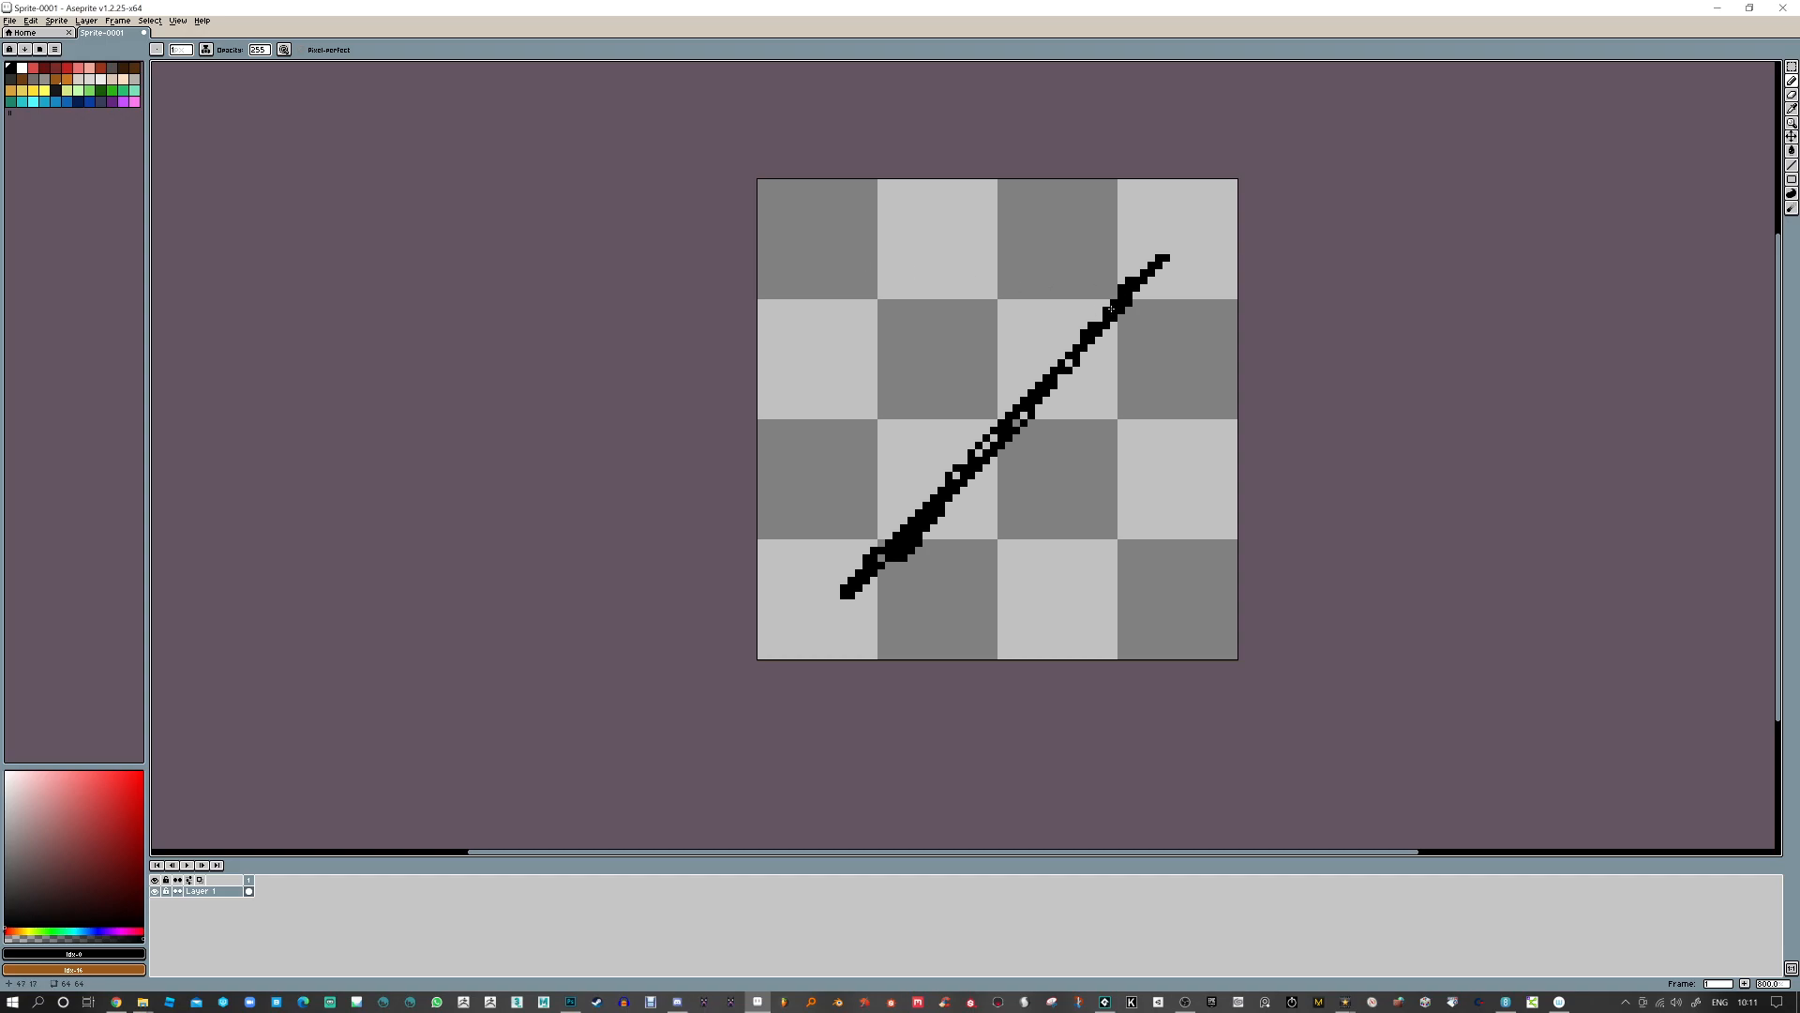
Sketch a black running stick figure around the diagonal line, adding bent front and rear legs and both arms
mouse_move(1137, 271)
left_mouse_down()
mouse_move(1174, 243)
mouse_move(978, 422)
mouse_move(1006, 426)
mouse_move(857, 587)
mouse_move(989, 443)
left_mouse_up()
mouse_move(1024, 435)
left_mouse_down()
mouse_move(1095, 456)
mouse_move(1122, 575)
mouse_move(1129, 473)
mouse_move(1116, 587)
left_mouse_up()
mouse_move(1000, 424)
left_mouse_down()
mouse_move(957, 491)
mouse_move(836, 462)
mouse_move(887, 495)
mouse_move(817, 457)
mouse_move(928, 504)
mouse_move(1005, 446)
left_mouse_up()
mouse_move(1052, 346)
left_mouse_down()
mouse_move(1111, 414)
mouse_move(1206, 368)
left_mouse_up()
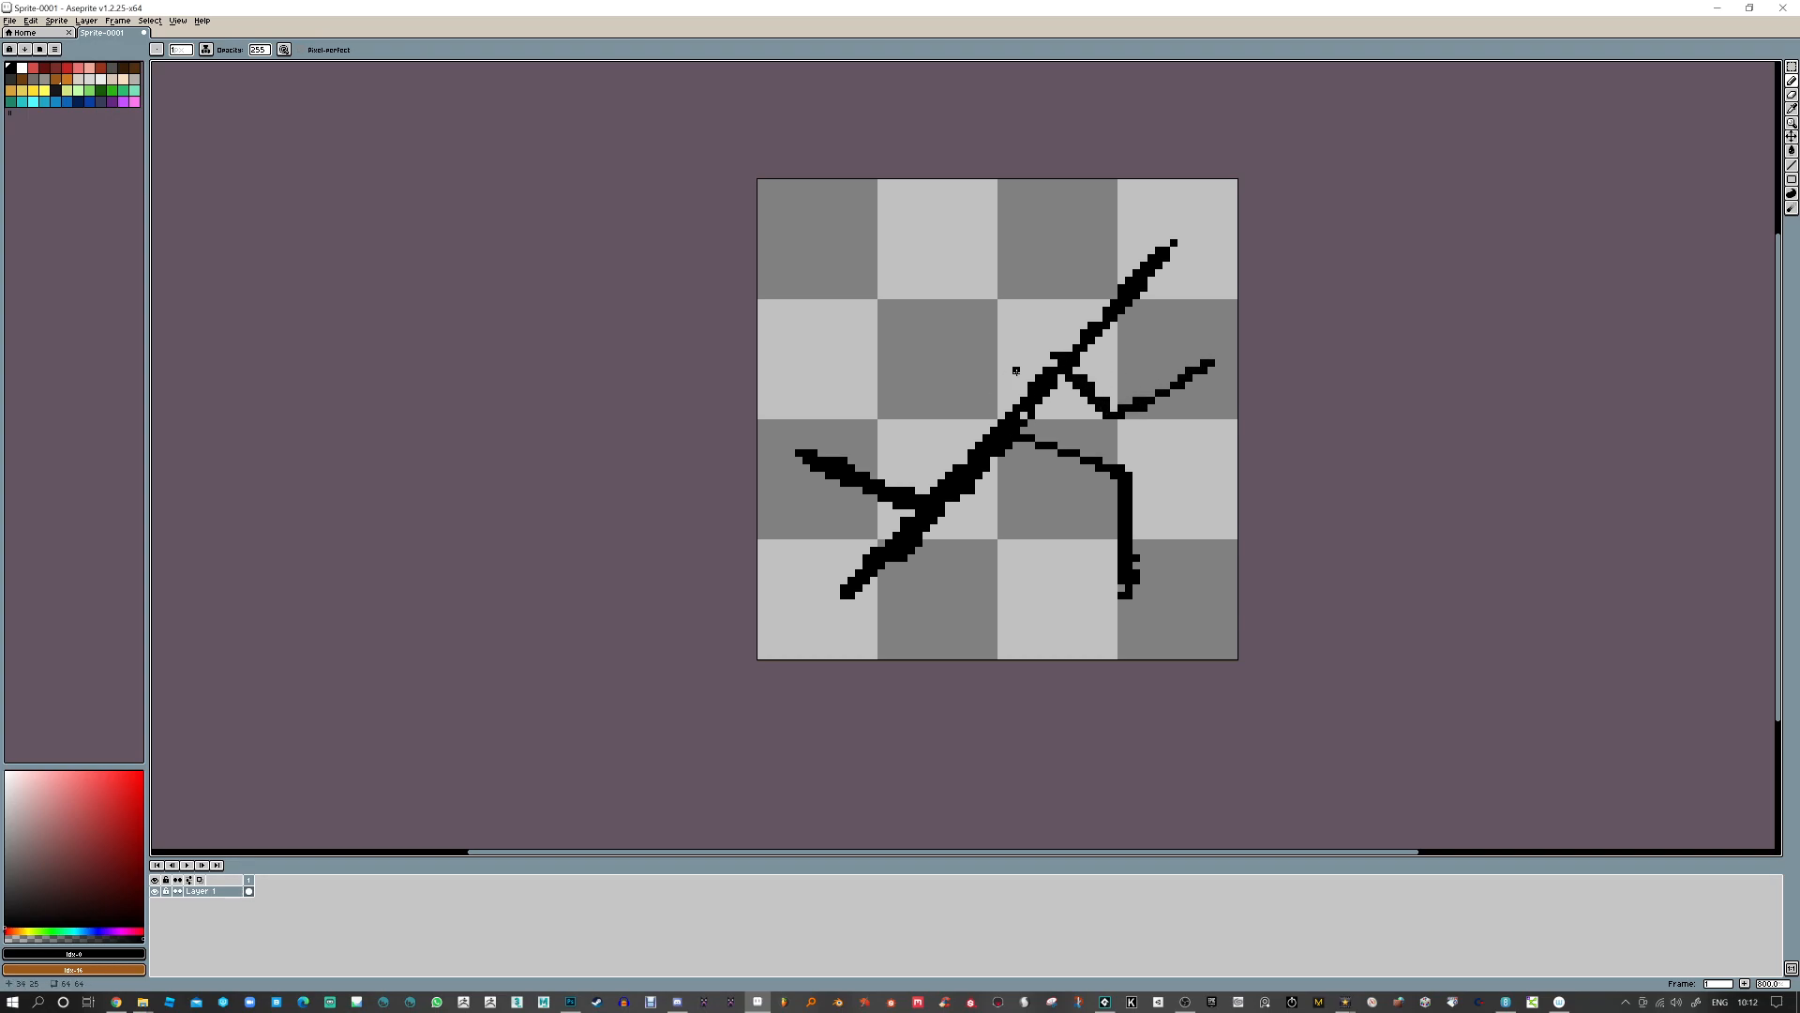
mouse_move(1039, 356)
left_mouse_down()
mouse_move(902, 408)
mouse_move(1035, 359)
left_mouse_up()
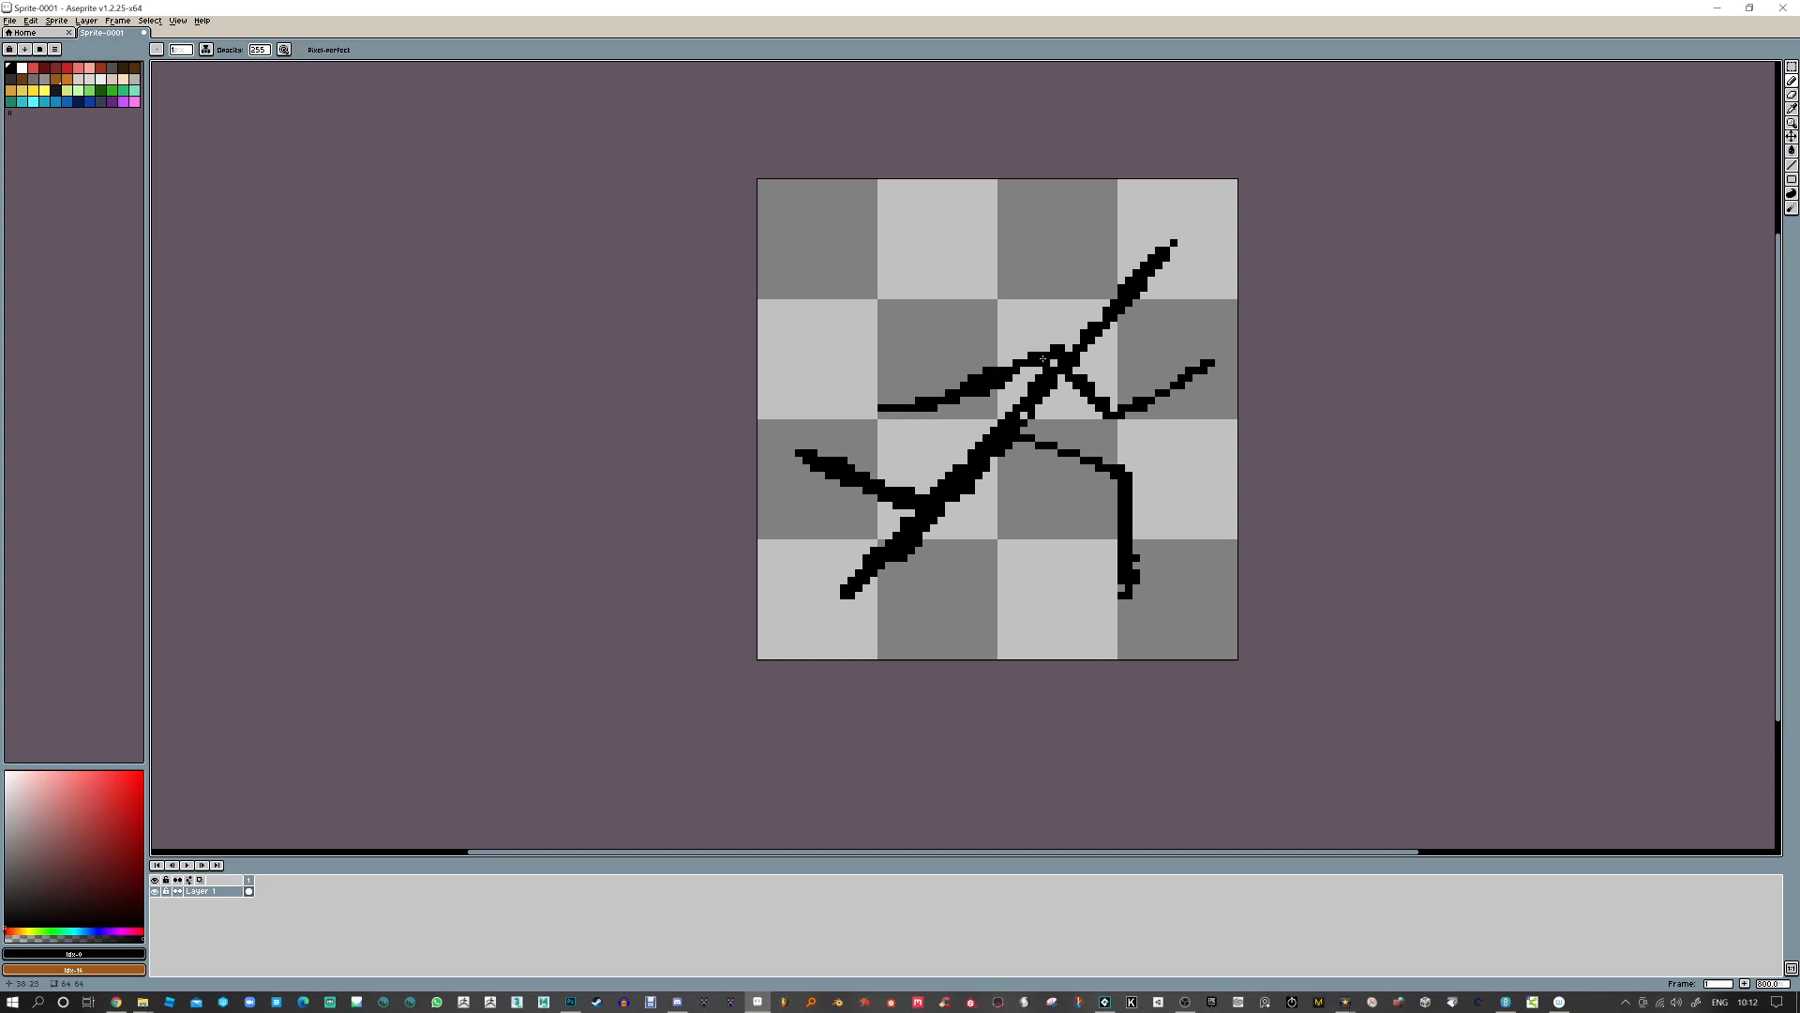
left_click_drag(921, 404, 858, 415)
Draw the figure's head and trailing ponytail, set the secondary colour to black, and paint over the orange patch under the head
mouse_move(1107, 325)
left_mouse_down()
mouse_move(1169, 267)
mouse_move(1151, 322)
mouse_move(1159, 277)
mouse_move(1060, 255)
mouse_move(1023, 284)
mouse_move(986, 266)
mouse_move(1156, 253)
mouse_move(1137, 260)
mouse_move(1180, 279)
mouse_move(1144, 328)
left_mouse_up()
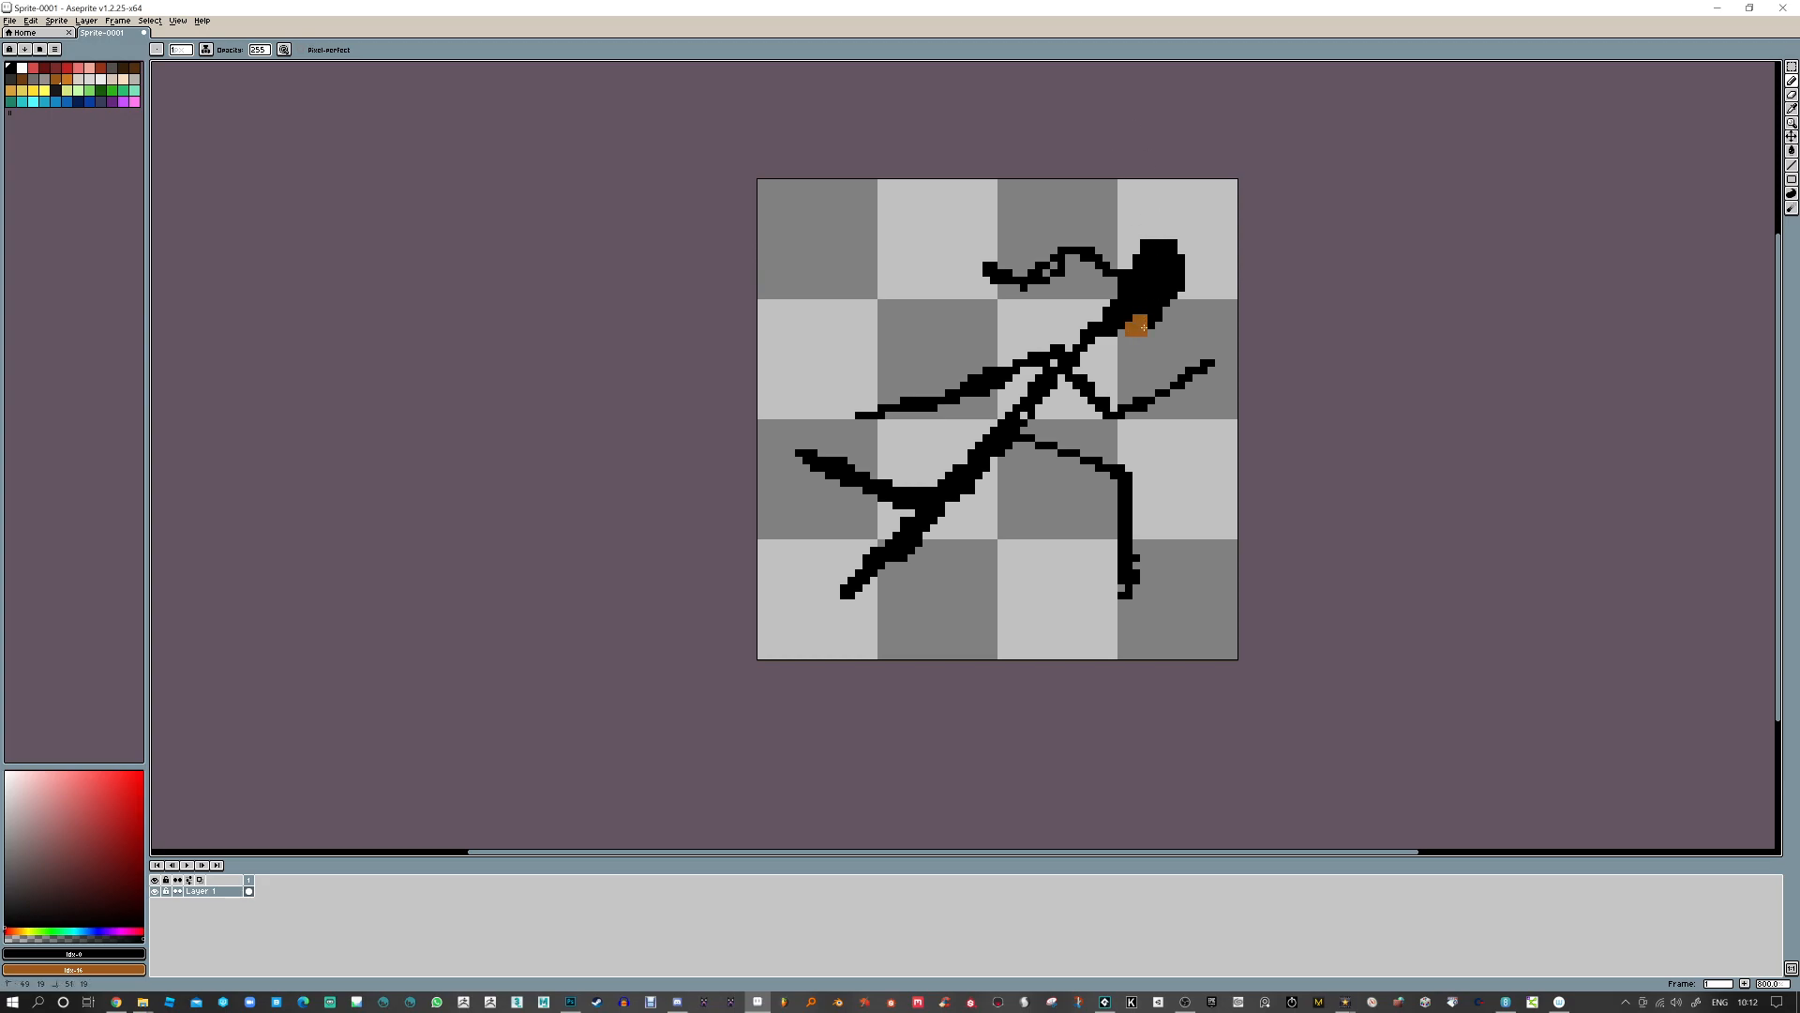
right_click(11, 69)
left_click_drag(1119, 311, 1128, 332)
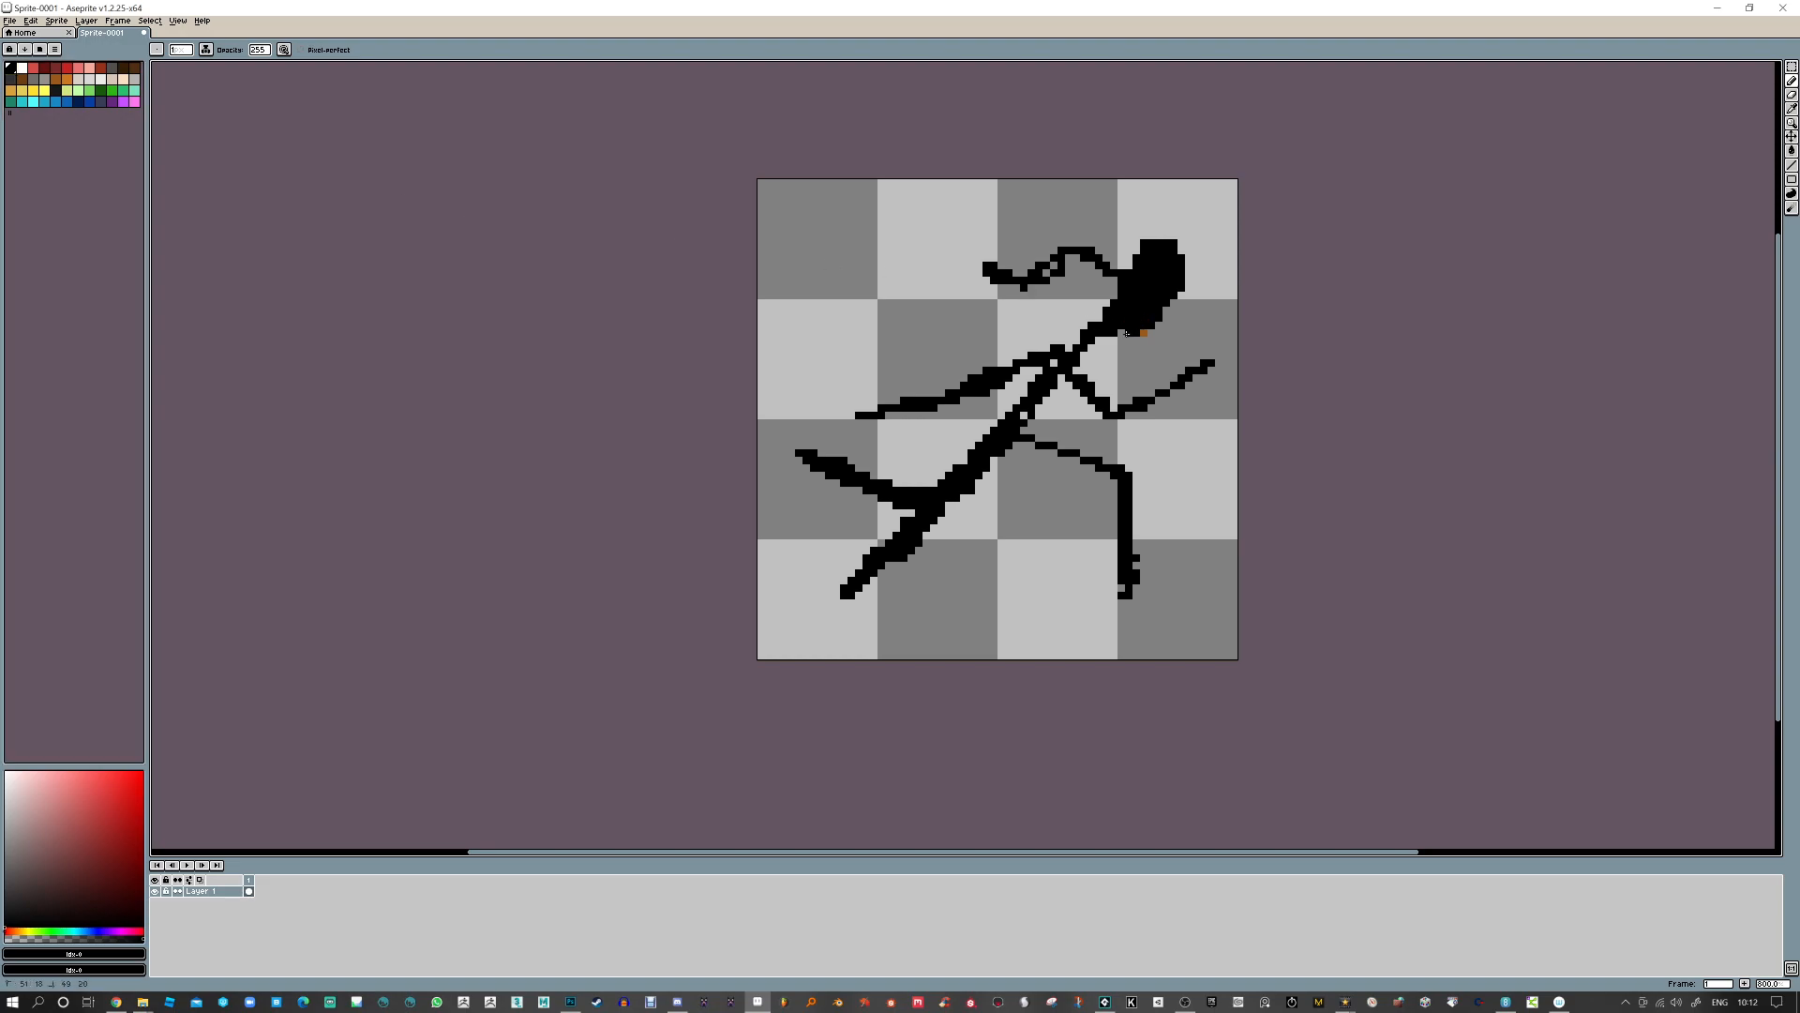
left_click(1144, 334)
Erase the excess below the head, reducing the eraser size for finer cleanup
key("e")
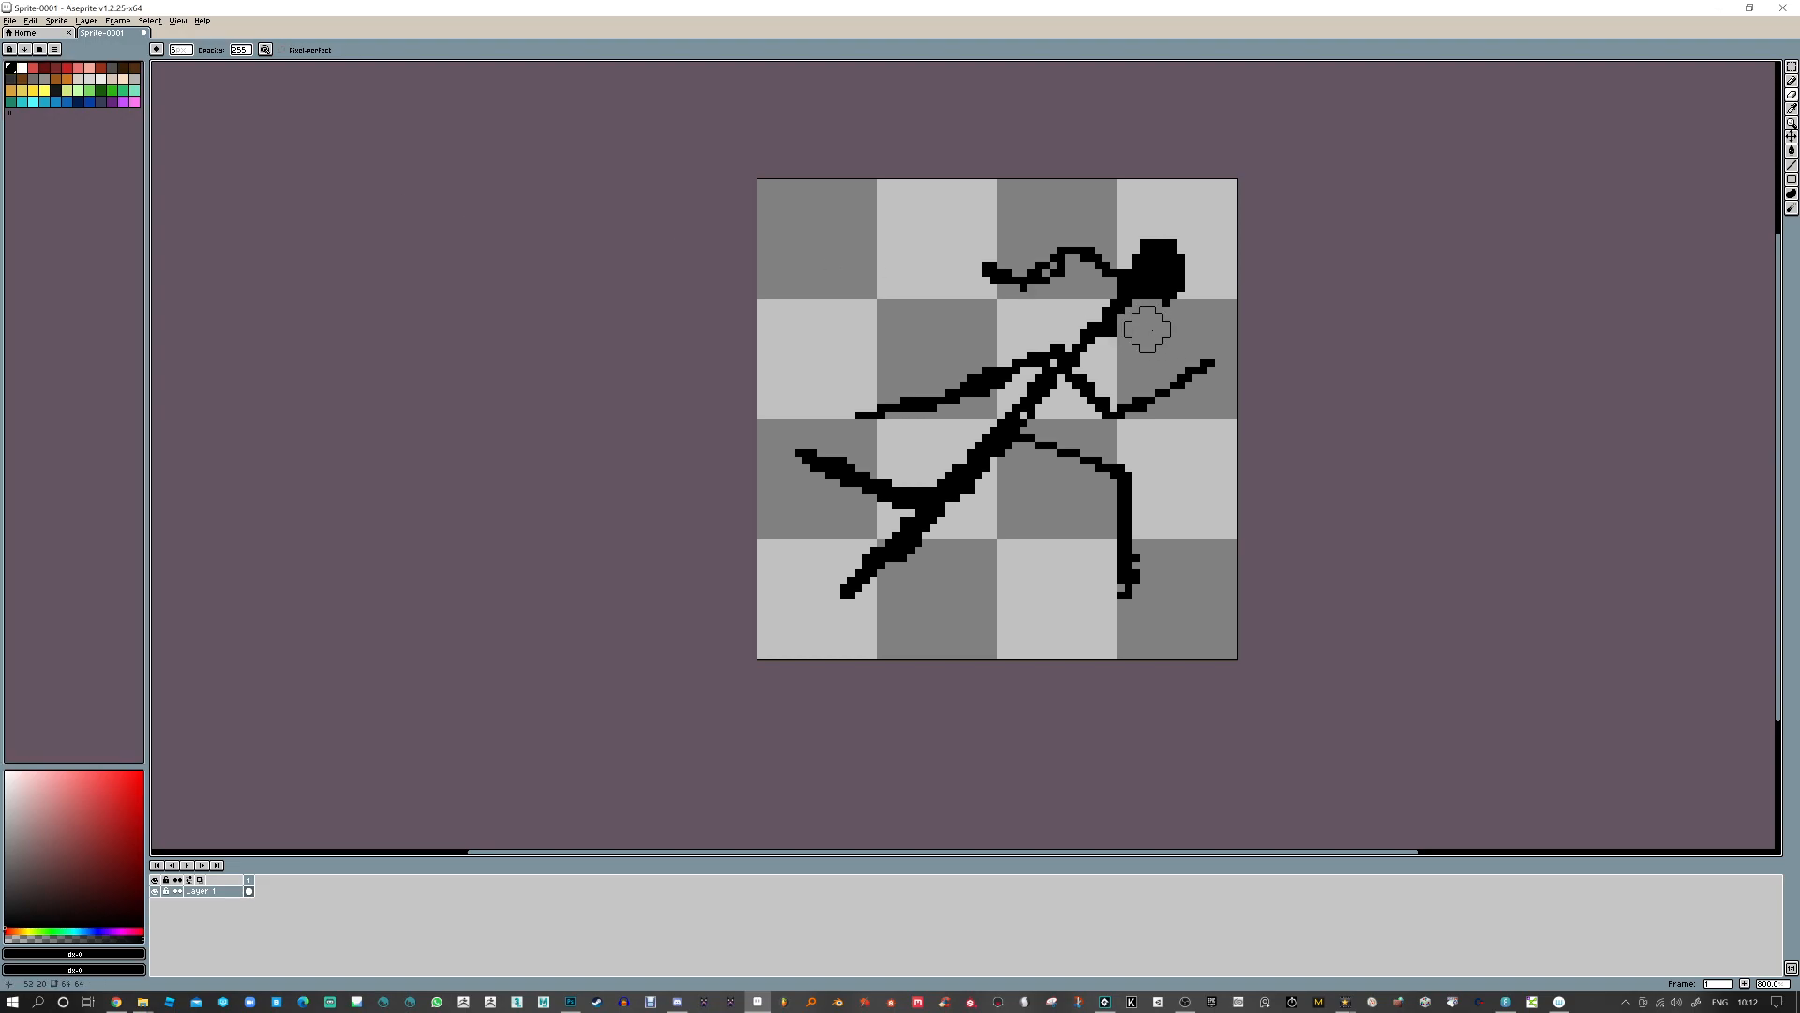
left_click(178, 50)
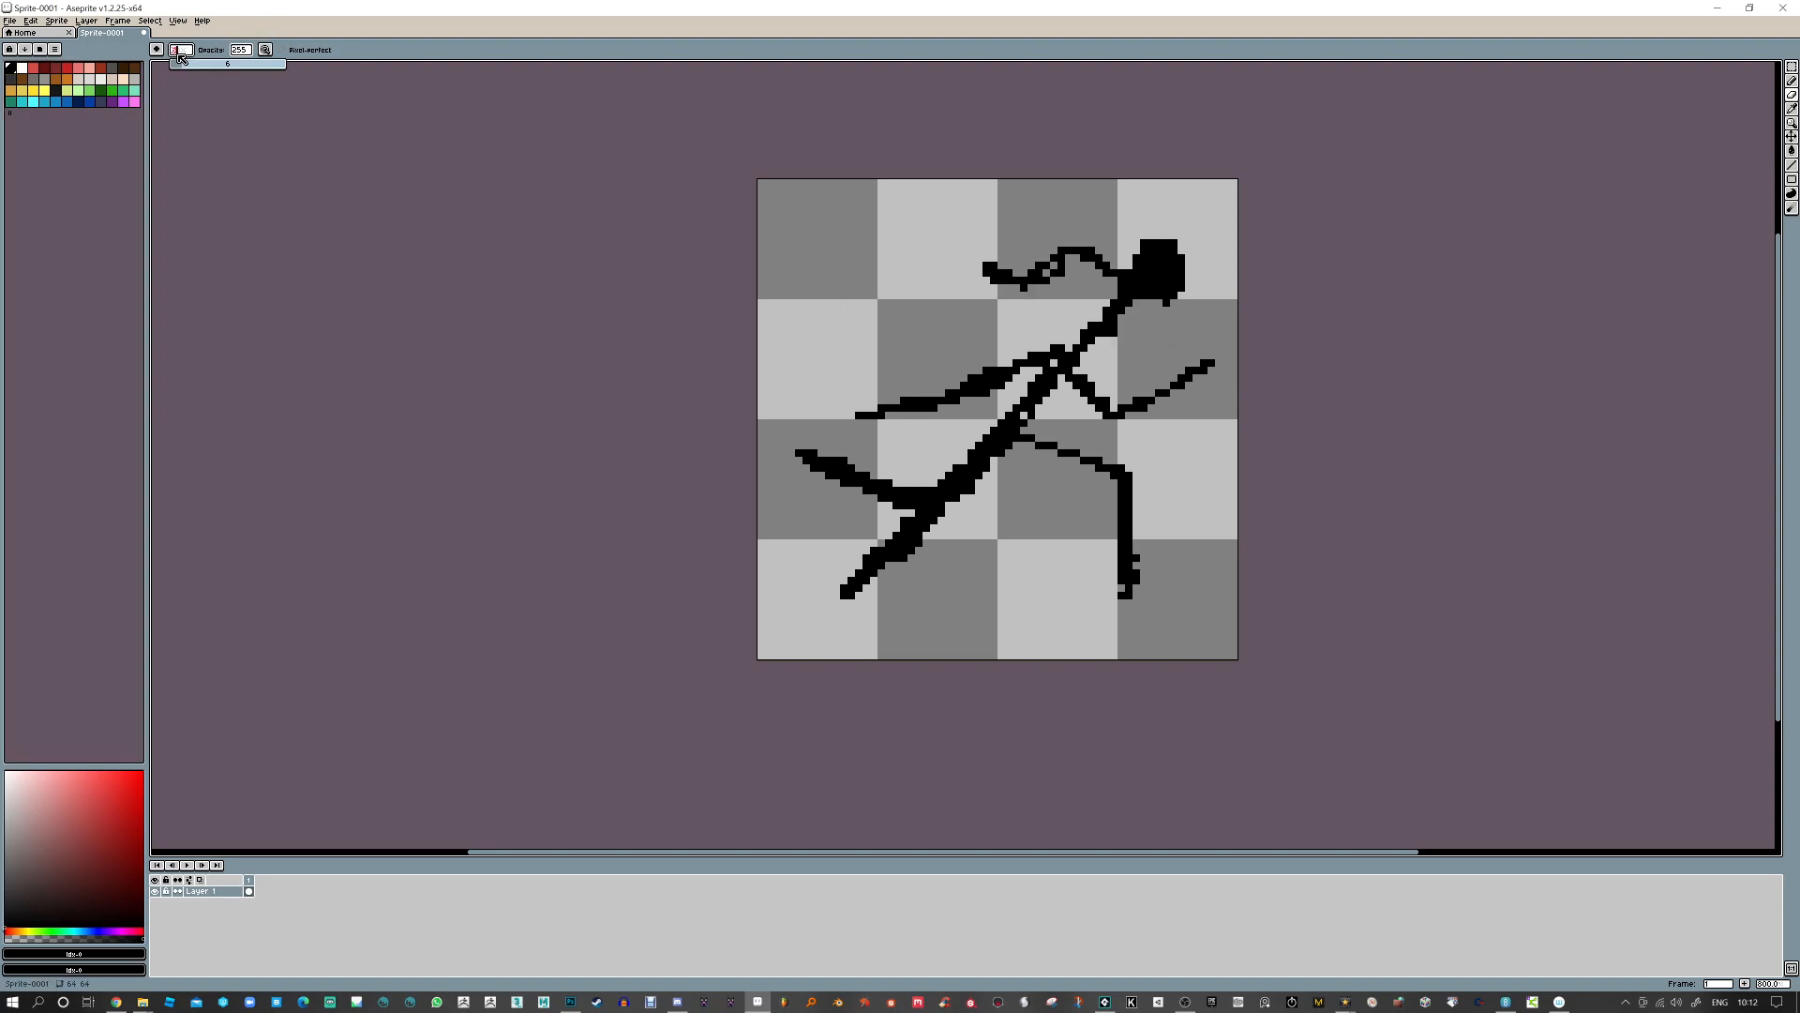
left_click_drag(197, 67, 172, 68)
left_click(1144, 302)
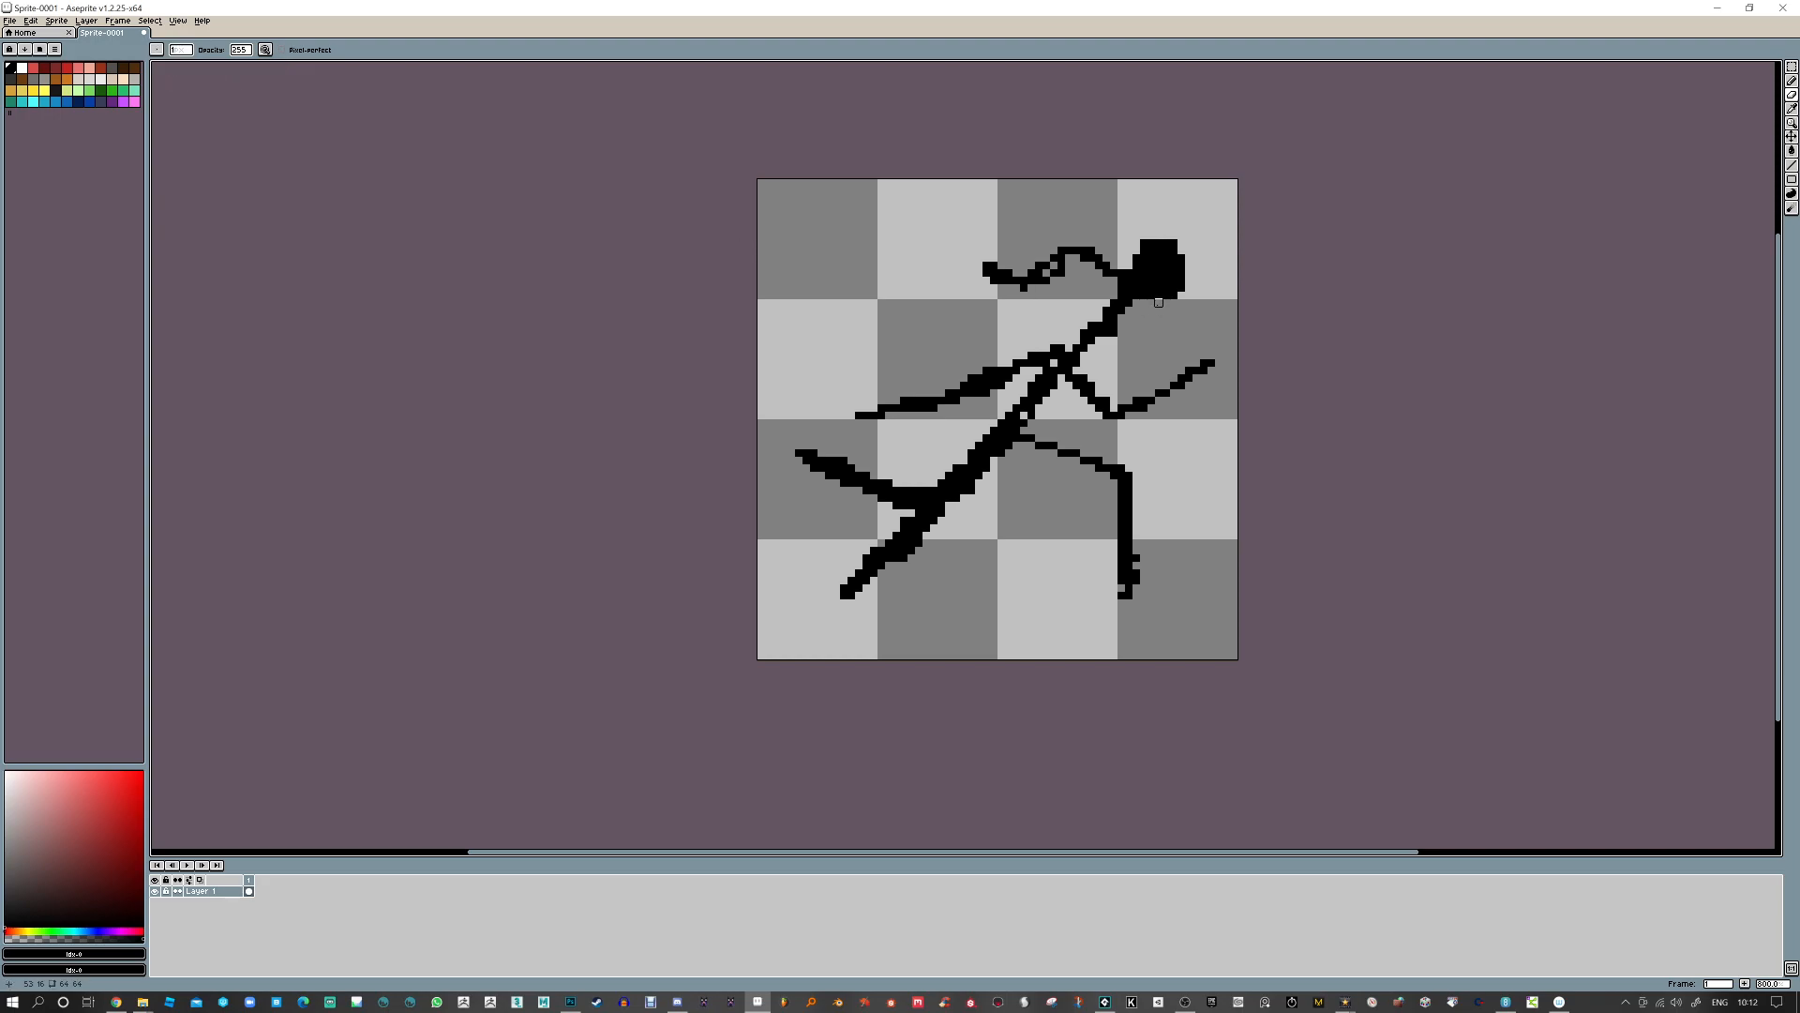
Fill out the torso, hips and ponytail, remove the rear arm, and reshape the front arm into a bent elbow
mouse_move(1150, 300)
left_mouse_down()
mouse_move(1189, 250)
mouse_move(1189, 265)
mouse_move(1134, 265)
mouse_move(1174, 270)
mouse_move(1002, 256)
mouse_move(1139, 267)
mouse_move(1150, 280)
mouse_move(1121, 325)
mouse_move(1097, 302)
mouse_move(1105, 314)
mouse_move(1077, 324)
mouse_move(1097, 307)
mouse_move(1105, 341)
mouse_move(1112, 316)
mouse_move(1099, 343)
mouse_move(1125, 377)
mouse_move(1226, 370)
mouse_move(1106, 407)
mouse_move(1092, 362)
mouse_move(1120, 407)
mouse_move(1002, 380)
mouse_move(861, 414)
mouse_move(972, 392)
mouse_move(1072, 332)
mouse_move(1048, 321)
mouse_move(1066, 350)
mouse_move(1036, 381)
left_mouse_up()
key("e")
key("b")
left_click(1136, 251)
key("e")
key("b")
mouse_move(1097, 315)
left_mouse_down()
mouse_move(1052, 418)
mouse_move(1115, 456)
mouse_move(1024, 432)
left_mouse_up()
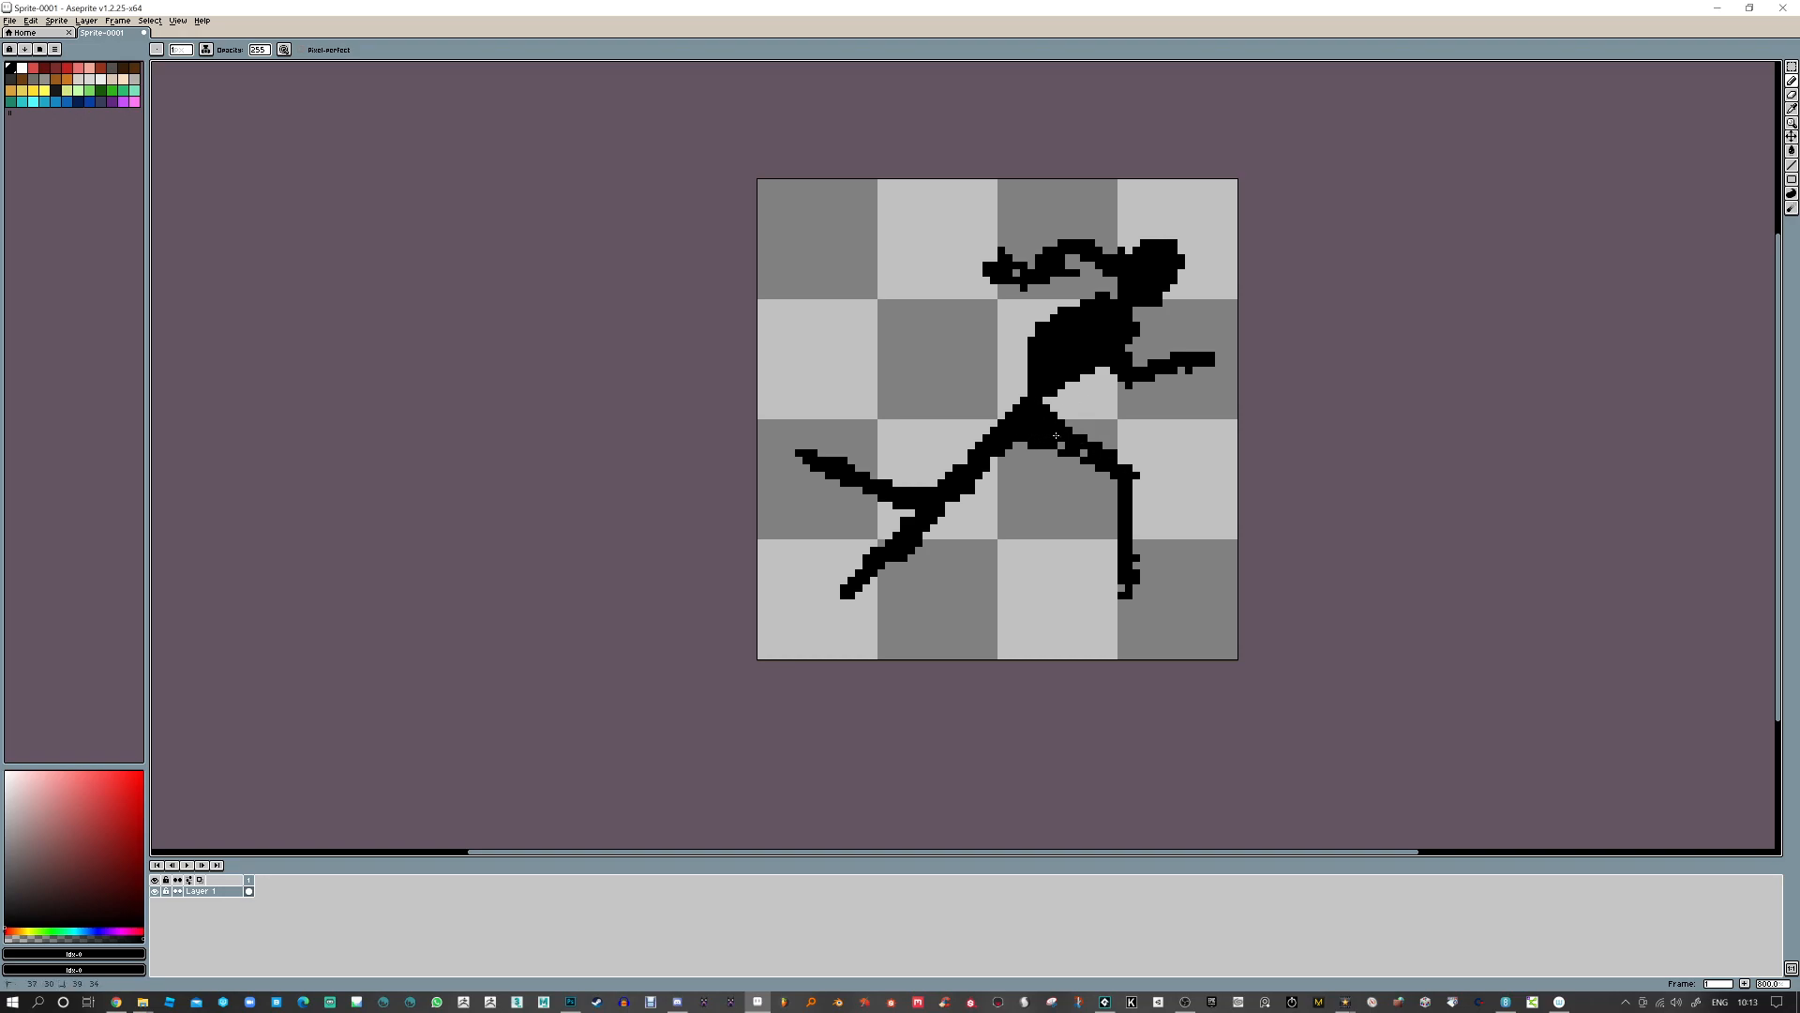
Reshape the front leg into a thicker thigh and bent knee with the shin angled backward
mouse_move(1117, 465)
left_mouse_down()
mouse_move(1041, 420)
mouse_move(1089, 366)
mouse_move(1066, 426)
mouse_move(1148, 474)
mouse_move(1106, 498)
mouse_move(1111, 549)
mouse_move(1131, 524)
mouse_move(1109, 584)
mouse_move(1128, 565)
mouse_move(1099, 595)
mouse_move(1135, 512)
mouse_move(1114, 588)
mouse_move(1158, 558)
mouse_move(1125, 530)
mouse_move(1100, 591)
mouse_move(1127, 587)
mouse_move(1112, 572)
mouse_move(1144, 611)
mouse_move(1159, 595)
mouse_move(1122, 535)
mouse_move(1092, 596)
mouse_move(1106, 595)
mouse_move(1099, 535)
mouse_move(1114, 566)
mouse_move(1106, 580)
mouse_move(1092, 548)
mouse_move(1077, 581)
left_mouse_up()
key("e")
key("b")
key("e")
key("b")
key("e")
left_click_drag(1120, 538, 1106, 557)
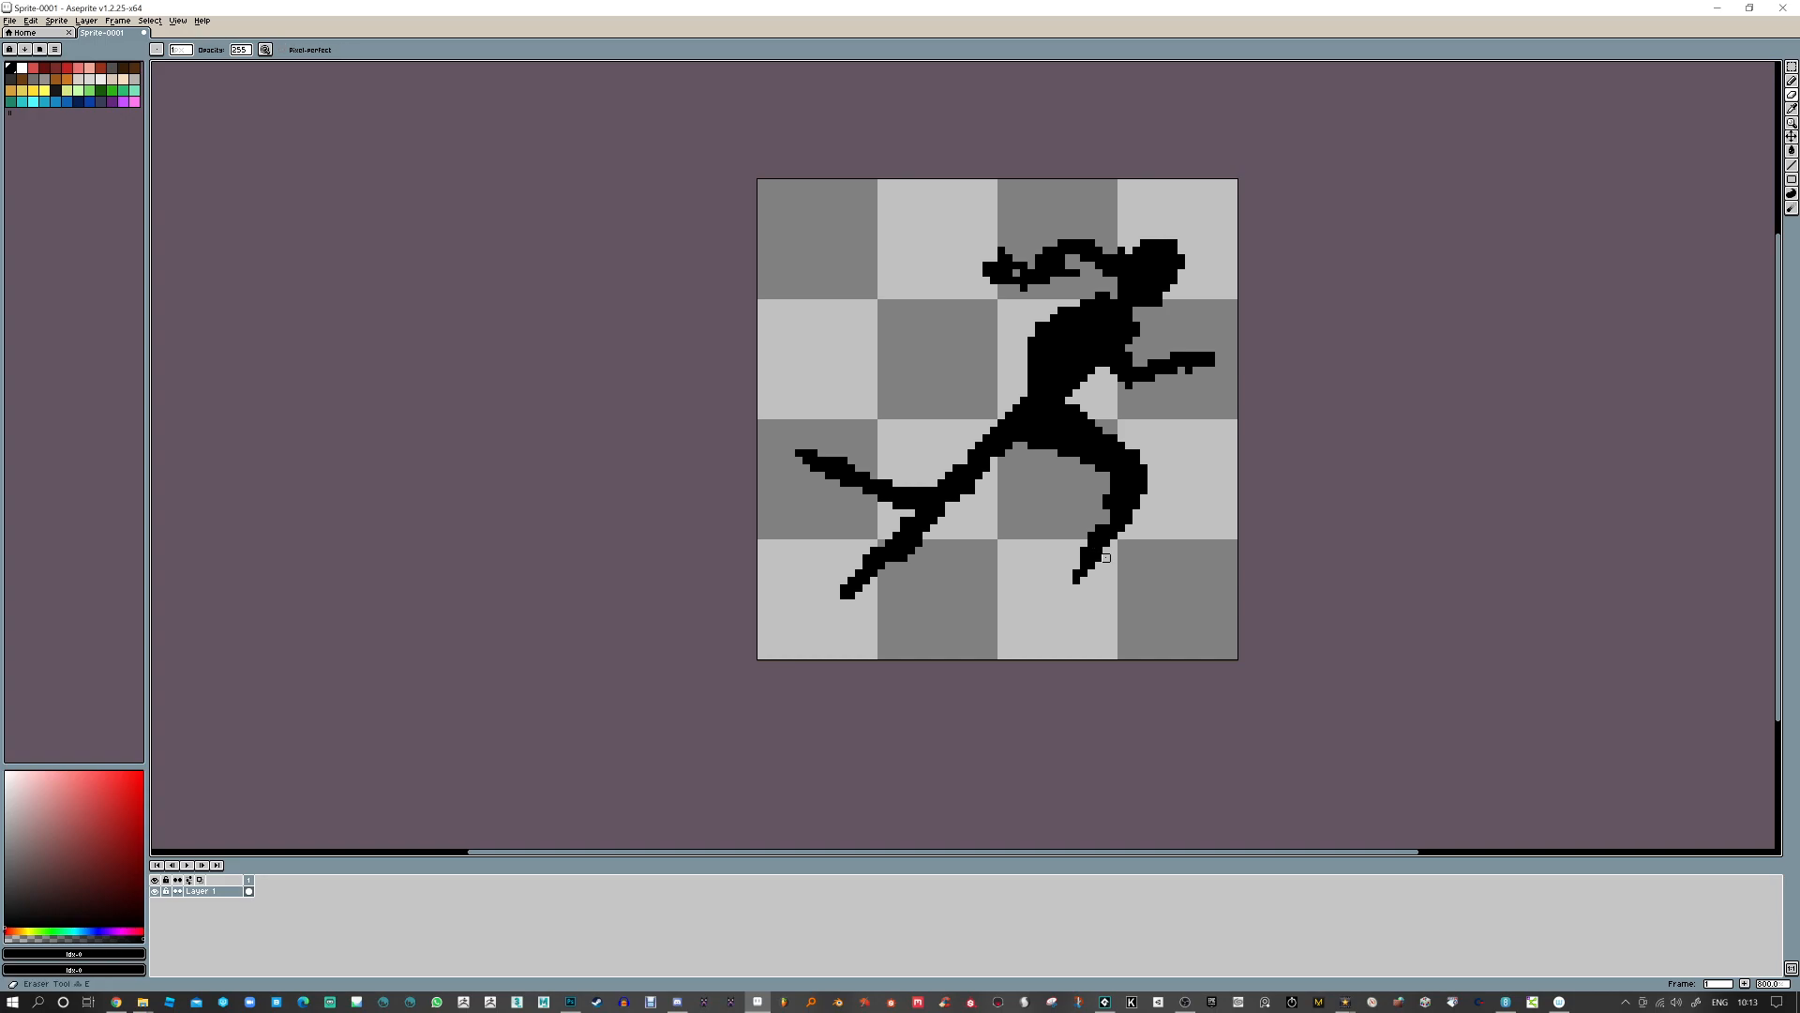
key("b")
Thicken the hips and rear thigh, erase the extra rear shin, and draw a long rear arm reaching backward
mouse_move(1109, 492)
left_mouse_down()
mouse_move(1039, 419)
mouse_move(1091, 437)
mouse_move(982, 469)
left_mouse_up()
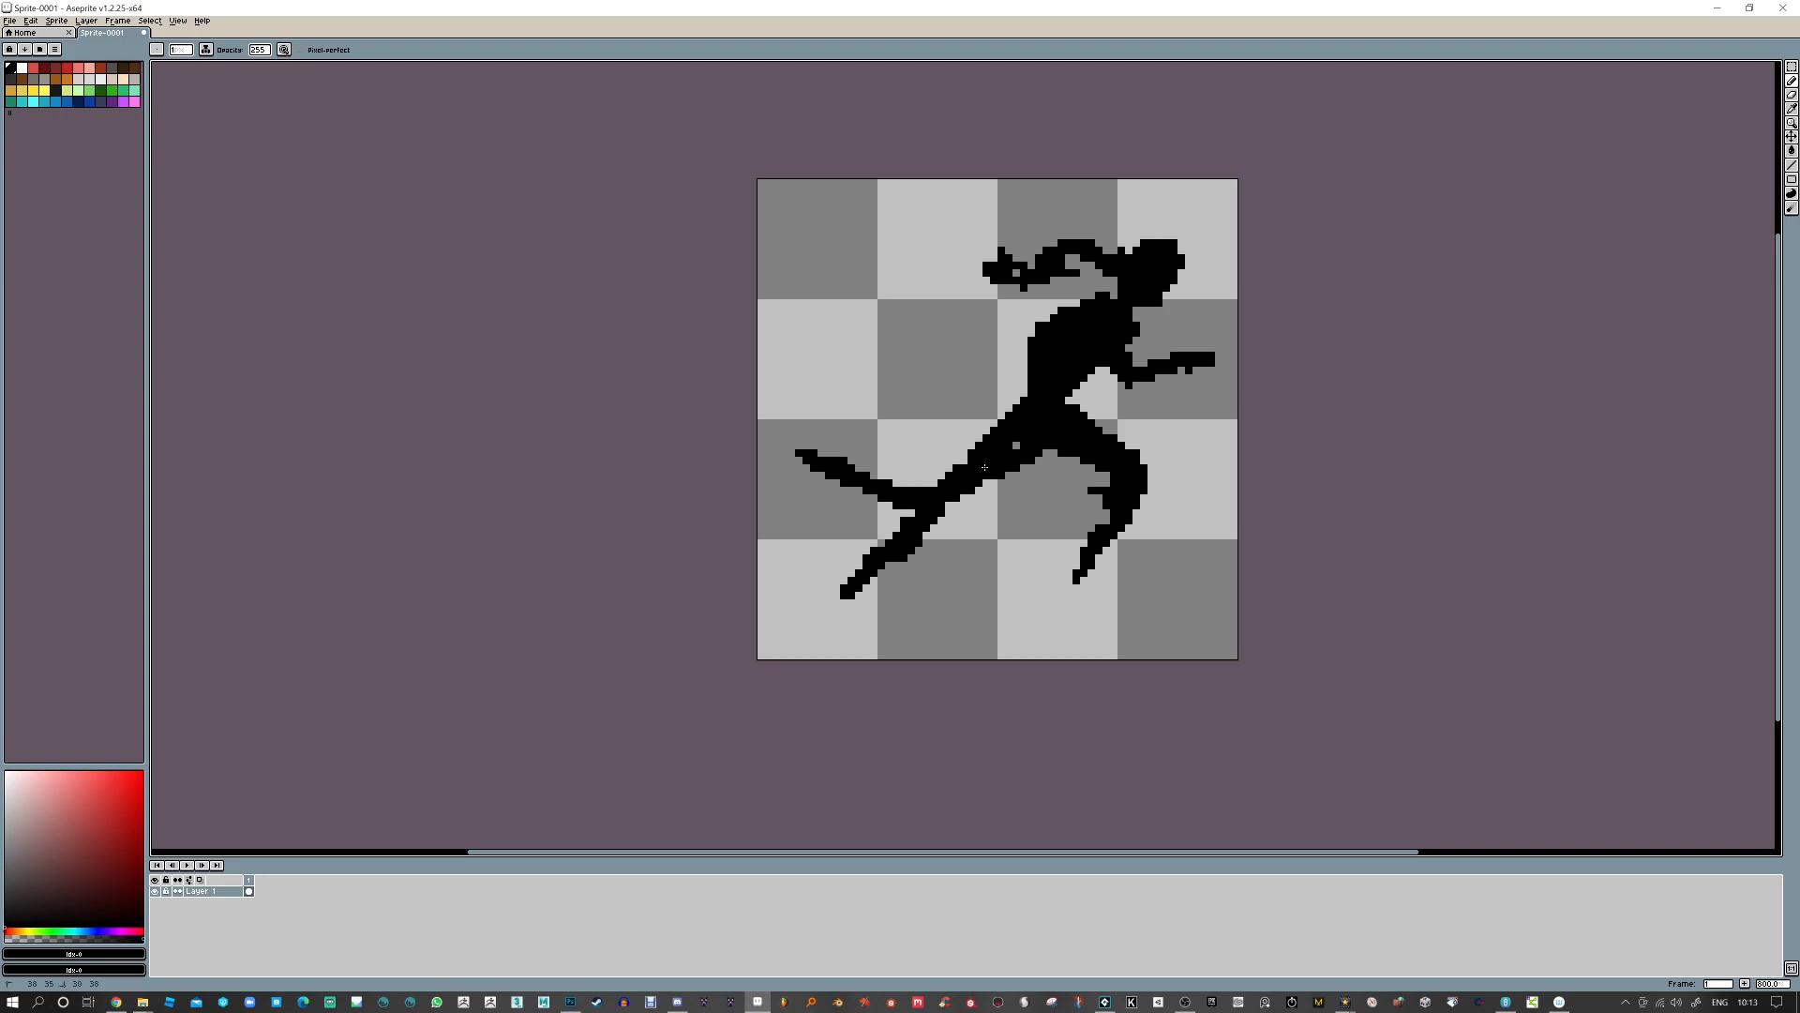
mouse_move(1017, 393)
left_mouse_down()
mouse_move(1076, 400)
mouse_move(1026, 397)
left_mouse_up()
mouse_move(1016, 354)
left_mouse_down()
mouse_move(1055, 321)
mouse_move(968, 358)
left_mouse_up()
key("e")
mouse_move(920, 475)
left_mouse_down()
mouse_move(903, 506)
mouse_move(858, 513)
mouse_move(839, 466)
mouse_move(876, 484)
left_mouse_up()
key("b")
left_click_drag(1002, 360, 826, 408)
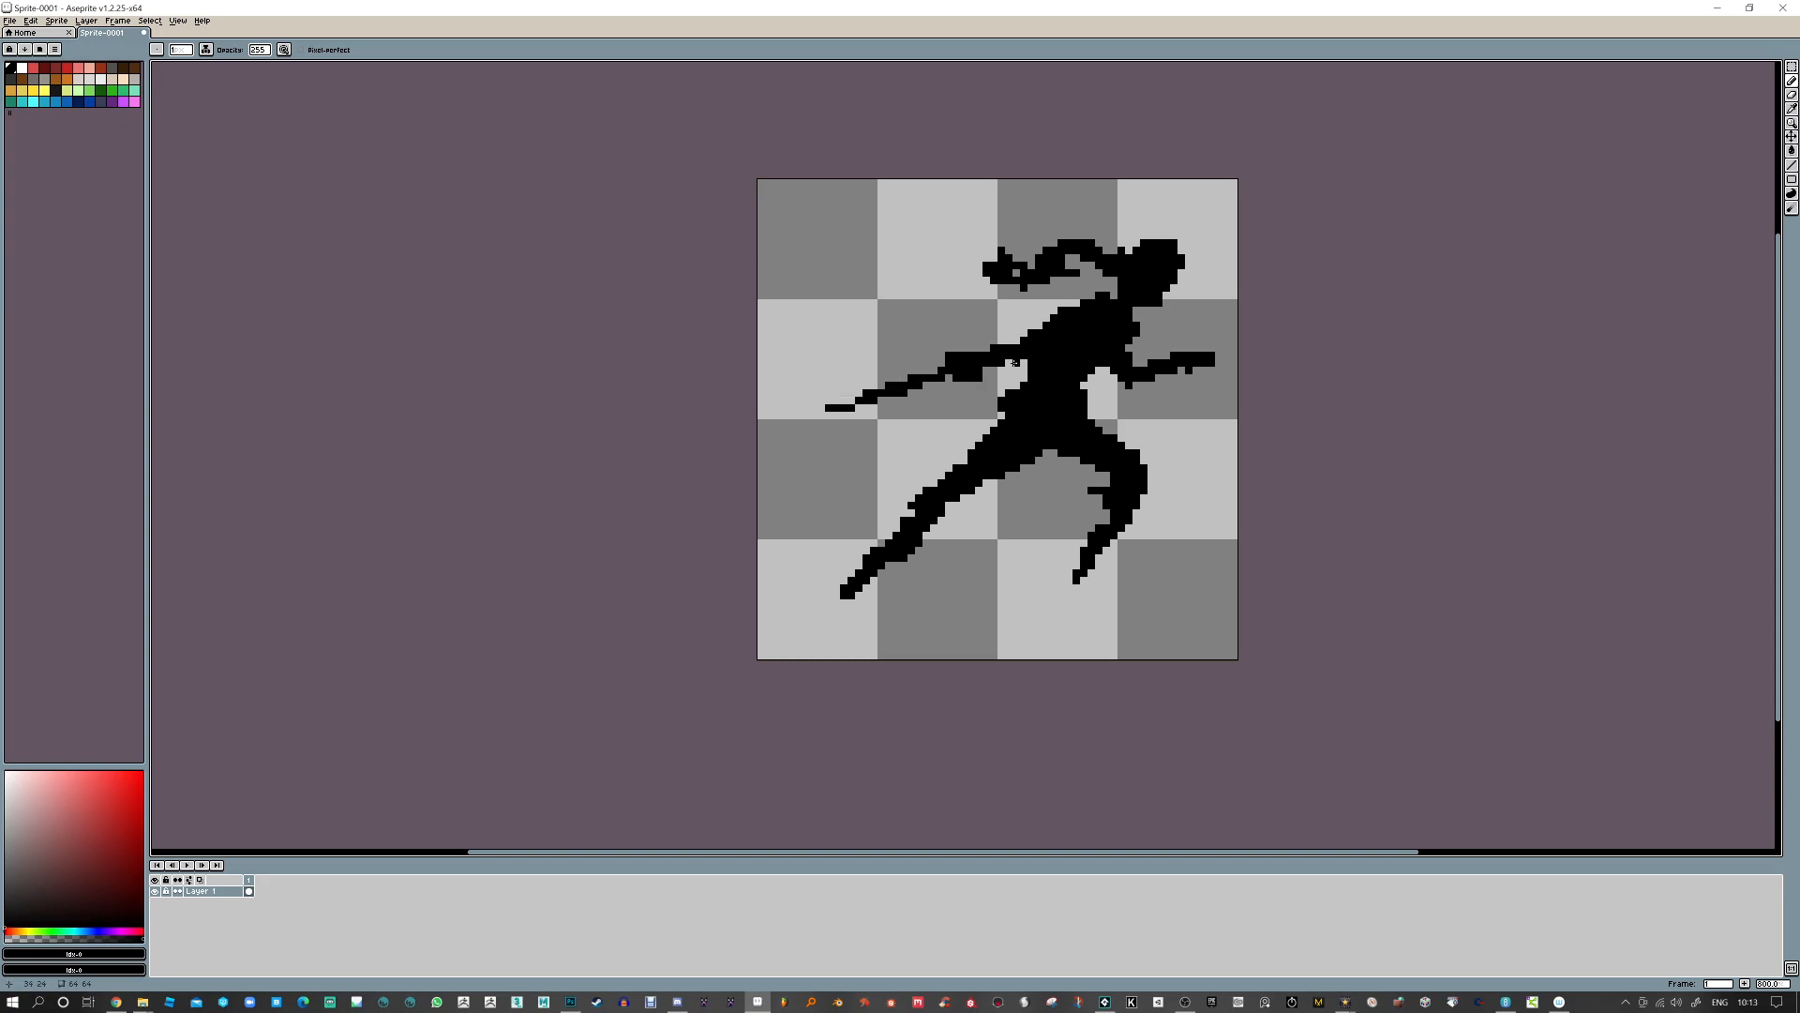
Bulk up the rear thigh and shorten the rear arm, finishing it with a fist
mouse_move(999, 432)
left_mouse_down()
mouse_move(913, 482)
mouse_move(967, 500)
mouse_move(1008, 476)
mouse_move(978, 501)
mouse_move(927, 464)
left_mouse_up()
key("e")
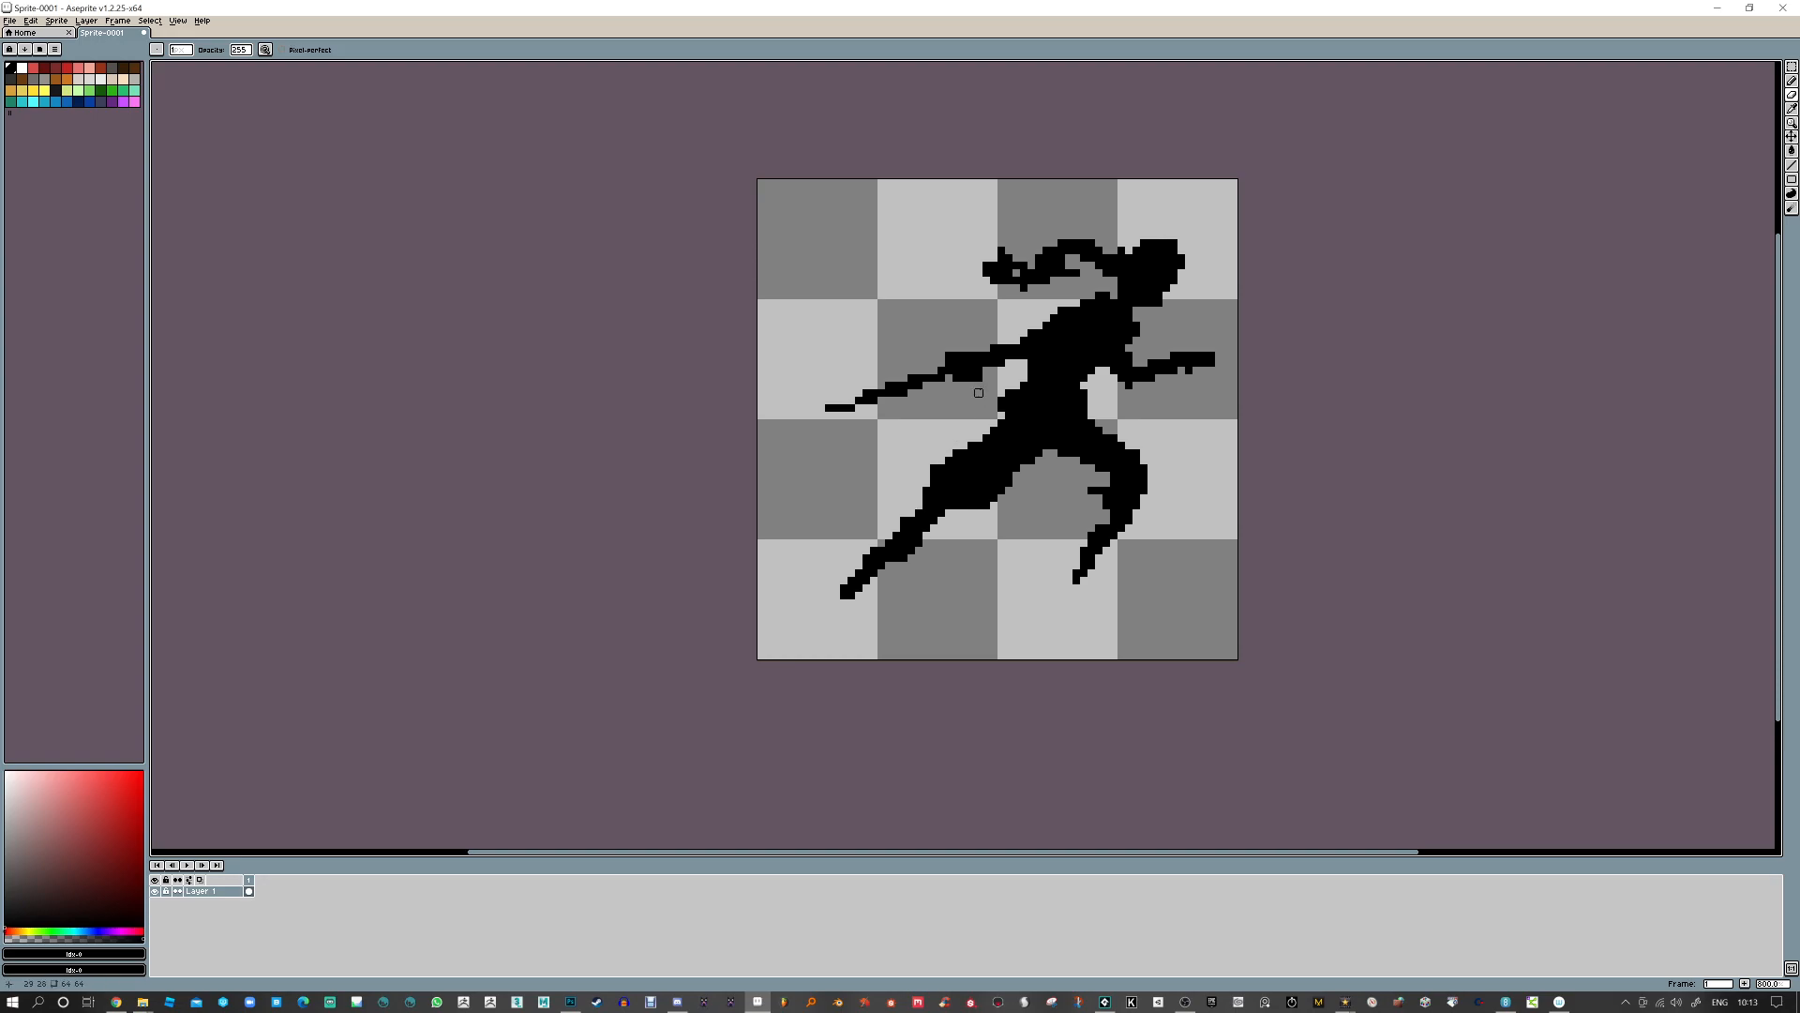
mouse_move(949, 378)
left_mouse_down()
mouse_move(829, 407)
mouse_move(956, 356)
mouse_move(972, 386)
mouse_move(1091, 400)
mouse_move(994, 445)
mouse_move(957, 362)
left_mouse_up()
key("b")
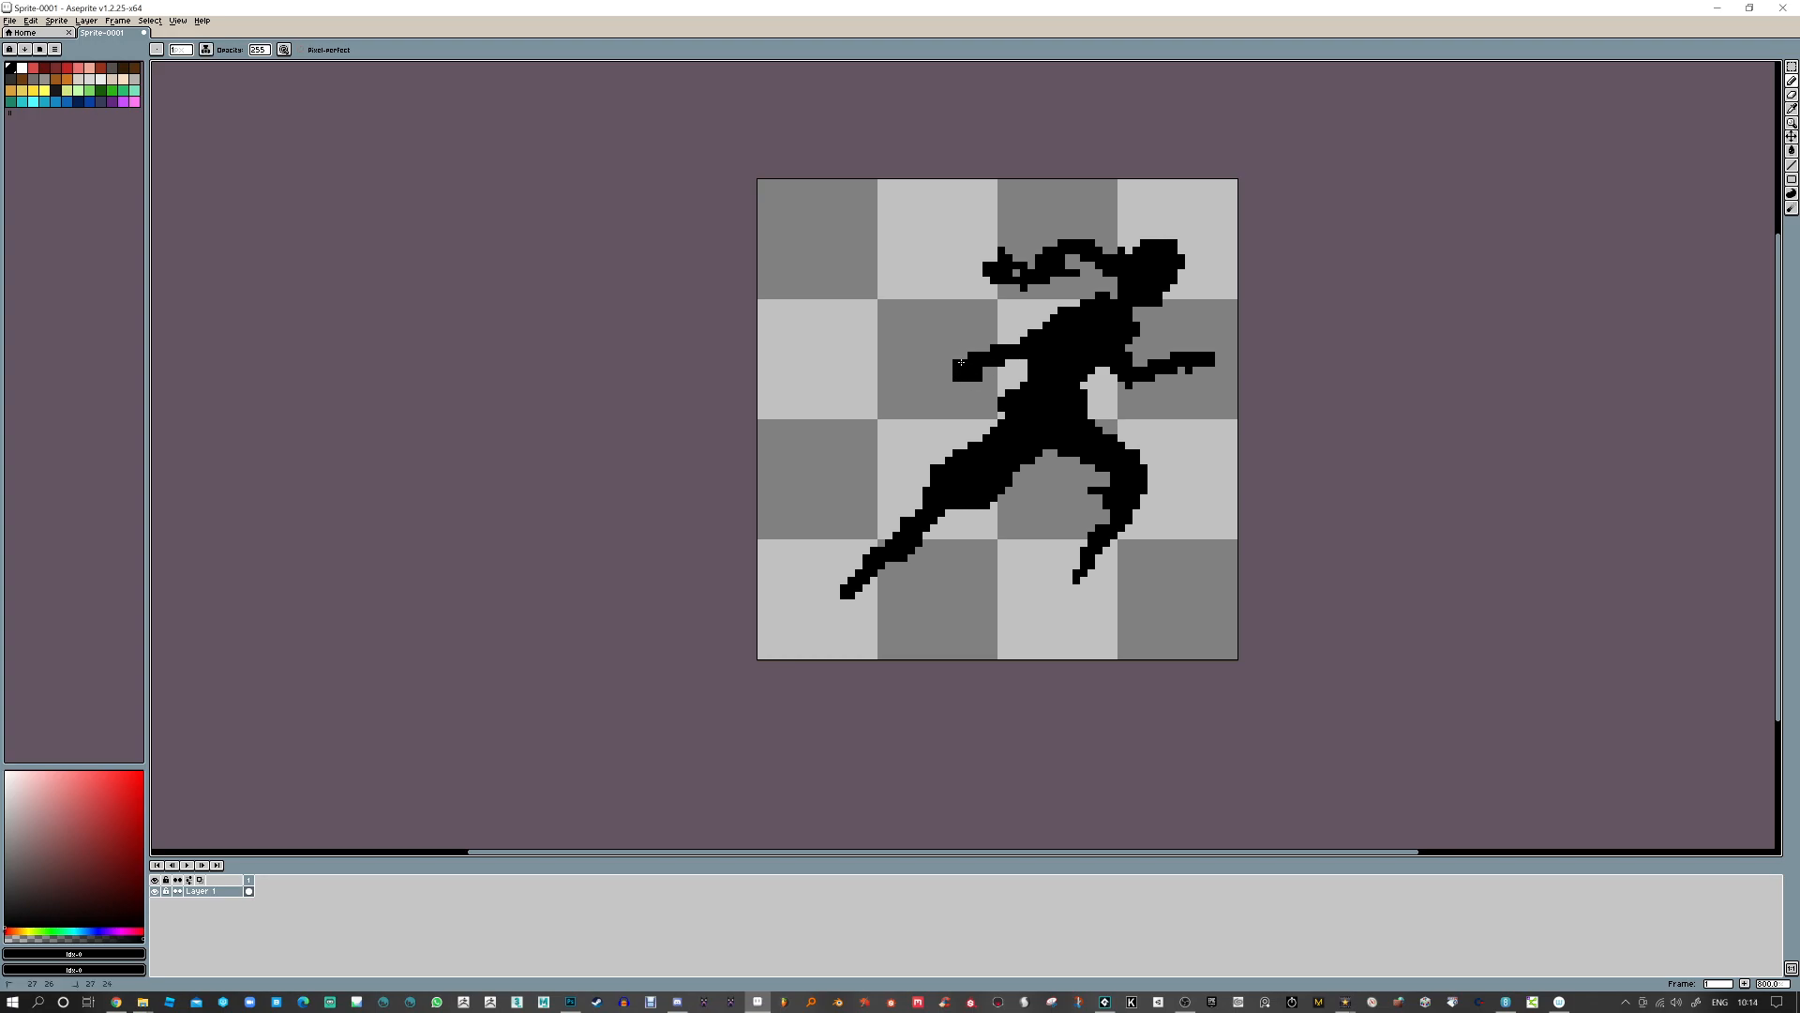
key("e")
key("b")
Thicken the rear calf, rear hand, front forearm and fist, and the underside of the front thigh
left_click_drag(935, 522, 925, 535)
left_click(957, 384)
mouse_move(1198, 353)
left_mouse_down()
mouse_move(1133, 383)
mouse_move(1150, 378)
mouse_move(1134, 340)
left_mouse_up()
mouse_move(1078, 451)
left_mouse_down()
mouse_move(1099, 469)
mouse_move(1055, 473)
mouse_move(1101, 480)
left_mouse_up()
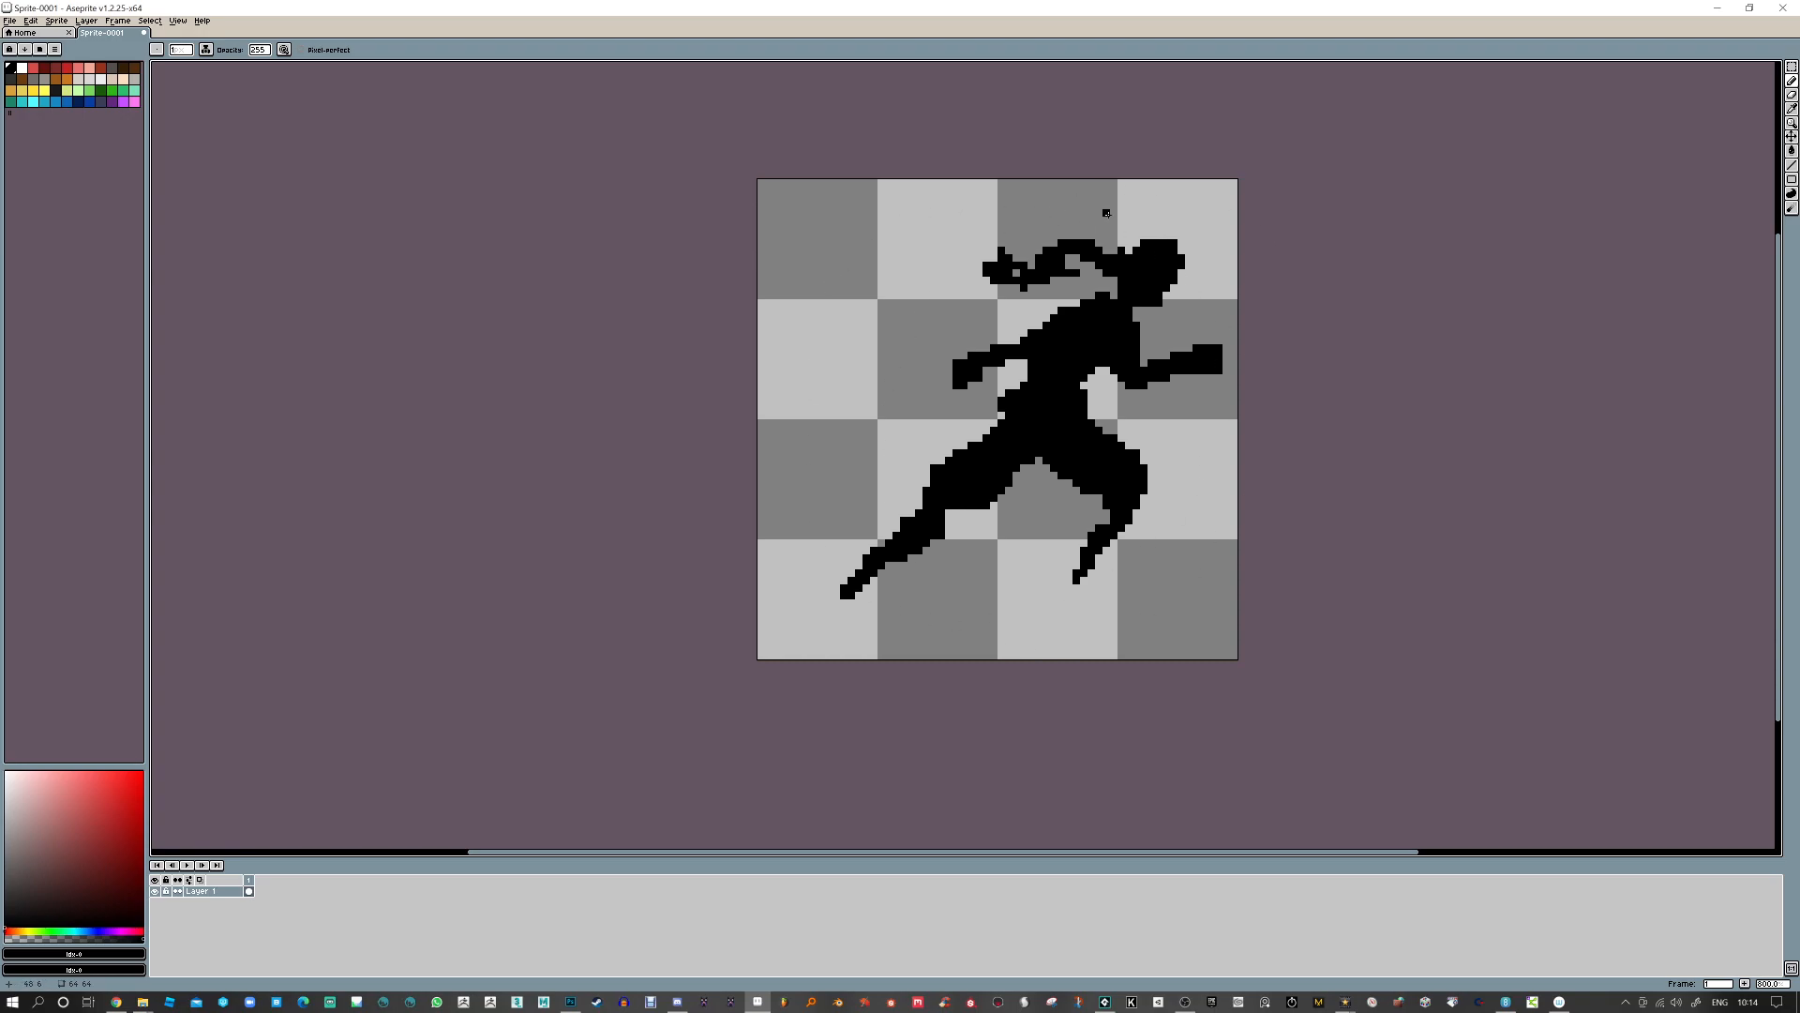
Move the whole figure slightly left and down on the canvas, then return to the Pencil tool
left_click(1791, 136)
left_click_drag(1135, 366, 1104, 375)
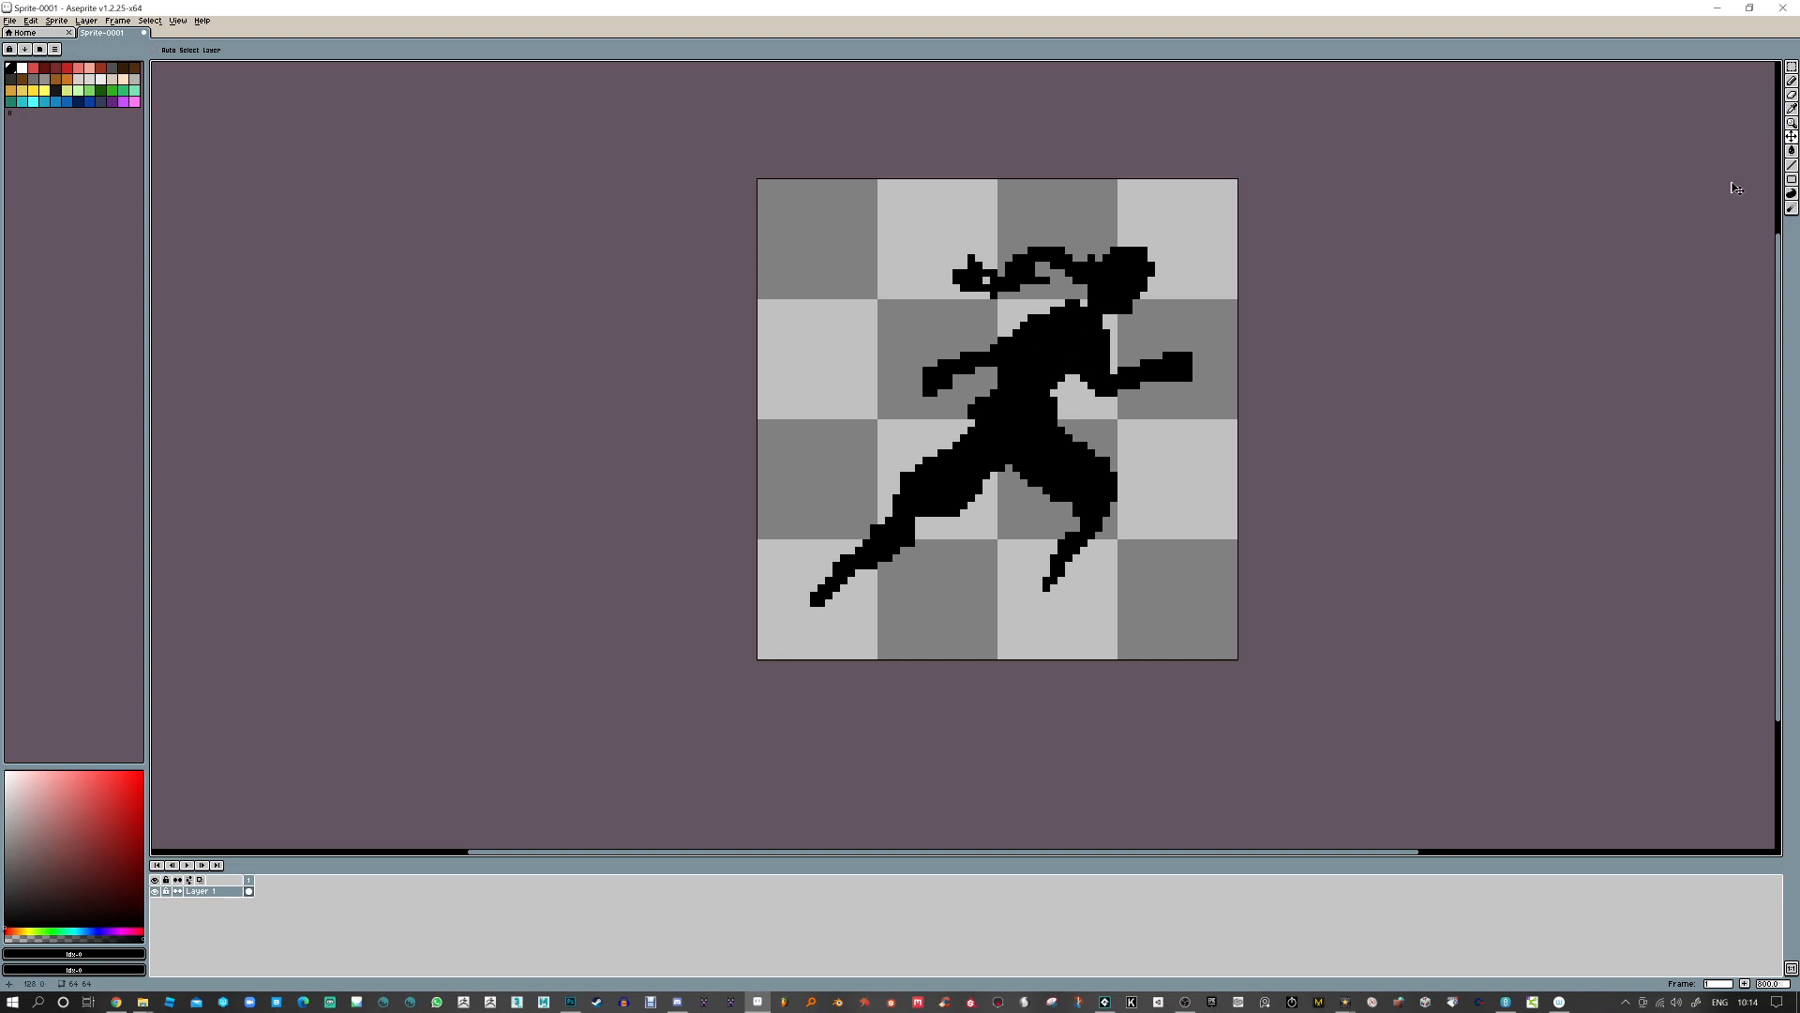
left_click(1791, 165)
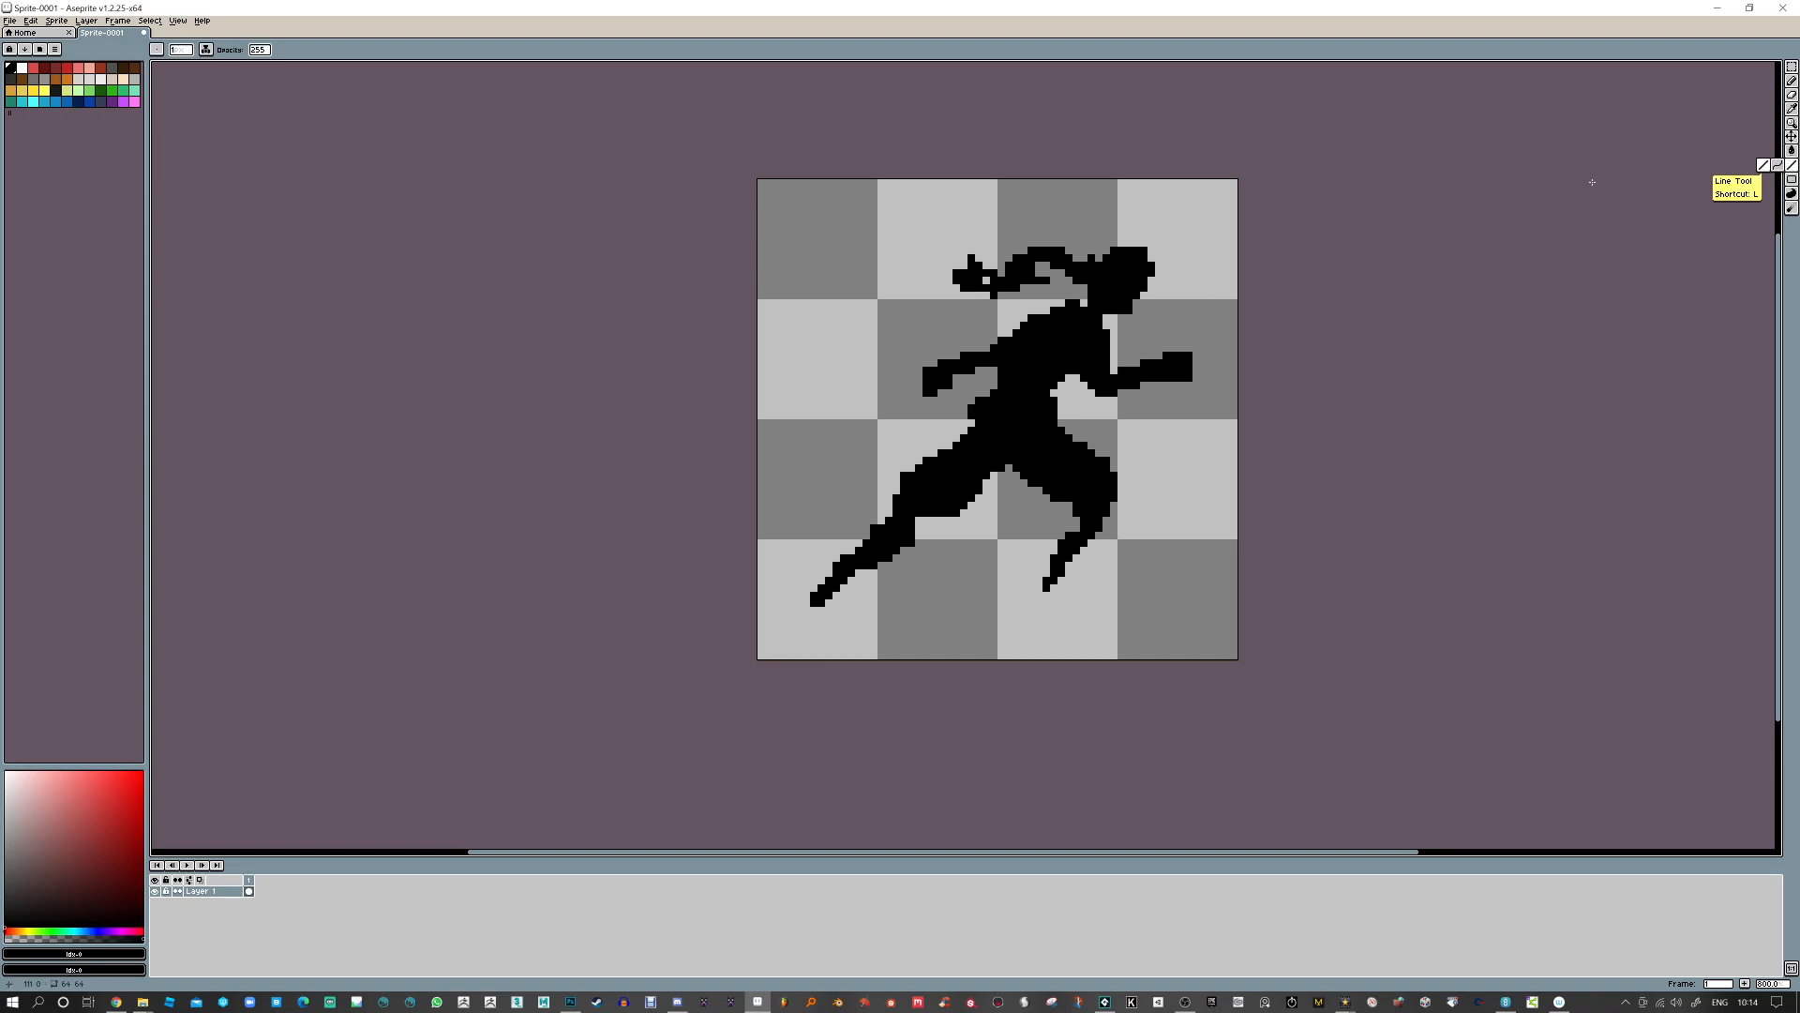
left_click(1790, 81)
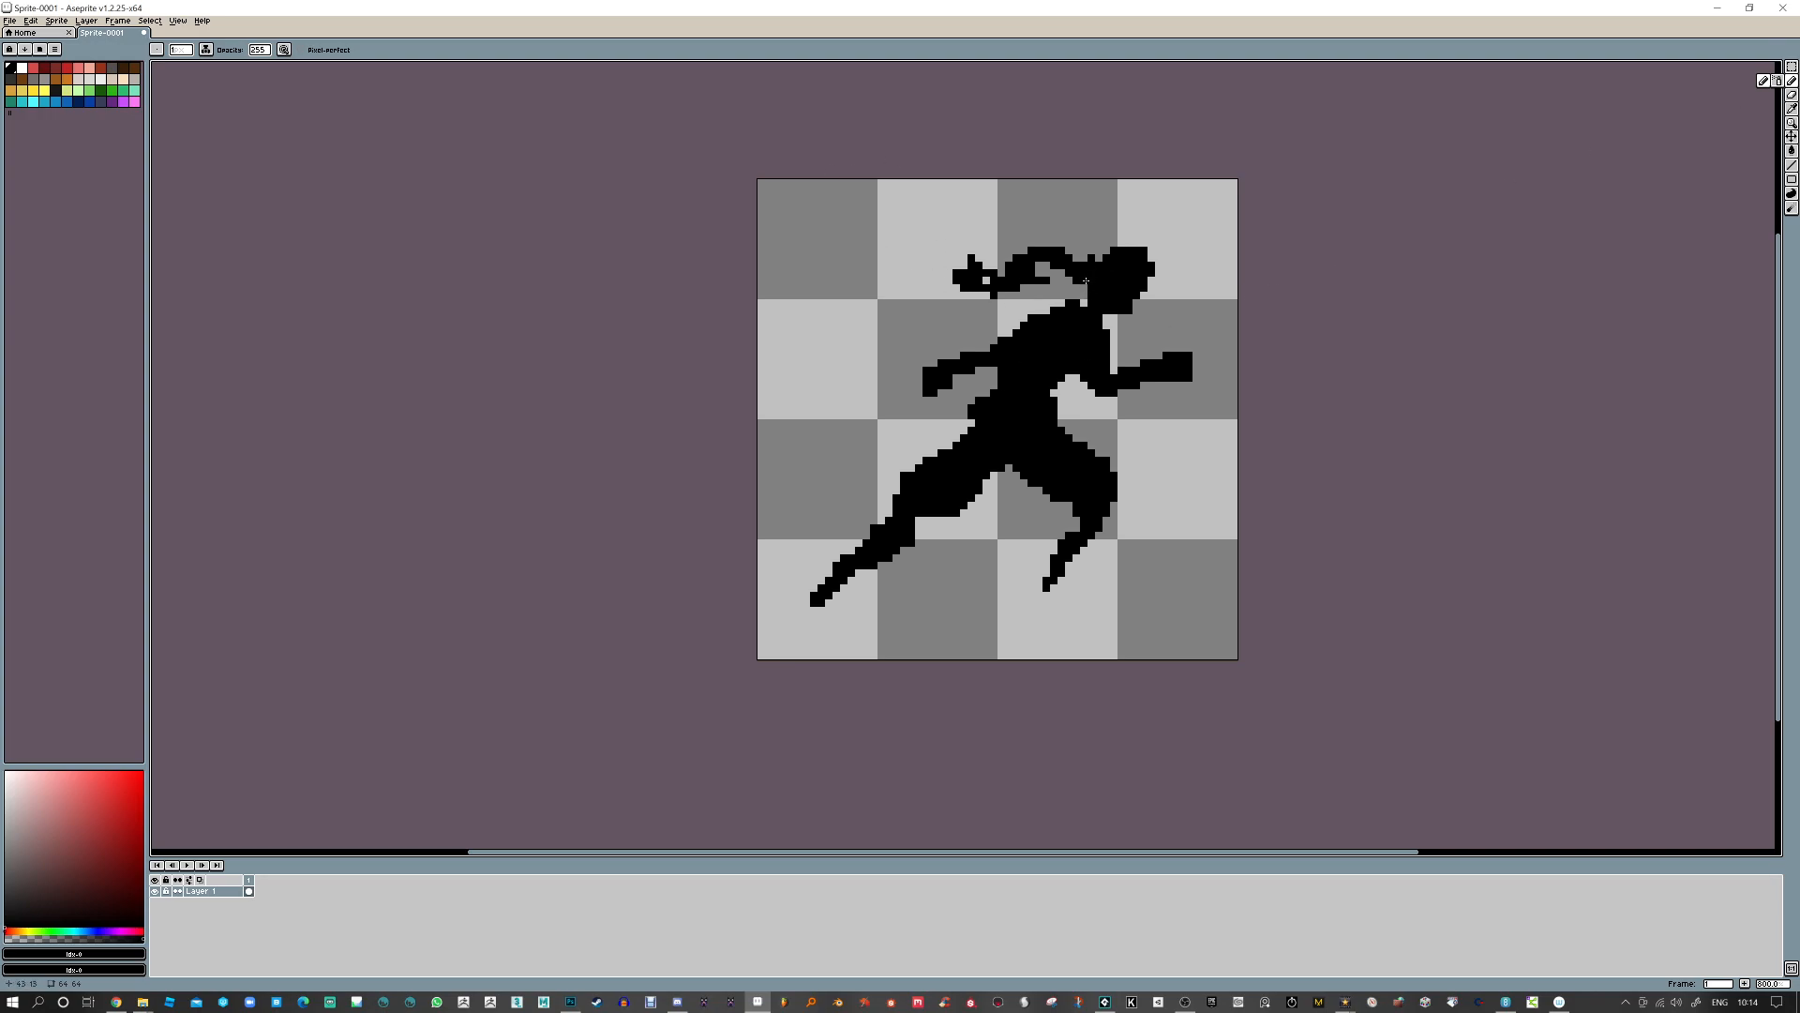
Fill the gaps in the ponytail and trim its edges into a smooth, tapered shape
mouse_move(1039, 266)
left_mouse_down()
mouse_move(1011, 293)
mouse_move(1076, 257)
left_mouse_up()
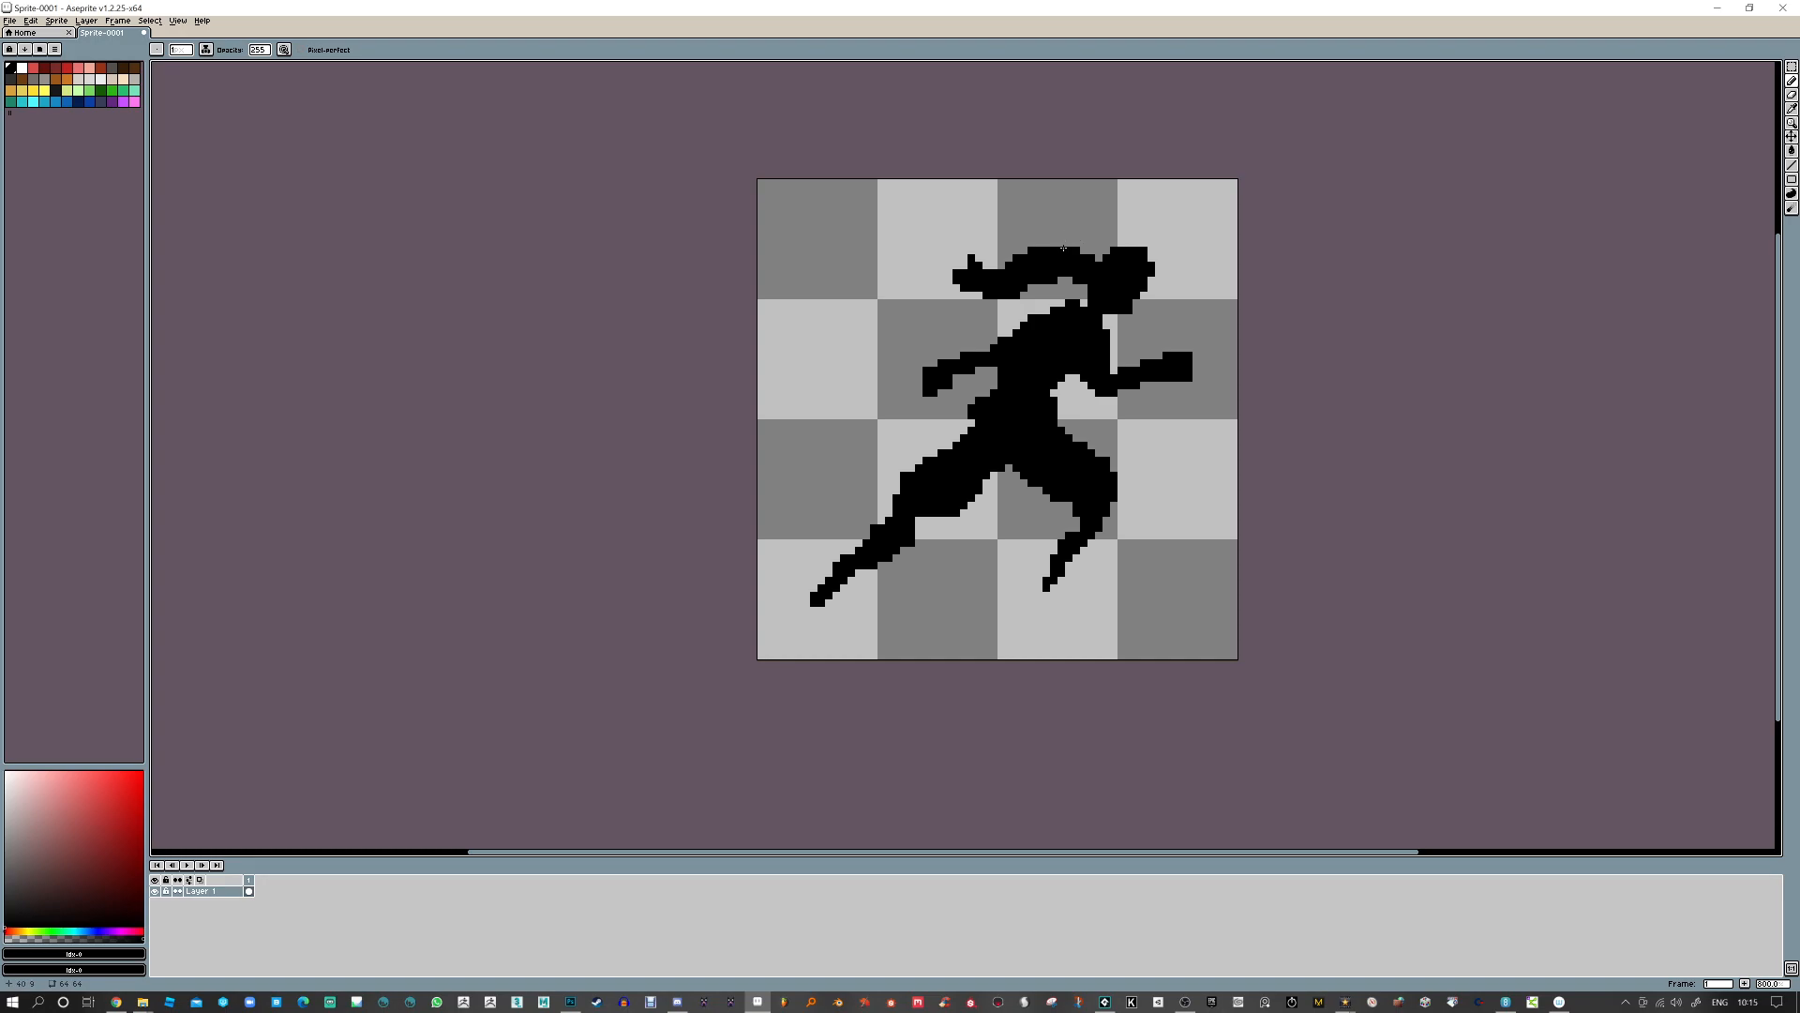
key("e")
mouse_move(1076, 251)
left_mouse_down()
mouse_move(957, 258)
mouse_move(948, 279)
mouse_move(1032, 288)
left_mouse_up()
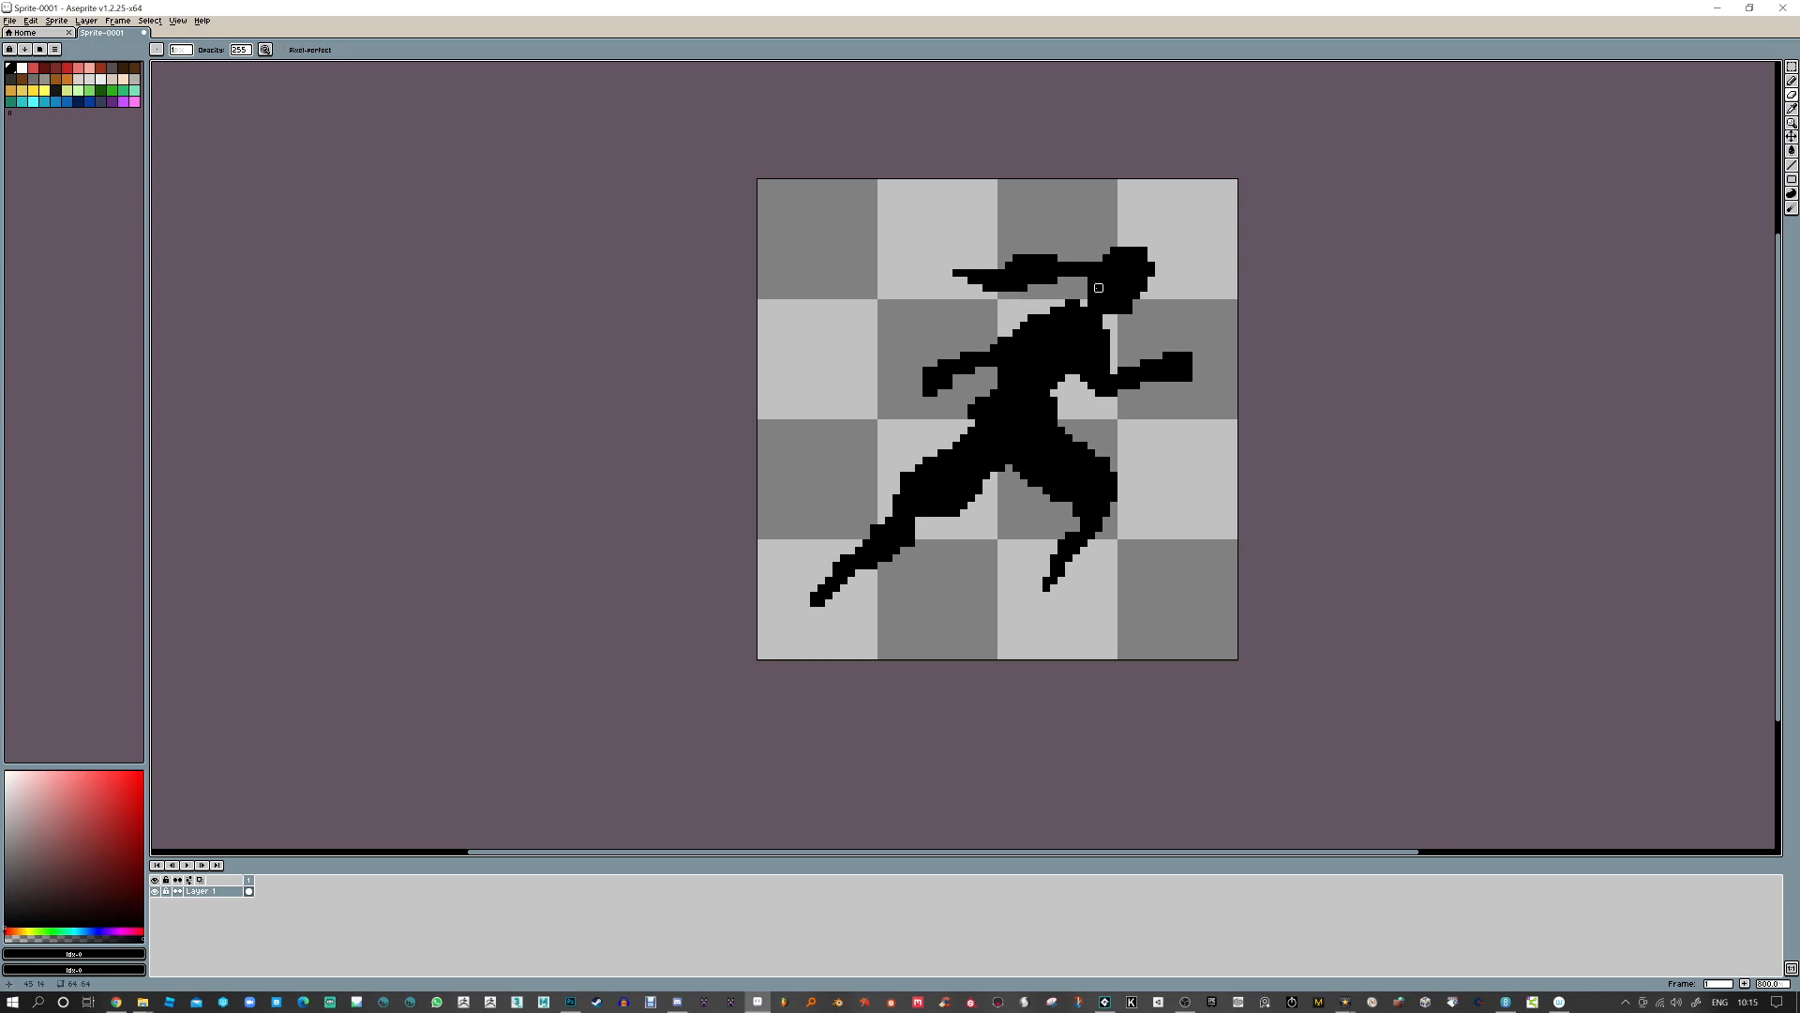
Erase the front forearm and rear fist, and thicken the neck between the head and shoulders
mouse_move(1136, 280)
left_mouse_down()
mouse_move(1083, 296)
mouse_move(1112, 262)
mouse_move(1149, 259)
mouse_move(1115, 316)
mouse_move(1152, 275)
mouse_move(1128, 299)
mouse_move(1137, 286)
mouse_move(1008, 329)
mouse_move(1019, 318)
mouse_move(1002, 334)
mouse_move(1046, 312)
mouse_move(911, 399)
mouse_move(971, 369)
mouse_move(1069, 370)
mouse_move(1107, 400)
mouse_move(1143, 377)
mouse_move(1113, 392)
mouse_move(1144, 362)
mouse_move(1099, 370)
mouse_move(1113, 340)
mouse_move(1183, 356)
mouse_move(1118, 370)
mouse_move(1086, 348)
mouse_move(1118, 379)
left_mouse_up()
key("b")
left_click(1115, 317)
key("e")
key("b")
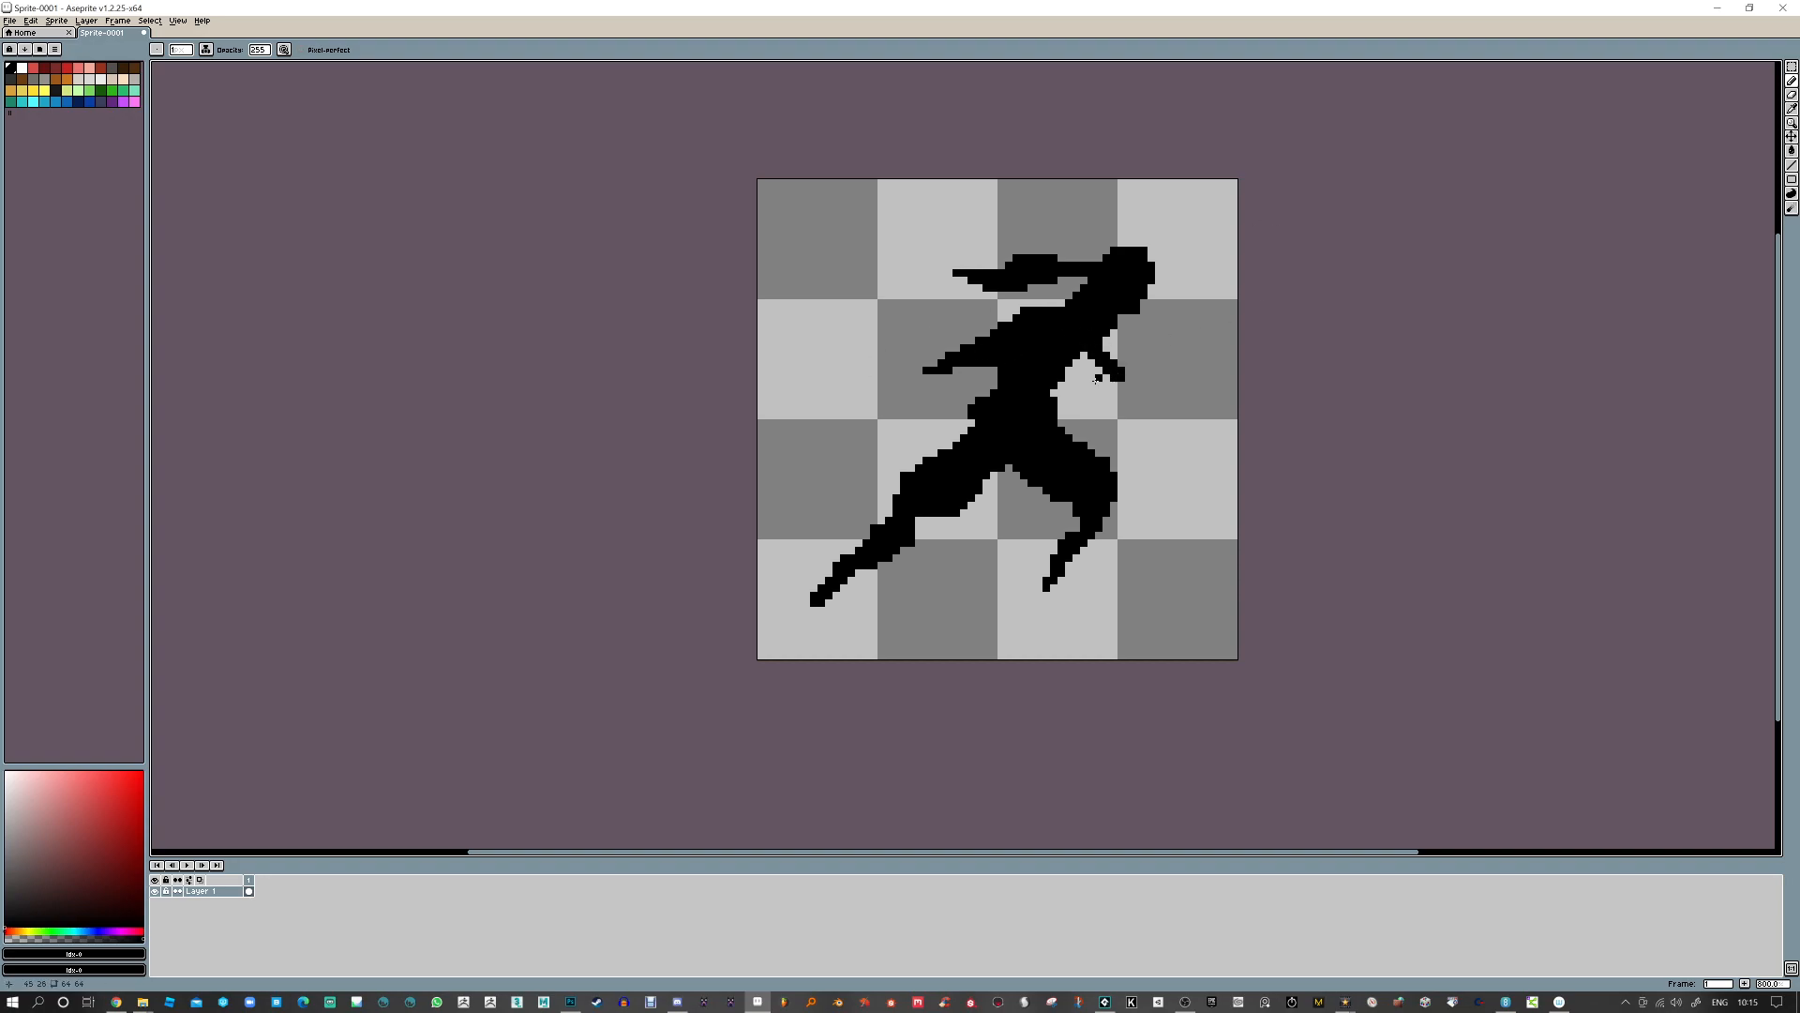
Redraw the arms with the front forearm raised forward and the rear arm stretched back and down
left_click_drag(962, 369, 894, 384)
left_click_drag(1090, 356, 1142, 406)
key("e")
mouse_move(1105, 340)
left_mouse_down()
mouse_move(1114, 362)
mouse_move(1096, 371)
mouse_move(1092, 356)
mouse_move(1134, 394)
mouse_move(1136, 371)
mouse_move(1069, 394)
mouse_move(1122, 339)
left_mouse_up()
key("b")
key("e")
mouse_move(1026, 310)
left_mouse_down()
mouse_move(1083, 311)
mouse_move(1083, 350)
mouse_move(1099, 333)
mouse_move(1084, 311)
mouse_move(1038, 311)
mouse_move(1091, 333)
mouse_move(1054, 303)
mouse_move(1084, 340)
mouse_move(1039, 310)
mouse_move(1000, 348)
mouse_move(1017, 333)
mouse_move(934, 363)
mouse_move(979, 348)
mouse_move(940, 383)
mouse_move(993, 364)
mouse_move(923, 384)
left_mouse_up()
left_click(964, 363)
Reshape the head lower and closer to the shoulders, and redraw the wavy ponytail behind it
key("b")
mouse_move(1092, 318)
left_mouse_down()
mouse_move(1072, 298)
mouse_move(1083, 332)
mouse_move(1142, 272)
mouse_move(1128, 296)
mouse_move(1135, 272)
mouse_move(1099, 266)
mouse_move(953, 271)
left_mouse_up()
key("e")
key("b")
mouse_move(1089, 277)
left_mouse_down()
mouse_move(1120, 296)
mouse_move(1085, 278)
mouse_move(1122, 293)
mouse_move(1033, 281)
mouse_move(994, 303)
mouse_move(1055, 296)
left_mouse_up()
key("e")
key("b")
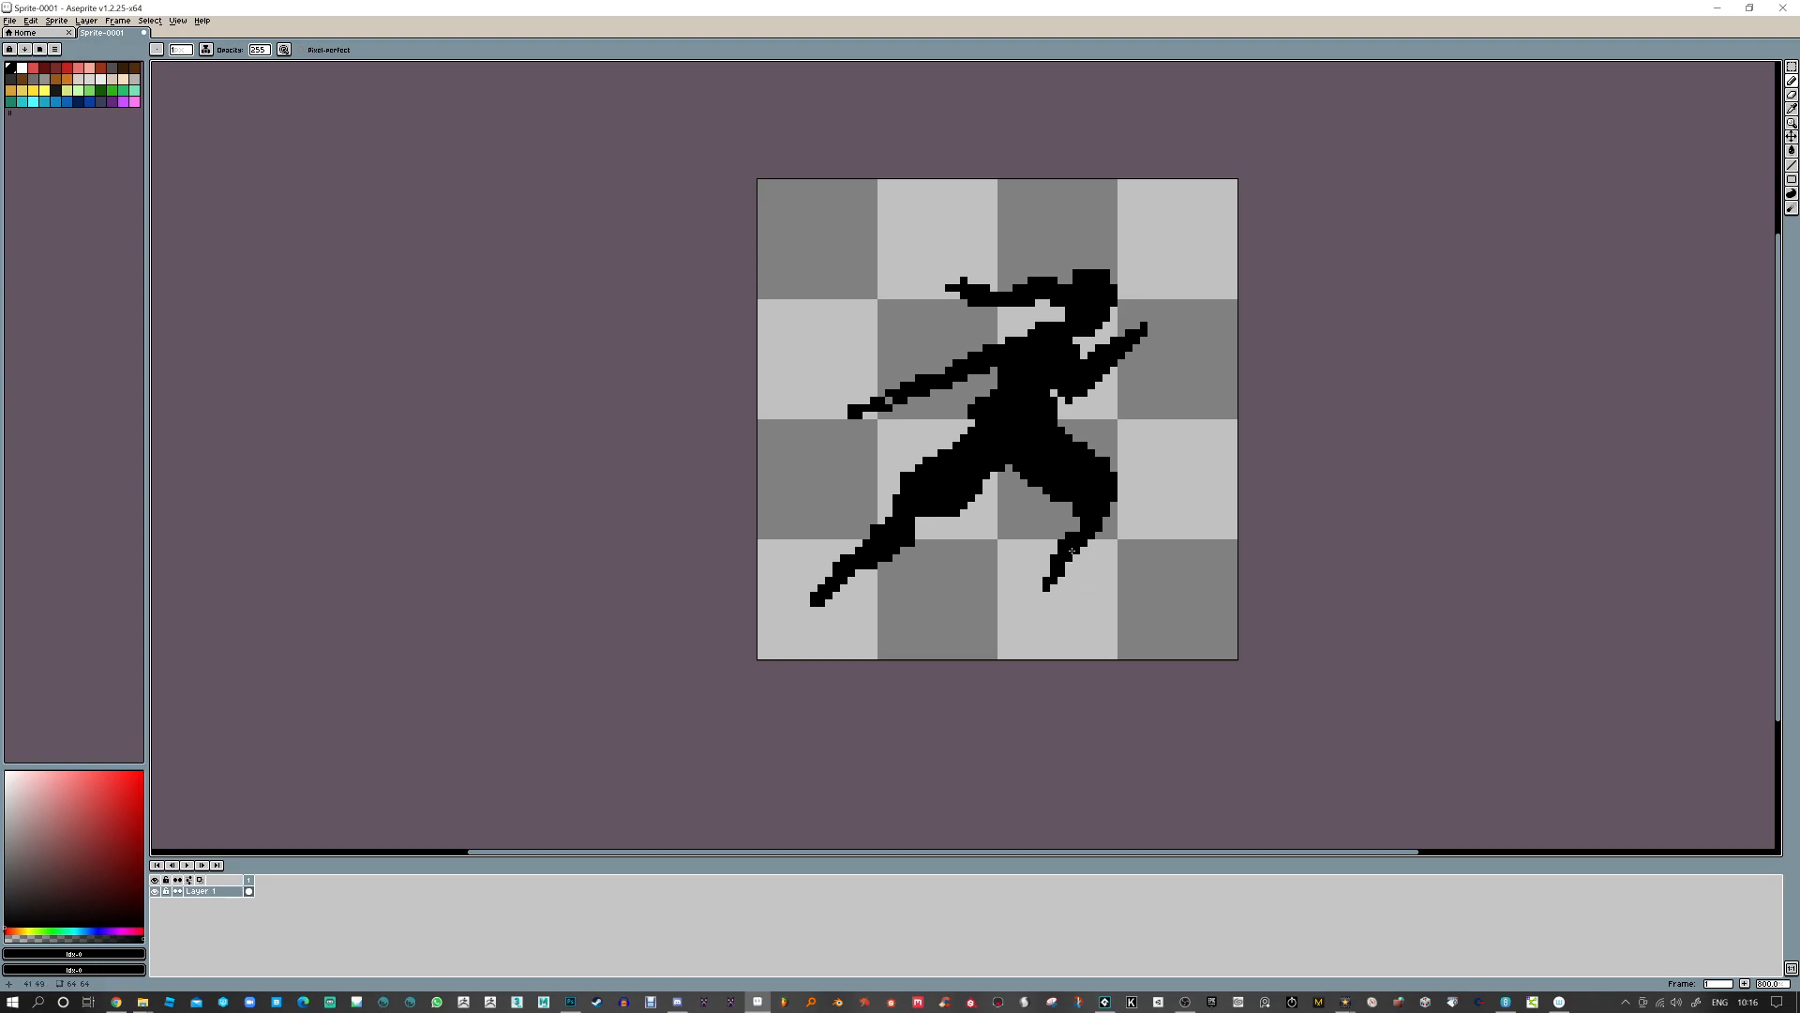
Shorten the rear arm and rework the front shin into a short, backward-curving lower leg
left_click(1046, 594)
left_click(844, 587)
mouse_move(1069, 564)
left_mouse_down()
mouse_move(1091, 595)
mouse_move(1045, 595)
mouse_move(1053, 580)
left_mouse_up()
key("e")
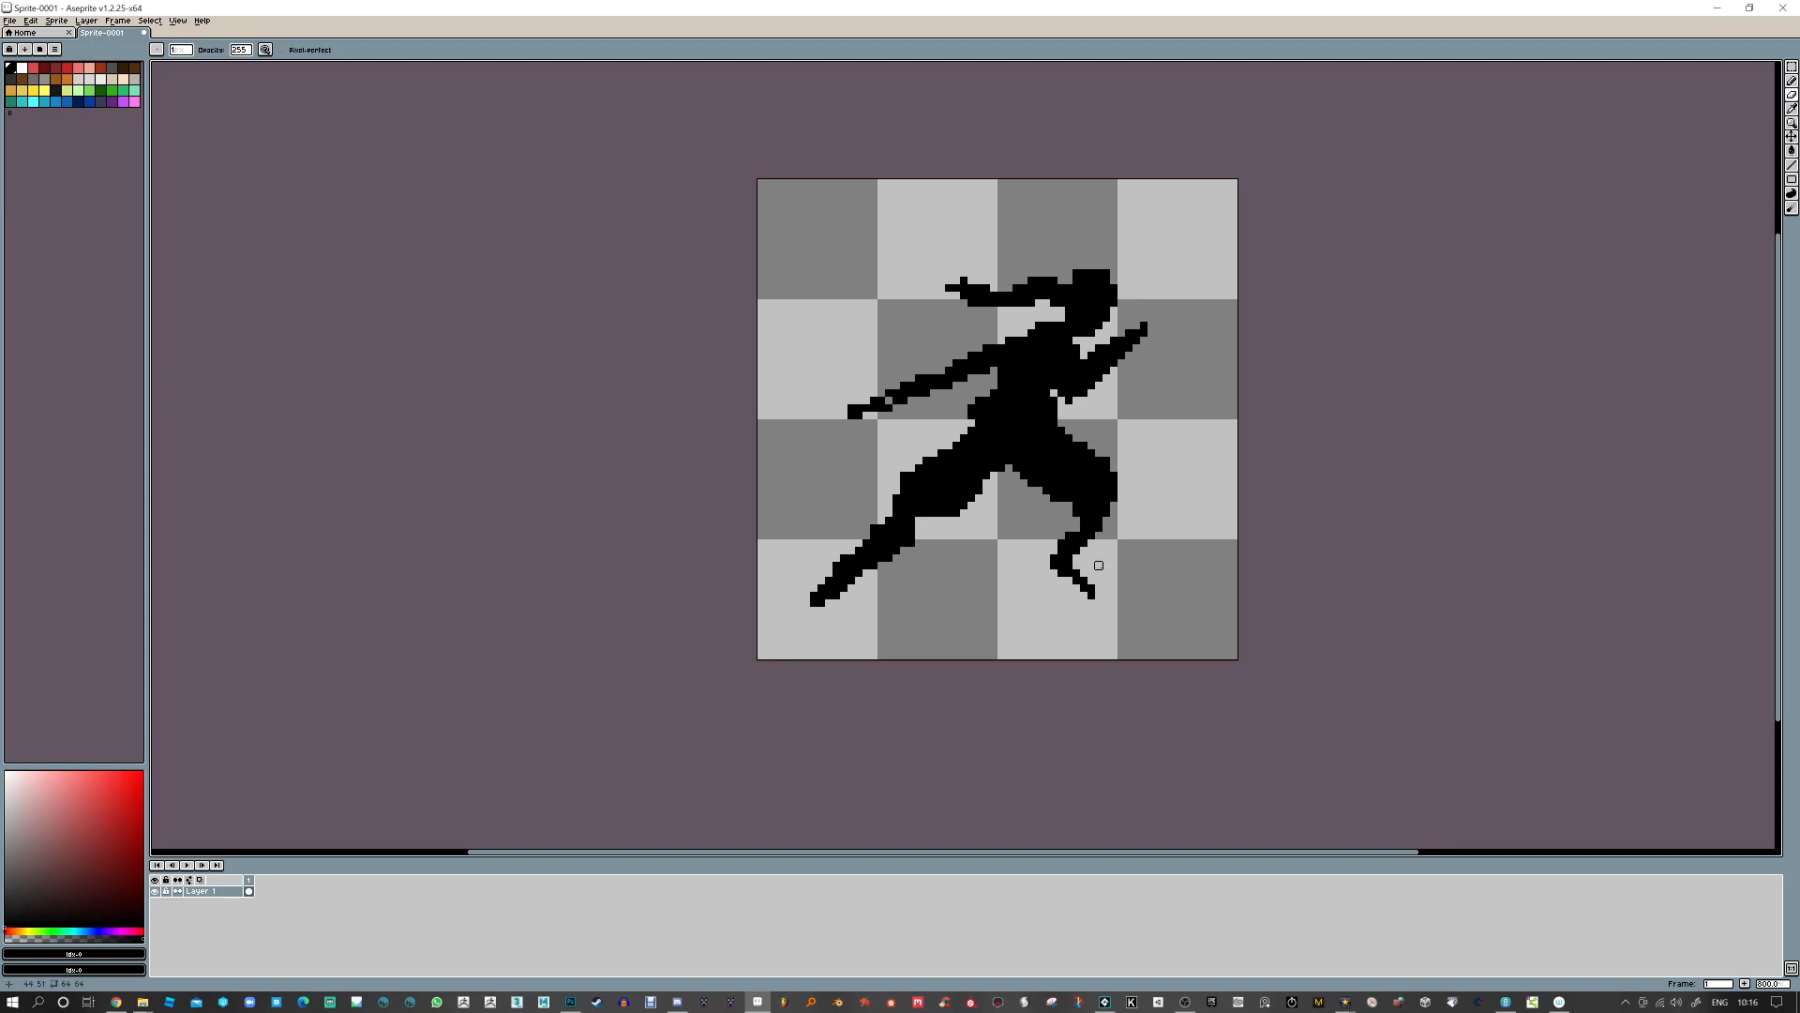
left_click_drag(889, 400, 843, 415)
key("b")
mouse_move(1061, 580)
left_mouse_down()
mouse_move(1099, 596)
mouse_move(1074, 561)
mouse_move(1069, 600)
mouse_move(1094, 587)
left_mouse_up()
key("e")
left_click(1099, 596)
left_click_drag(1076, 513, 1054, 505)
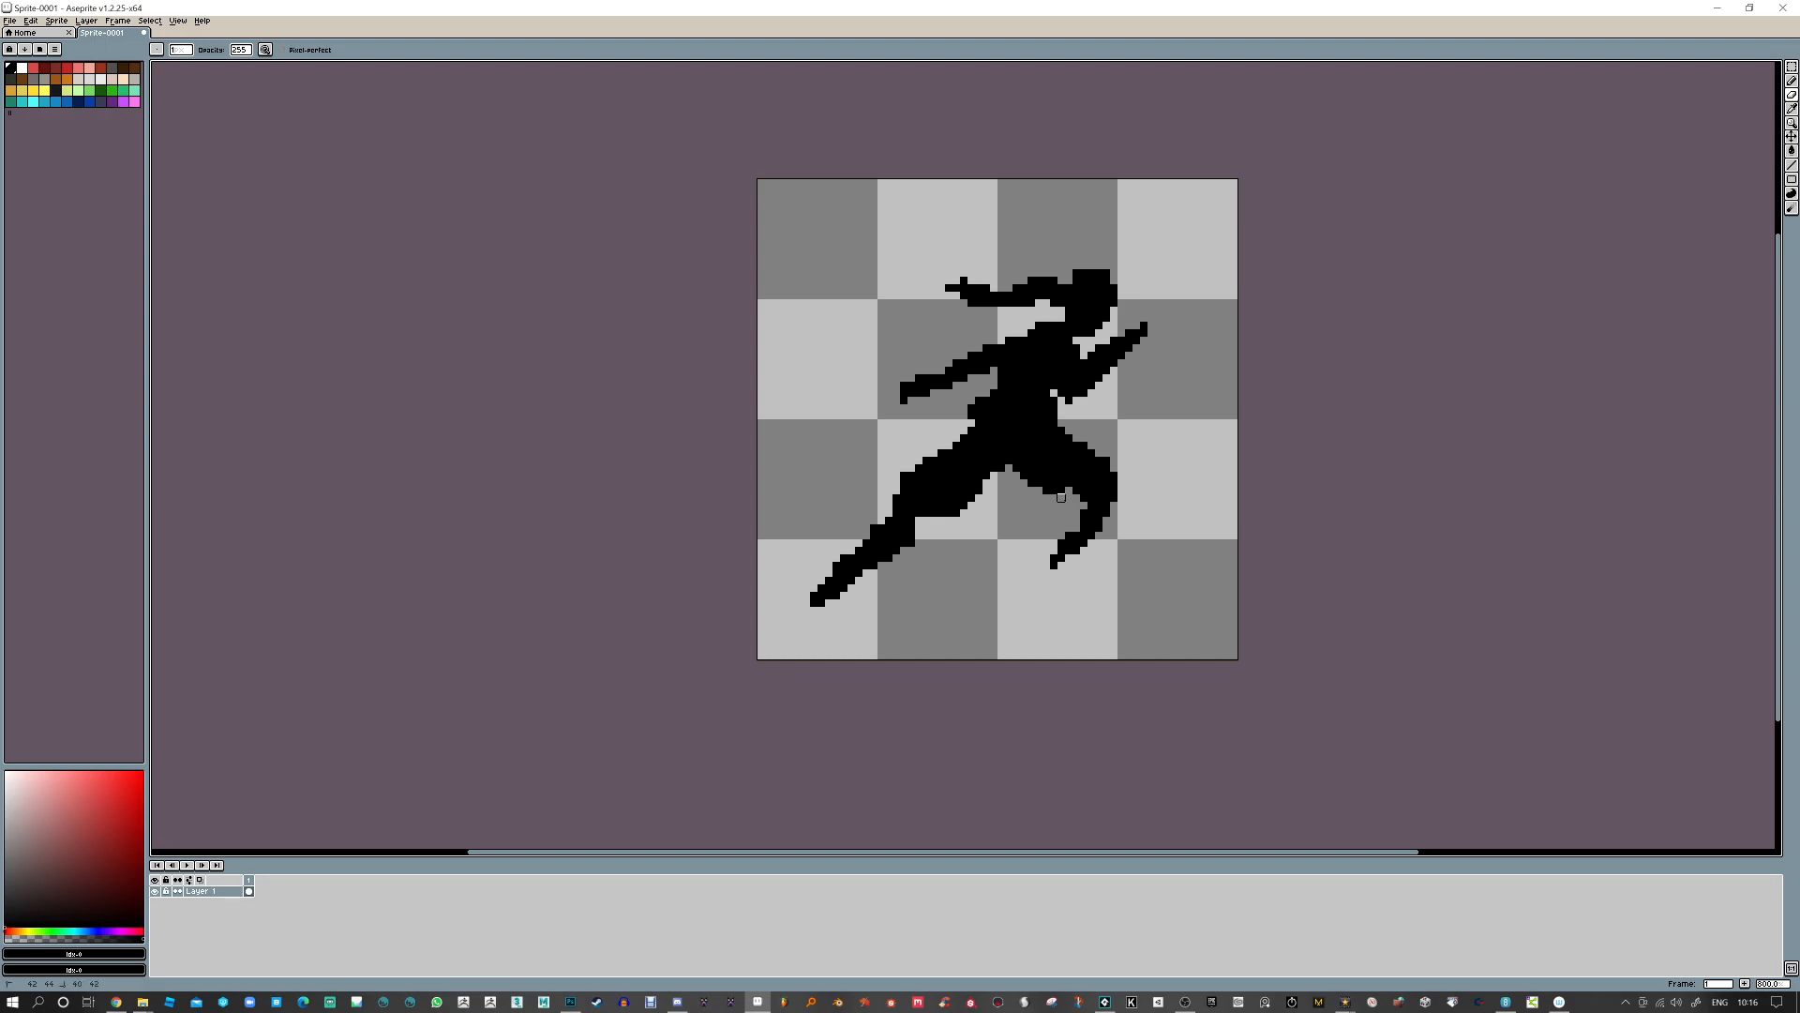
Fill in the gap between the thighs and add pixels beneath the rear thigh
key("b")
left_click_drag(1012, 471, 1035, 477)
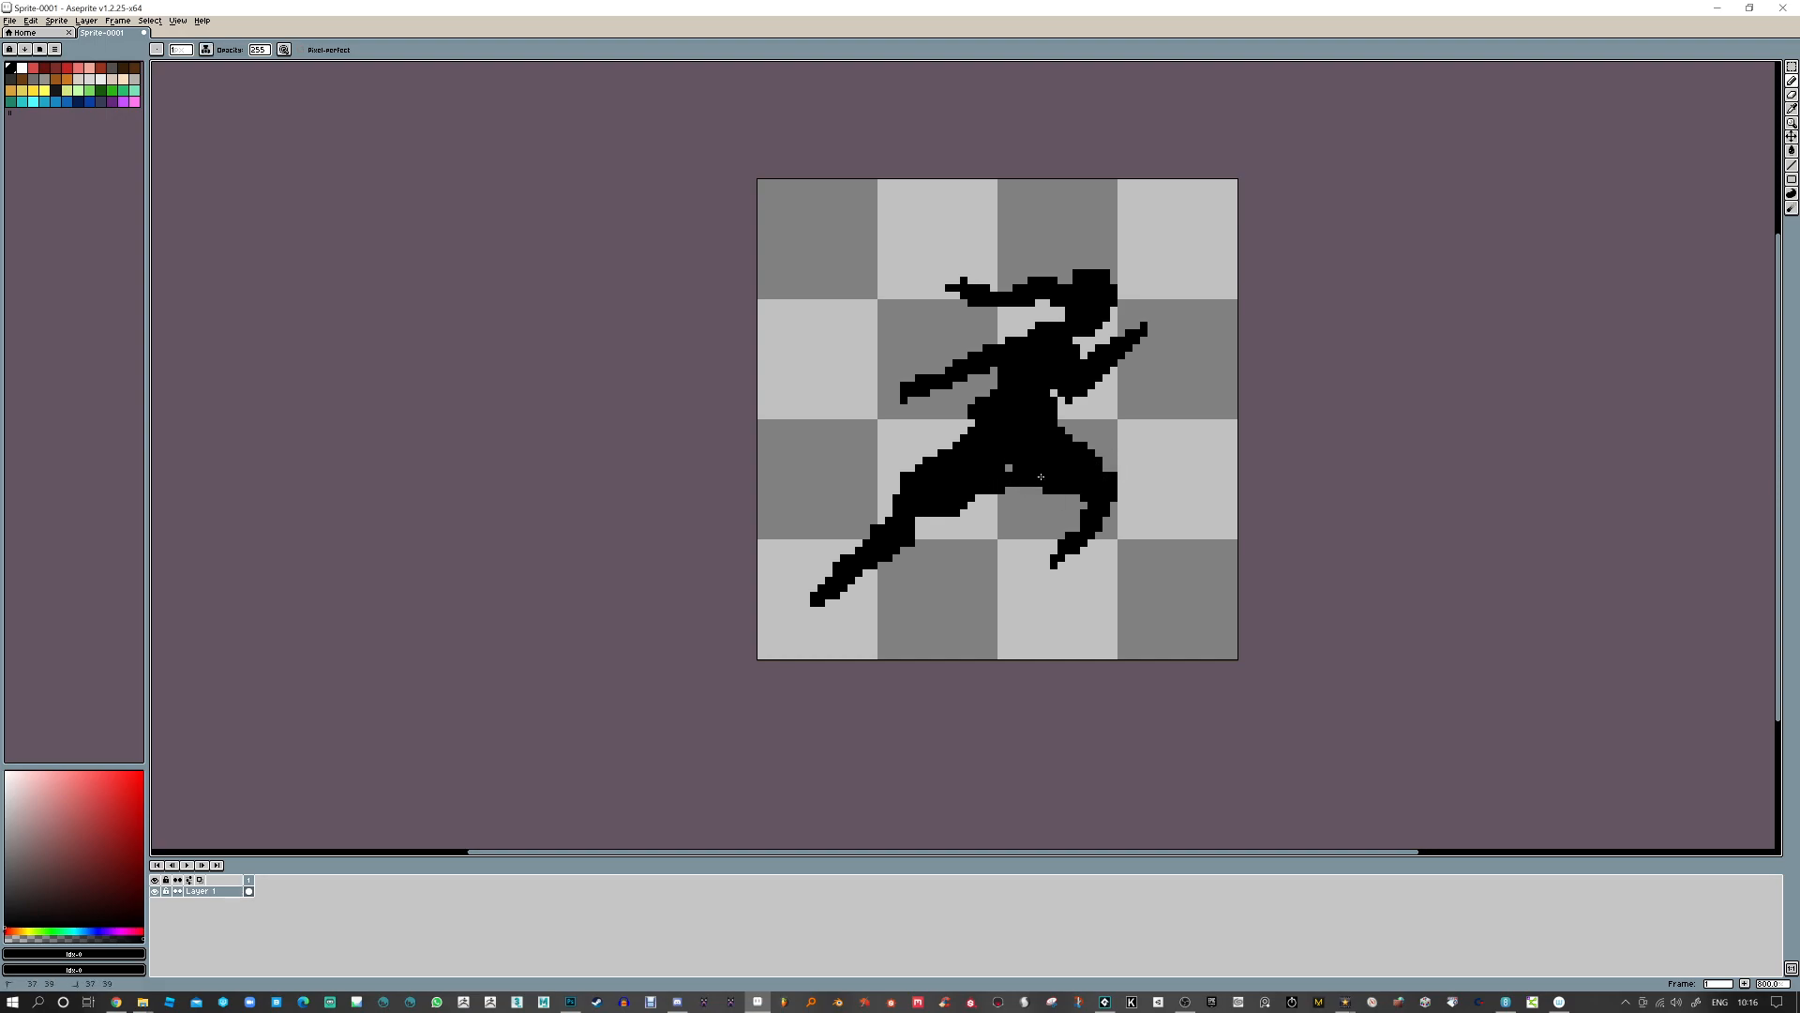
left_click(918, 519)
Trim the rear lower leg and foot into a thinner, shorter taper
key("e")
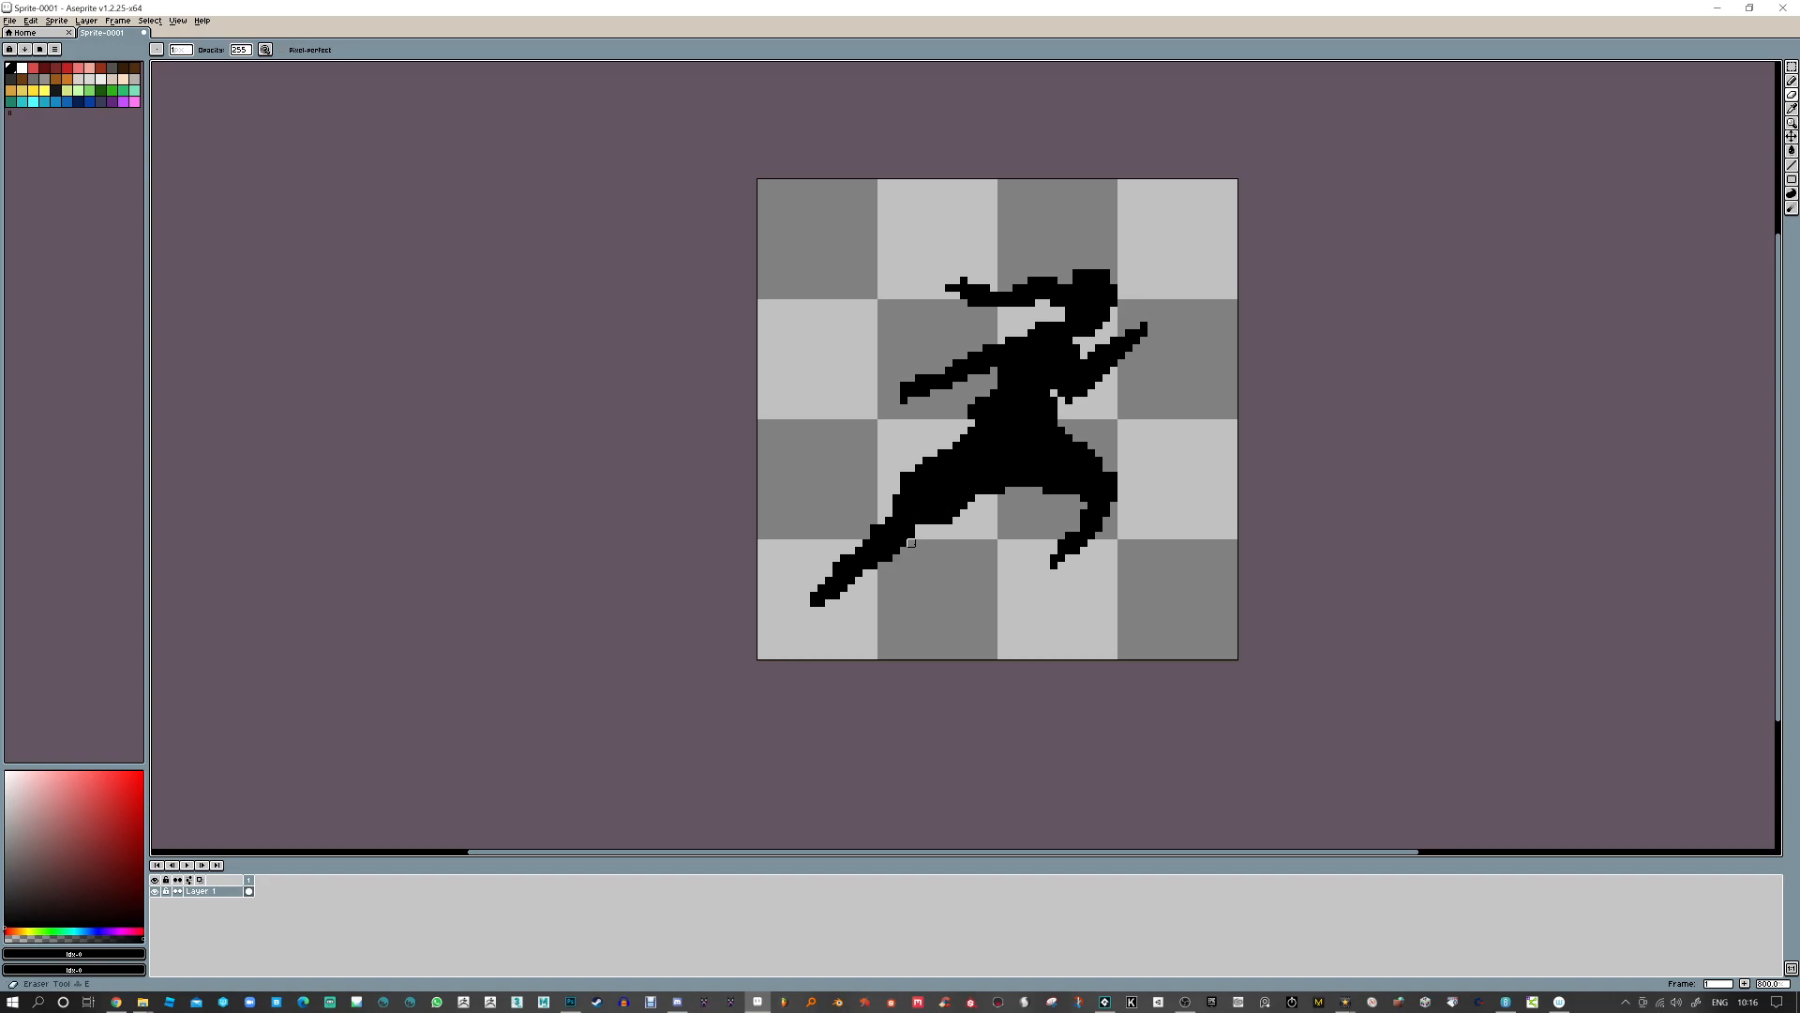
left_click(874, 528)
mouse_move(912, 550)
left_mouse_down()
mouse_move(825, 595)
mouse_move(856, 543)
mouse_move(821, 570)
mouse_move(859, 558)
left_mouse_up()
left_click(829, 573)
key("b")
key("e")
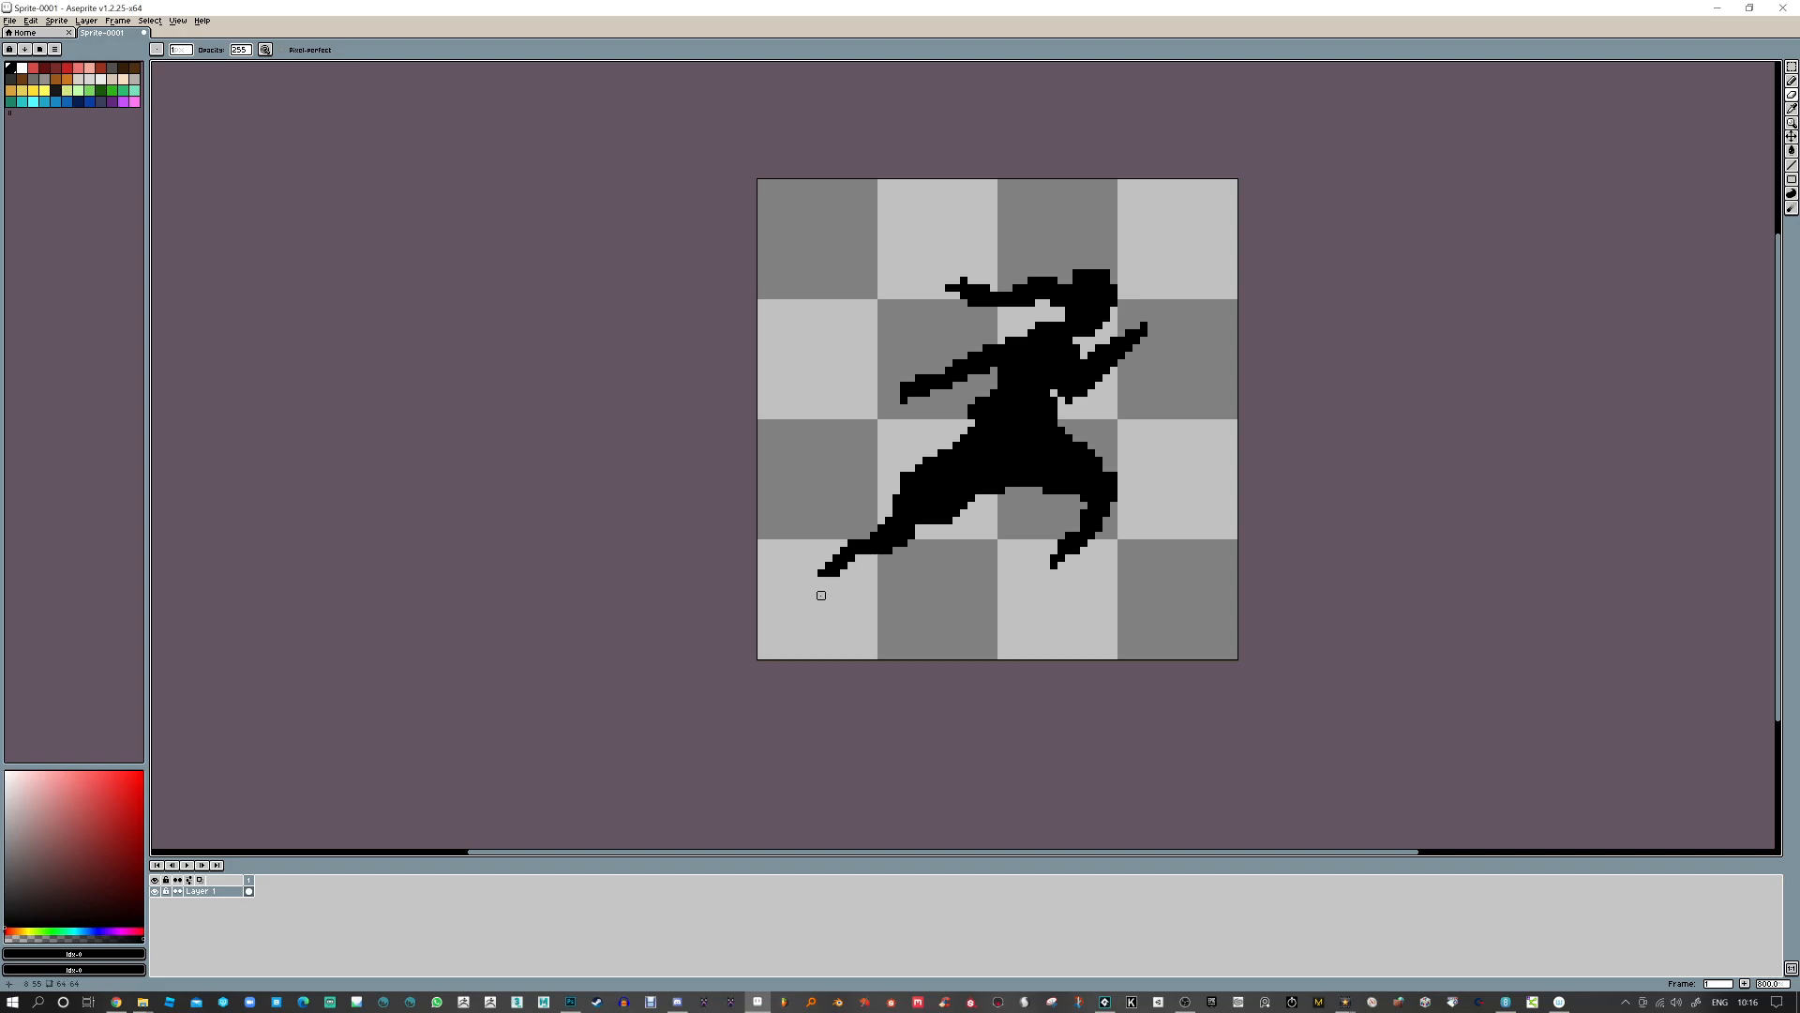
Redraw the rear leg at a steeper angle, with a slimmer thigh and a foot pushing off the ground
key("e")
key("b")
mouse_move(878, 529)
left_mouse_down()
mouse_move(822, 588)
mouse_move(873, 542)
mouse_move(829, 543)
left_mouse_up()
key("e")
mouse_move(911, 475)
left_mouse_down()
mouse_move(904, 492)
mouse_move(934, 449)
mouse_move(914, 505)
mouse_move(987, 498)
left_mouse_up()
key("b")
mouse_move(927, 535)
left_mouse_down()
mouse_move(857, 527)
mouse_move(903, 512)
mouse_move(873, 558)
mouse_move(867, 521)
mouse_move(941, 520)
mouse_move(886, 592)
mouse_move(941, 514)
mouse_move(893, 630)
left_mouse_up()
key("e")
key("b")
mouse_move(915, 566)
left_mouse_down()
mouse_move(909, 540)
mouse_move(958, 522)
left_mouse_up()
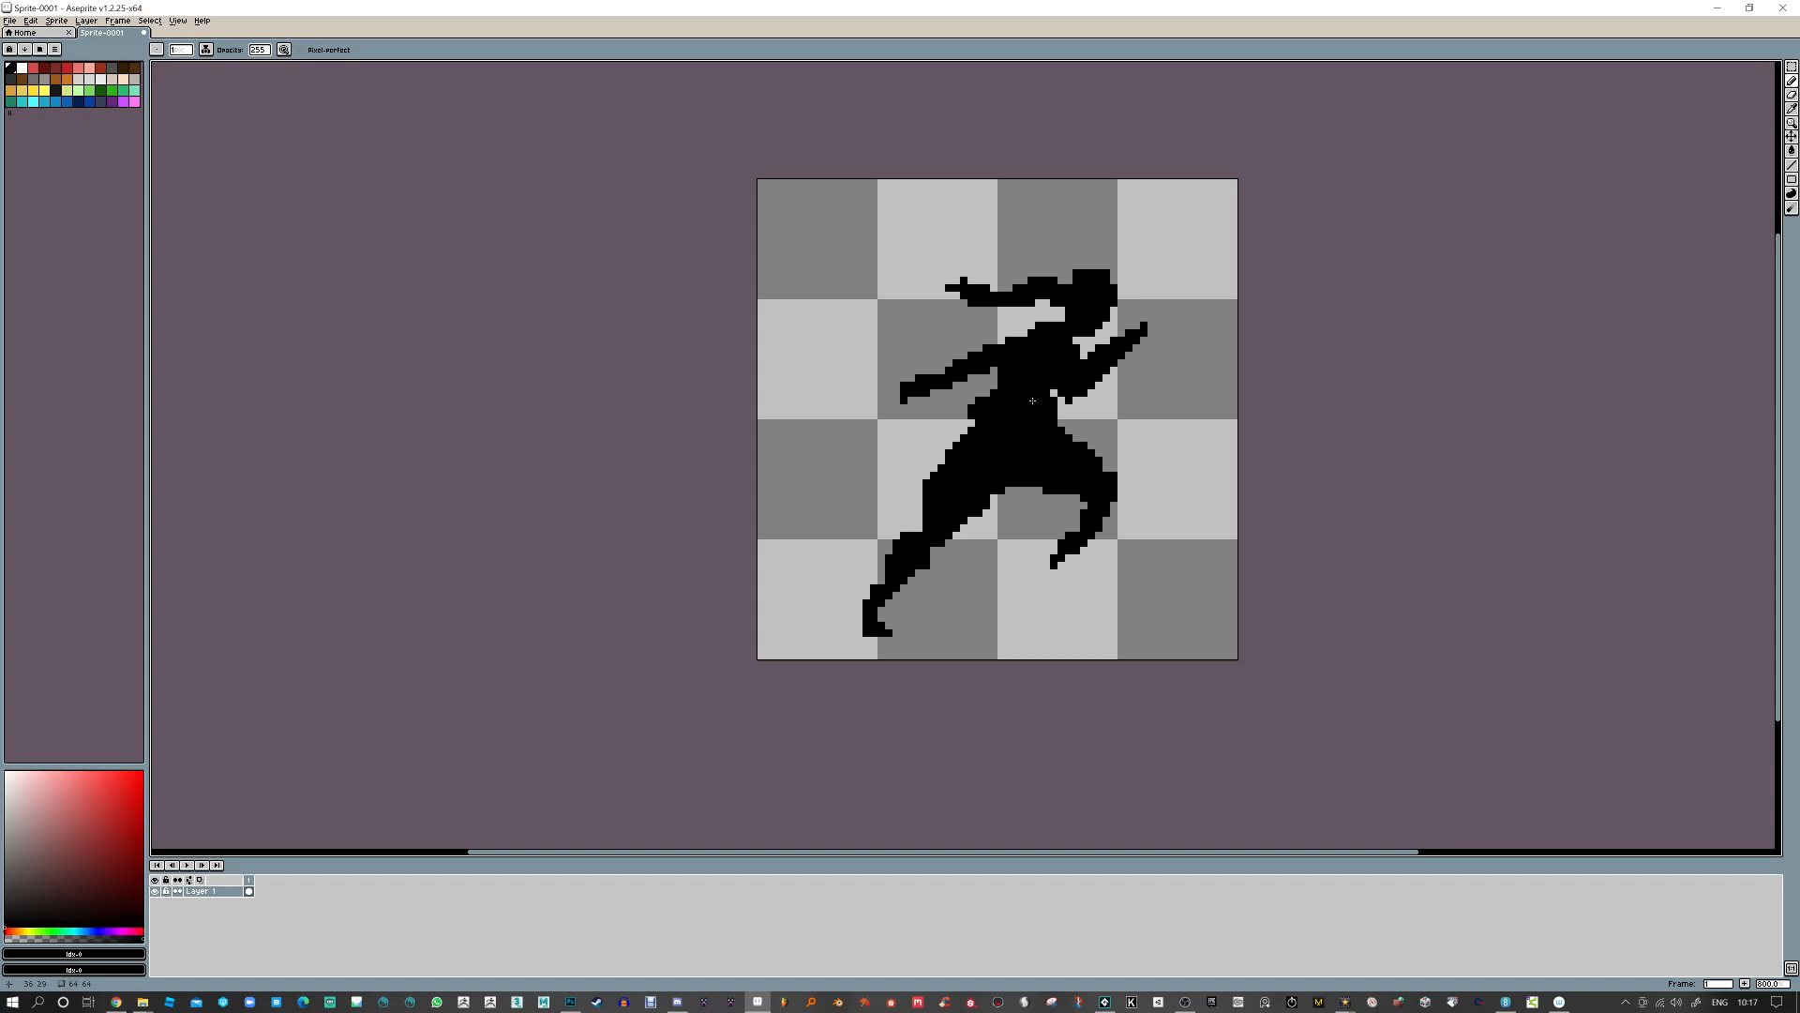
Erase the long rear arm down to a short, bent arm close to the torso
key("e")
mouse_move(980, 349)
left_mouse_down()
mouse_move(999, 353)
mouse_move(929, 380)
mouse_move(956, 358)
mouse_move(985, 374)
mouse_move(965, 387)
left_mouse_up()
left_click(903, 385)
key("b")
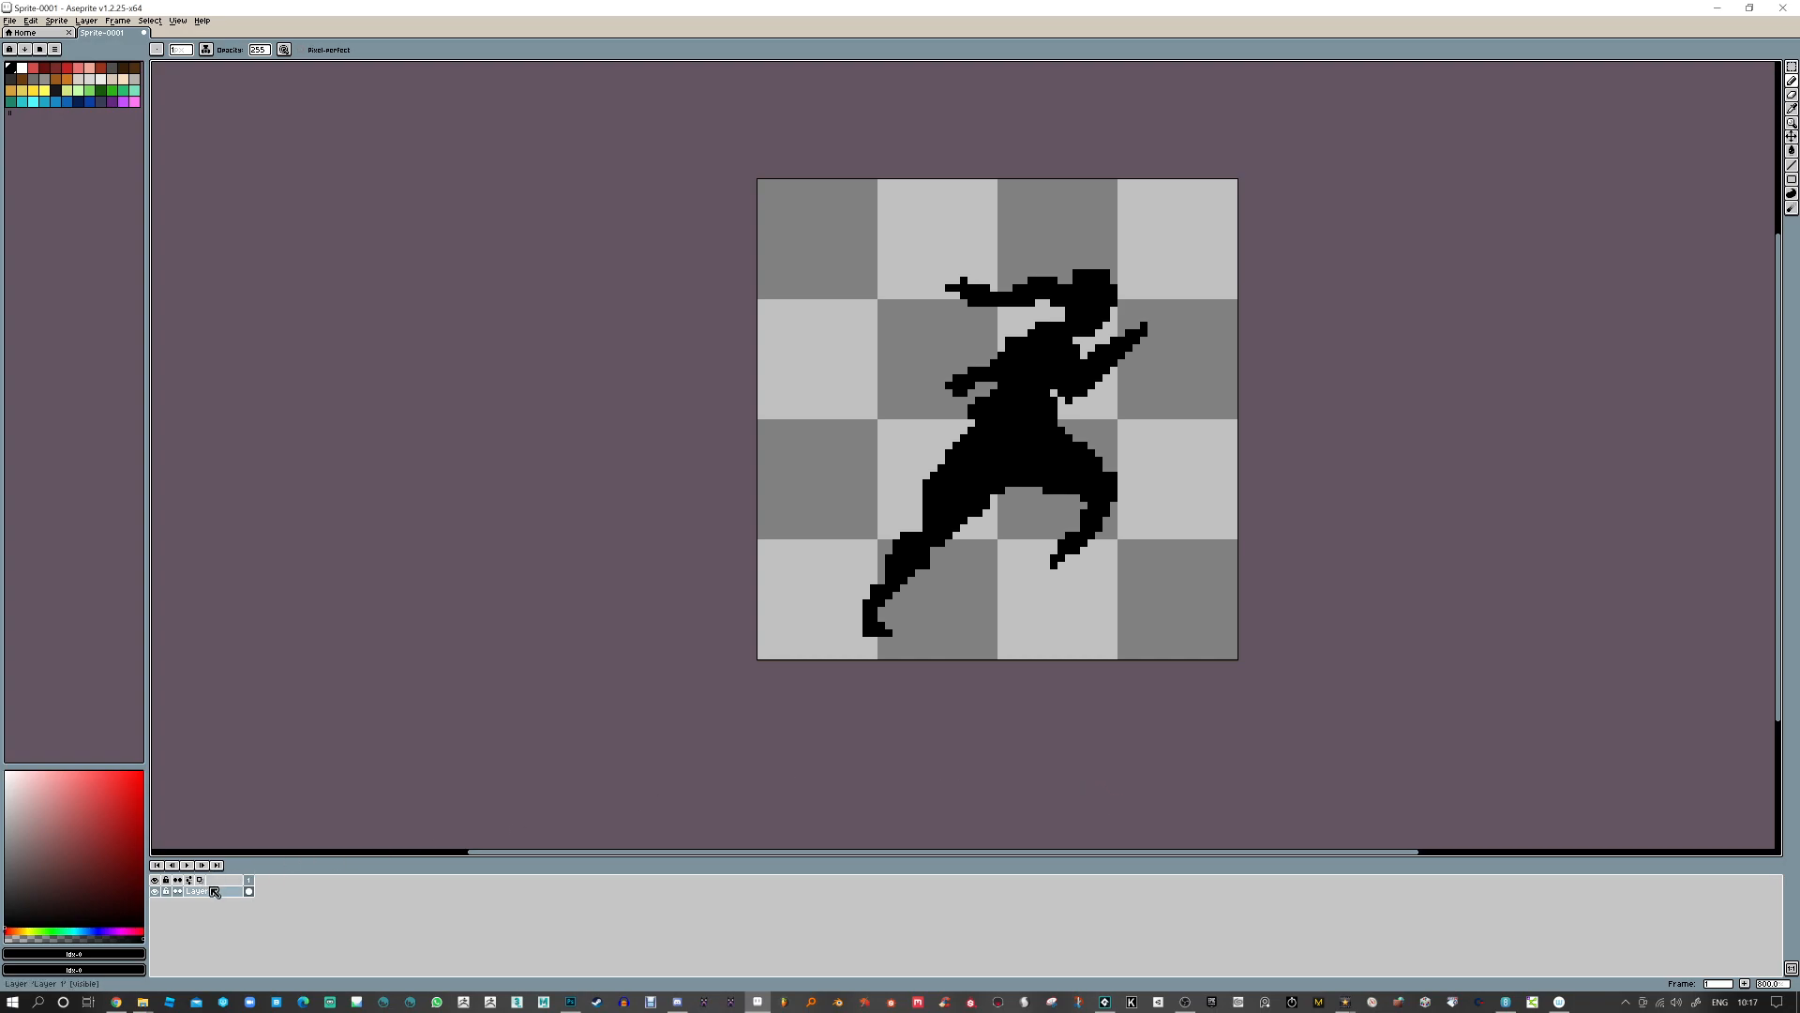
Duplicate the Layer 1 cel into a second frame and erase the outer edge of its front thigh and knee
right_click(250, 893)
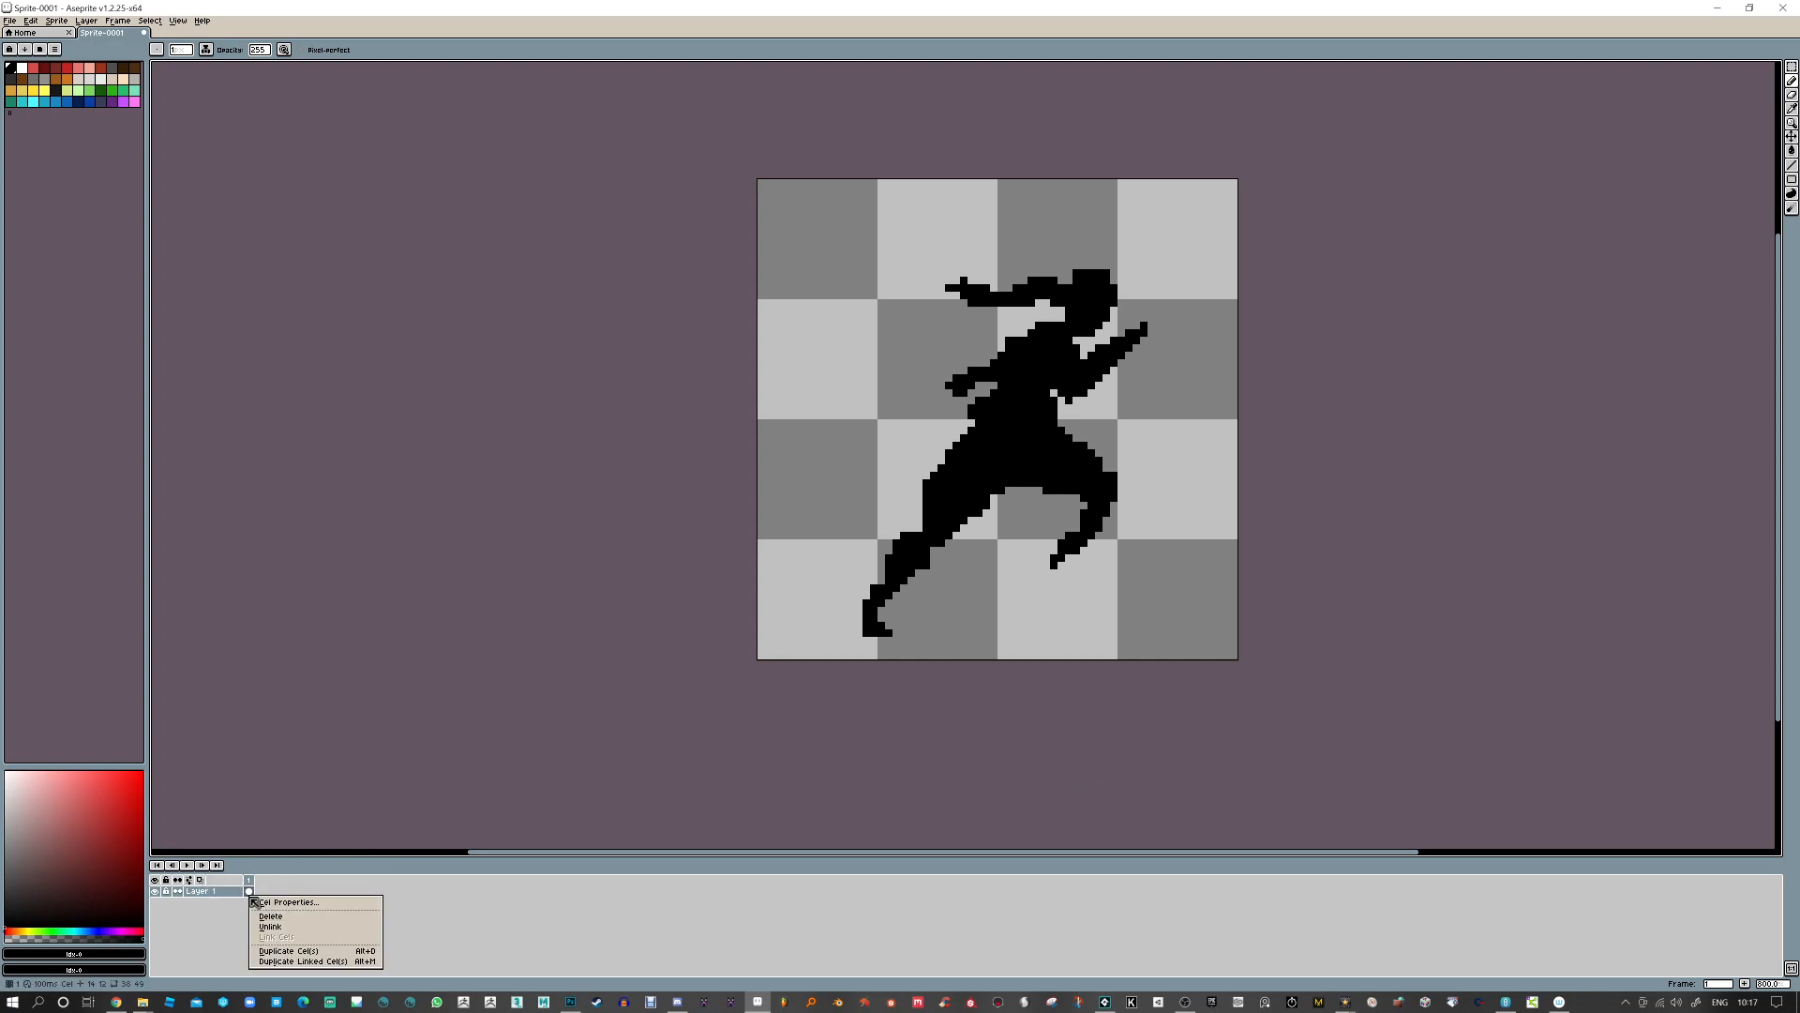
left_click(313, 953)
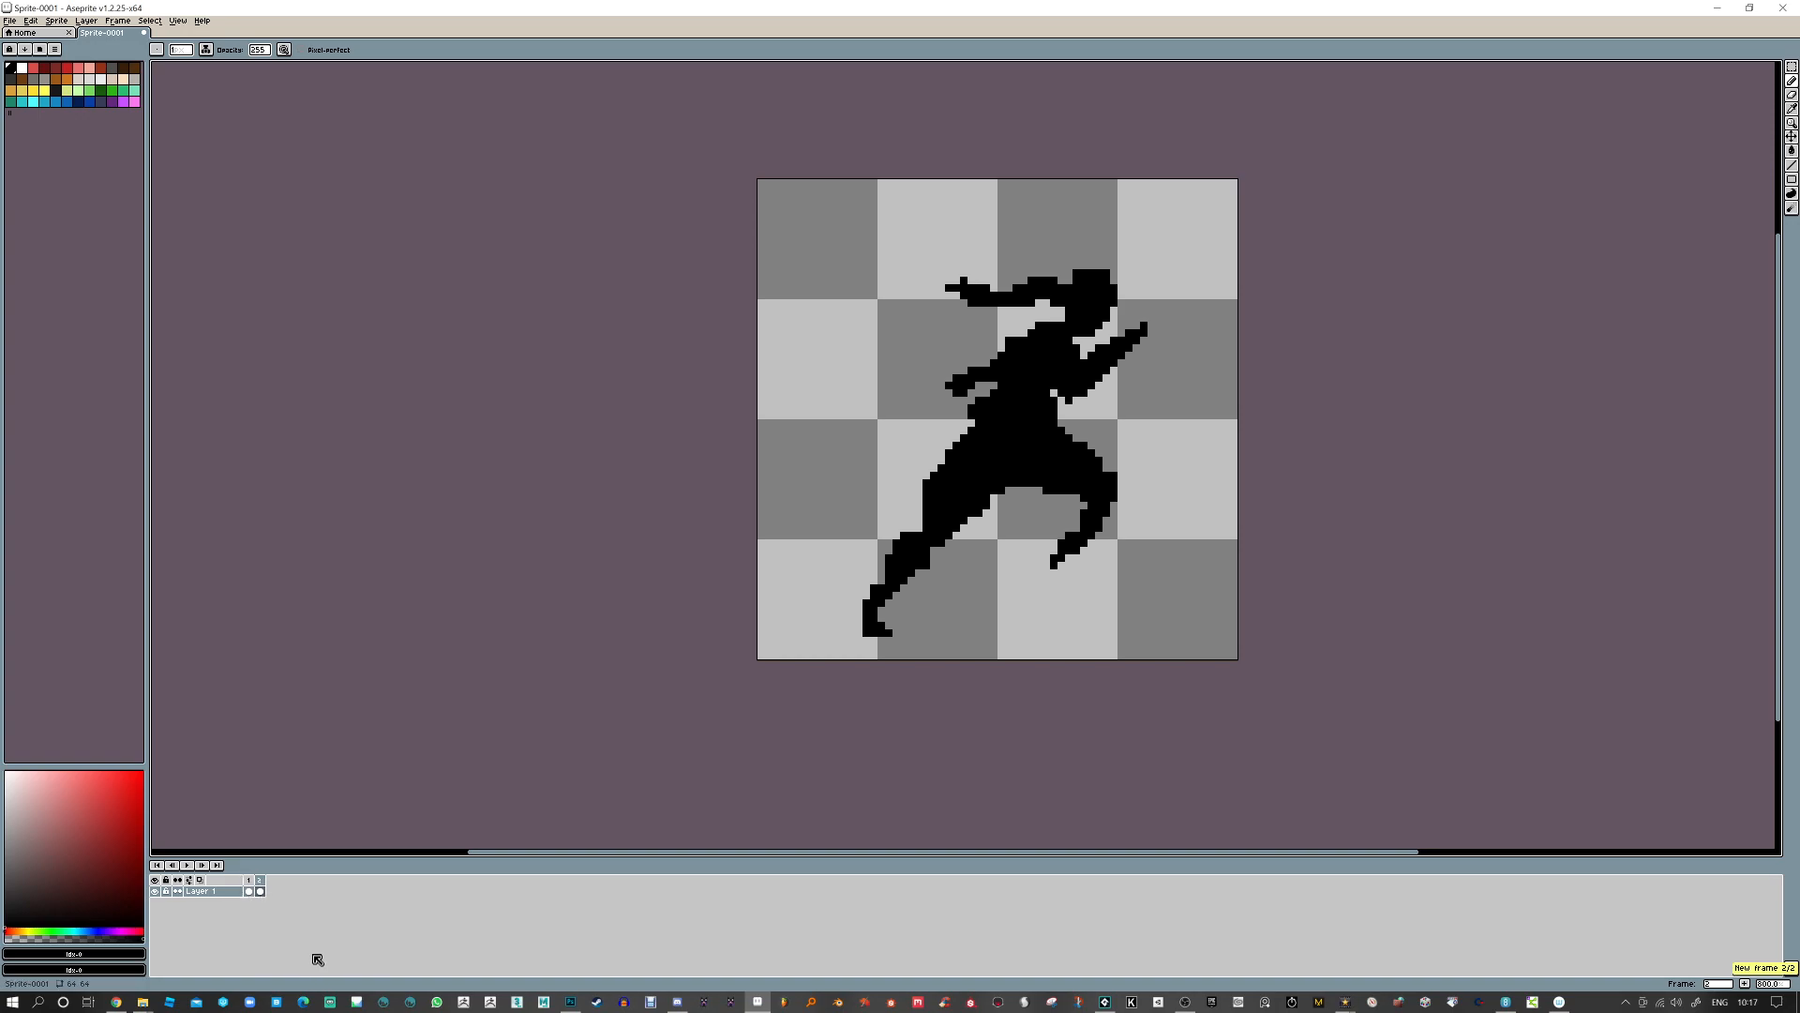
left_click(1094, 452)
key("e")
left_click_drag(1099, 445, 1106, 511)
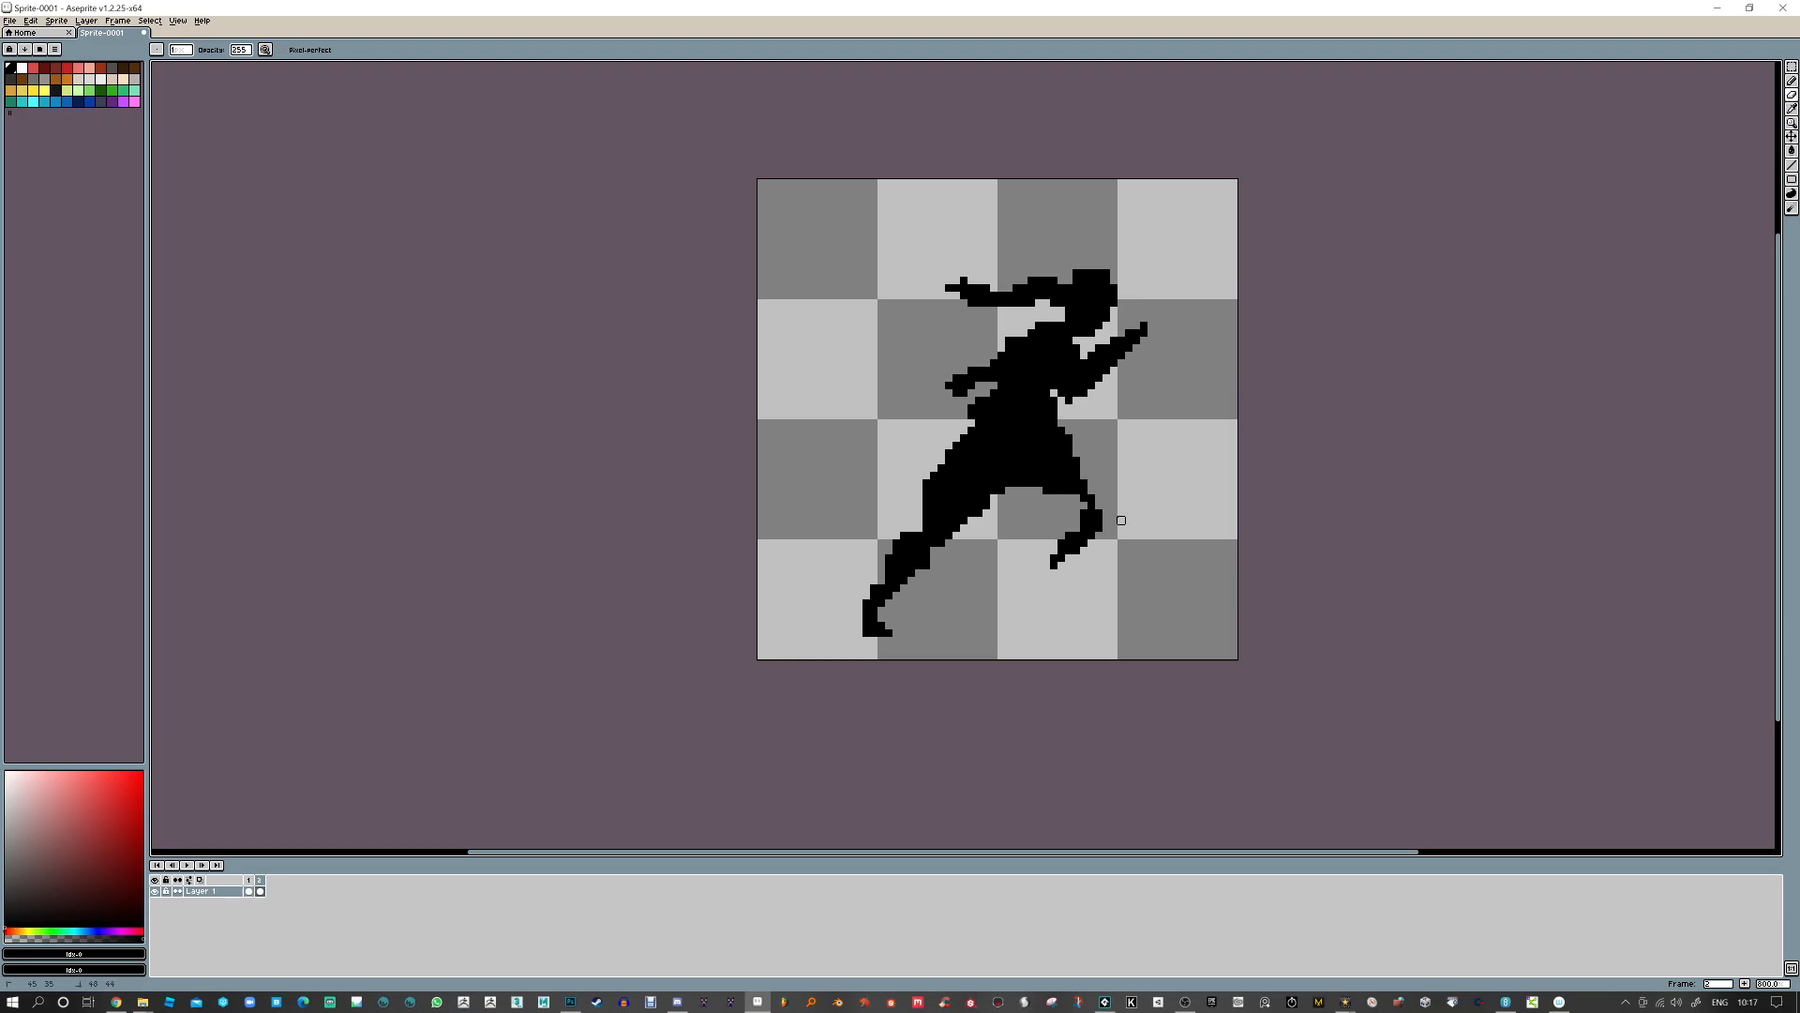
right_click(262, 880)
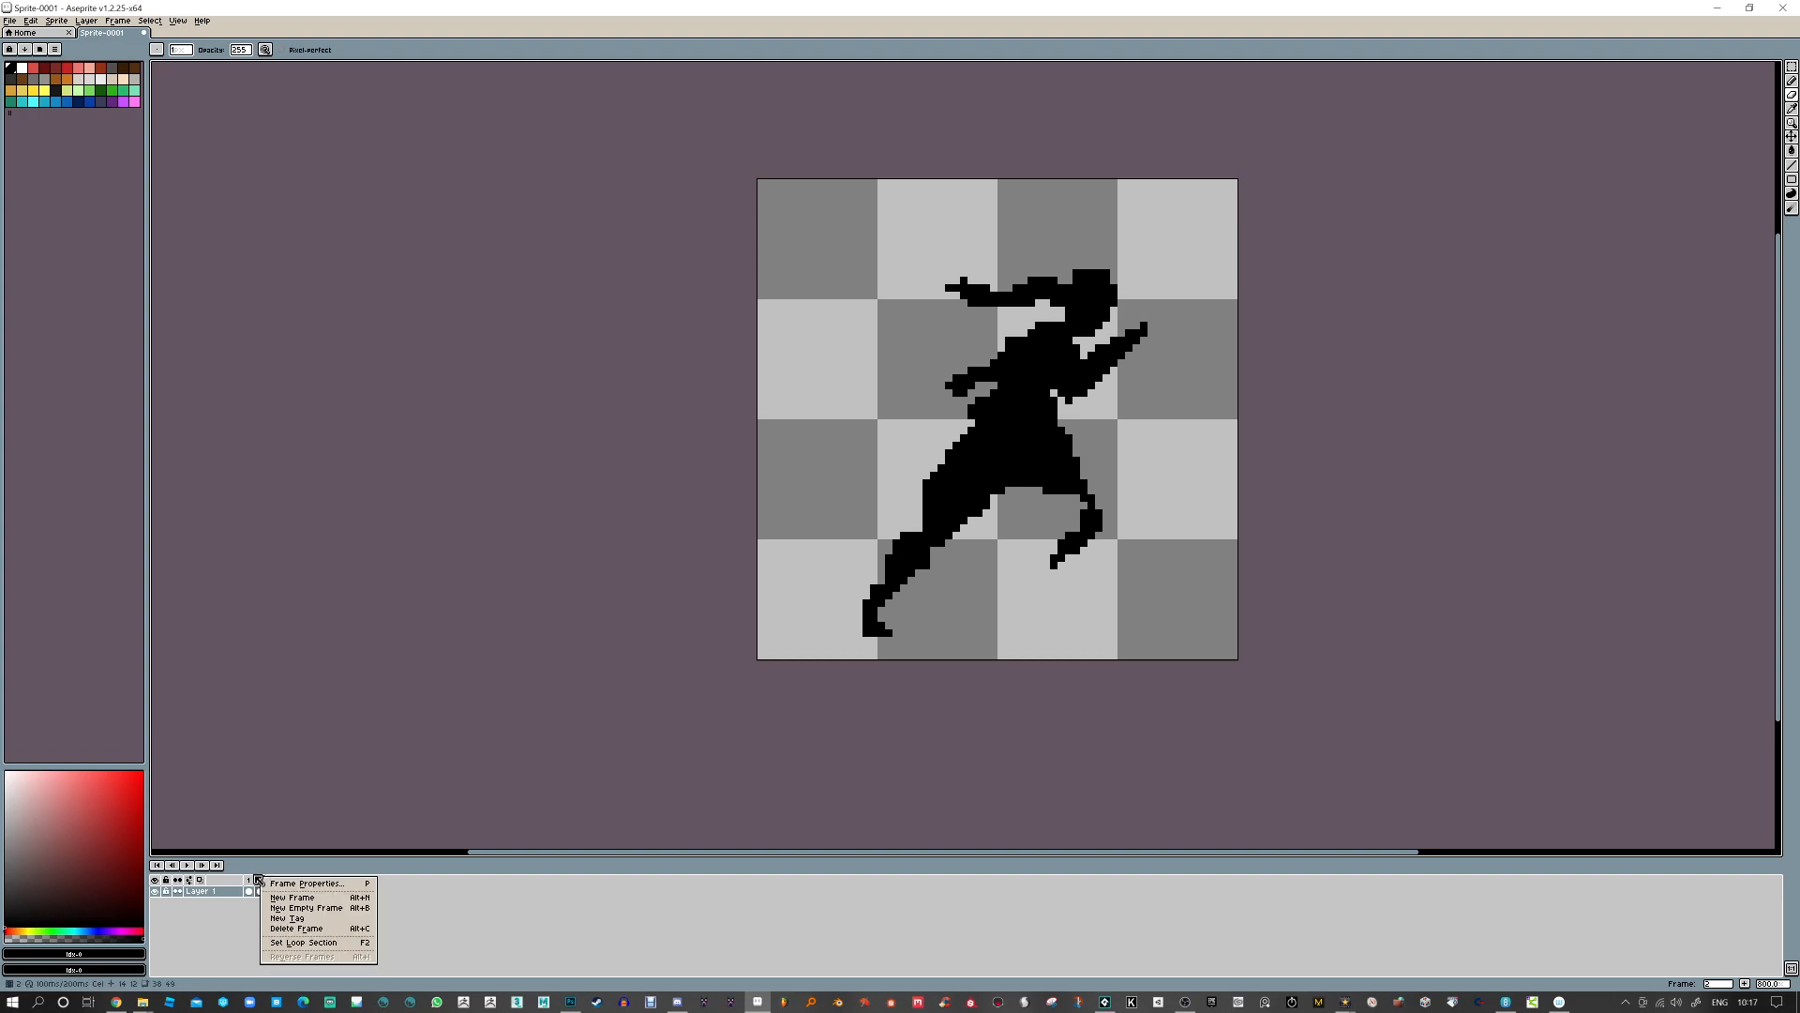
left_click(289, 884)
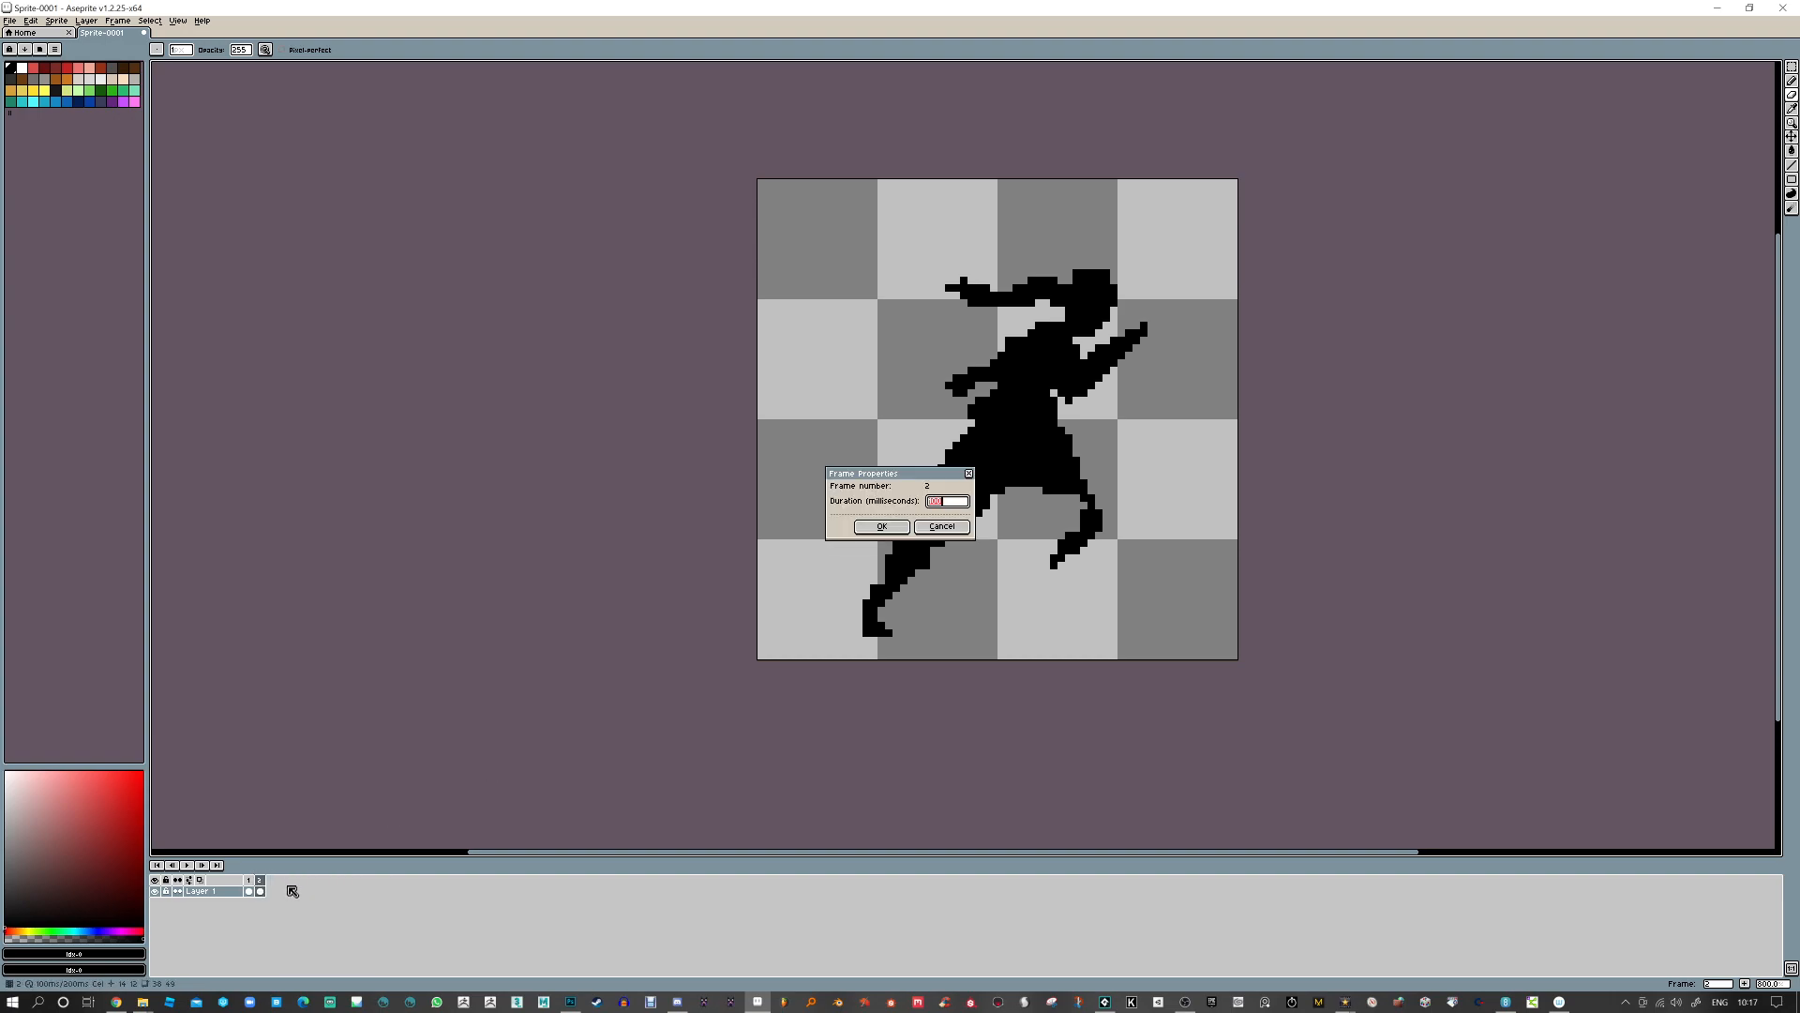
left_click(939, 528)
Turn on onion skinning and erase the bent front knee and lower leg in frame 2
left_click(203, 881)
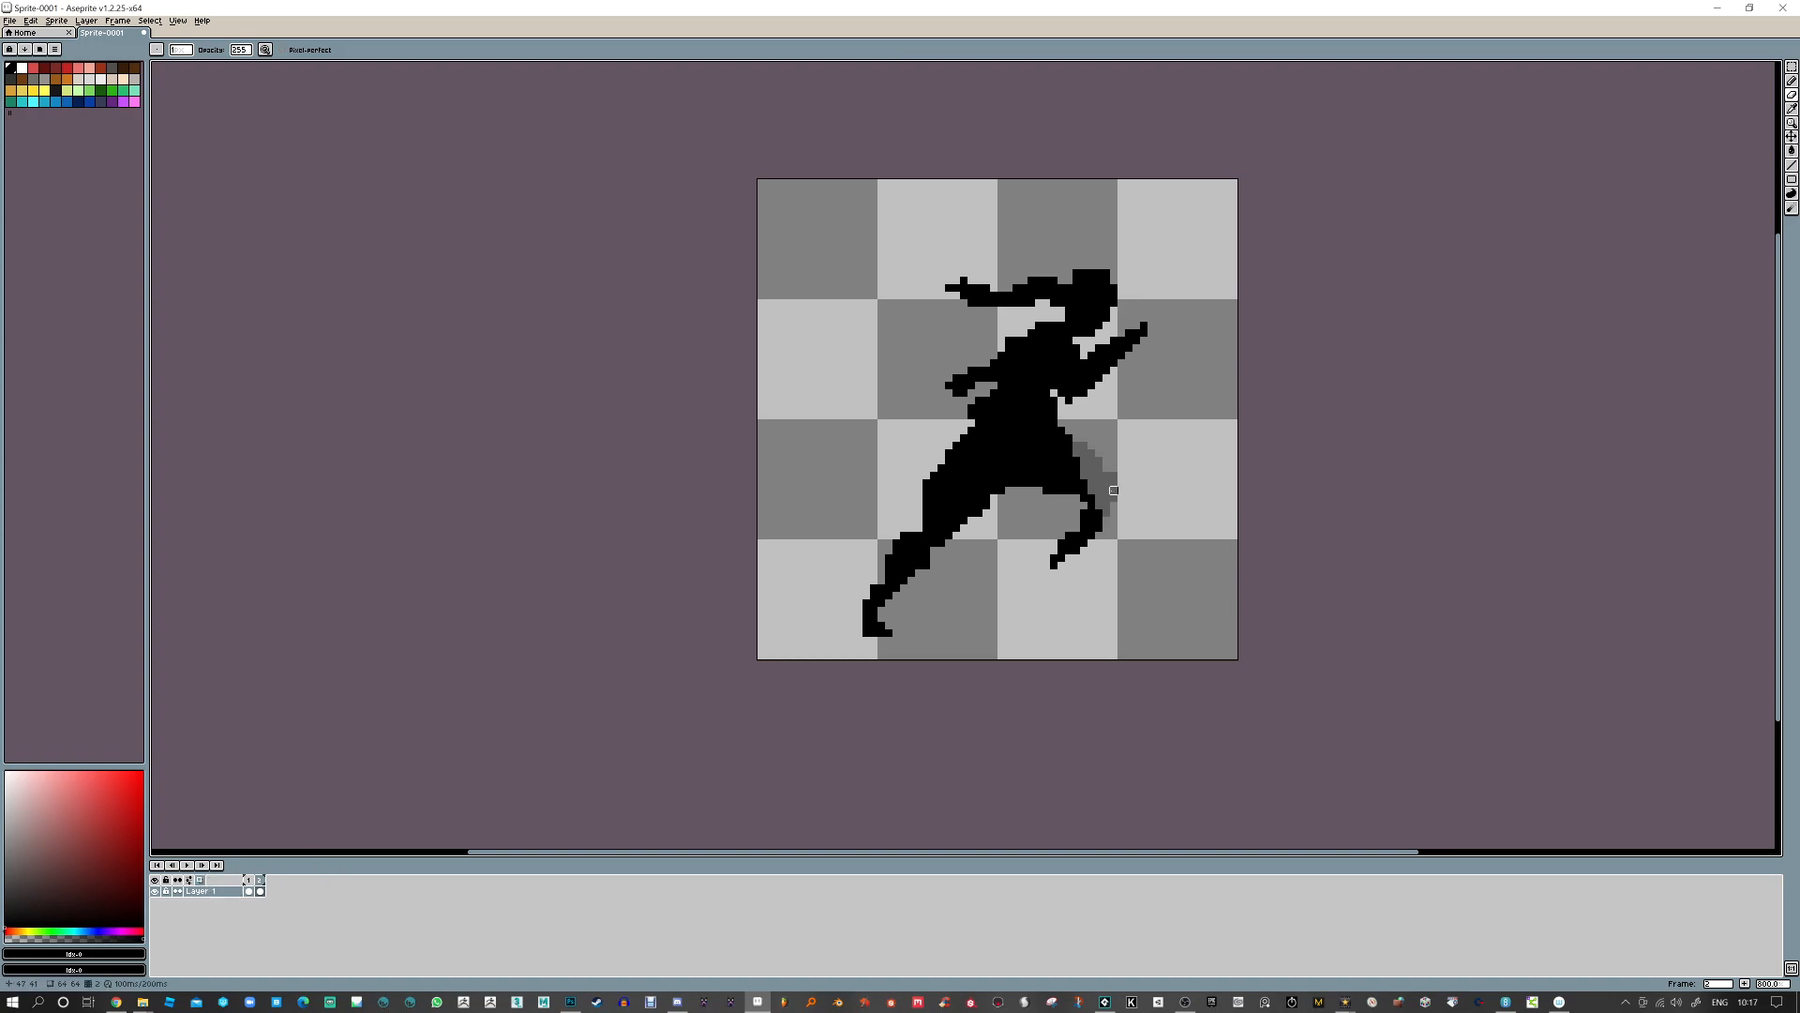
left_click(260, 890)
left_click(1099, 498)
mouse_move(1091, 513)
left_mouse_down()
mouse_move(1053, 573)
mouse_move(1113, 506)
left_mouse_up()
Redraw the front leg in frame 2 stretched diagonally forward, ending in an upturned foot
key("v")
key("b")
mouse_move(1050, 461)
left_mouse_down()
mouse_move(1113, 535)
mouse_move(1075, 451)
left_mouse_up()
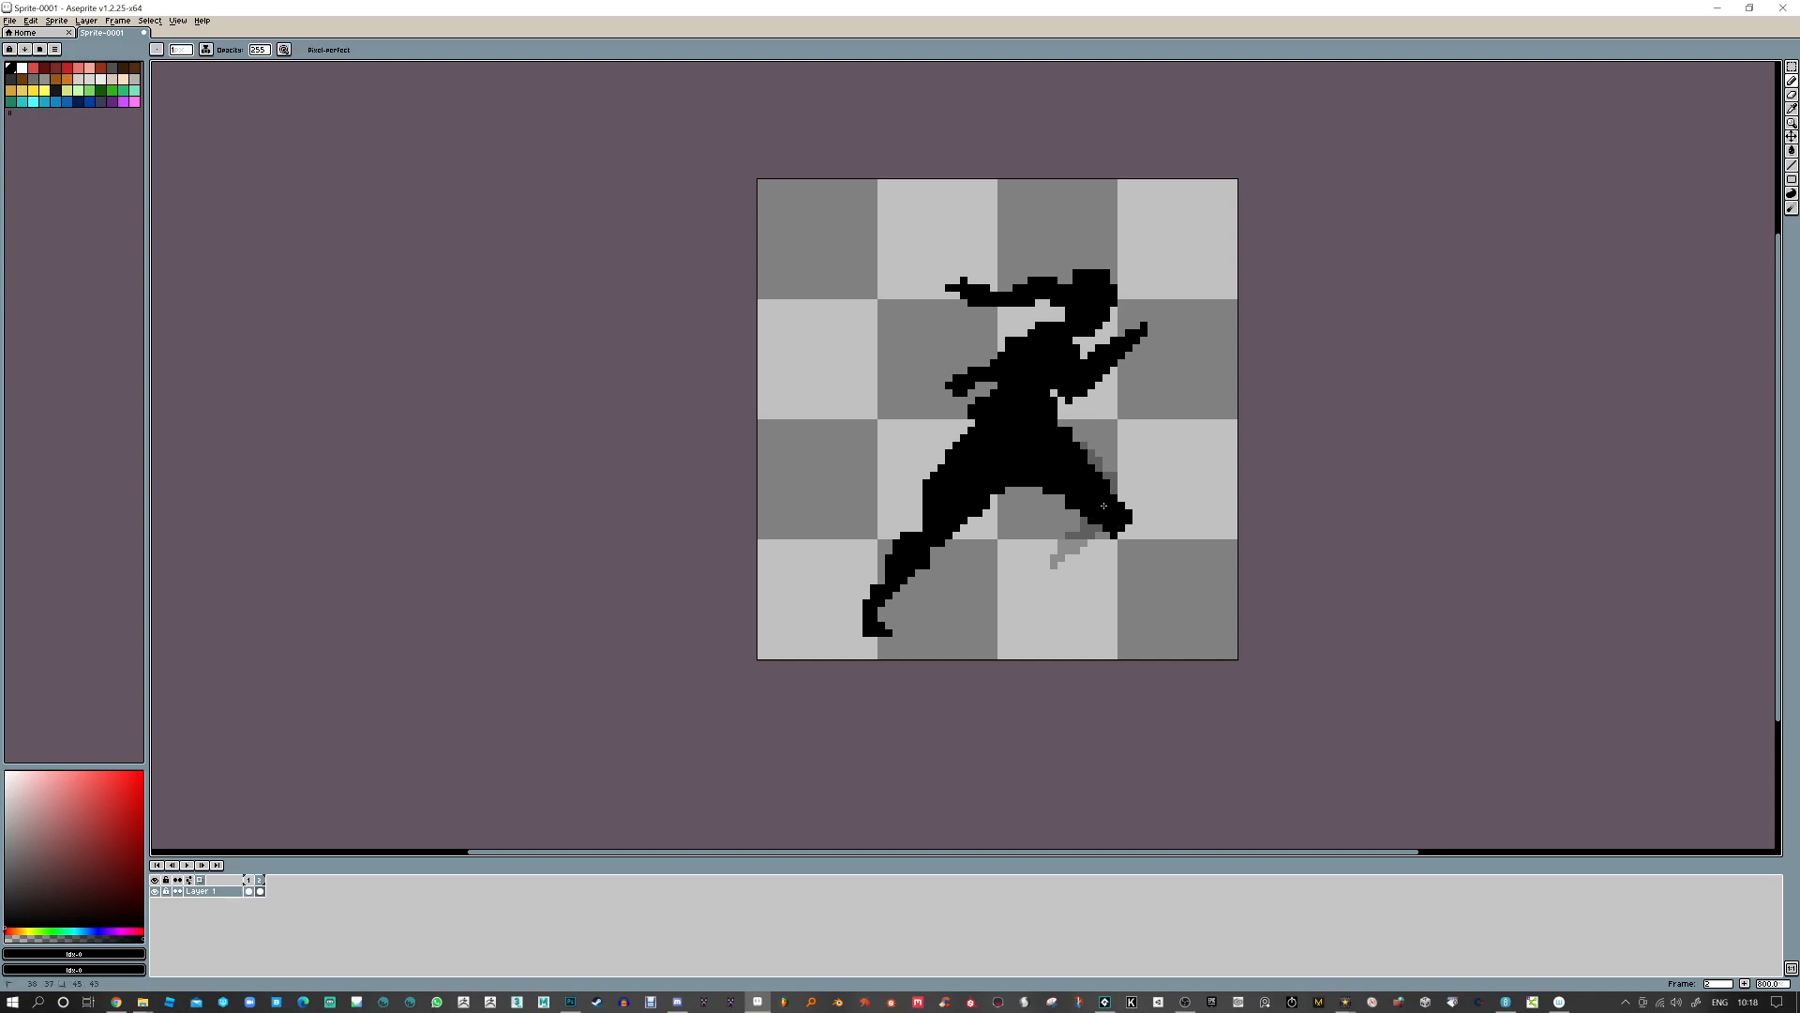
mouse_move(1121, 537)
left_mouse_down()
mouse_move(1148, 596)
mouse_move(1138, 572)
mouse_move(1164, 588)
mouse_move(1139, 544)
mouse_move(1106, 533)
left_mouse_up()
key("e")
left_click_drag(1152, 596, 1144, 588)
mouse_move(1099, 535)
left_mouse_down()
mouse_move(1152, 580)
mouse_move(1182, 551)
mouse_move(1174, 564)
left_mouse_up()
key("b")
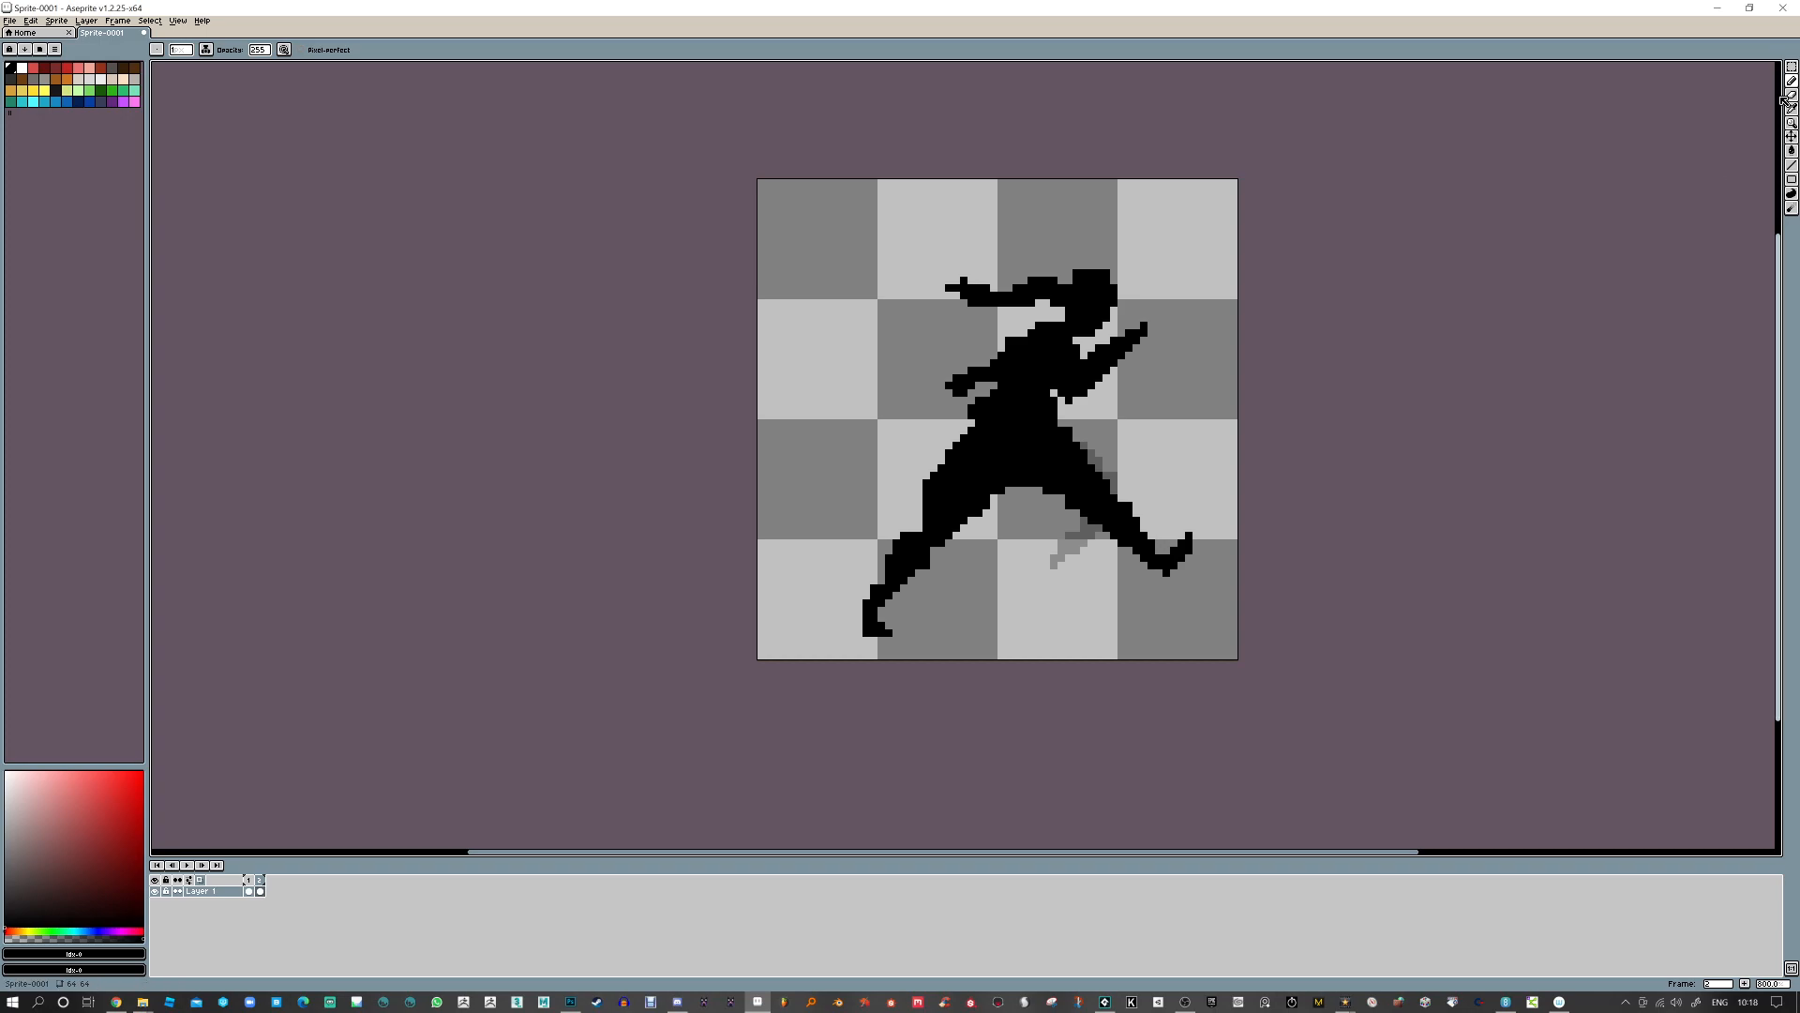
Shift the frame 2 silhouette down 2 pixels and redraw its rear lower leg lifted horizontally backward with the foot hanging down
left_click(1790, 136)
left_click_drag(1050, 429, 1051, 443)
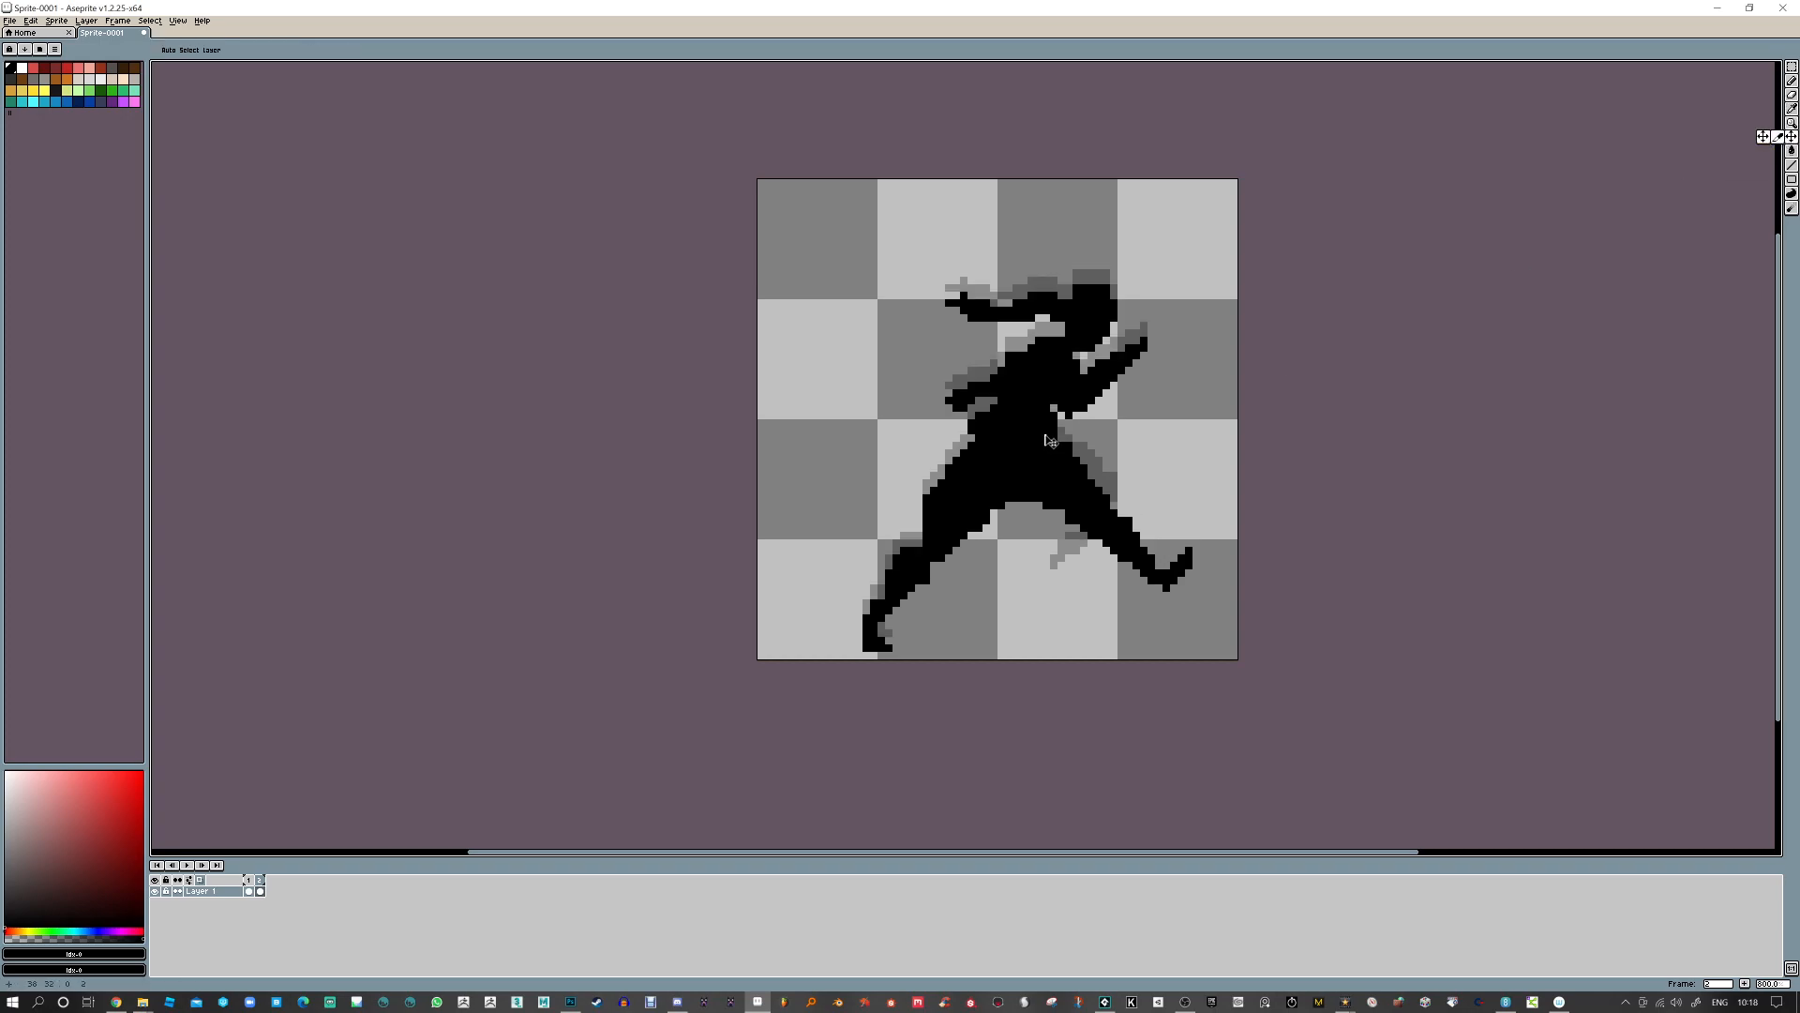
left_click(1791, 165)
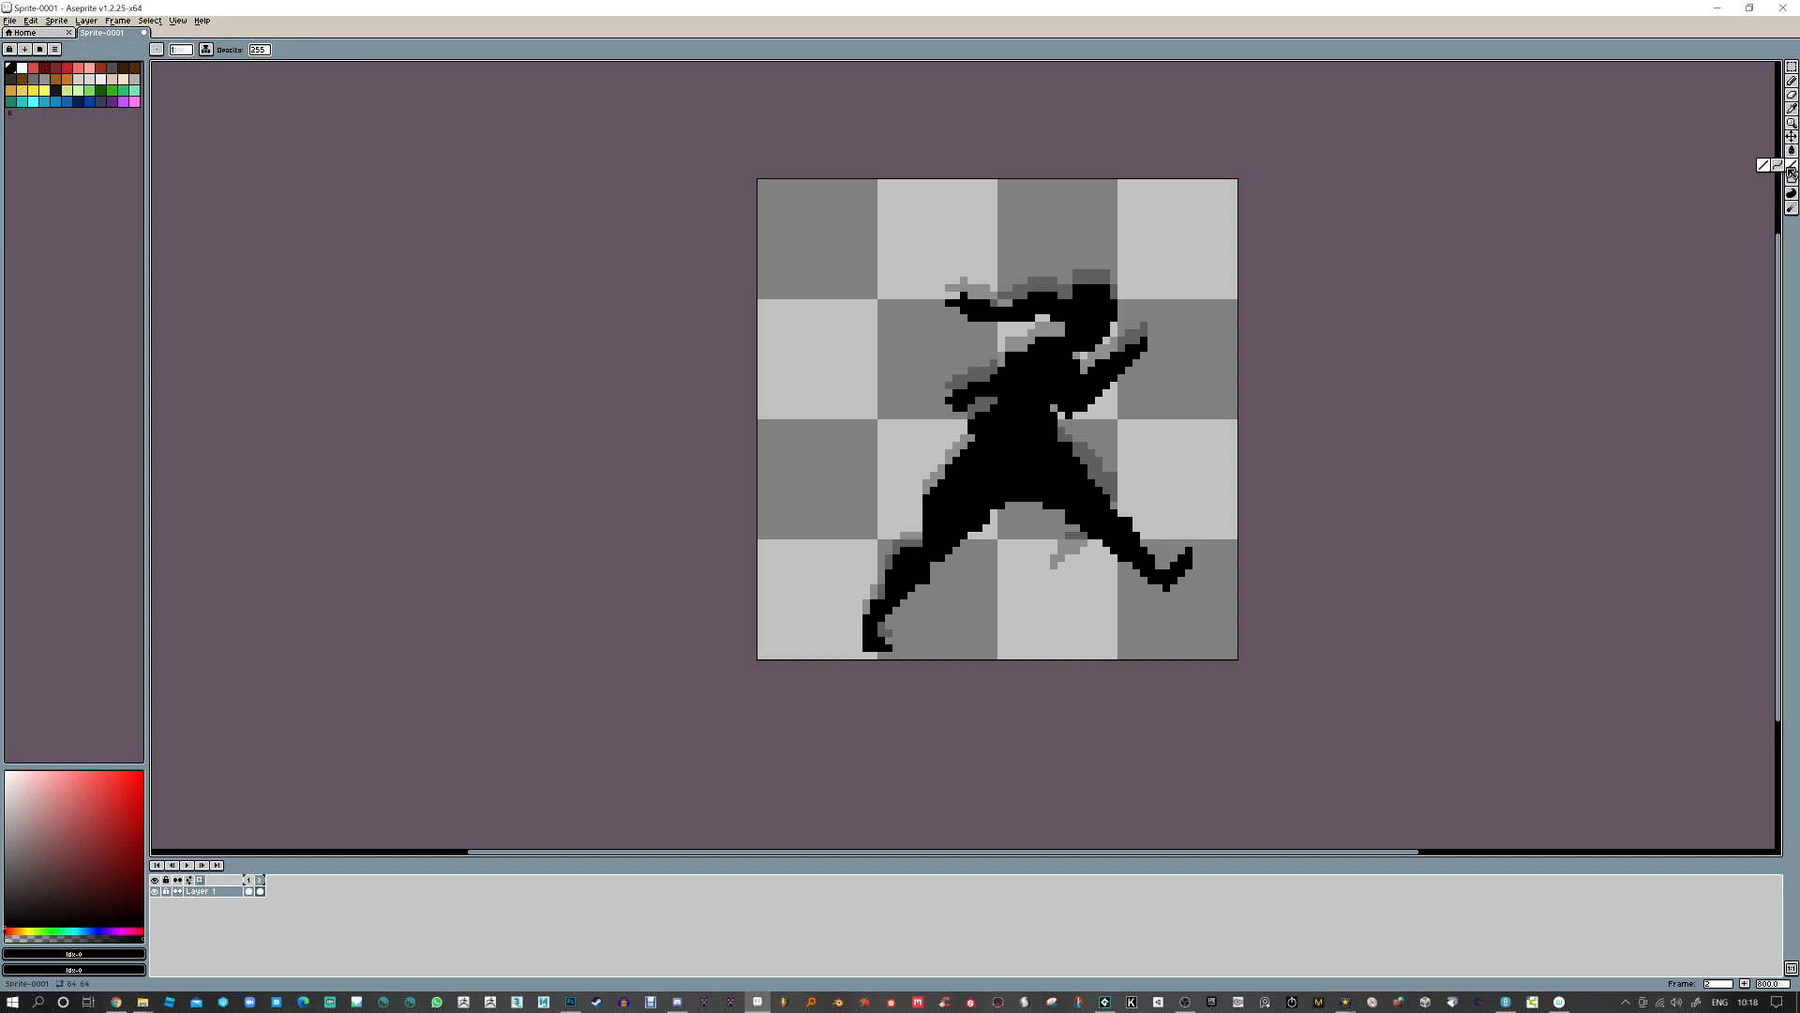
left_click(1792, 95)
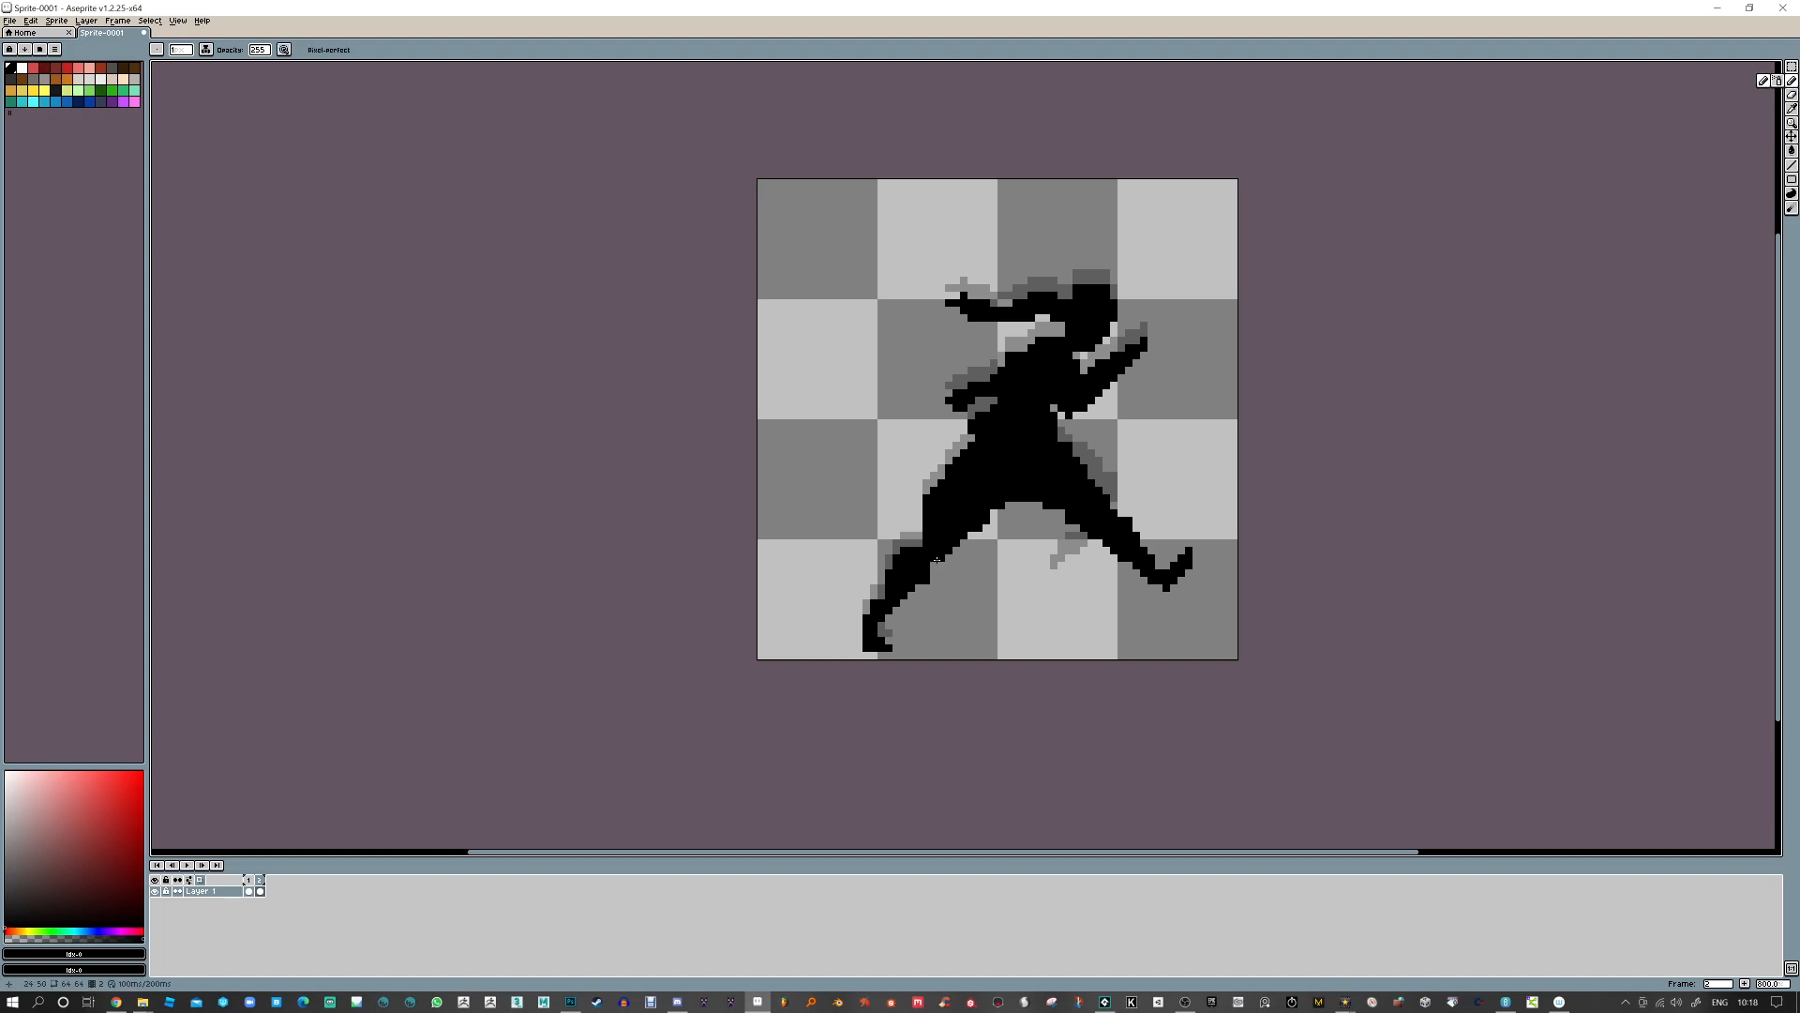
mouse_move(872, 637)
left_mouse_down()
mouse_move(941, 542)
mouse_move(911, 520)
mouse_move(872, 528)
mouse_move(947, 545)
mouse_move(850, 568)
mouse_move(905, 581)
left_mouse_up()
key("b")
key("e")
Flip back and forth between frames 1 and 2 to examine the leg motion
key("Left")
key("Right")
key("Left")
key("Right")
key("Left")
key("Right")
key("Left")
key("Right")
key("Left")
key("Right")
Erase the raised front arm in frame 2 and redraw it as a short forearm held horizontally forward
mouse_move(1113, 423)
left_mouse_down()
mouse_move(1078, 372)
mouse_move(1069, 407)
mouse_move(1113, 357)
mouse_move(1092, 382)
mouse_move(1128, 363)
mouse_move(1078, 392)
mouse_move(1054, 380)
left_mouse_up()
key("b")
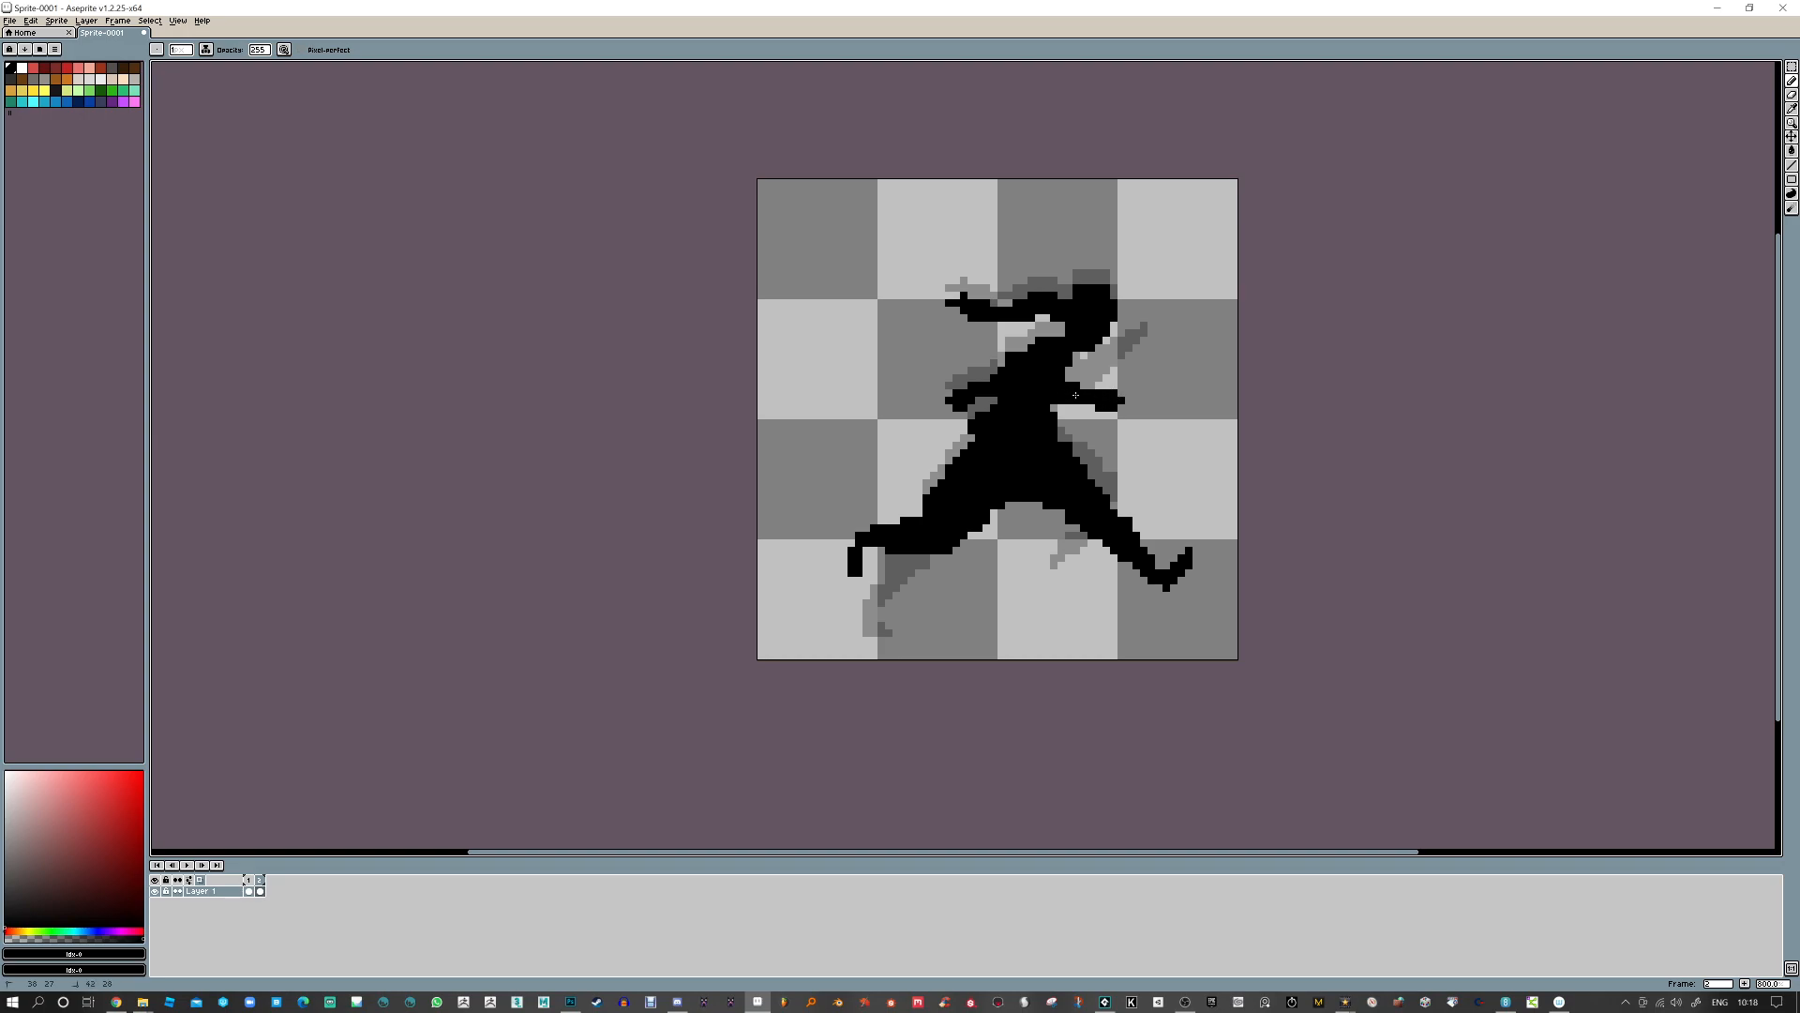
mouse_move(1120, 401)
left_mouse_down()
mouse_move(1102, 407)
mouse_move(1132, 397)
left_mouse_up()
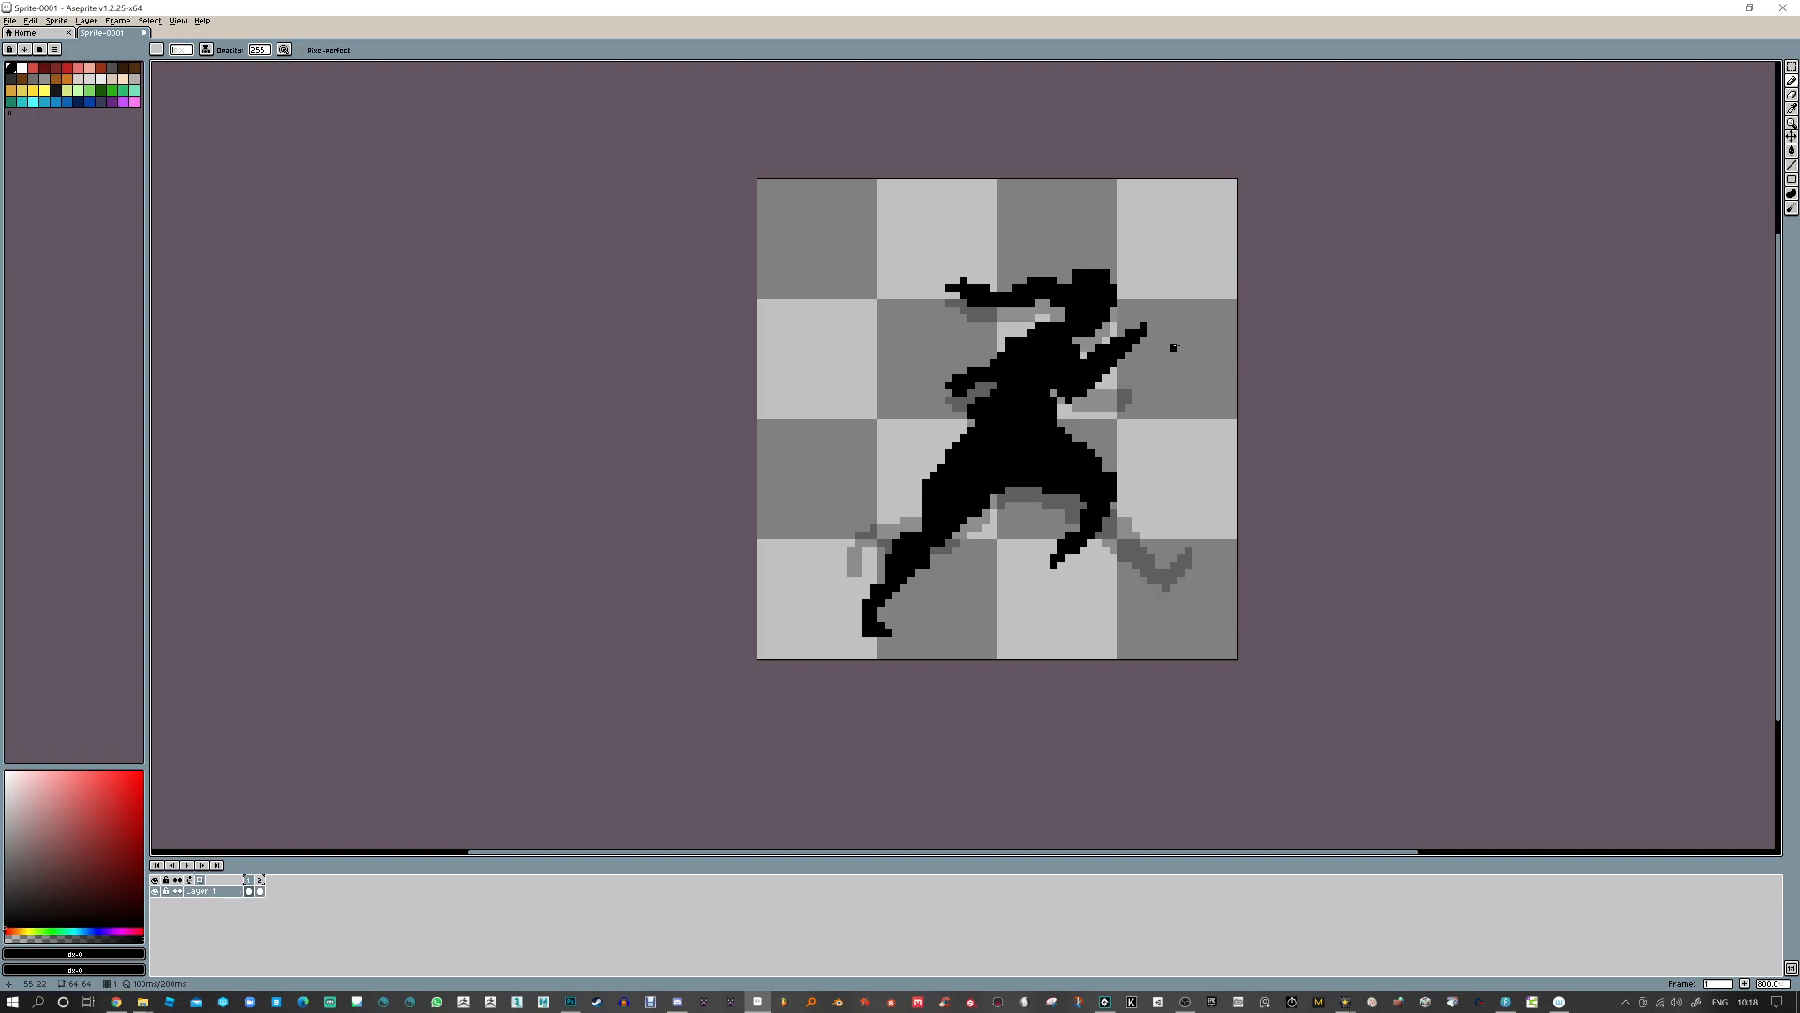
Erase the rear arm in frame 2 down to a small stub against the torso
key("e")
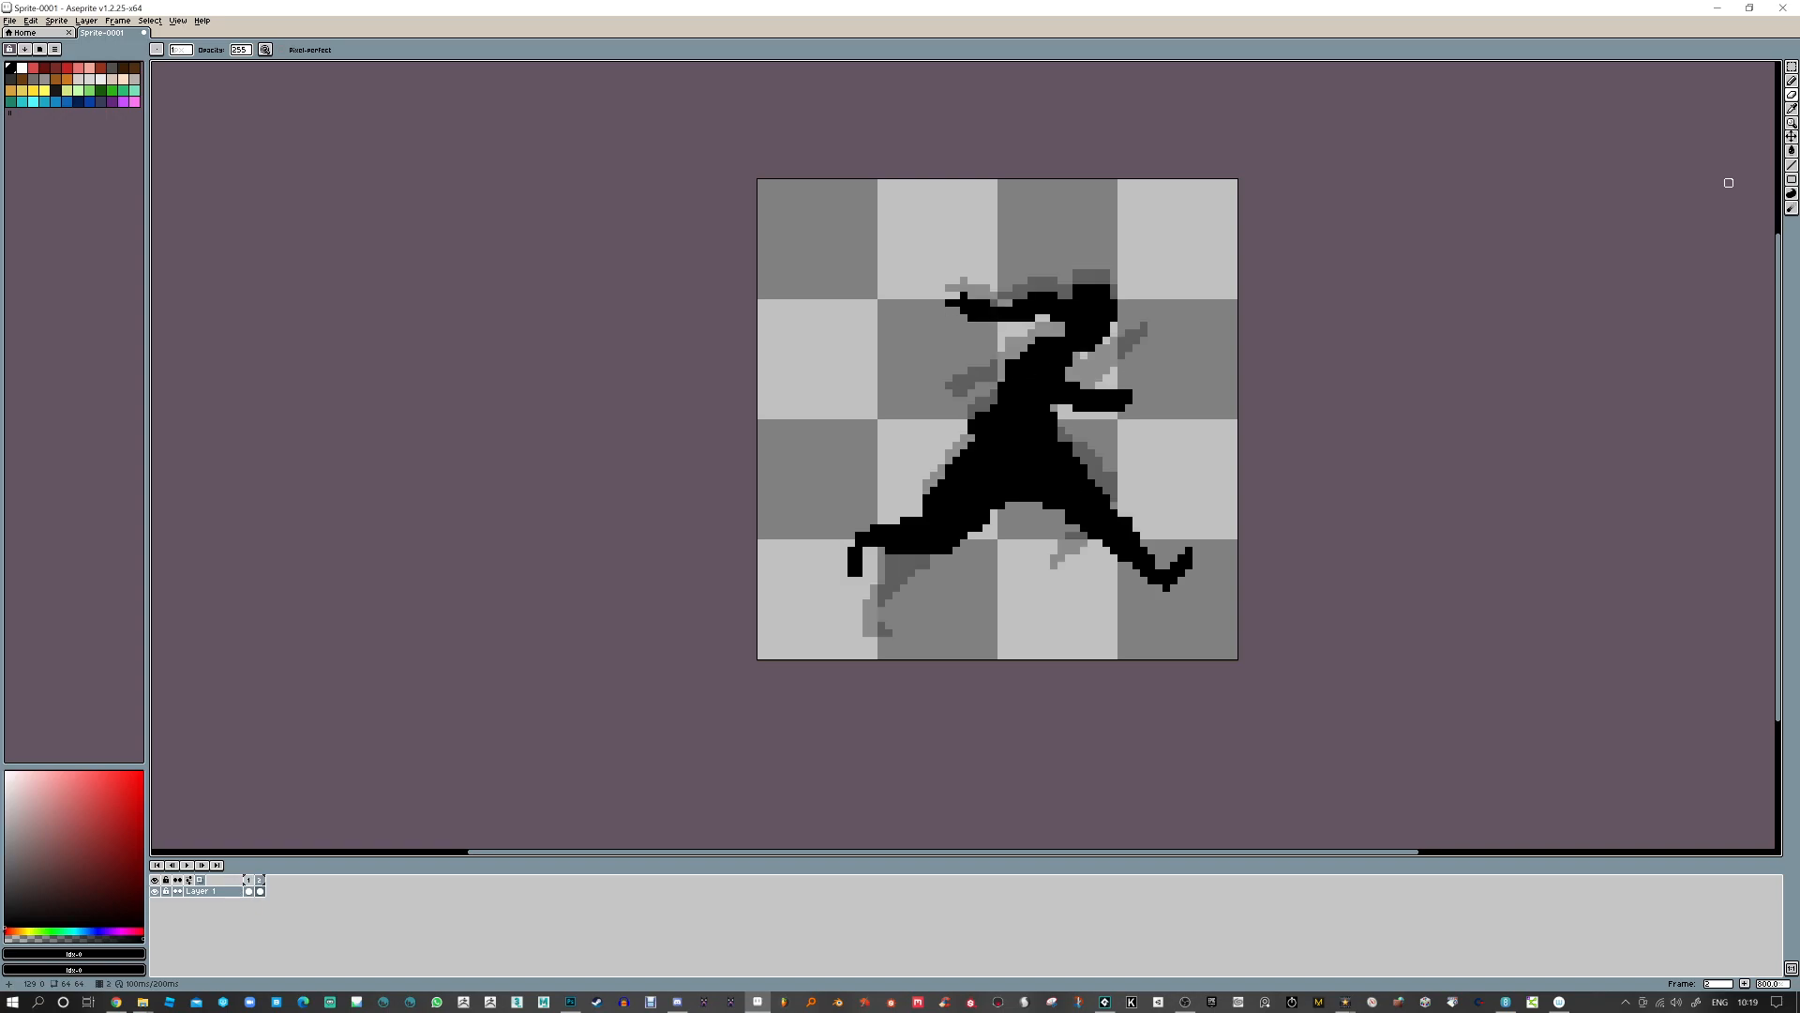
left_click(985, 384)
key("b")
left_click_drag(985, 384, 992, 387)
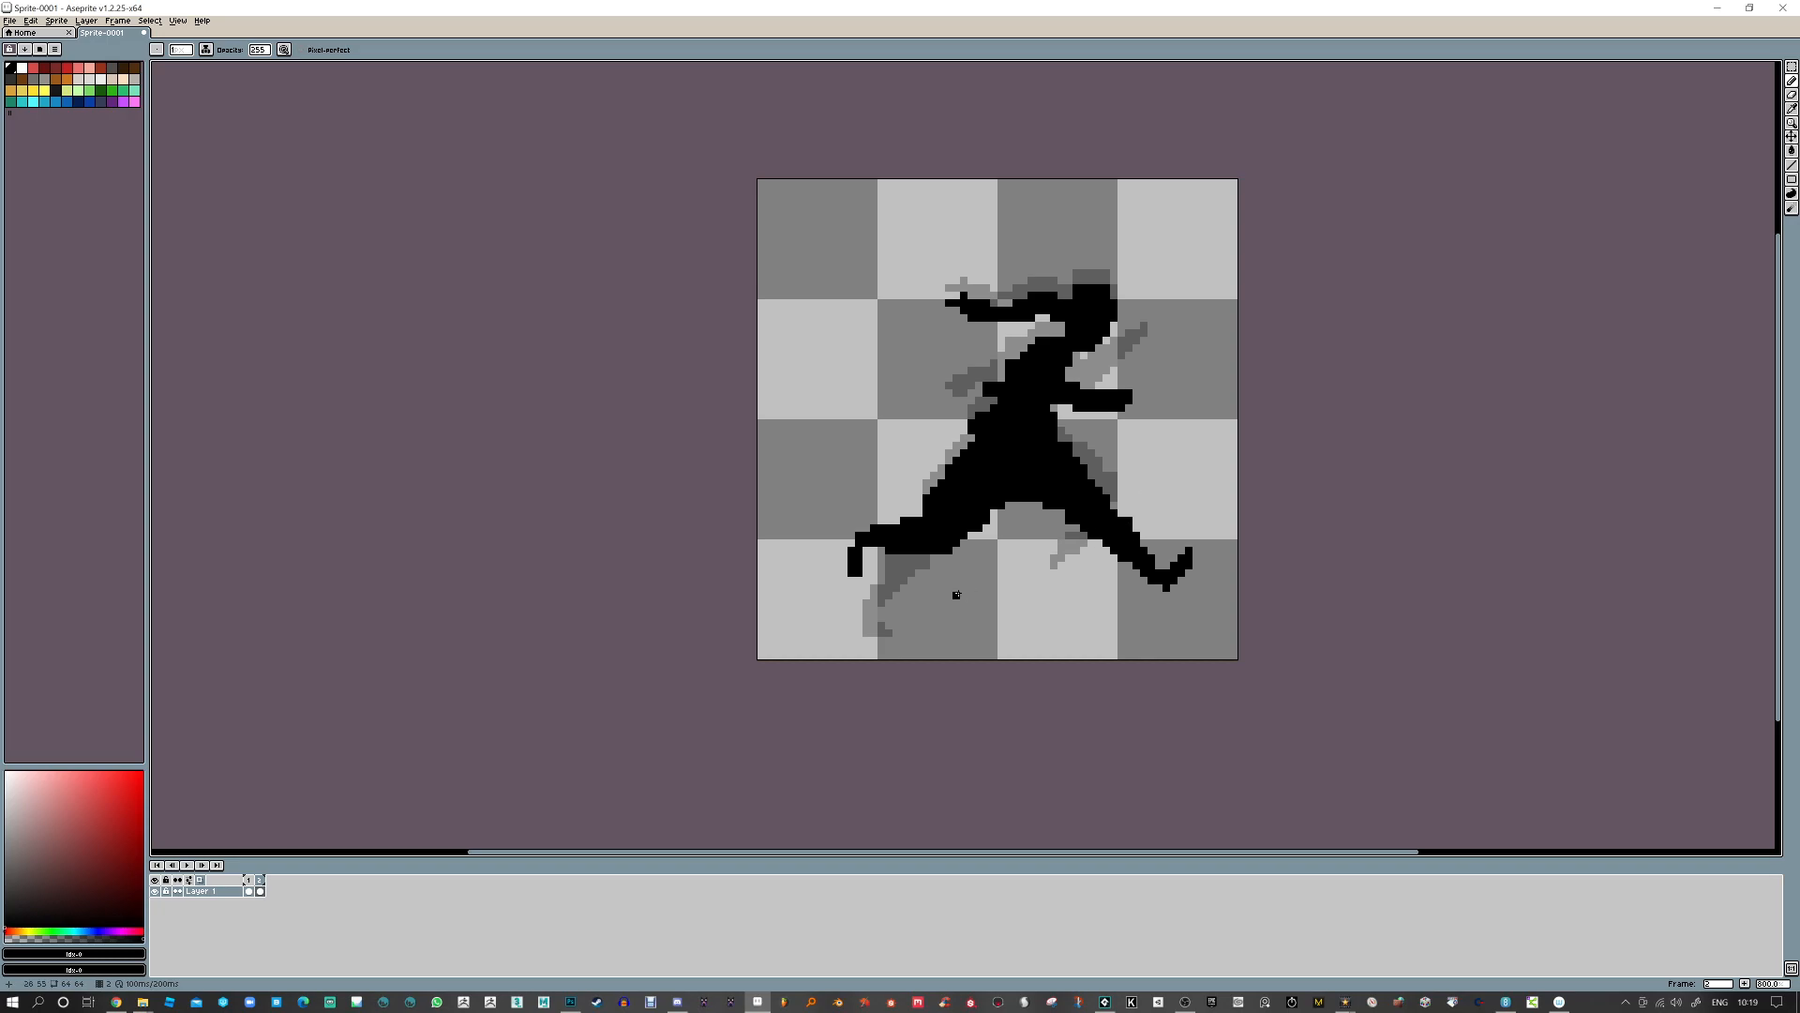
Flip repeatedly between the two frames to examine the arm and leg motion together
key("Left")
key("Right")
key("Left")
key("Right")
key("Left")
key("Right")
key("Left")
key("Right")
key("d")
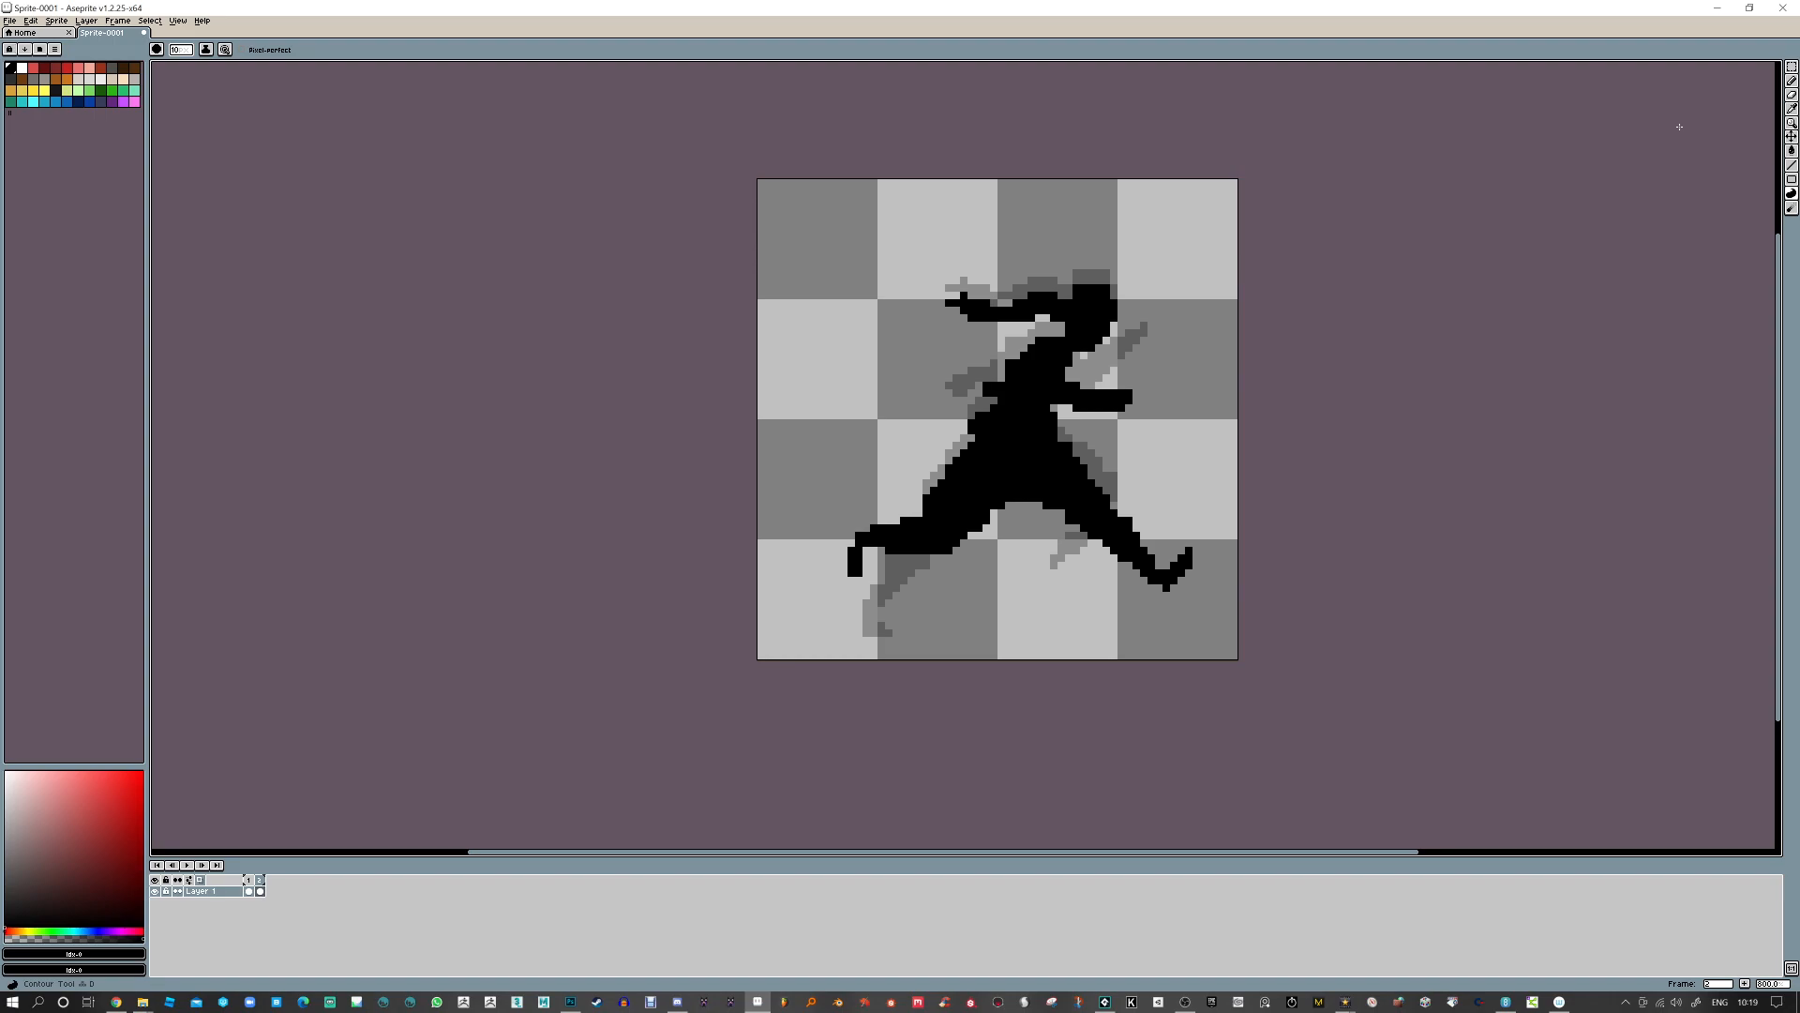
left_click(31, 20)
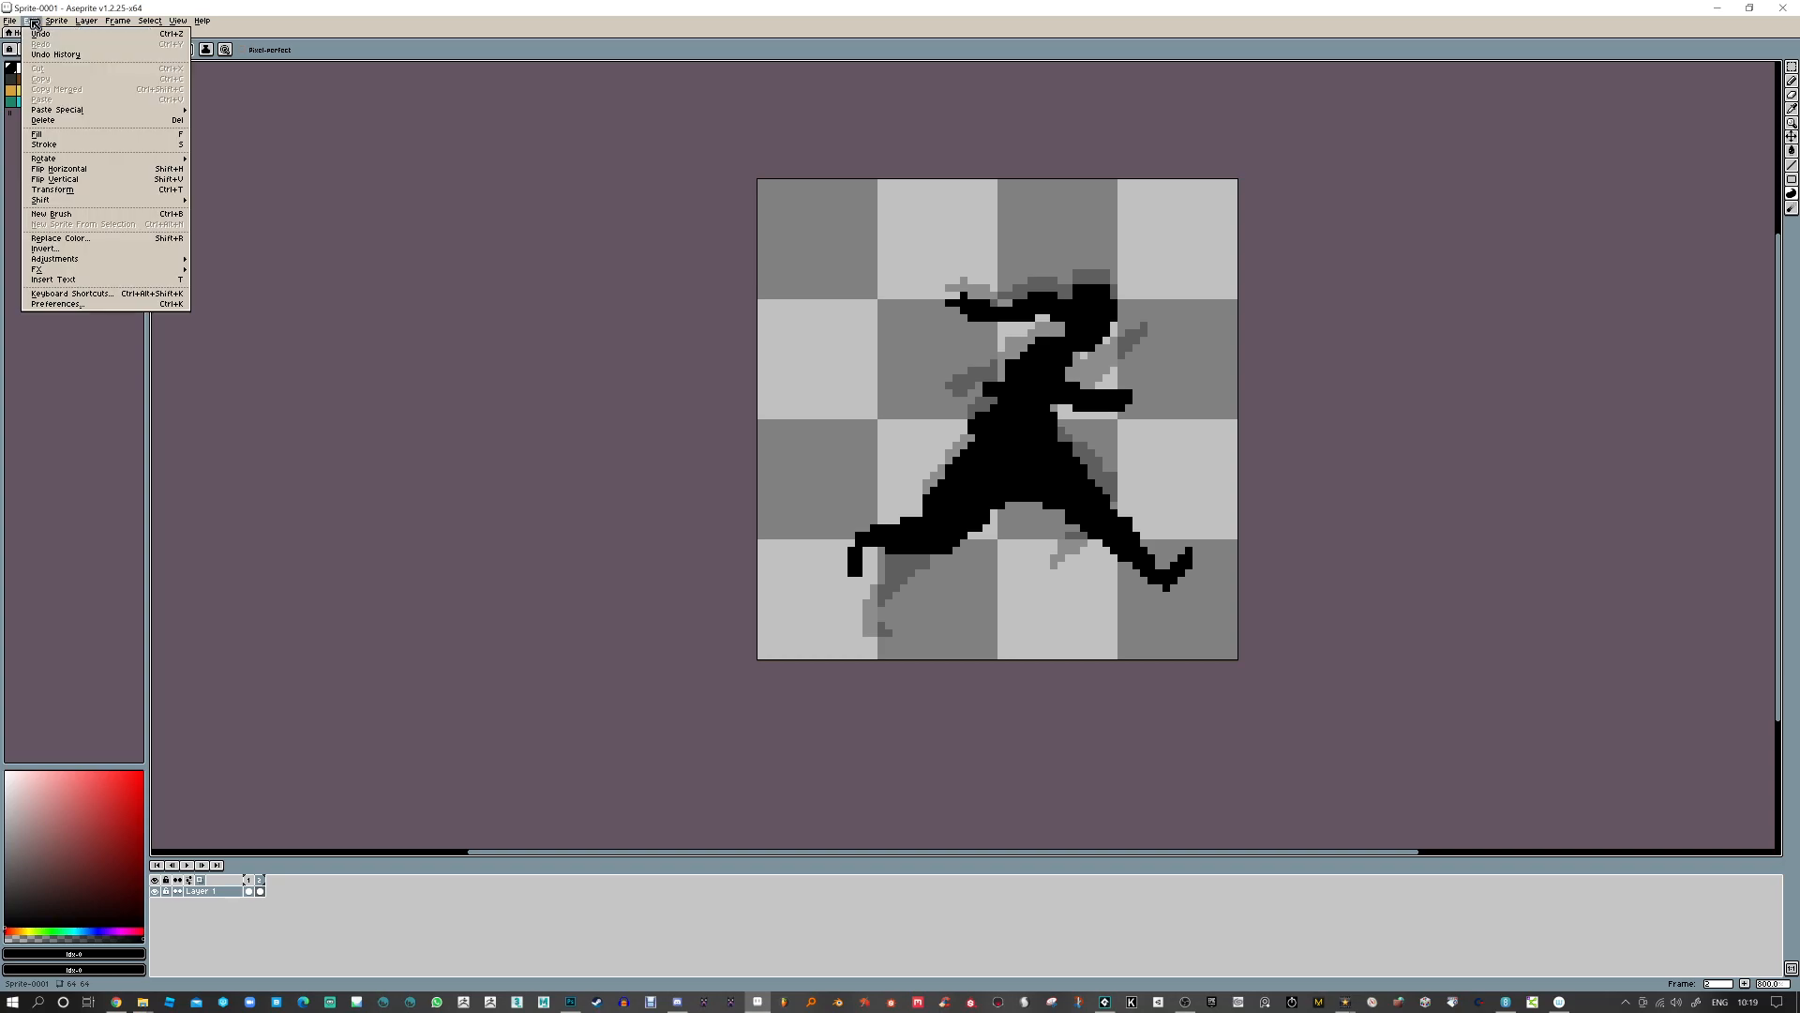
left_click(77, 305)
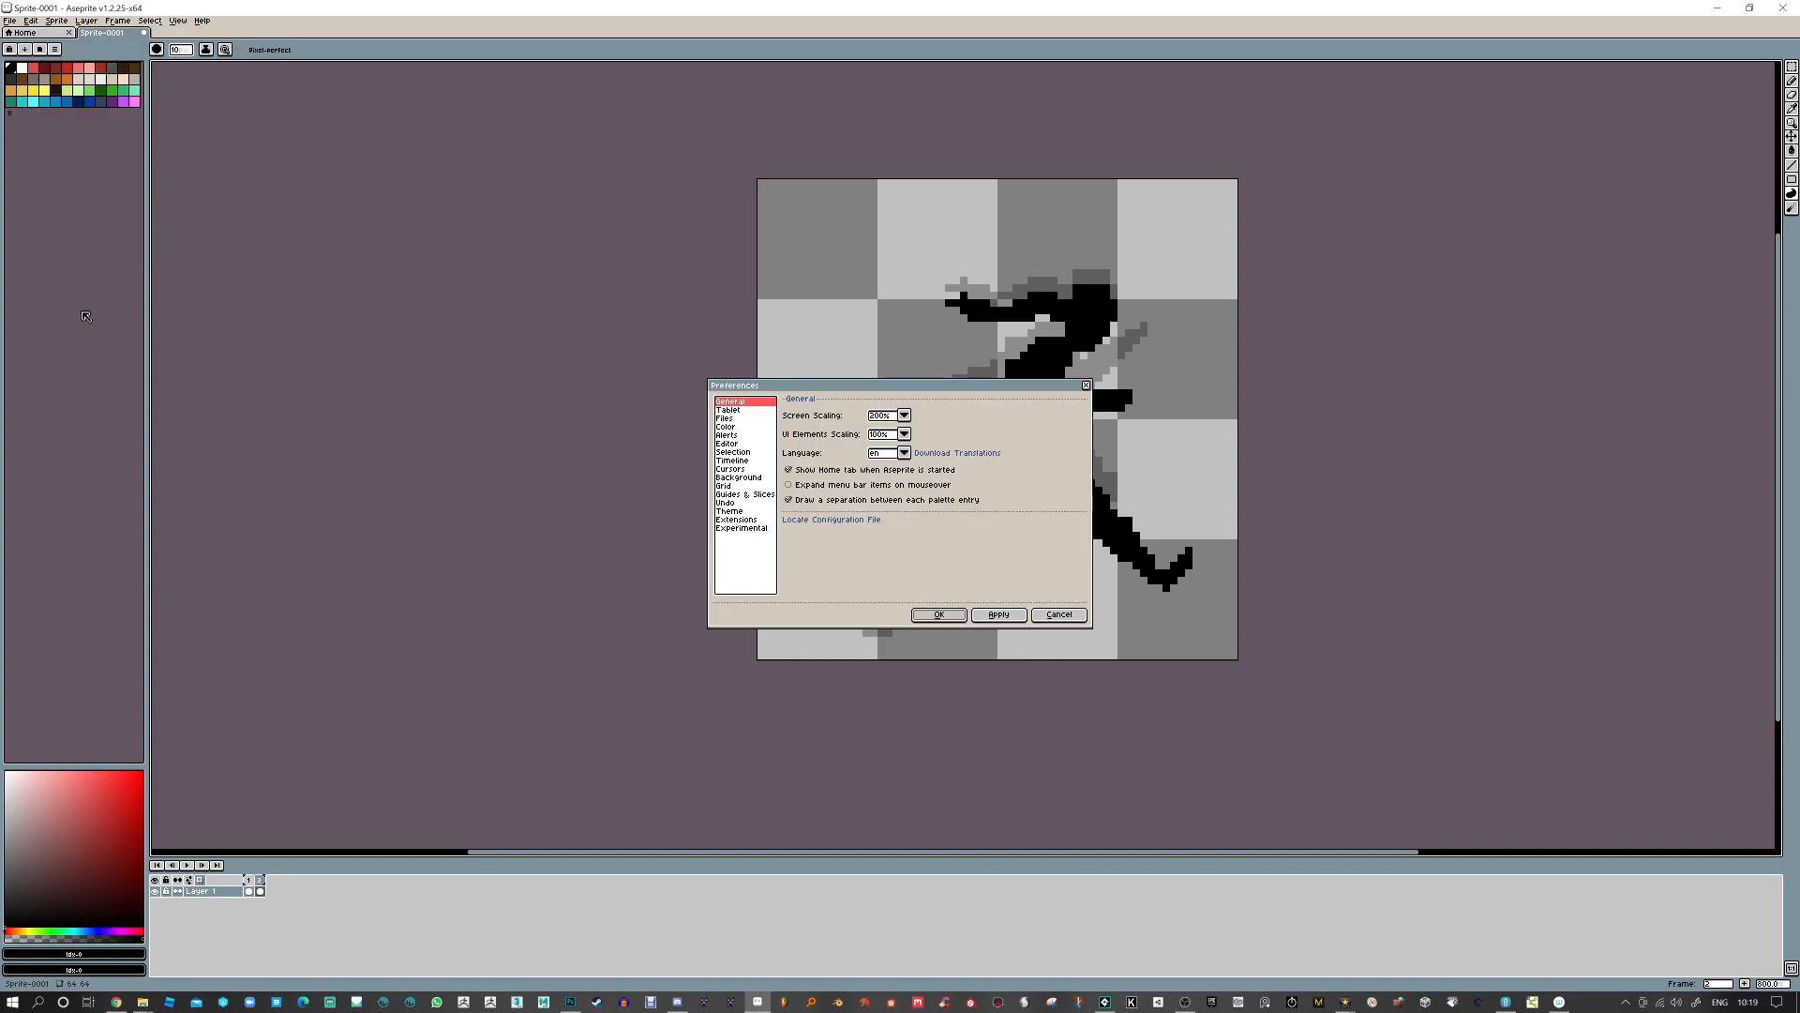
left_click(1057, 614)
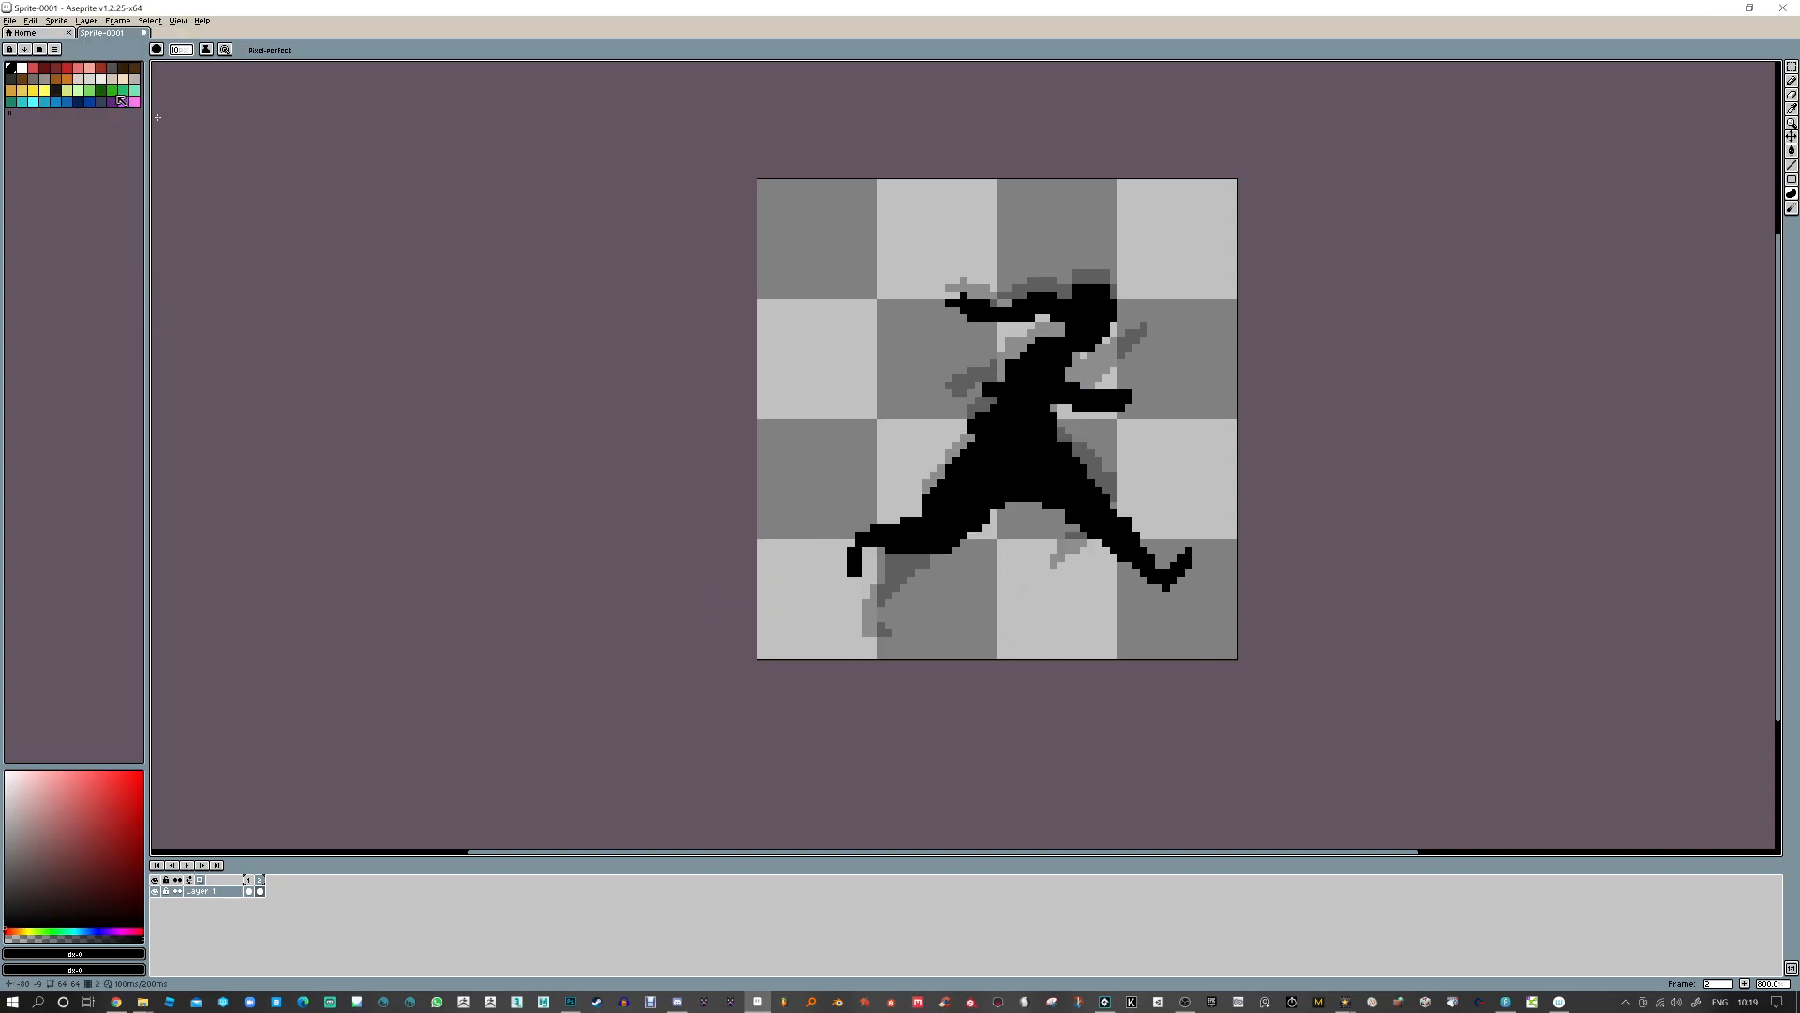
Search the keyboard shortcuts for "frame" and add A as a key for Go to Previous Frame
left_click(31, 19)
left_click(84, 295)
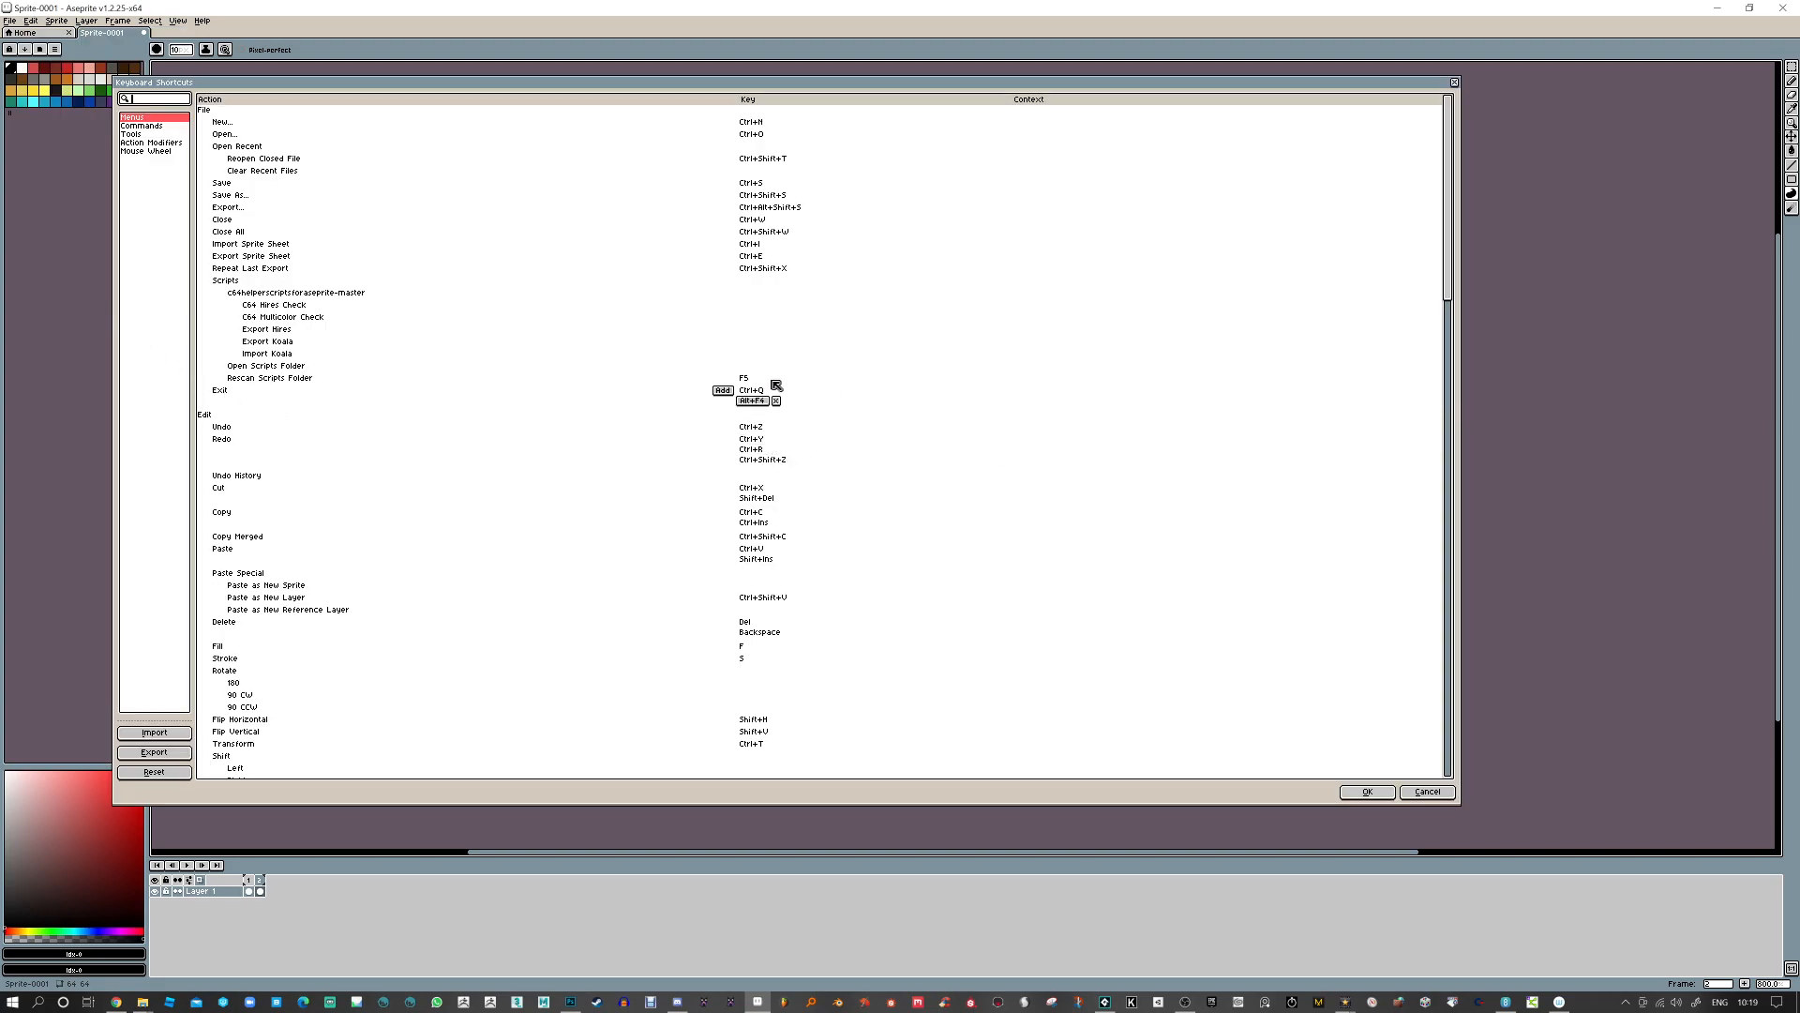
type("frame")
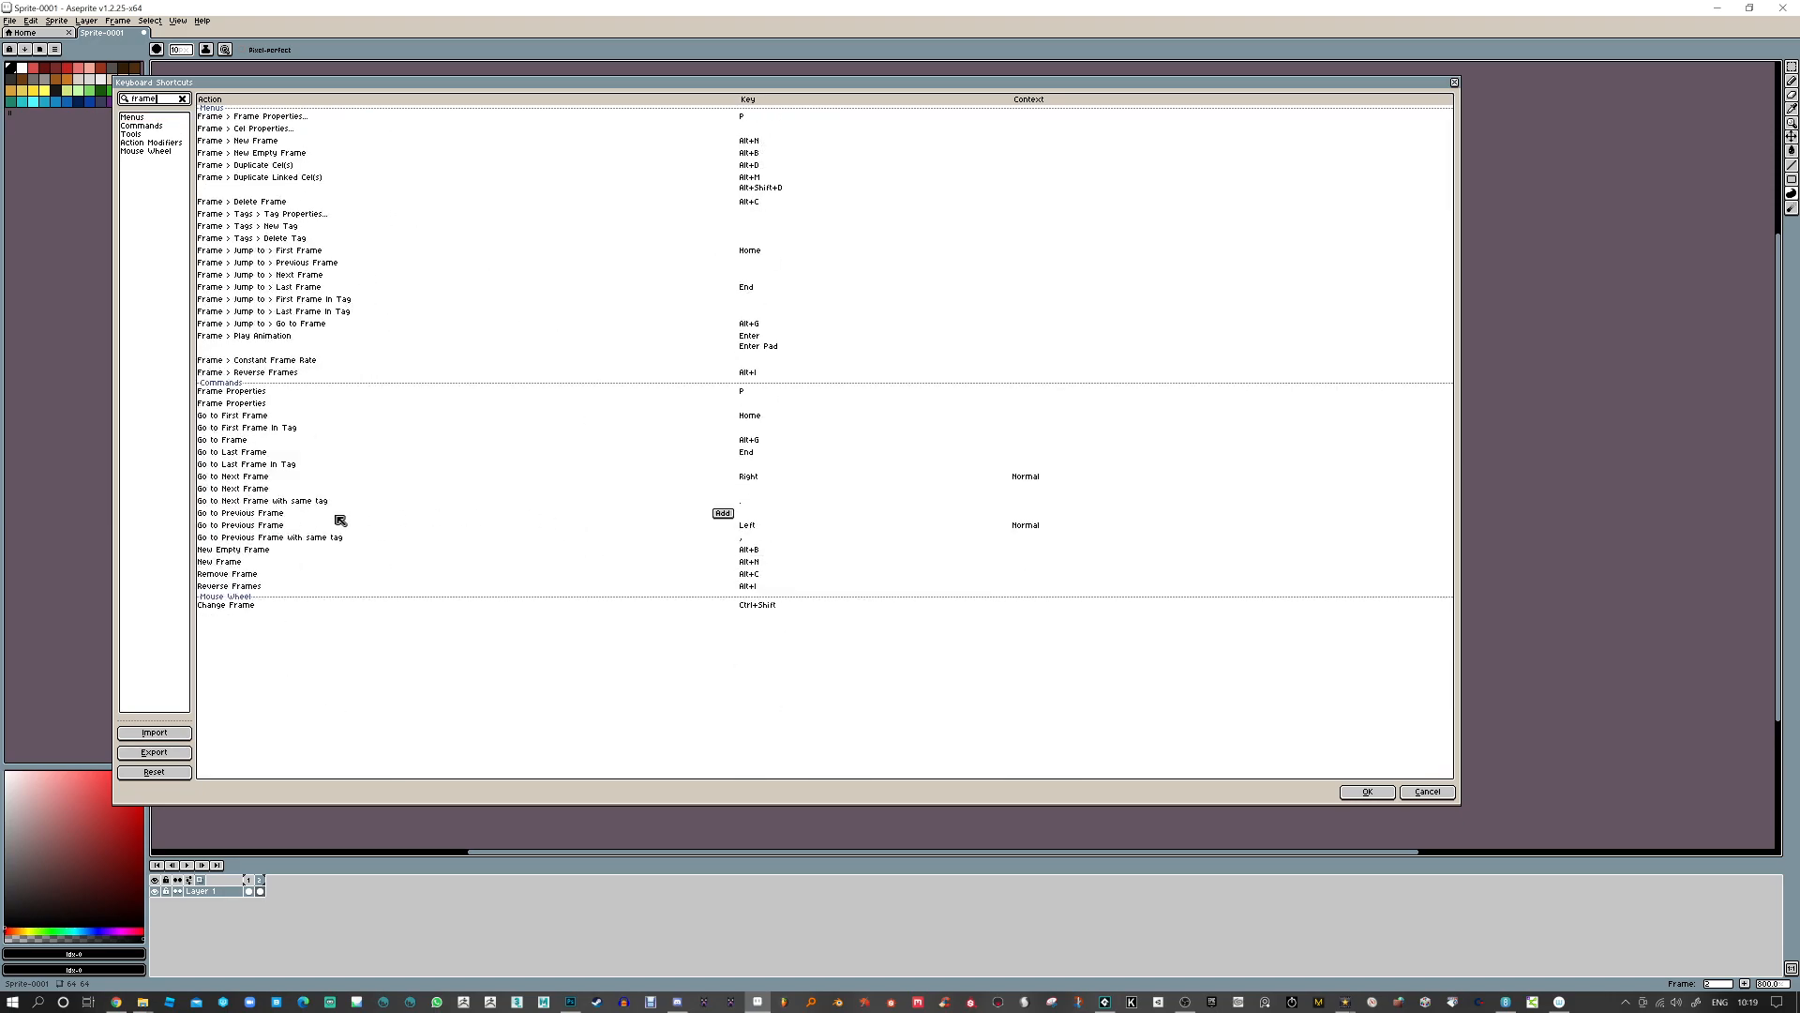
left_click(722, 526)
type("a")
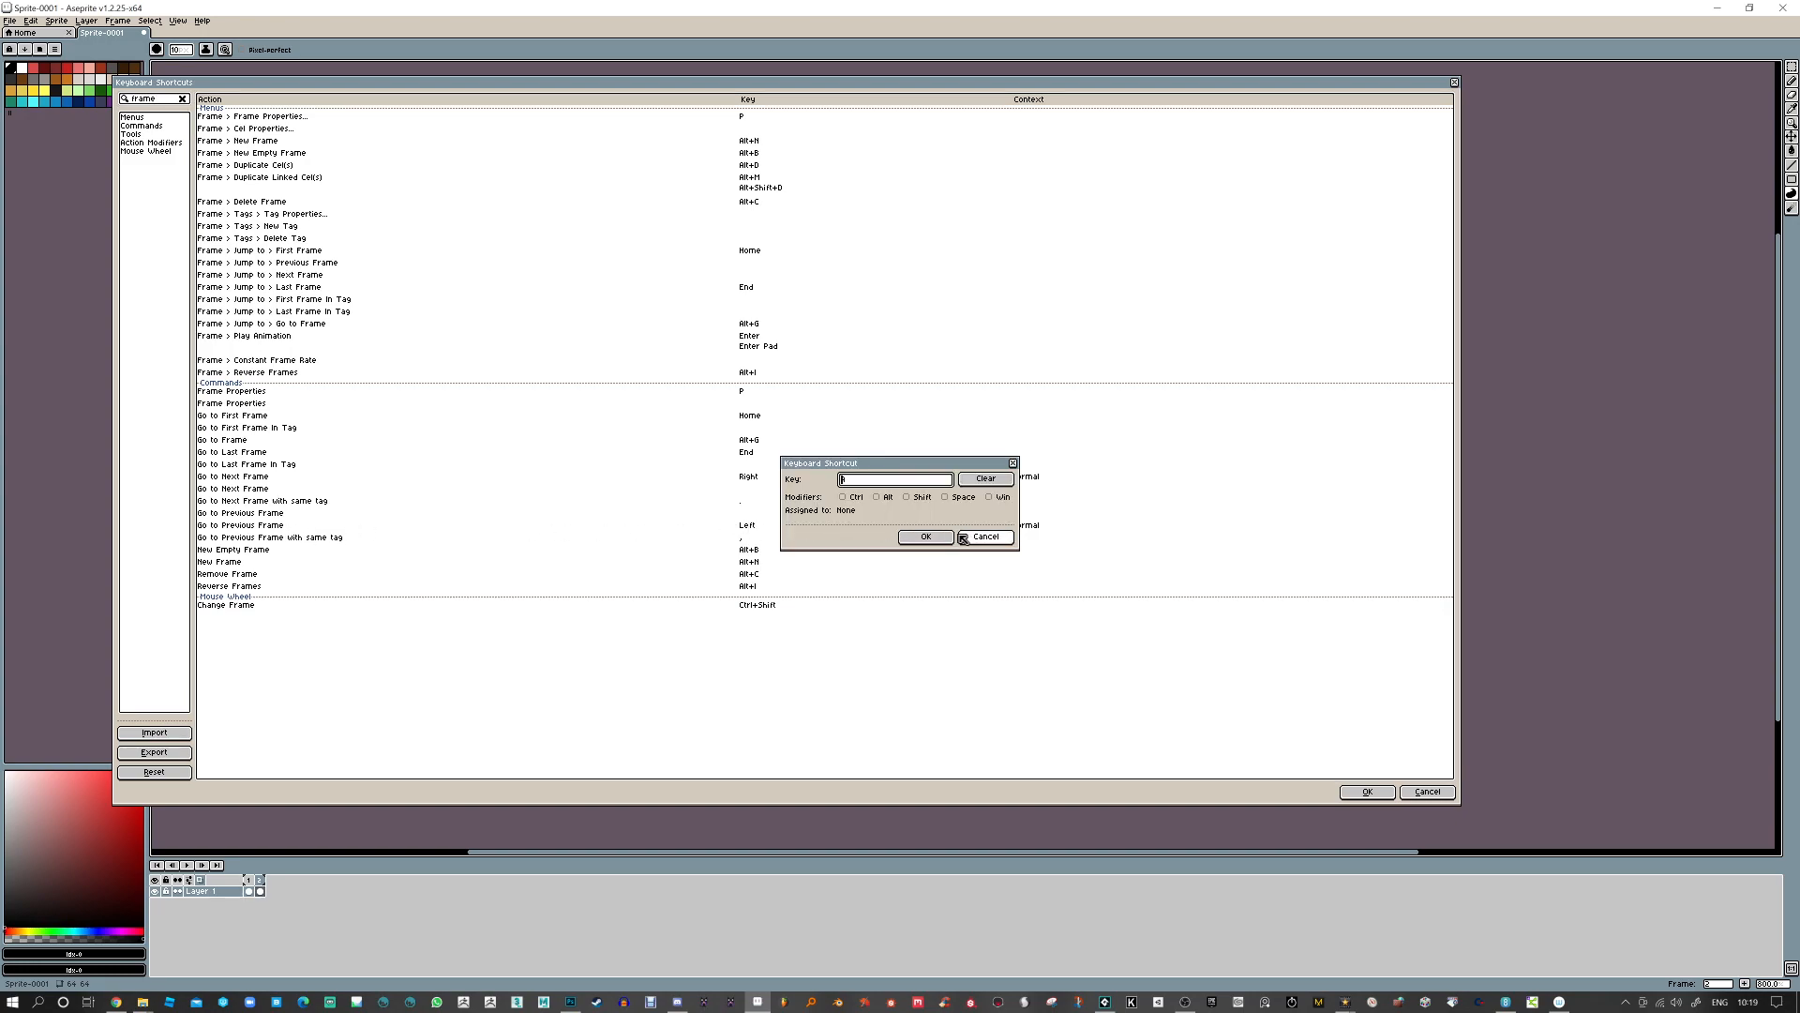
left_click(928, 537)
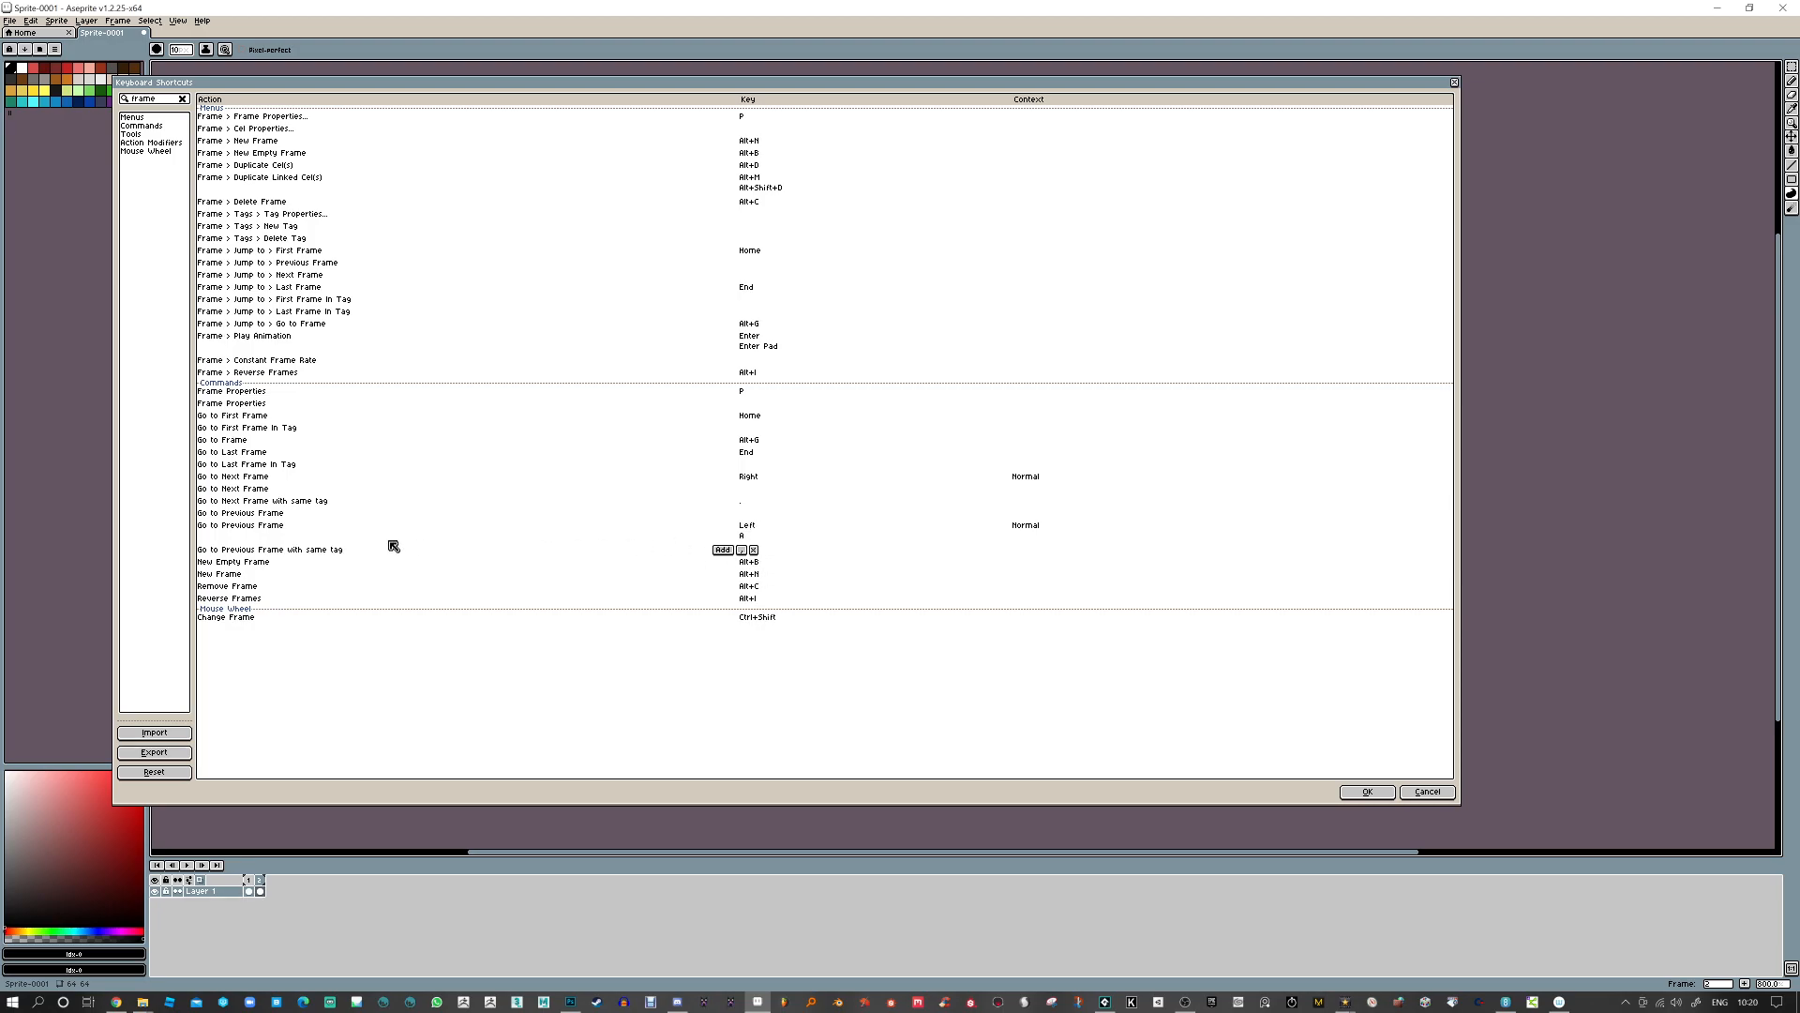
Add D as an extra key for Go to Next Frame
mouse_move(258, 494)
left_click(724, 477)
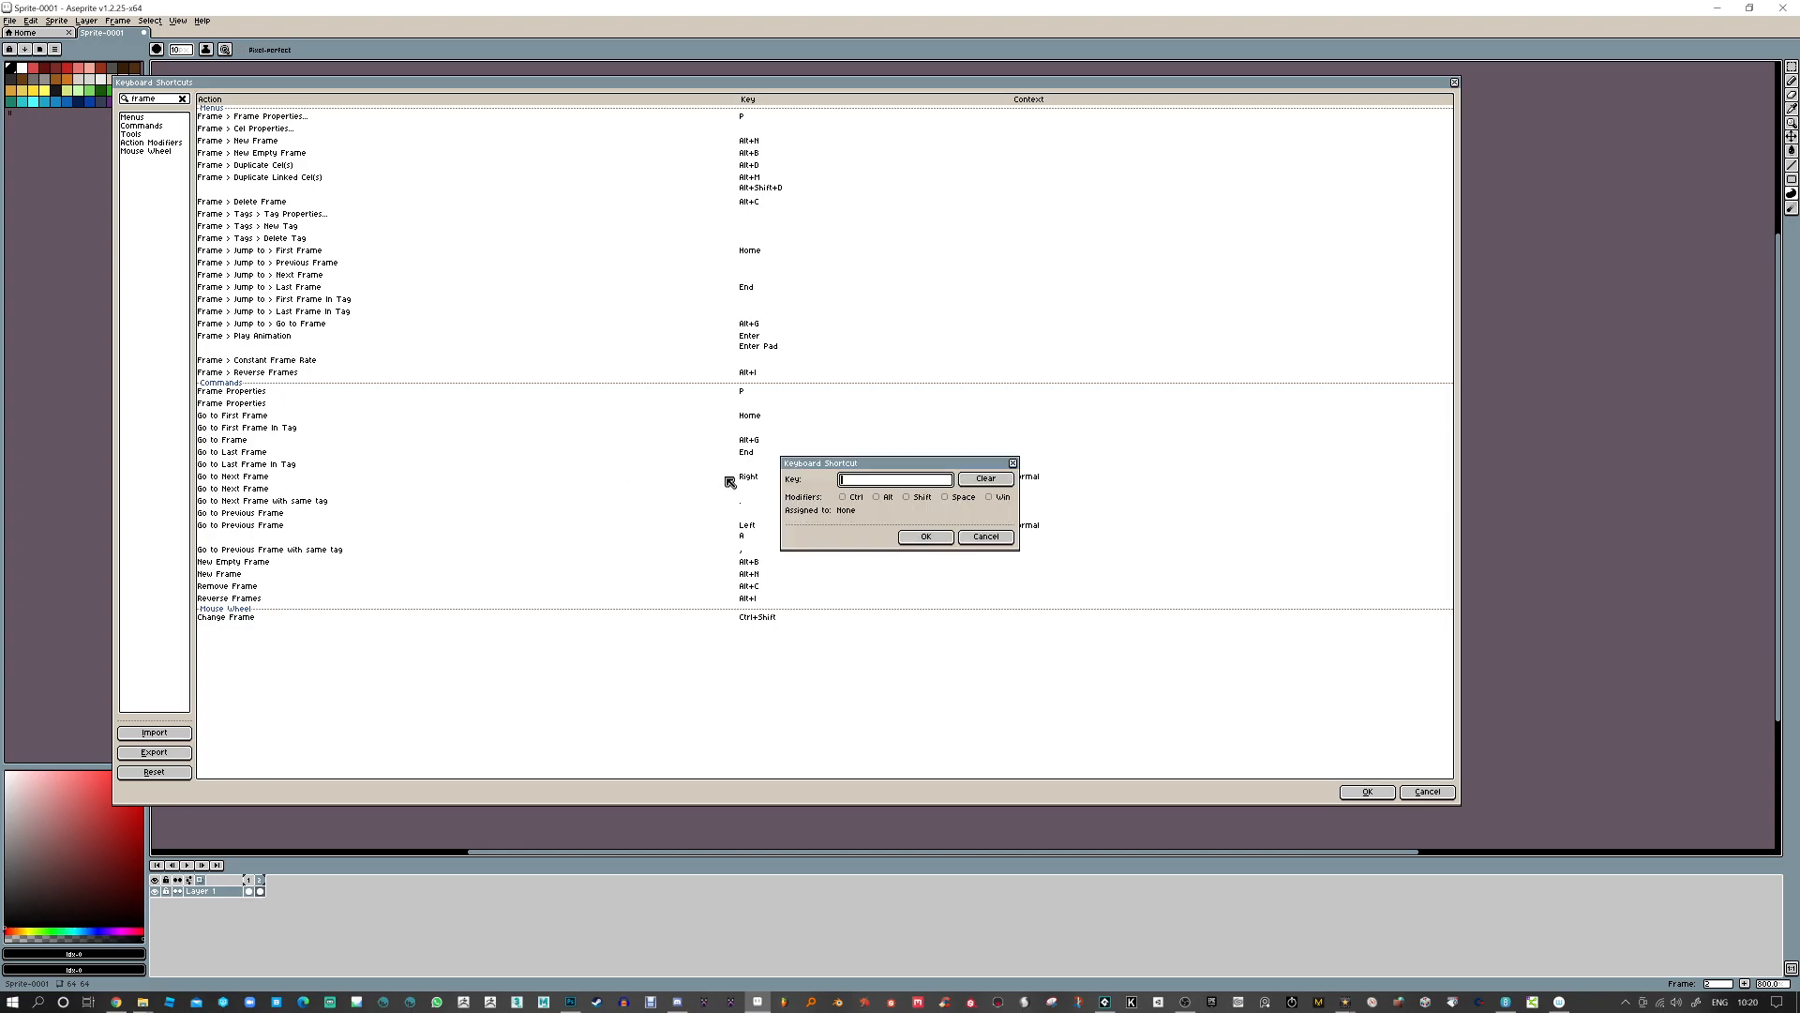
left_click(926, 537)
mouse_move(777, 578)
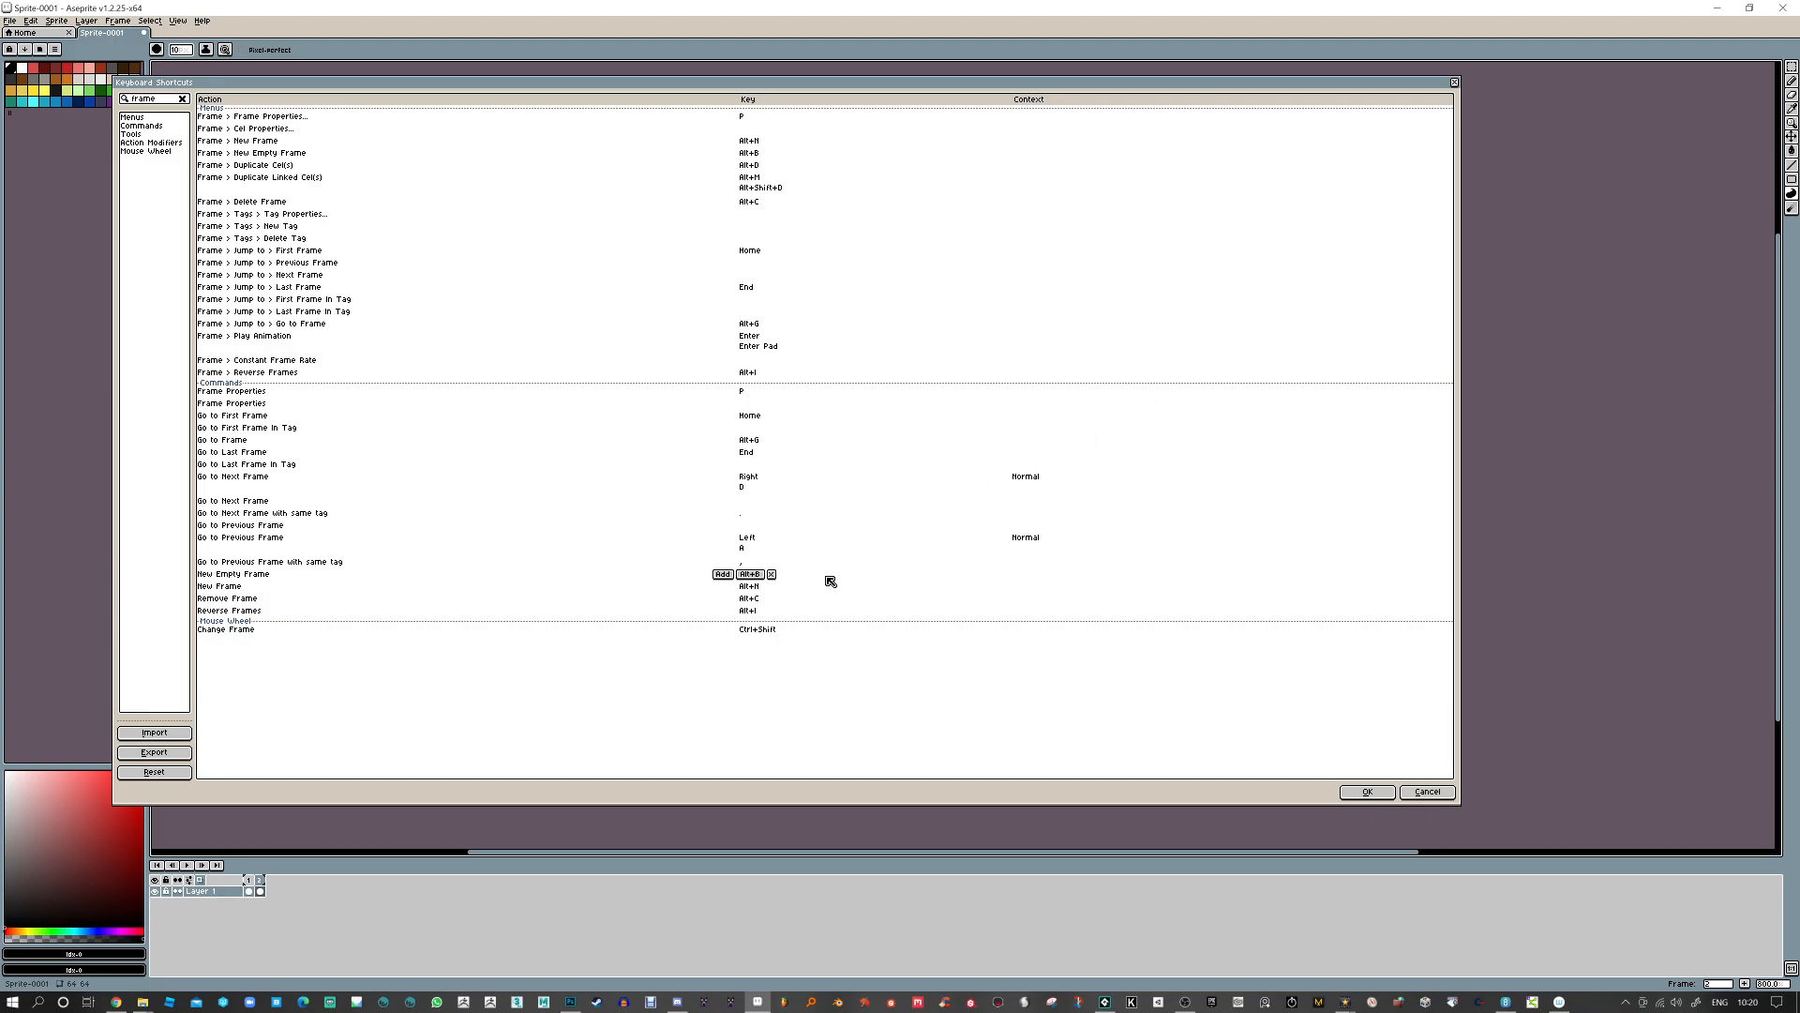
Try to add a shortcut for the quick Eraser Tool, and close the keyboard shortcuts without saving
left_click(182, 99)
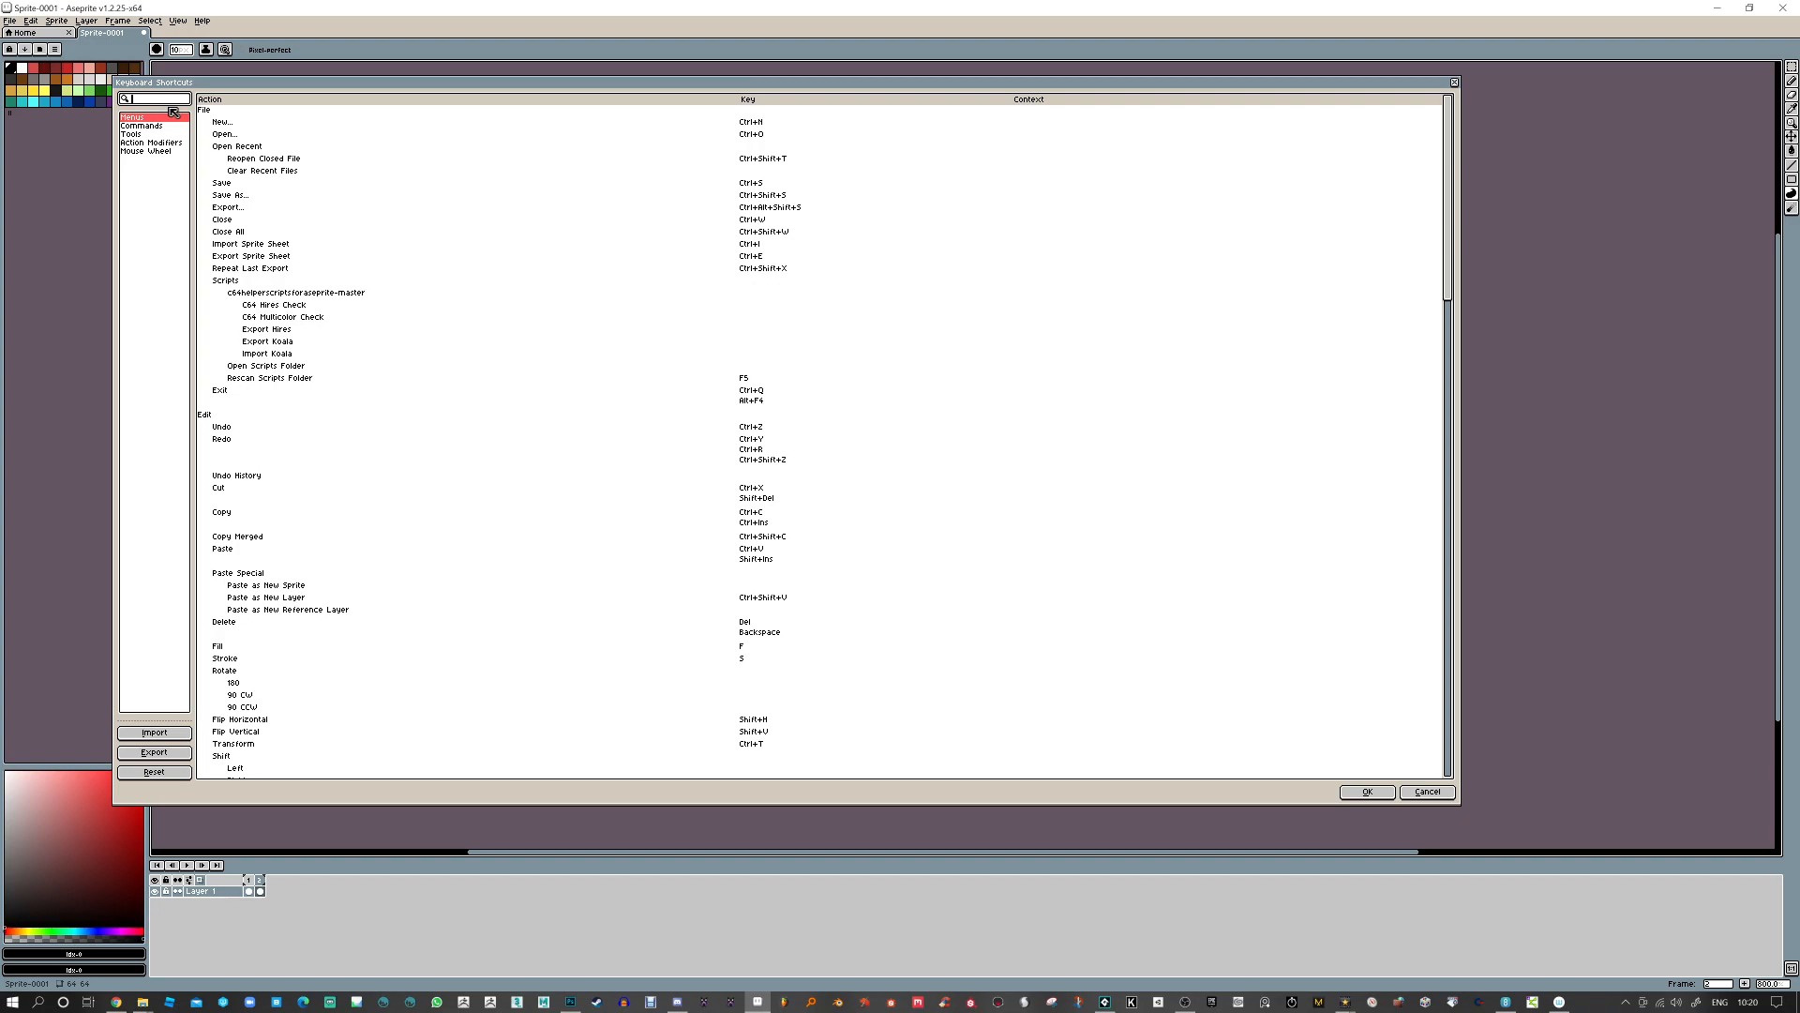
type("erase")
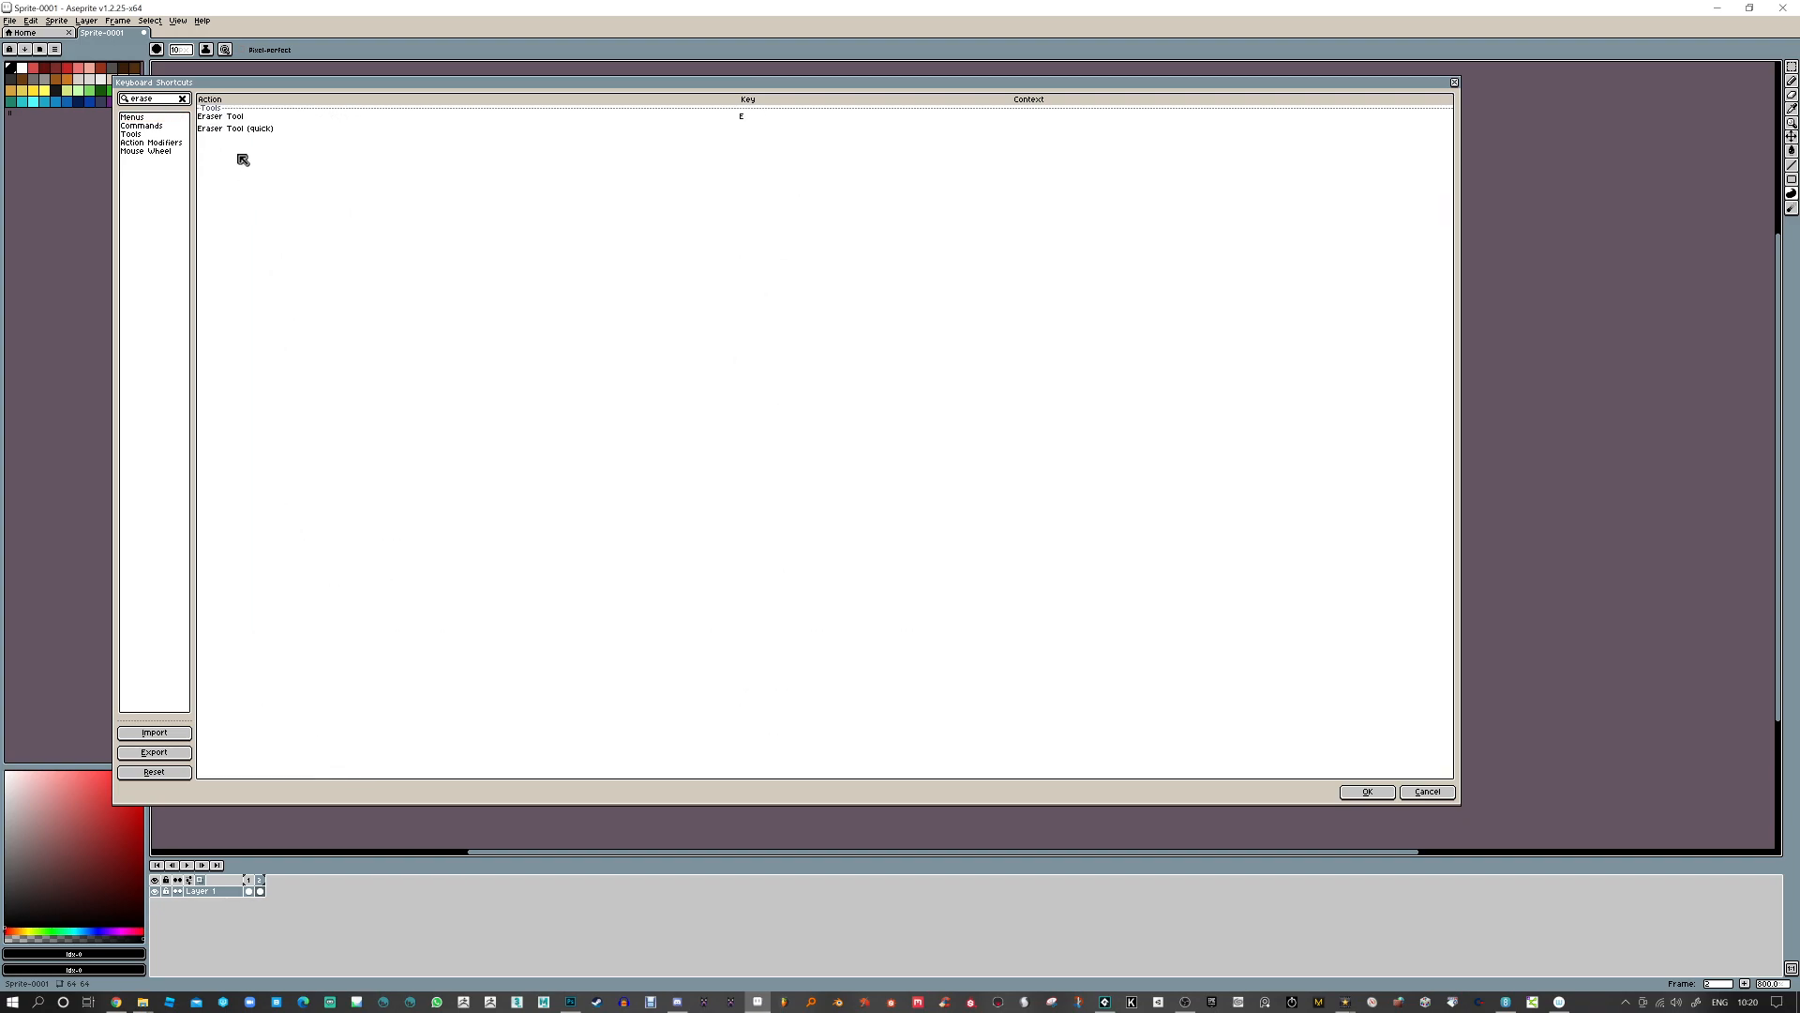
mouse_move(243, 130)
left_click(724, 130)
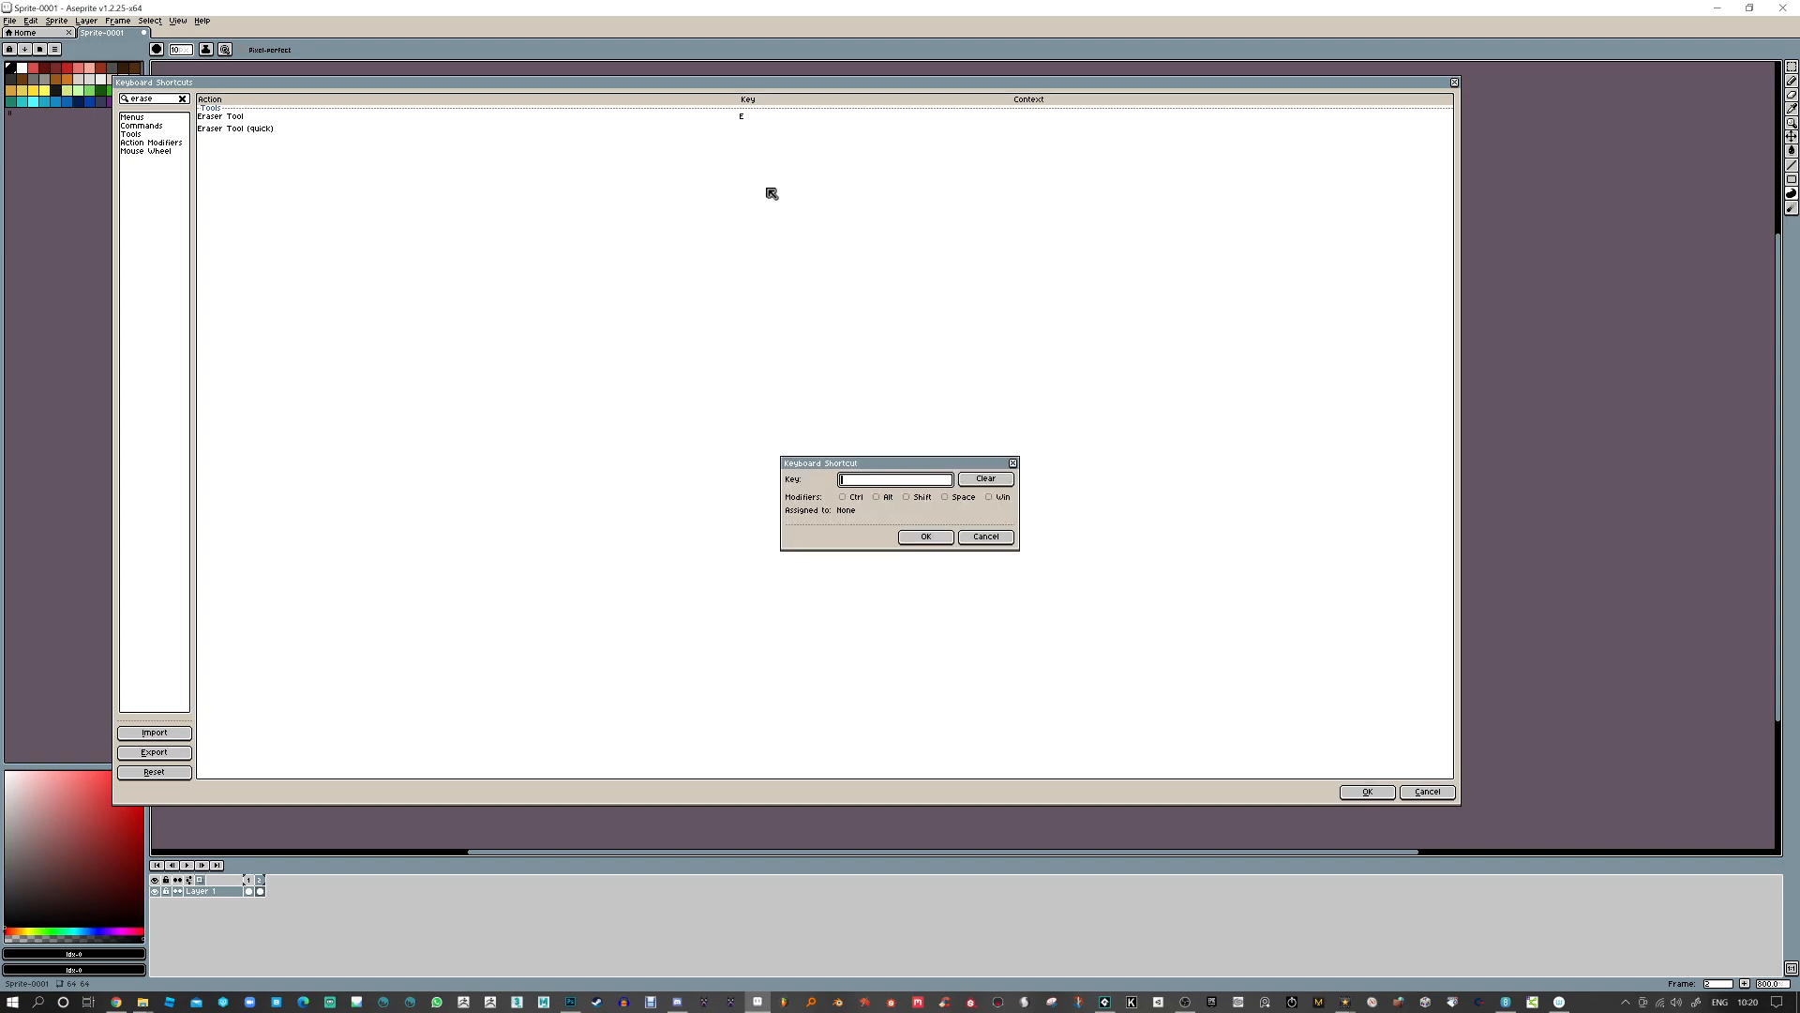
right_click(896, 483)
left_click(857, 473)
left_click(985, 537)
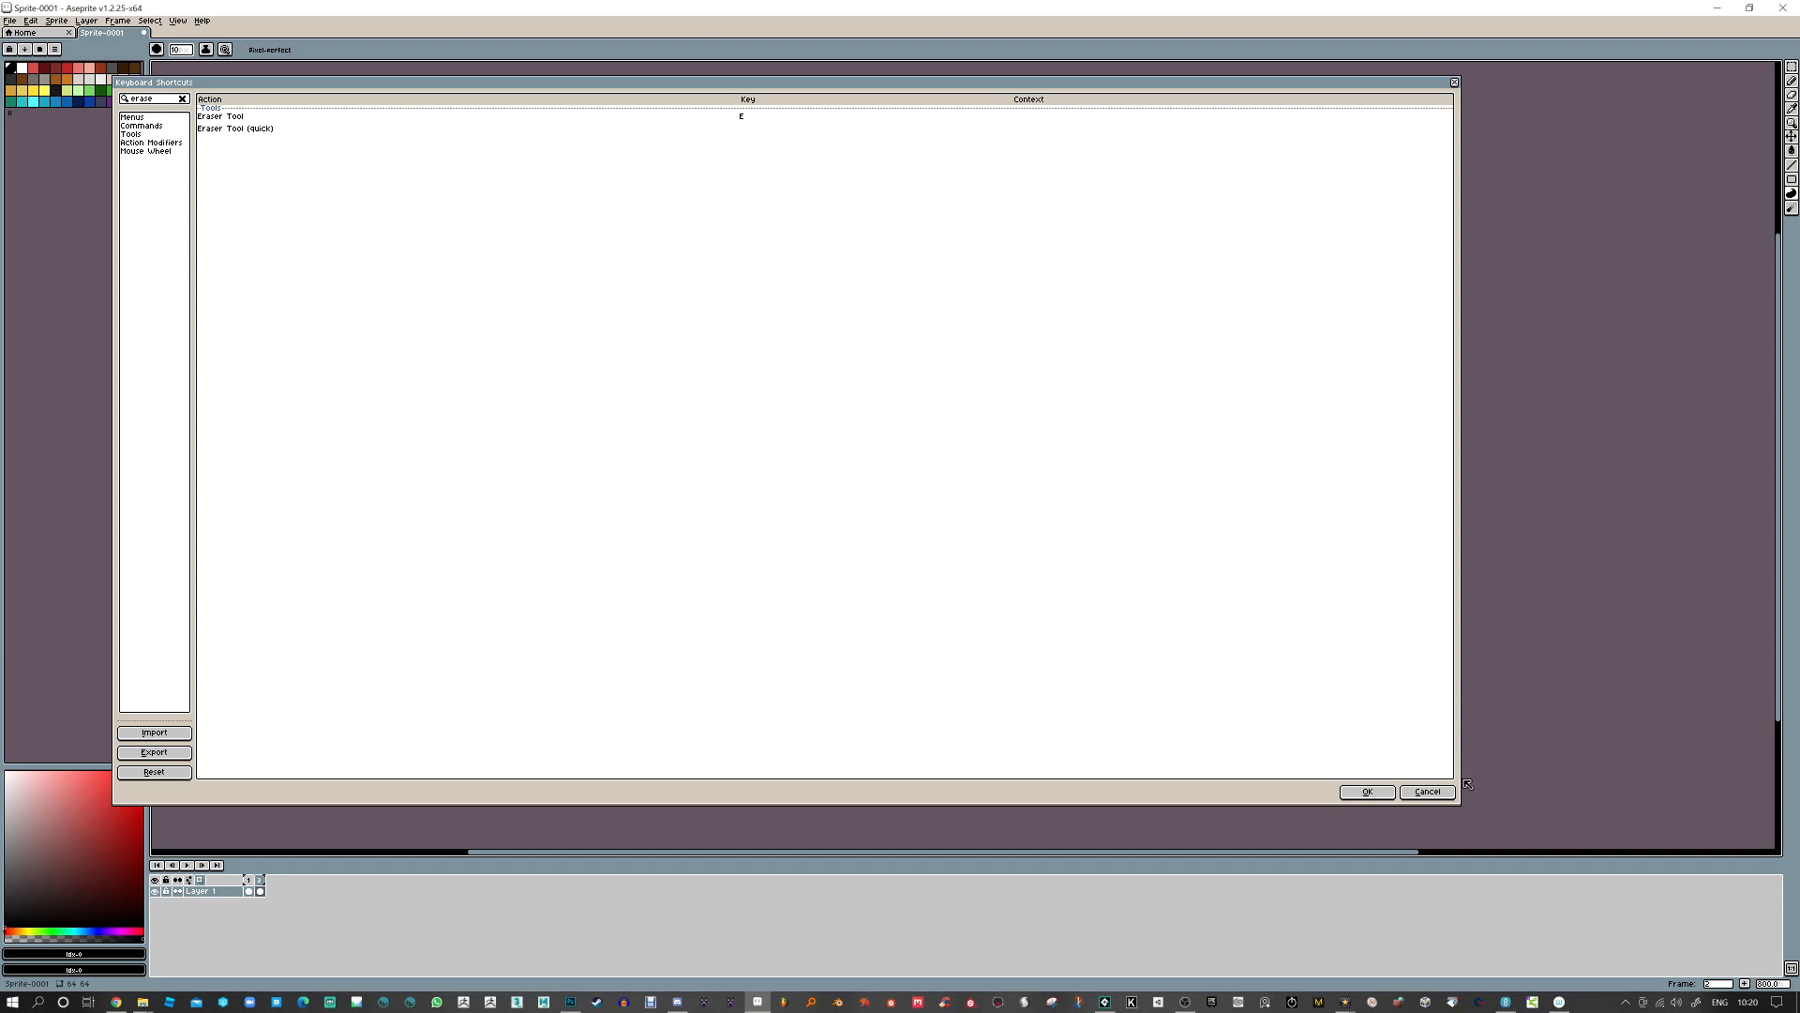
left_click(1431, 791)
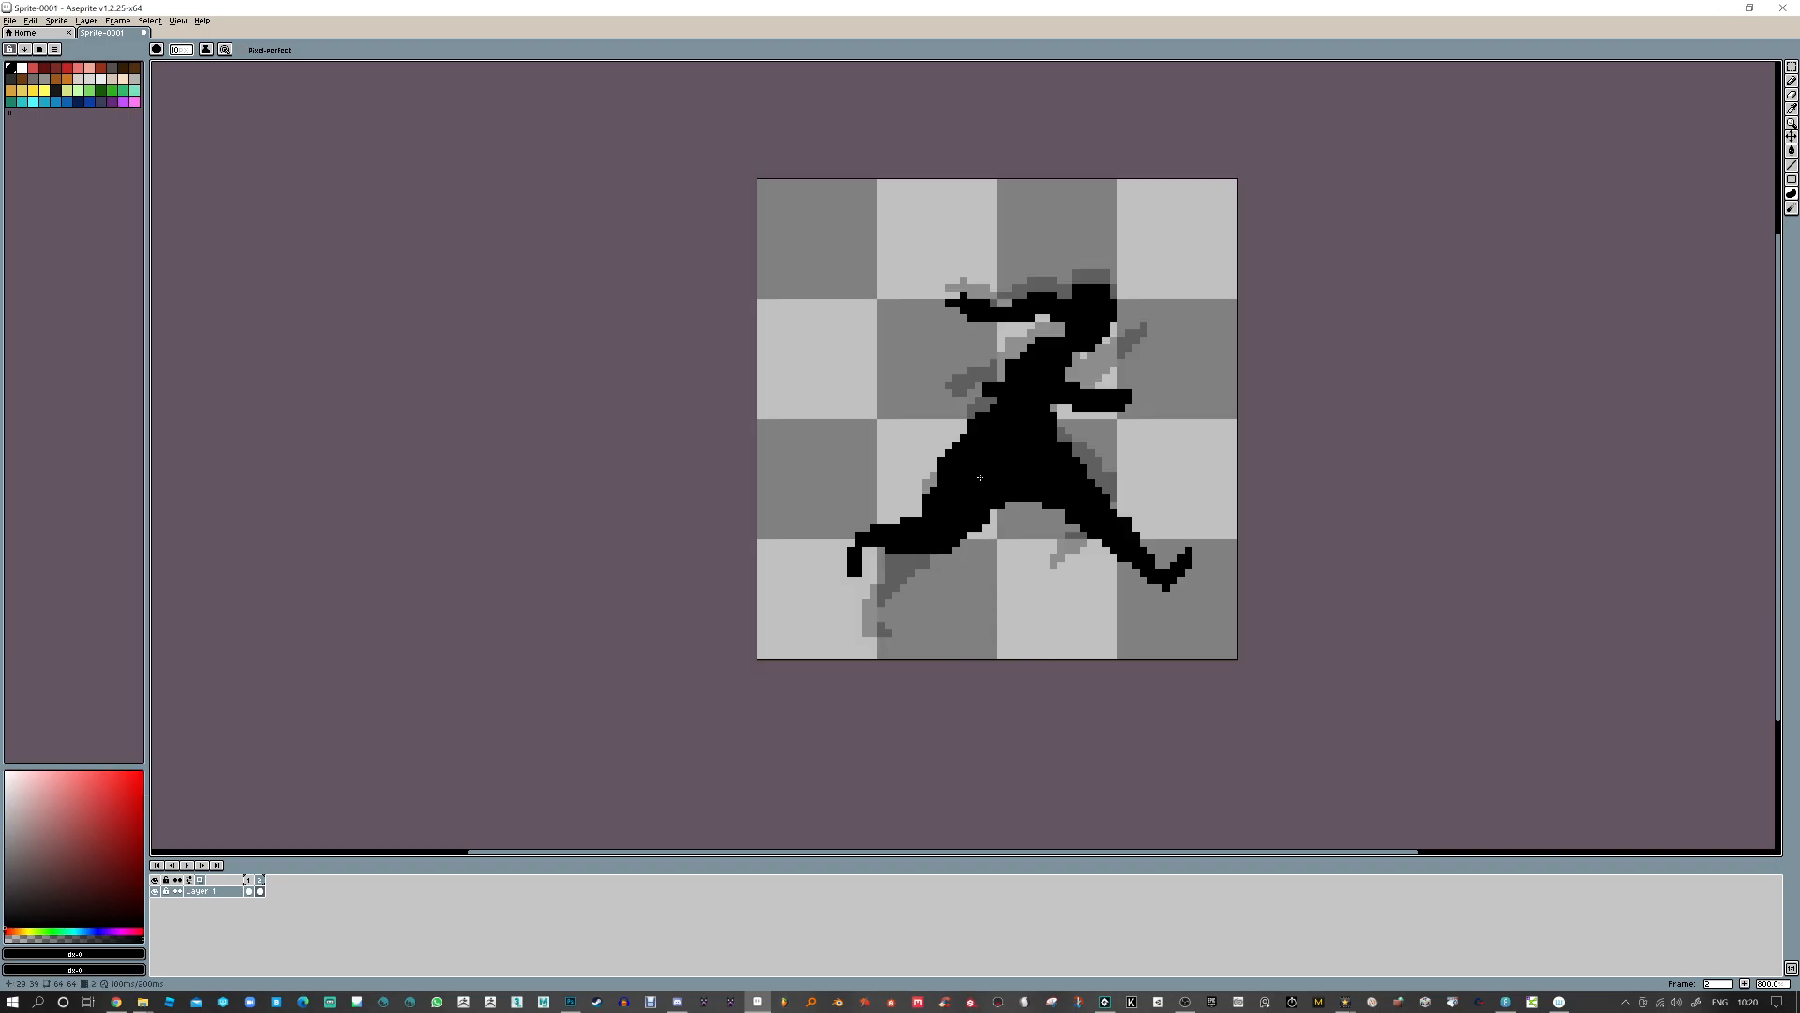
key("d")
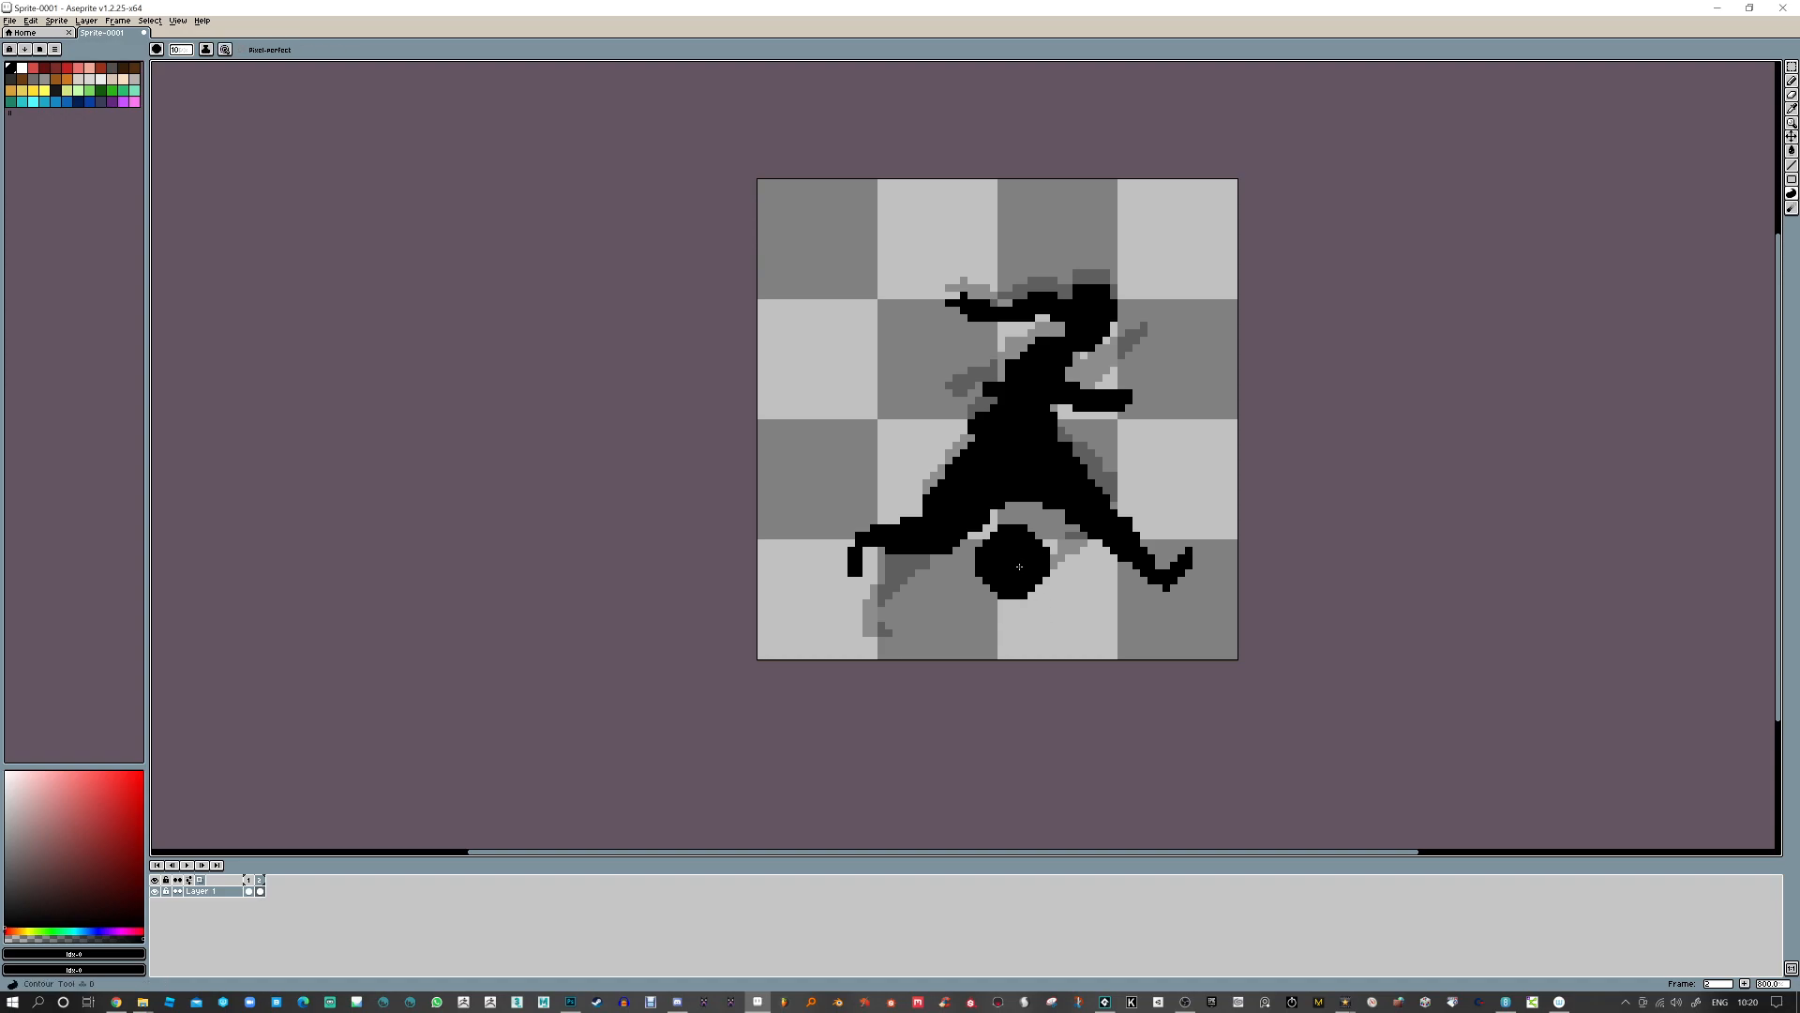
key("d")
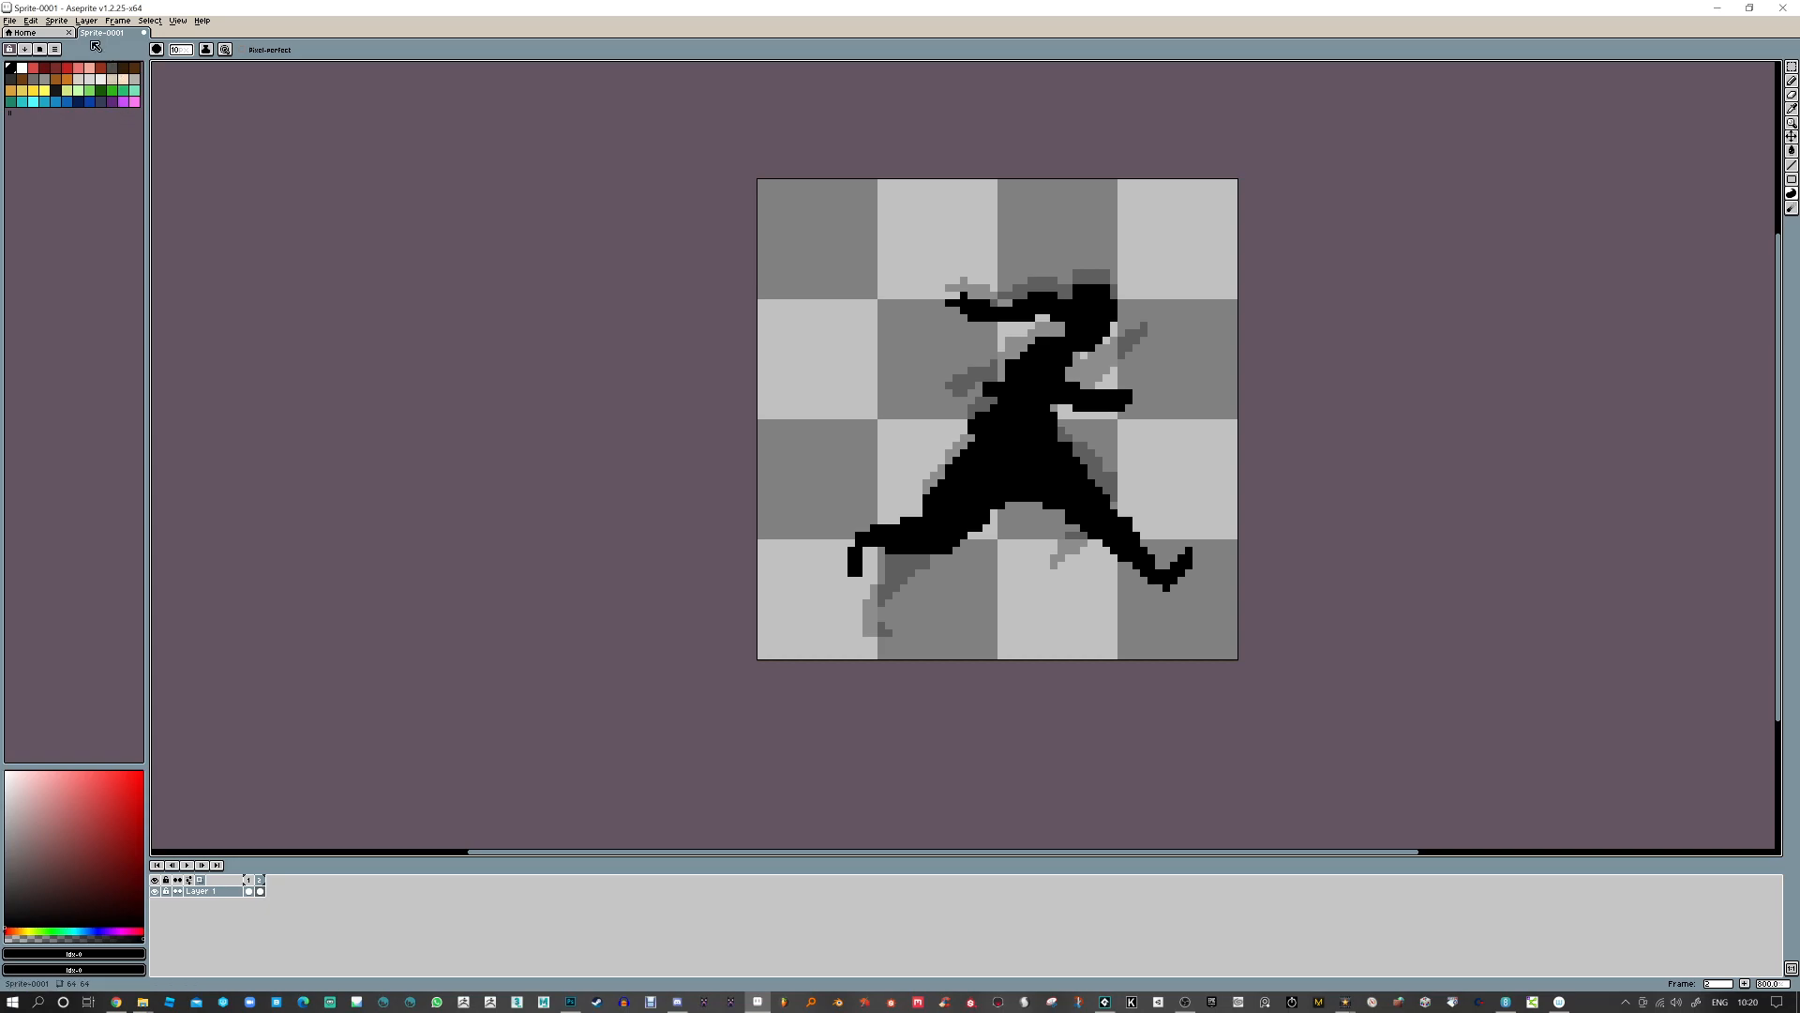
left_click(35, 21)
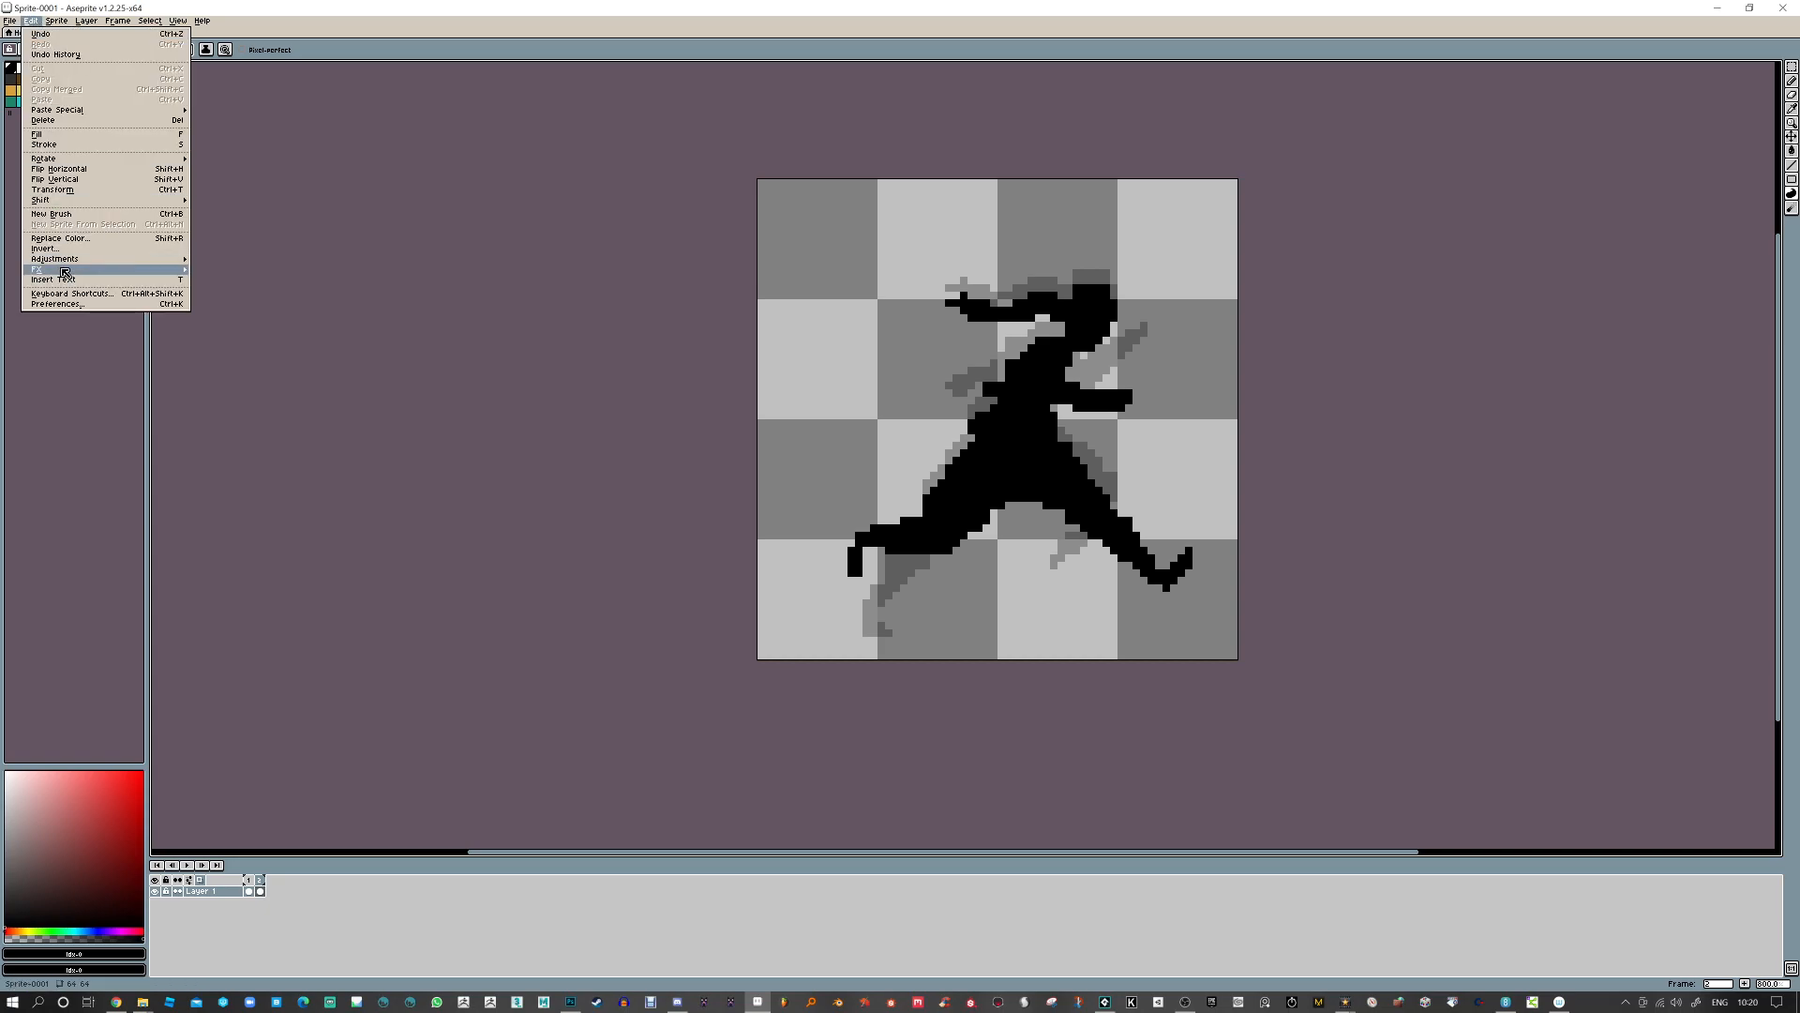
left_click(73, 305)
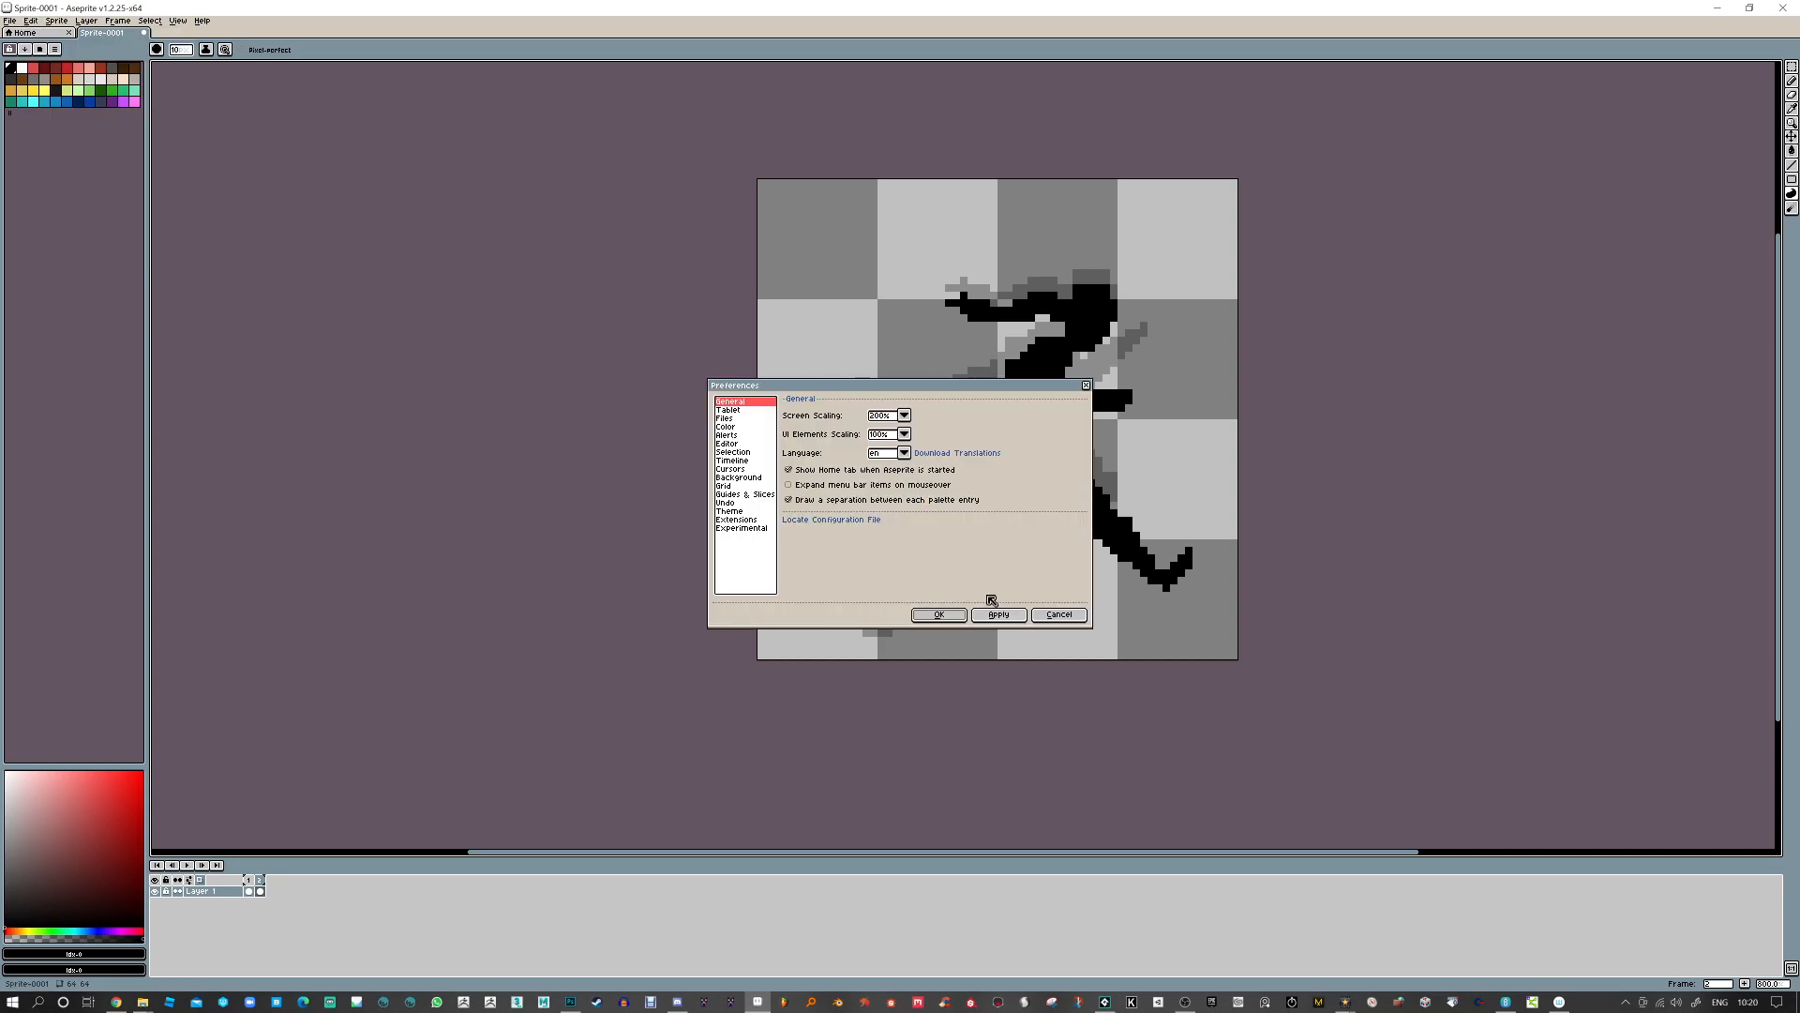
left_click(1059, 614)
Search the keyboard shortcuts for "frame" and assign D as an additional key for Go to Next Frame
left_click(31, 21)
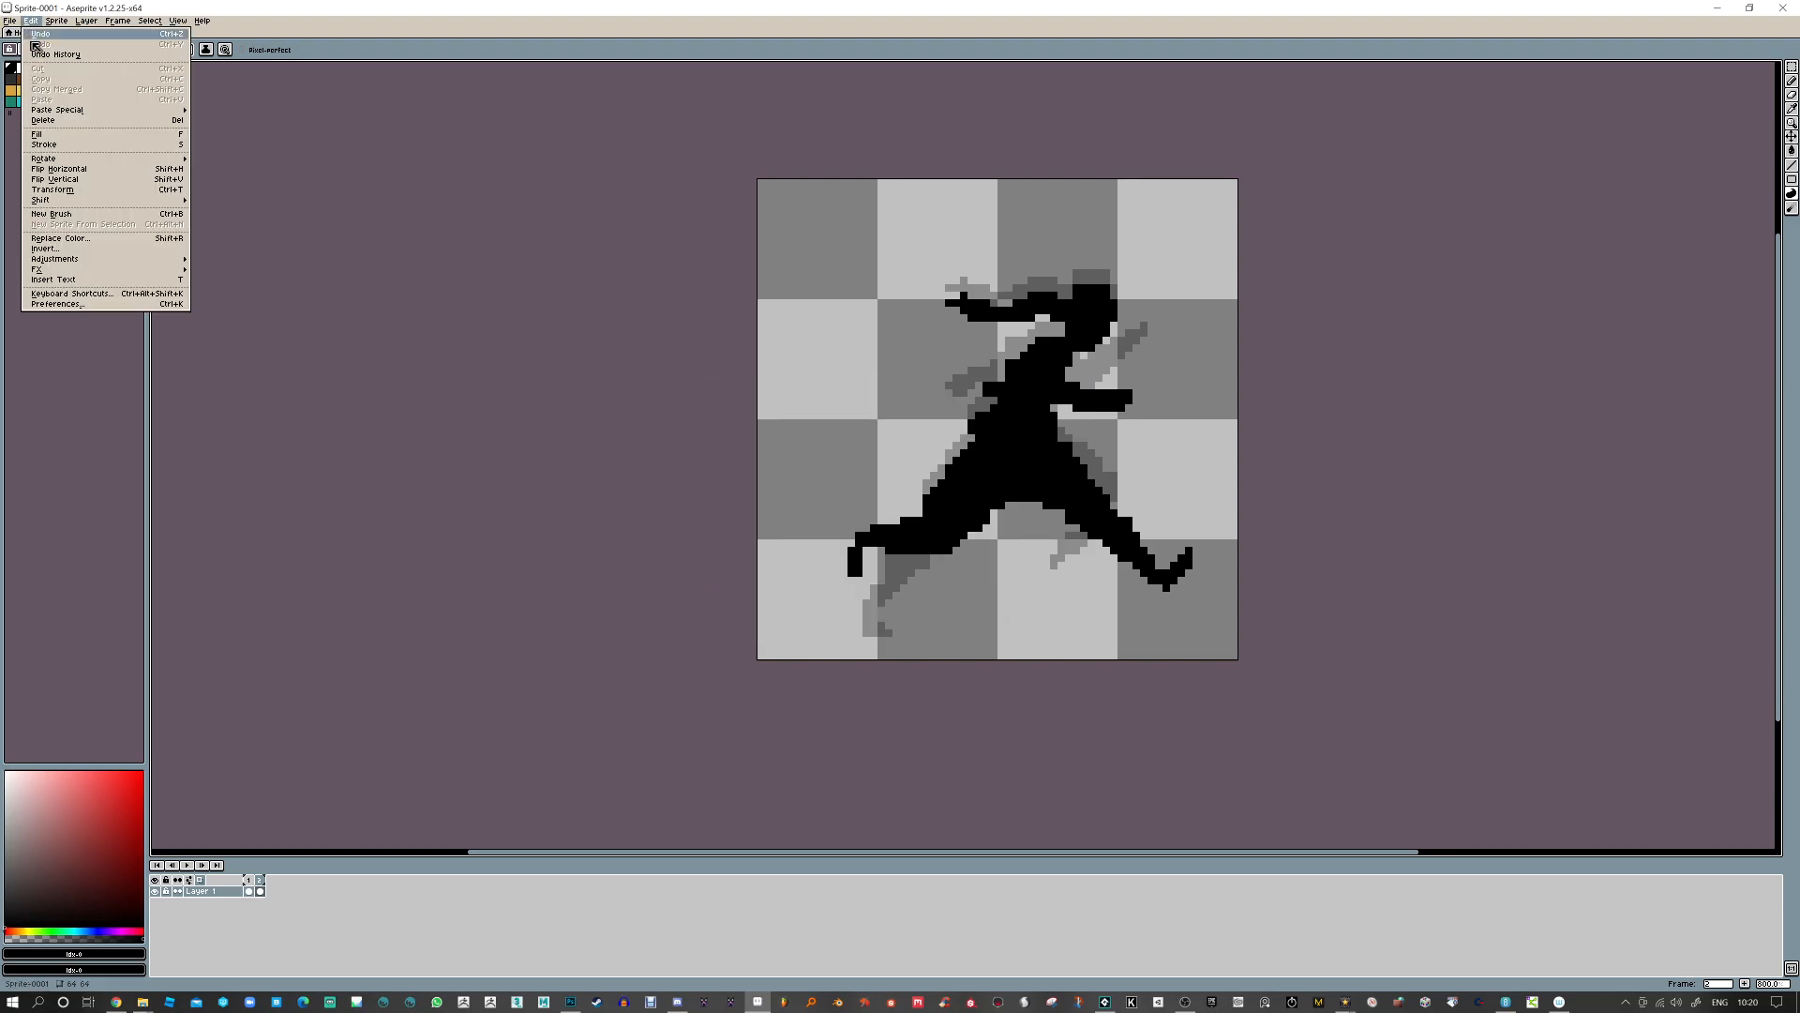
left_click(72, 294)
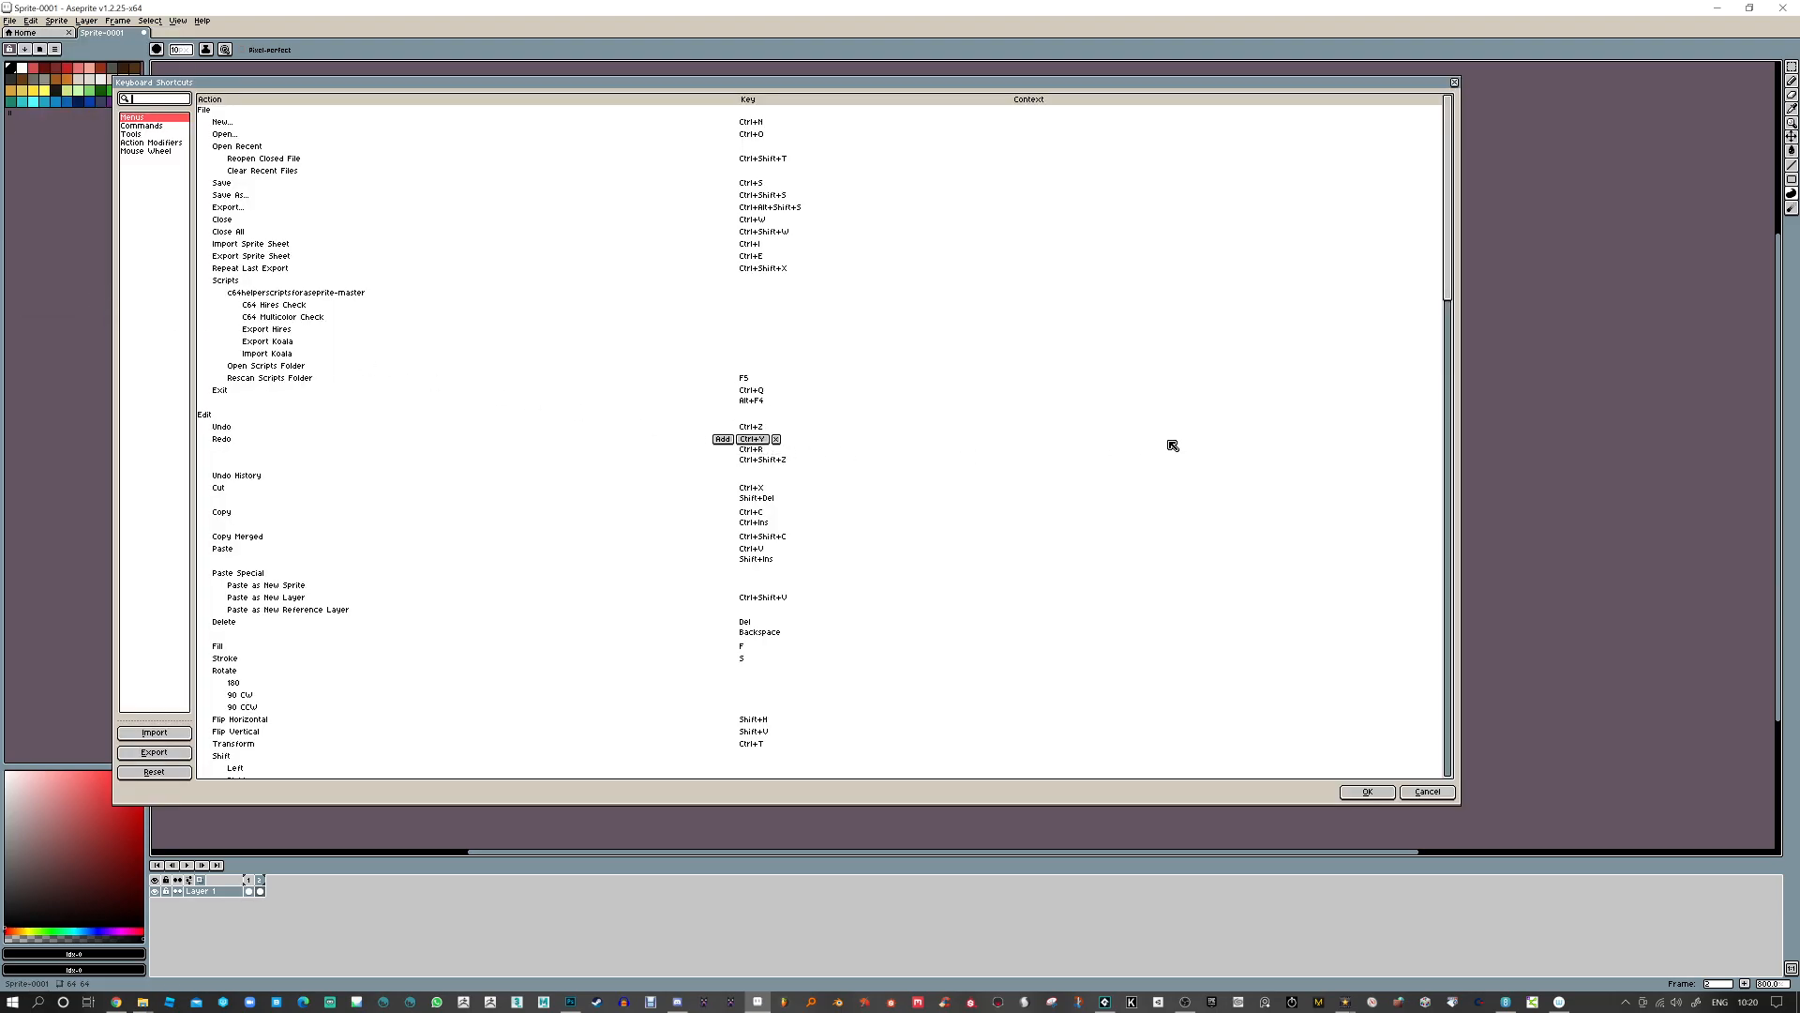
type("a")
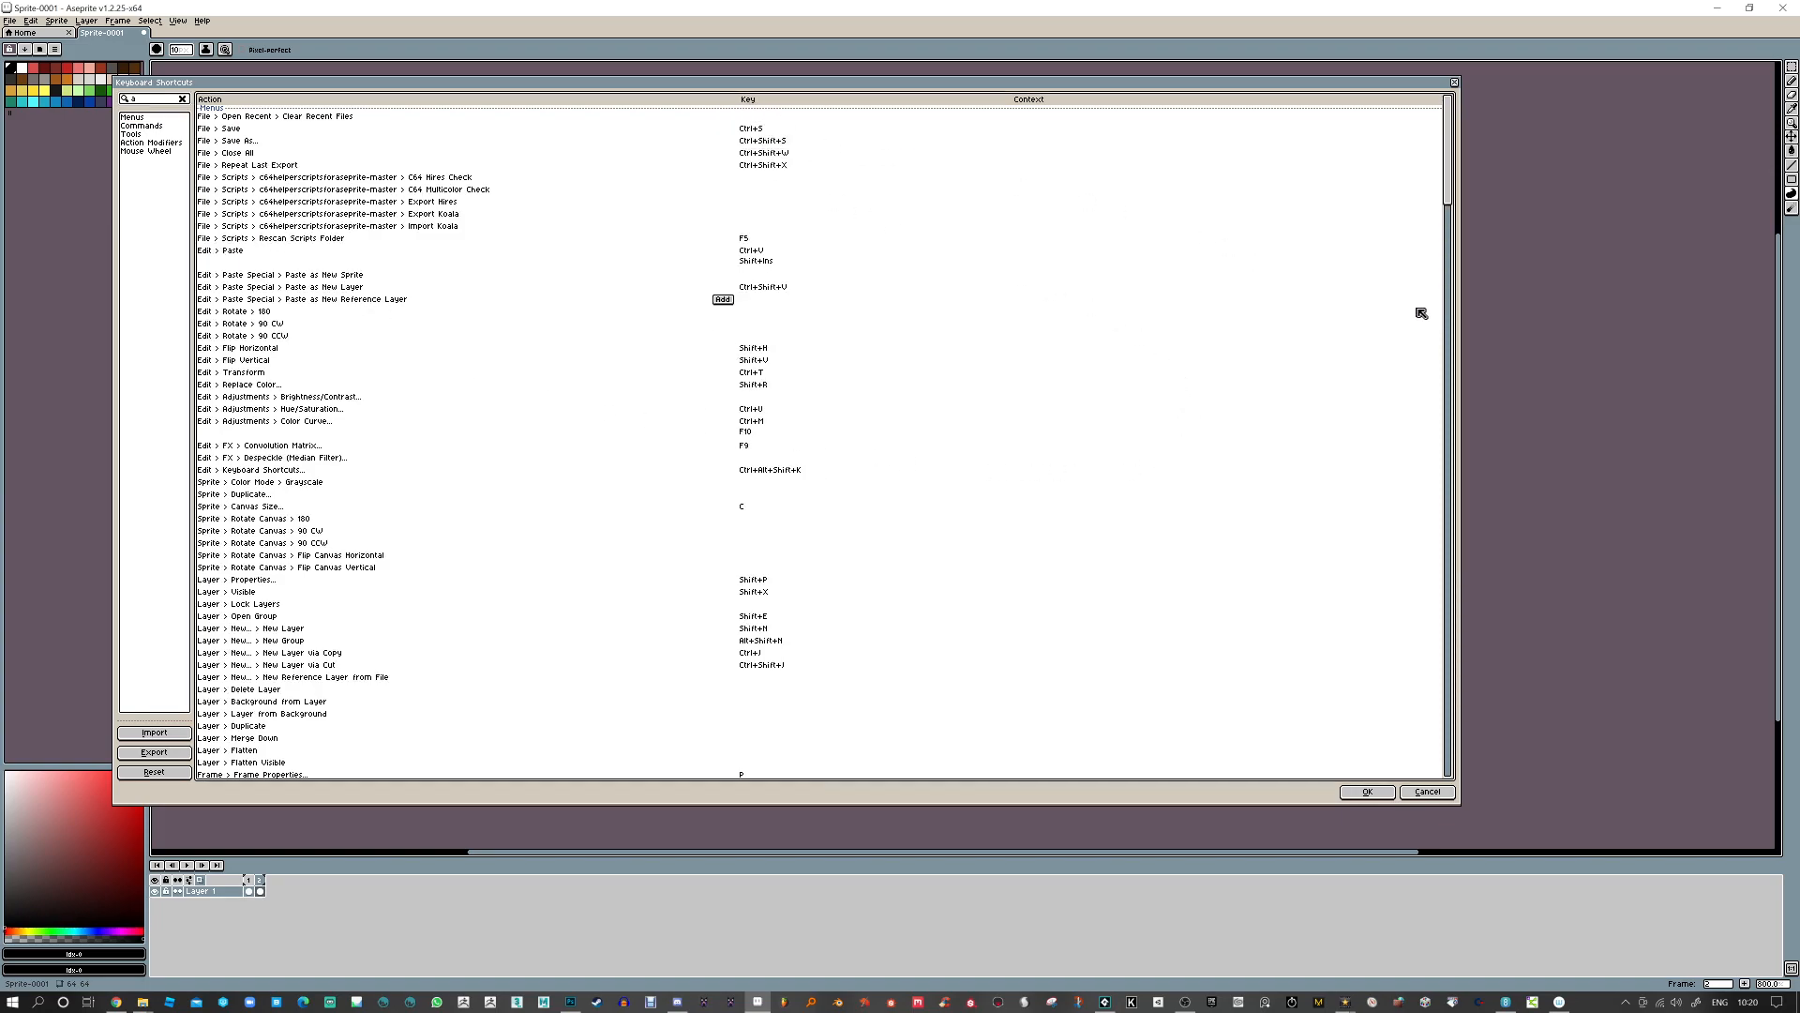
mouse_move(1455, 194)
left_mouse_down()
mouse_move(1450, 545)
mouse_move(1422, 282)
mouse_move(875, 225)
left_mouse_up()
key("BackSpace")
type("frame")
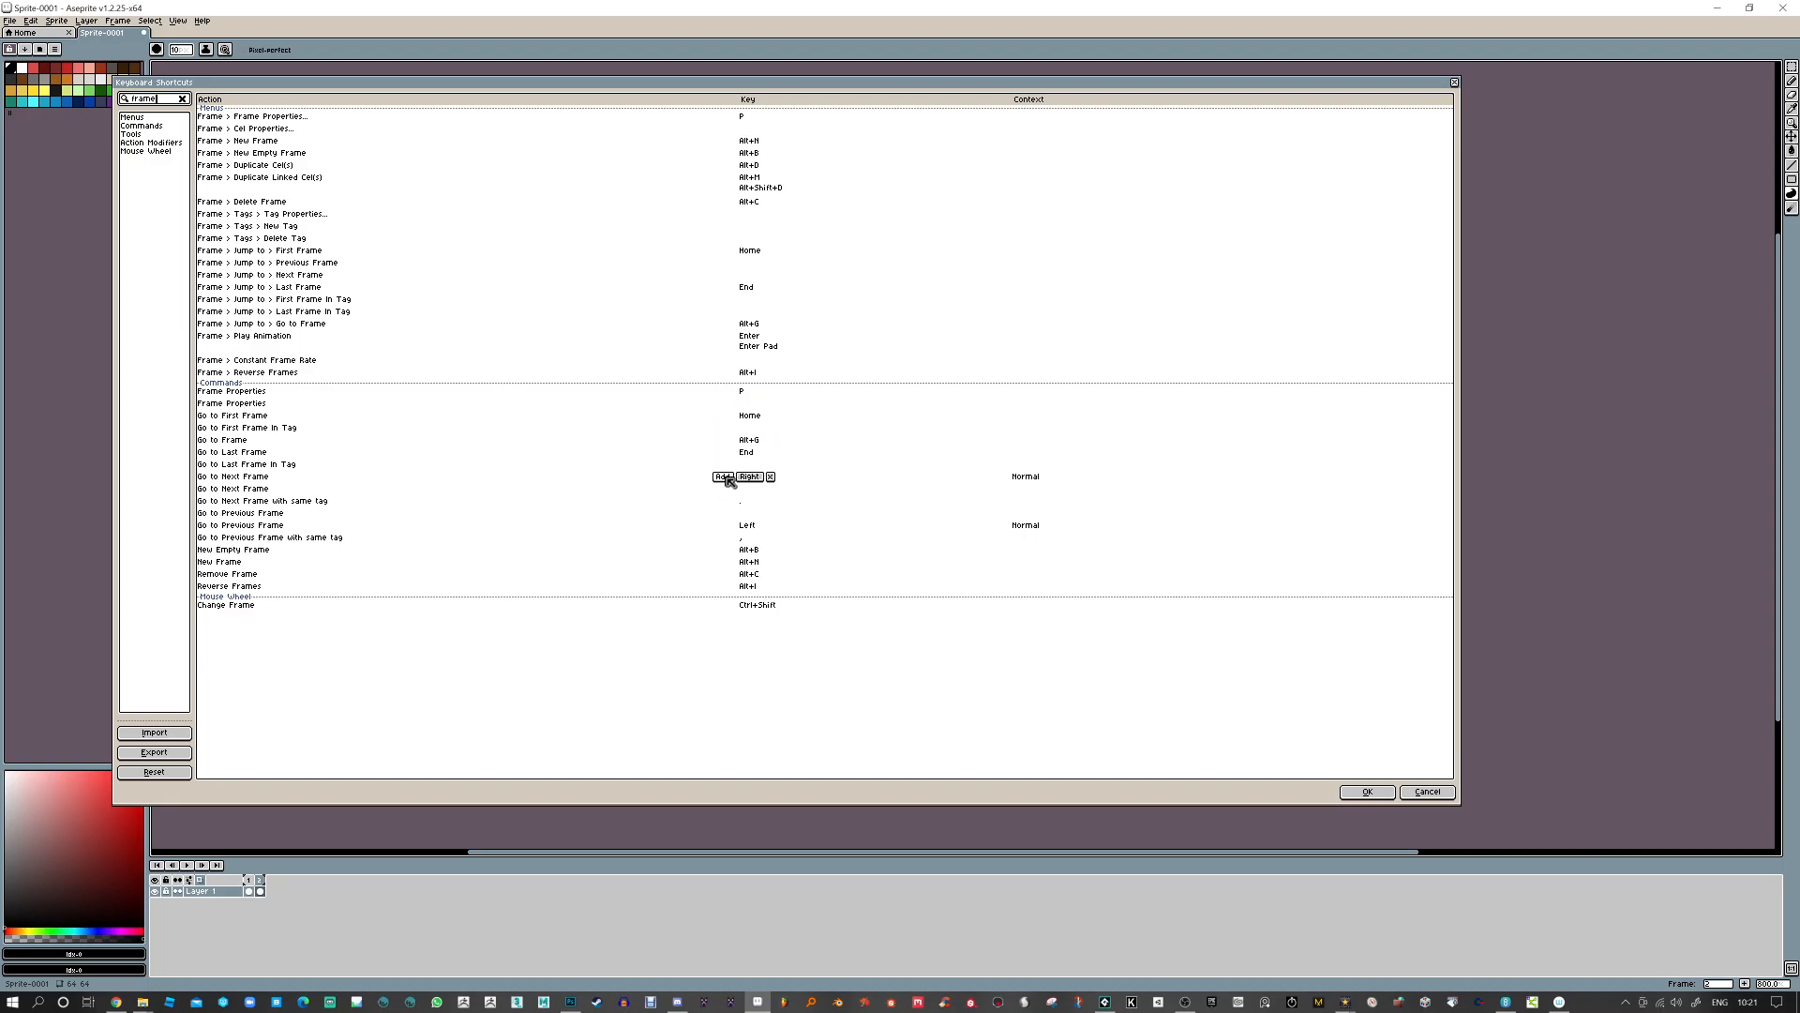
left_click(723, 477)
left_click(941, 540)
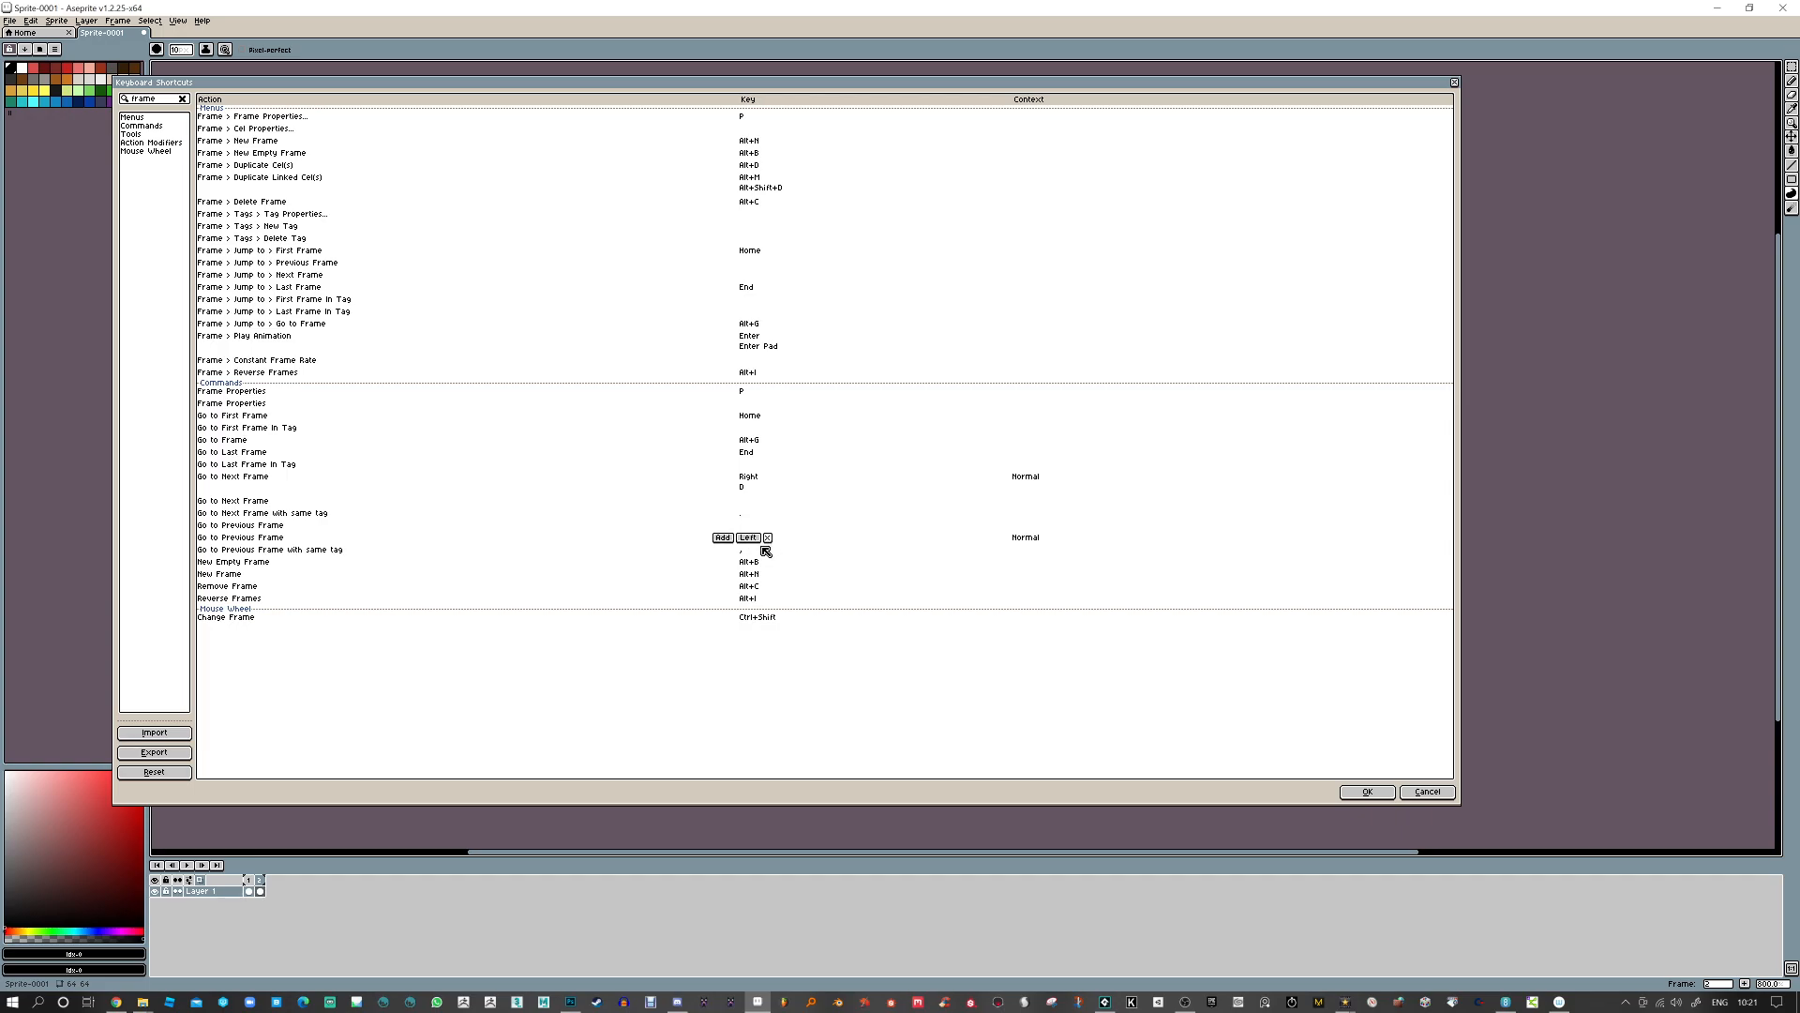
Add A as an extra key for Go to Previous Frame and save the keyboard shortcuts
left_click(726, 541)
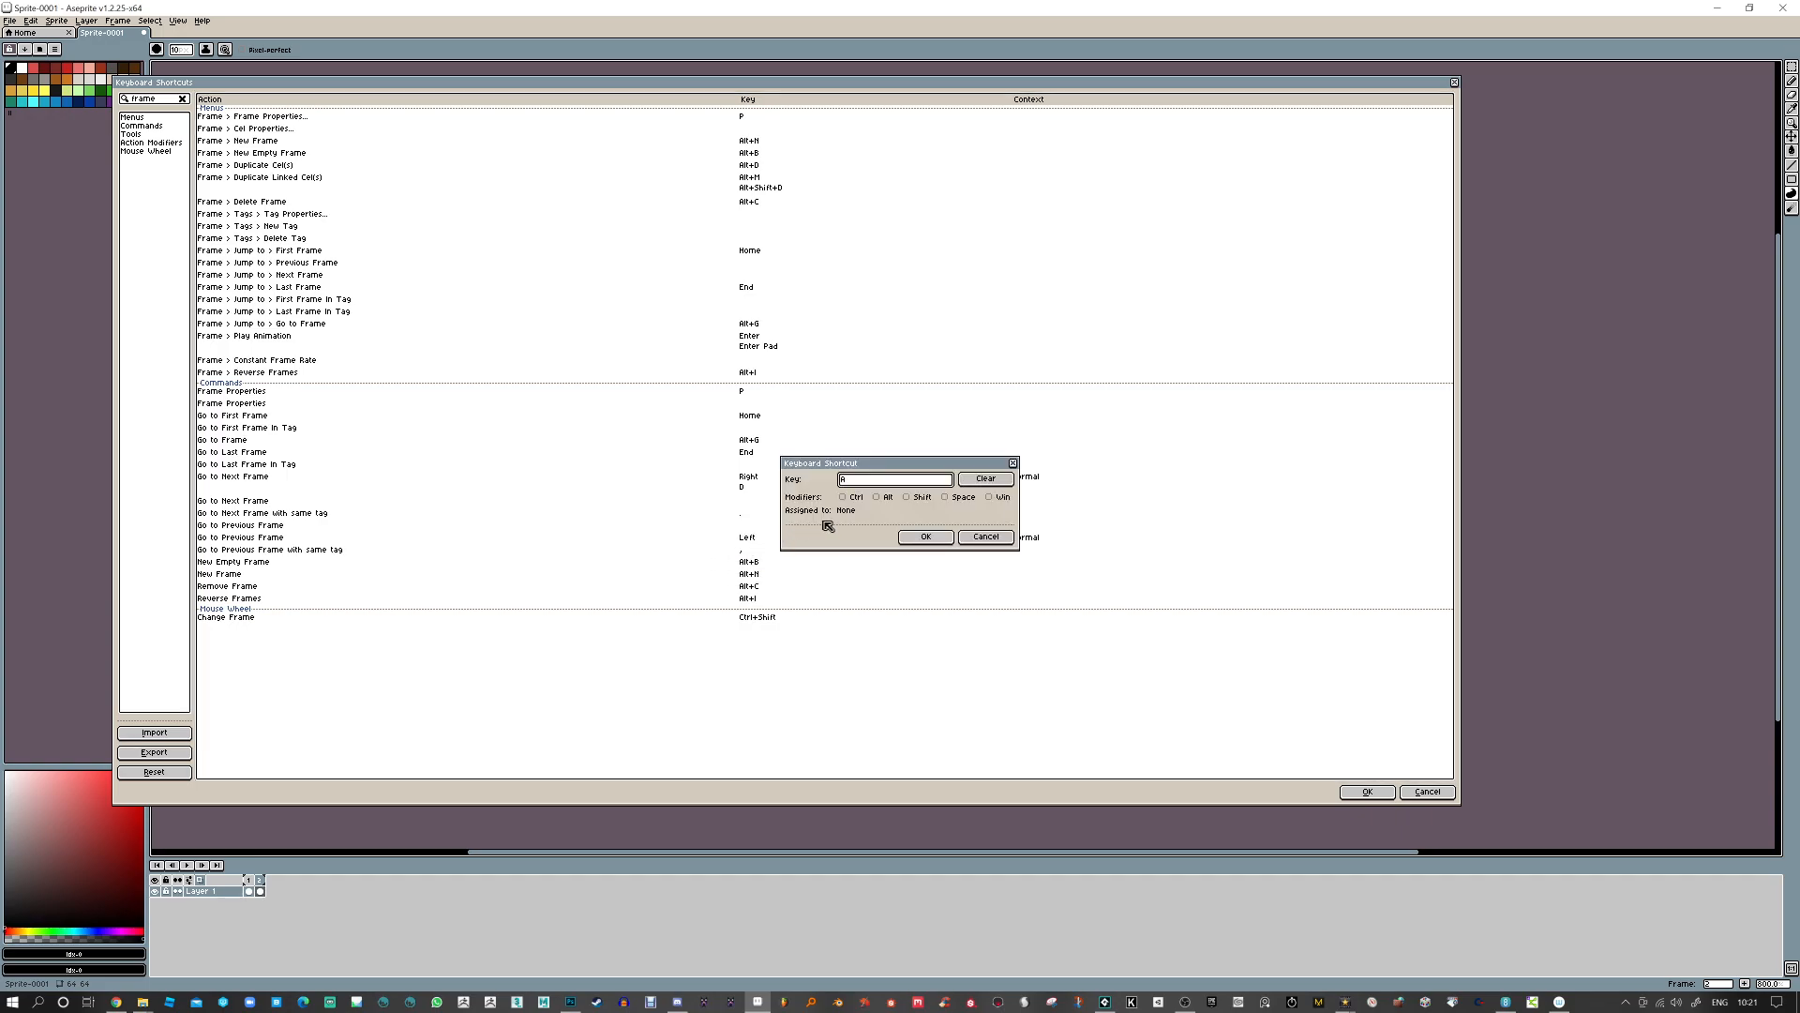
left_click(926, 536)
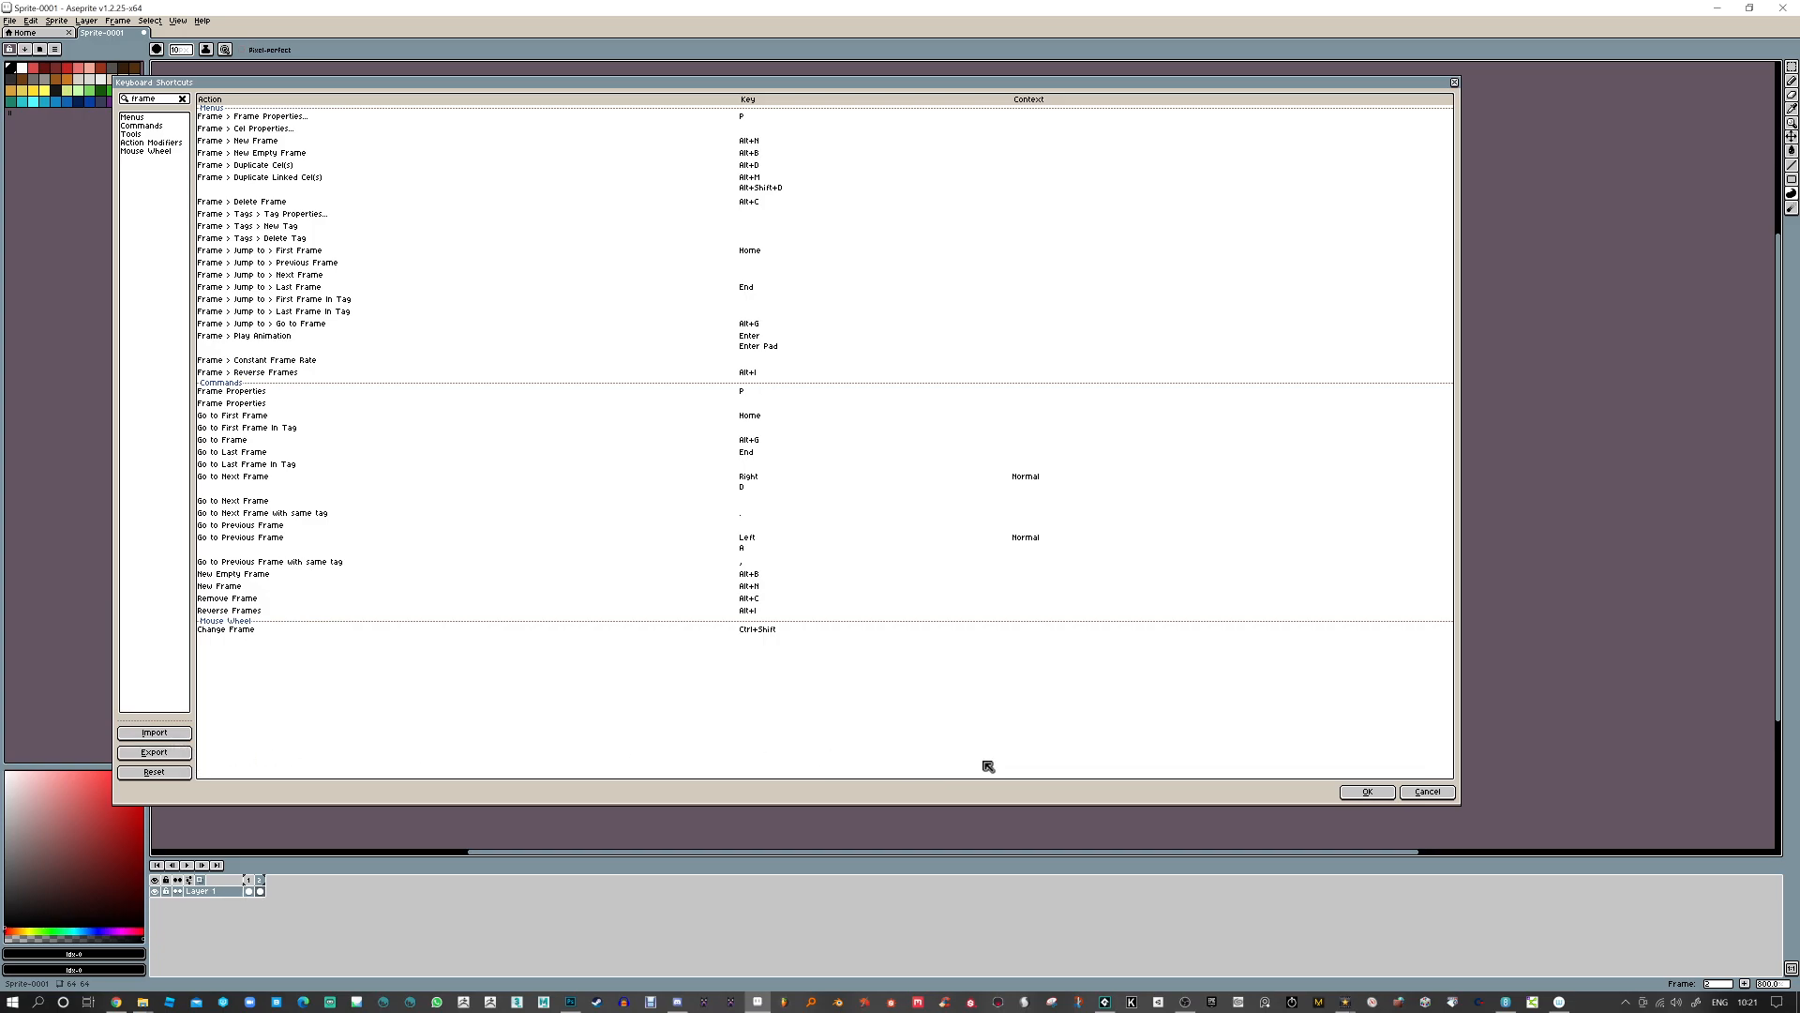
left_click(1368, 792)
Flip back and forth between frames 1 and 2 with the new shortcuts to compare the two running poses
key("d")
key("a")
key("a")
key("d")
key("a")
key("d")
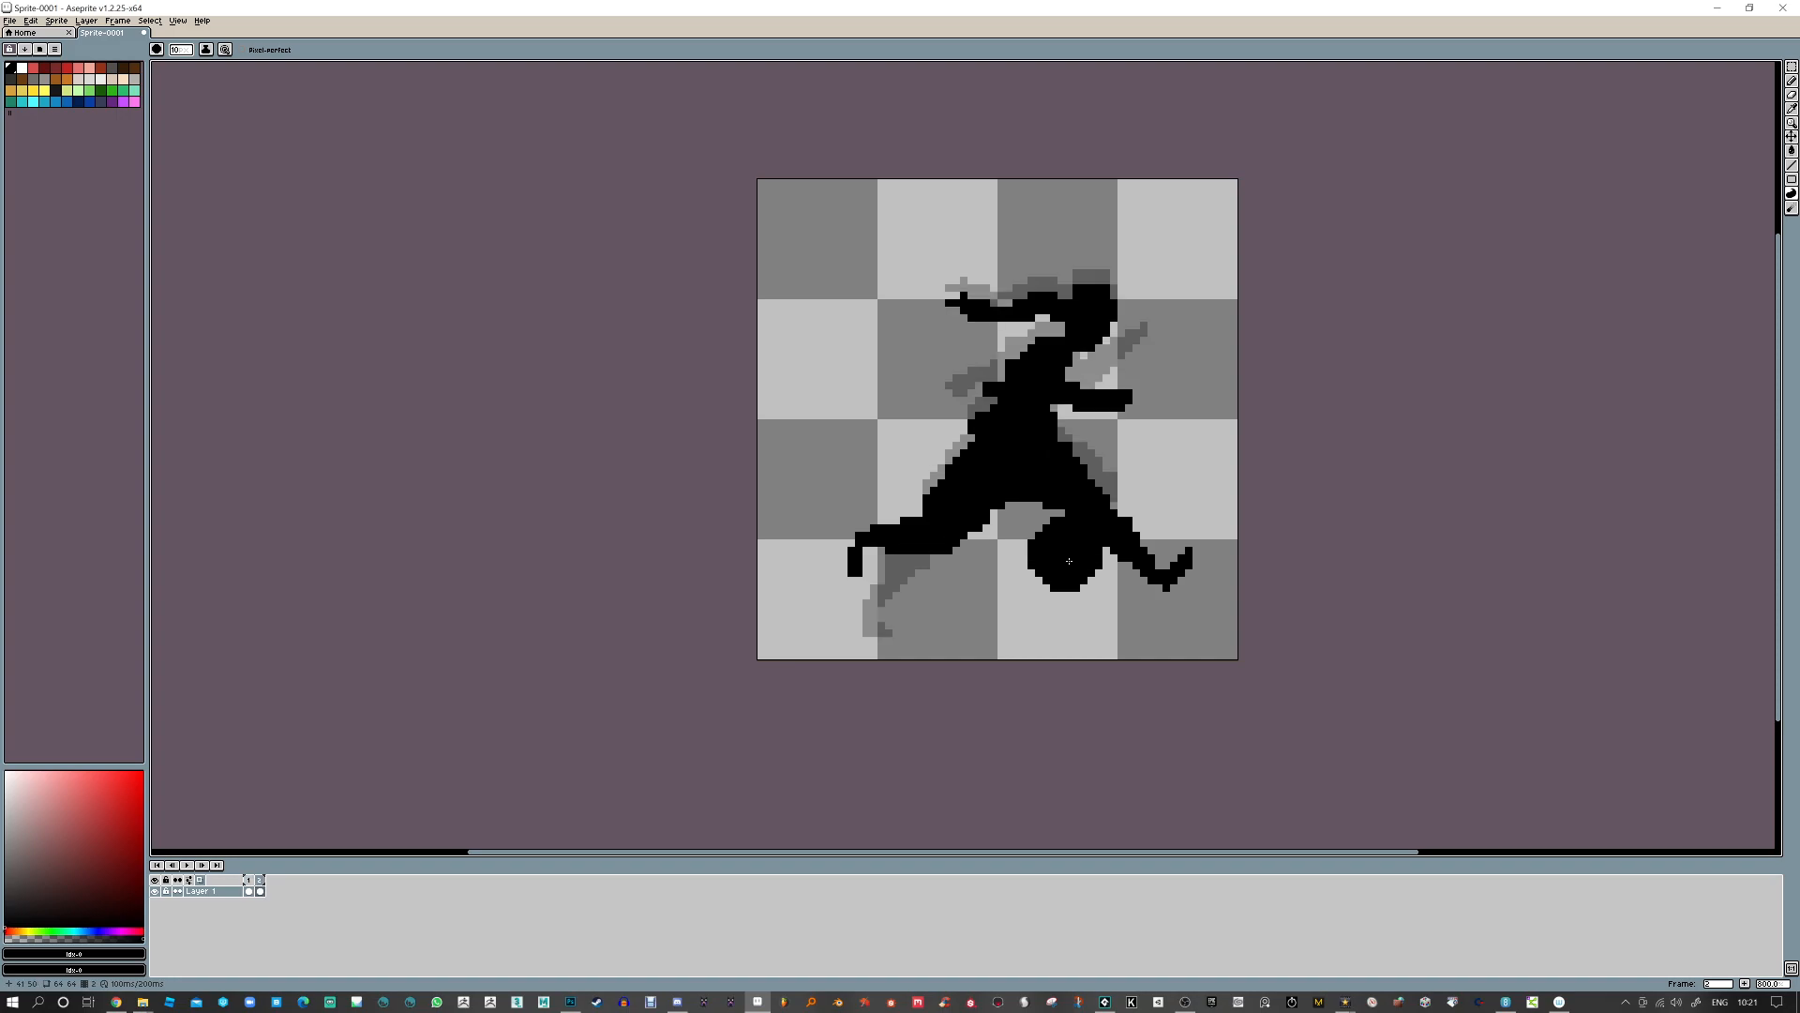
key("e")
key("Left")
key("Right")
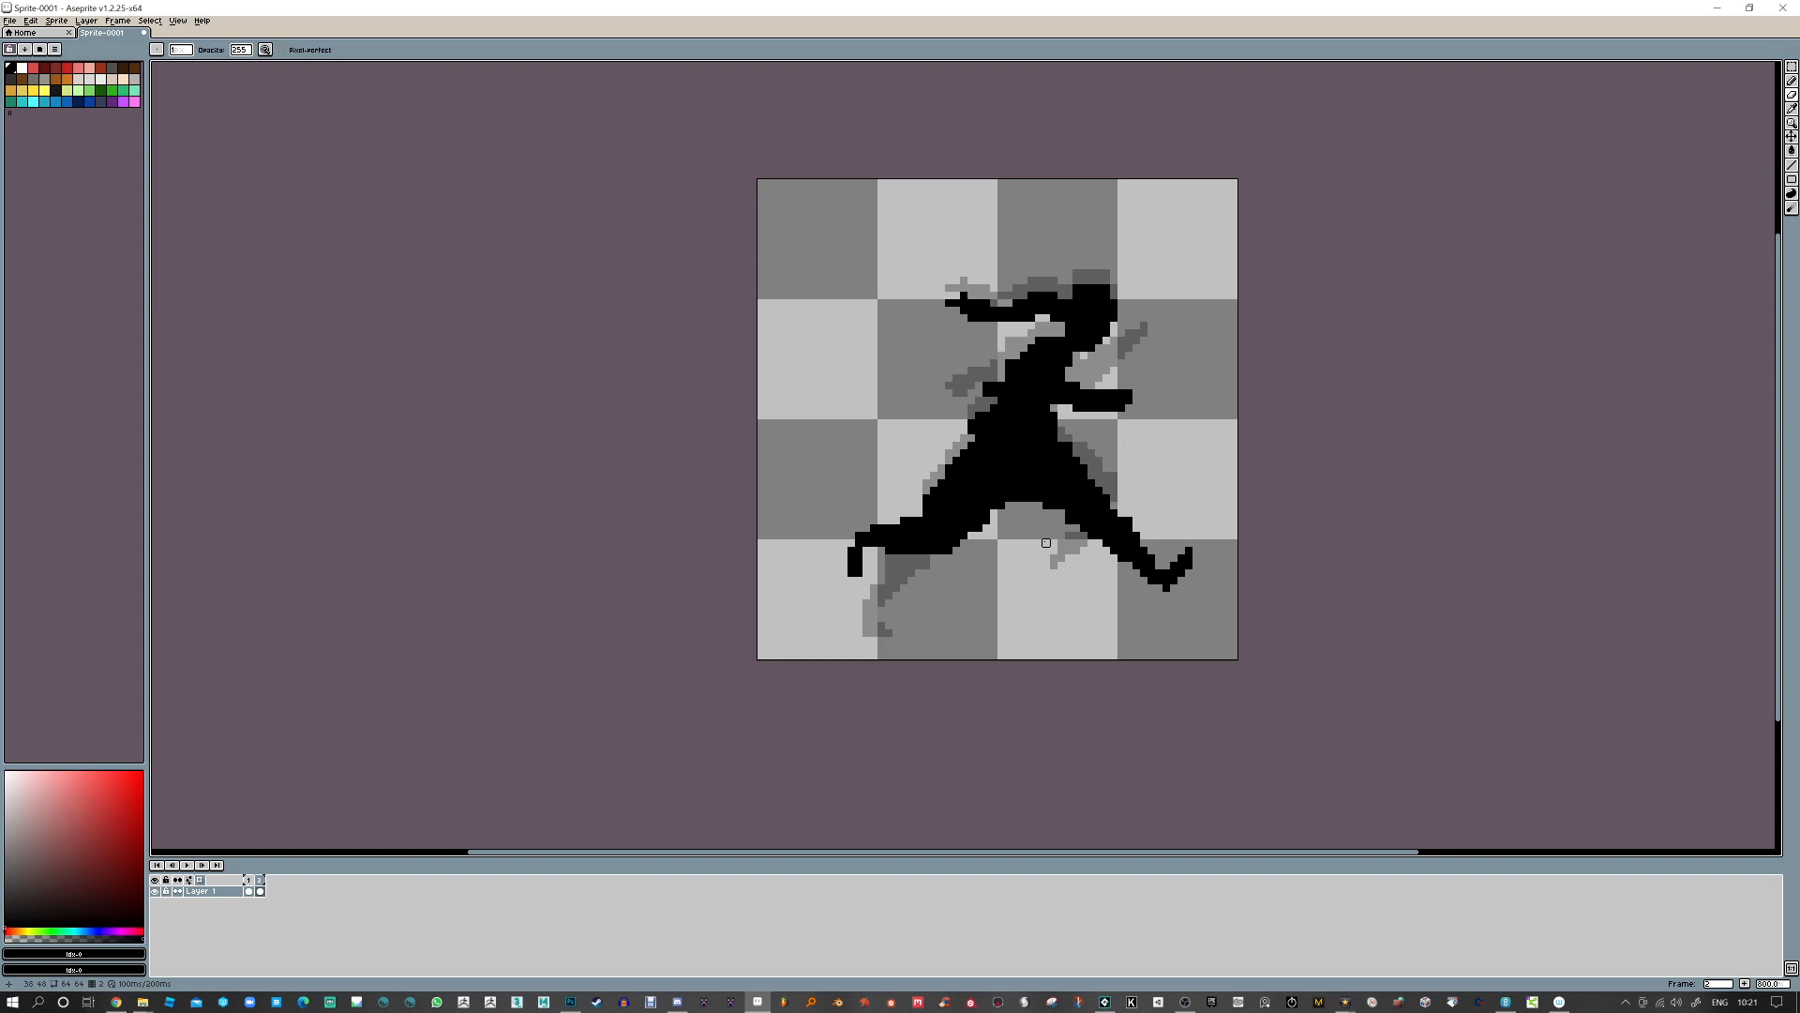
key("Left")
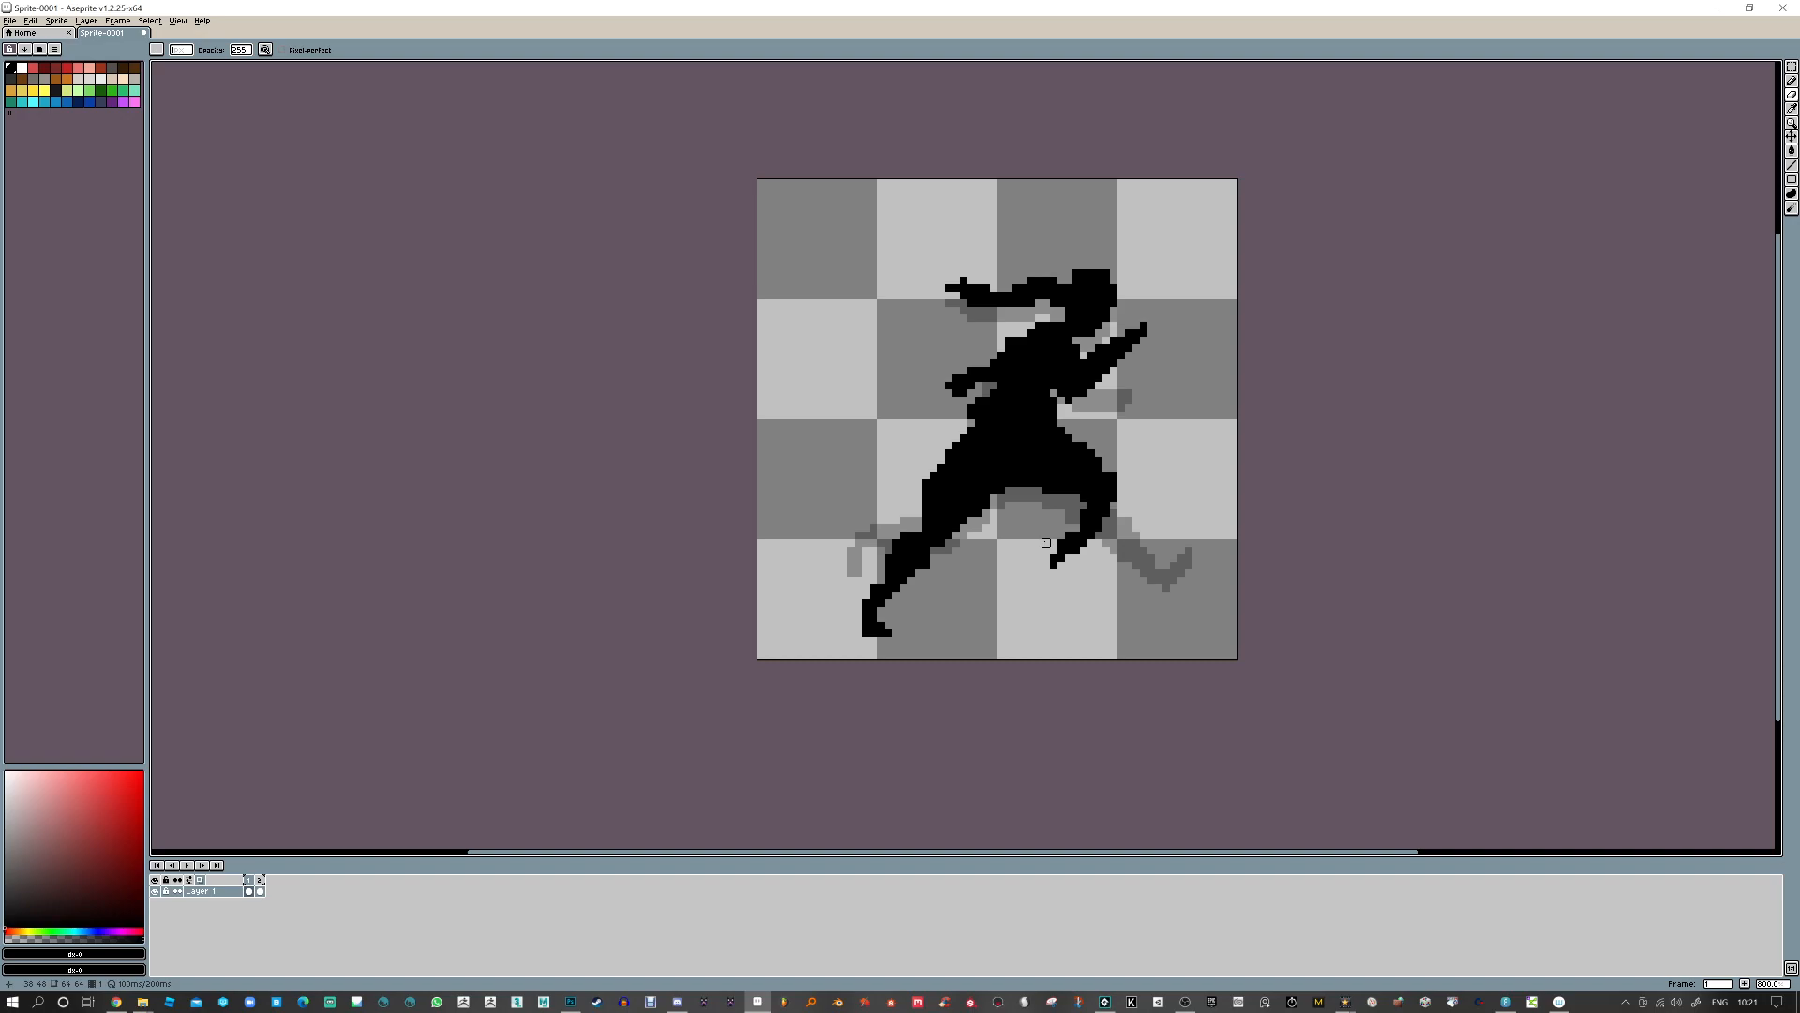
key("Right")
key("Left")
key("Right")
key("Left")
key("Right")
Duplicate the second frame's cel into a third frame and move the figure about one pixel up and forward
right_click(263, 896)
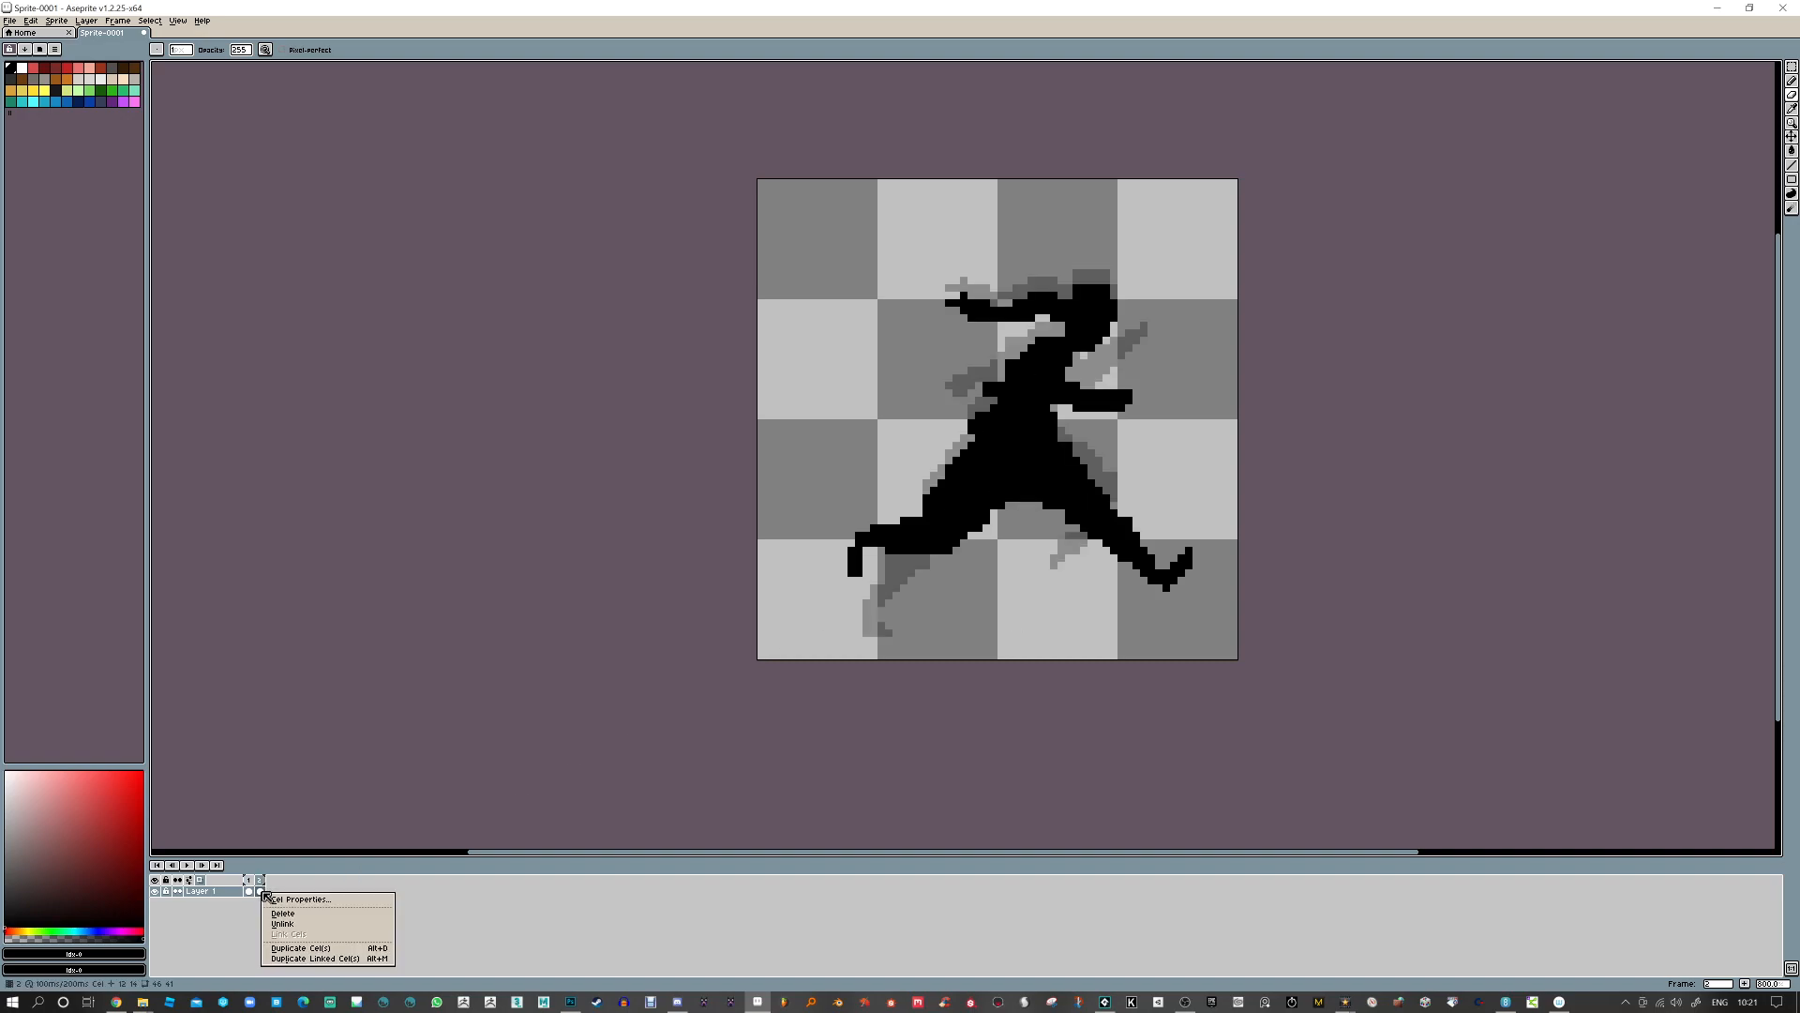
left_click(309, 954)
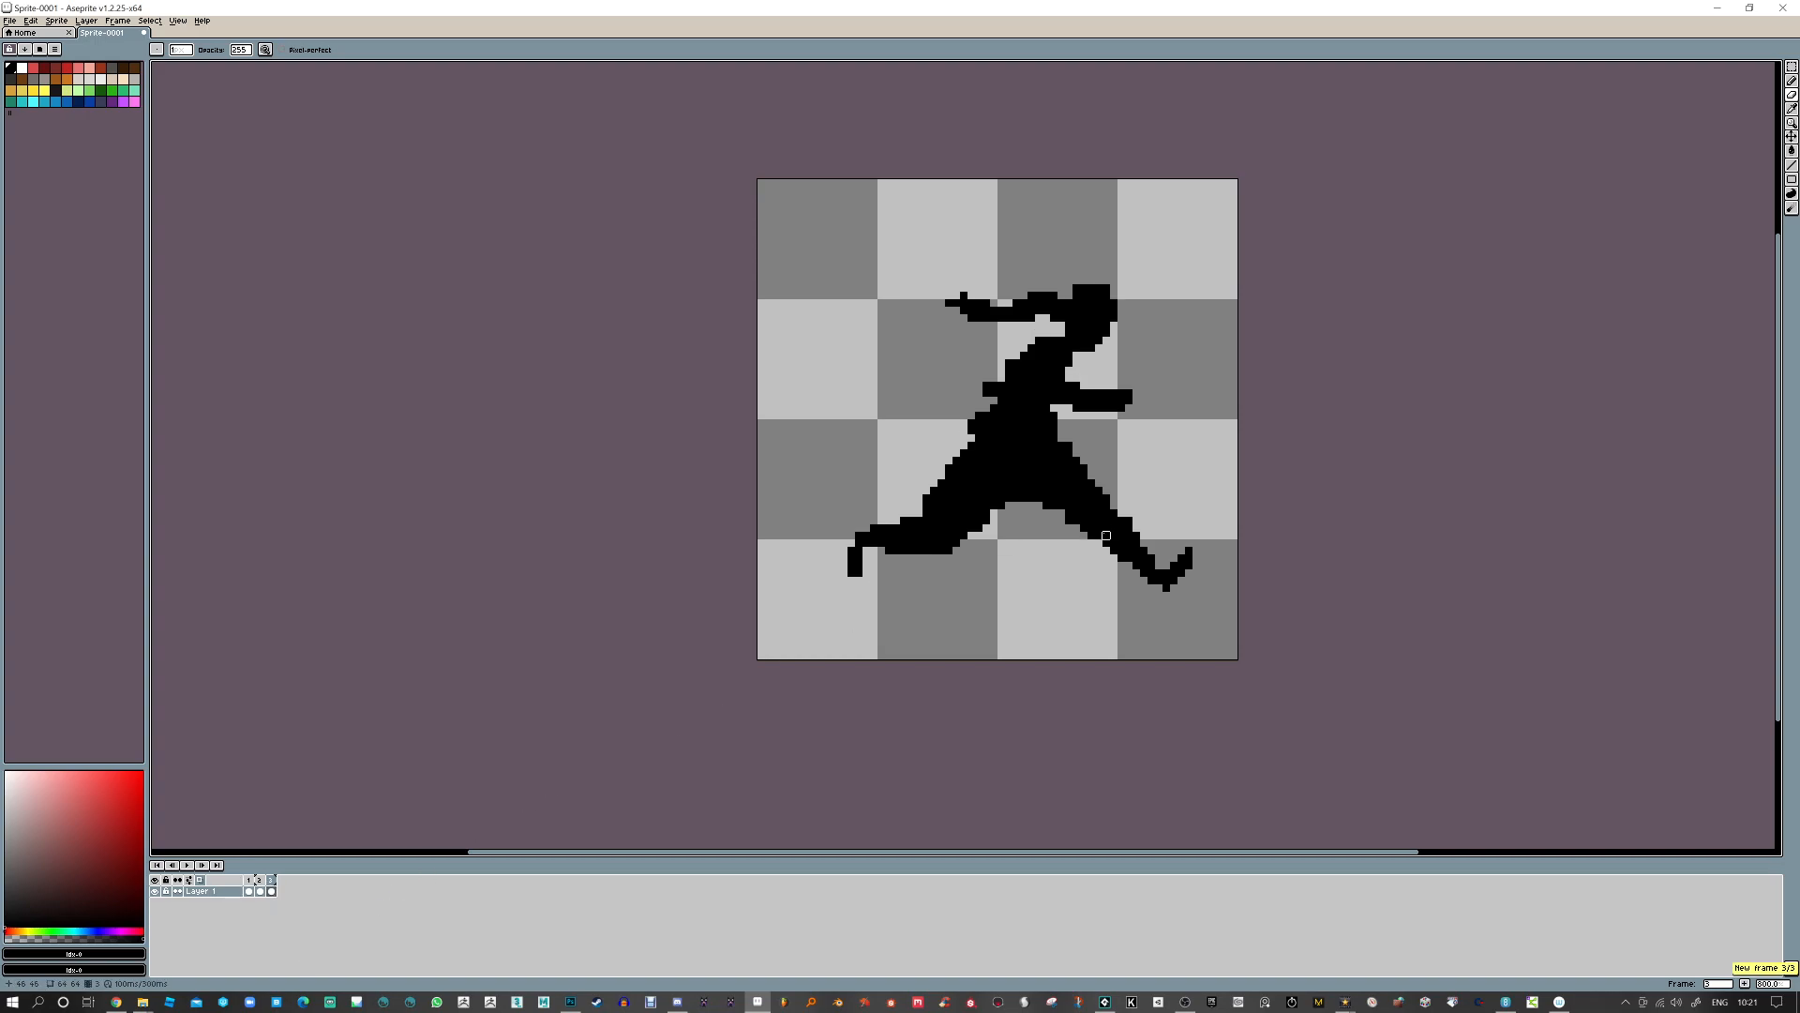
key("Left")
key("Right")
left_click(1791, 136)
left_click_drag(1084, 443, 1153, 449)
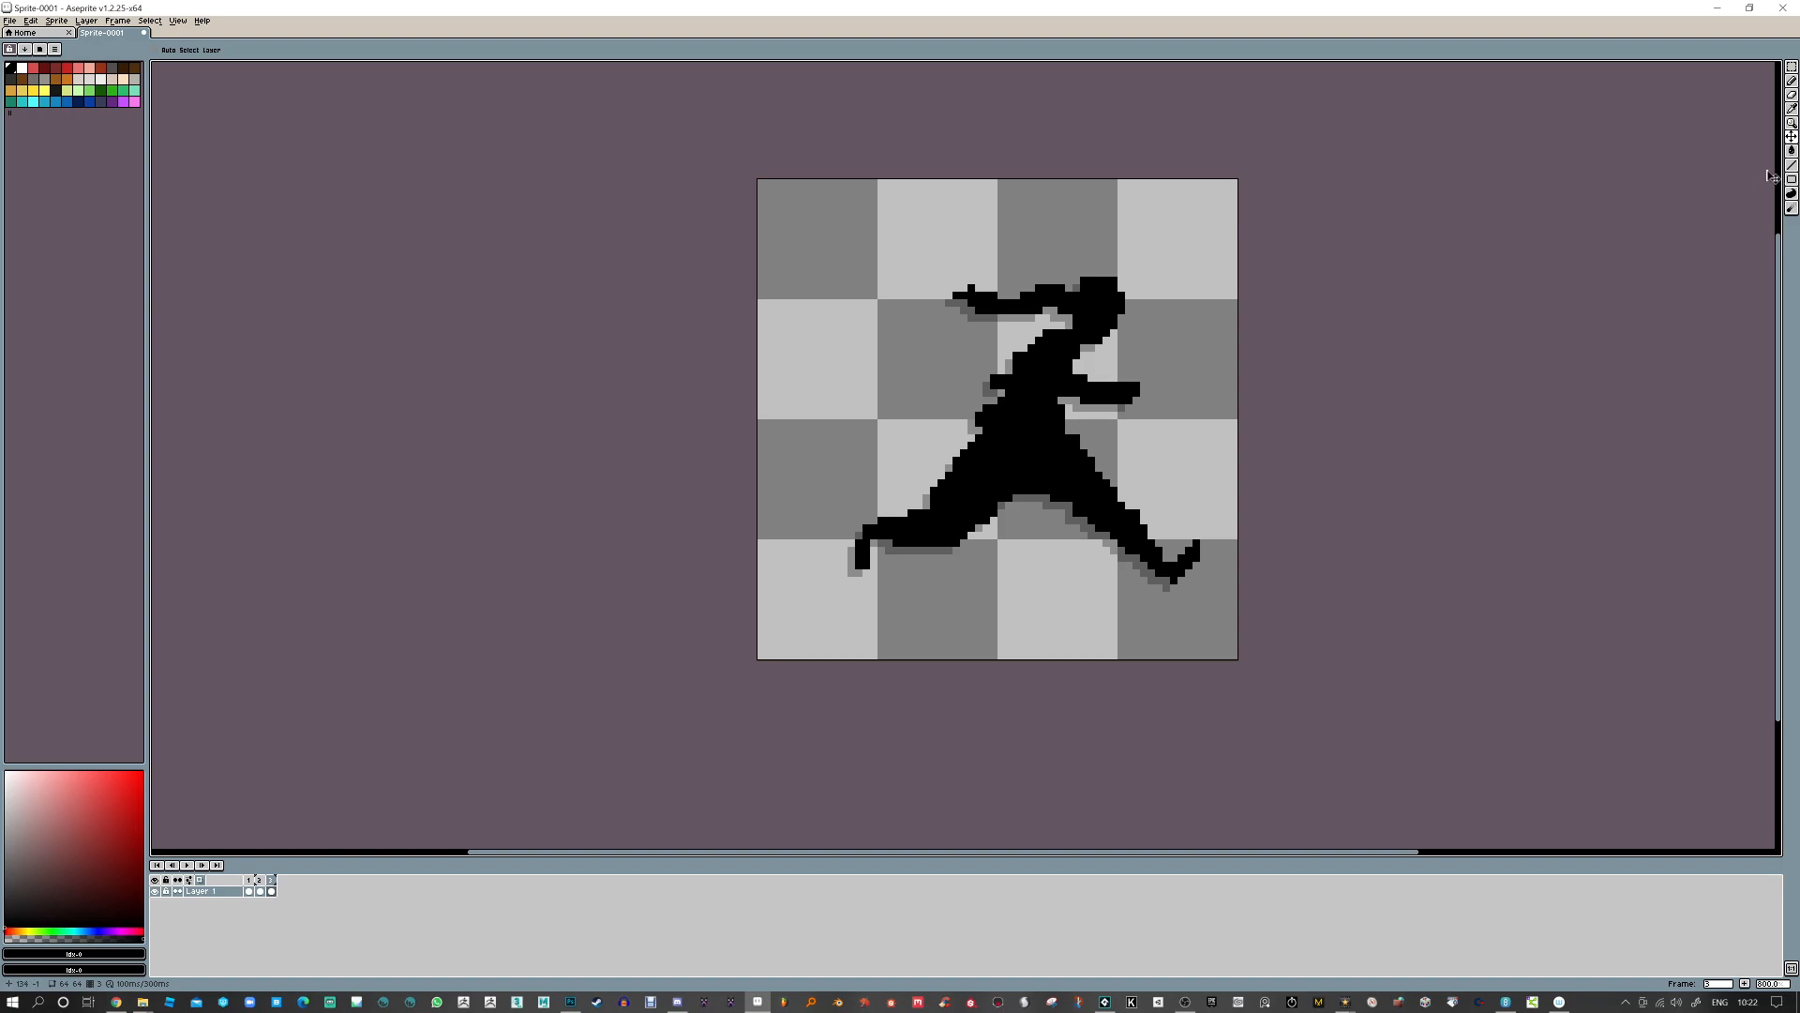
Redraw frame 3's front leg as a straight supporting leg with a foot under the body, erasing the old outstretched leg
left_click(1792, 81)
mouse_move(1031, 498)
left_mouse_down()
mouse_move(1038, 576)
mouse_move(1044, 495)
mouse_move(1060, 512)
mouse_move(1052, 600)
left_mouse_up()
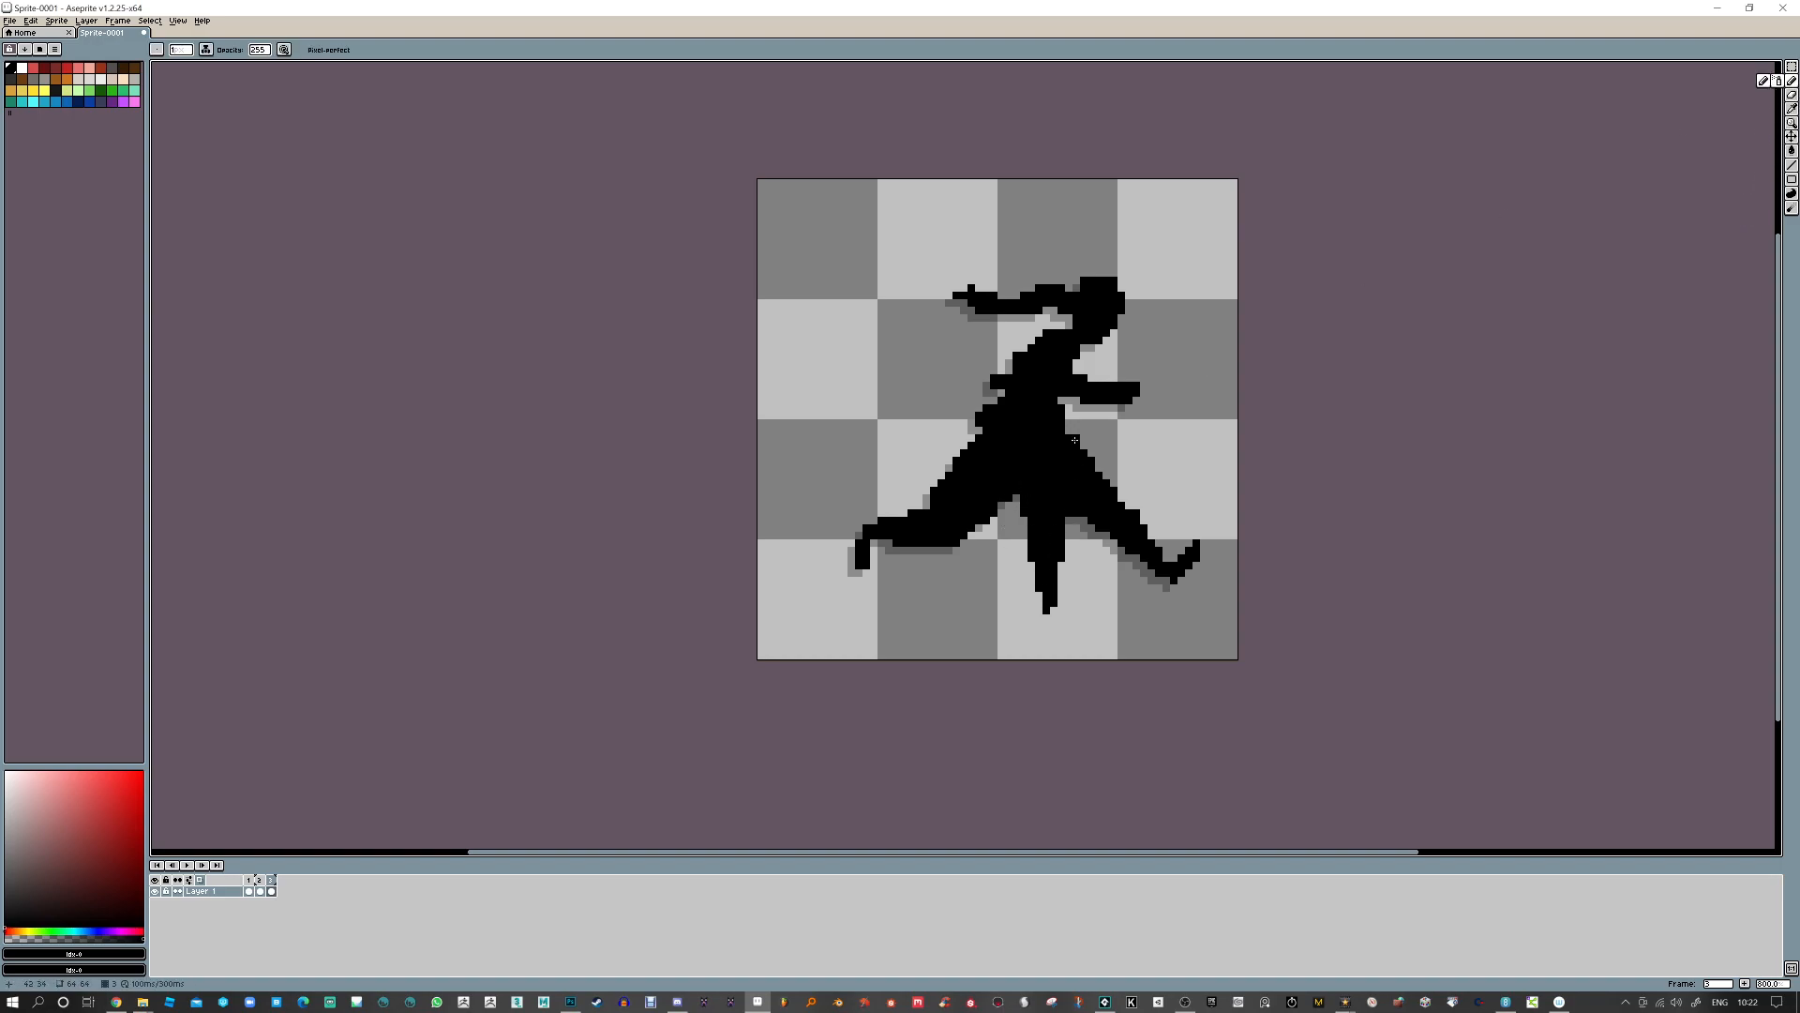
left_click(1077, 432)
key("e")
mouse_move(1077, 468)
left_mouse_down()
mouse_move(1068, 527)
mouse_move(1107, 468)
mouse_move(1098, 513)
mouse_move(1144, 513)
mouse_move(1174, 573)
mouse_move(1196, 543)
mouse_move(1189, 565)
mouse_move(1129, 498)
mouse_move(1174, 550)
mouse_move(1122, 521)
left_mouse_up()
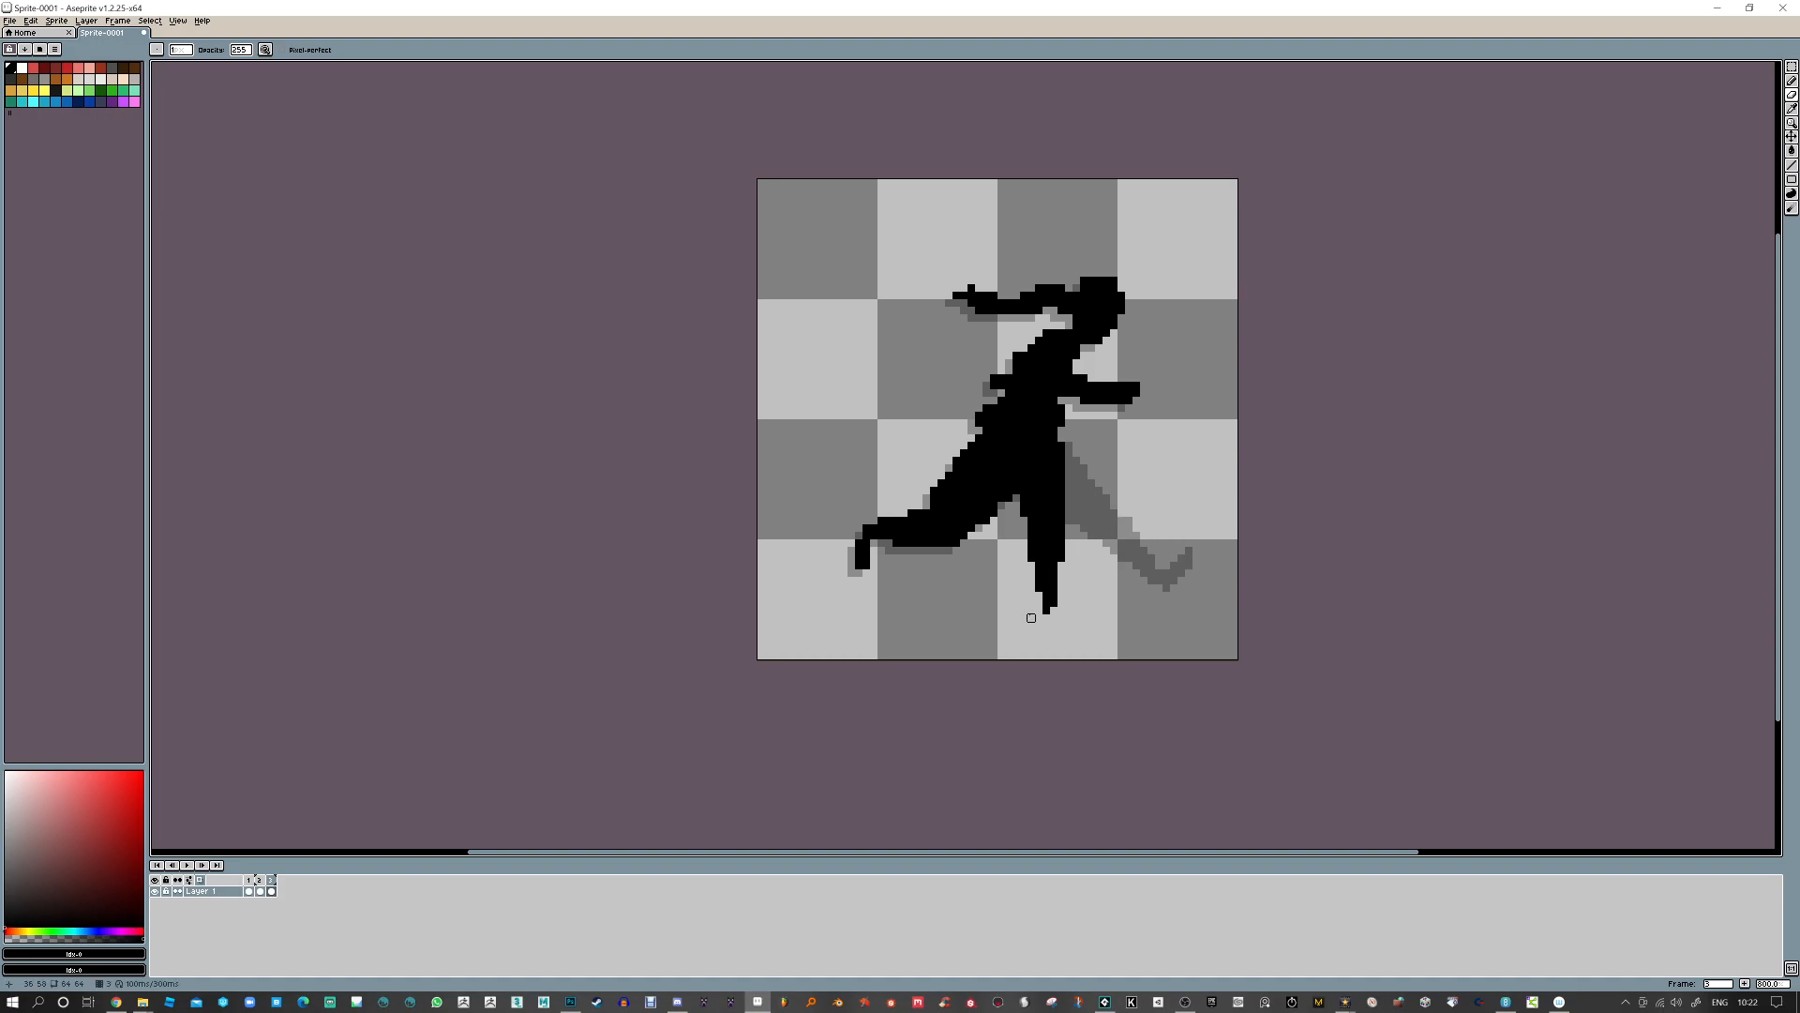
mouse_move(1068, 536)
left_mouse_down()
mouse_move(1054, 626)
mouse_move(1069, 528)
mouse_move(1046, 603)
mouse_move(1049, 516)
mouse_move(1023, 543)
mouse_move(1062, 614)
left_mouse_up()
key("b")
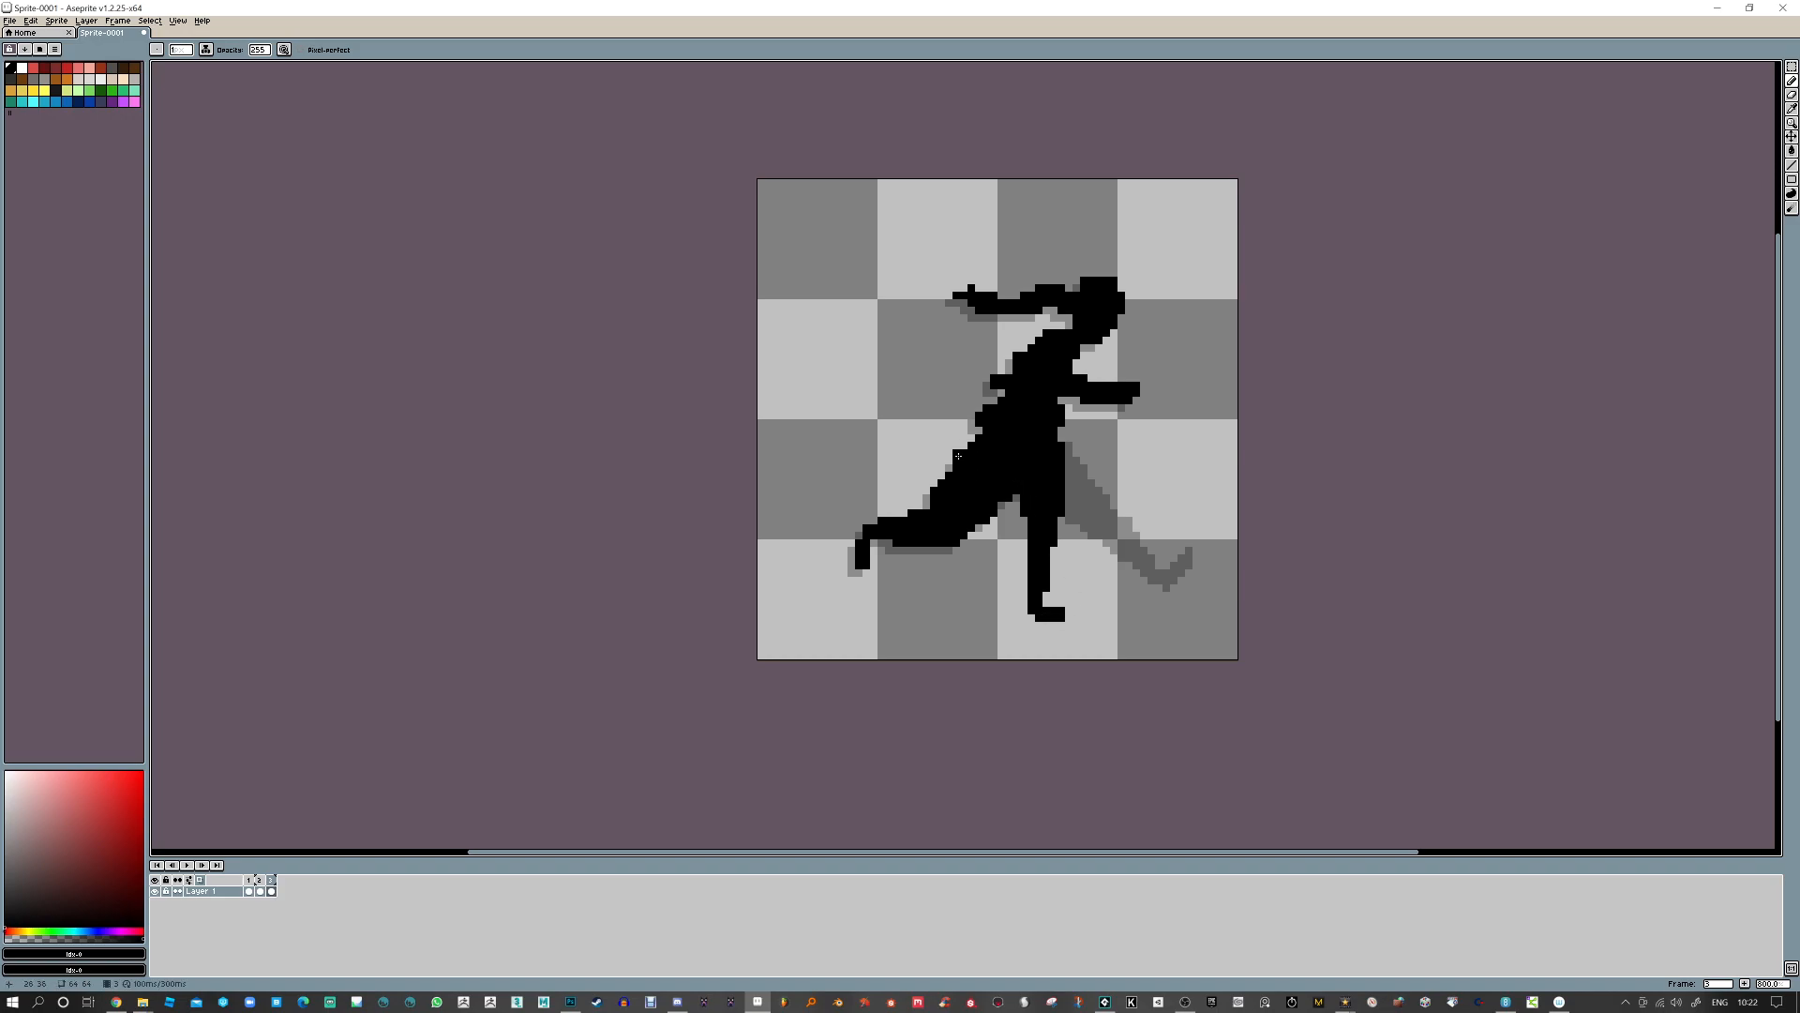
Erase the long trailing leg in frame 3 and draw a shorter, bent rear leg lifted behind the body
key("e")
left_click_drag(968, 450, 957, 551)
mouse_move(963, 452)
left_mouse_down()
mouse_move(942, 553)
mouse_move(914, 511)
mouse_move(867, 563)
mouse_move(886, 525)
mouse_move(949, 528)
mouse_move(872, 523)
mouse_move(881, 536)
left_mouse_up()
key("b")
mouse_move(986, 507)
left_mouse_down()
mouse_move(952, 527)
mouse_move(1032, 498)
mouse_move(998, 530)
mouse_move(941, 536)
left_mouse_up()
key("e")
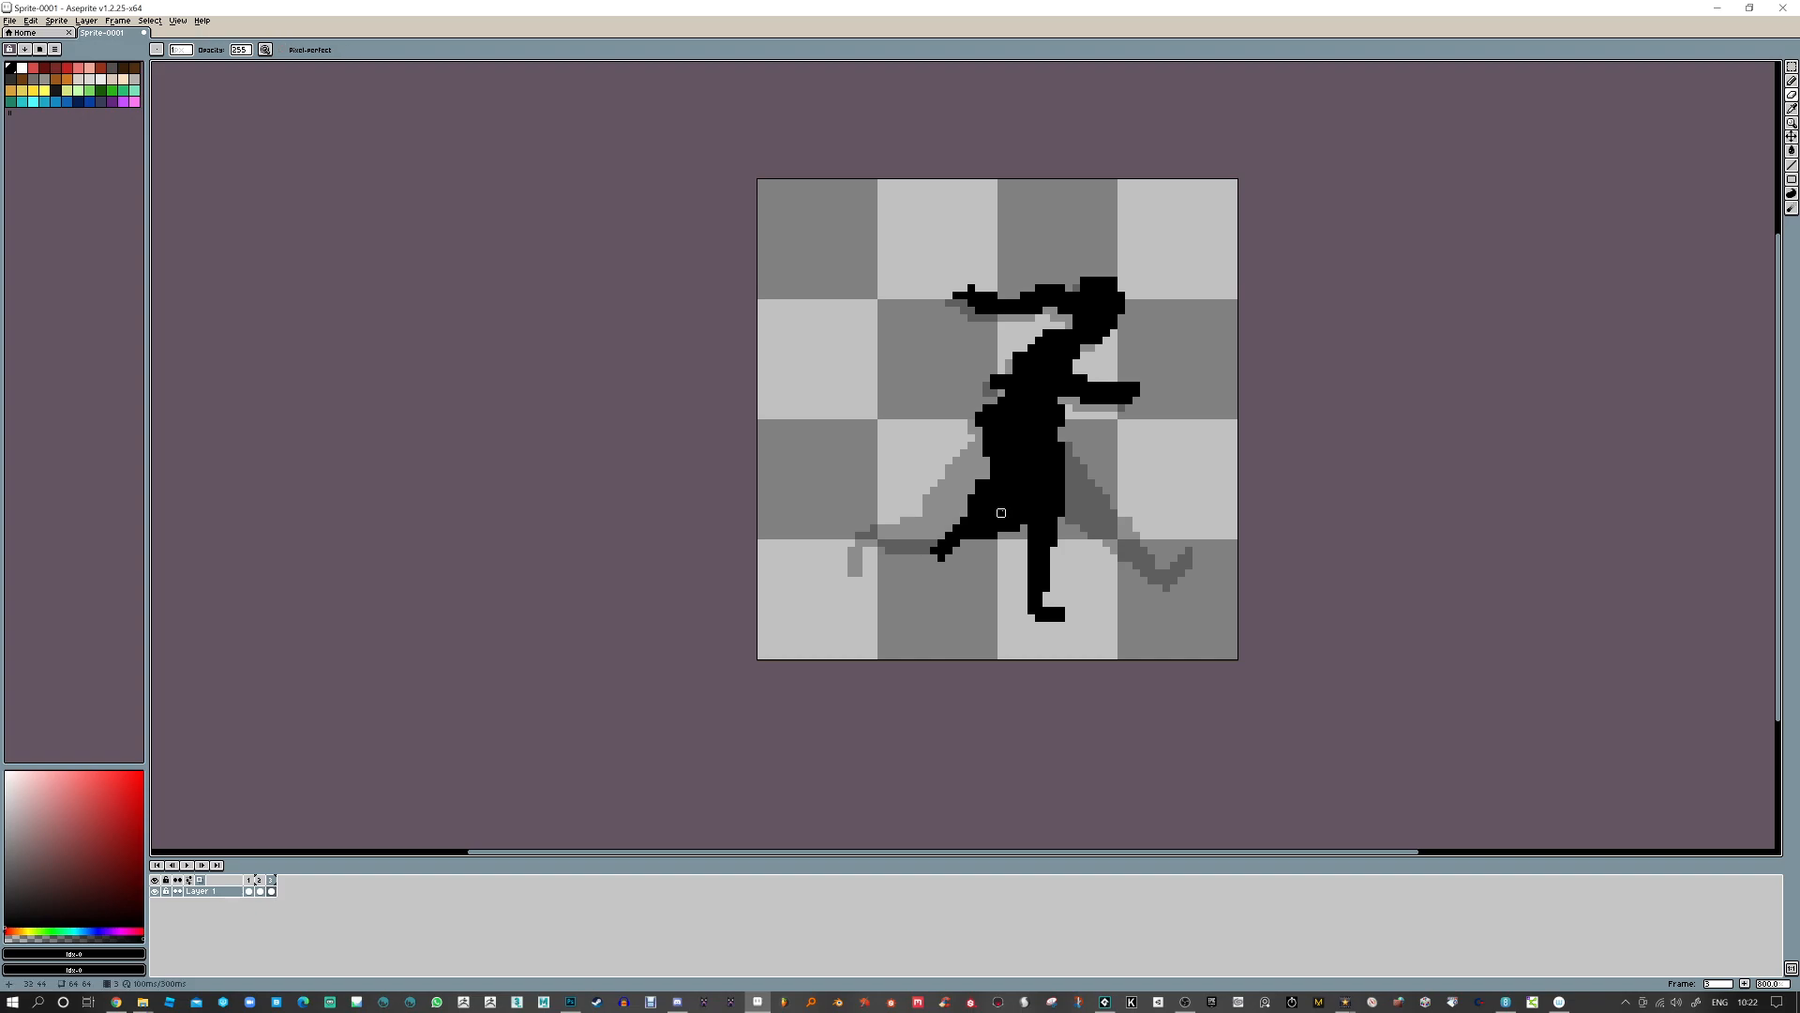
Erase the rear elbow and front forearm in frame 3, leaving a small hand at the waist, checking against the earlier frames
left_click_drag(979, 423, 994, 385)
key("Left")
key("Left")
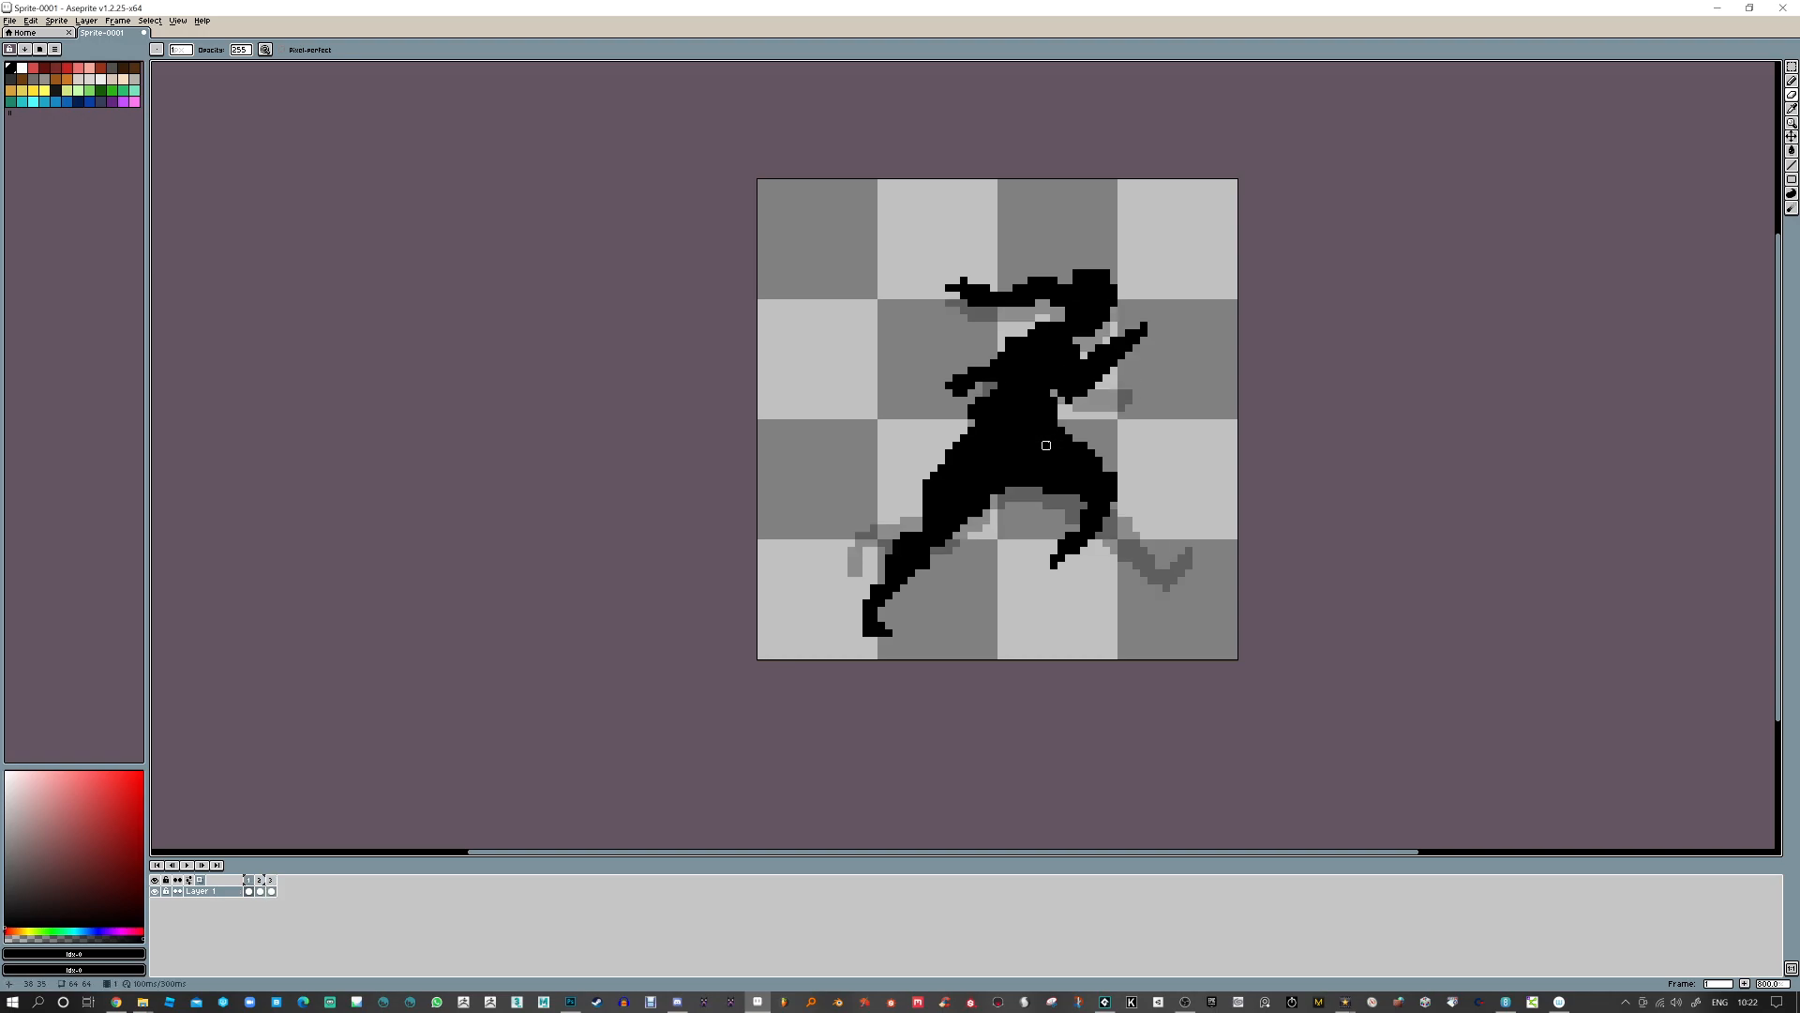
key("Right")
key("Right")
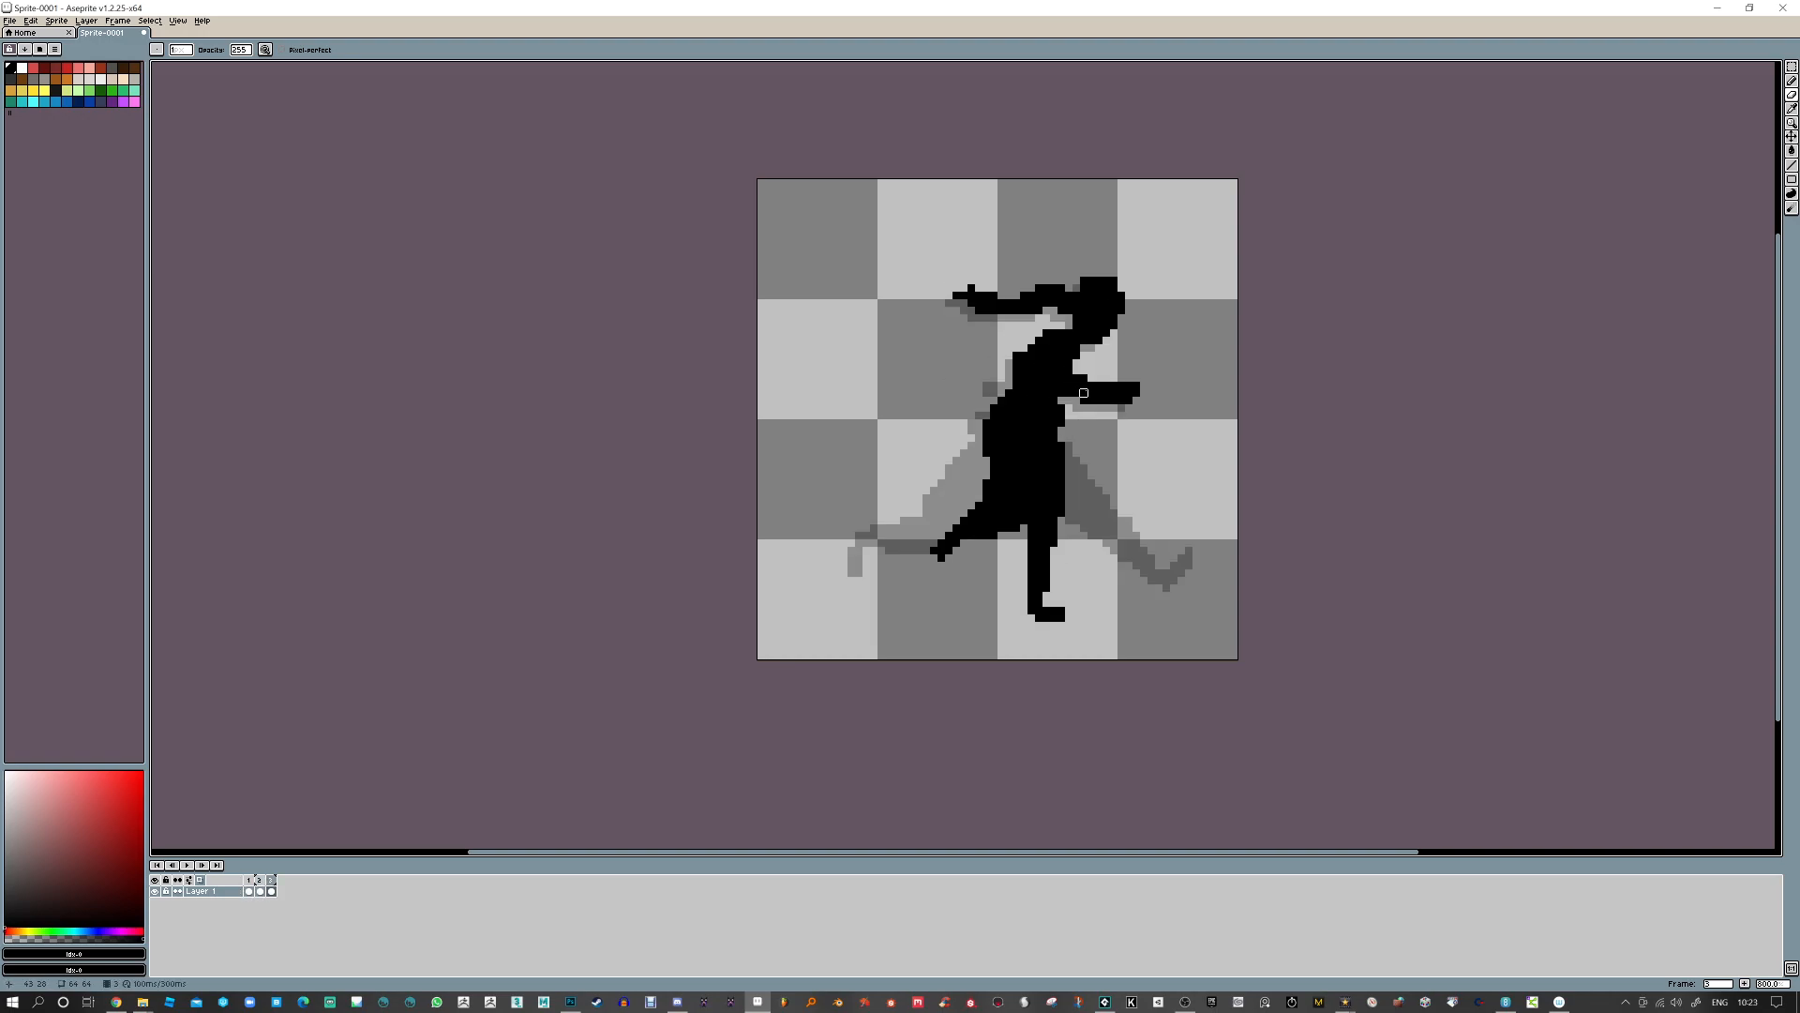
key("Left")
key("Left")
key("Right")
key("Right")
mouse_move(1076, 378)
left_mouse_down()
mouse_move(1144, 392)
mouse_move(1055, 370)
mouse_move(1078, 419)
mouse_move(1043, 398)
mouse_move(1084, 408)
left_mouse_up()
key("b")
key("e")
key("b")
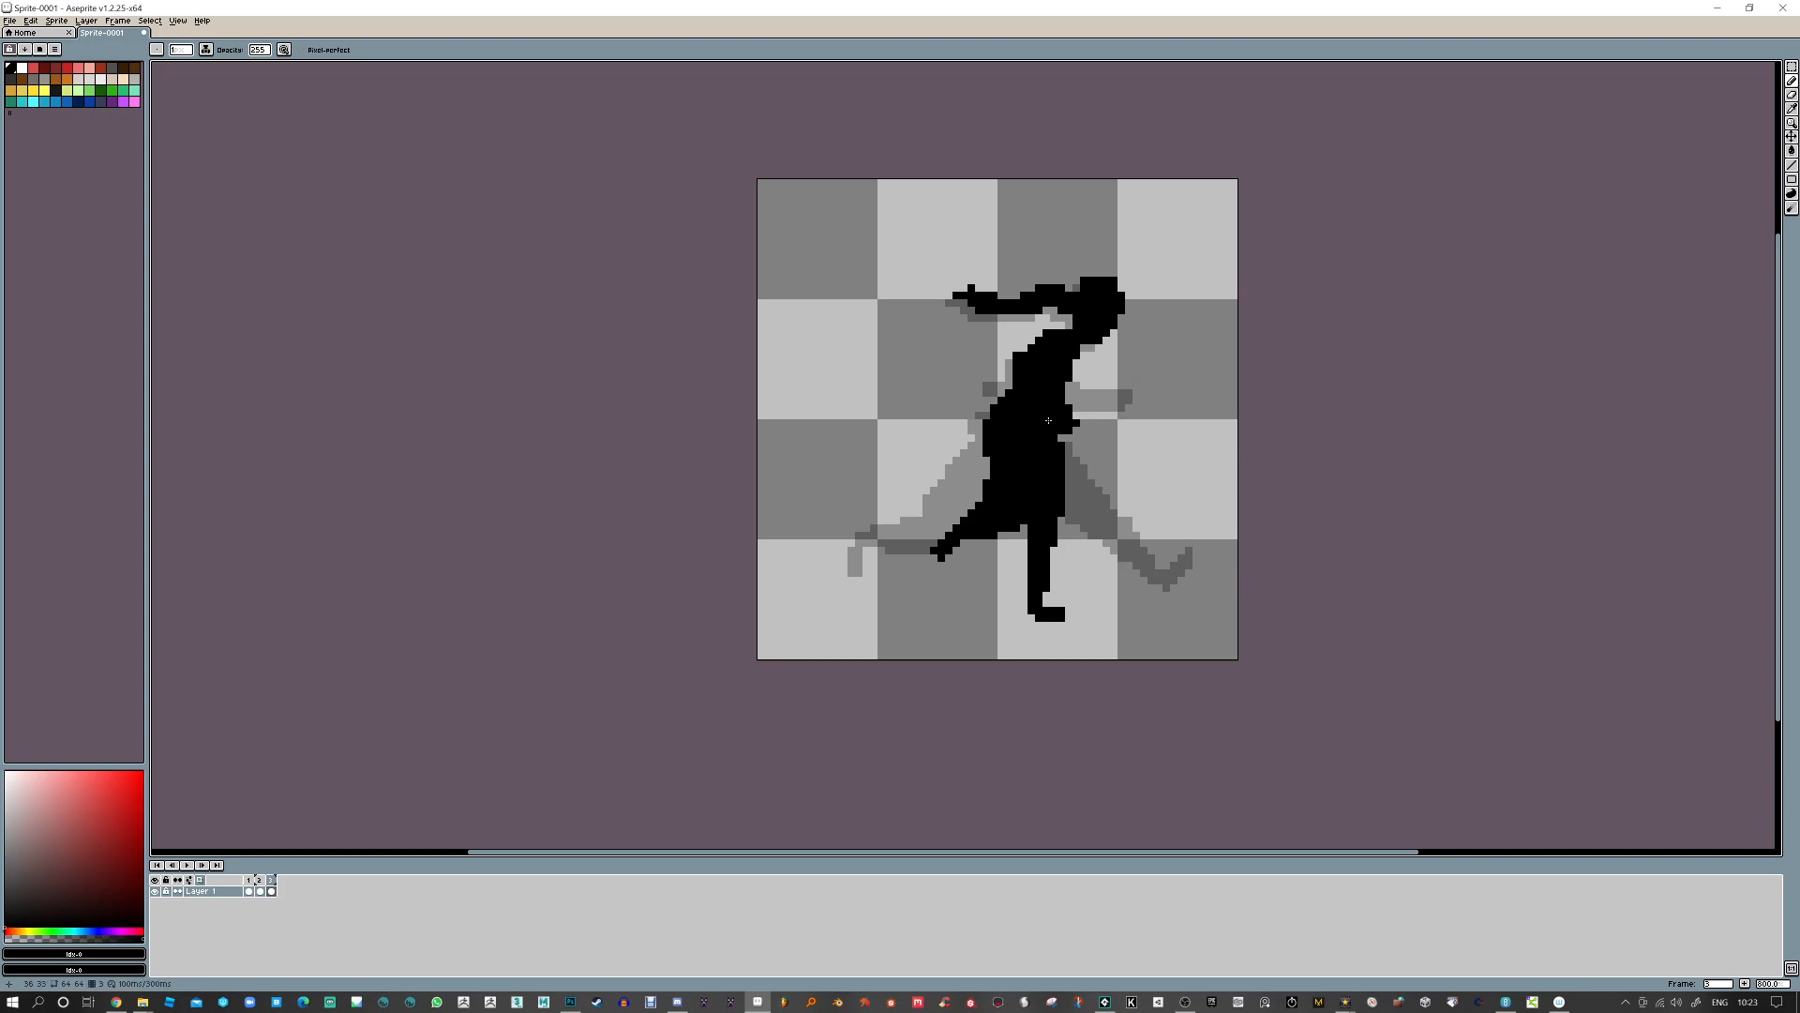
Flip through frames 1 to 3 to examine how the legs and arms move between poses
key("Left")
key("Left")
key("Right")
key("Right")
key("Left")
key("Left")
key("Right")
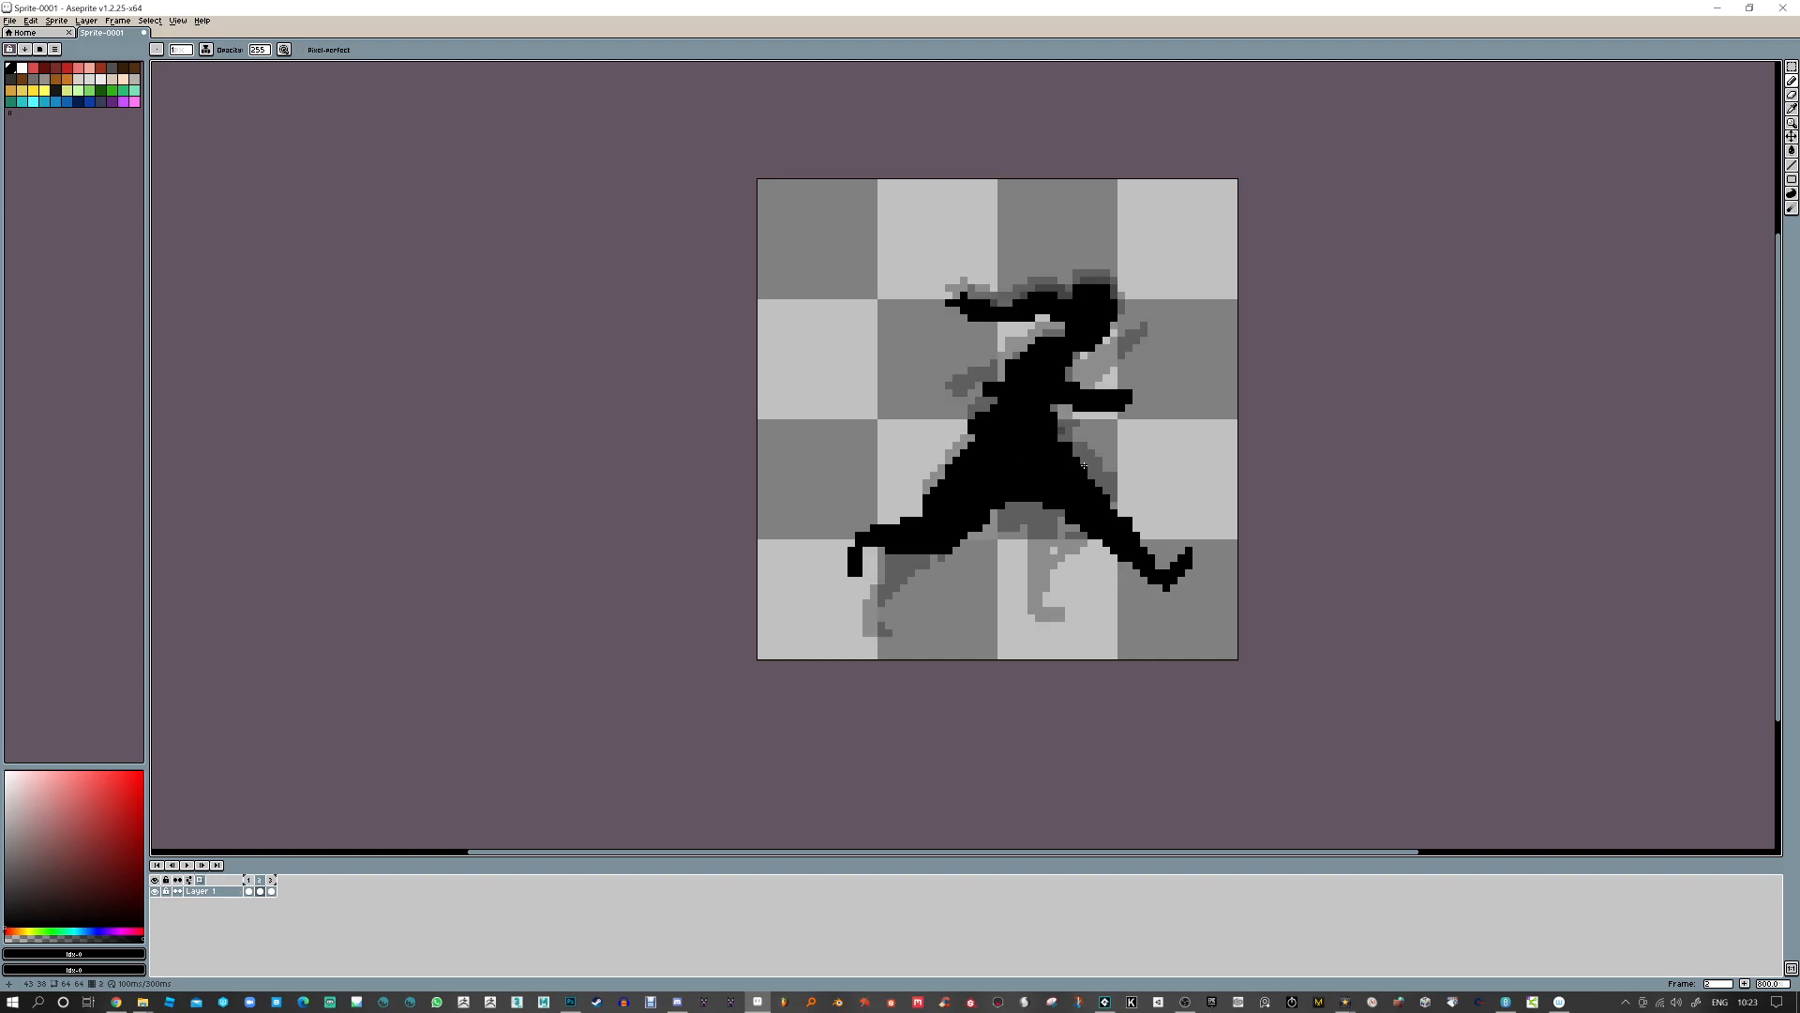
key("Right")
key("Left")
key("Left")
key("Right")
key("Right")
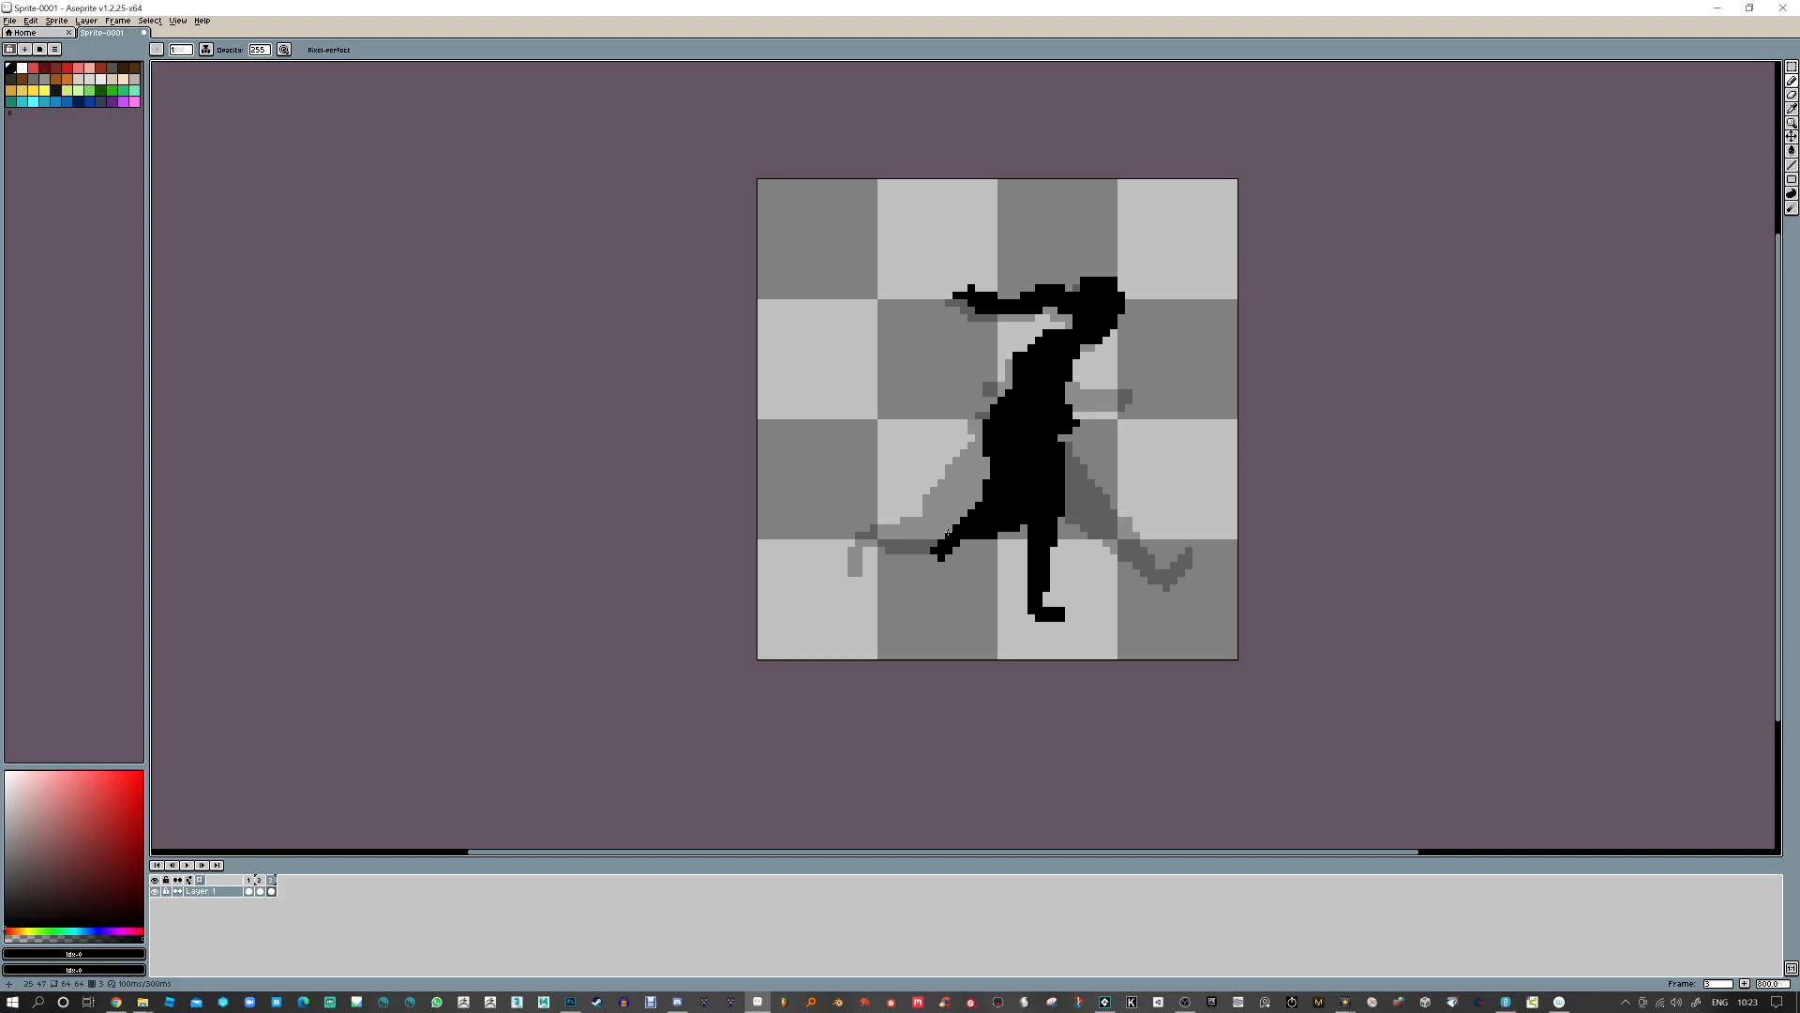
Reshape the lifted rear foot in frame 3 by thickening it and trimming its edges
mouse_move(943, 542)
left_mouse_down()
mouse_move(927, 543)
mouse_move(941, 556)
left_mouse_up()
key("e")
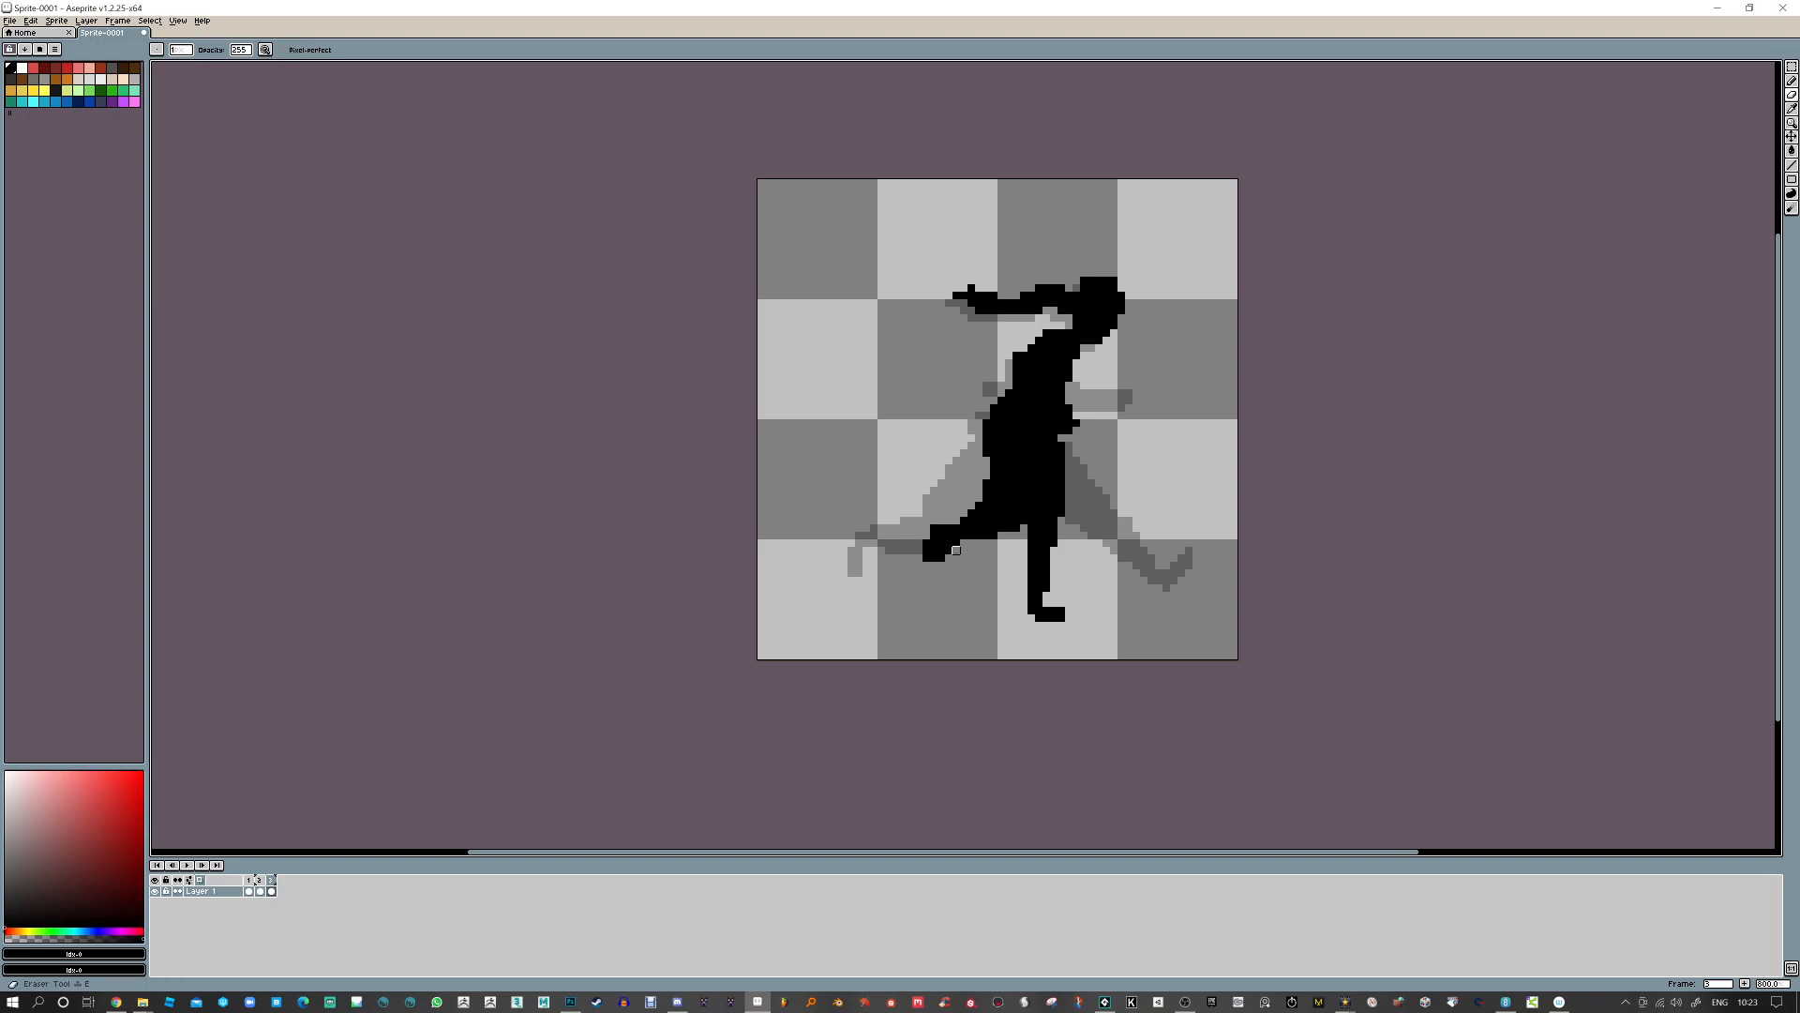
key("b")
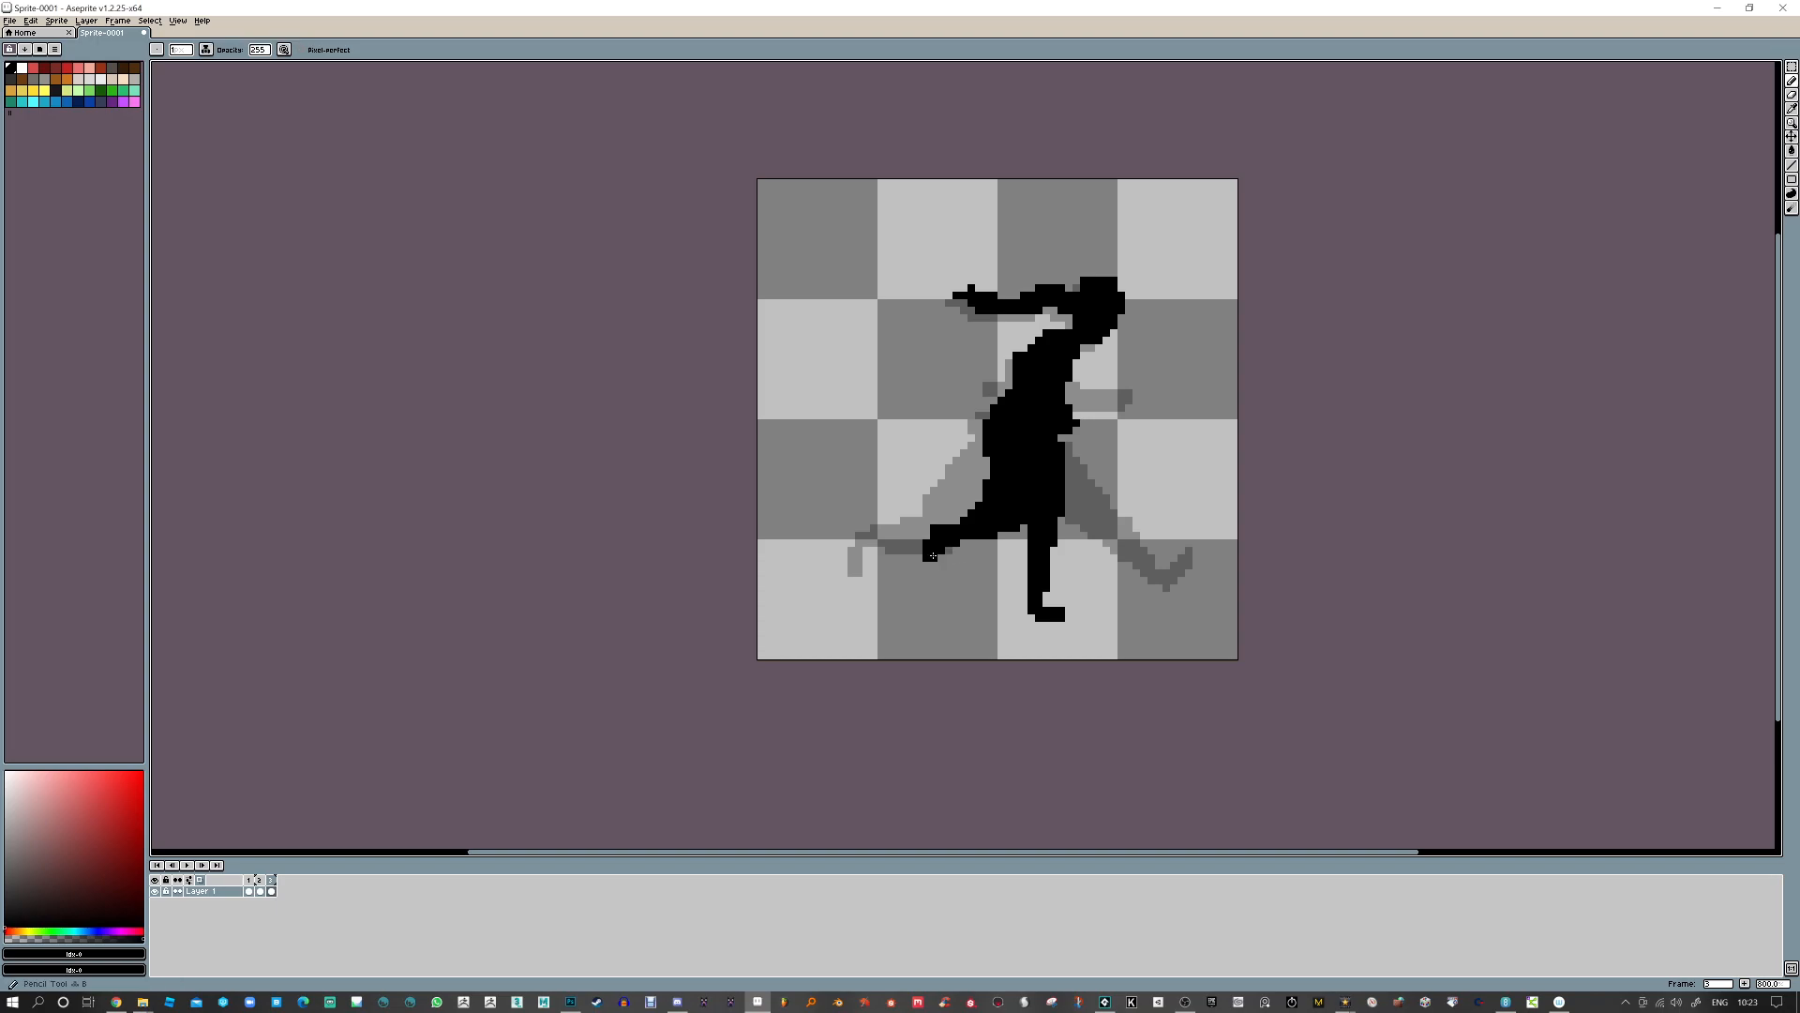
key("e")
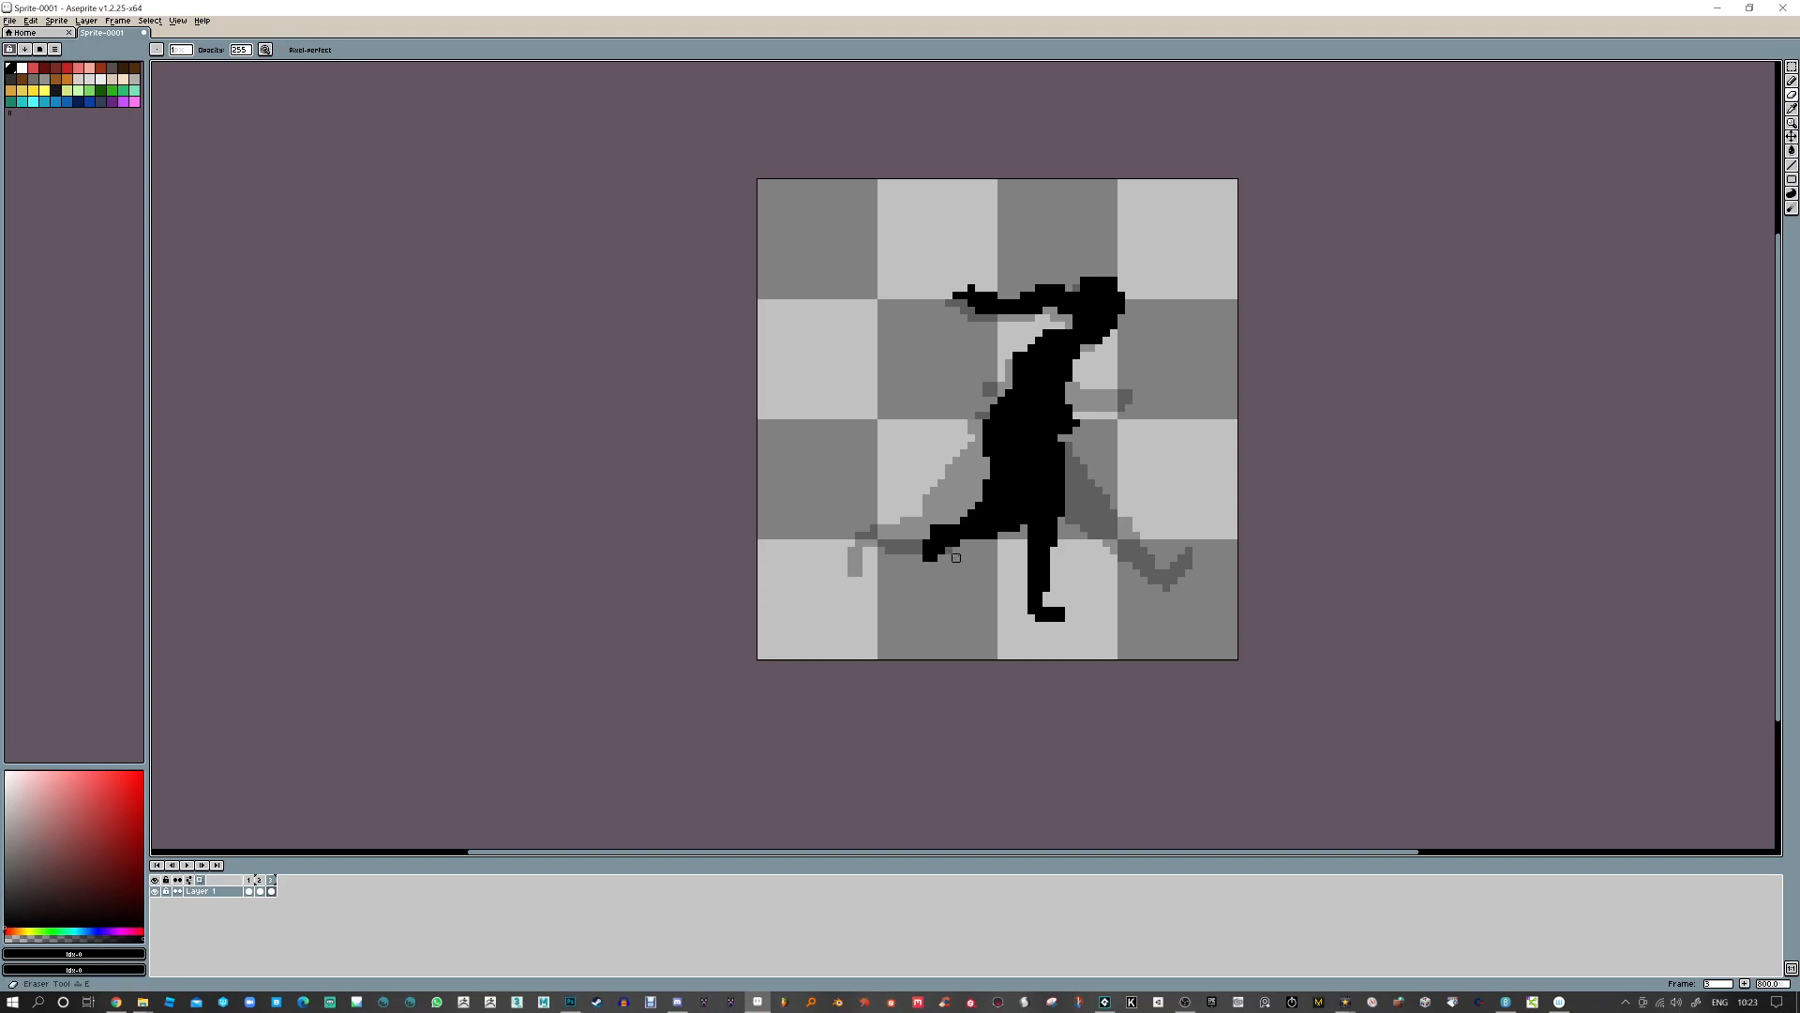
left_click(934, 528)
Cycle repeatedly through the three frames to review the run motion with the reshaped rear foot
key("Left")
key("Left")
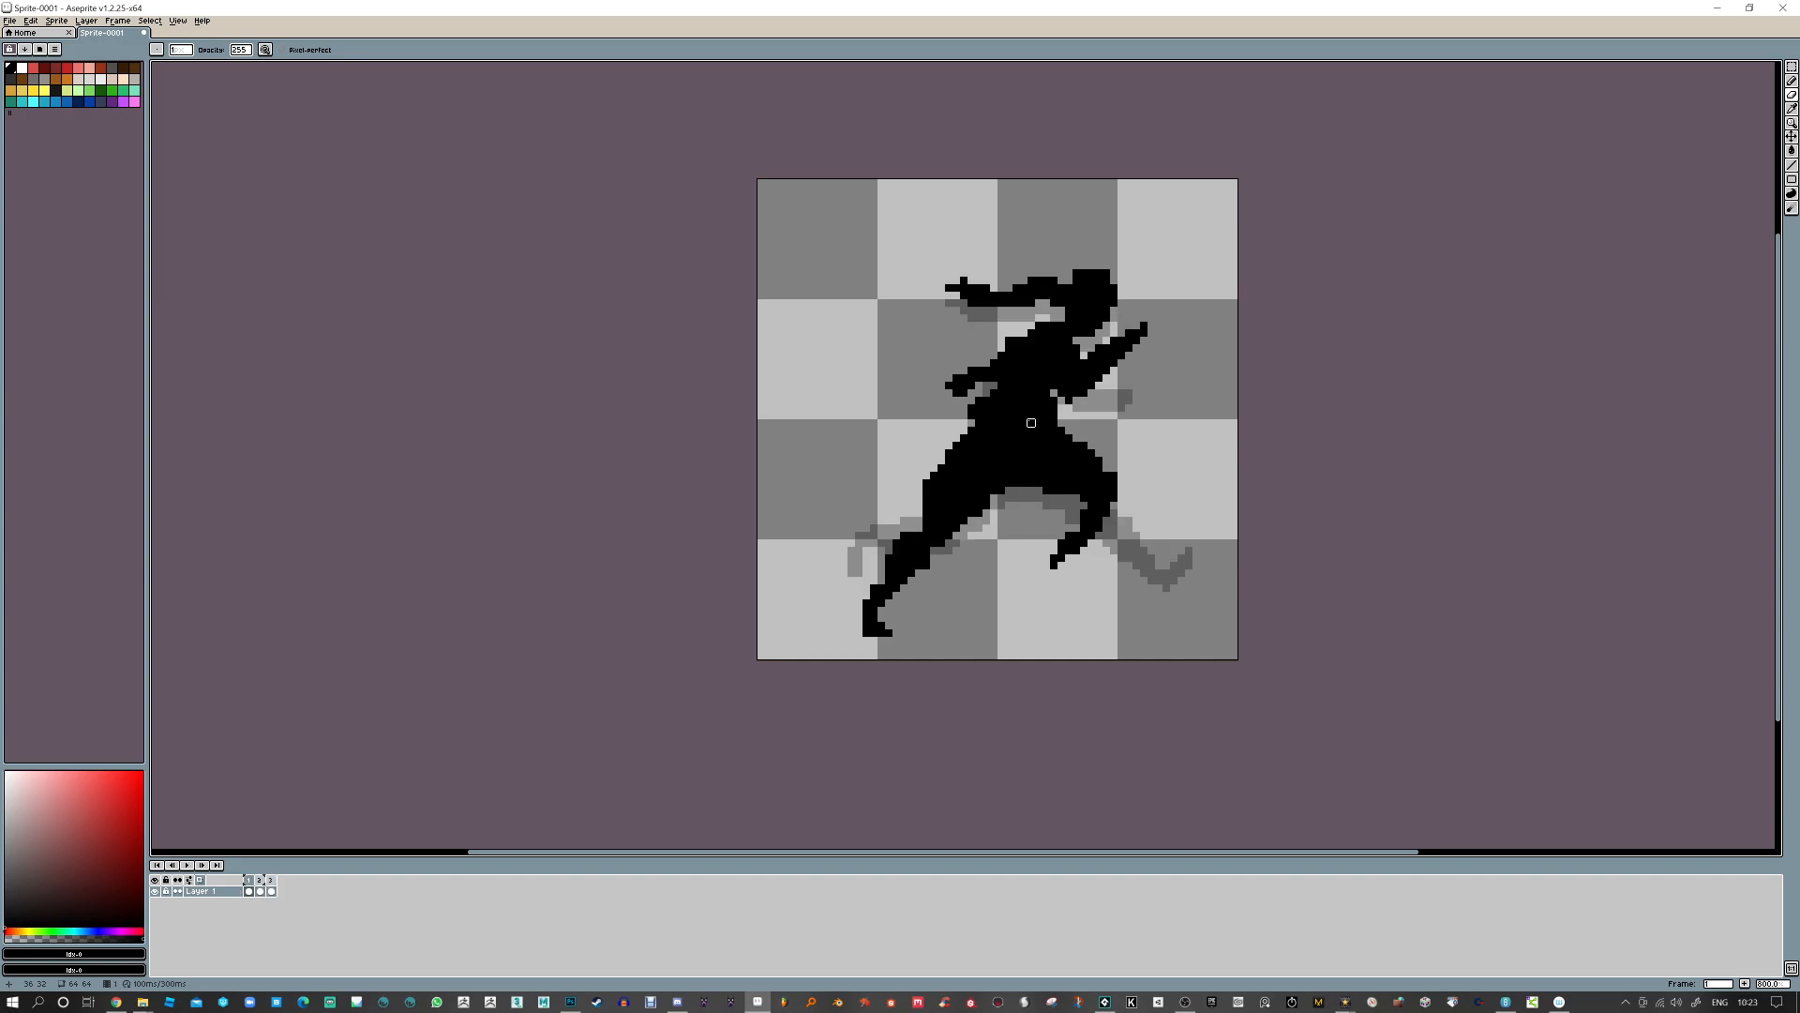
key("Right")
key("Left")
key("Left")
key("Right")
key("Right")
key("Right")
key("Right")
key("Left")
key("Left")
key("Right")
key("Right")
key("Right")
key("Right")
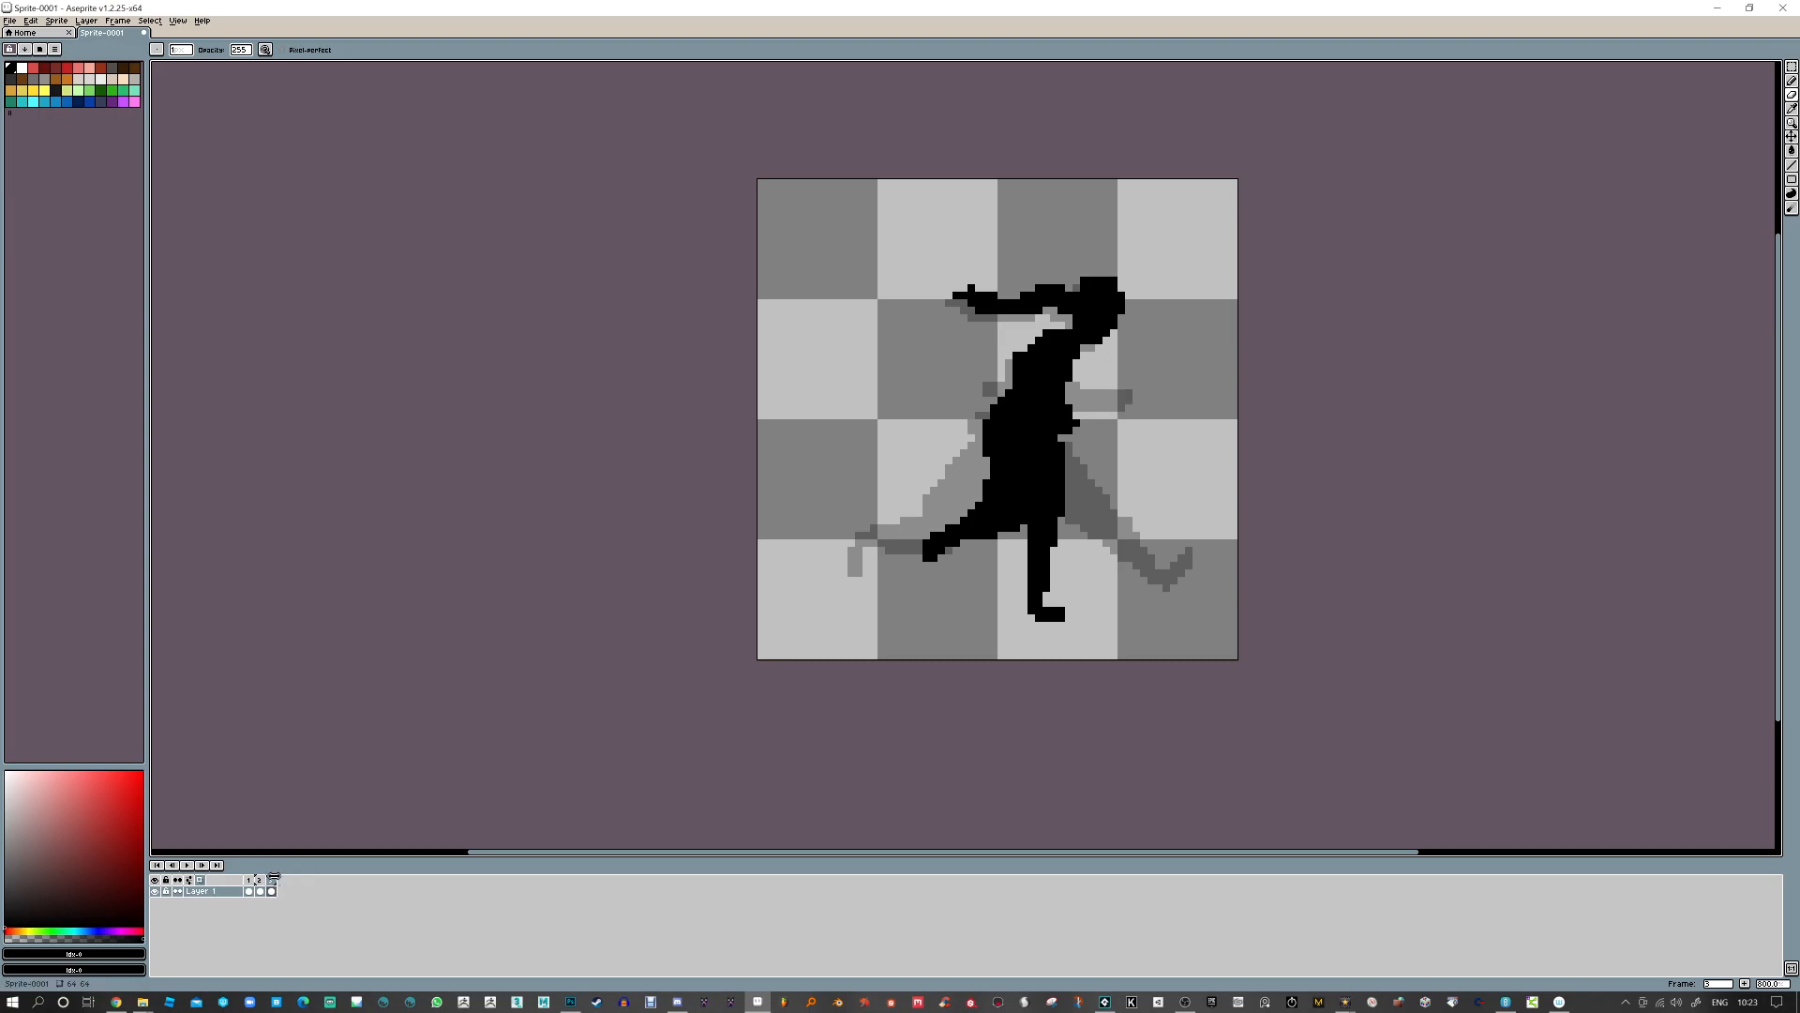
right_click(272, 878)
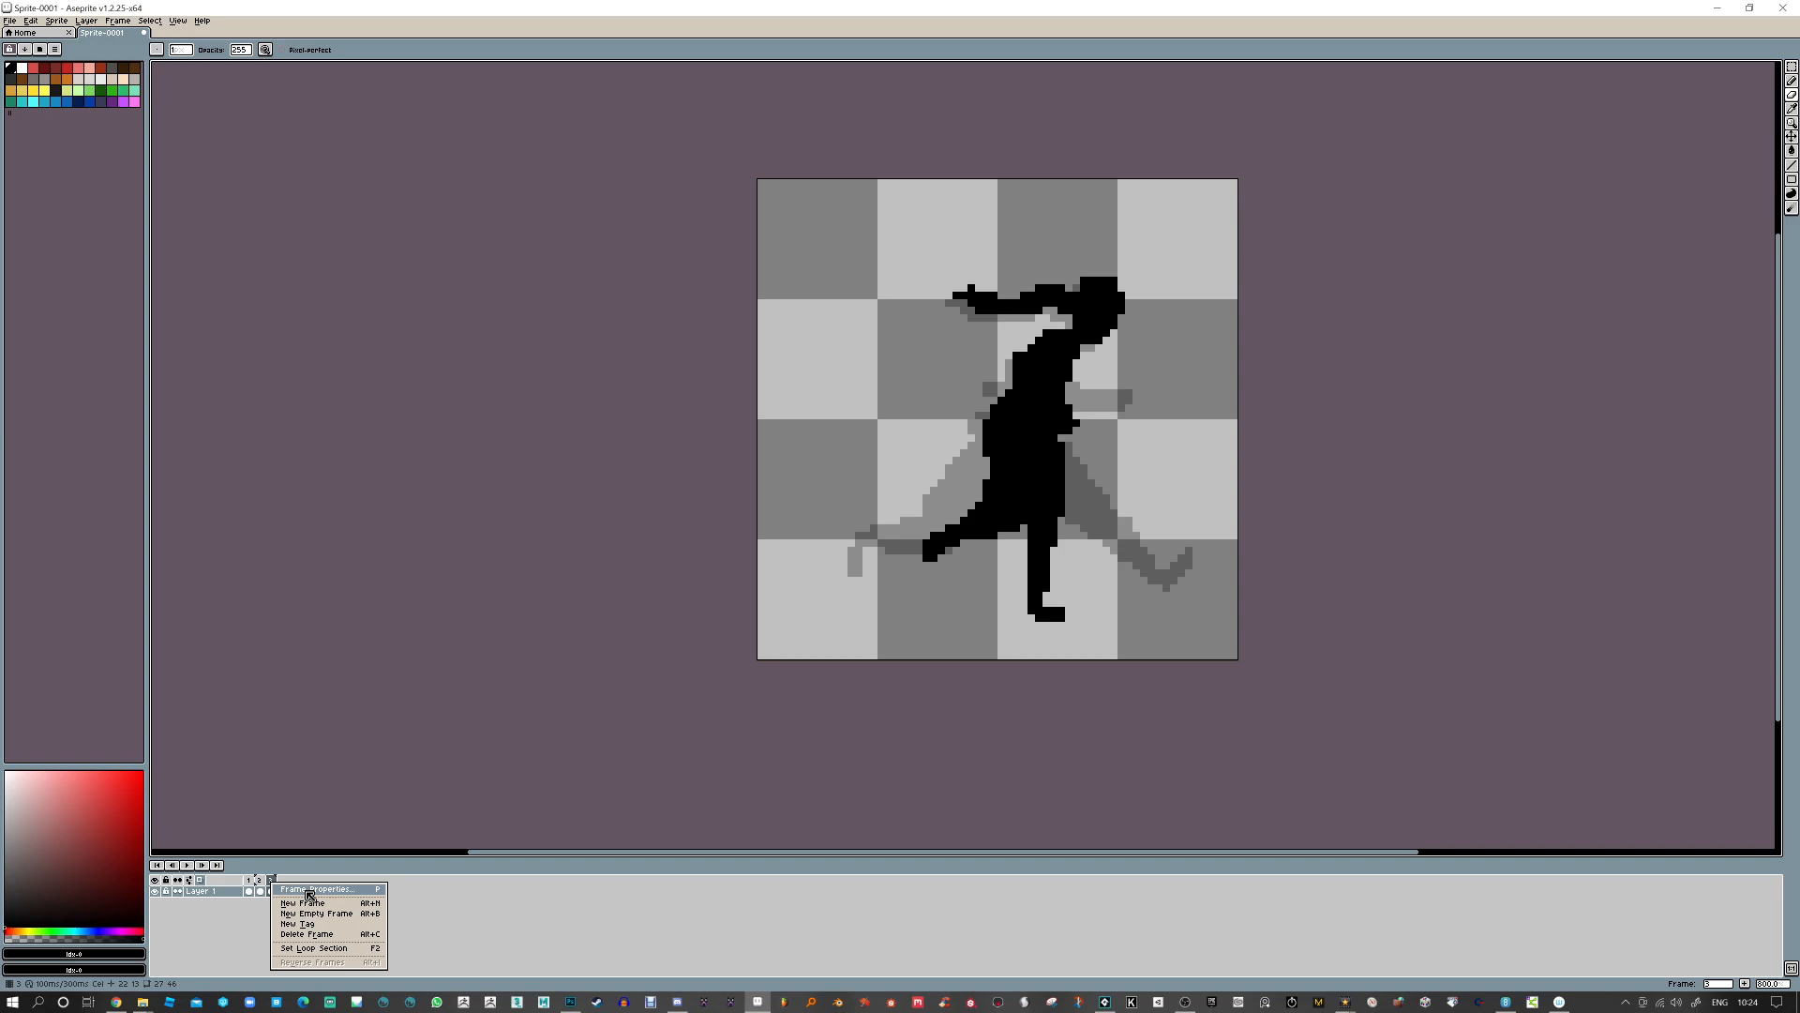
left_click(1288, 468)
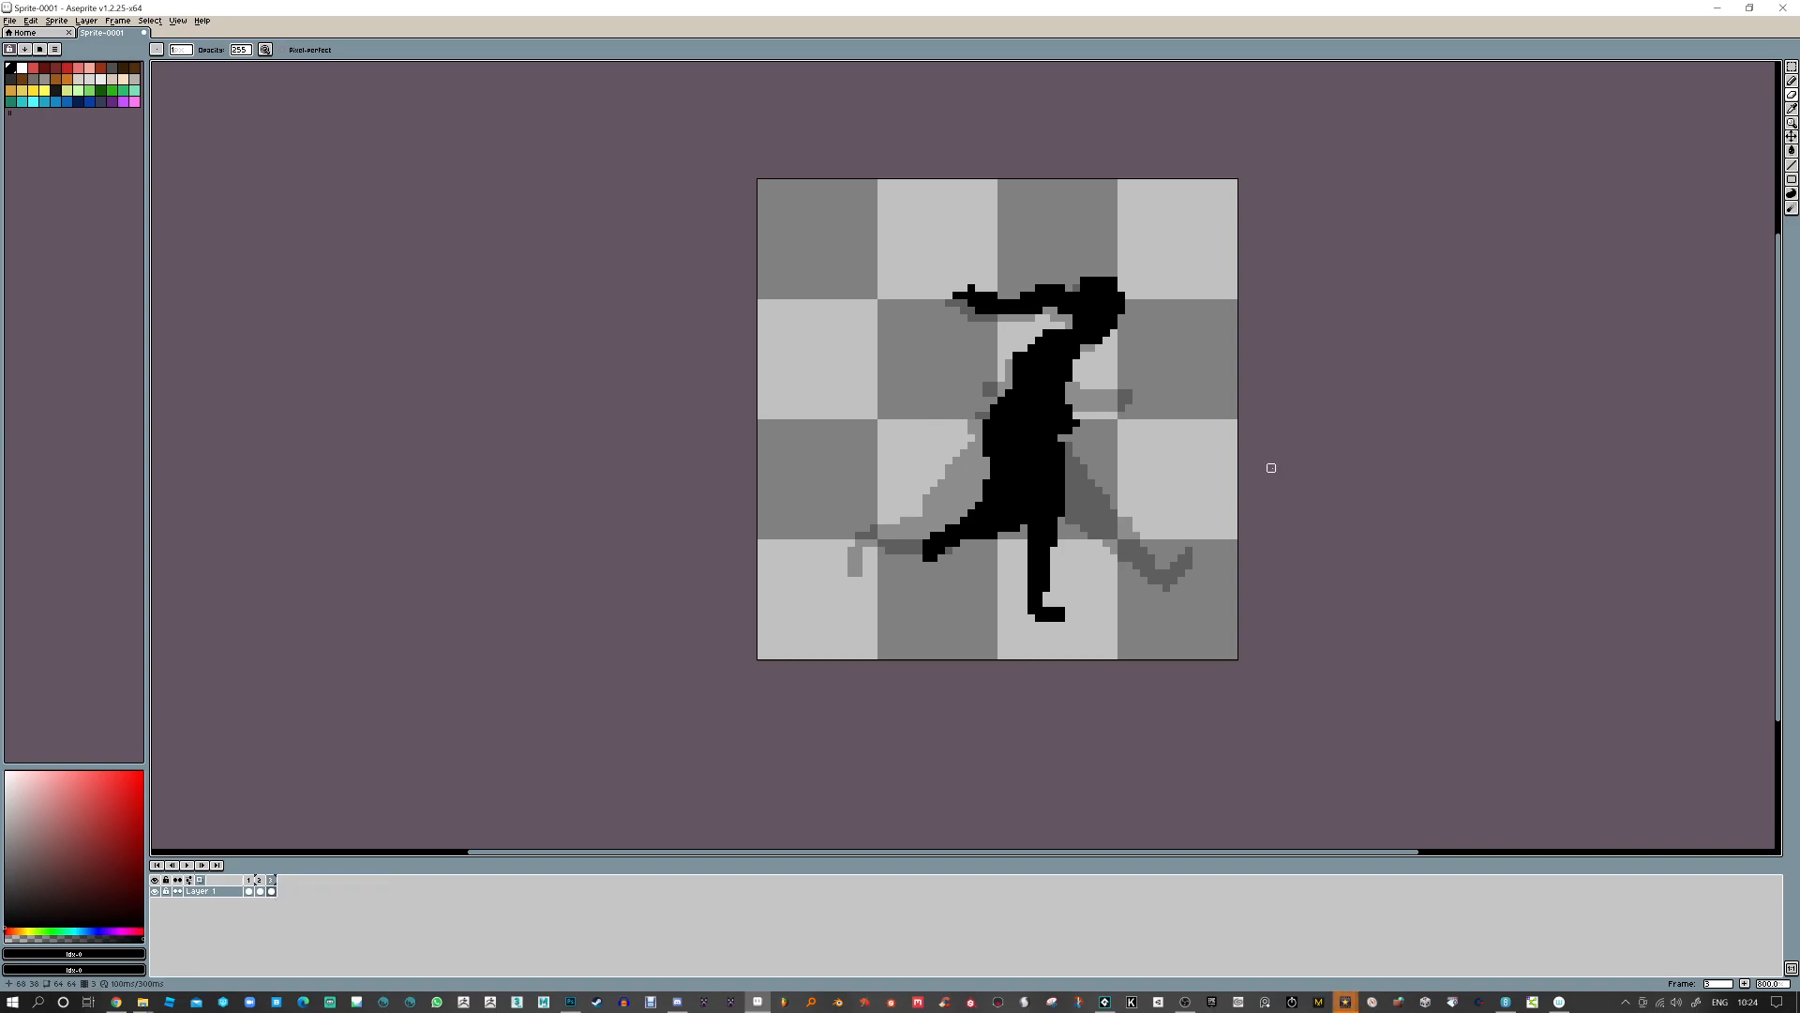
key("Left")
key("Right")
key("Right")
key("Right")
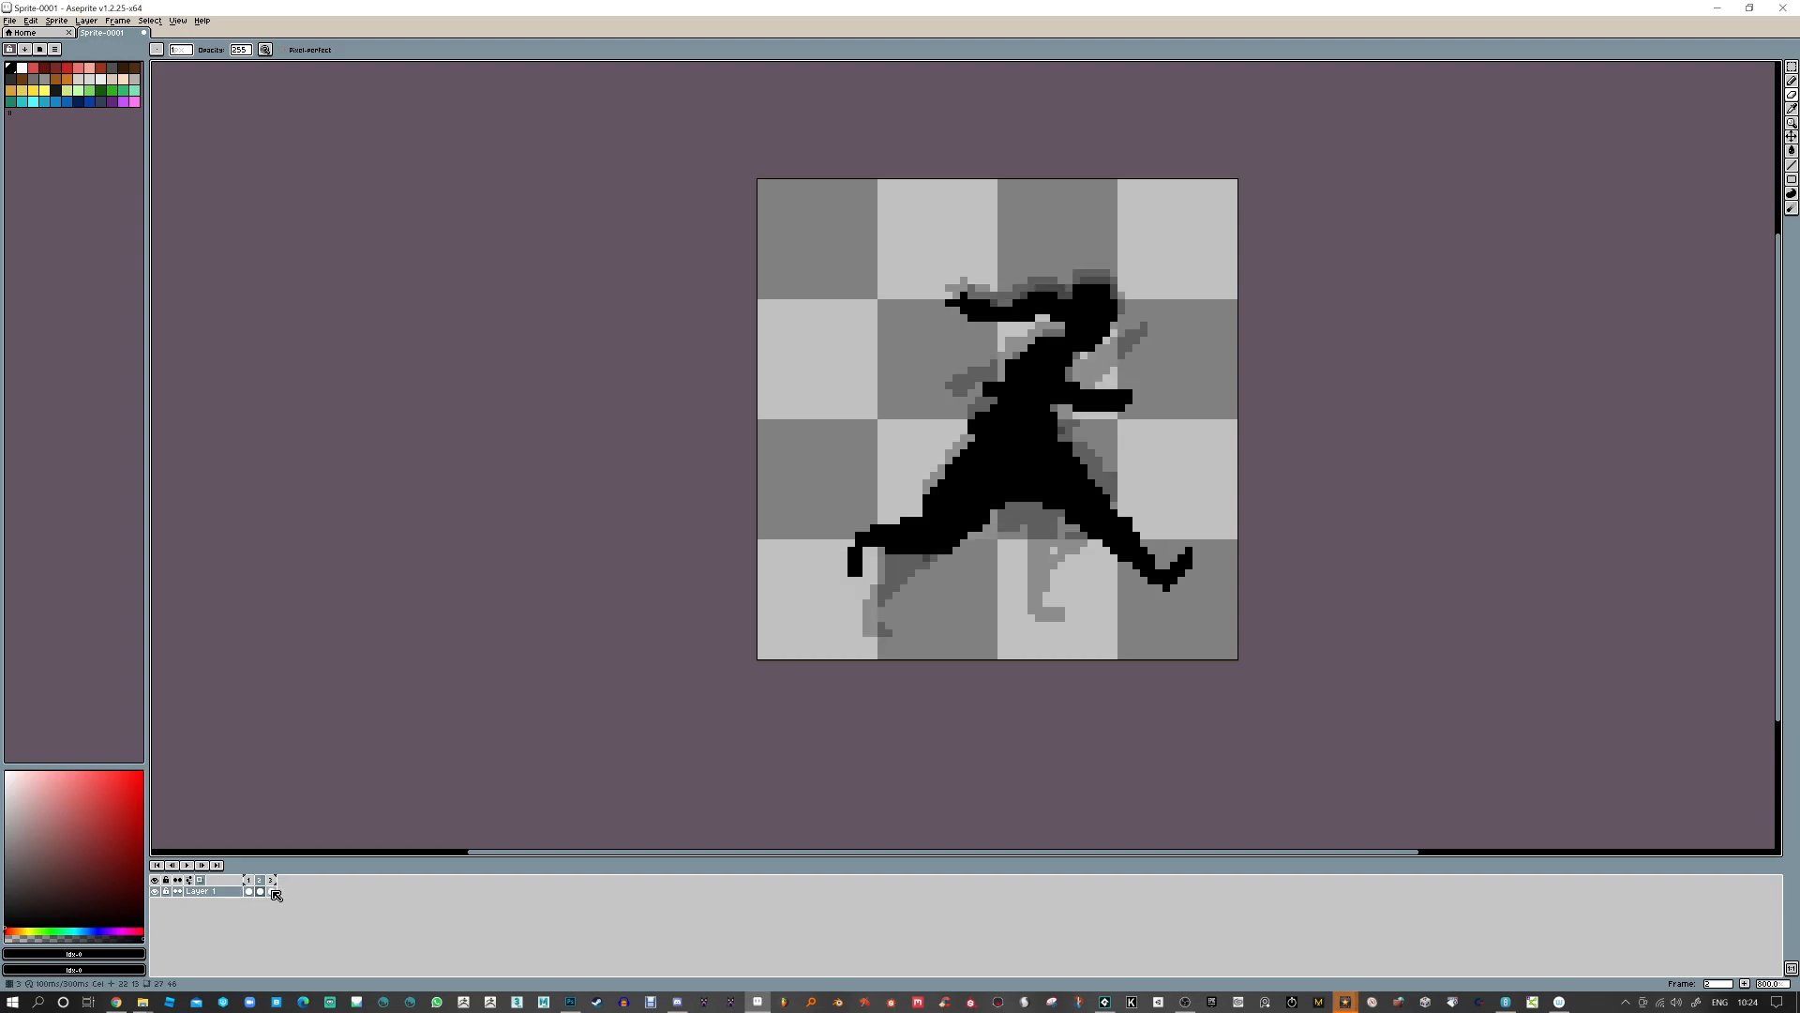
key("Right")
right_click(272, 881)
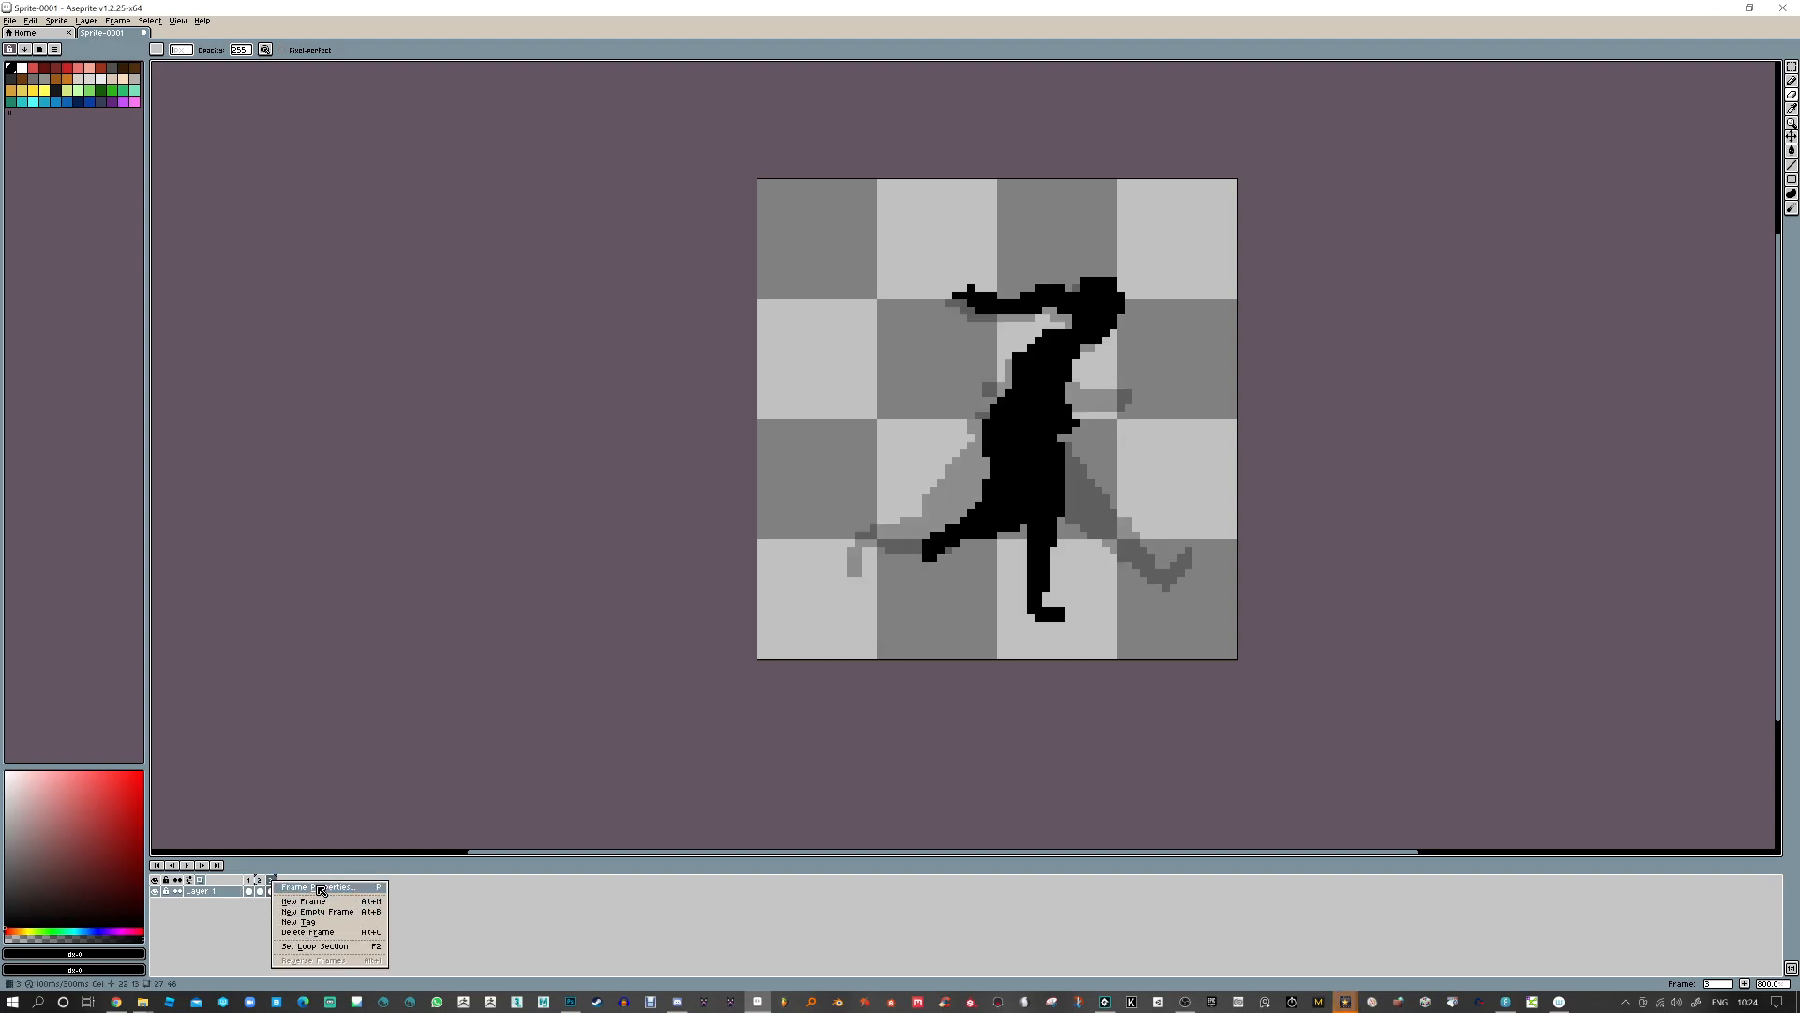
left_click(261, 919)
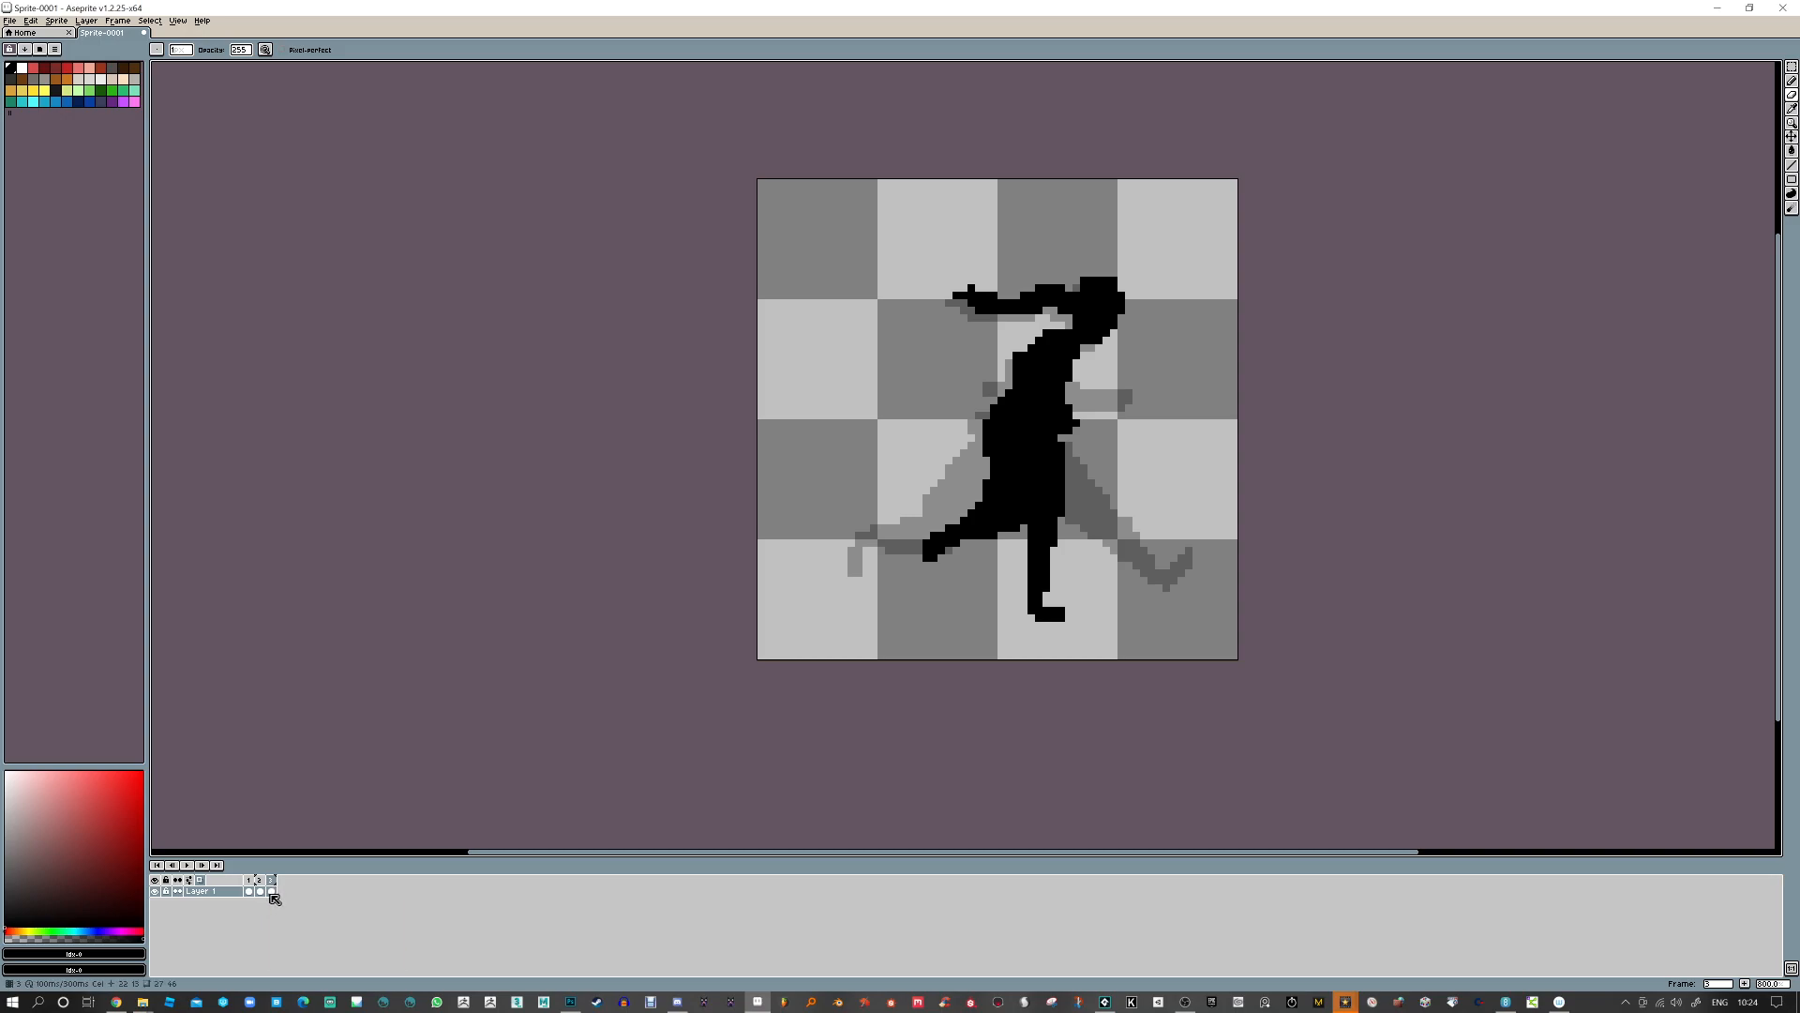
Duplicate the third frame's cel into a fourth frame and compare it with the previous one
right_click(275, 898)
left_click(319, 955)
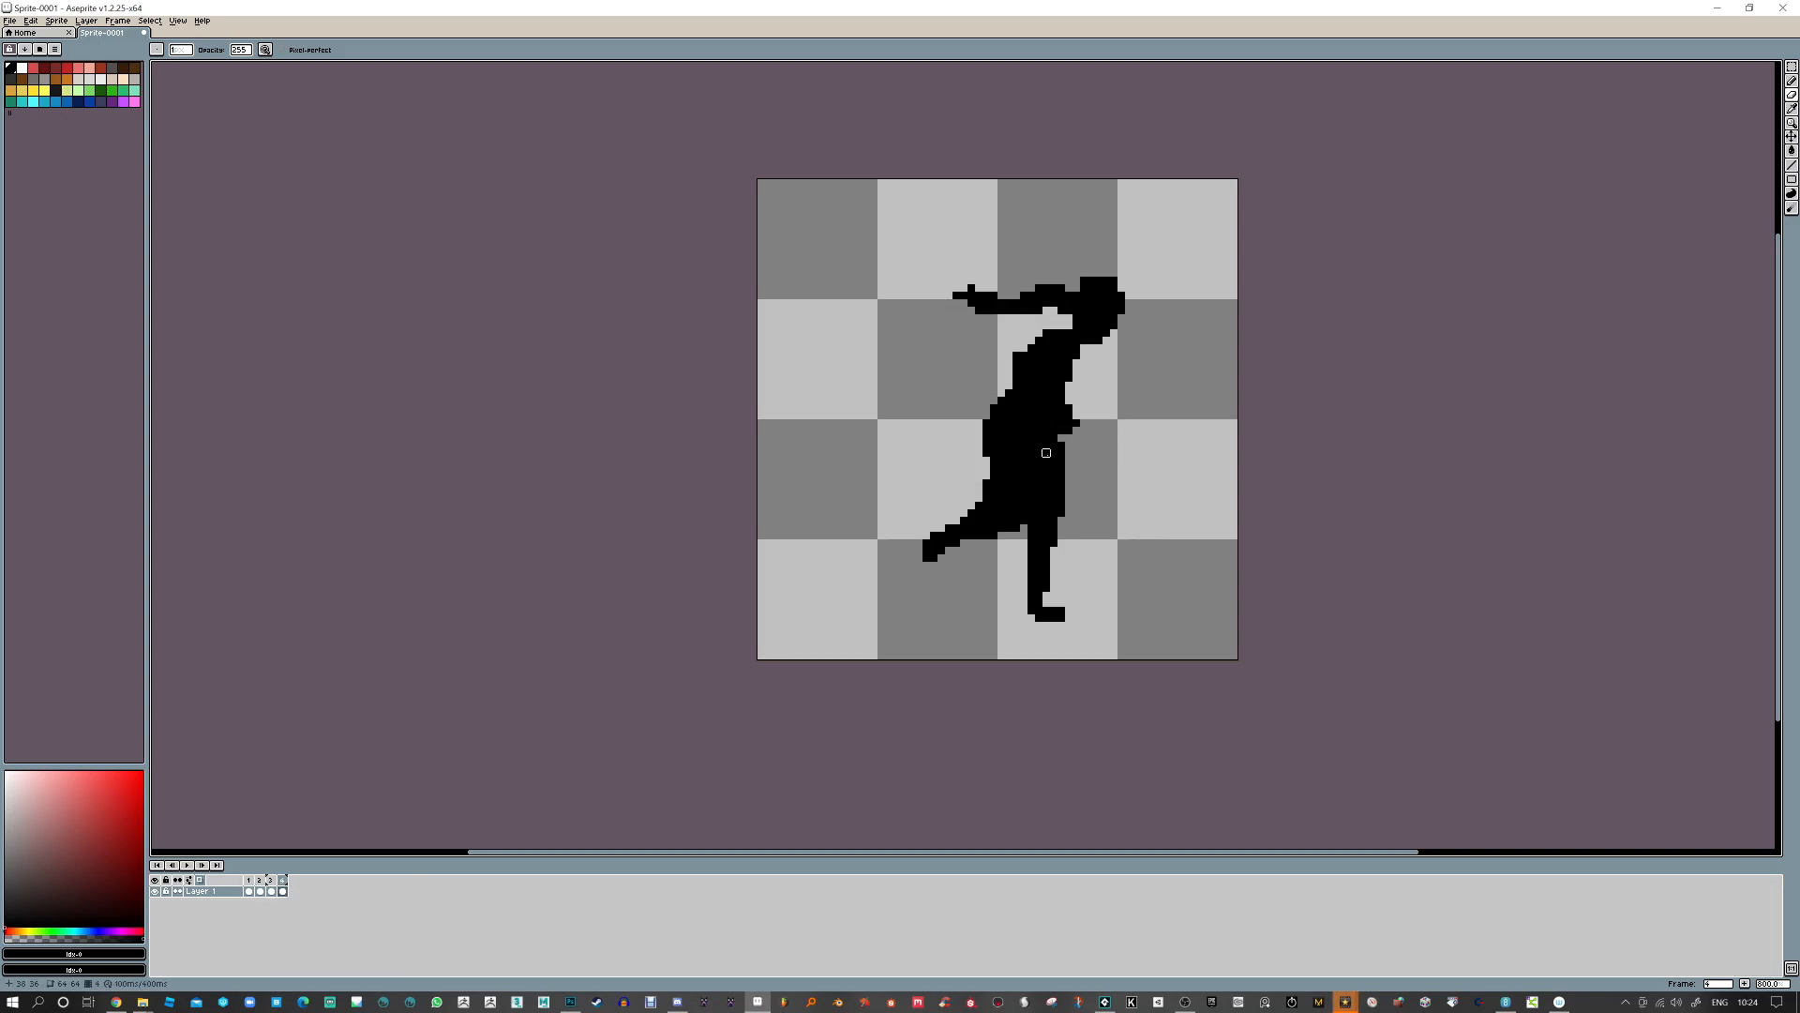
key("Left")
key("Right")
Redraw frame 4's legs with one pushing off slightly behind the body and the other bent knee-forward, erasing the old legs
key("b")
mouse_move(981, 539)
left_mouse_down()
mouse_move(949, 592)
mouse_move(963, 618)
left_mouse_up()
left_click(979, 564)
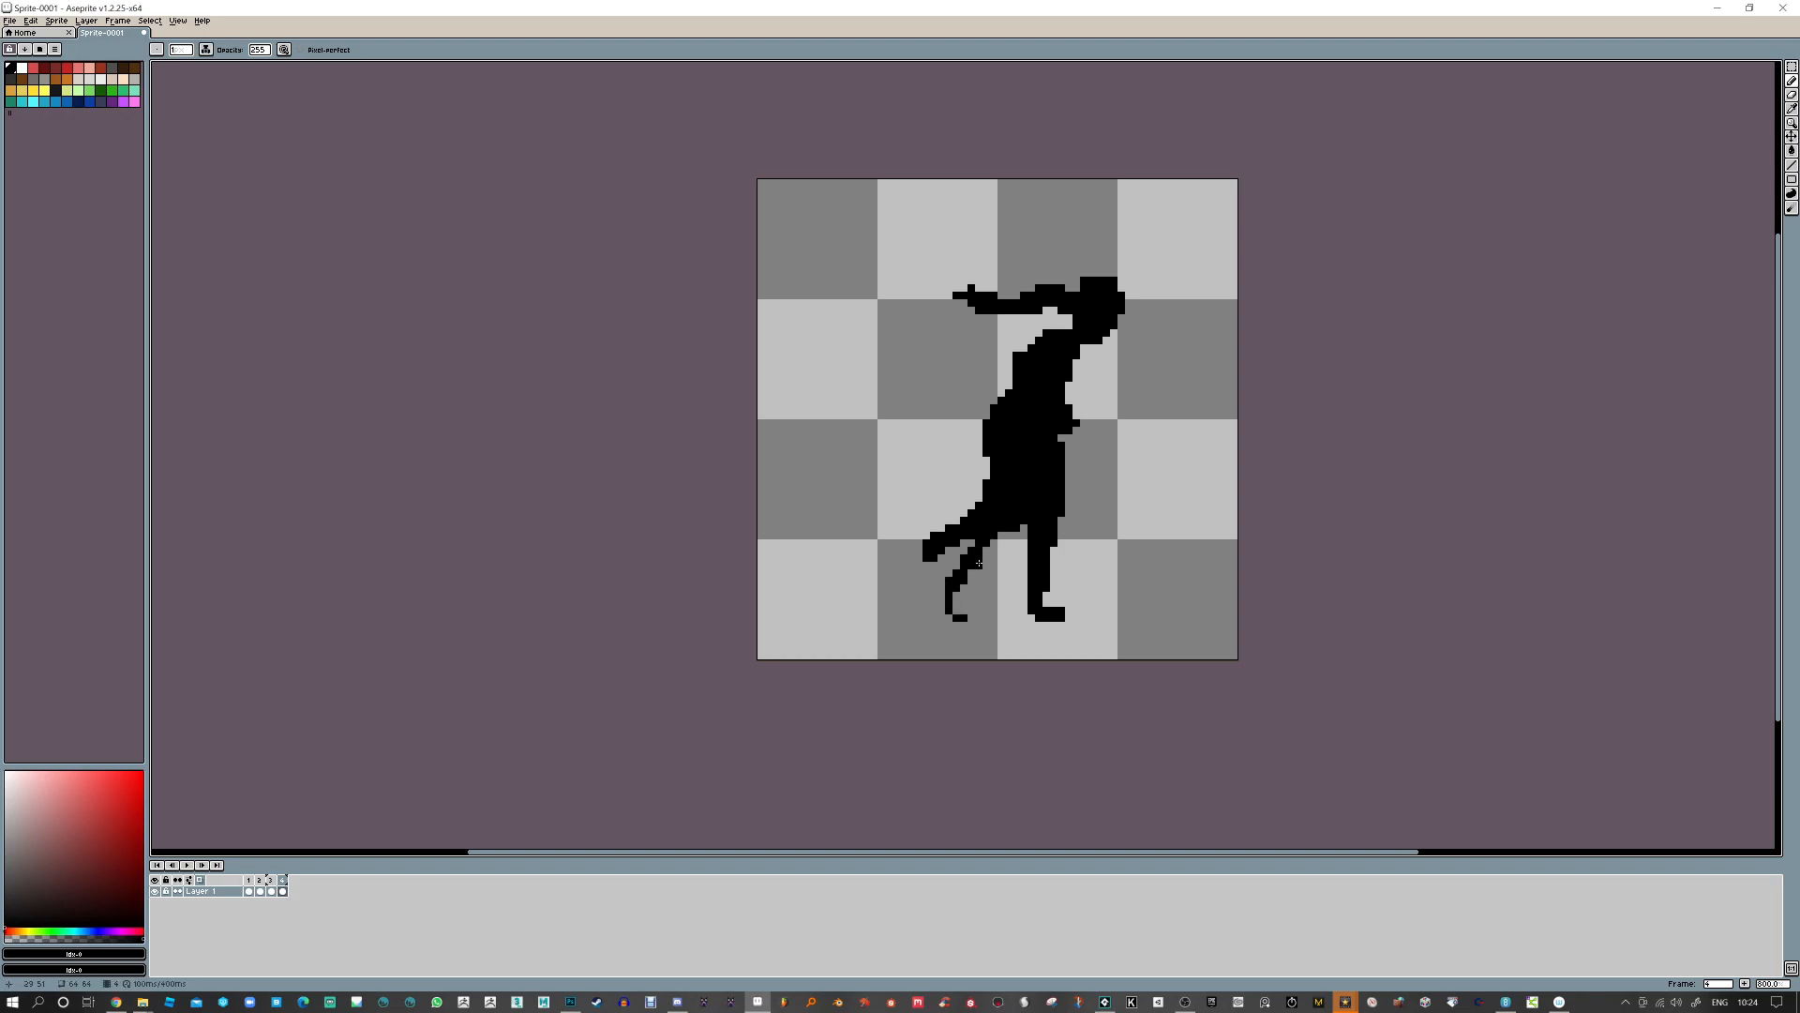
mouse_move(1009, 534)
left_mouse_down()
mouse_move(1069, 476)
mouse_move(1016, 573)
mouse_move(1068, 505)
mouse_move(1024, 618)
mouse_move(1046, 565)
mouse_move(1061, 618)
left_mouse_up()
key("e")
mouse_move(979, 491)
left_mouse_down()
mouse_move(927, 565)
mouse_move(949, 505)
mouse_move(986, 498)
mouse_move(986, 437)
mouse_move(1001, 475)
mouse_move(987, 438)
left_mouse_up()
key("b")
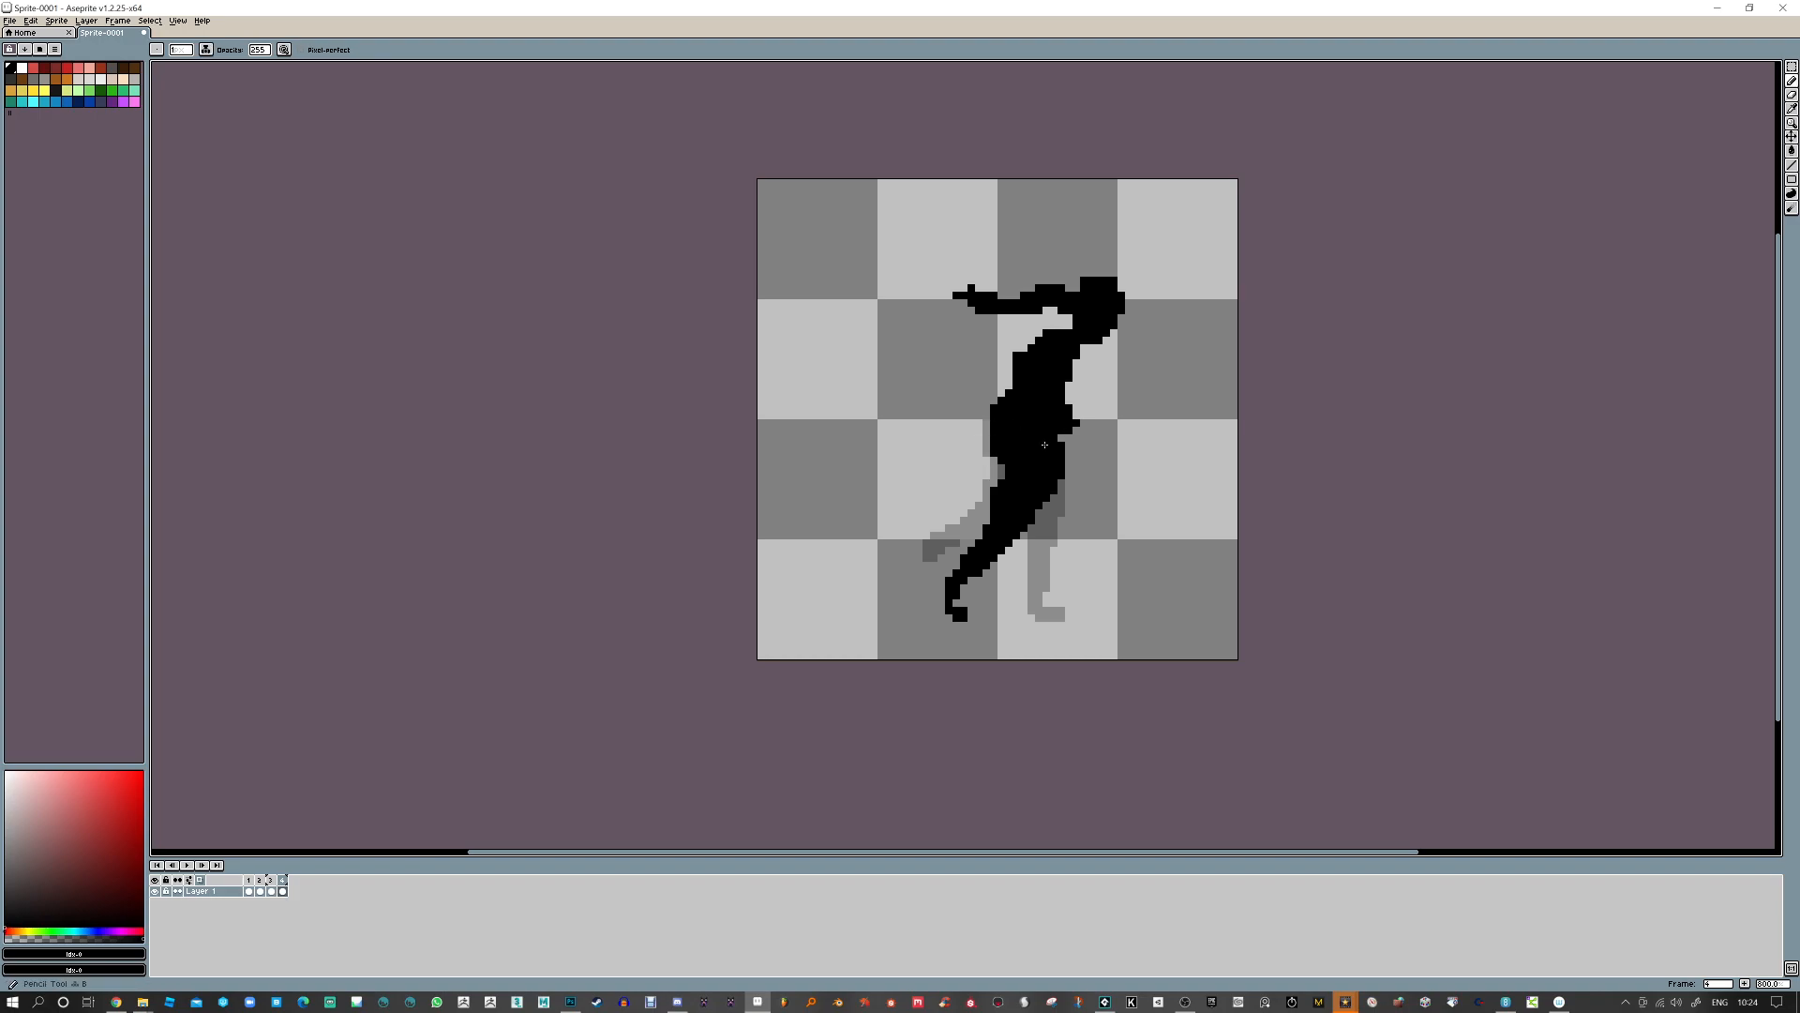
mouse_move(1059, 474)
left_mouse_down()
mouse_move(1081, 507)
mouse_move(1053, 542)
mouse_move(1088, 524)
mouse_move(1034, 534)
mouse_move(1062, 522)
mouse_move(1055, 451)
mouse_move(1081, 482)
mouse_move(1023, 565)
left_mouse_up()
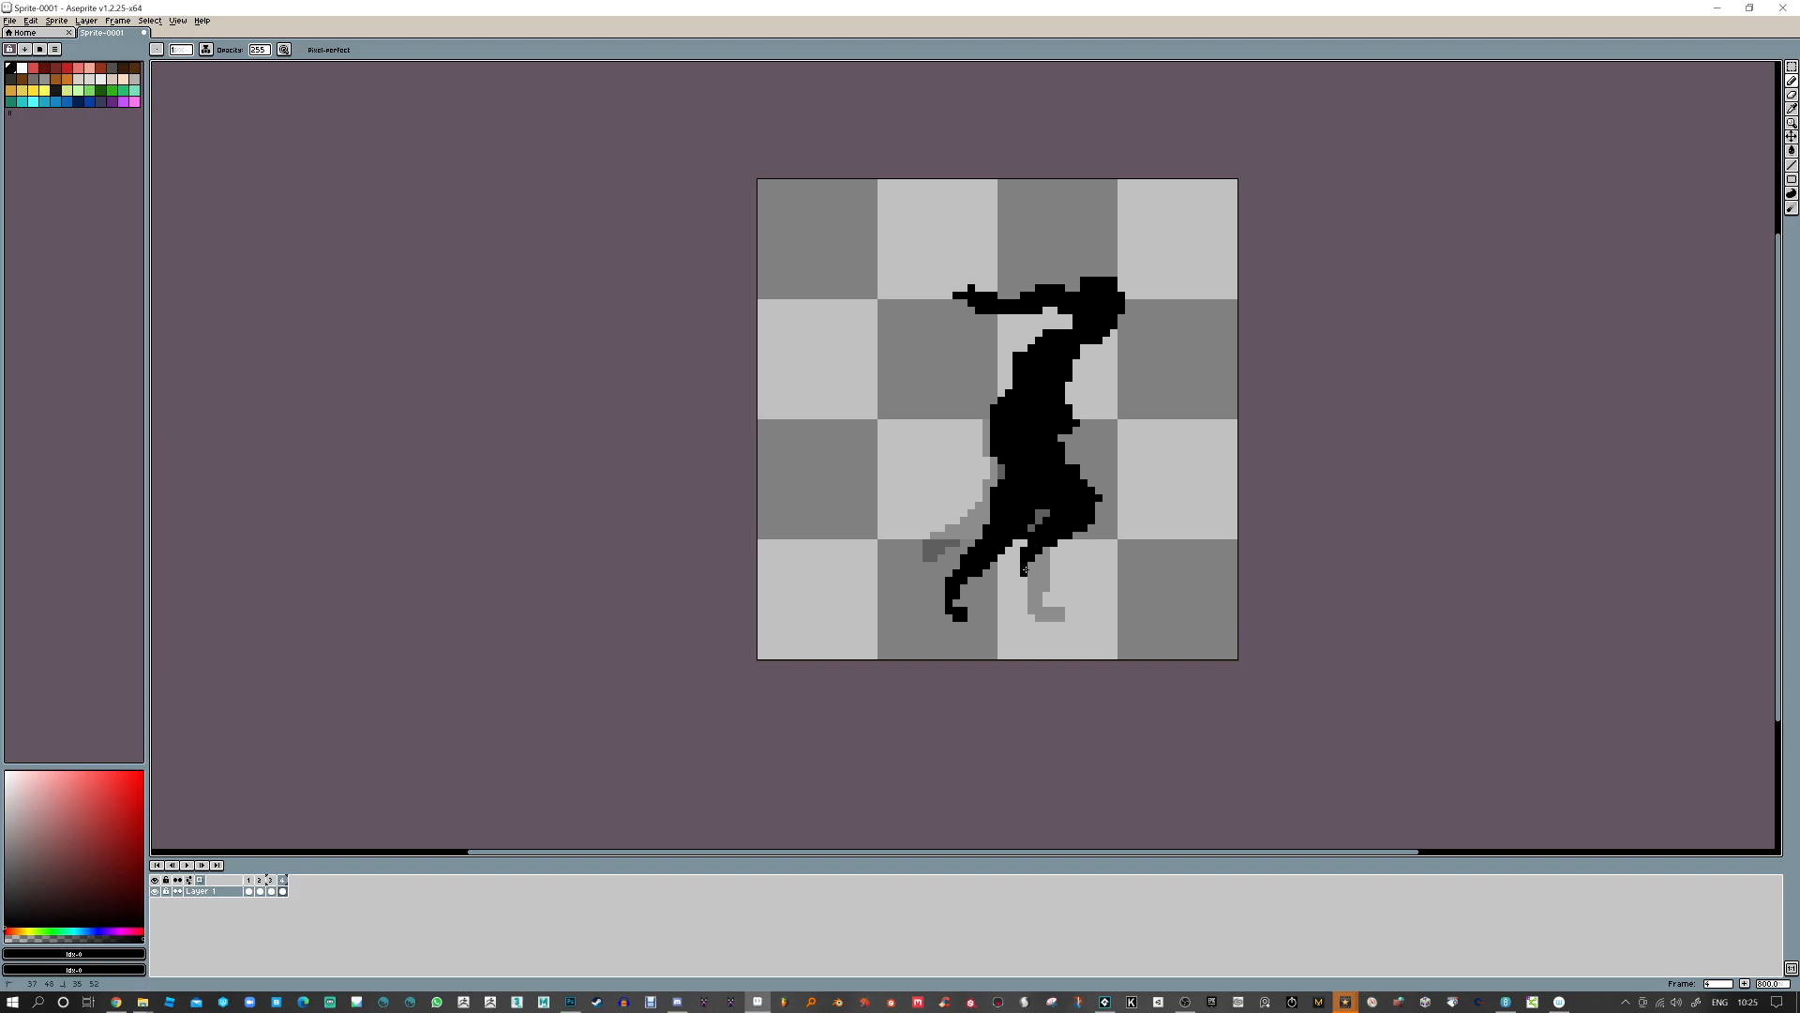
Replace frame 4's hand at the waist with a raised forearm in front and an elbow bulging behind the back
key("e")
mouse_move(1076, 422)
left_mouse_down()
mouse_move(1054, 423)
mouse_move(1076, 423)
left_mouse_up()
key("b")
mouse_move(1039, 355)
left_mouse_down()
mouse_move(974, 408)
mouse_move(984, 430)
mouse_move(1045, 333)
mouse_move(1083, 407)
left_mouse_up()
left_click(1062, 409)
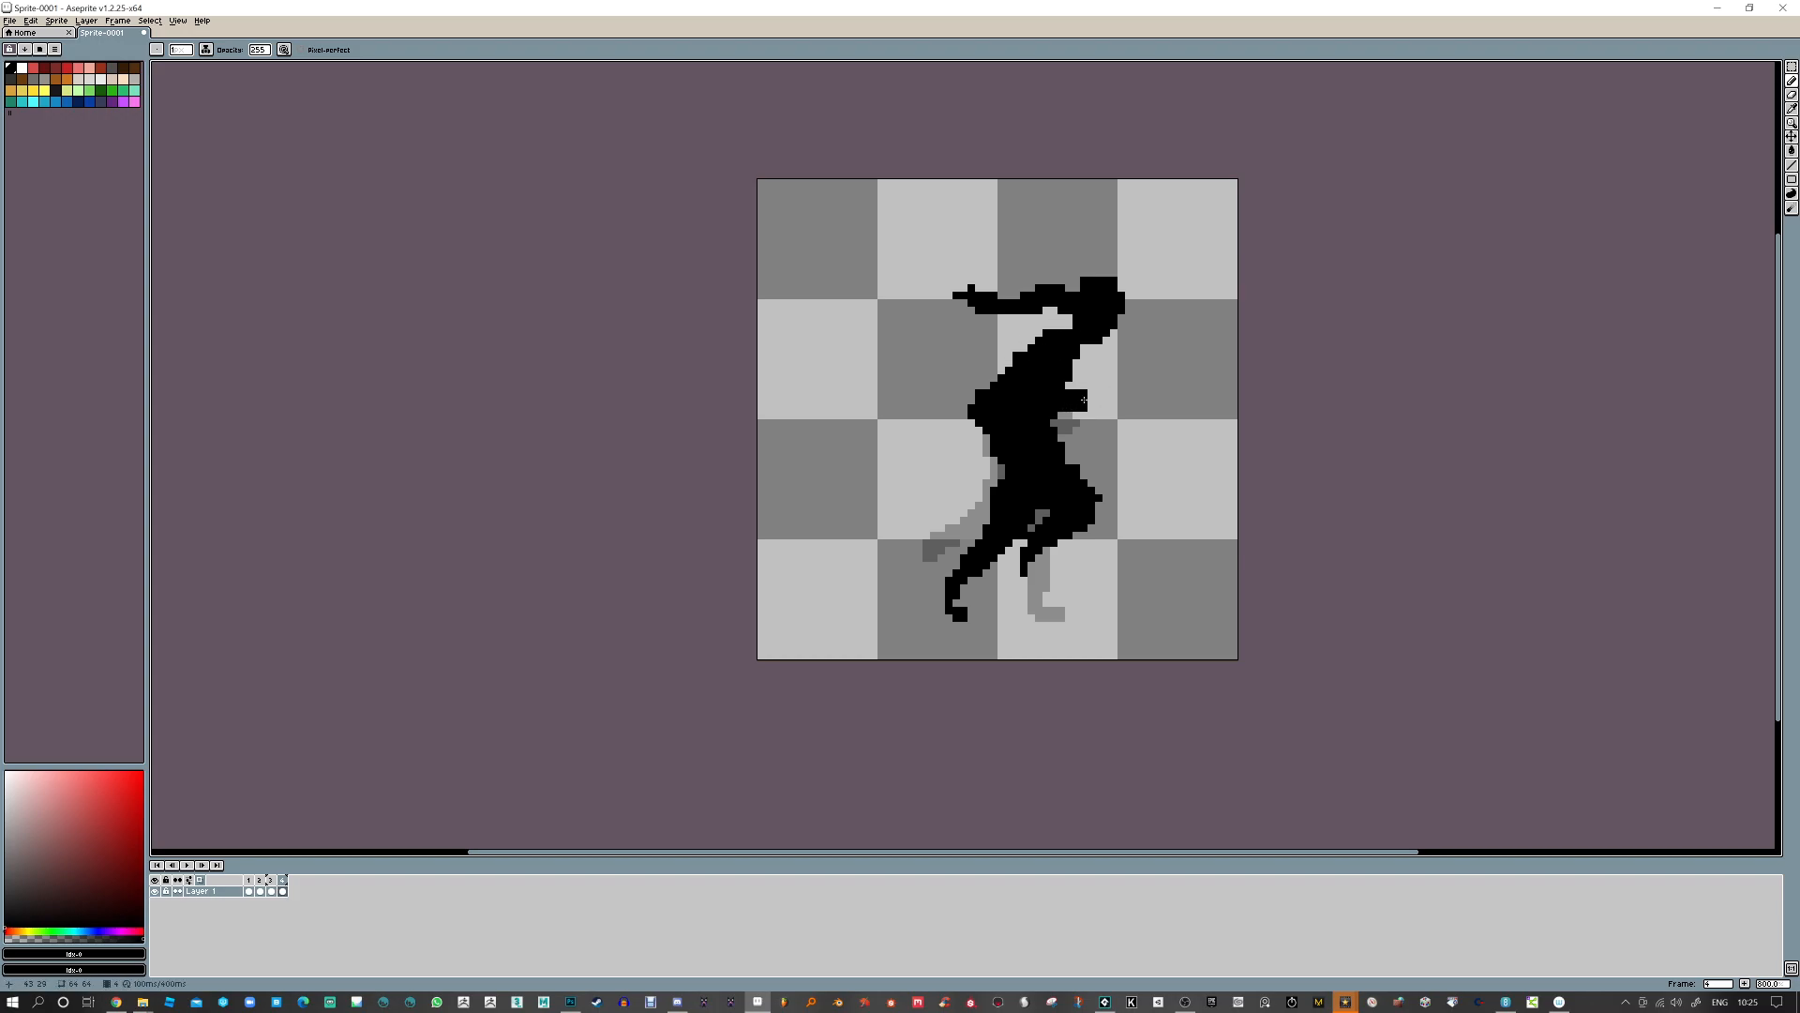
Cycle repeatedly through all four frames to review the flow of the run cycle
key("Left")
key("Left")
key("Left")
key("Right")
key("Right")
key("Right")
key("Left")
key("Right")
key("Left")
key("Right")
key("Right")
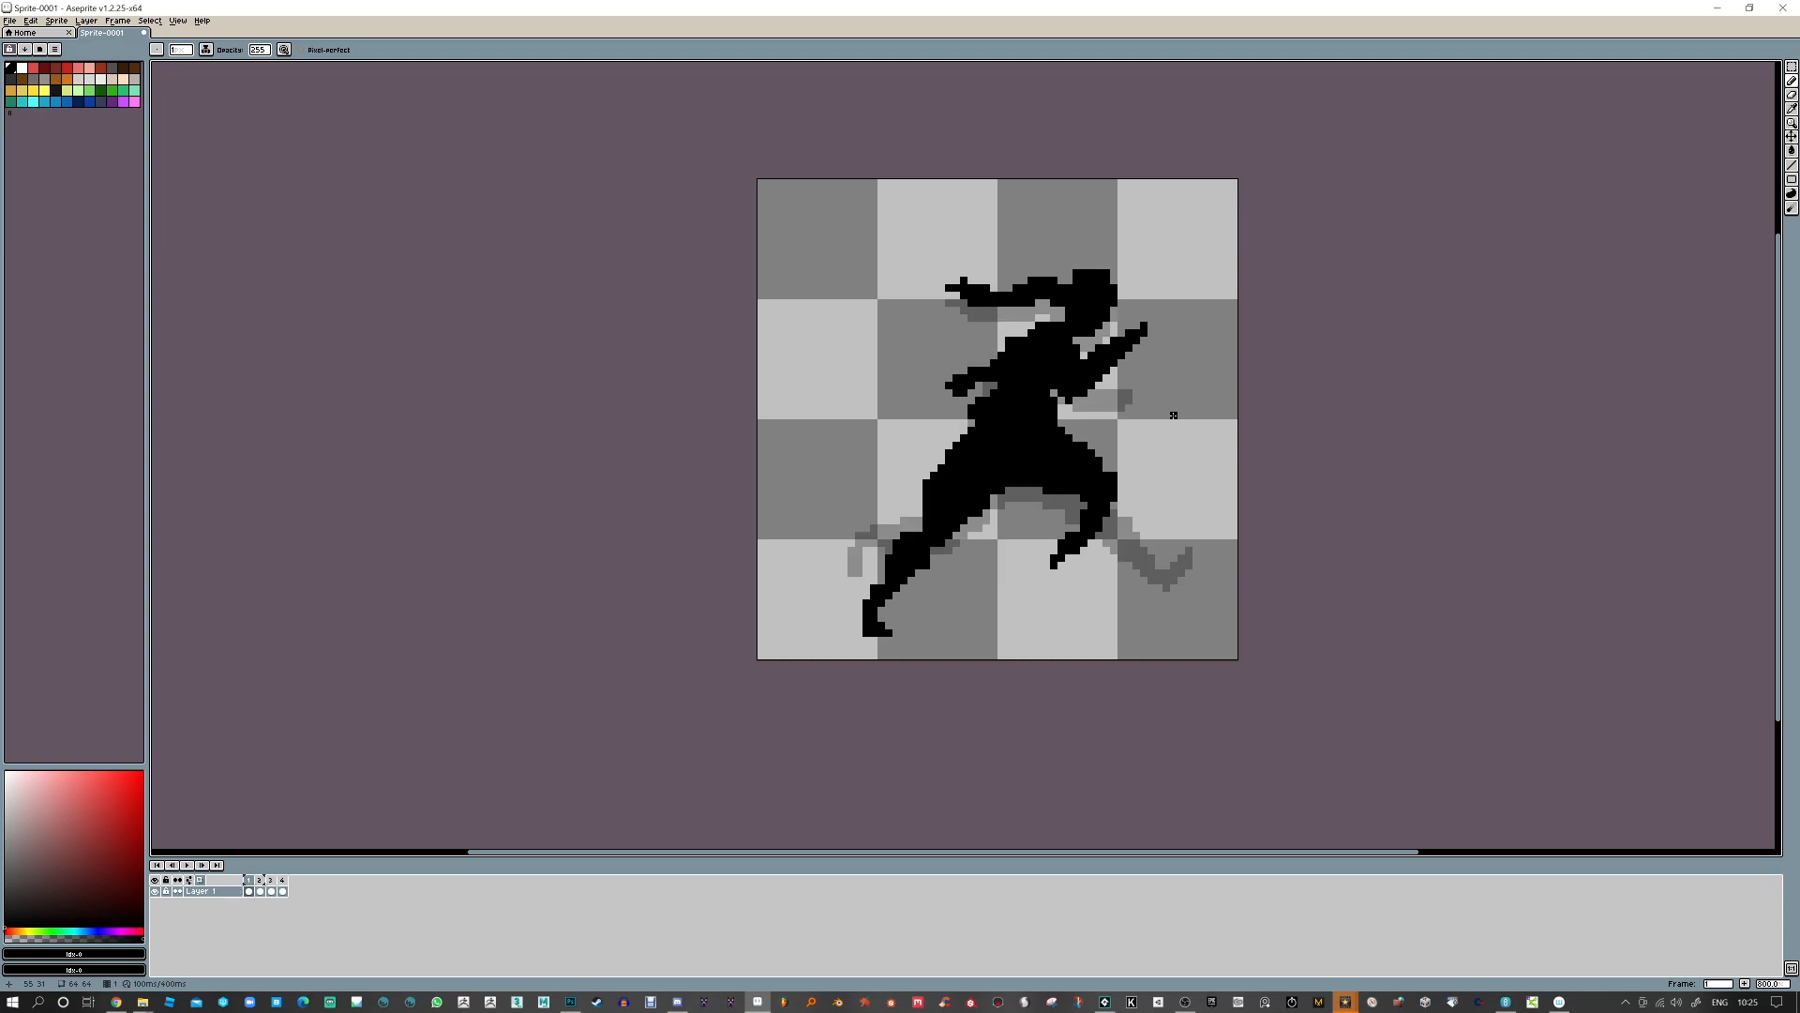
key("Left")
key("Right")
key("Right")
key("Right")
key("Right")
key("Right")
key("Left")
key("Right")
key("Right")
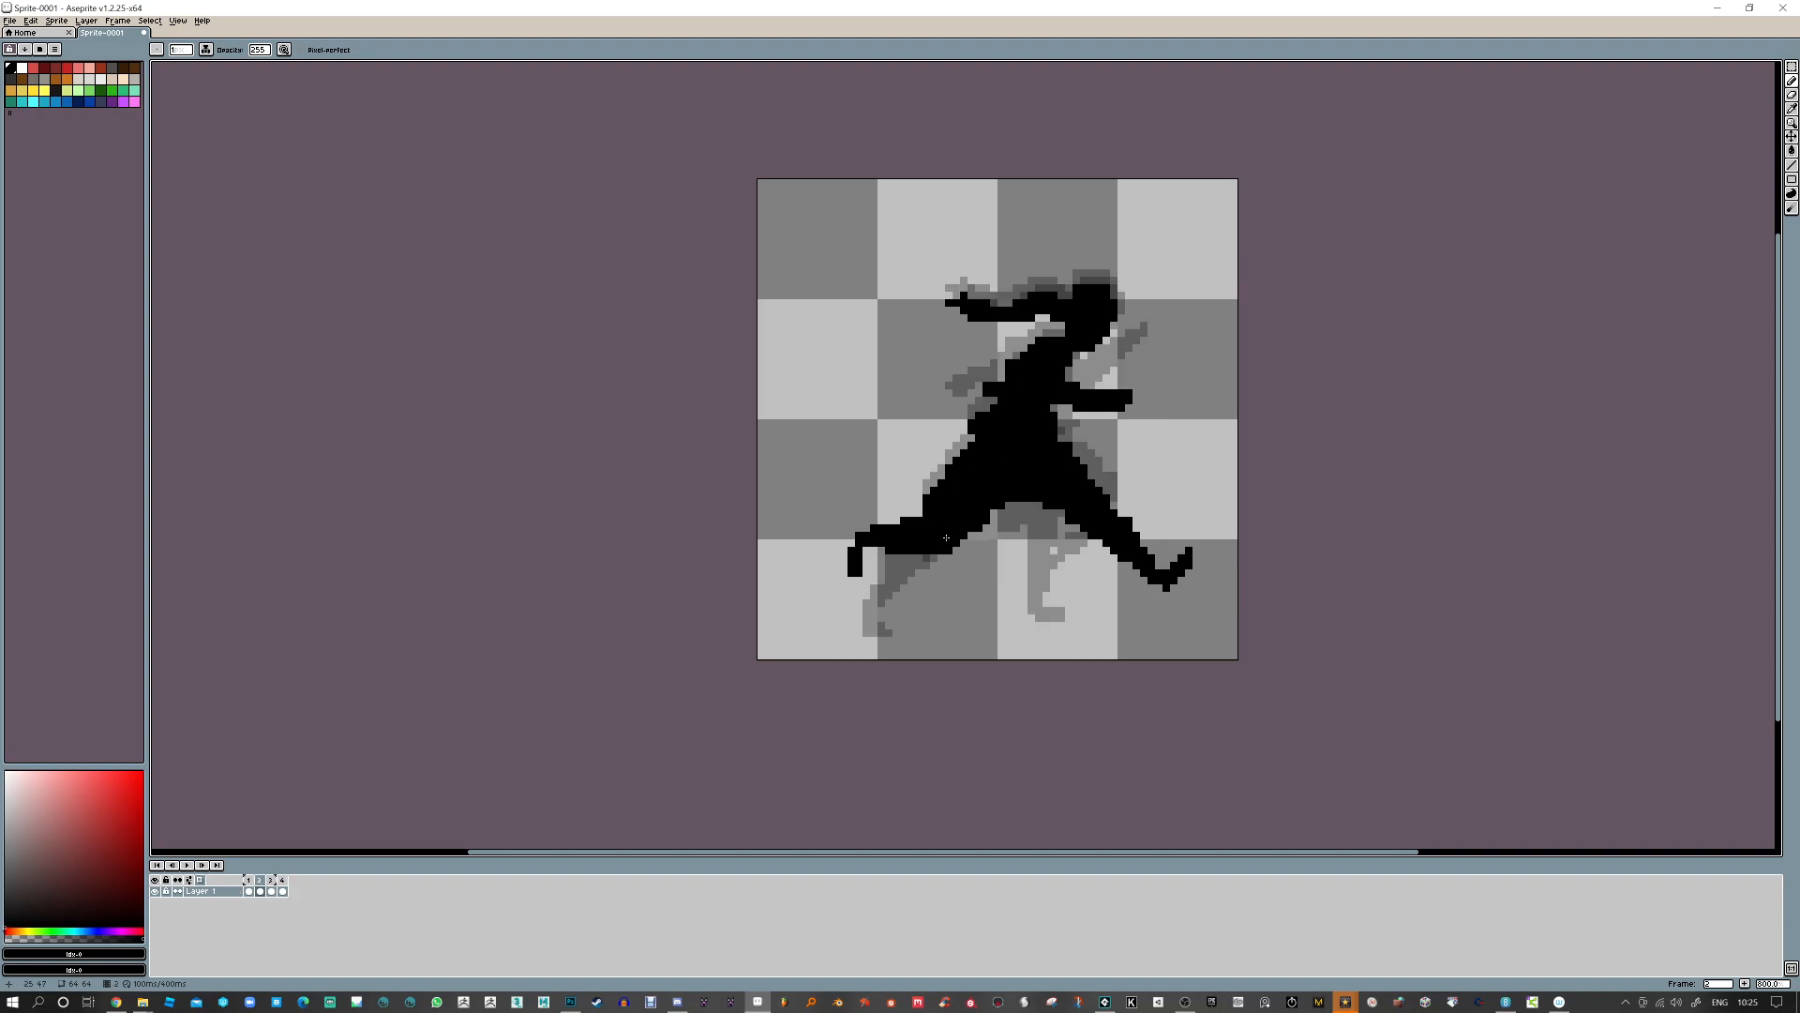
key("Right")
key("Right")
key("Right")
key("Right")
key("Right")
key("Right")
key("Left")
key("Right")
key("Left")
key("Right")
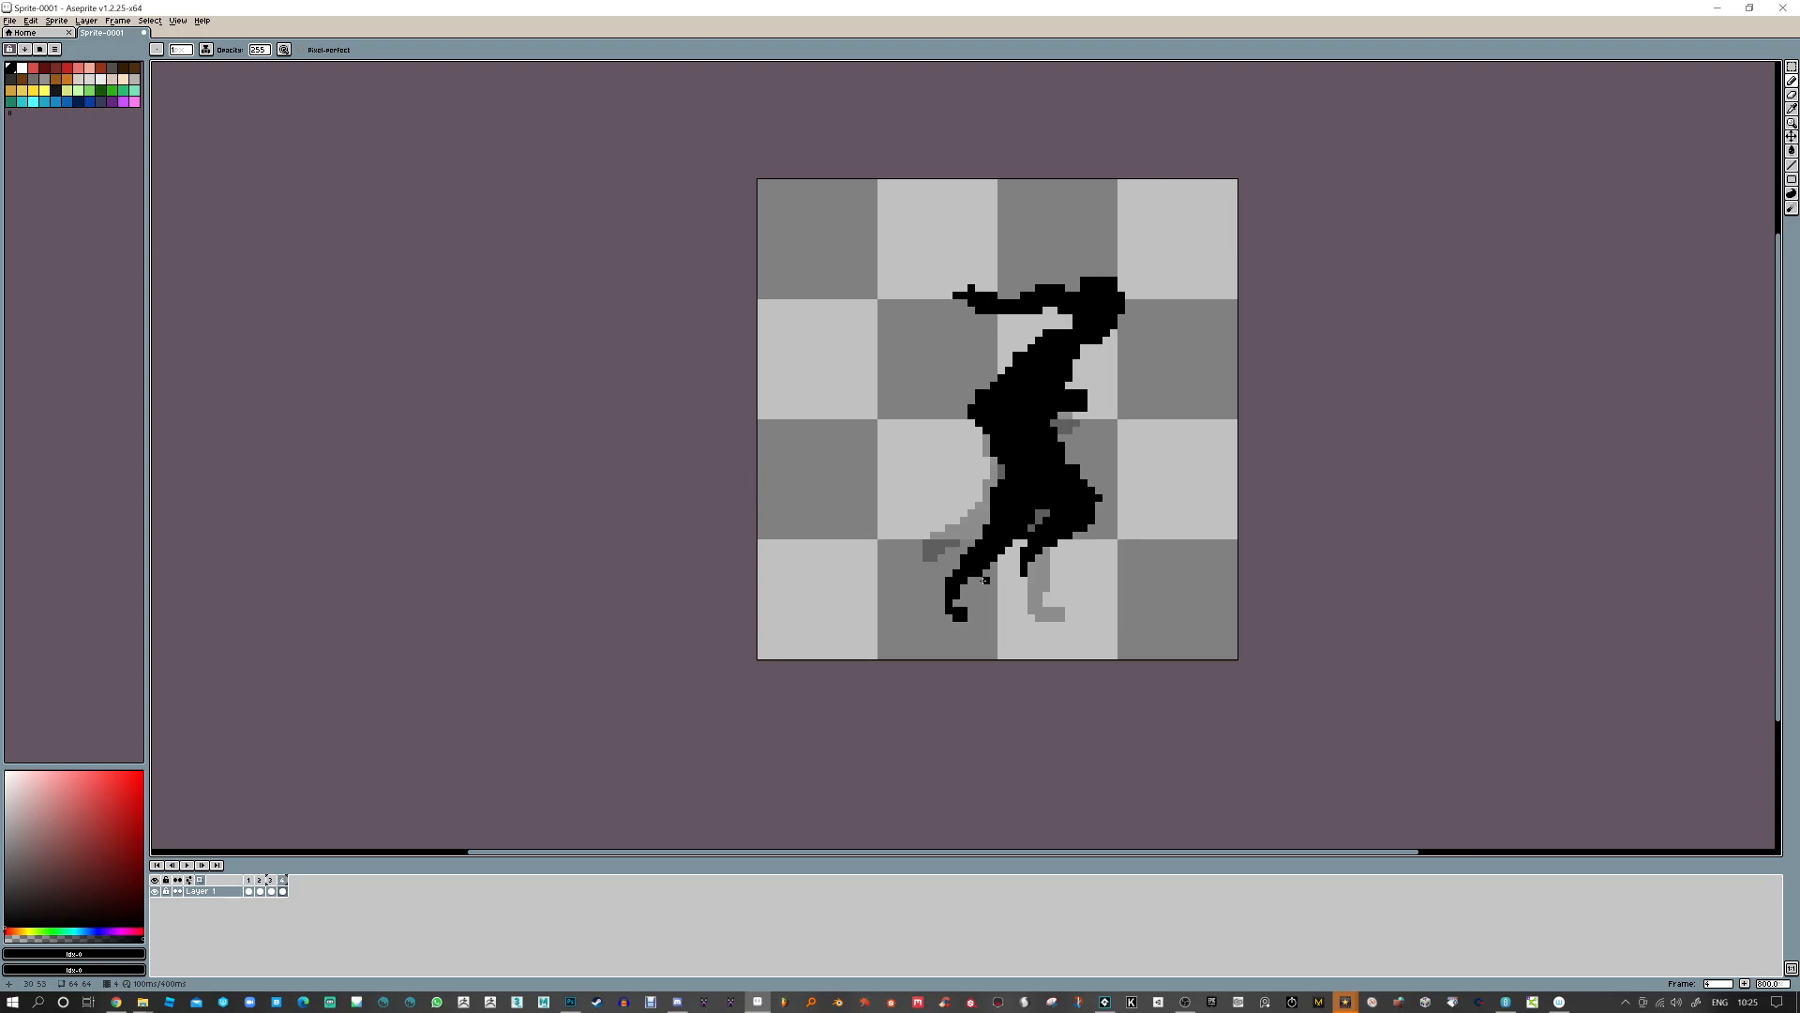
Redraw frame 4's rear lower leg and foot farther behind the body and erase the old foot
mouse_move(964, 566)
left_mouse_down()
mouse_move(949, 573)
mouse_move(971, 543)
mouse_move(919, 618)
mouse_move(941, 633)
left_mouse_up()
left_click(956, 609)
key("e")
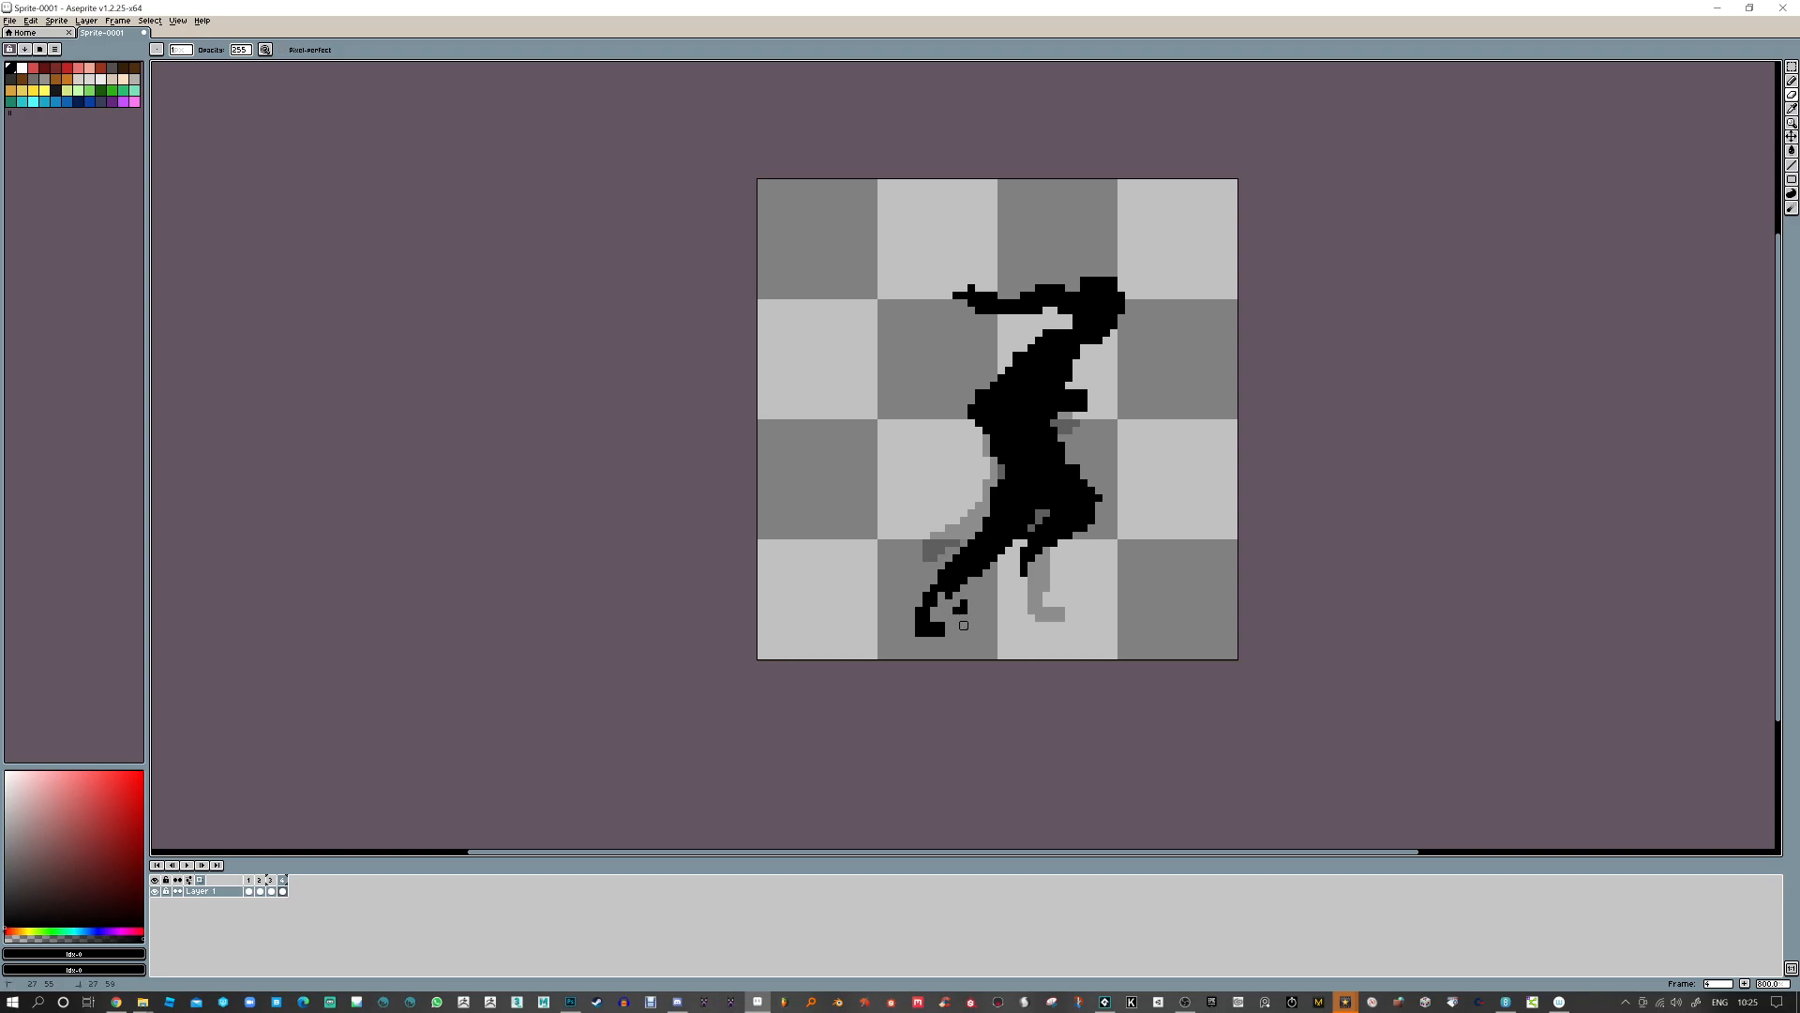
mouse_move(963, 616)
left_mouse_down()
mouse_move(1022, 538)
mouse_move(988, 529)
mouse_move(1035, 522)
left_mouse_up()
key("b")
Flip back and forth through the four frames and play the animation to check the run's flow
key("Left")
key("Right")
key("Right")
key("Right")
key("Right")
key("Left")
key("Left")
key("Return")
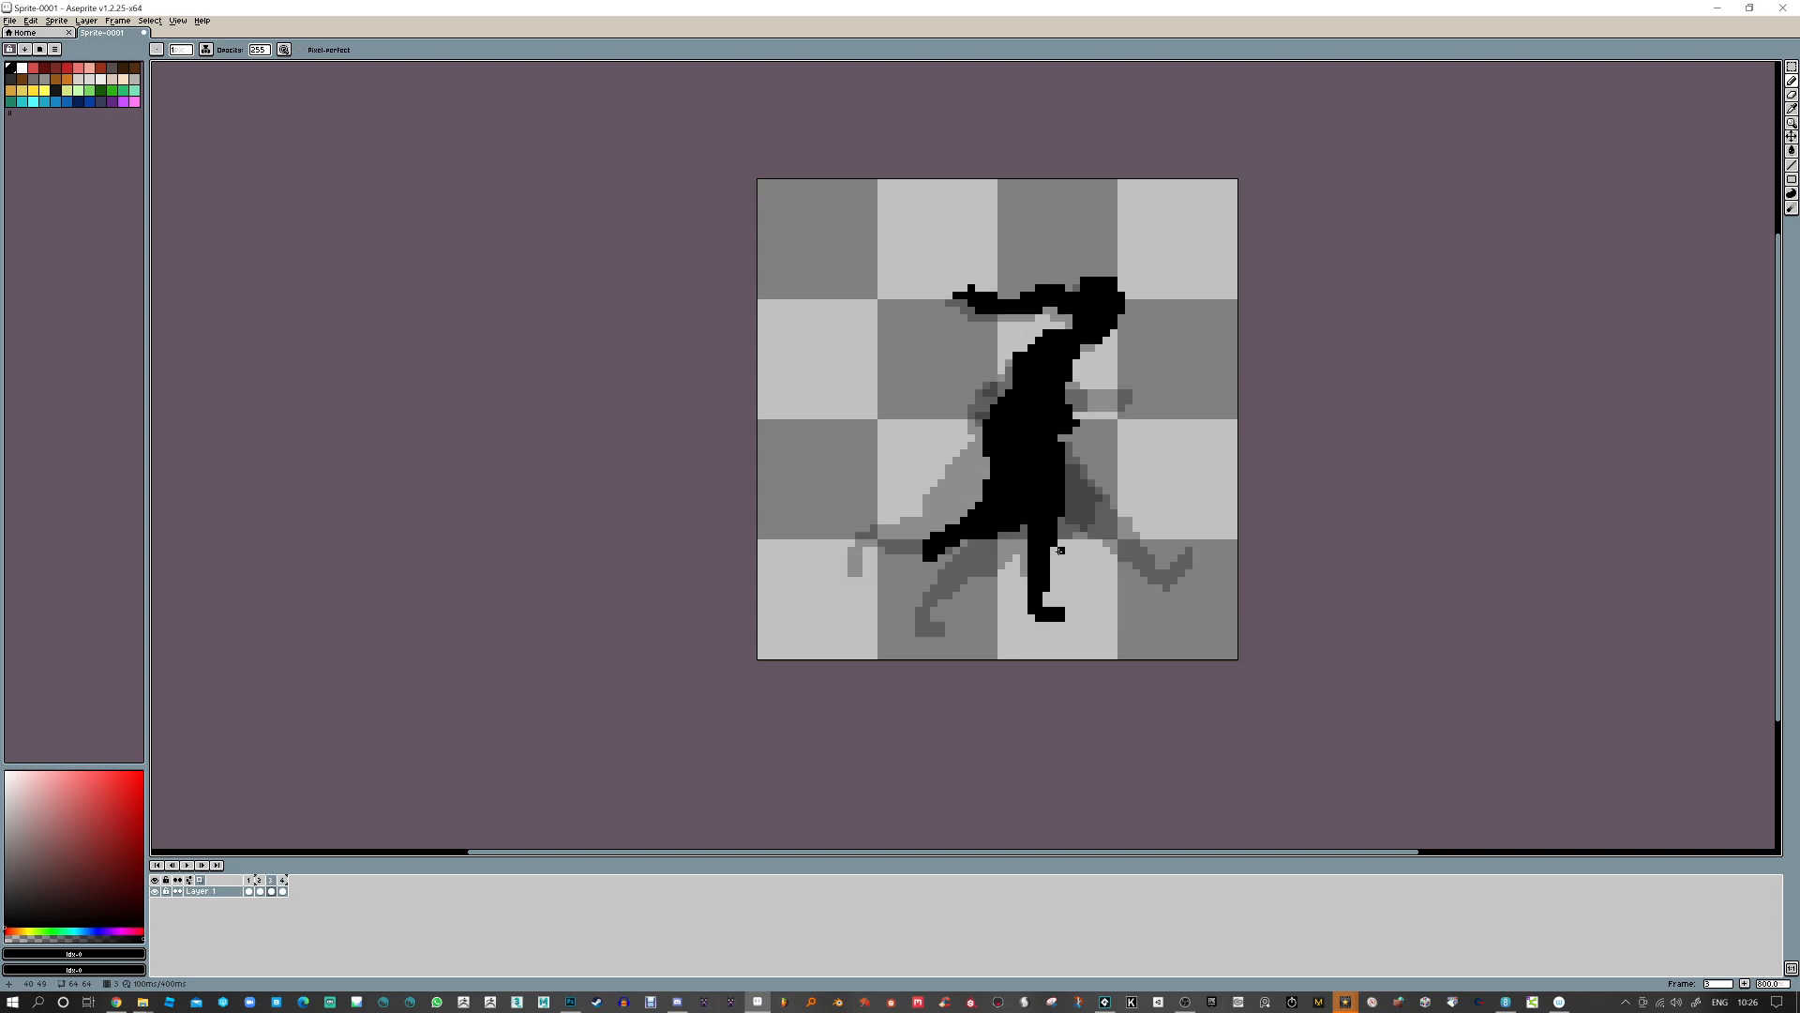
Touch up the front edge of the standing leg's thigh in frame 3
mouse_move(1076, 510)
left_mouse_down()
mouse_move(1047, 558)
mouse_move(1127, 483)
mouse_move(1076, 558)
mouse_move(1084, 527)
mouse_move(1038, 548)
mouse_move(1058, 491)
mouse_move(1067, 543)
left_mouse_up()
key("e")
key("b")
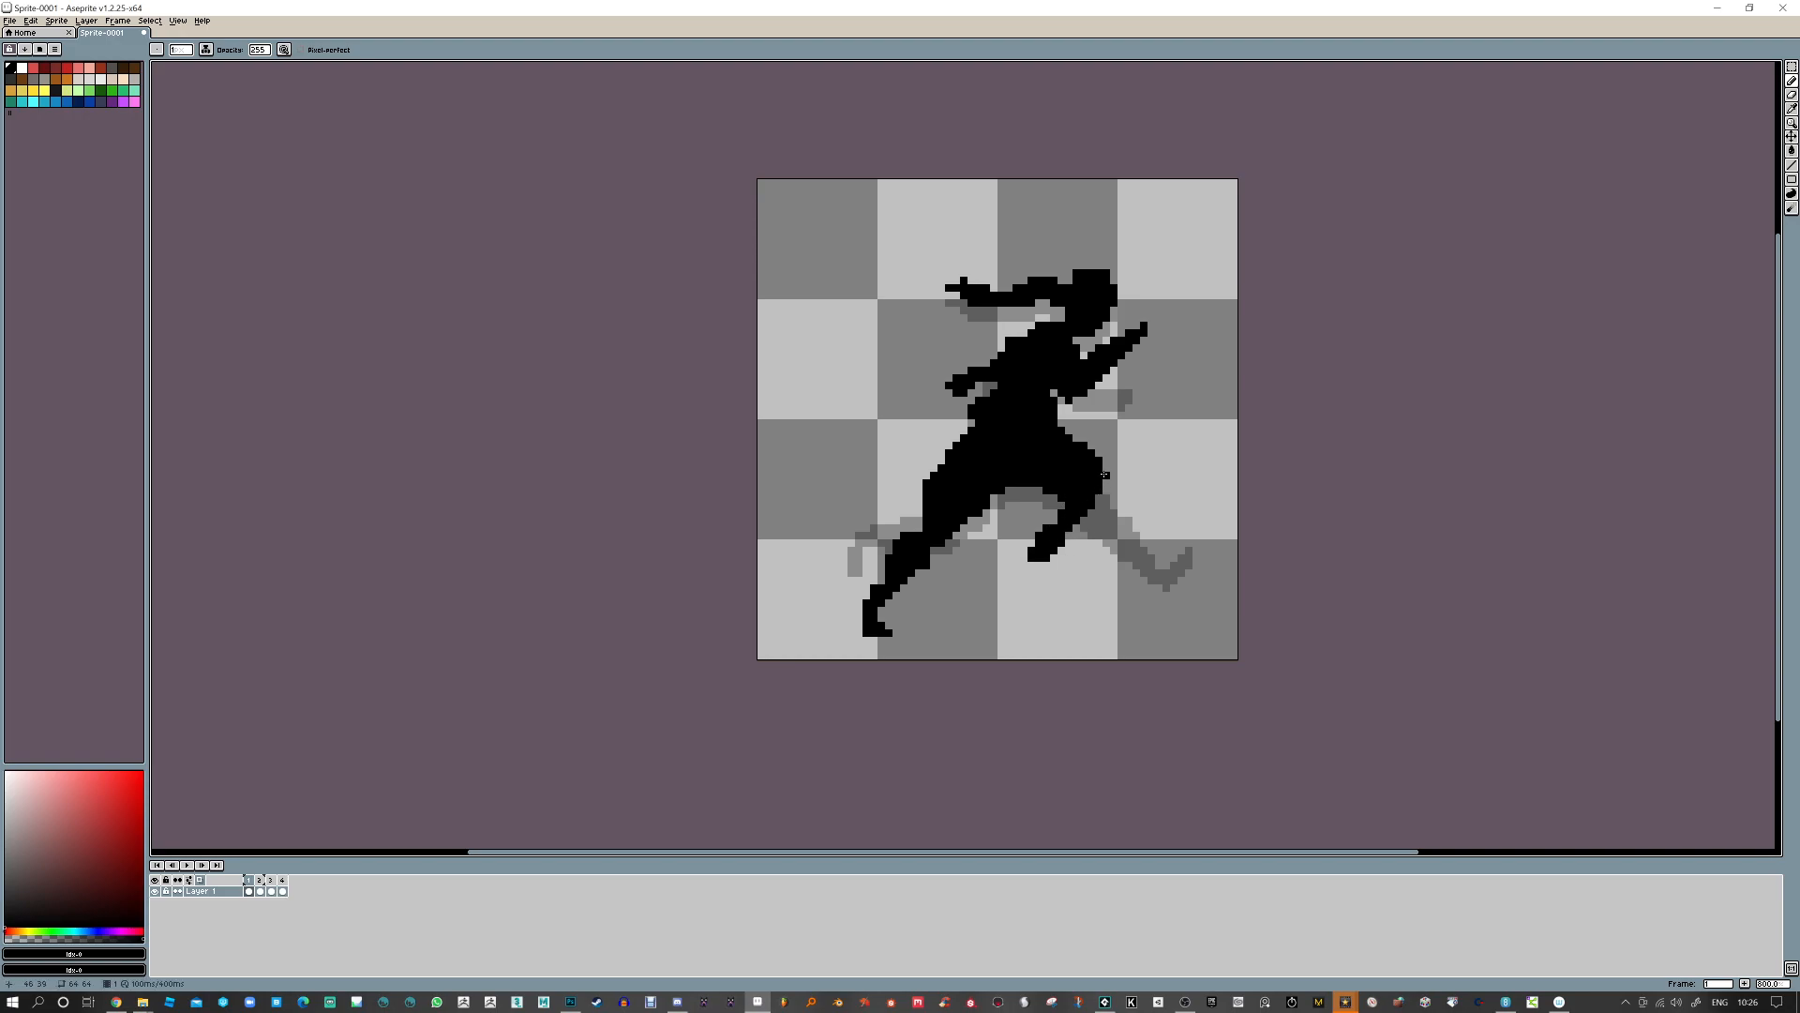
Reshape the knee and lower leg of frame 4's bent front leg, and play the animation
key("e")
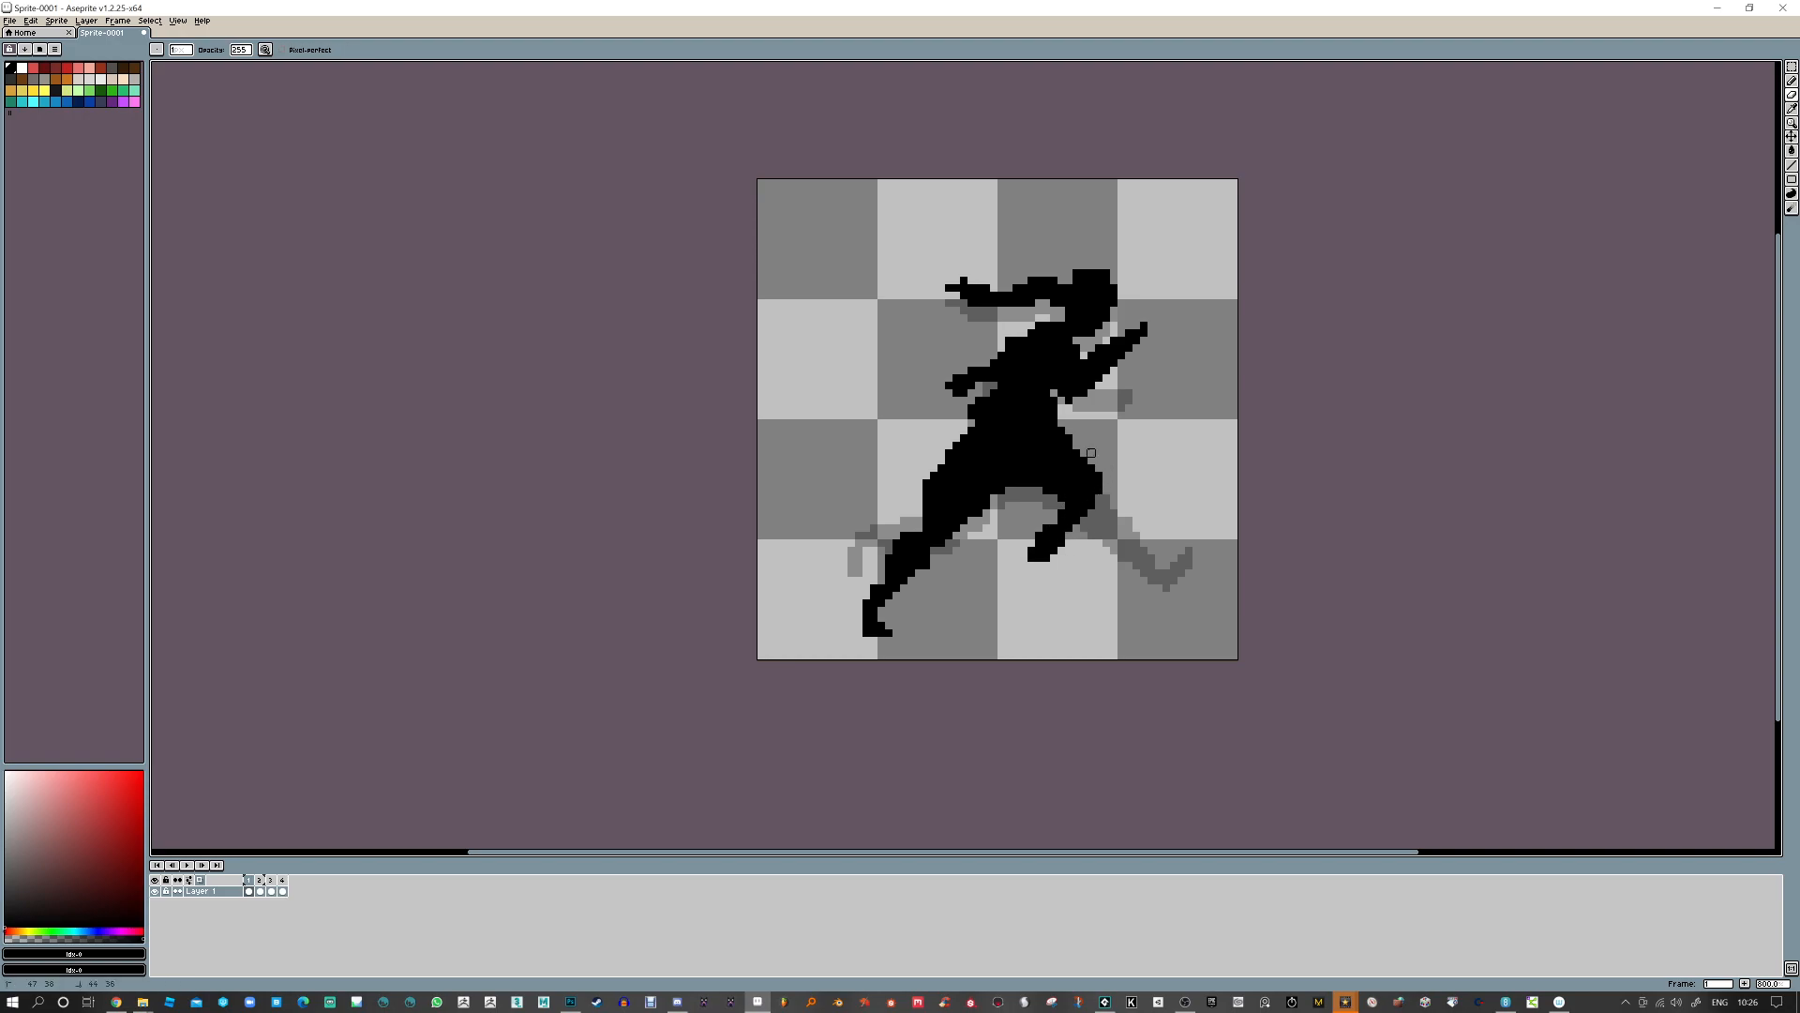
key("Left")
key("Right")
key("Left")
key("b")
mouse_move(1046, 559)
left_mouse_down()
mouse_move(1060, 542)
mouse_move(1031, 557)
left_mouse_up()
key("e")
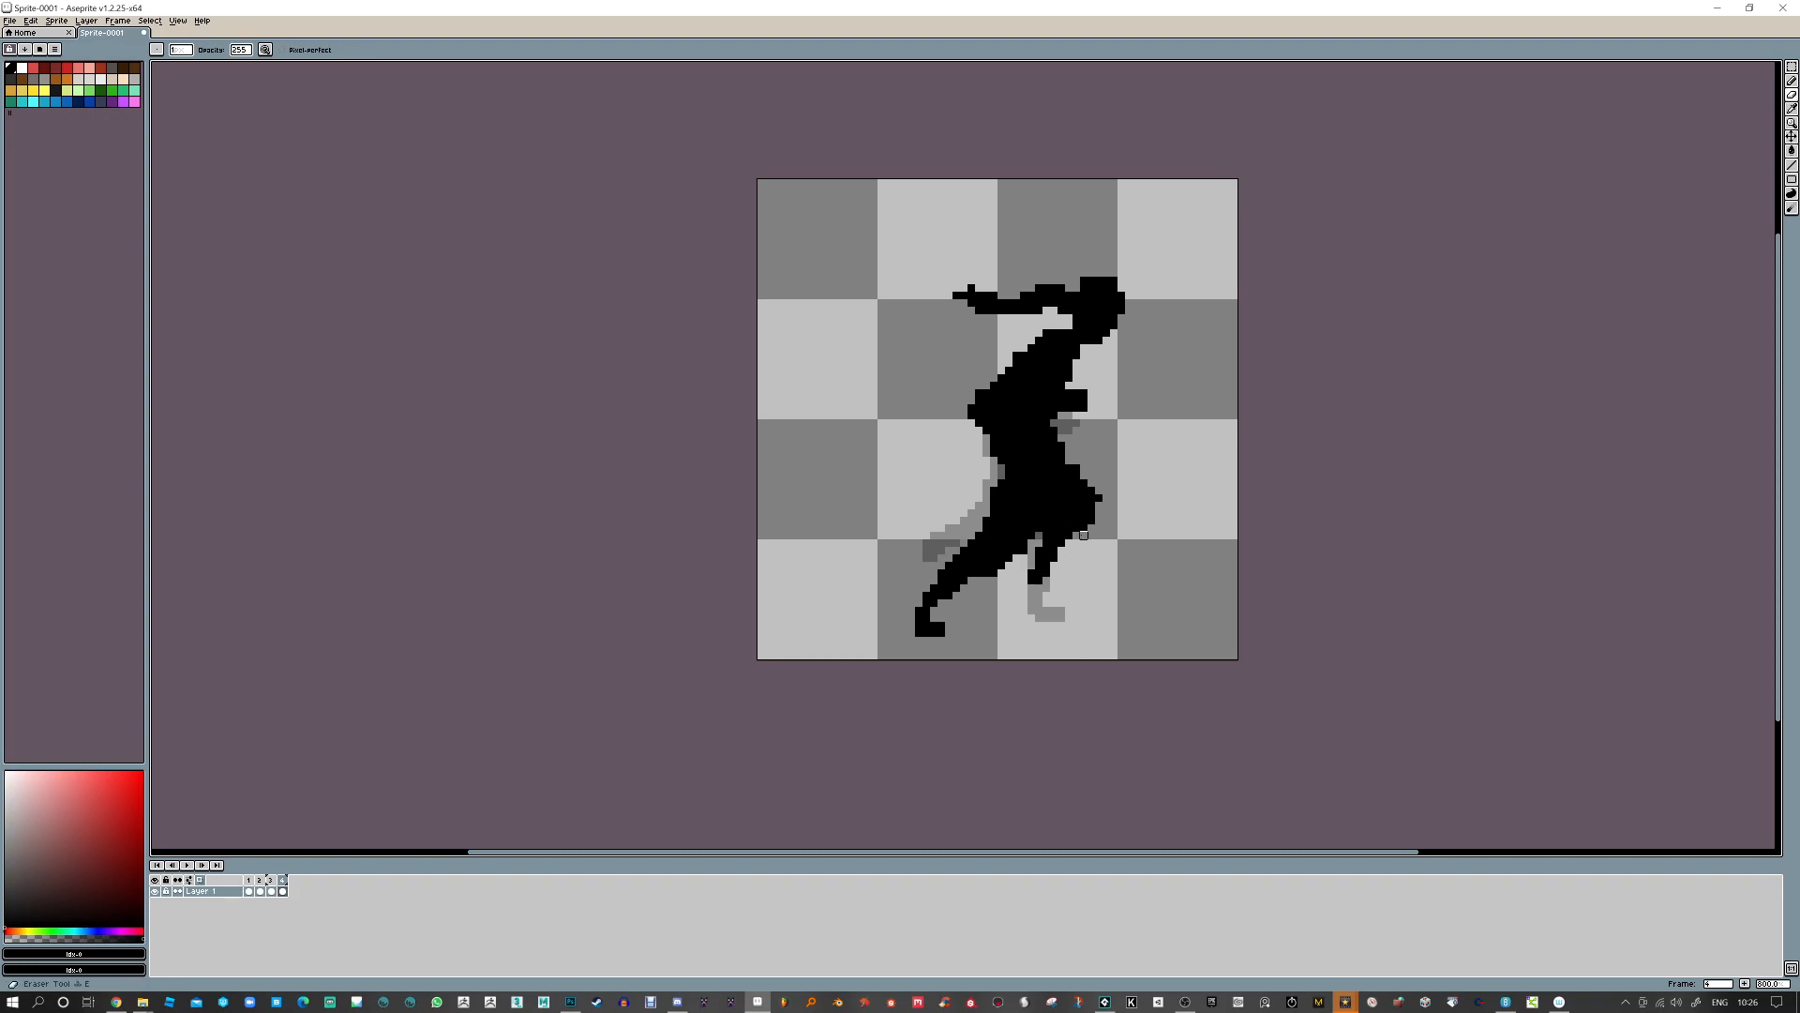
key("b")
key("Return")
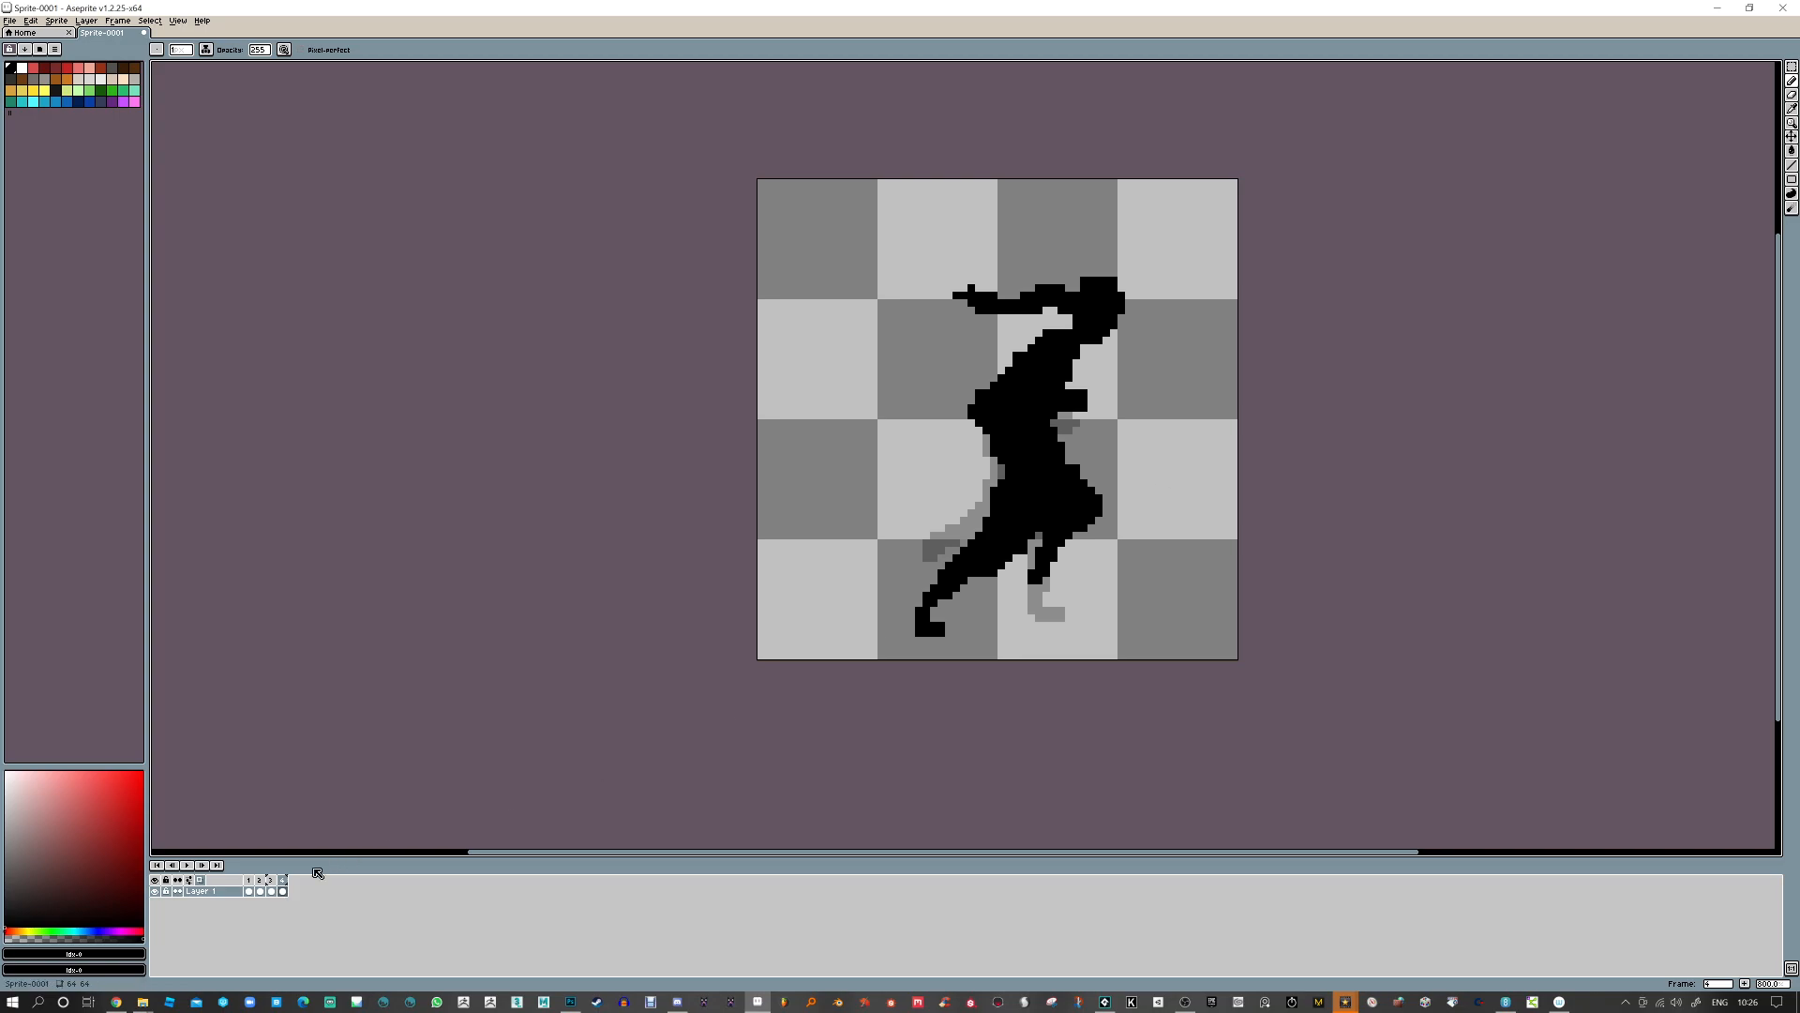
Duplicate frame 4's cel into a fifth frame and shift the whole figure up by about one pixel
left_click(284, 891)
key("alt+n")
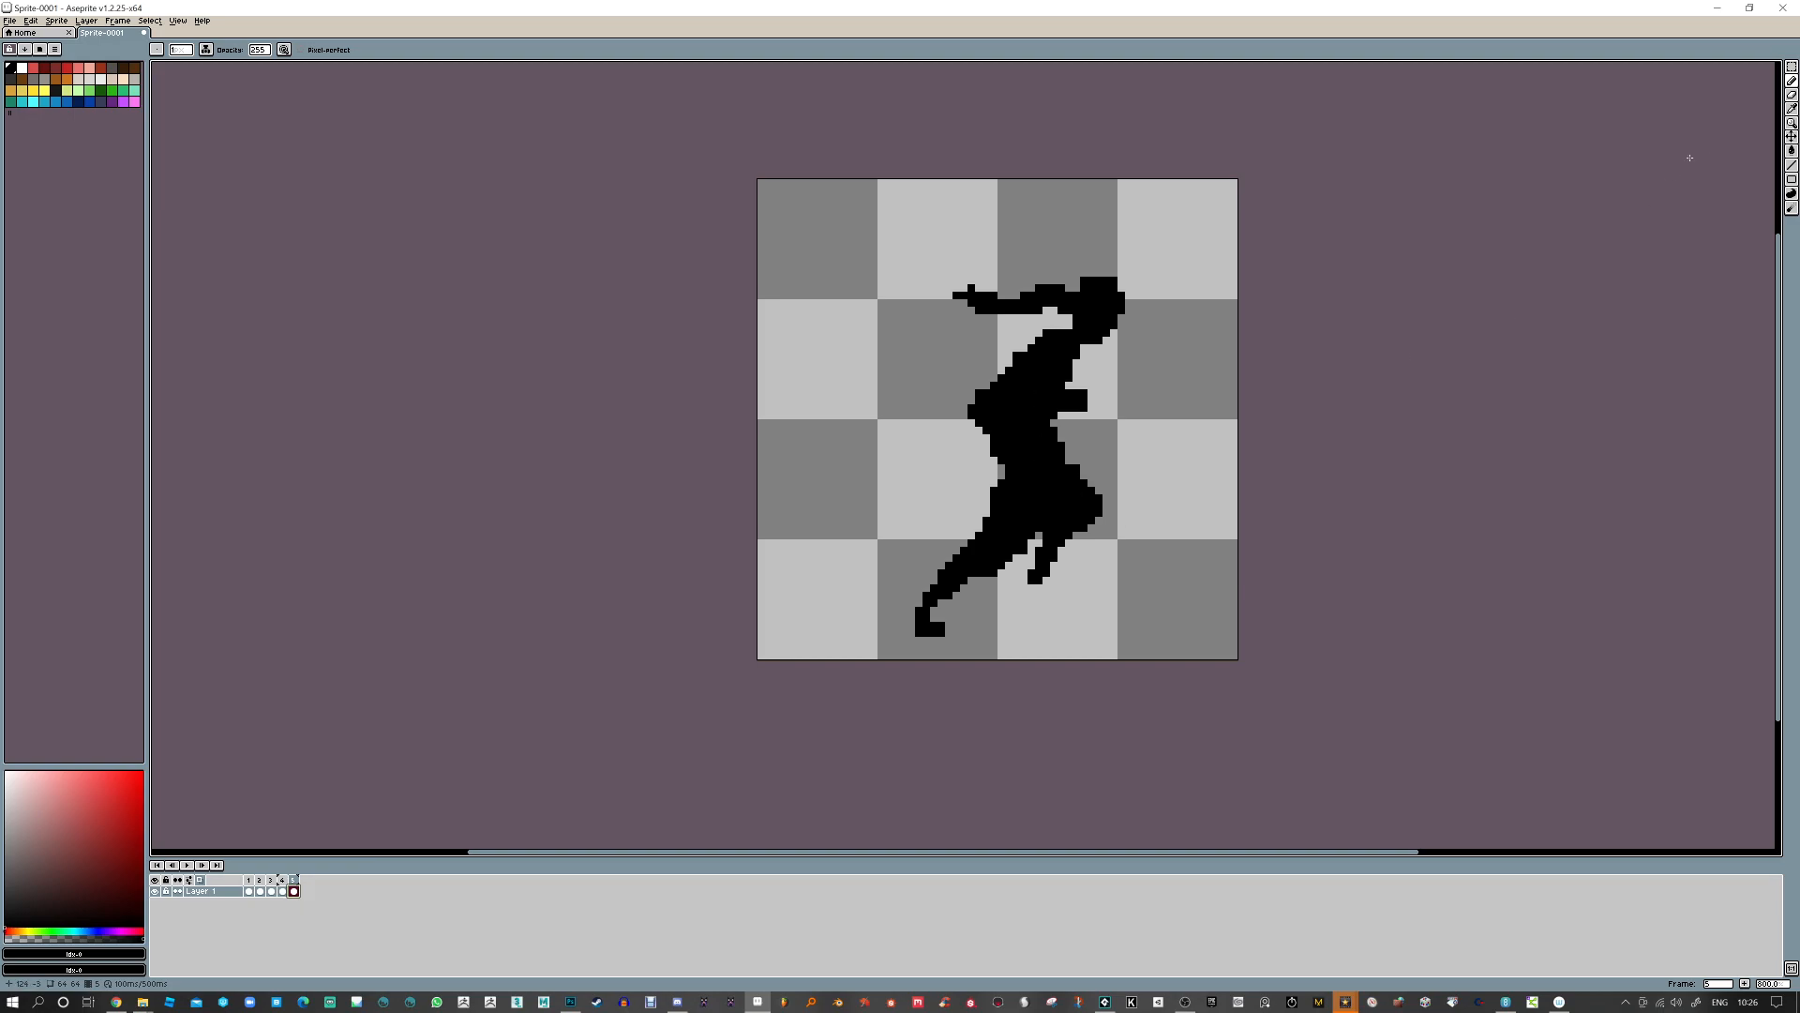
key("v")
left_click_drag(1103, 476, 1103, 469)
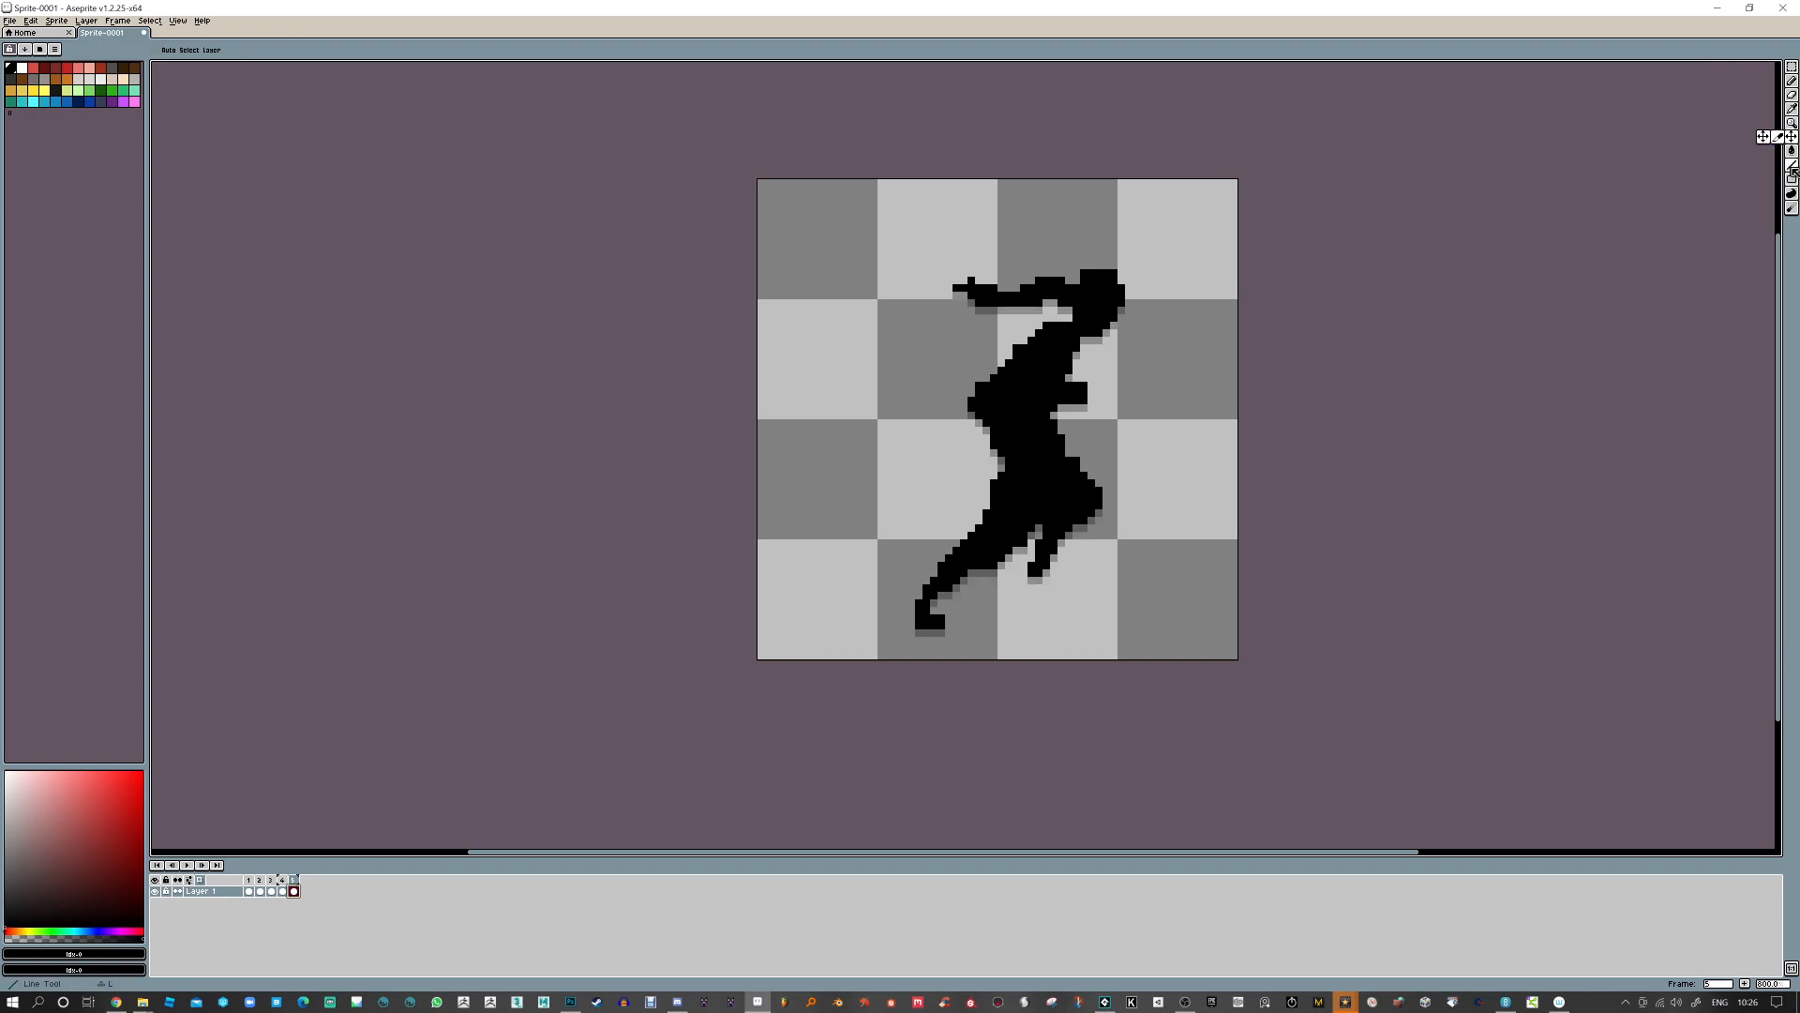
left_click(1792, 81)
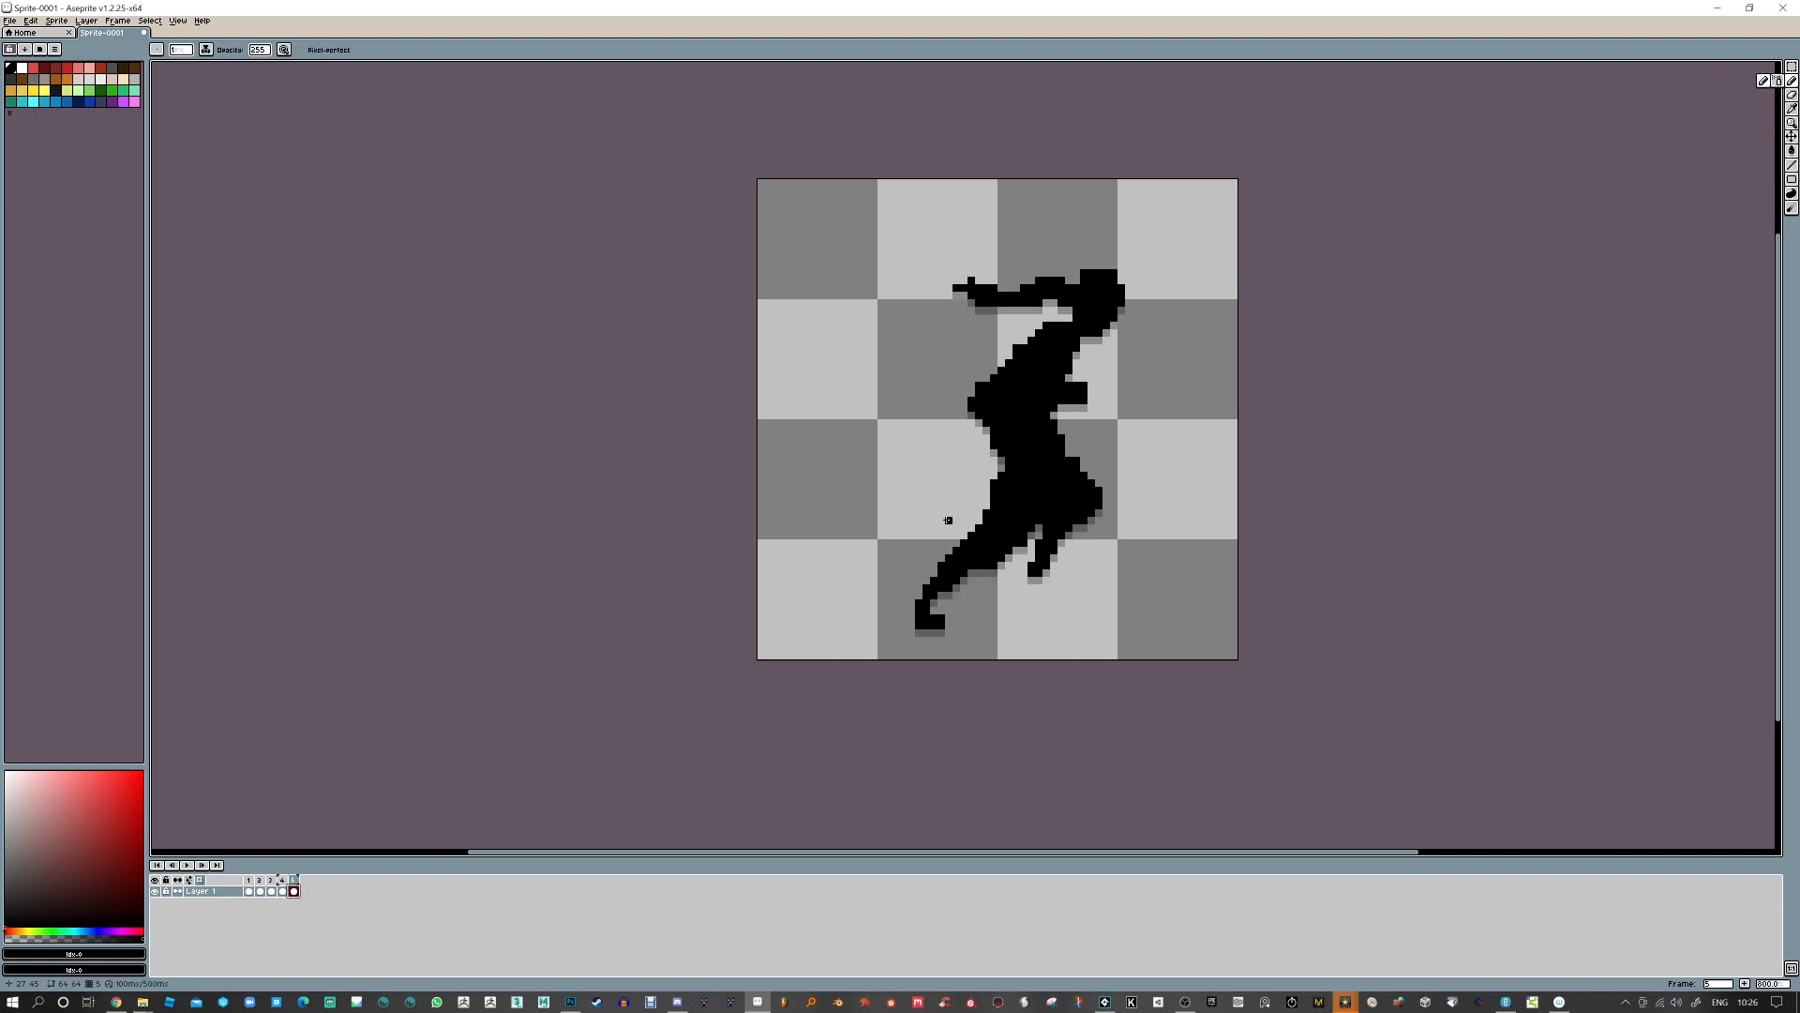
Redraw frame 5's legs with one reaching far forward and the other kicked back behind the body, erasing the old legs
mouse_move(1031, 549)
left_mouse_down()
mouse_move(1032, 589)
mouse_move(1054, 512)
mouse_move(1039, 558)
mouse_move(1097, 549)
mouse_move(1125, 590)
mouse_move(1120, 567)
mouse_move(1151, 600)
mouse_move(1111, 568)
mouse_move(1181, 596)
mouse_move(1156, 611)
mouse_move(1176, 595)
left_mouse_up()
key("e")
key("b")
key("e")
key("b")
key("e")
mouse_move(1032, 517)
left_mouse_down()
mouse_move(926, 639)
mouse_move(1016, 535)
mouse_move(1008, 551)
mouse_move(979, 573)
mouse_move(994, 550)
mouse_move(972, 558)
mouse_move(964, 536)
mouse_move(971, 505)
mouse_move(1019, 474)
mouse_move(984, 522)
mouse_move(907, 518)
mouse_move(995, 534)
mouse_move(1046, 506)
left_mouse_up()
key("b")
mouse_move(919, 526)
left_mouse_down()
mouse_move(886, 559)
mouse_move(907, 526)
mouse_move(984, 545)
mouse_move(998, 531)
mouse_move(960, 512)
left_mouse_up()
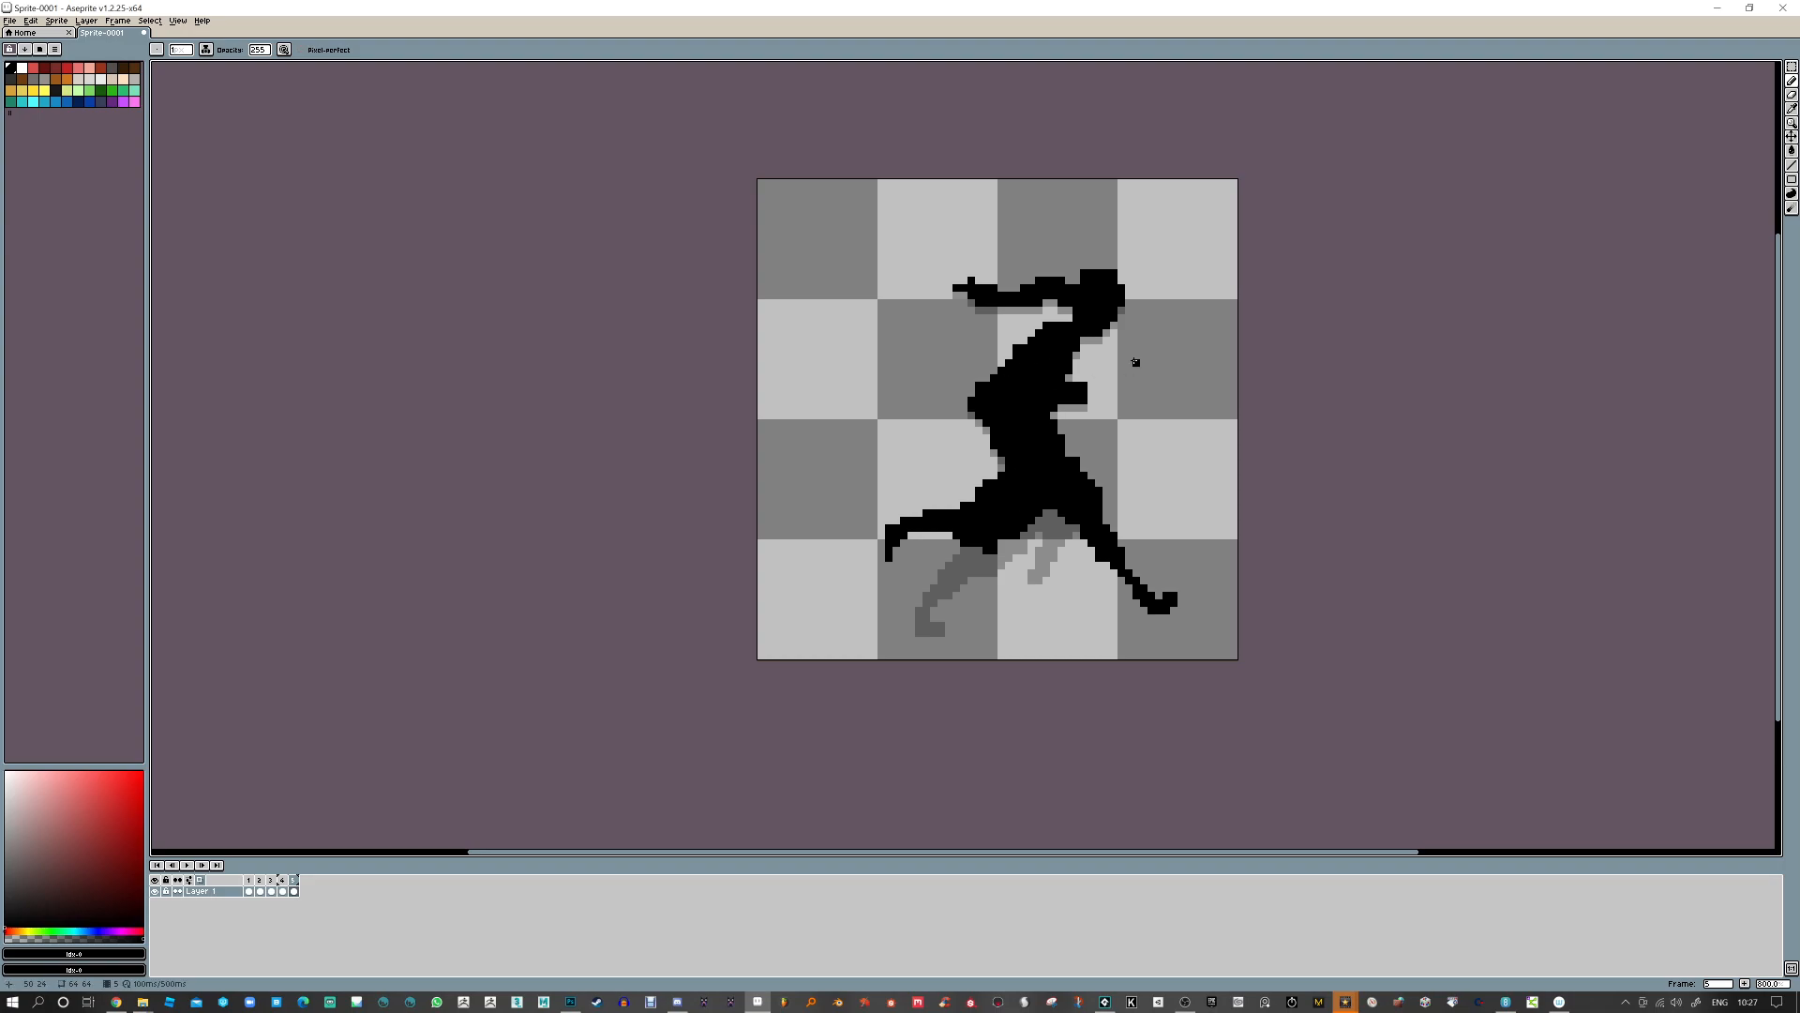
Step back to the first frame and forward again to frame 5 to compare the arm poses
key("Left")
key("Left")
key("Left")
key("Left")
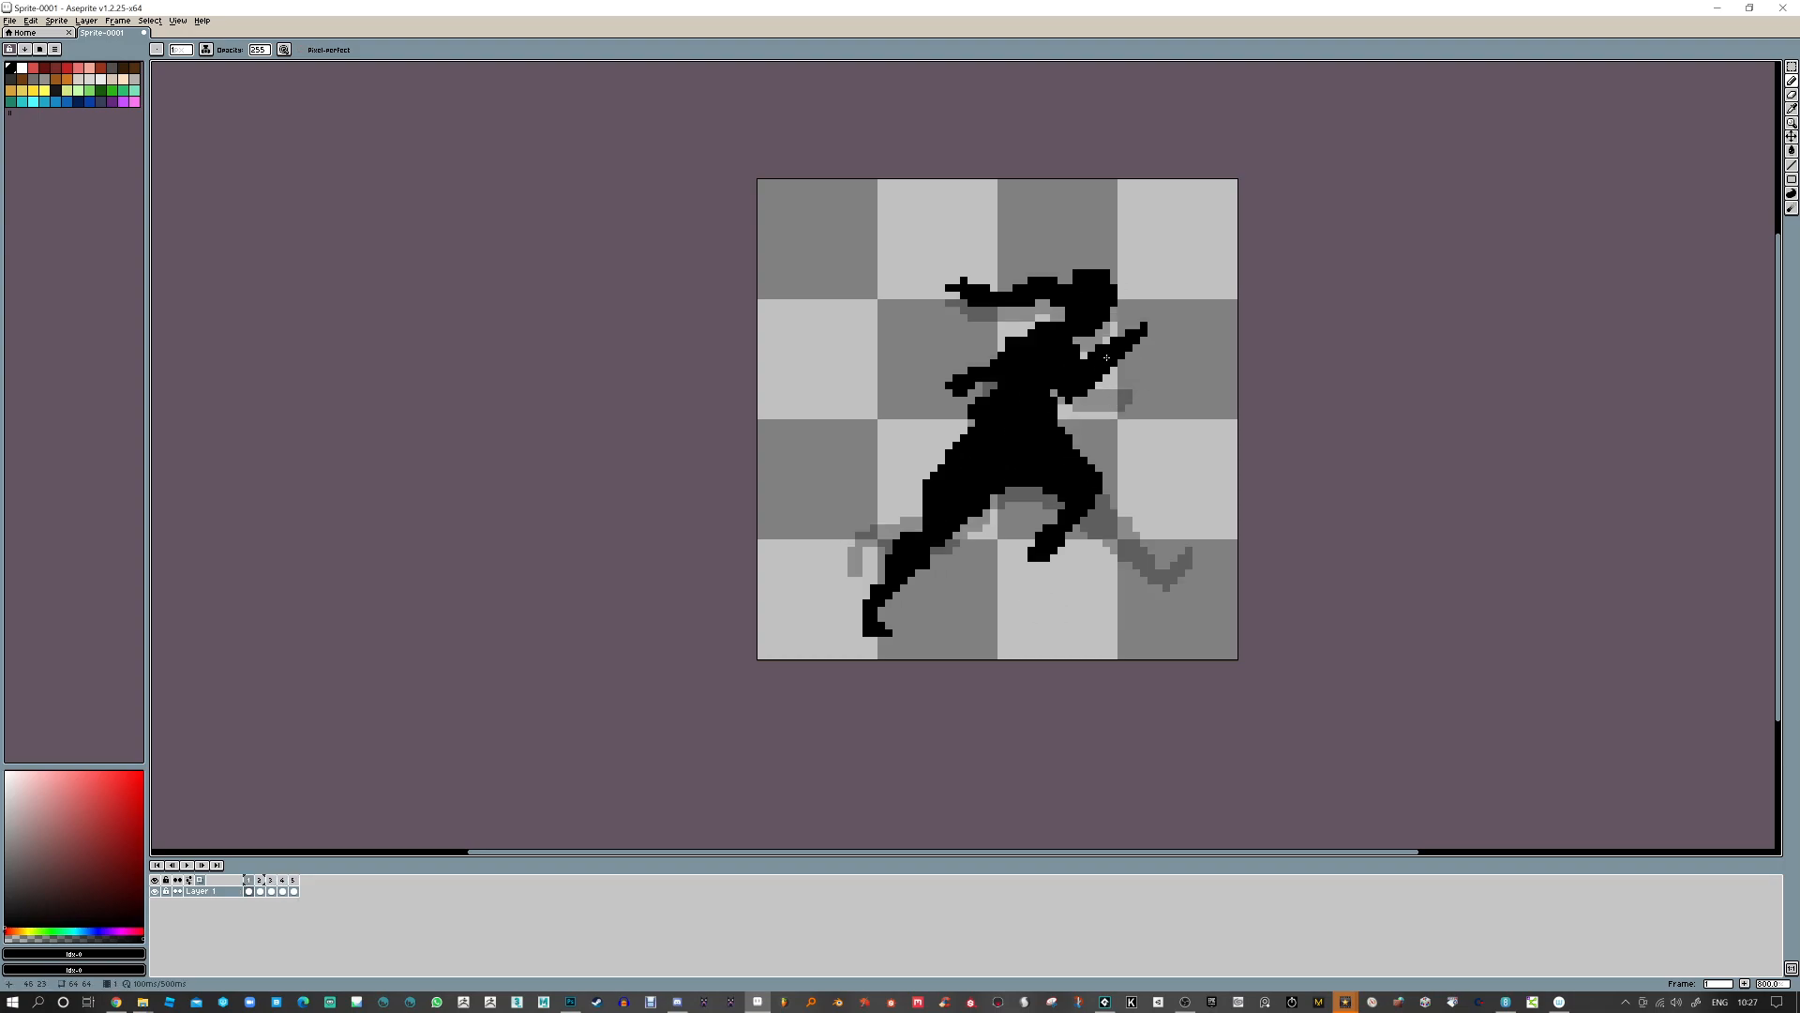
key("Right")
key("Right")
key("Right")
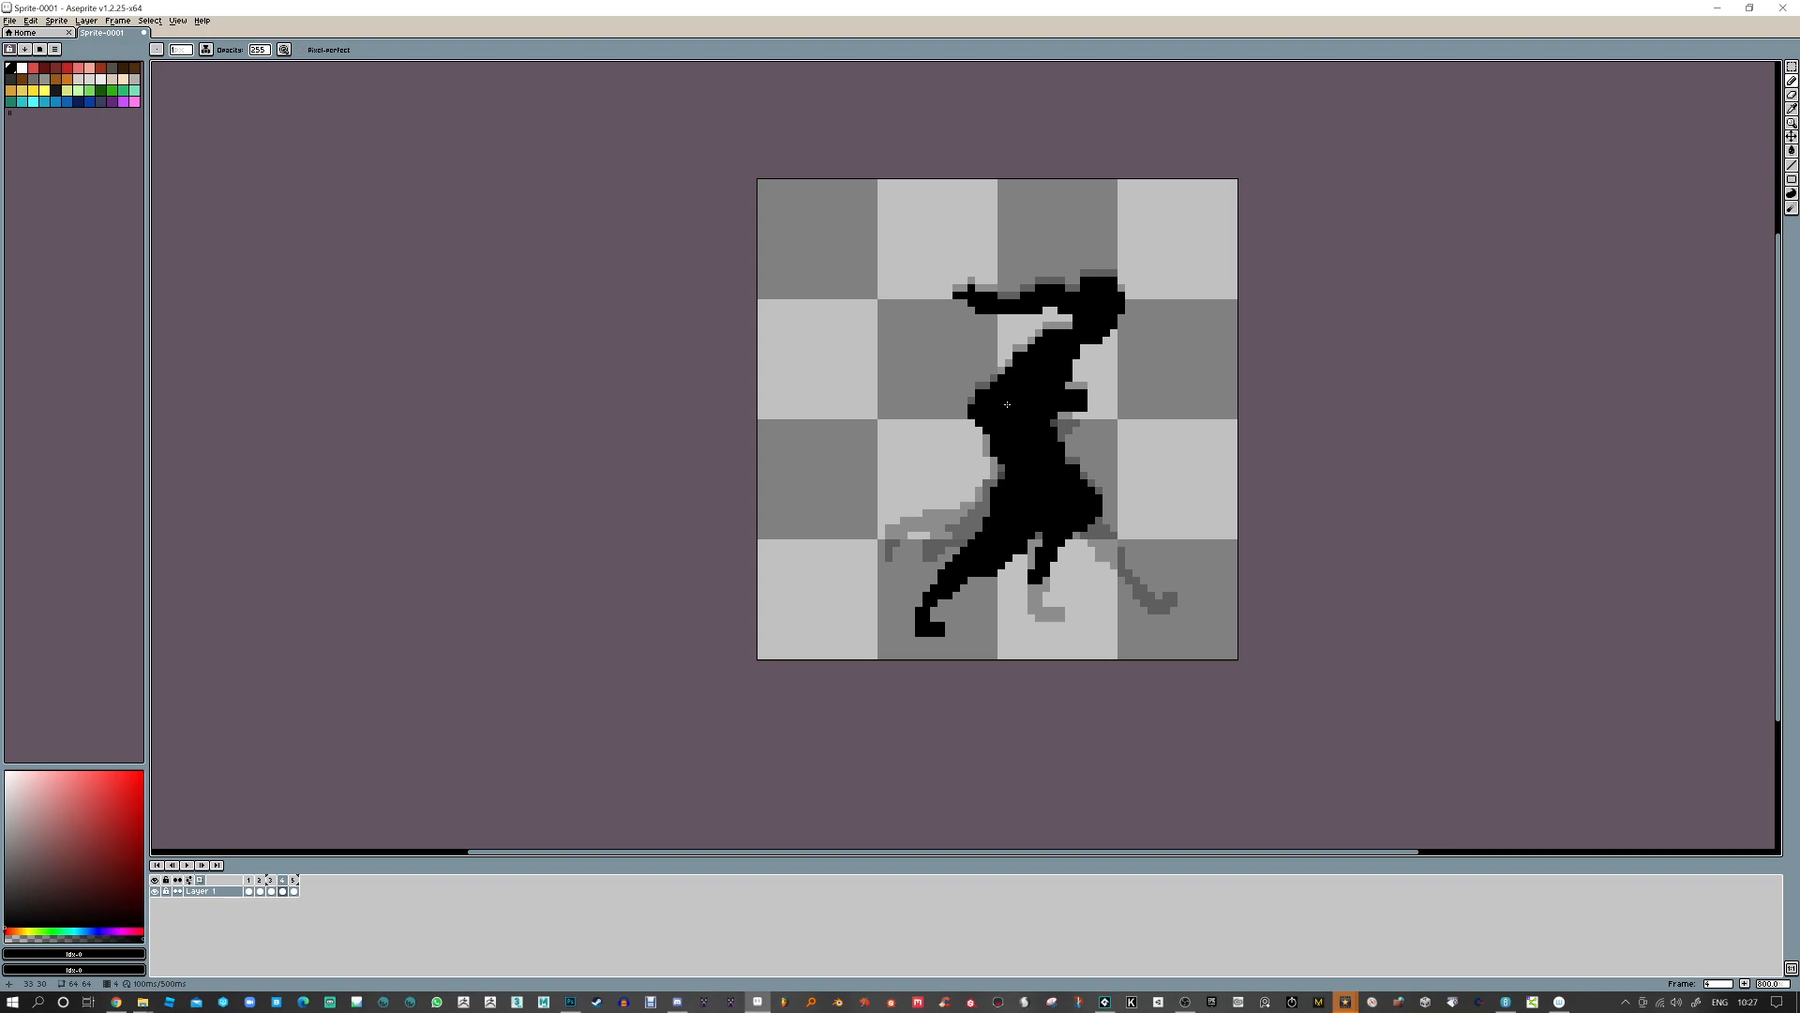
key("Right")
Redraw frame 5's arms with one stretched behind and the other bent forward with a raised hand, and play the animation
mouse_move(1002, 355)
left_mouse_down()
mouse_move(921, 406)
mouse_move(987, 389)
mouse_move(994, 438)
mouse_move(1001, 386)
mouse_move(1121, 378)
mouse_move(1084, 381)
mouse_move(1151, 341)
mouse_move(1083, 407)
left_mouse_up()
key("e")
key("b")
key("e")
mouse_move(1084, 386)
left_mouse_down()
mouse_move(1098, 394)
mouse_move(1151, 340)
left_mouse_up()
key("b")
key("Return")
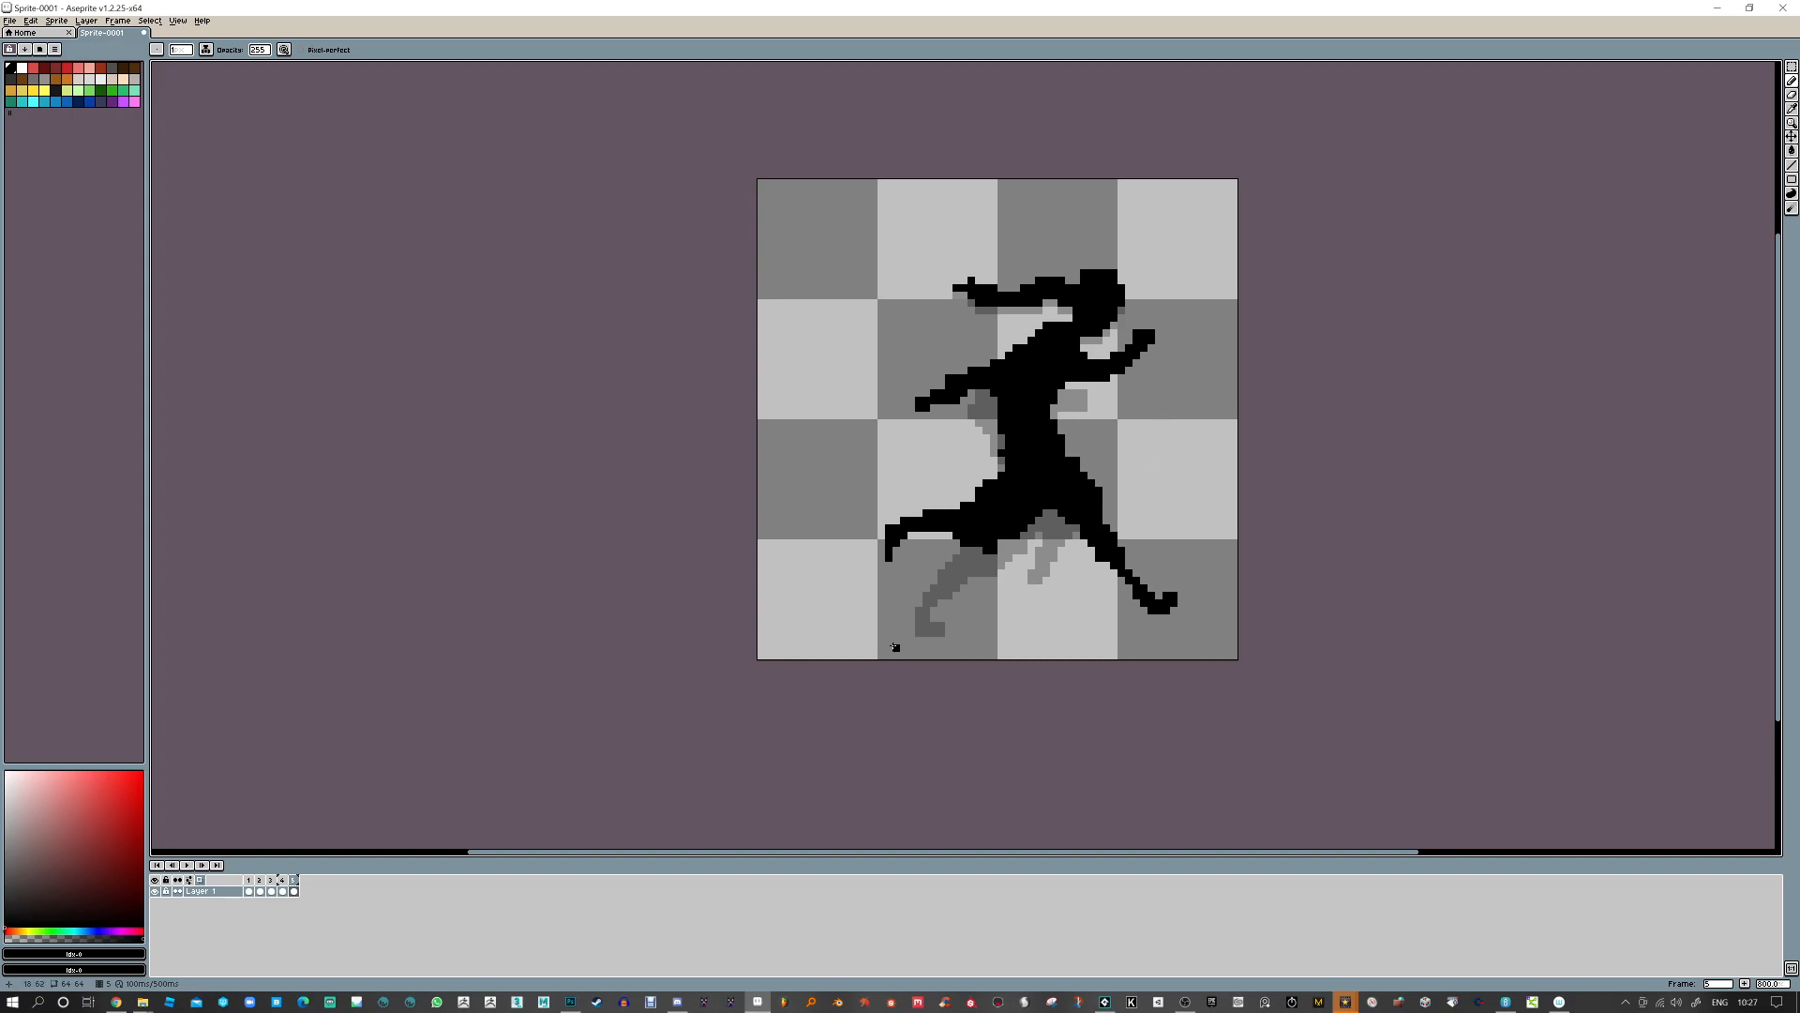
Duplicate frame 5's cel into a sixth frame and compare it with the earlier frames
key("alt+n")
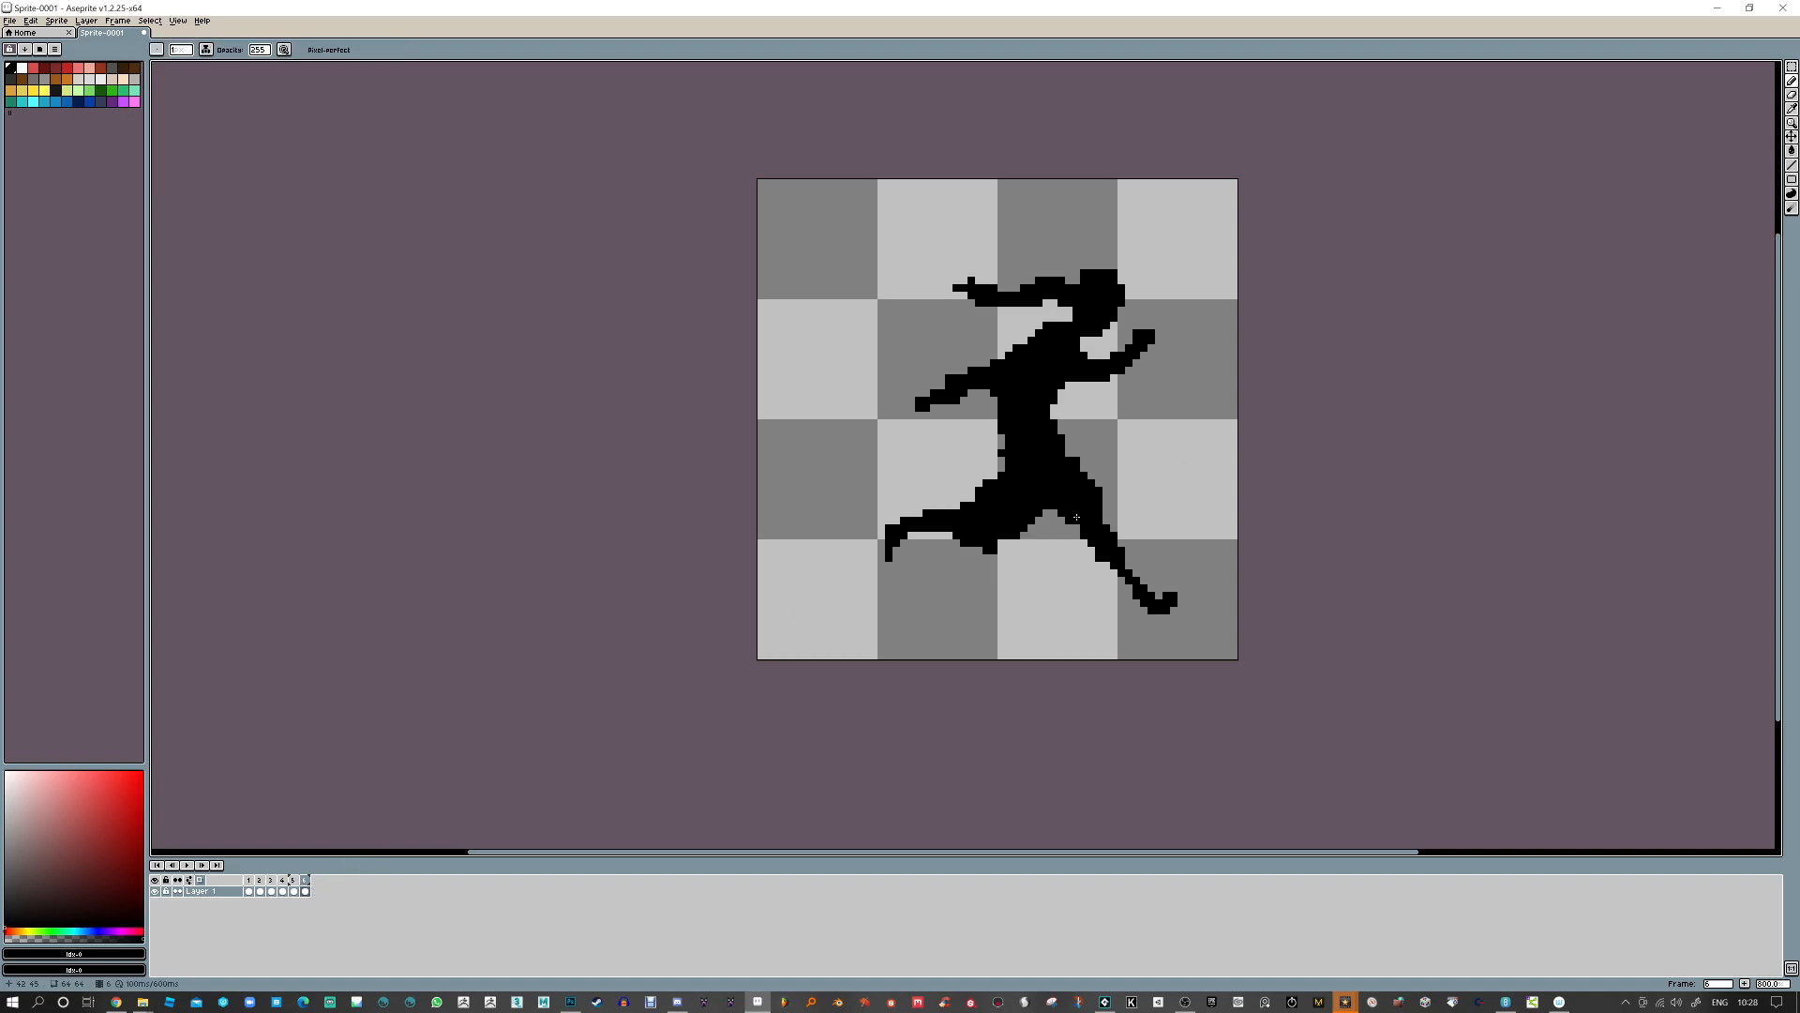
key("Left")
key("Left")
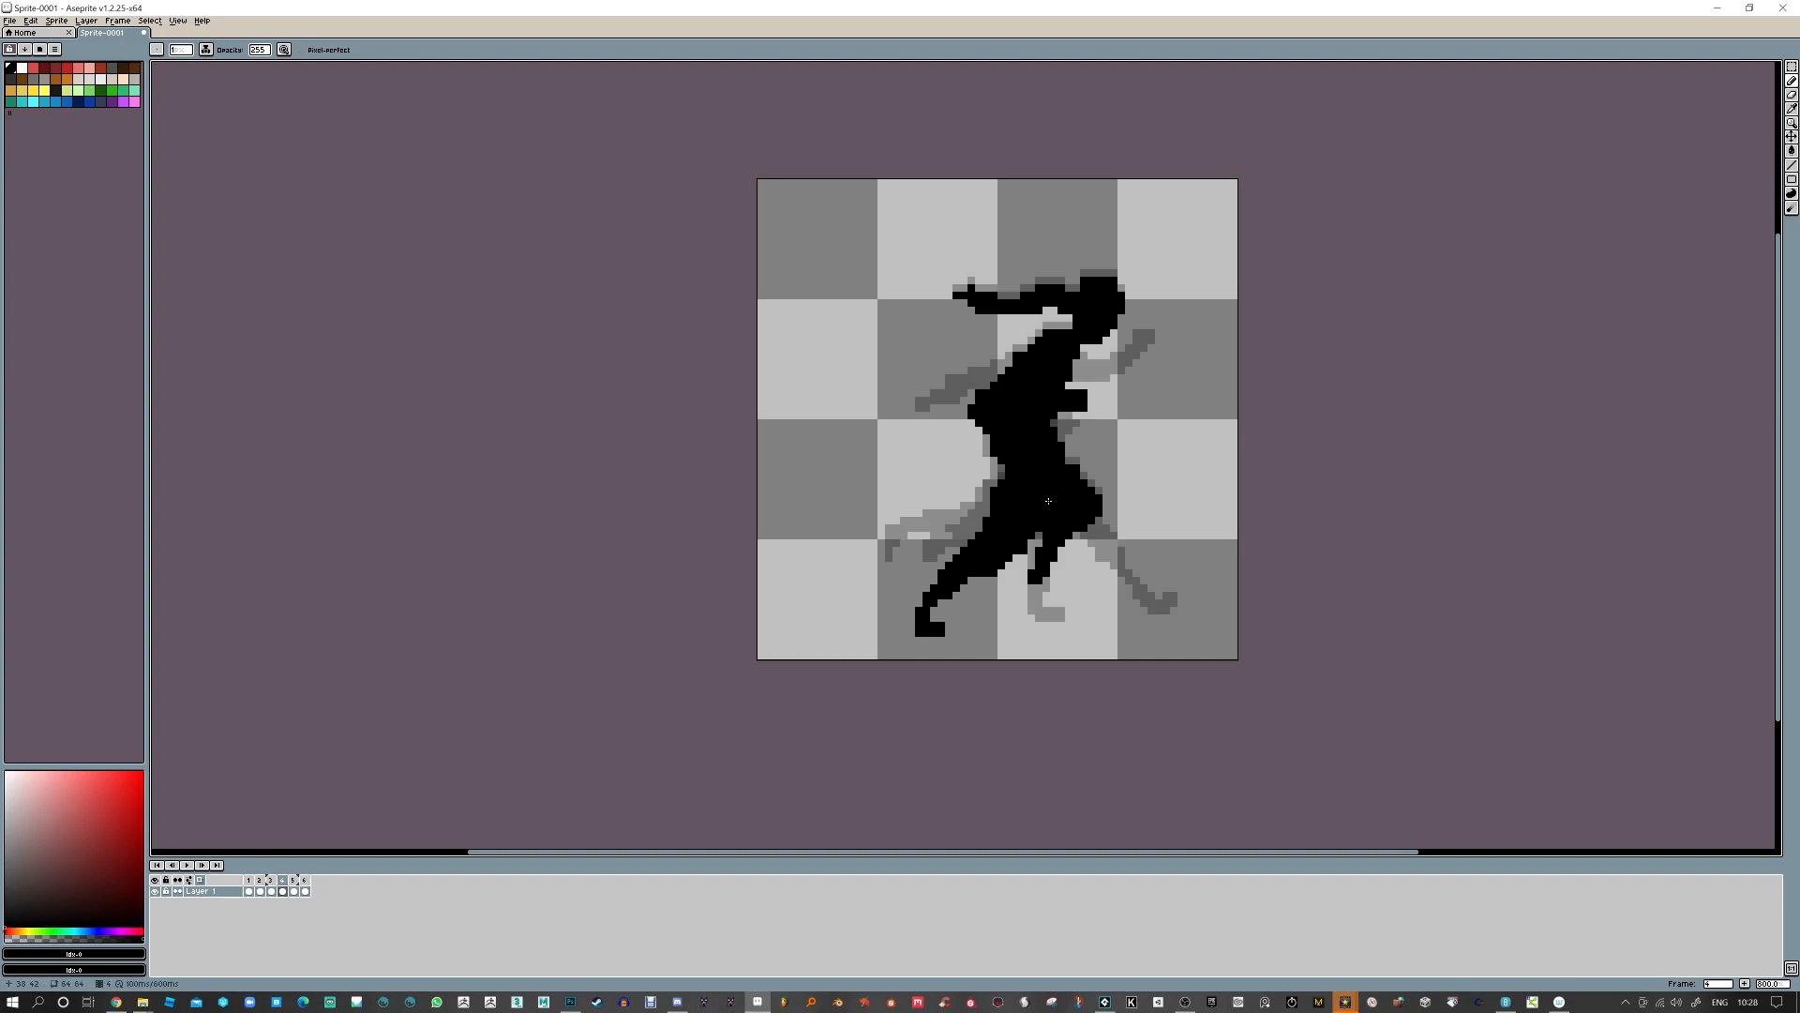
key("Left")
key("Left")
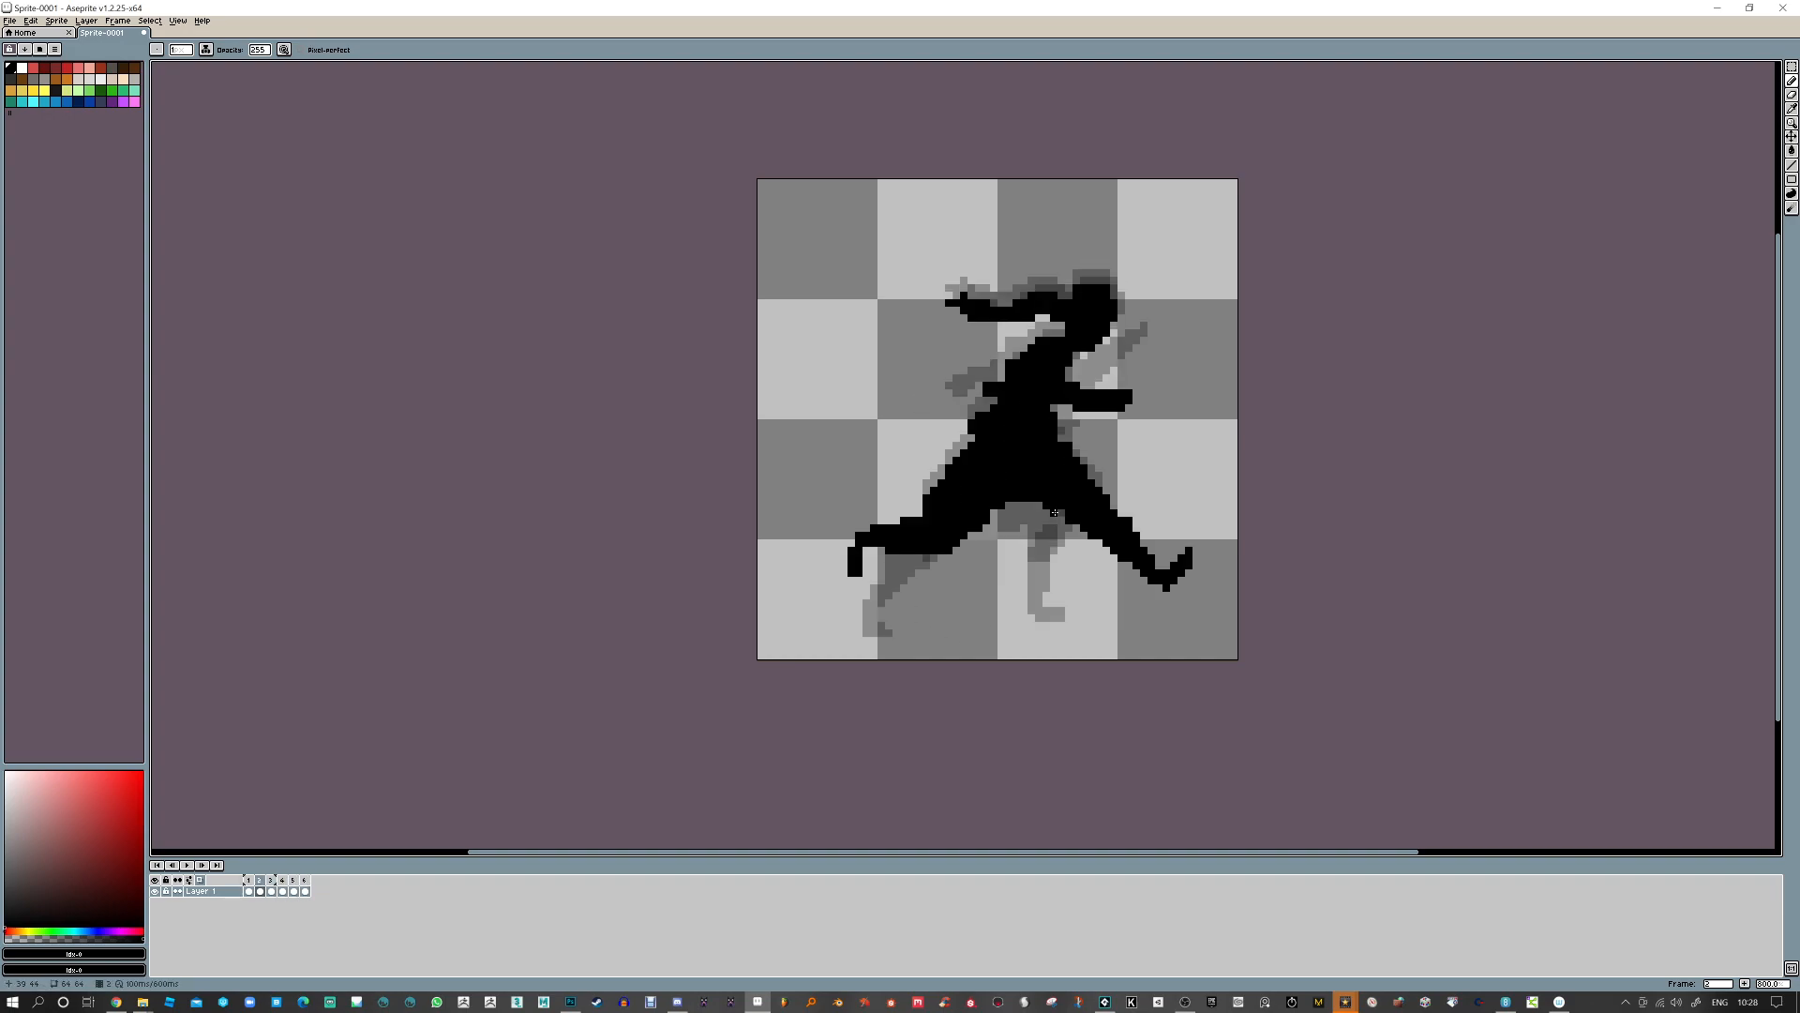
key("Right")
key("Right")
key("Right")
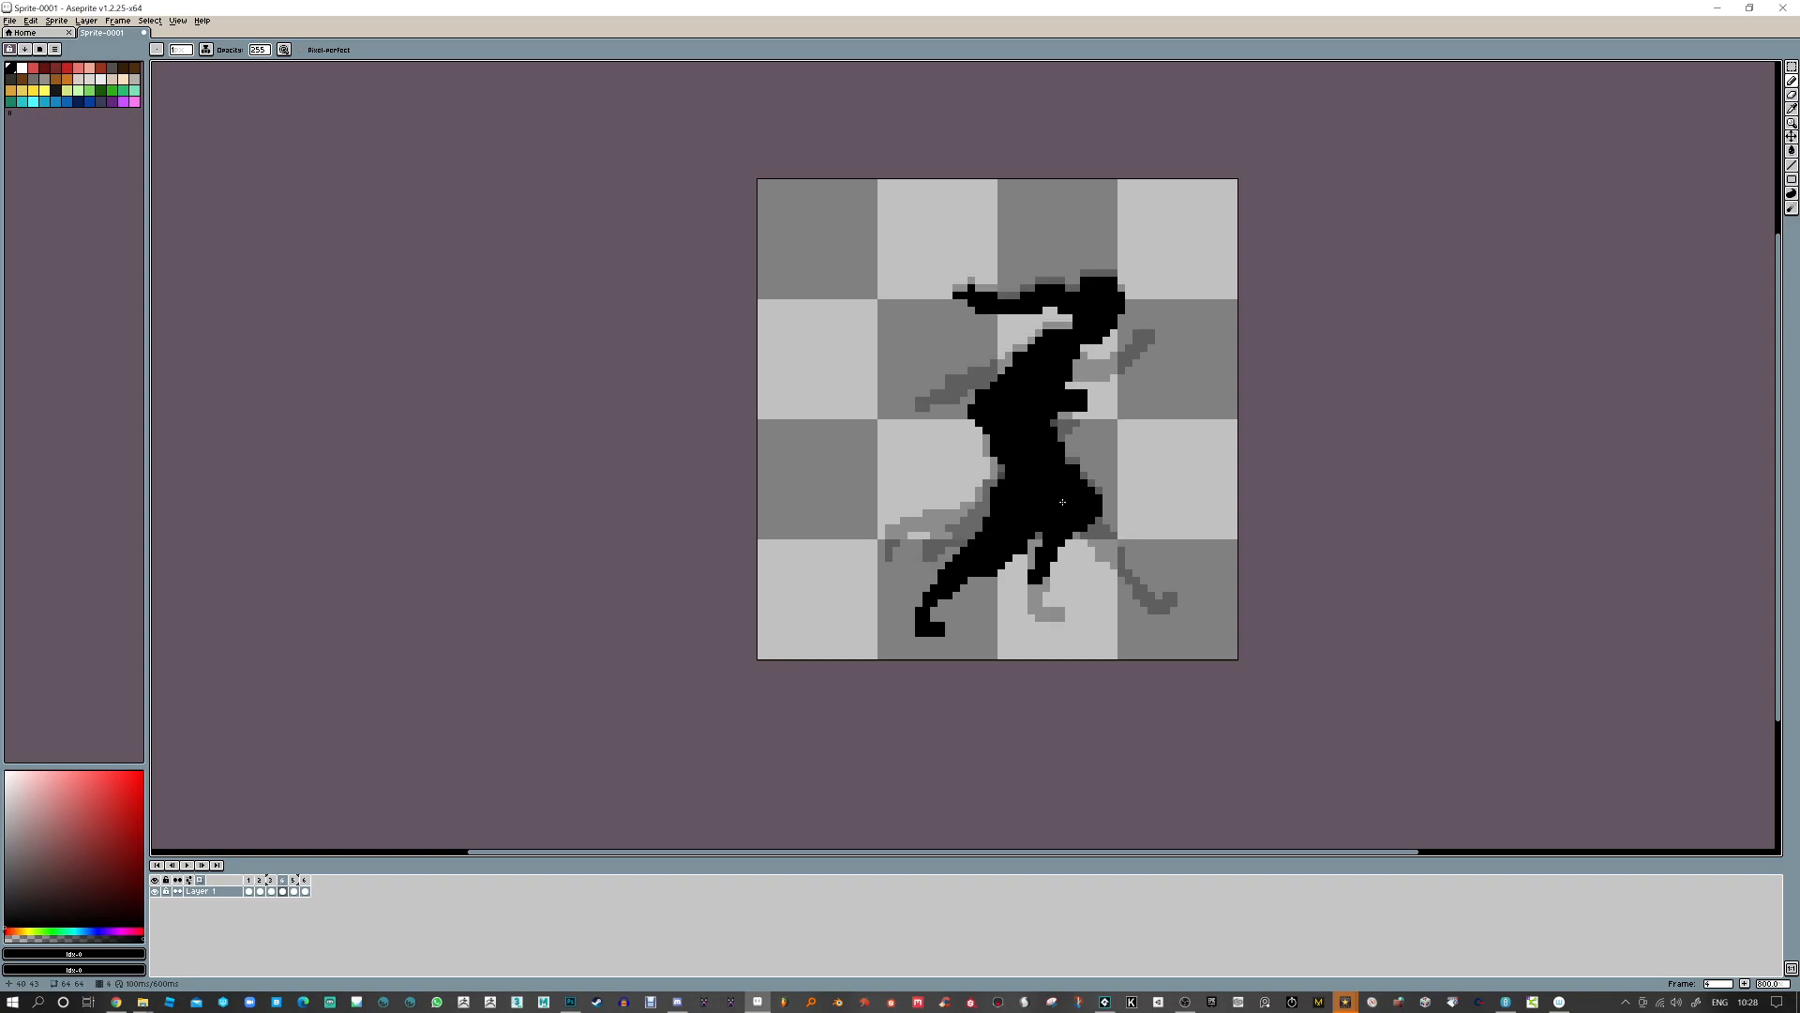
key("Right")
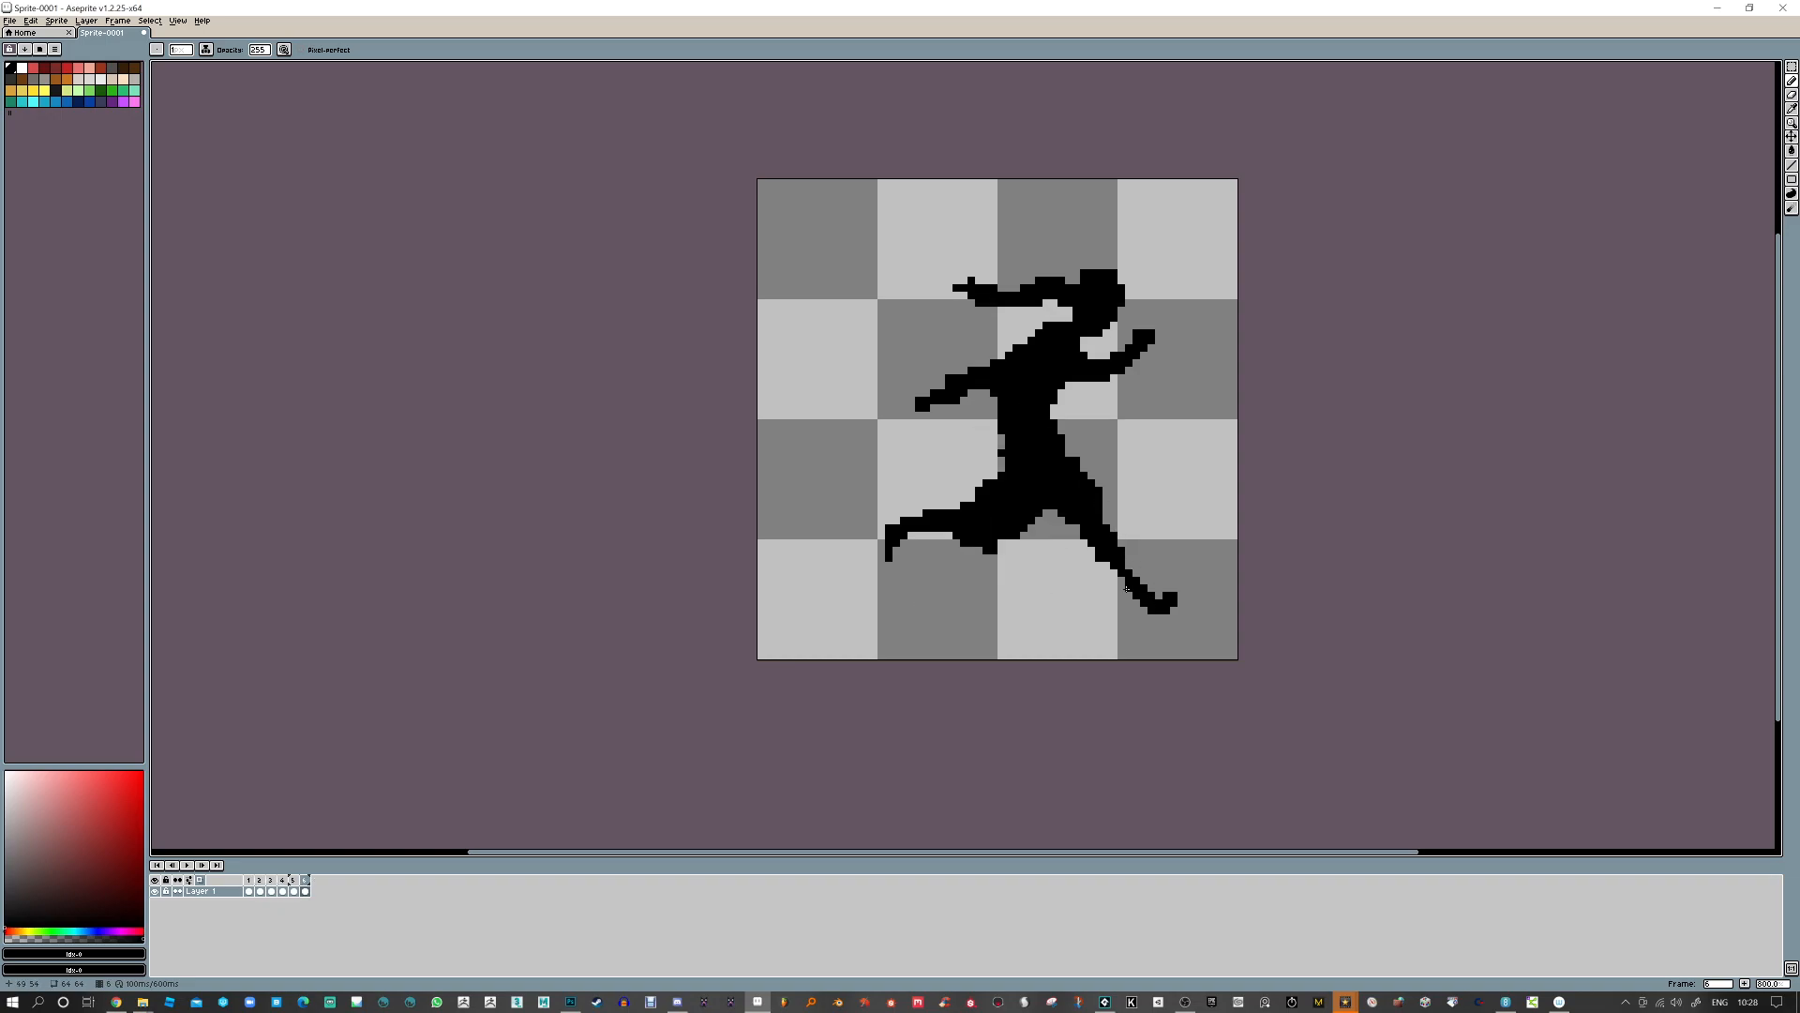
Draw an upright supporting leg with a foot under frame 6's body and shift the figure up by about one pixel
mouse_move(1025, 503)
left_mouse_down()
mouse_move(1052, 562)
mouse_move(1039, 520)
left_mouse_up()
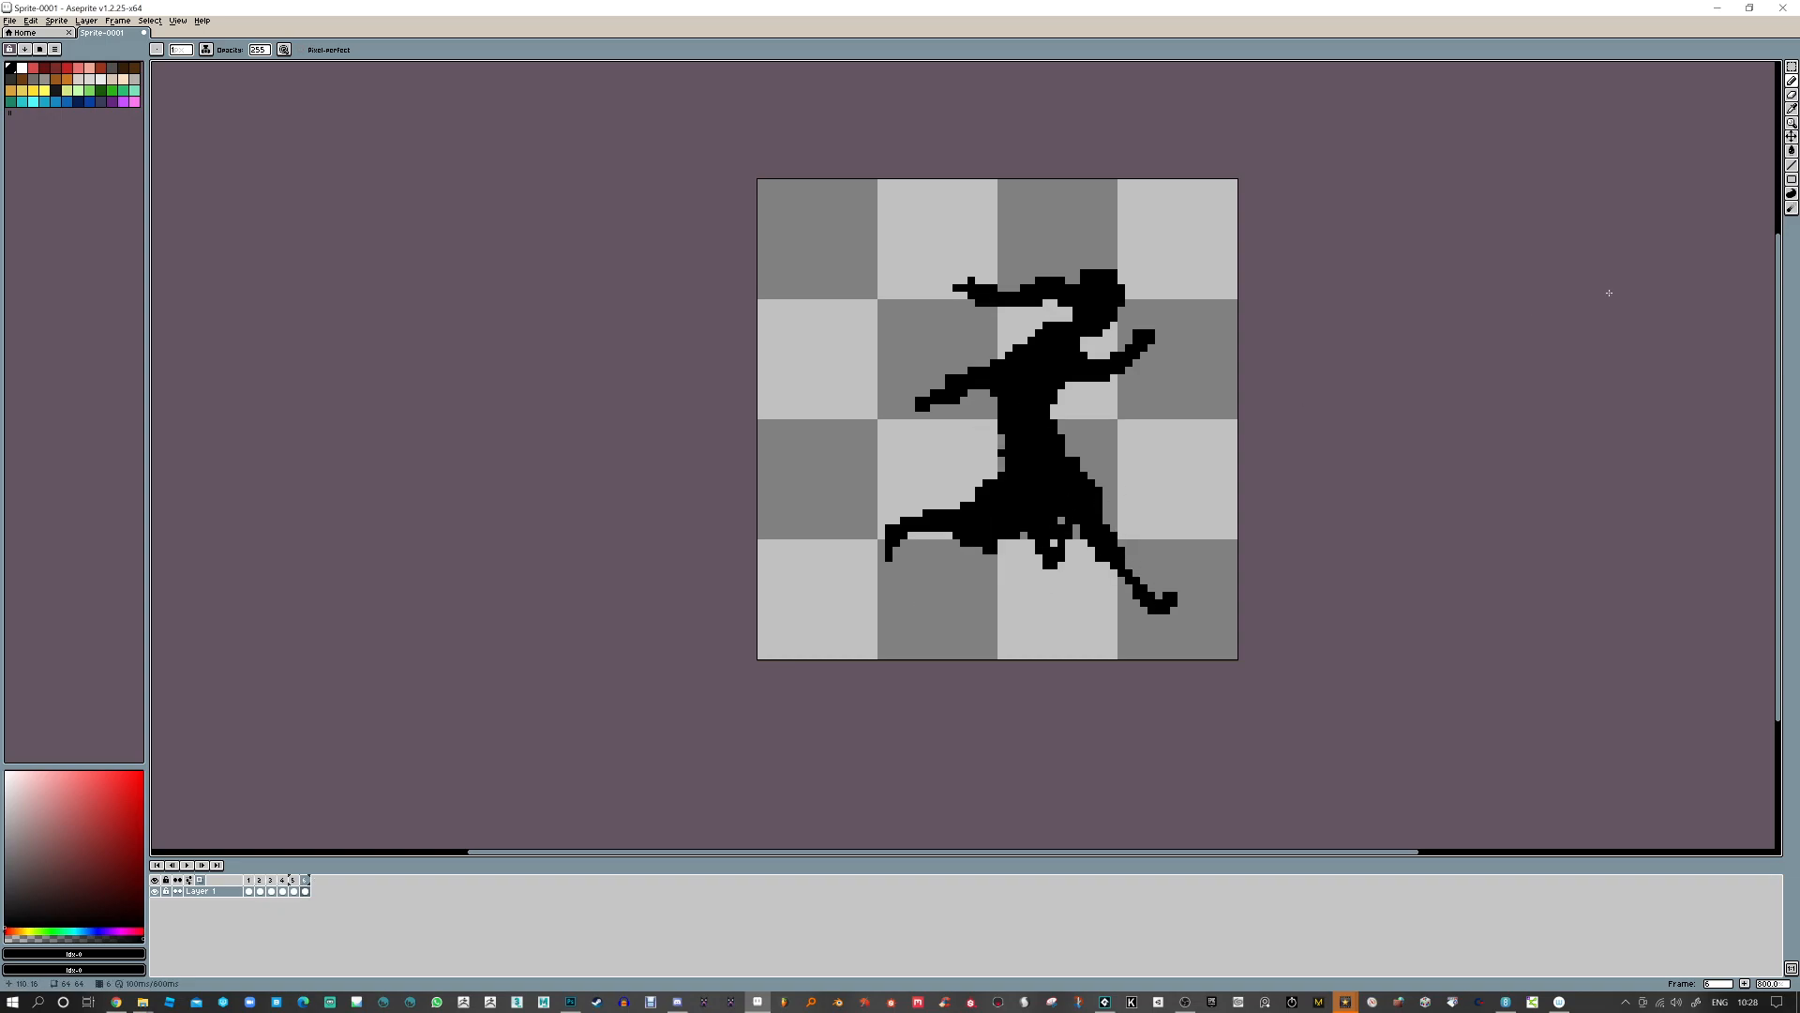
left_click(1793, 139)
left_click_drag(1048, 488, 1052, 479)
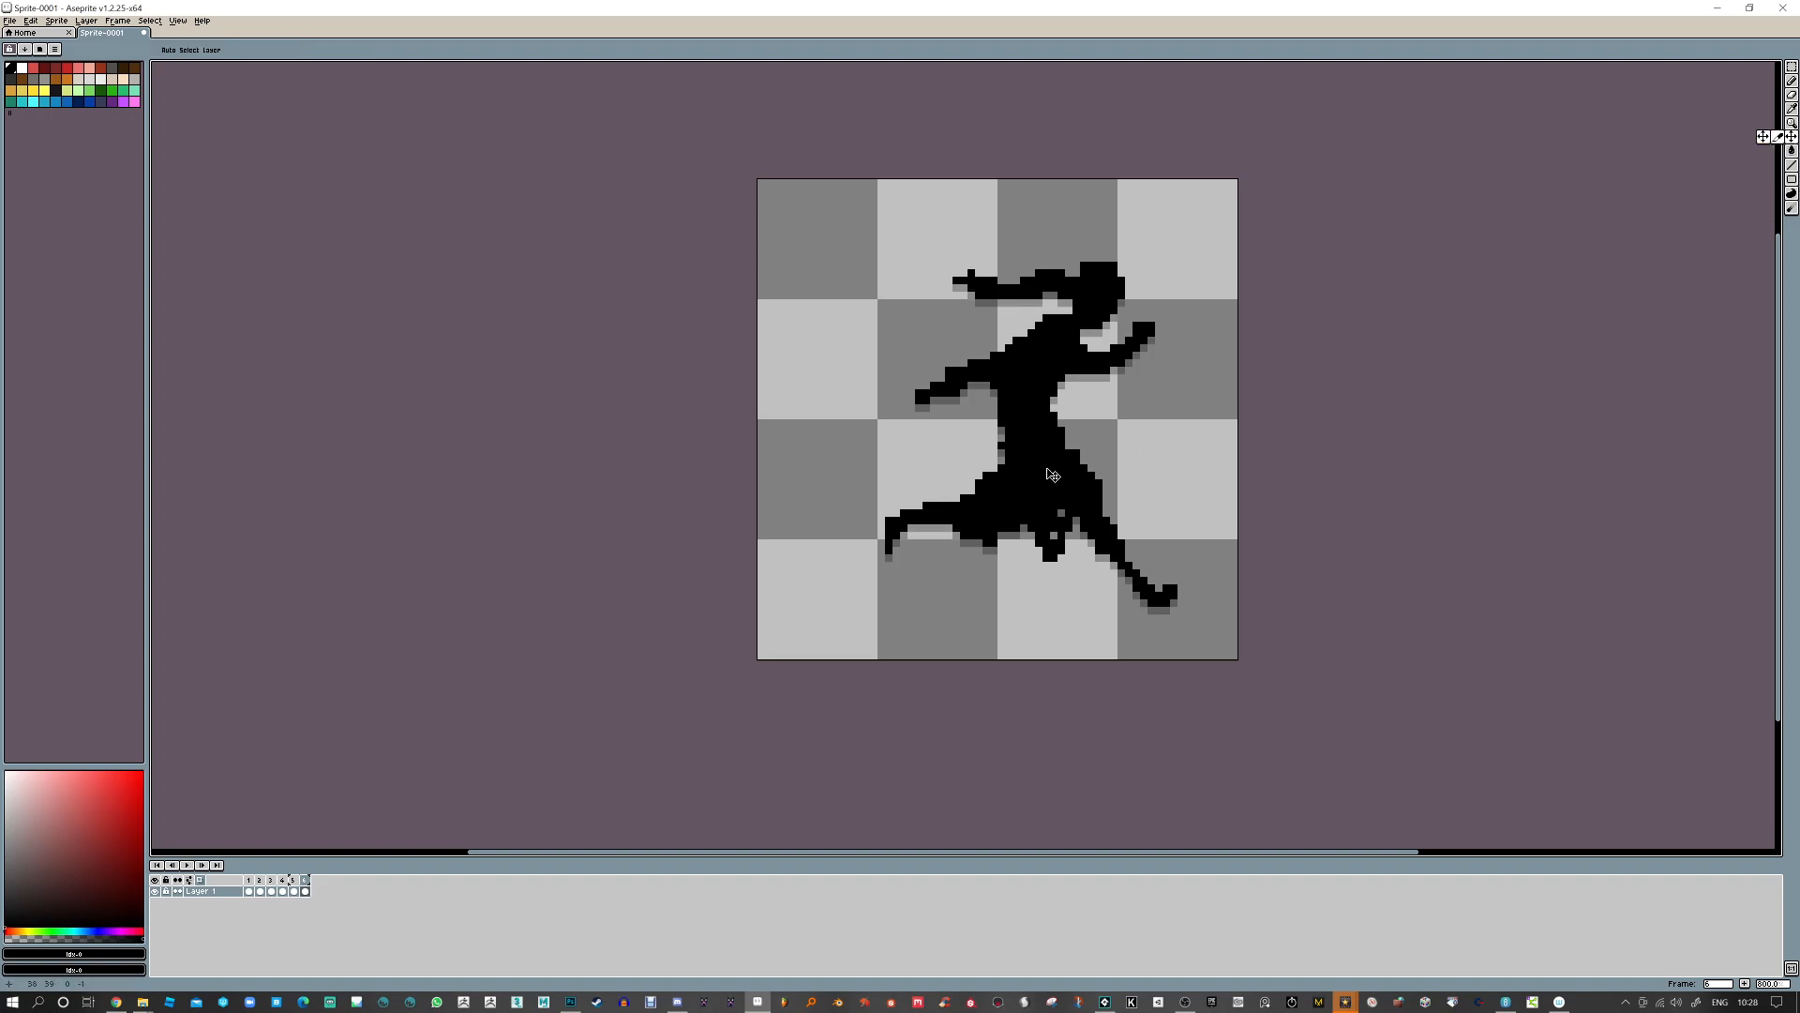
left_click(1792, 81)
mouse_move(1048, 552)
left_mouse_down()
mouse_move(1027, 614)
mouse_move(1043, 626)
left_mouse_up()
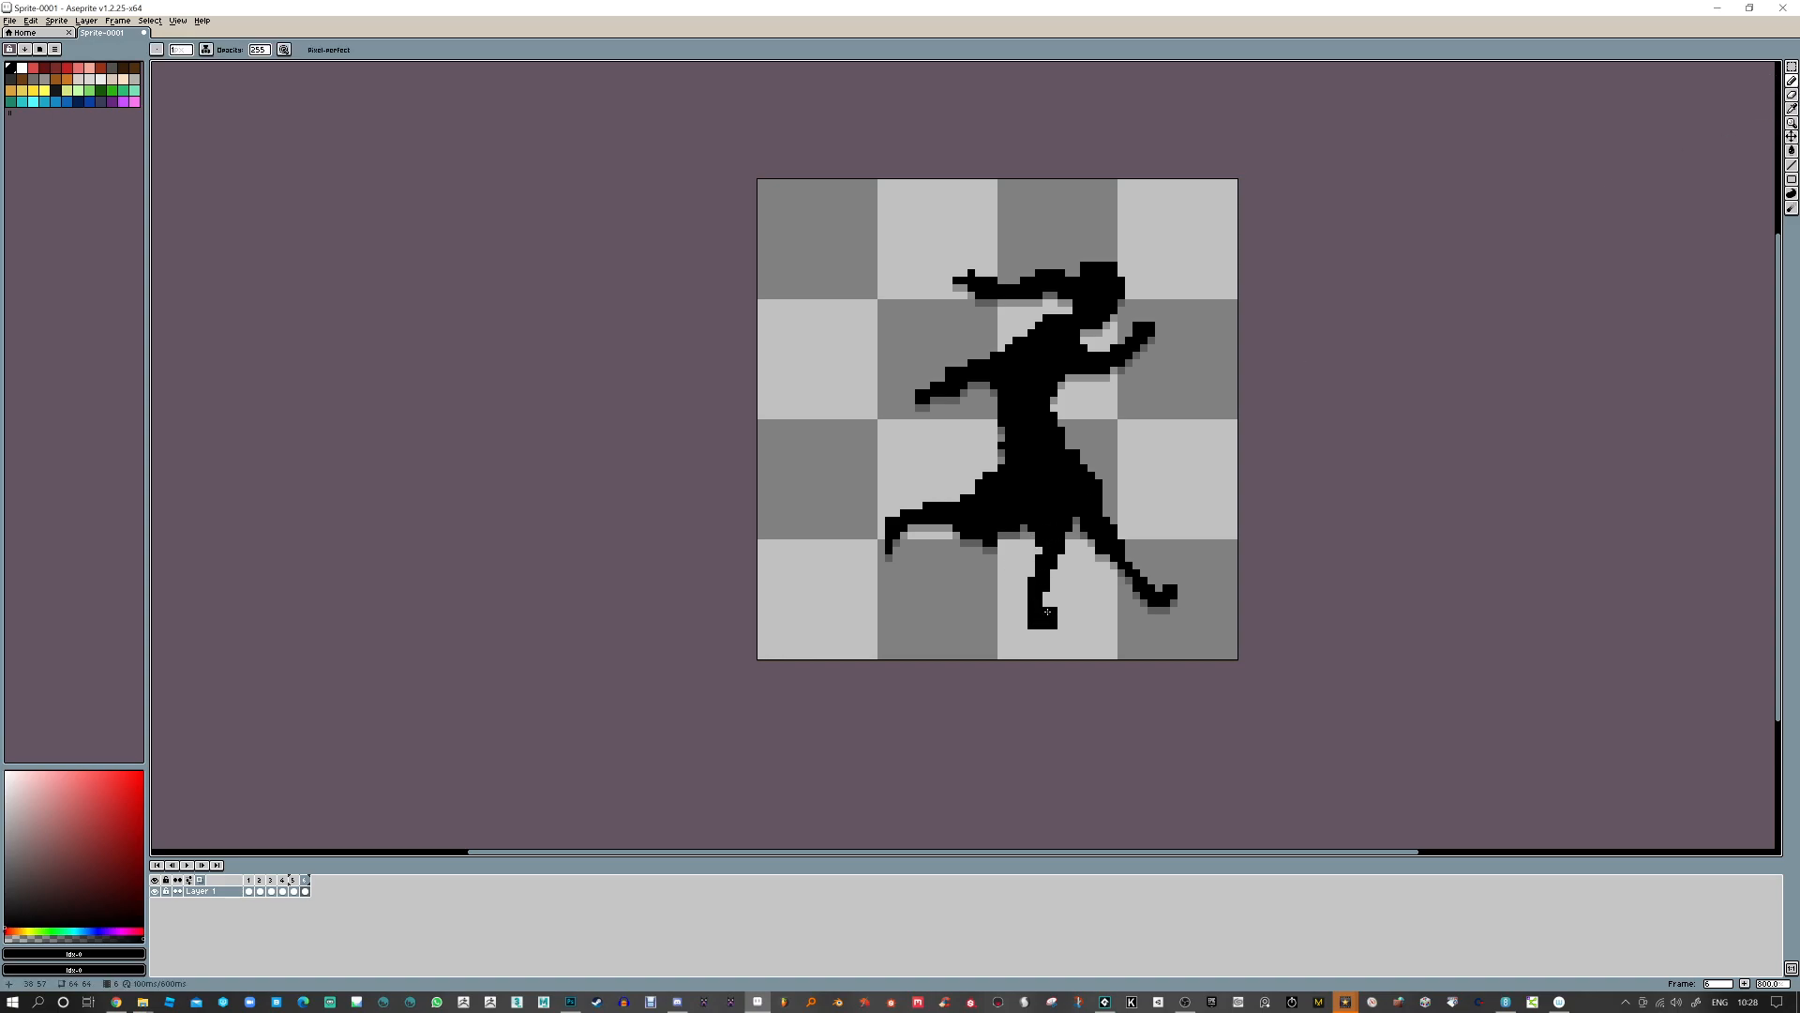
Erase frame 6's old outstretched front leg, shorten the trailing leg close behind the body, and reshape the front thigh
key("e")
mouse_move(1100, 492)
left_mouse_down()
mouse_move(1084, 527)
mouse_move(1091, 512)
mouse_move(1128, 595)
mouse_move(1106, 557)
mouse_move(1152, 603)
mouse_move(1122, 543)
mouse_move(1174, 588)
mouse_move(1120, 528)
left_mouse_up()
key("b")
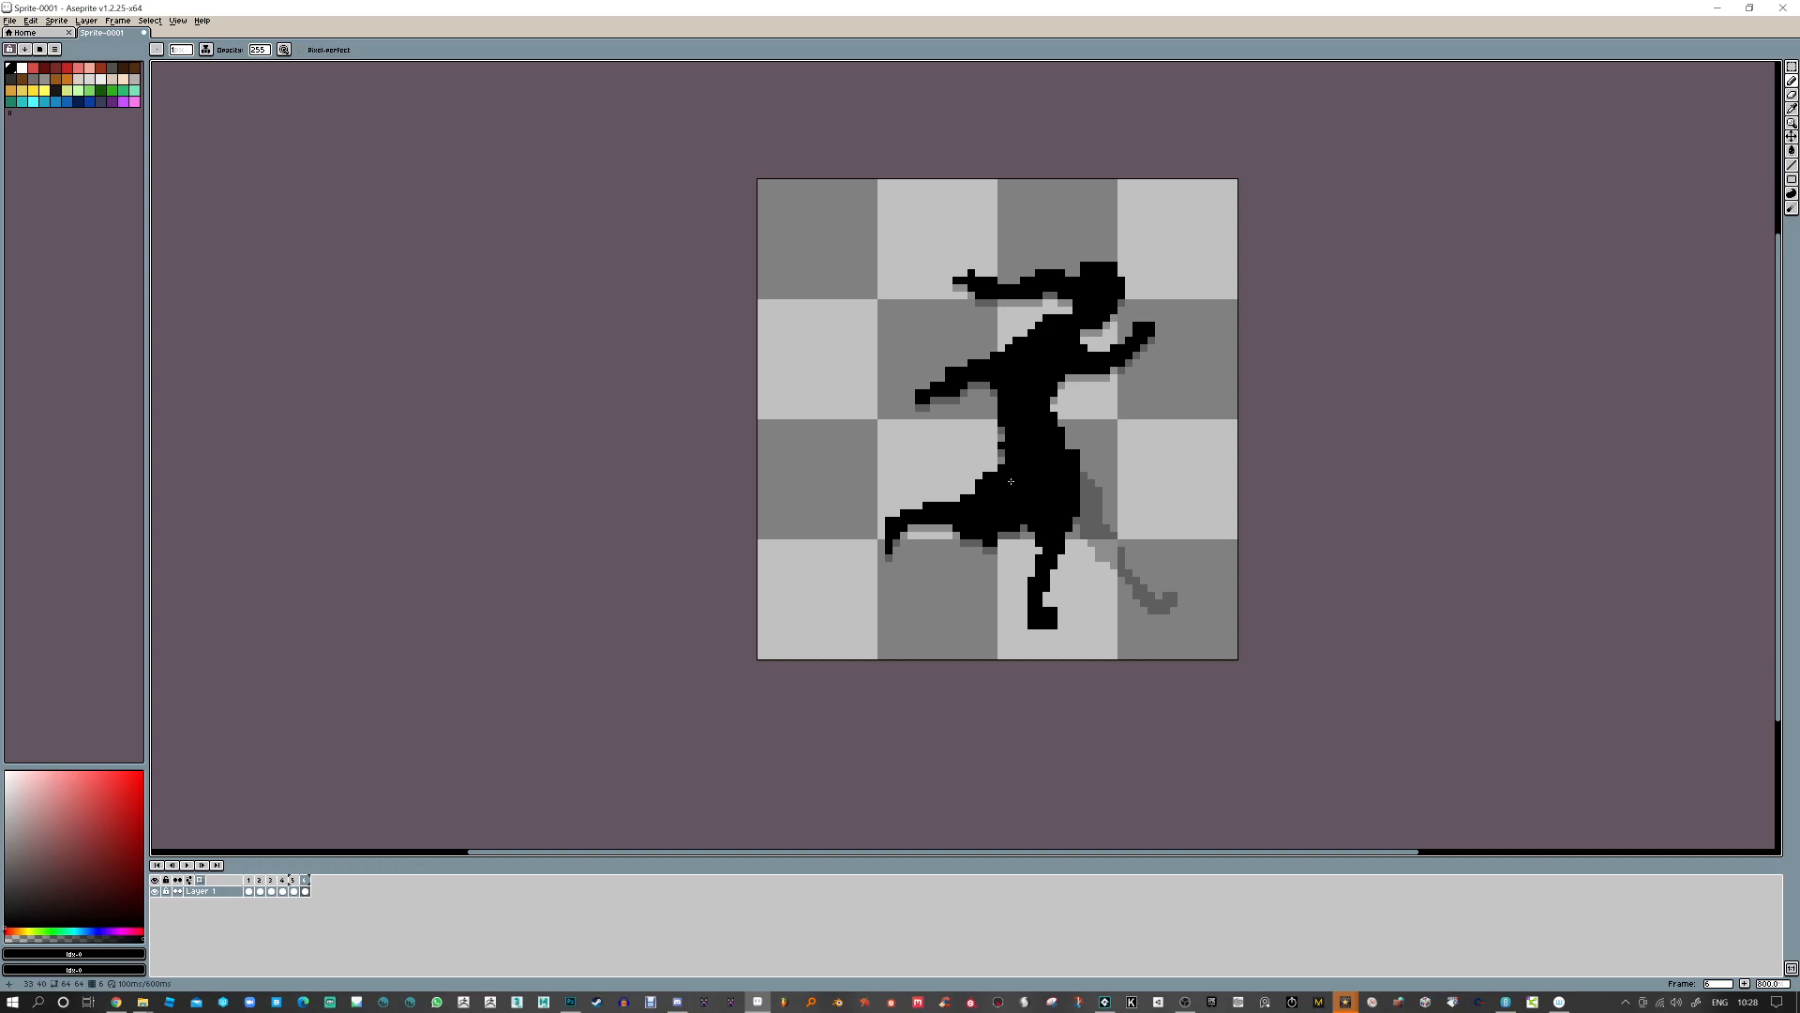
key("e")
mouse_move(1013, 529)
left_mouse_down()
mouse_move(979, 490)
mouse_move(994, 468)
mouse_move(1002, 520)
mouse_move(979, 551)
mouse_move(964, 550)
mouse_move(979, 491)
mouse_move(926, 497)
mouse_move(888, 528)
mouse_move(881, 565)
mouse_move(904, 512)
mouse_move(964, 513)
mouse_move(994, 482)
mouse_move(957, 523)
mouse_move(1018, 501)
mouse_move(1021, 516)
mouse_move(1093, 483)
left_mouse_up()
key("b")
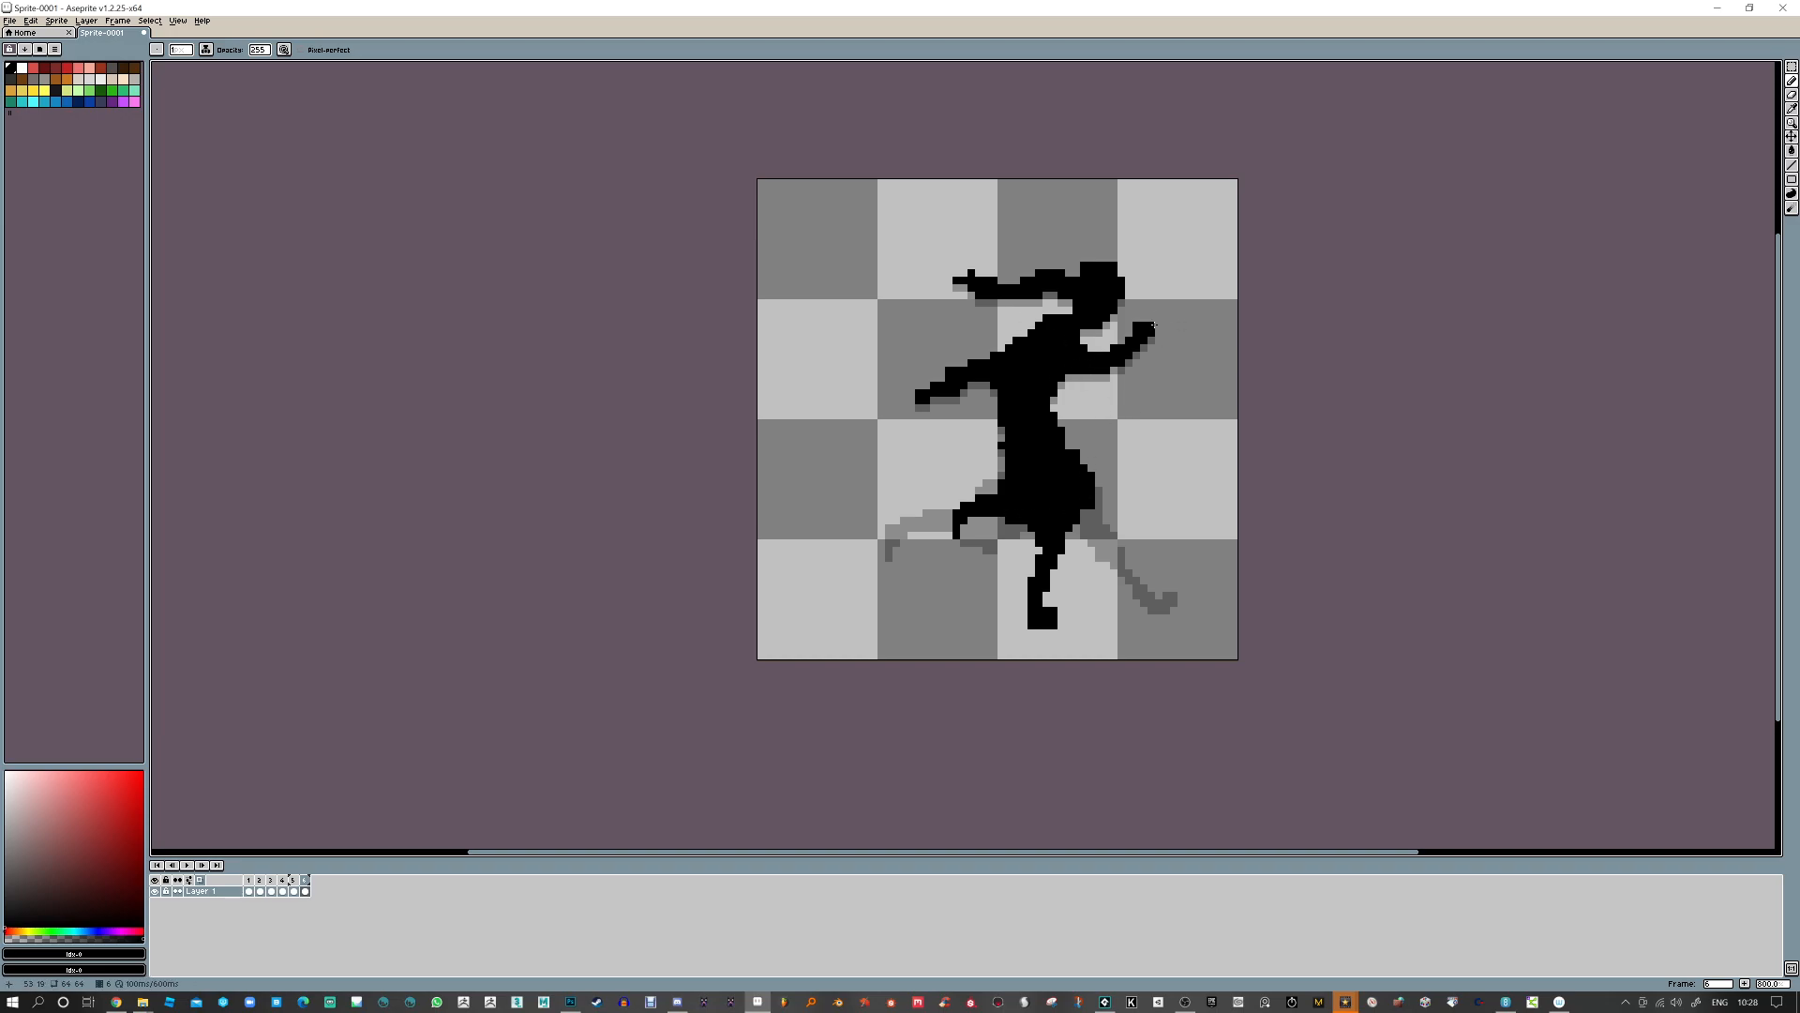
Redraw frame 6's front forearm and hand slightly lower than in frame 5, erasing the old forearm
key("Left")
key("Left")
key("Right")
key("Right")
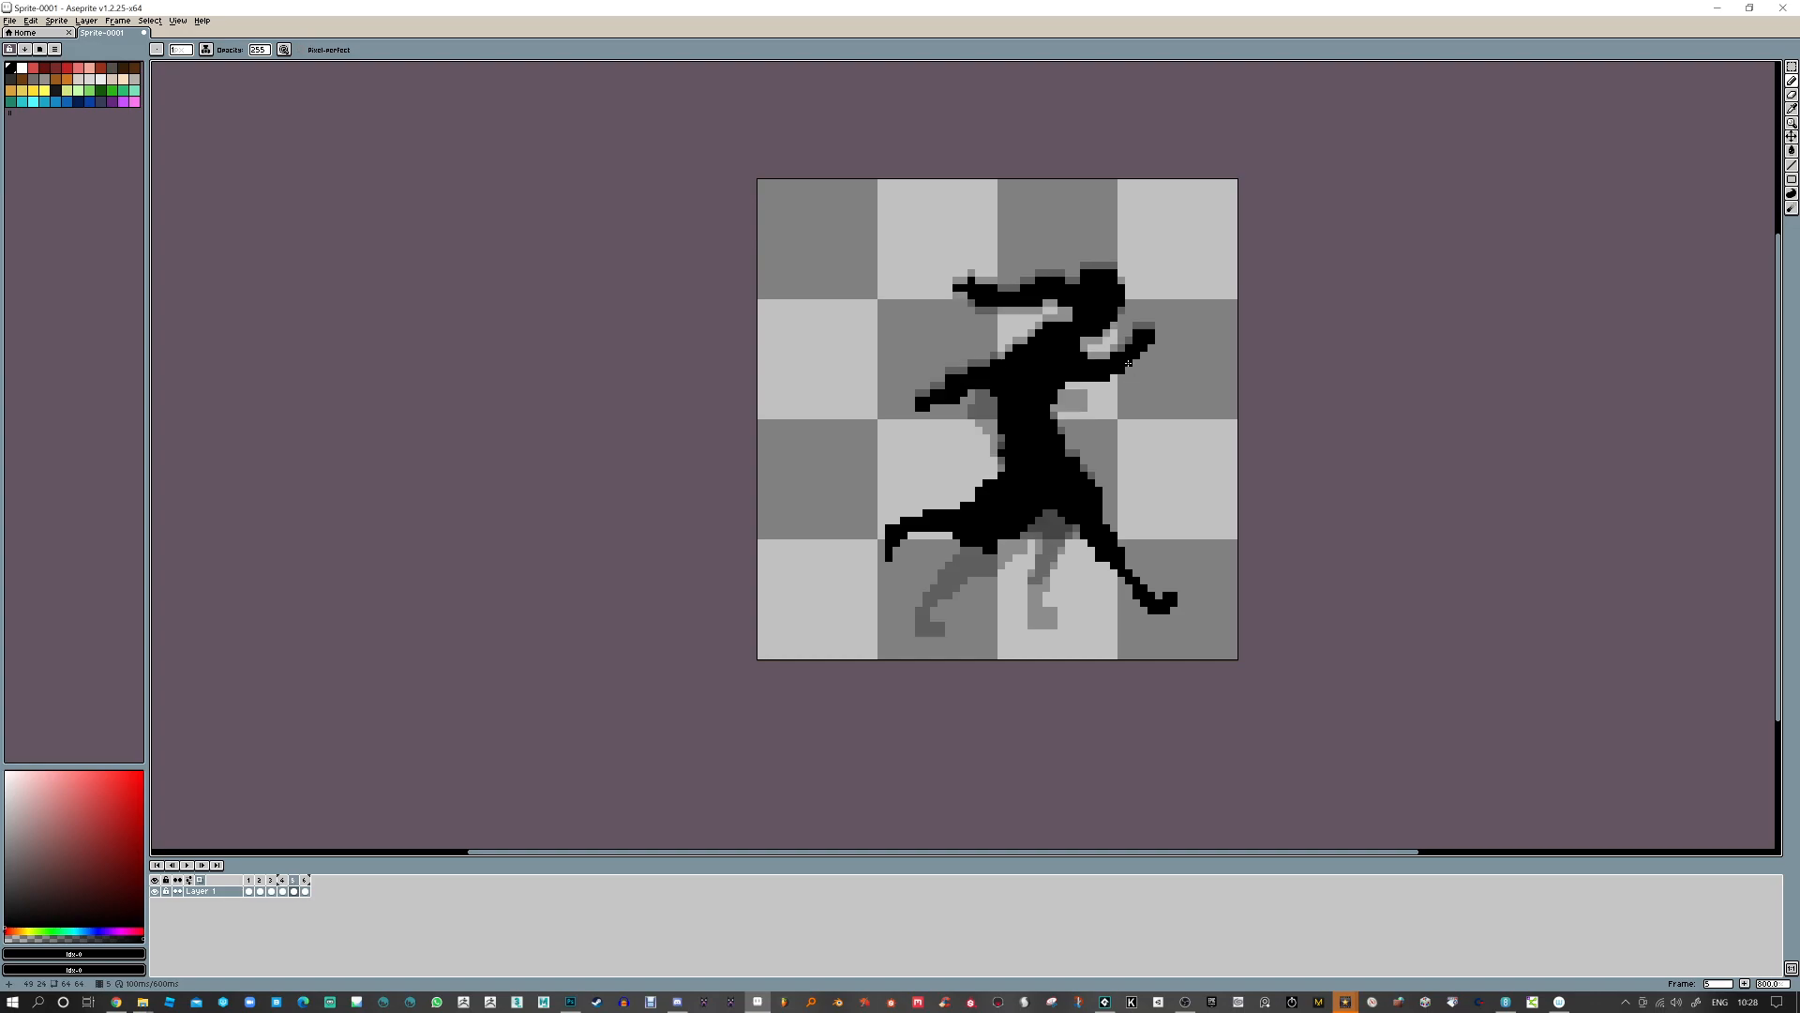
left_click_drag(1070, 378, 1141, 360)
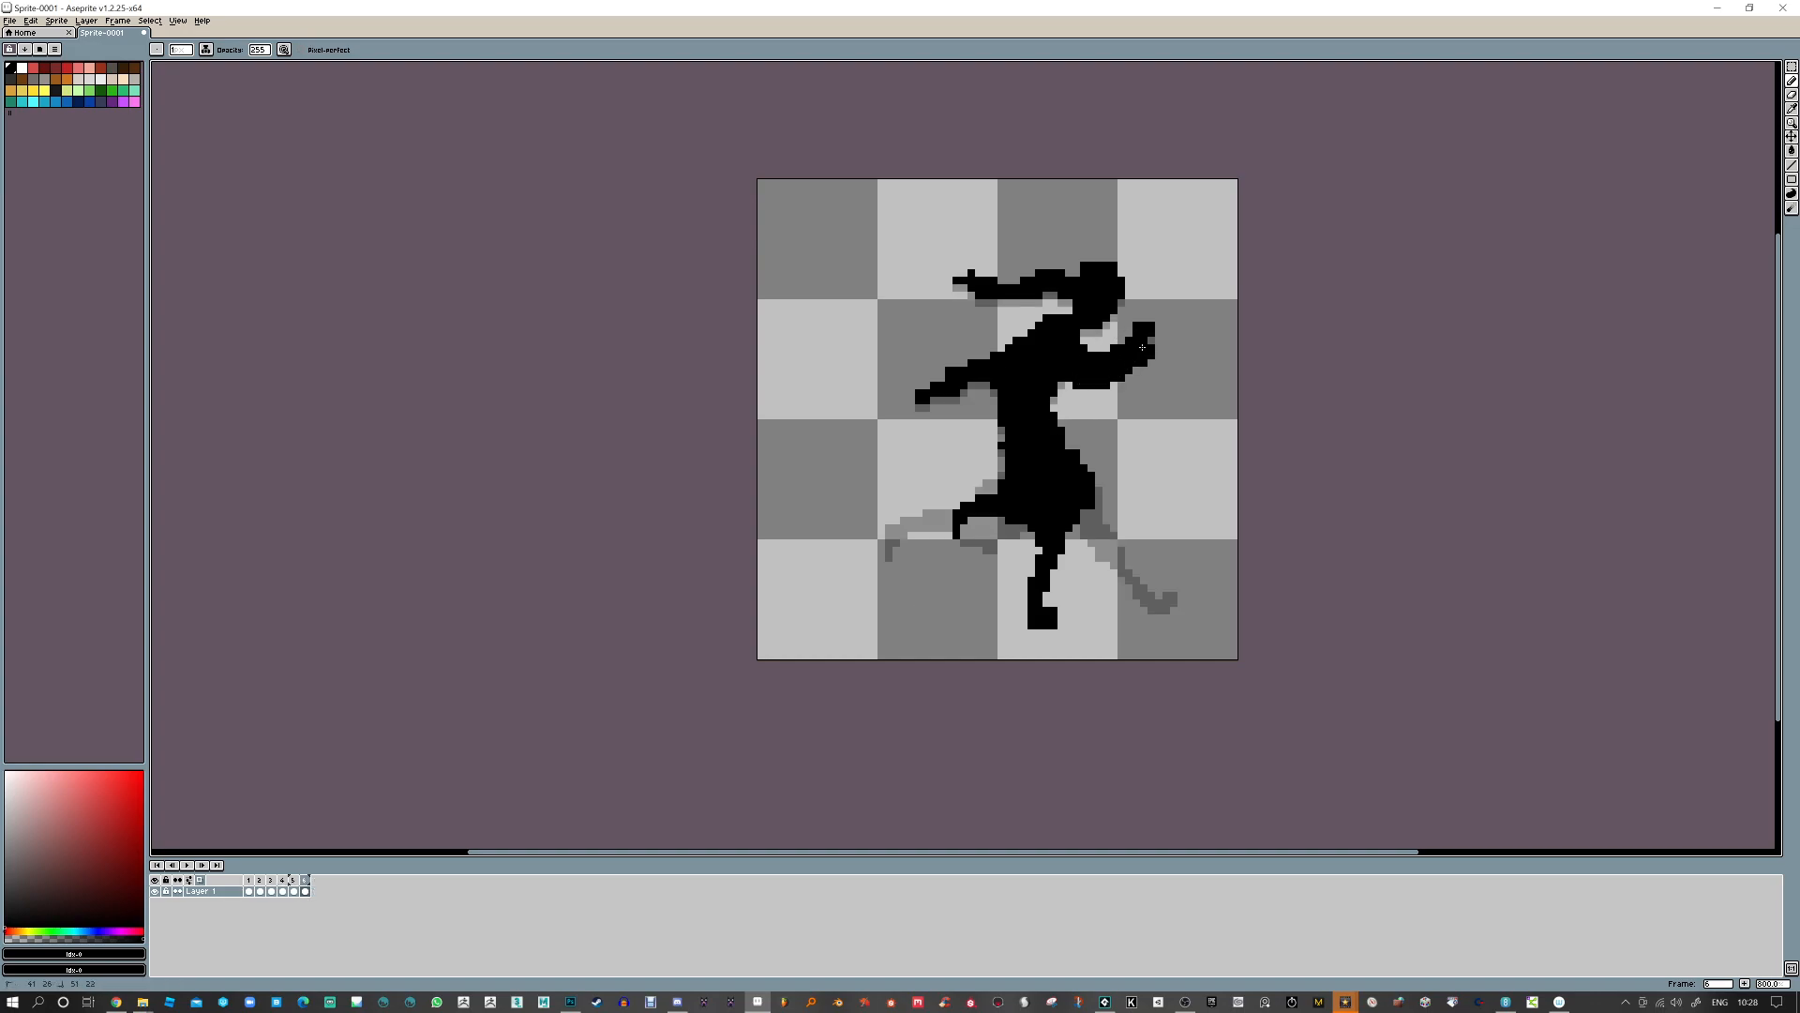
key("e")
mouse_move(1122, 354)
left_mouse_down()
mouse_move(1105, 362)
mouse_move(1144, 332)
mouse_move(1076, 348)
left_mouse_up()
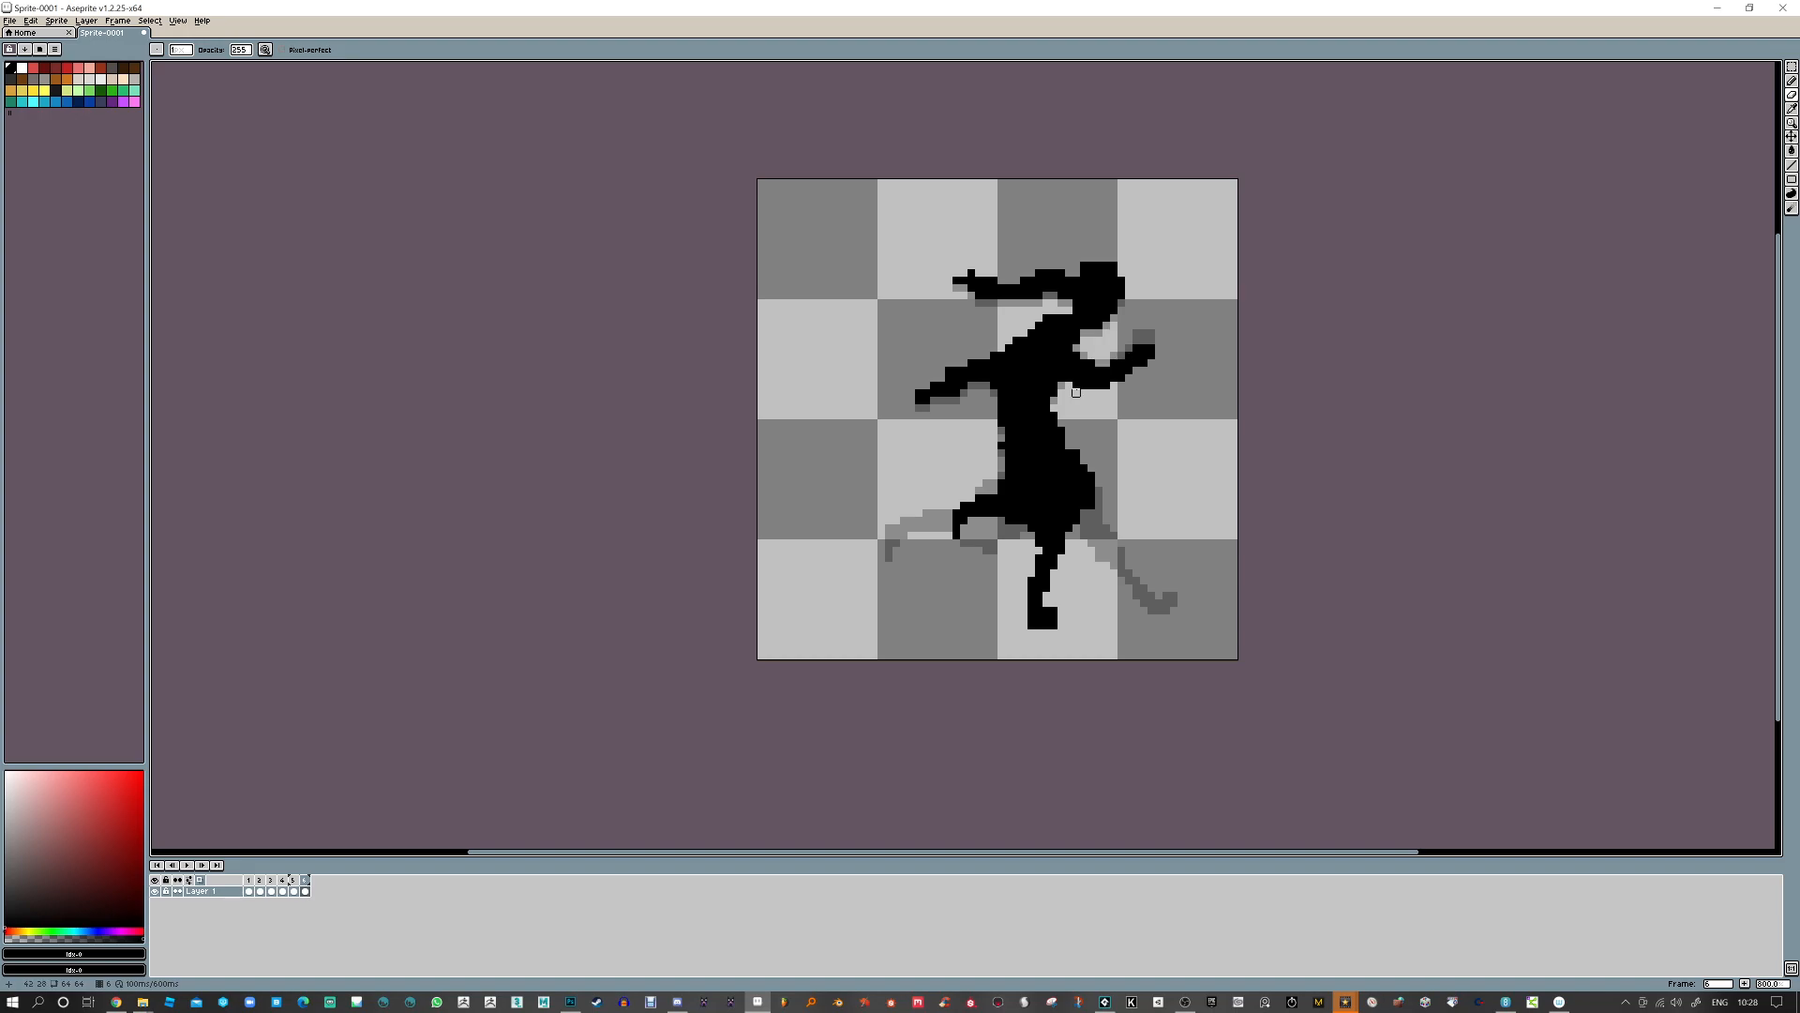
Redraw frame 6's rear arm higher and closer to horizontal, erasing the old arm, and play the animation
mouse_move(926, 385)
left_mouse_down()
mouse_move(962, 368)
mouse_move(931, 368)
mouse_move(979, 356)
mouse_move(993, 377)
mouse_move(948, 378)
mouse_move(1001, 348)
mouse_move(938, 376)
left_mouse_up()
key("b")
key("e")
key("b")
key("Return")
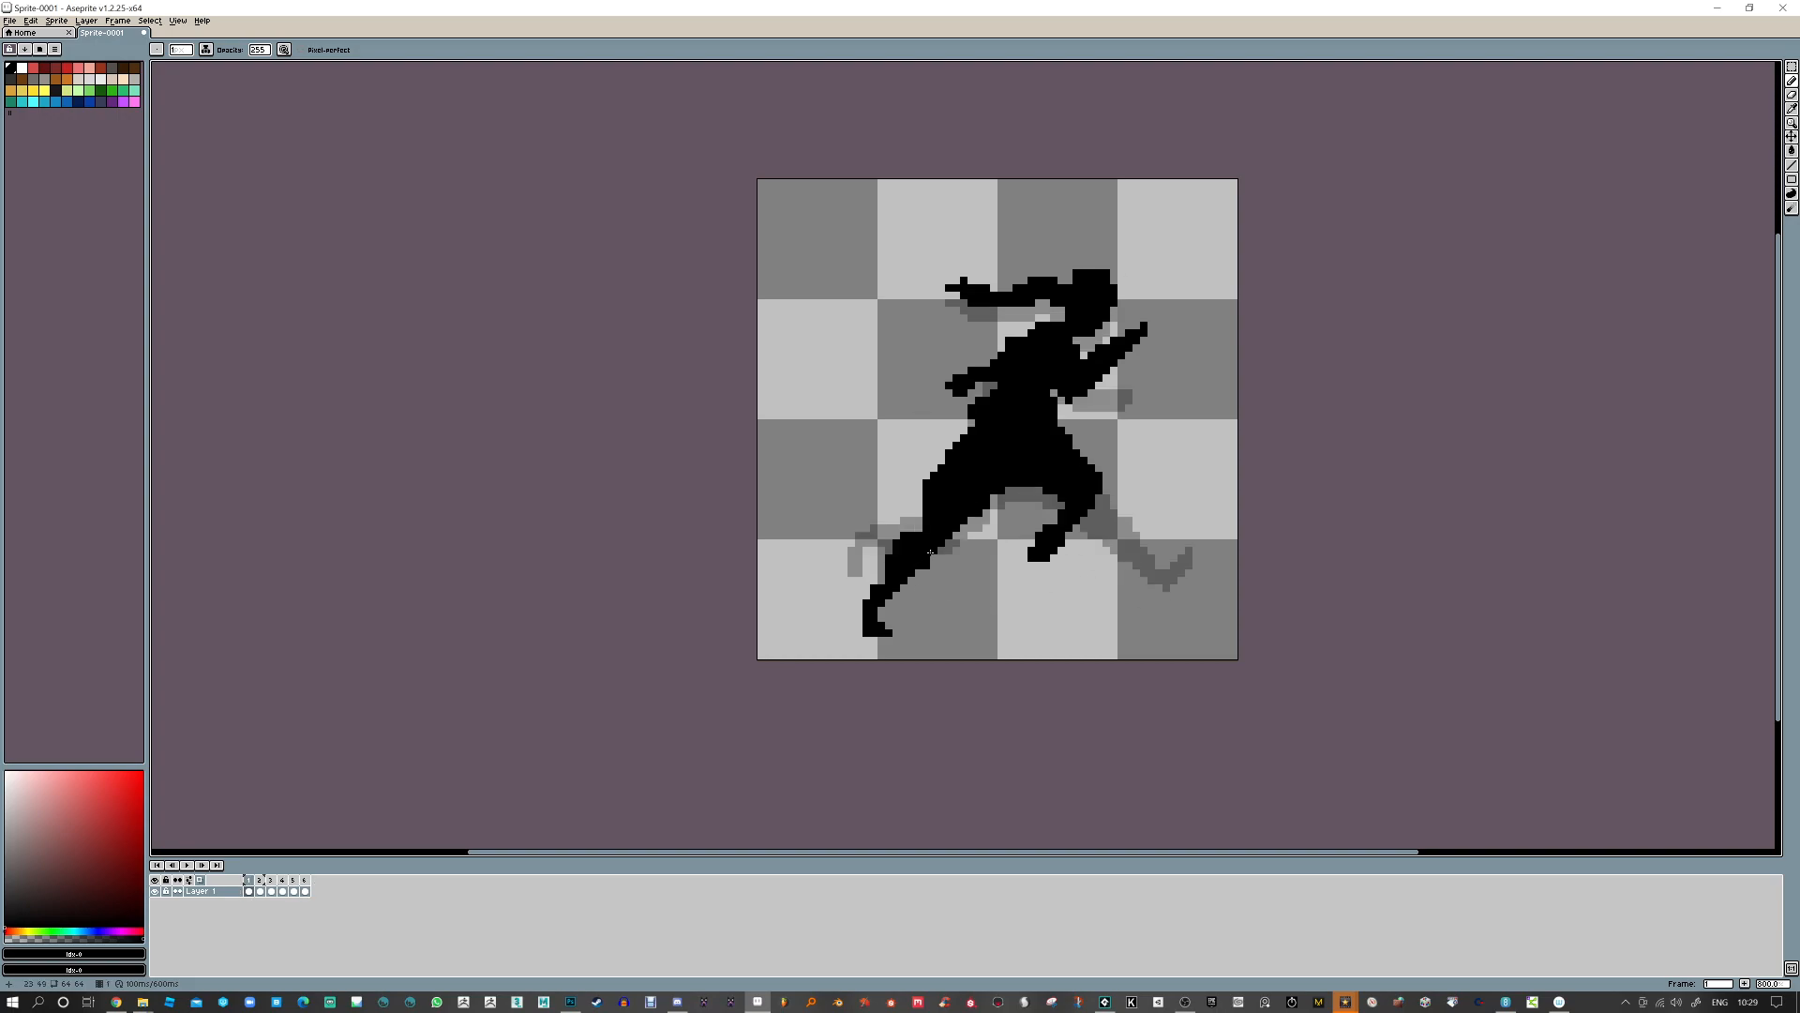
Cycle back and forth through all six frames to examine how the run poses connect
key("Left")
key("Left")
key("Left")
key("Left")
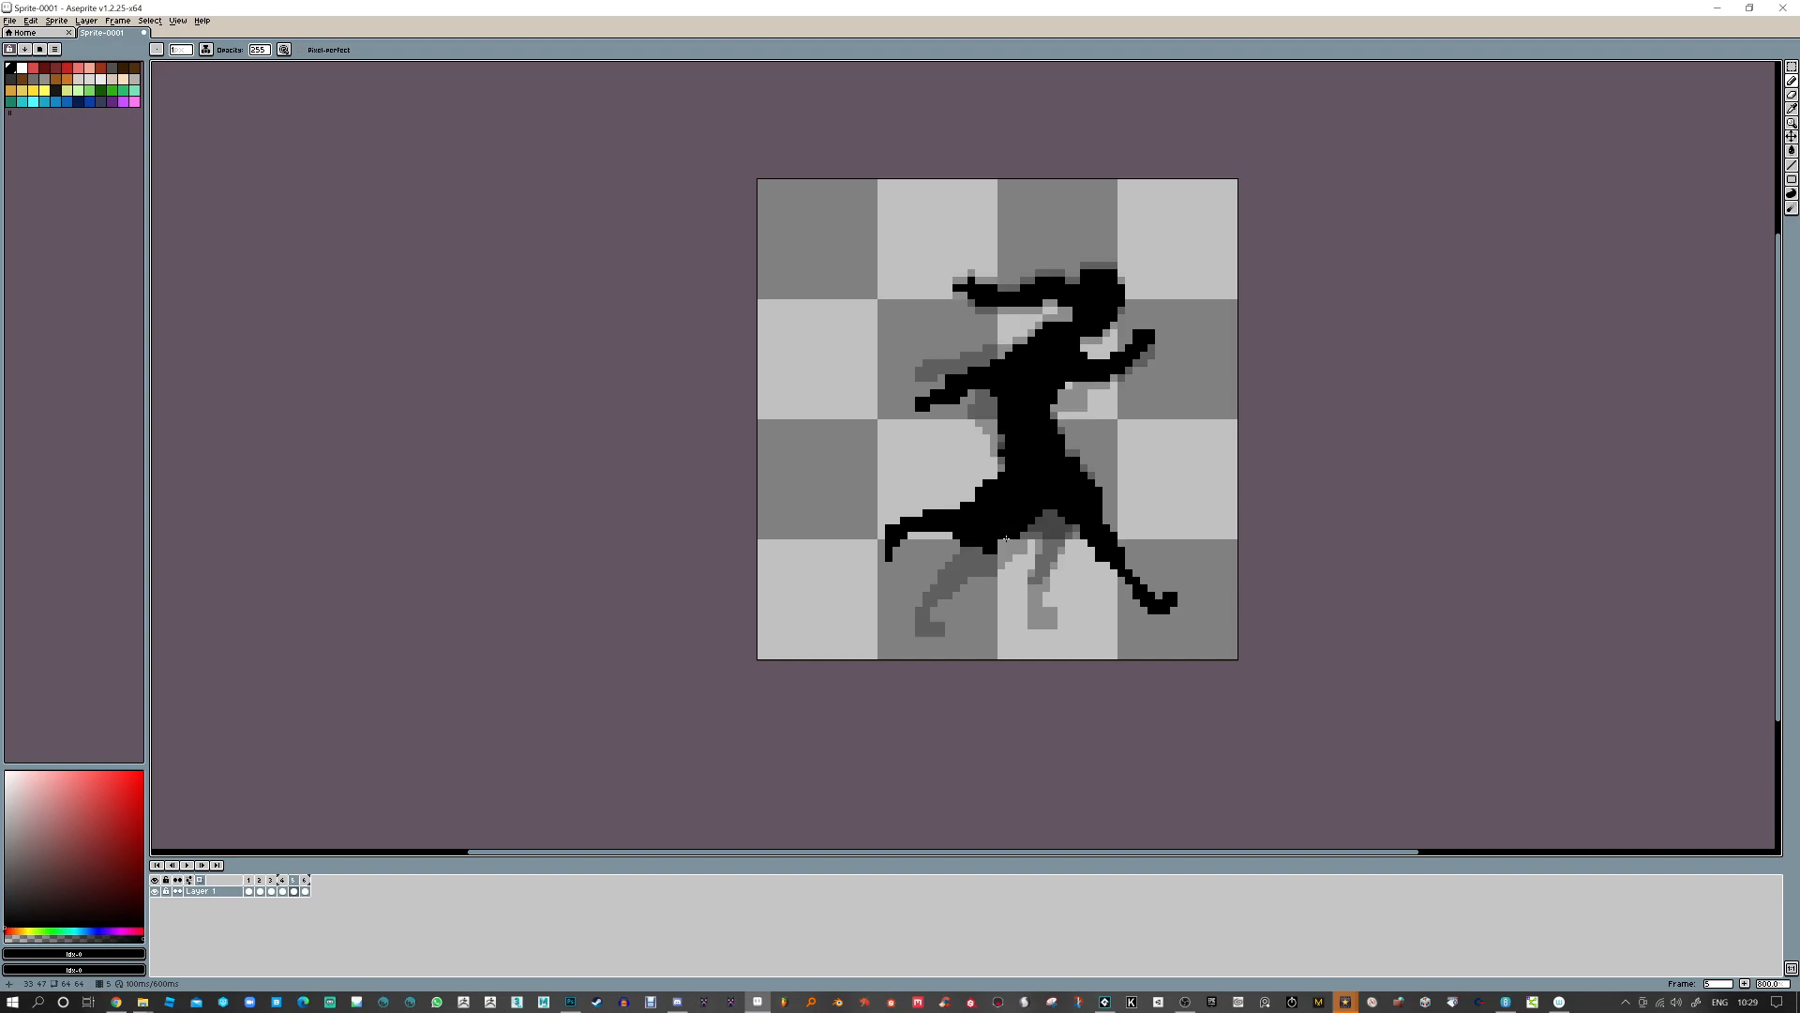
key("Left")
key("Left")
key("Right")
key("Left")
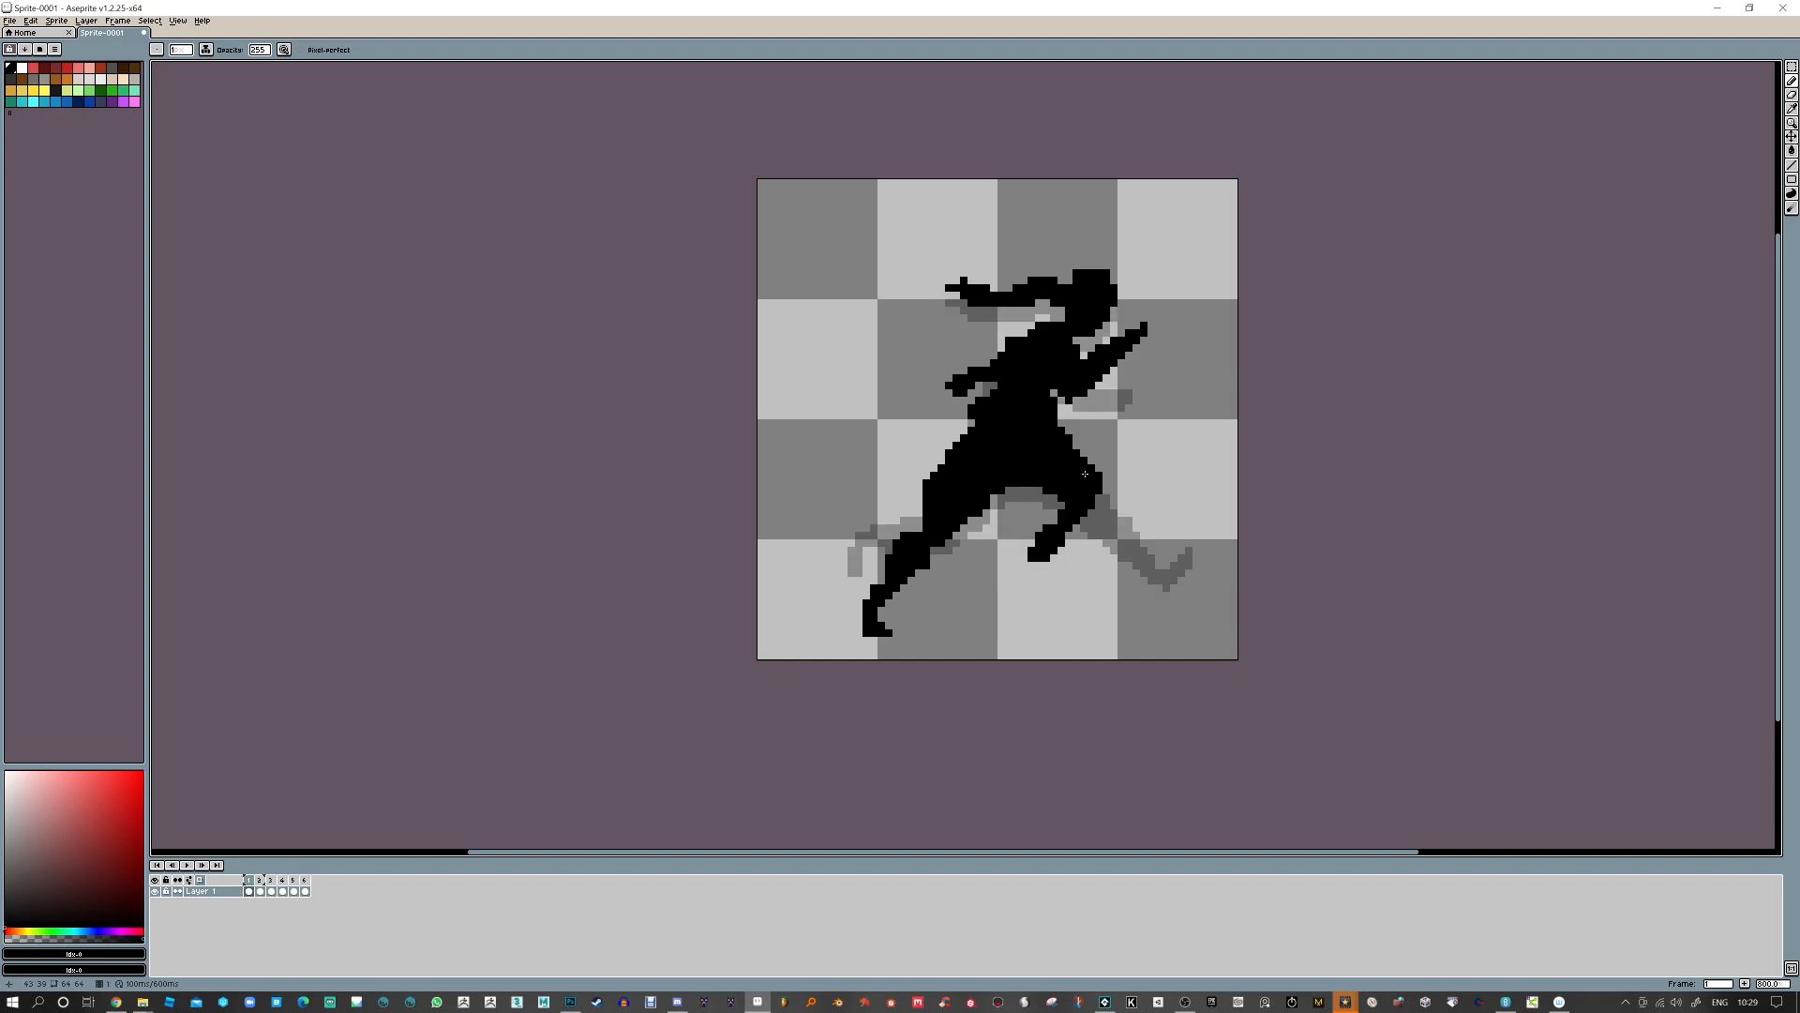
key("Right")
key("Right")
key("Right")
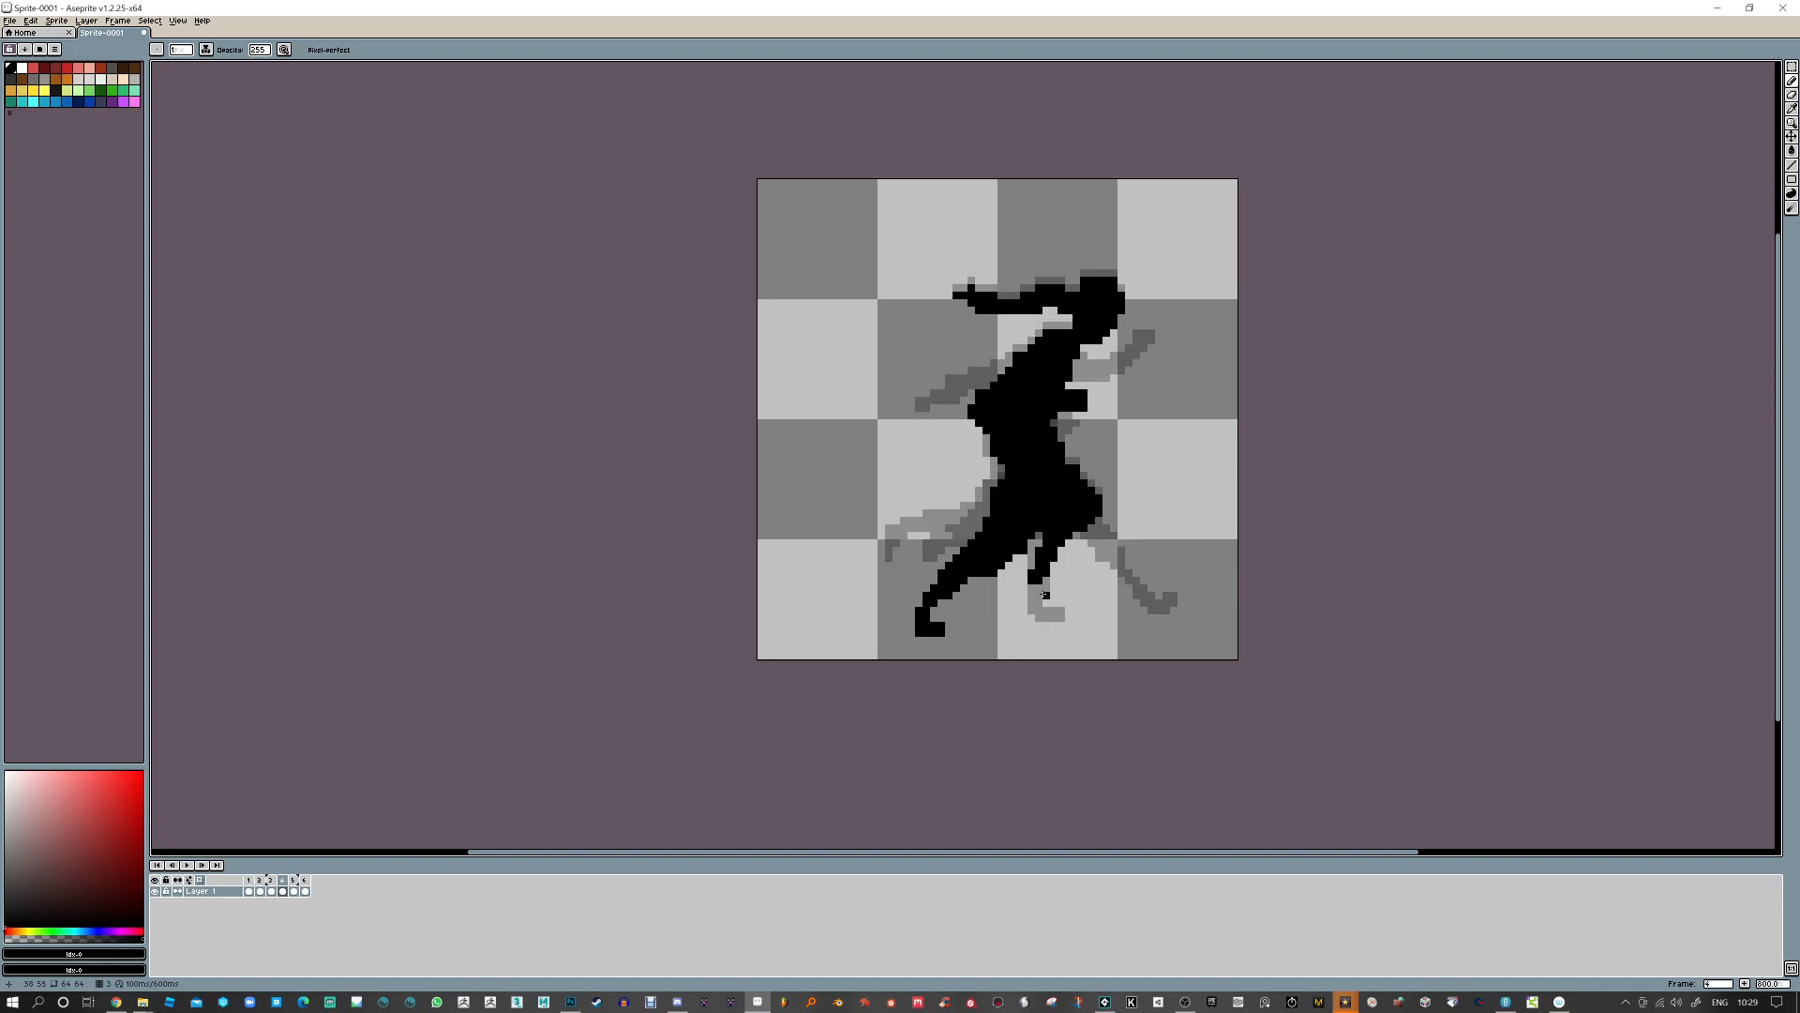
key("Right")
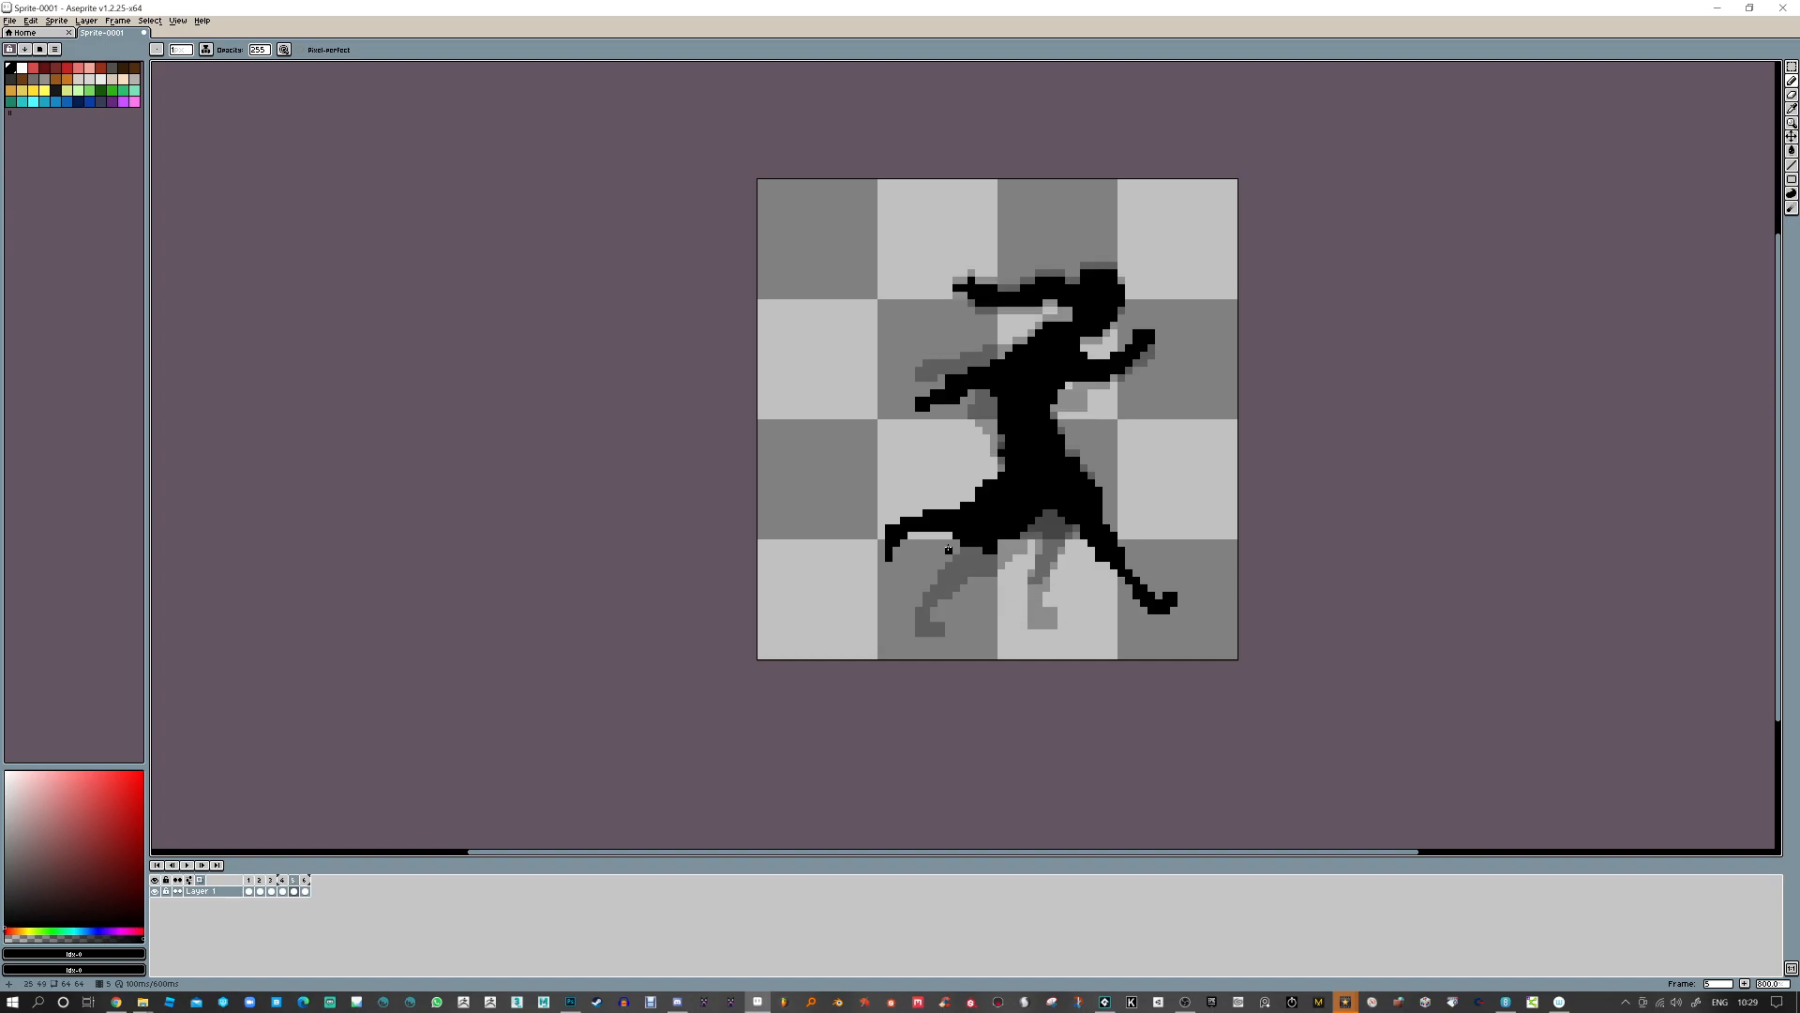
key("Right")
key("Right")
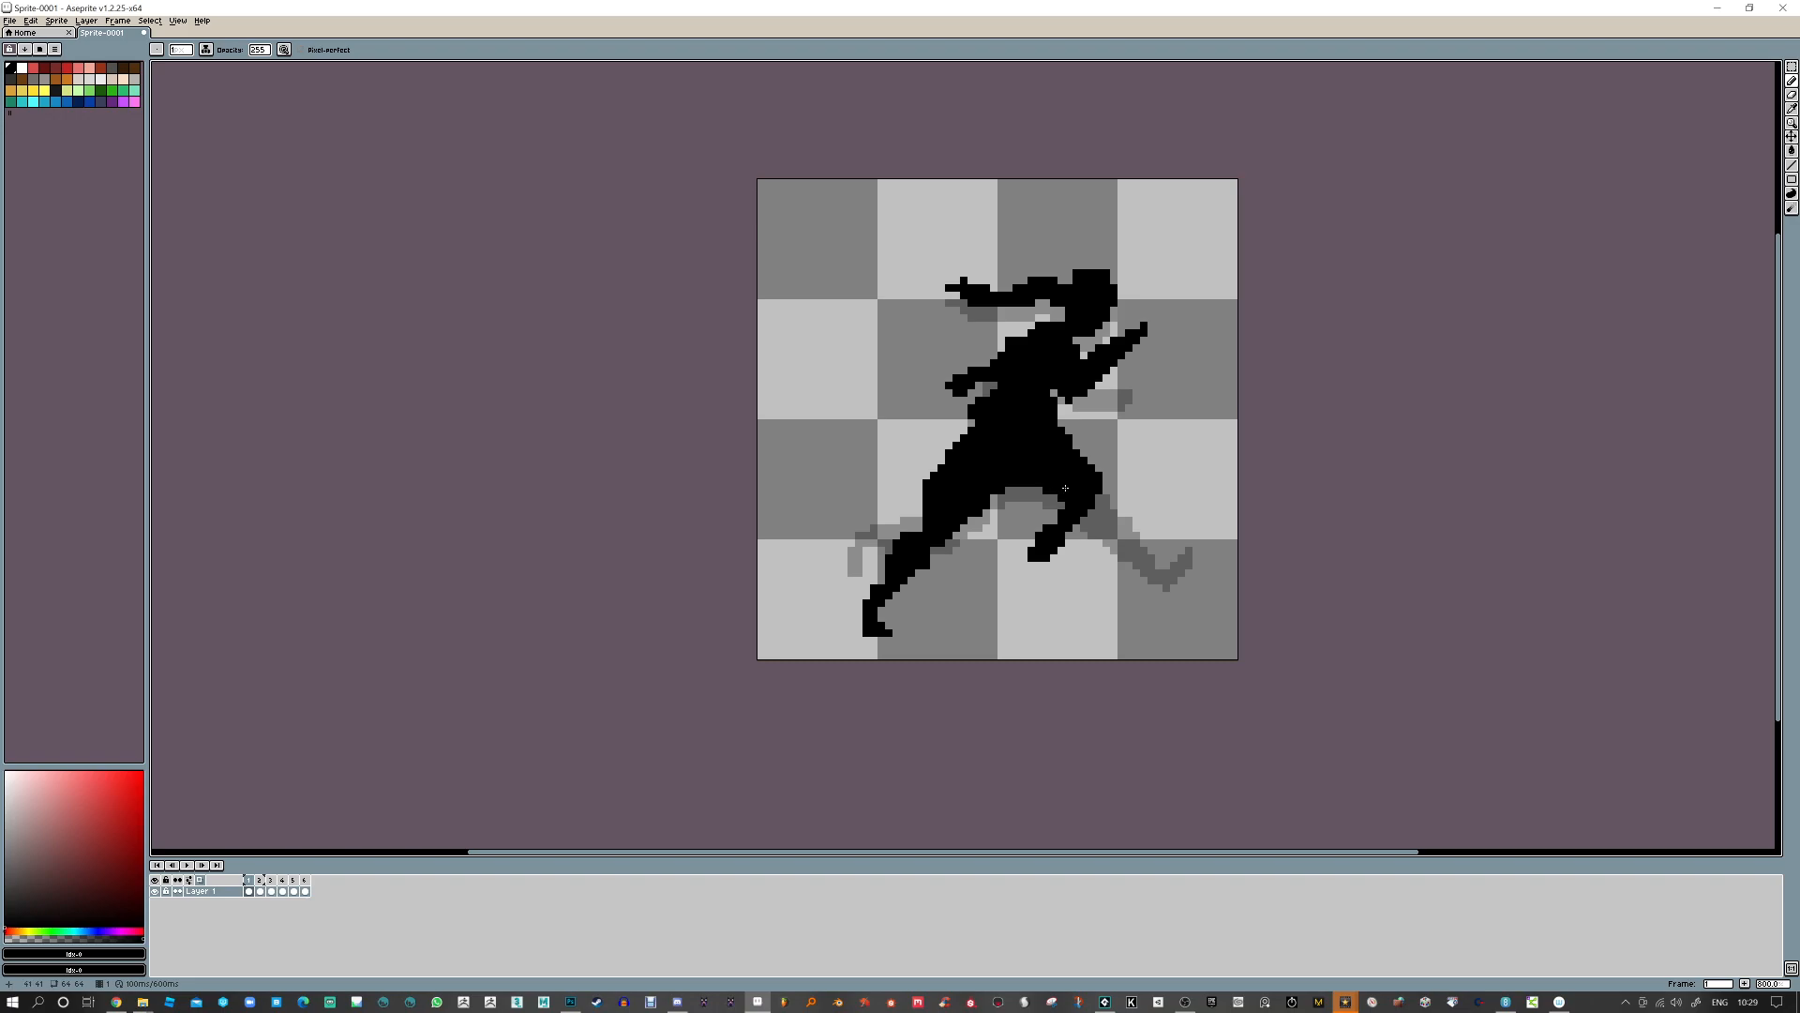
Duplicate frame 6's cel into a seventh frame and compare it with the first frame
key("Left")
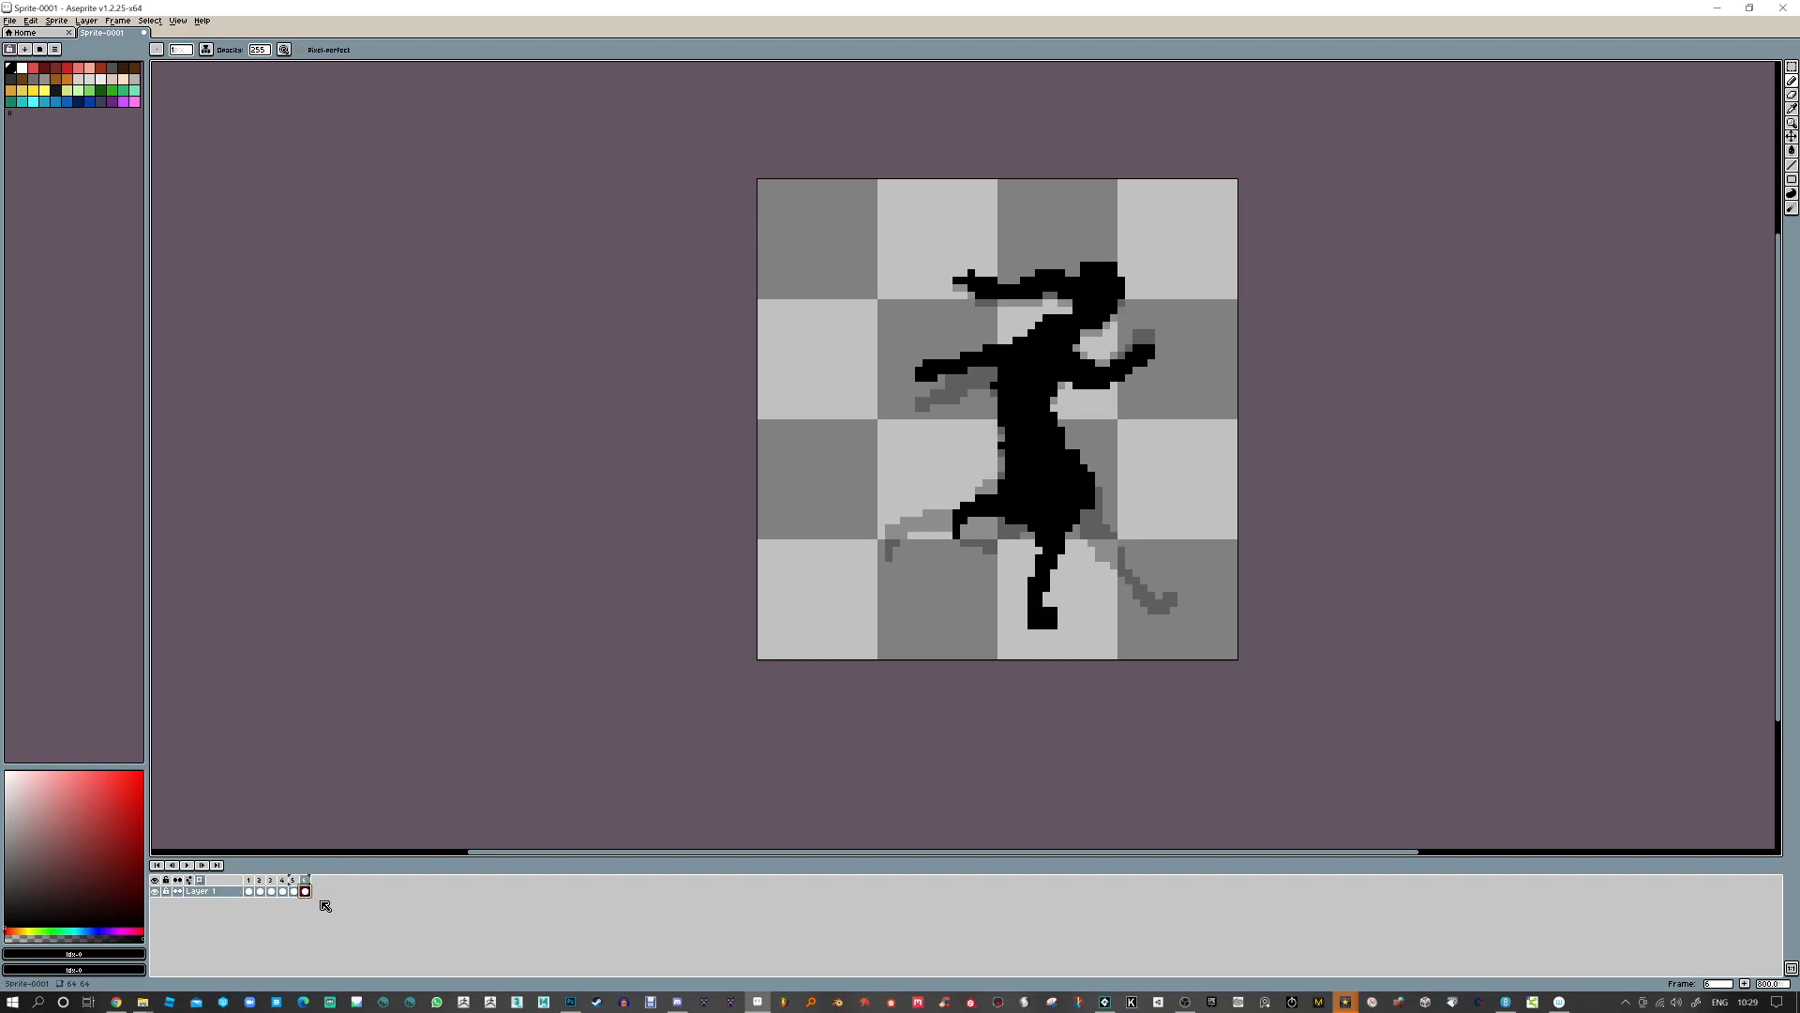
key("alt+n")
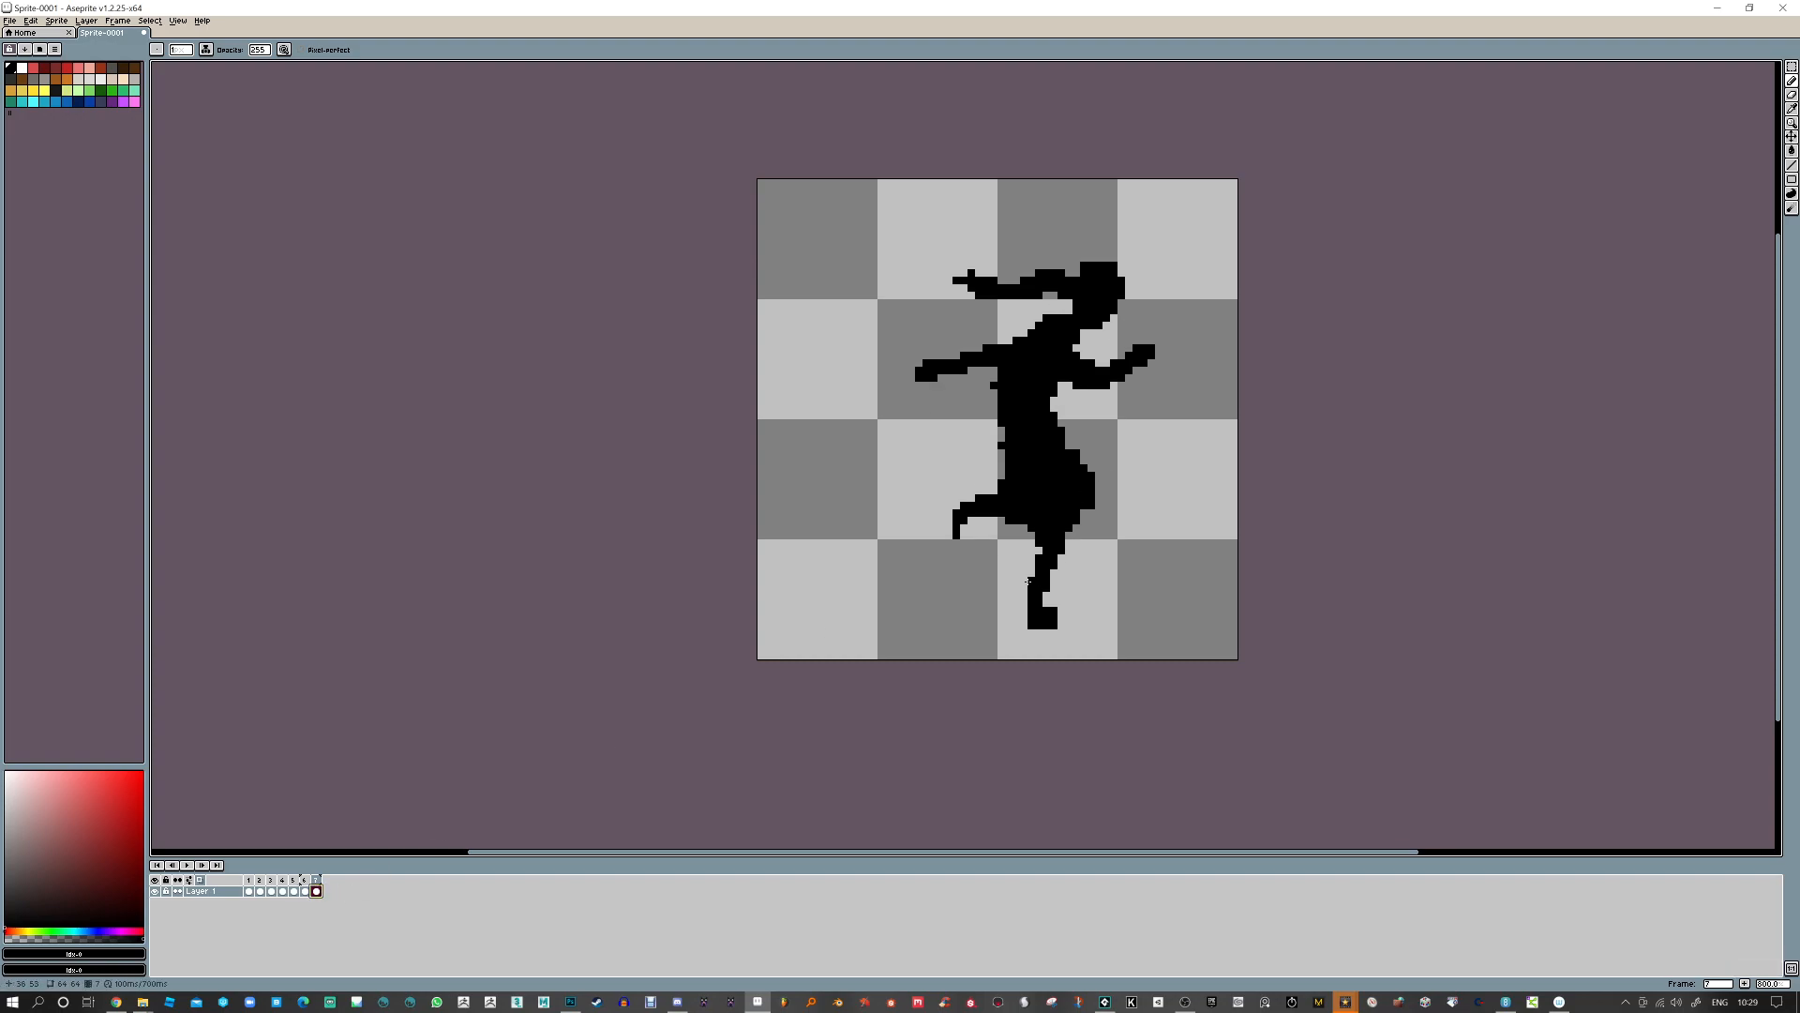
key("Right")
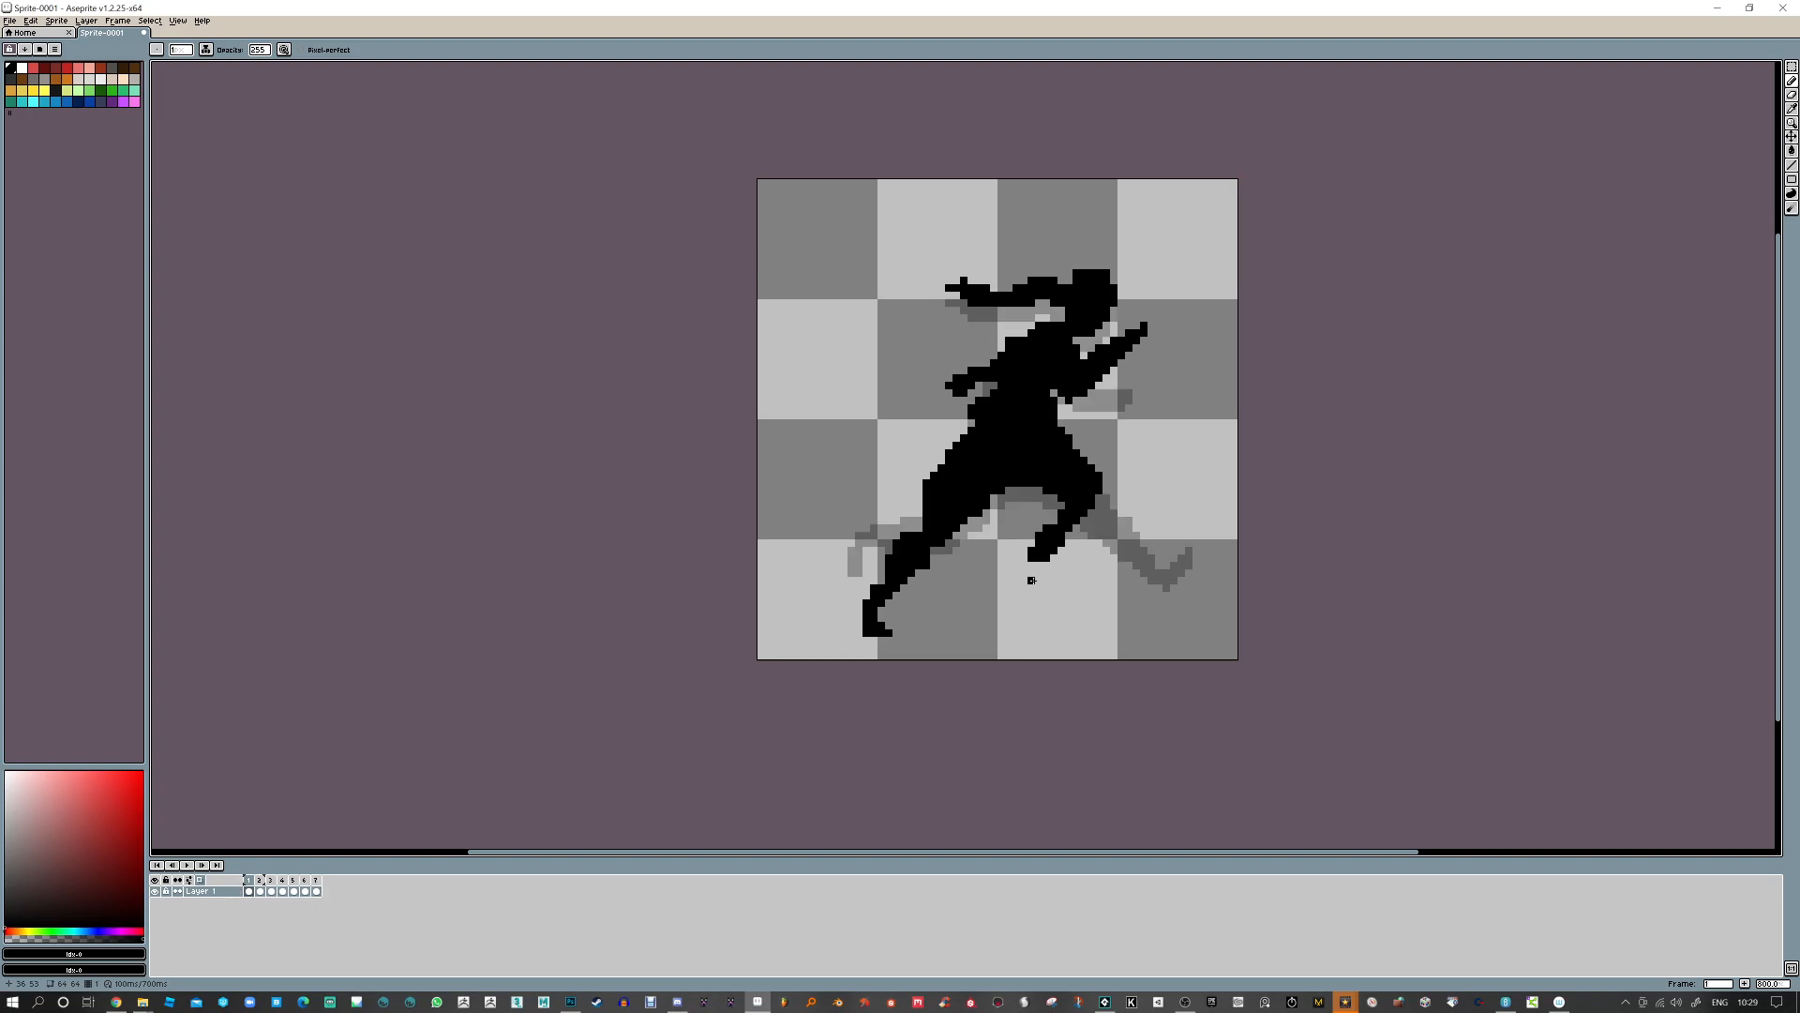
Compare frame 7 with frames 6 and 1 to judge which pose must link them
key("Left")
key("Right")
key("Left")
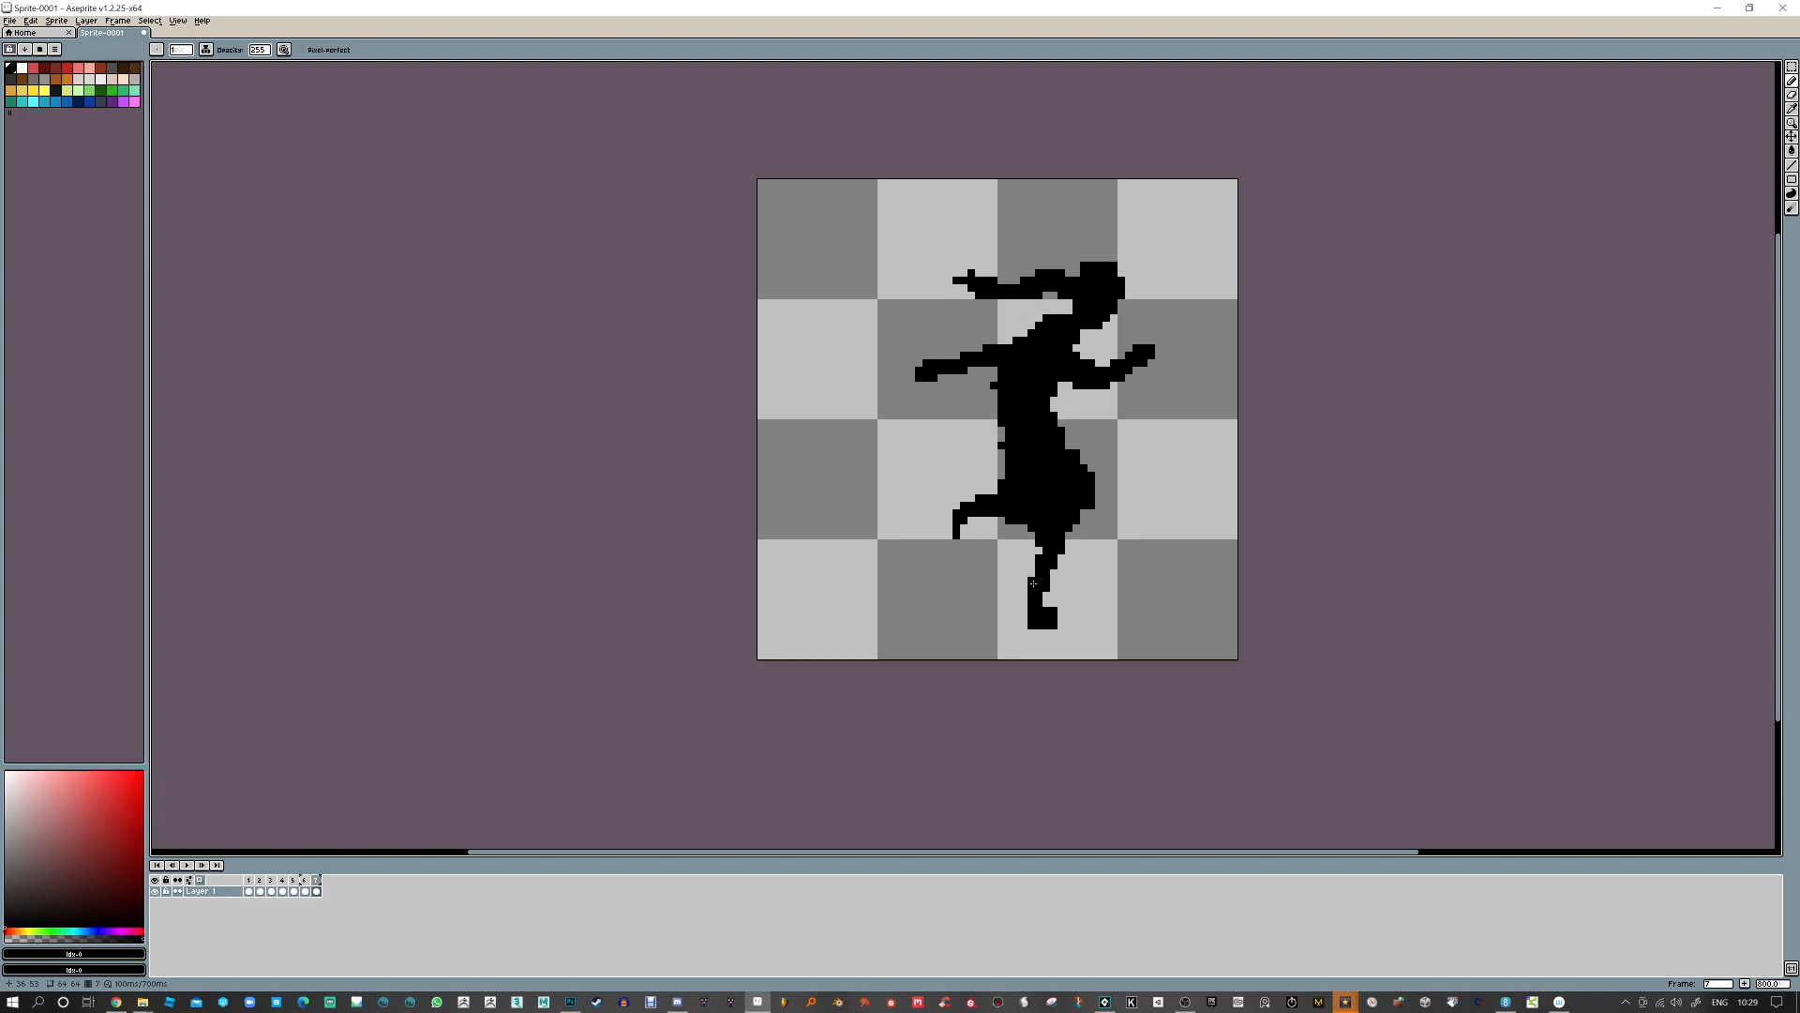
key("Right")
key("Left")
key("Right")
key("Left")
key("Left")
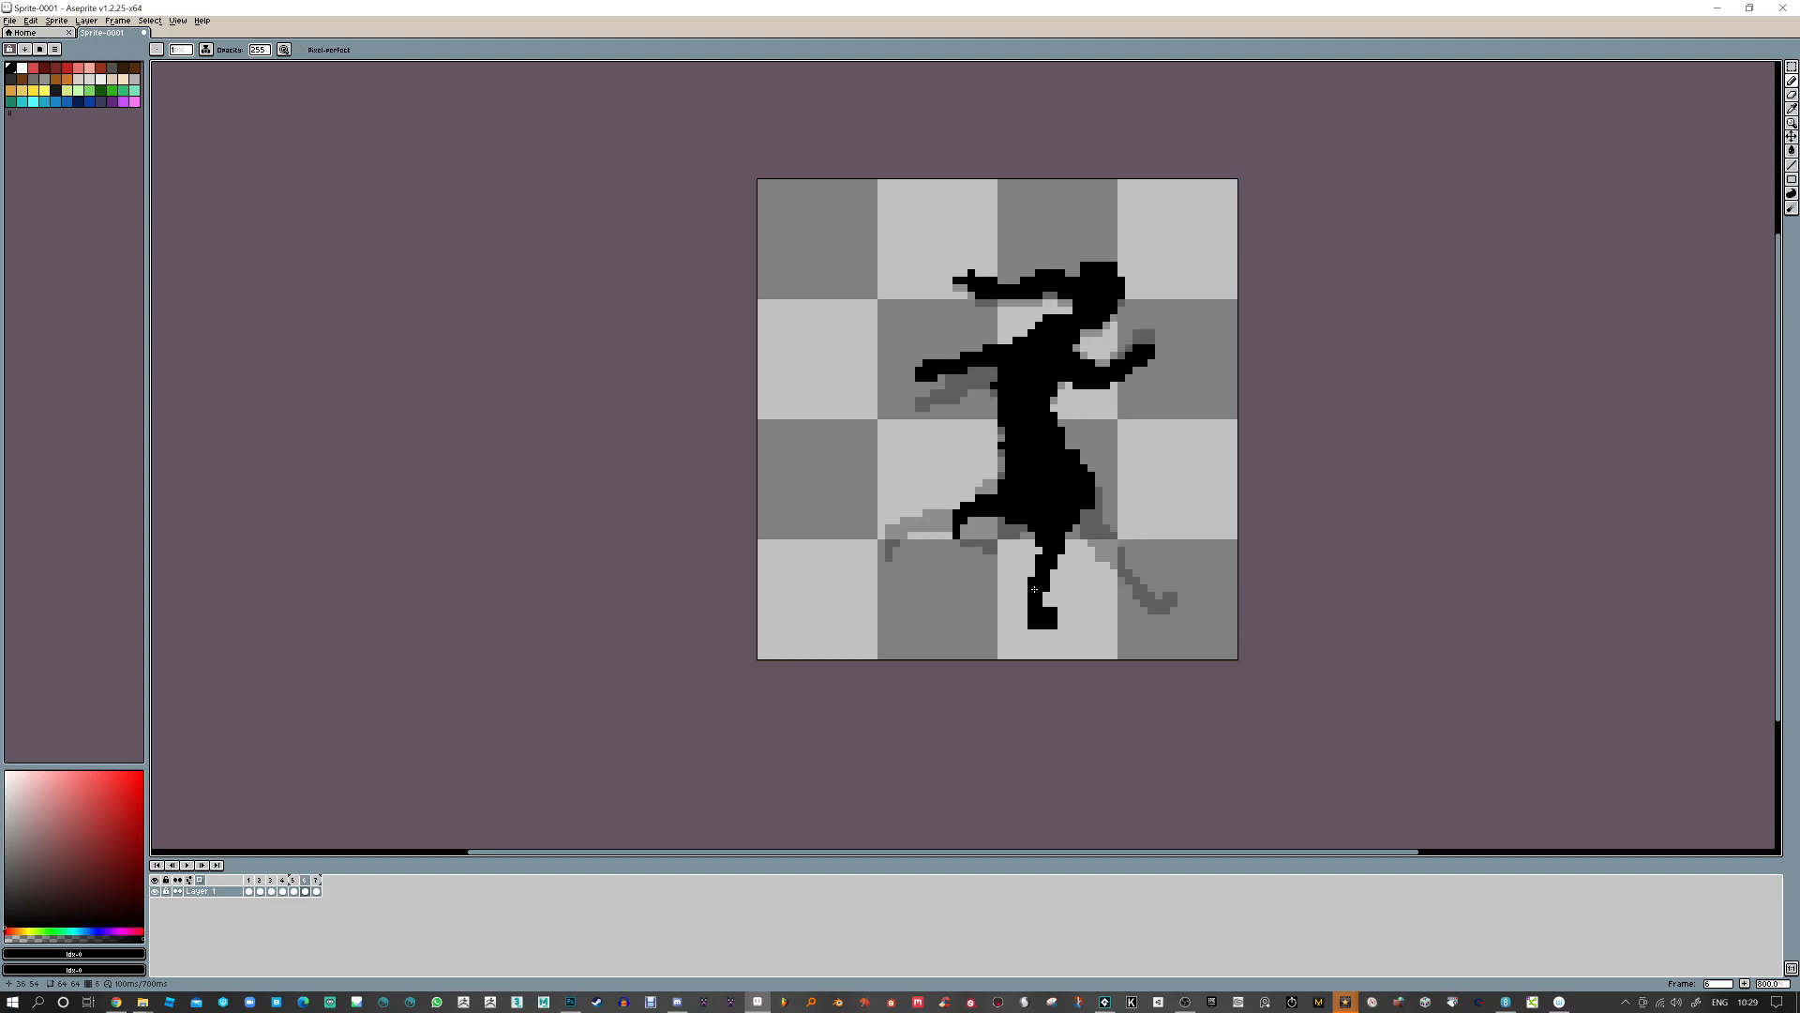
key("Right")
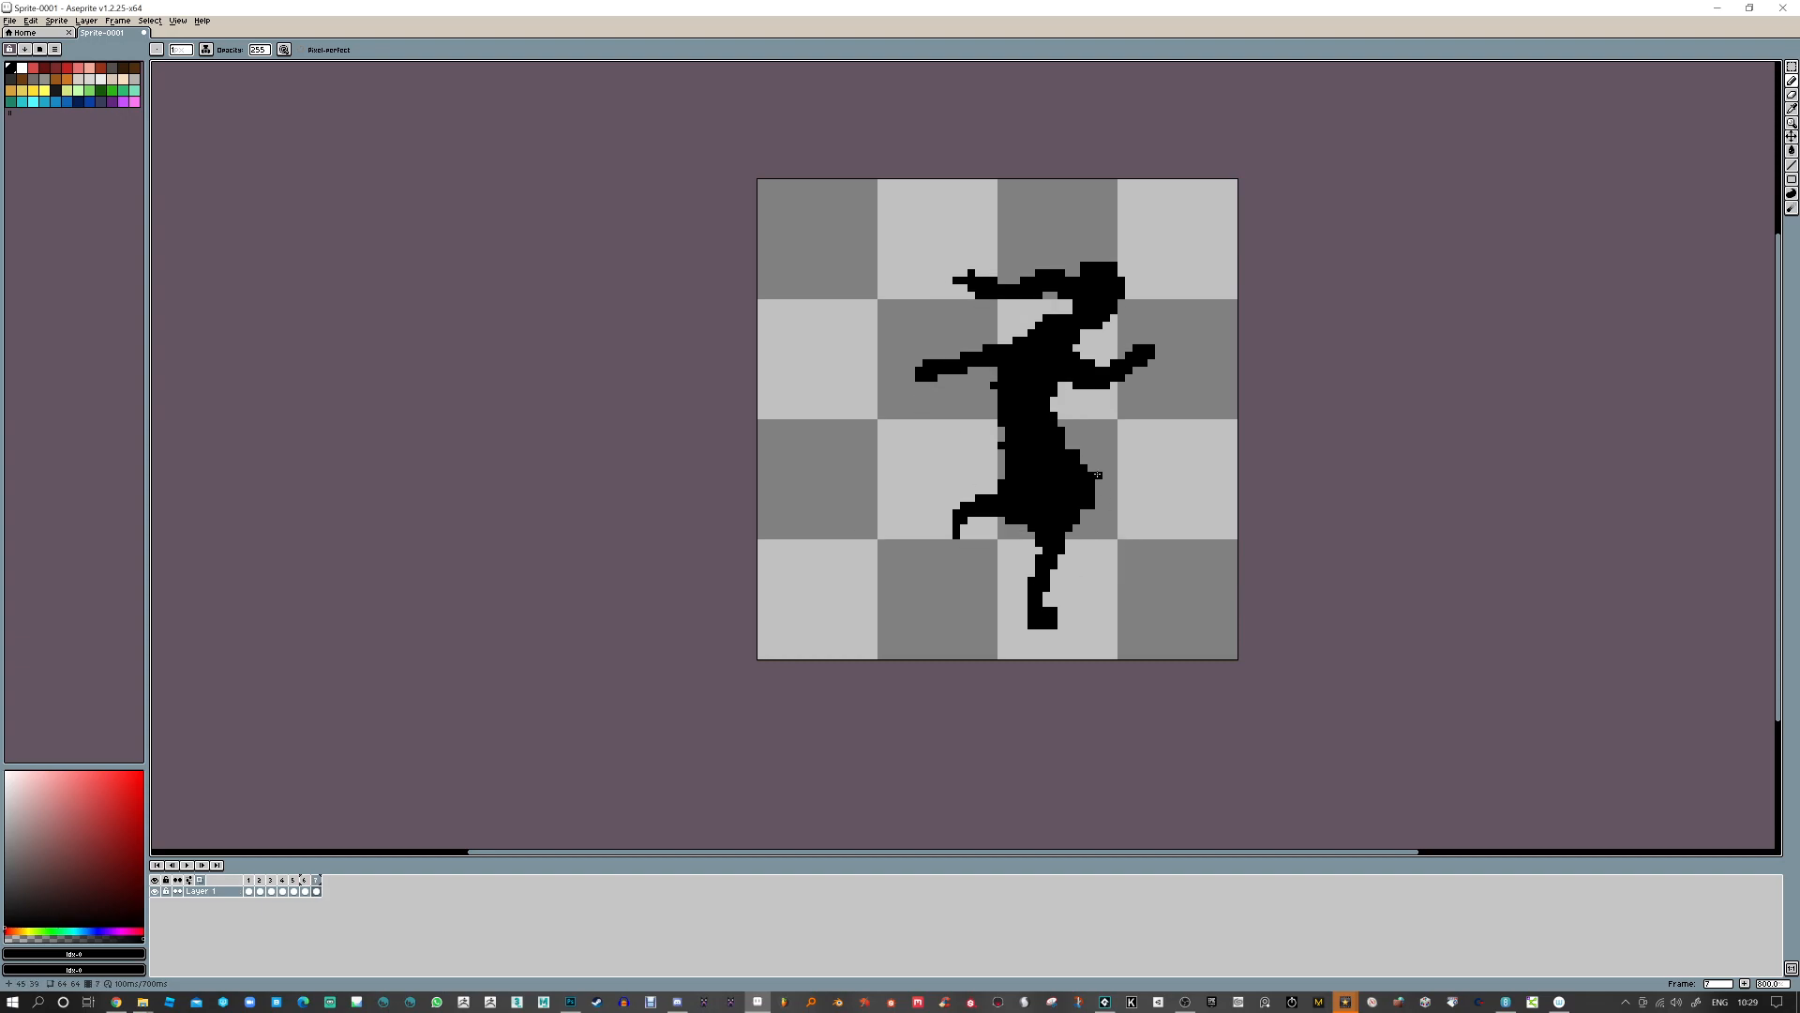
Draw frame 7's supporting leg stretching back and down from the hip, erasing the old upright leg and front thigh
left_click_drag(1019, 516, 950, 612)
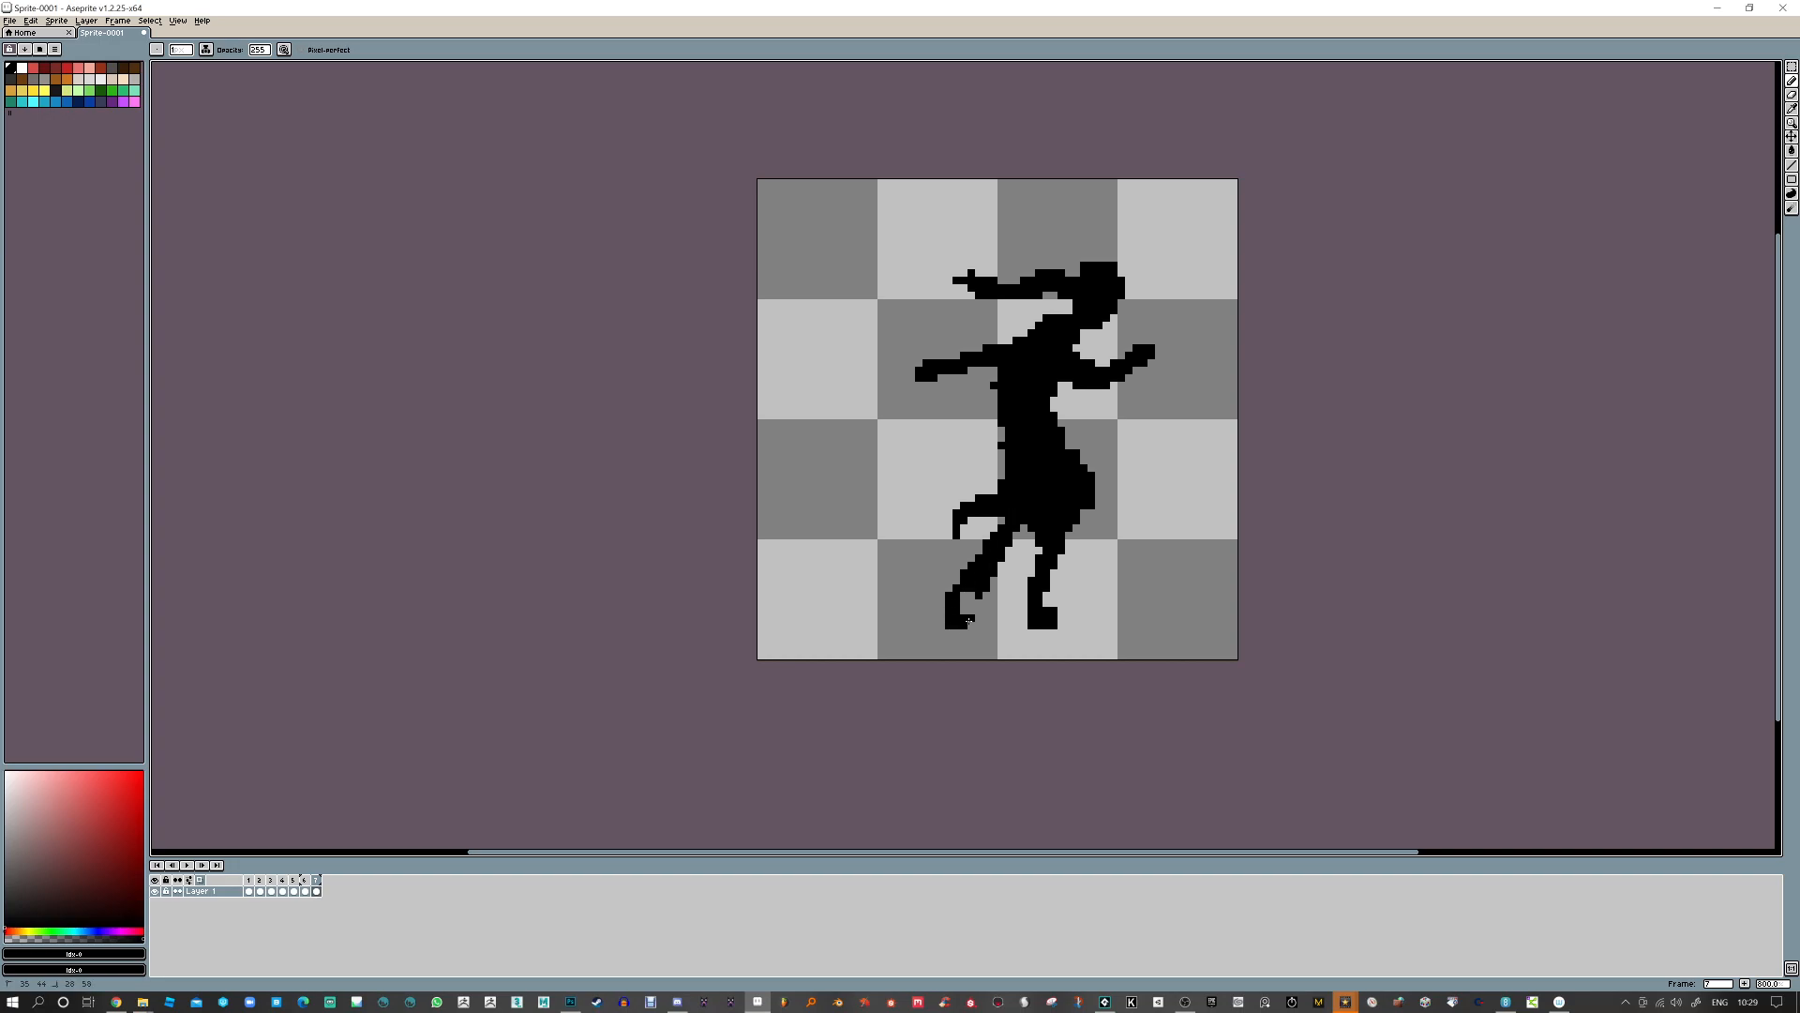
key("e")
mouse_move(1001, 581)
left_mouse_down()
mouse_move(1054, 558)
mouse_move(1046, 624)
left_mouse_up()
mouse_move(1046, 548)
left_mouse_down()
mouse_move(1088, 483)
mouse_move(1083, 513)
left_mouse_up()
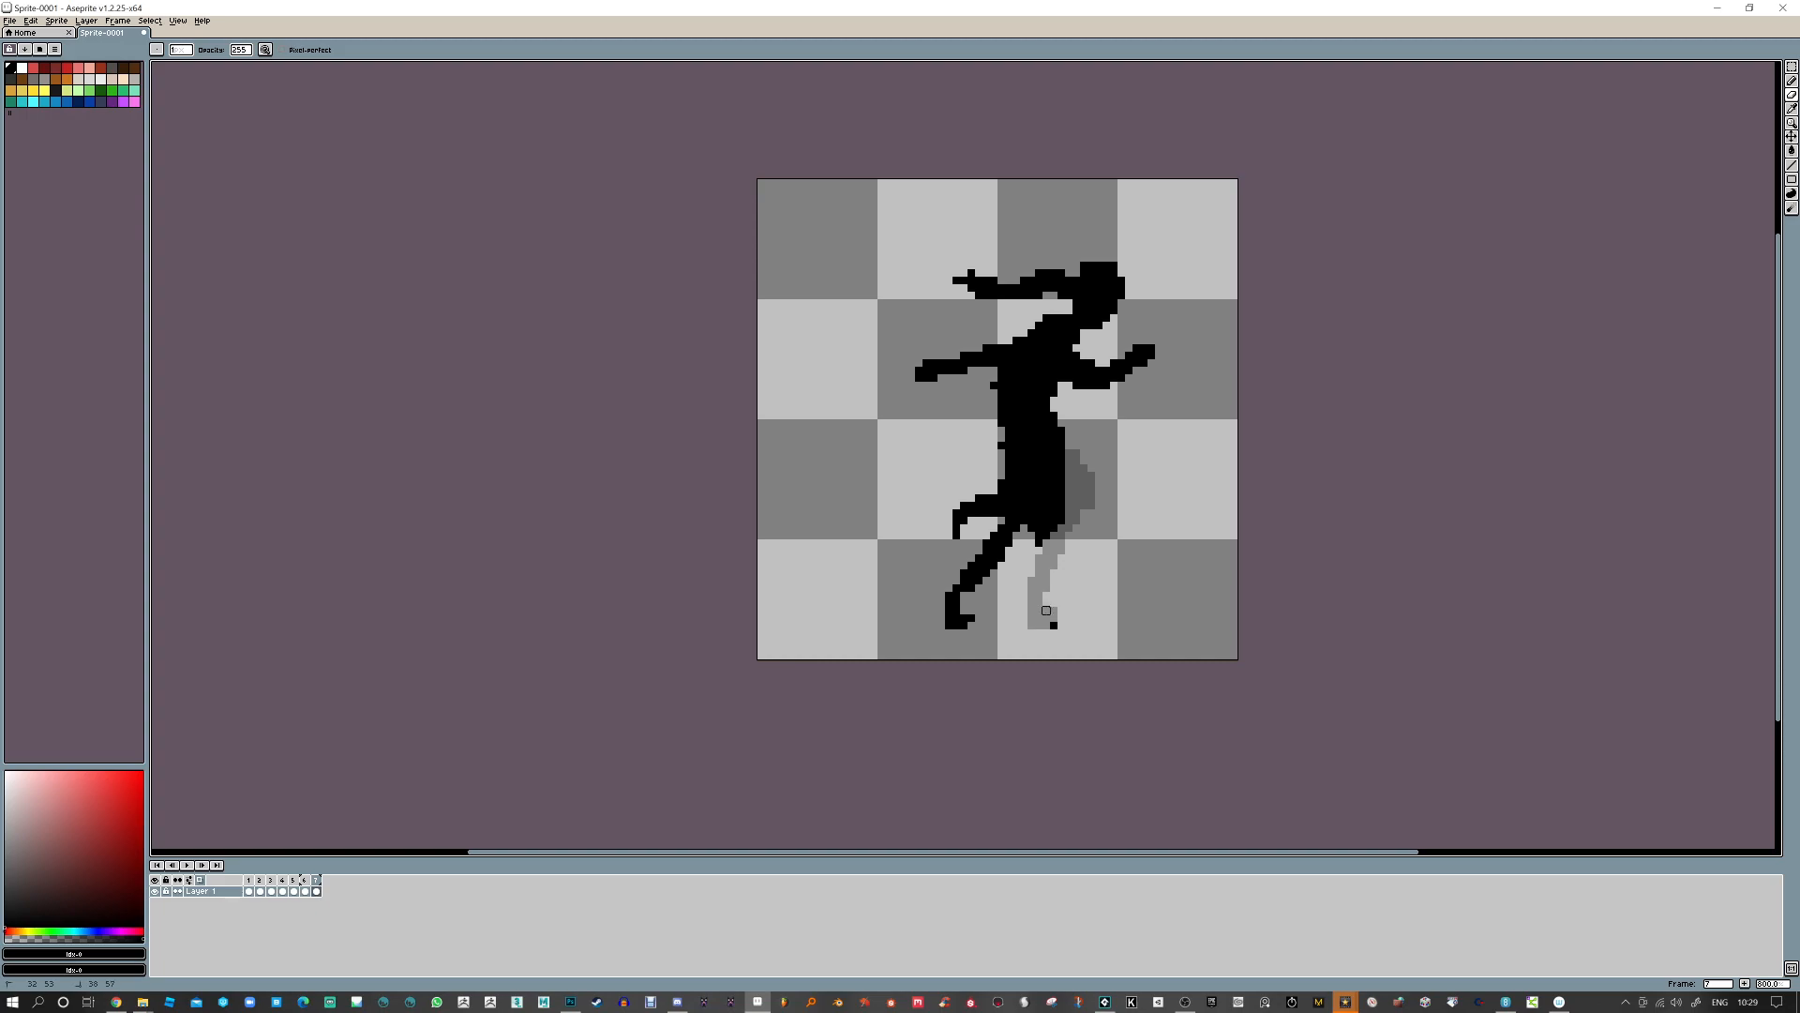
Redraw frame 7's forward thigh as a lower bent knee and erase the old raised rear shin
key("b")
mouse_move(1035, 516)
left_mouse_down()
mouse_move(1070, 467)
mouse_move(1073, 521)
mouse_move(1038, 536)
mouse_move(1072, 464)
mouse_move(999, 500)
mouse_move(993, 474)
mouse_move(963, 541)
mouse_move(979, 497)
mouse_move(949, 527)
mouse_move(979, 482)
mouse_move(958, 513)
left_mouse_up()
key("e")
Redraw both arms in frame 7 lower and closer to the torso, erasing the old arms and stray pixels
key("b")
mouse_move(1072, 405)
left_mouse_down()
mouse_move(1068, 389)
mouse_move(1084, 405)
mouse_move(1106, 396)
mouse_move(1083, 380)
mouse_move(1151, 354)
mouse_move(1129, 356)
left_mouse_up()
key("e")
mouse_move(1000, 354)
left_mouse_down()
mouse_move(933, 385)
mouse_move(949, 348)
mouse_move(993, 333)
mouse_move(963, 377)
mouse_move(949, 356)
mouse_move(1005, 350)
mouse_move(957, 399)
mouse_move(992, 368)
left_mouse_up()
key("b")
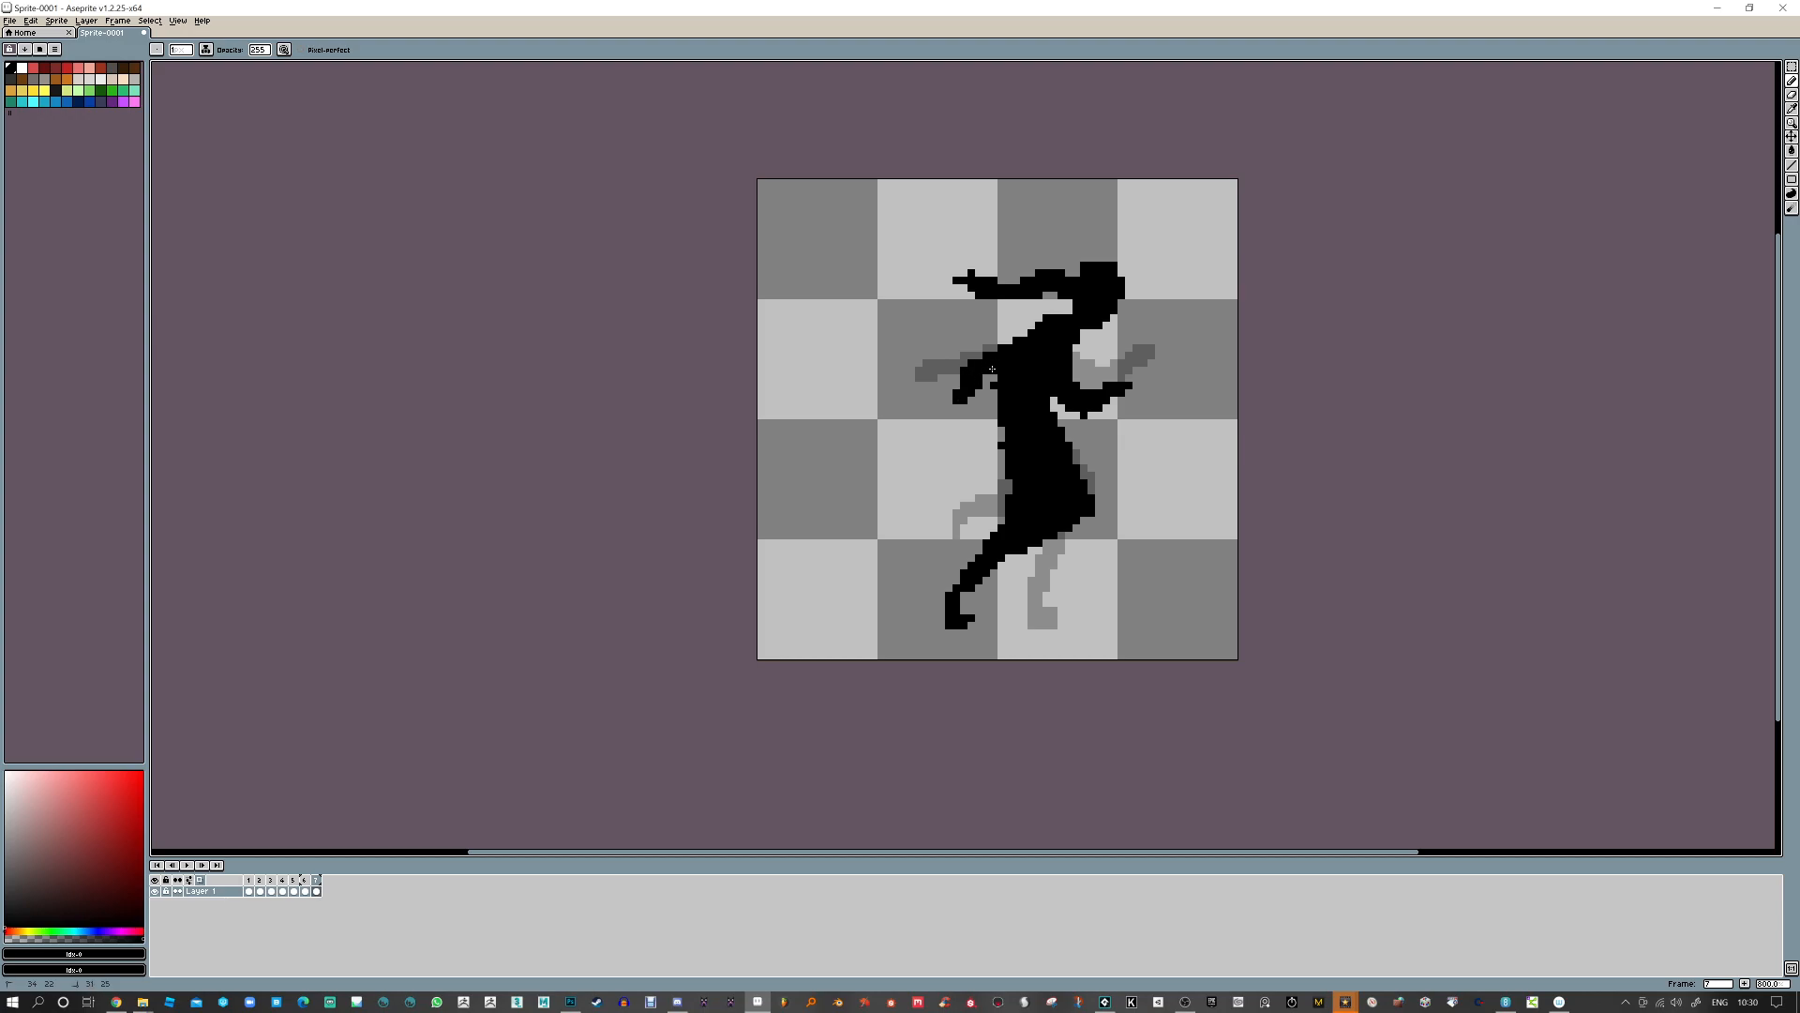
key("e")
left_click(994, 386)
key("b")
key("e")
left_click(1083, 416)
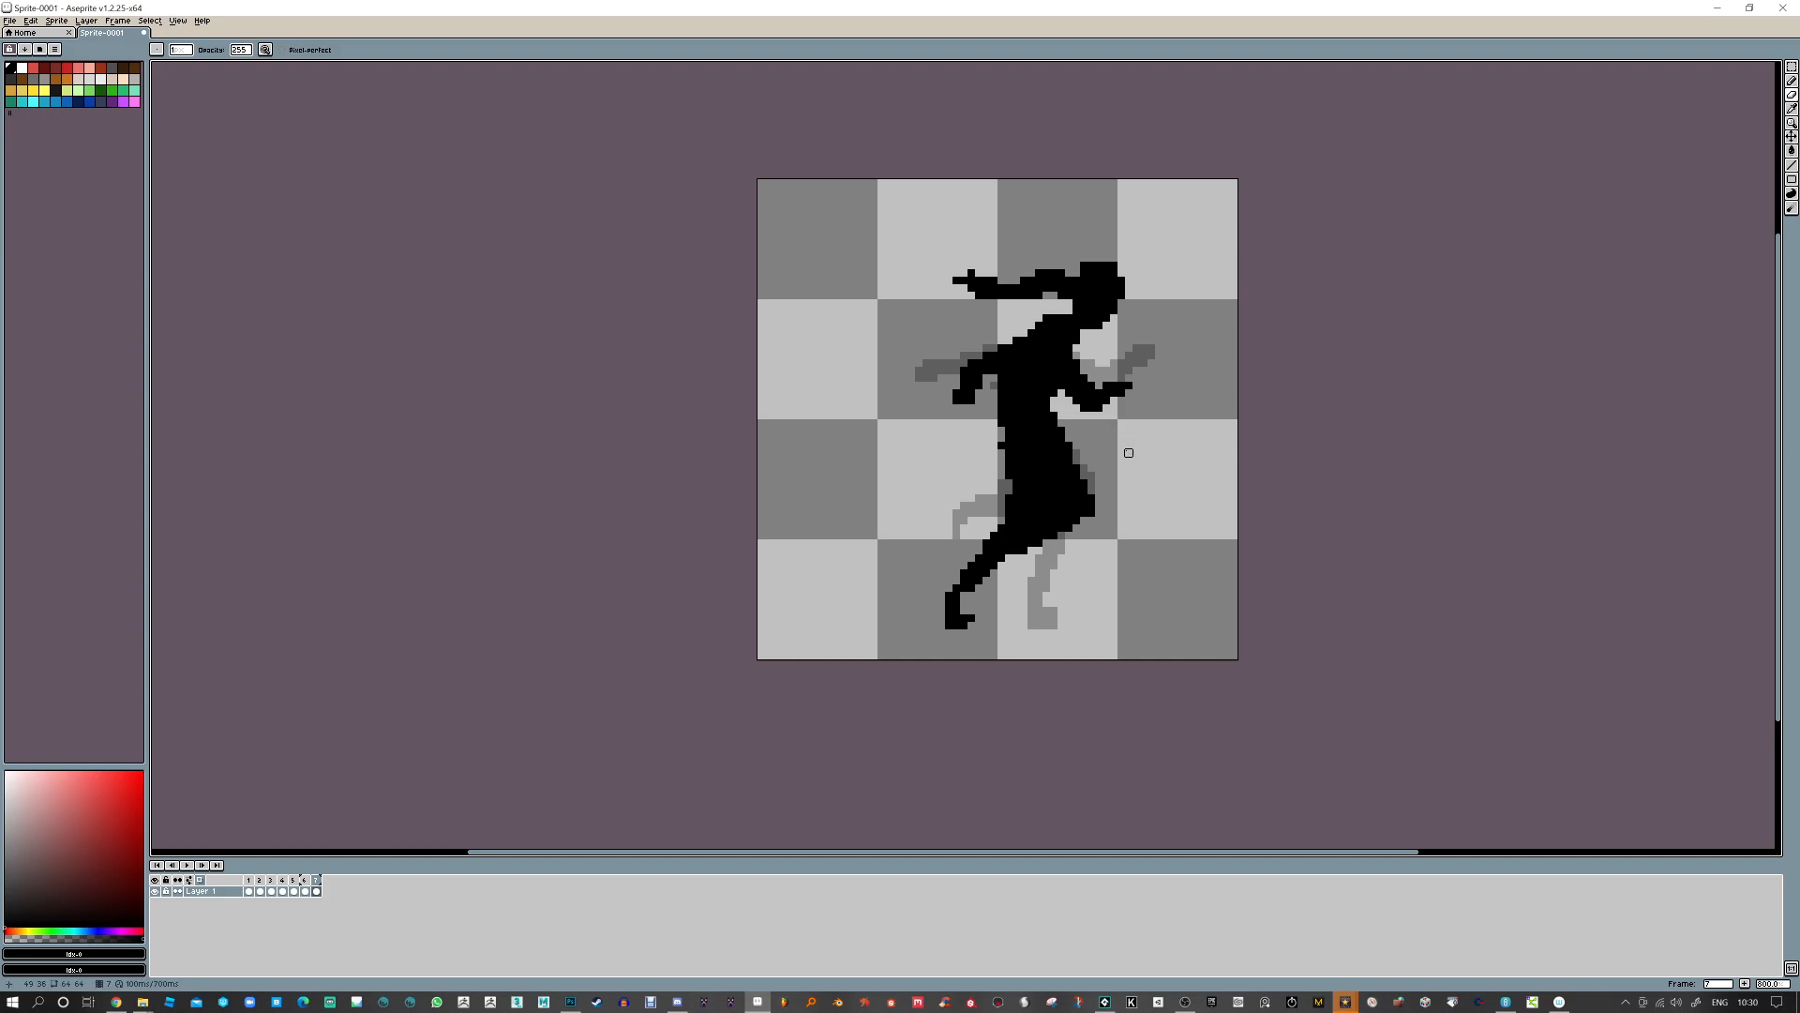
Step through all seven frames with onion skinning to examine how frame 7 leads back into frame 1
key("Right")
key("Left")
key("Right")
key("Right")
key("Right")
key("Right")
key("Right")
key("Right")
key("Right")
key("Right")
key("Right")
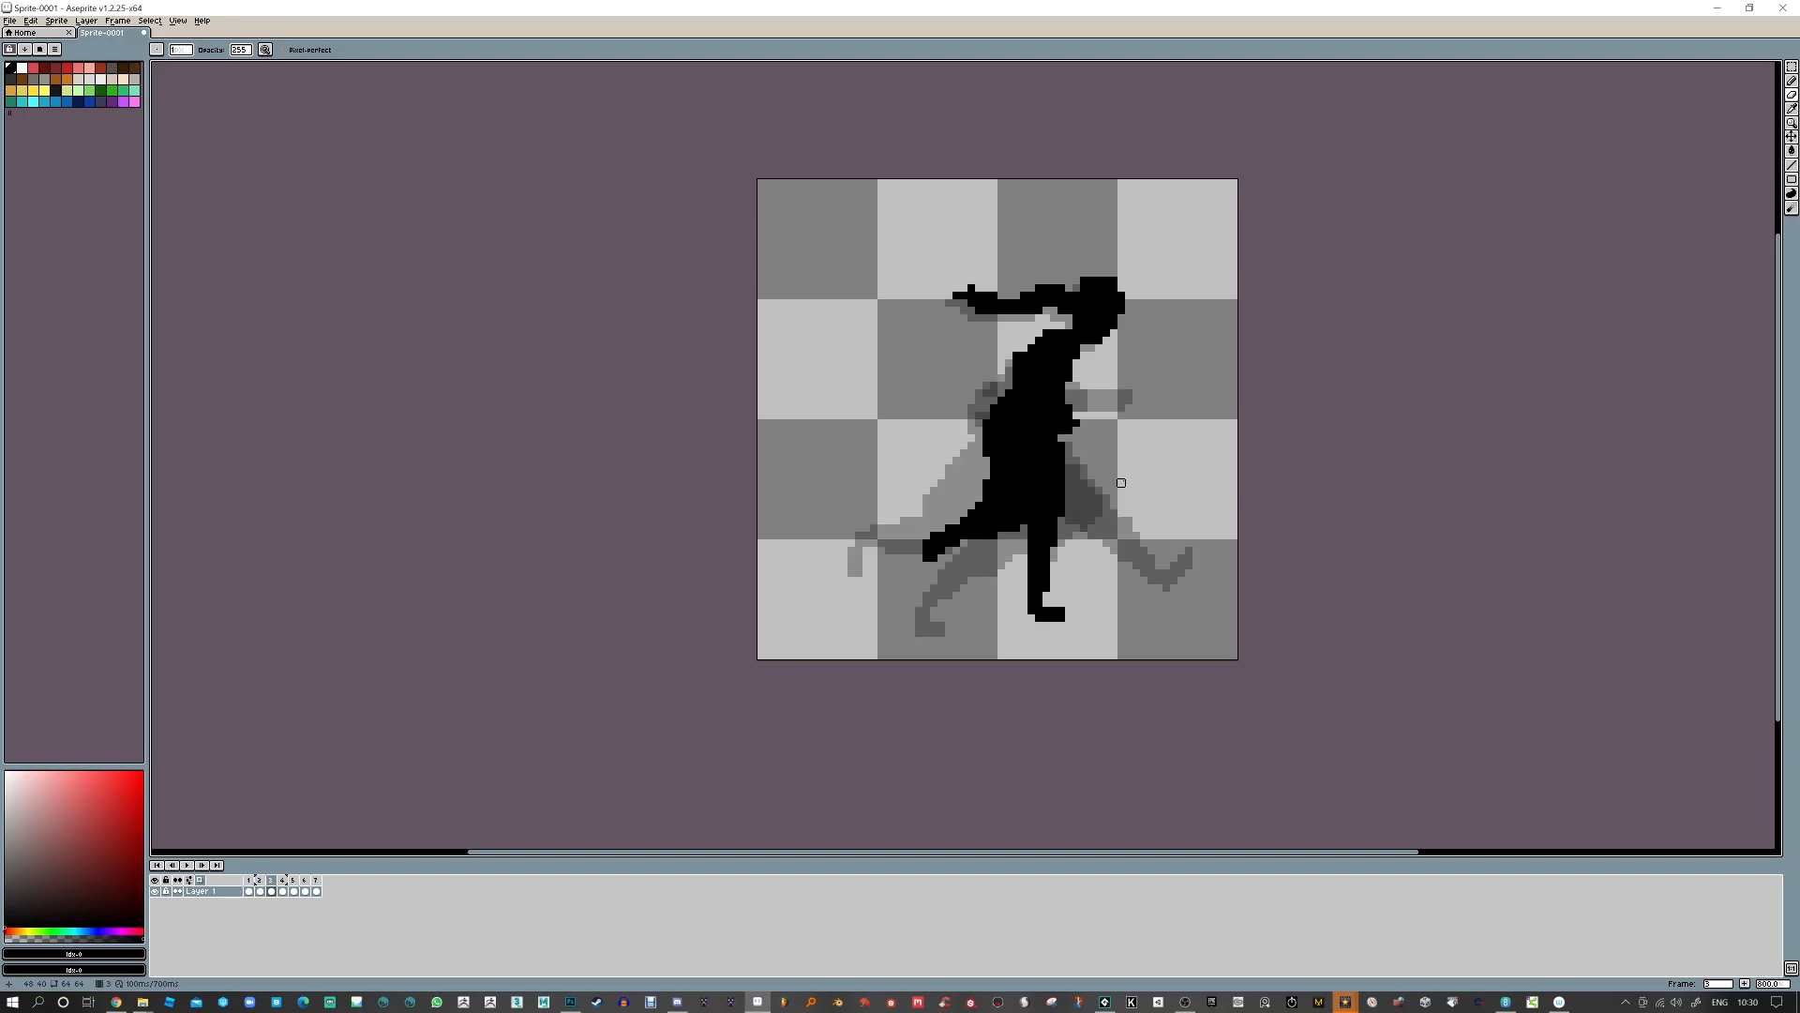
key("Right")
key("Right")
key("Right")
key("Right")
key("Right")
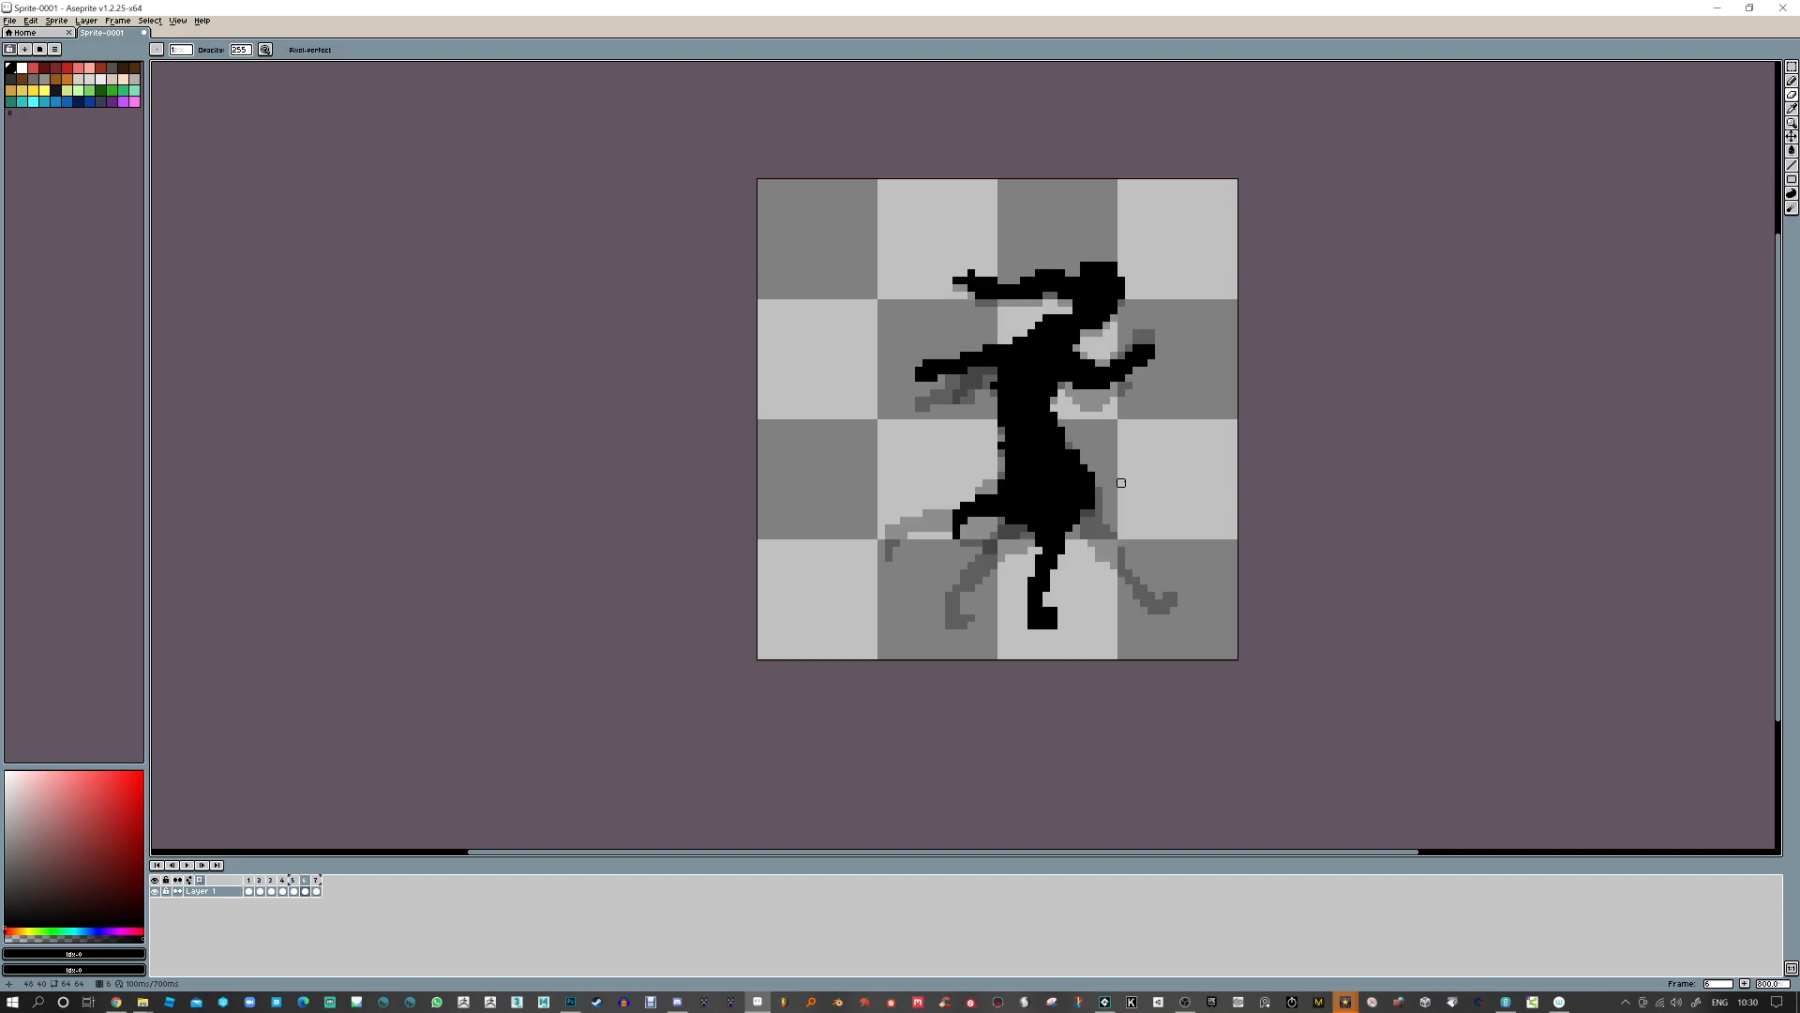
key("Right")
key("Right")
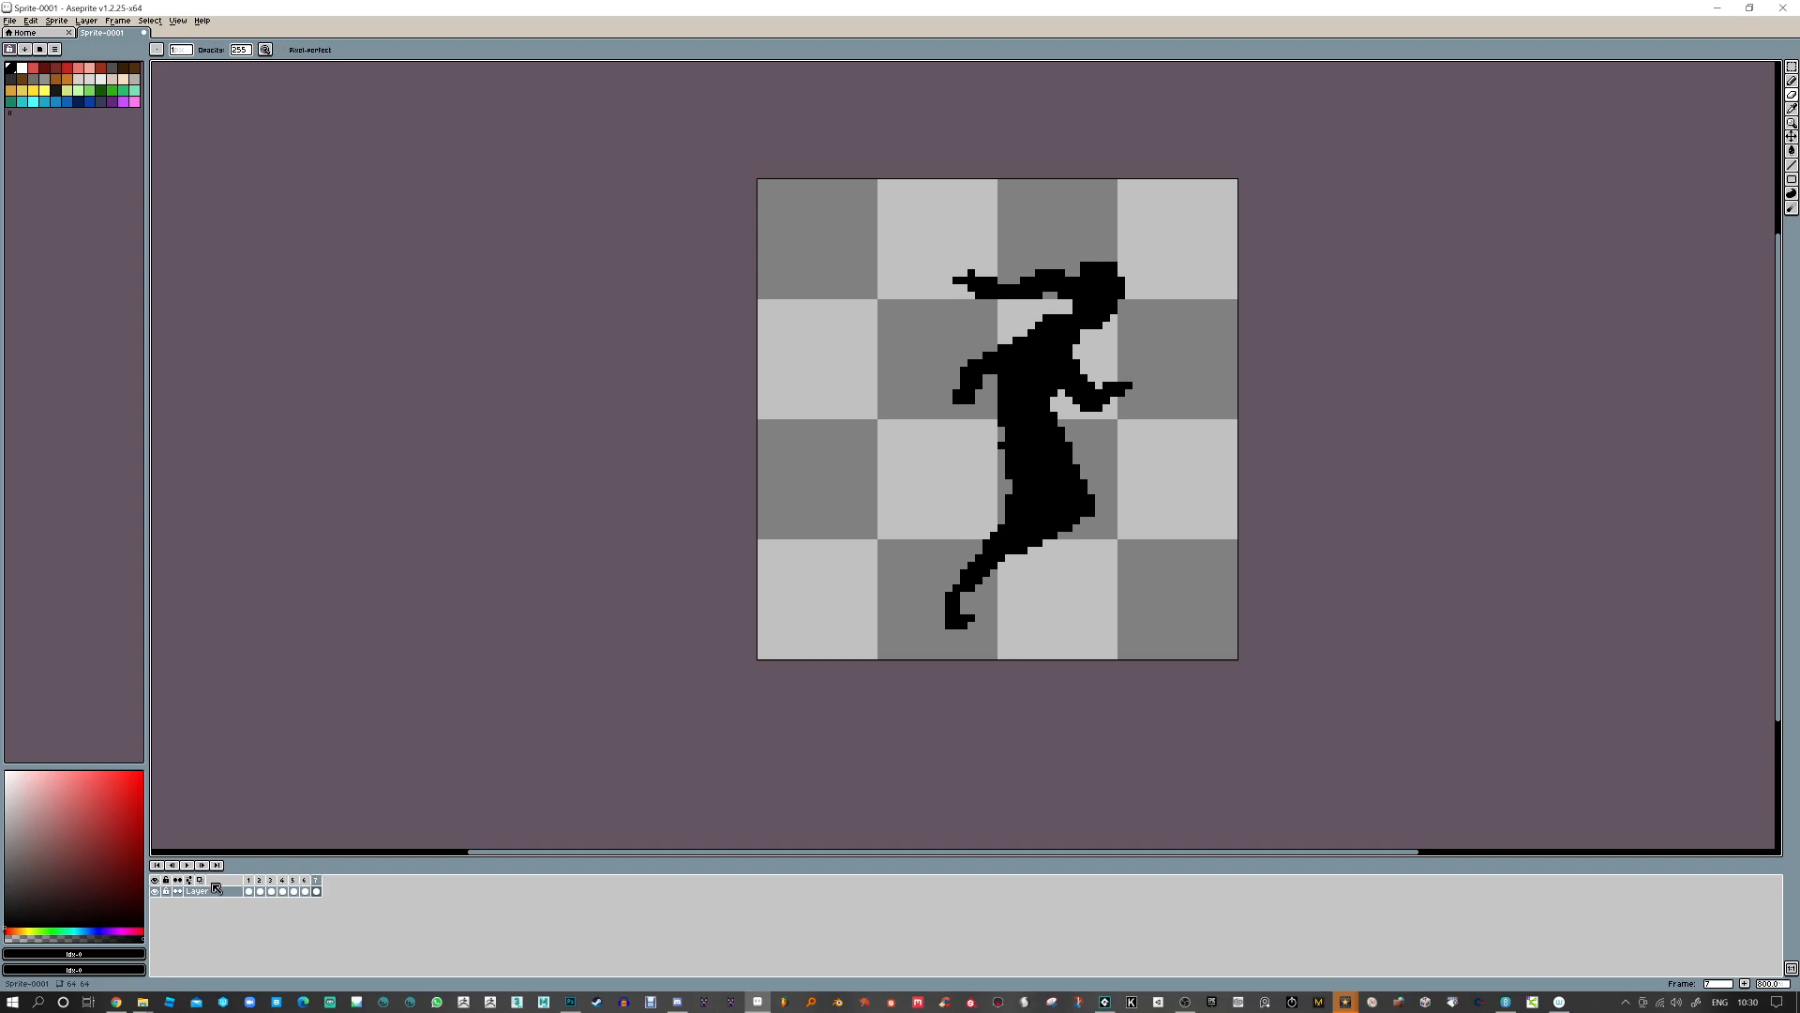
Turn off onion skinning and flip between frames 4, 5 and 6 to compare their poses
key("Right")
key("Right")
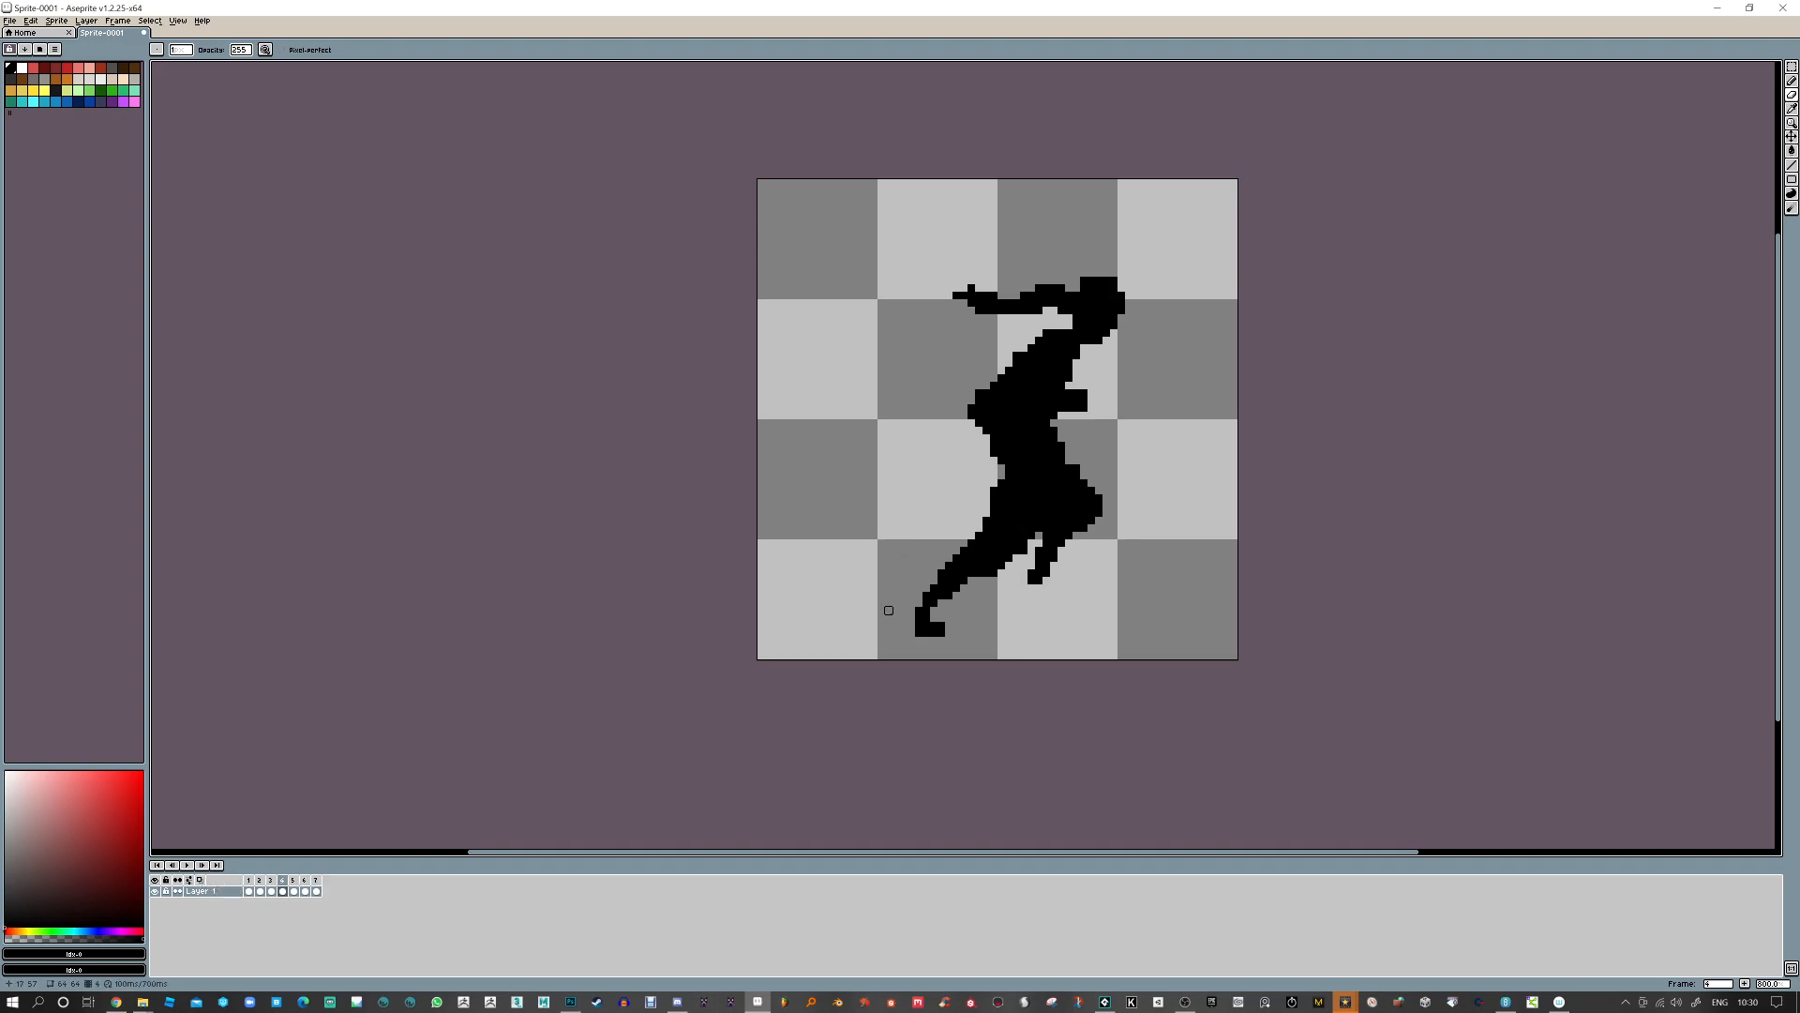
key("Right")
key("Left")
key("Right")
key("Left")
key("Right")
key("Left")
key("Right")
key("Right")
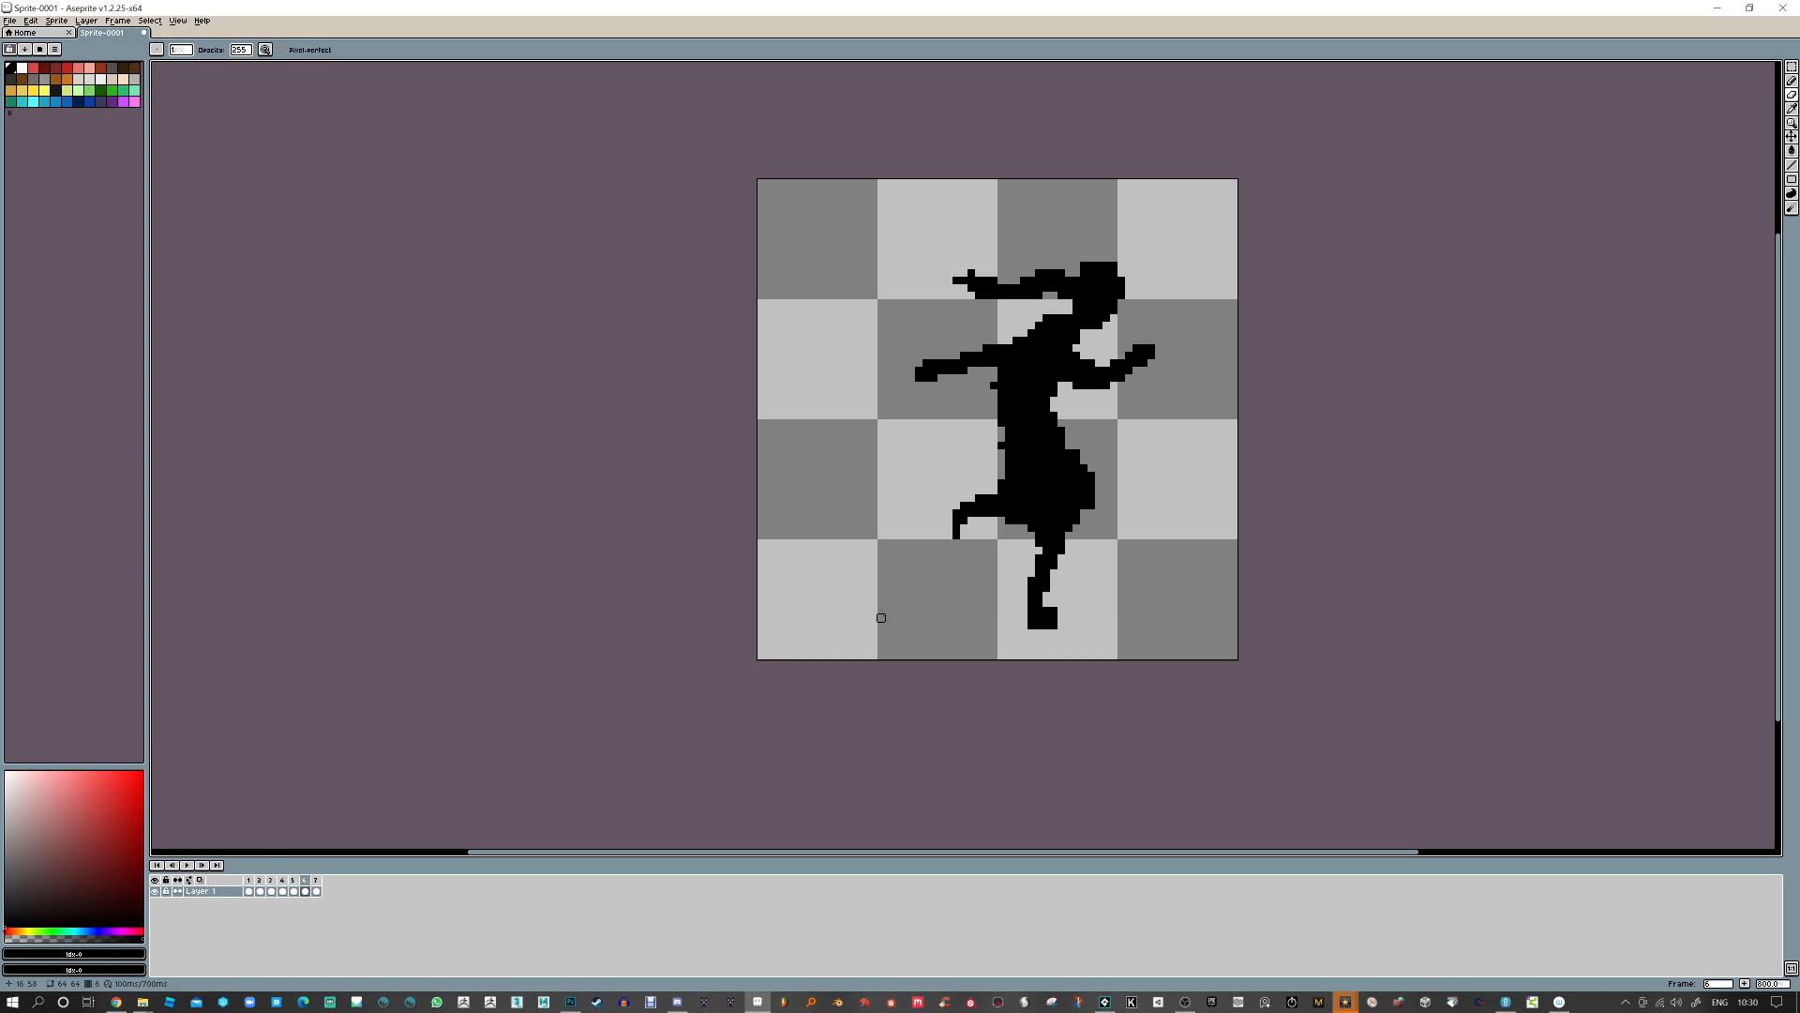
Run repeatedly through the whole seven-frame cycle and play the animation to review the finished run
key("Right")
key("Right")
key("Right")
key("Right")
key("Right")
key("Right")
key("Right")
key("Right")
key("Right")
key("Right")
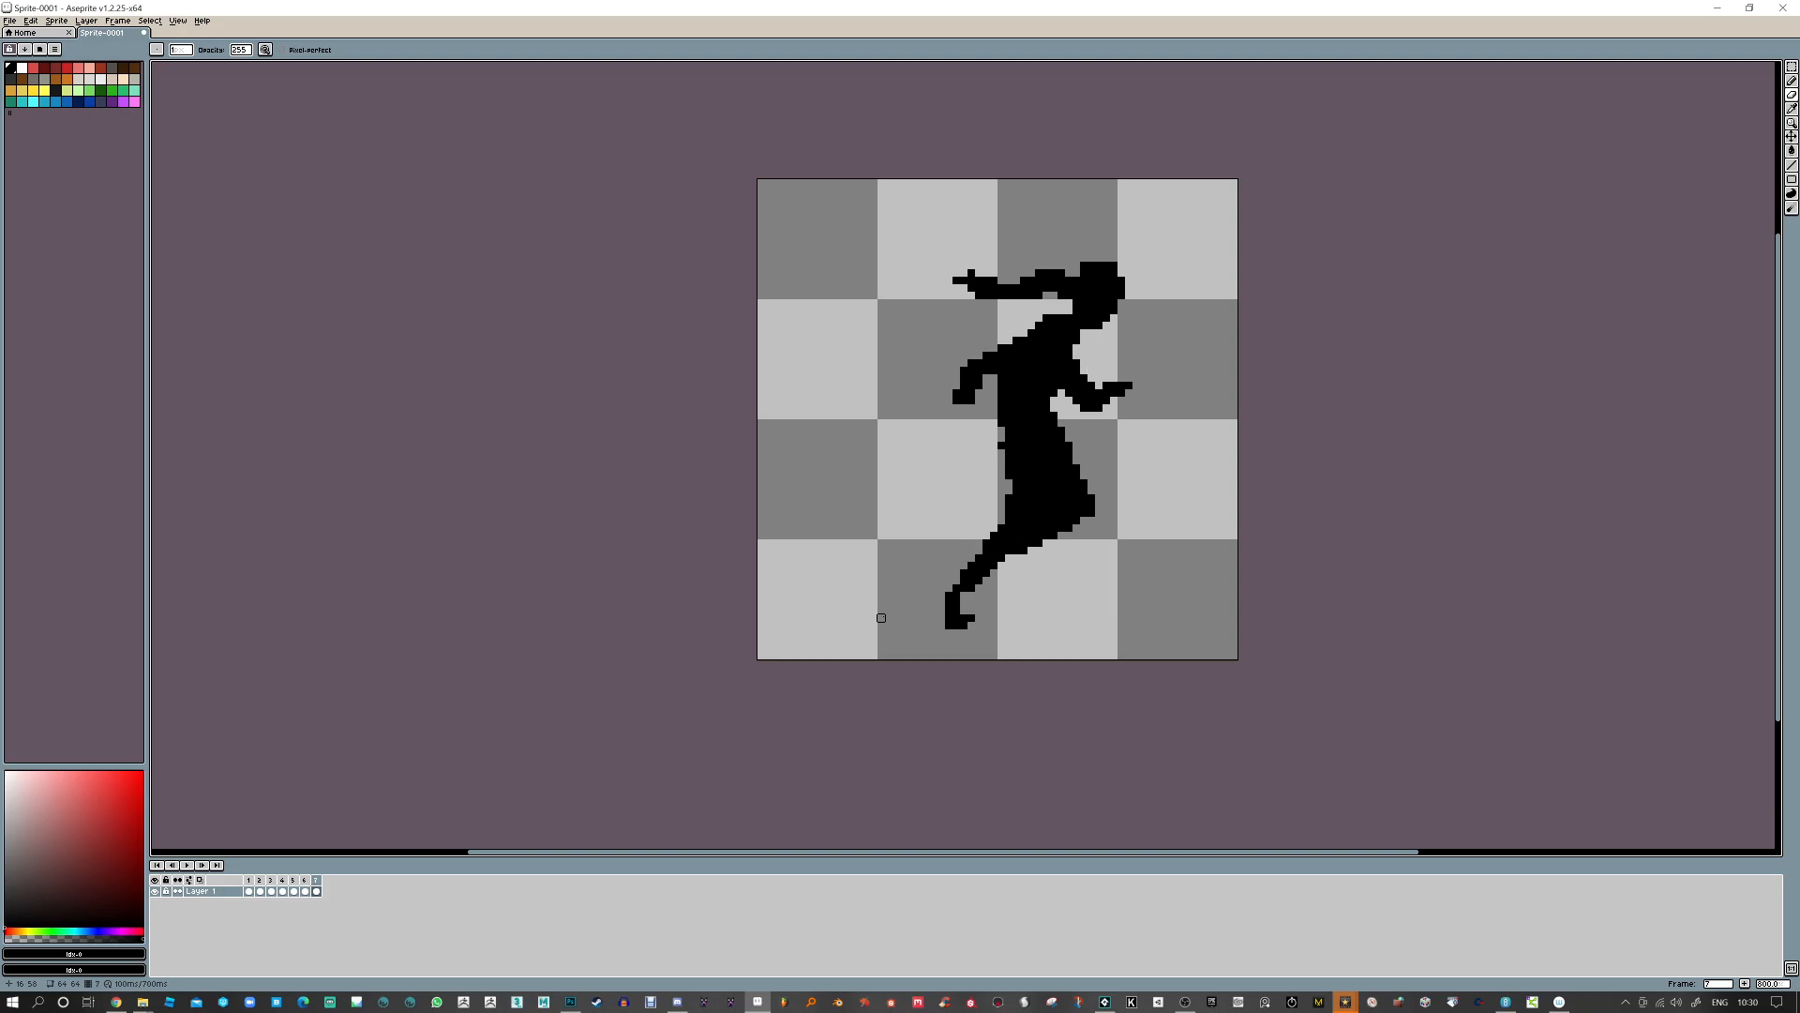
key("Right")
key("Right")
key("Right")
key("Right")
key("Right")
key("Right")
key("Right")
key("Right")
key("Right")
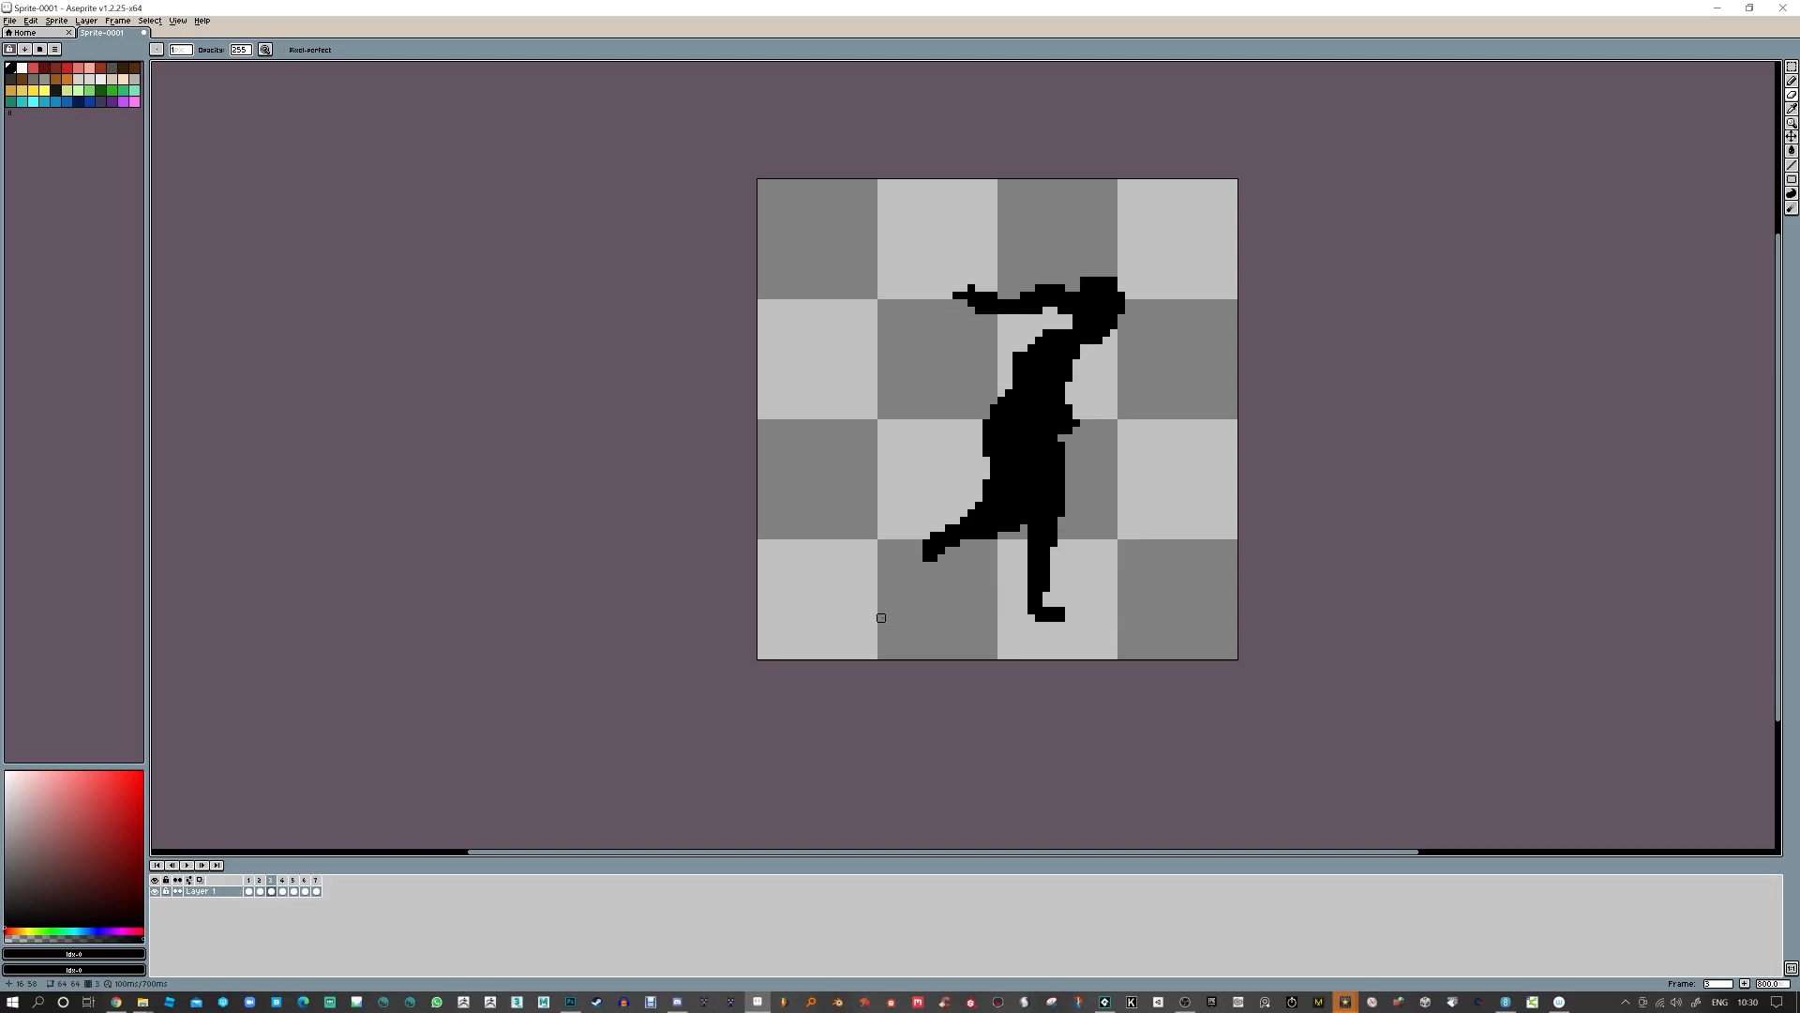
key("Right")
key("Right")
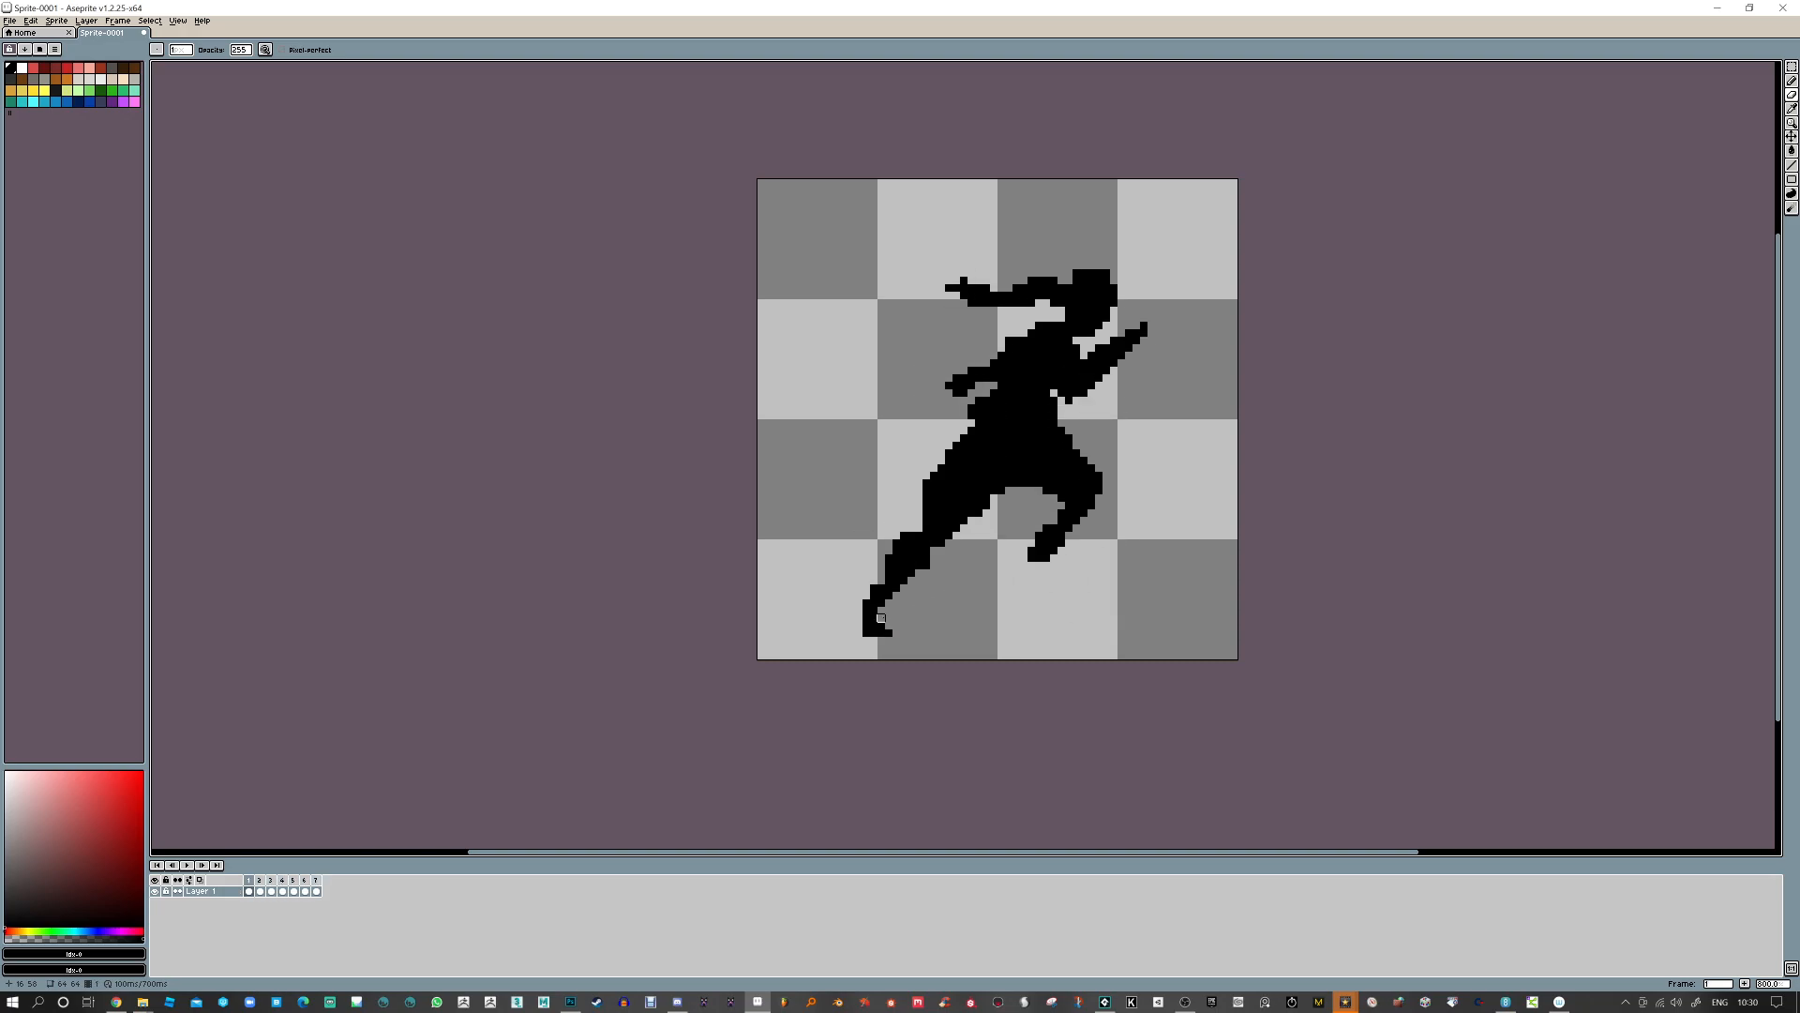
key("Left")
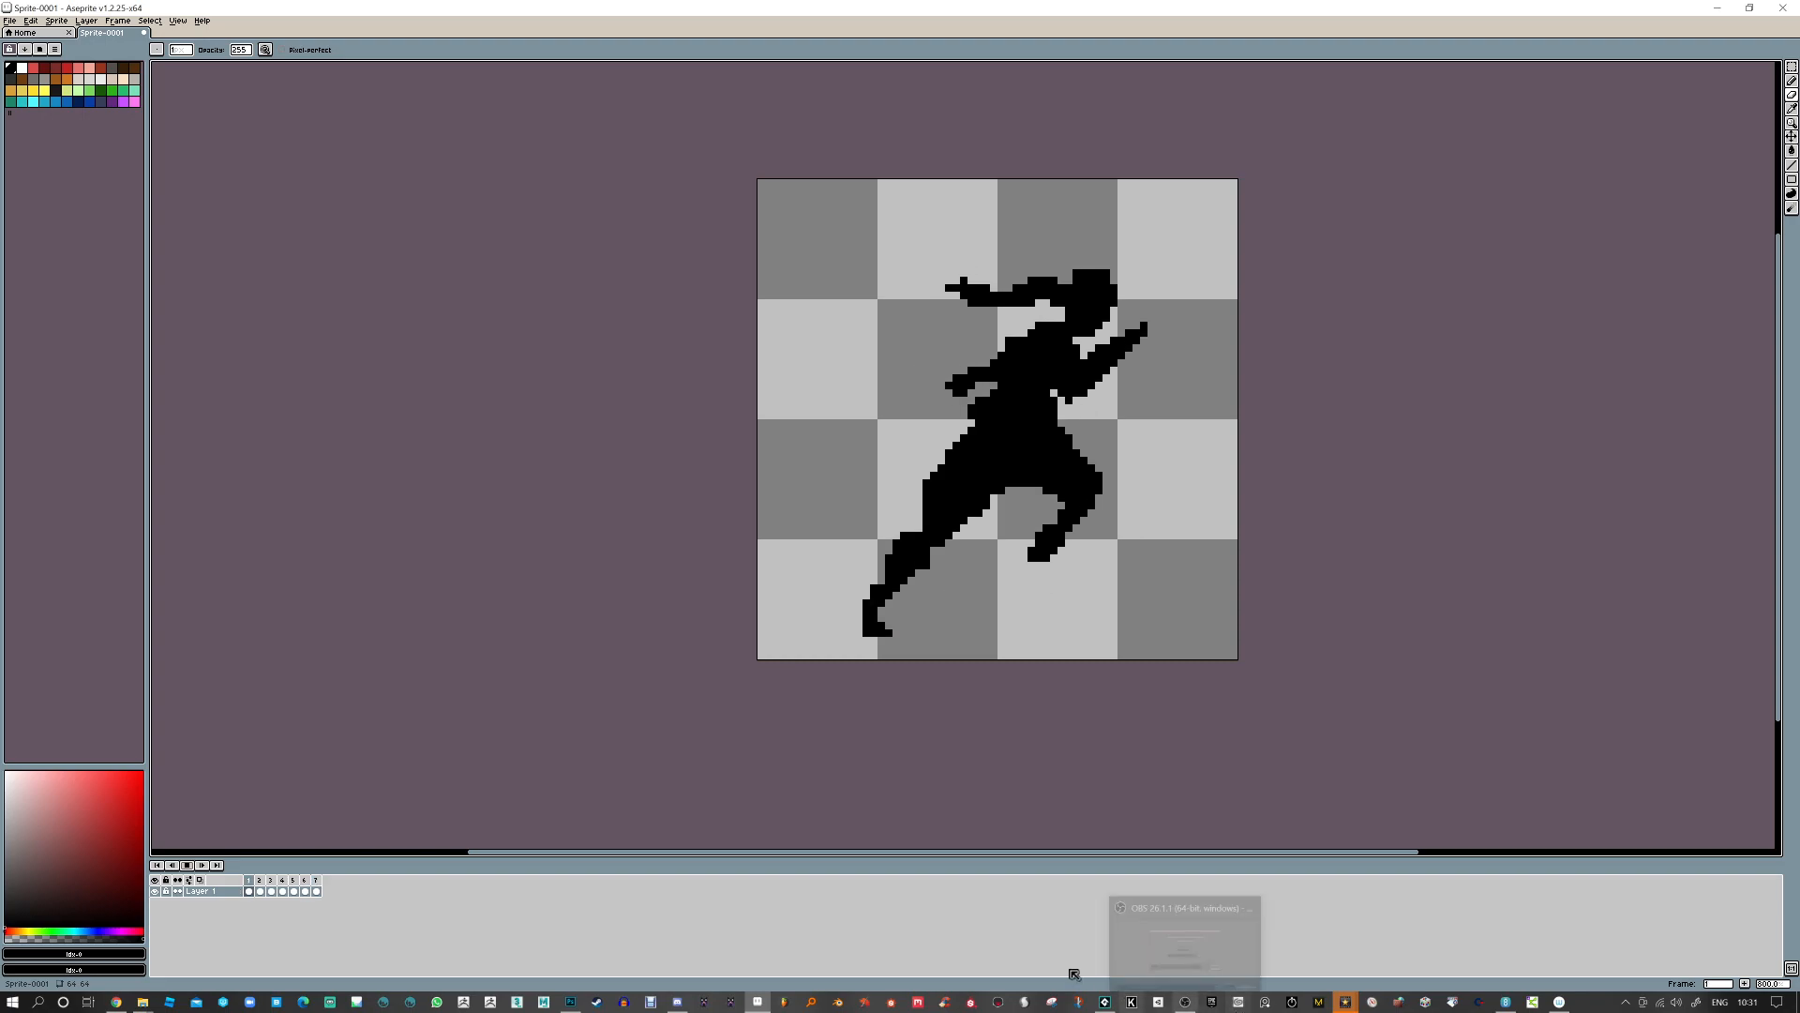
left_click(191, 867)
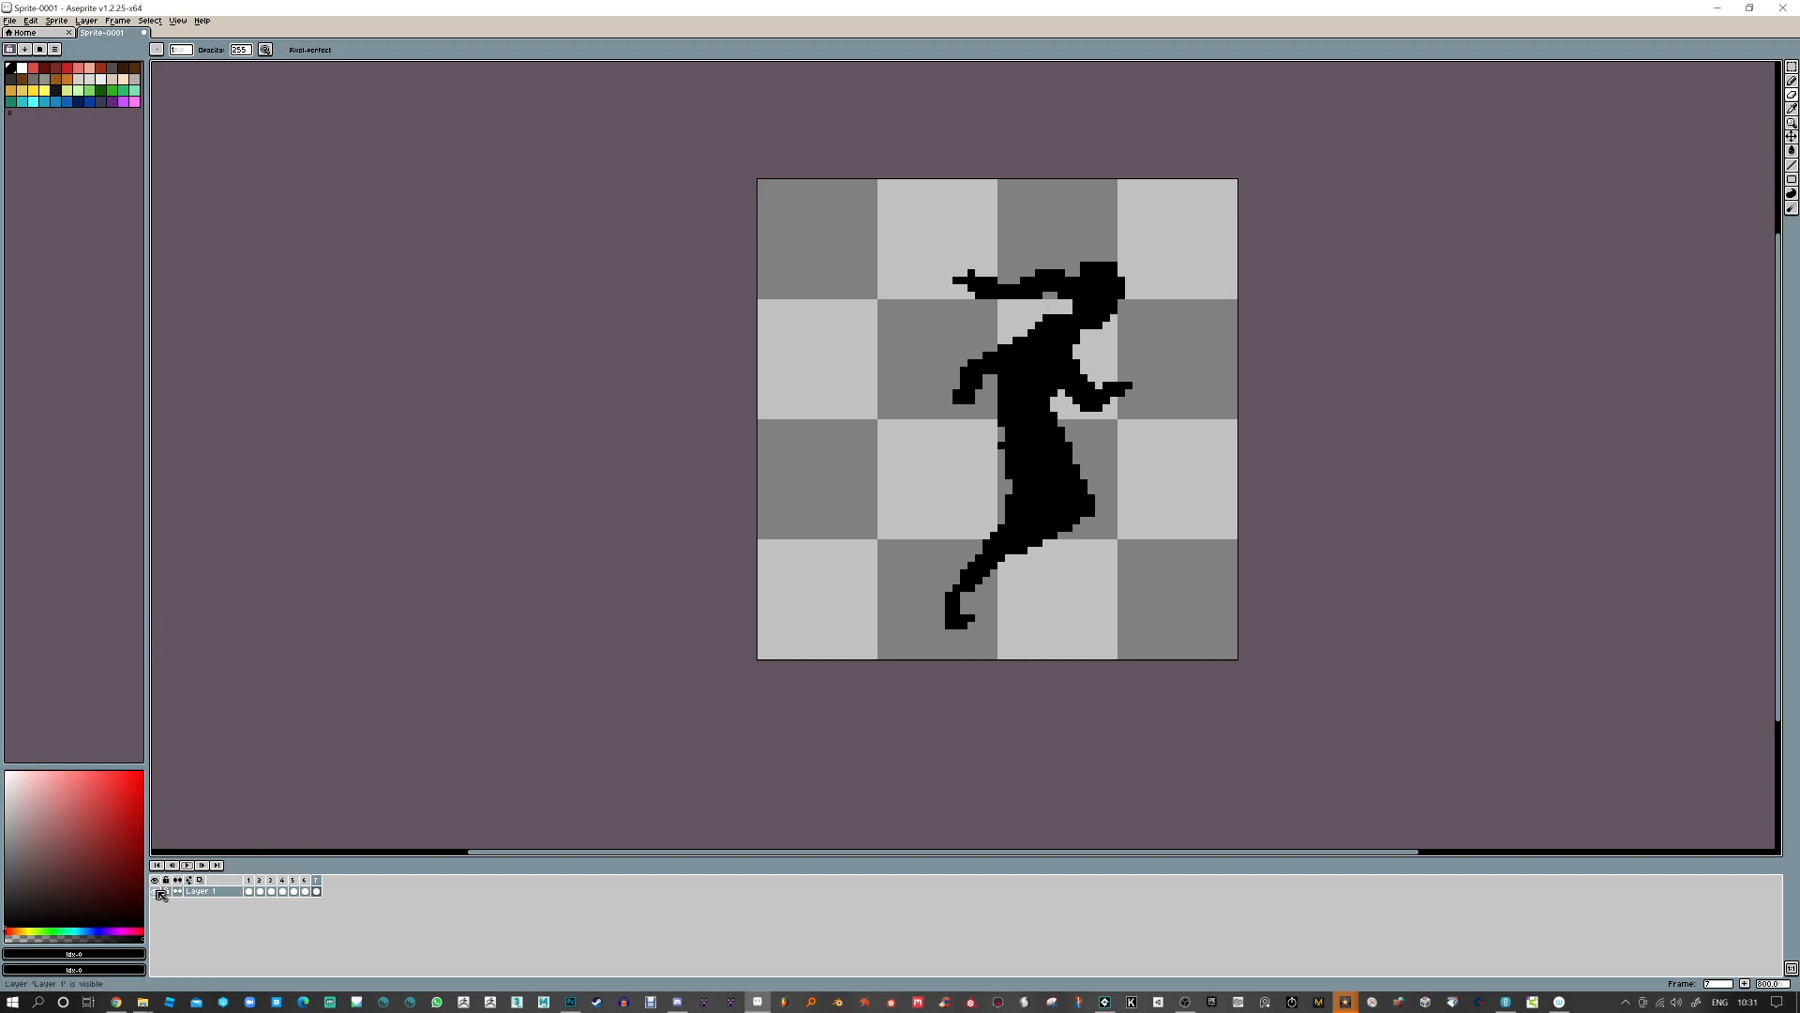
Delete the silhouette drawings from all seven frames of the layer
left_click(250, 891)
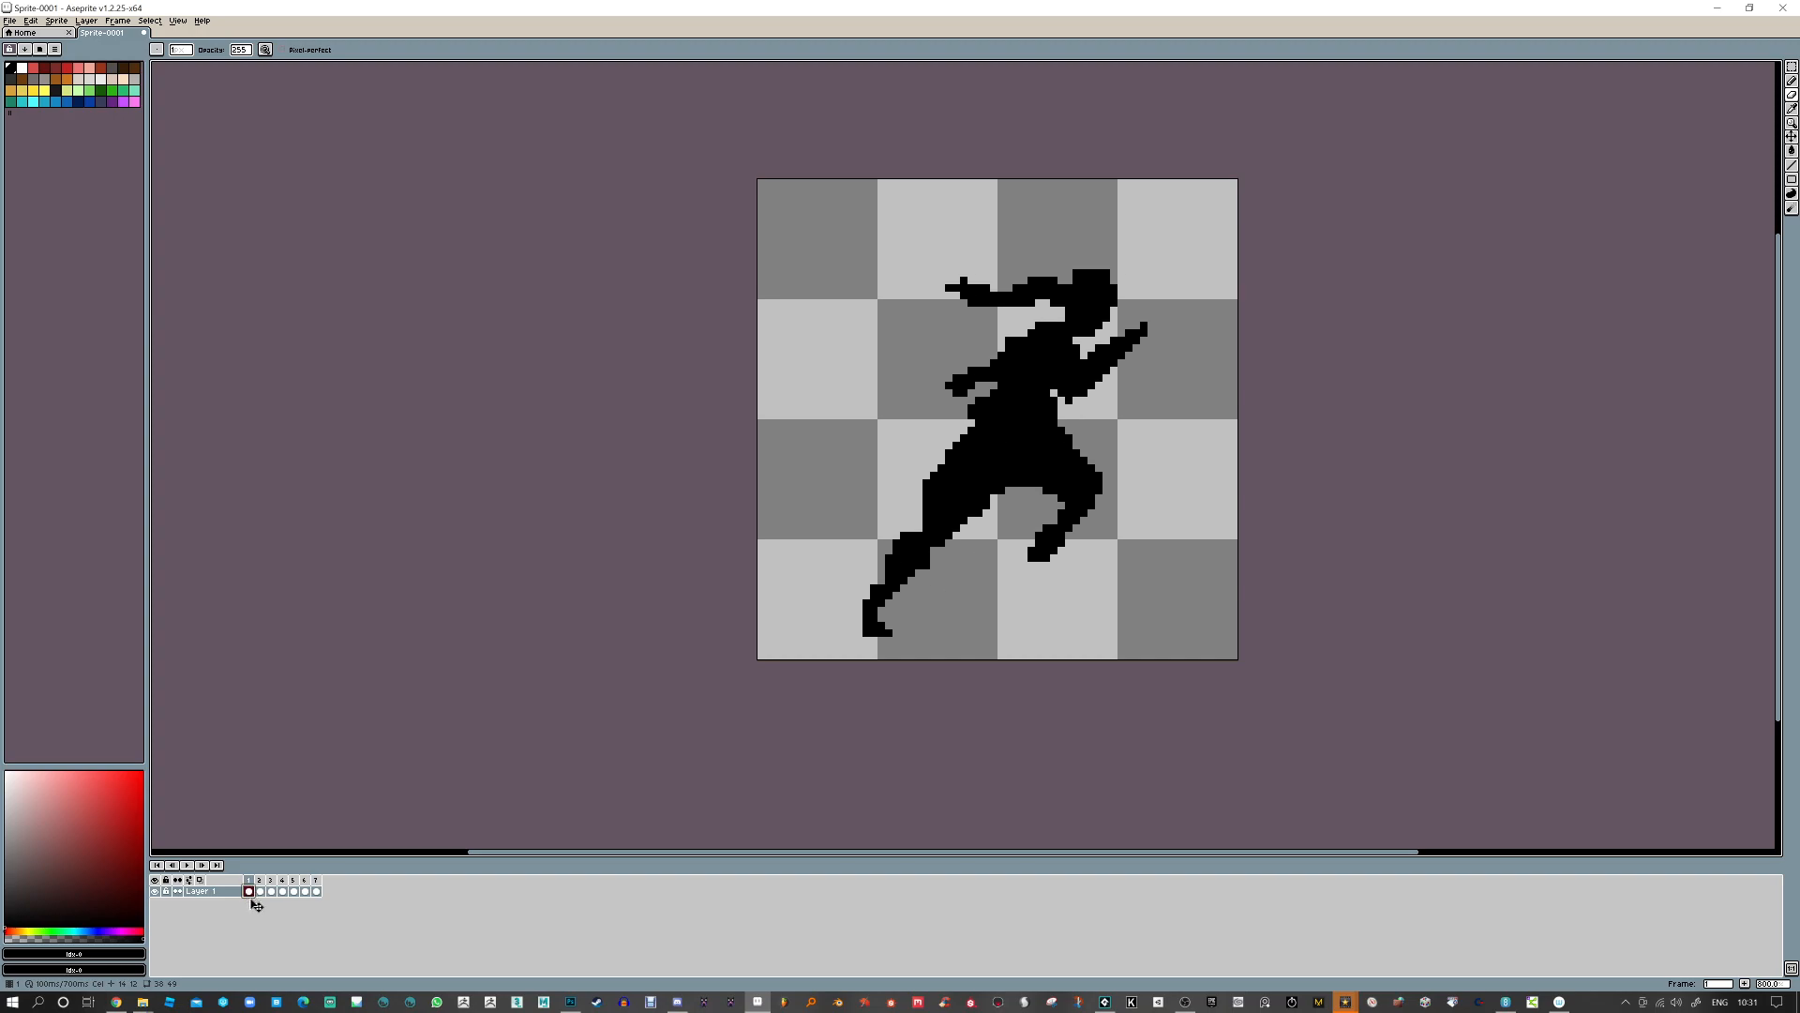
key("Delete")
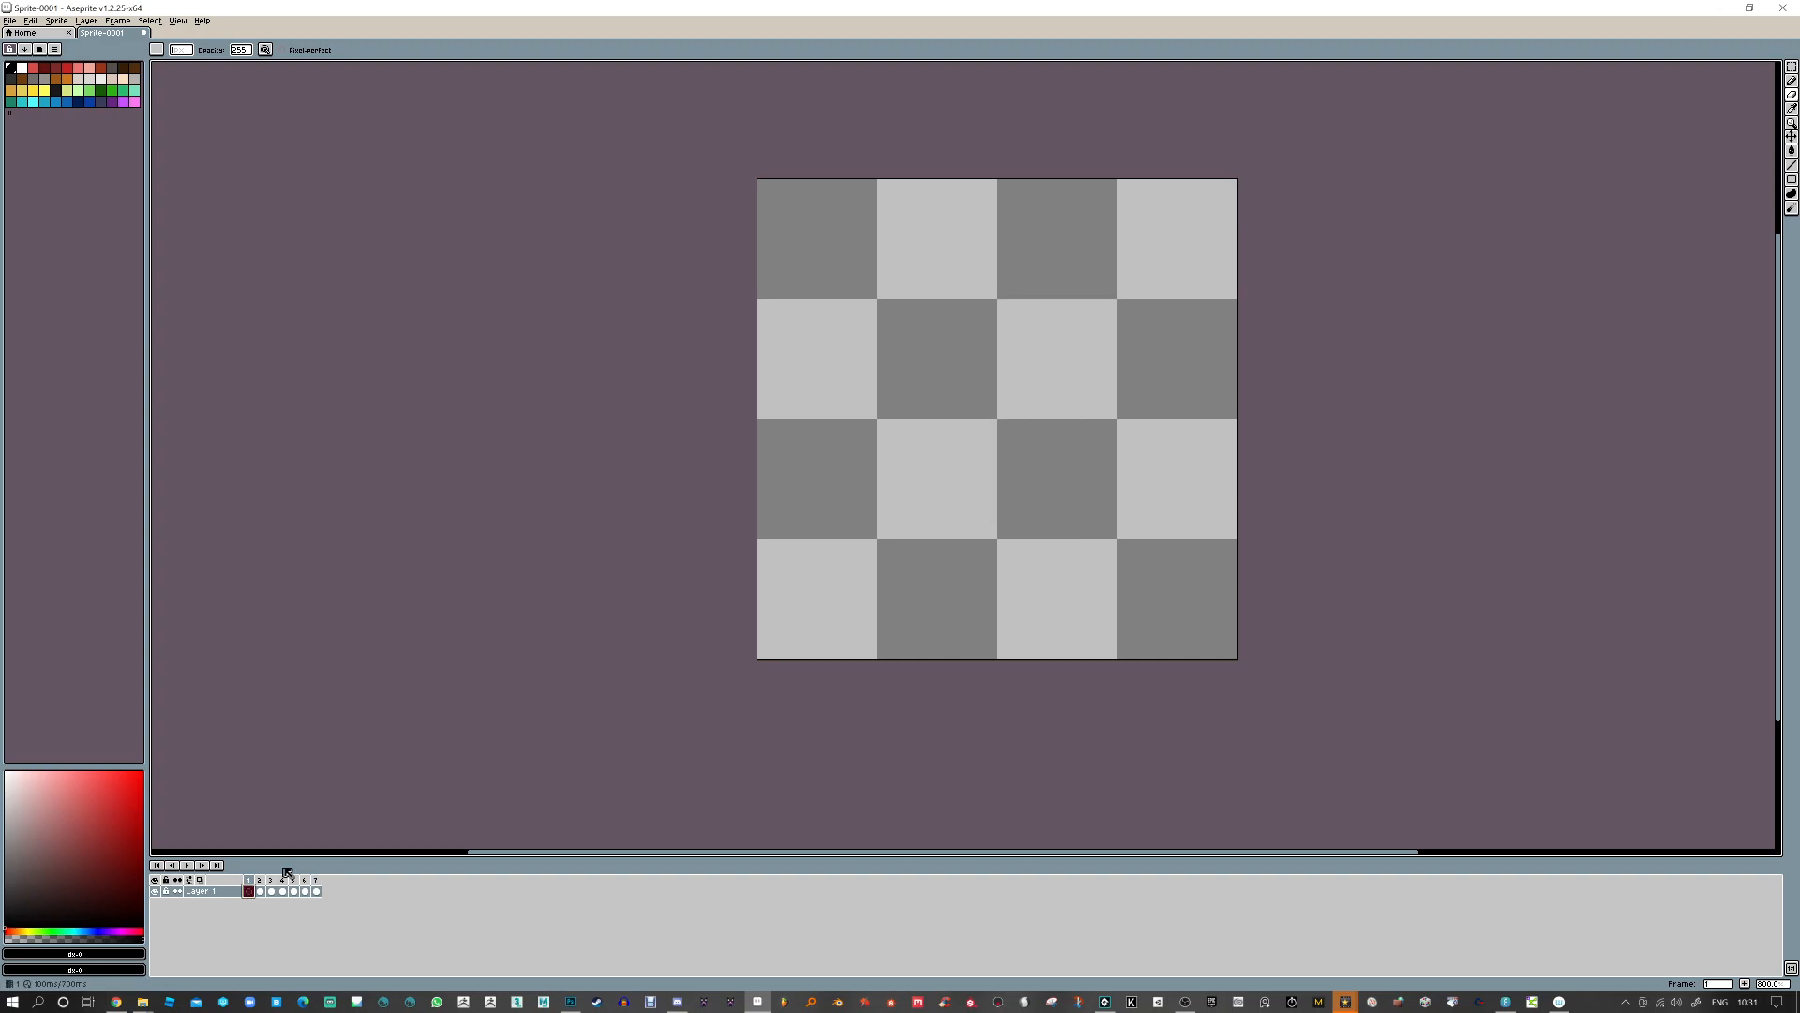
left_click_drag(317, 880, 250, 890)
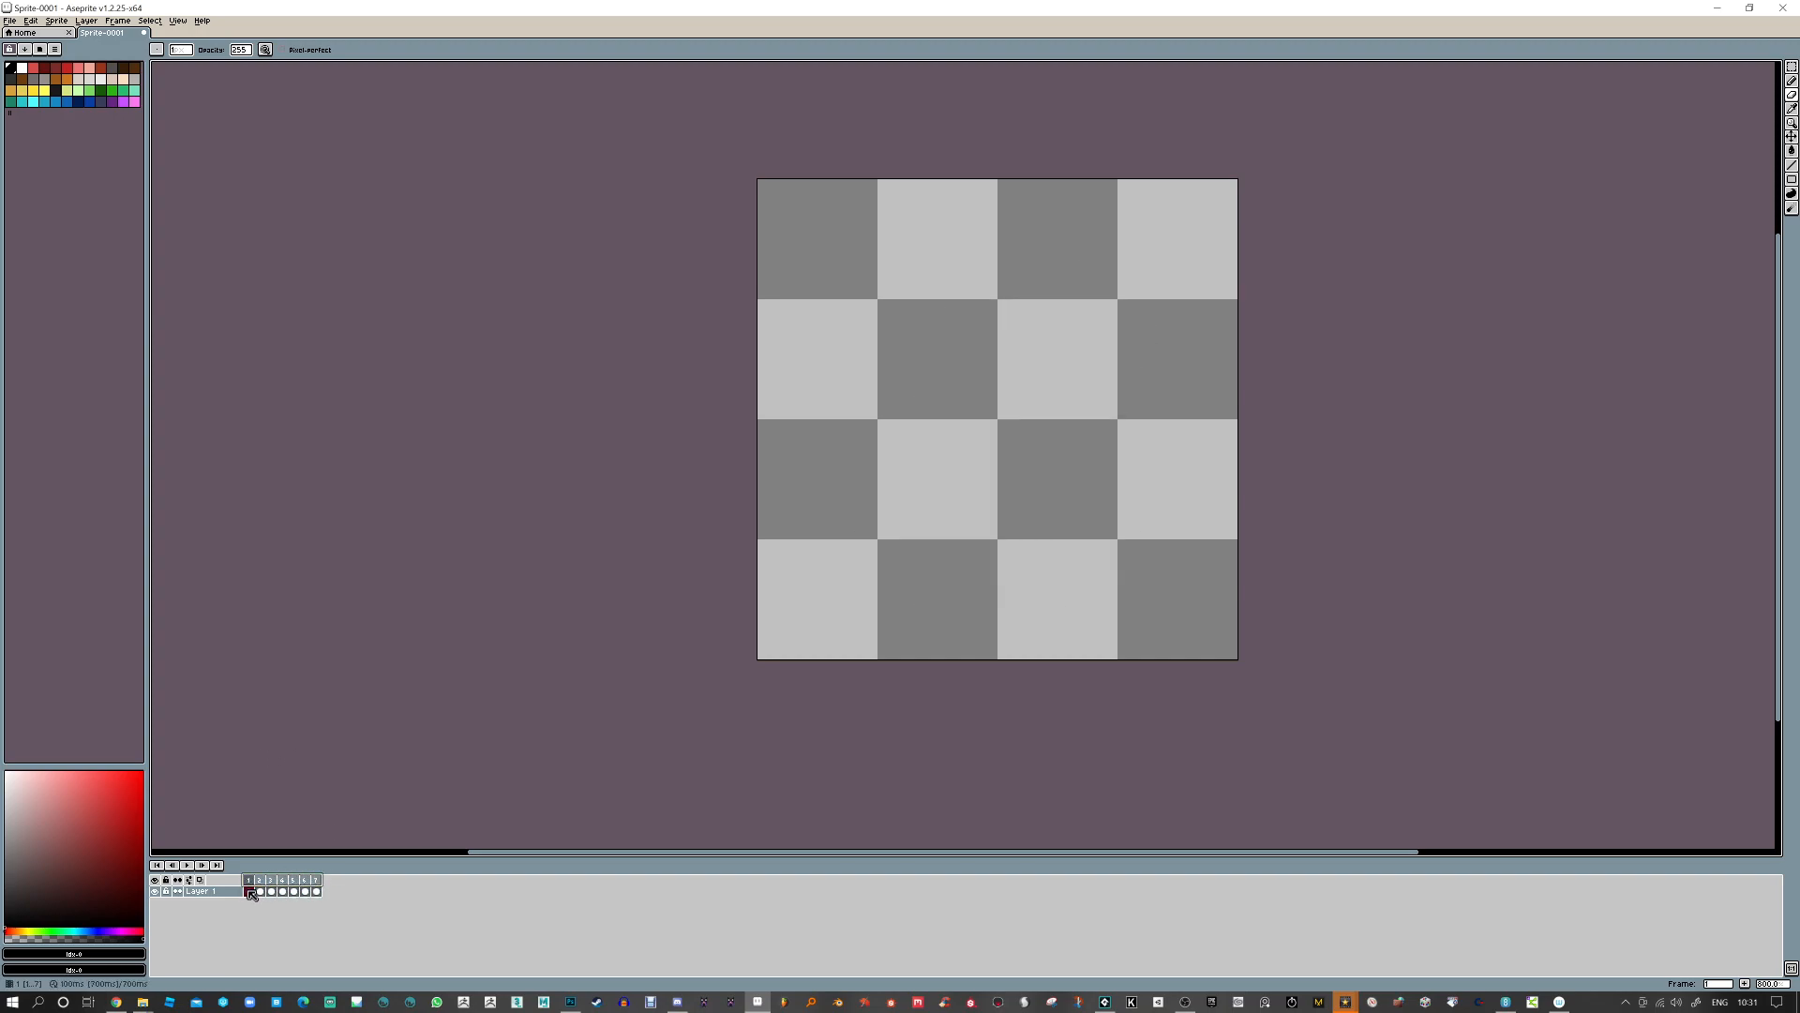
right_click(271, 892)
left_click(302, 910)
Delete frames 7 through 2 one by one, keeping a single empty frame
right_click(266, 881)
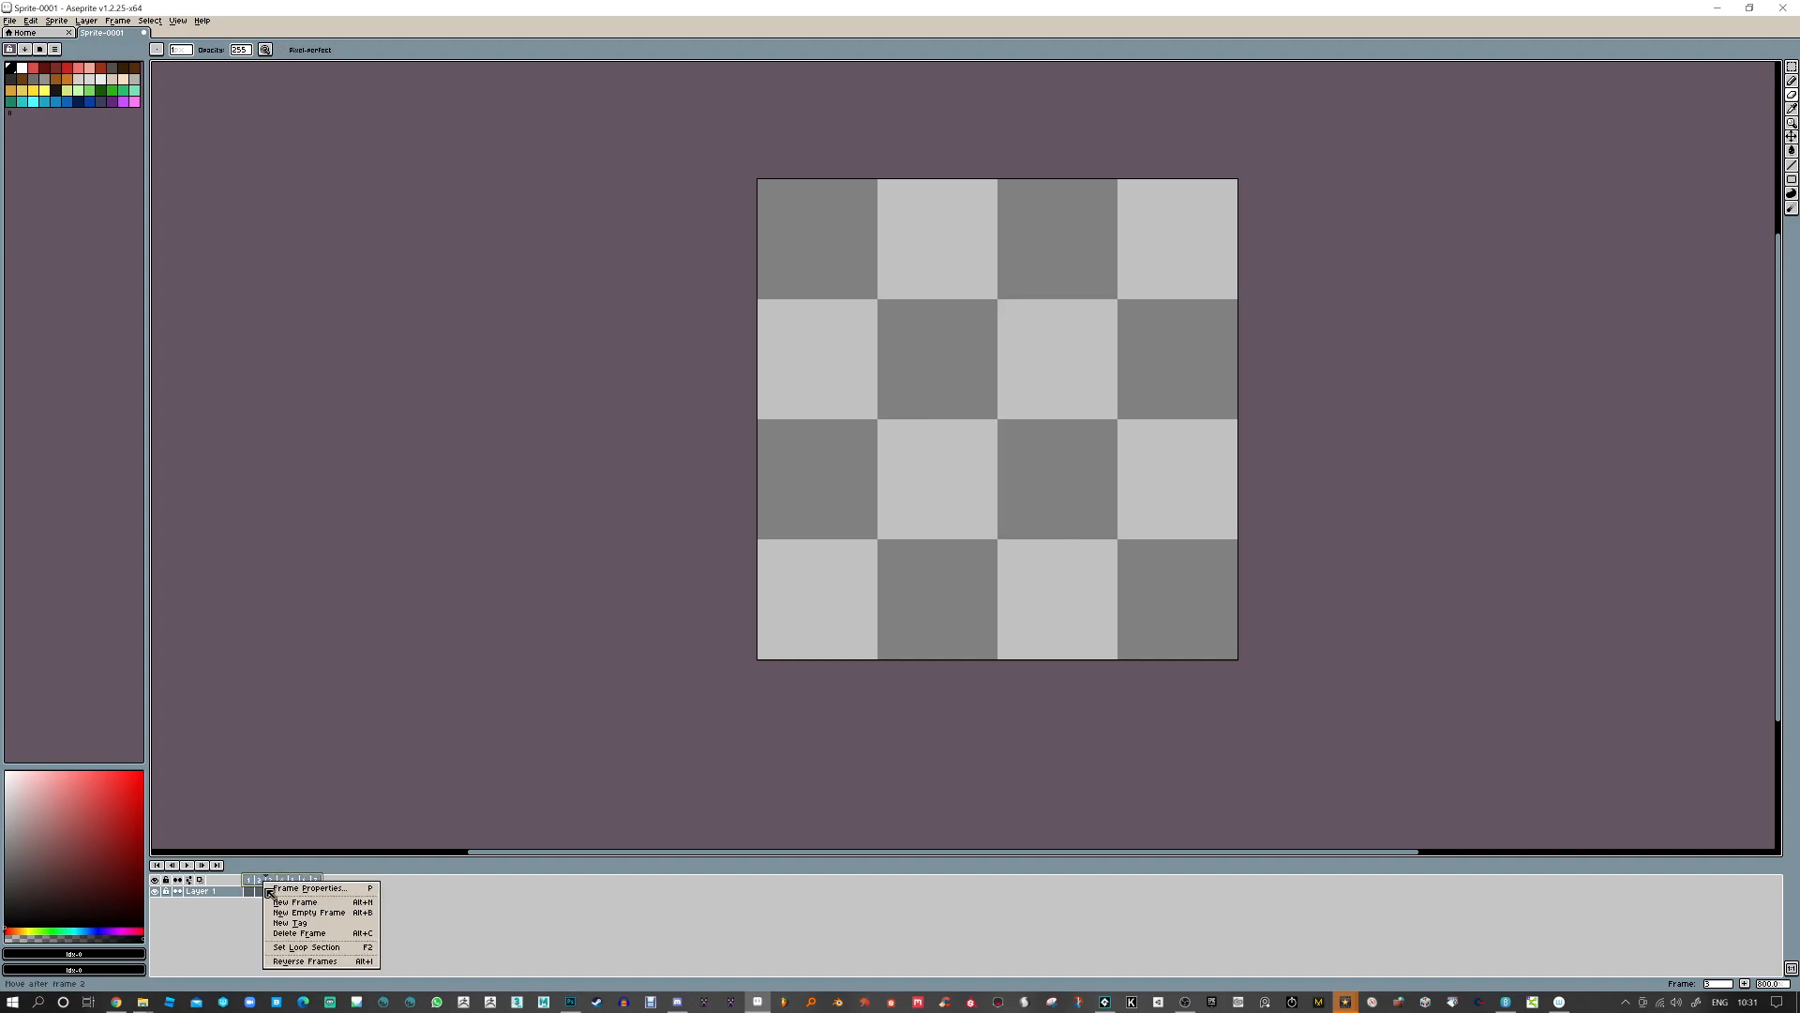
left_click(249, 914)
left_click(317, 880)
key("Delete")
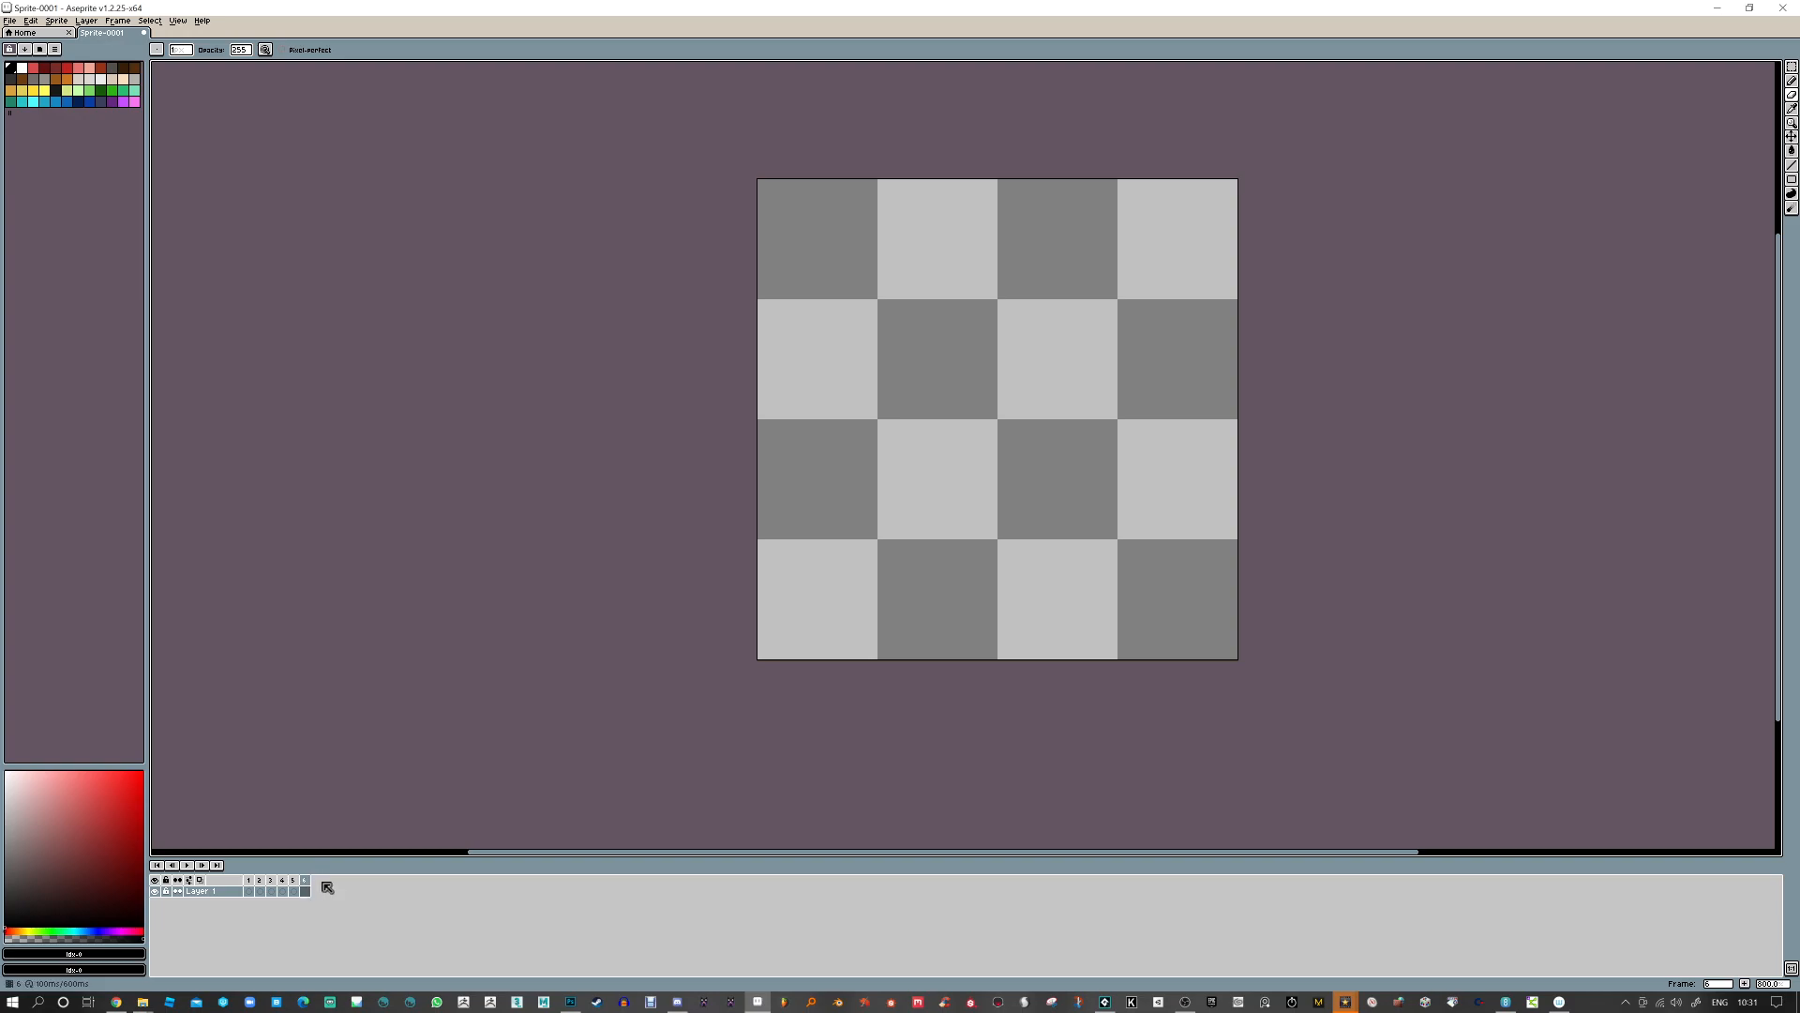
left_click(304, 881)
key("Delete")
left_click(293, 881)
key("Delete")
left_click(282, 881)
key("Delete")
left_click(271, 880)
key("Delete")
left_click(264, 881)
key("Delete")
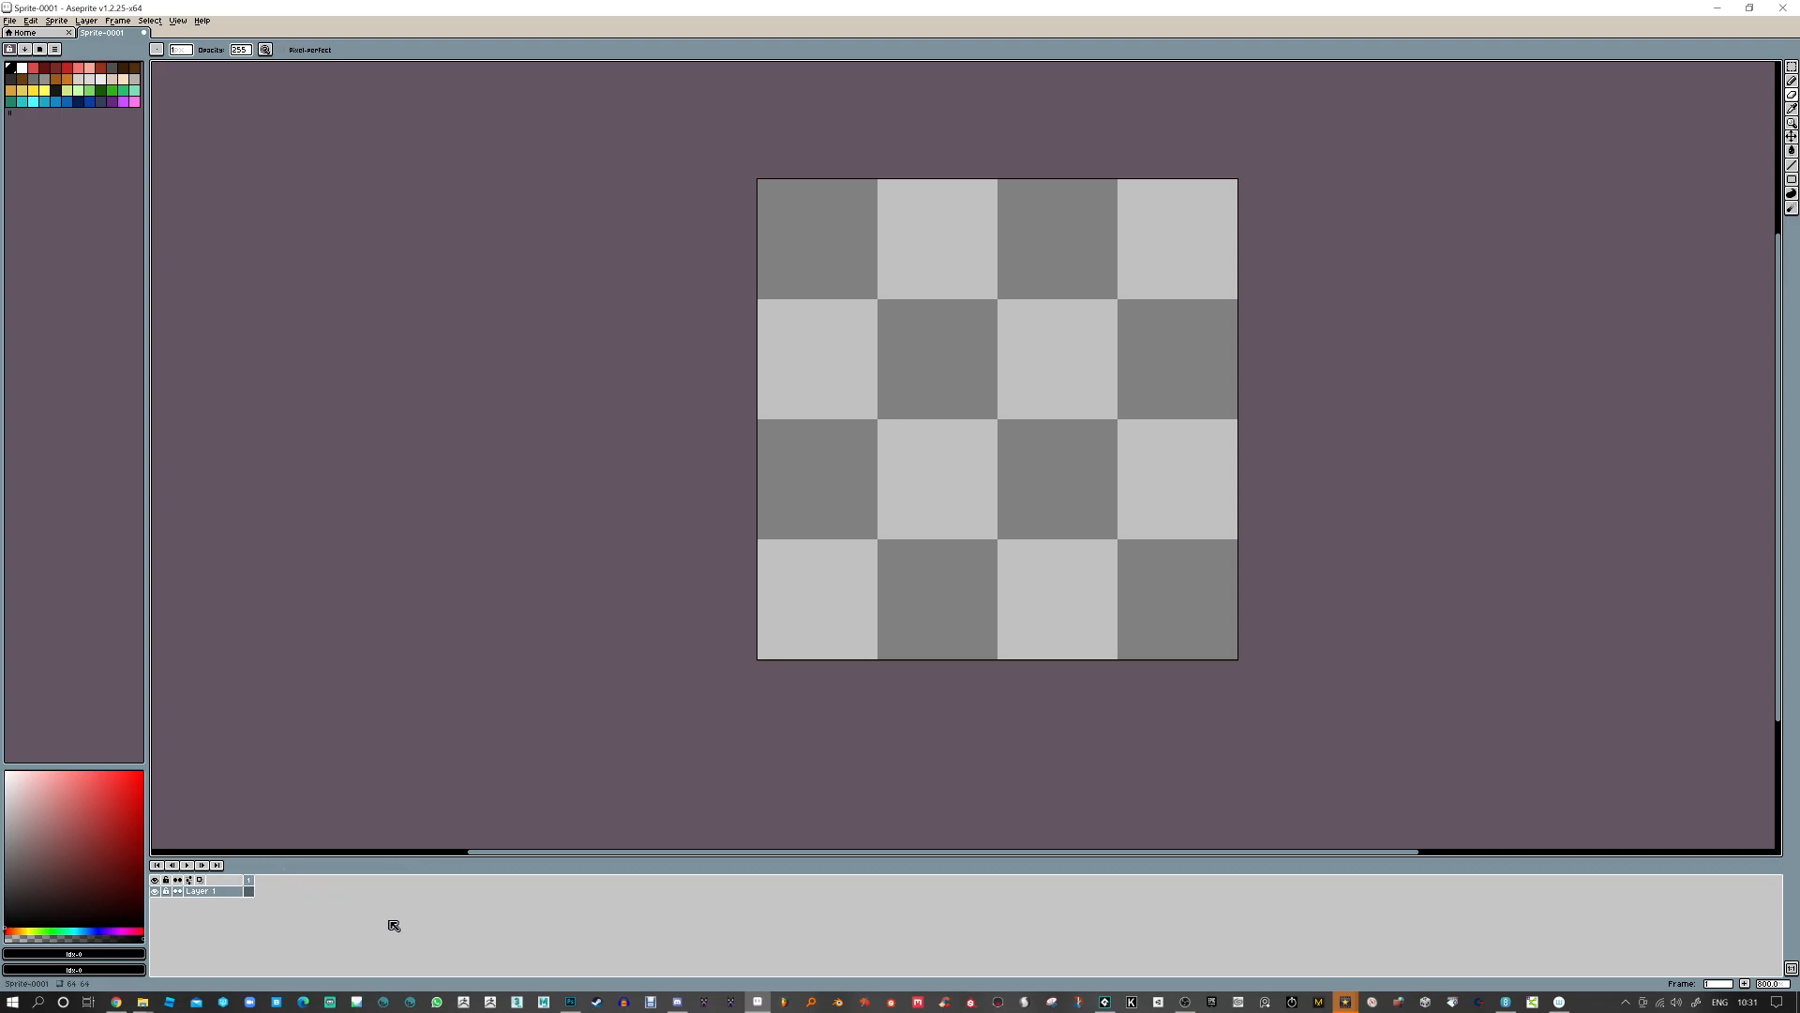
With the Pencil tool, draw a short horizontal dash in the canvas's lower right area to mark the front foot
left_click(1790, 81)
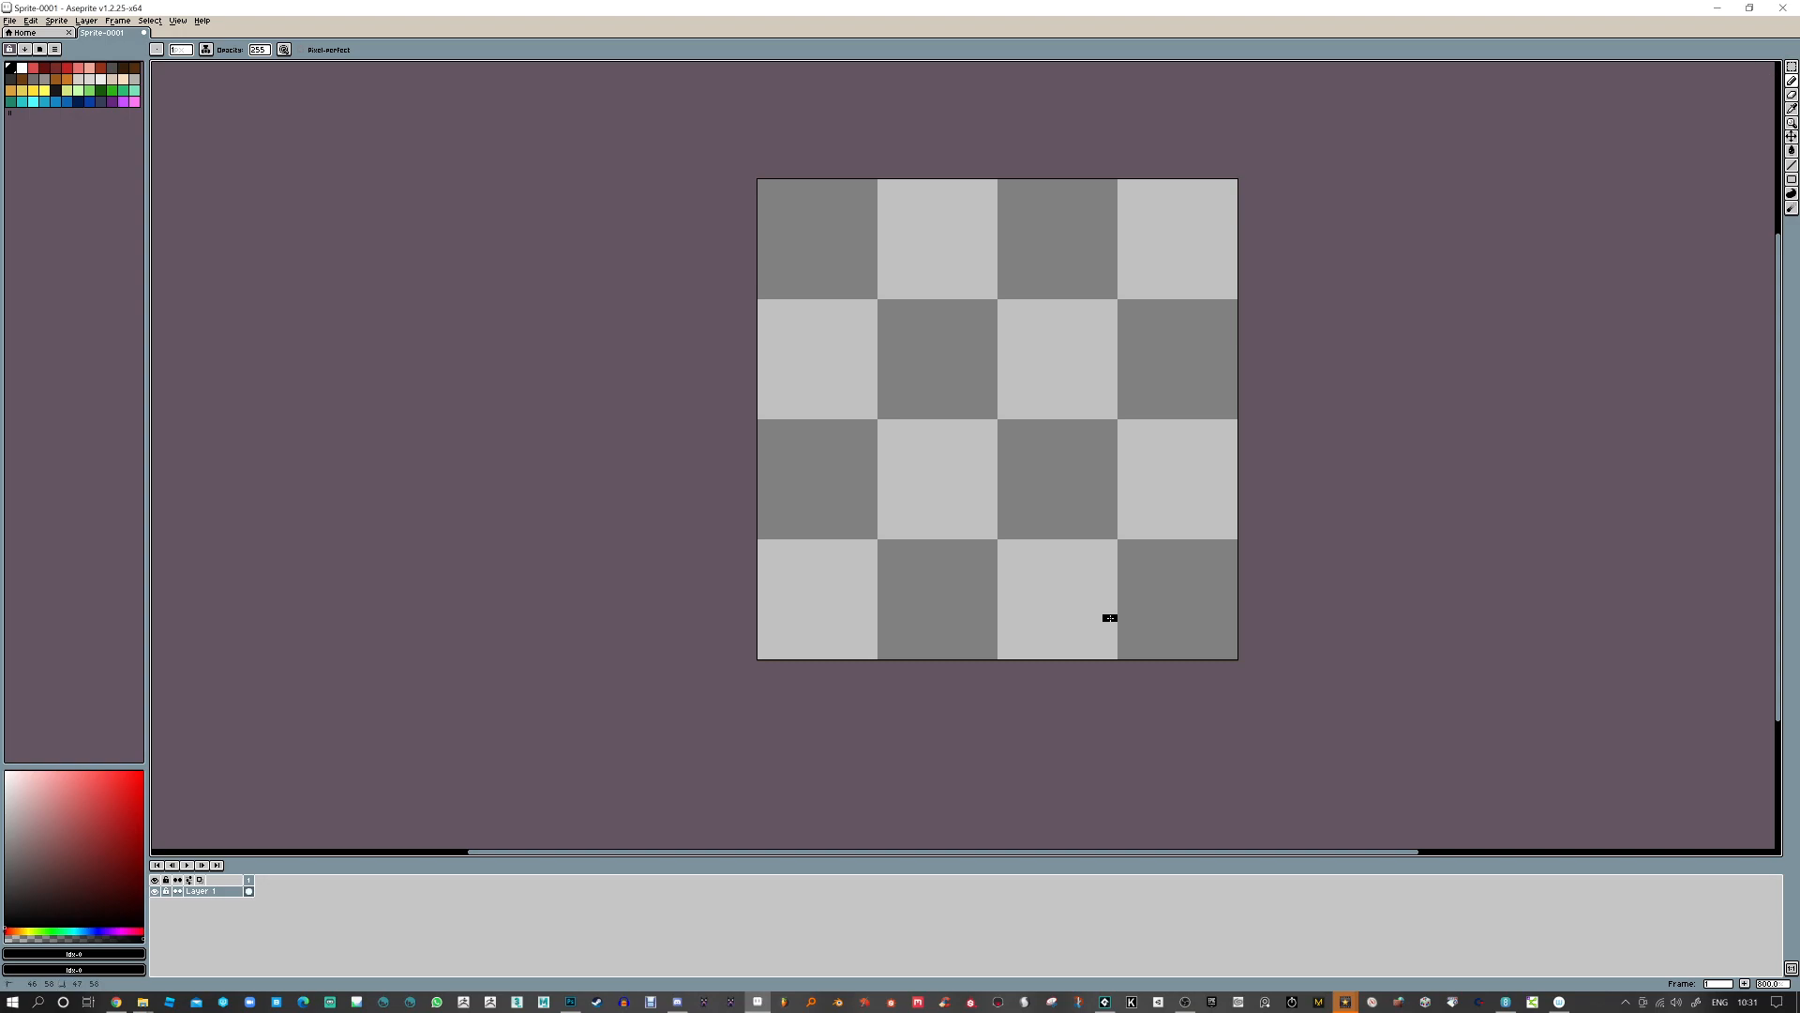
mouse_move(978, 454)
left_mouse_down()
mouse_move(1104, 603)
mouse_move(1158, 553)
left_mouse_up()
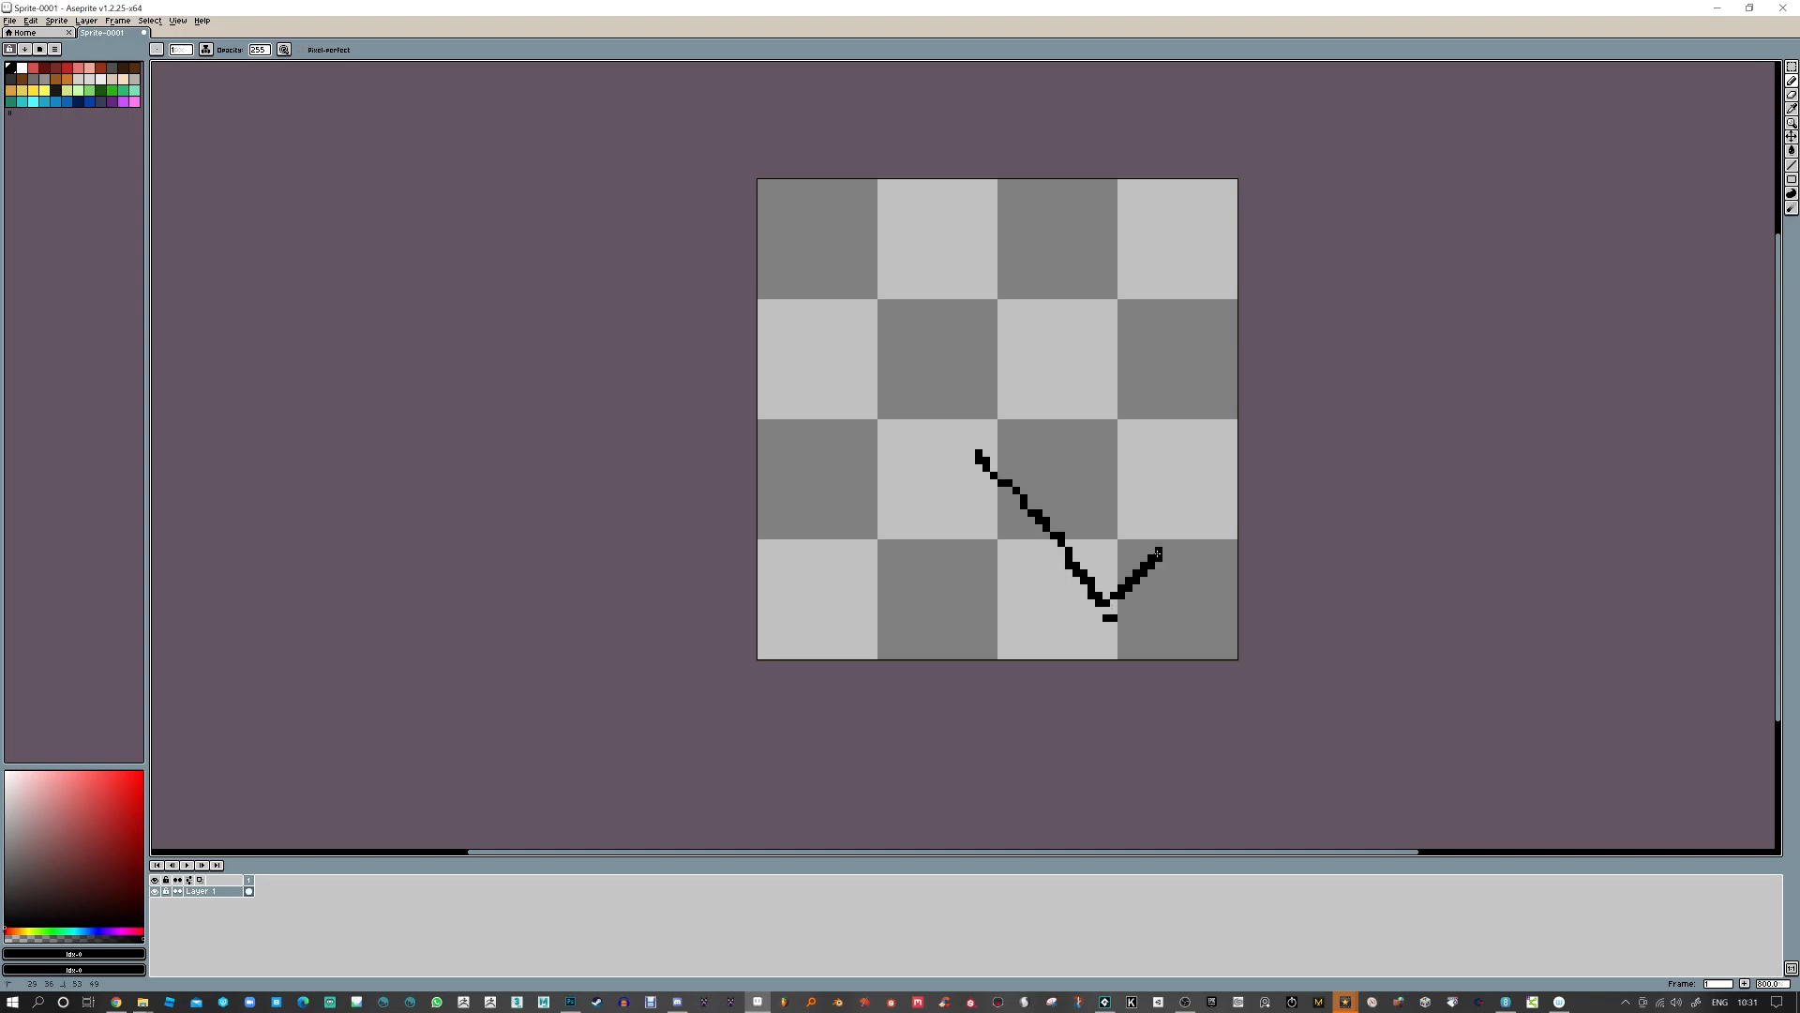
left_click_drag(1108, 610, 978, 456)
key("ctrl+z")
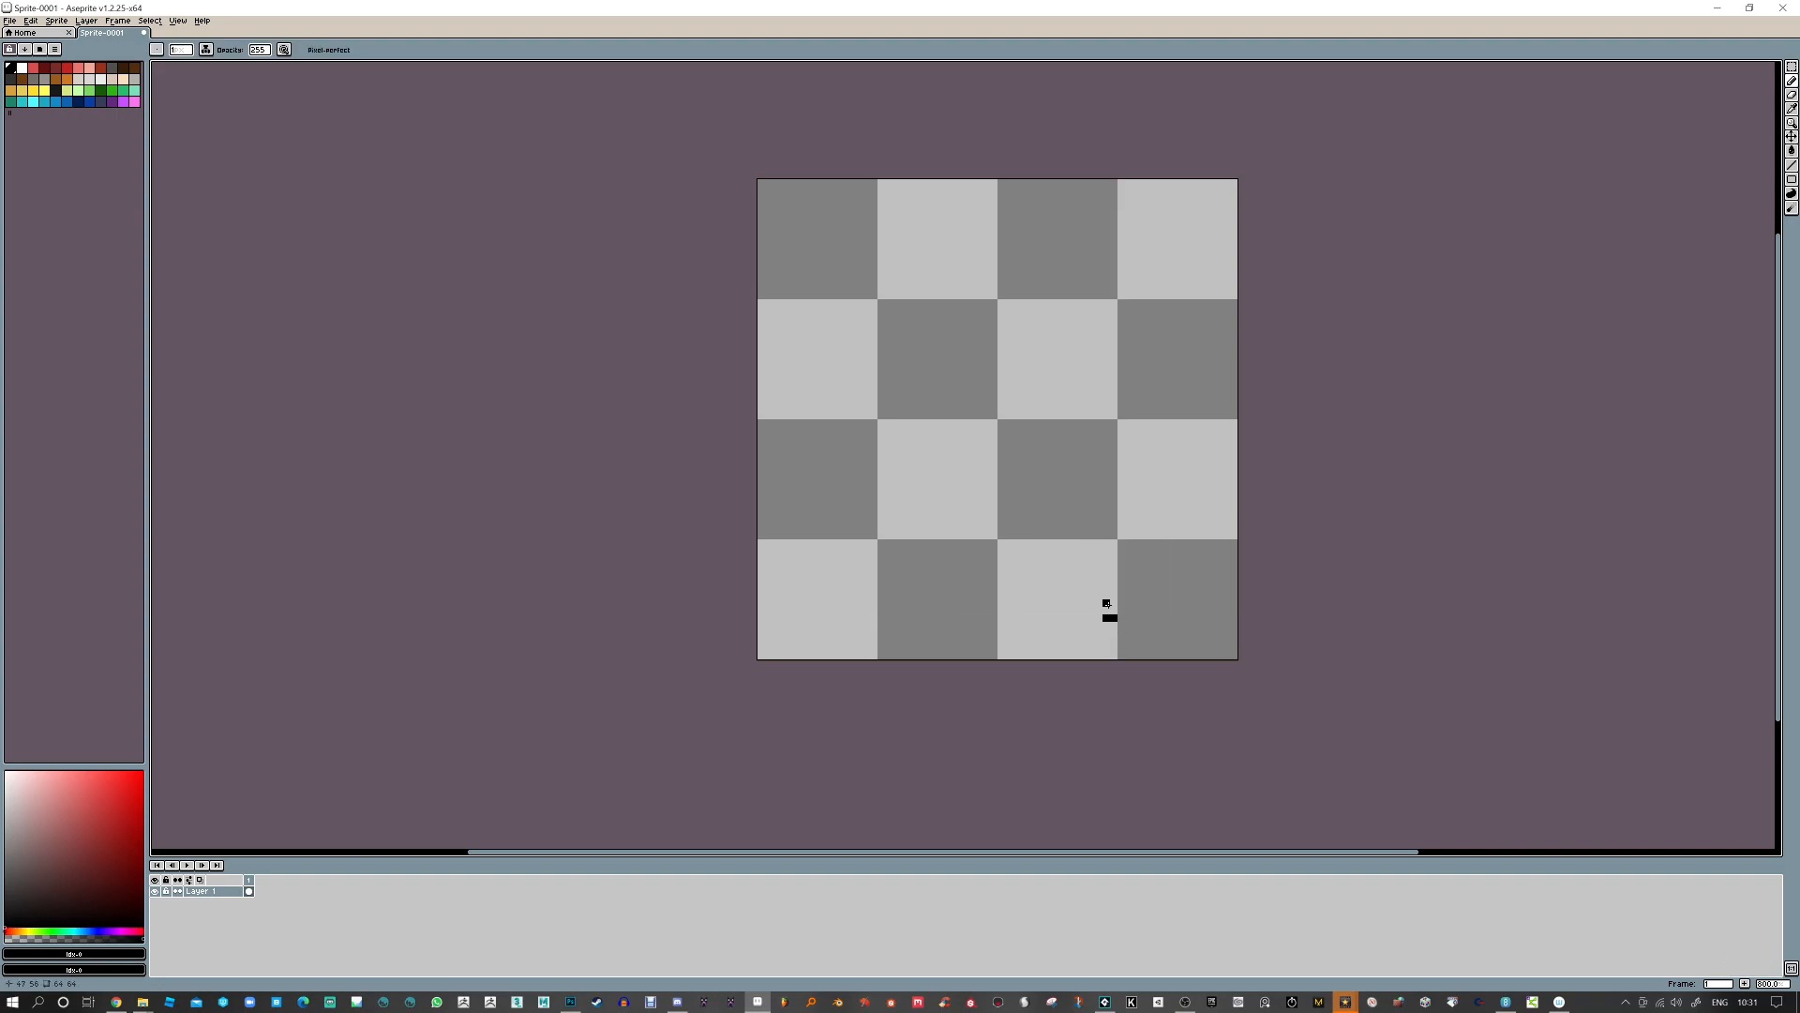
mouse_move(987, 452)
left_mouse_down()
mouse_move(1098, 595)
mouse_move(1160, 535)
left_mouse_up()
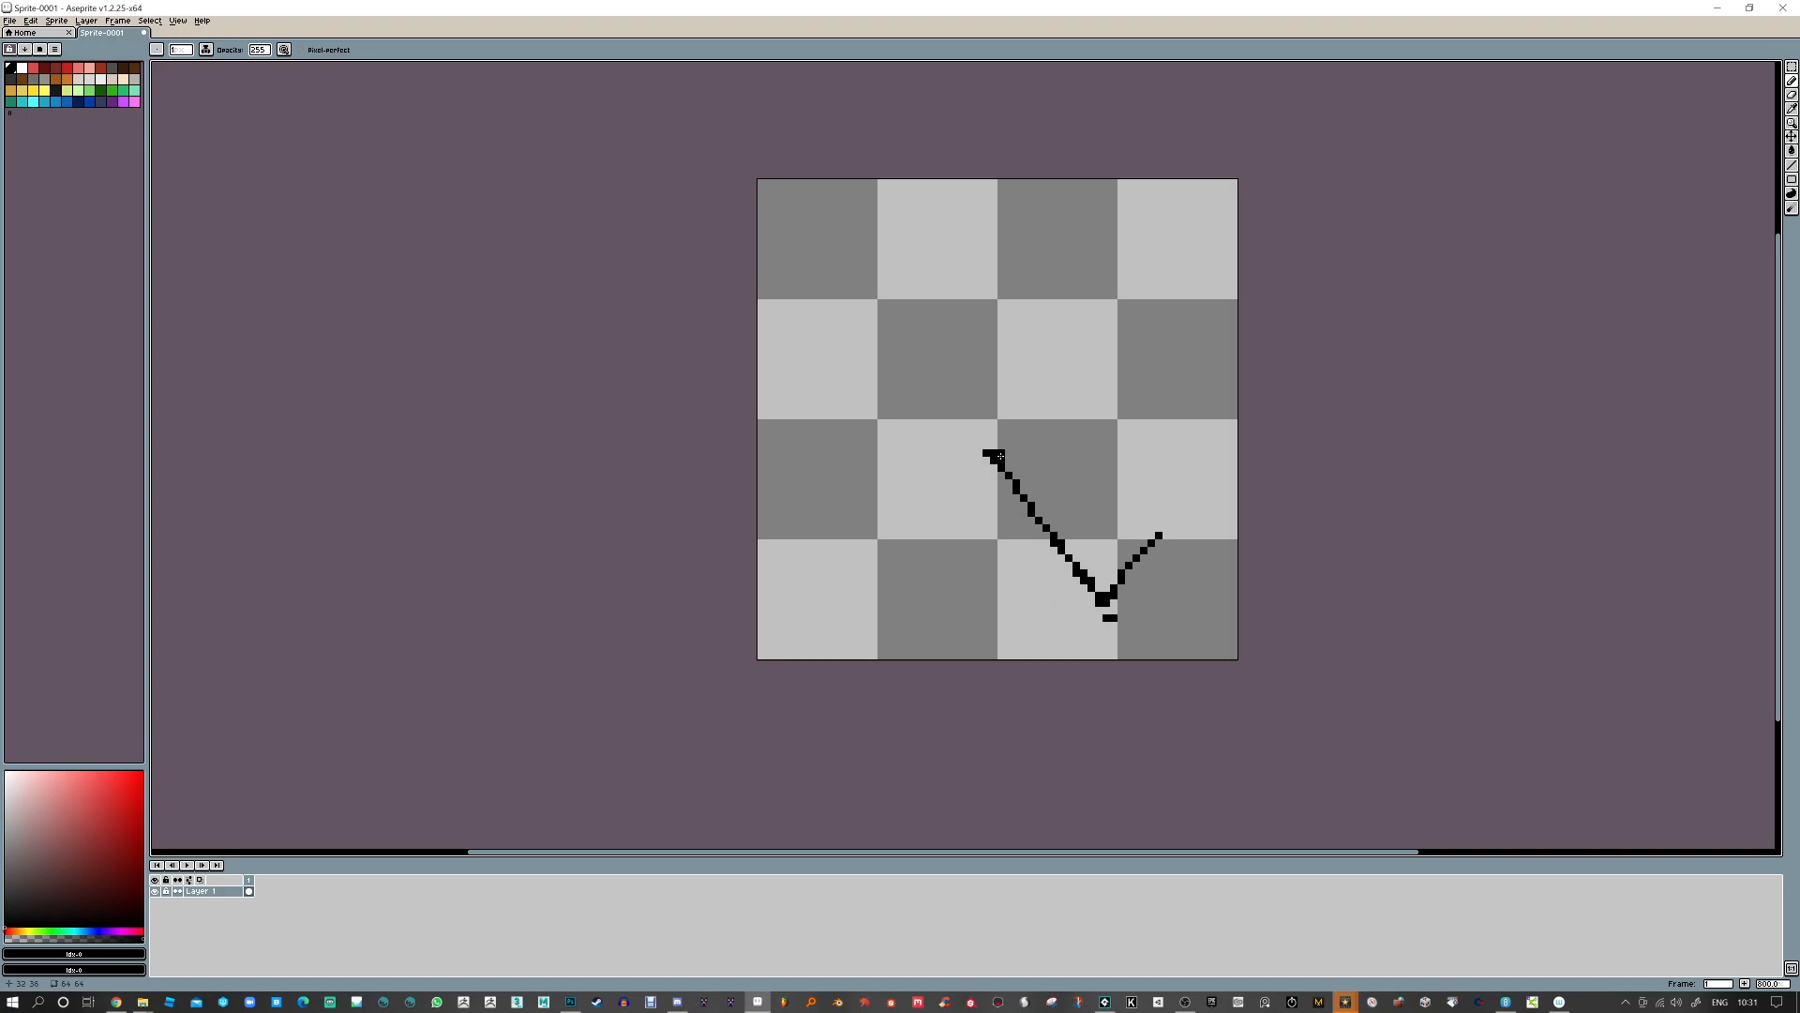
mouse_move(941, 476)
left_mouse_down()
mouse_move(889, 534)
mouse_move(821, 472)
left_mouse_up()
key("ctrl+z")
key("ctrl+z")
key("ctrl+z")
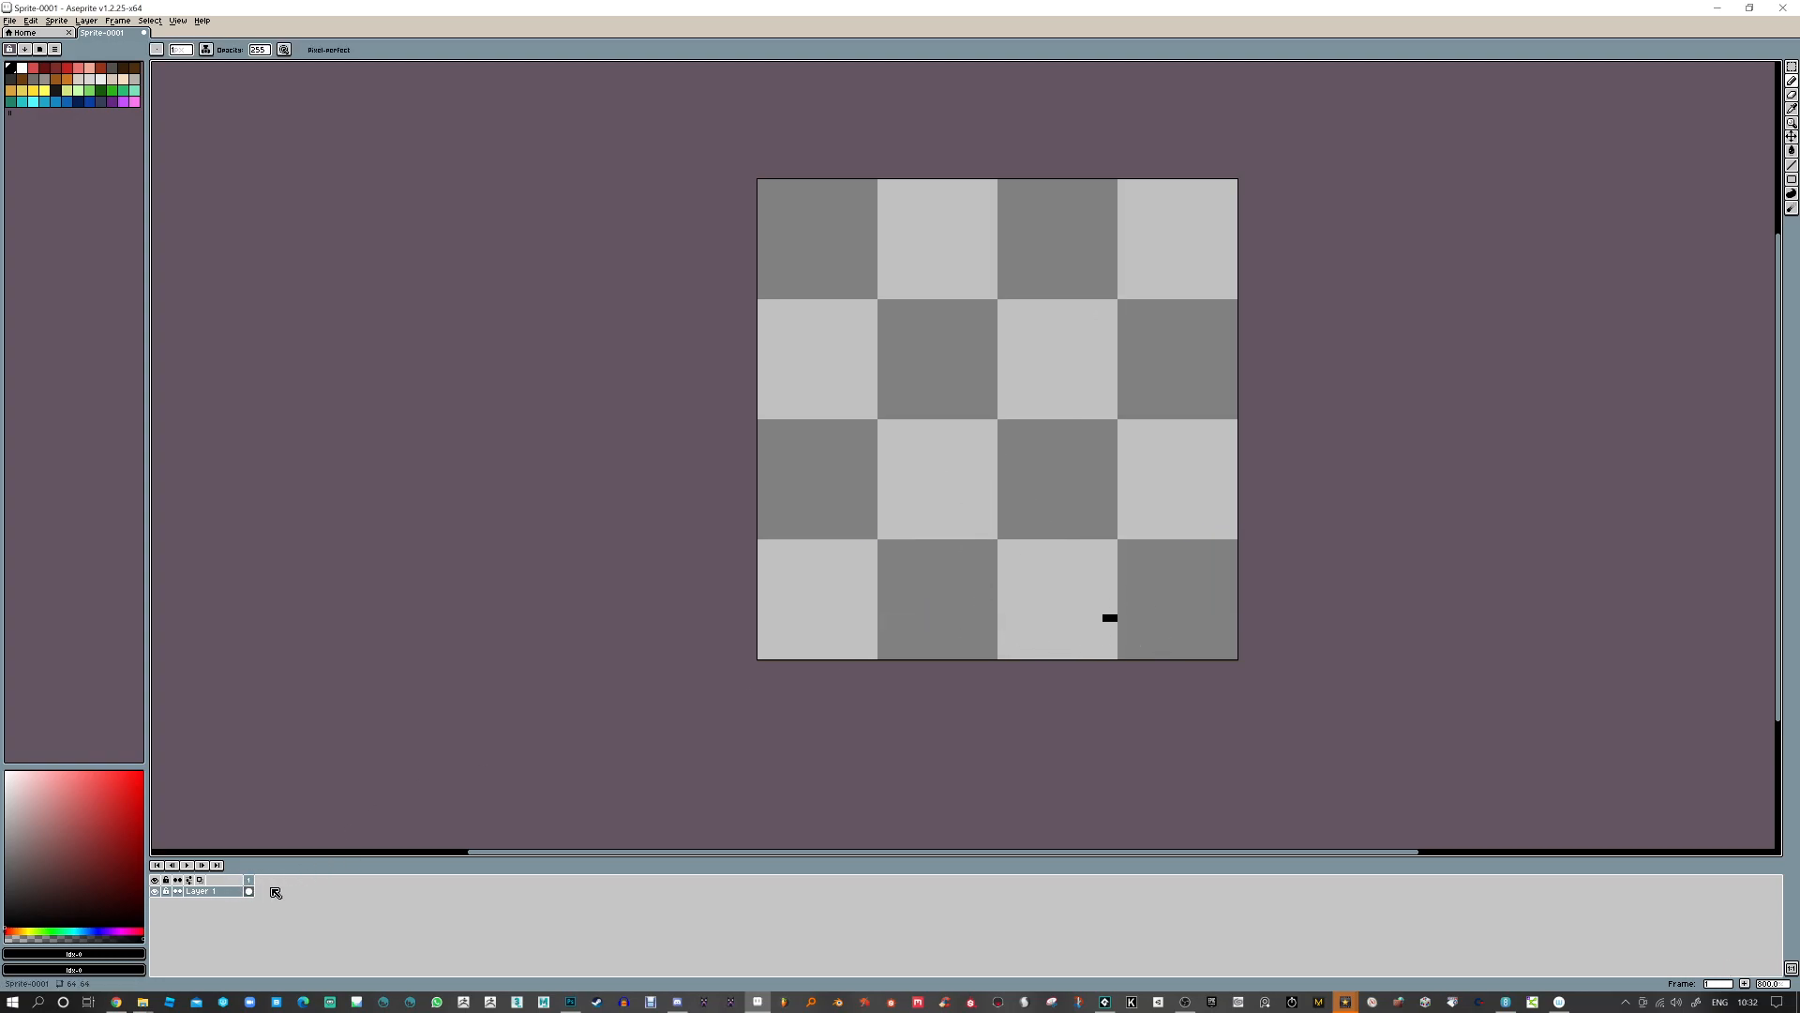
Add frame 2, draw a horizontal foot mark on the ground near the canvas centre, and erase the copied front mark
key("alt+n")
left_click_drag(1047, 619, 1041, 618)
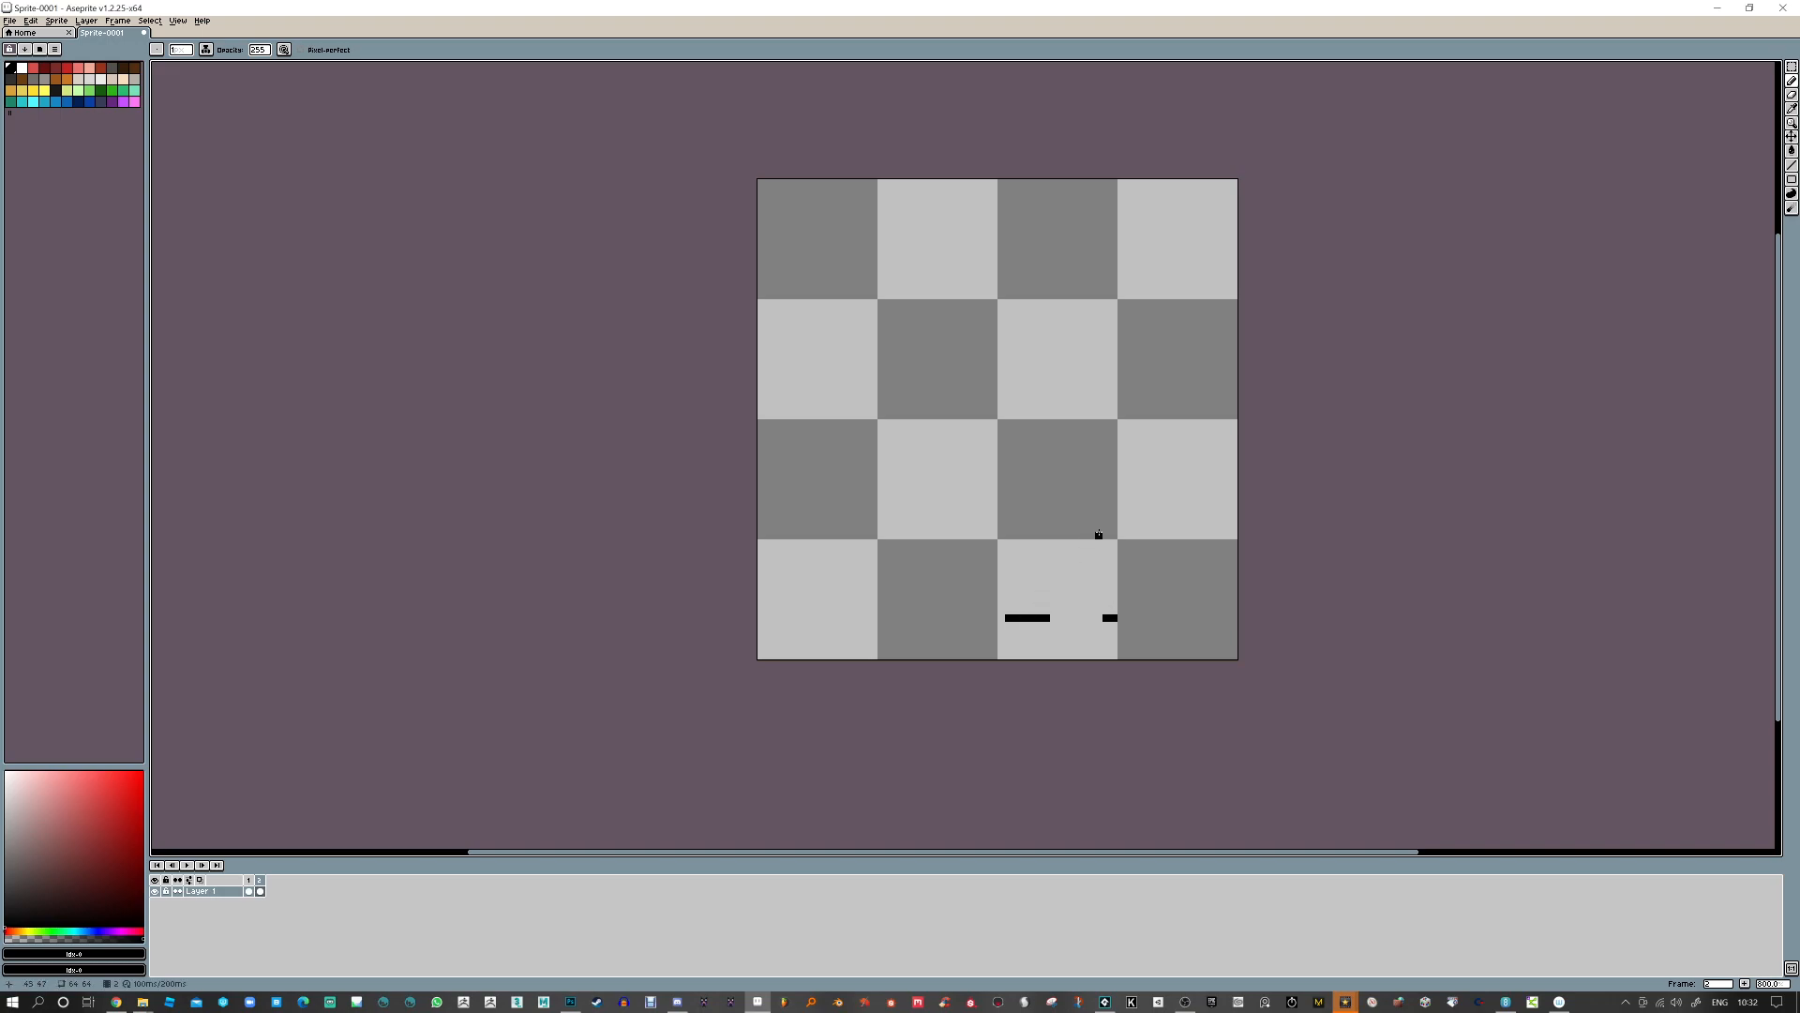
left_click(1118, 623)
key("e")
left_click_drag(1114, 614, 1125, 626)
key("b")
Add frame 3, draw a foot mark farther back with its heel pixel raised, and erase the copied mark
key("alt+n")
left_click_drag(949, 617, 938, 617)
key("e")
left_click_drag(1006, 617, 1060, 617)
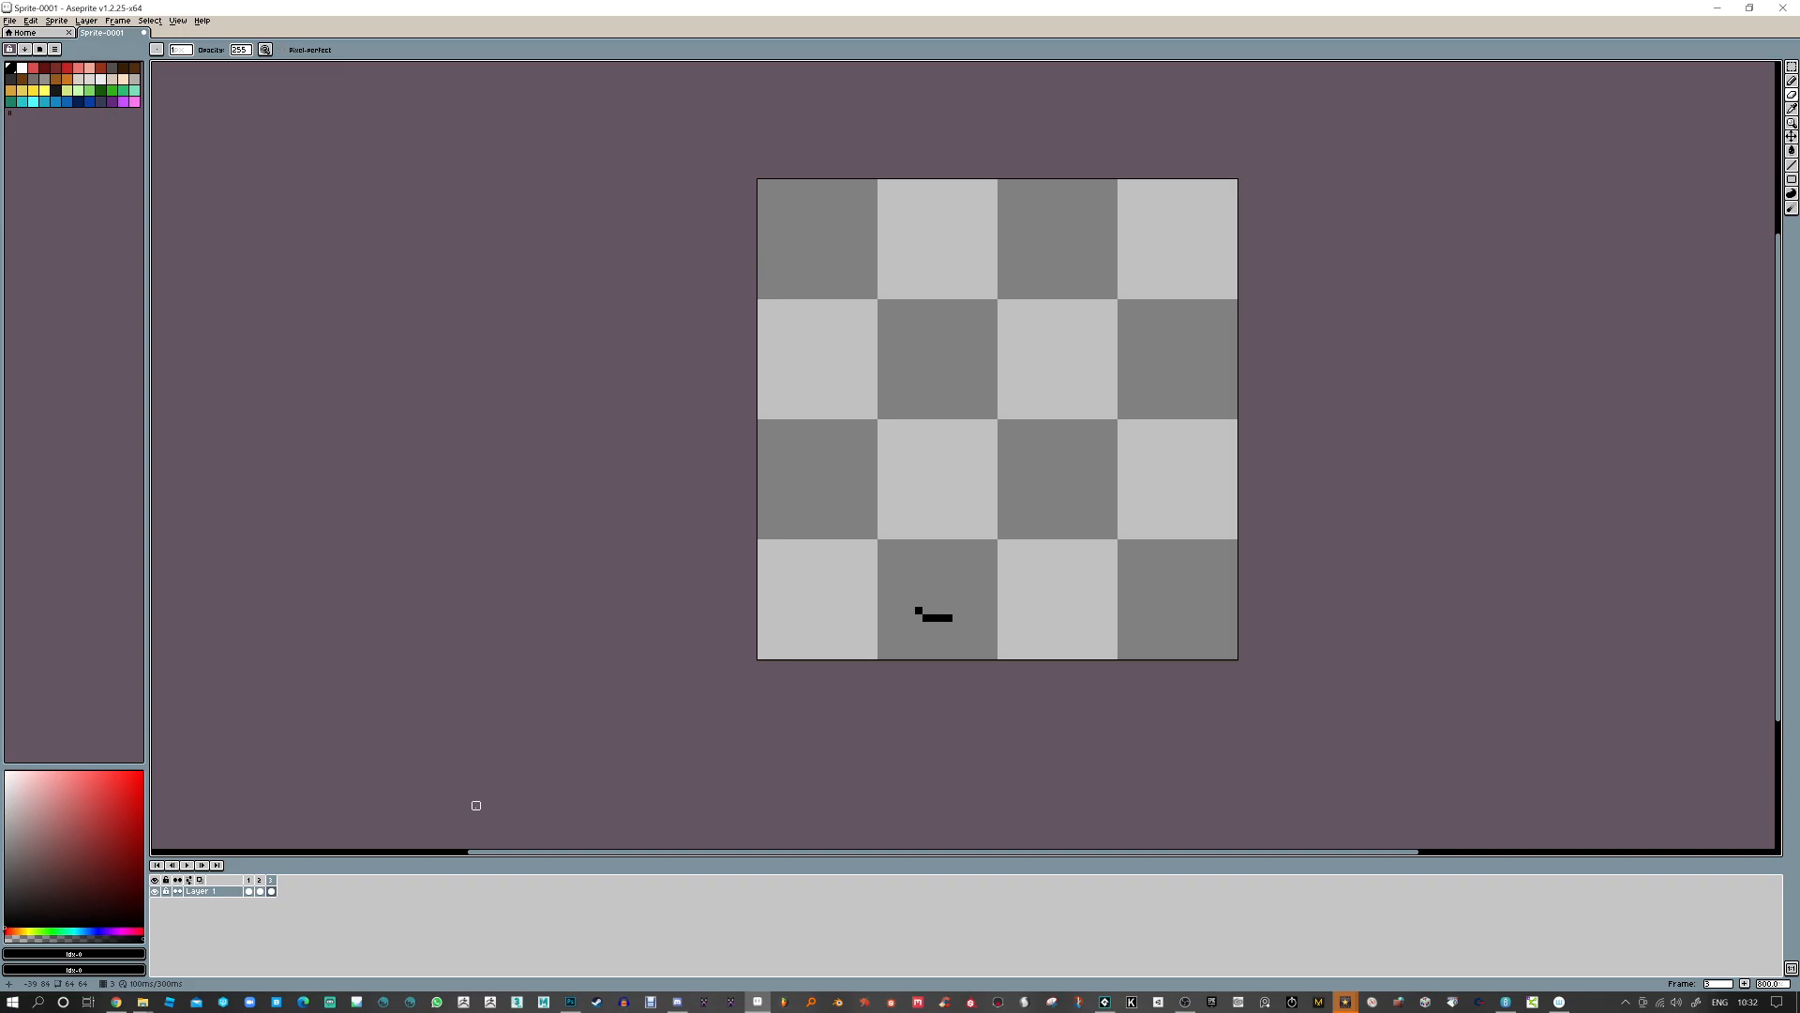
Add frame 4 and draw the foot farther back as a toe pixel with a short vertical line, erasing the copied mark
key("alt+n")
key("shift")
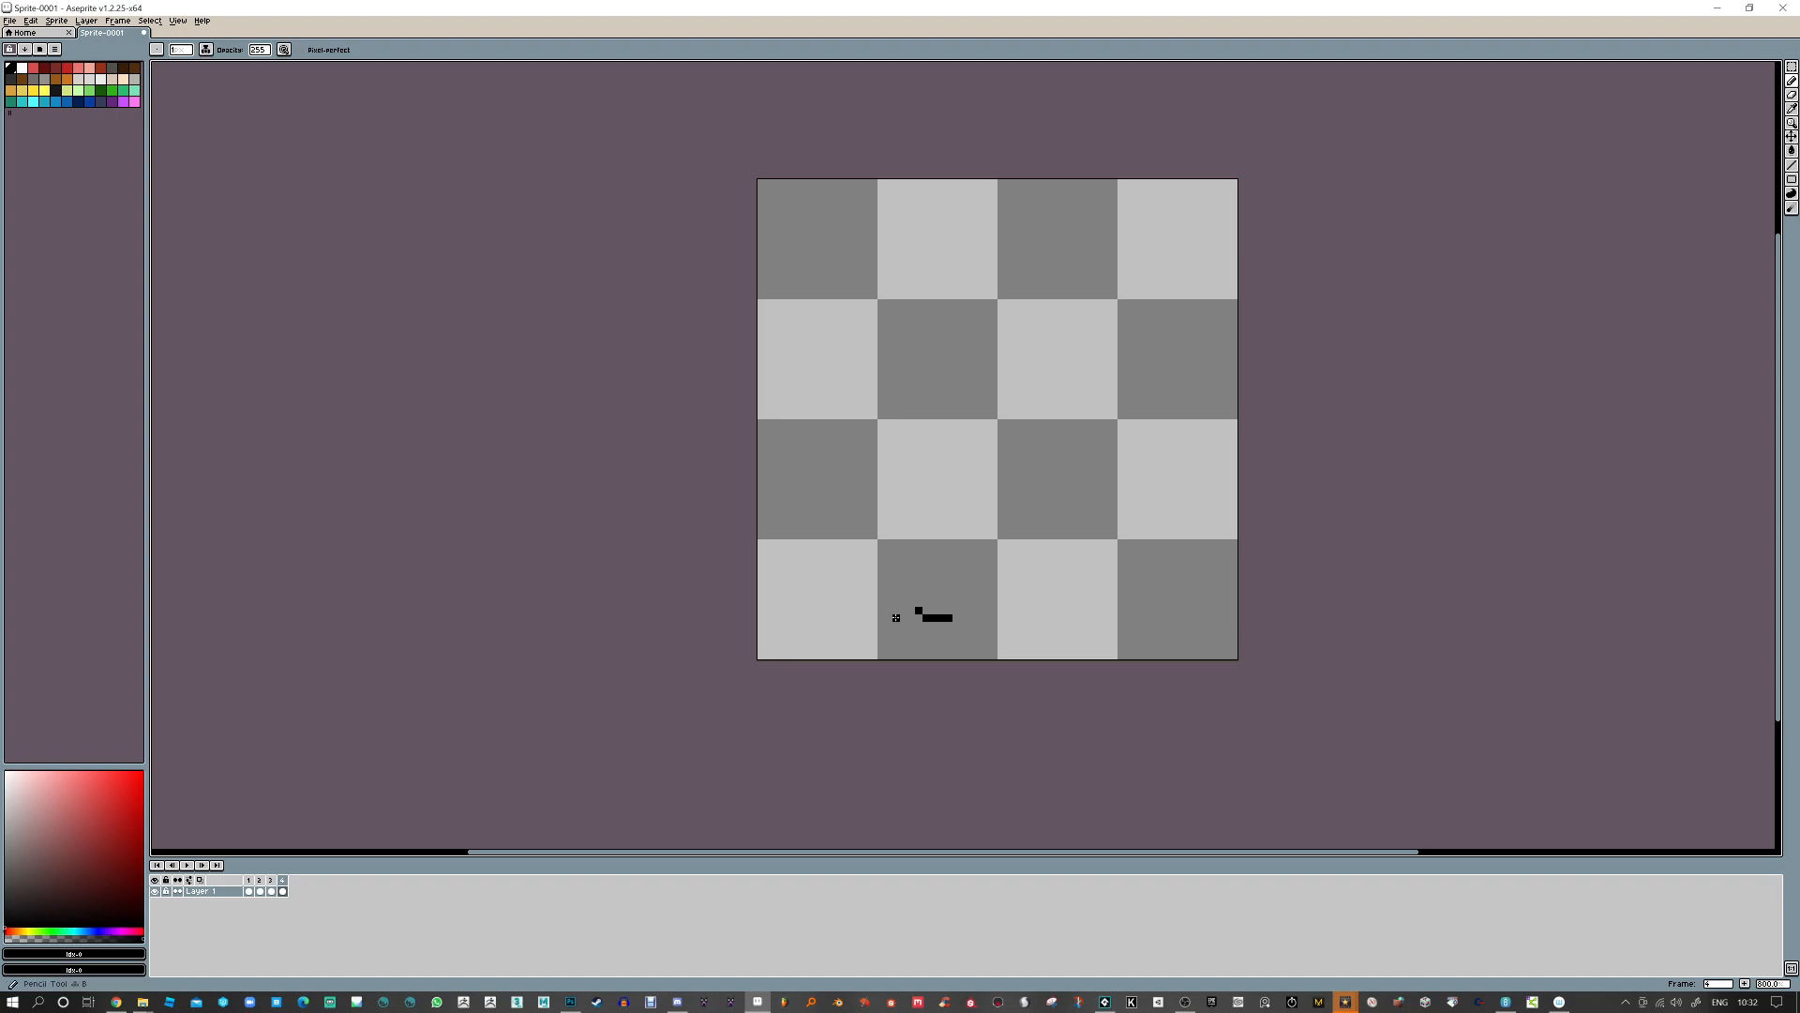
left_click(896, 617)
key("shift")
left_click(889, 588)
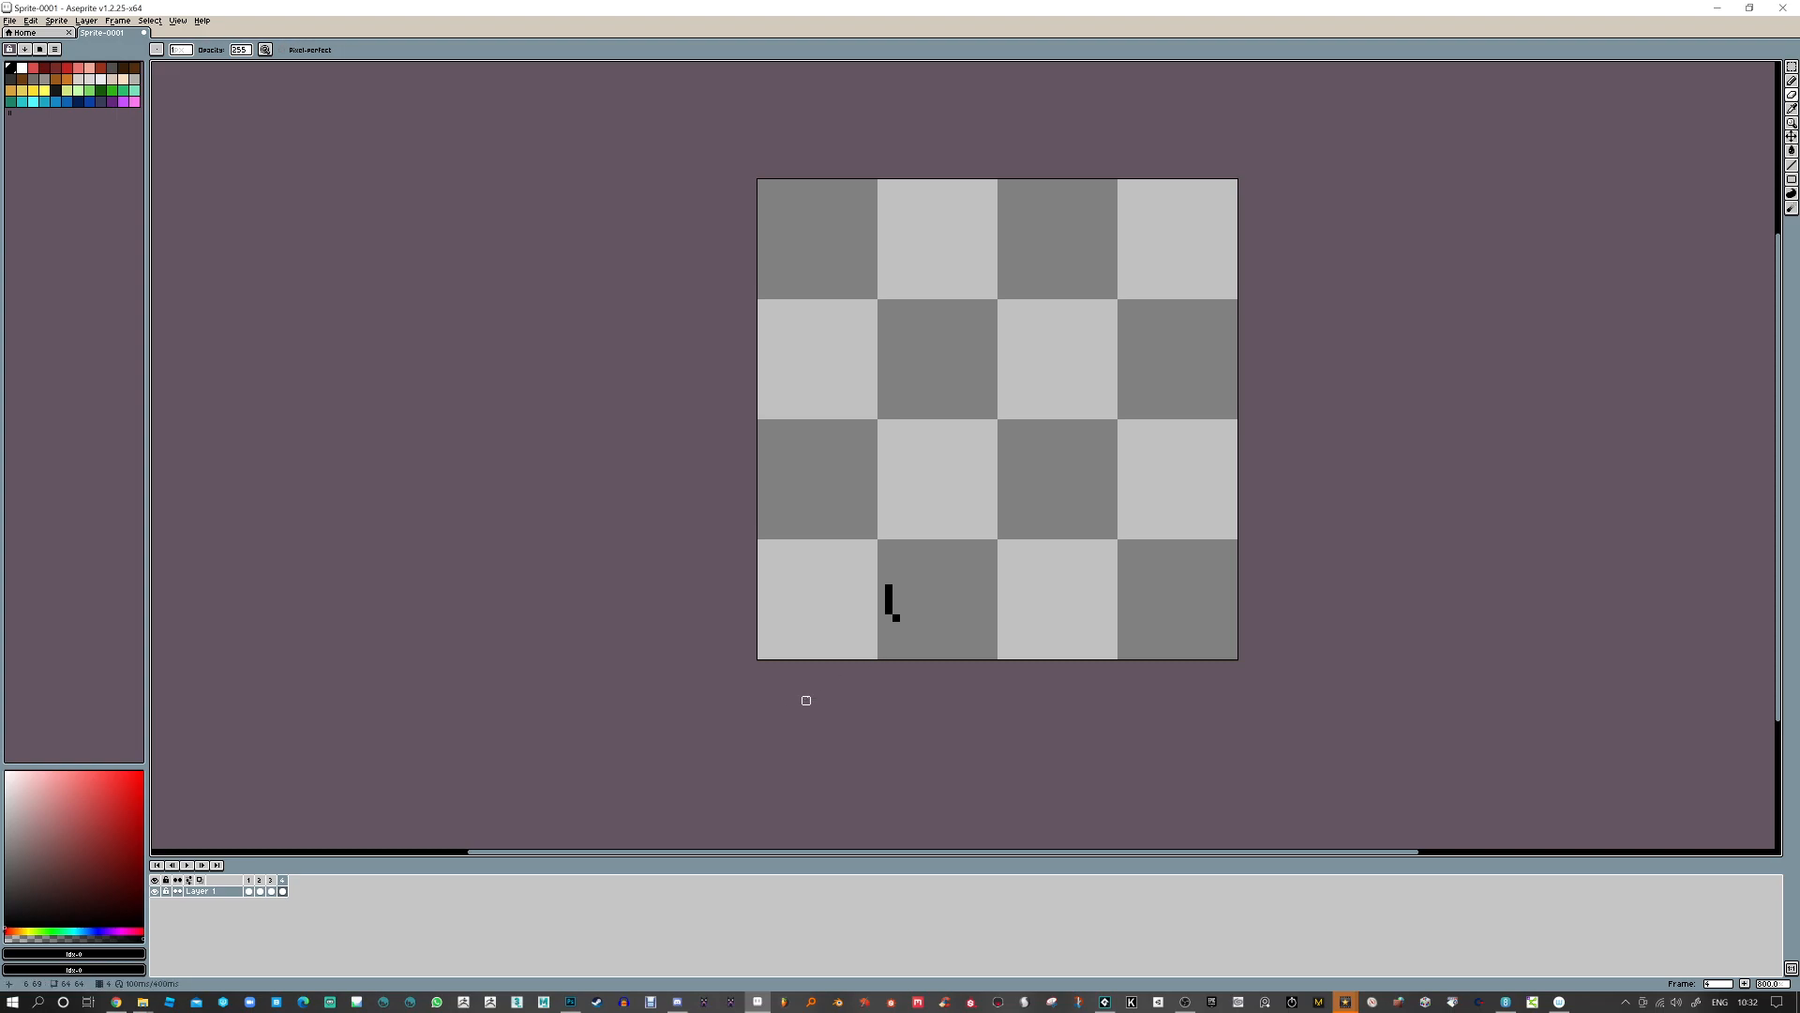
Step back and forth through the four frames to examine the foot mark's path
key("Left")
key("Left")
key("Left")
key("Left")
key("Right")
key("Right")
key("Right")
key("Right")
Add frame 5 and draw the lifted foot as a short, steep line above its frame 4 position, erasing the copied mark
key("alt+n")
key("Right")
key("Left")
key("Left")
key("Right")
key("b")
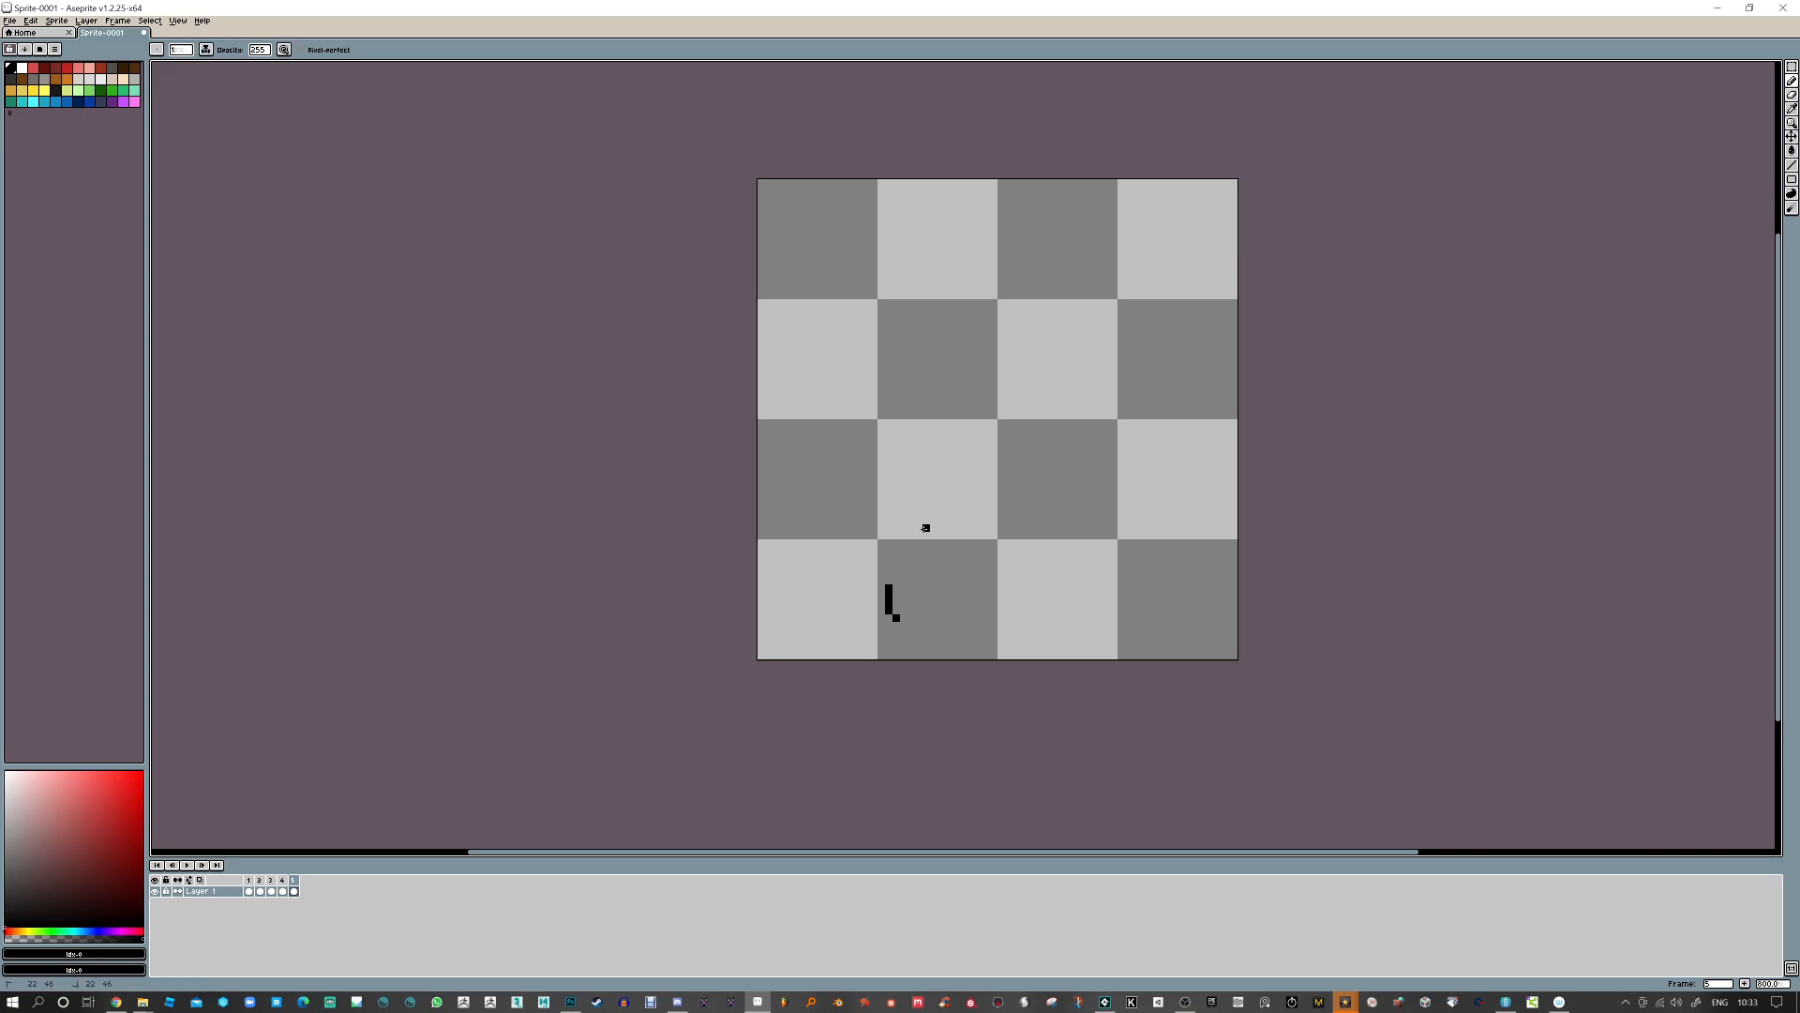
left_click_drag(925, 528, 919, 552)
key("e")
left_click_drag(881, 580, 891, 605)
key("b")
mouse_move(916, 539)
left_mouse_down()
mouse_move(904, 573)
mouse_move(926, 528)
left_mouse_up()
key("e")
left_click(912, 566)
key("b")
left_click(904, 565)
left_click(905, 566)
Add frame 6 with onion skinning on and draw a vertical foot mark slightly higher and farther forward than in frame 5
key("Left")
key("Left")
key("Right")
key("Right")
key("alt+n")
key("ctrl+z")
left_click(200, 880)
left_click_drag(979, 535, 979, 566)
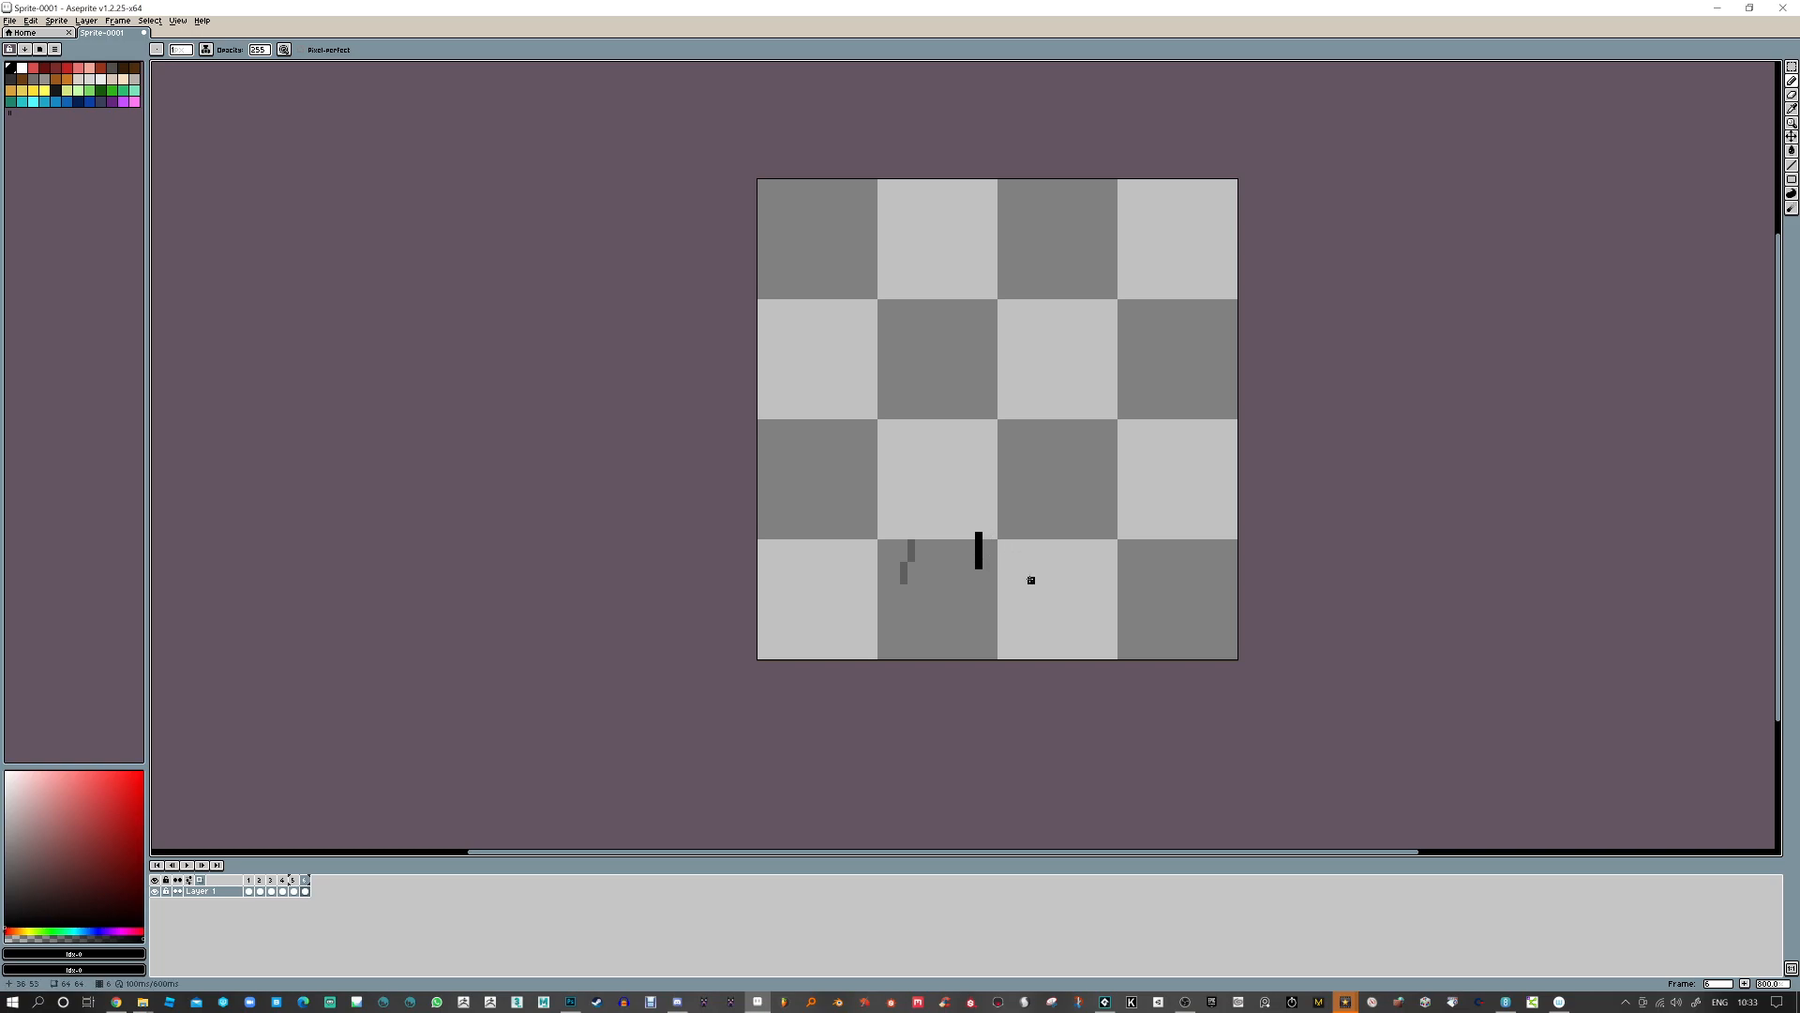
Add frames 7 and 8, drawing the foot as a short descending diagonal in frame 7 and a short horizontal mark farther forward in frame 8
right_click(306, 883)
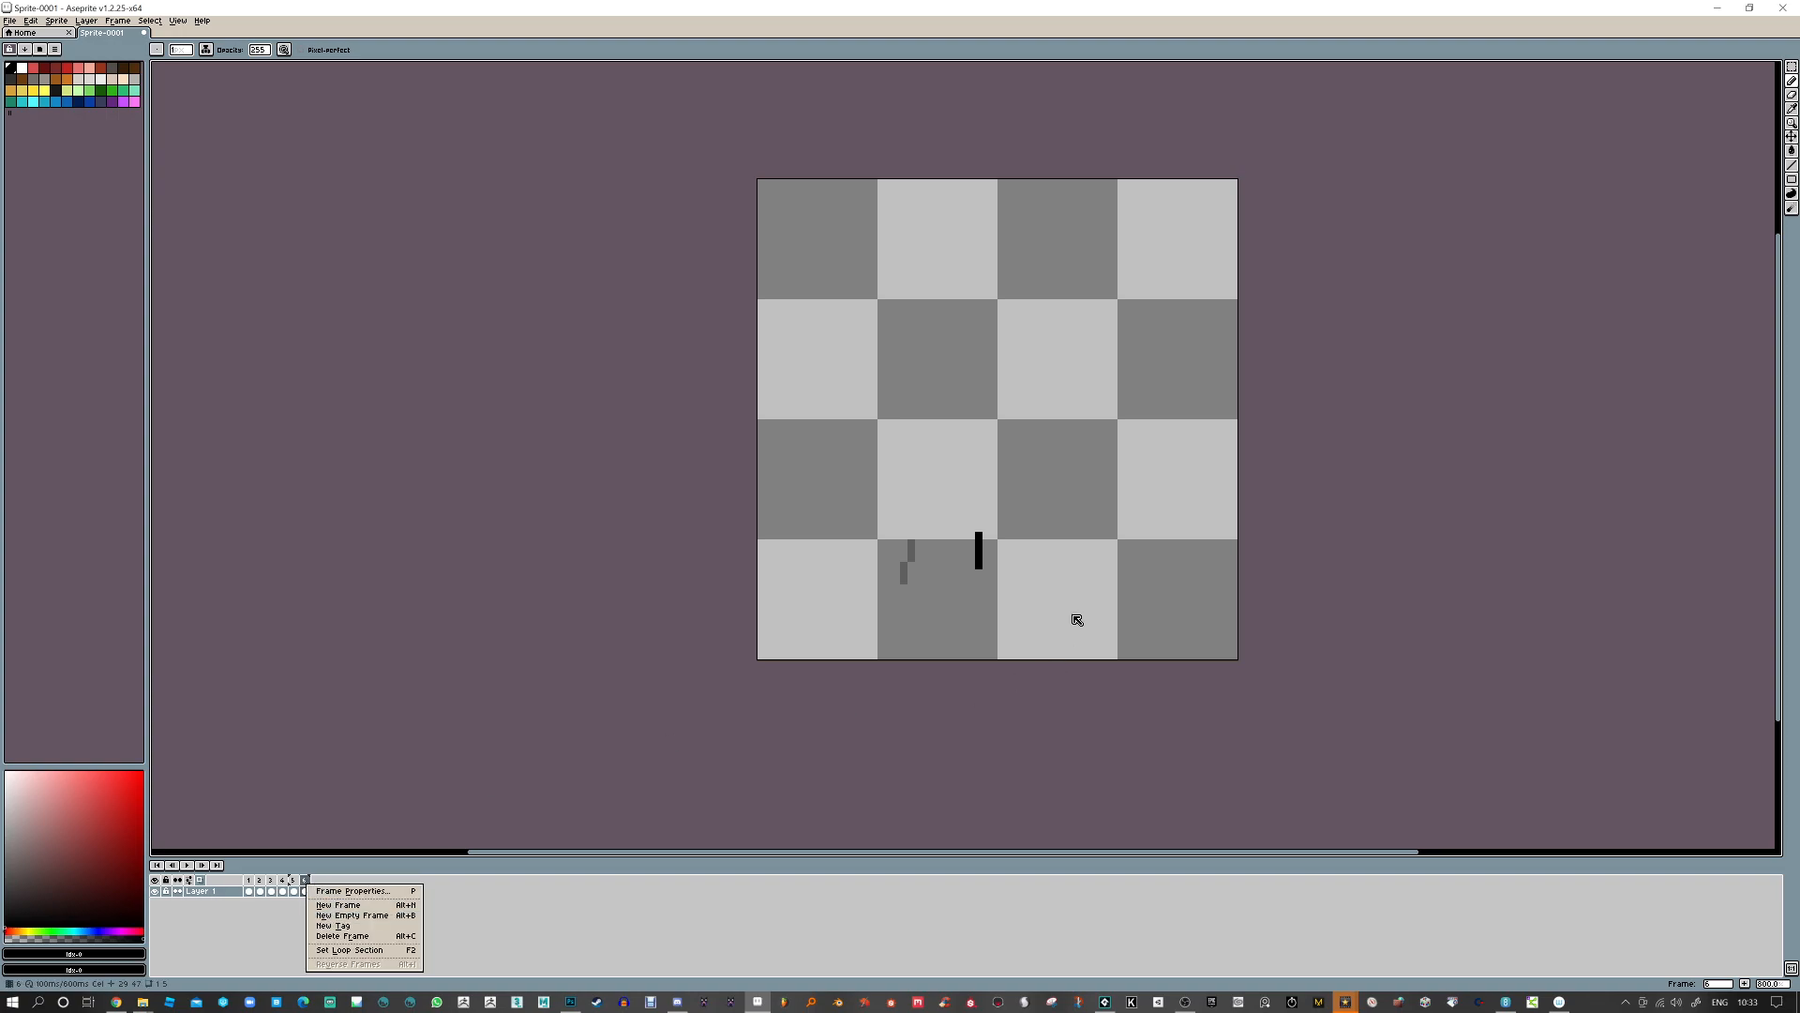
left_click(1038, 598)
key("alt+b")
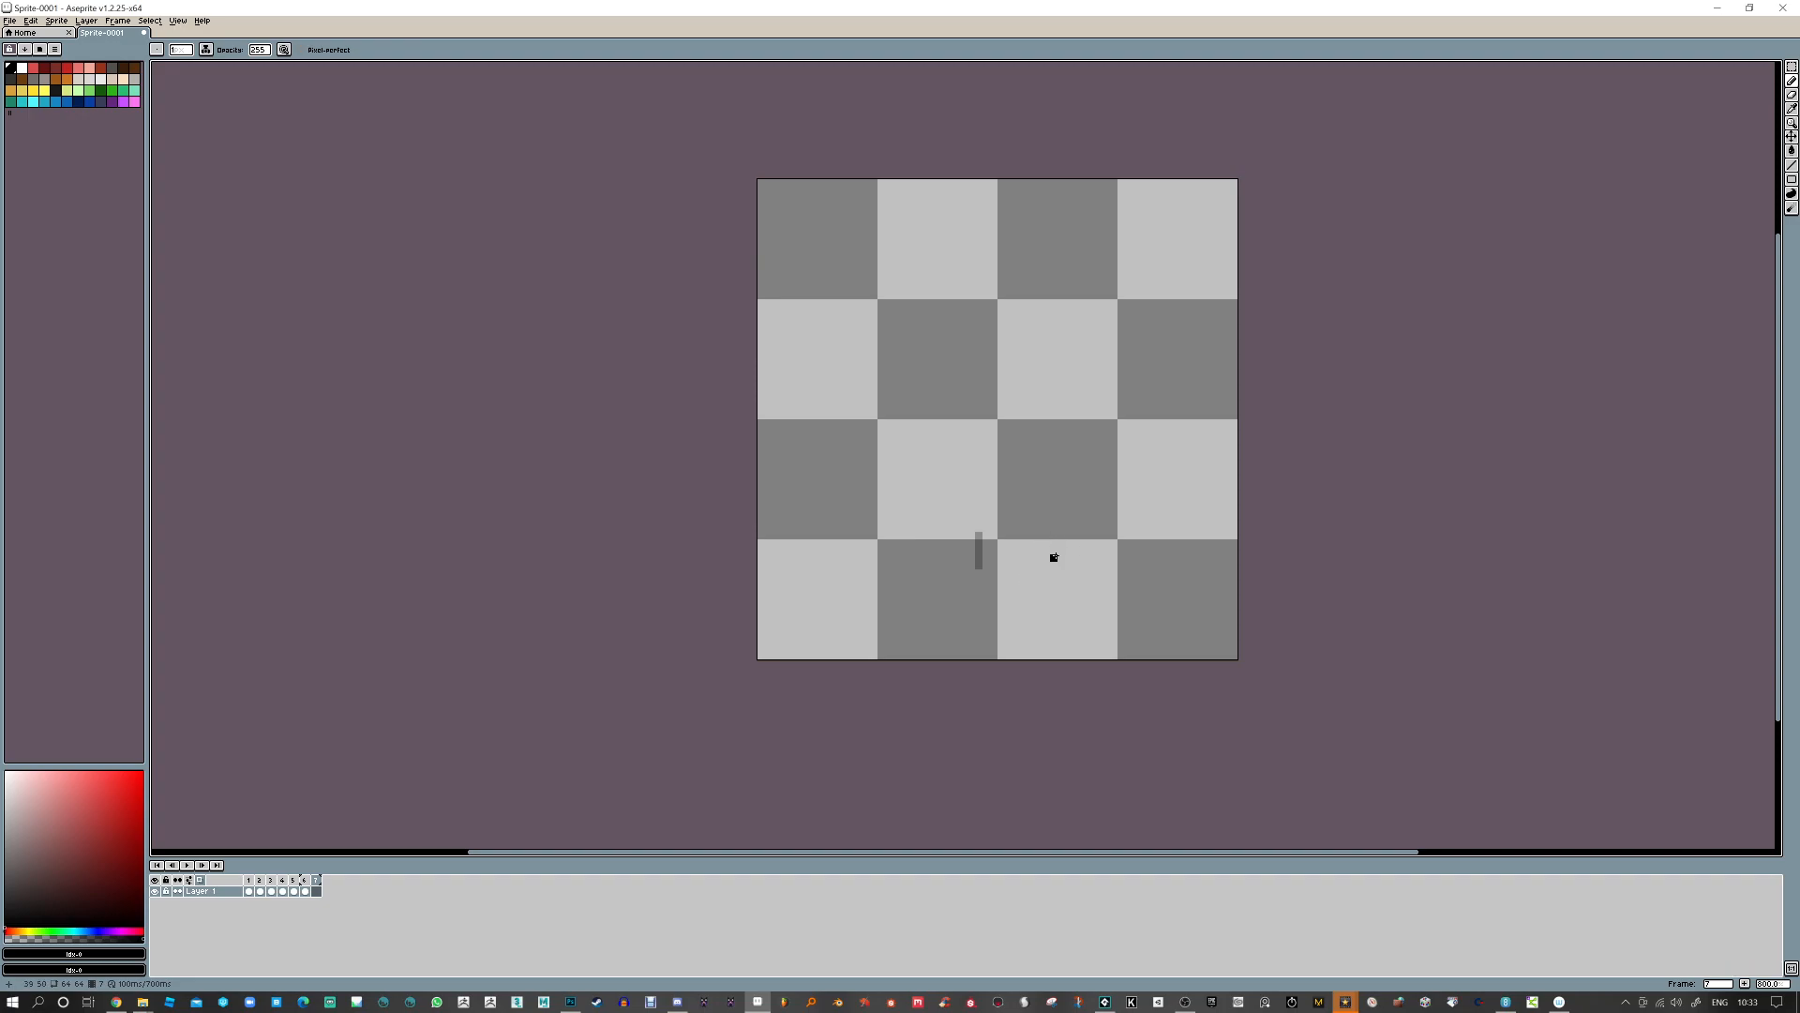
left_click(1054, 558)
left_click_drag(1057, 560, 1069, 581)
key("alt+n")
left_click_drag(1106, 588, 1116, 588)
Compare frames 1 and 8 and play the single-foot loop with onion skinning off
left_click(248, 880)
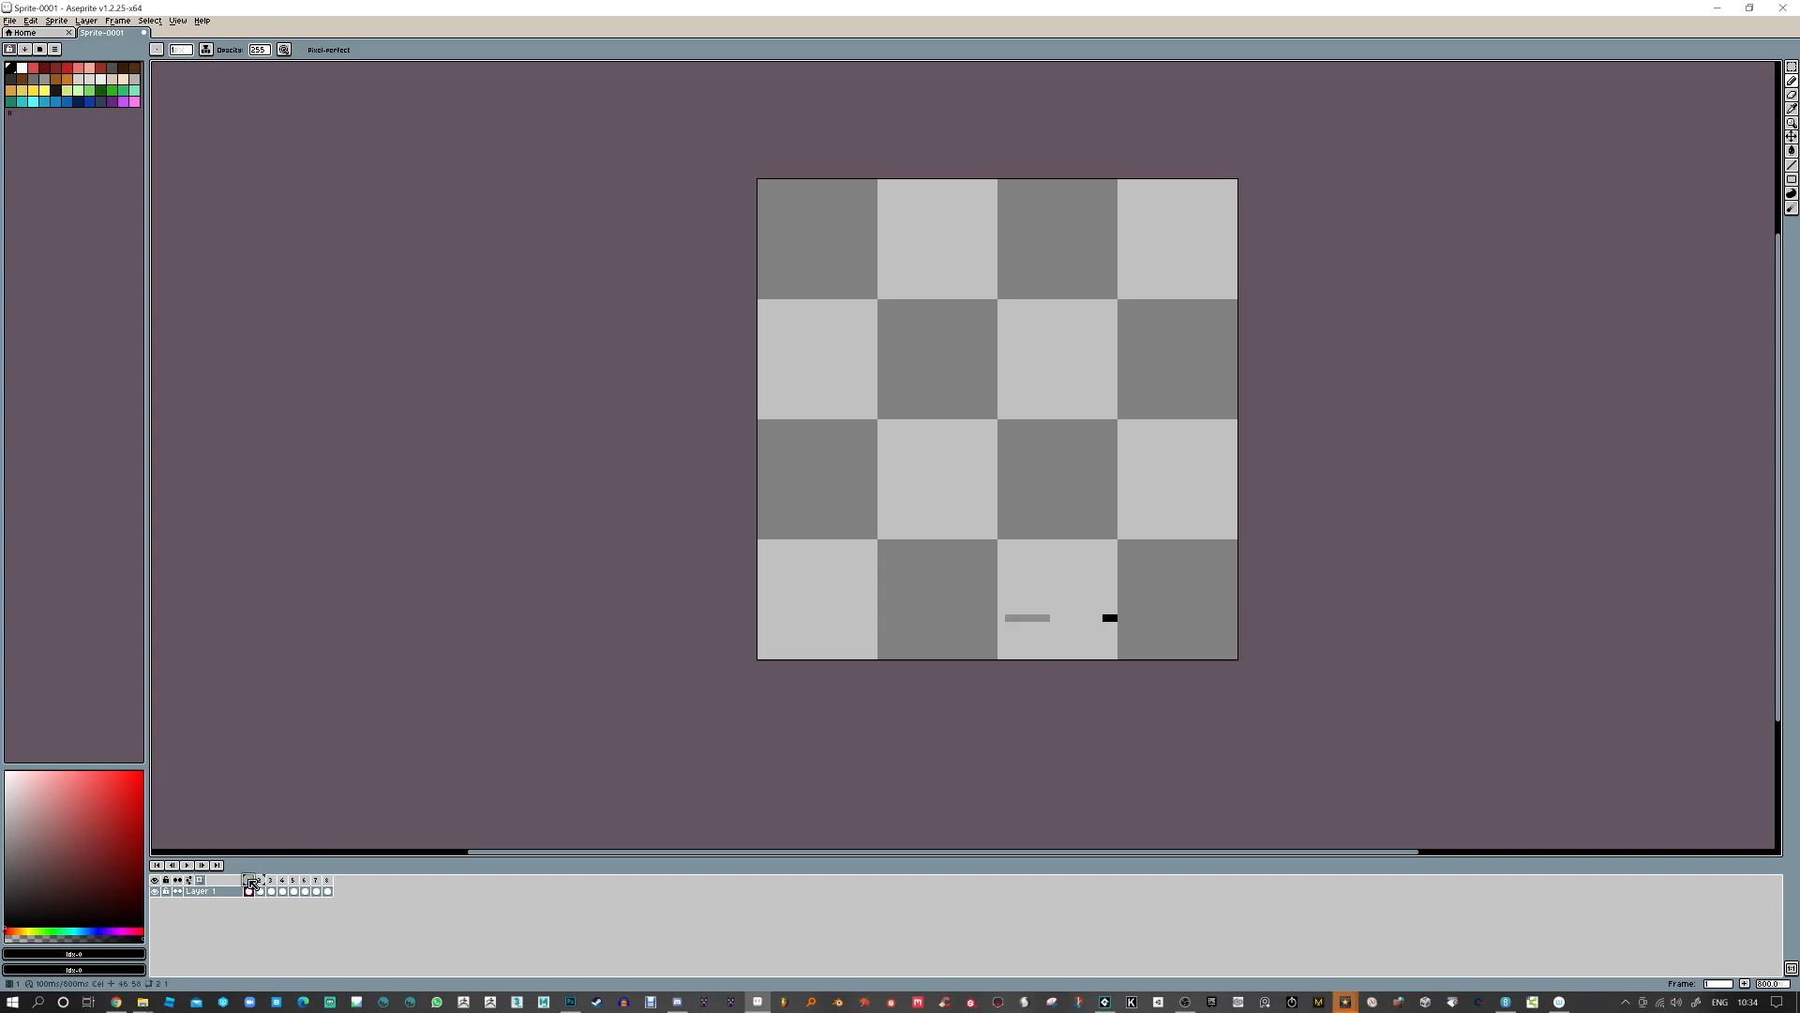
left_click(328, 883)
left_click(248, 879)
left_click(186, 865)
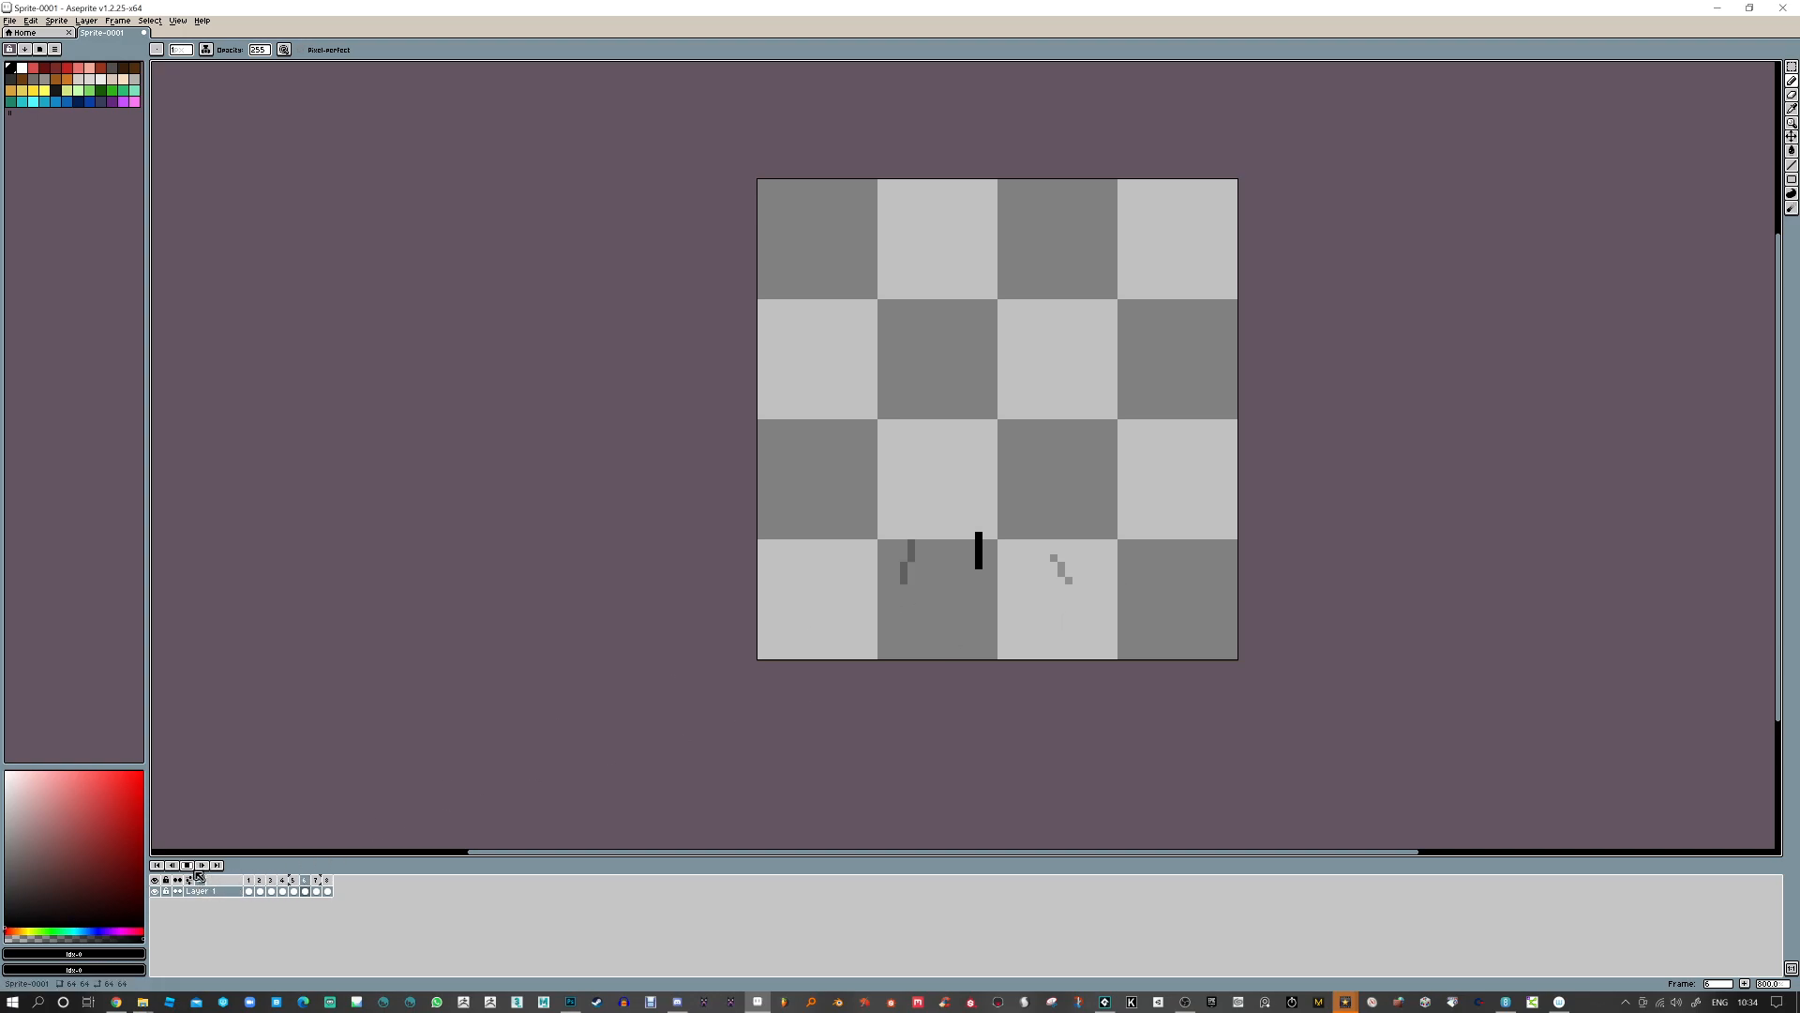
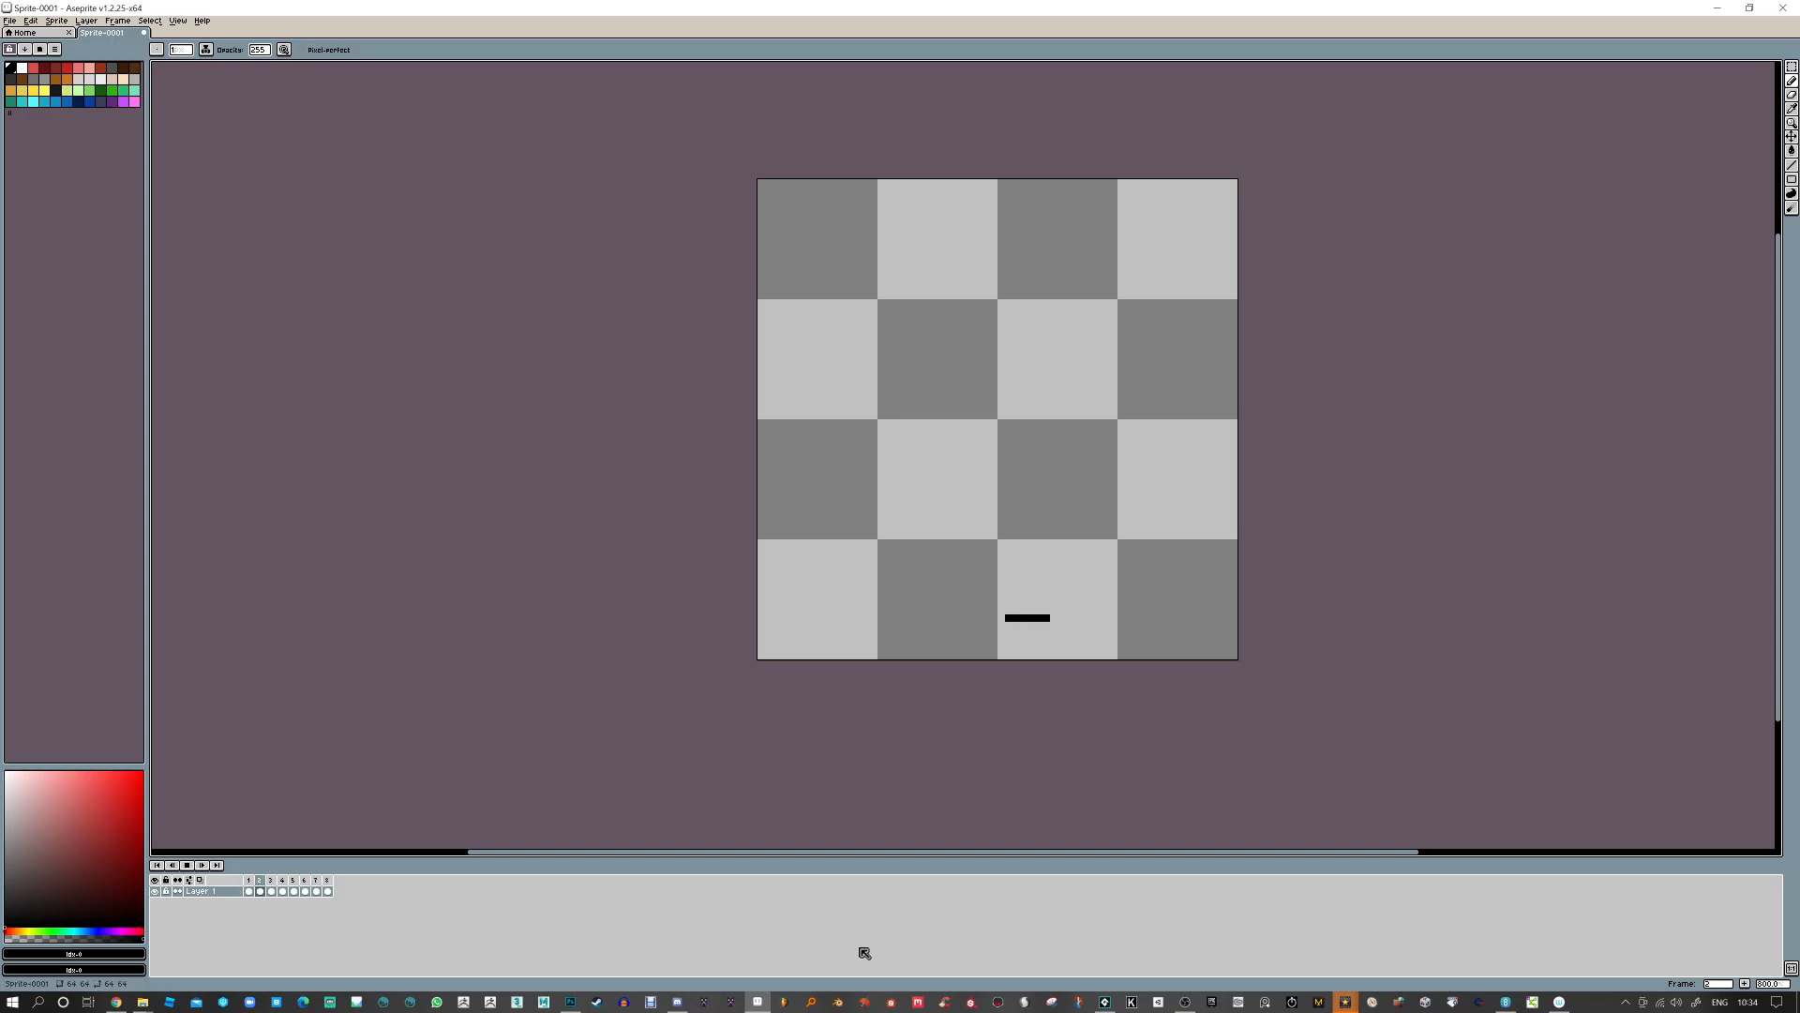
left_click(187, 864)
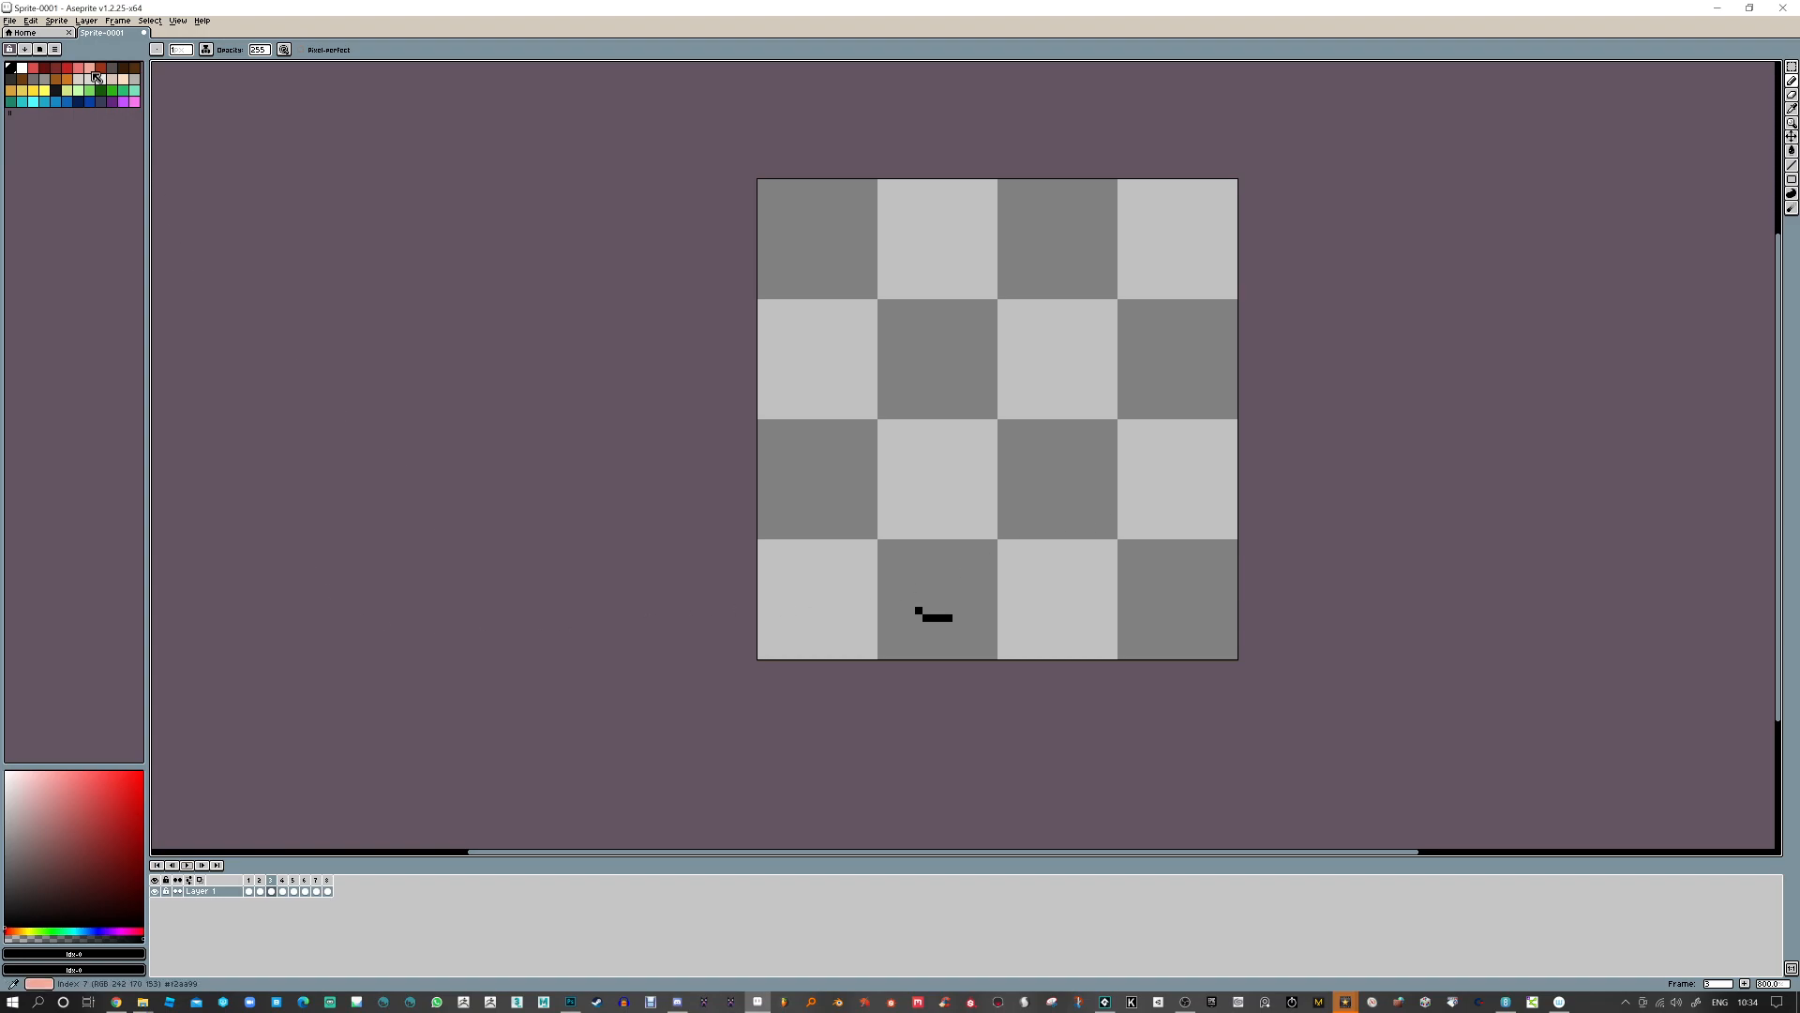
Choose red, compare frames 4 with 8 and 5 with 1, and draw the second foot in frame 1 at the black mark's frame 5 position
left_click(67, 68)
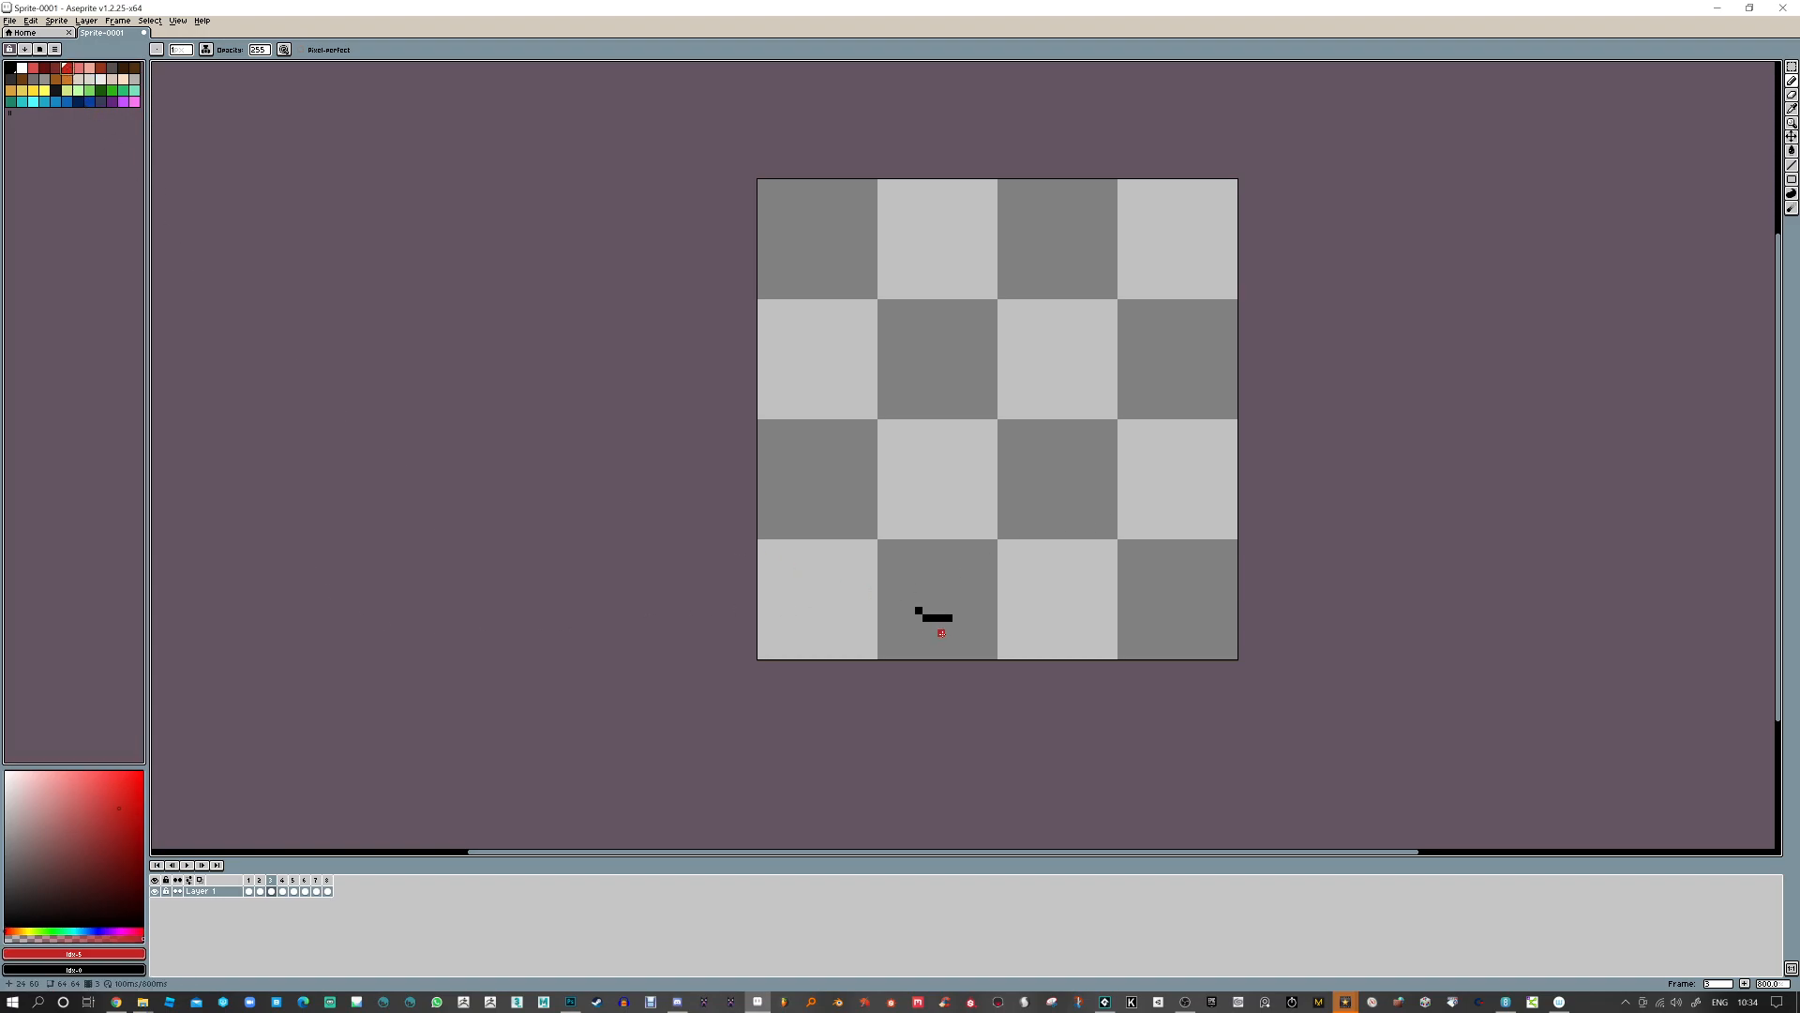
key("Right")
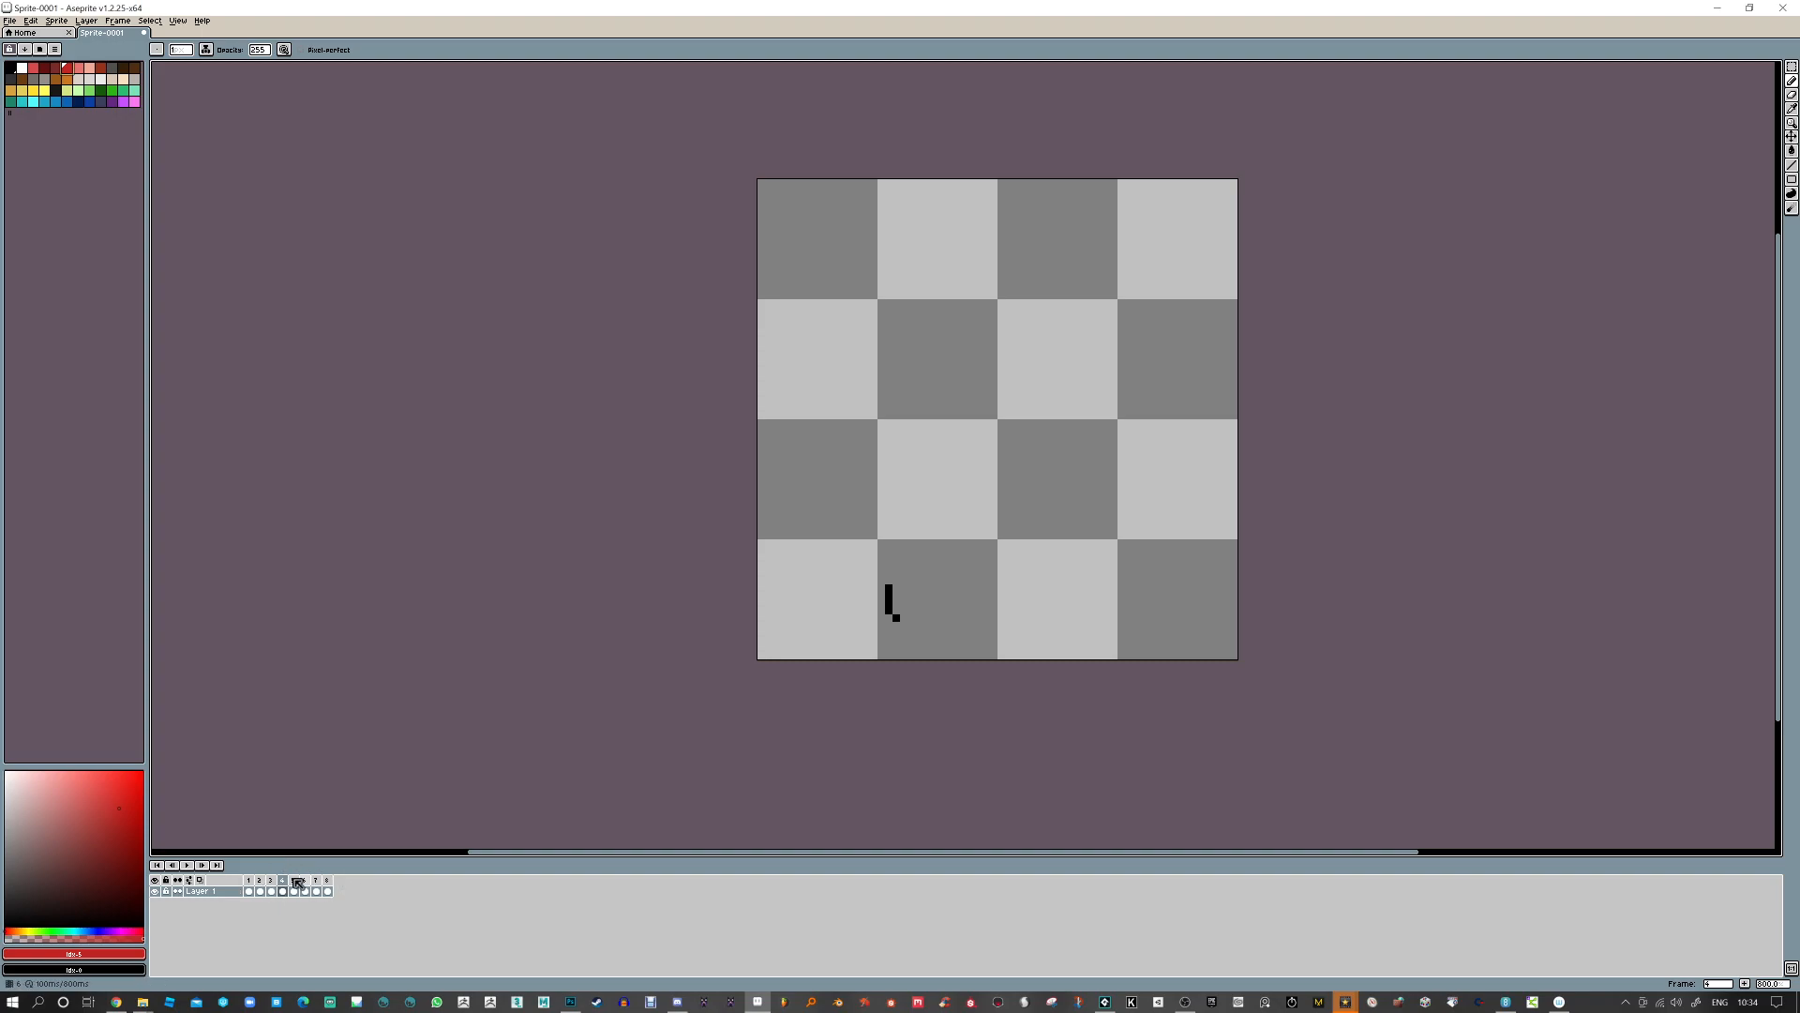
left_click(327, 891)
left_click(285, 881)
left_click(330, 881)
left_click(284, 882)
left_click(327, 879)
left_click(284, 883)
left_click(296, 881)
left_click(251, 882)
left_click(298, 882)
left_click(250, 882)
left_click_drag(911, 542, 904, 581)
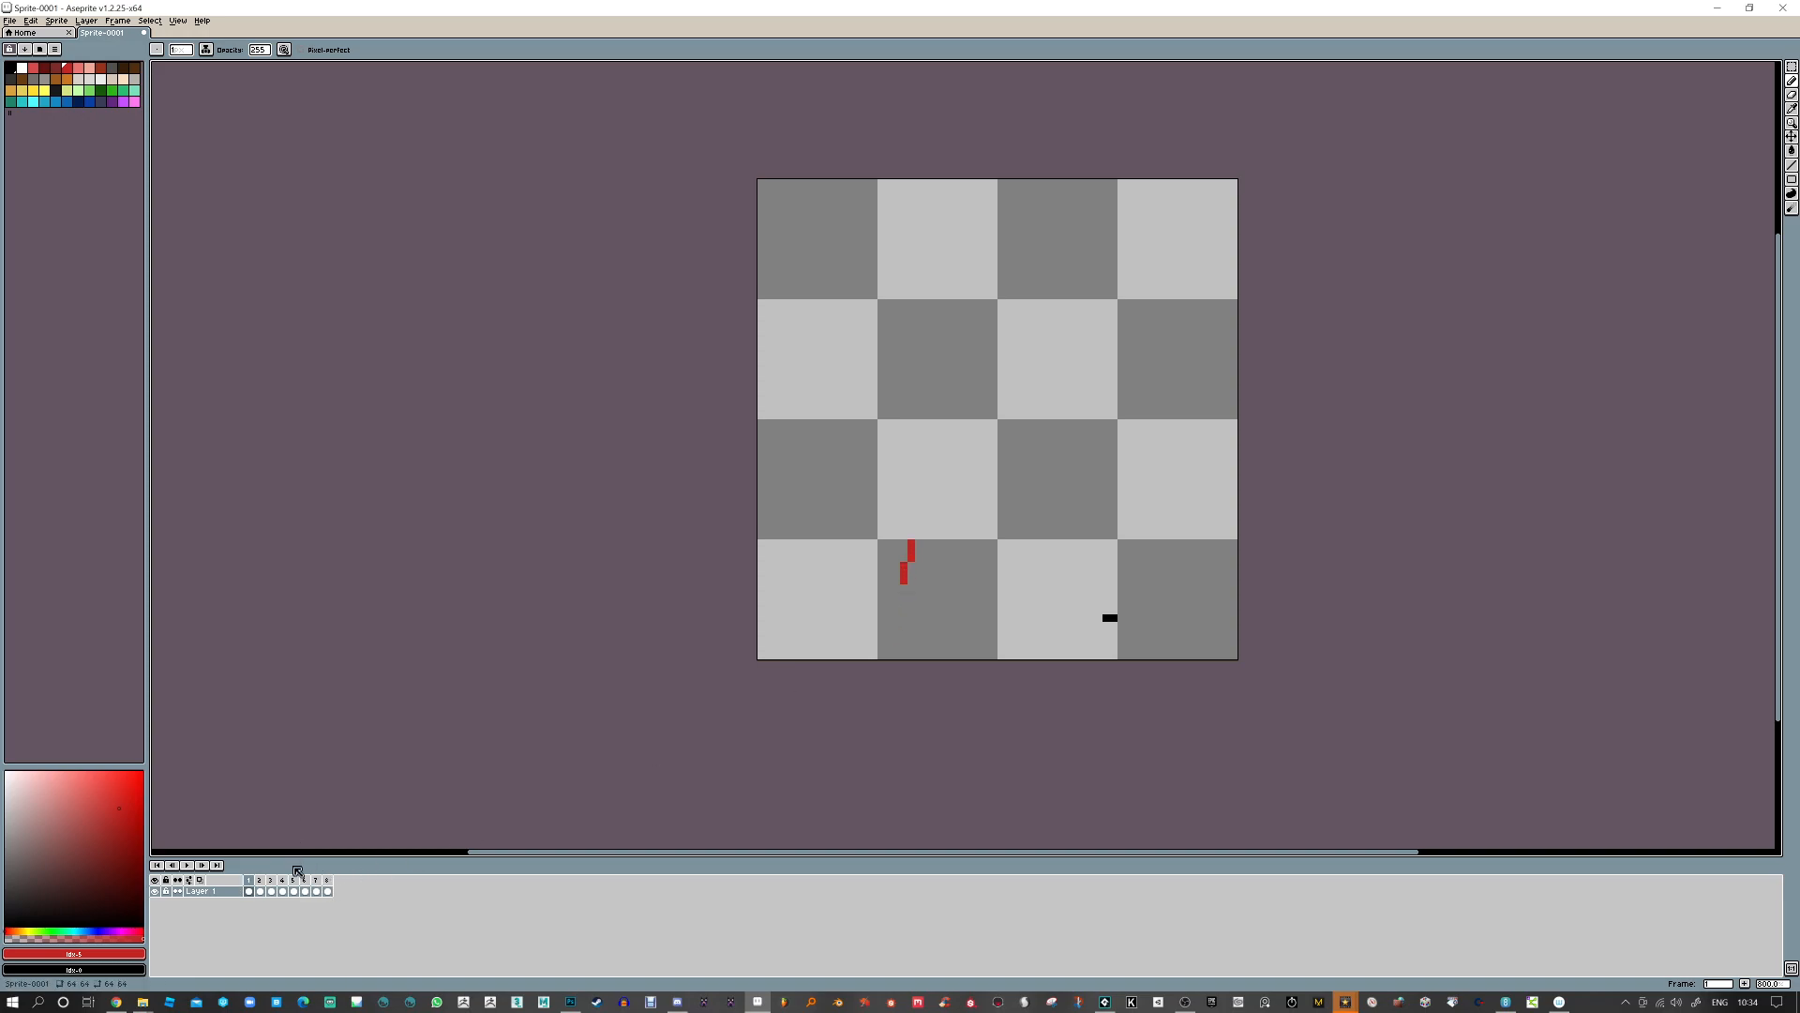
Draw the second foot in frame 2 as a red vertical line matching the black mark in frame 6
left_click(306, 883)
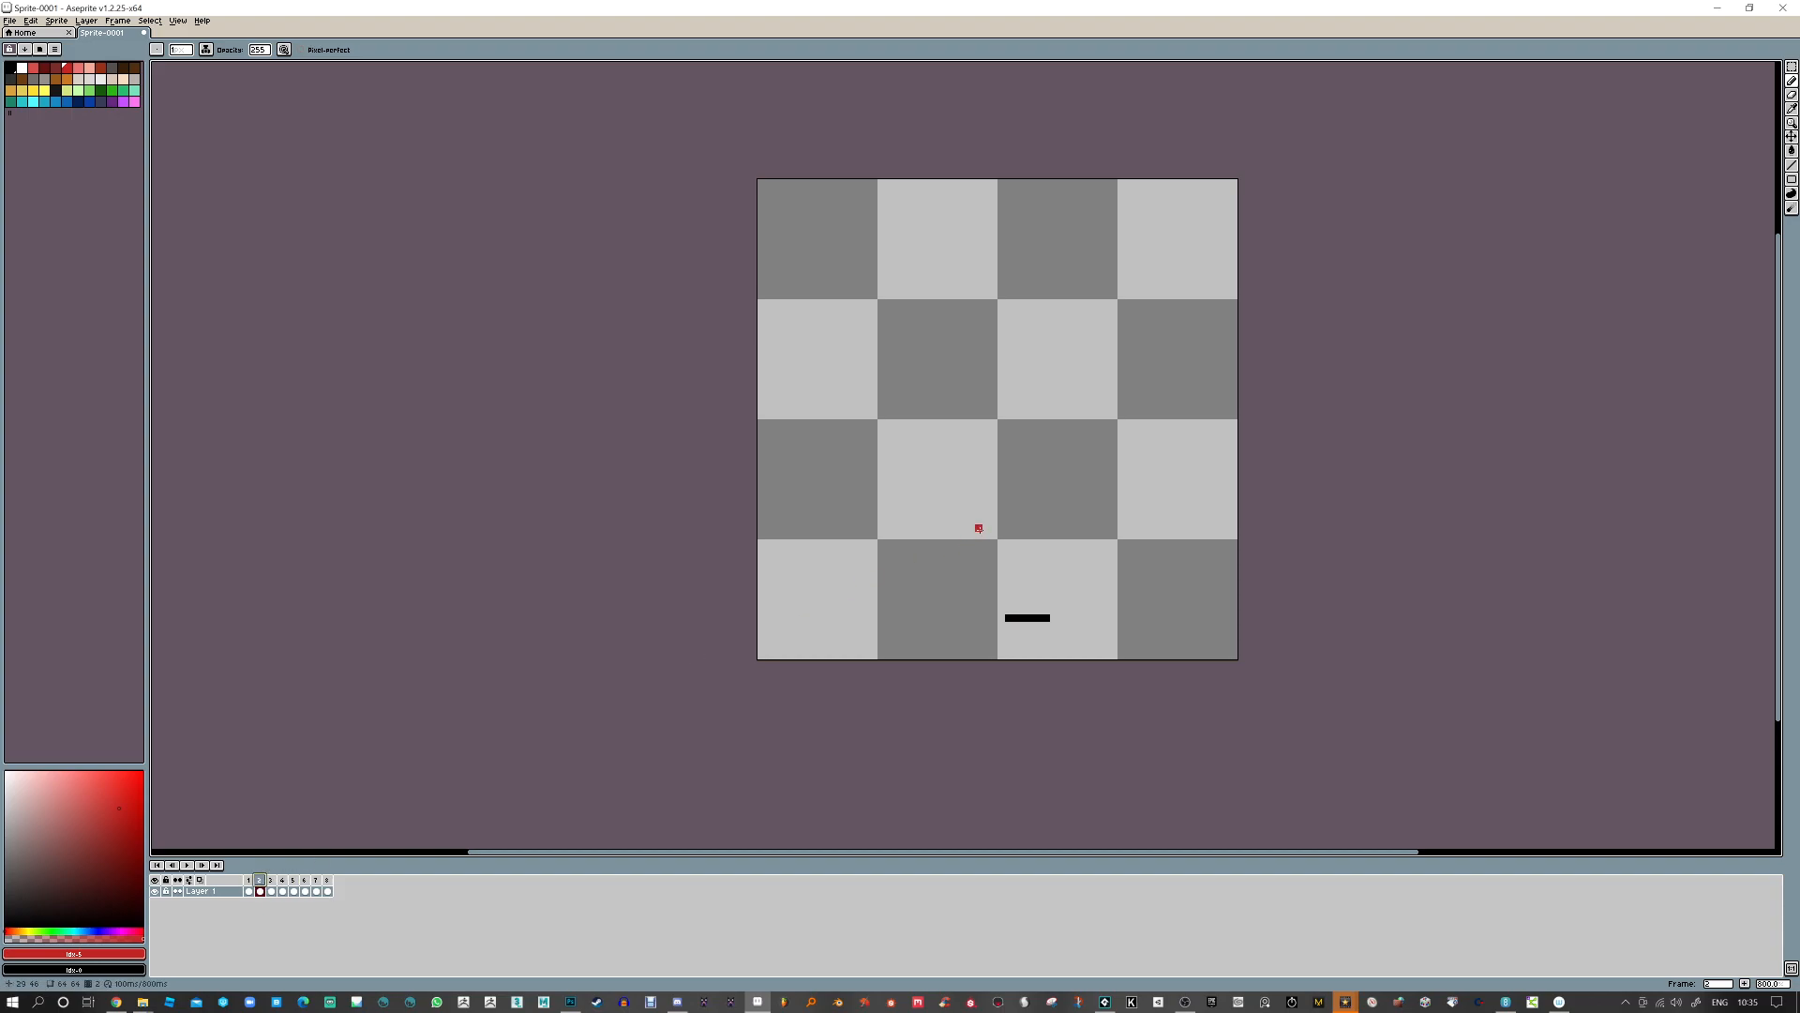
left_click_drag(978, 535, 978, 549)
left_click(305, 891)
left_click(260, 891)
Draw the second foot in frame 3 as a red descending diagonal matching the black mark in frame 7
left_click(316, 892)
left_click(272, 883)
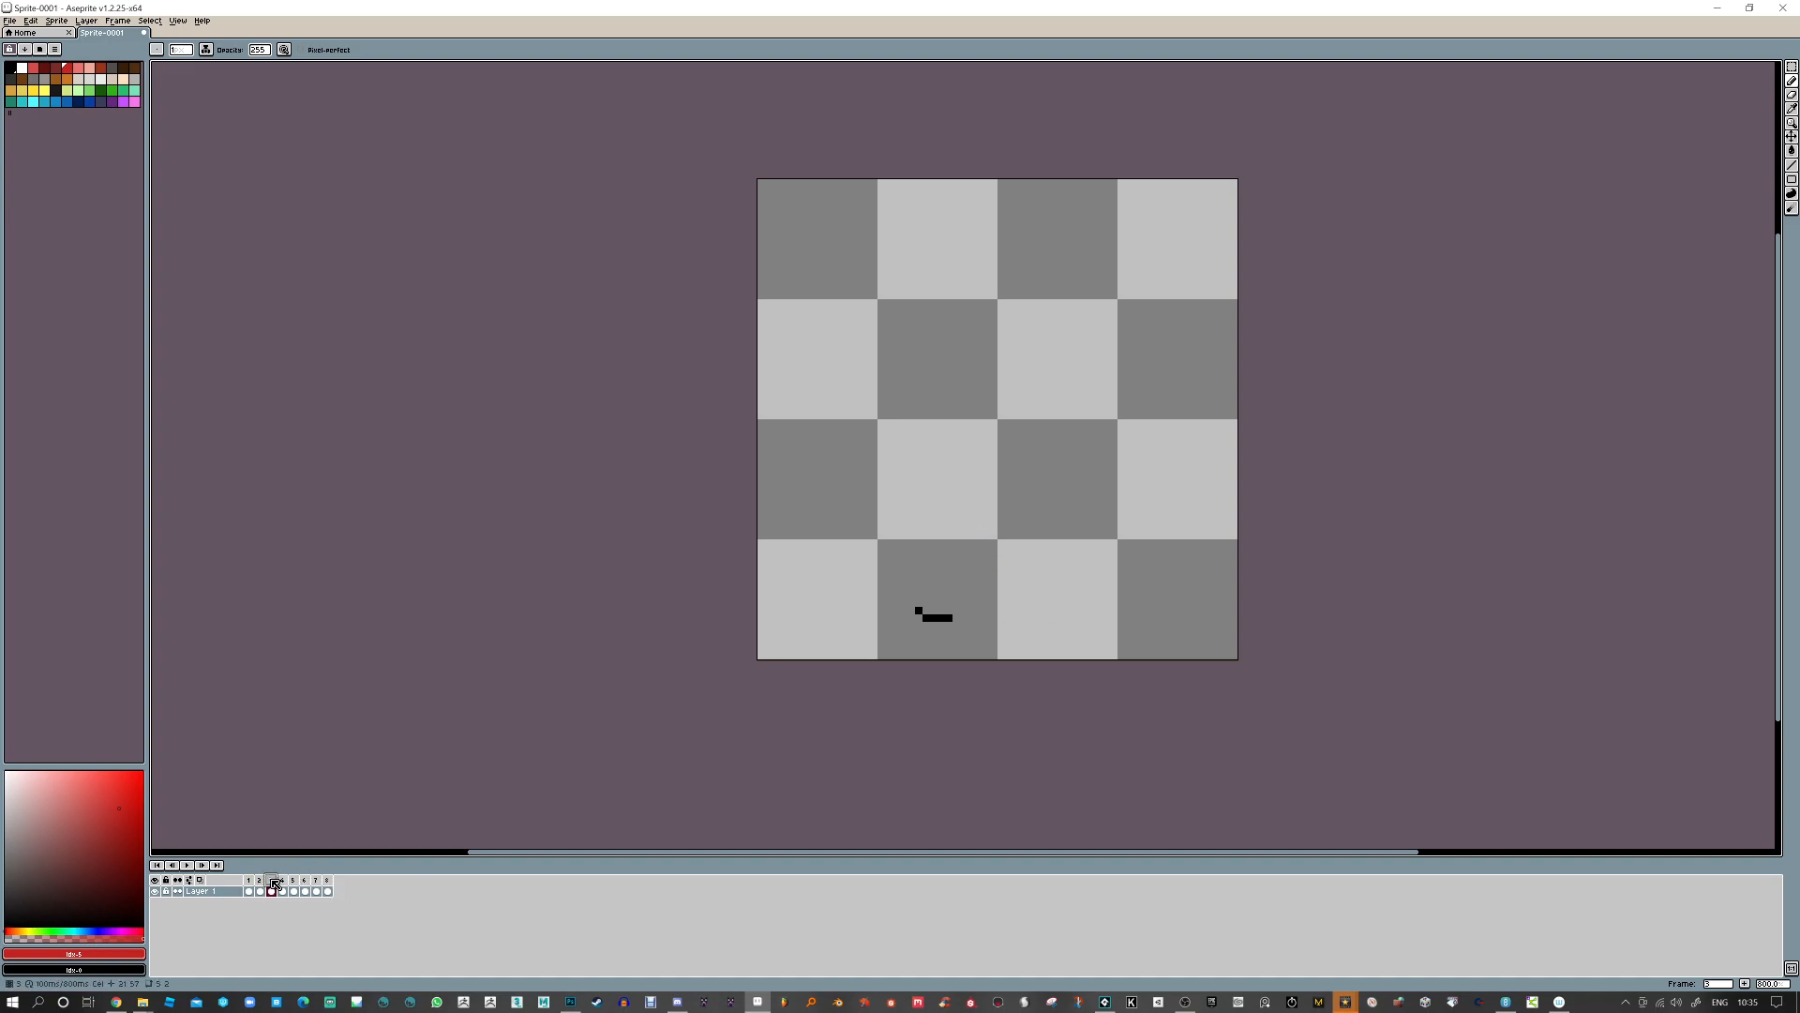
left_click(317, 883)
left_click(260, 885)
left_click(273, 881)
left_click(317, 883)
left_click(273, 884)
left_click_drag(1055, 558, 1069, 580)
Draw the second foot in frame 4 as a short red horizontal mark matching the black mark in frame 8
left_click(260, 883)
left_click(273, 883)
left_click(304, 883)
left_click(320, 883)
left_click(328, 887)
left_click(284, 885)
Draw the second foot in frame 5 as a two-pixel red mark matching the black mark in frame 1
left_click(294, 886)
left_click(250, 890)
left_click(293, 879)
left_click(248, 882)
left_click(295, 892)
Draw the second foot in frame 6 as a flat red line and correct it to match the black mark in frame 2
left_click(305, 890)
left_click(261, 891)
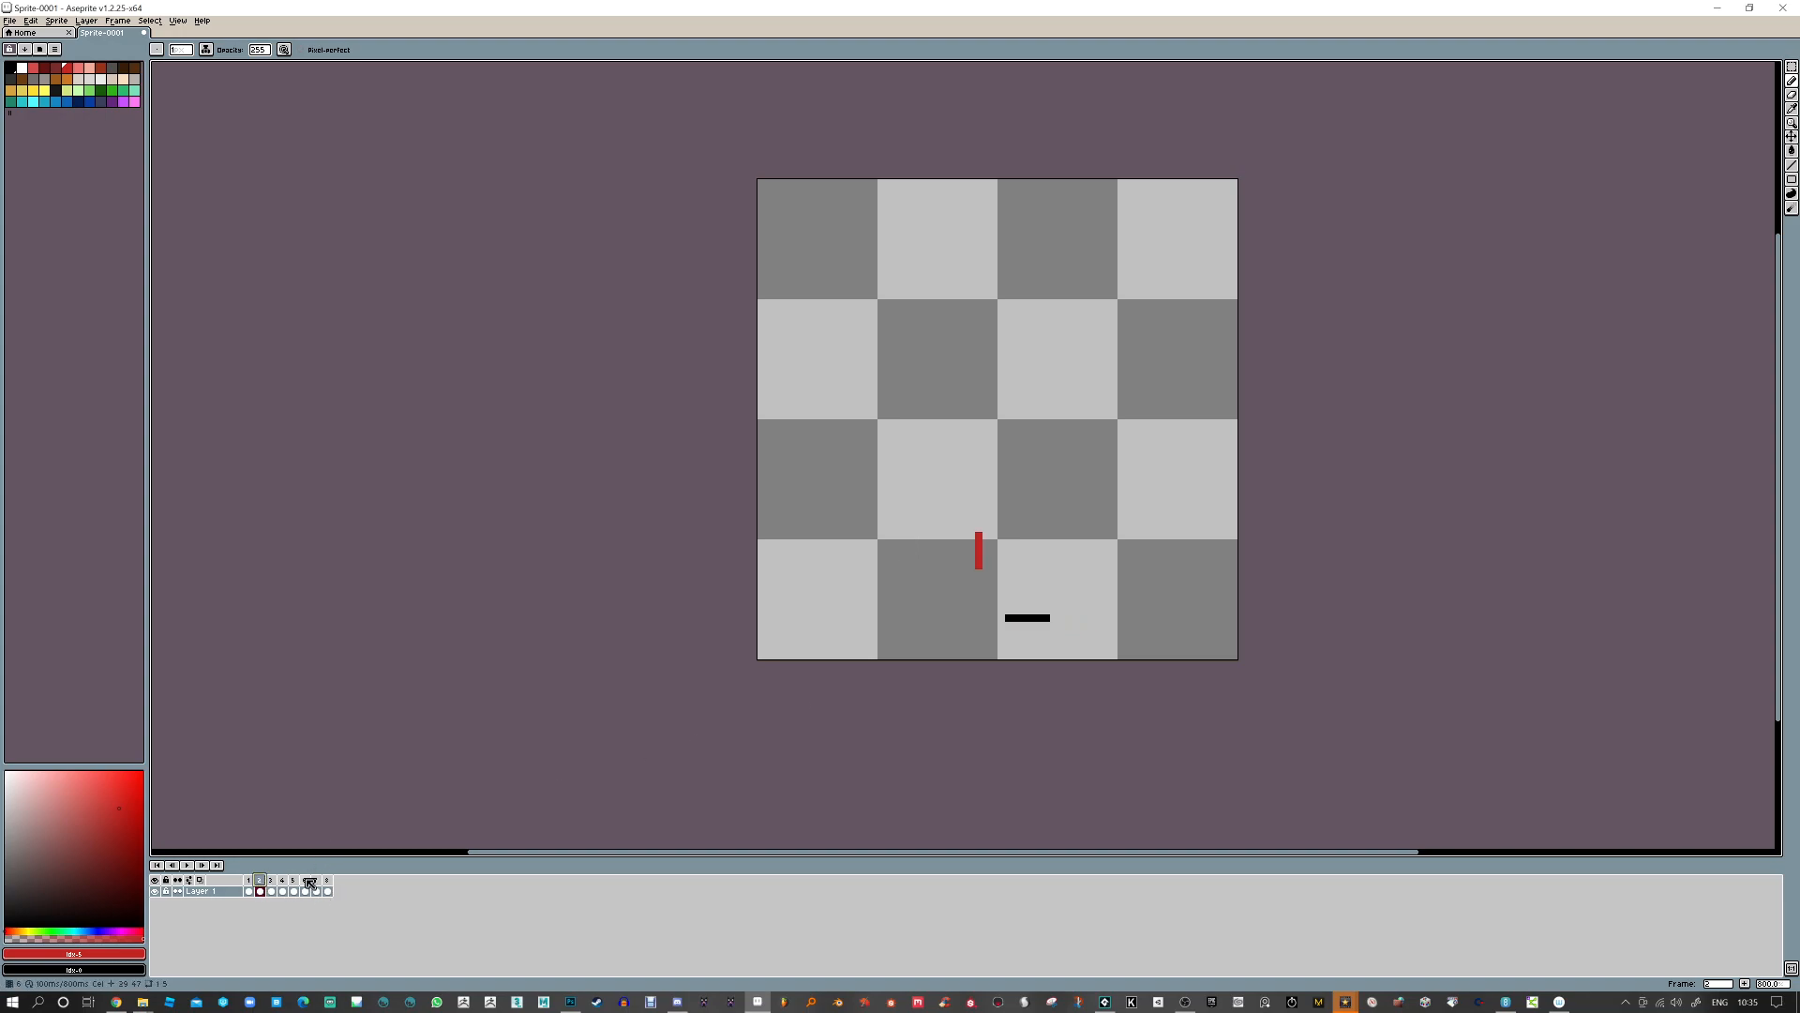
left_click(308, 883)
left_click_drag(1007, 625, 1036, 626)
left_click(271, 890)
left_click(305, 891)
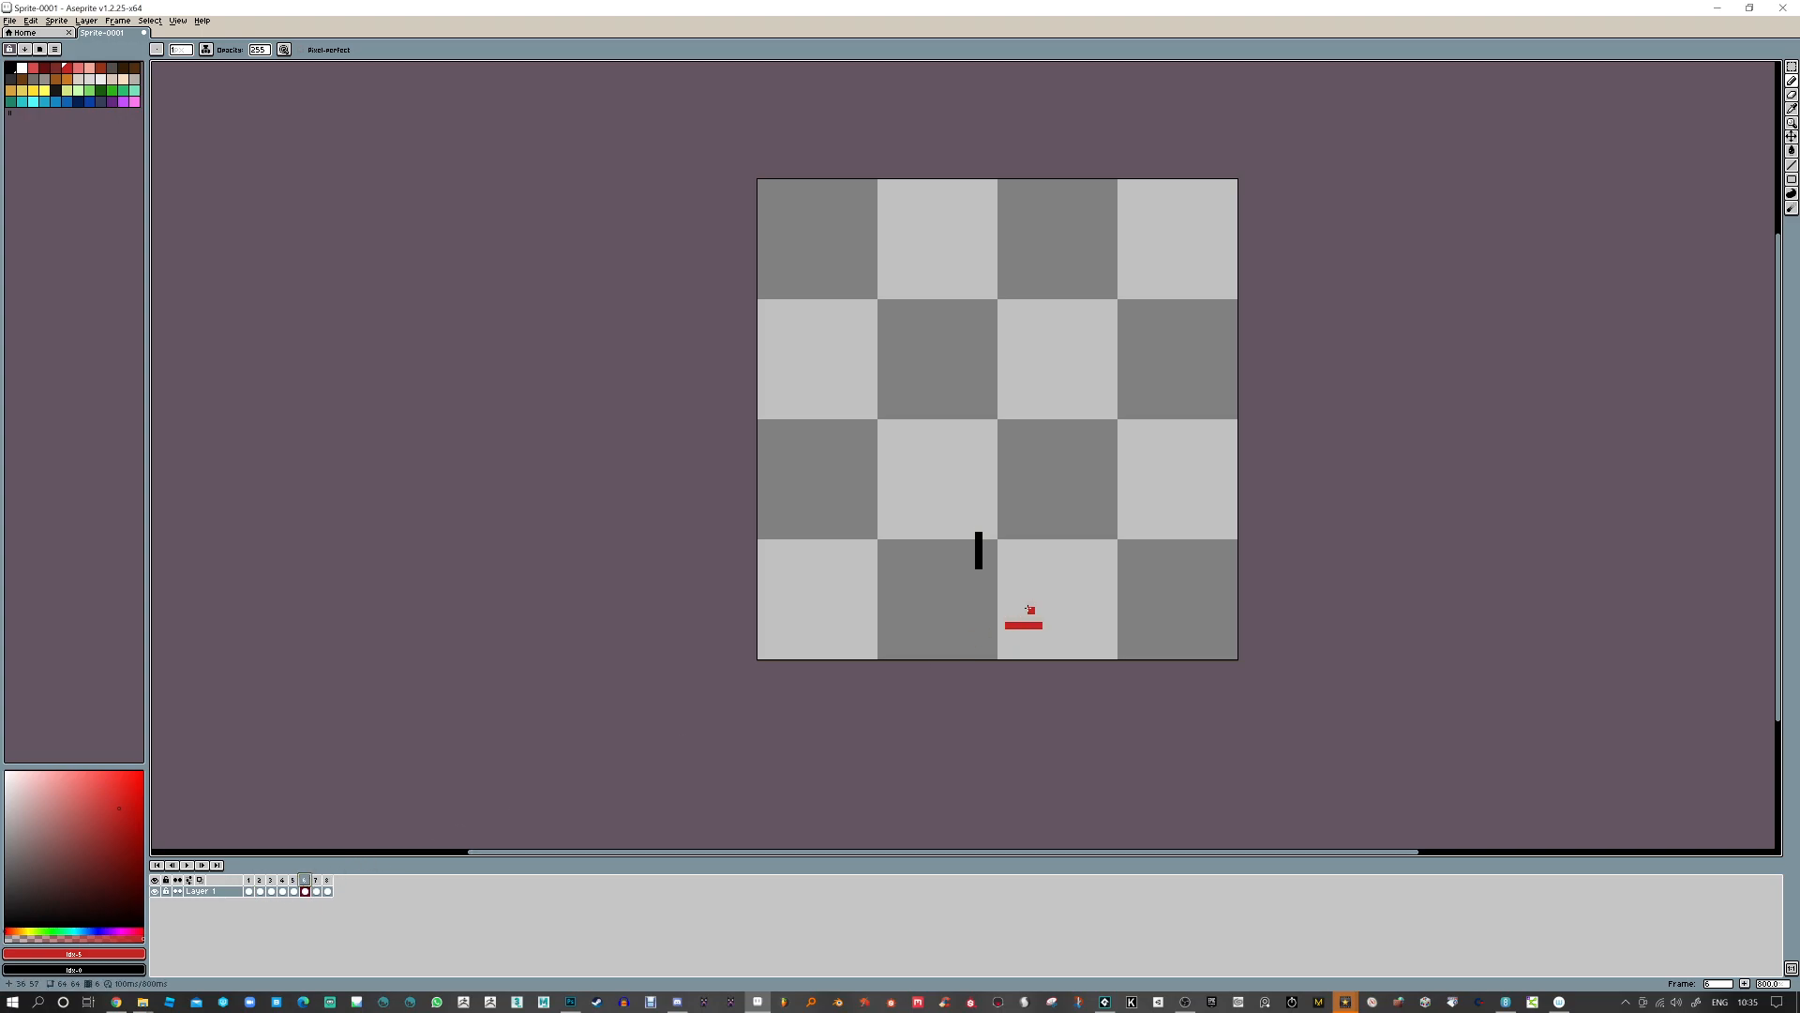
mouse_move(1020, 618)
left_mouse_down()
mouse_move(1048, 618)
mouse_move(998, 623)
left_mouse_up()
key("e")
left_click(261, 880)
key("Return")
Draw the second foot in frame 7 as a red horizontal line with a raised heel pixel, erasing stray pixels to match frame 3's black mark
left_click(271, 879)
left_click(316, 890)
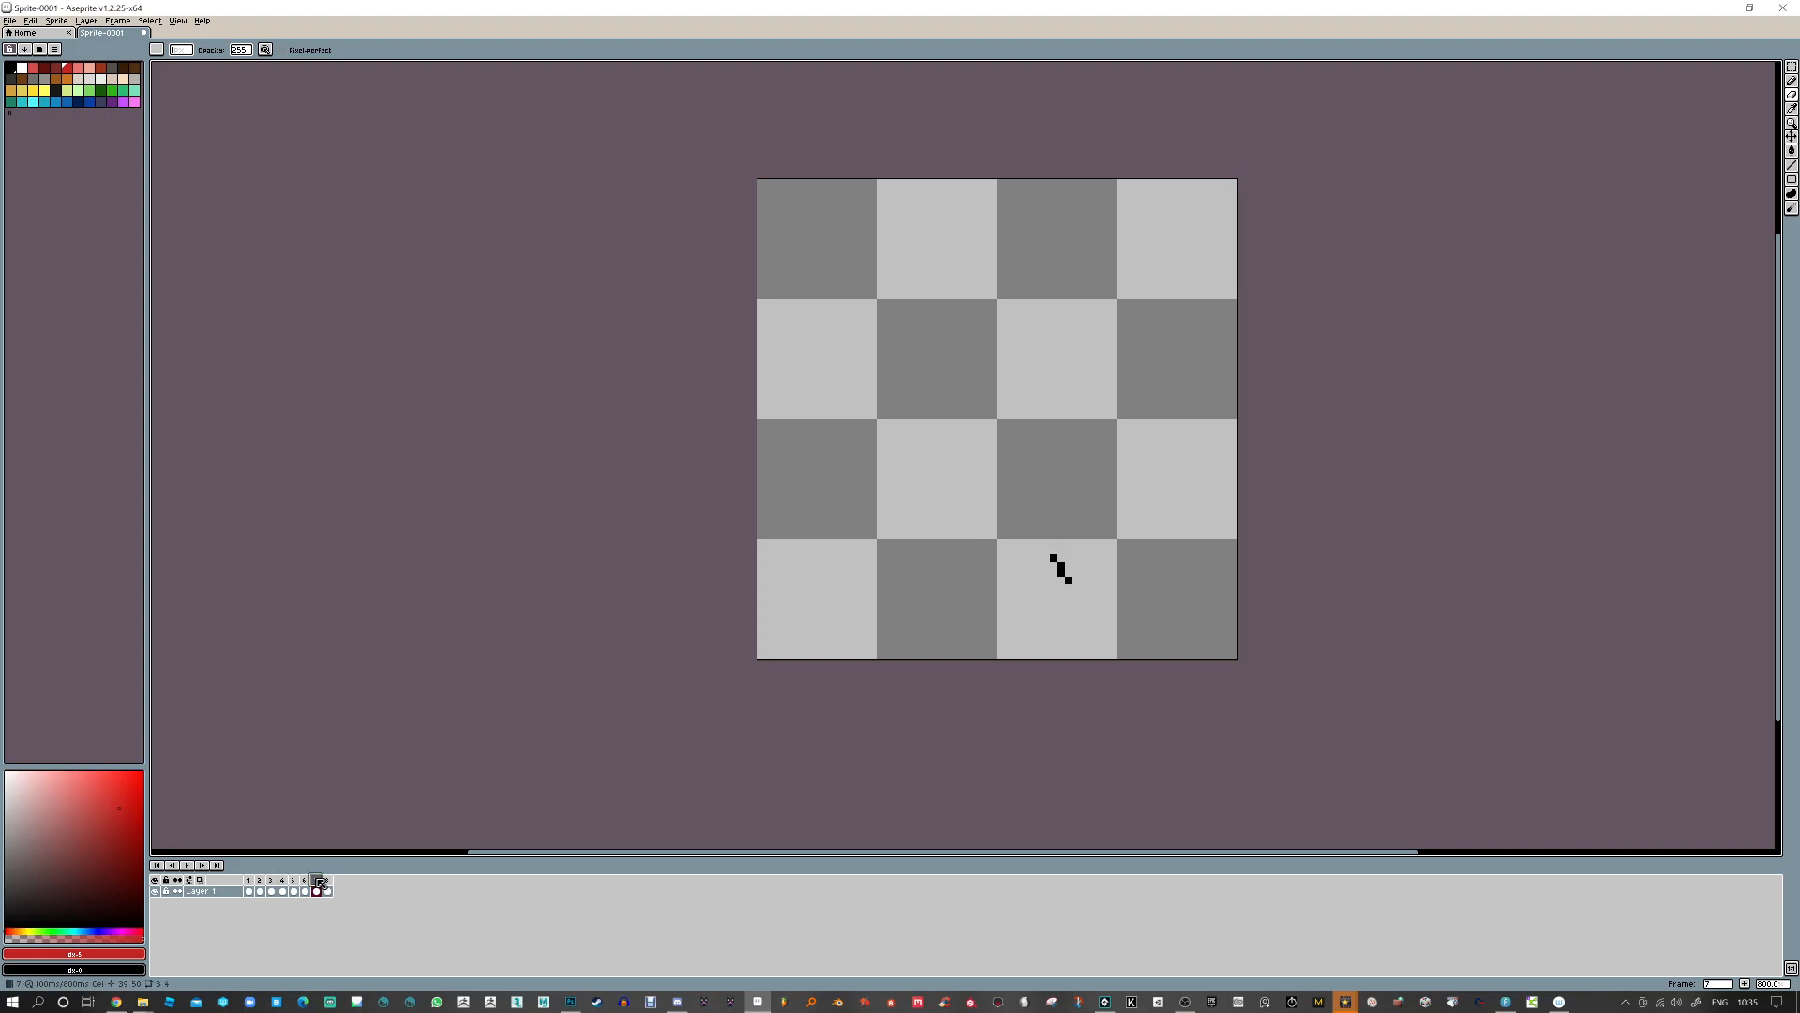
left_click_drag(941, 626, 927, 626)
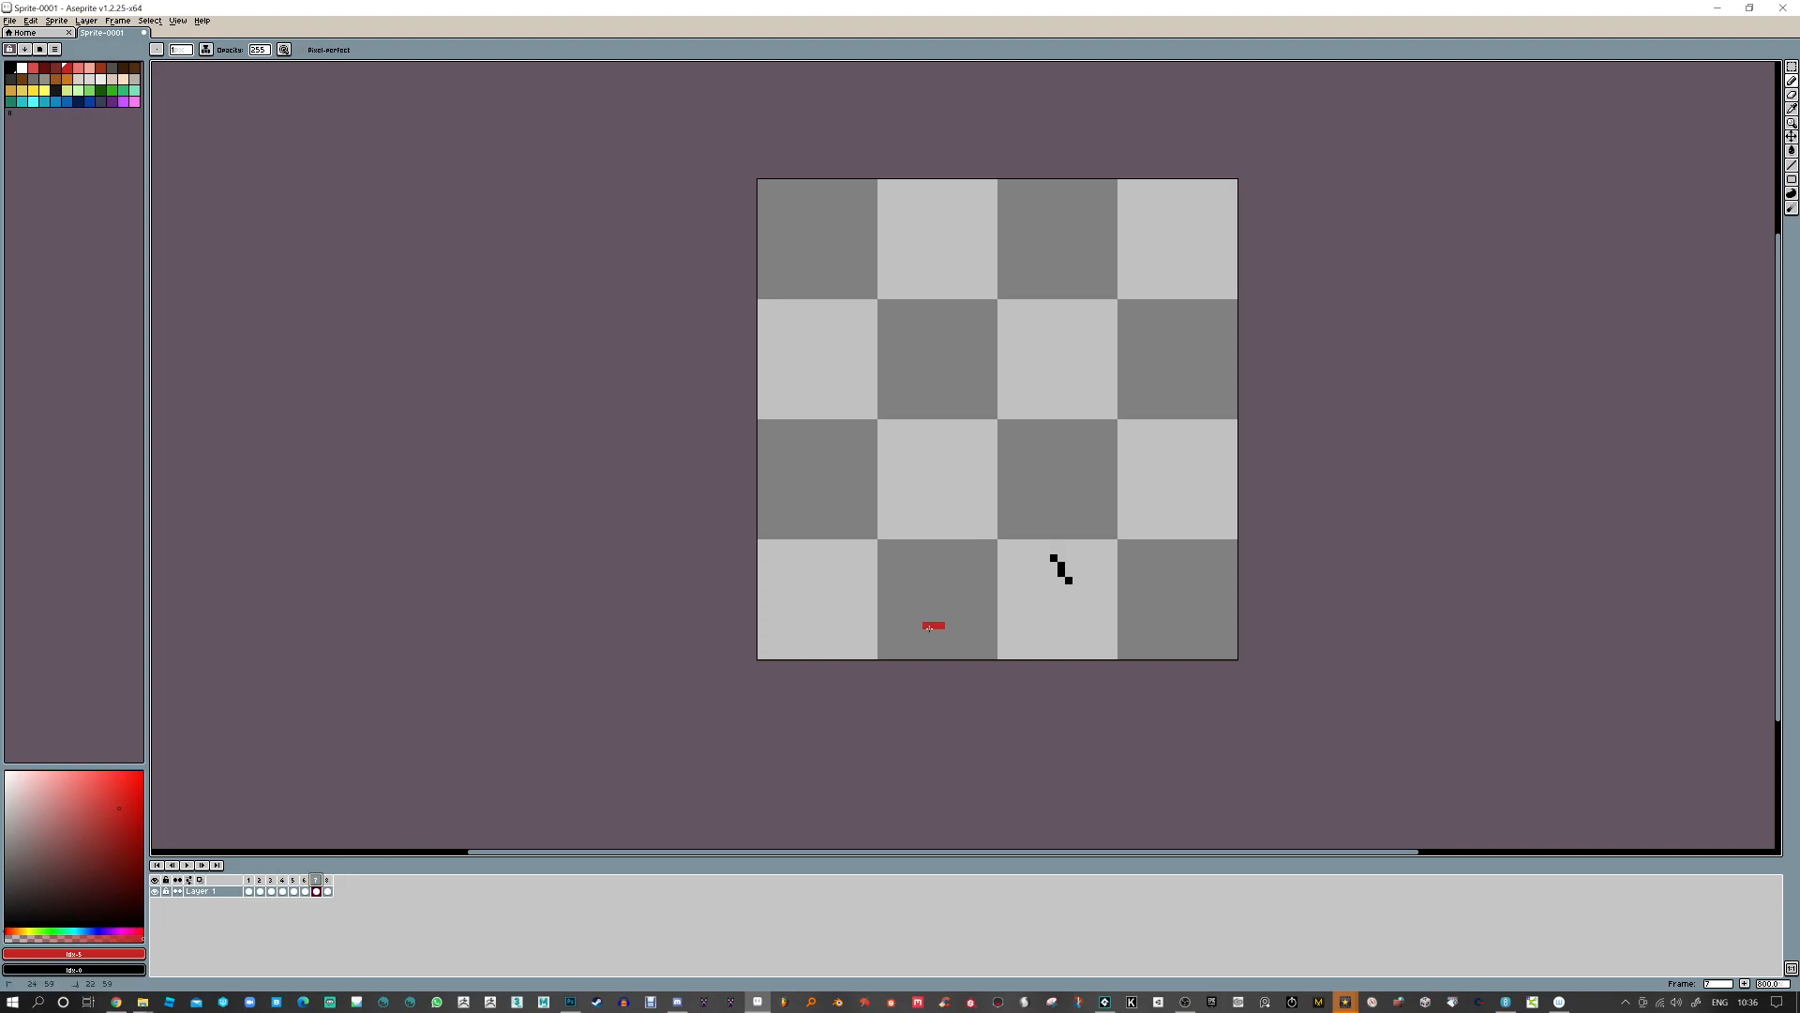
left_click(911, 618)
left_click(271, 879)
left_click(316, 886)
left_click_drag(926, 620, 949, 627)
key("e")
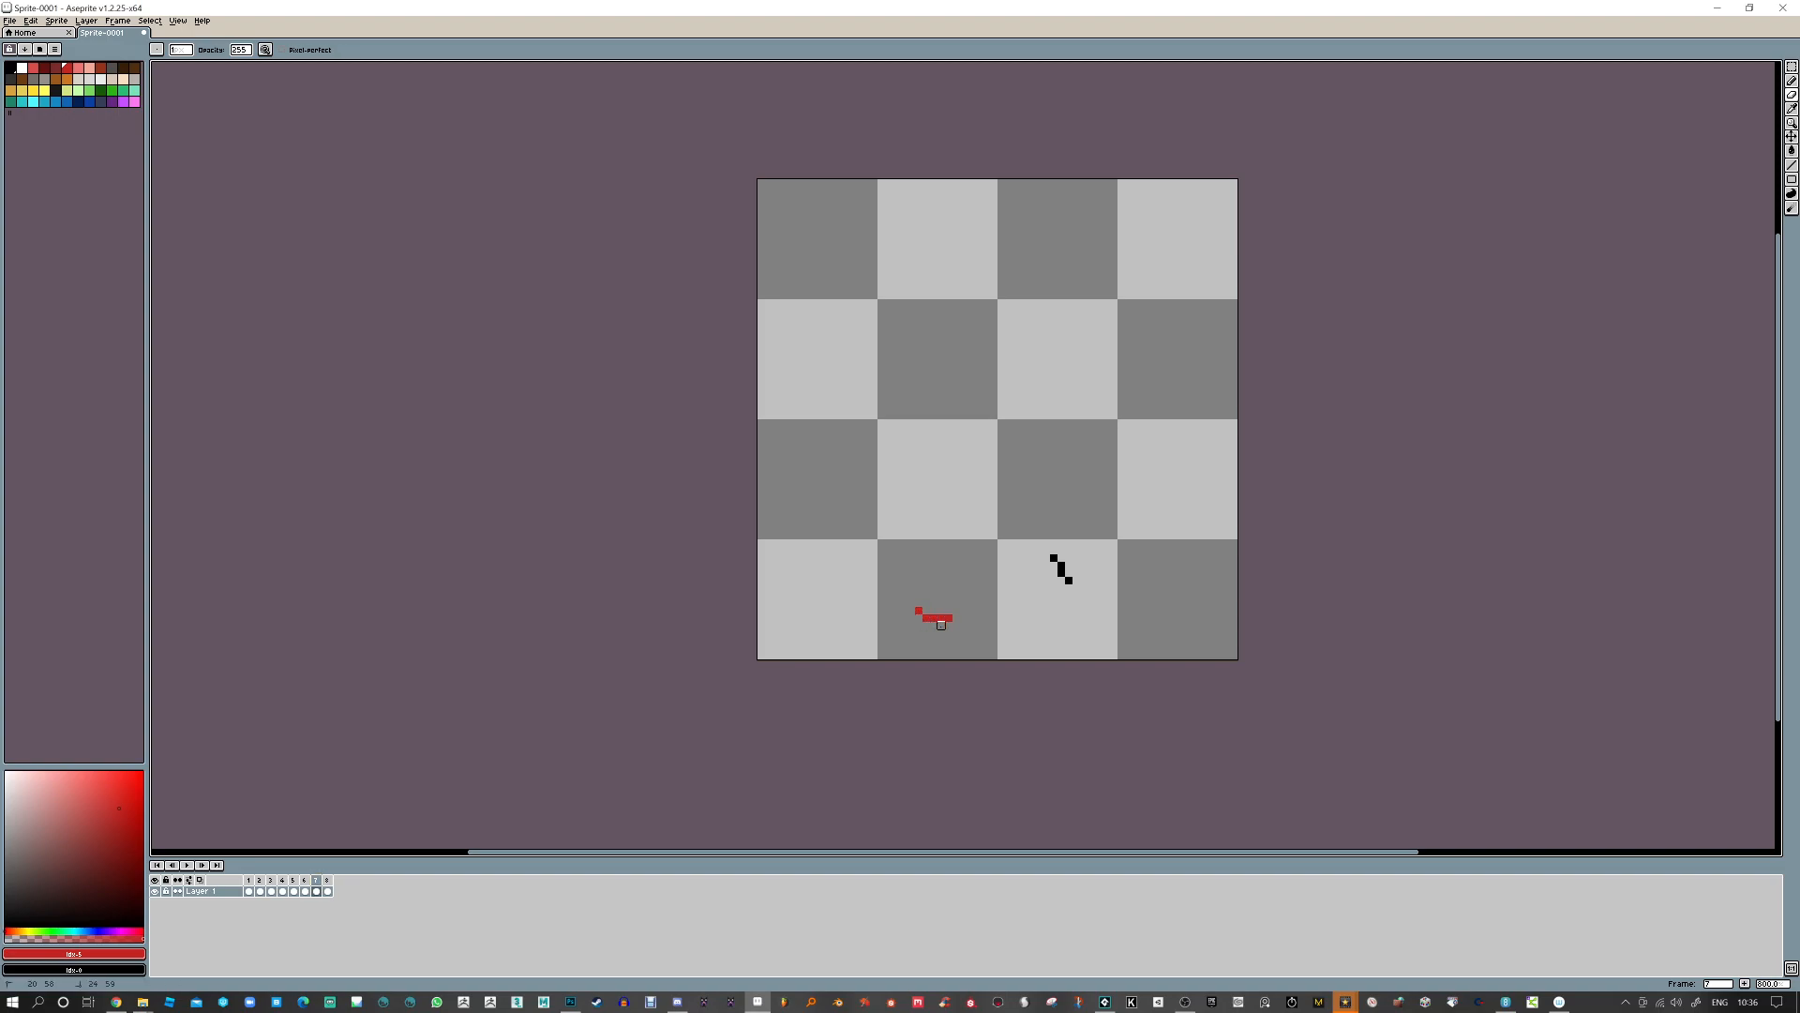
left_click(271, 882)
left_click(316, 889)
Draw the second foot in frame 8 as a red toe pixel with a short vertical line, erasing the extra pixel
left_click(327, 891)
left_click(282, 891)
left_click(328, 890)
key("b")
left_click_drag(903, 617, 889, 598)
key("e")
left_click(904, 617)
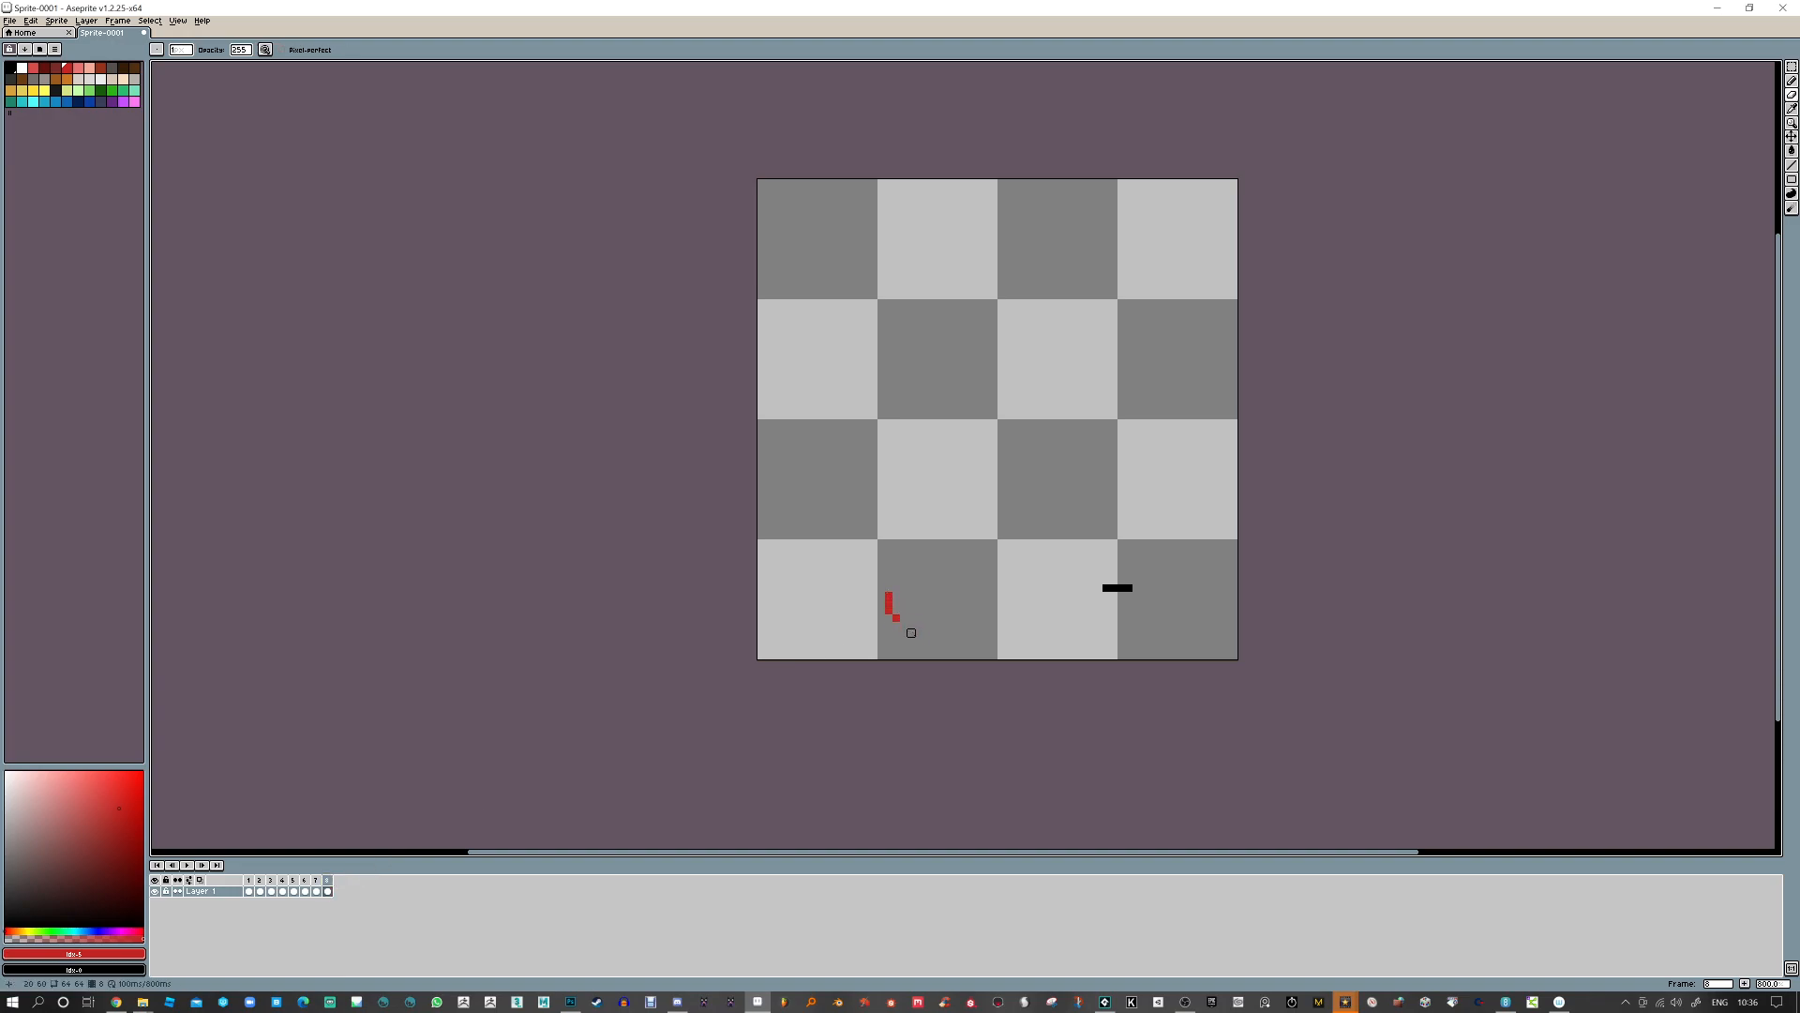
Extend frame 8's red vertical line upward by one pixel to match frame 4's black mark, and play the two-foot loop
left_click(285, 884)
left_click(327, 887)
key("b")
left_click(888, 588)
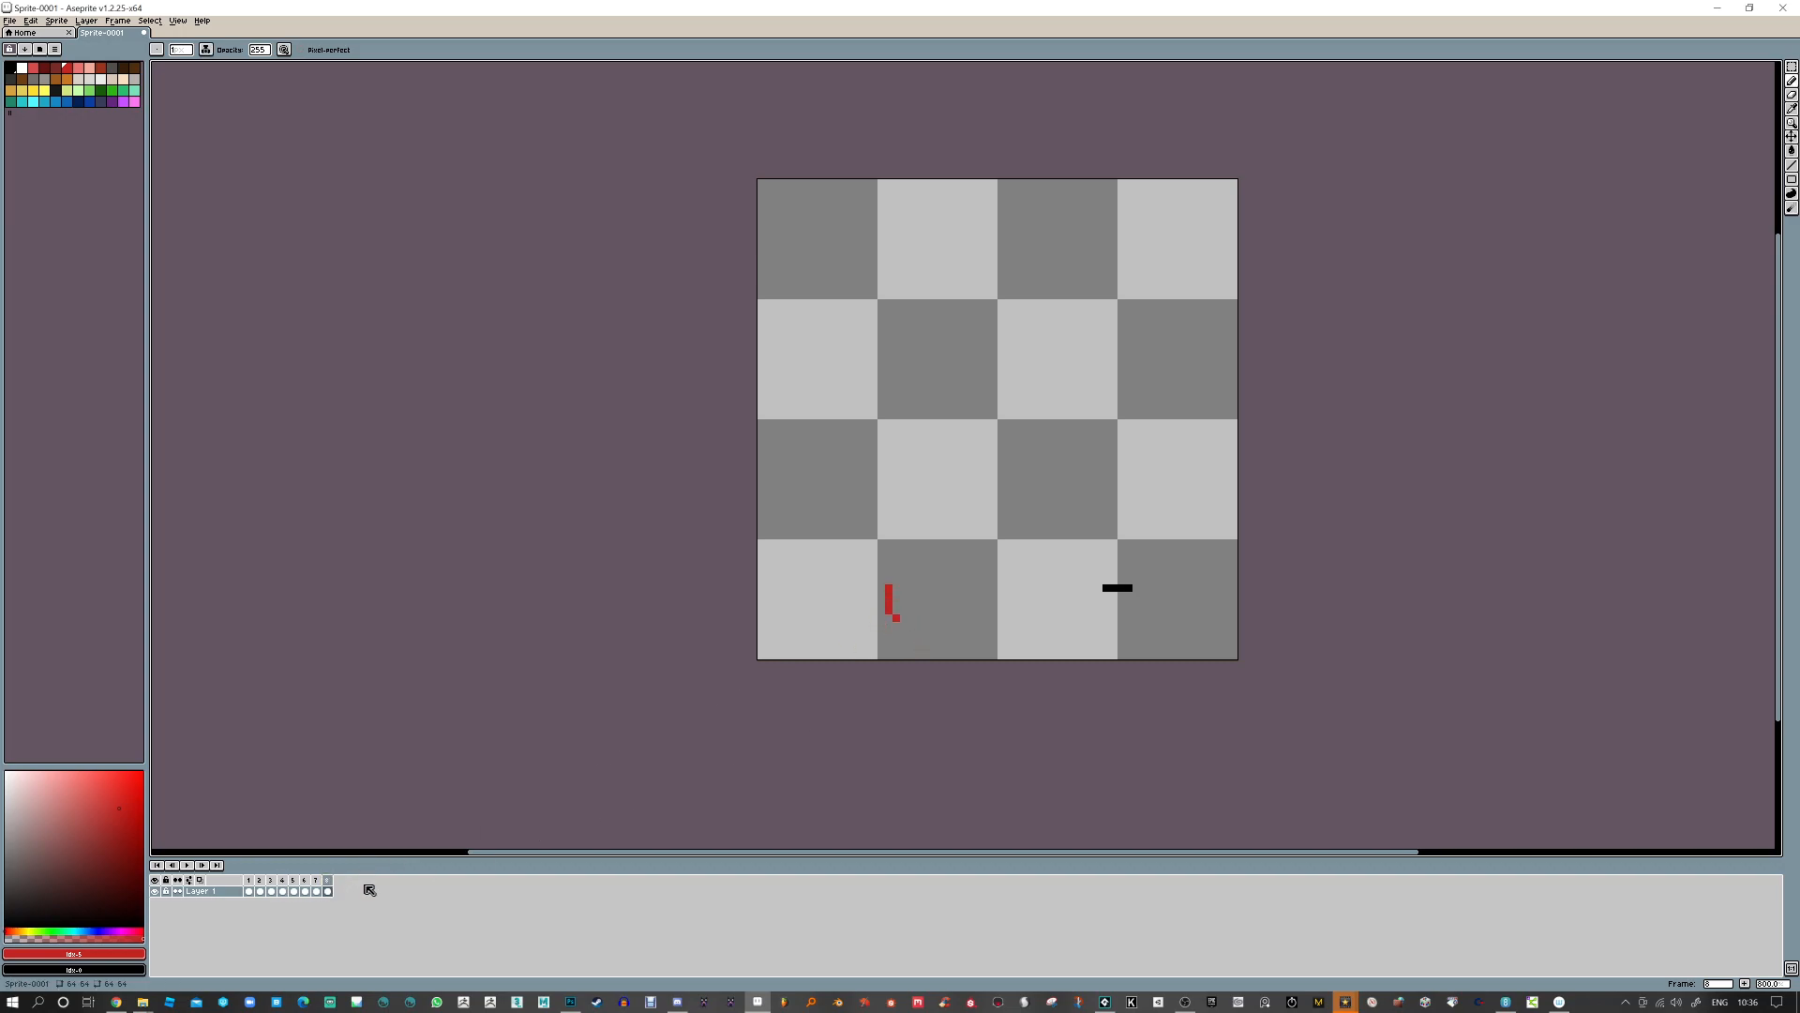
left_click(187, 866)
left_click(187, 862)
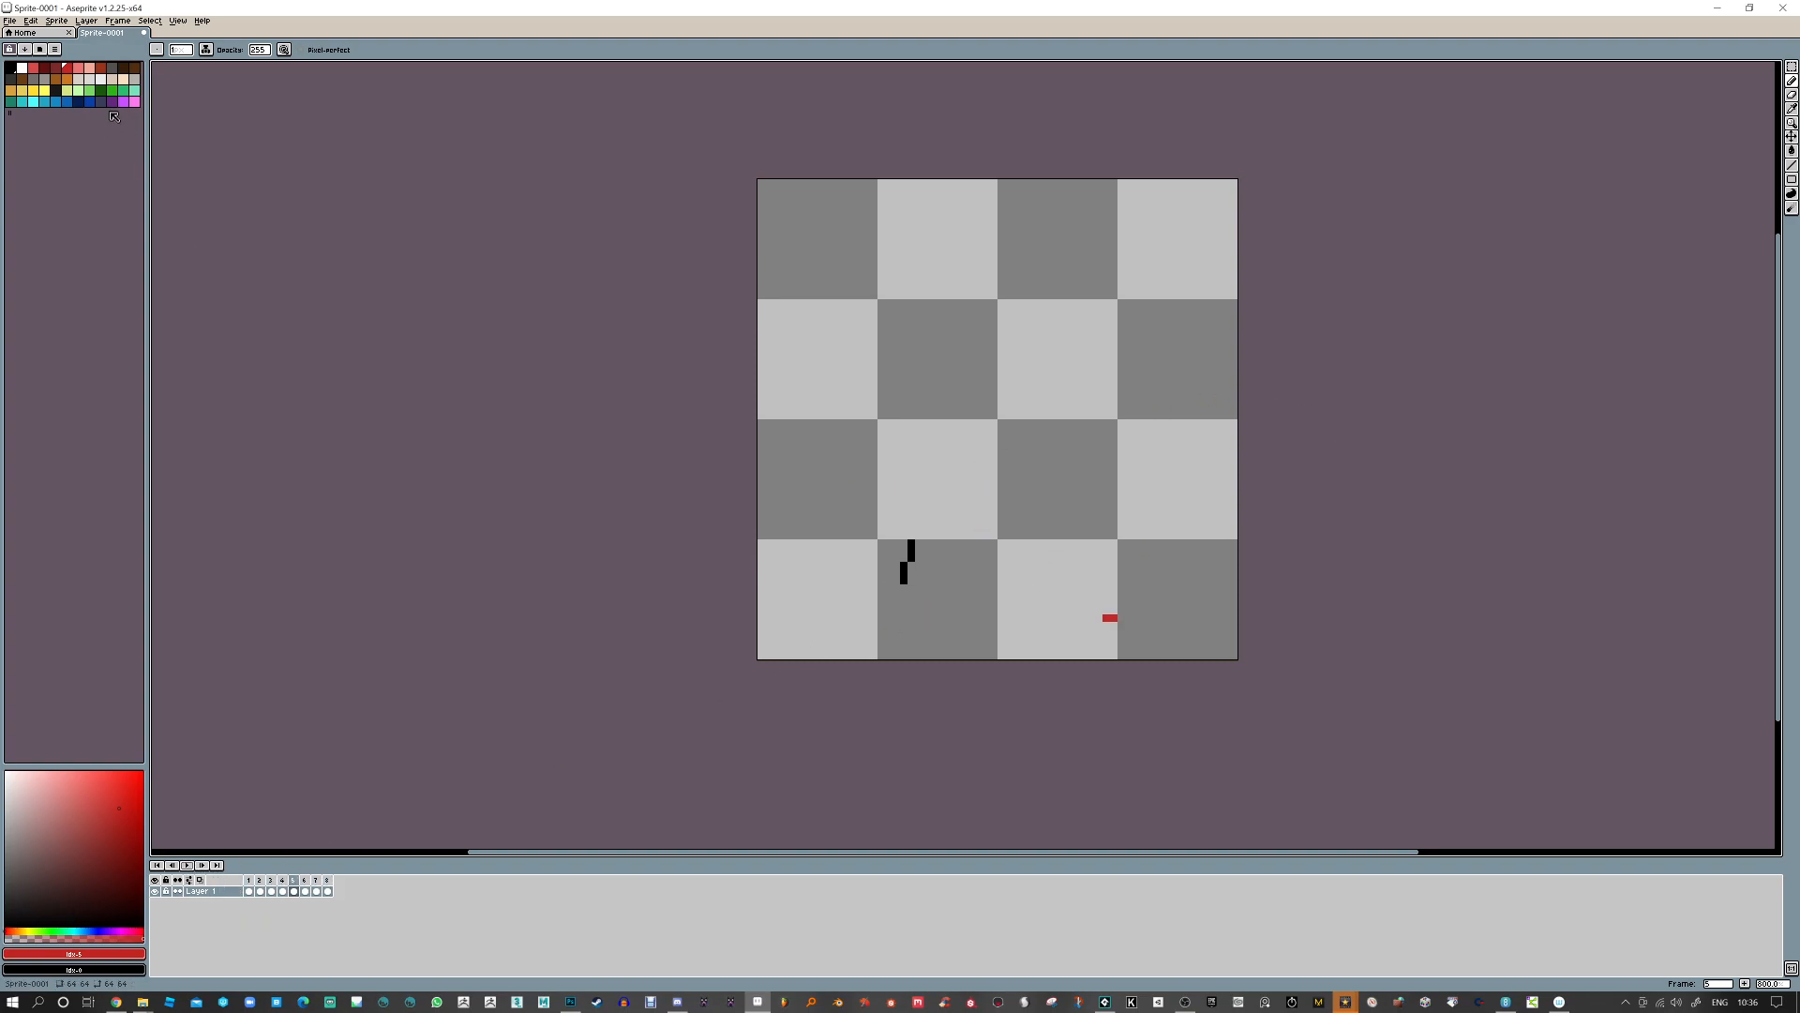
Choose blue and draw a short horizontal line above the feet in frame 1
left_click(65, 104)
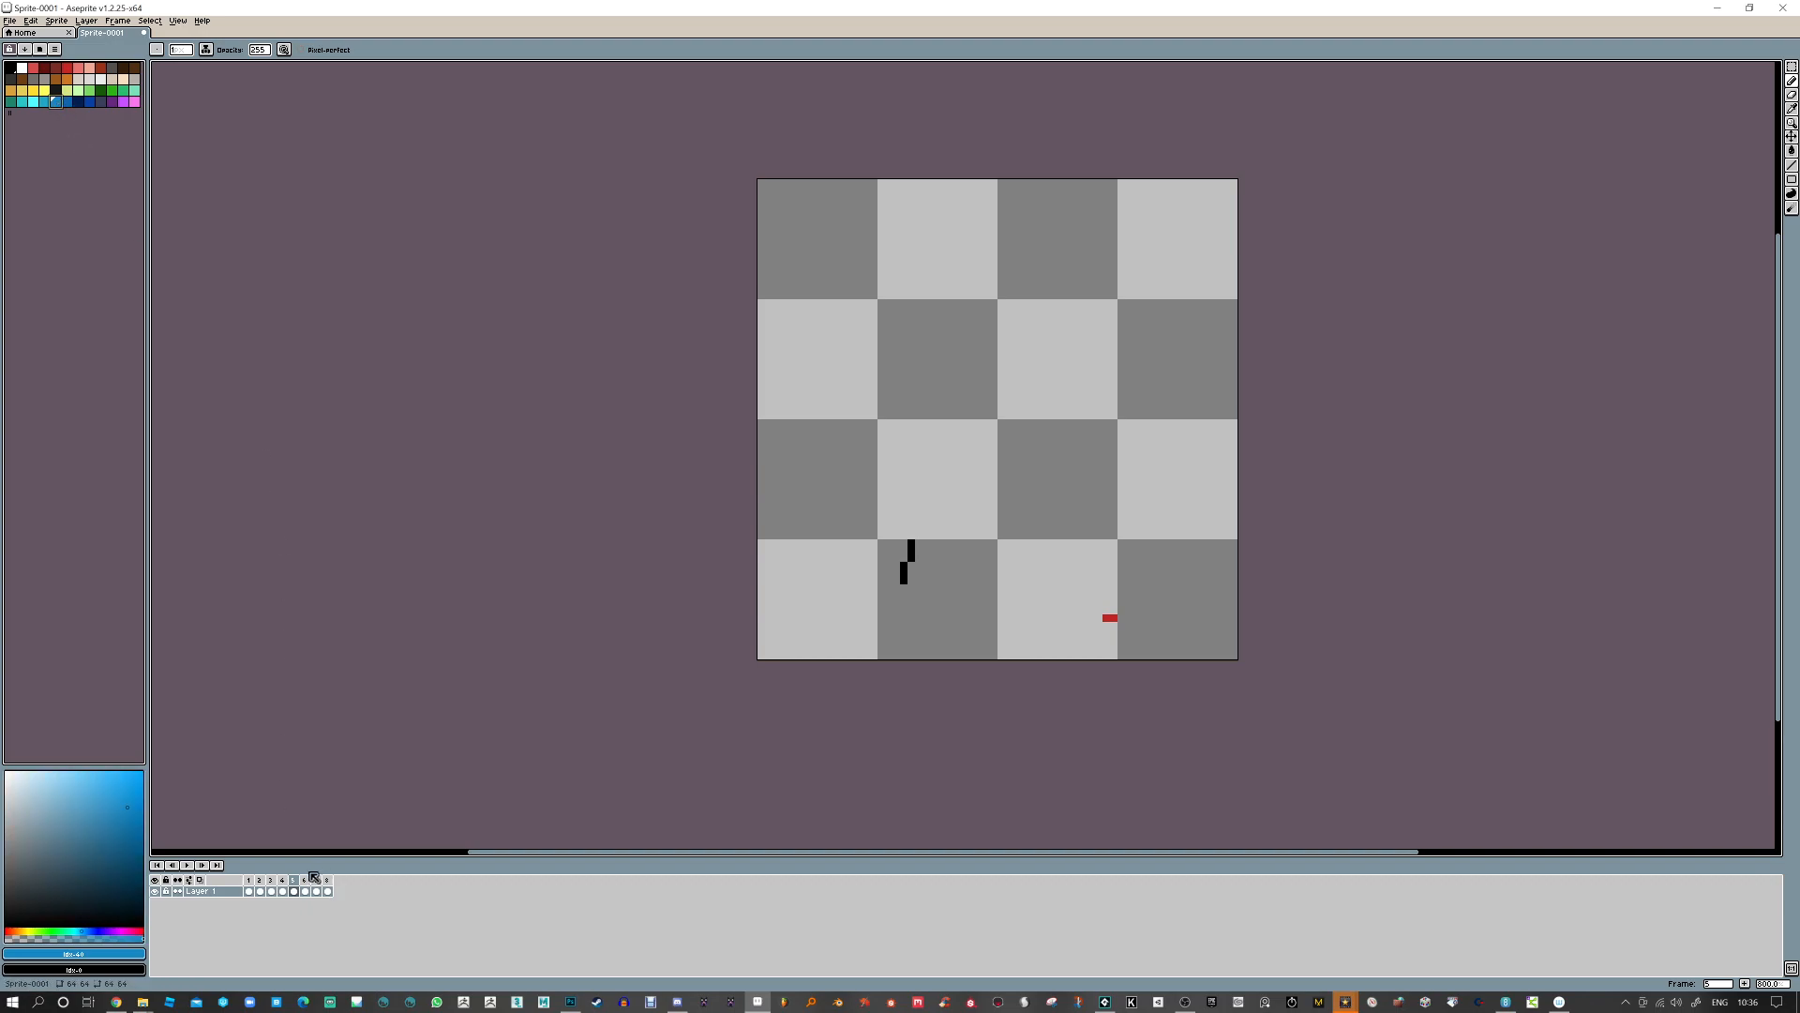
left_click(248, 879)
key("Return")
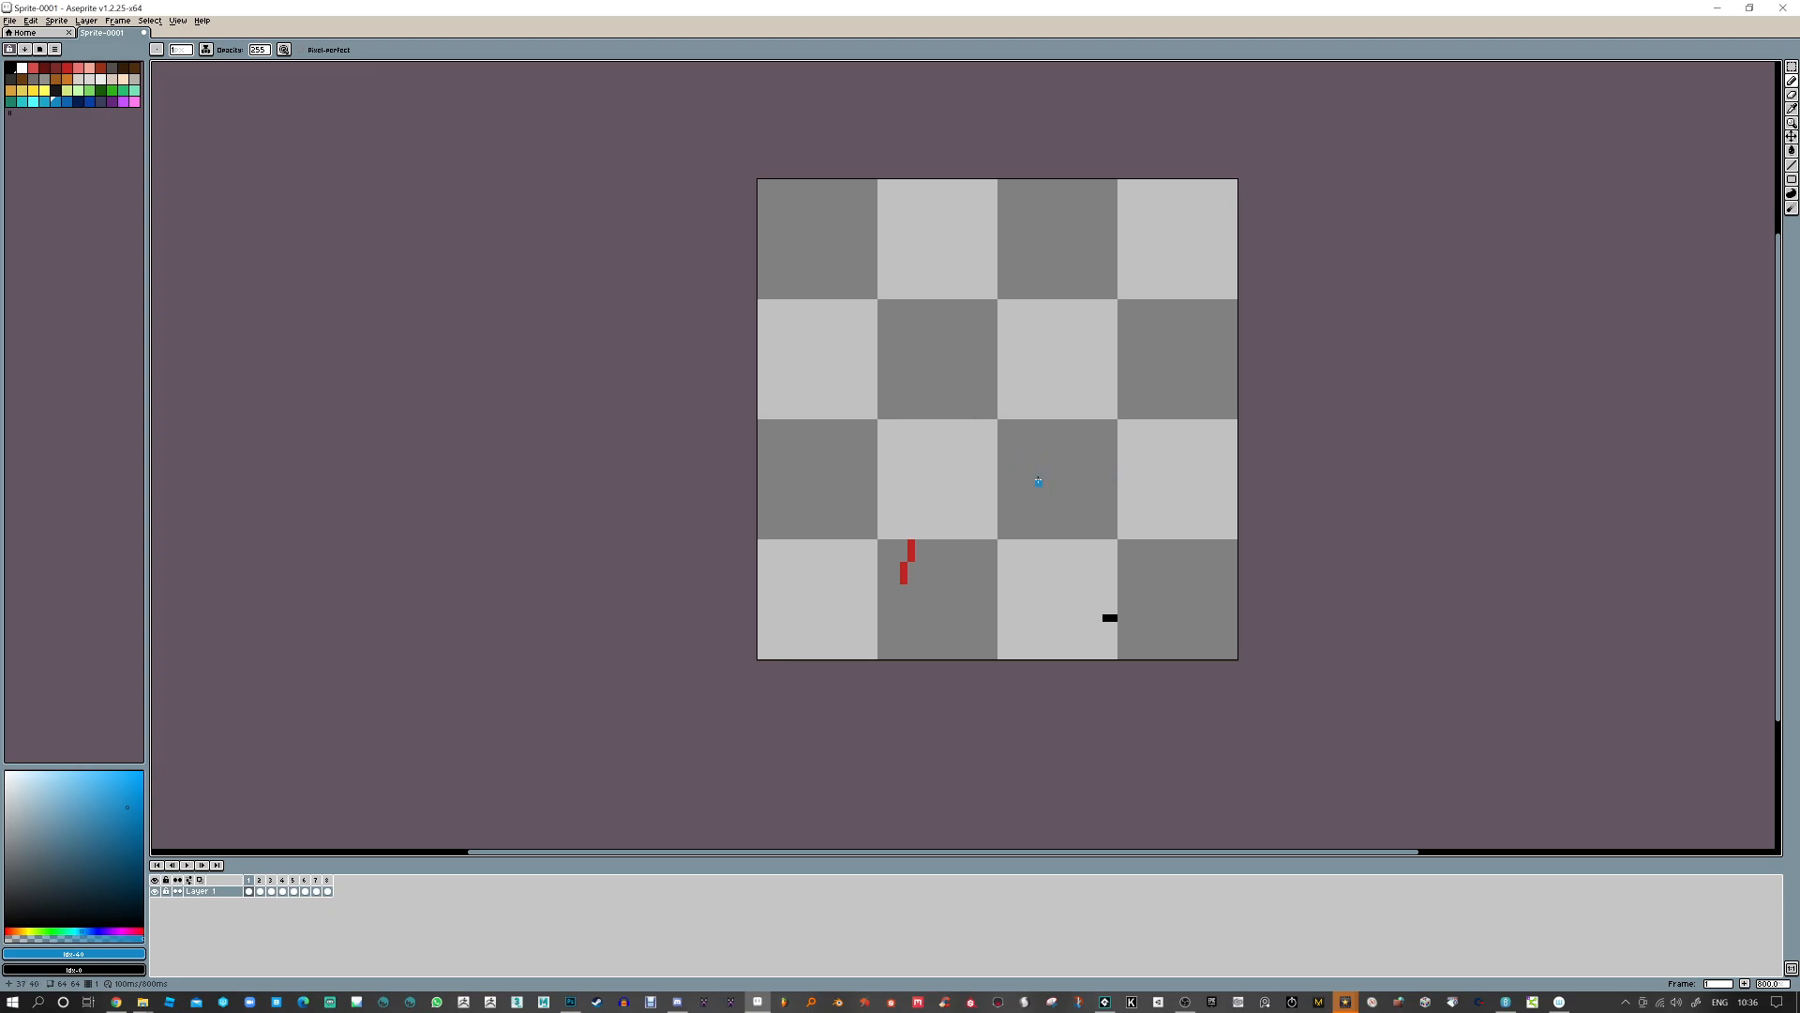
left_click_drag(995, 469, 1045, 469)
key("Right")
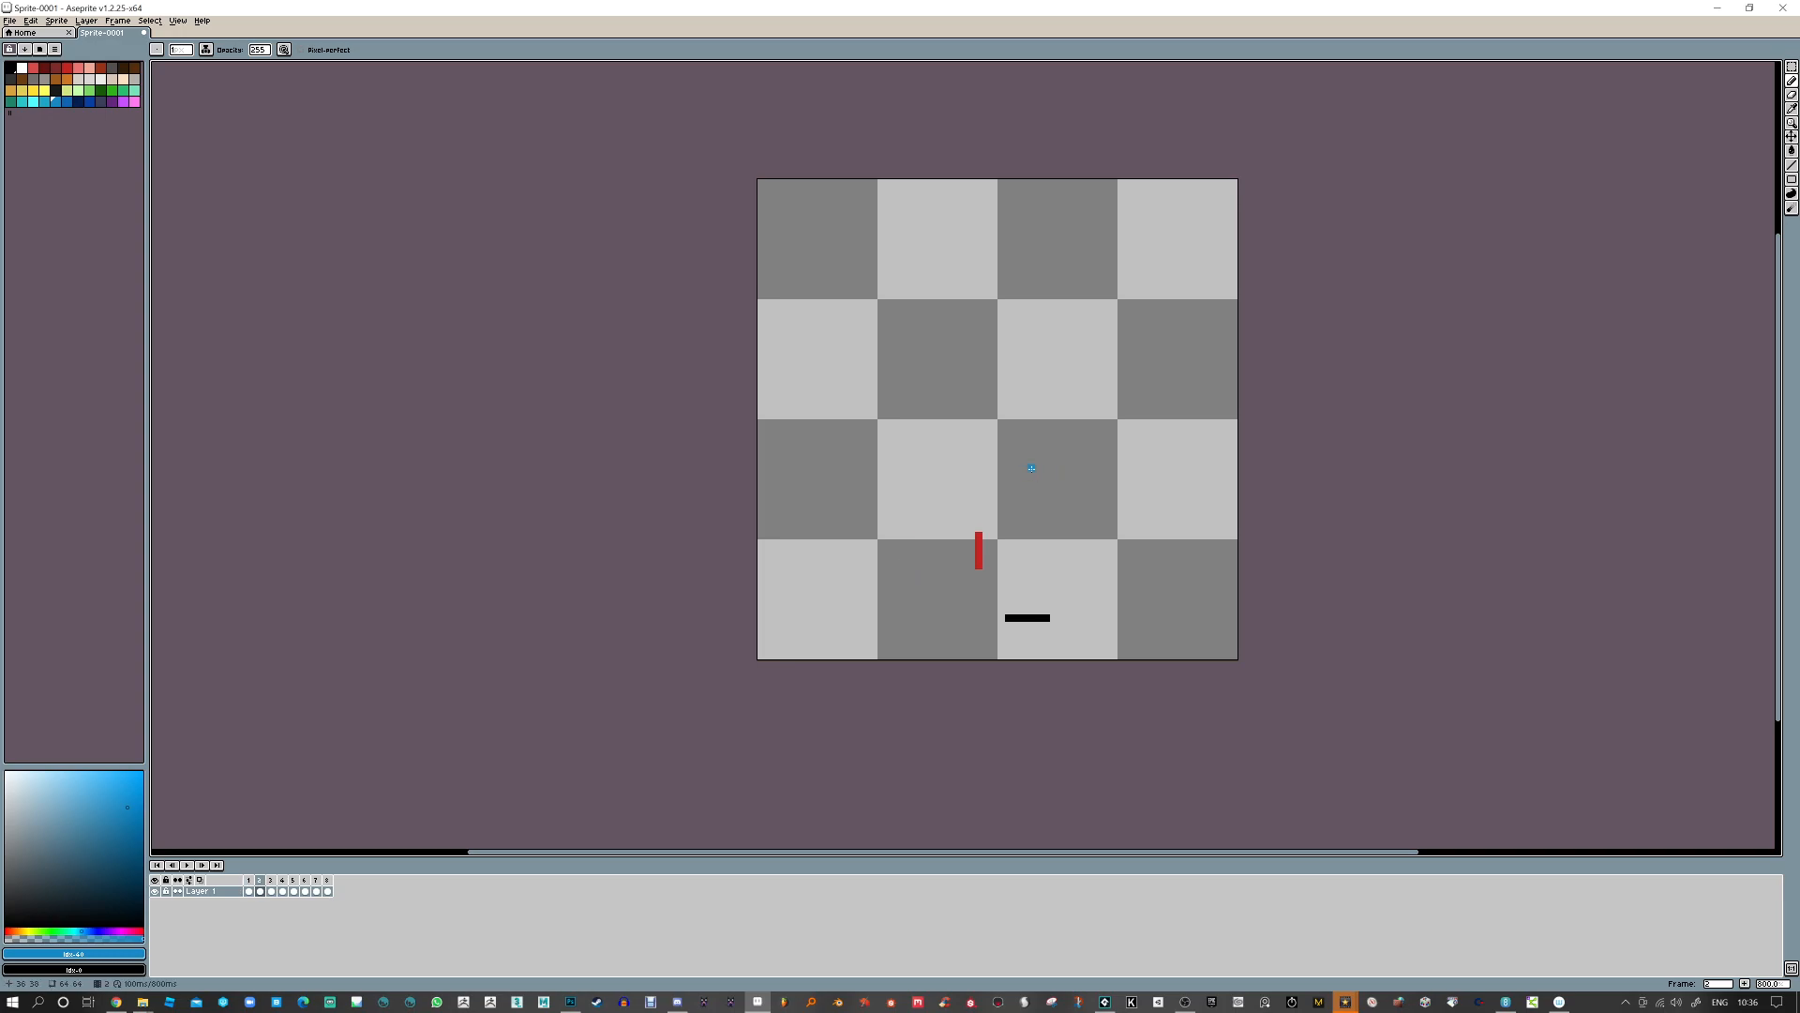
key("Left")
Turn on onion skinning and draw the blue line in frame 2 slightly higher and farther forward than in frame 1
left_click(188, 879)
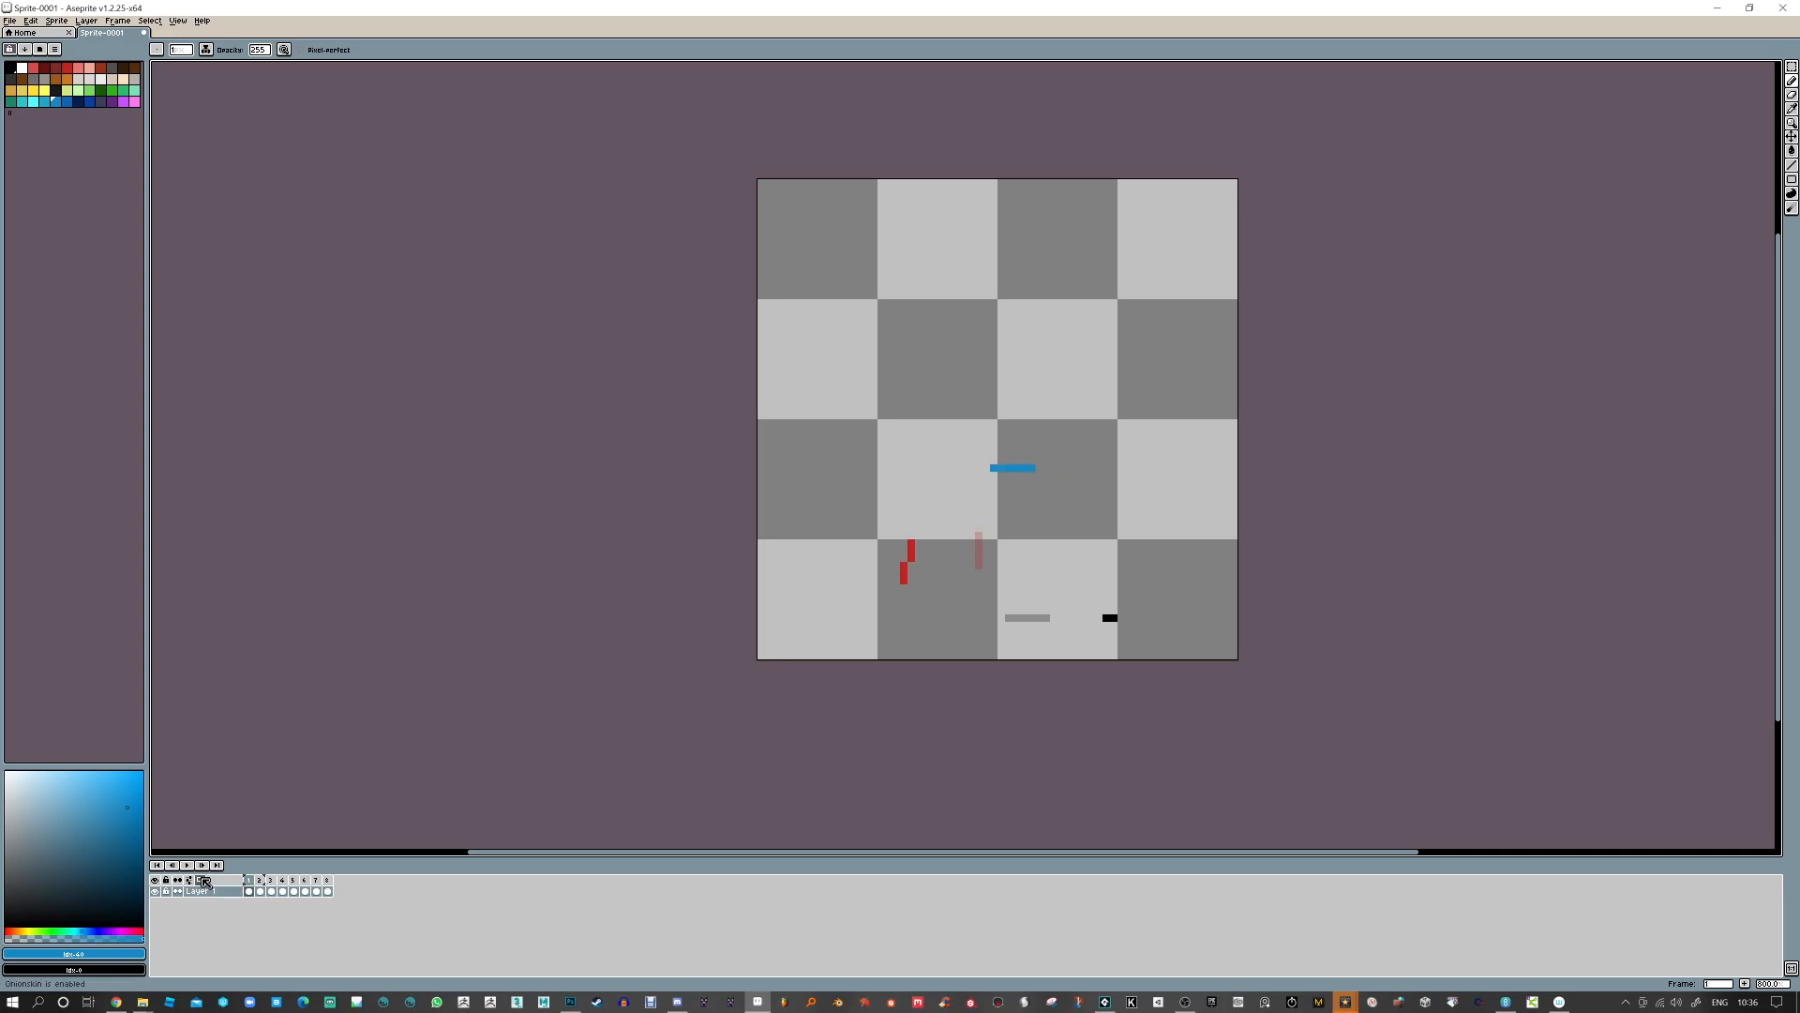
key("Left")
key("Right")
key("Right")
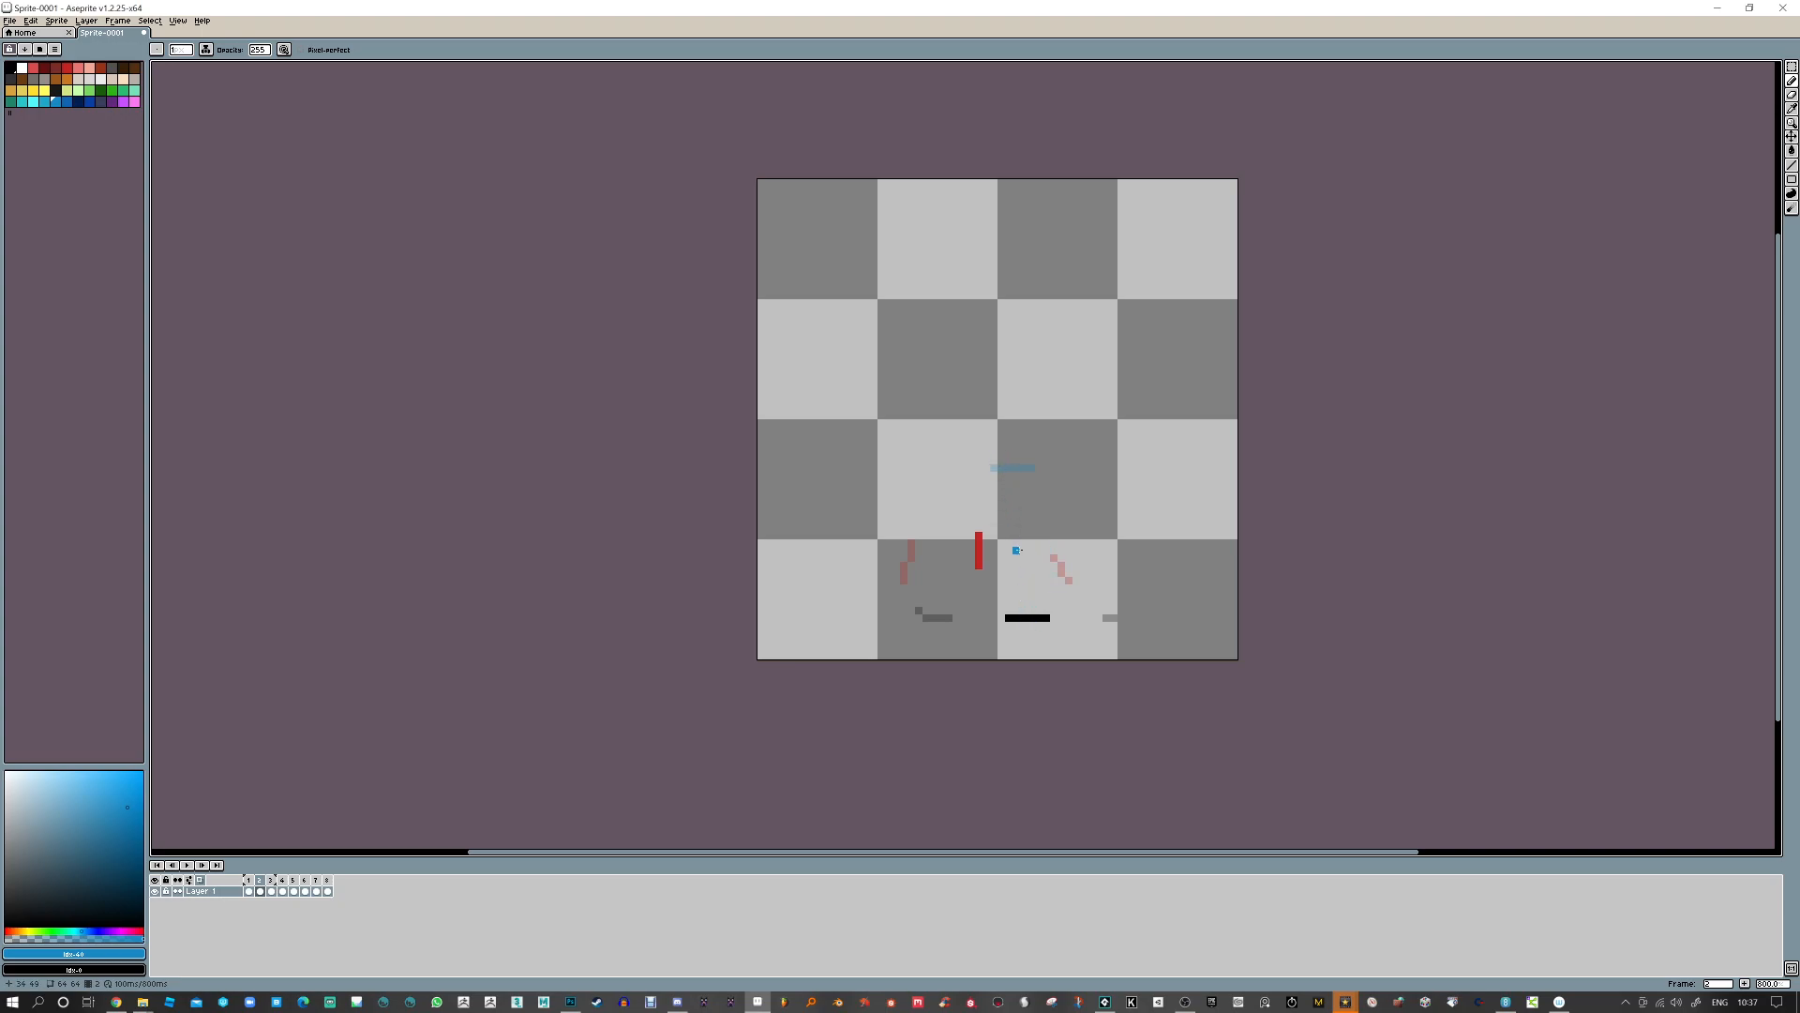
left_click(1001, 454)
left_click_drag(1037, 453, 1038, 454)
Draw the blue line one pixel lower in frame 3 and another pixel lower in frame 4
key("period")
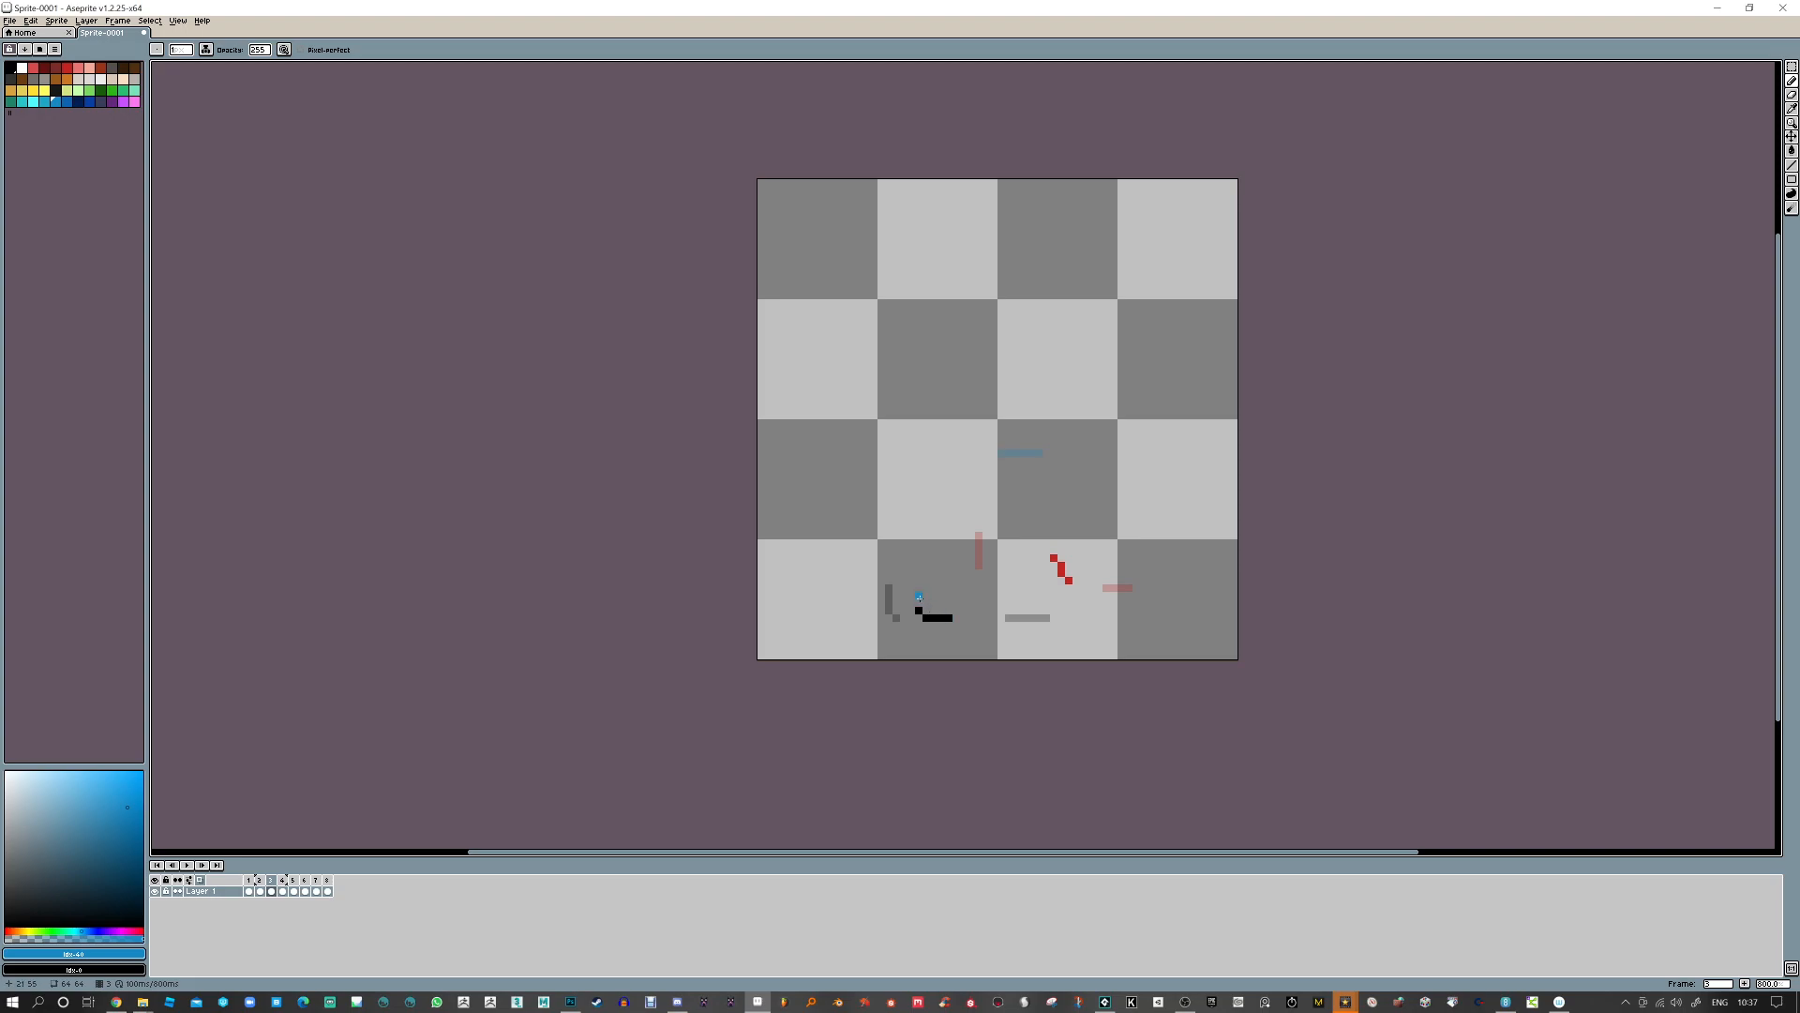
left_click_drag(1000, 460, 1031, 467)
key("period")
Draw the blue line one pixel higher in frame 5 and another pixel higher in frame 6
key("period")
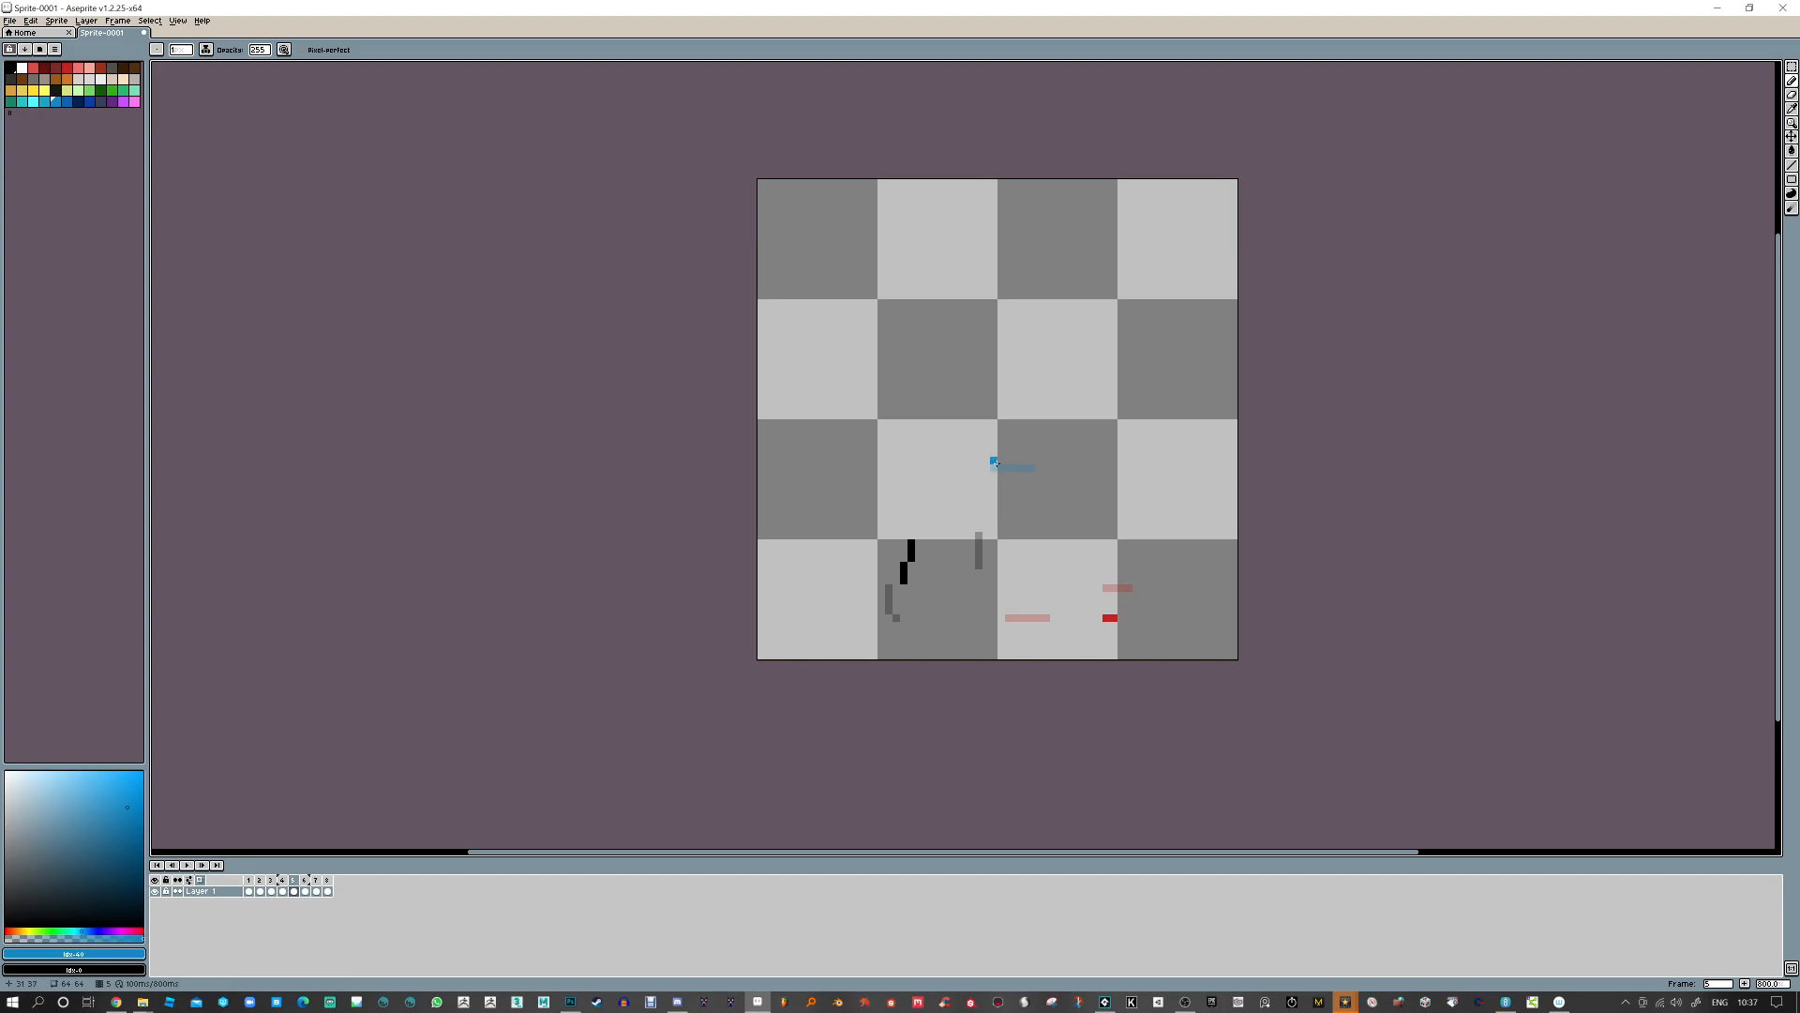
left_click_drag(999, 462, 1035, 461)
key("period")
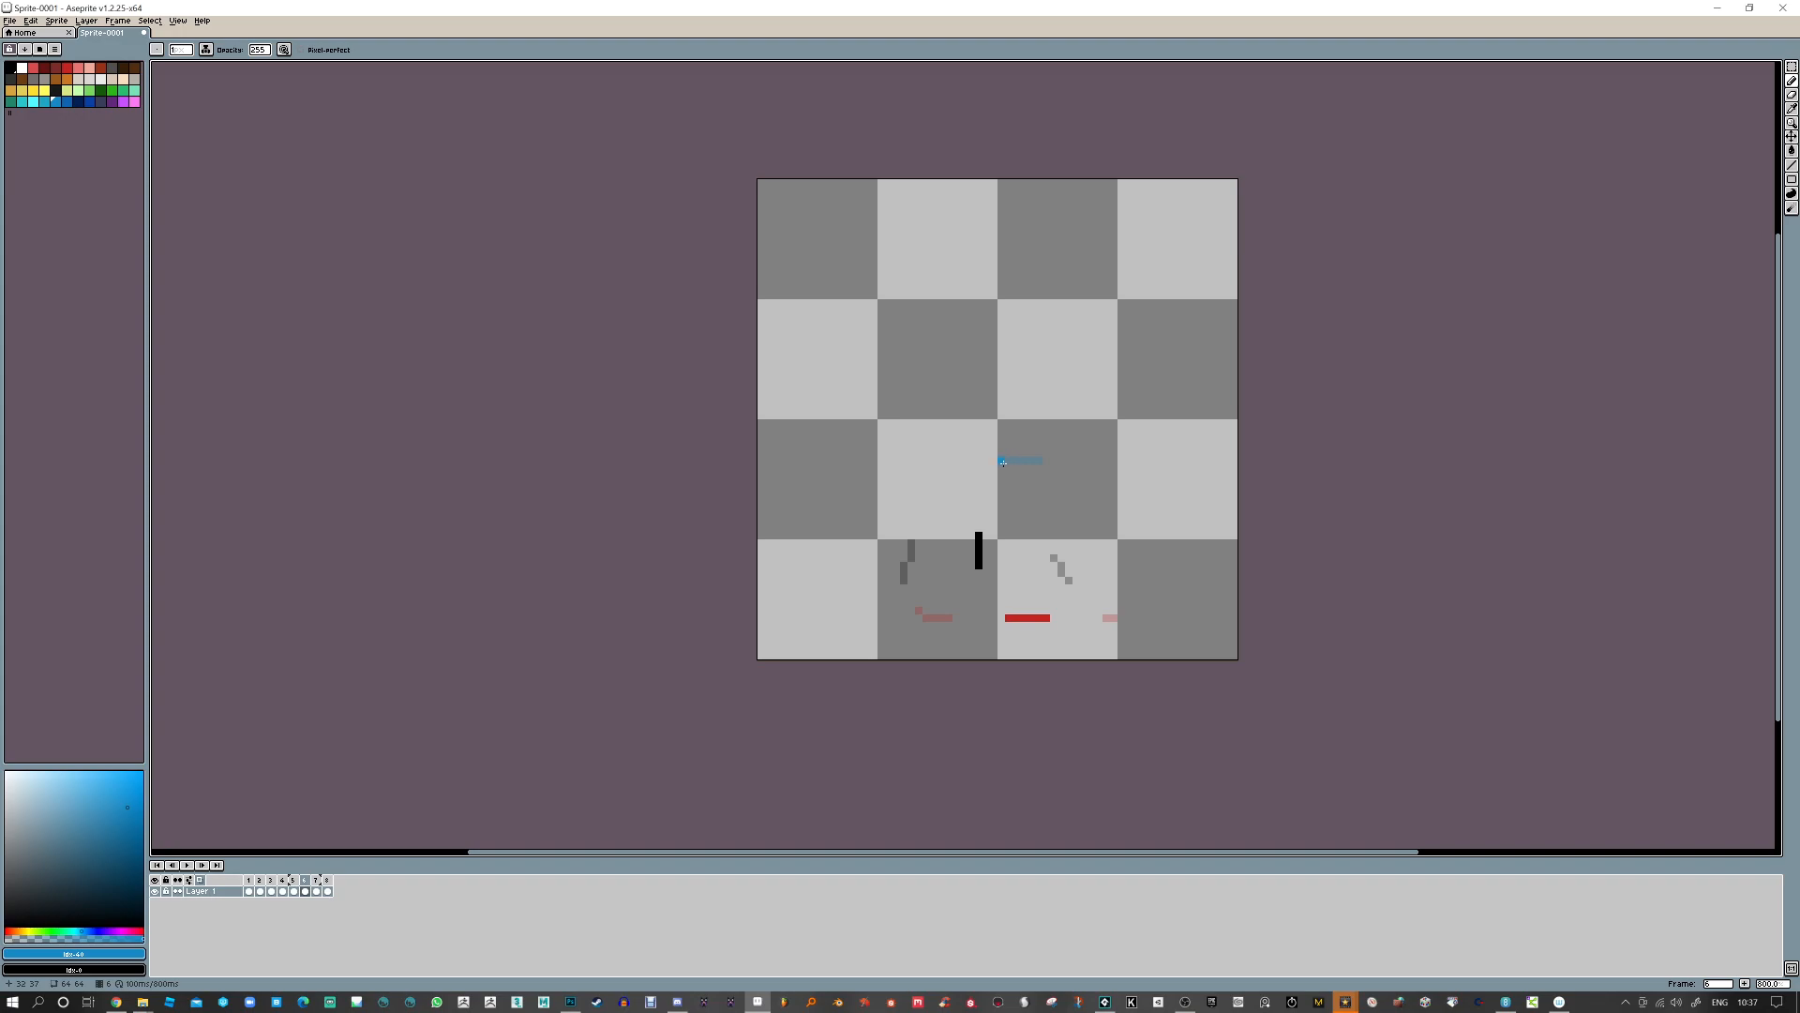
left_click_drag(1001, 452, 1039, 455)
Draw the blue line at frame 6's height in frame 7 and one pixel lower in frame 8
key("period")
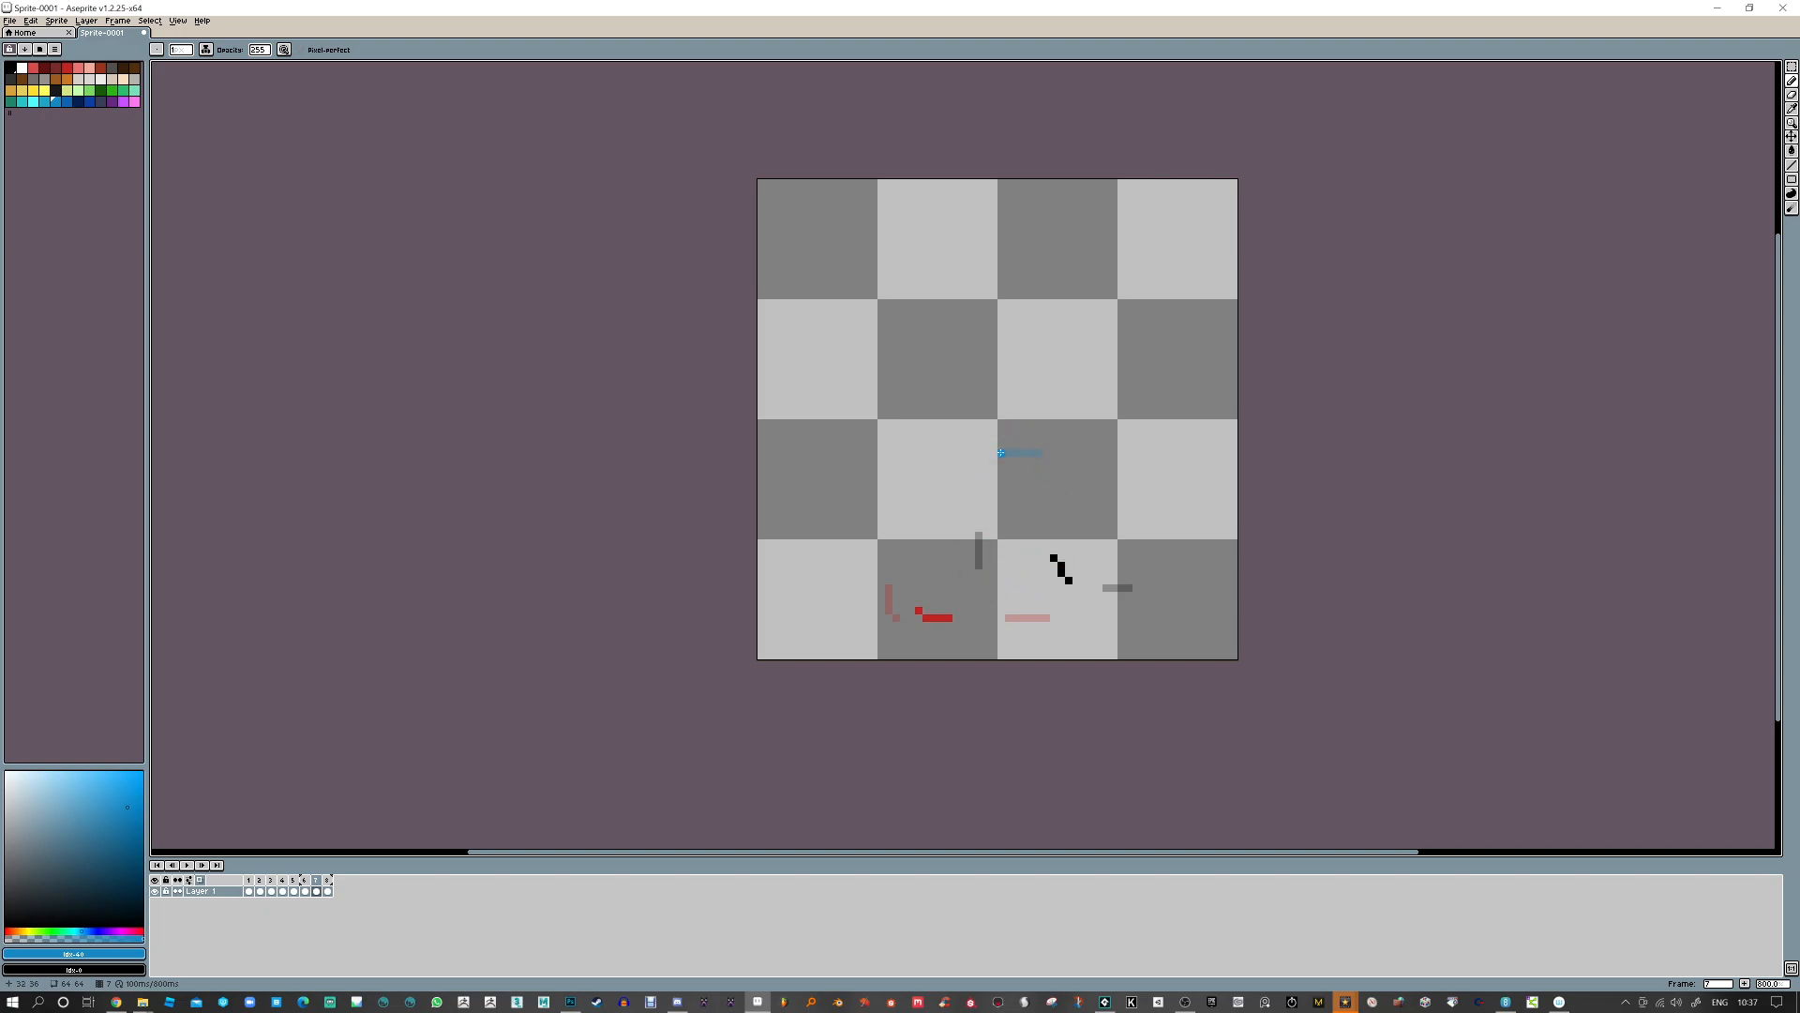
key("period")
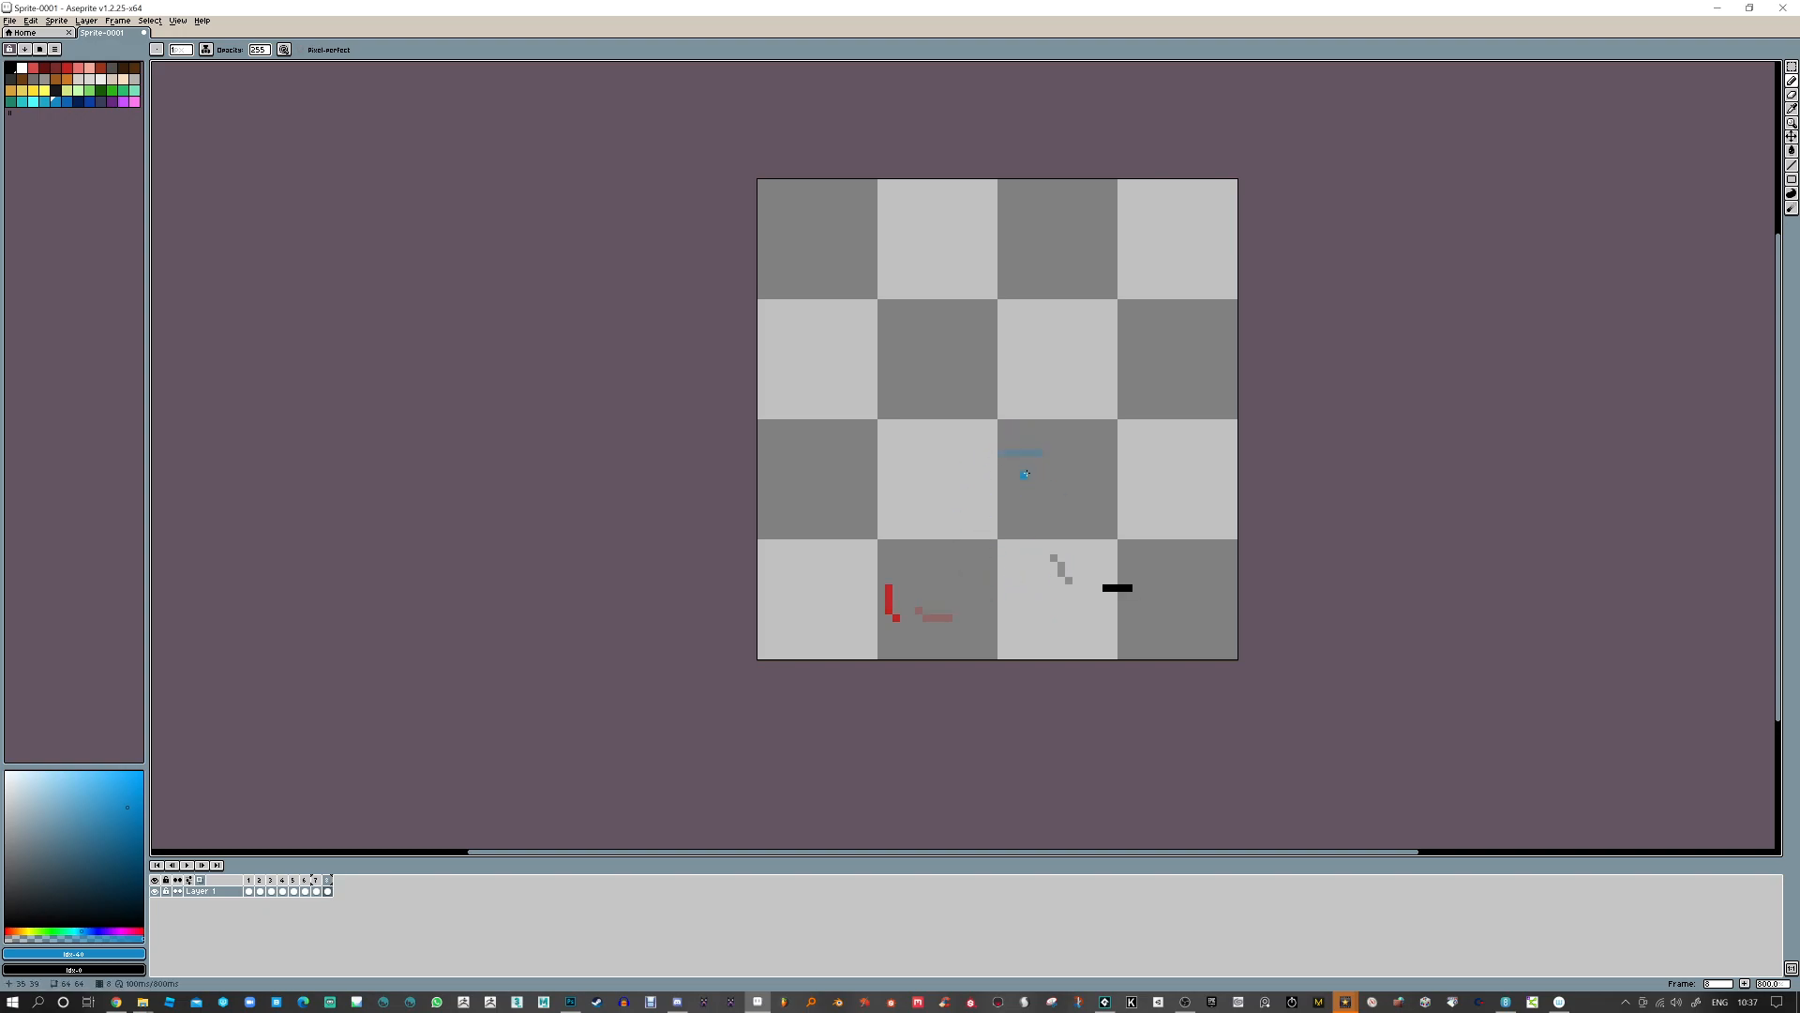
left_click(995, 460)
left_click_drag(1030, 460, 1032, 460)
Sketch a rough closed blue shape above the blue line in frame 8, and undo its strokes
mouse_move(923, 280)
left_mouse_down()
mouse_move(917, 354)
mouse_move(1078, 347)
mouse_move(922, 281)
left_mouse_up()
left_click(911, 400)
mouse_move(911, 400)
left_mouse_down()
mouse_move(882, 531)
mouse_move(919, 491)
mouse_move(912, 405)
left_mouse_up()
key("ctrl+z")
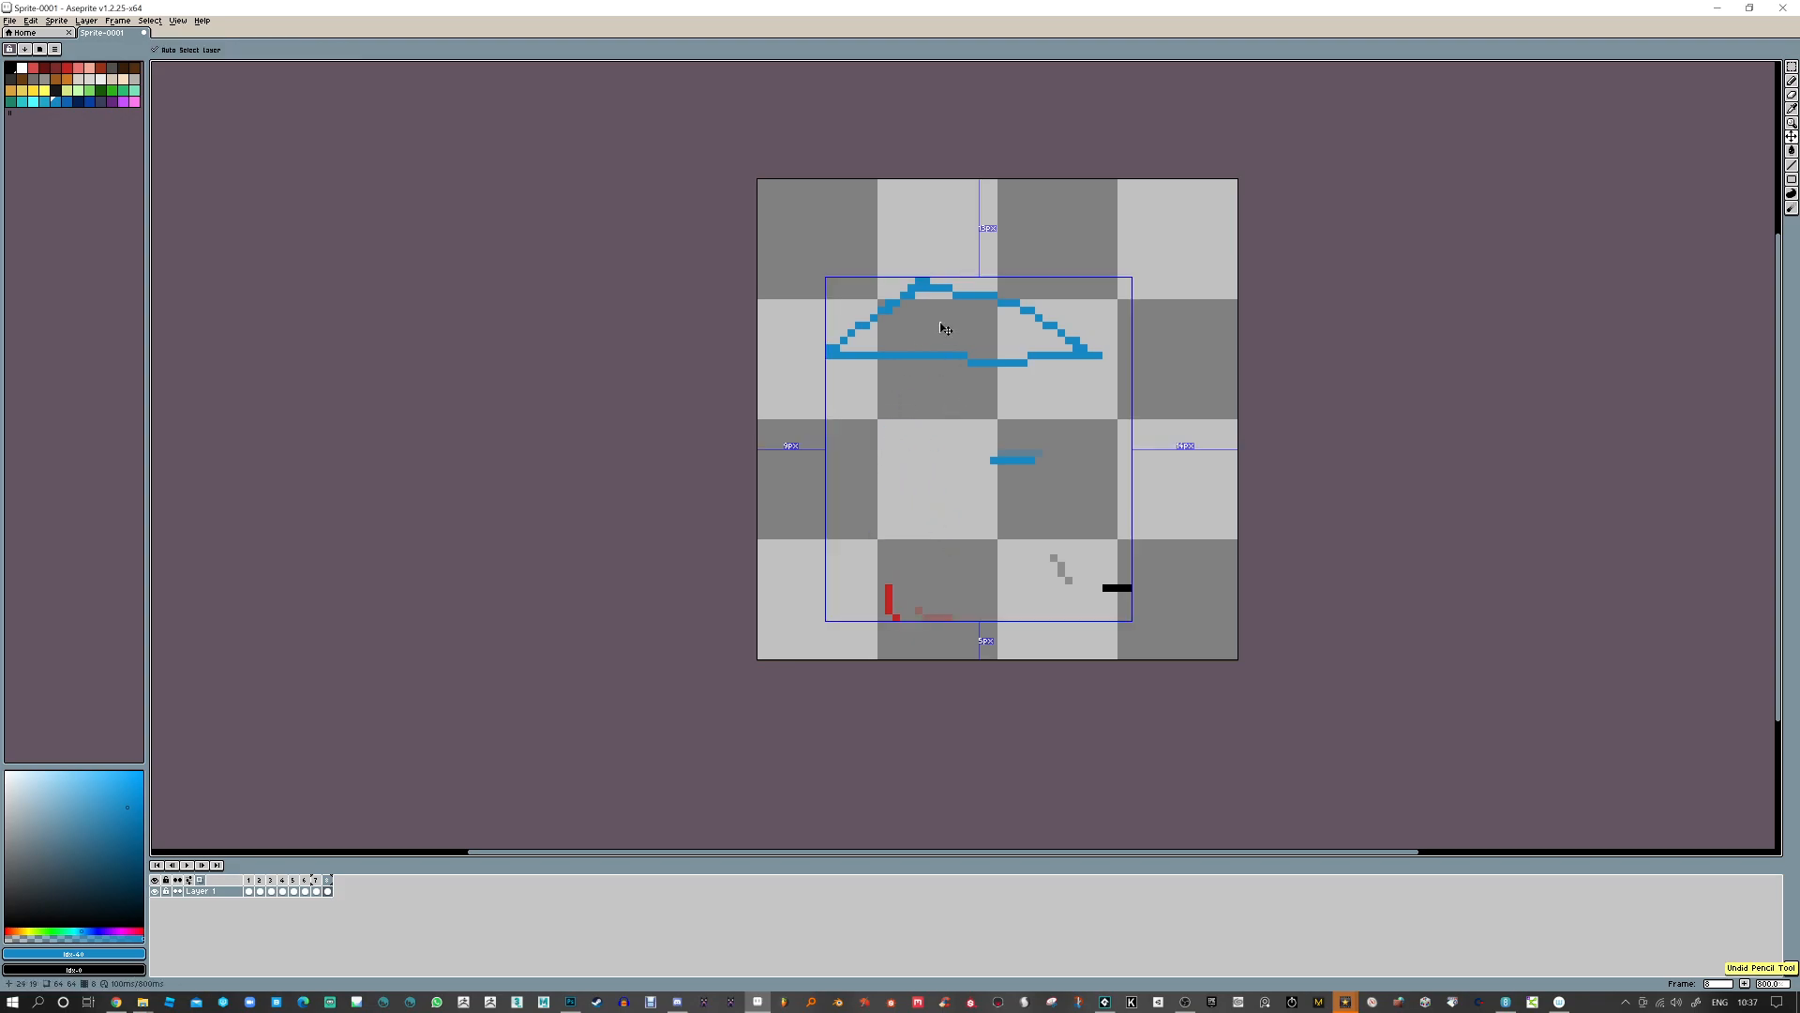
key("ctrl+z")
Step through the first four frames, and play the loop with onion skinning turned off to examine the blue line's bounce
key("Right")
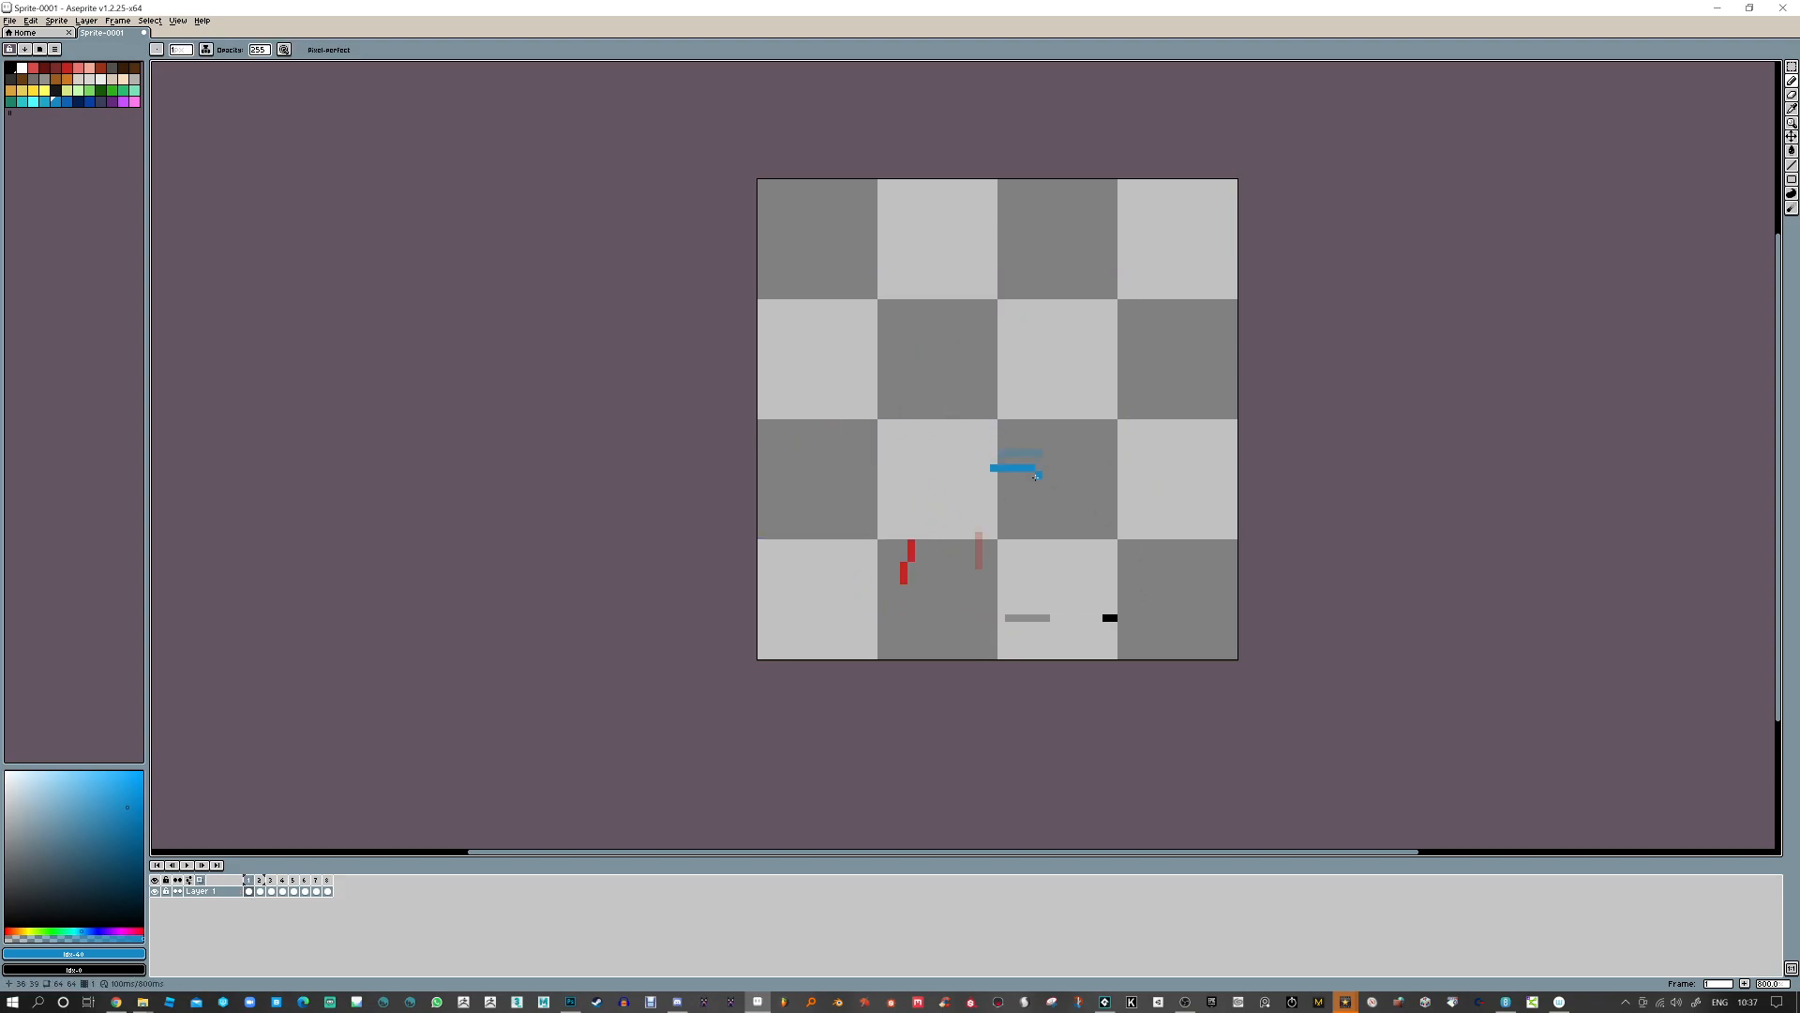
key("Right")
key("Right")
key("Right")
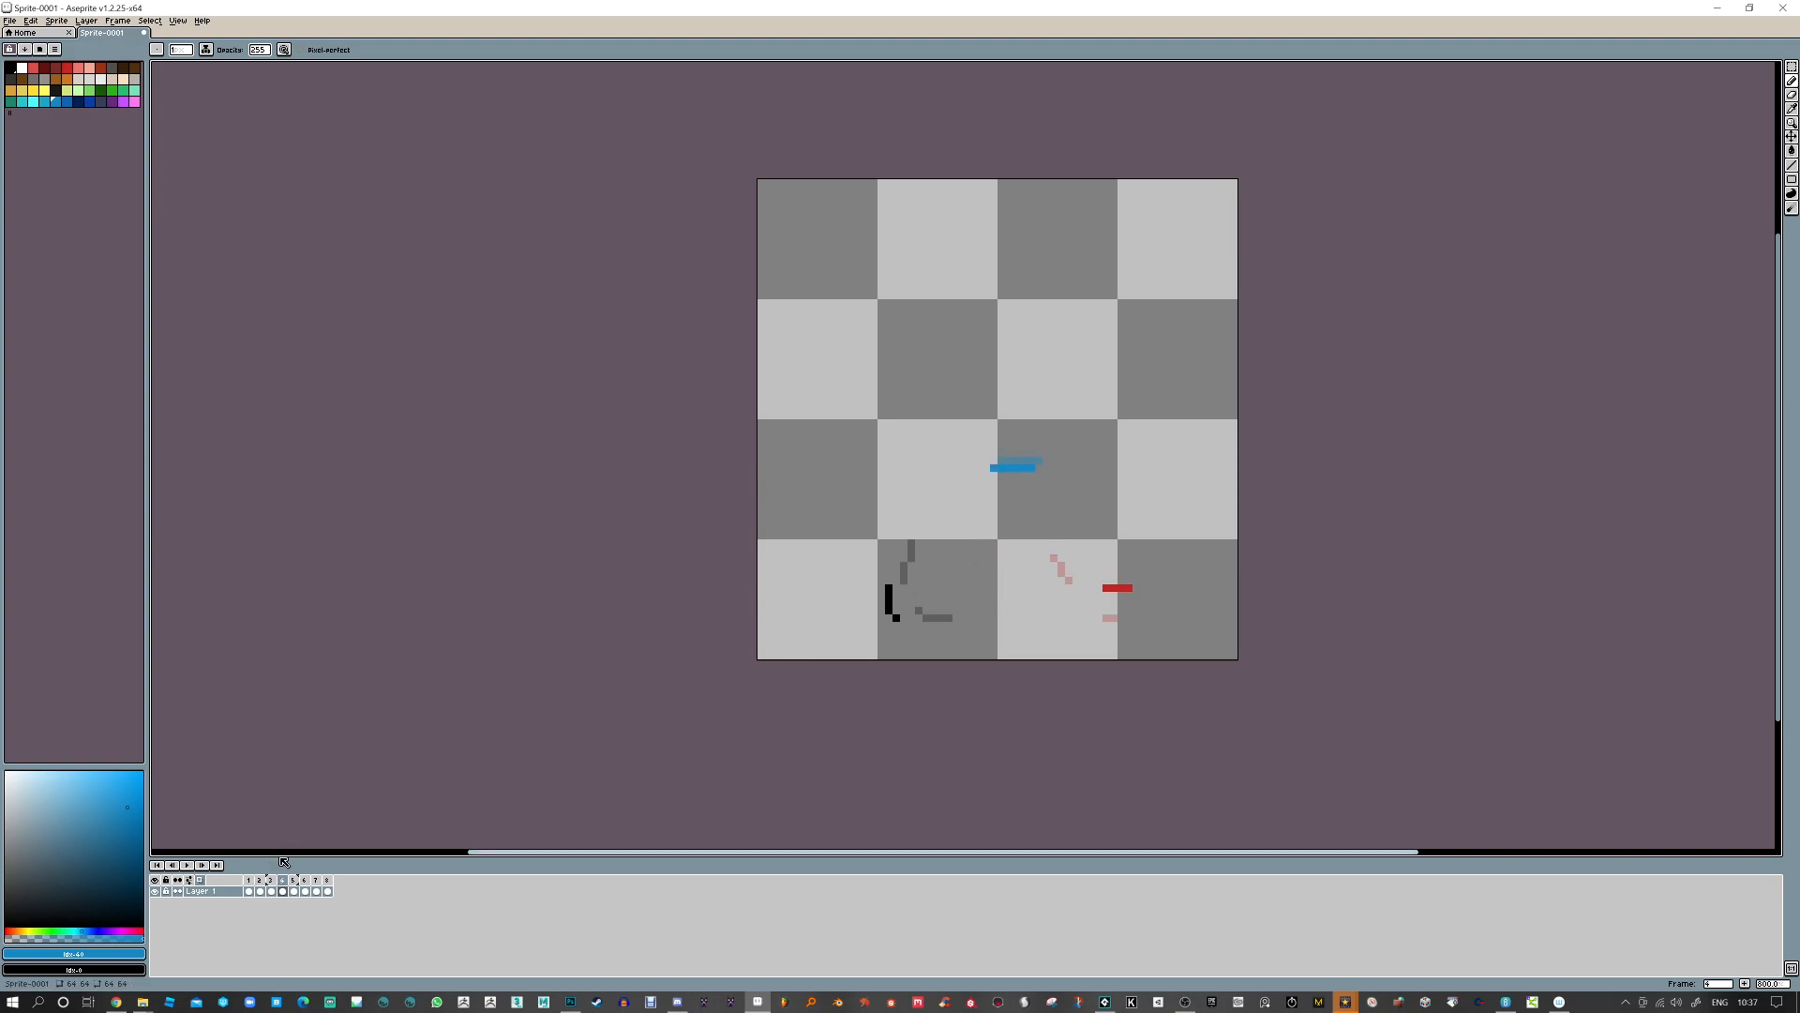
left_click(204, 884)
left_click(187, 865)
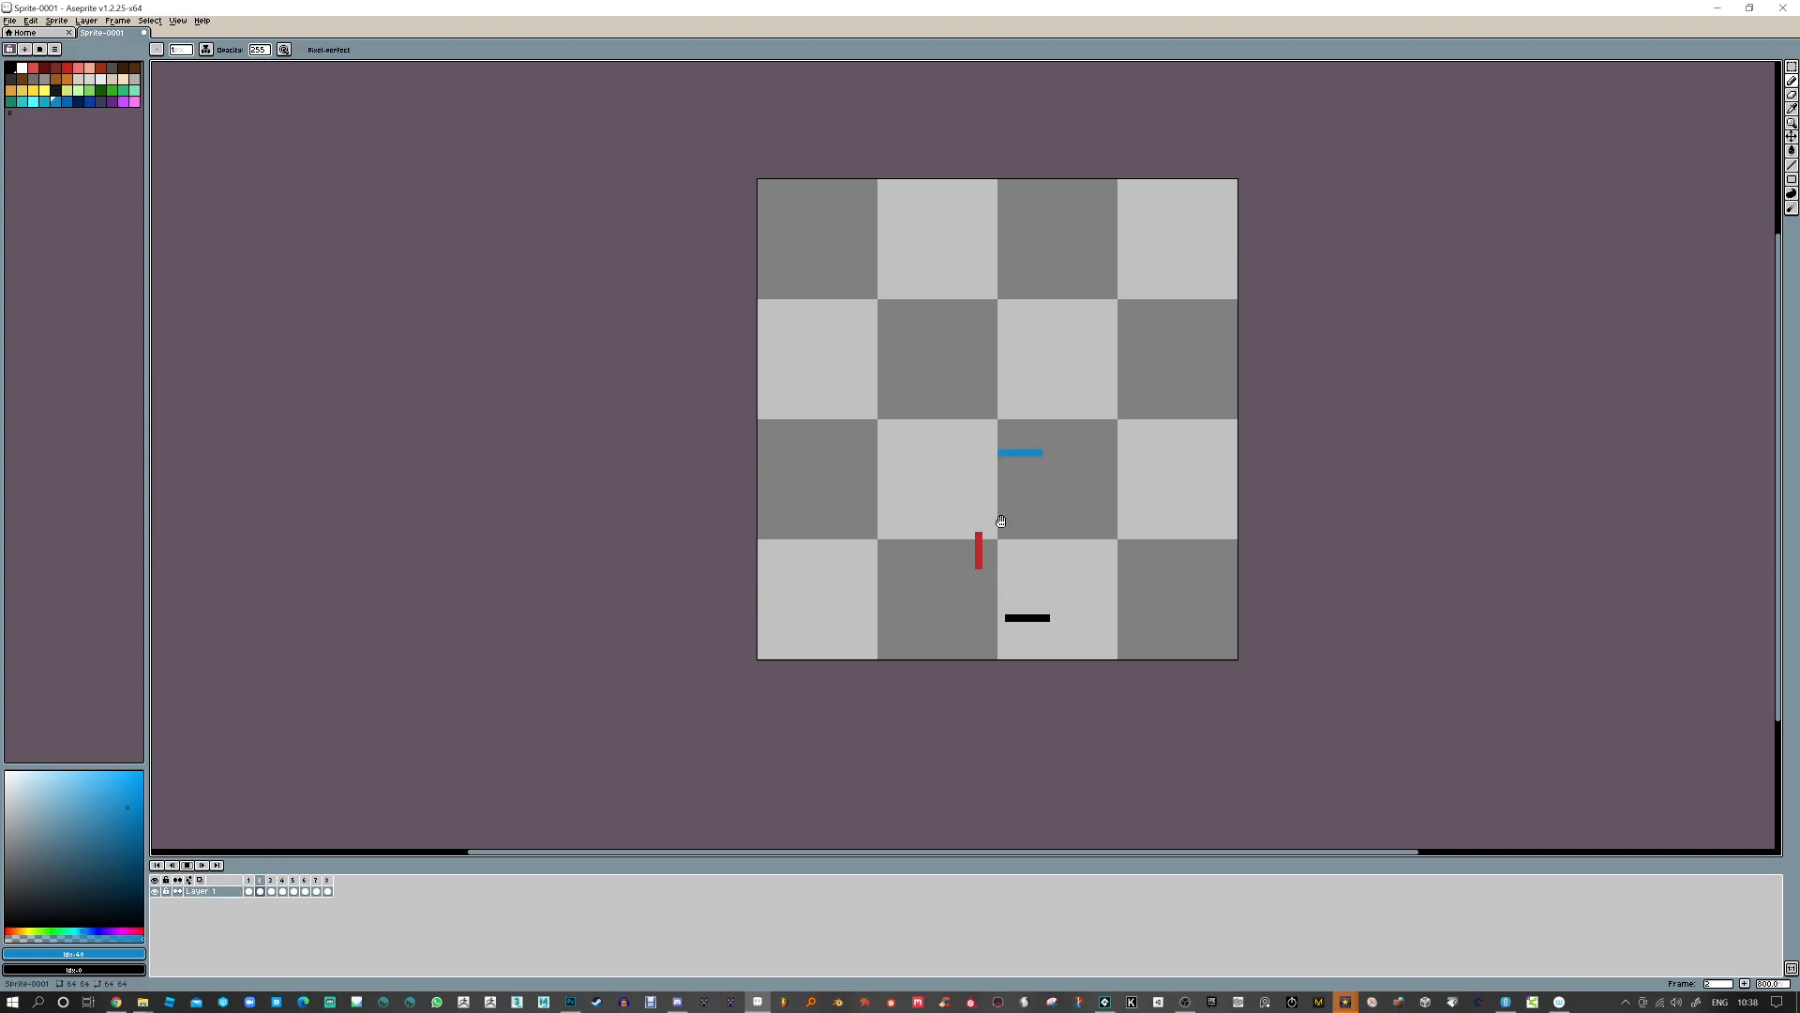
left_click(188, 866)
Erase the blue line from frame 1 and play the loop
key("Left")
key("Left")
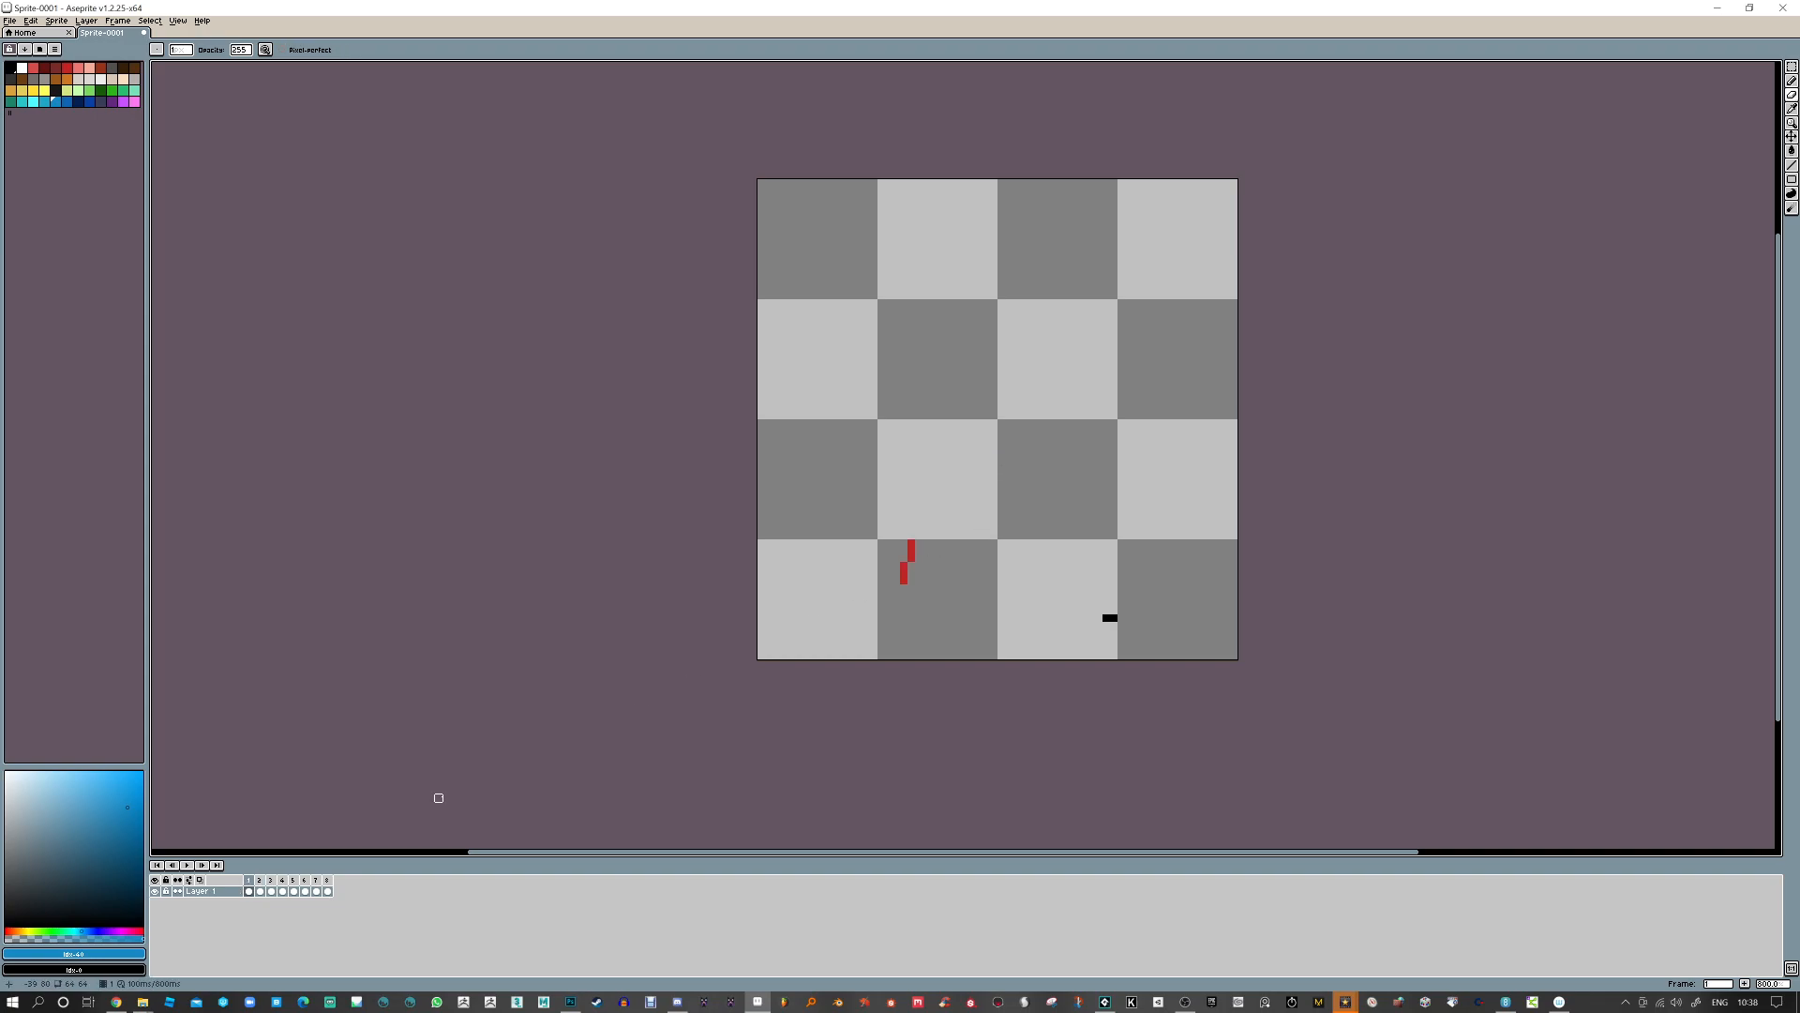
left_click(187, 864)
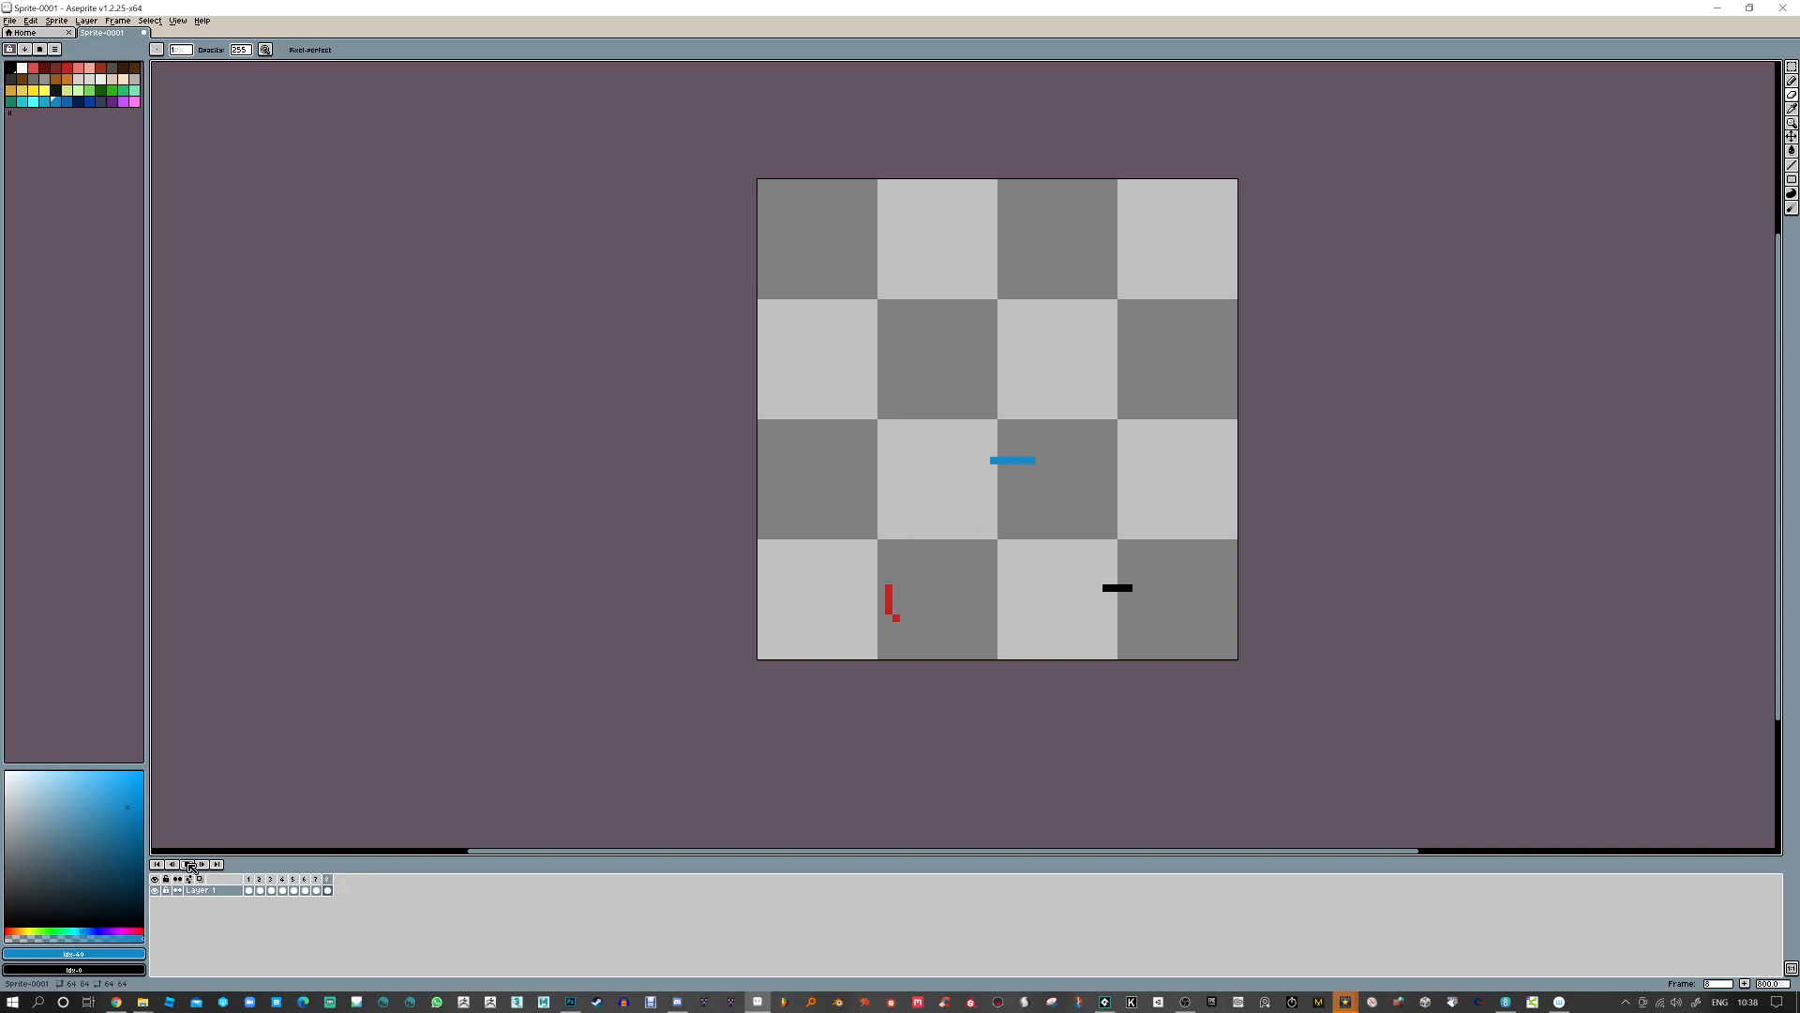
Stop the playback, erase the blue line at the loop's end, and play the loop again
left_click(190, 865)
key("Left")
key("Left")
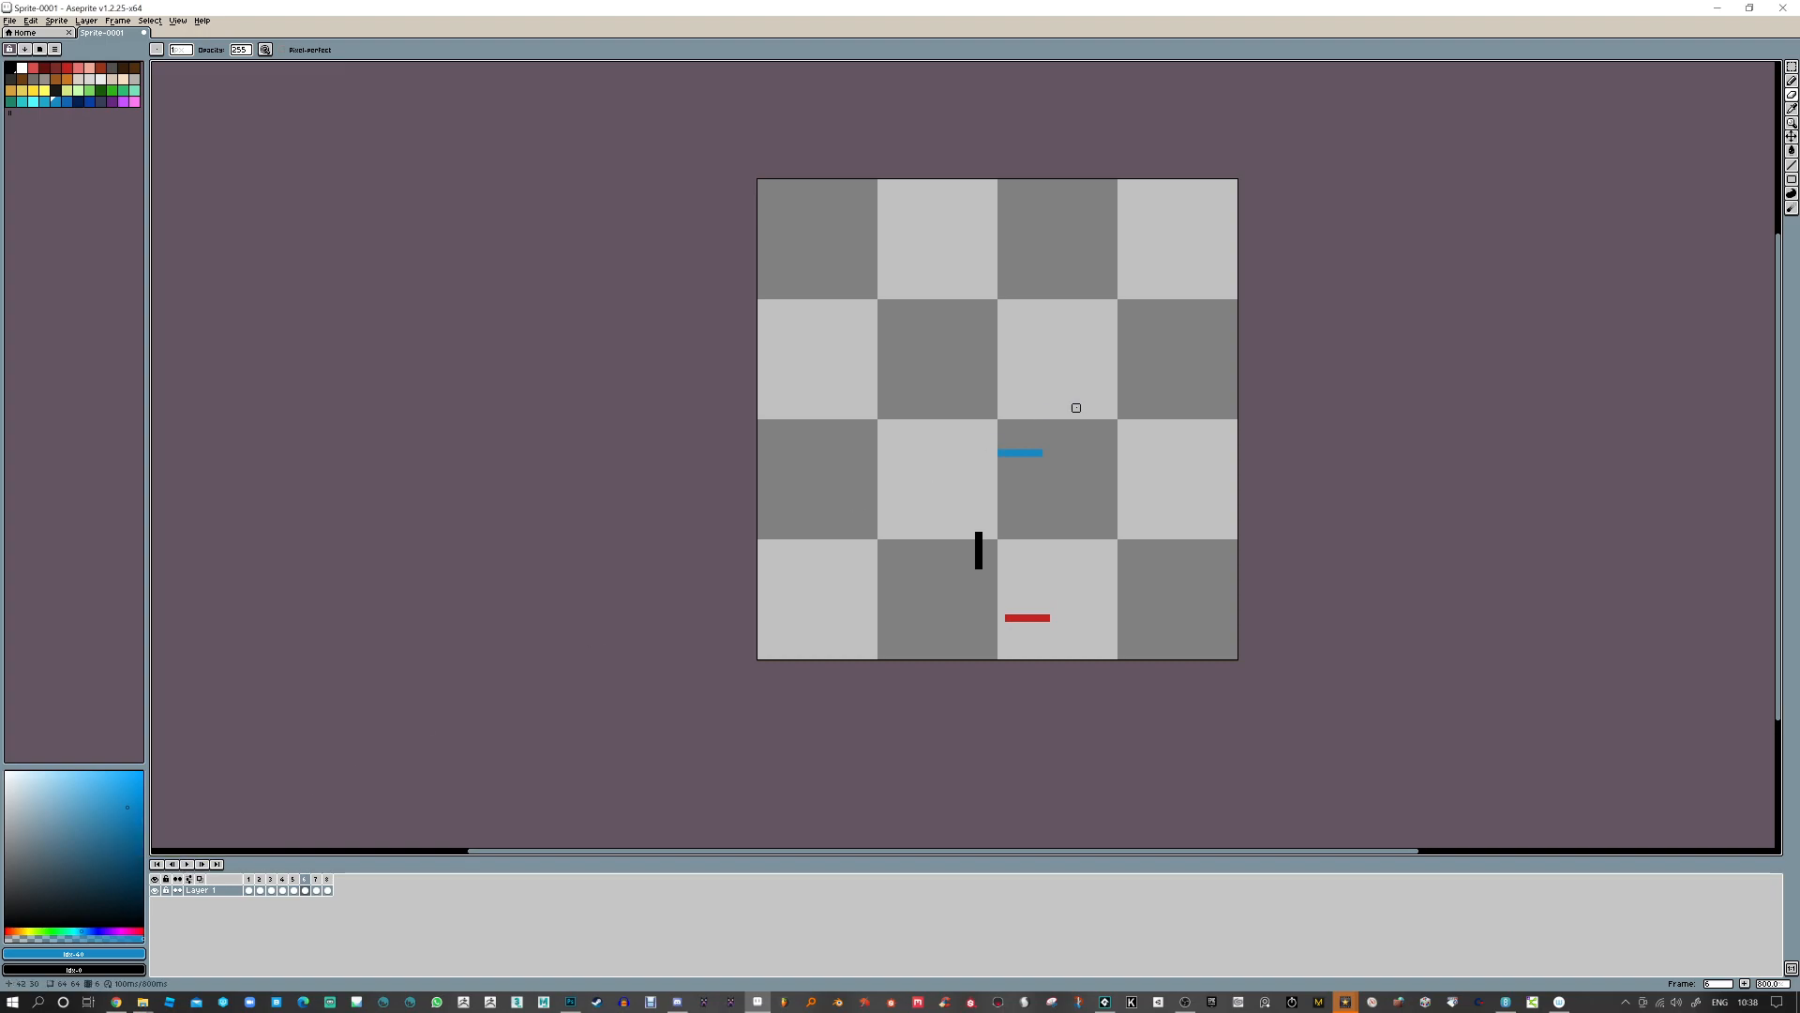
key("Right")
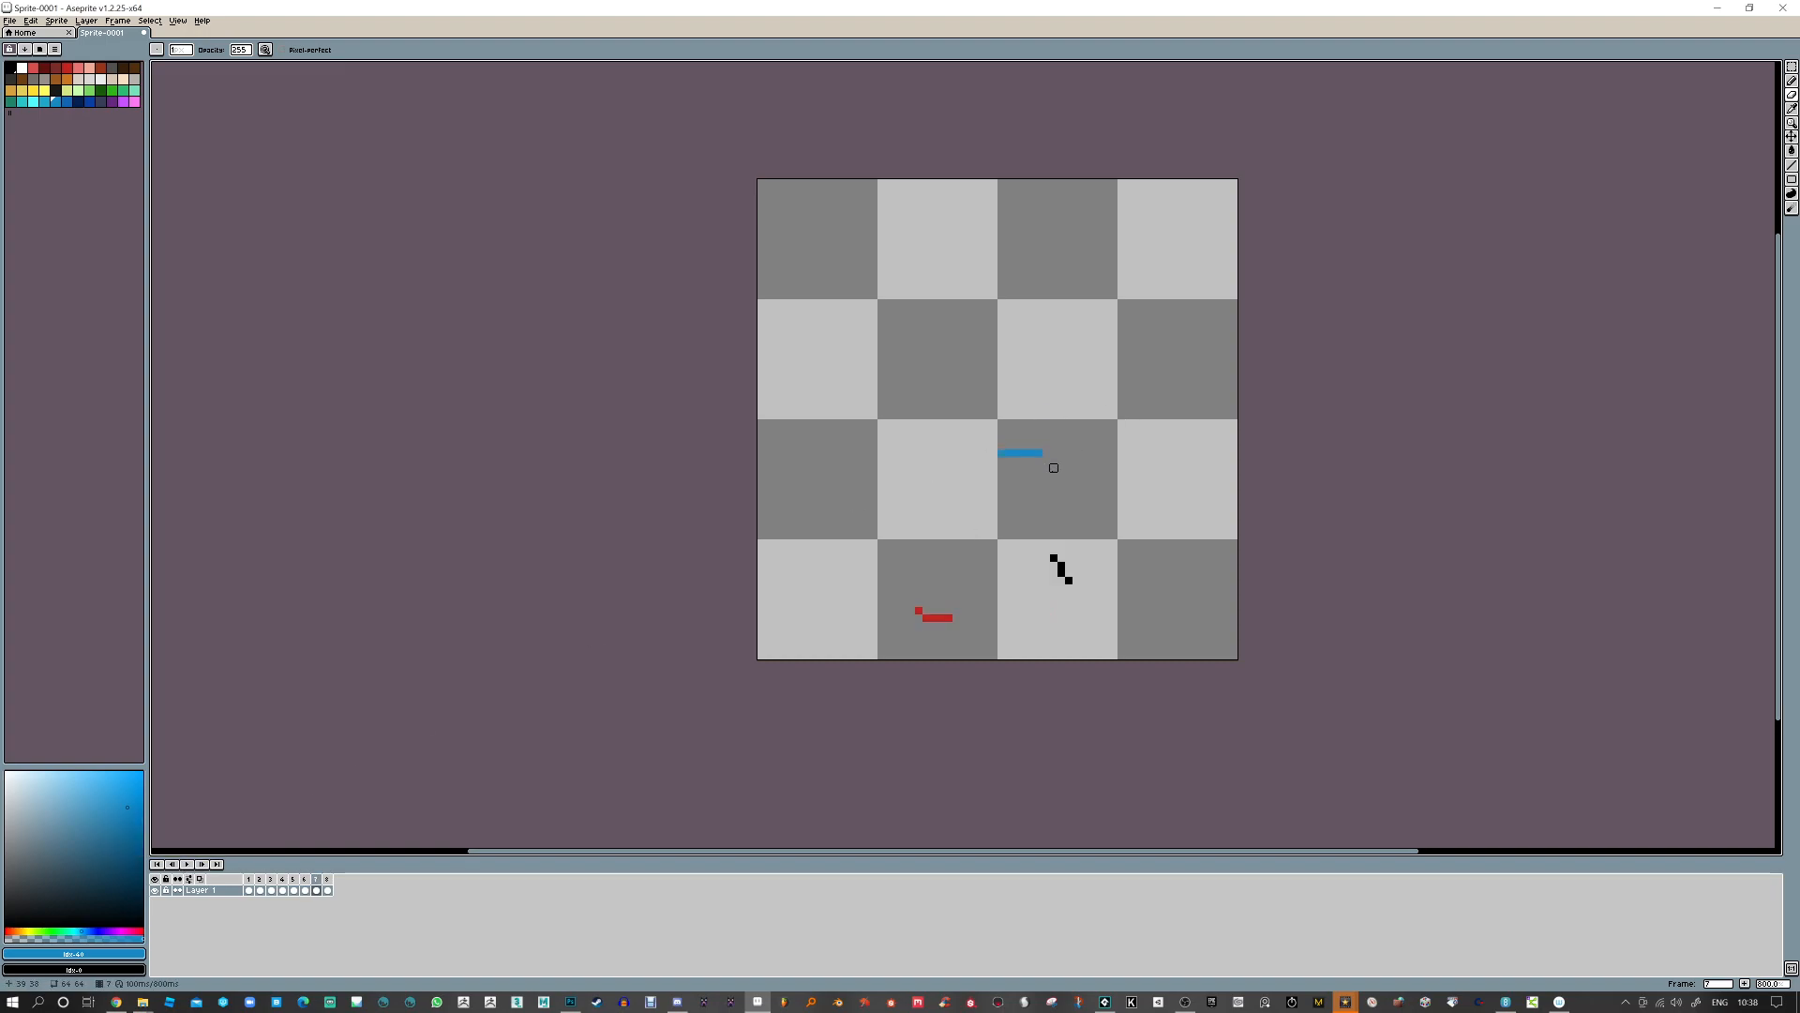
key("Right")
key("Right")
left_click_drag(1039, 468, 994, 460)
key("Left")
left_click(187, 863)
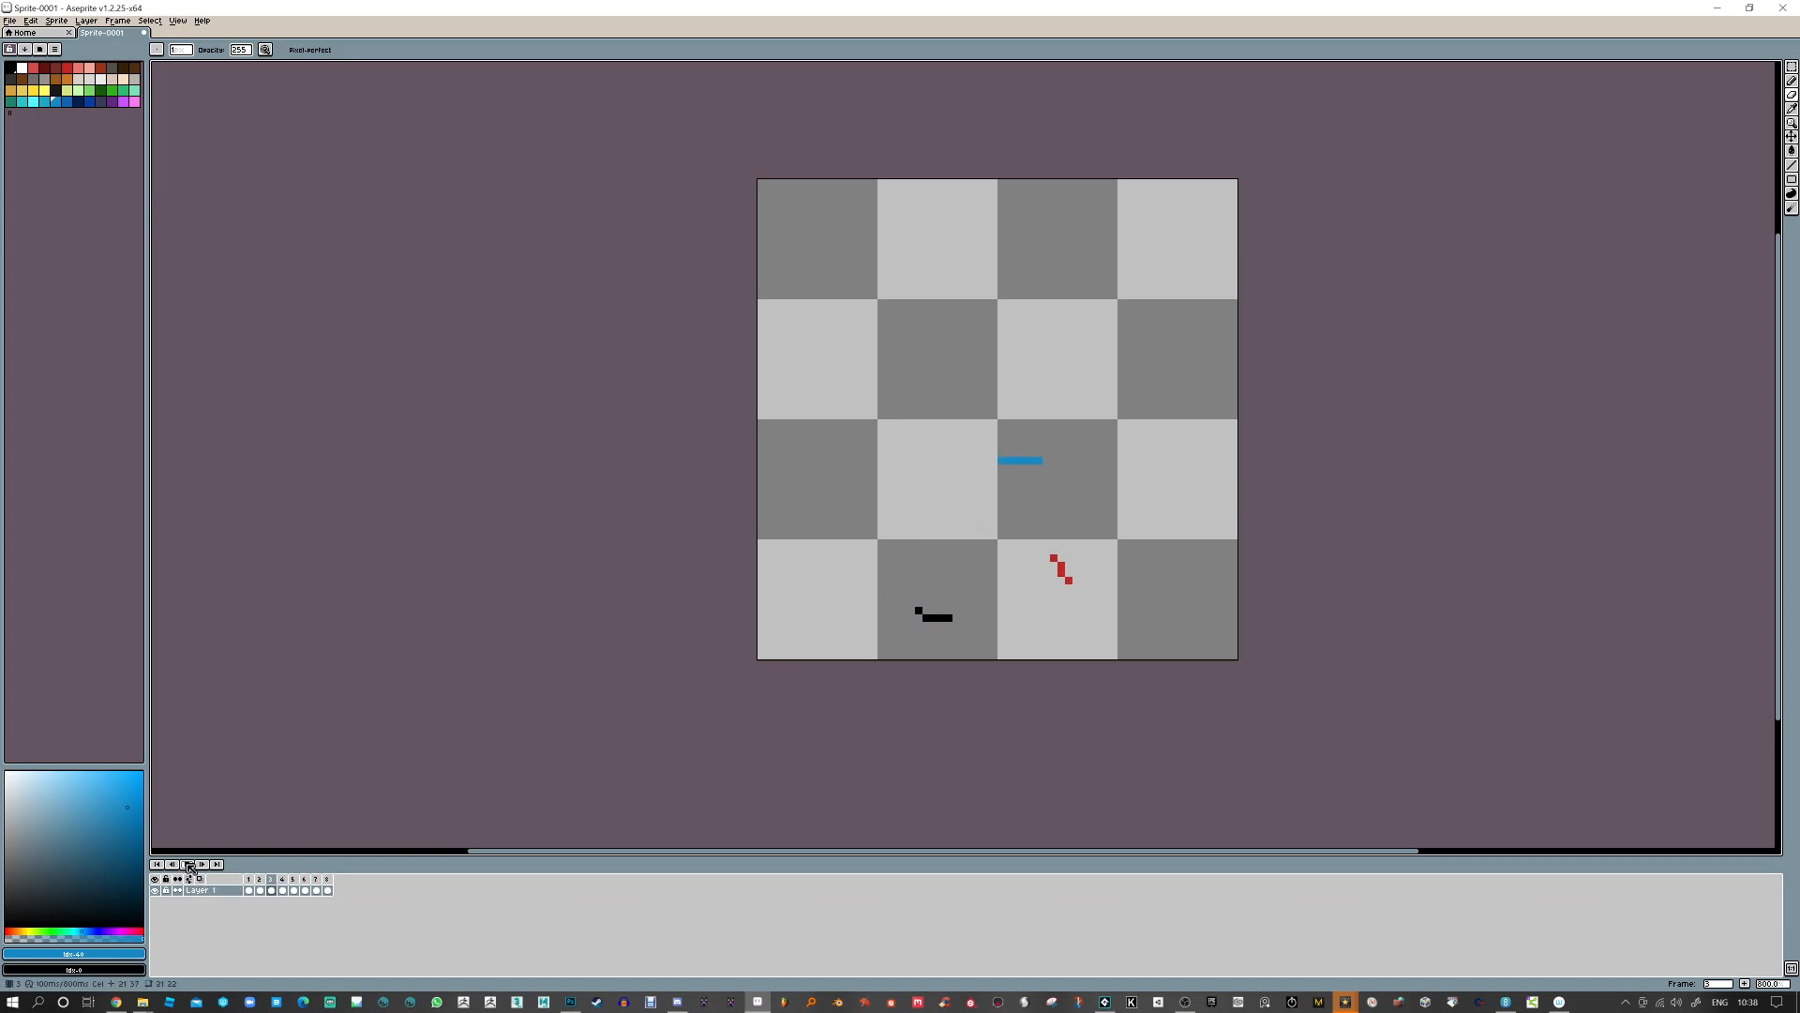
Erase the blue line from all the remaining frames
left_click(189, 864)
key("Right")
key("Right")
key("Right")
key("Right")
key("Left")
key("Right")
key("Right")
key("Right")
key("Right")
key("Right")
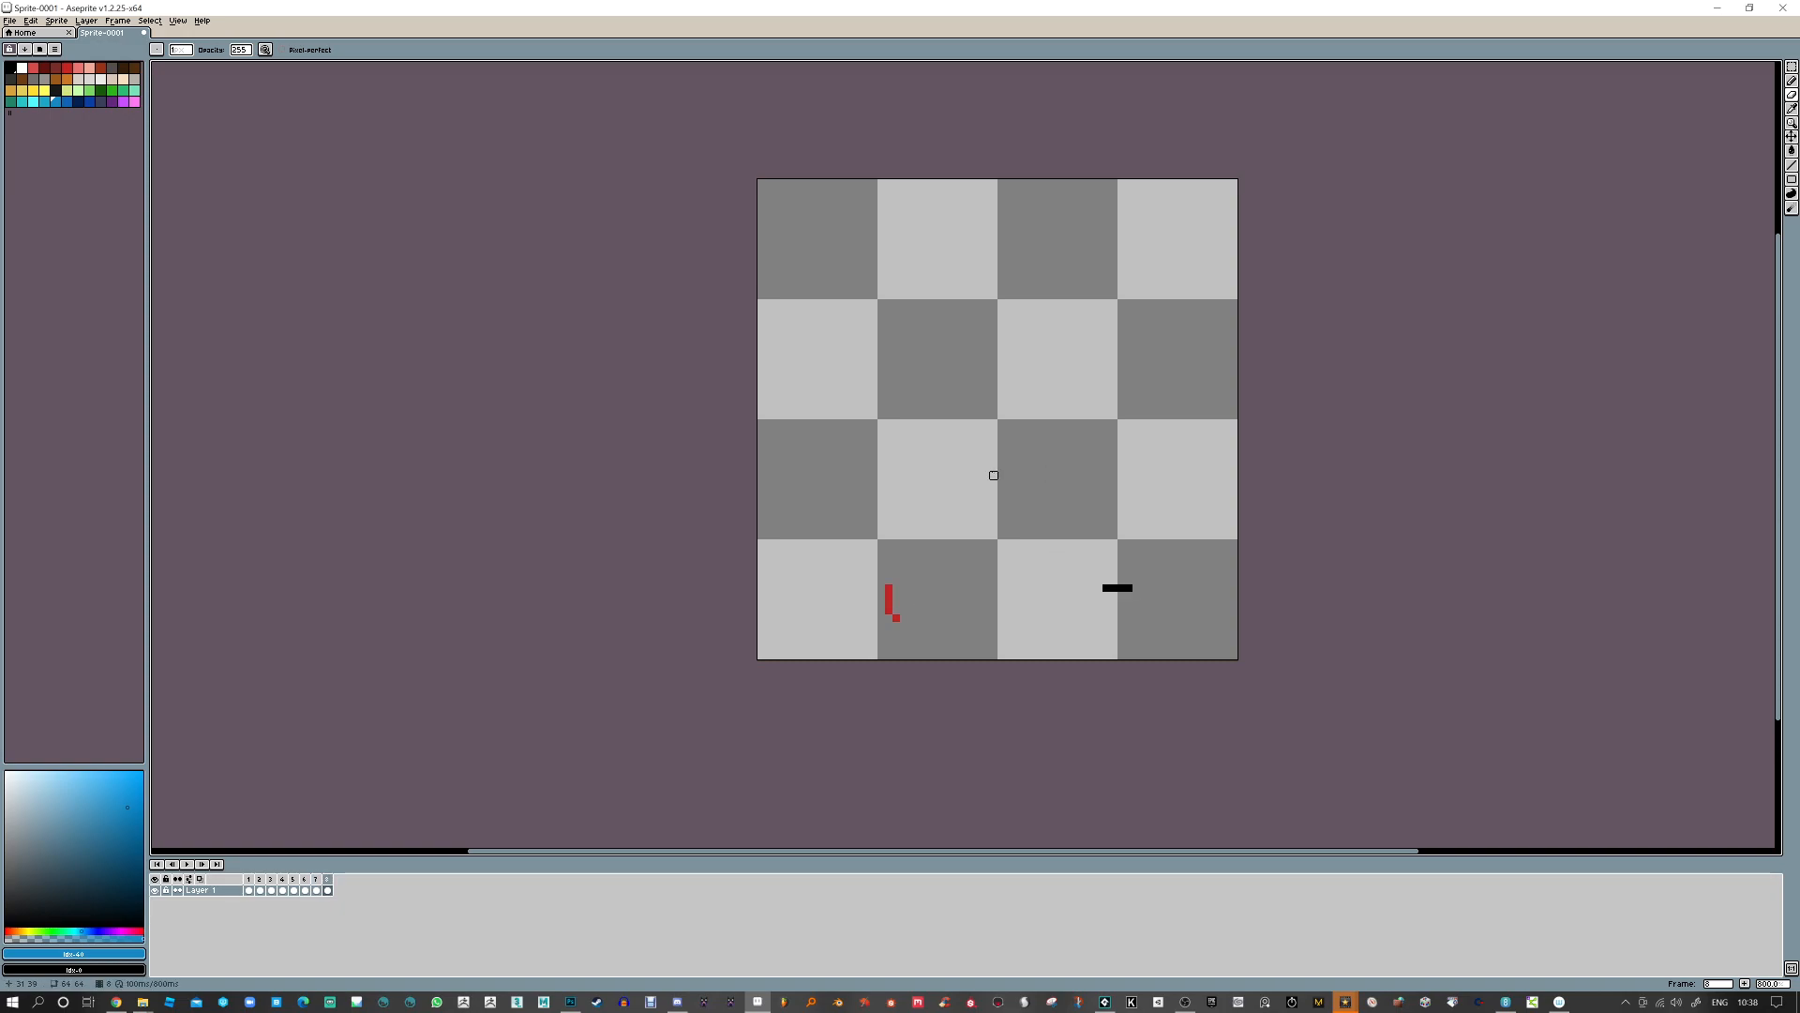
key("Right")
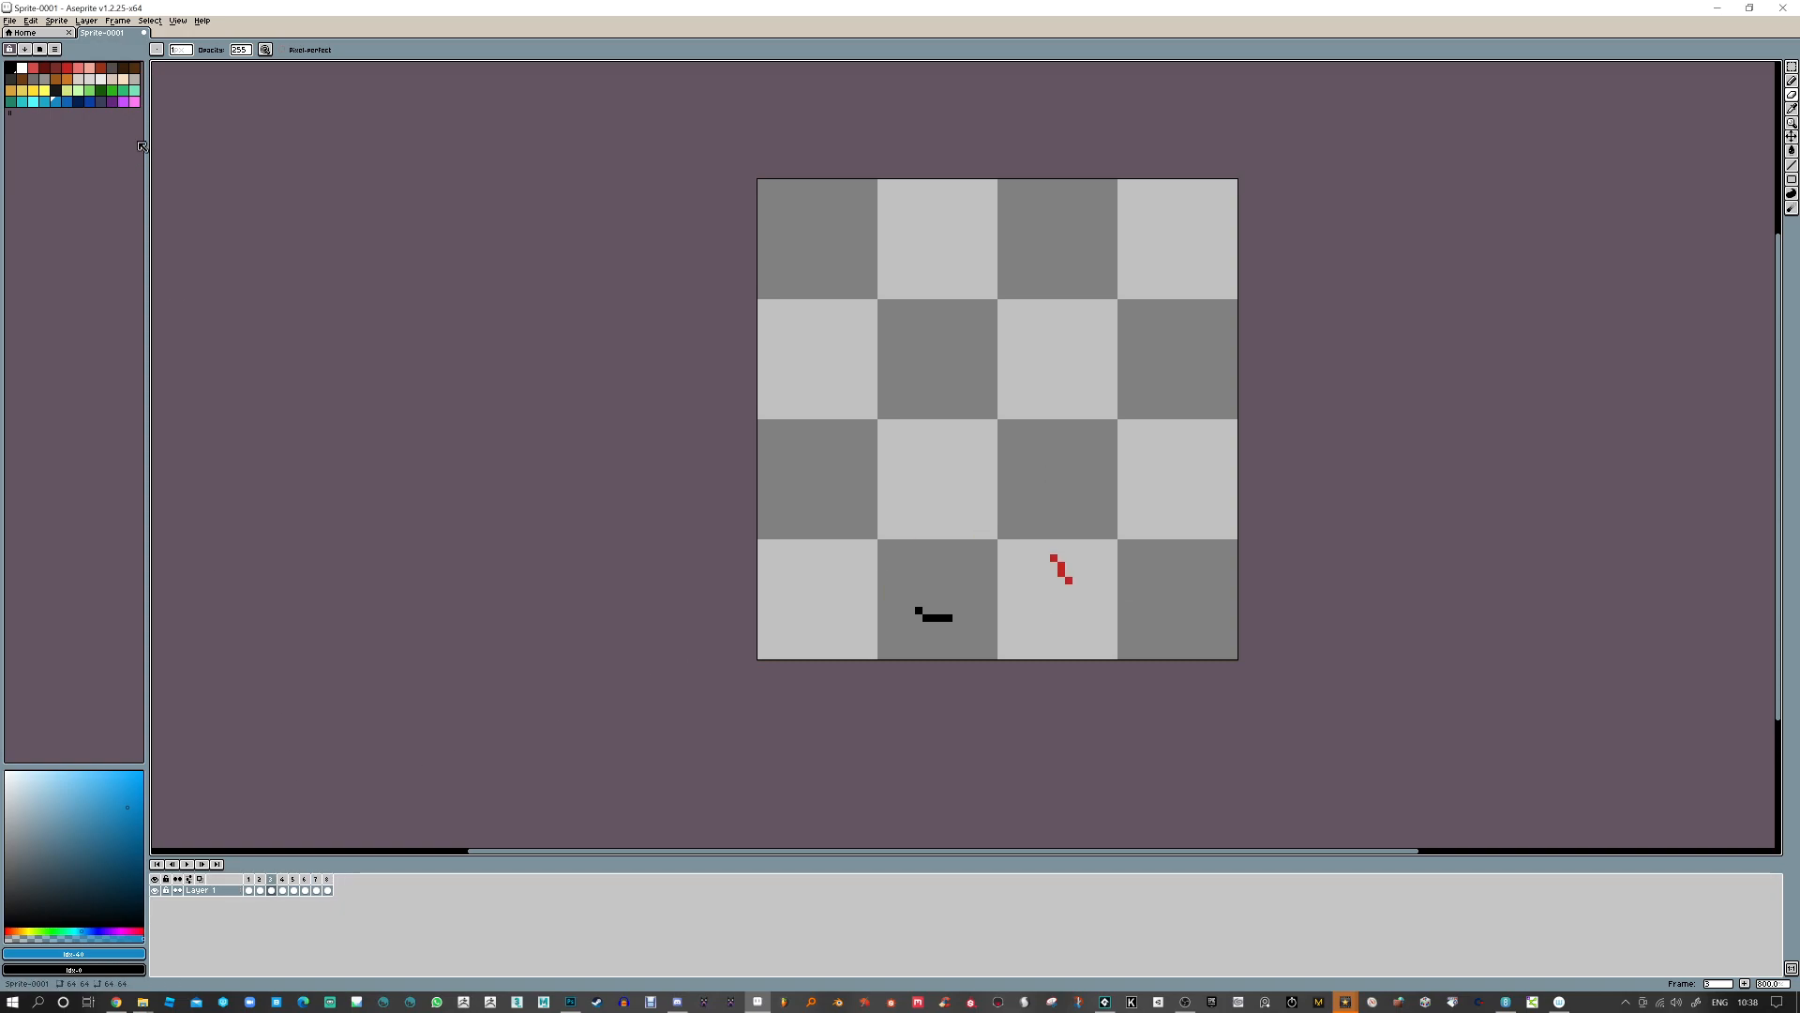
Choose the light cyan colour and draw a six-pixel horizontal line above the feet in frame 6
left_click(122, 101)
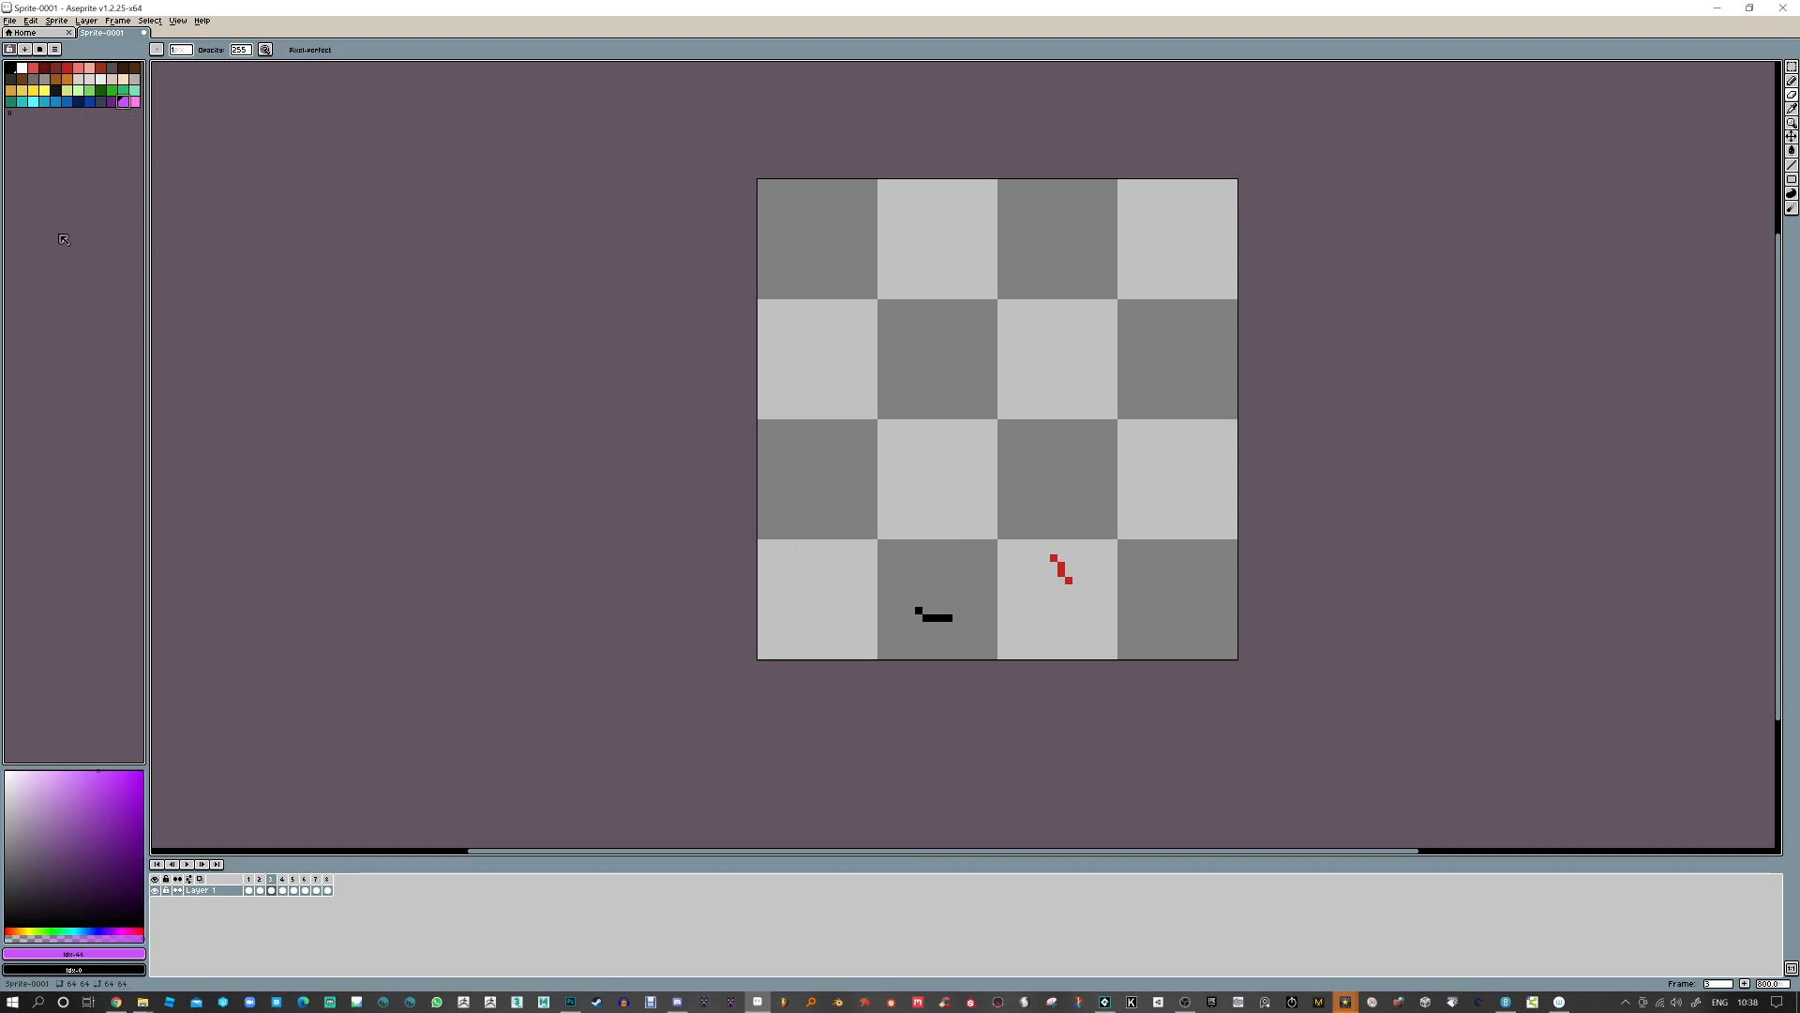
left_click(33, 102)
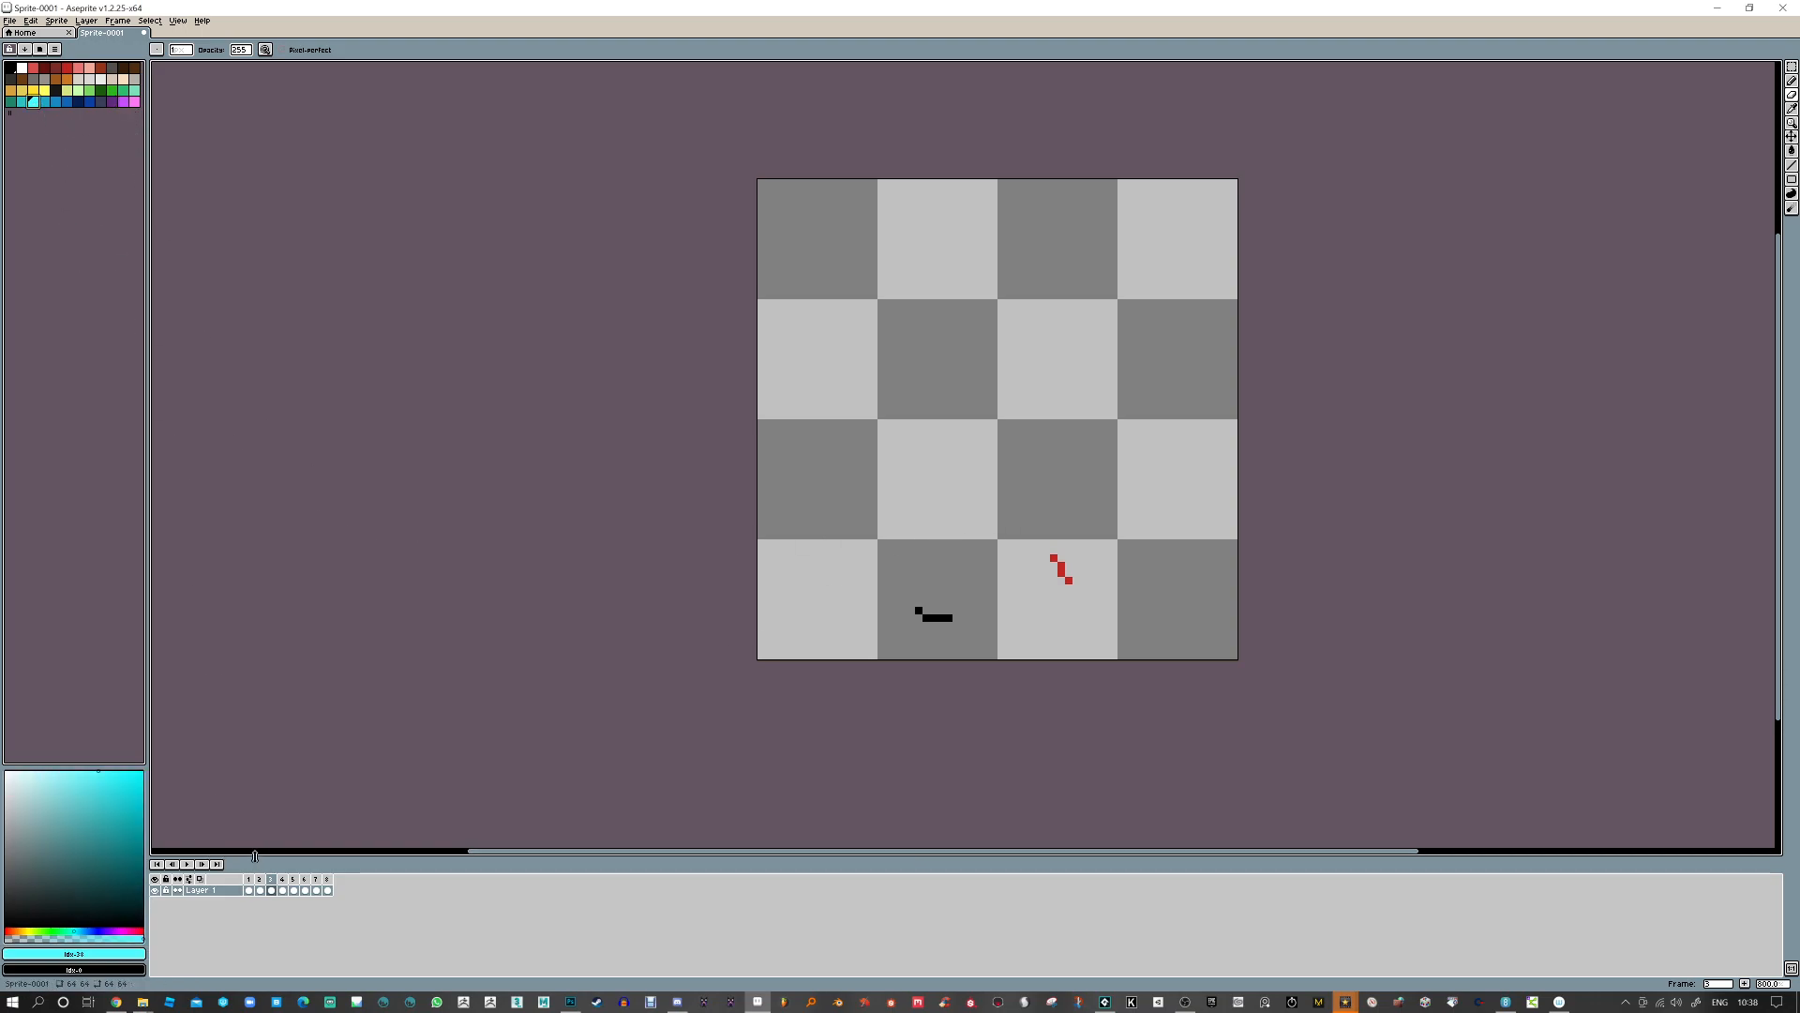
key("b")
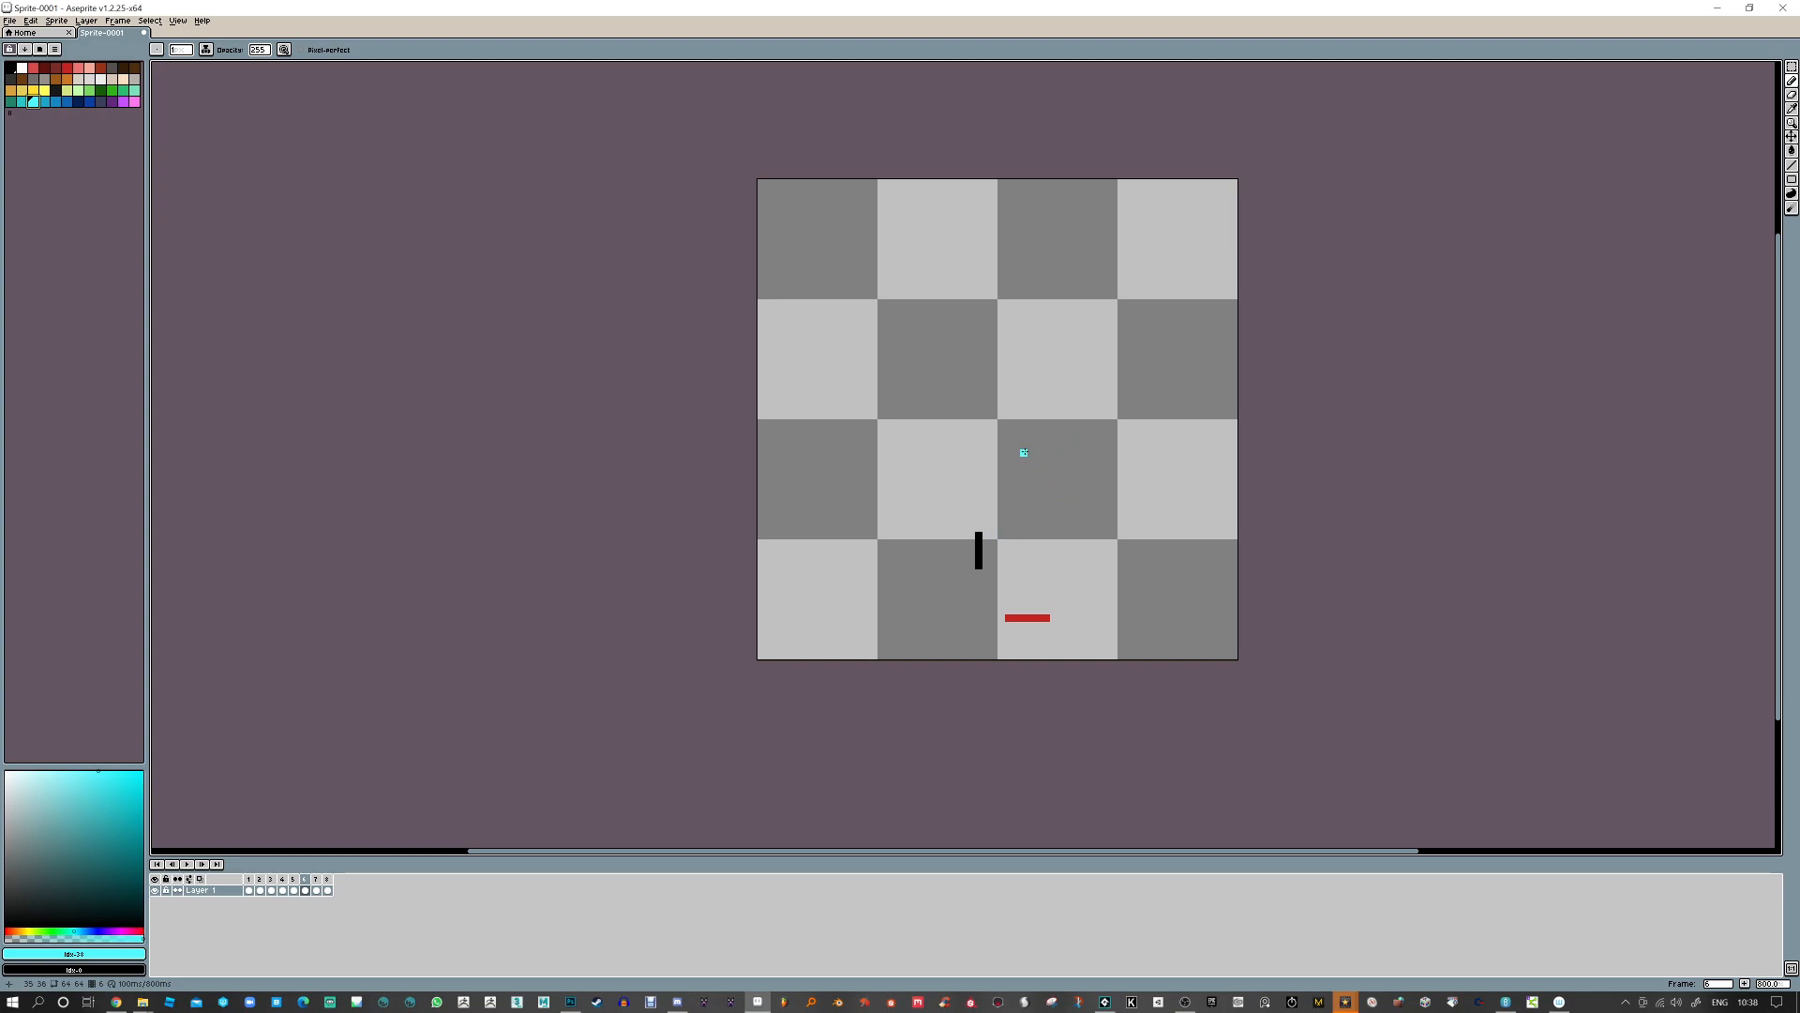
left_click_drag(1020, 454, 1063, 452)
With onion skinning on, draw the same six-pixel cyan line at the same height in all the other frames
key("F3")
key("Right")
left_click_drag(1061, 453, 1020, 453)
key("Right")
key("Right")
key("Right")
key("Right")
key("Right")
key("Right")
key("Right")
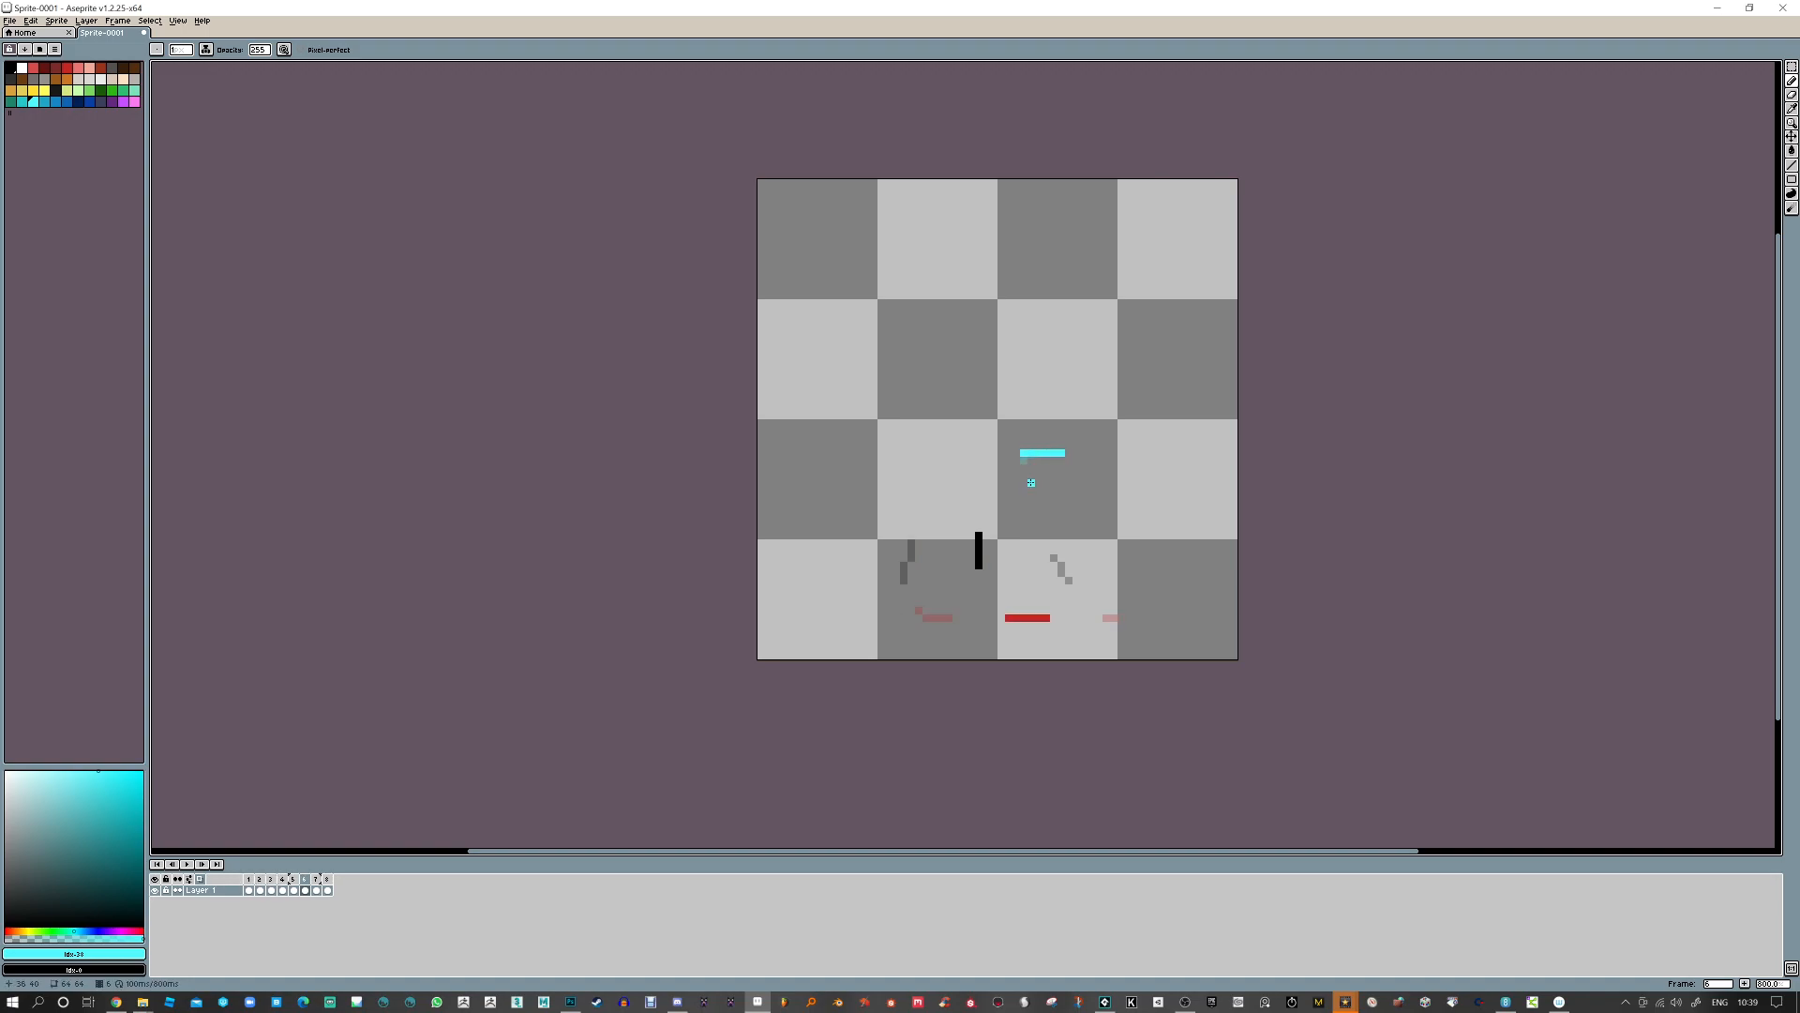
key("Left")
right_click(1020, 465)
key("ctrl+z")
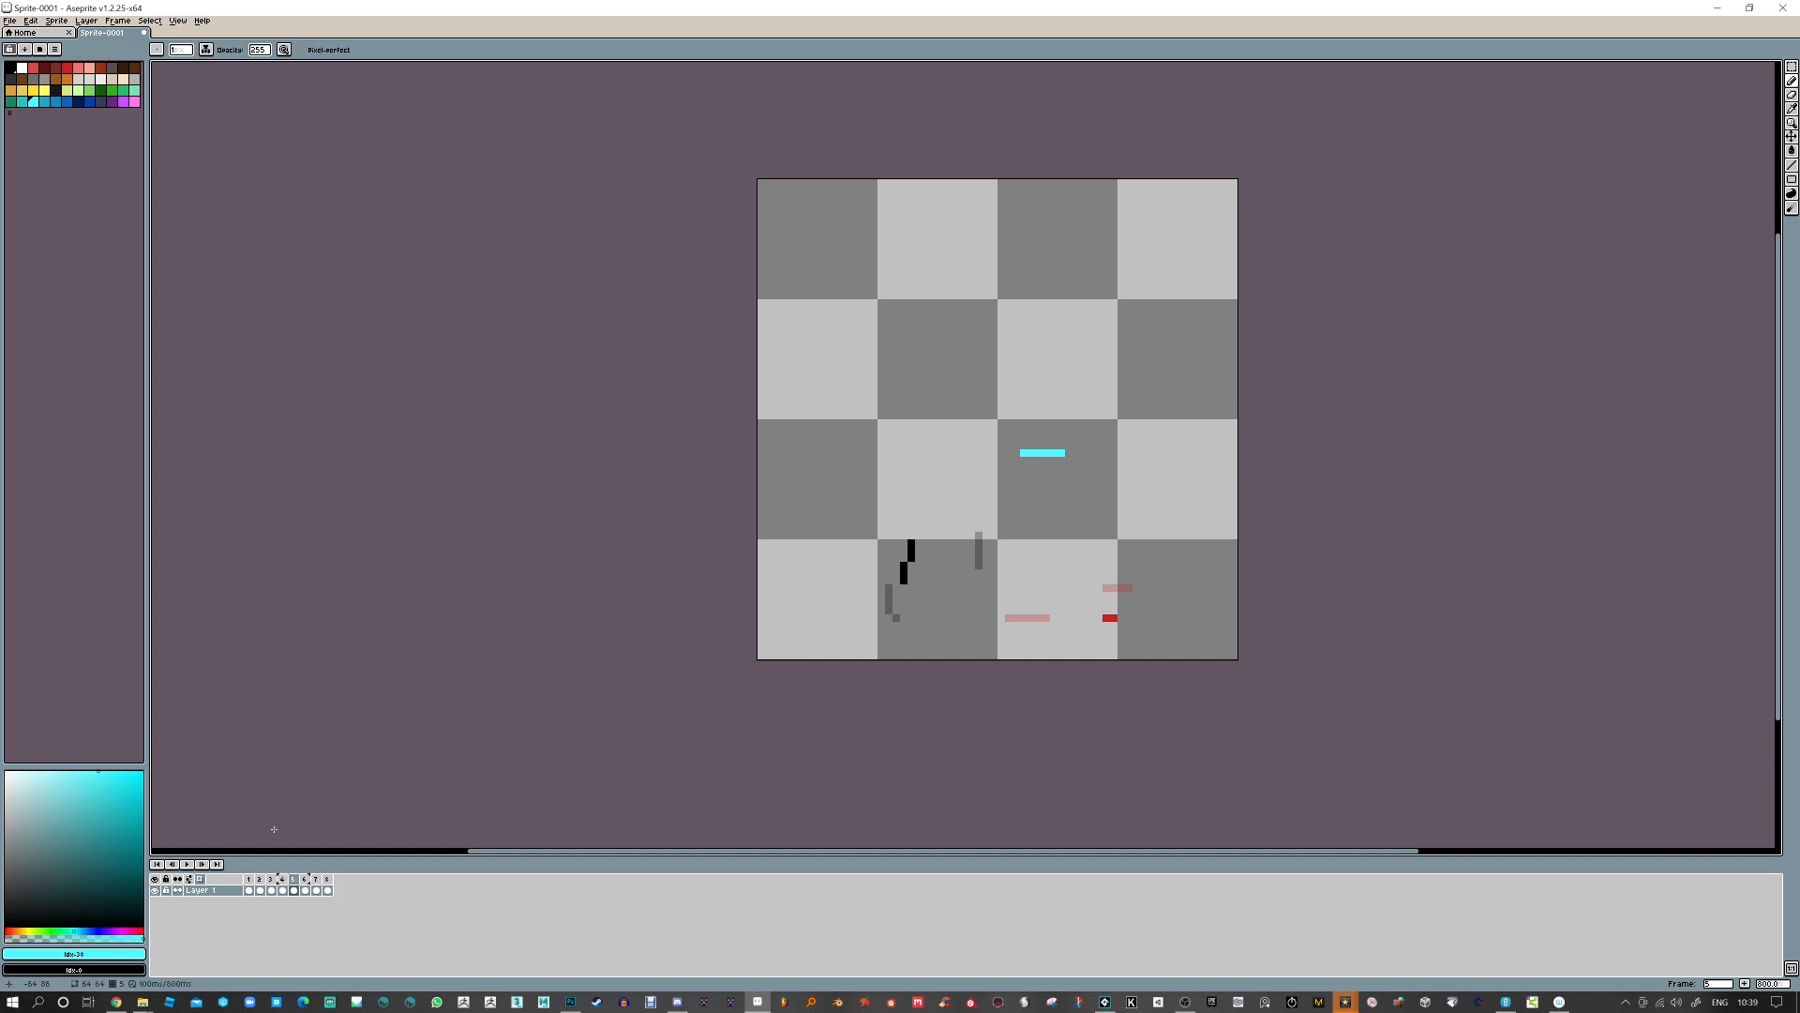
Play the loop without onion skinning, and redraw the cyan line one pixel lower in frame 8
left_click(187, 863)
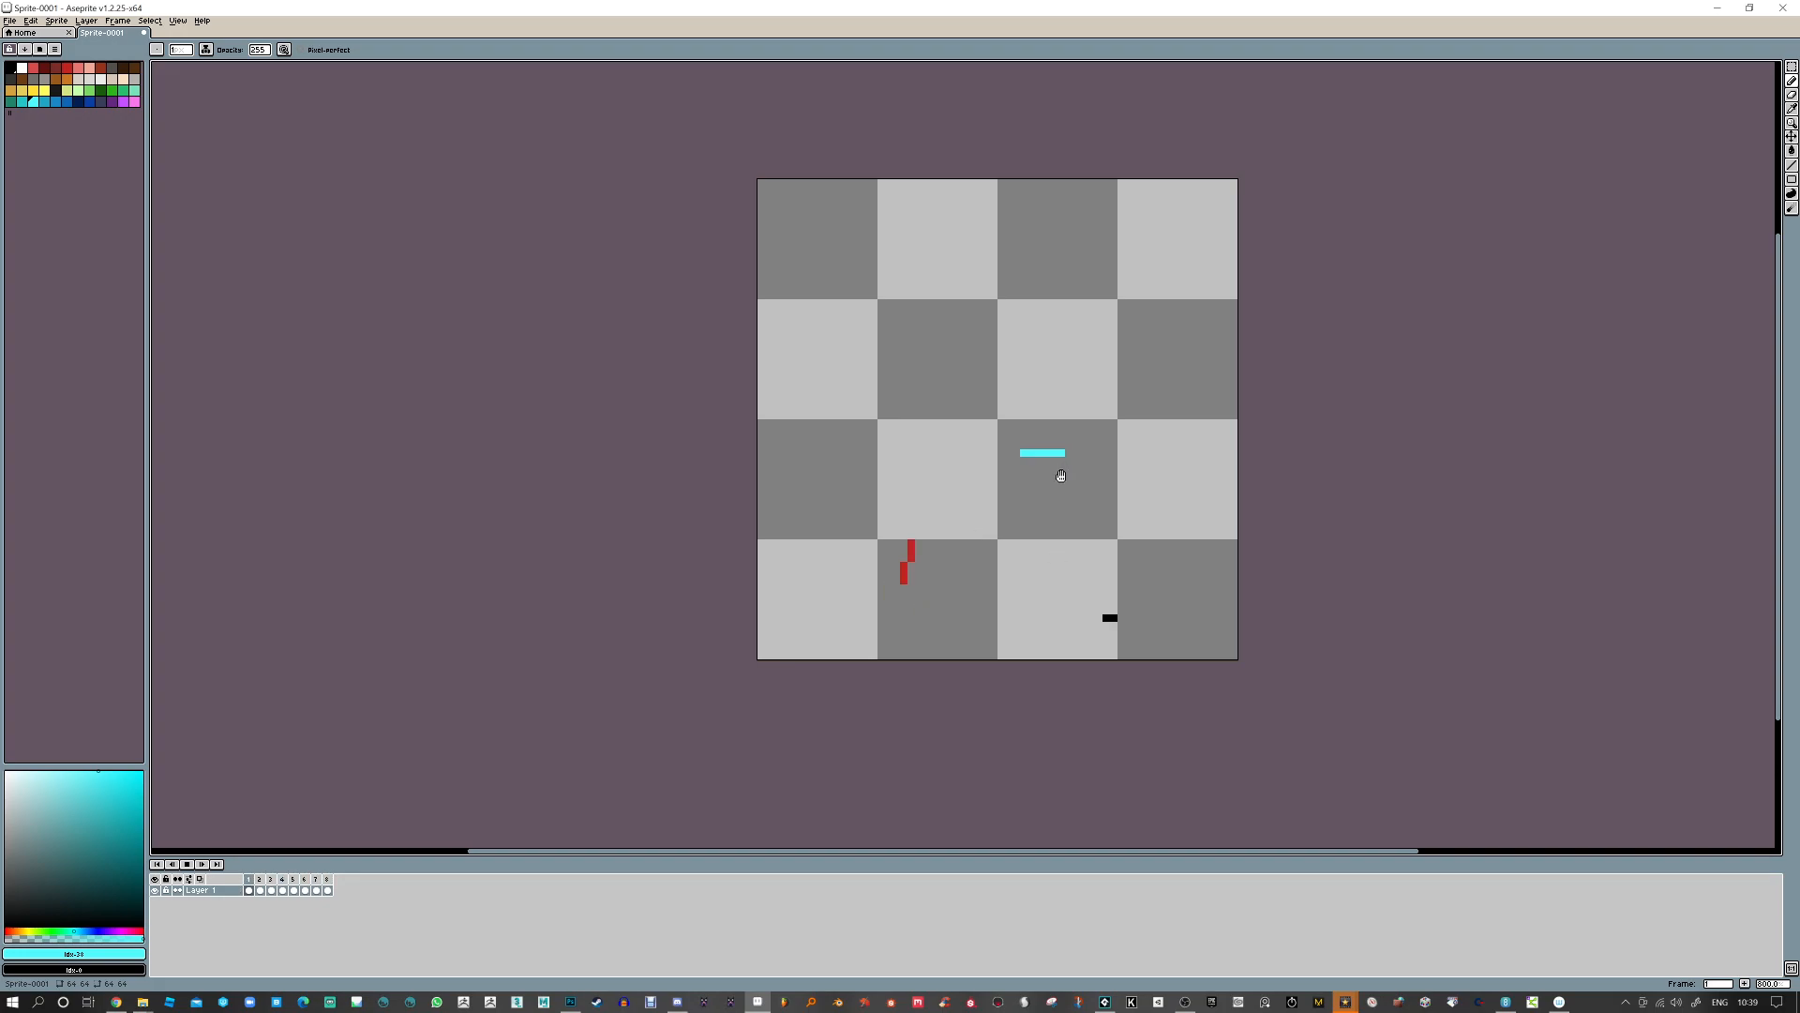
left_click(188, 865)
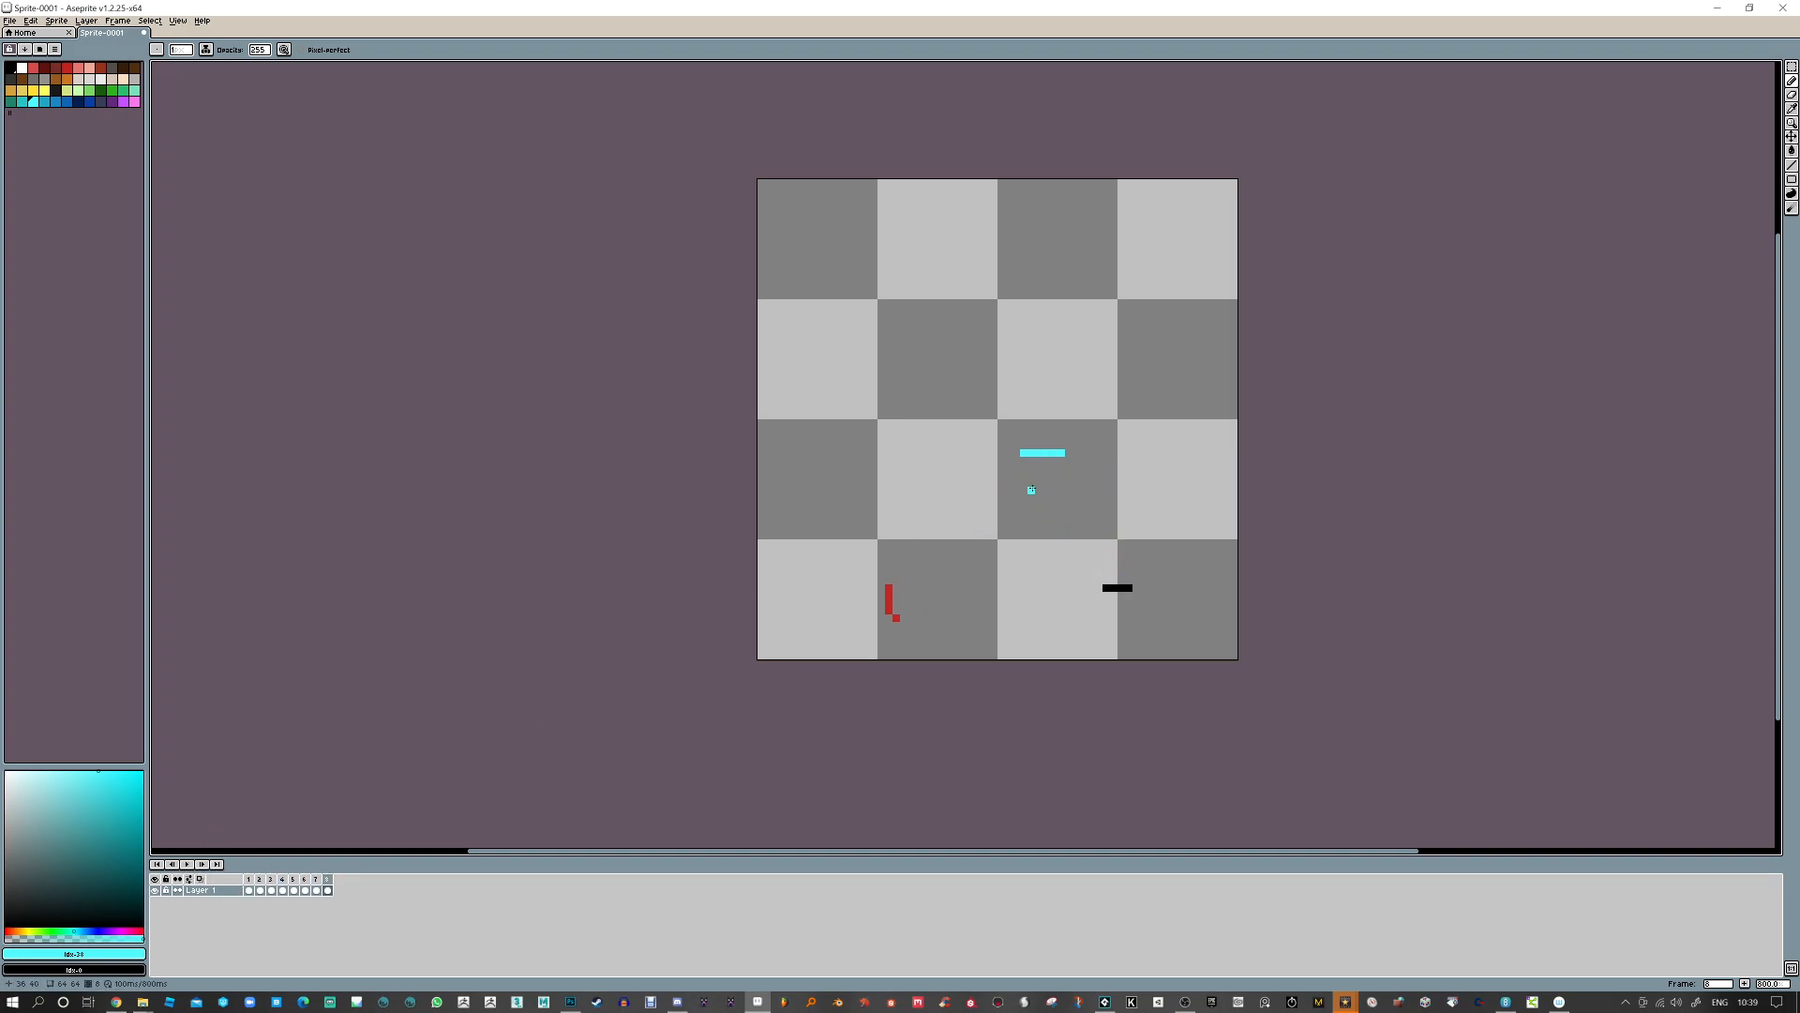
mouse_move(1029, 460)
left_mouse_down()
mouse_move(914, 445)
mouse_move(1024, 476)
mouse_move(1039, 460)
mouse_move(1016, 453)
mouse_move(1023, 446)
left_mouse_up()
key("e")
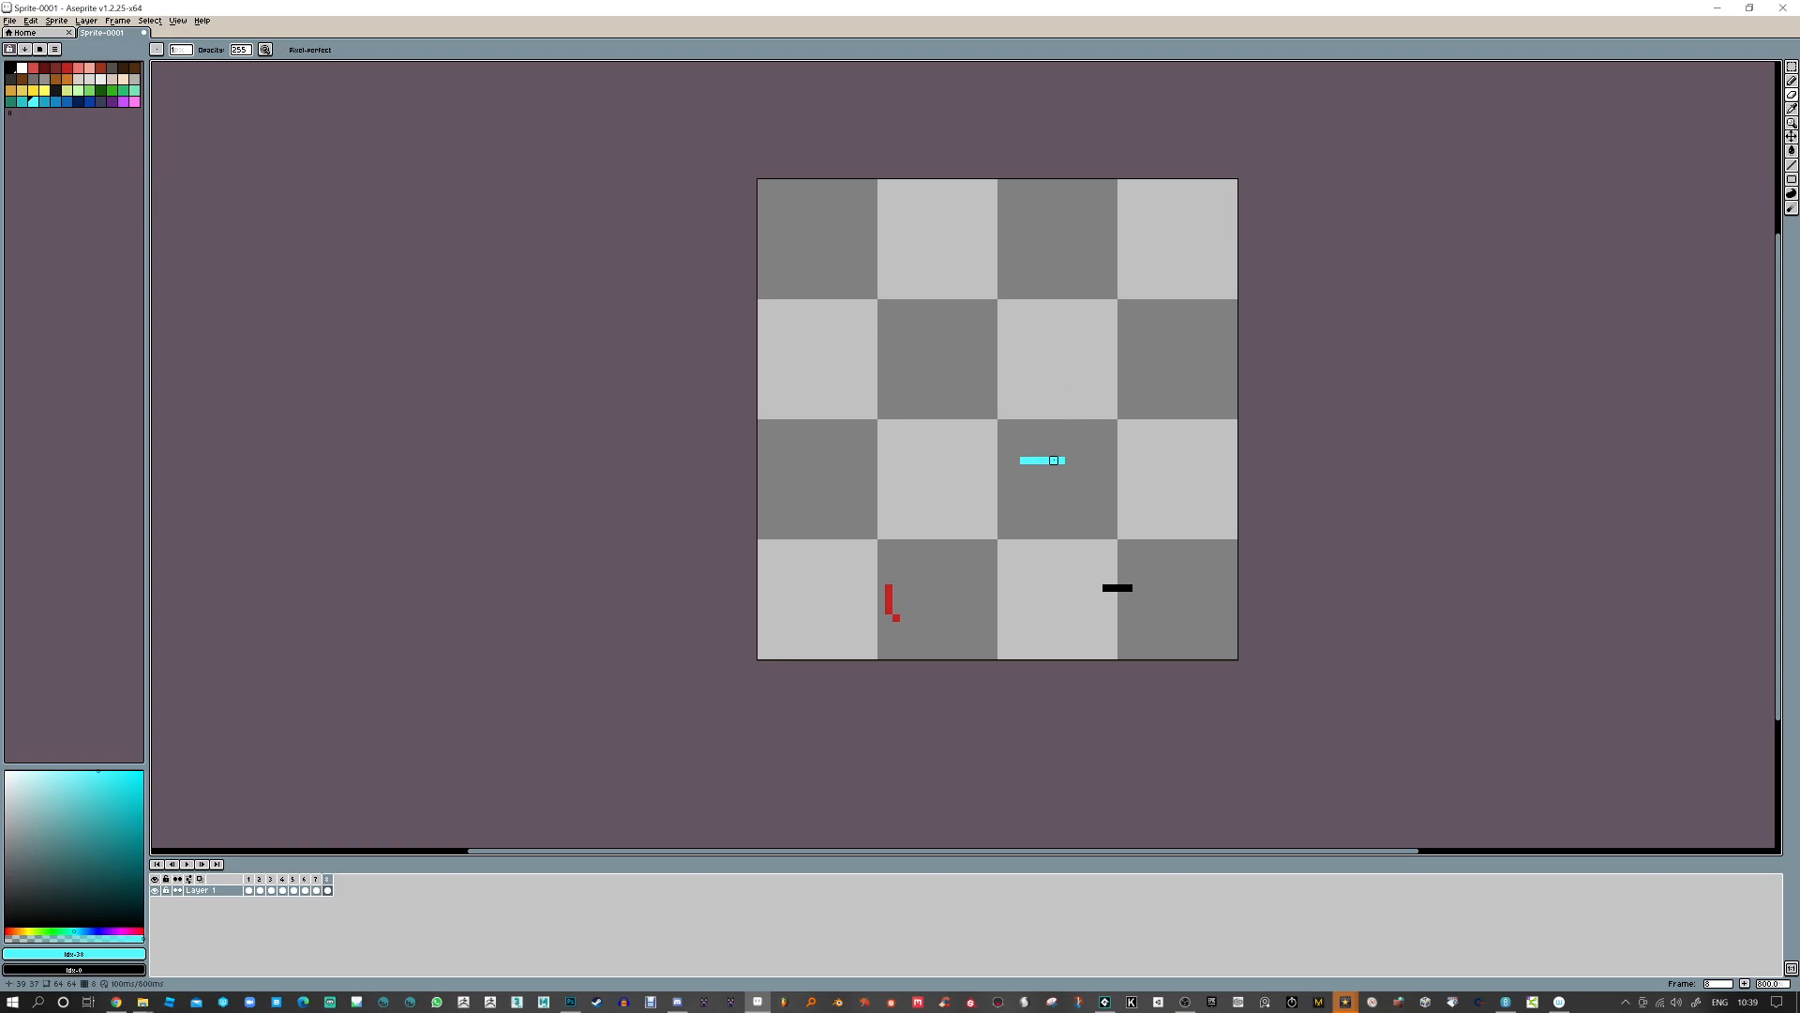
key("comma")
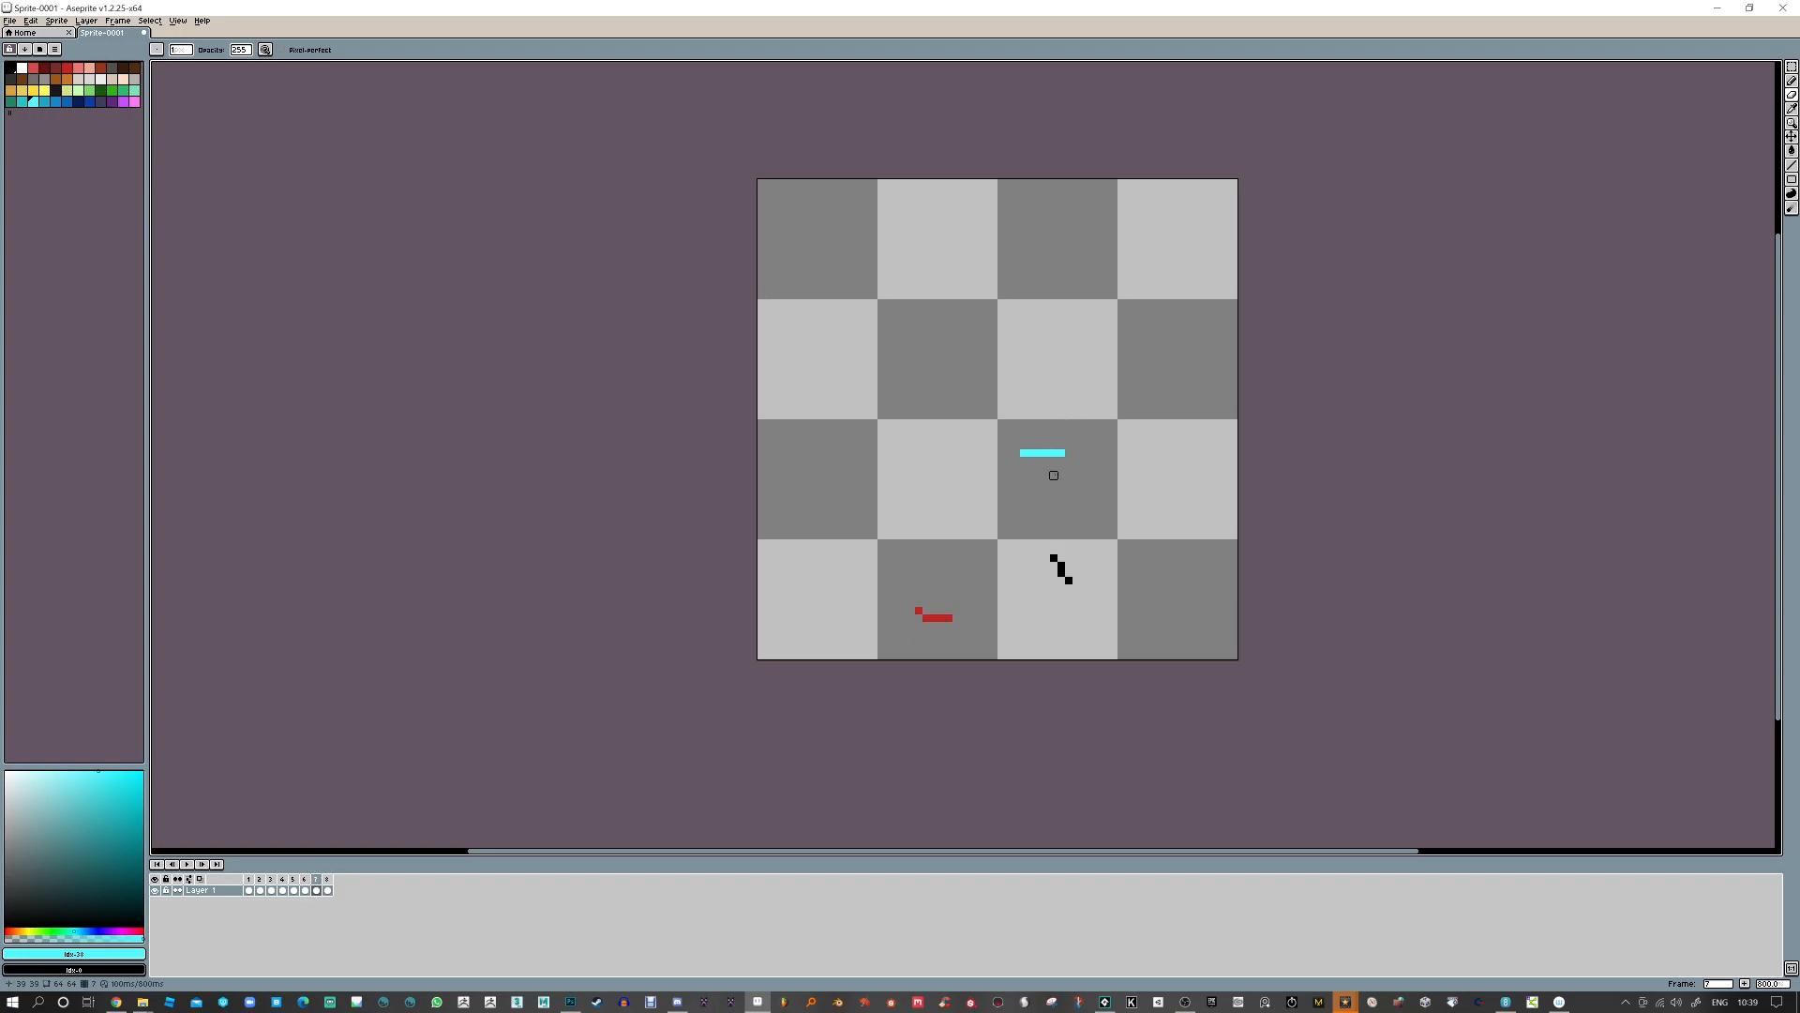
Redraw the cyan line one pixel lower in frame 1 and erase the upper row
key("period")
key("period")
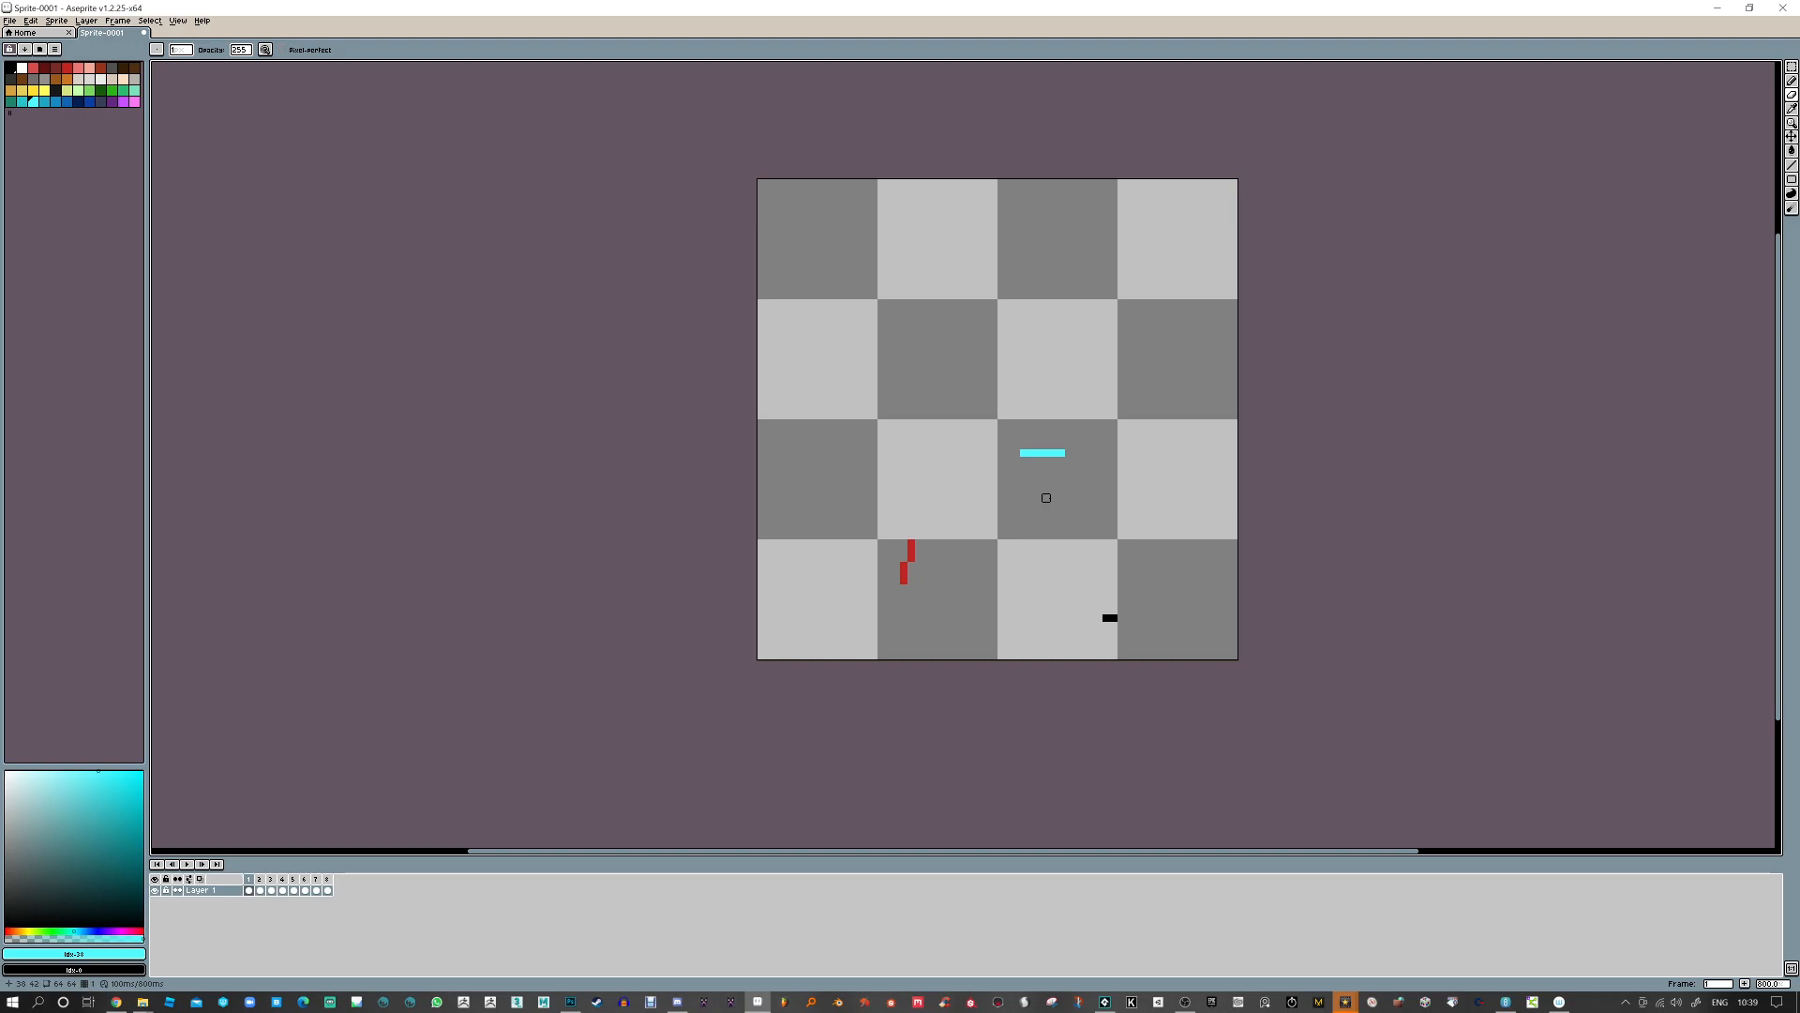
key("b")
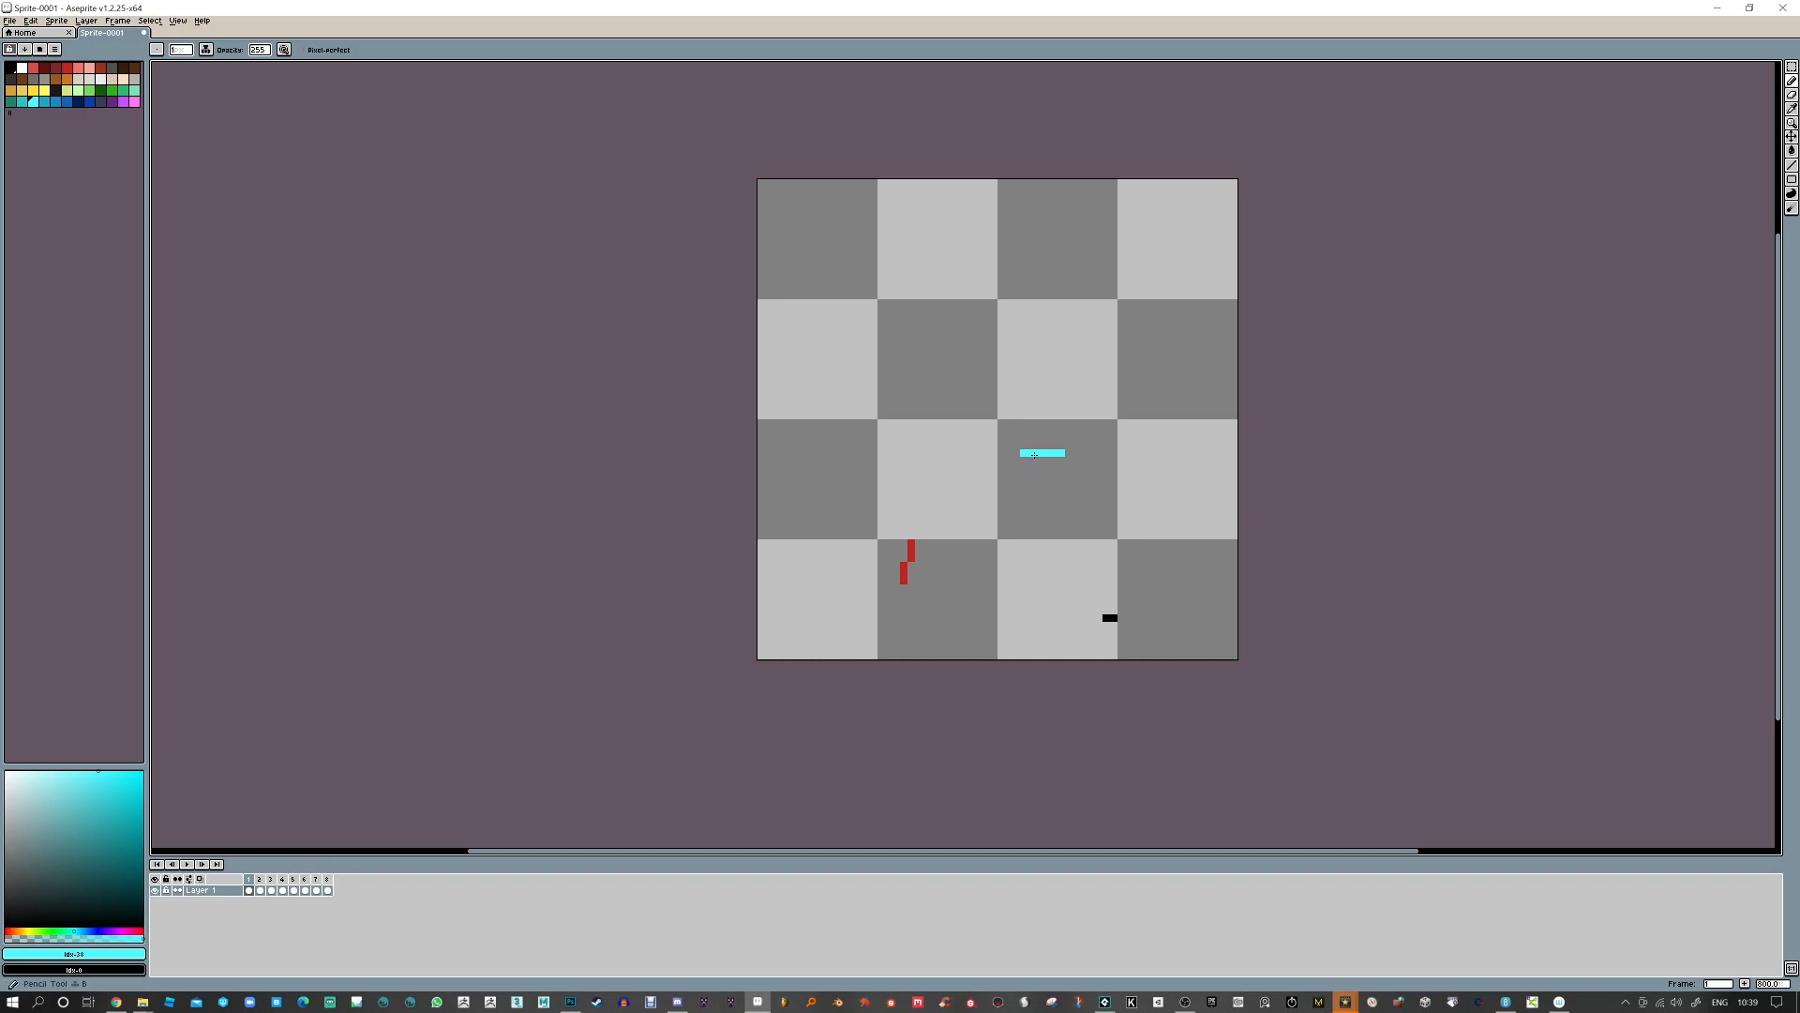
mouse_move(1025, 463)
left_mouse_down()
mouse_move(1062, 460)
mouse_move(1023, 453)
left_mouse_up()
key("e")
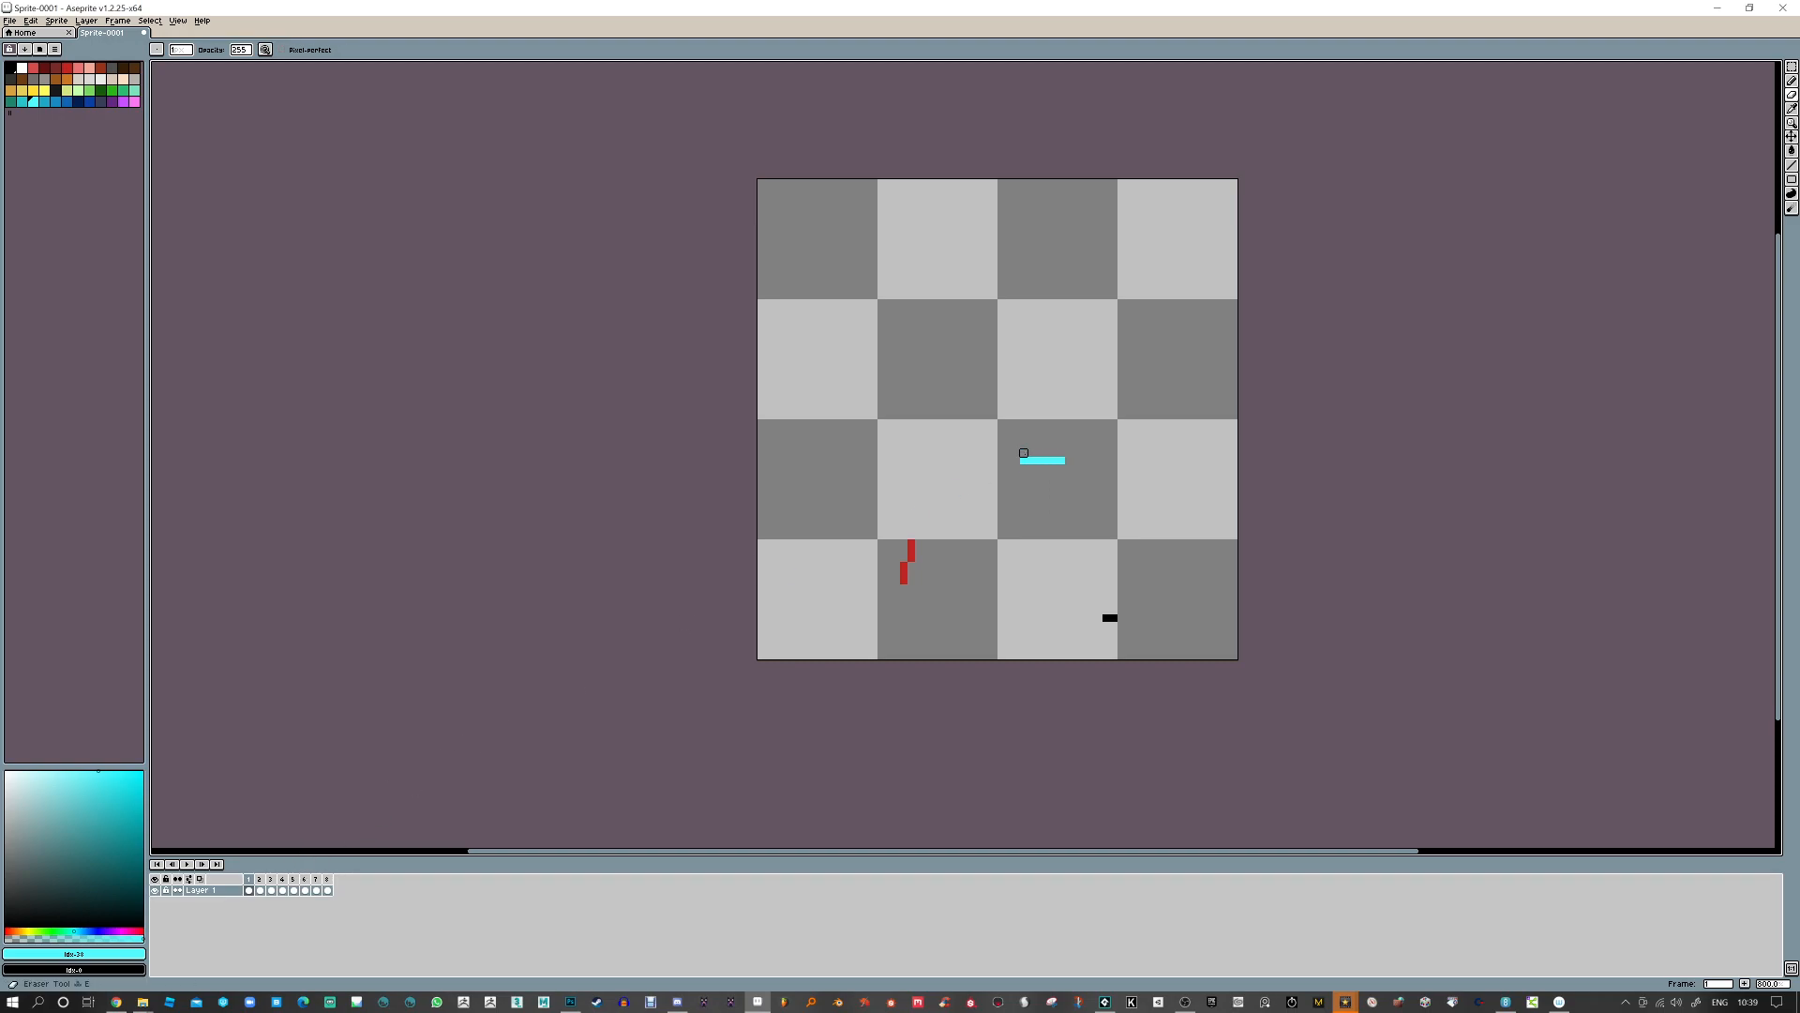
Redraw the cyan line one pixel lower in frames 4 and 5, and play the loop
key("period")
key("period")
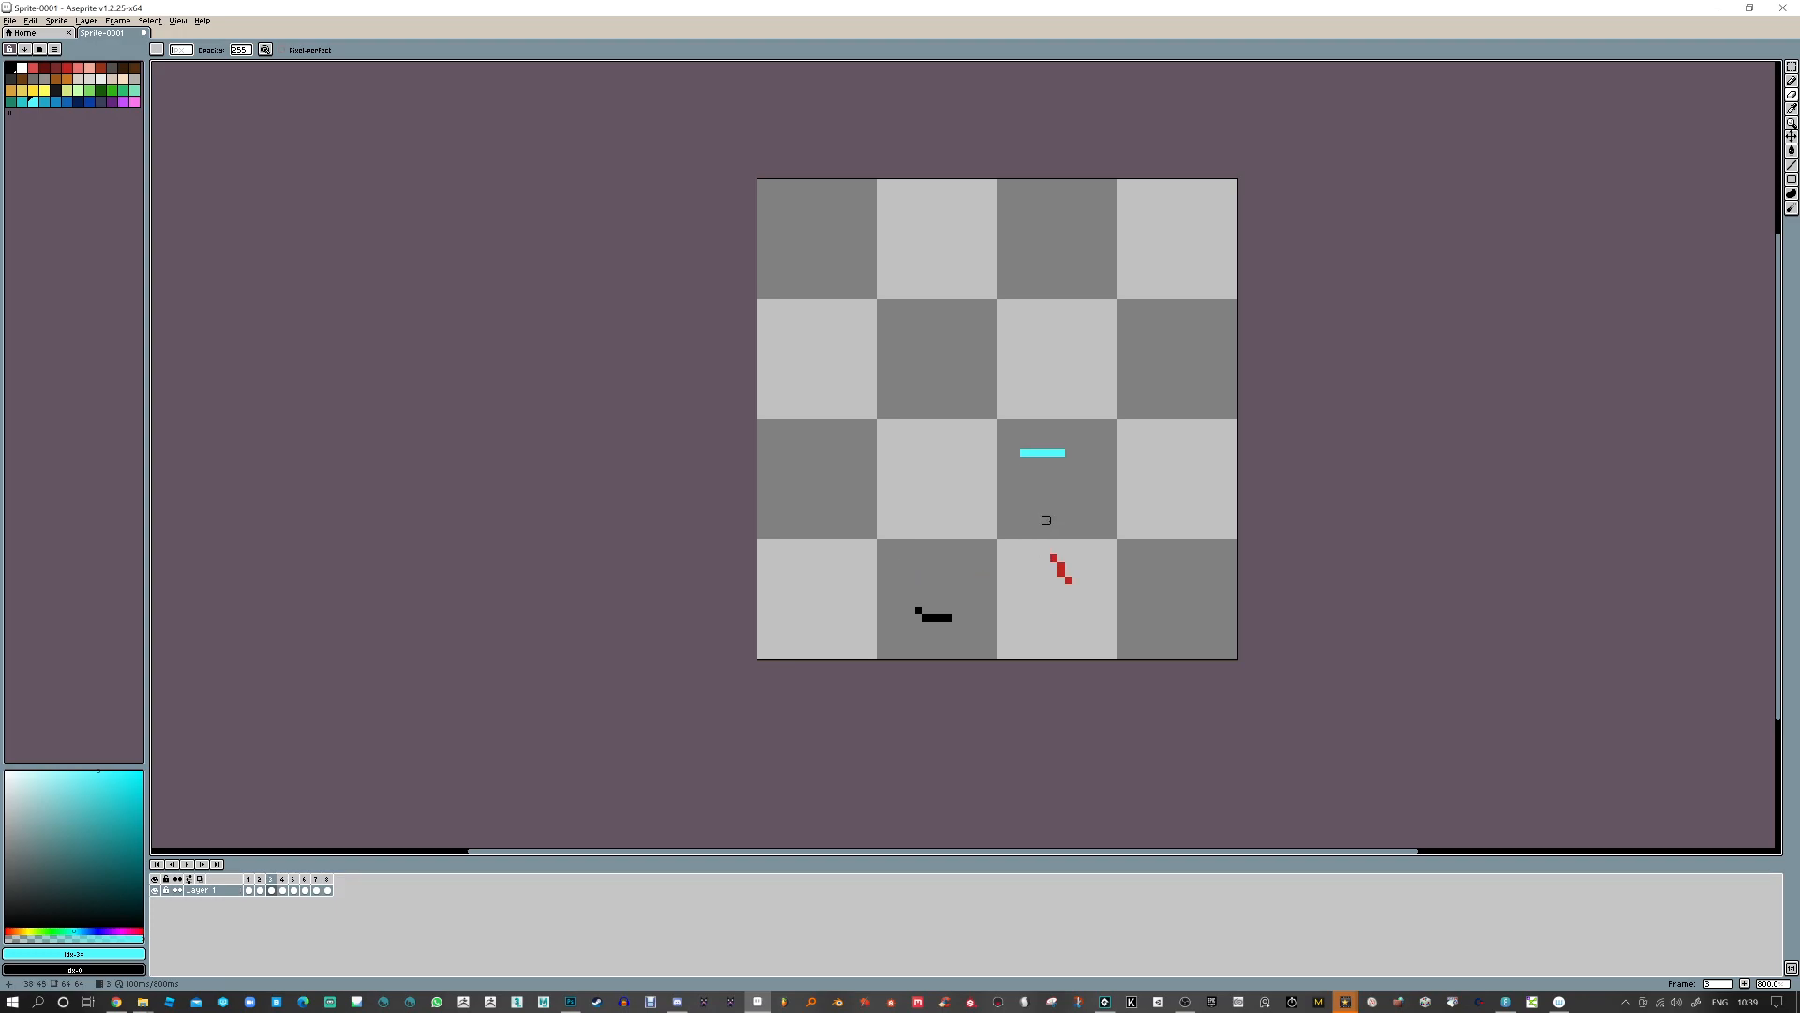
key("period")
key("Return")
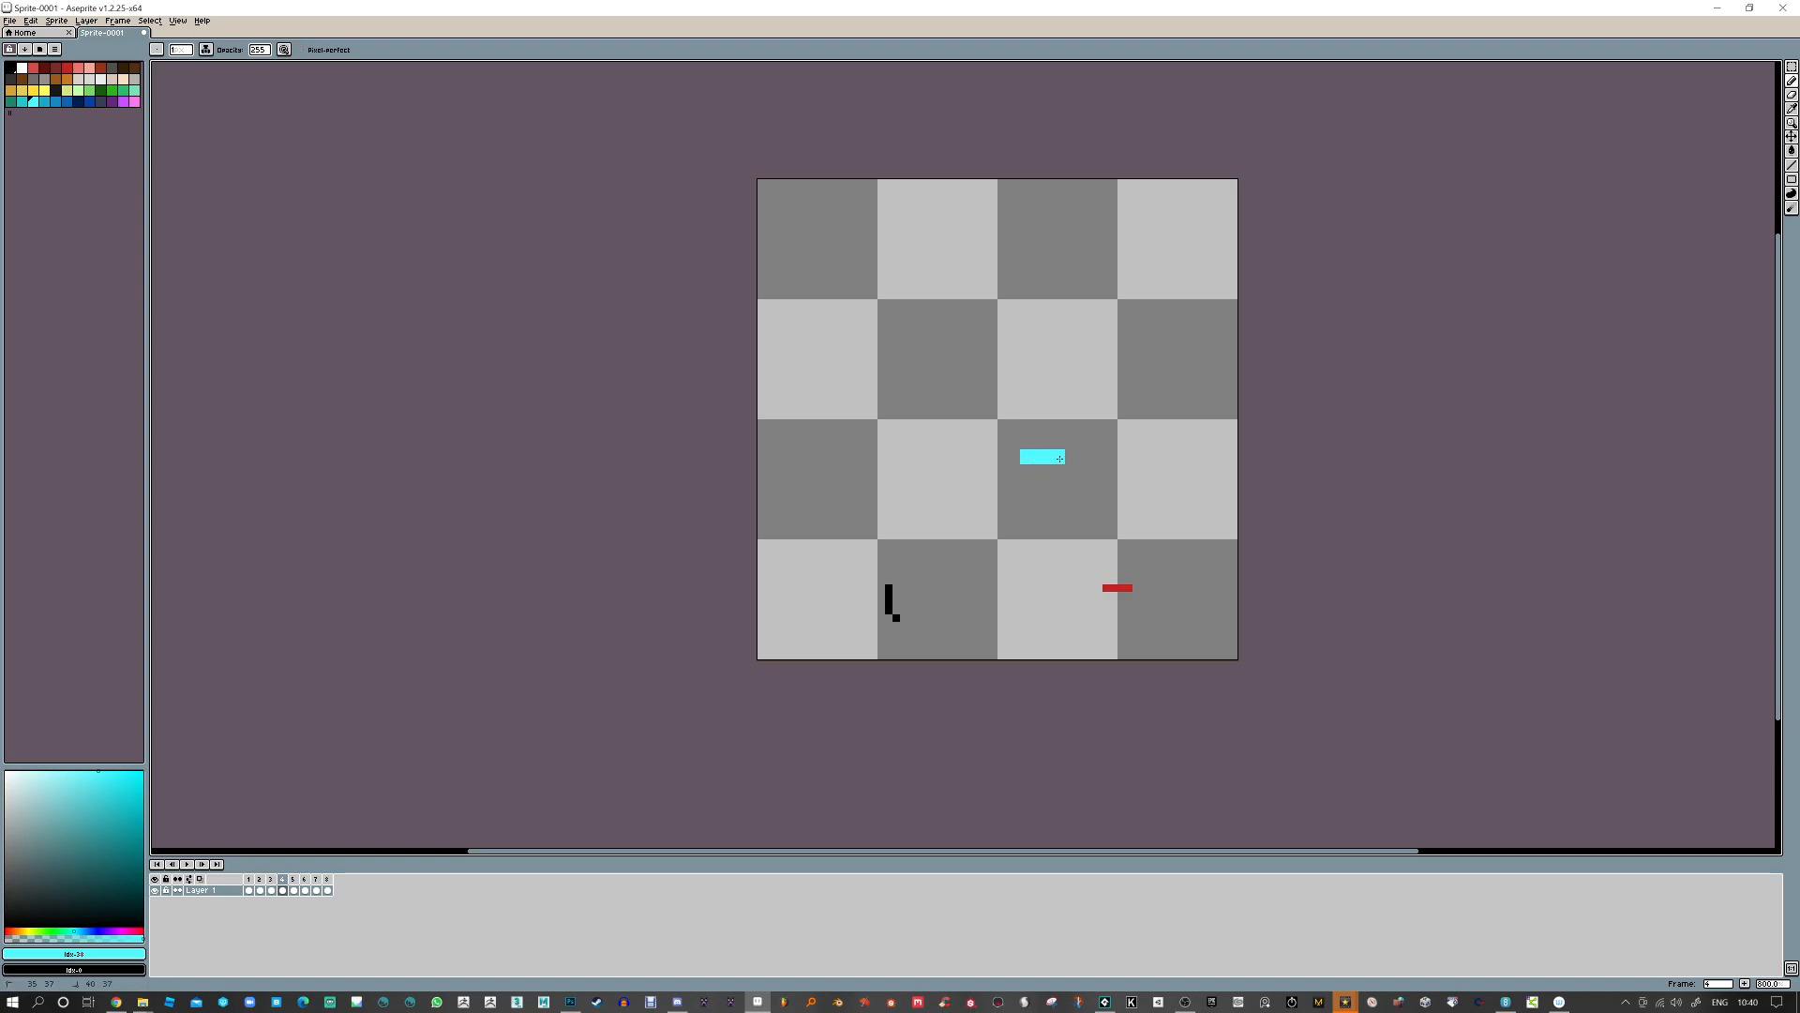
mouse_move(1024, 460)
left_mouse_down()
mouse_move(1024, 453)
mouse_move(1069, 445)
mouse_move(1016, 453)
left_mouse_up()
key("e")
key("Left")
key("Right")
key("Right")
key("Return")
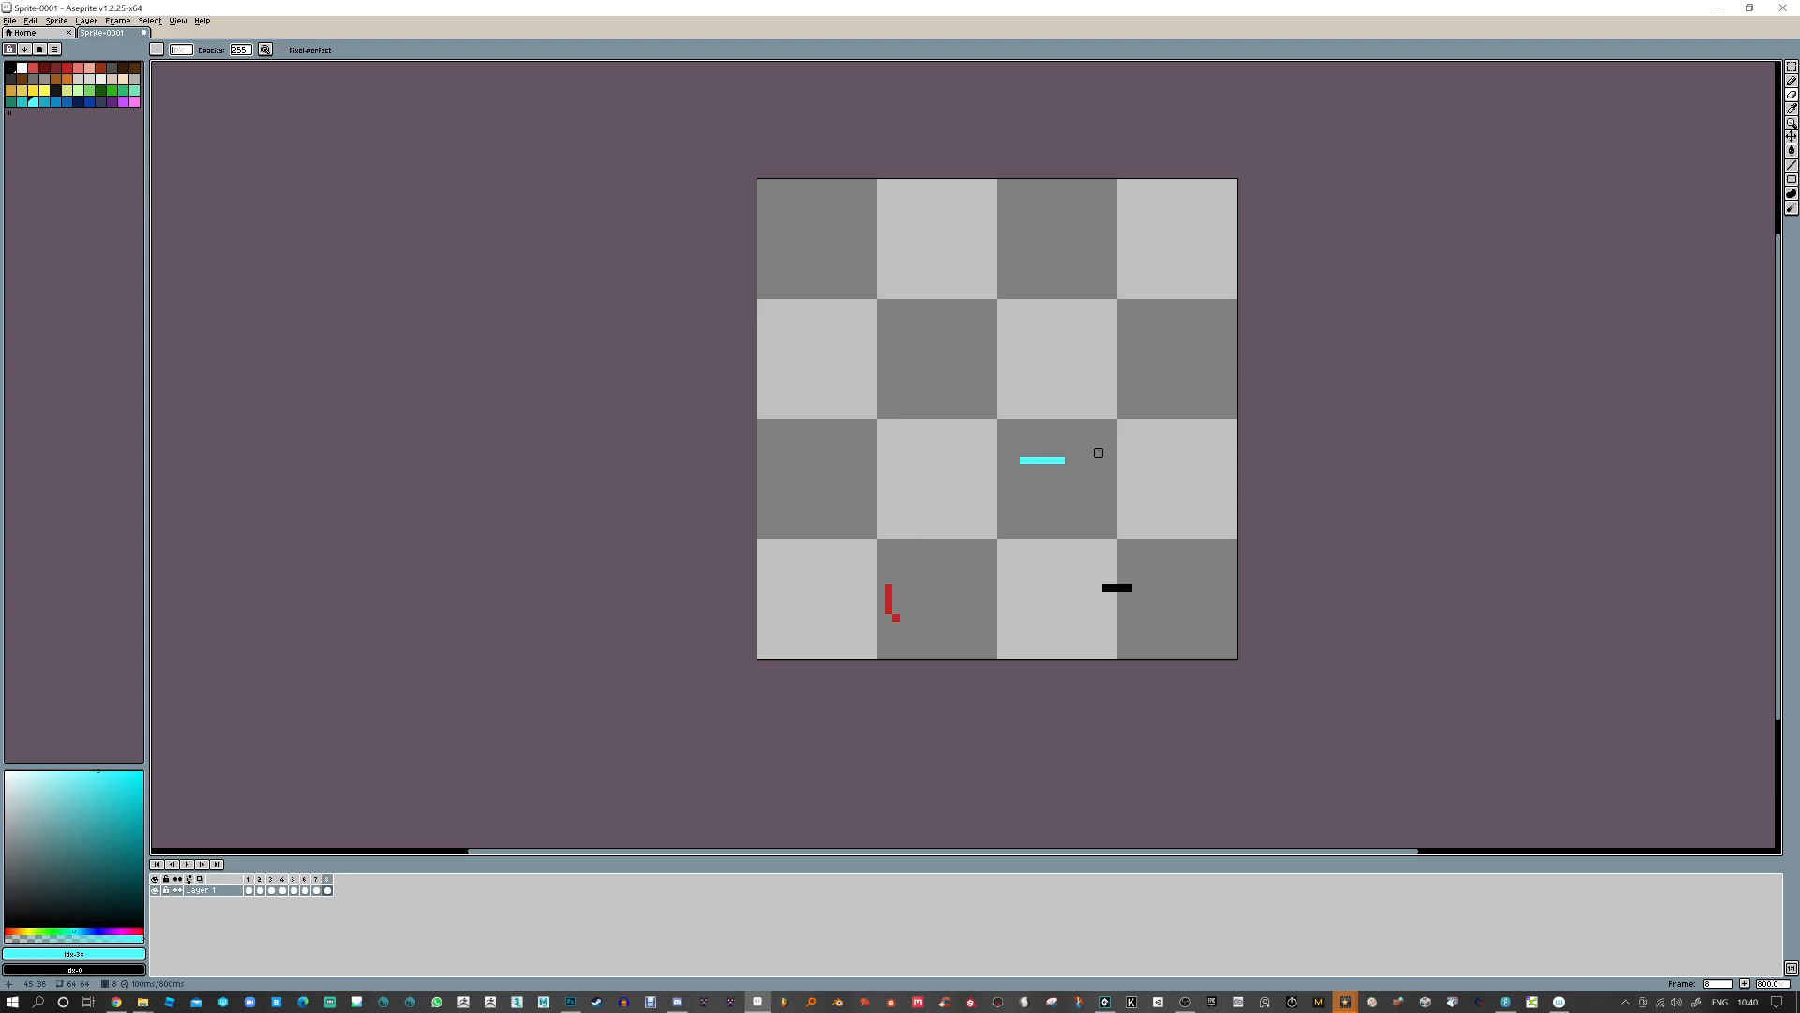
Lower the cyan line by another pixel in frame 4 and by one pixel in frame 3
left_click(189, 864)
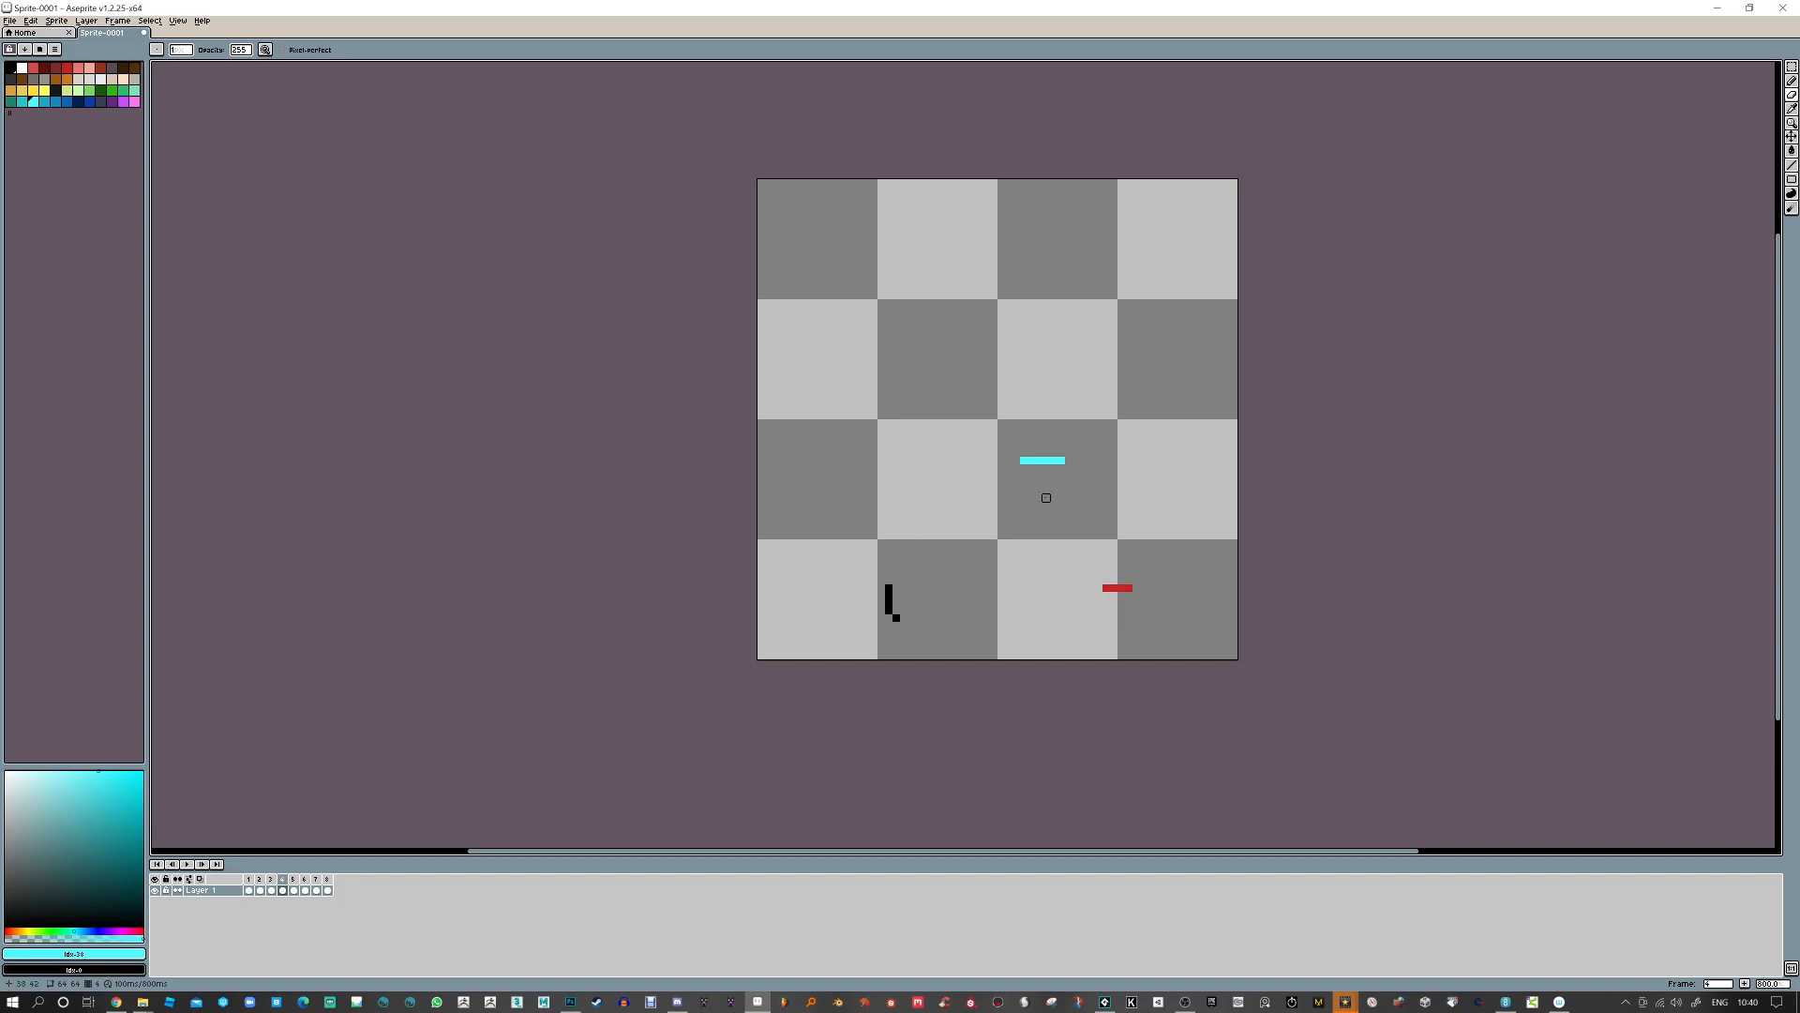
key("b")
left_click_drag(1024, 468, 1075, 453)
key("e")
key("Left")
key("b")
key("e")
Step back and forth through the frames to compare the cyan line's height across the cycle
key("Left")
key("Left")
key("Left")
key("Left")
key("Left")
key("Left")
key("Left")
key("Left")
key("Right")
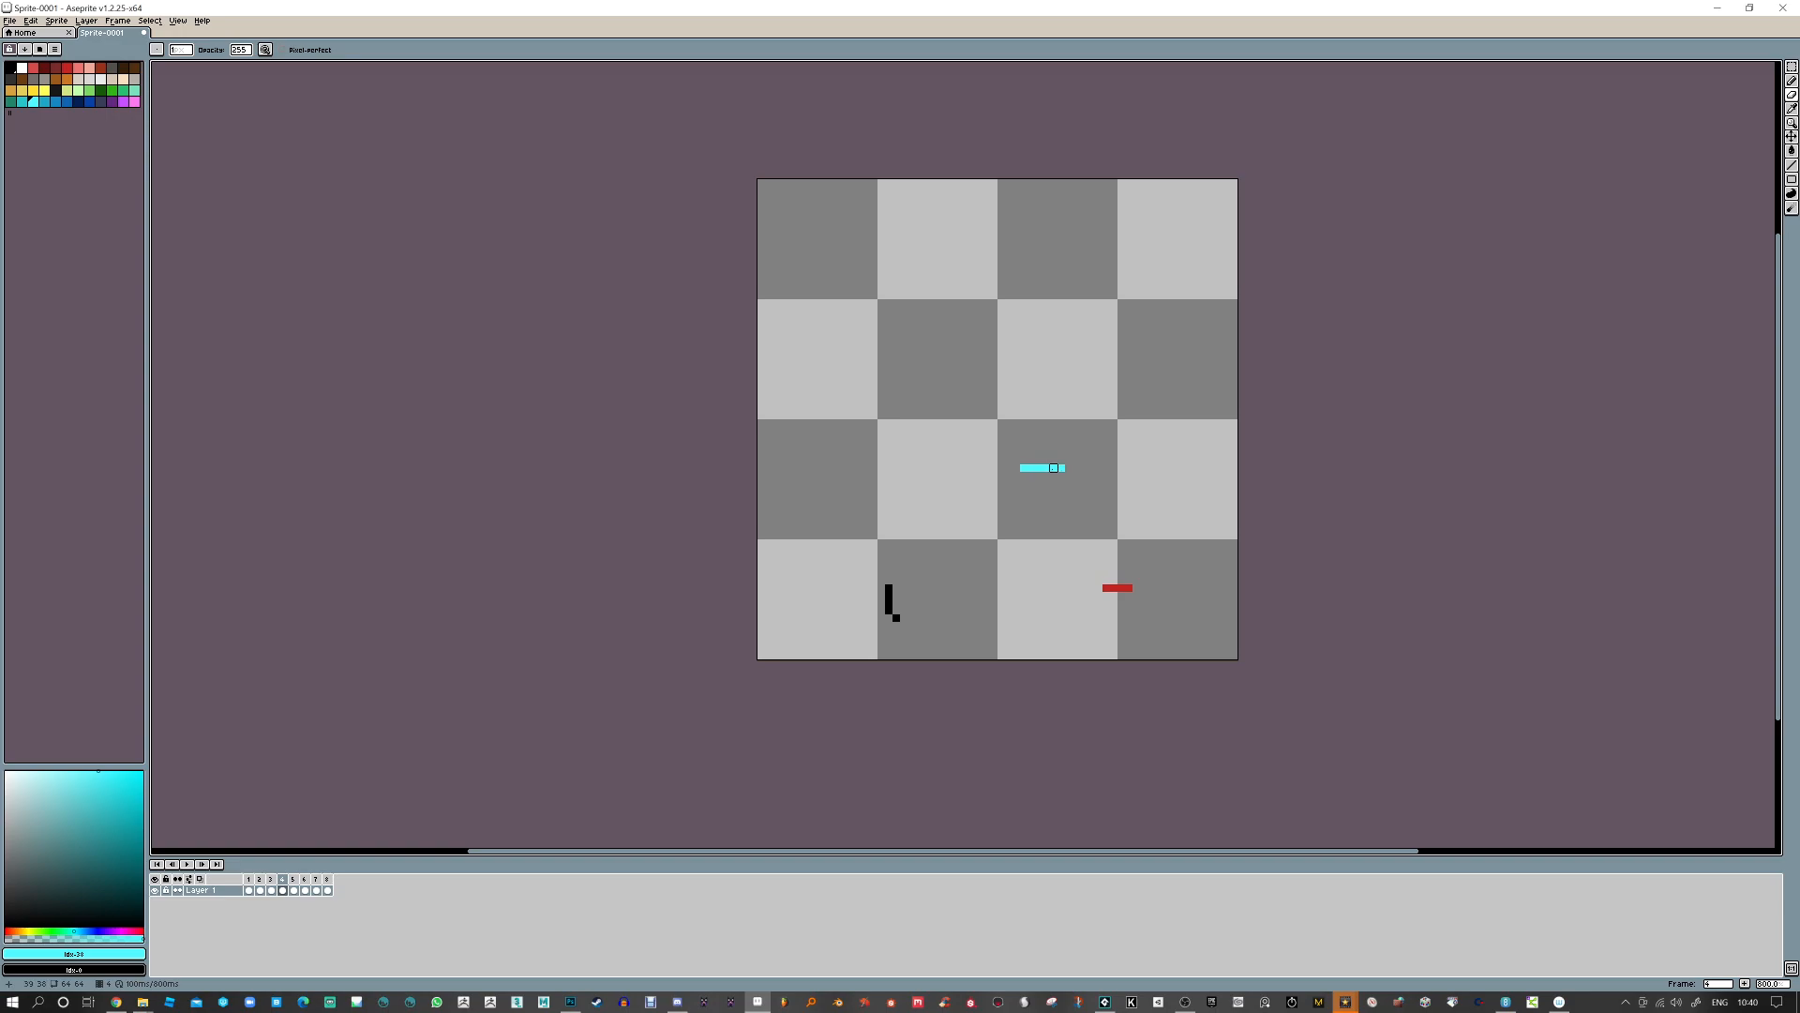
key("Right")
key("Right")
key("Right")
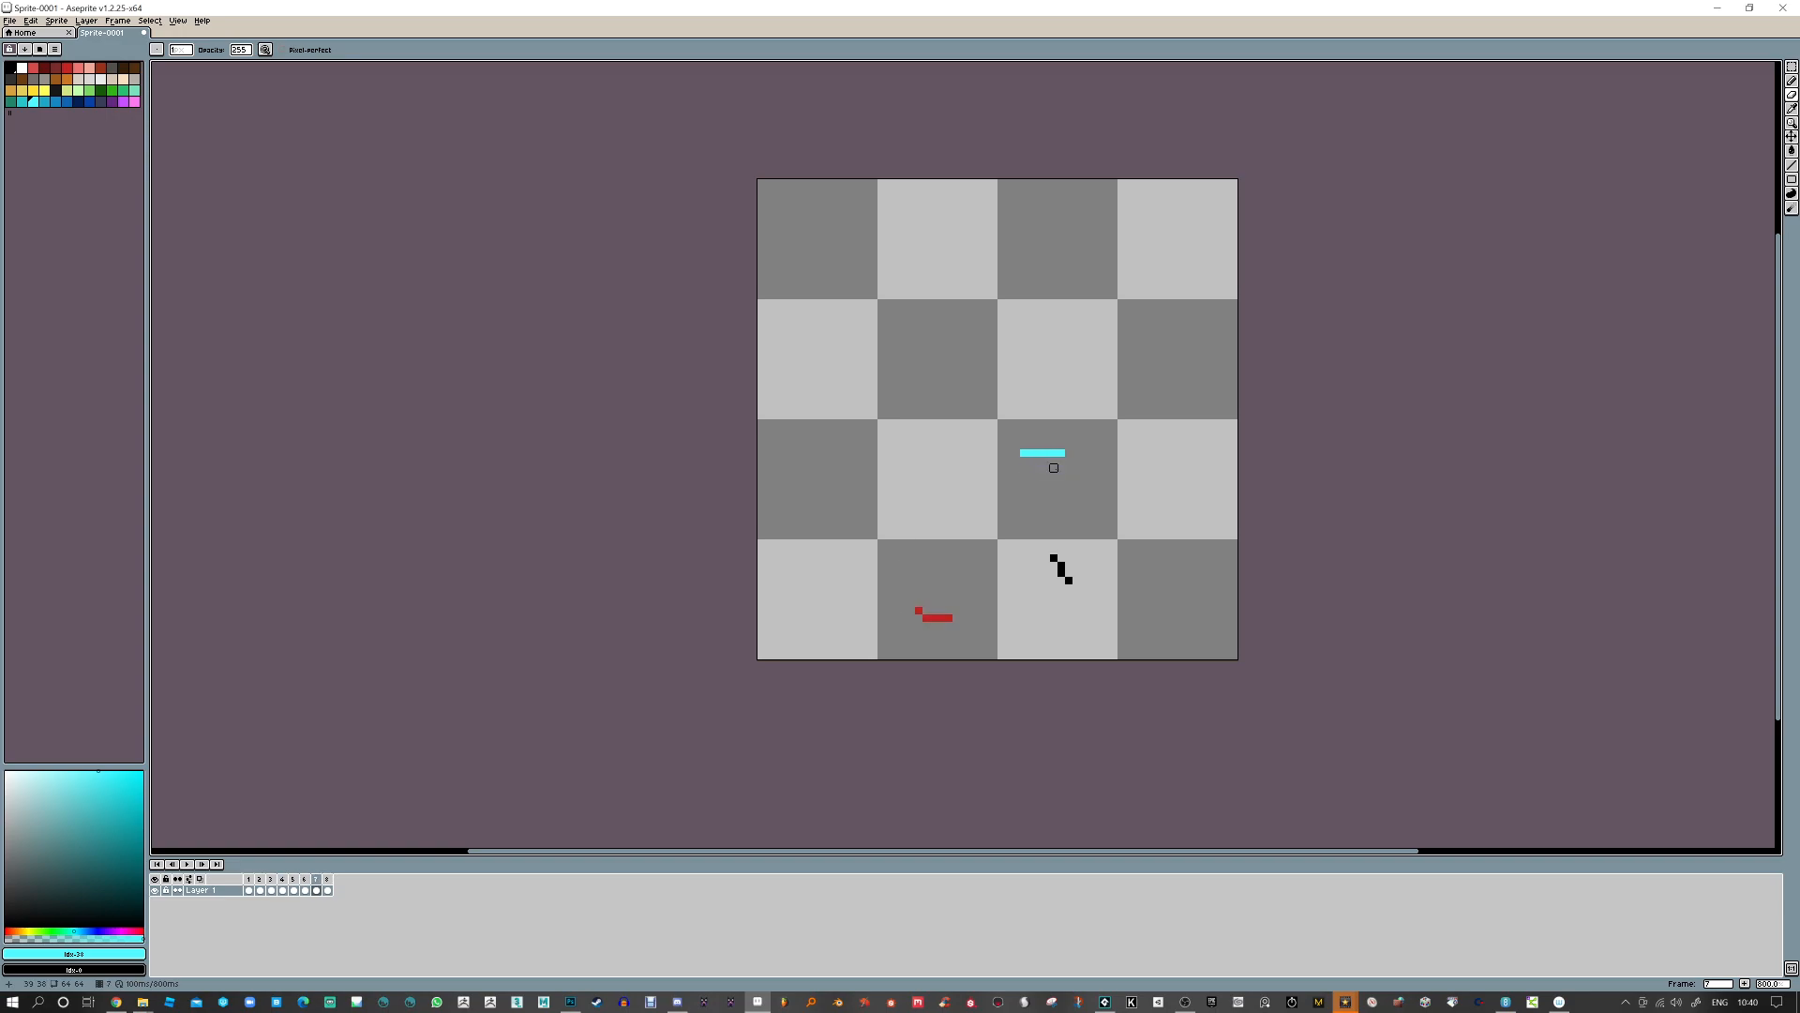
key("Right")
key("Left")
key("Left")
key("Left")
key("Left")
key("Right")
key("Right")
key("Right")
key("Right")
Lower the cyan line by another pixel in frame 8 and by one pixel in frame 7, and play the loop
key("b")
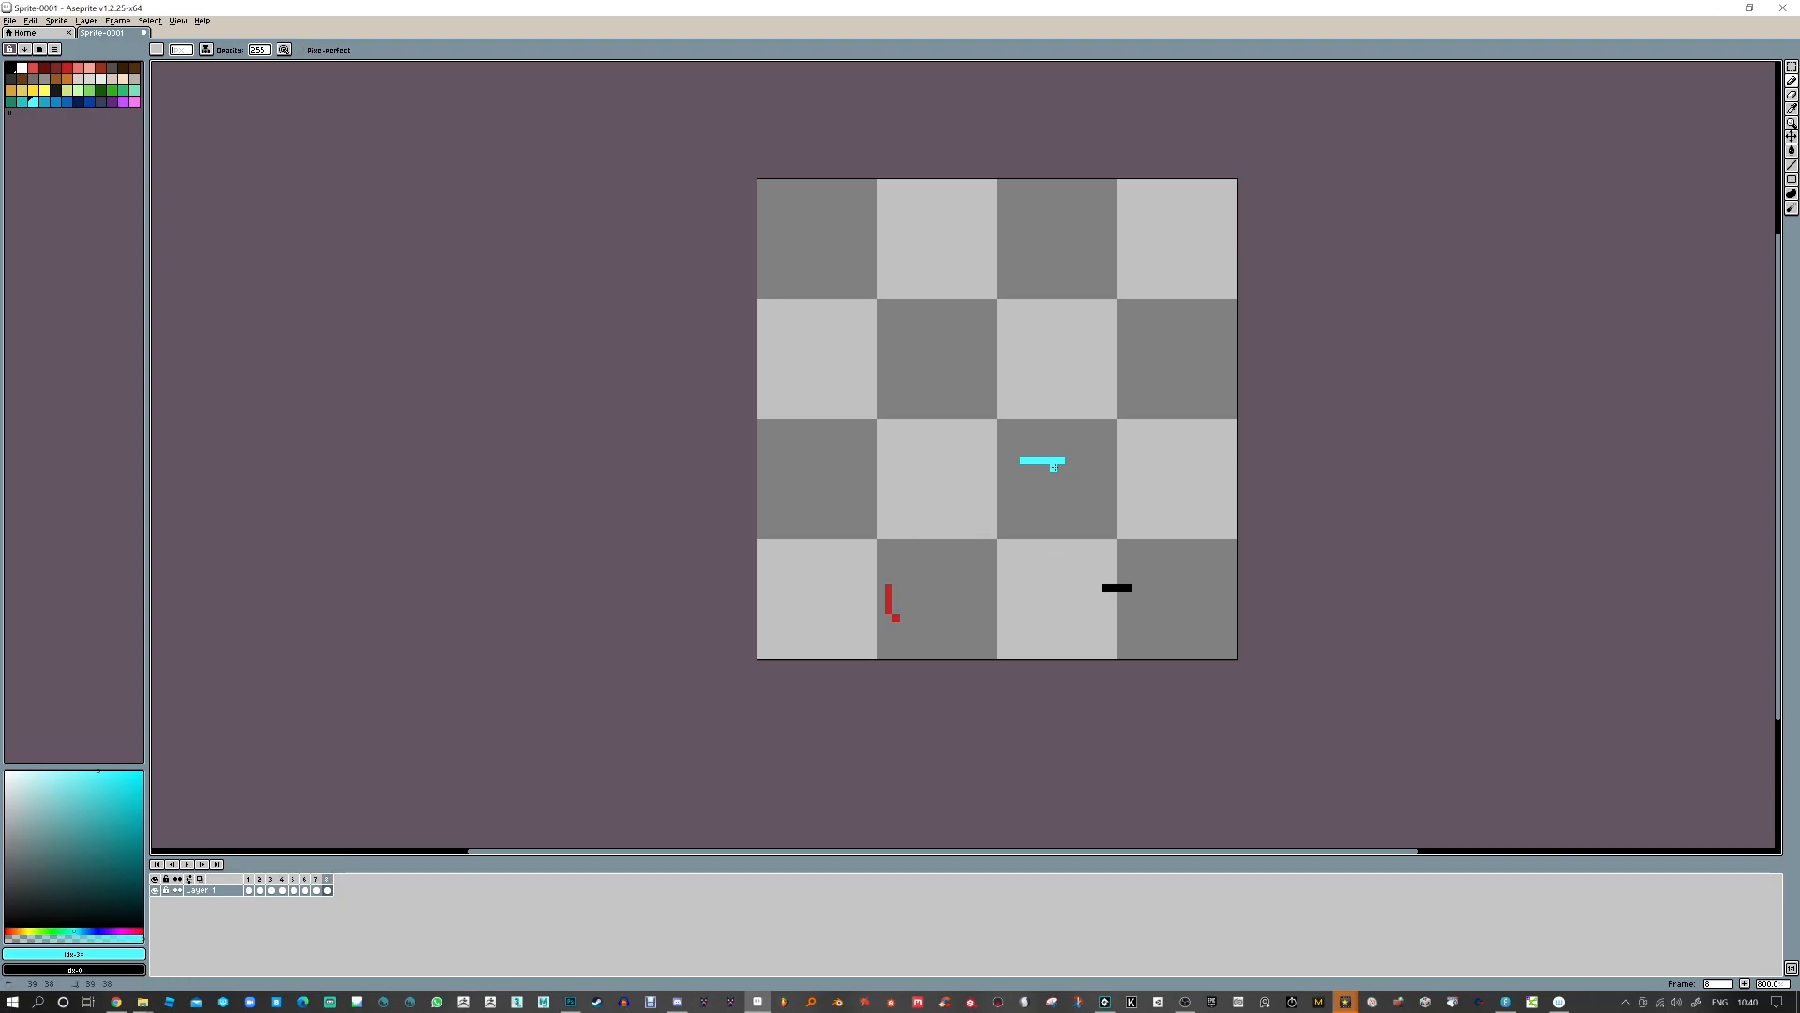
left_click_drag(1056, 467, 1022, 460)
key("e")
key("b")
key("Right")
key("Left")
key("Left")
key("e")
mouse_move(1063, 460)
left_mouse_down()
mouse_move(1022, 461)
mouse_move(1067, 453)
left_mouse_up()
left_click(186, 863)
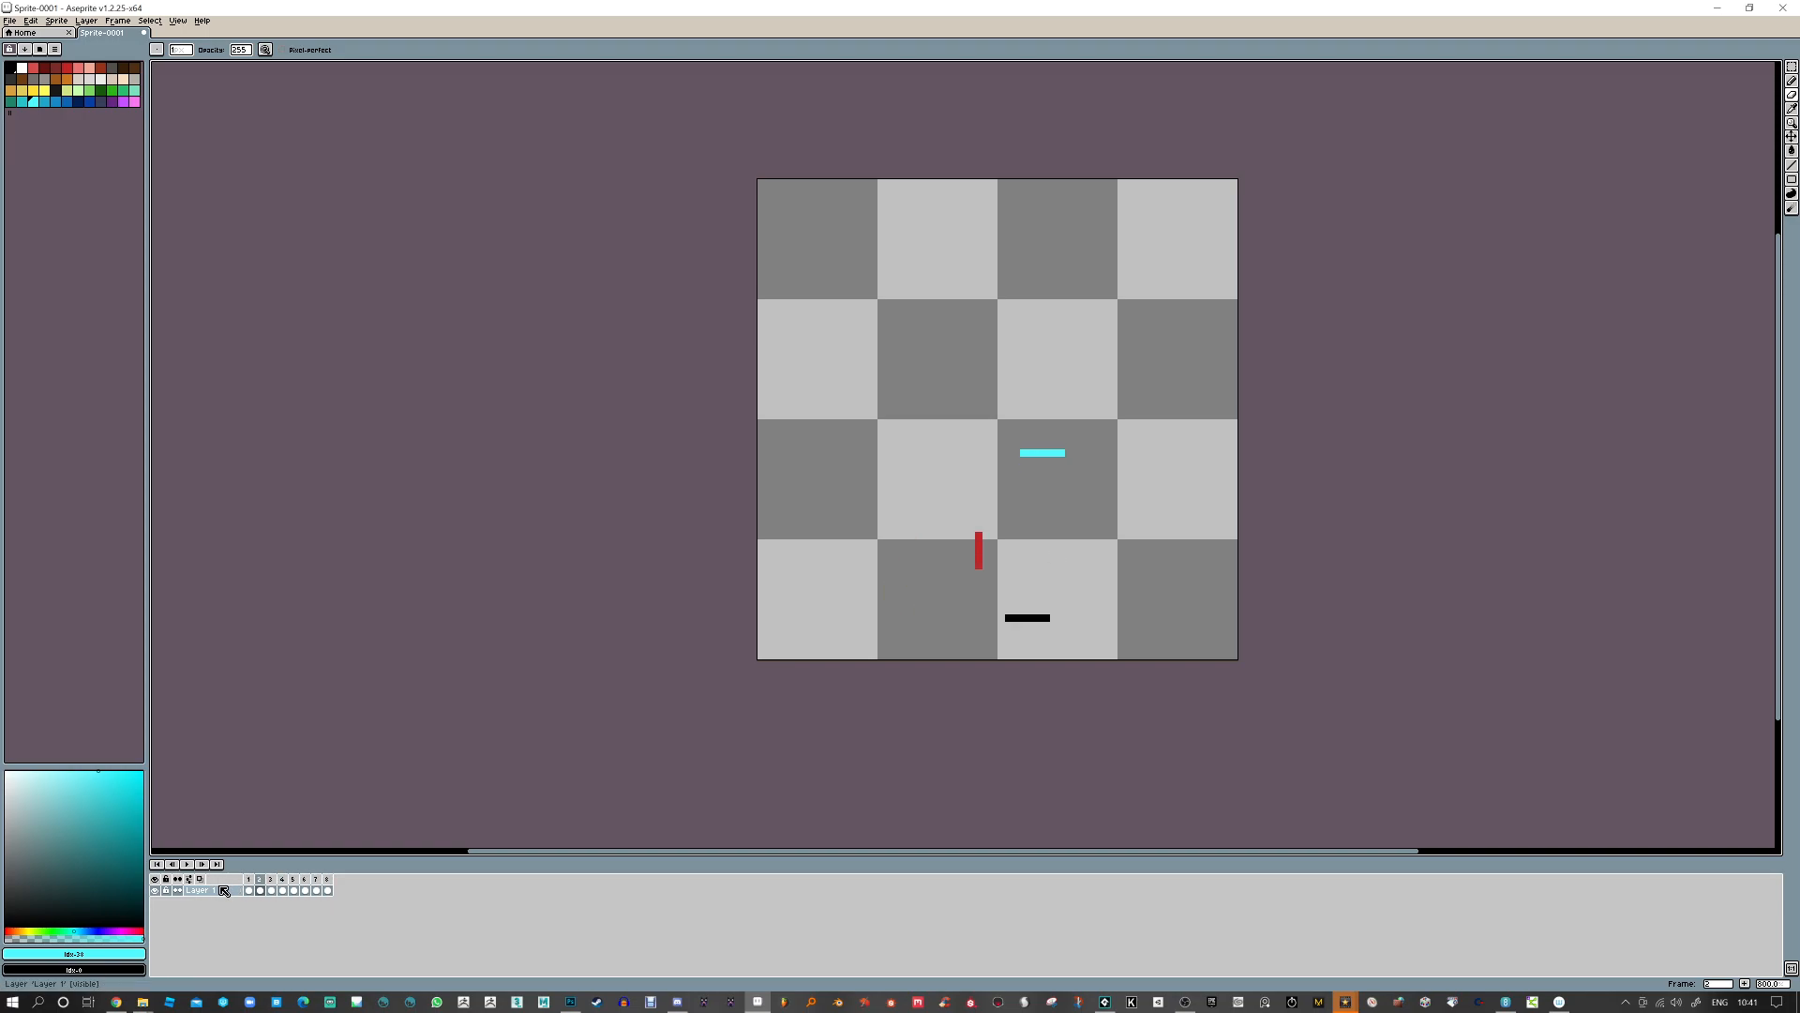
Step through to frame 7 and shift its cyan line one pixel to the right
key("Right")
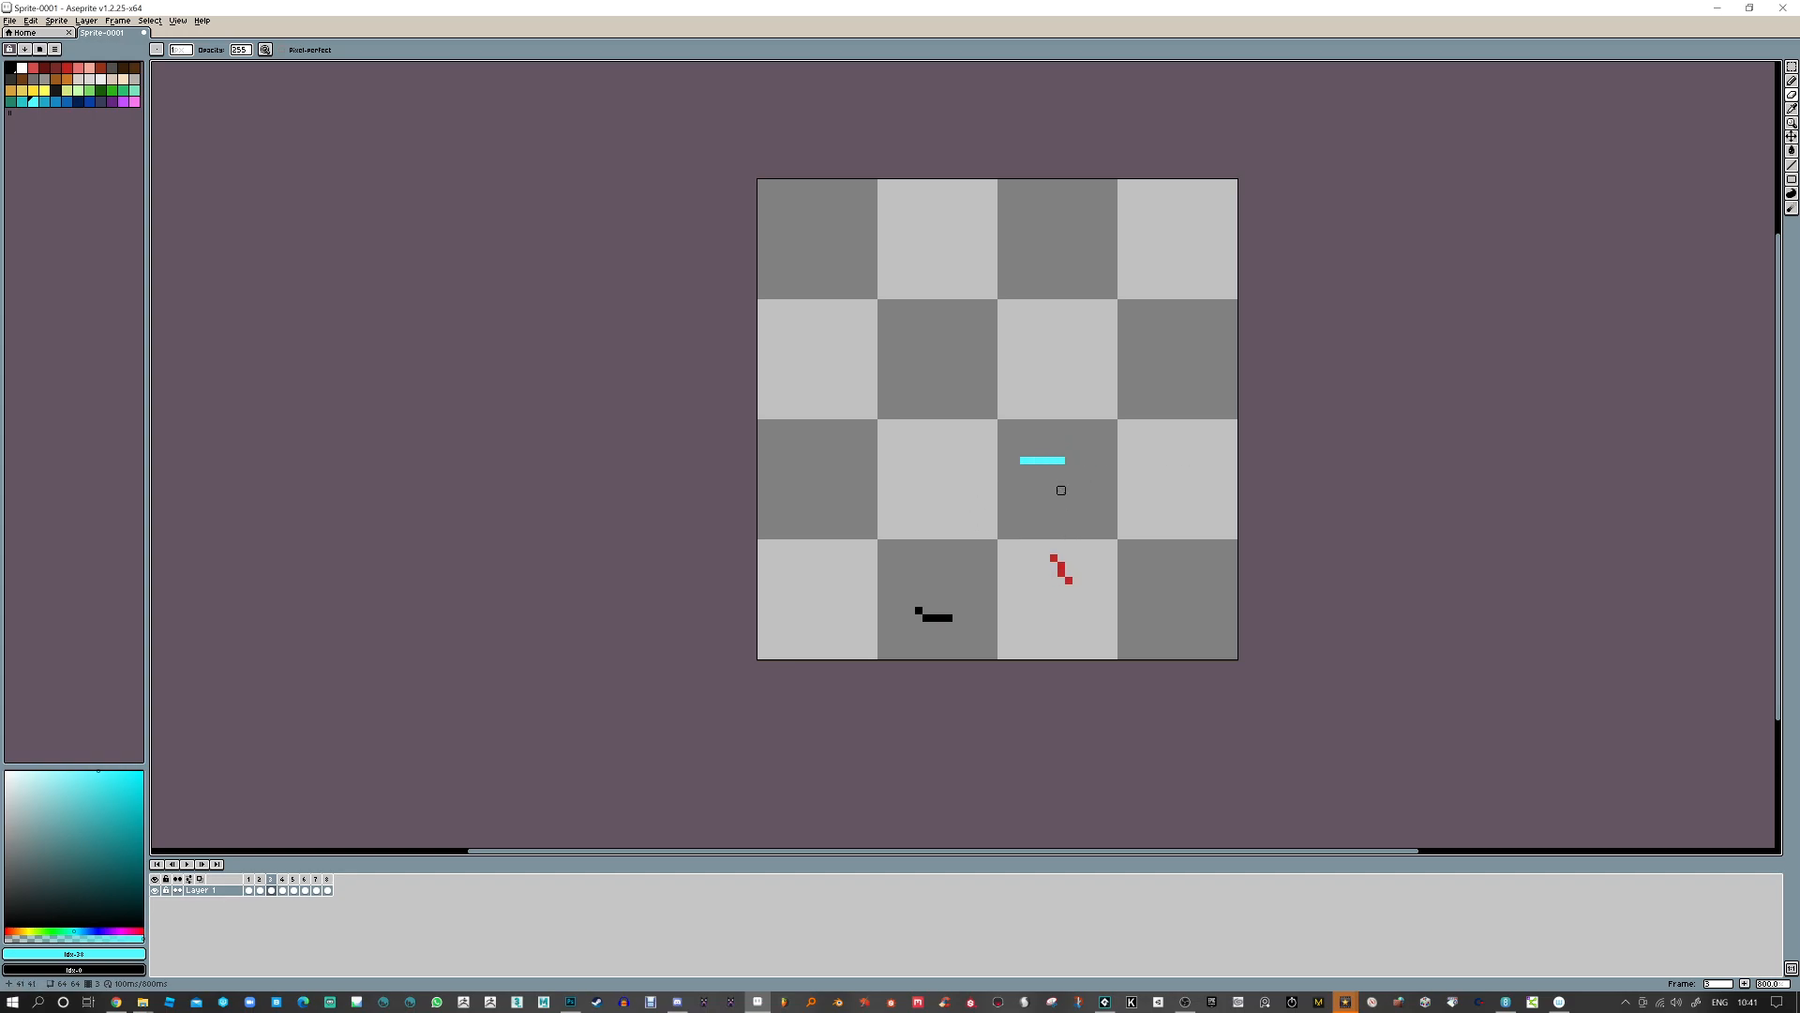
key("Right")
key("Right")
key("Right")
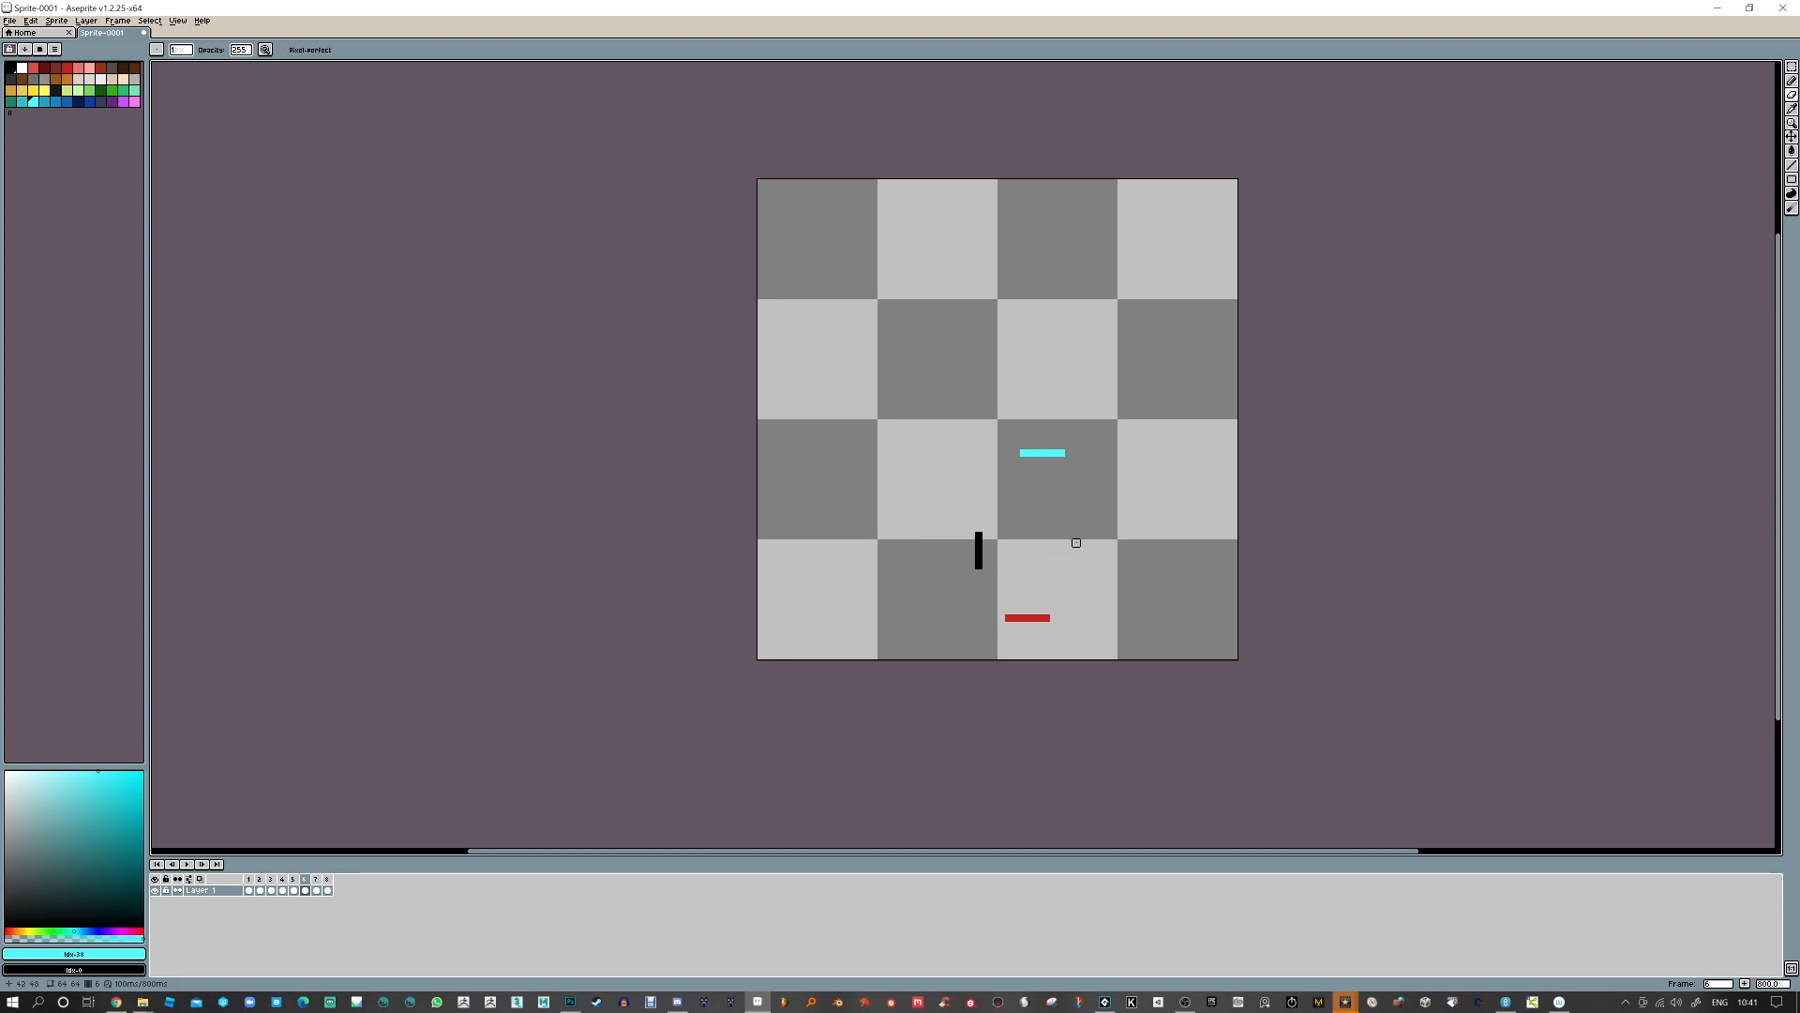
key("Right")
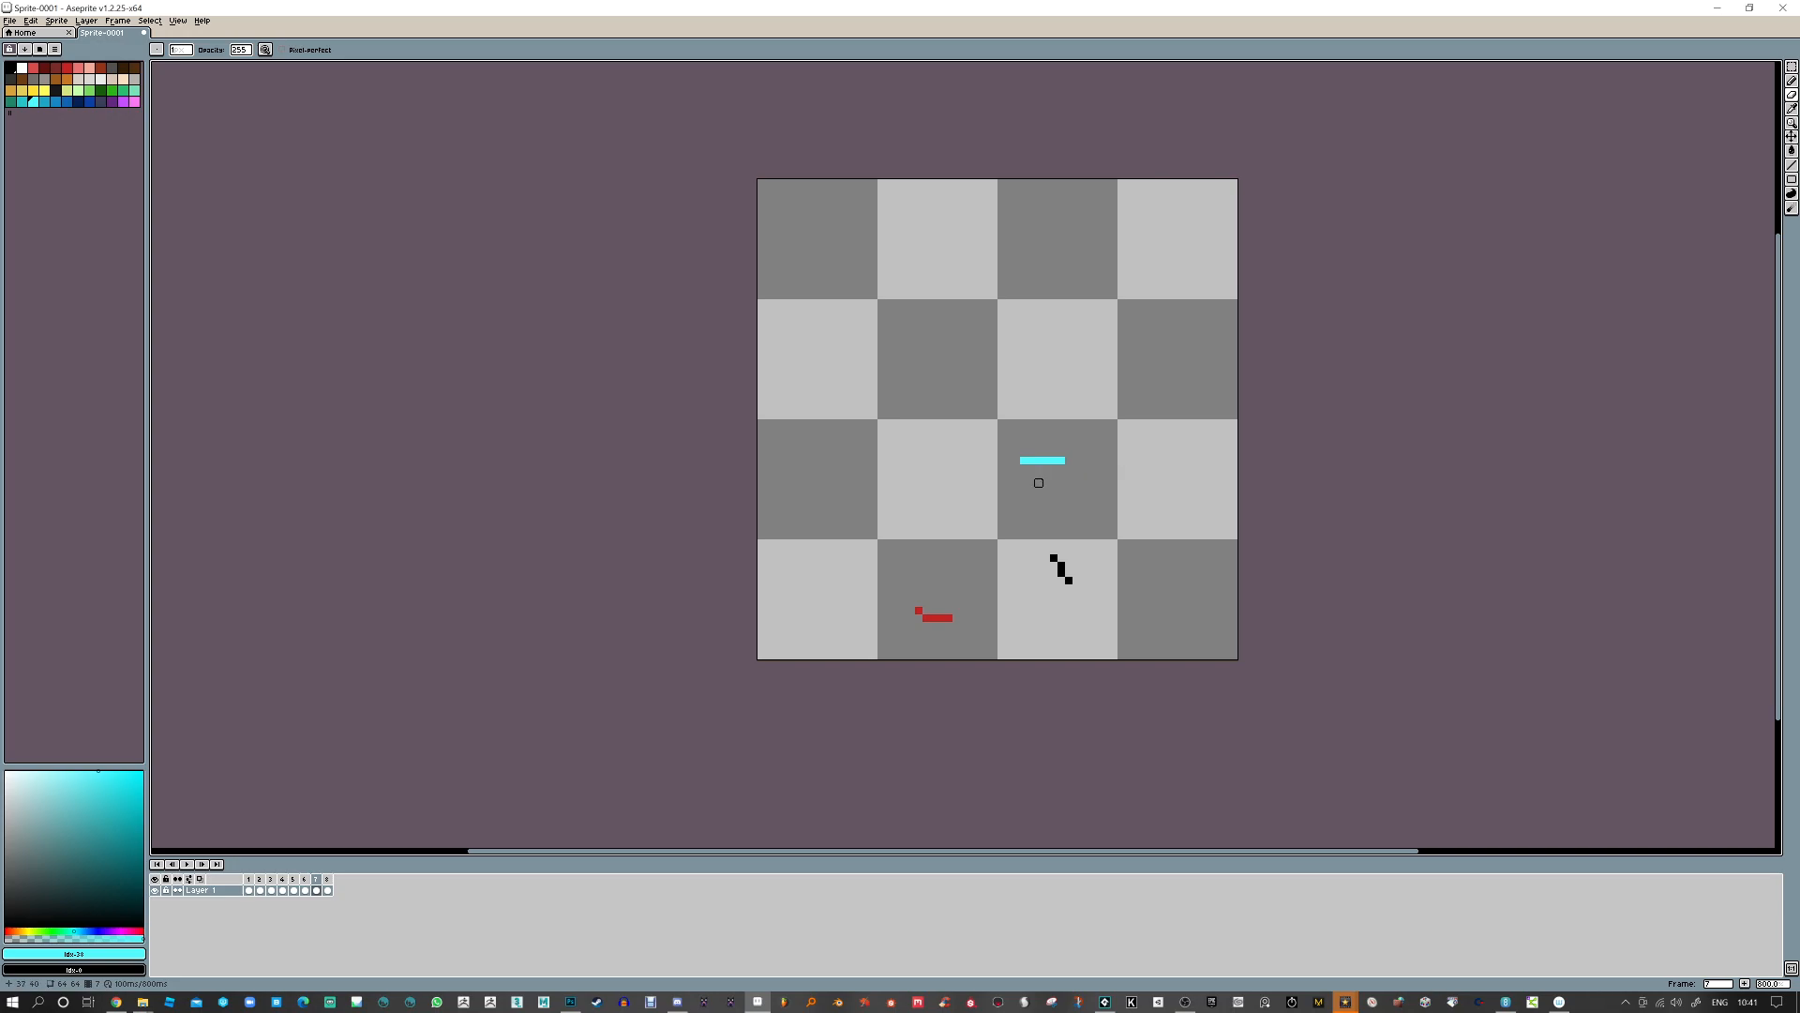
key("ctrl+z")
key("b")
left_click(1069, 459)
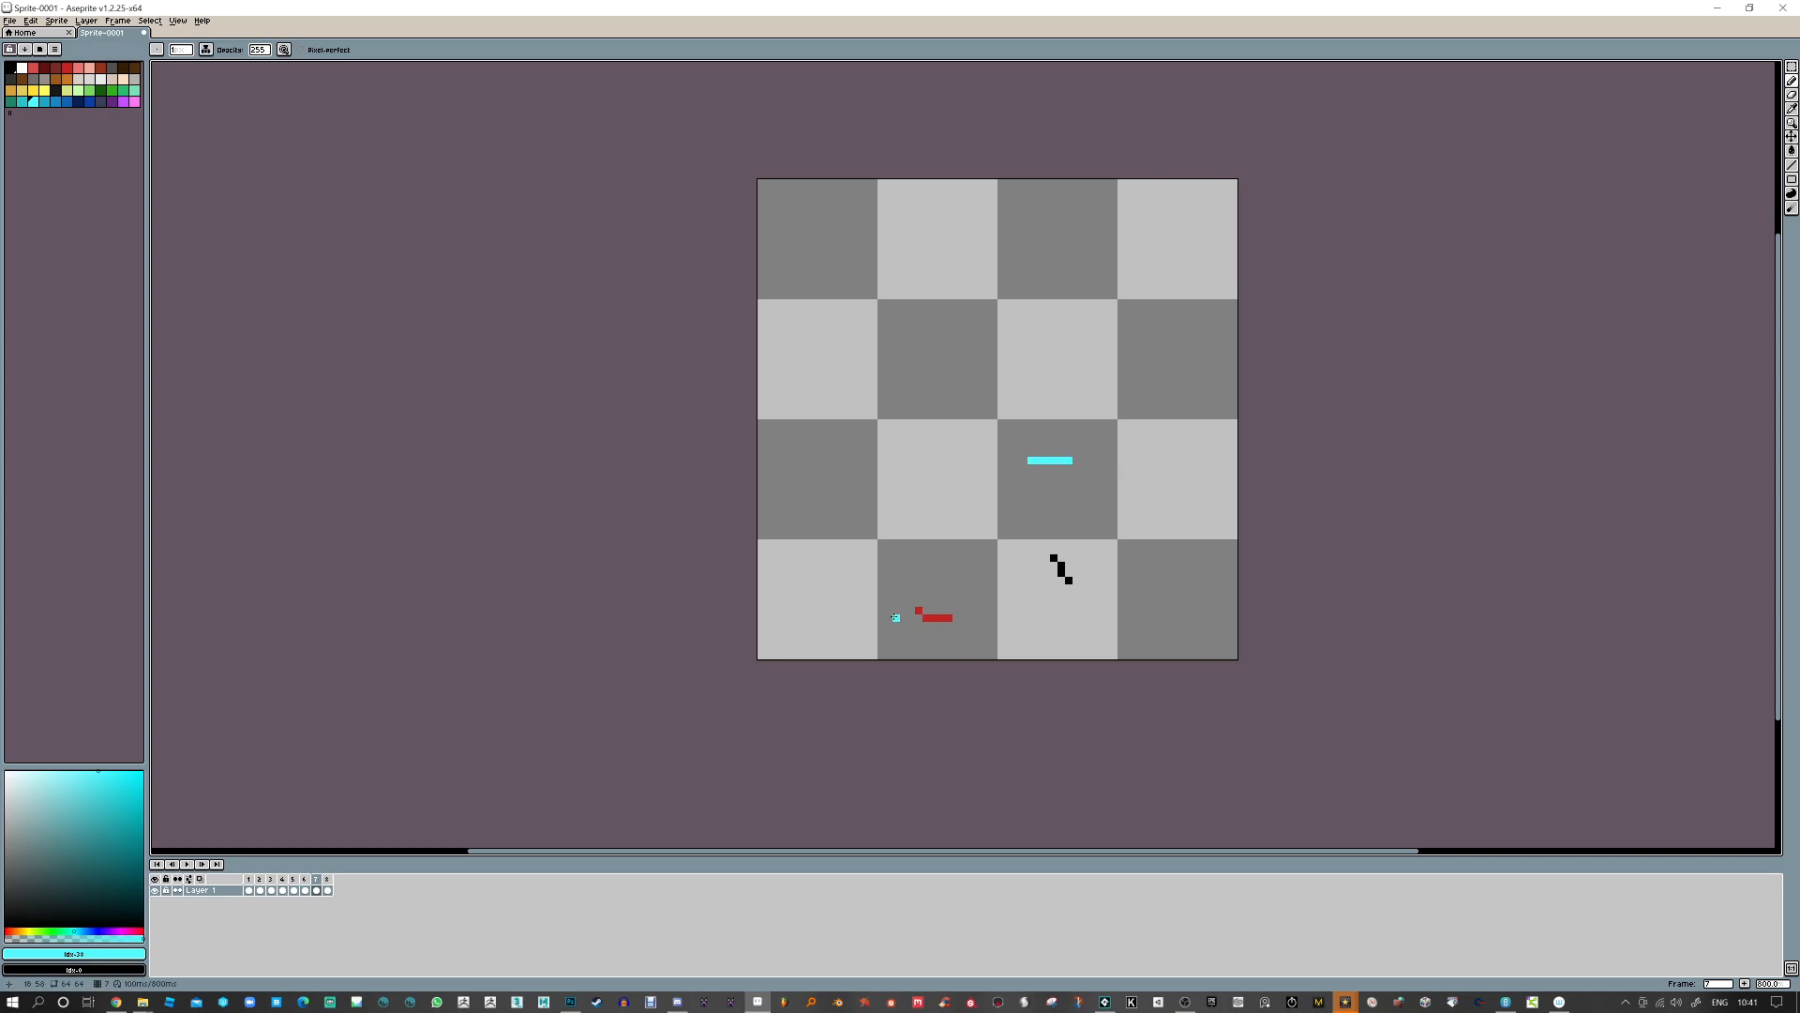
Shift the cyan line one pixel to the right in frame 3, and play the loop
left_click(265, 880)
left_click(273, 886)
left_click_drag(1061, 456, 1067, 460)
key("e")
left_click(1024, 461)
left_click(189, 865)
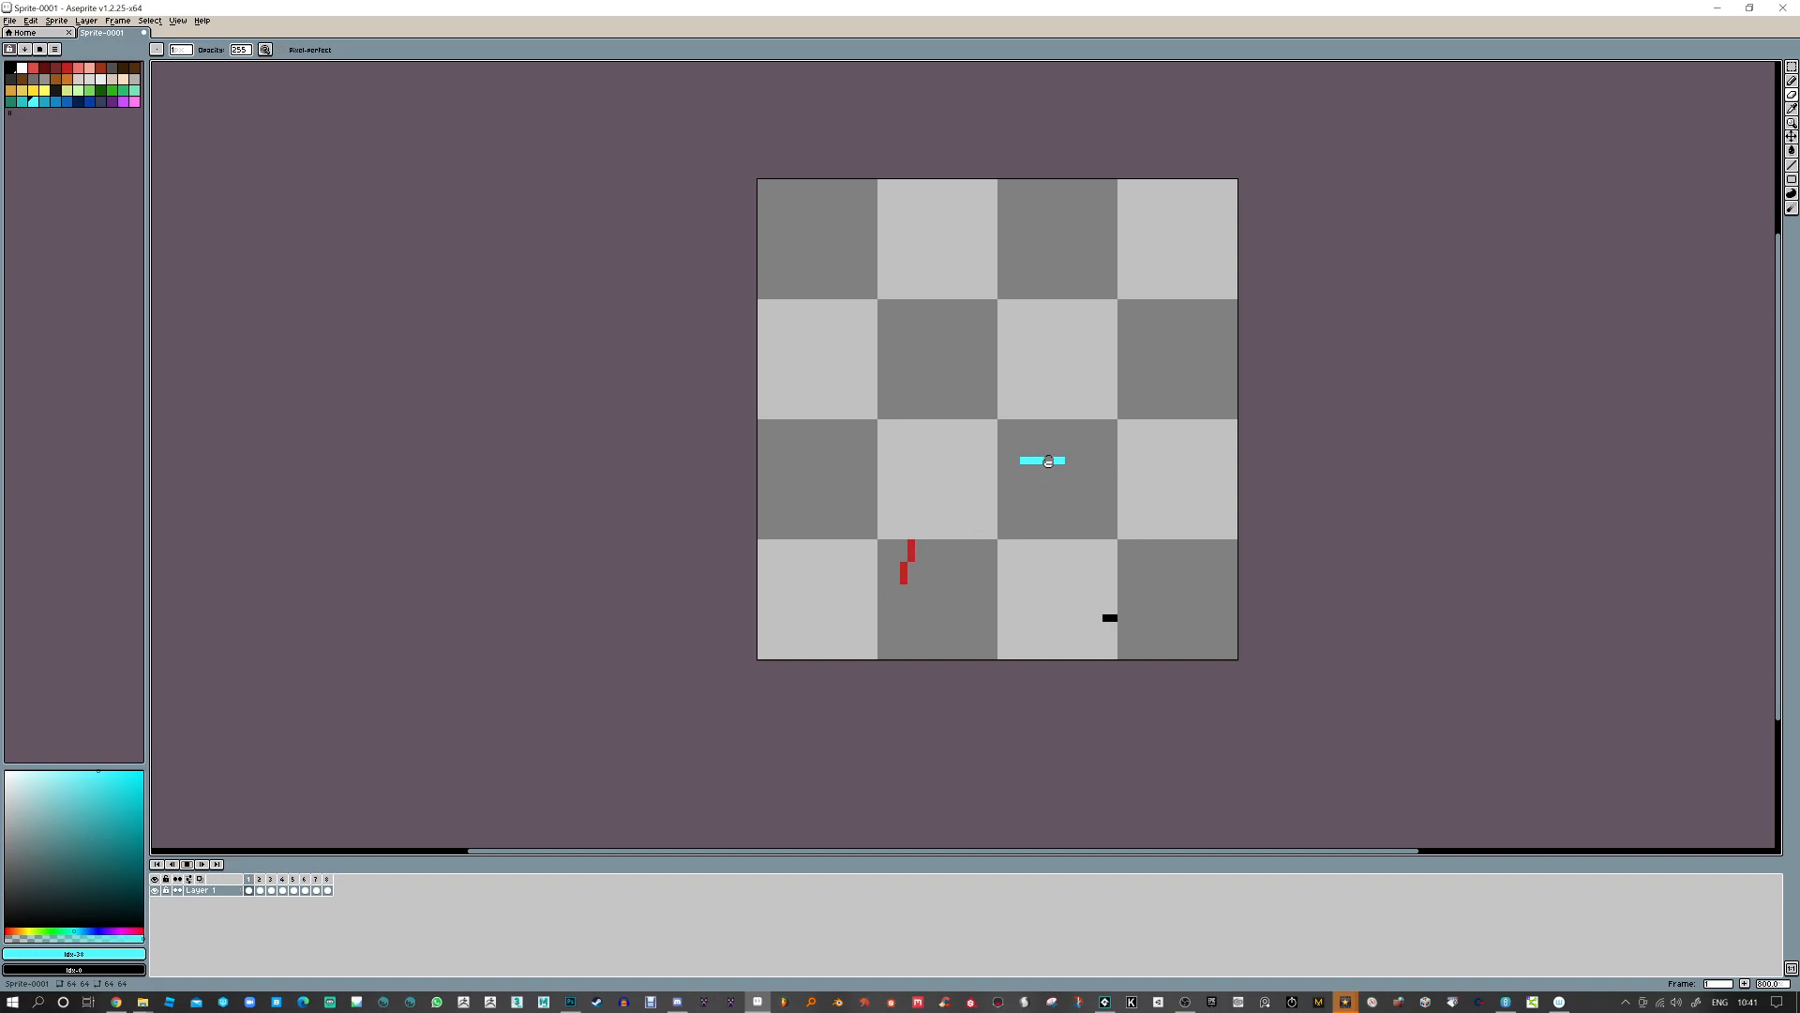
View the timeline and onion skin settings, and play the loop again
left_click(190, 881)
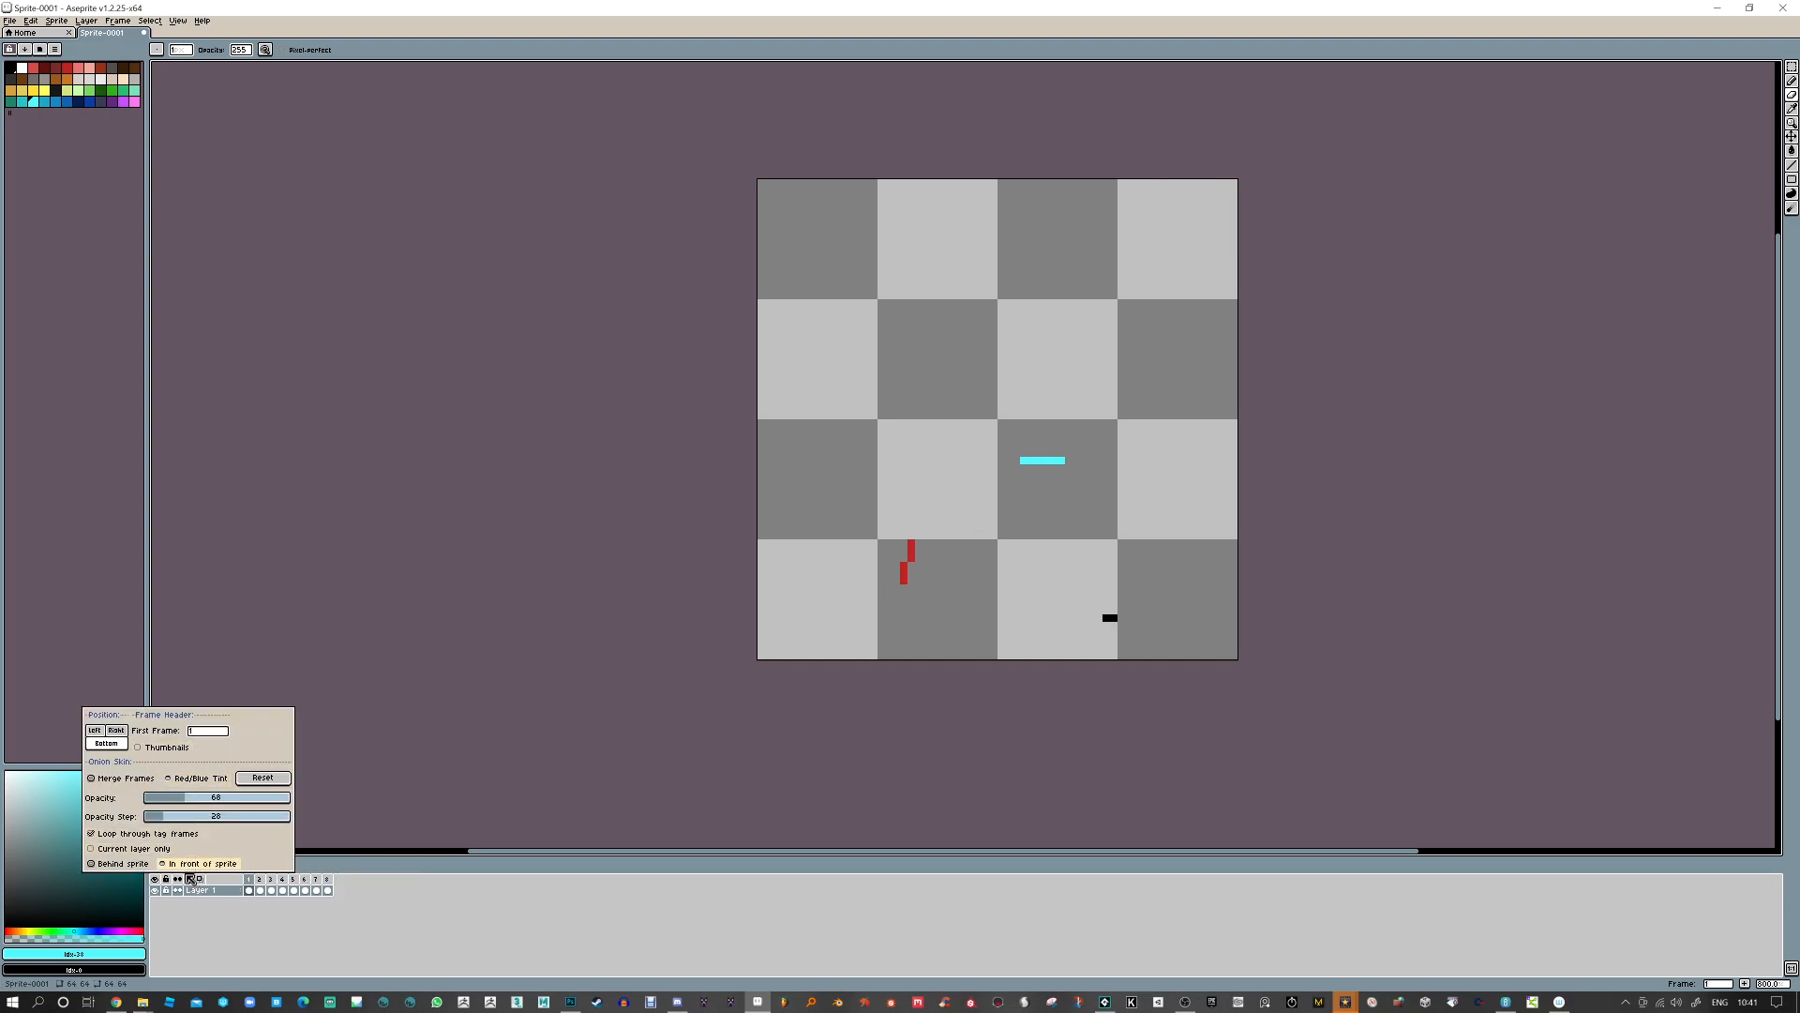
left_click(205, 883)
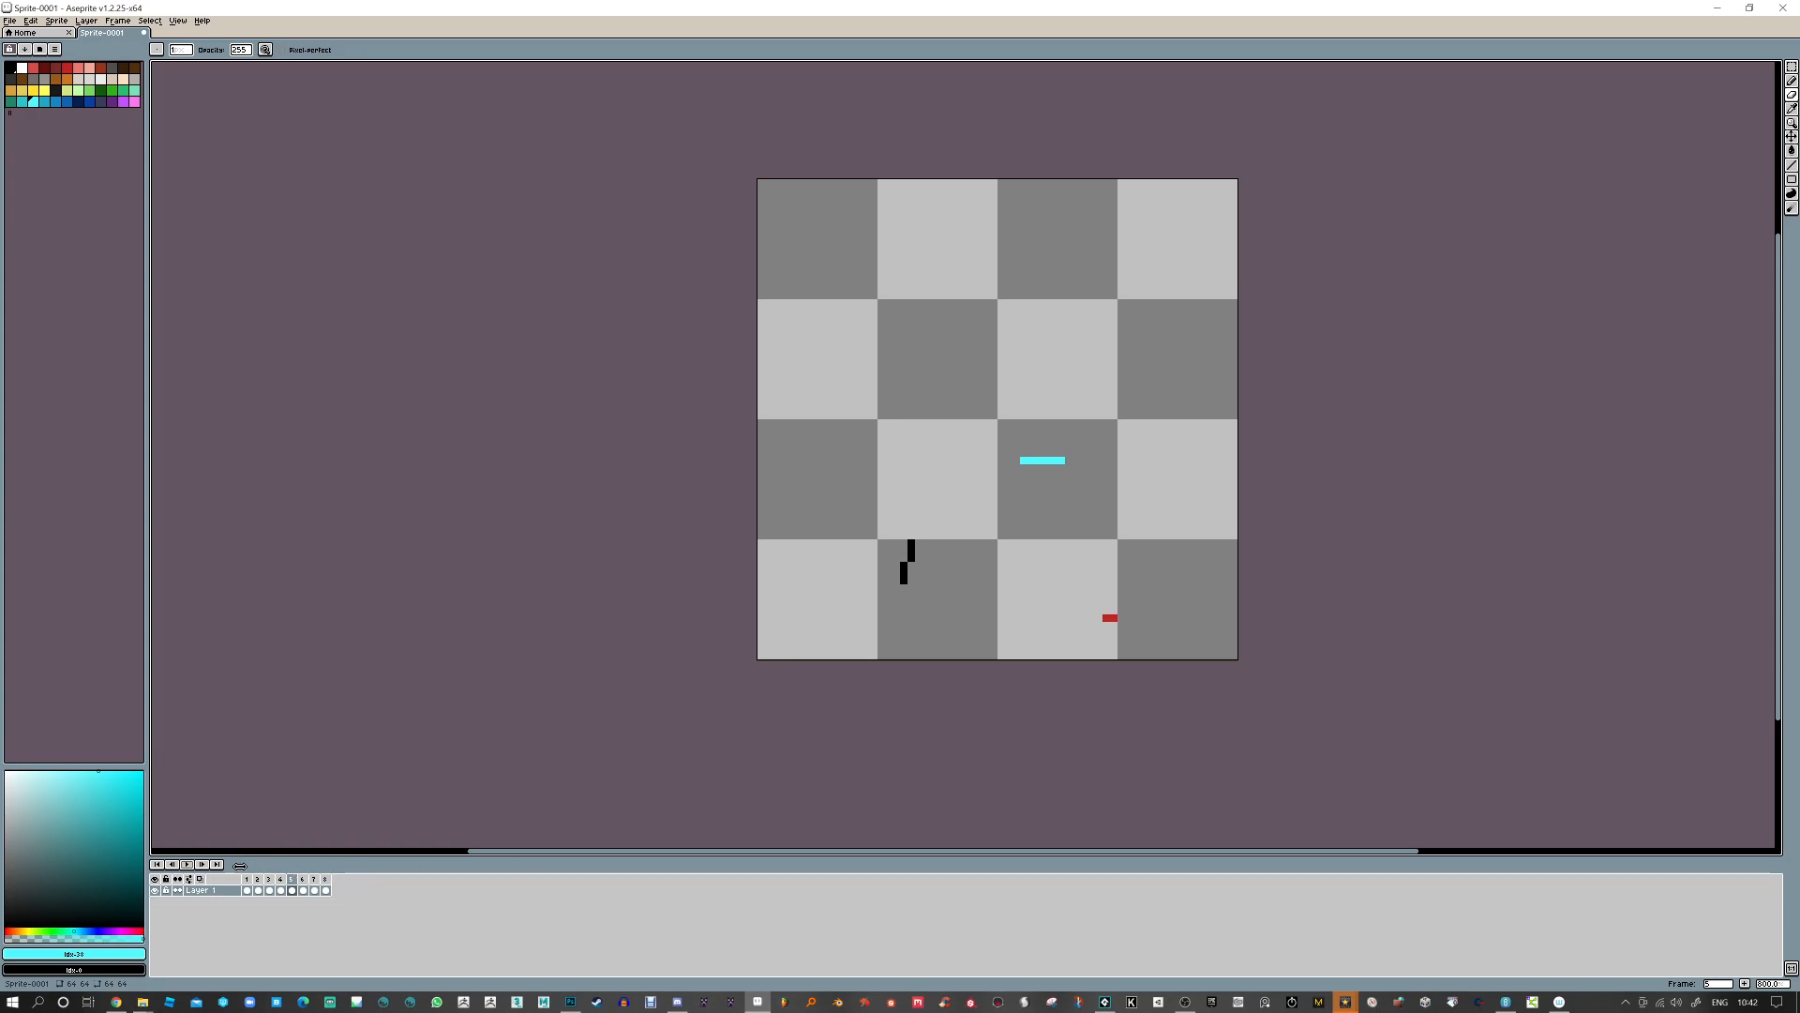
left_click(188, 865)
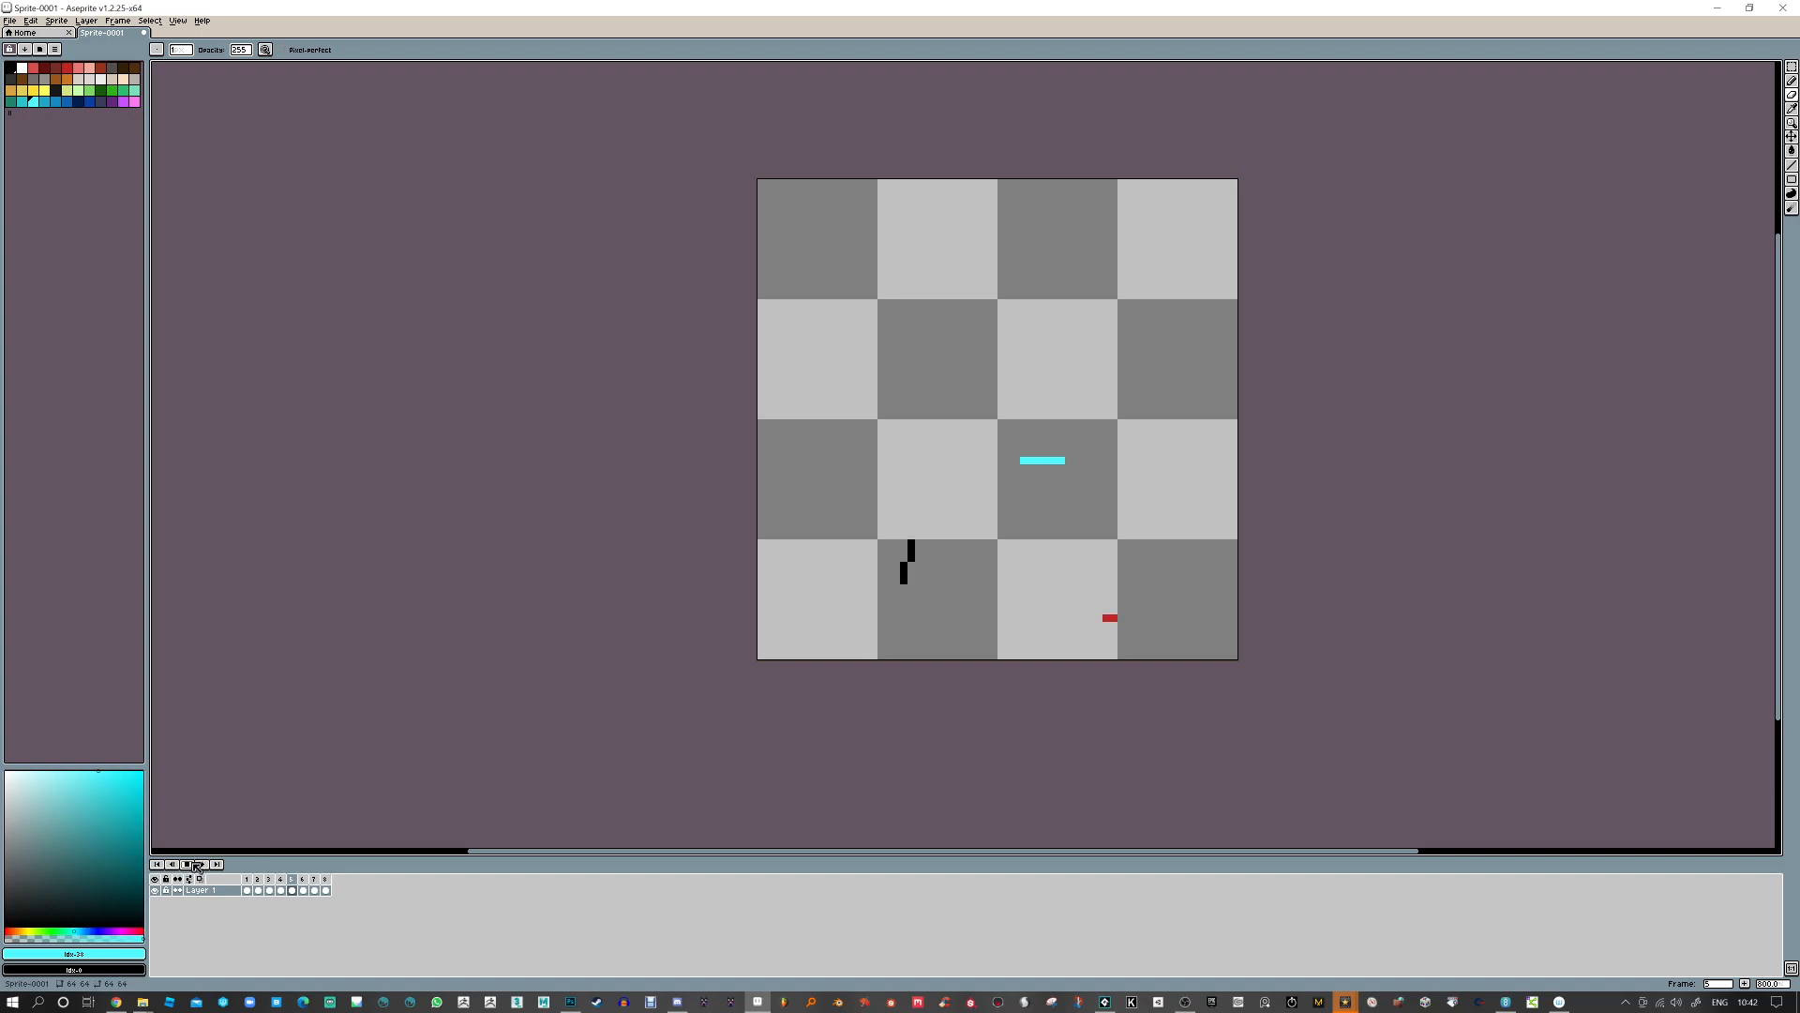
left_click(188, 865)
left_click(126, 25)
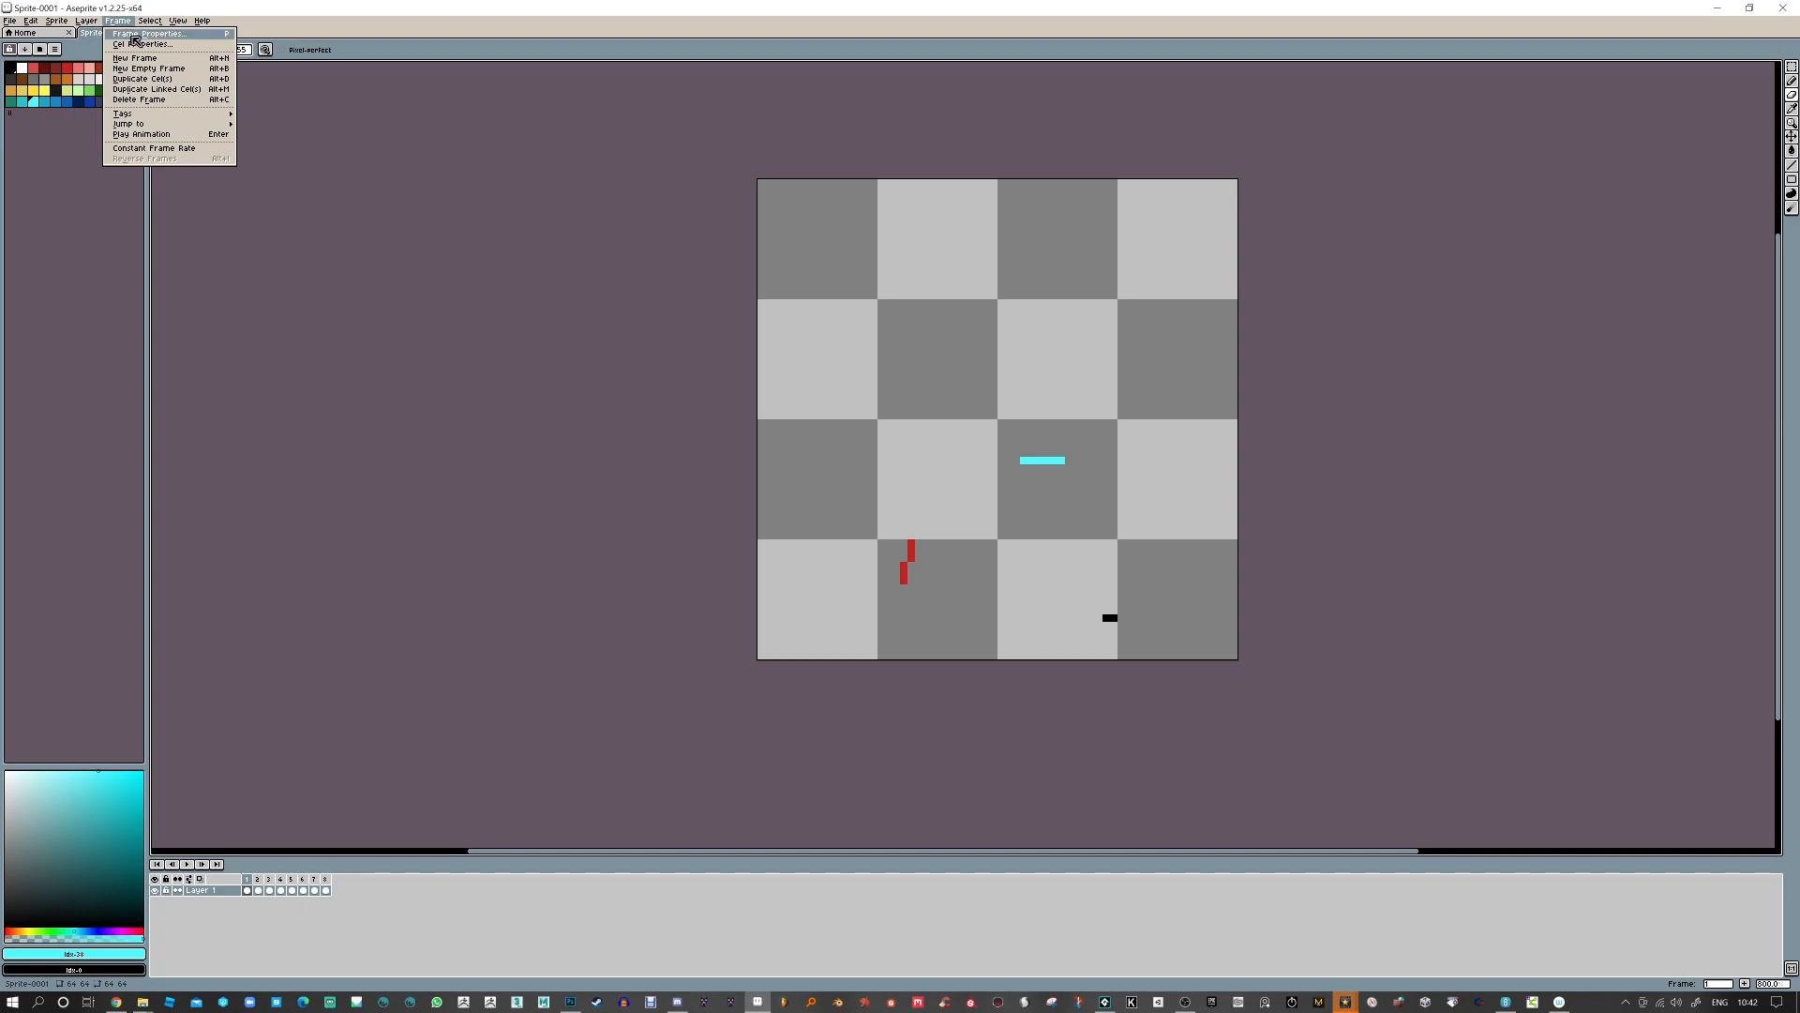
left_click(136, 37)
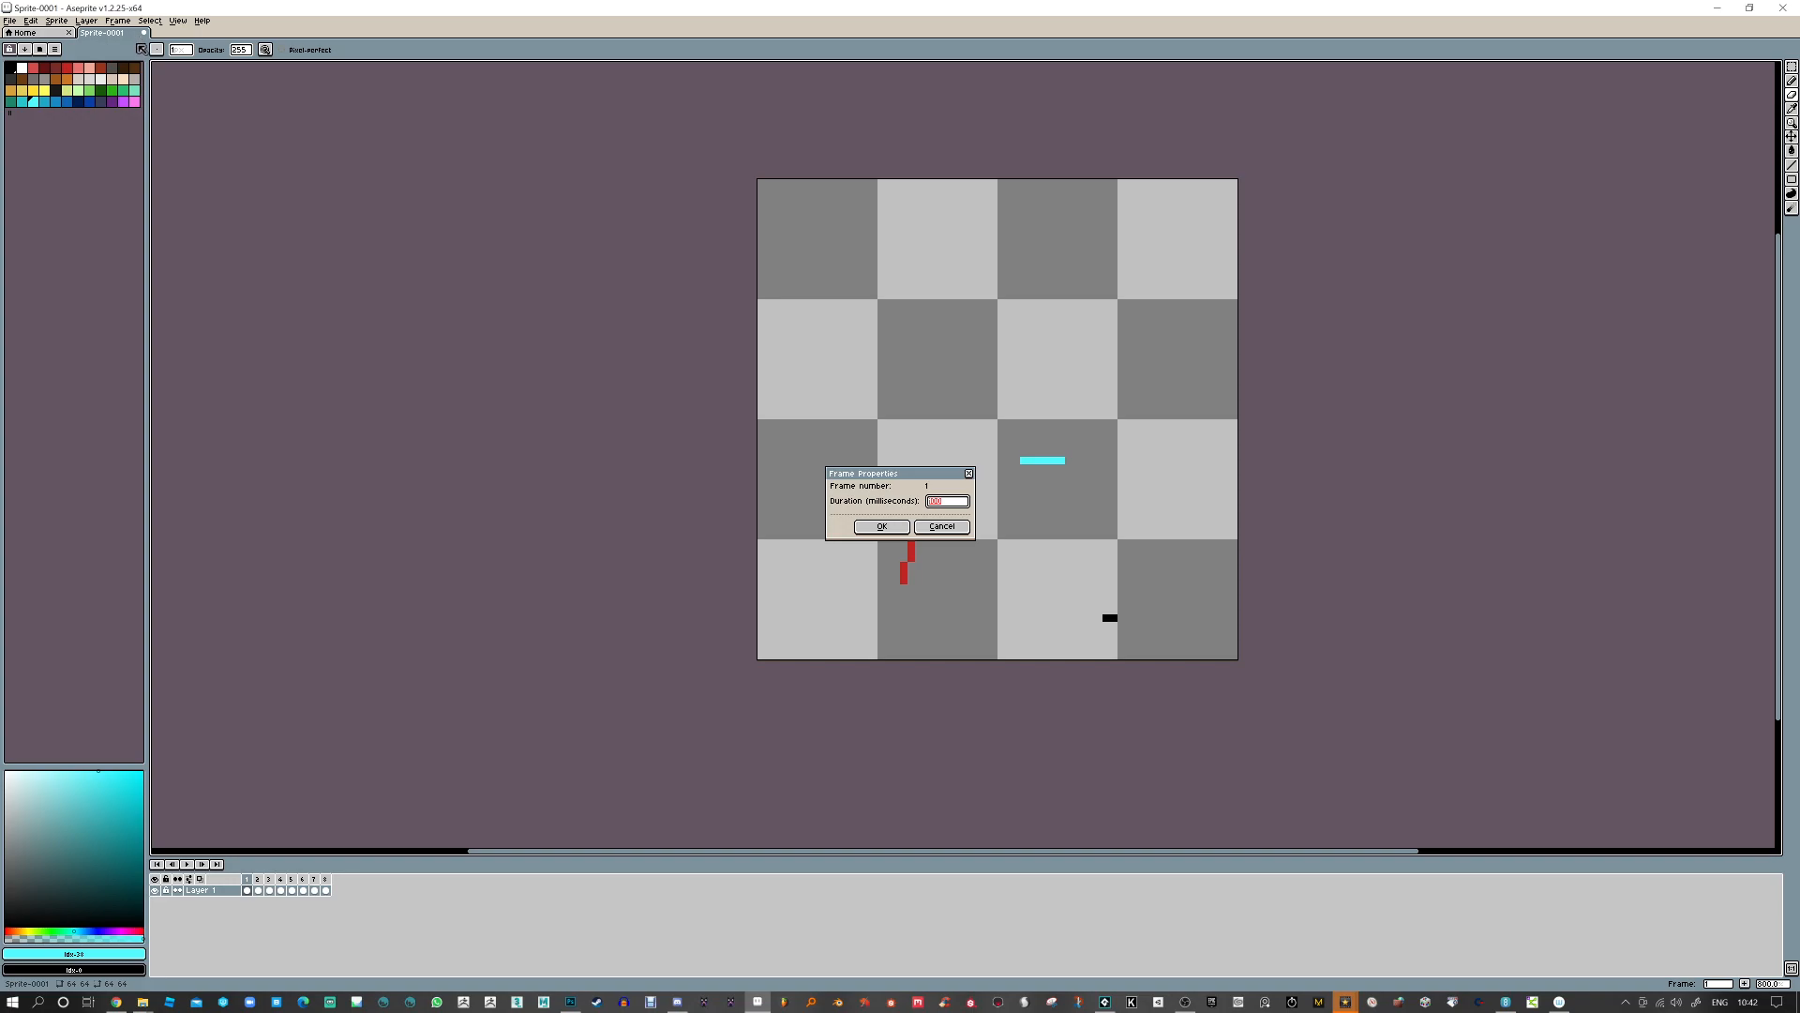
left_click(942, 526)
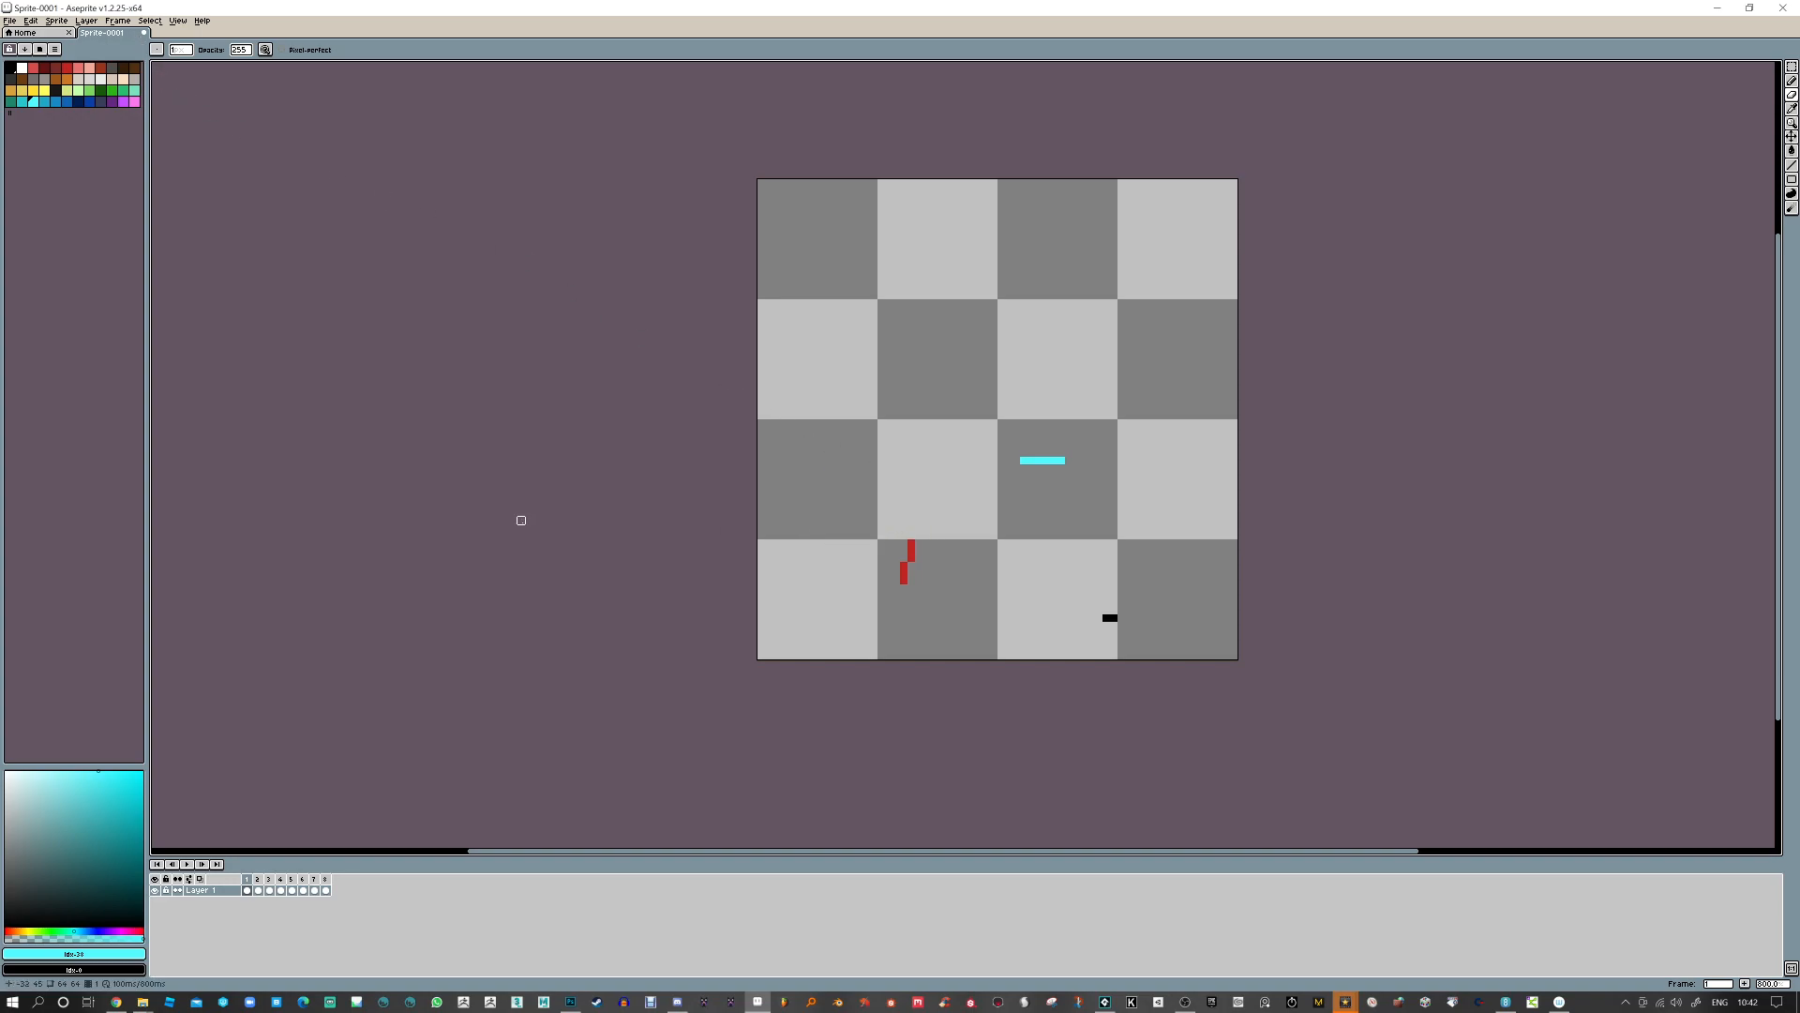
Open the constant frame rate duration setting for all eight frames
left_click(88, 22)
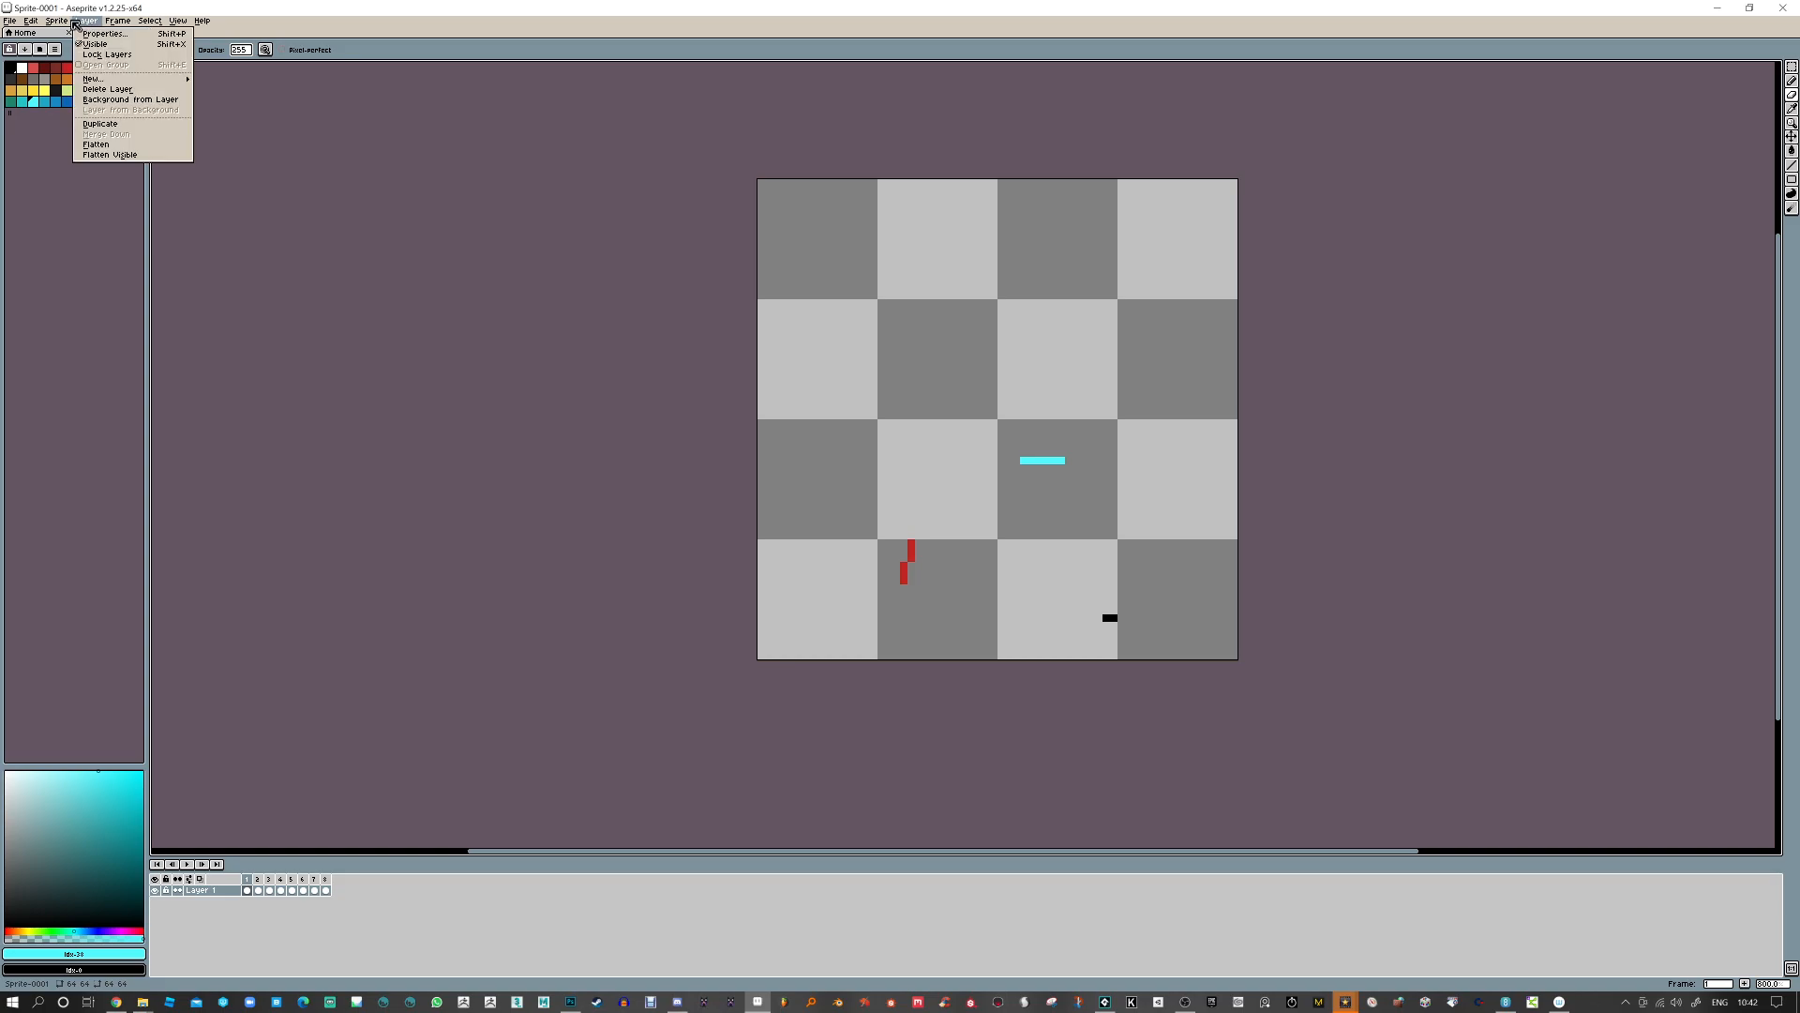
mouse_move(65, 24)
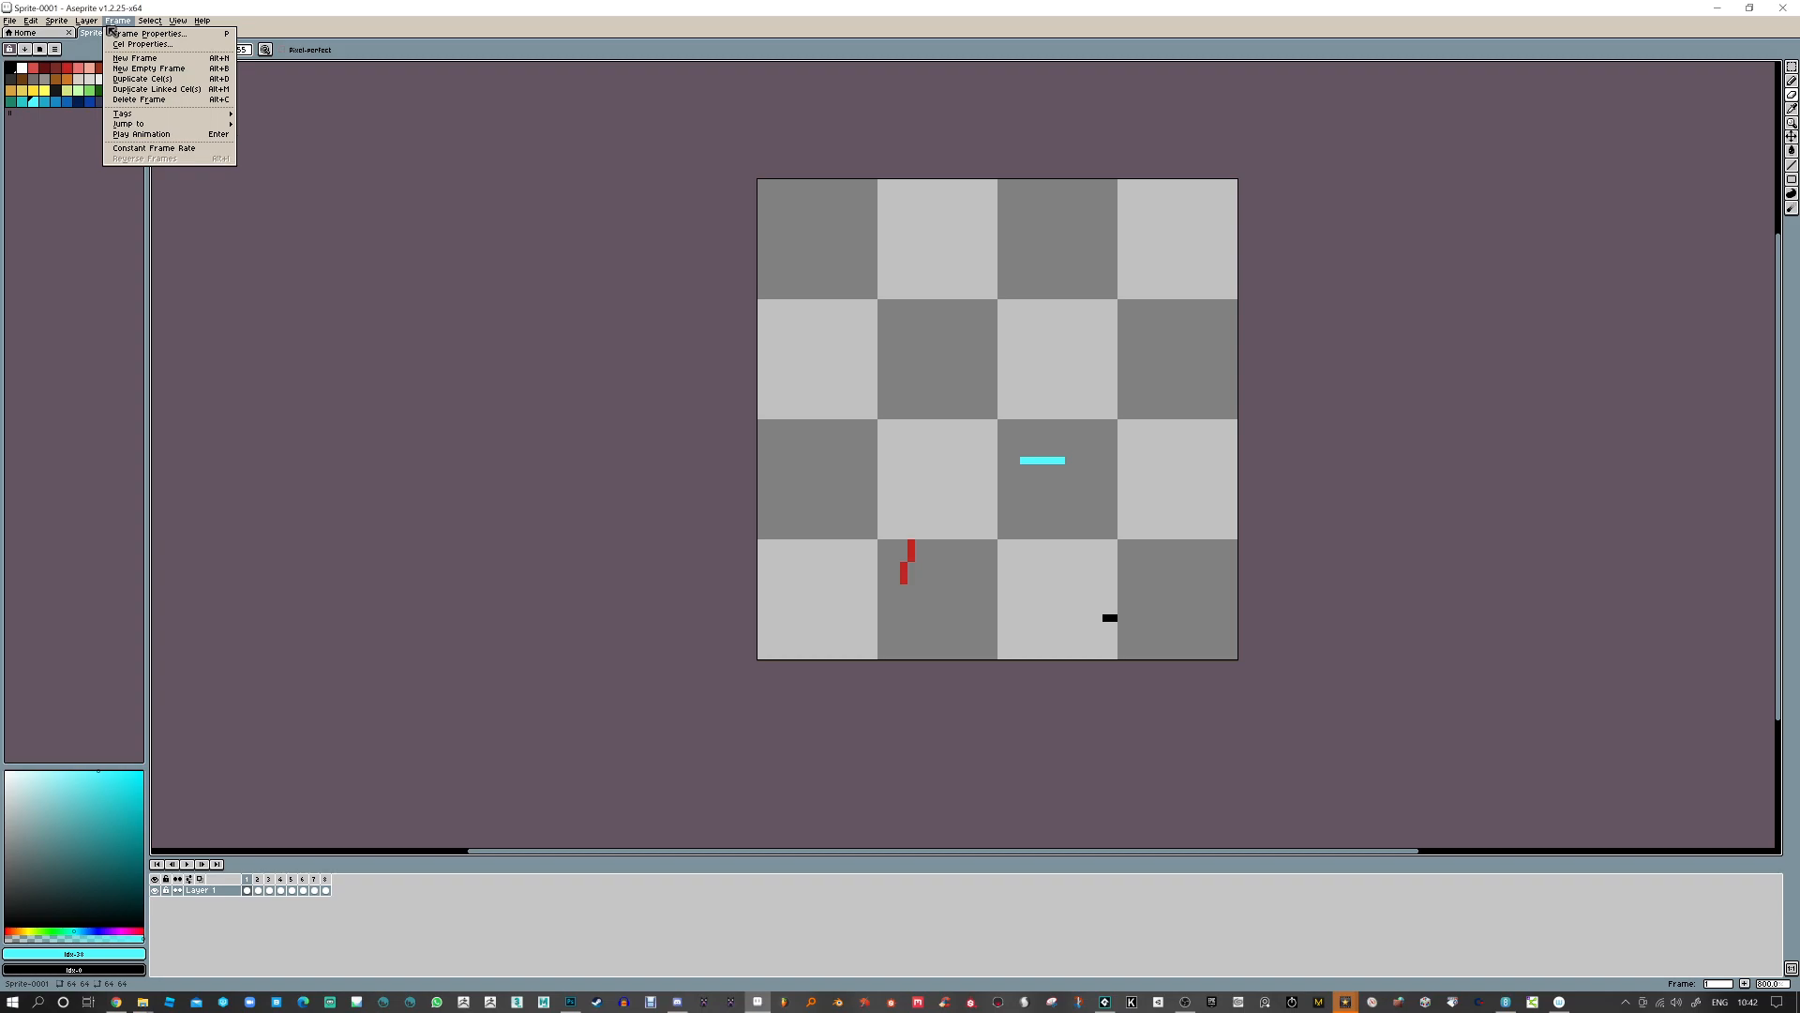
left_click(140, 150)
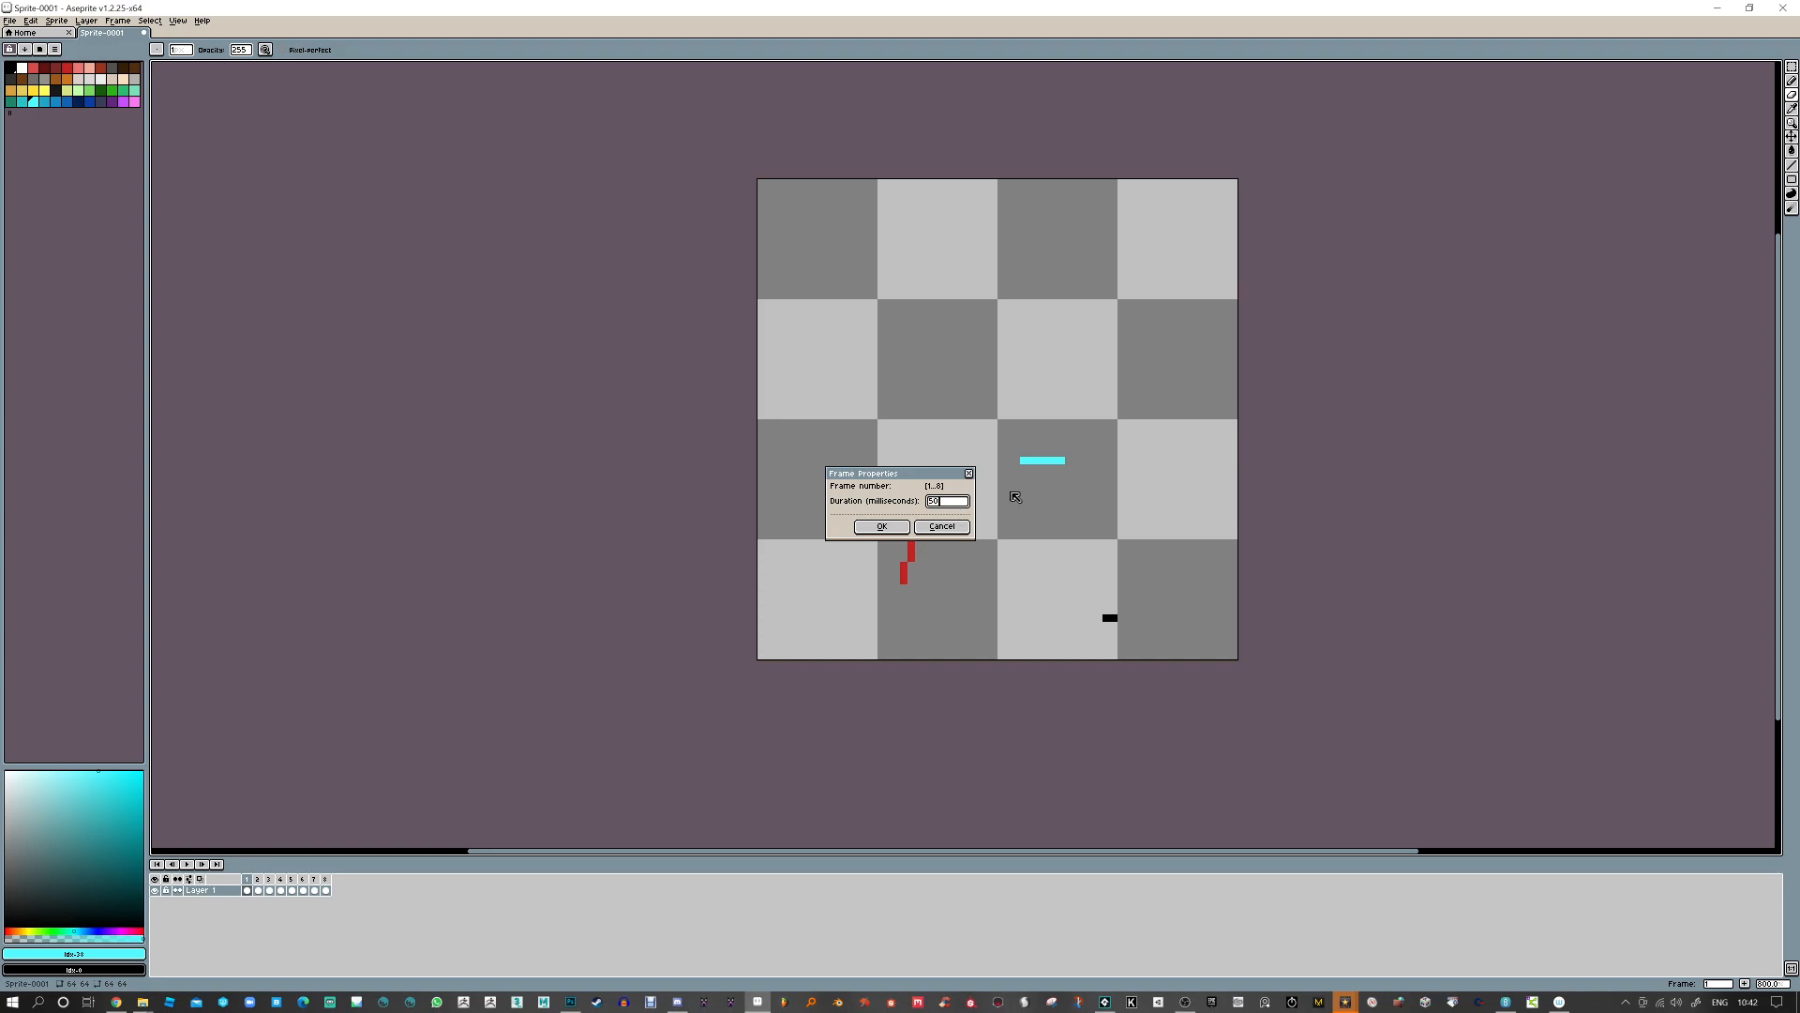
Set the duration of all eight frames to 50 milliseconds and play the animation
left_click(883, 526)
left_click(187, 864)
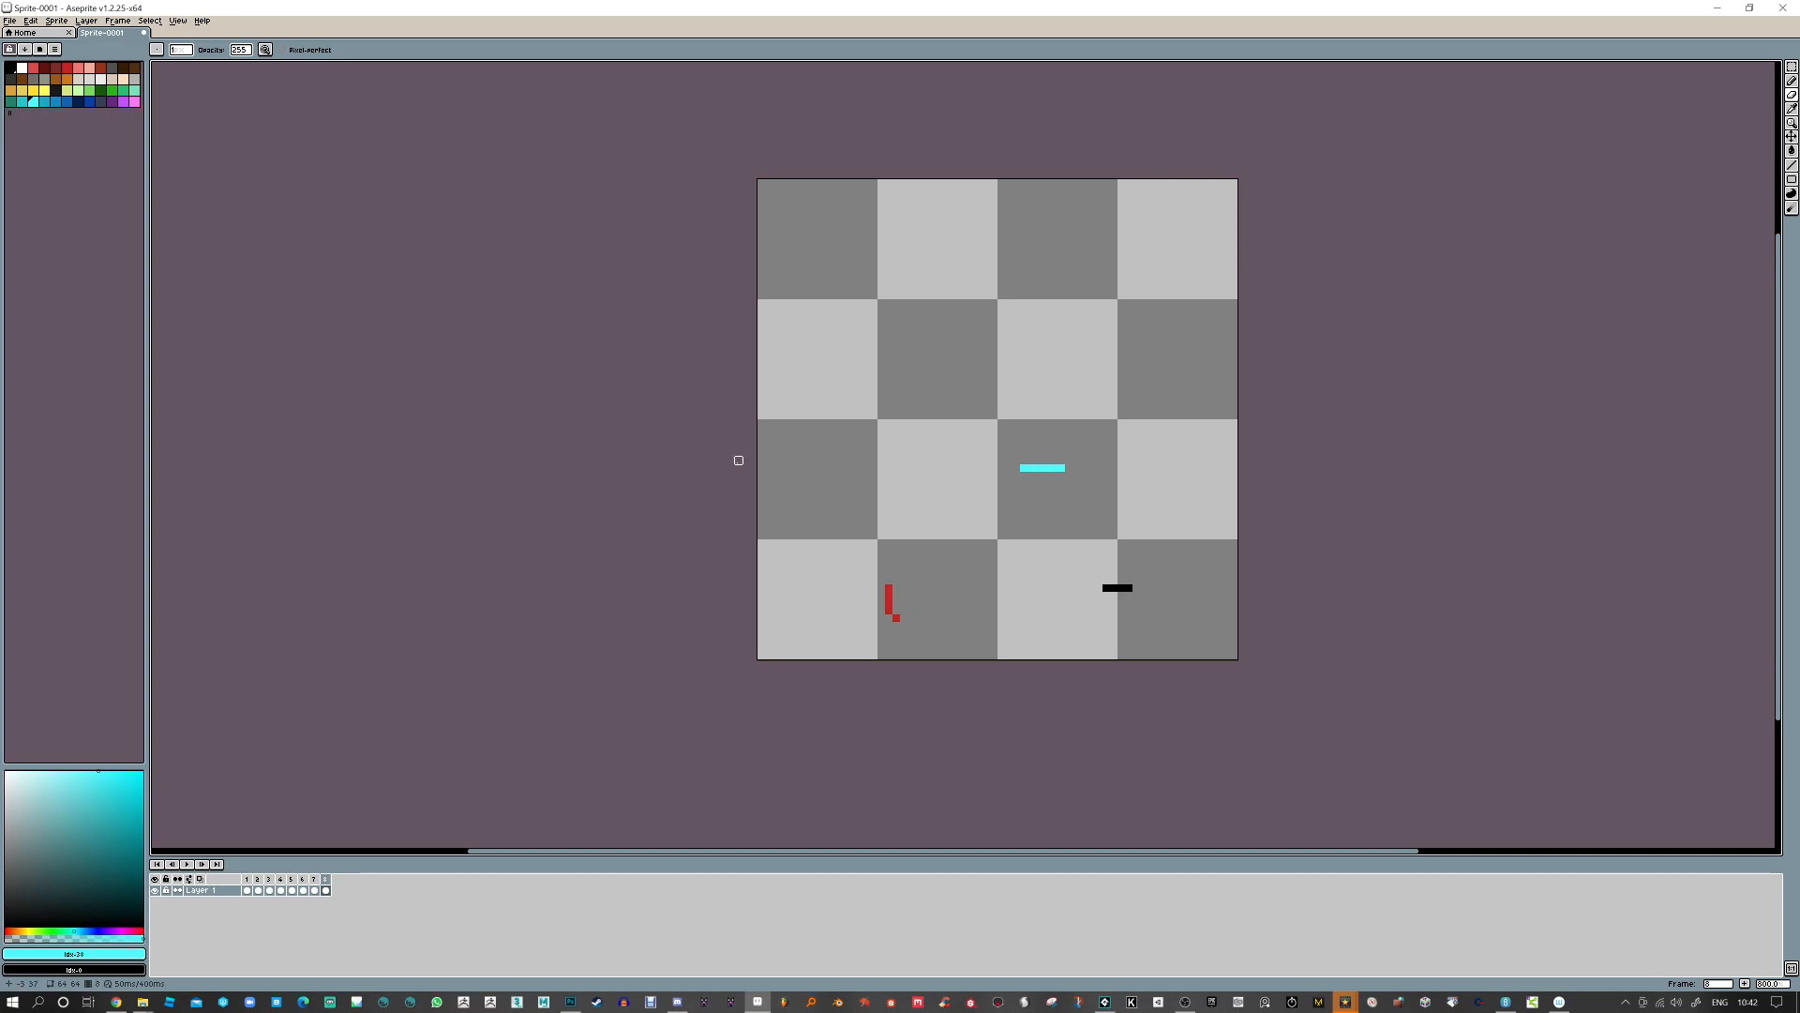
Shift the cyan bar one pixel to the right in frames 2–4 and 6–8 by extending and erasing its ends, and preview the loop
key("b")
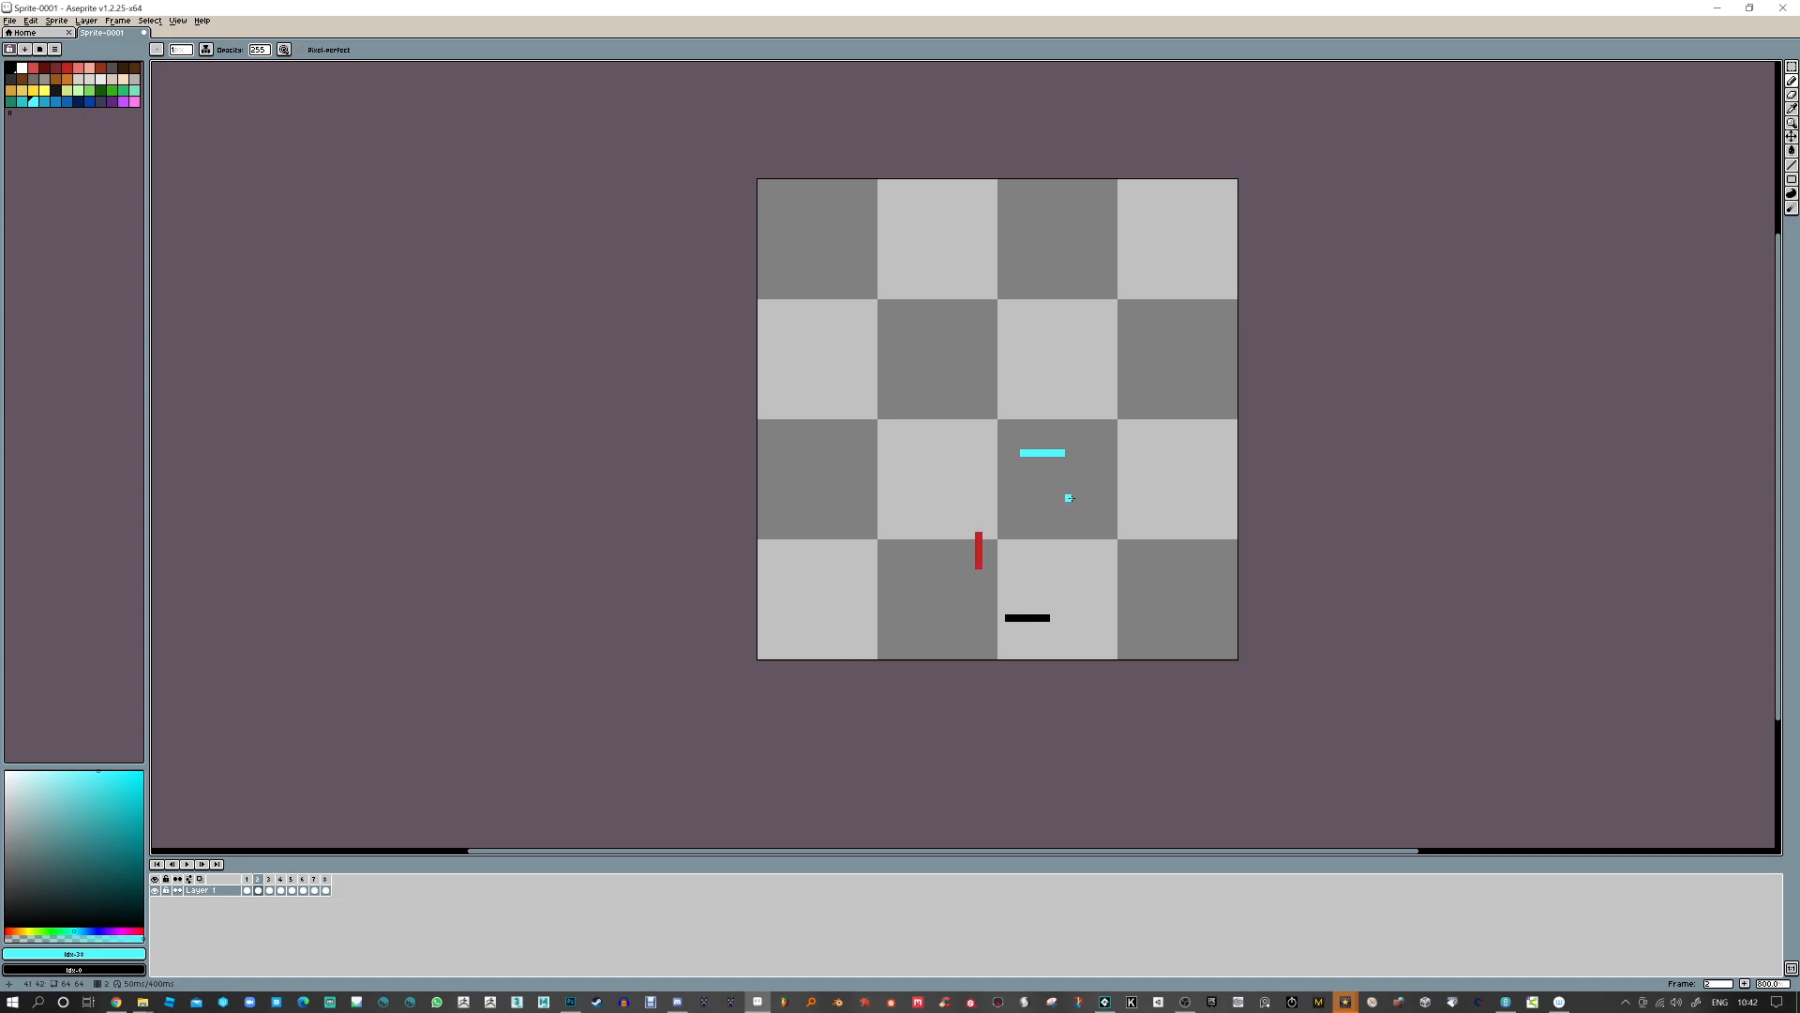
key("e")
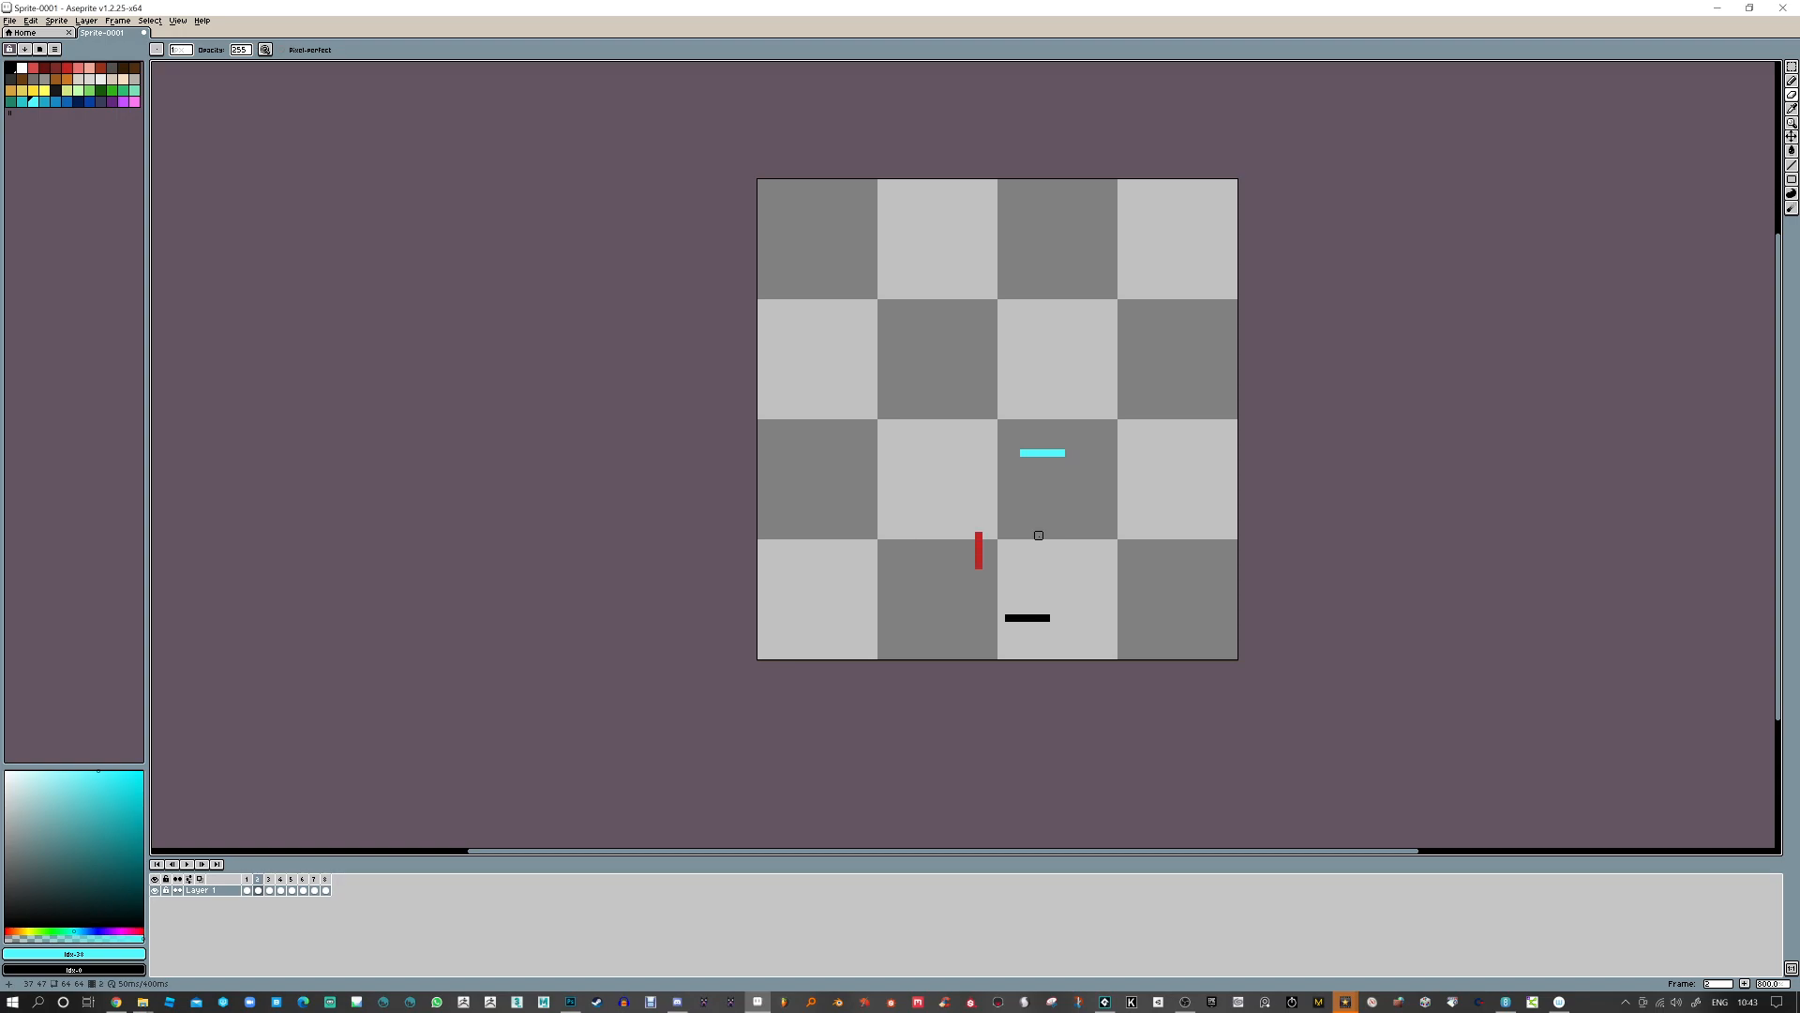
key("e")
key("b")
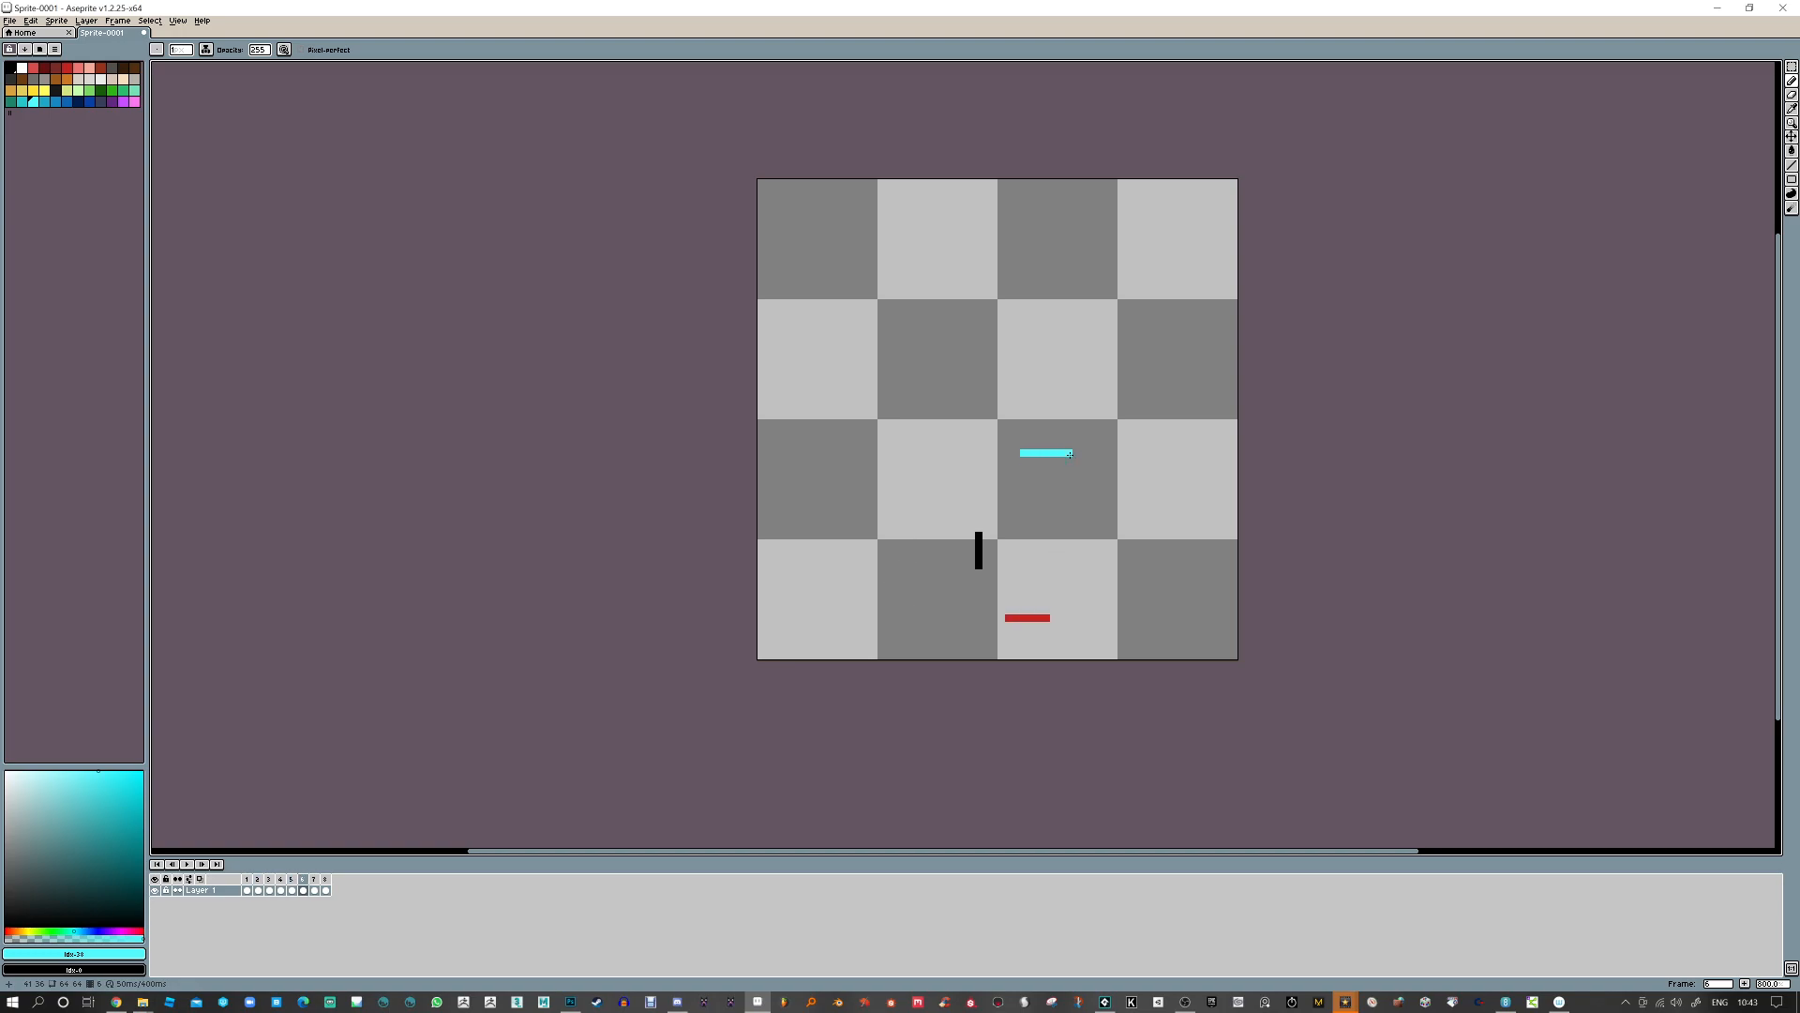
key("e")
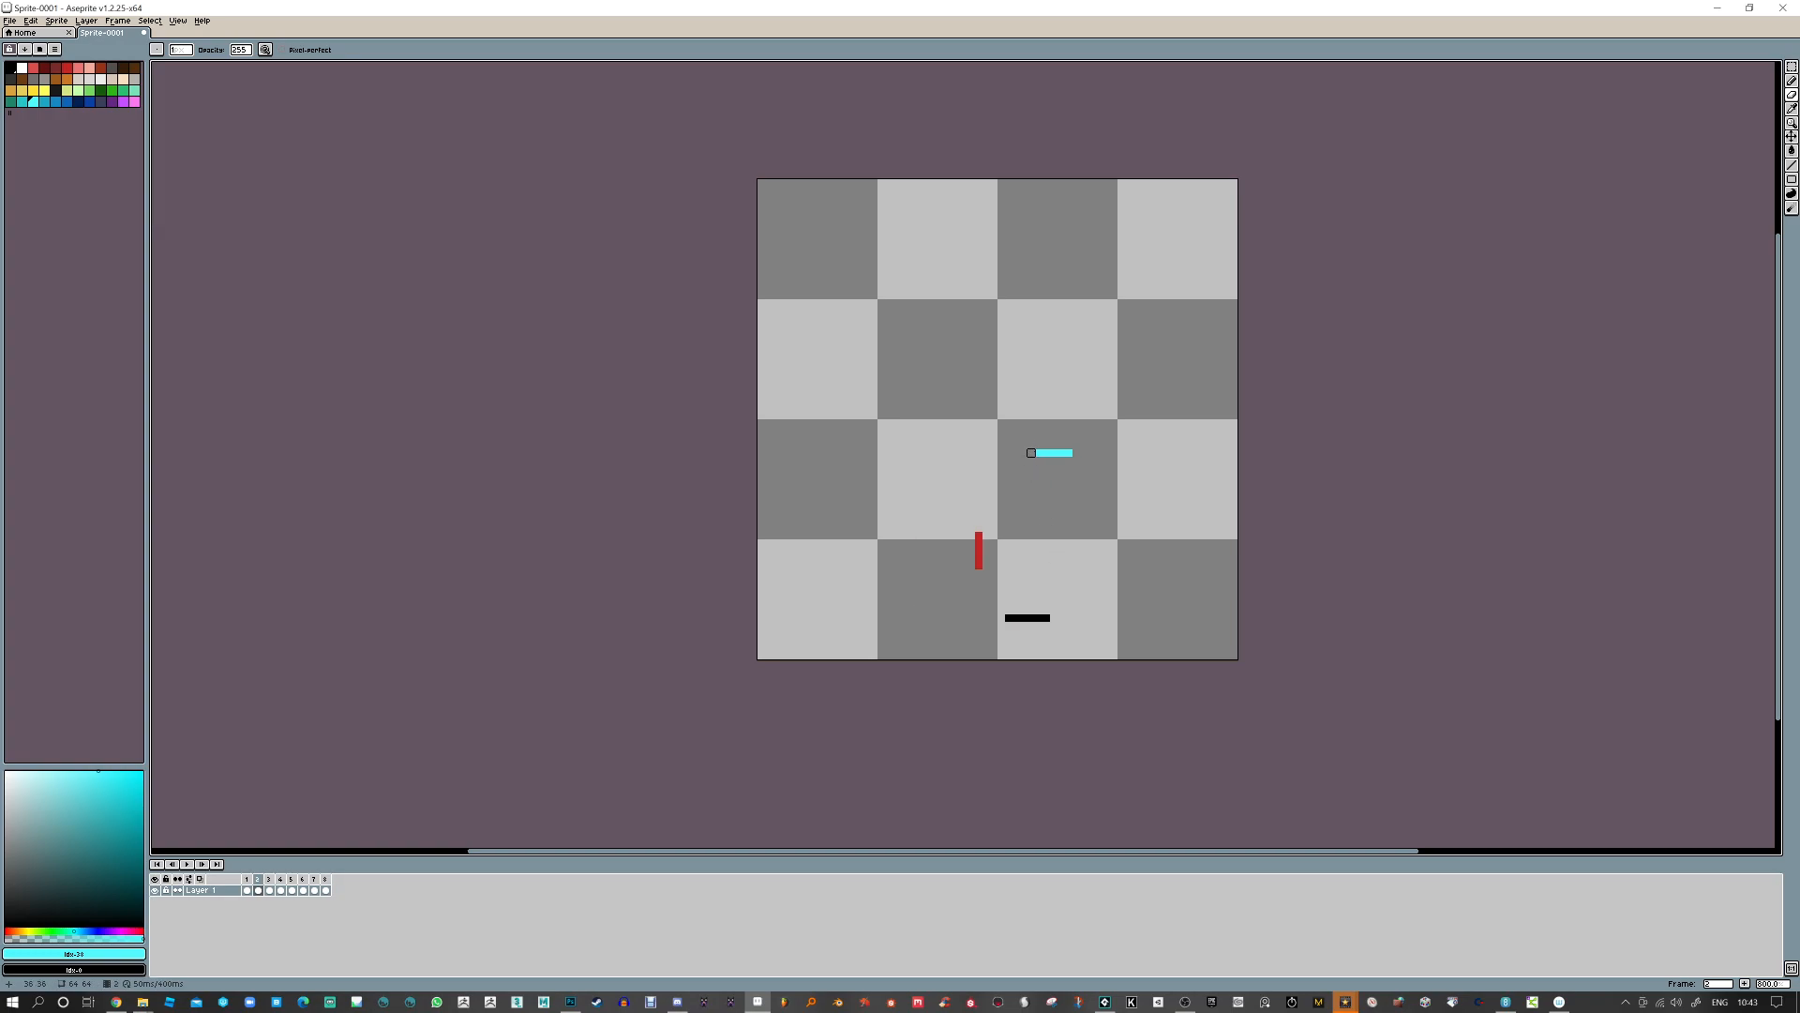
key("b")
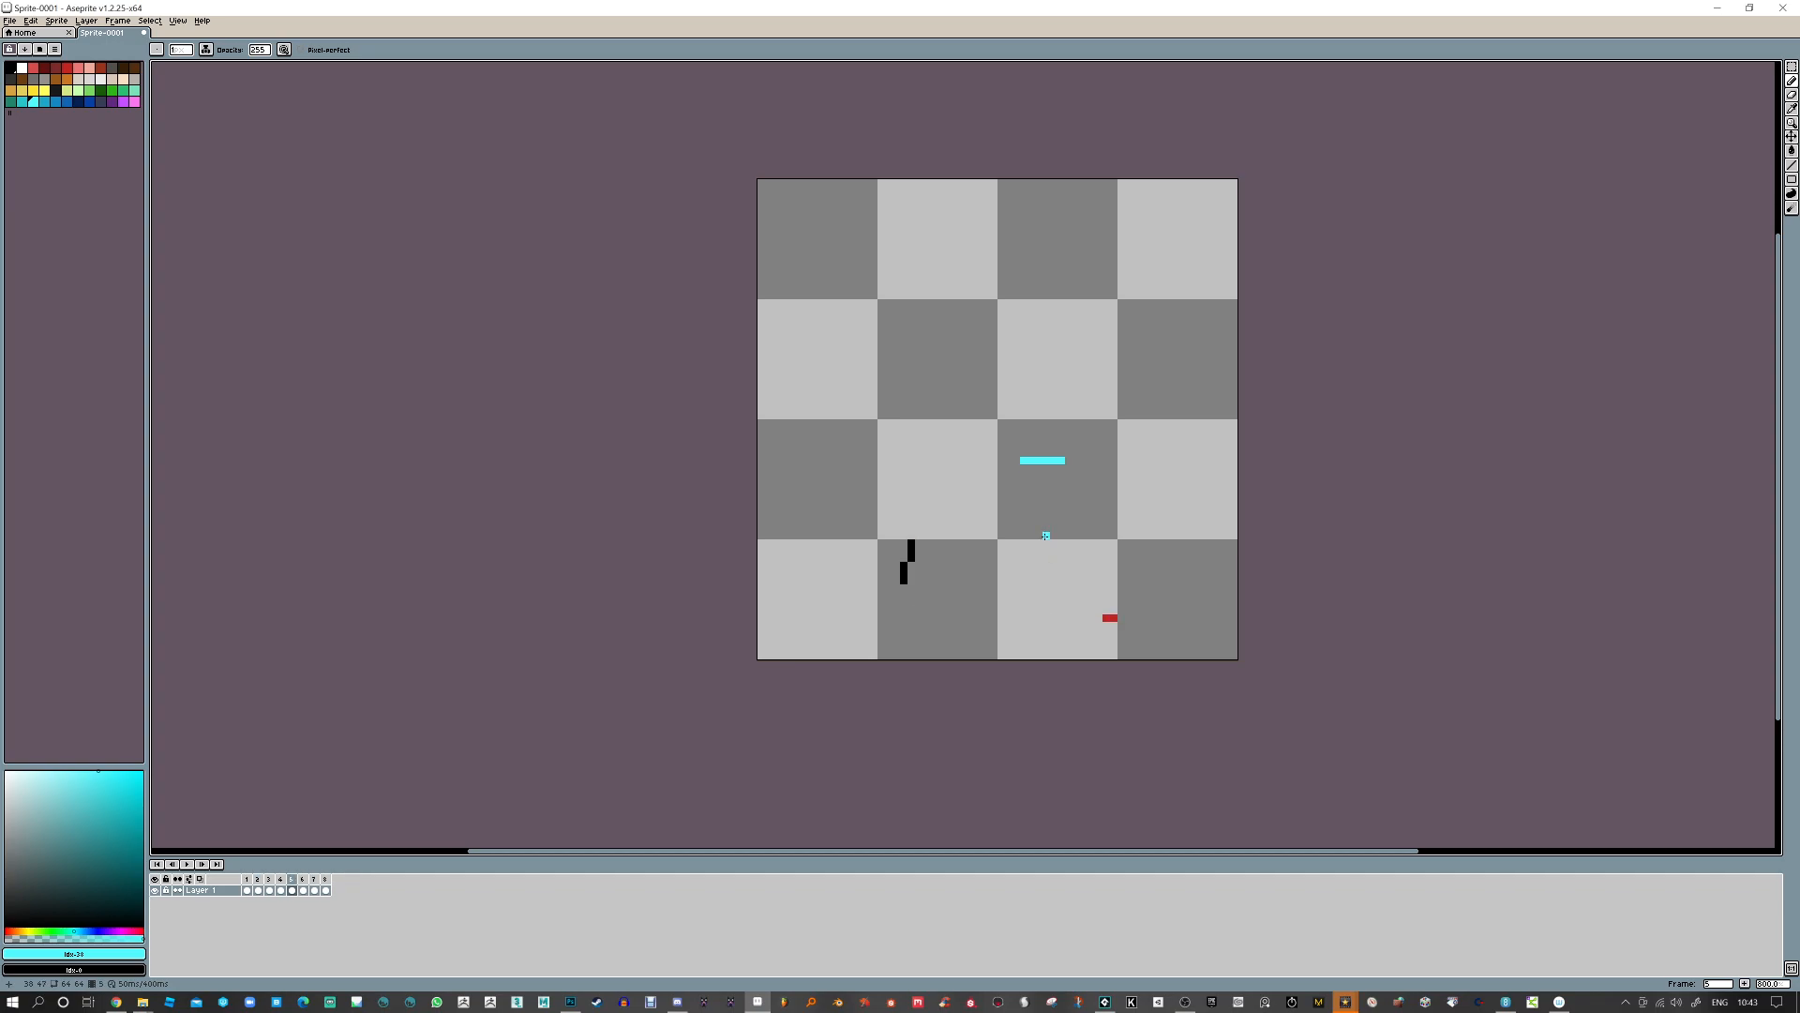
left_click(188, 863)
left_click(189, 864)
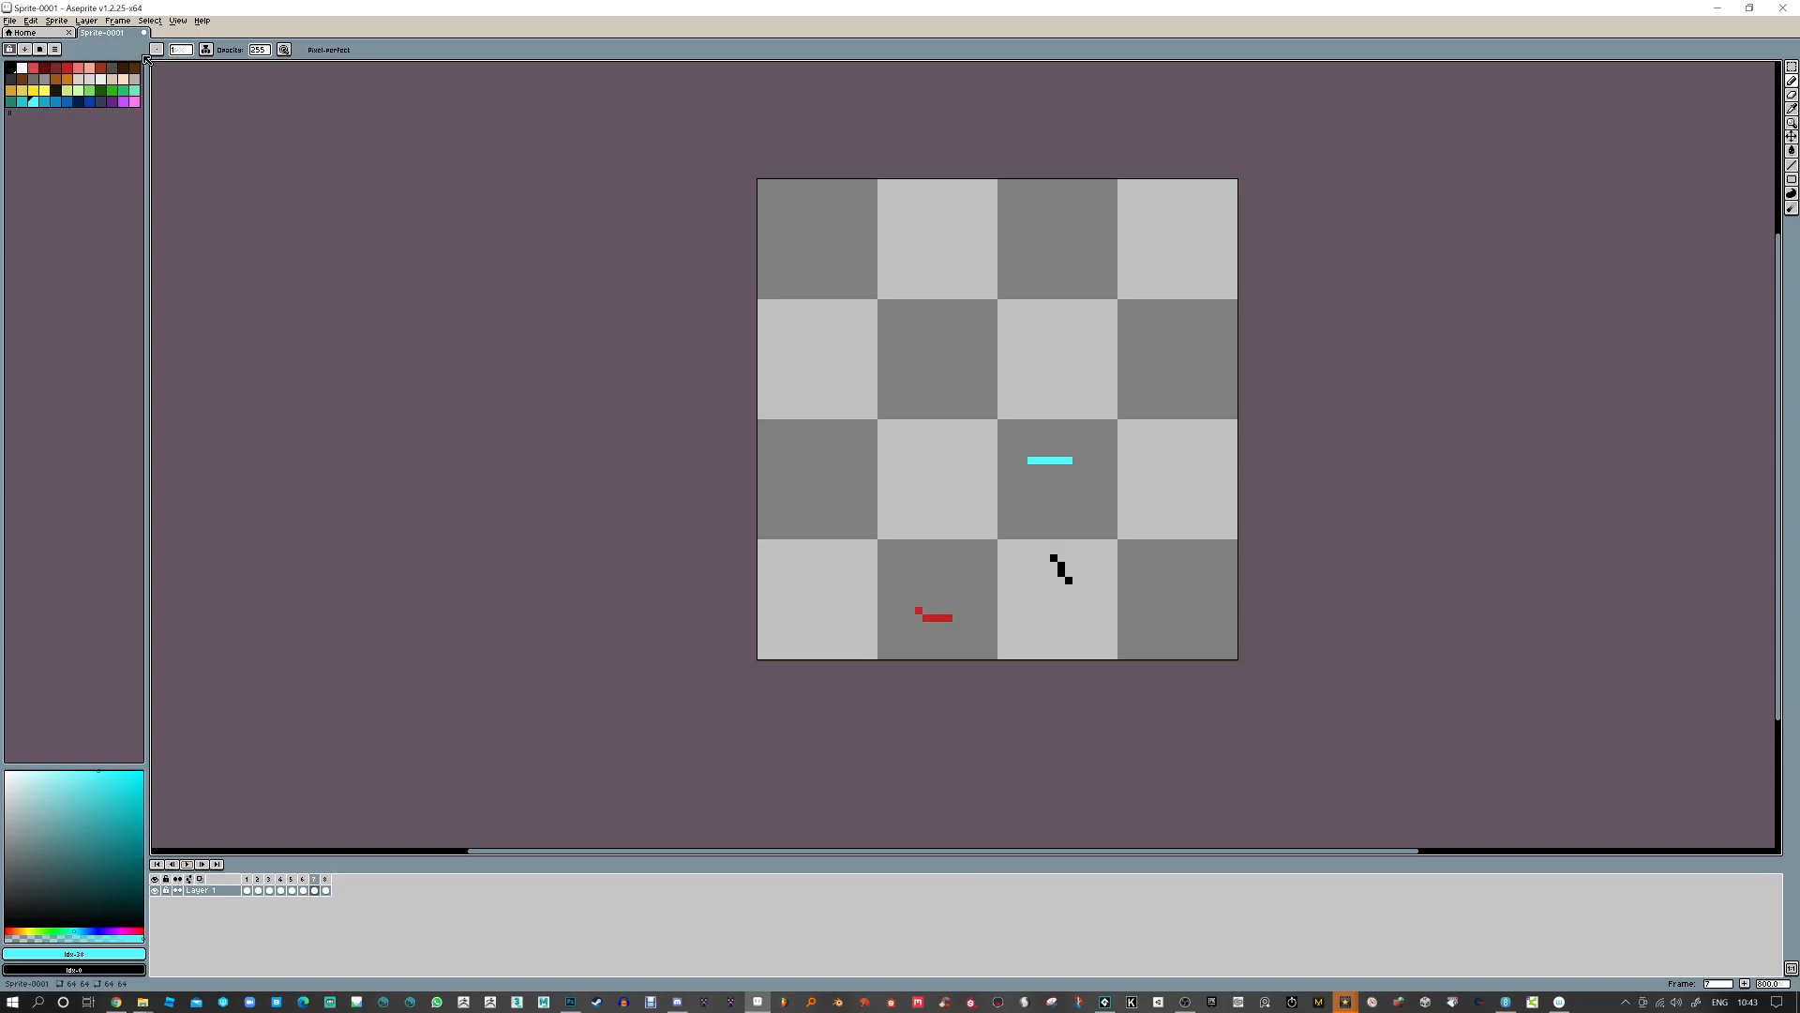
Set a constant duration of 120 milliseconds for all frames and preview the animation
left_click(68, 21)
mouse_move(117, 20)
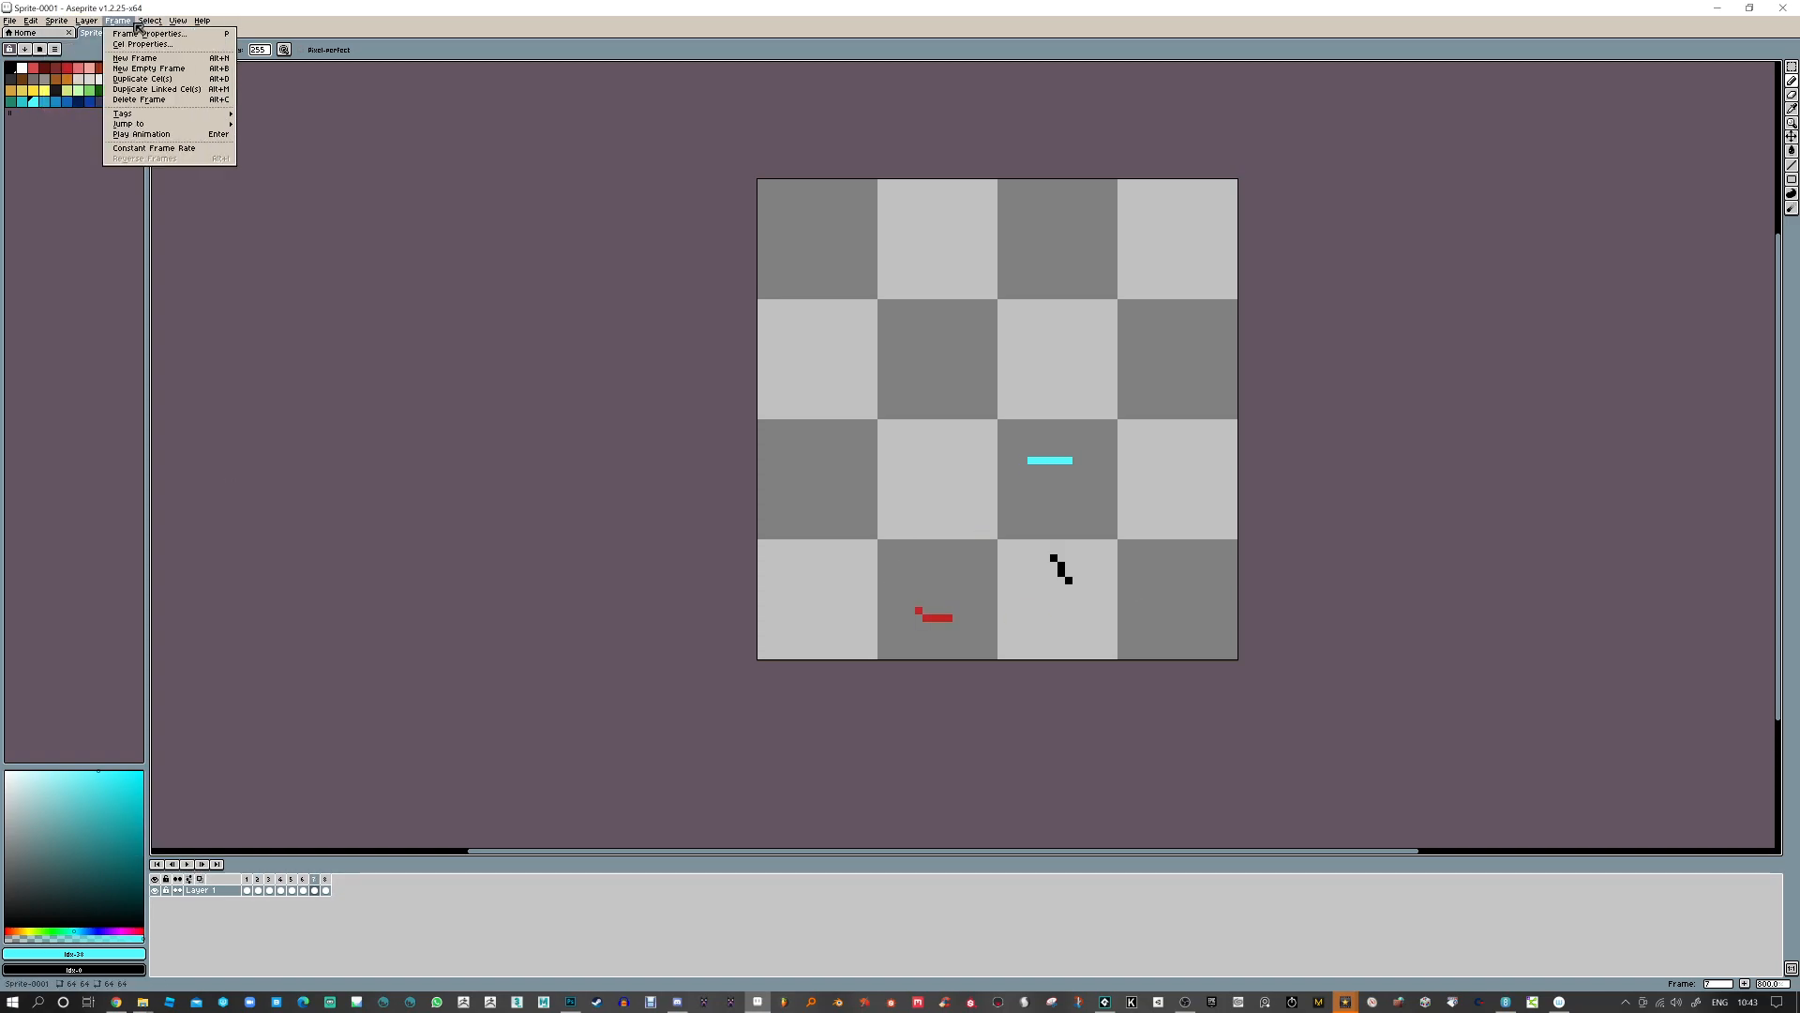
left_click(155, 149)
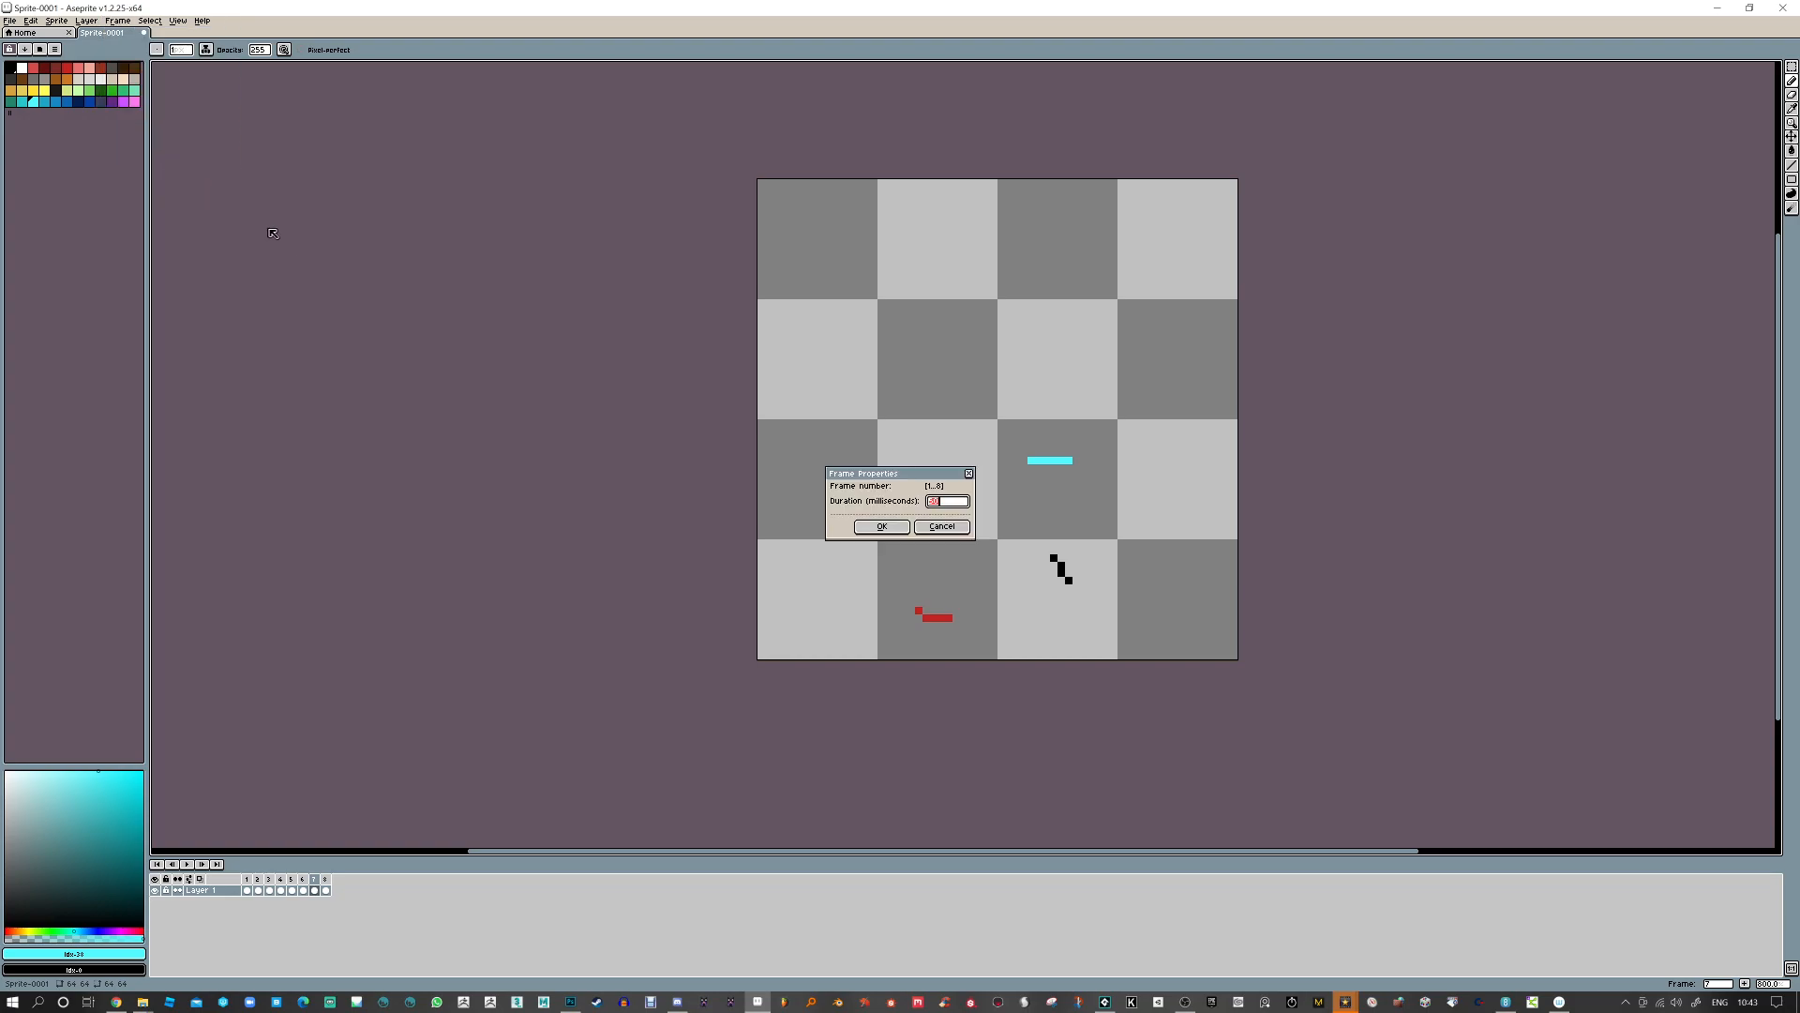
left_click(881, 526)
left_click(187, 863)
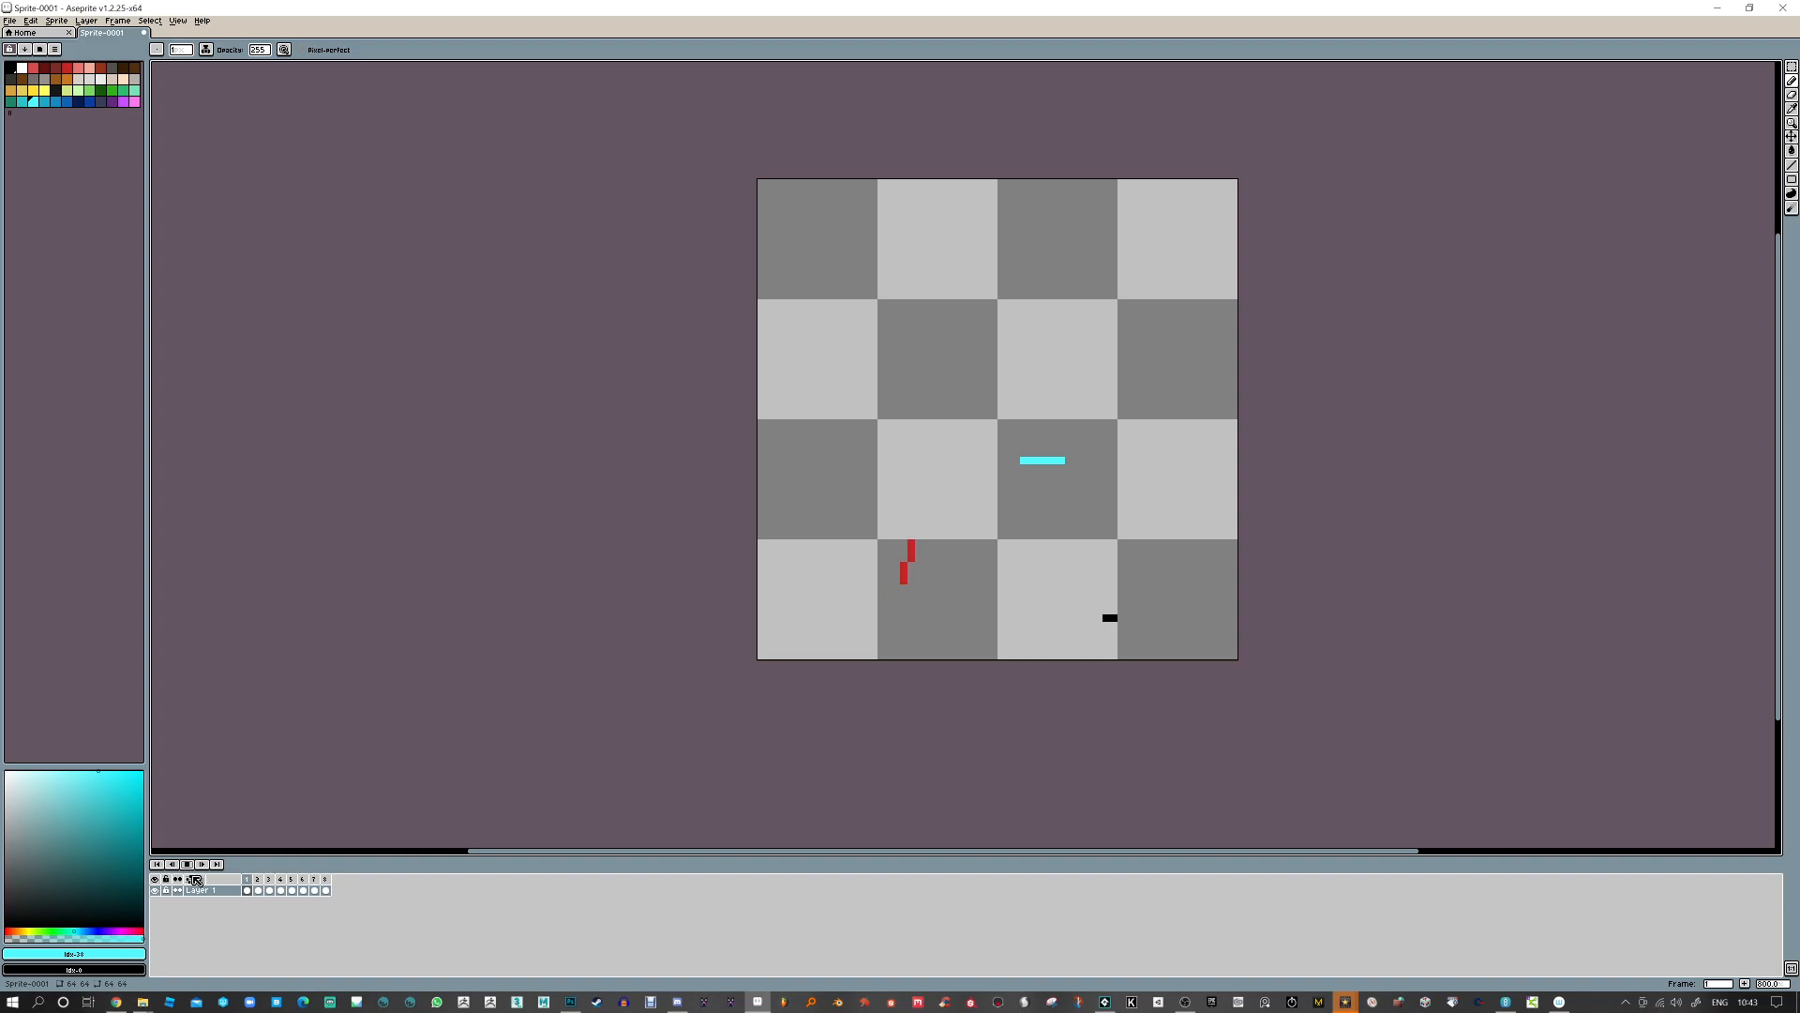
left_click(187, 864)
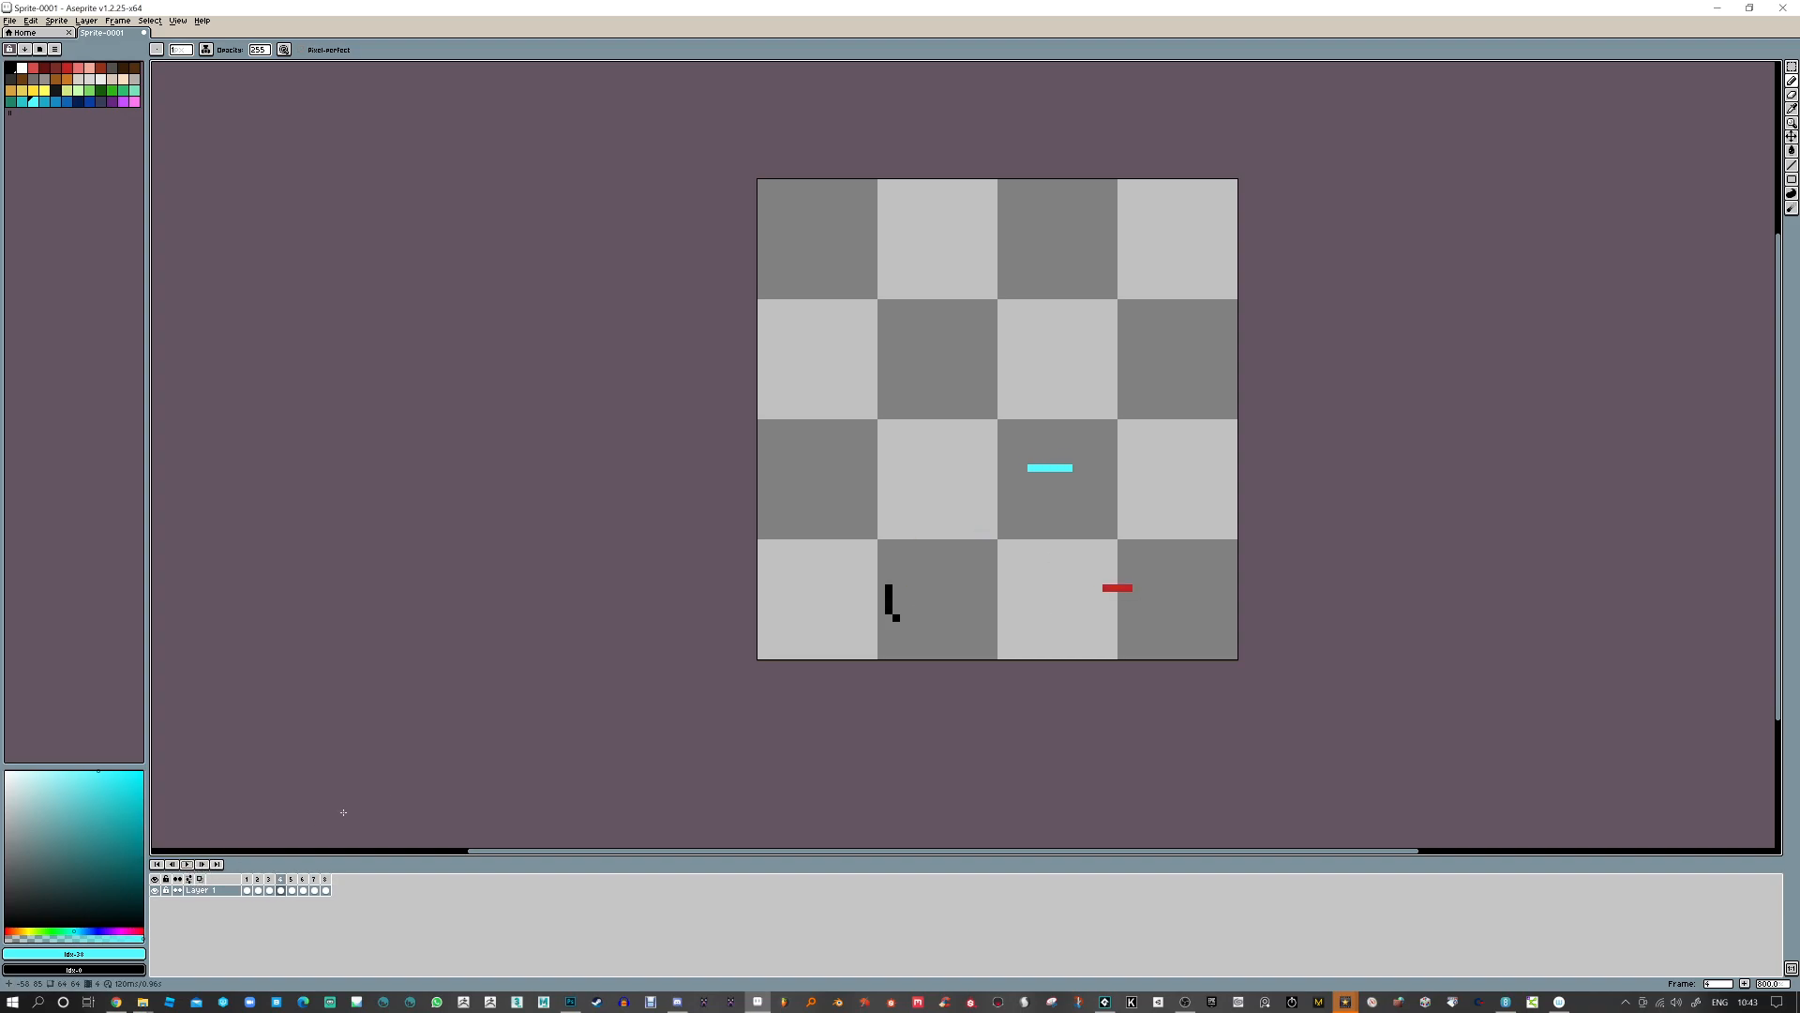
Draw a black 2×2-pixel block above the cyan bar in frames 4 to 8, swinging it from the right side to the left
left_click(66, 67)
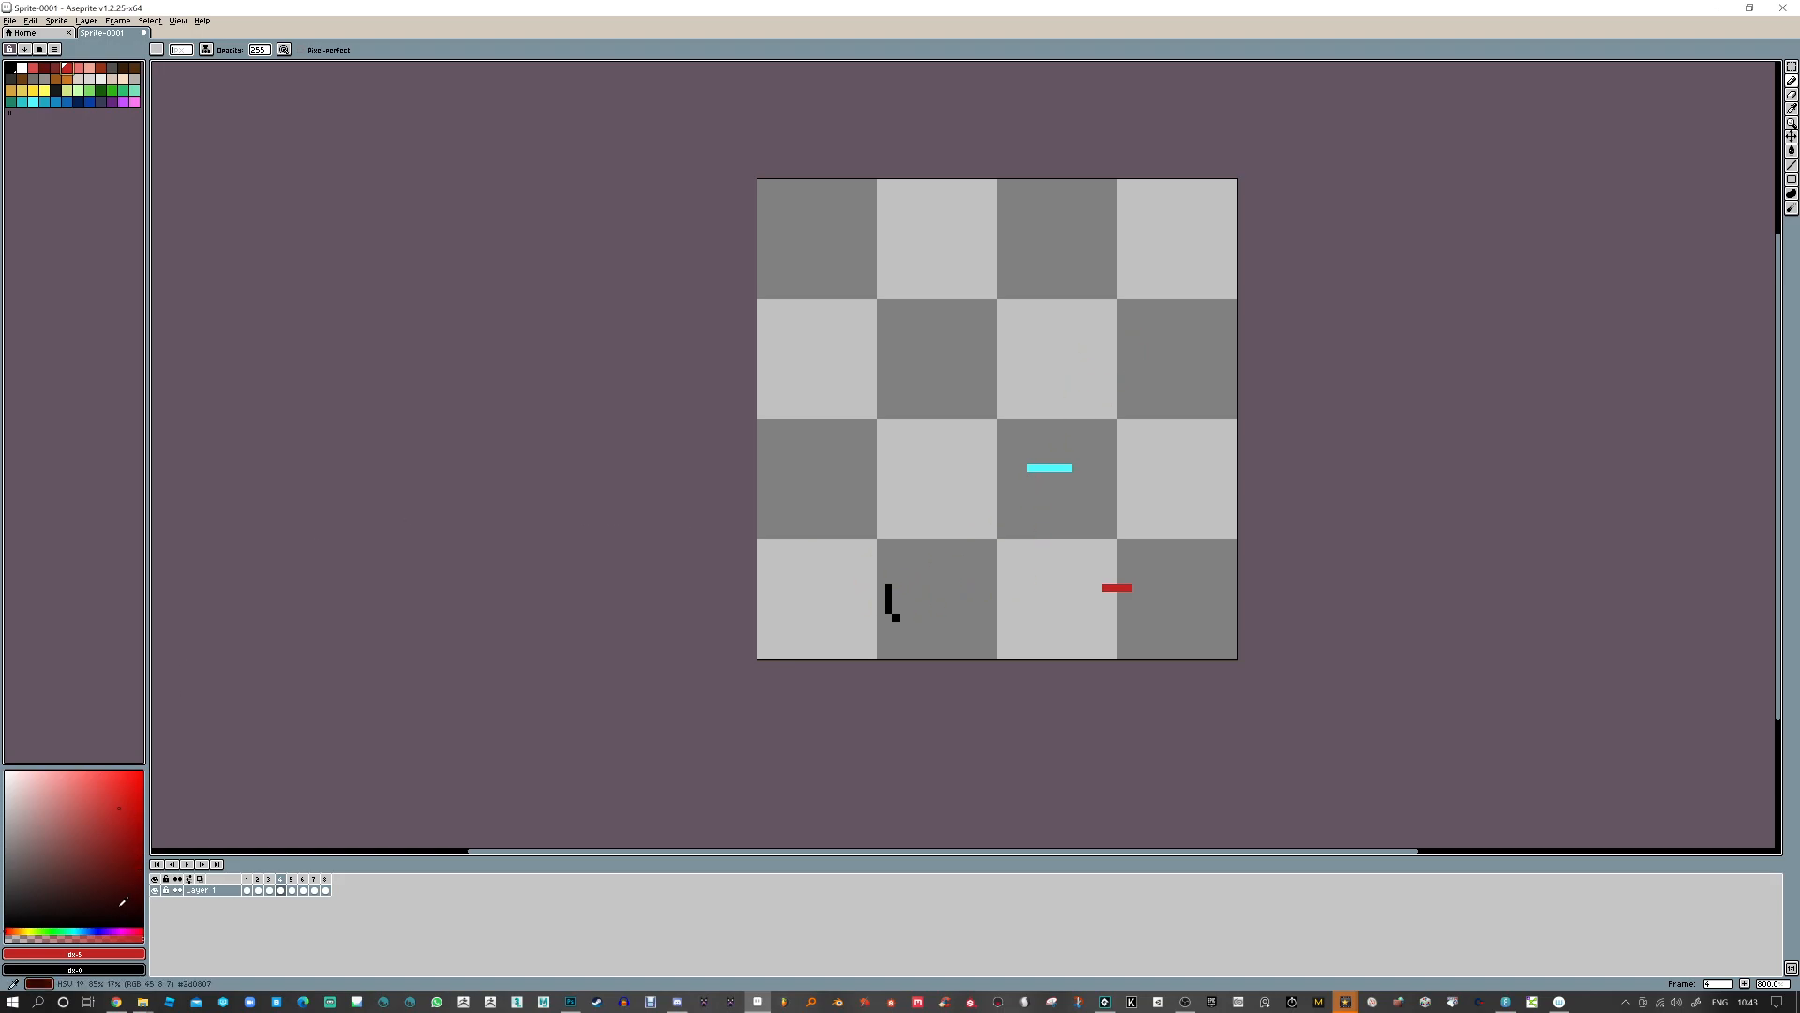
left_click(10, 67)
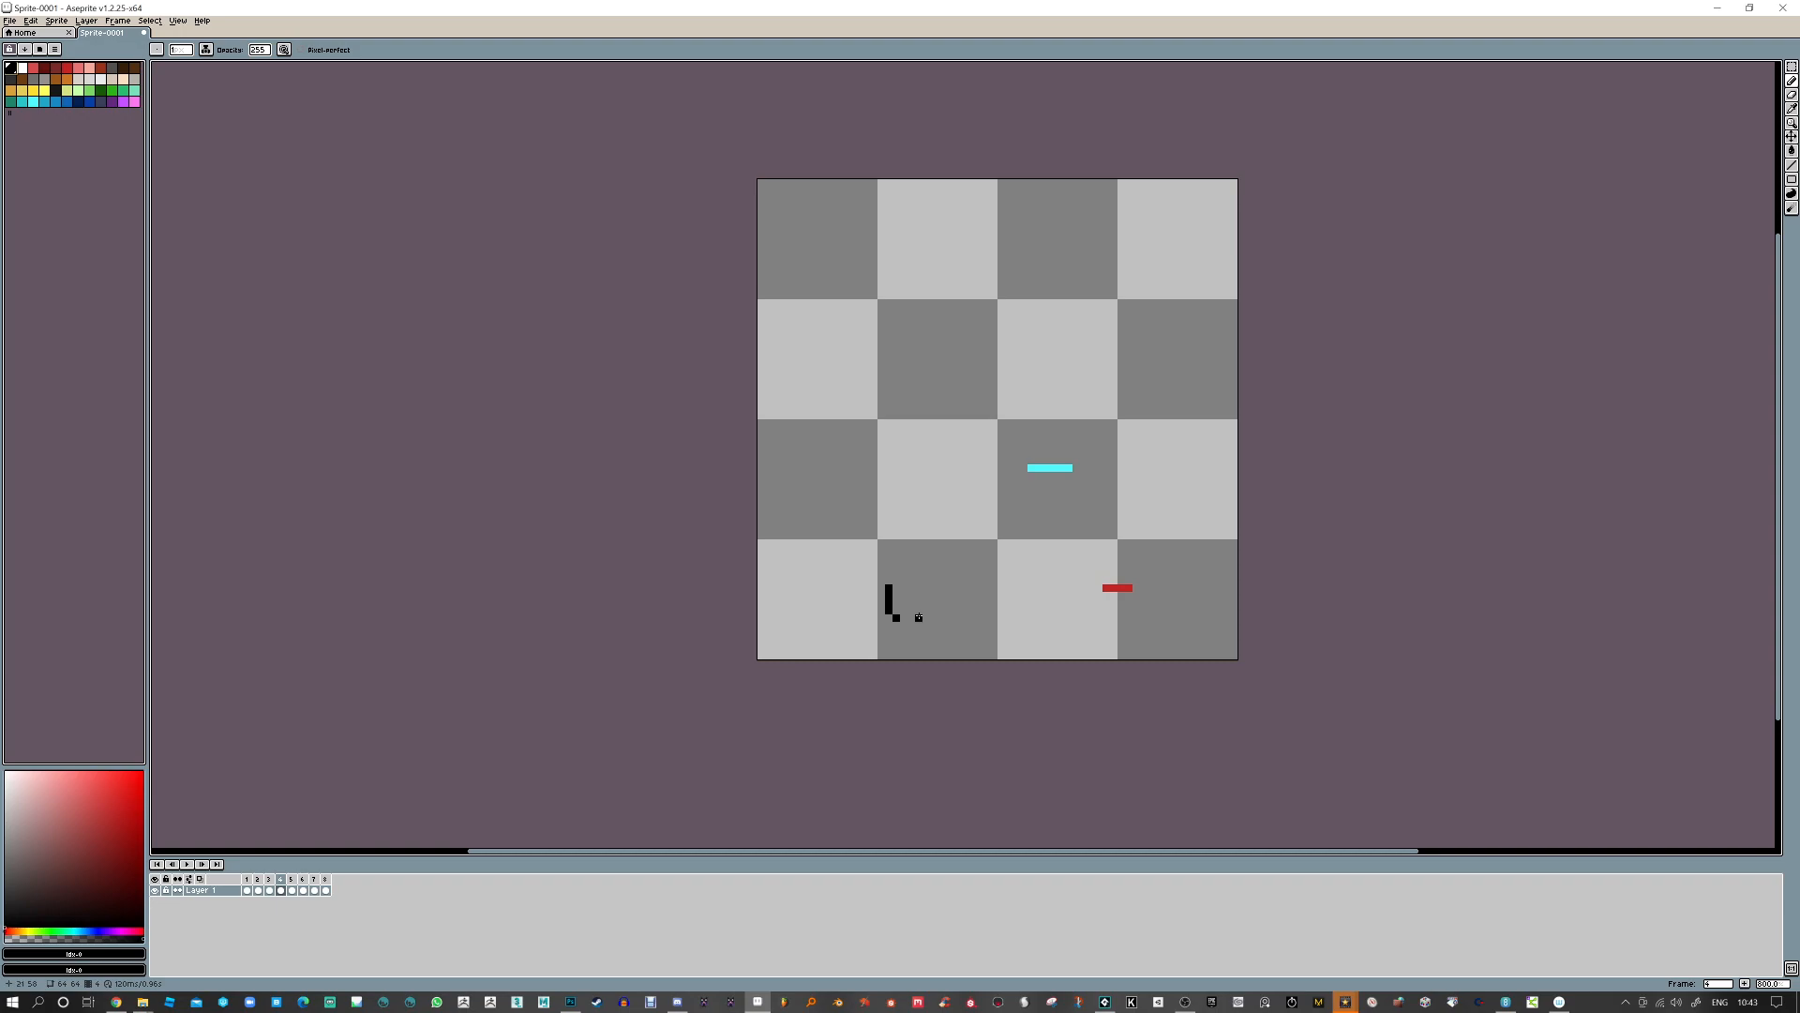
left_click(1144, 372)
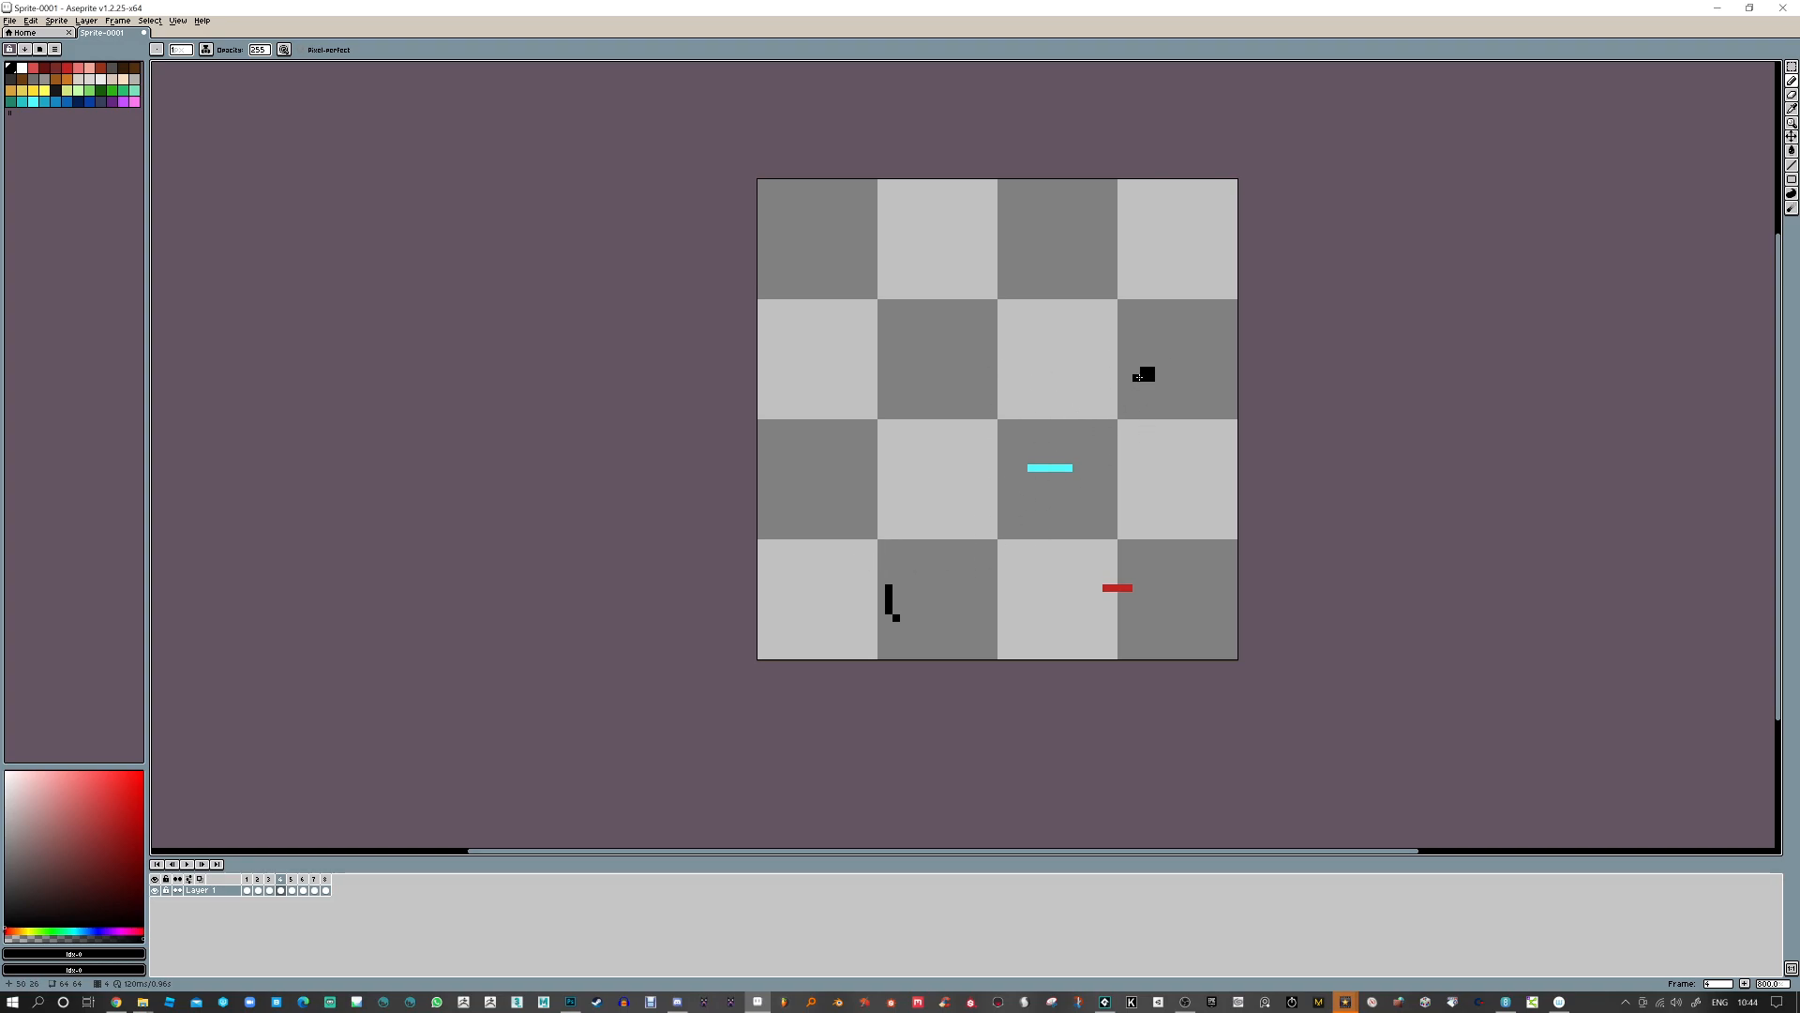
key("Right")
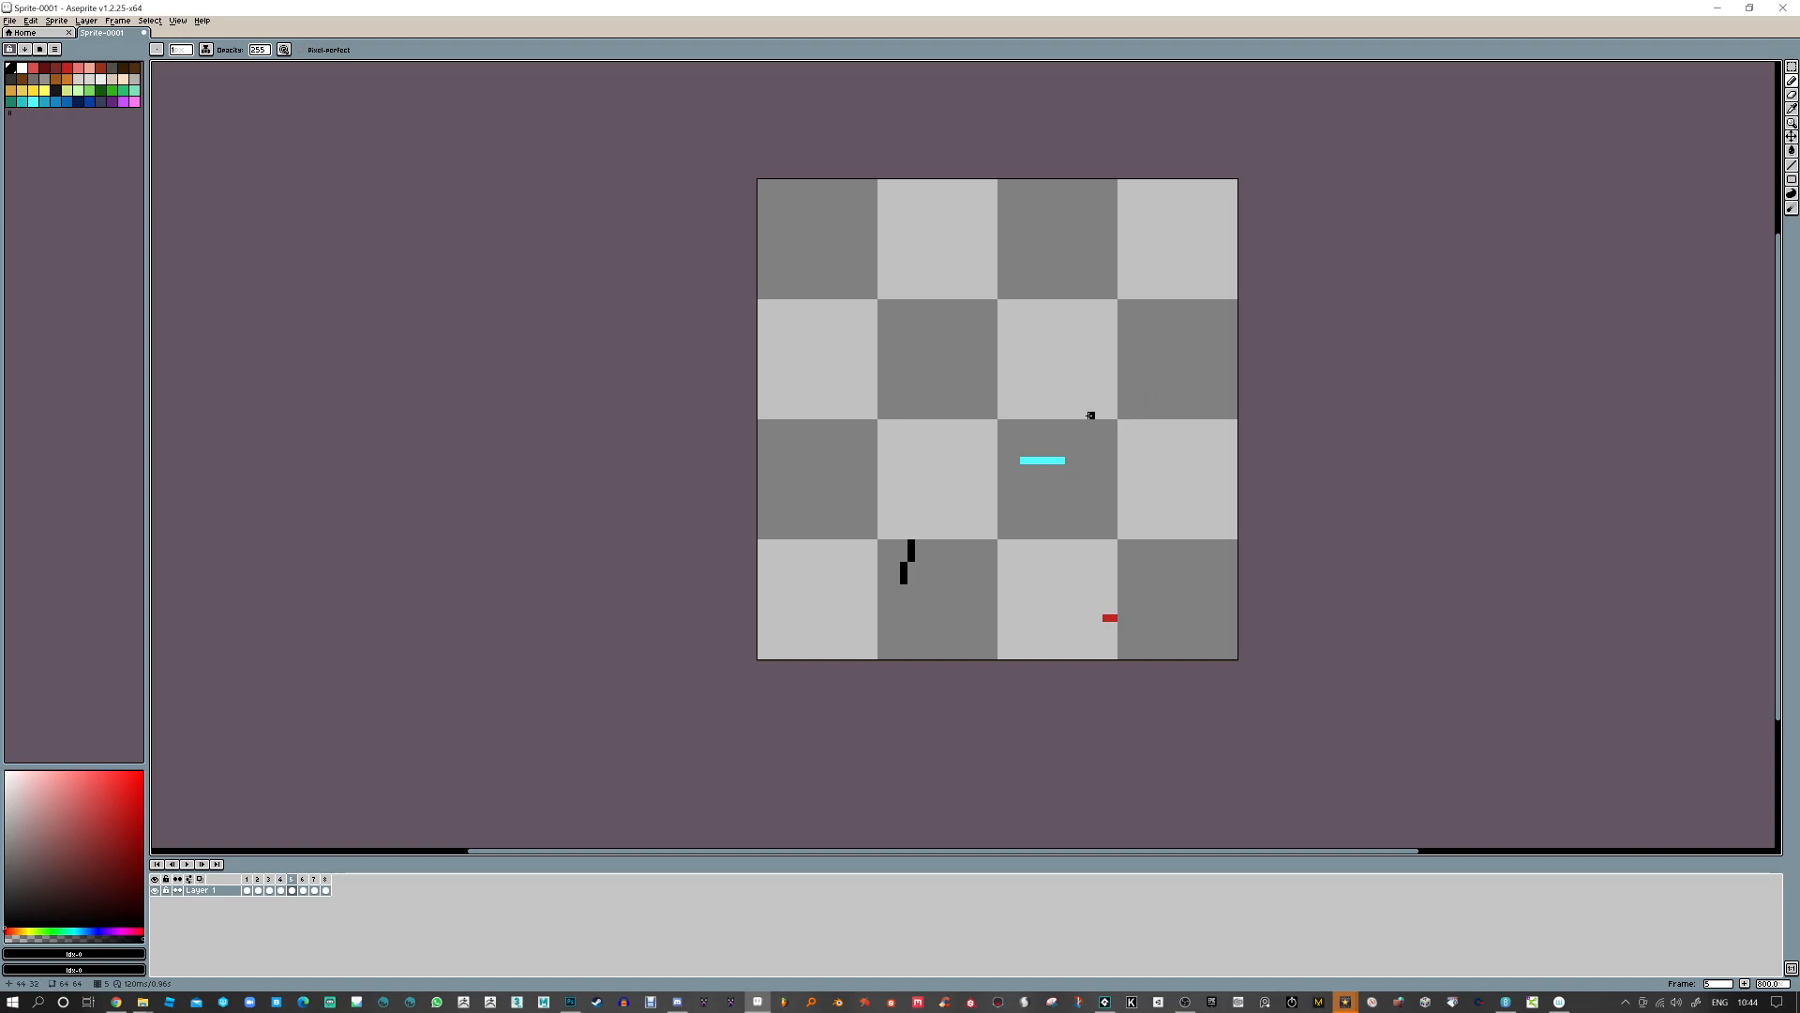
left_click(1091, 415)
key("Right")
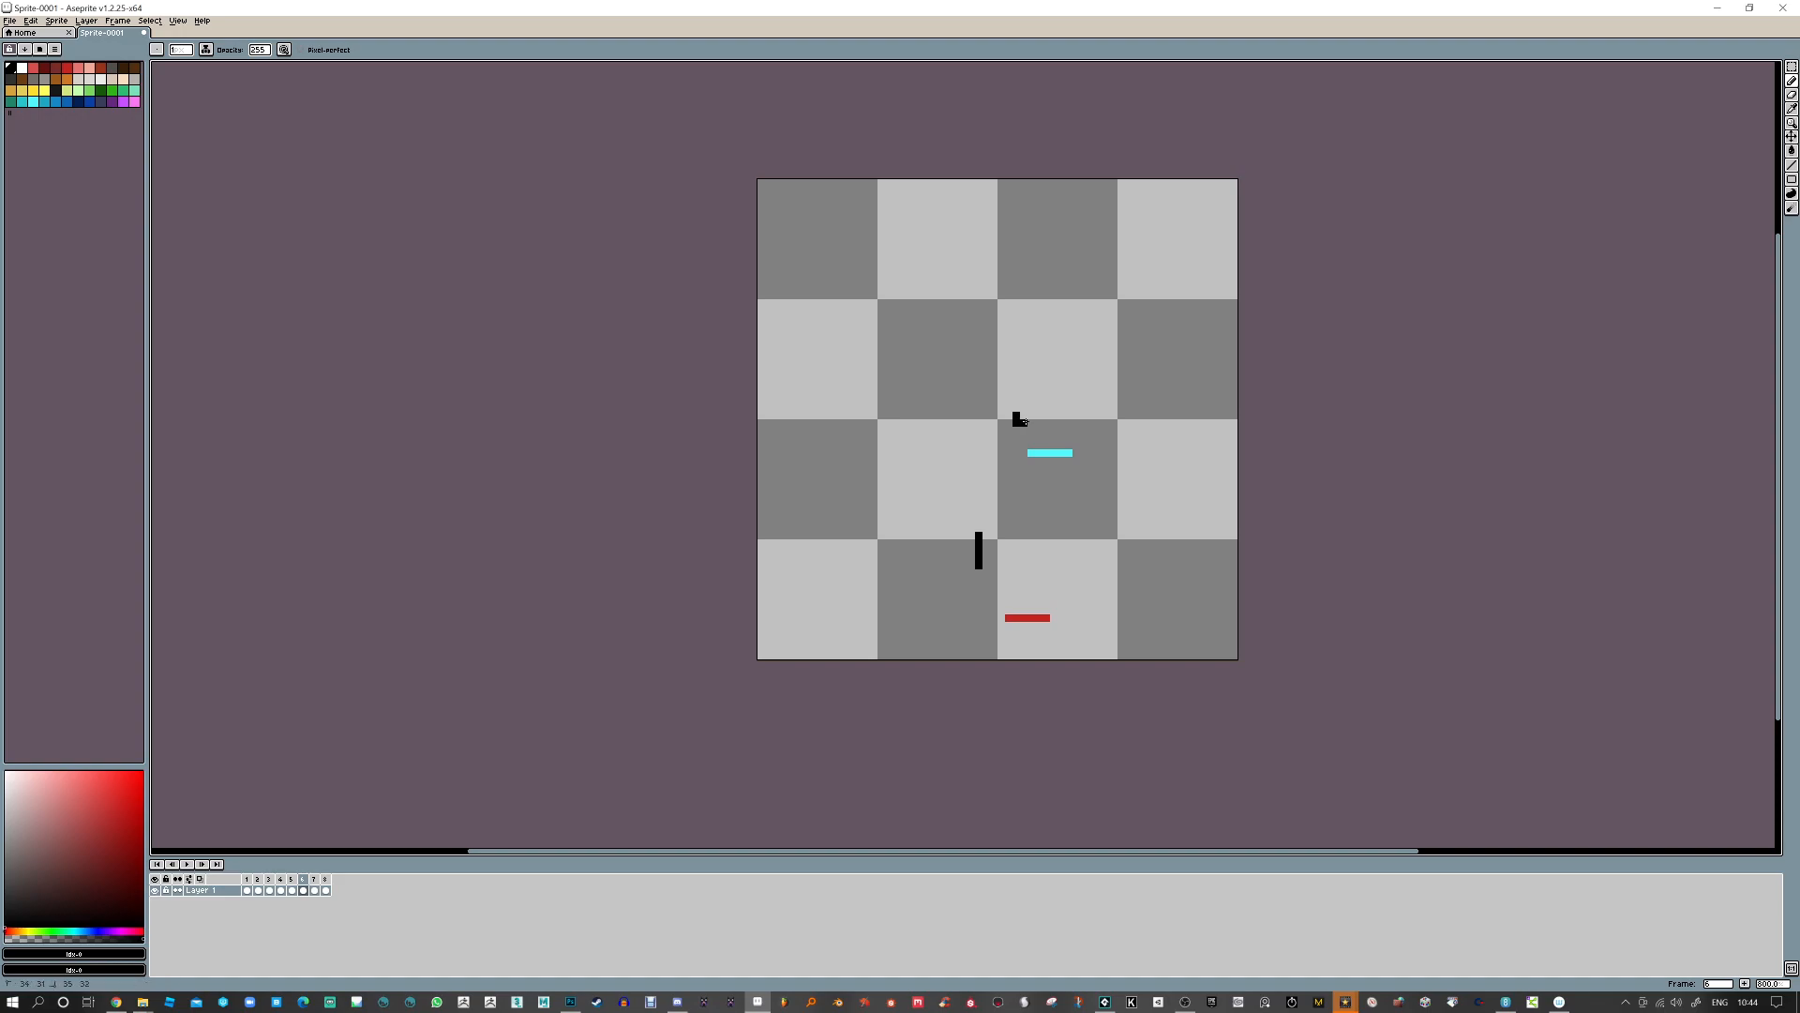
key("Right")
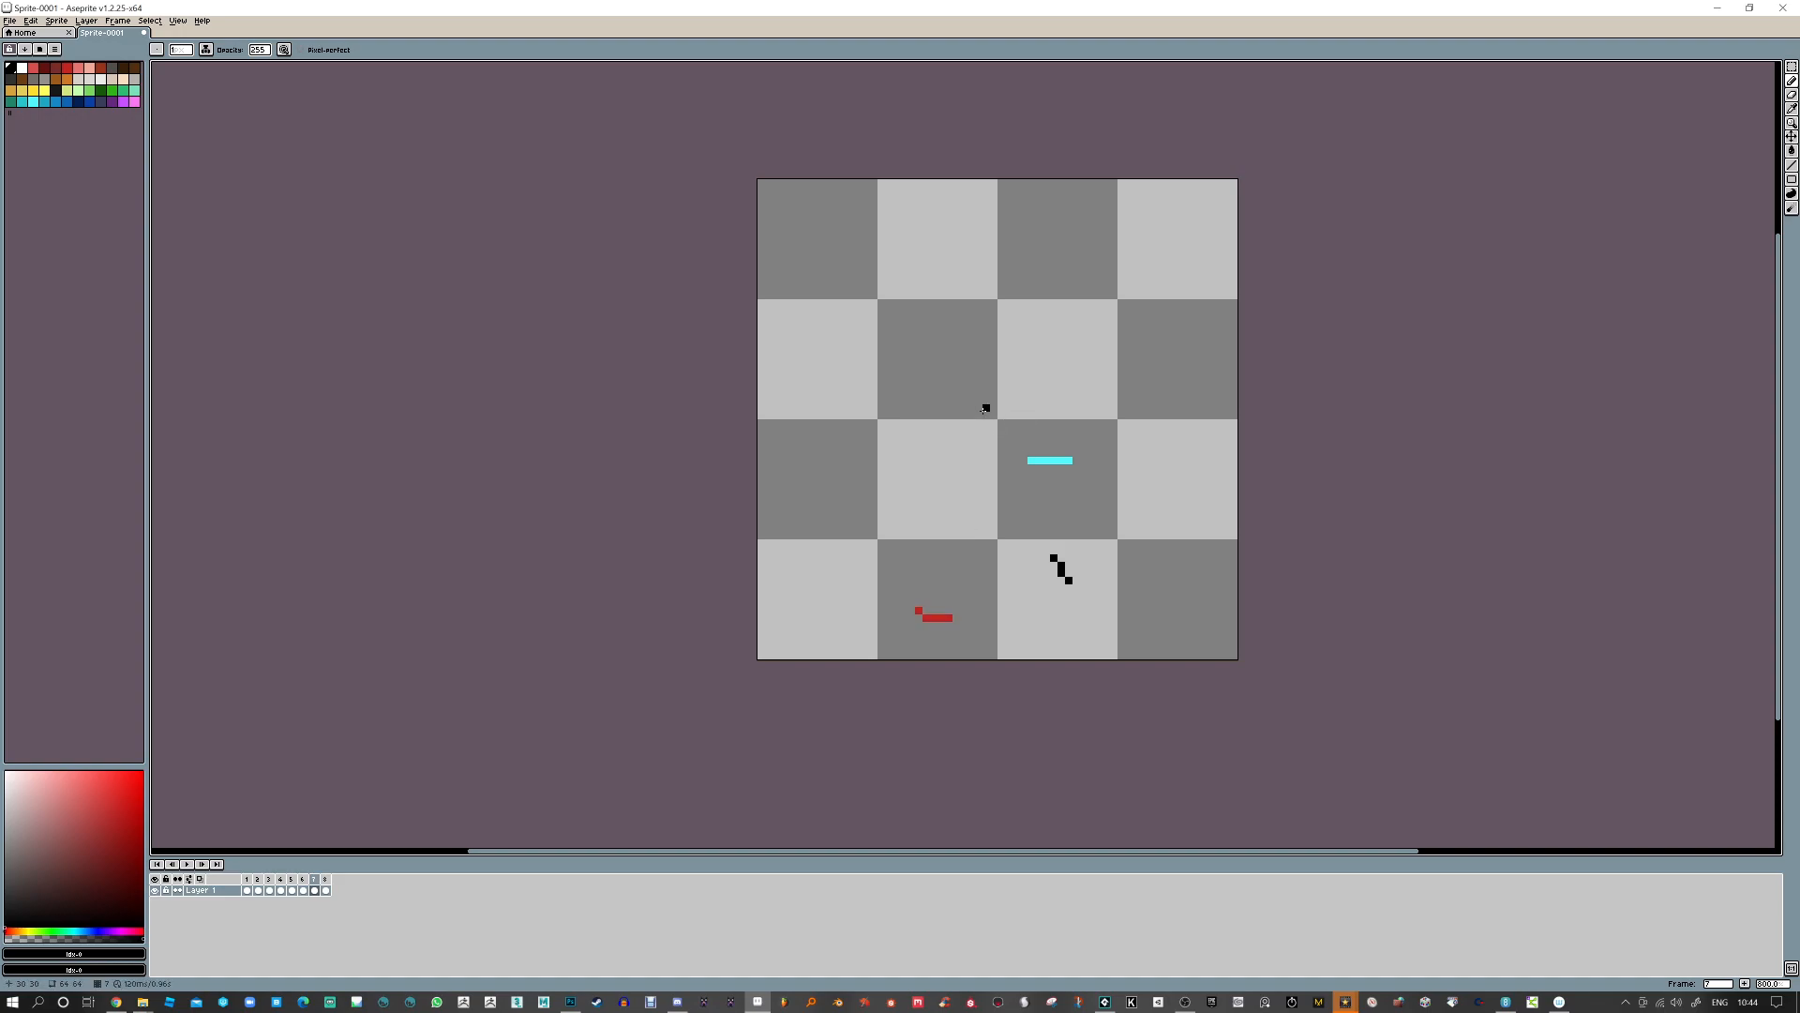
left_click_drag(979, 408, 993, 412)
key("Right")
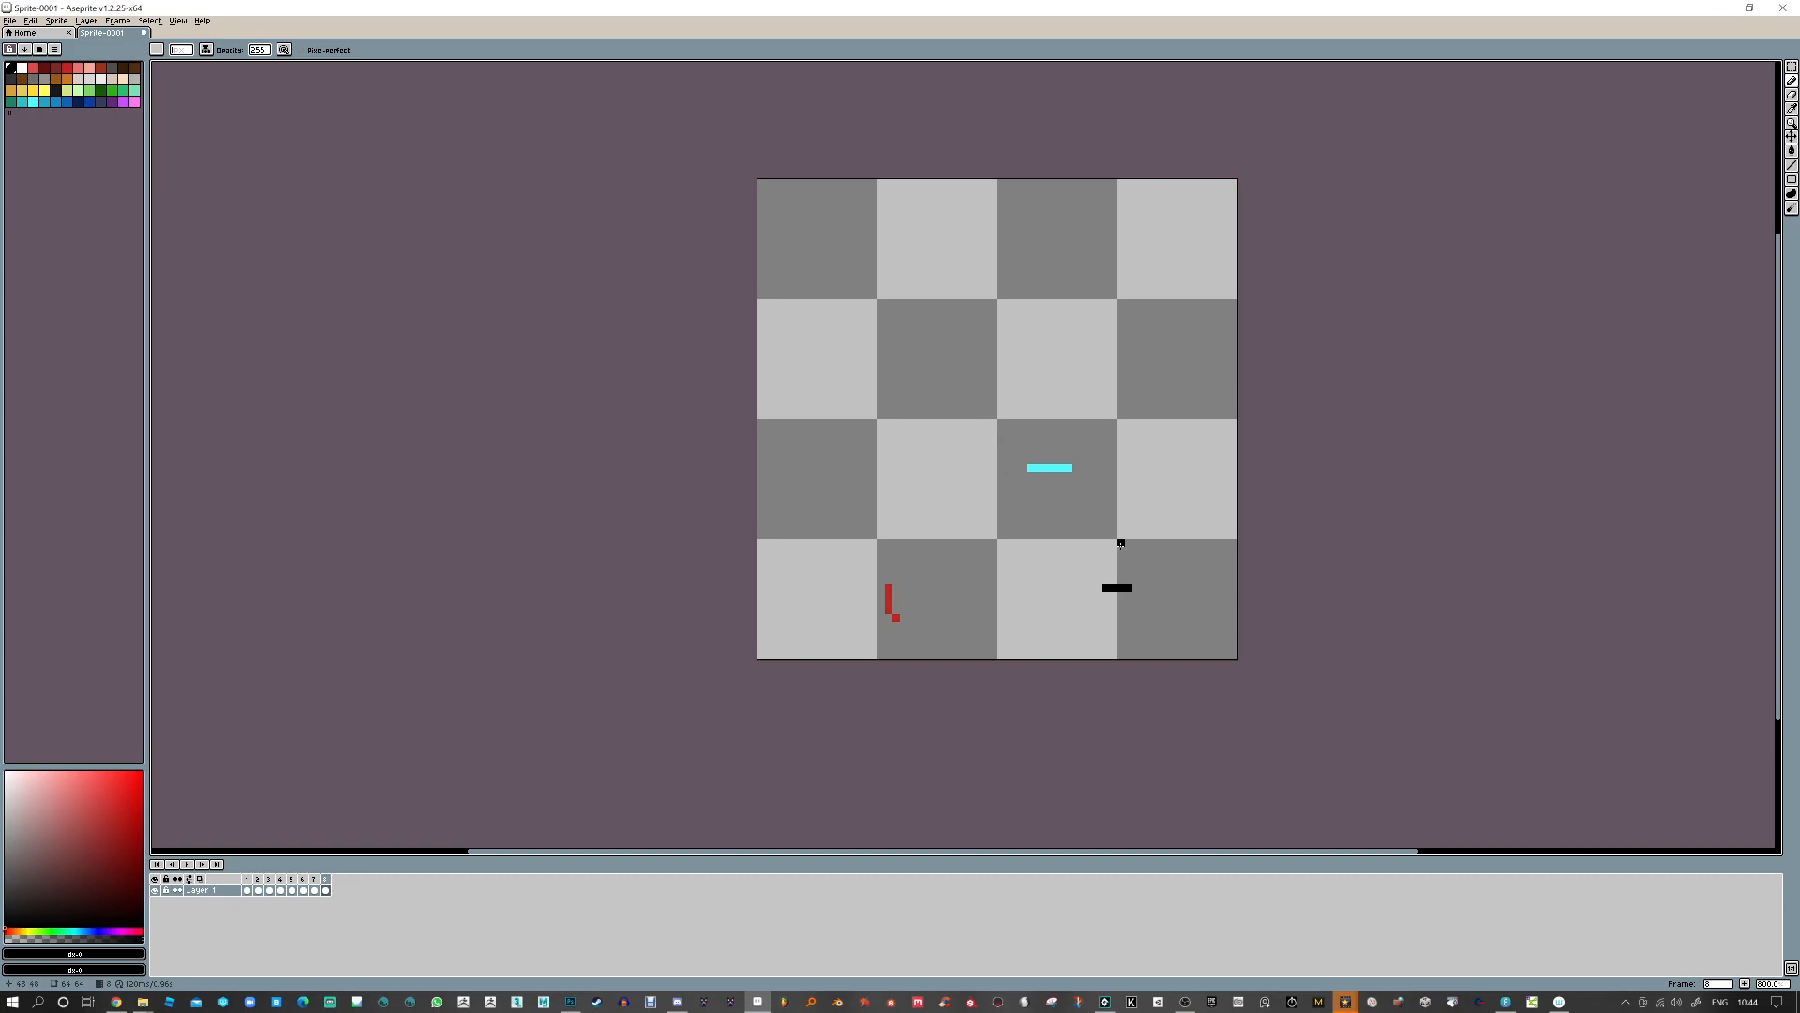
left_click(949, 414)
Move the black block slightly down and right in frame 6 and up and left in frame 8, erasing the old pixels
key("Right")
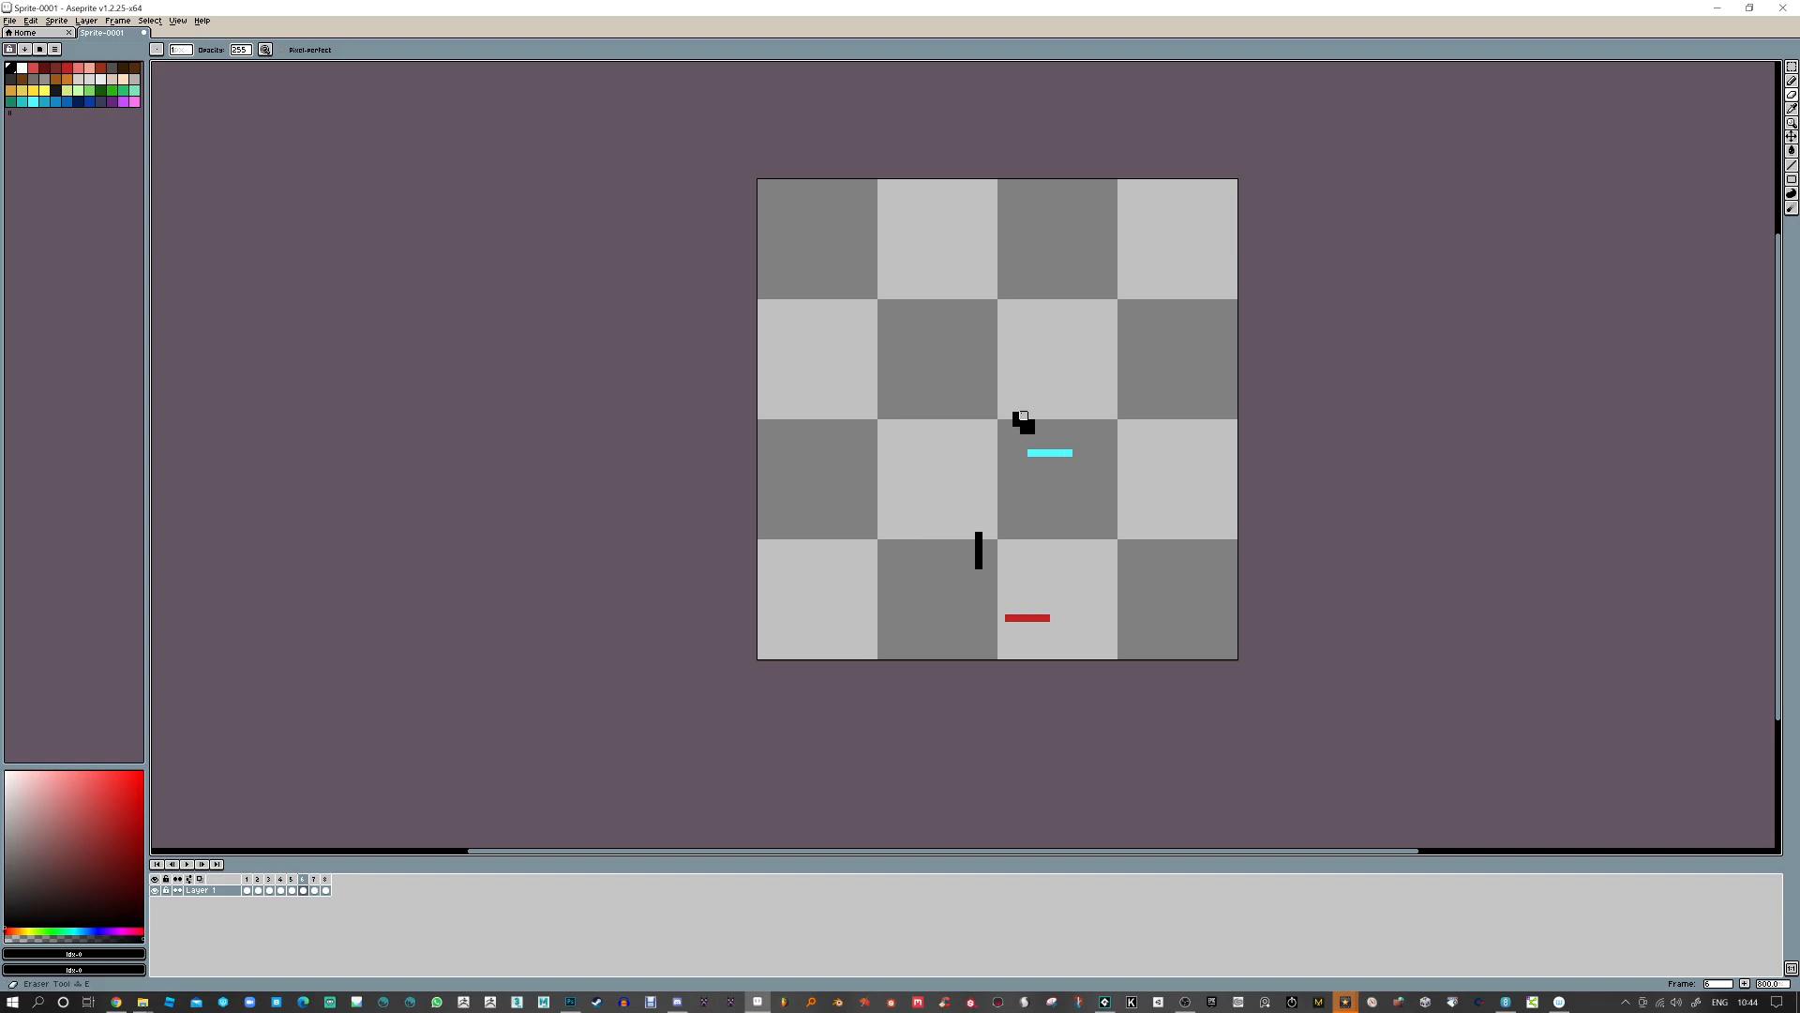
key("Right")
key("Right")
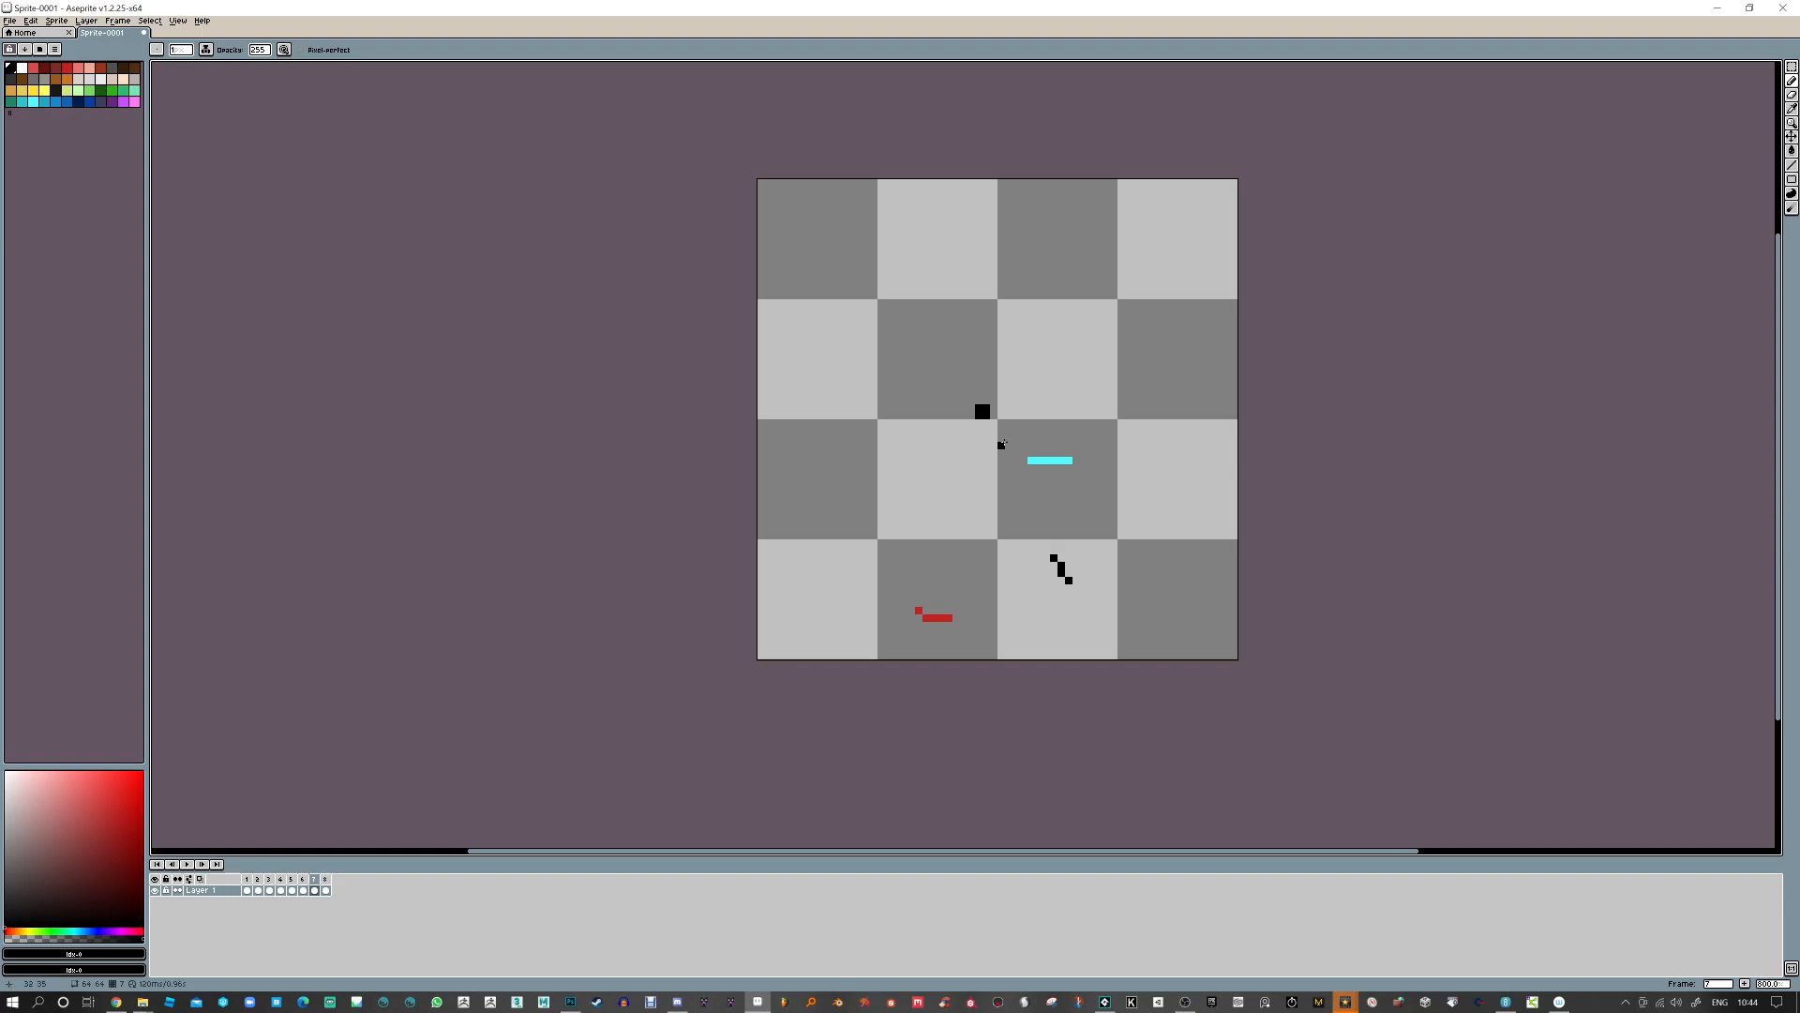
left_click(938, 396)
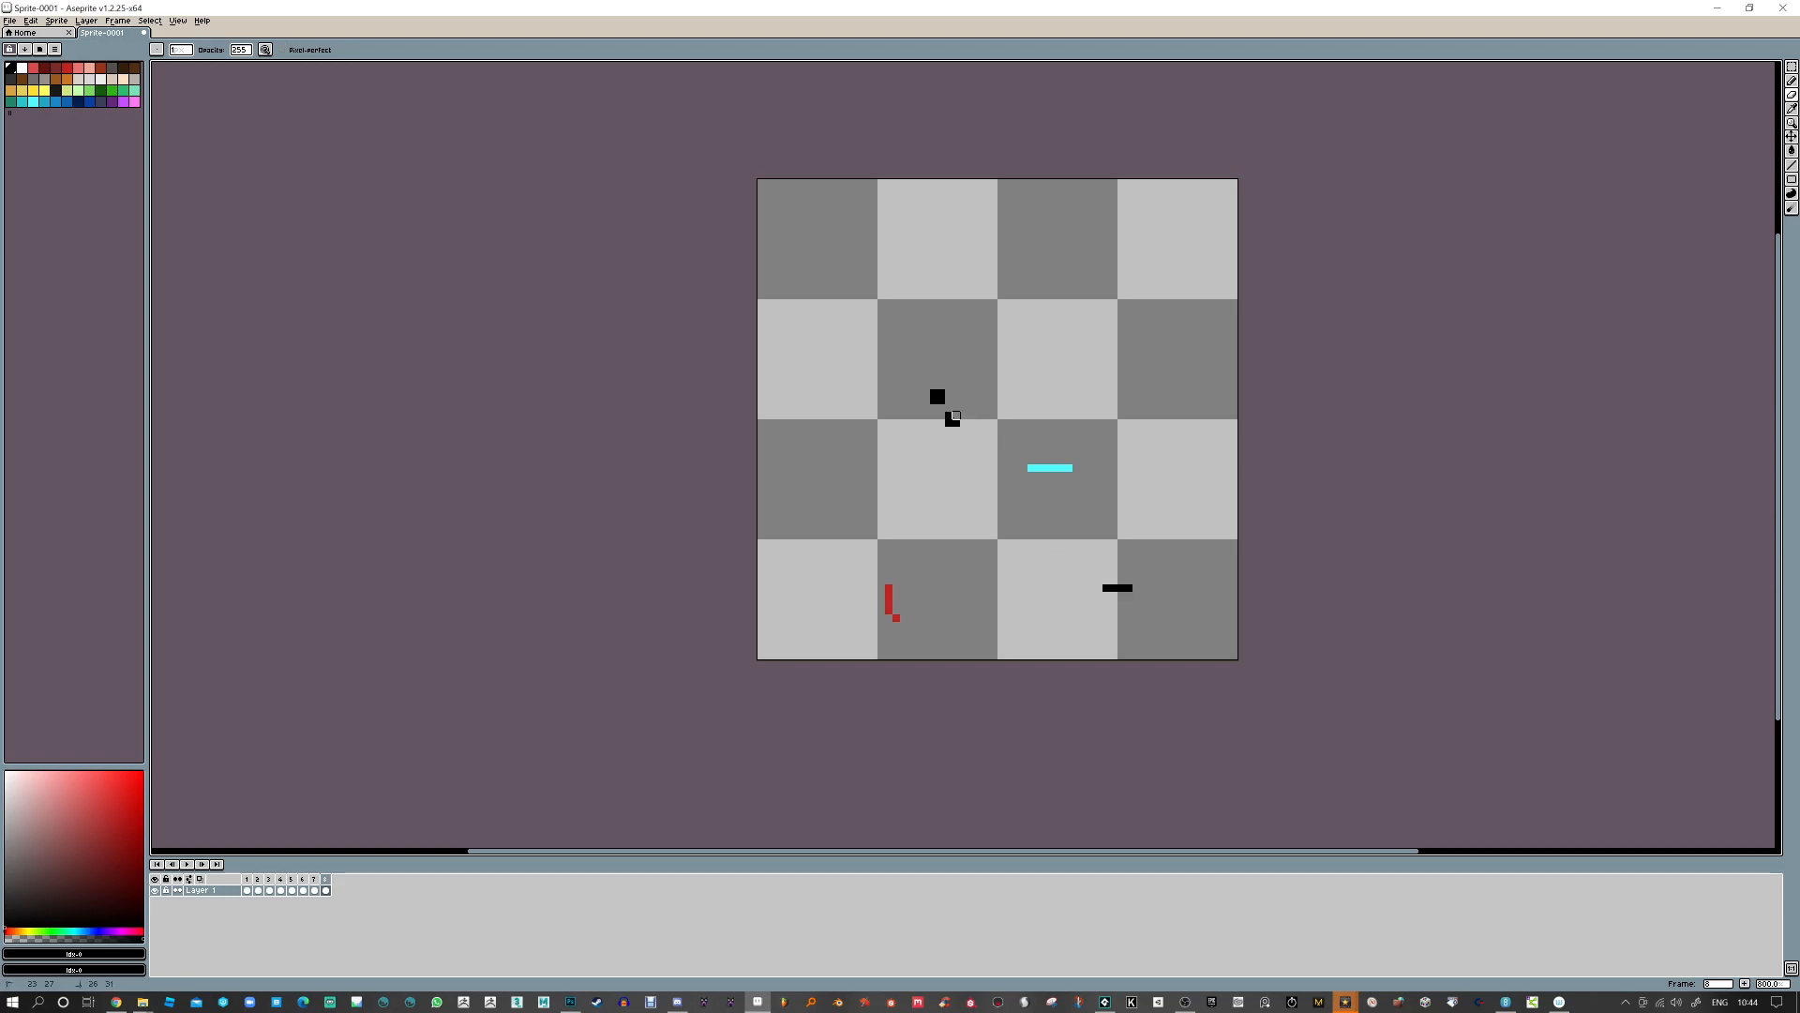
key("Right")
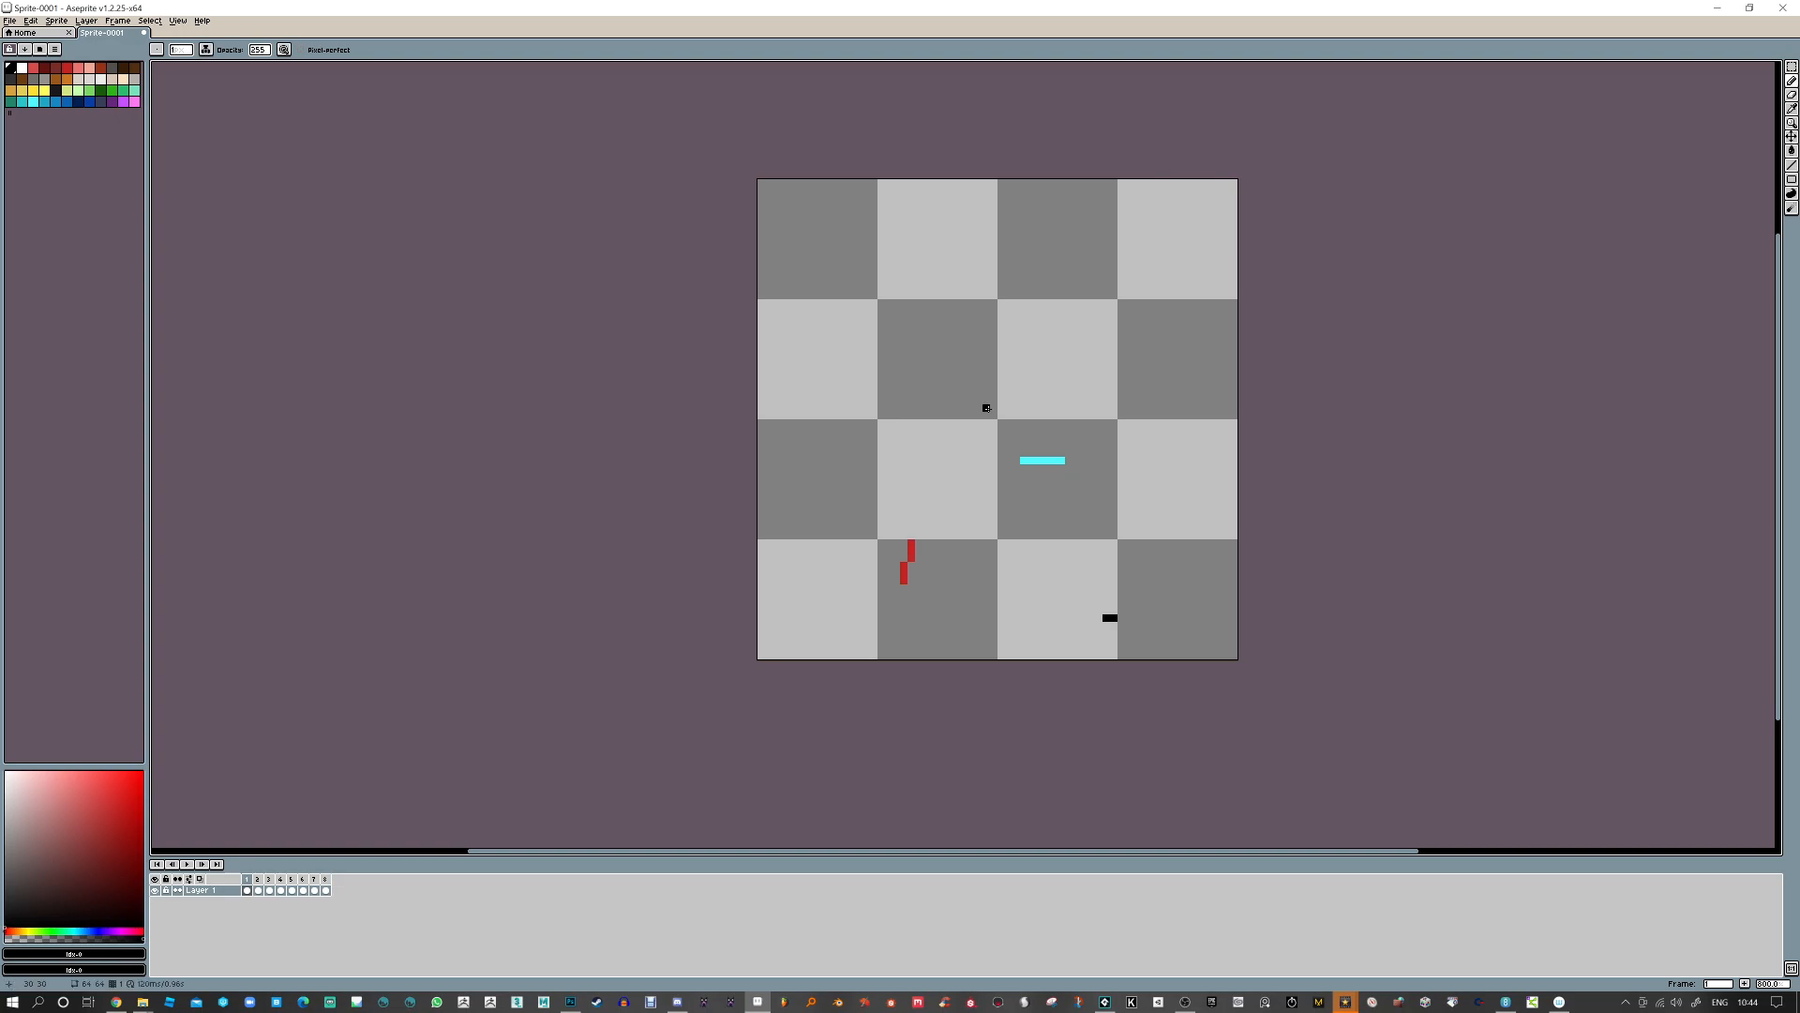
Draw the black 2×2-pixel block in frames 1, 2 and 3, swinging it back from left to right
key("Left")
key("Right")
key("Left")
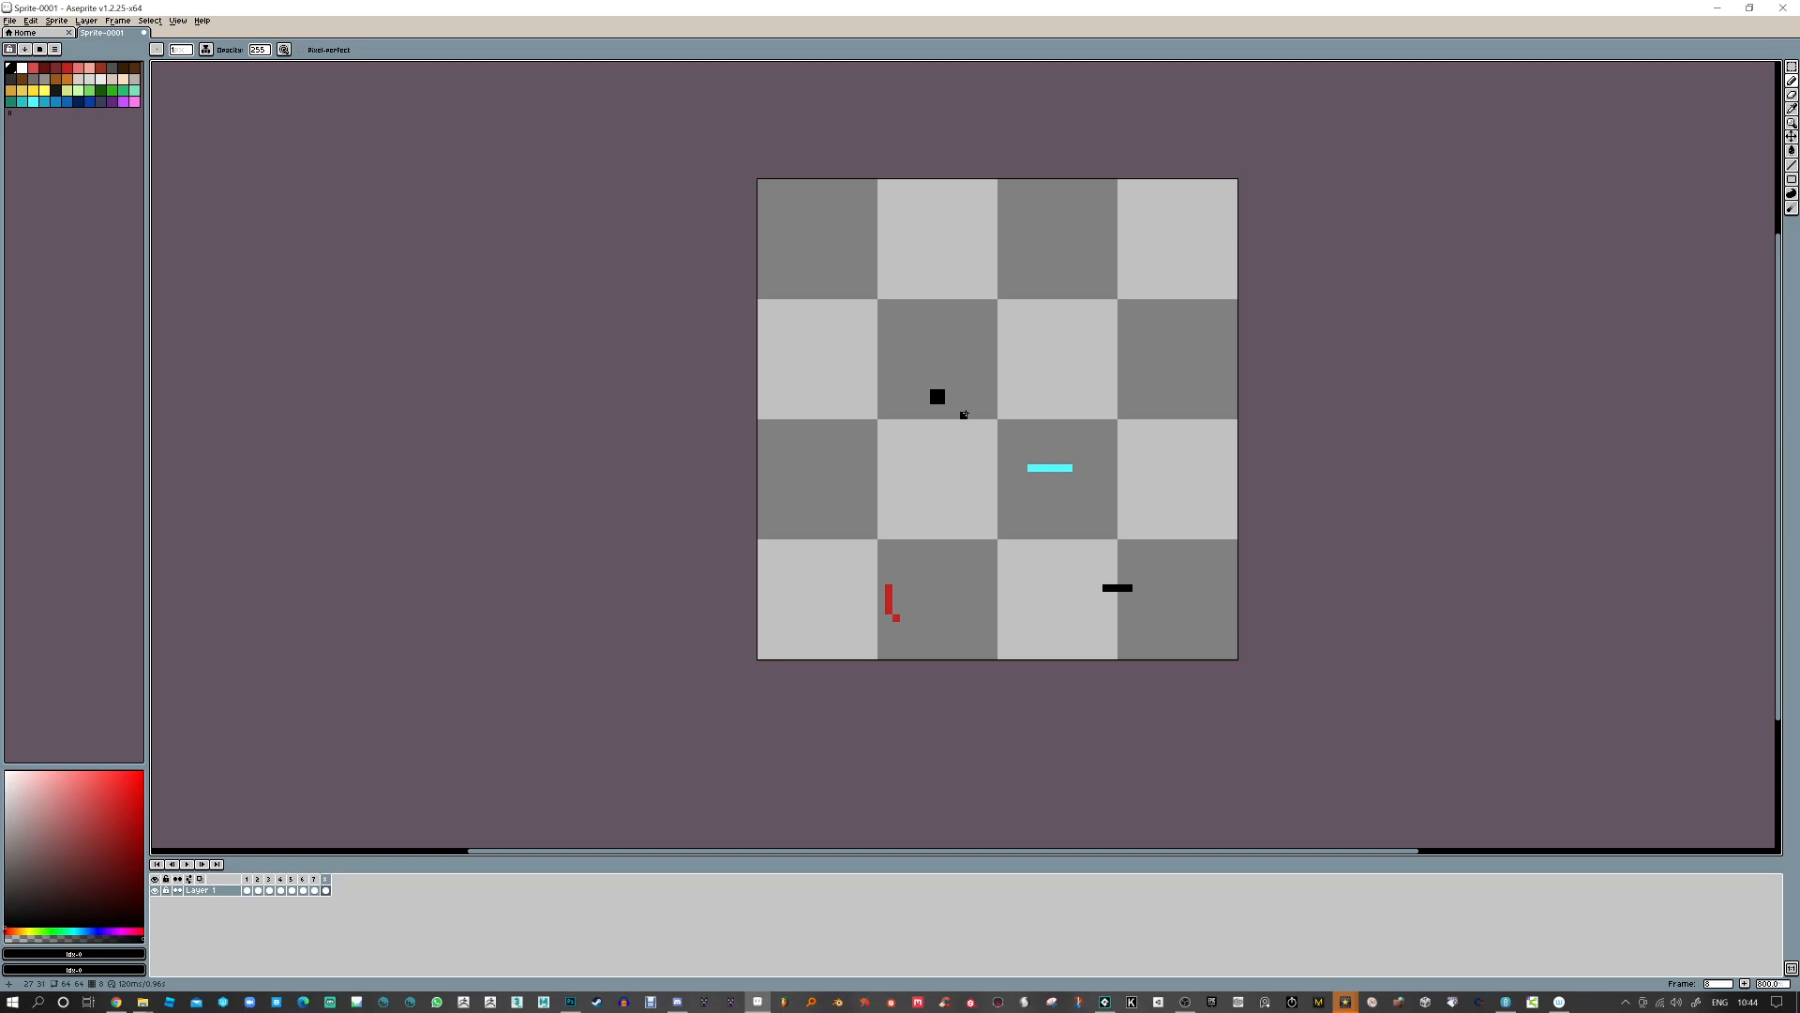
key("Right")
key("Right")
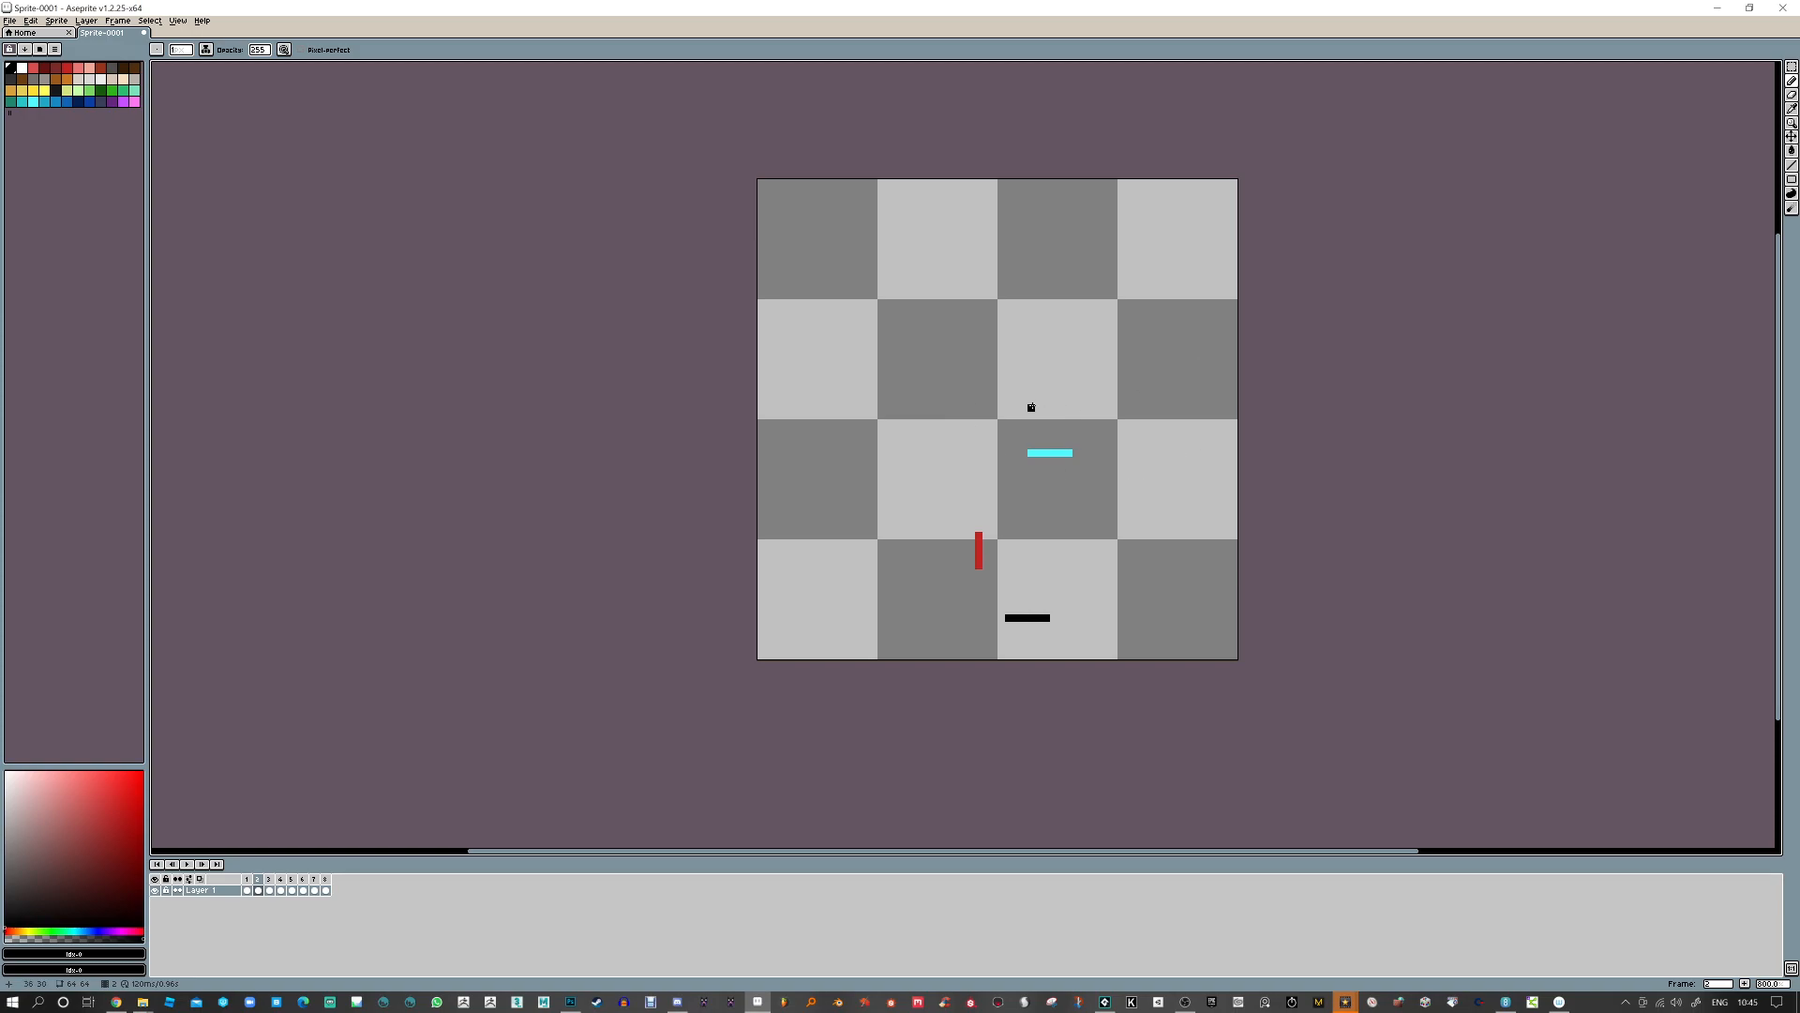
left_click_drag(1031, 401, 1039, 407)
key("Left")
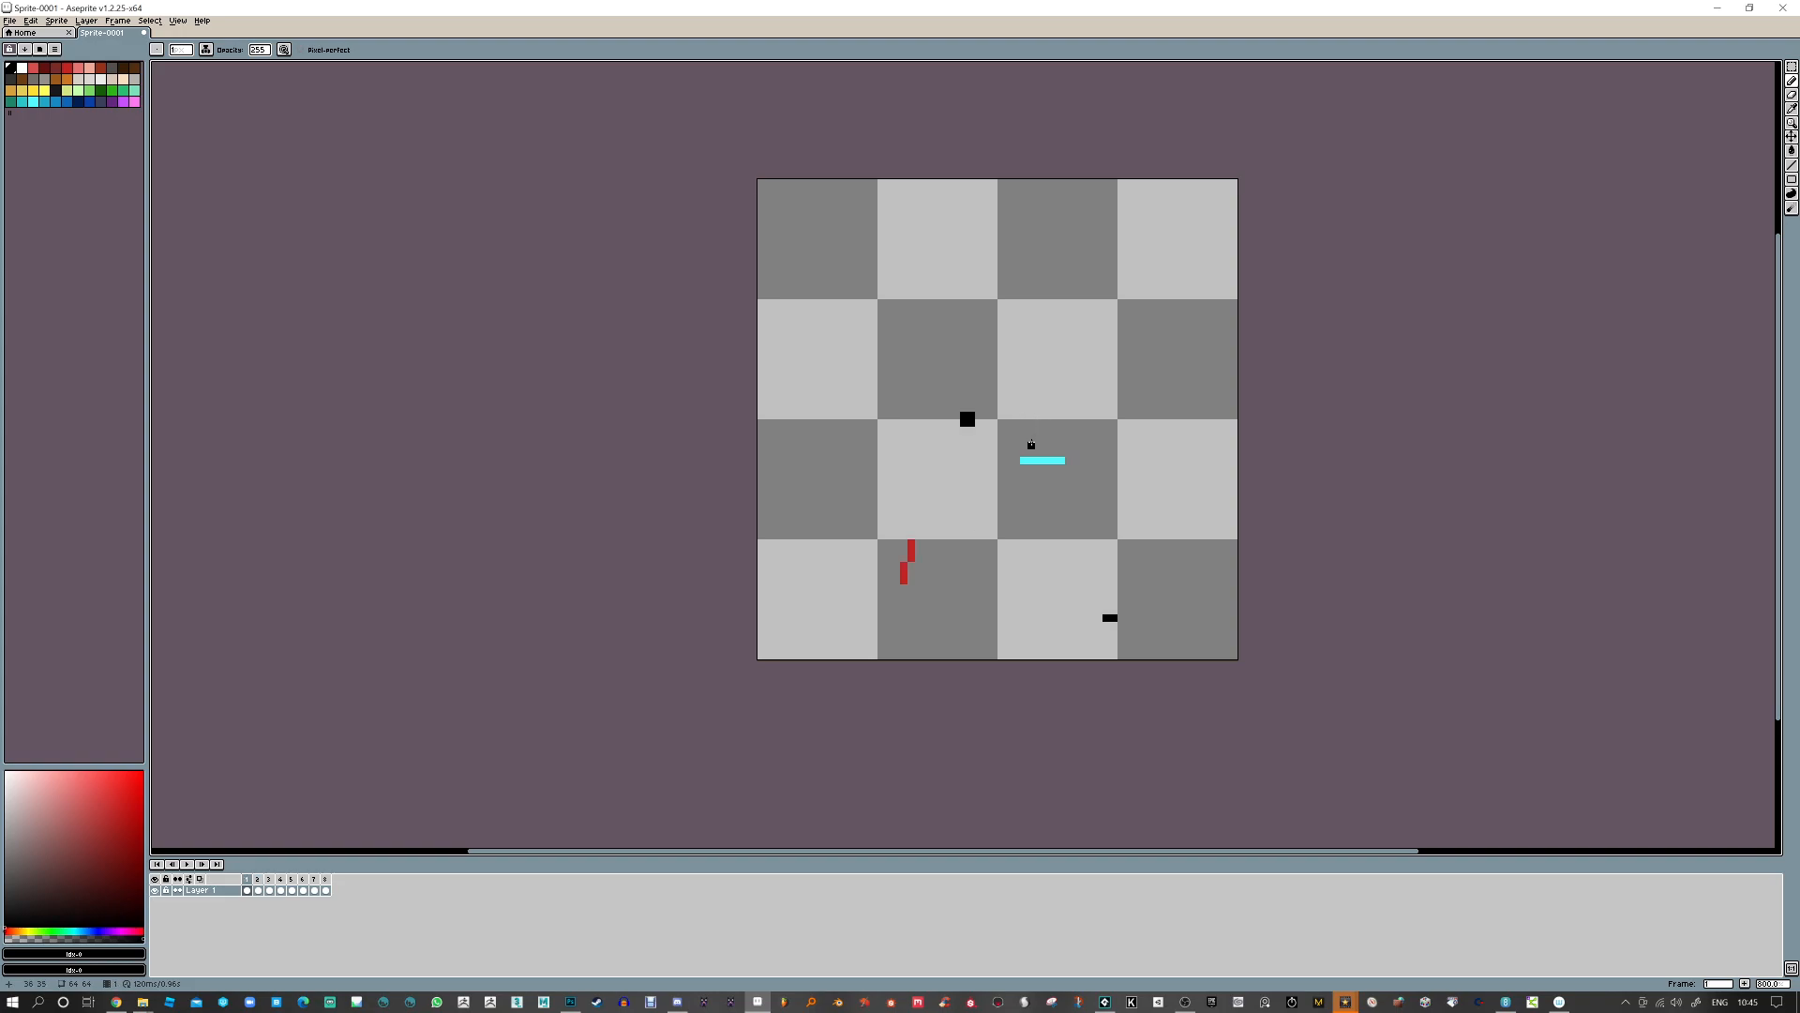
key("Right")
left_click_drag(1032, 404, 1039, 415)
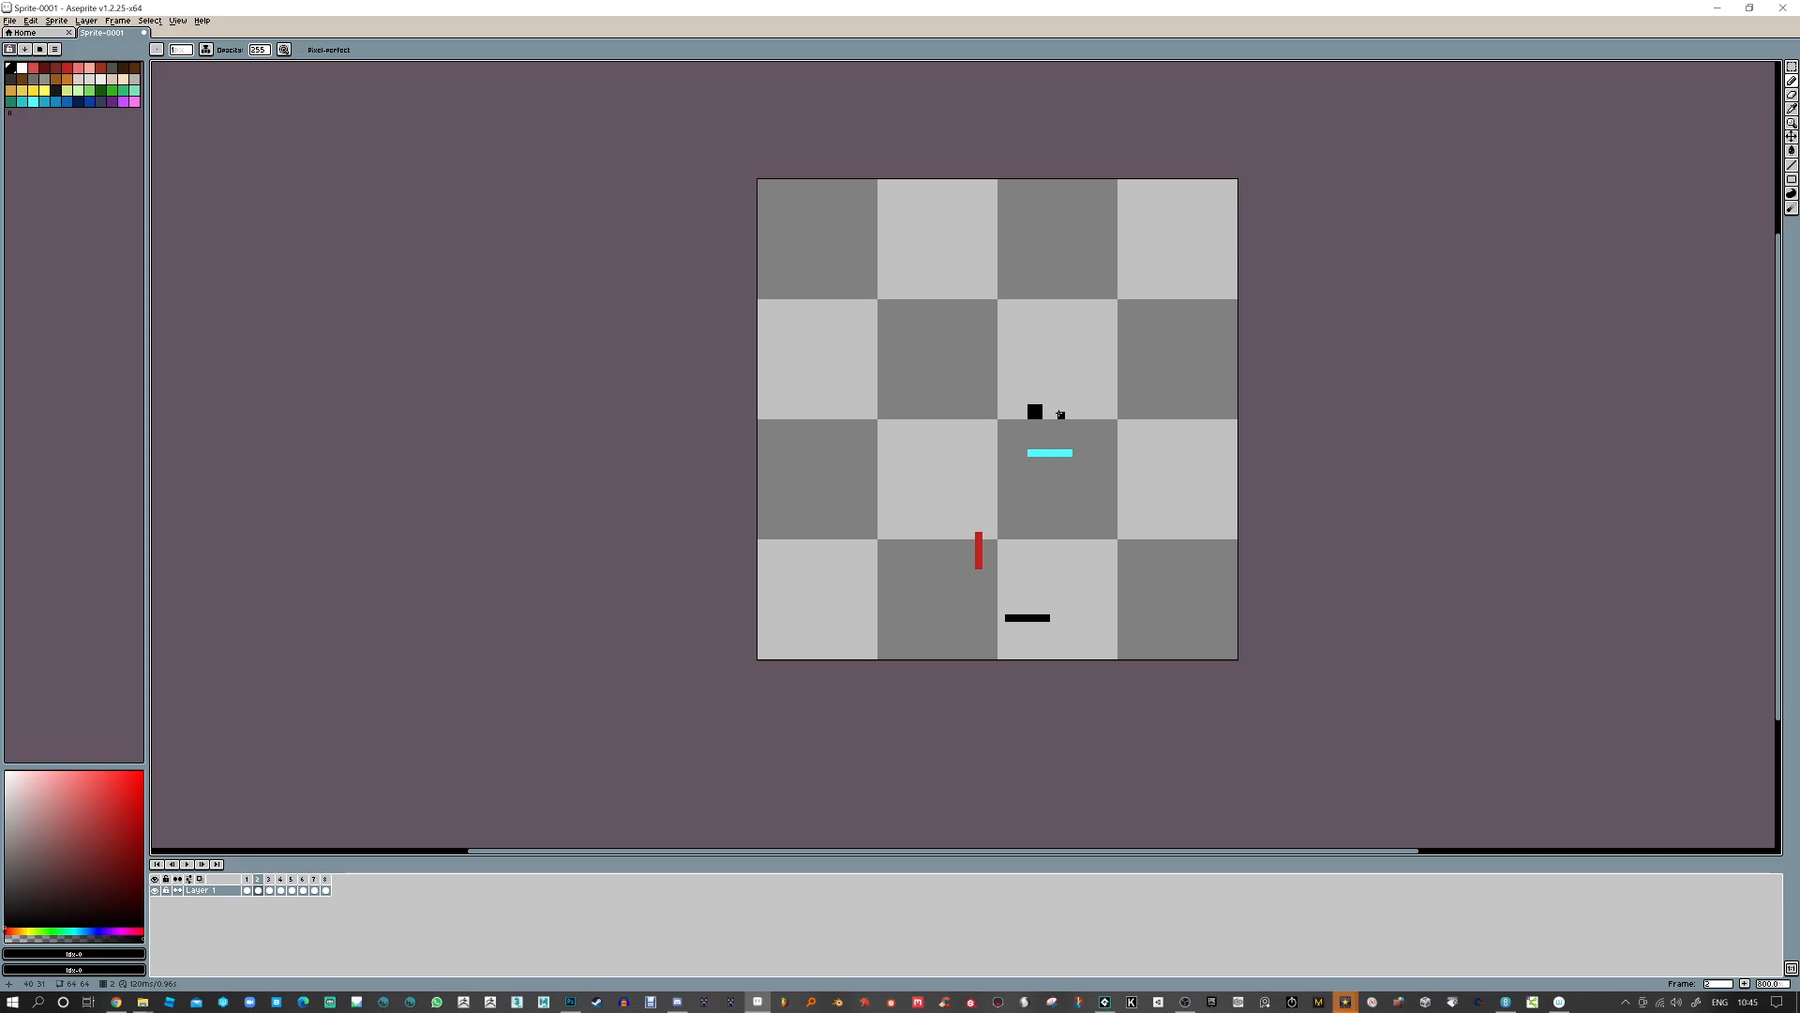
key("Right")
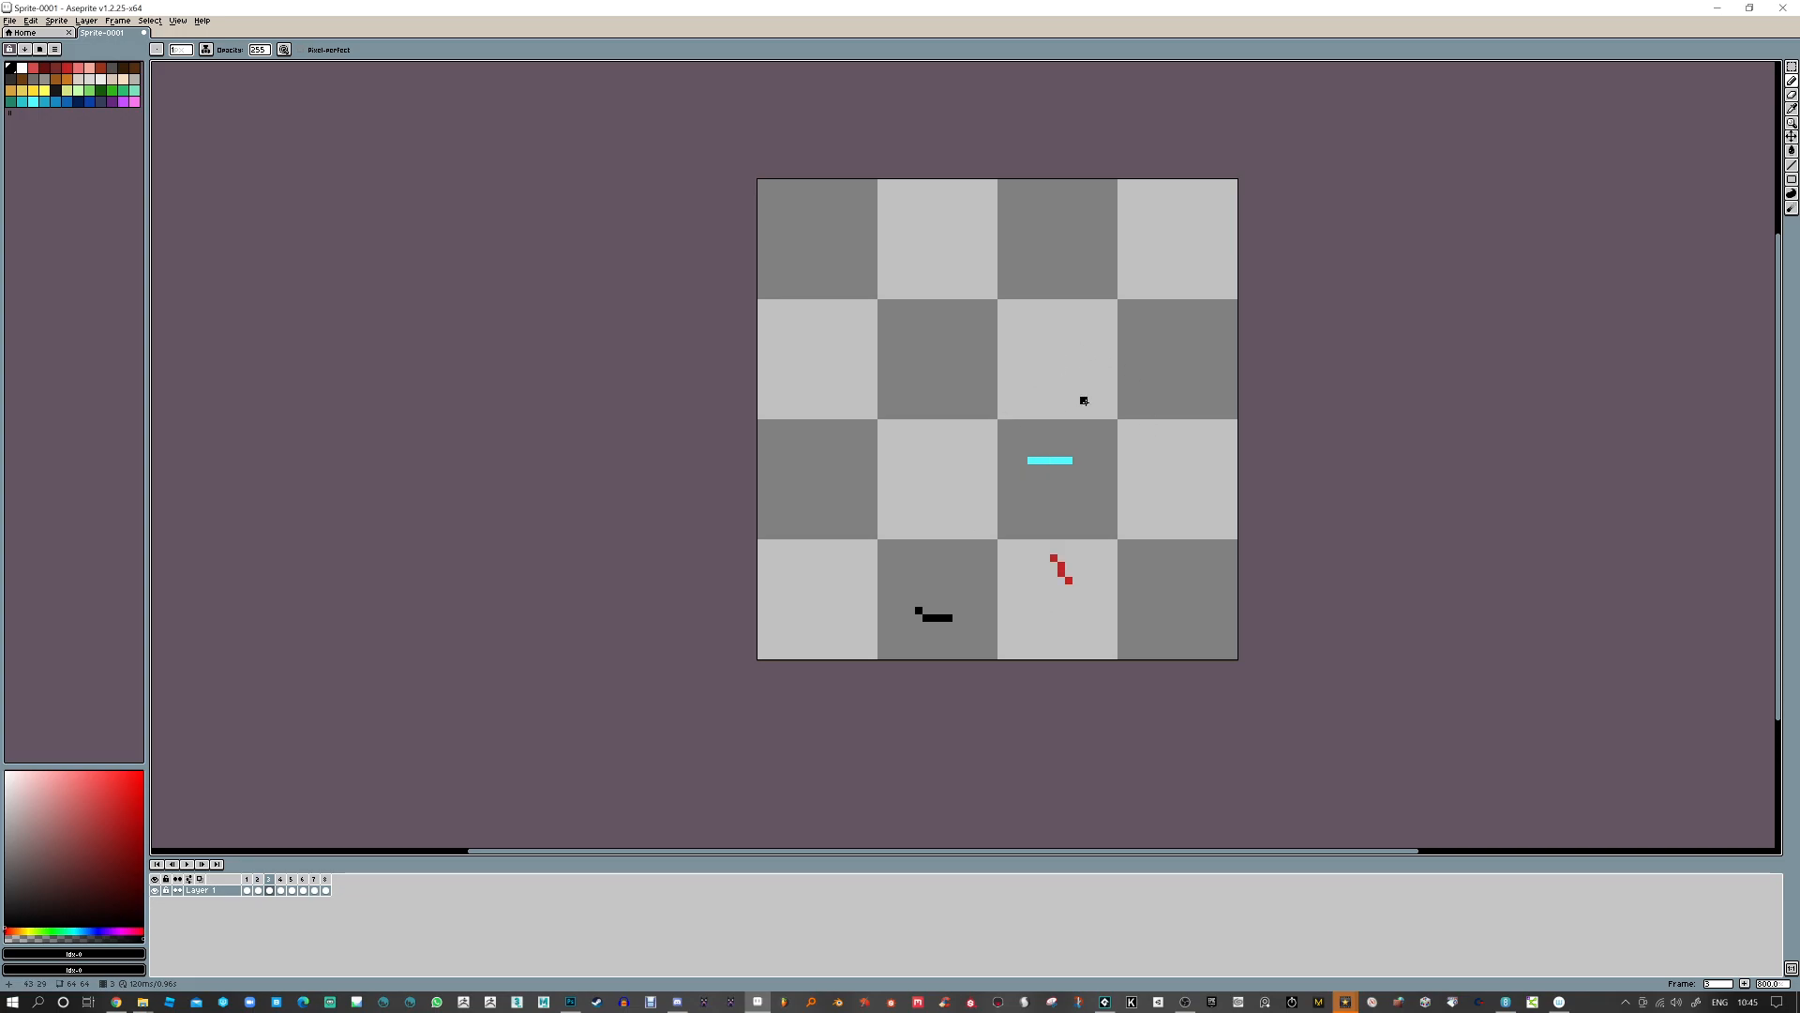
Step repeatedly through all the frames to examine the black block's swing over the loop
key("Right")
key("Right")
key("Right")
key("Right")
key("Right")
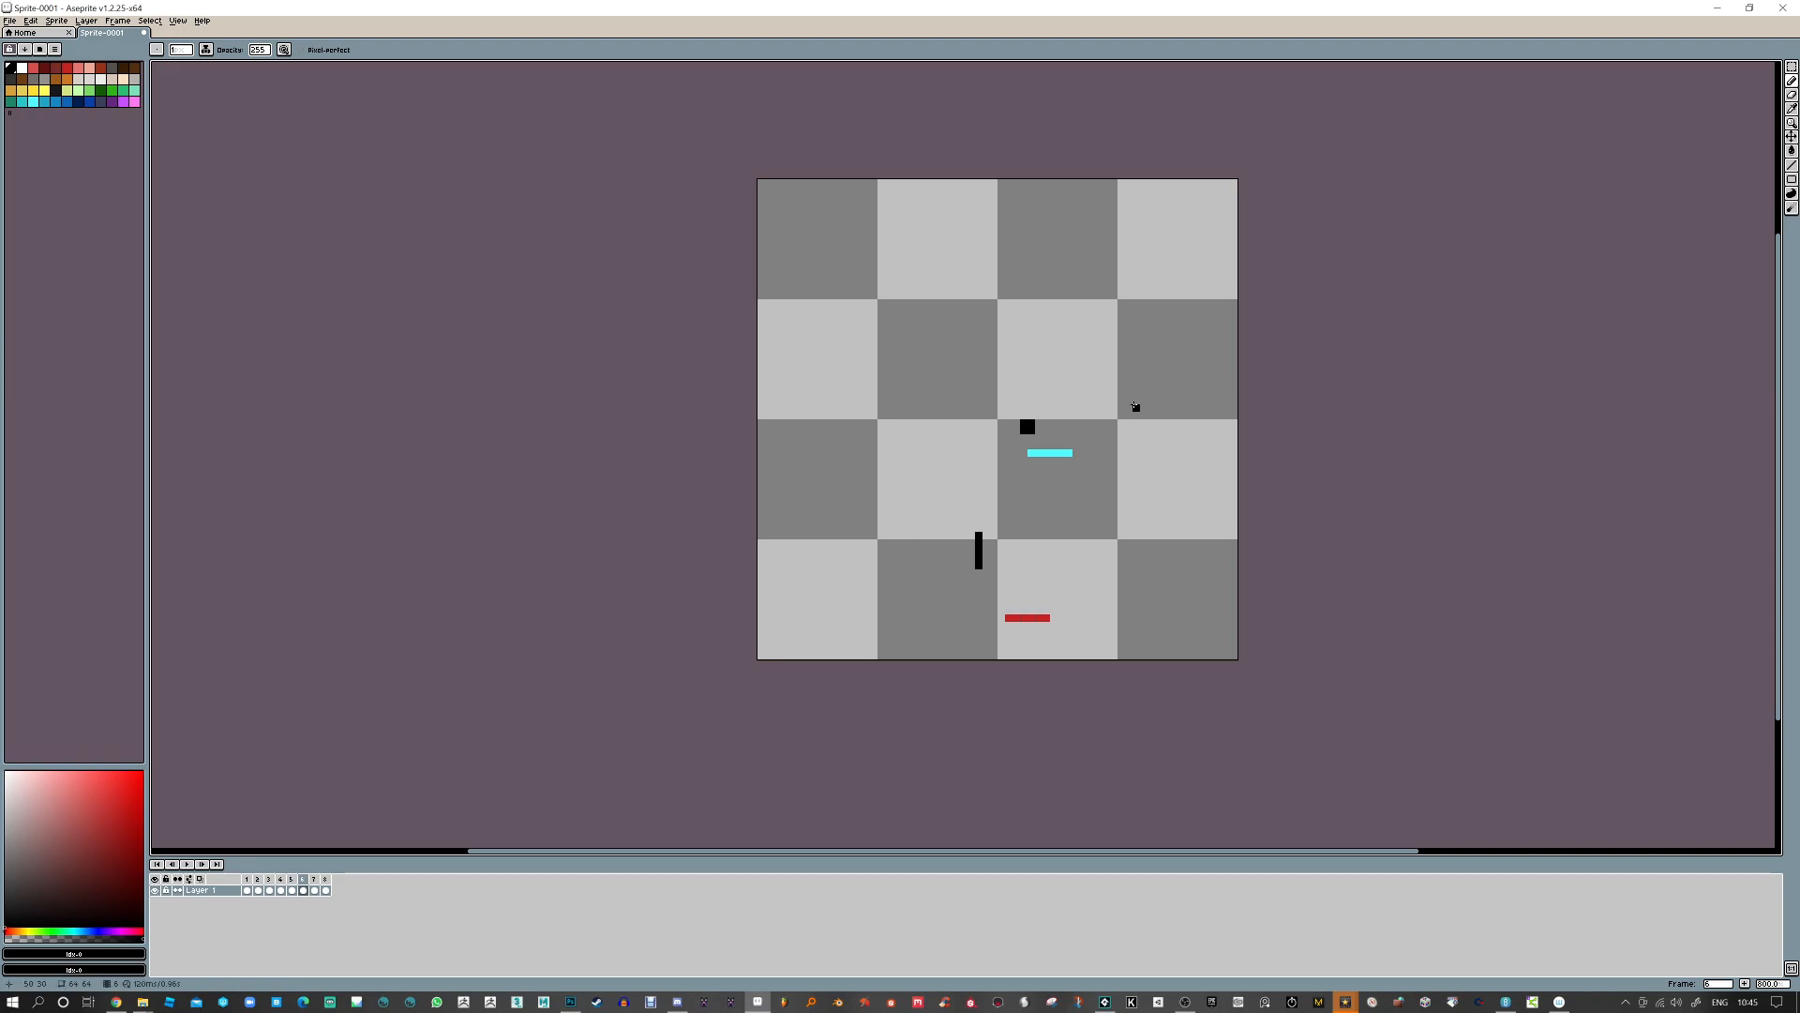
key("Right")
key("Right")
key("Right")
key("Right")
key("Right")
key("Right")
key("Right")
key("Right")
key("Right")
key("Right")
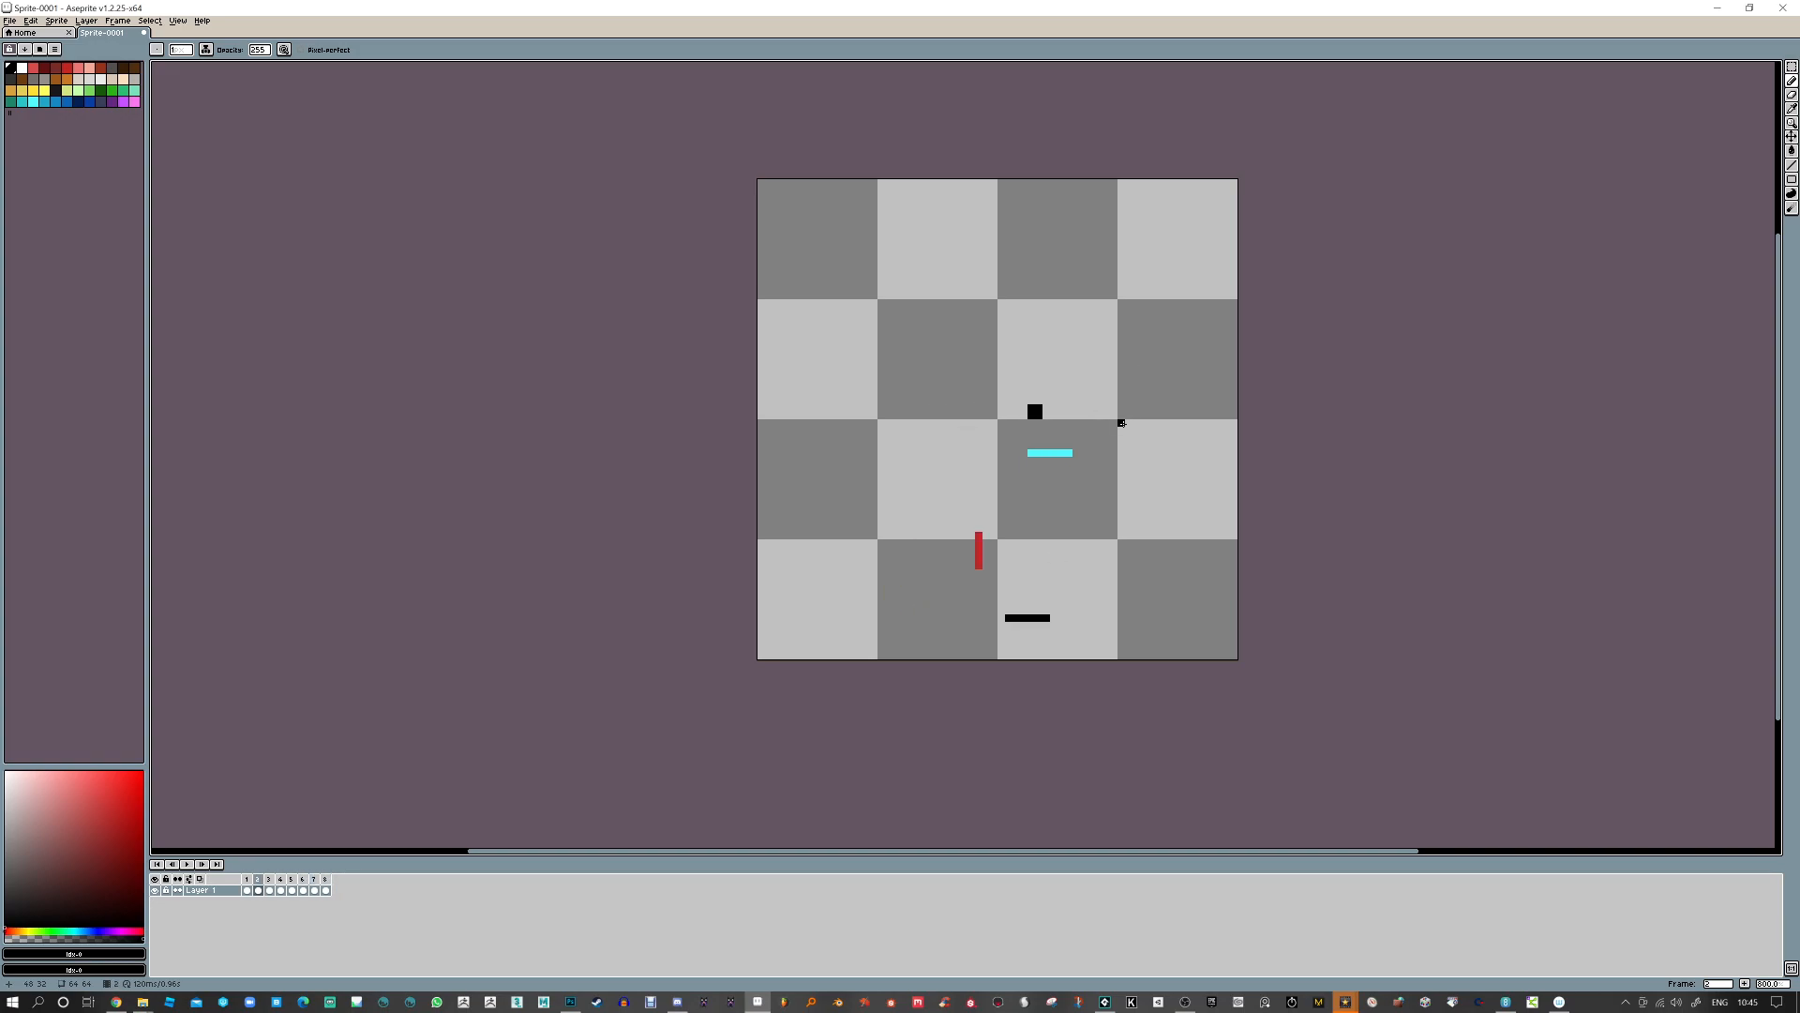
Draw a red 2×2-pixel block above the cyan bar in the frames of the loop, swinging opposite to the black block
left_click(247, 889)
left_click(67, 69)
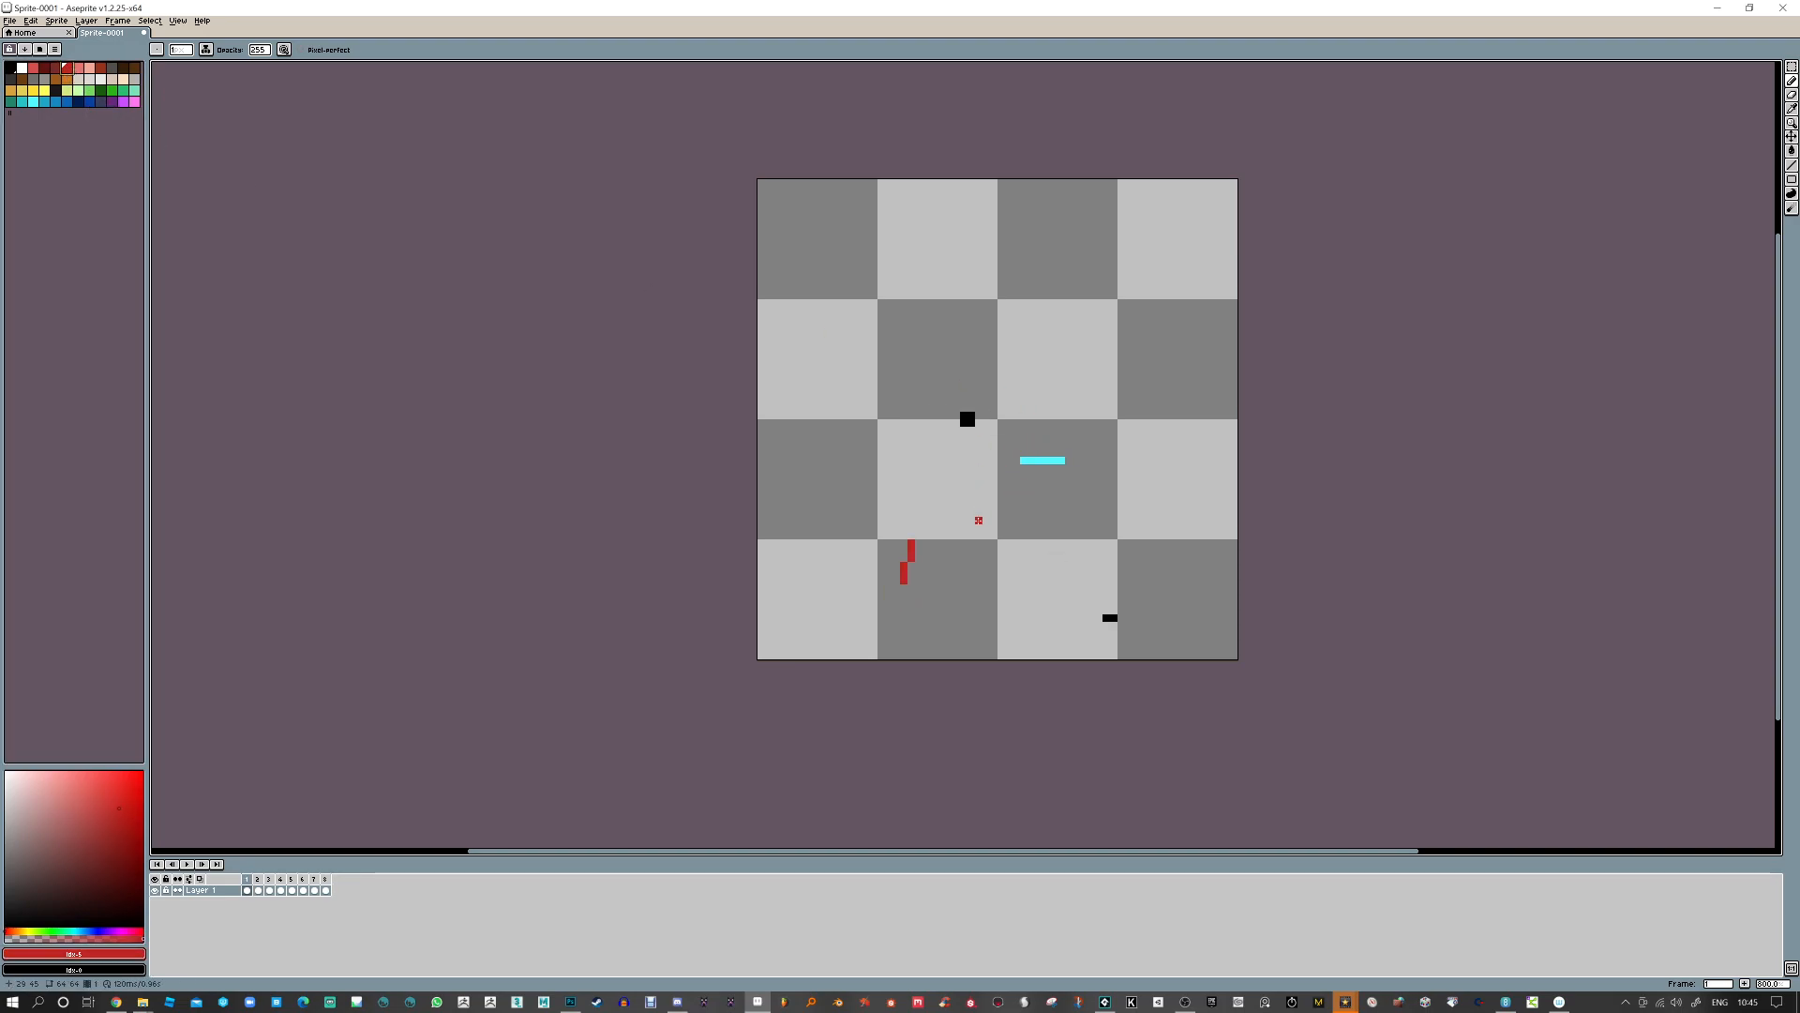
key("Return")
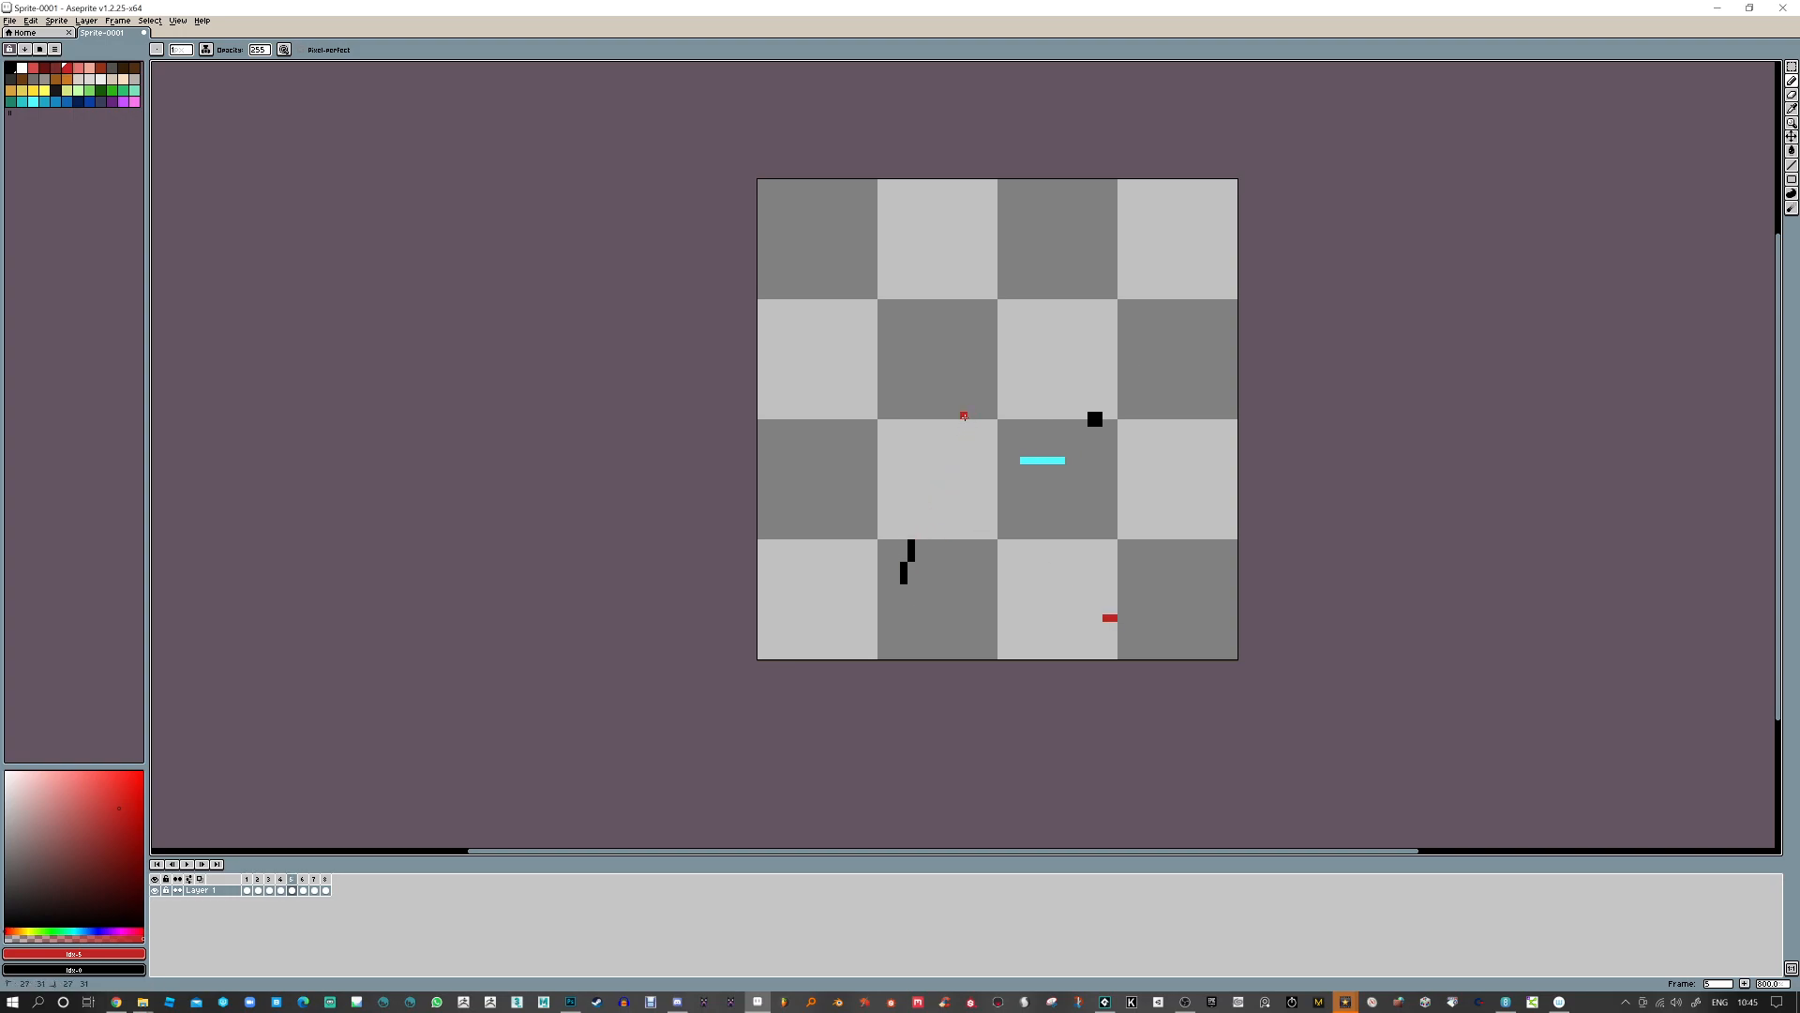
left_click(968, 419)
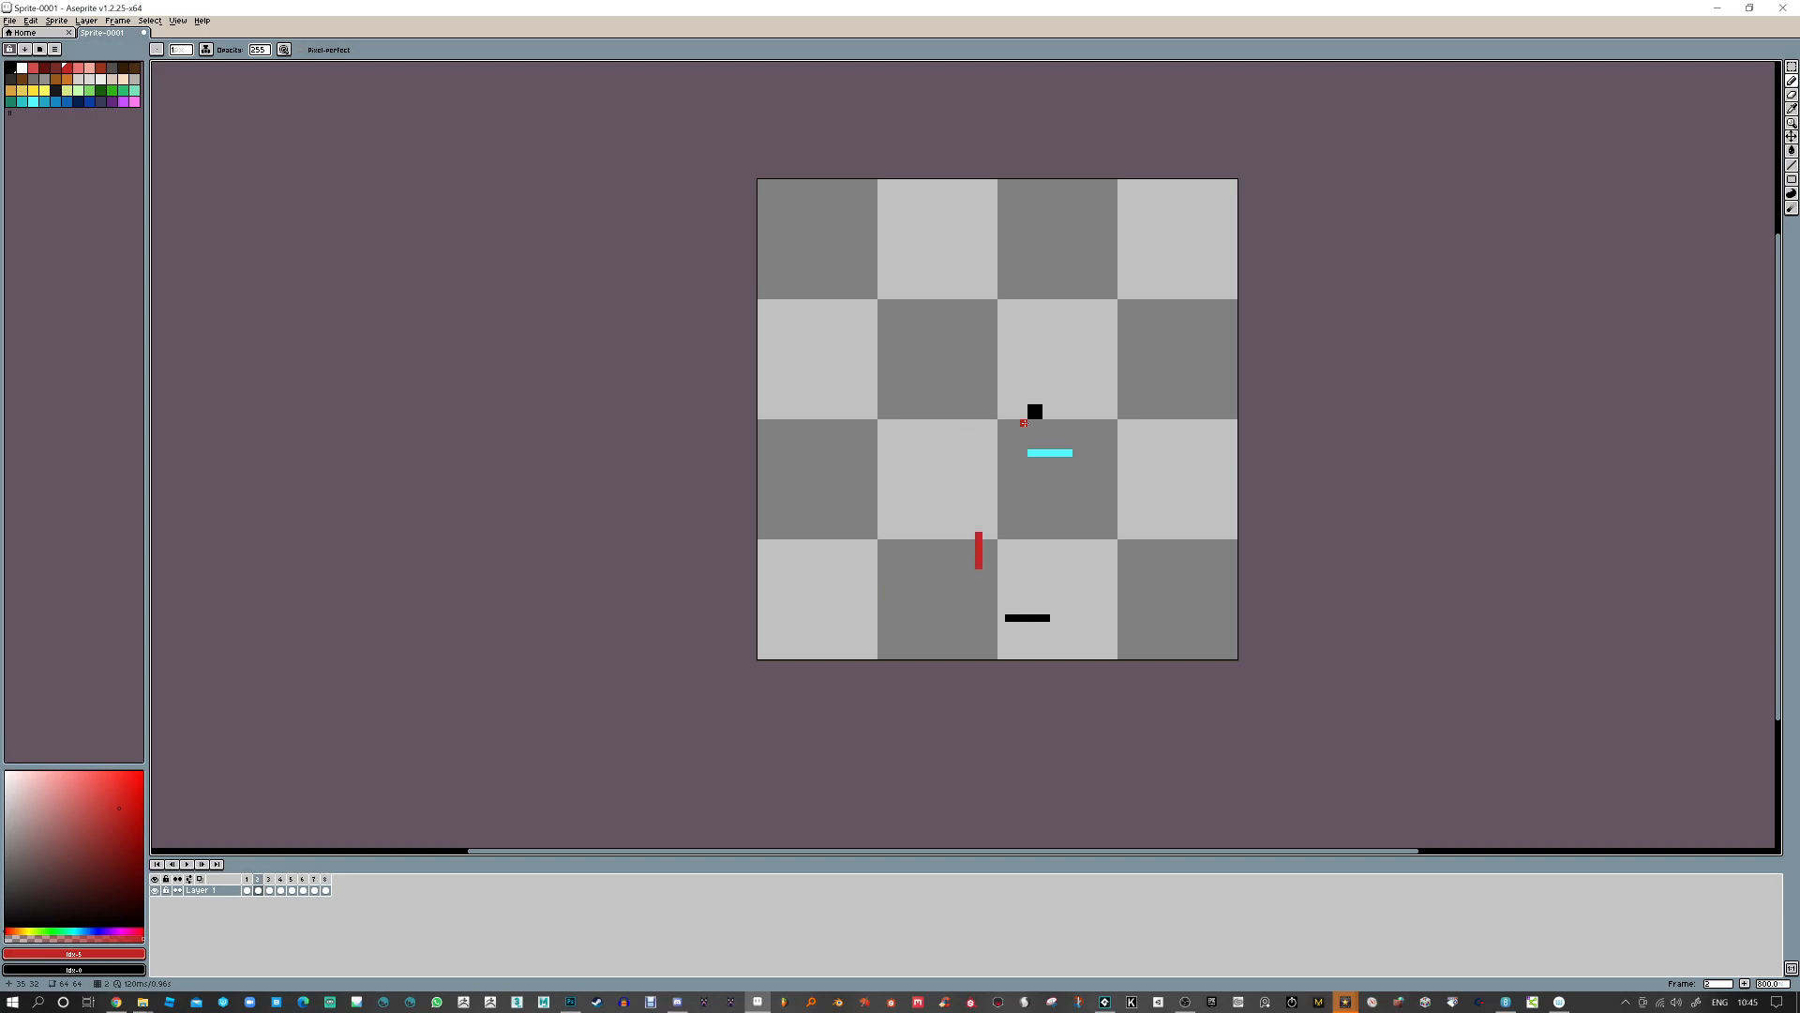
left_click(1023, 423)
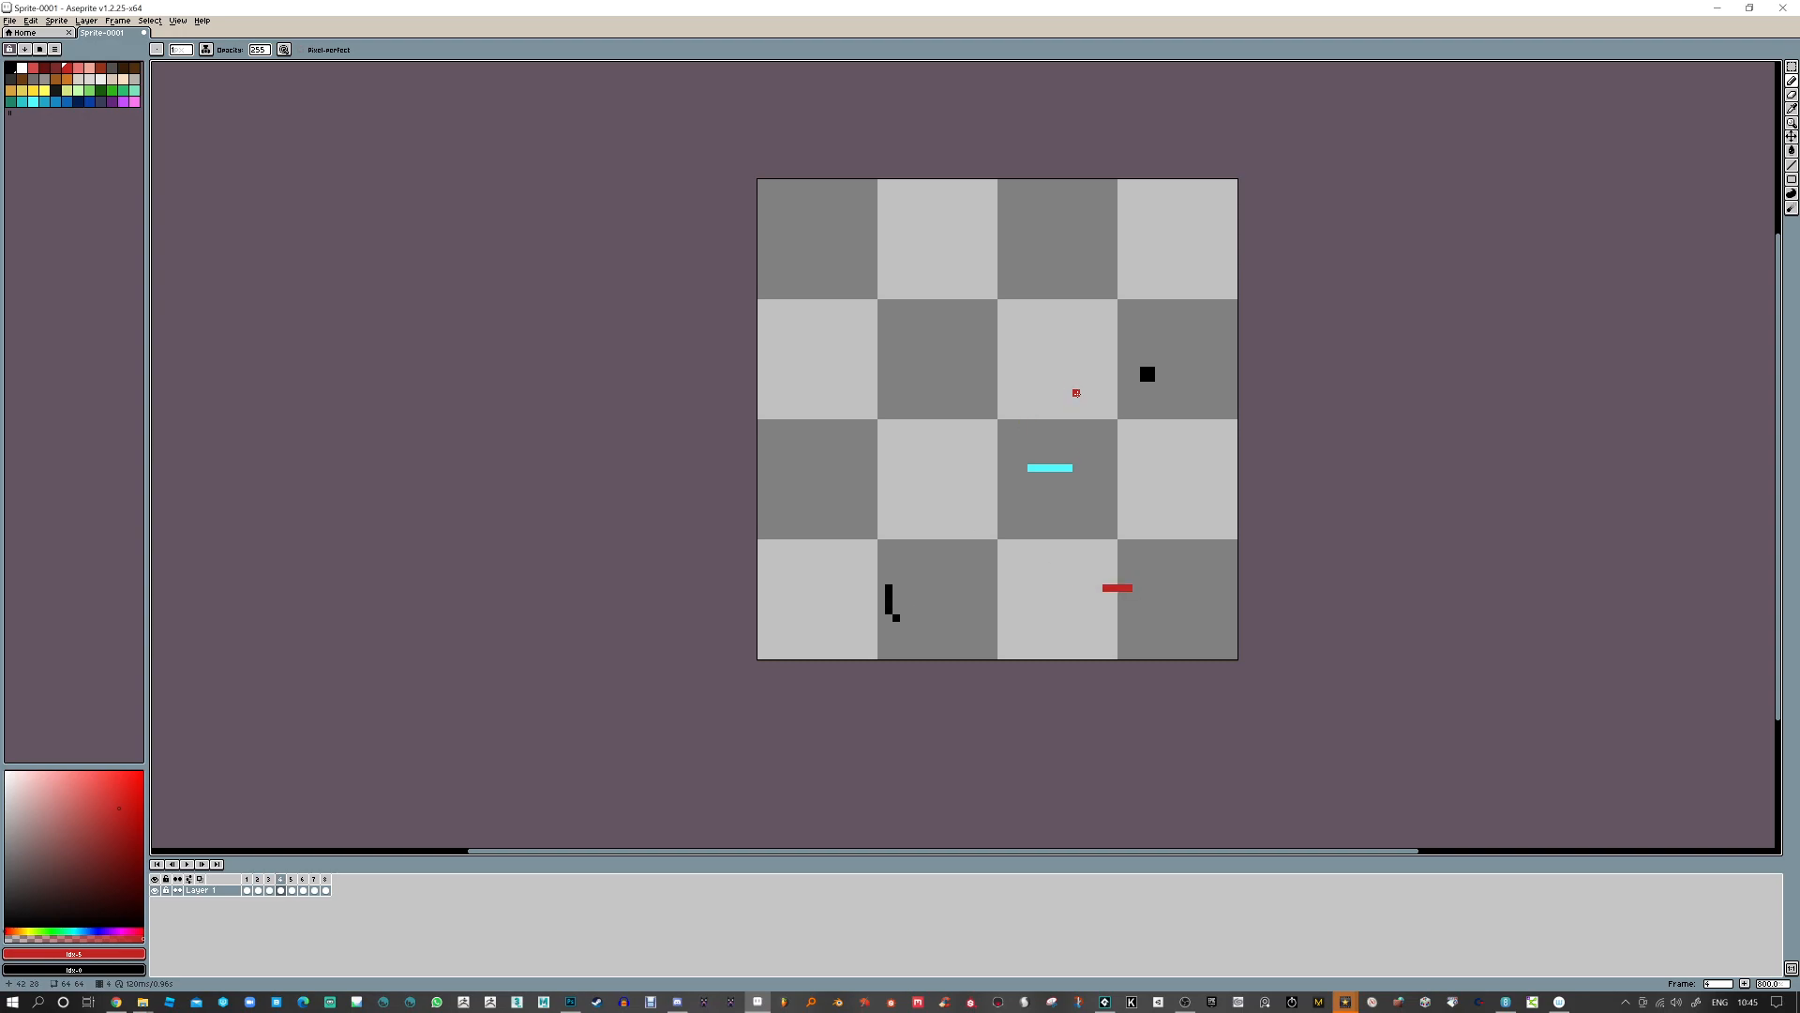
left_click_drag(1076, 393, 1083, 397)
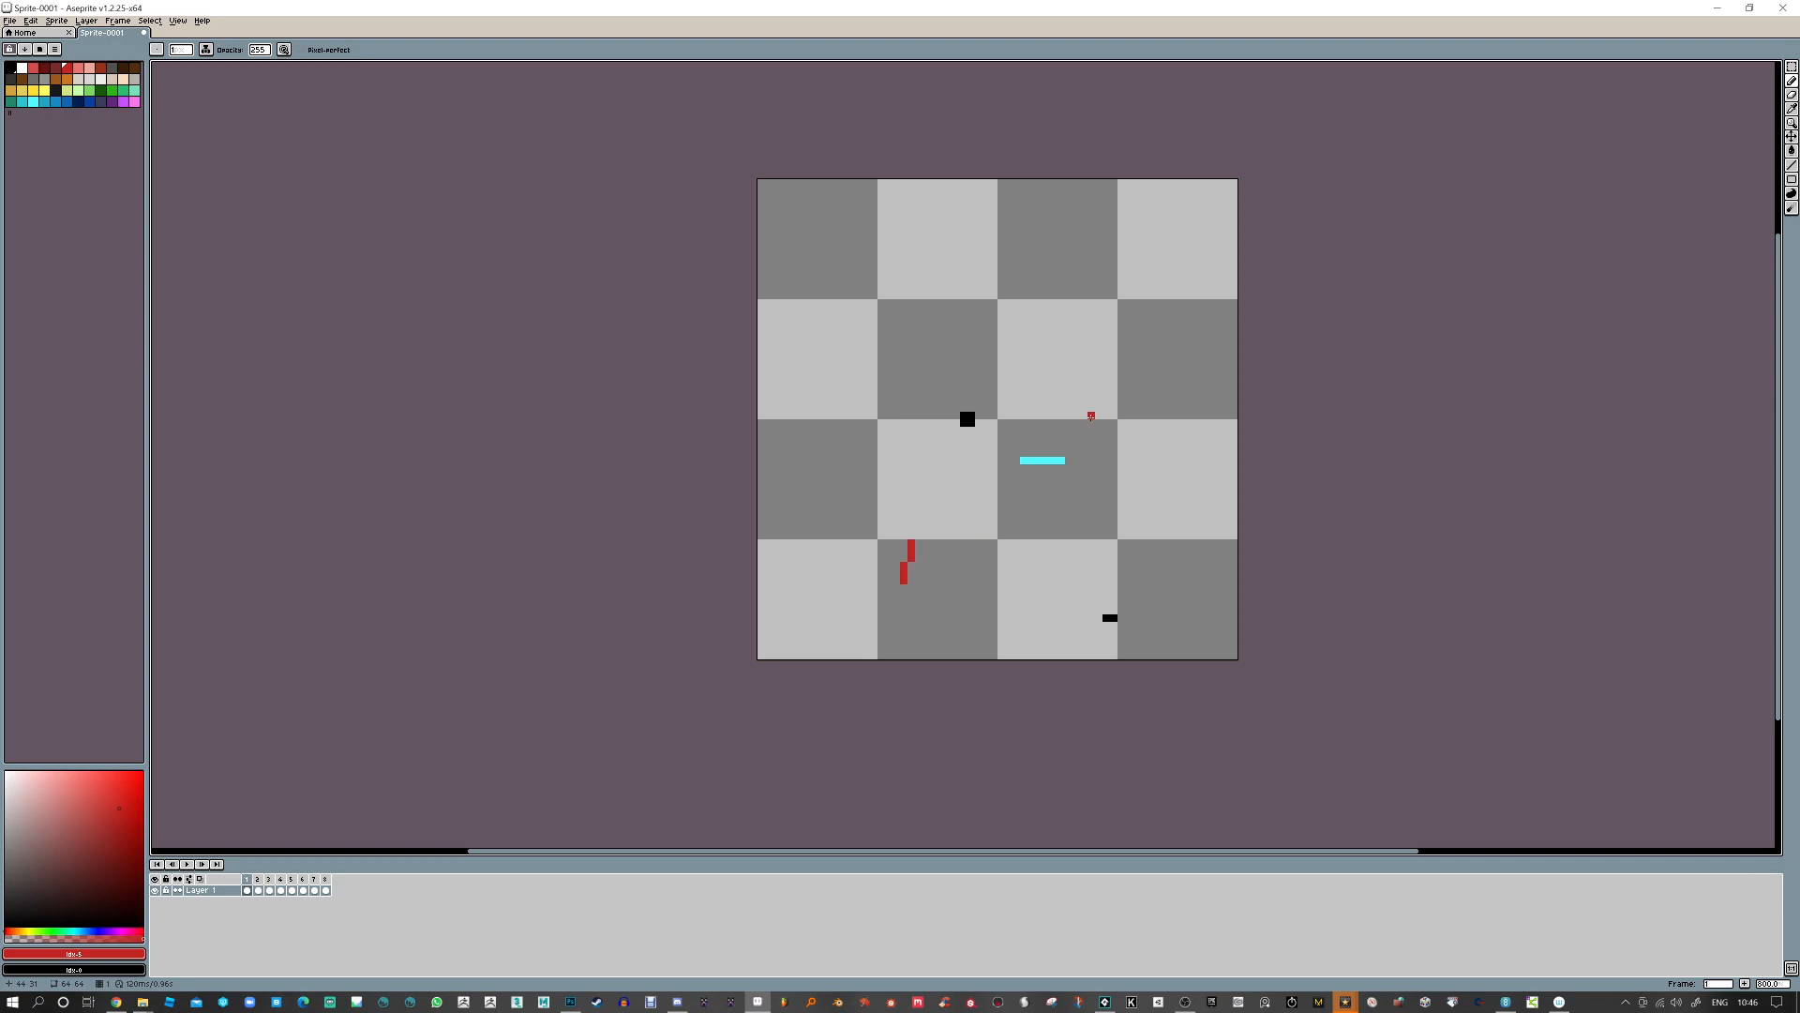
left_click(1092, 418)
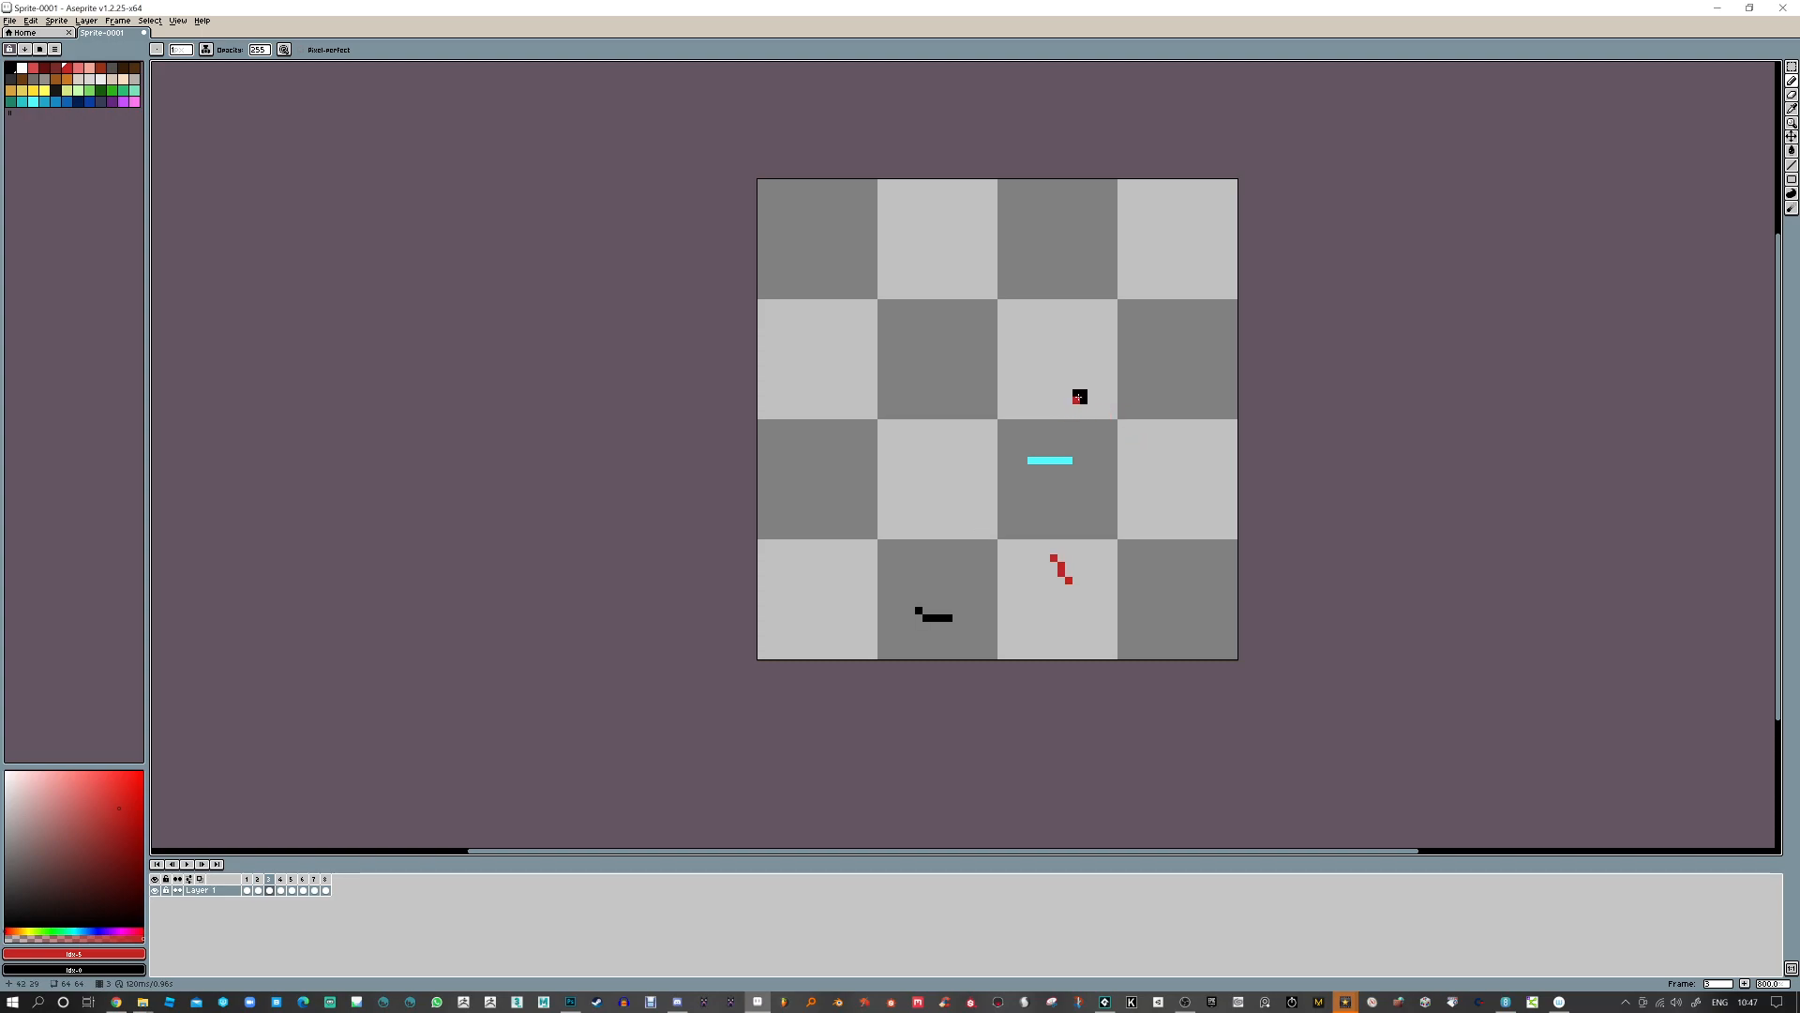
Compare the neighbouring frames and draw the red 2×2-pixel block left of the cyan bar in frame 3
key("Right")
key("Right")
key("Right")
key("Right")
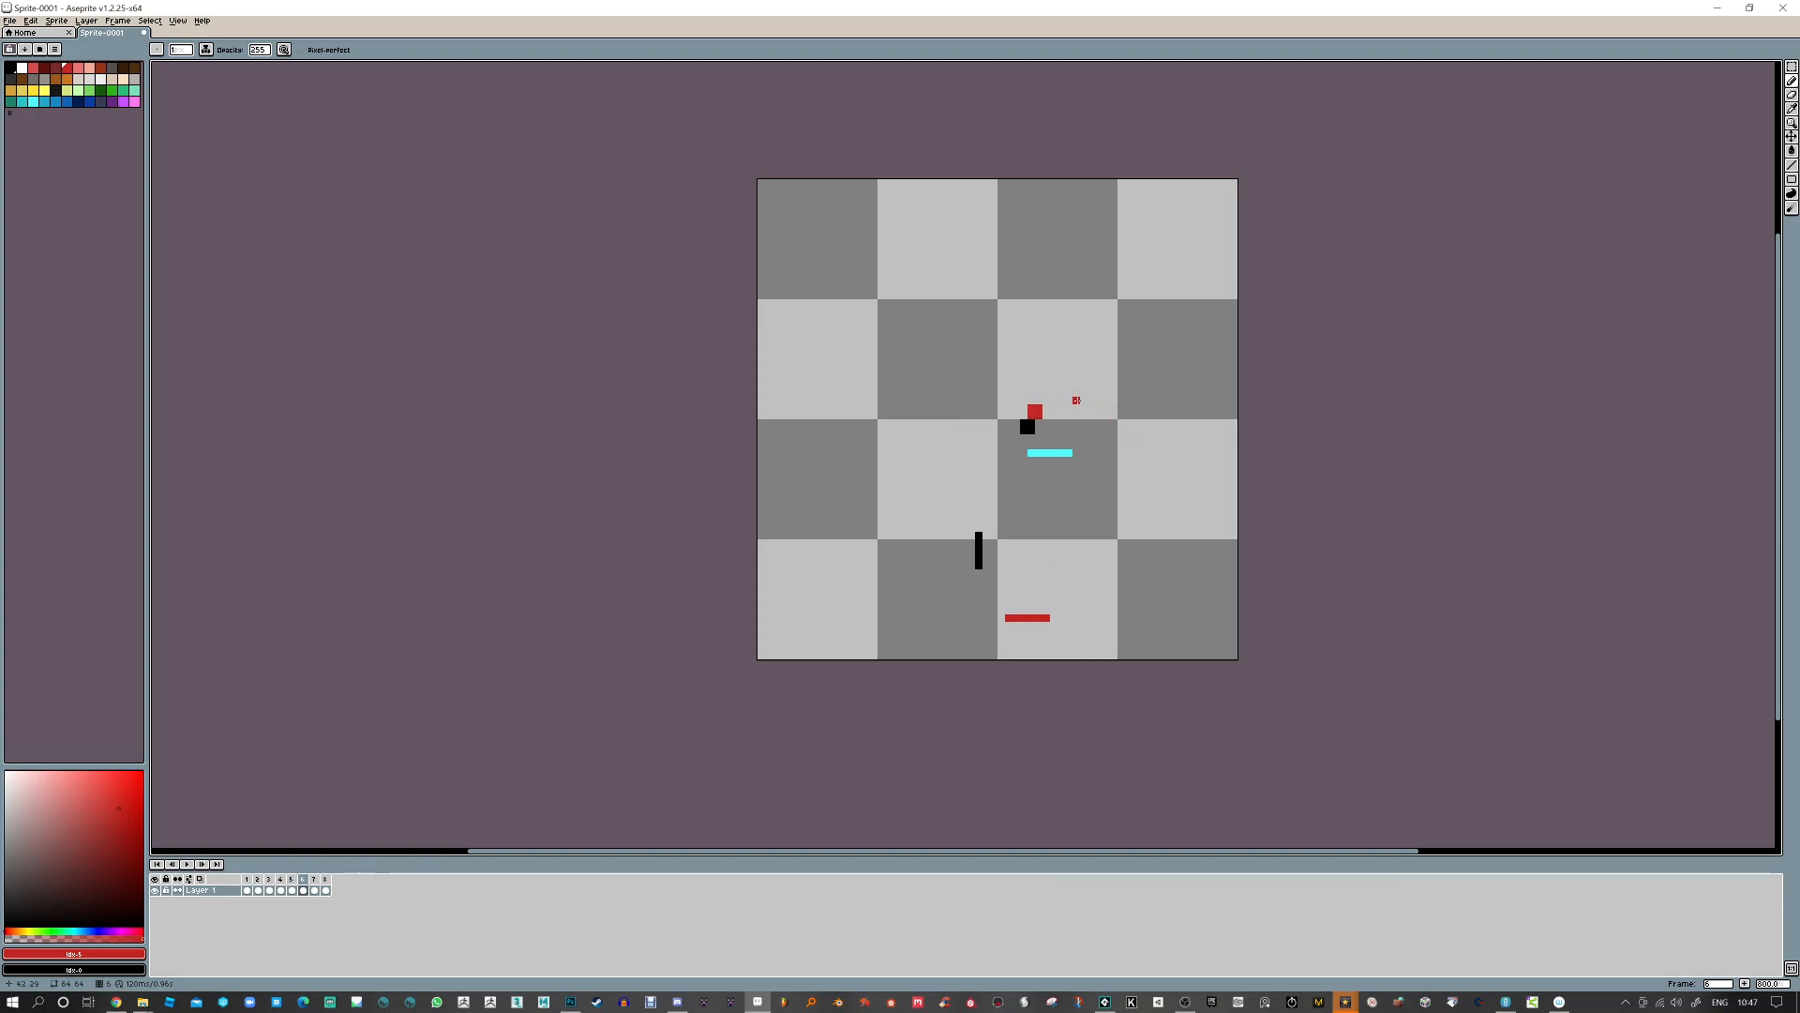
key("Left")
key("Left")
key("Left")
key("Left")
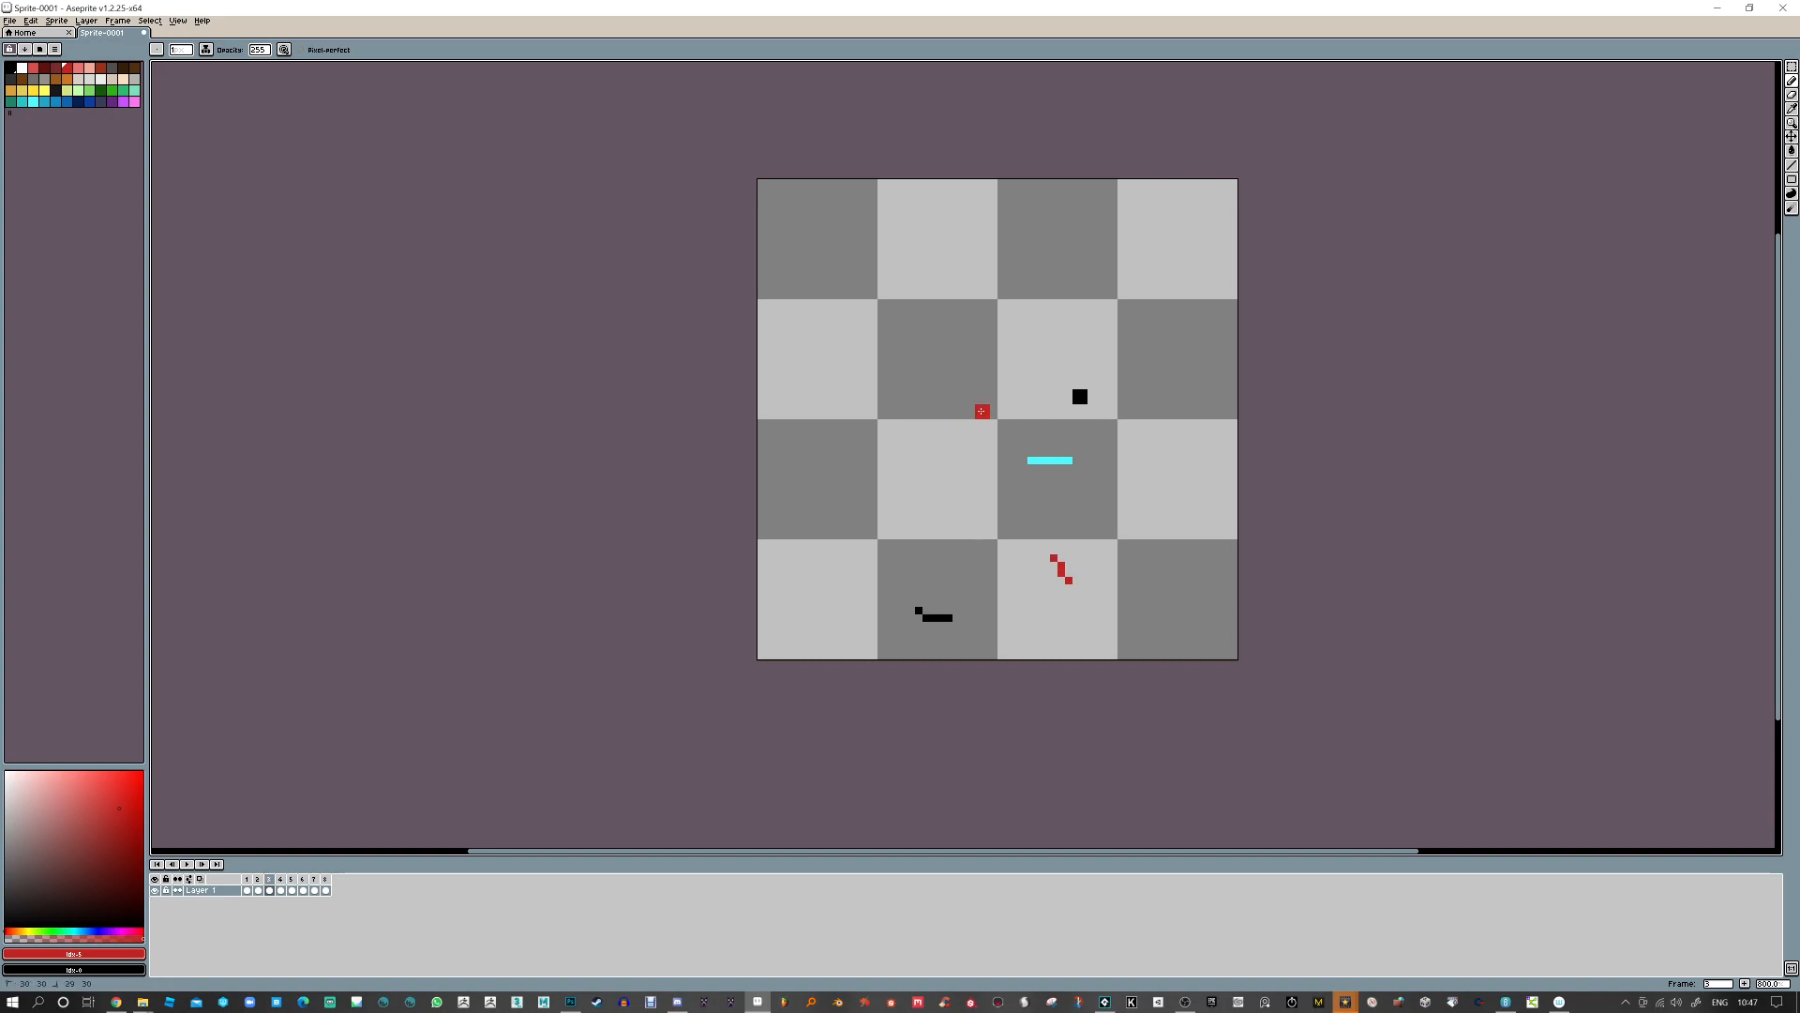
Step back and forth through the frames and play the loop to examine the swing of both blocks
key("Right")
key("Right")
key("Left")
key("Left")
key("Left")
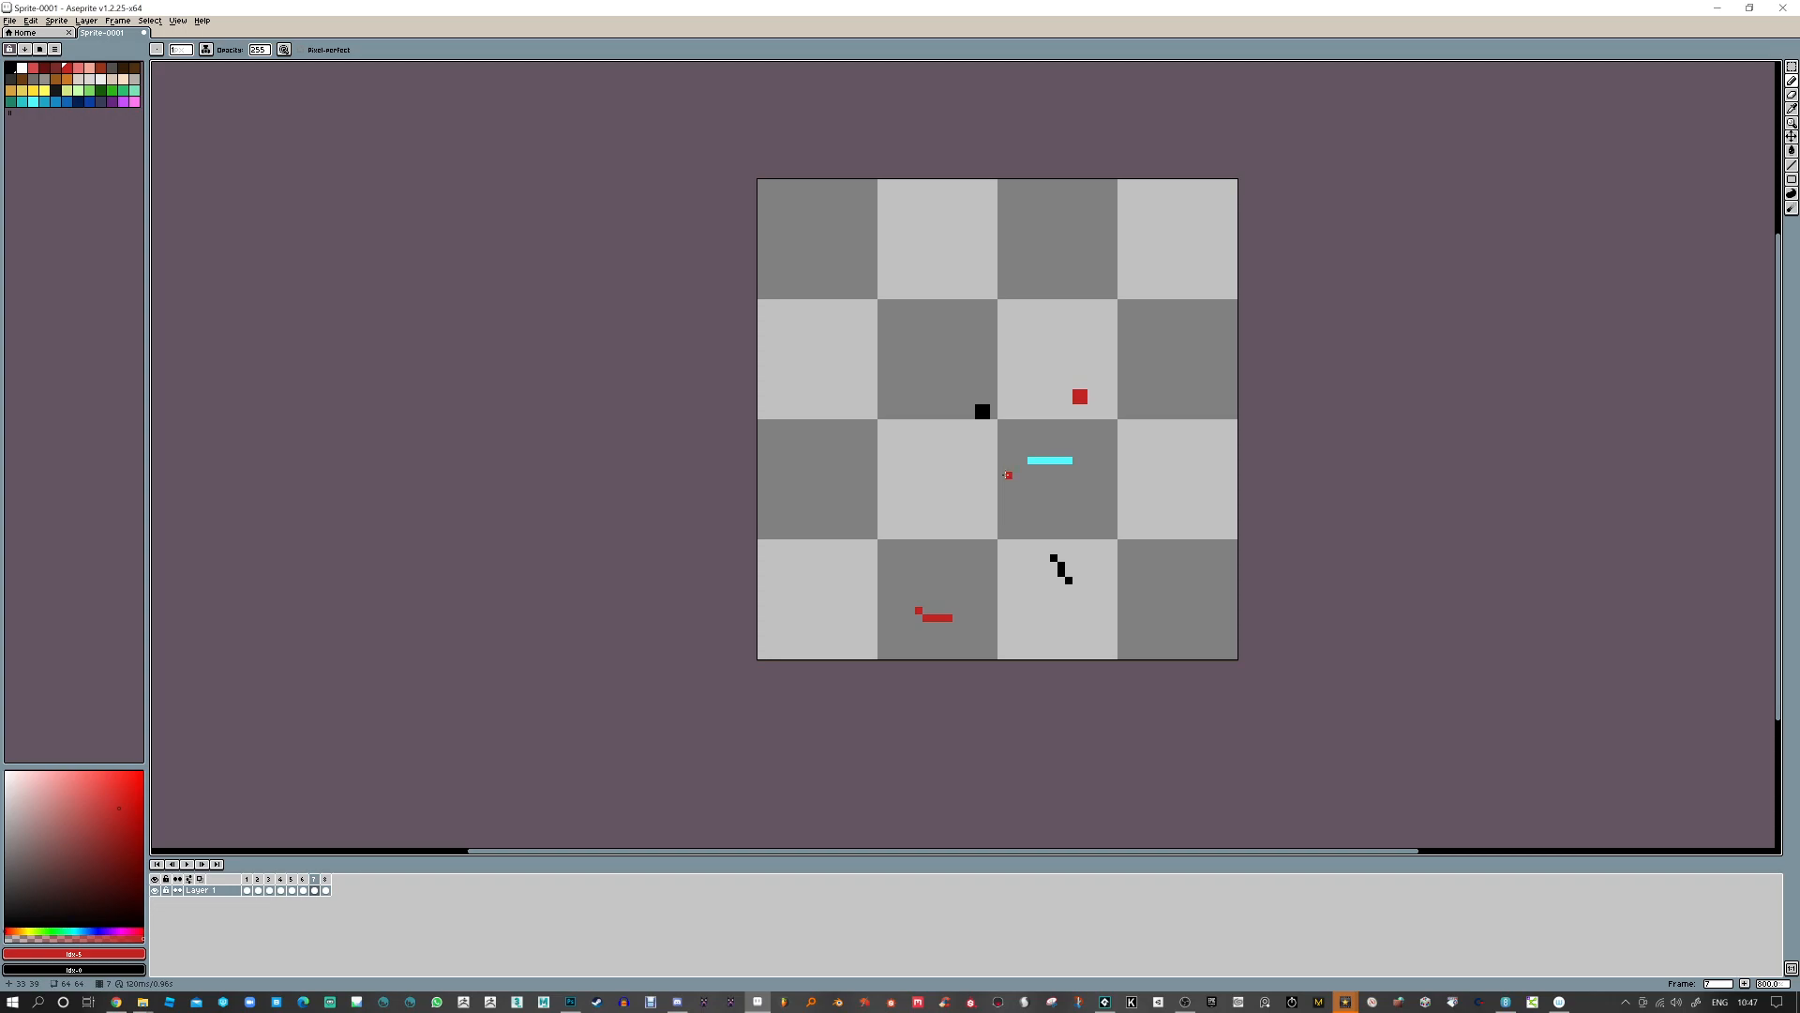
key("Return")
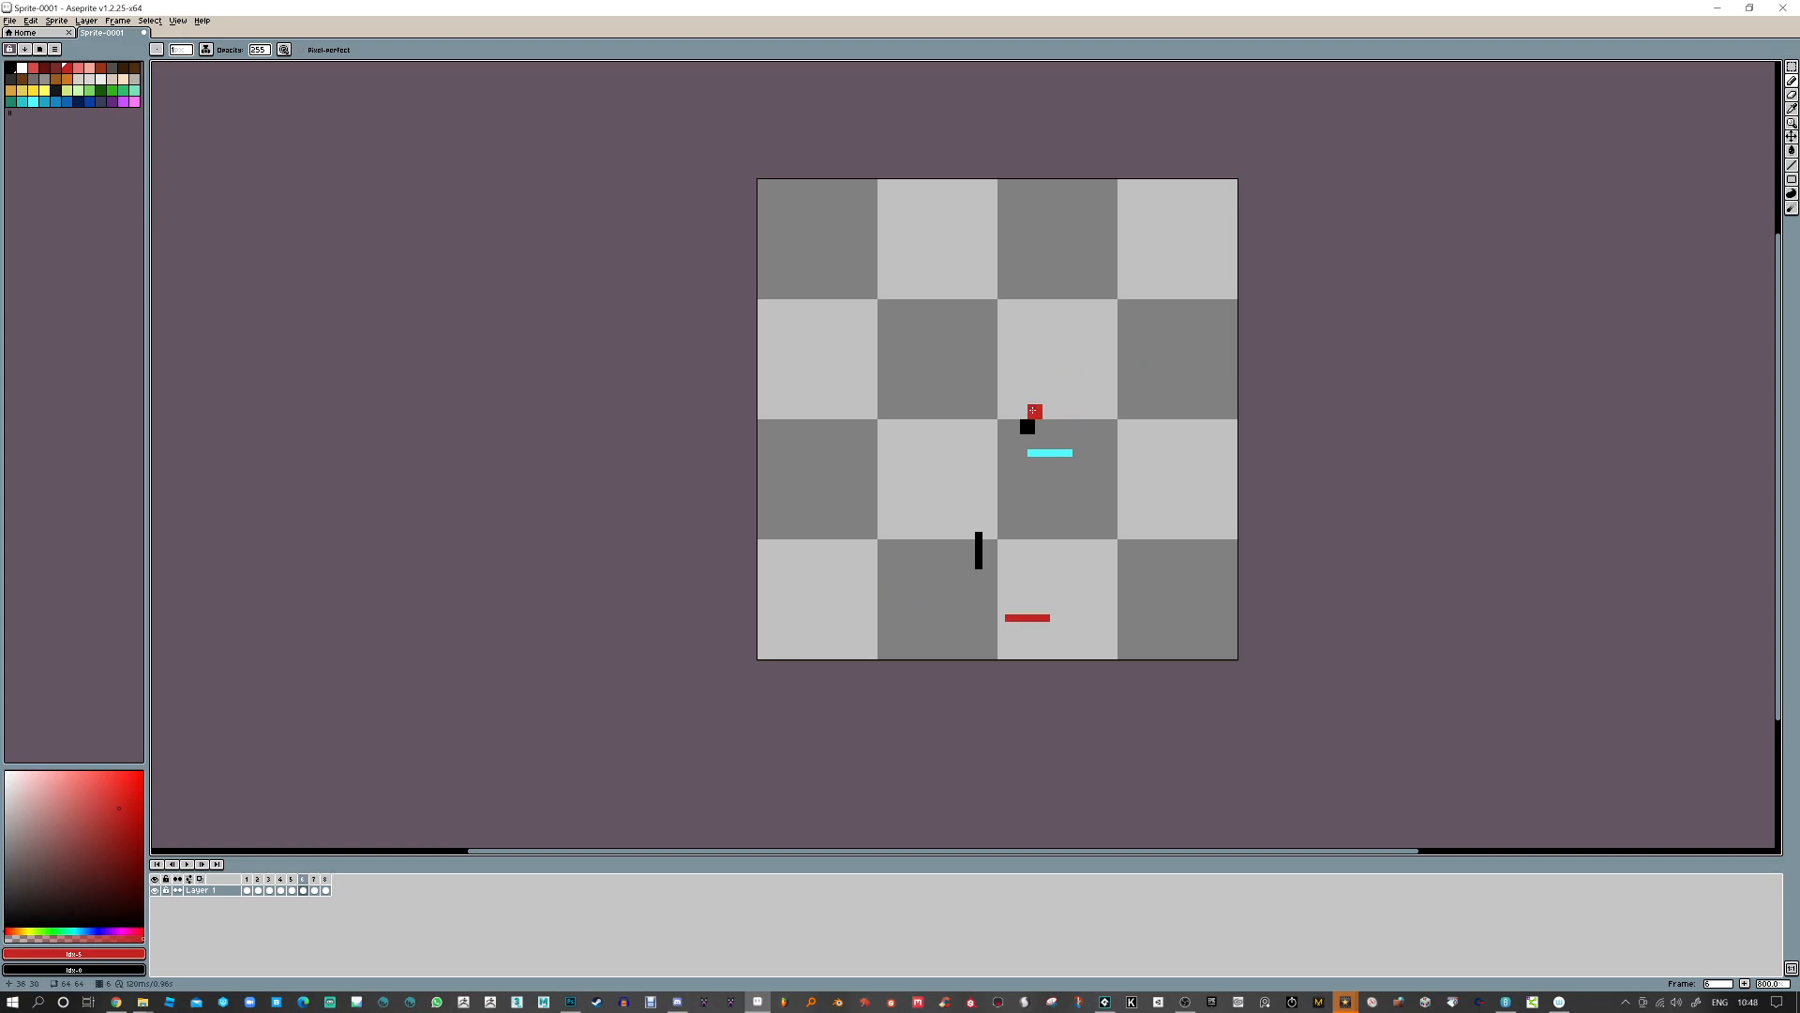
Erase the red block in frame 6, narrow it to one pixel wide in frames 2 and 7, and play the loop
key("e")
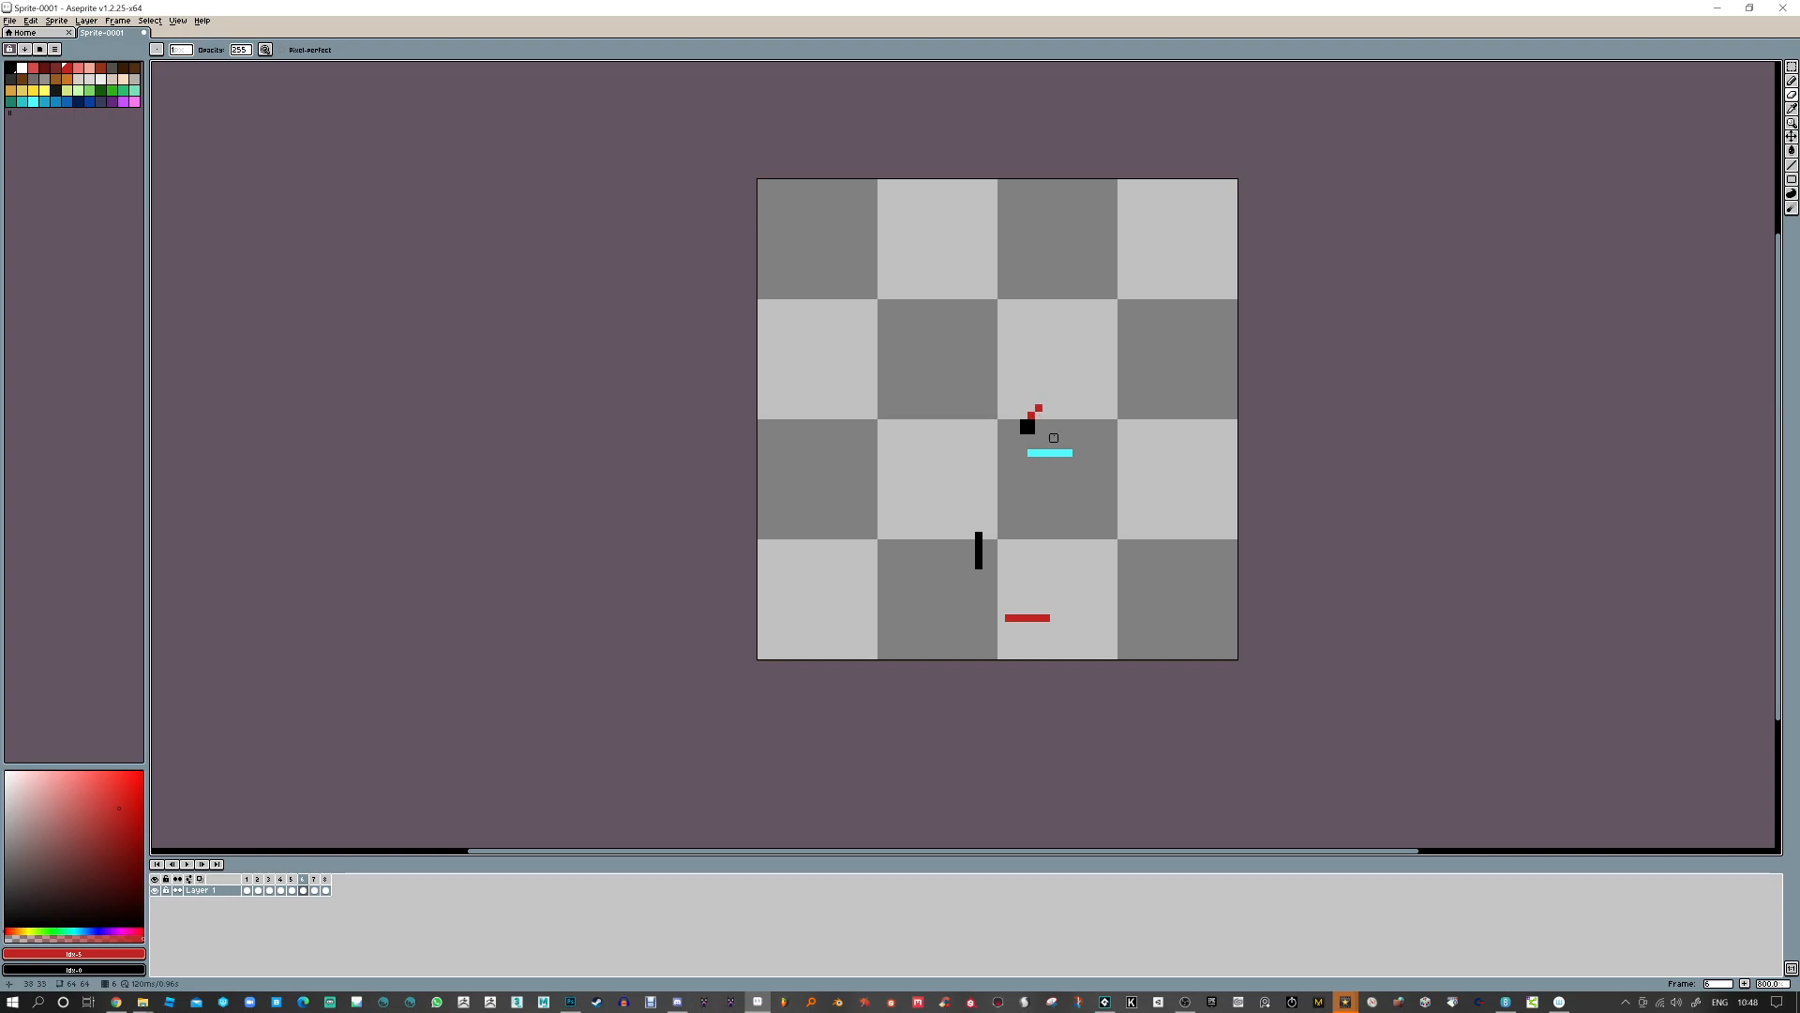
left_click(1038, 409)
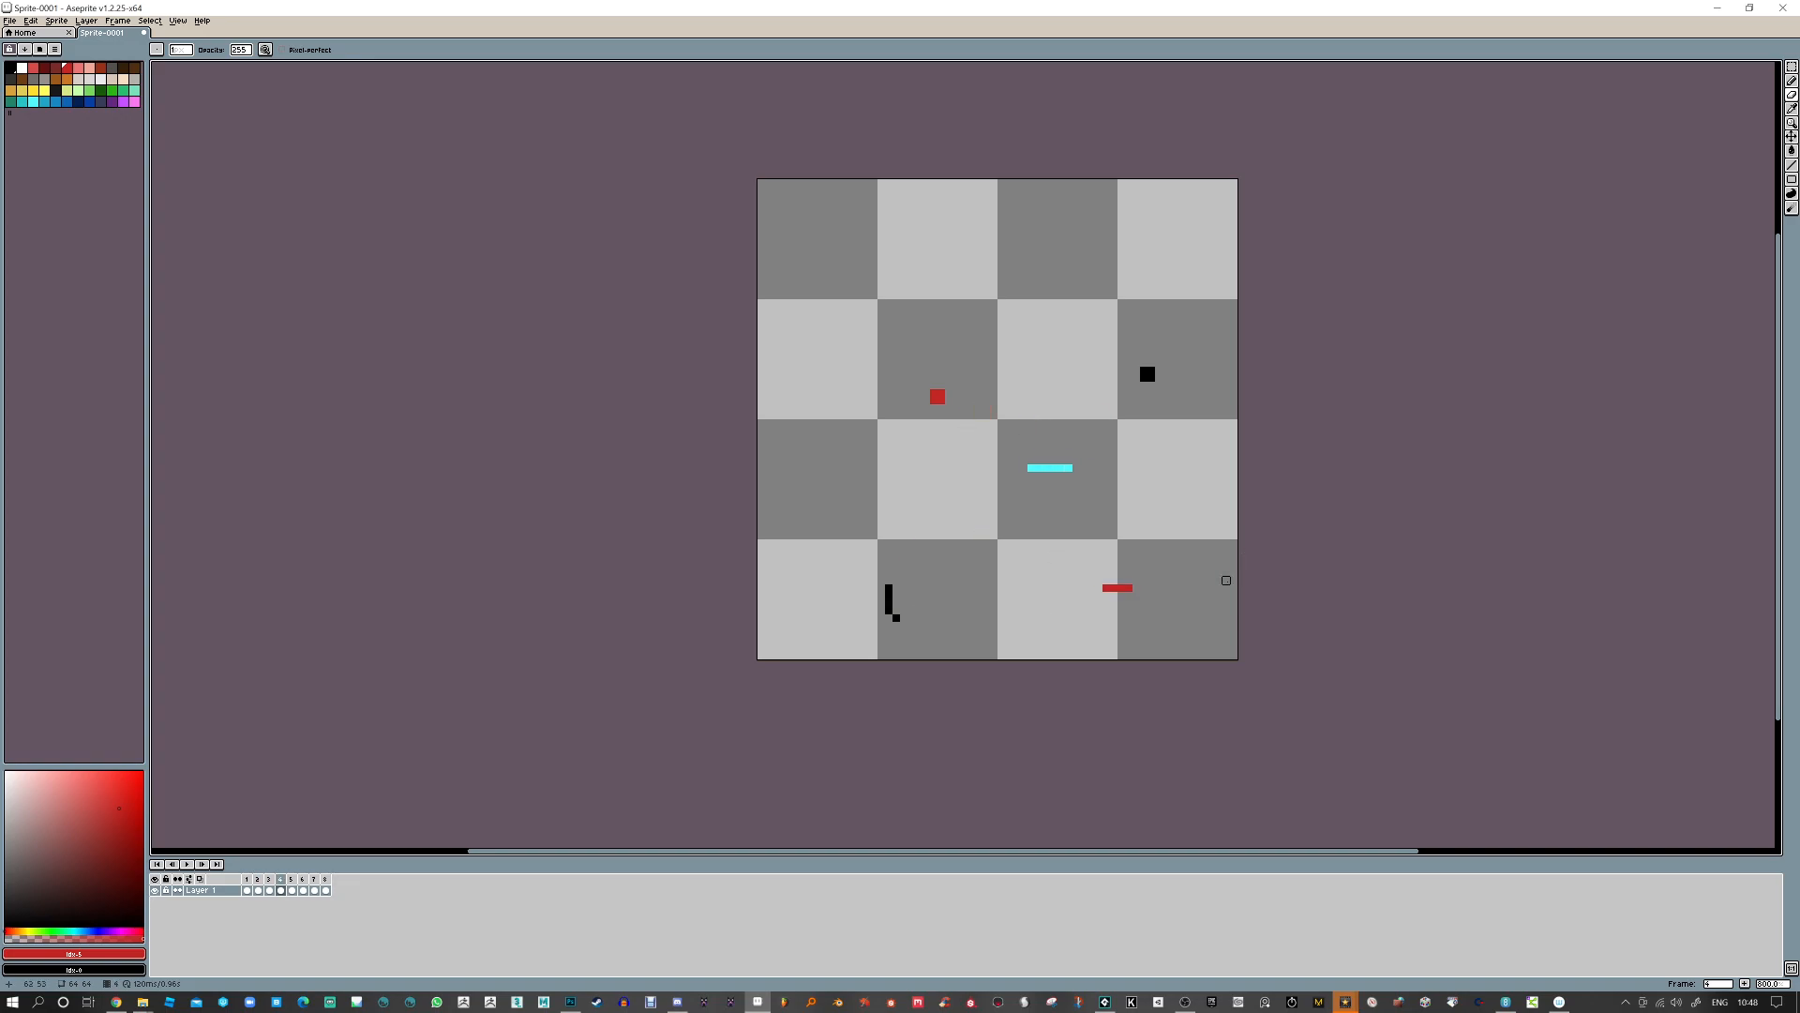
left_click(191, 868)
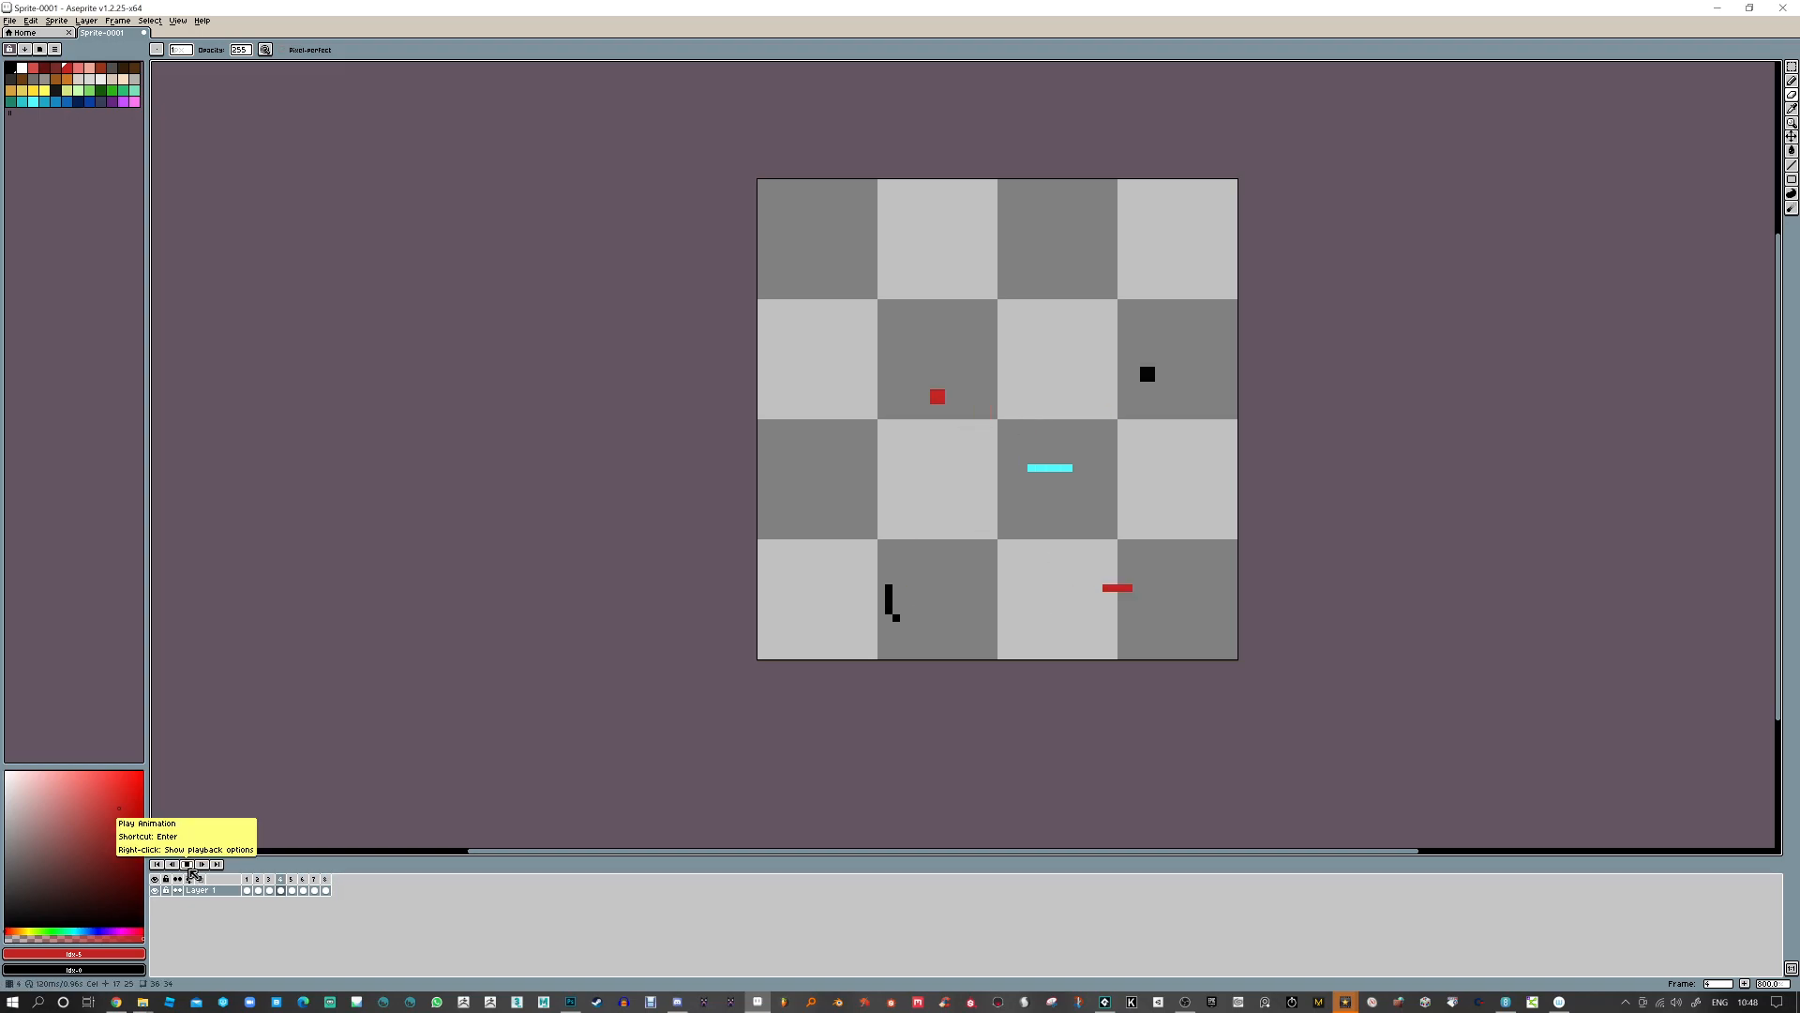
left_click(189, 864)
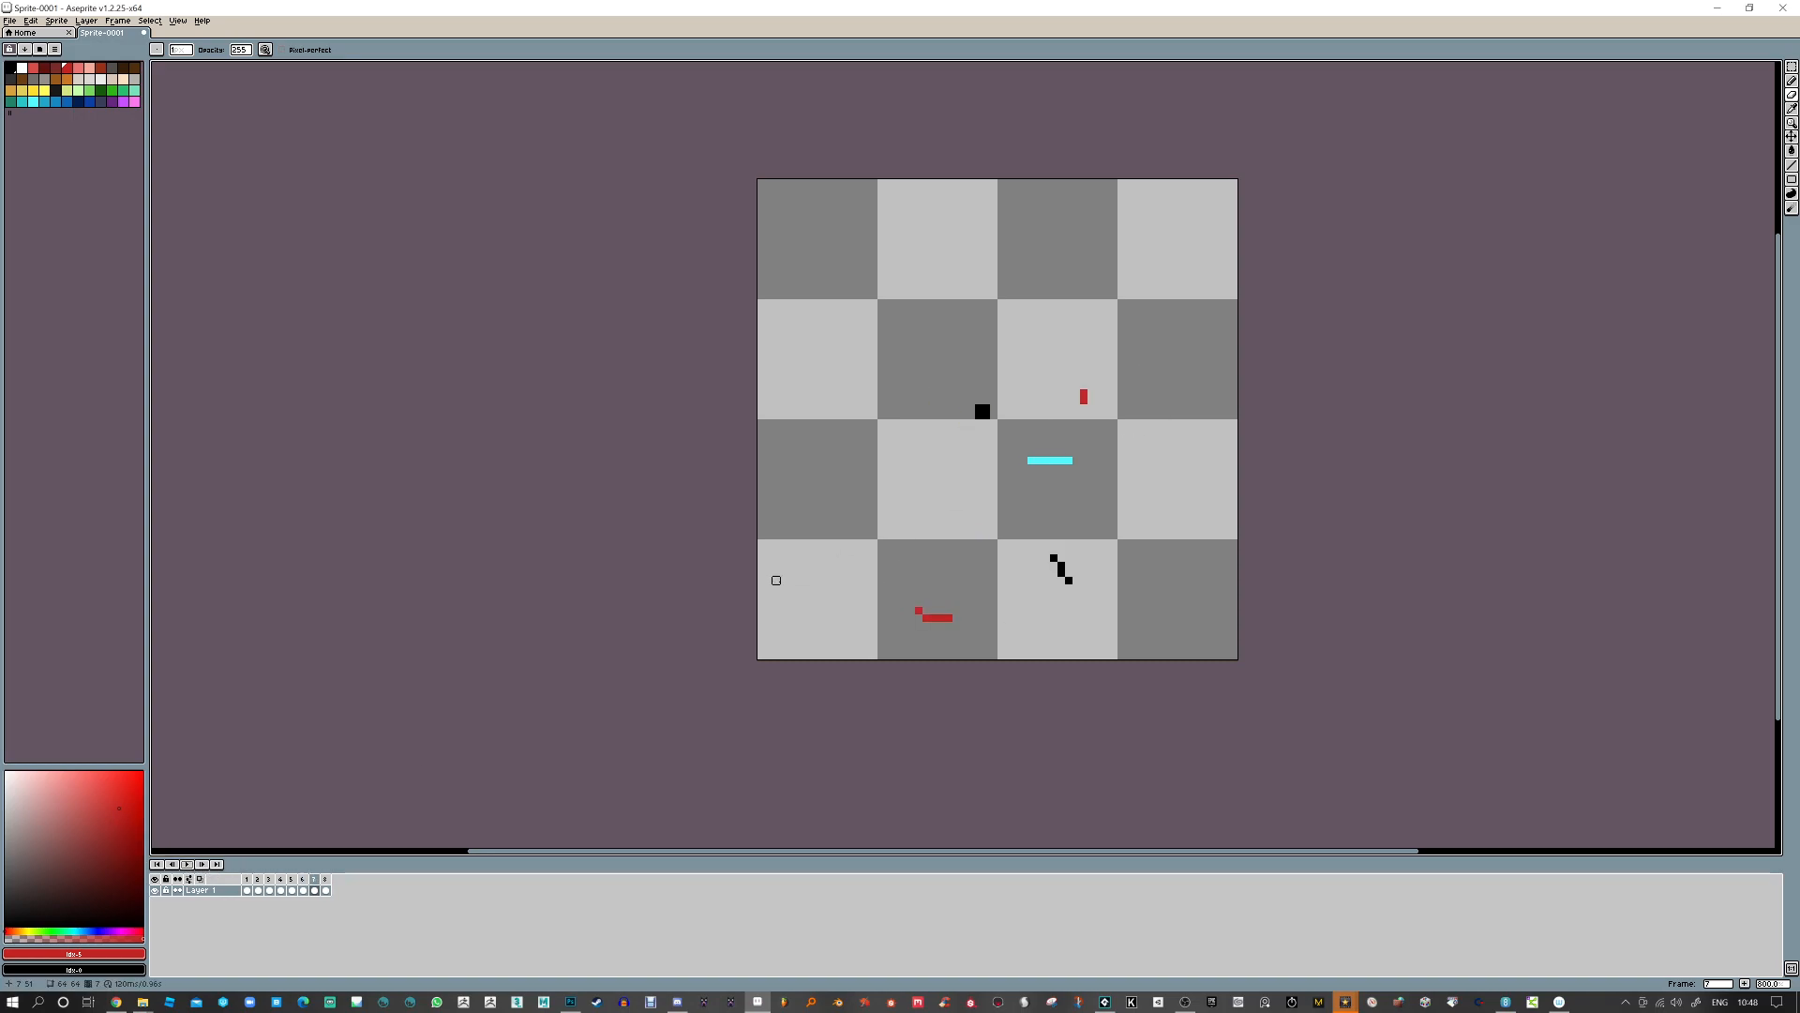
Draw a yellow vertical bar five pixels tall in frame 4, above and to the left of the black block
left_click(37, 93)
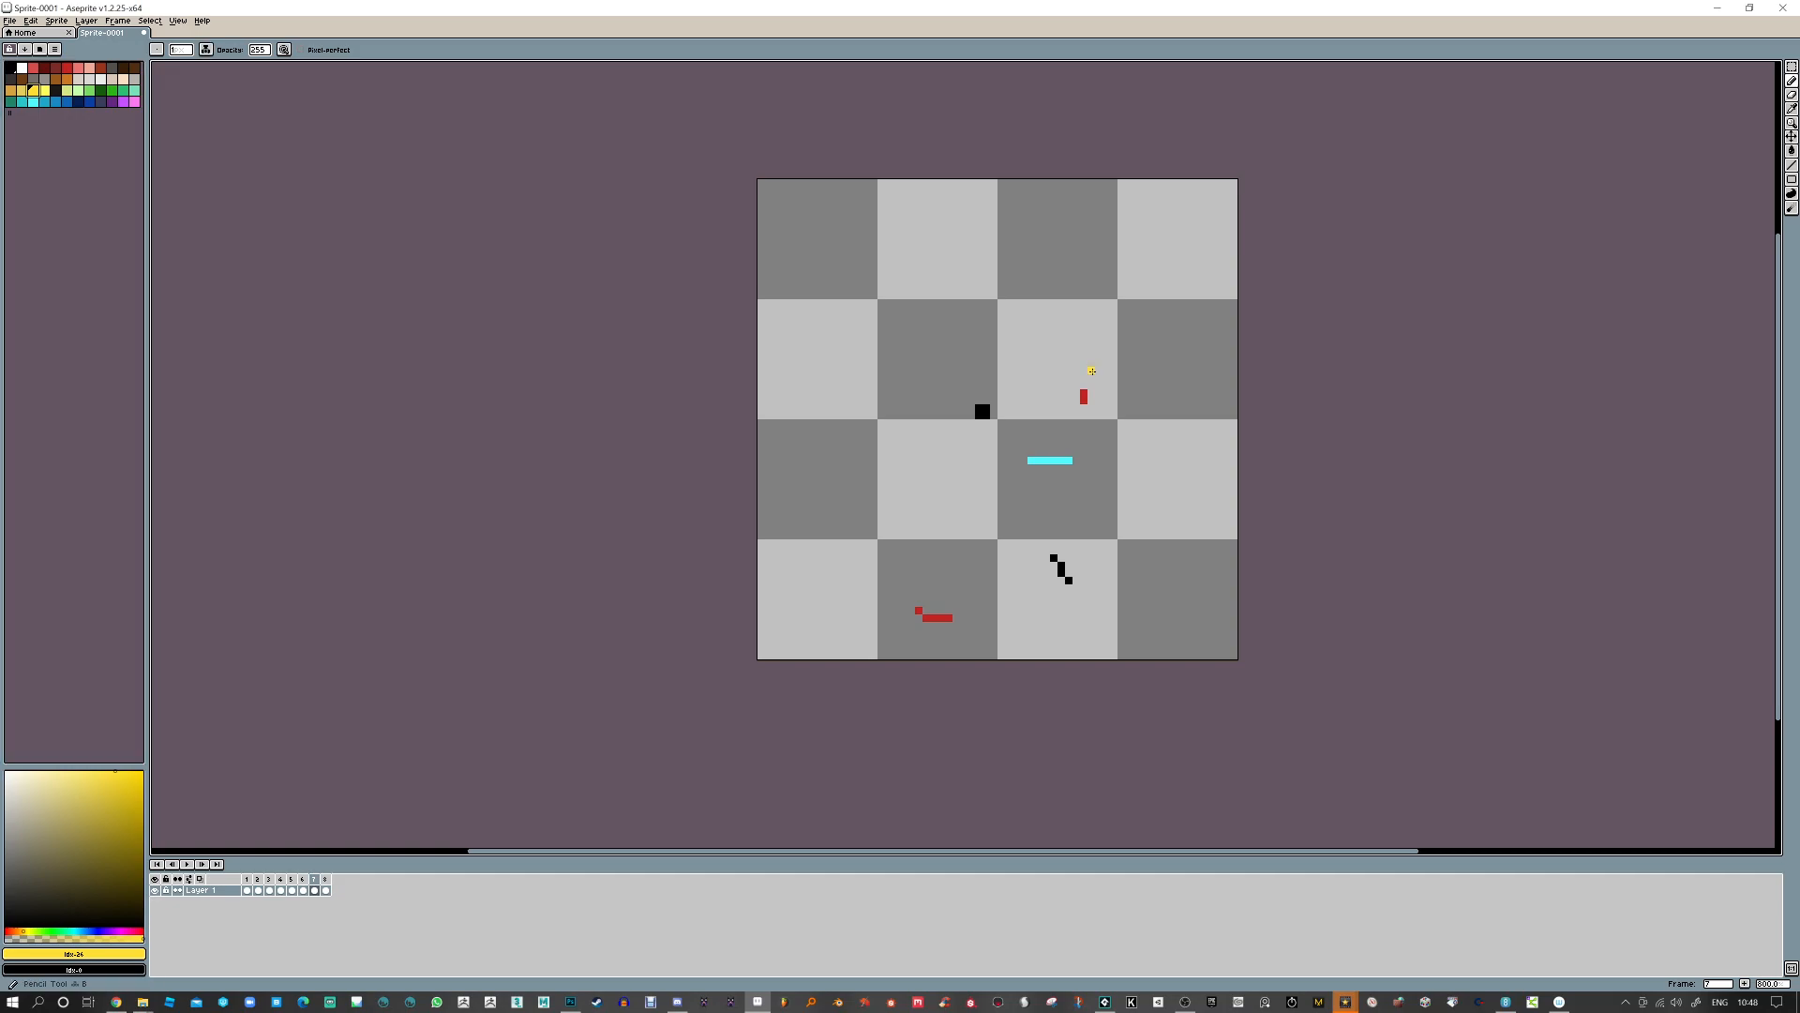
key("Return")
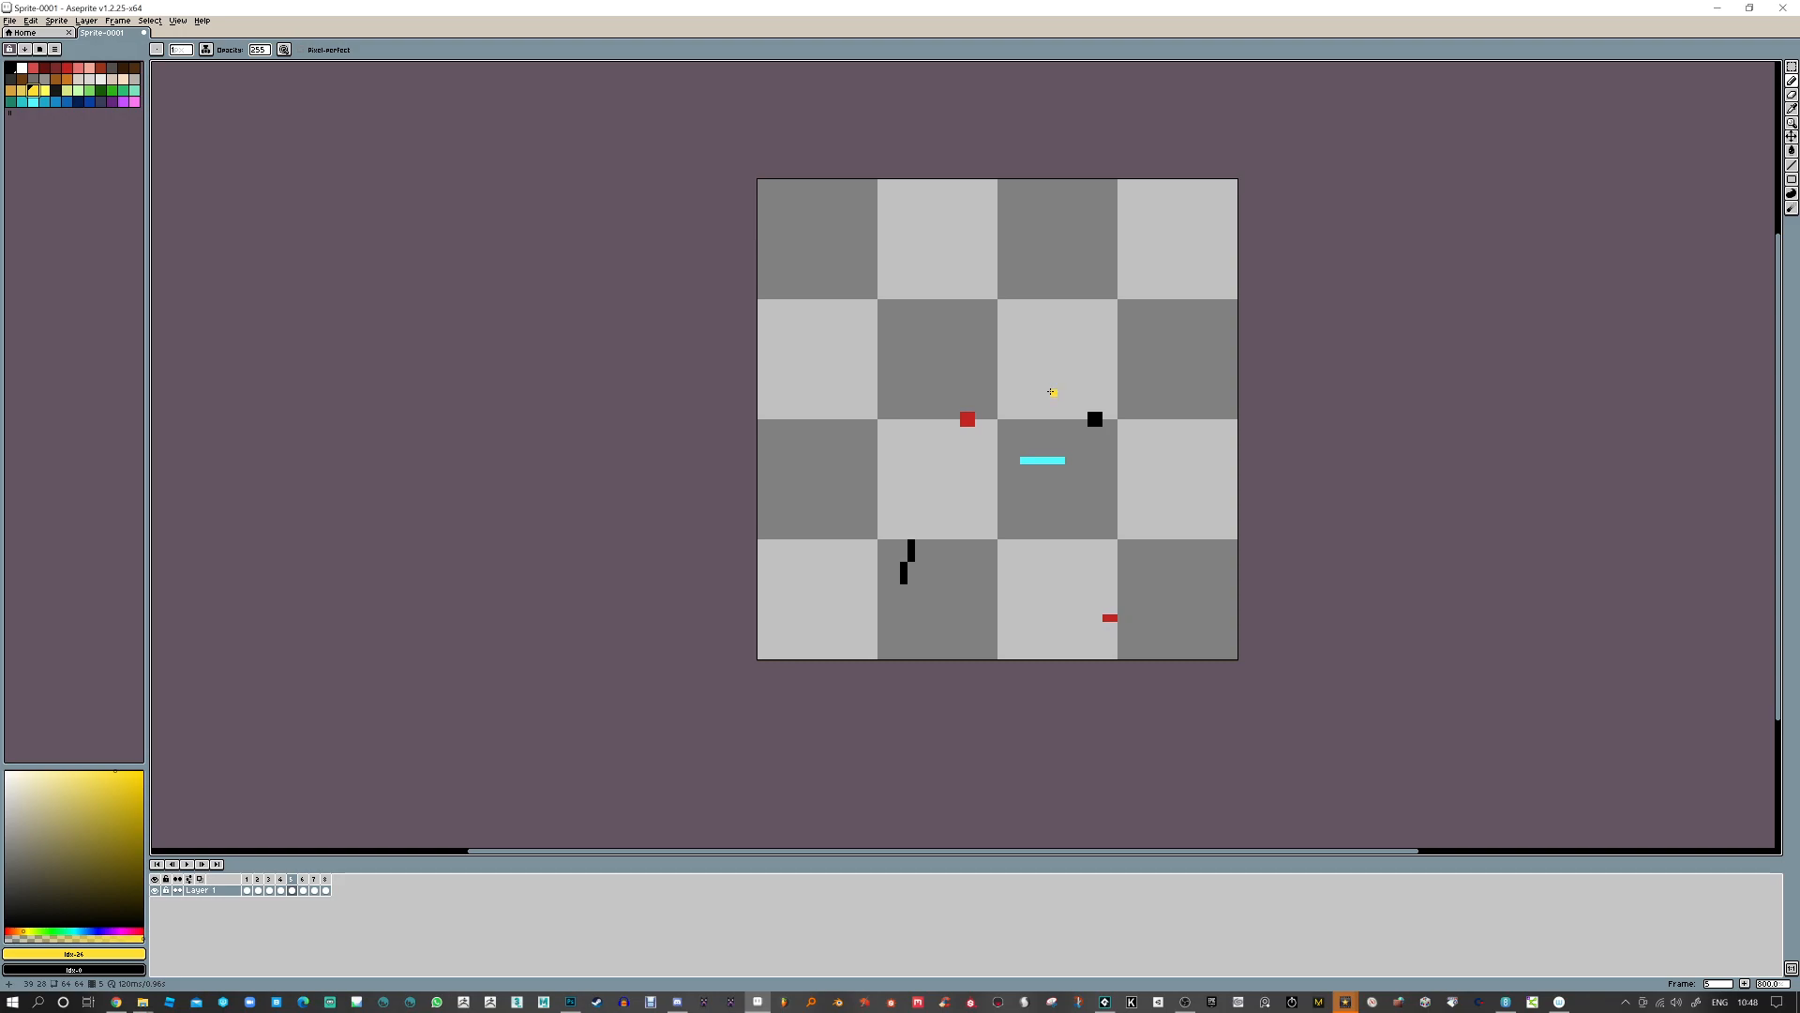
key("Right")
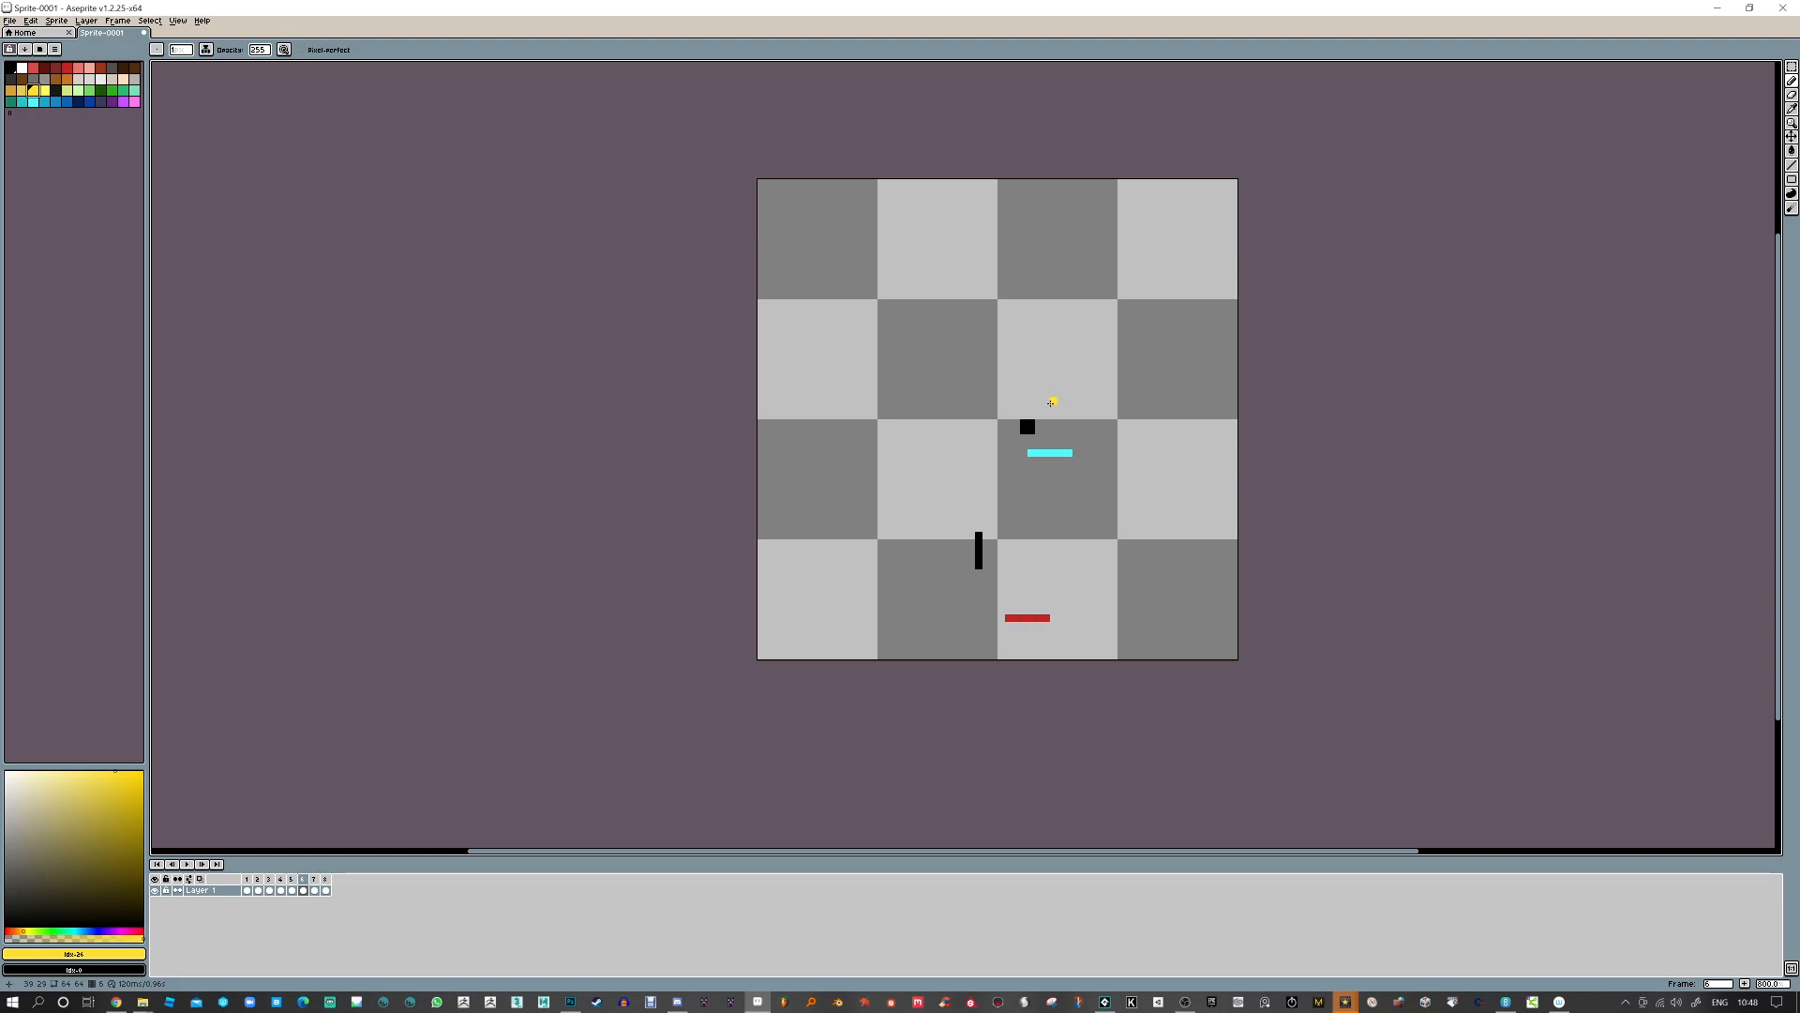
key("Right")
key("Right")
key("Right")
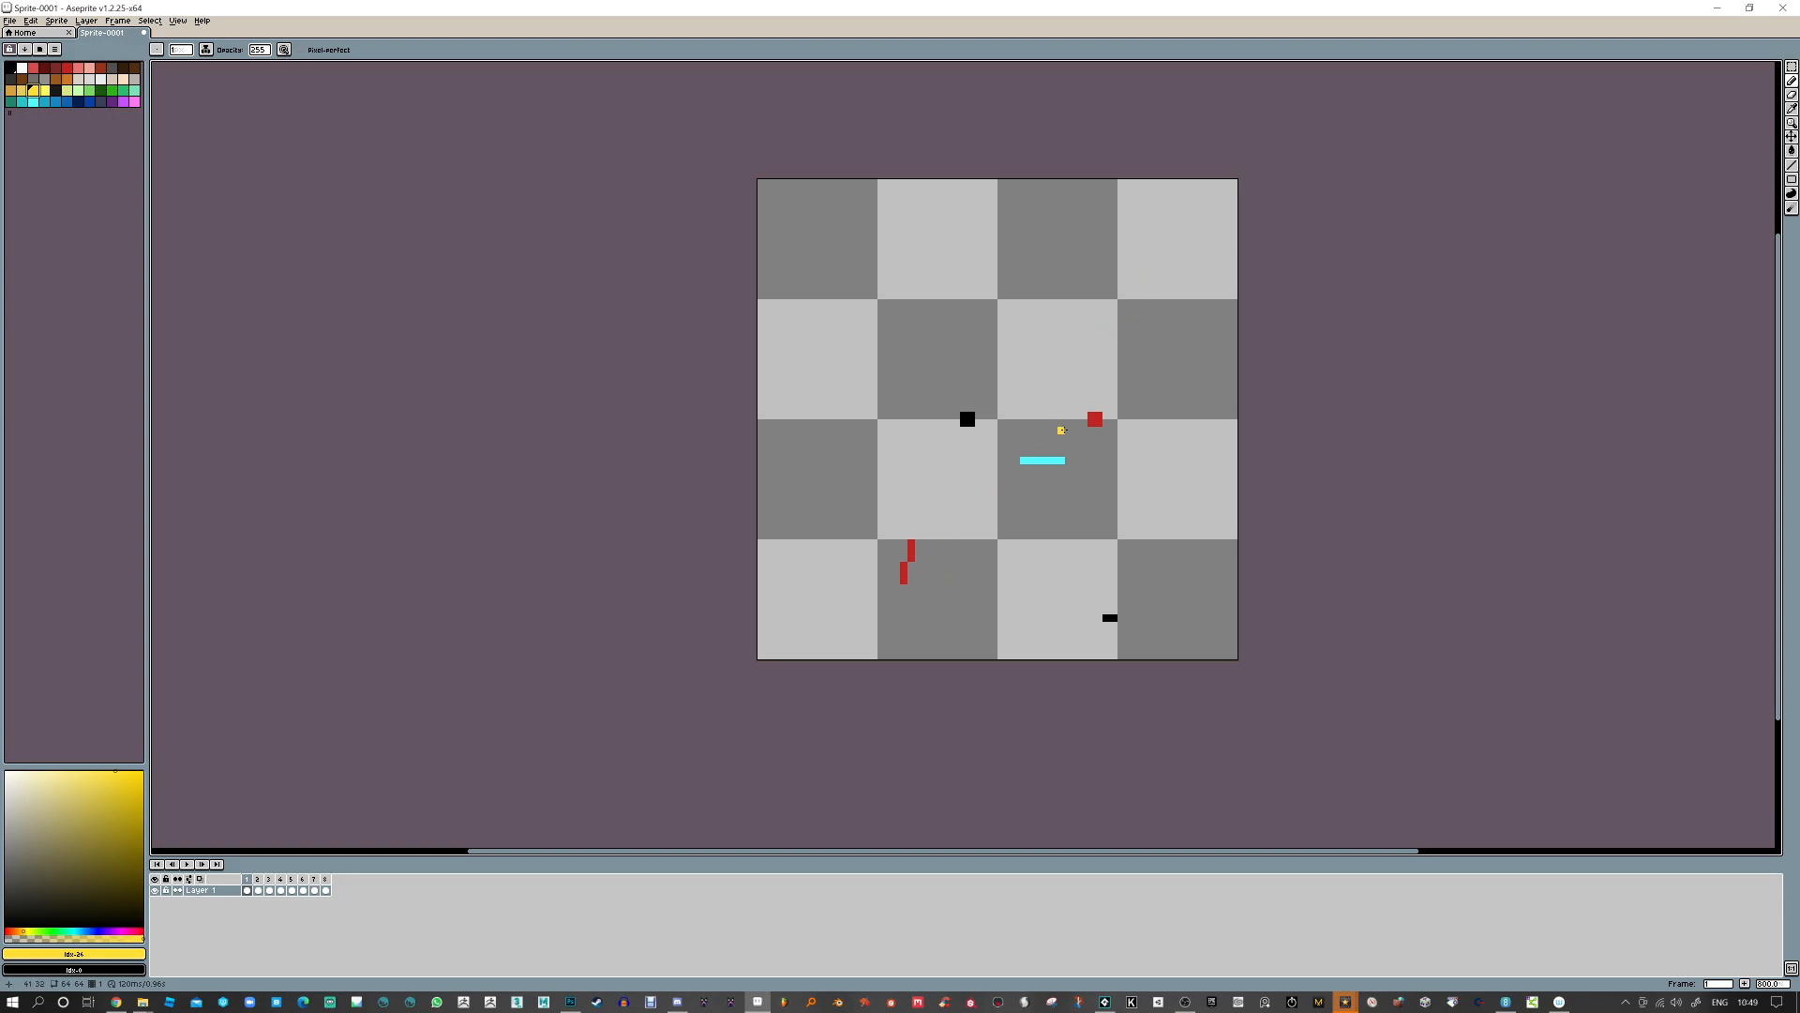
key("Right")
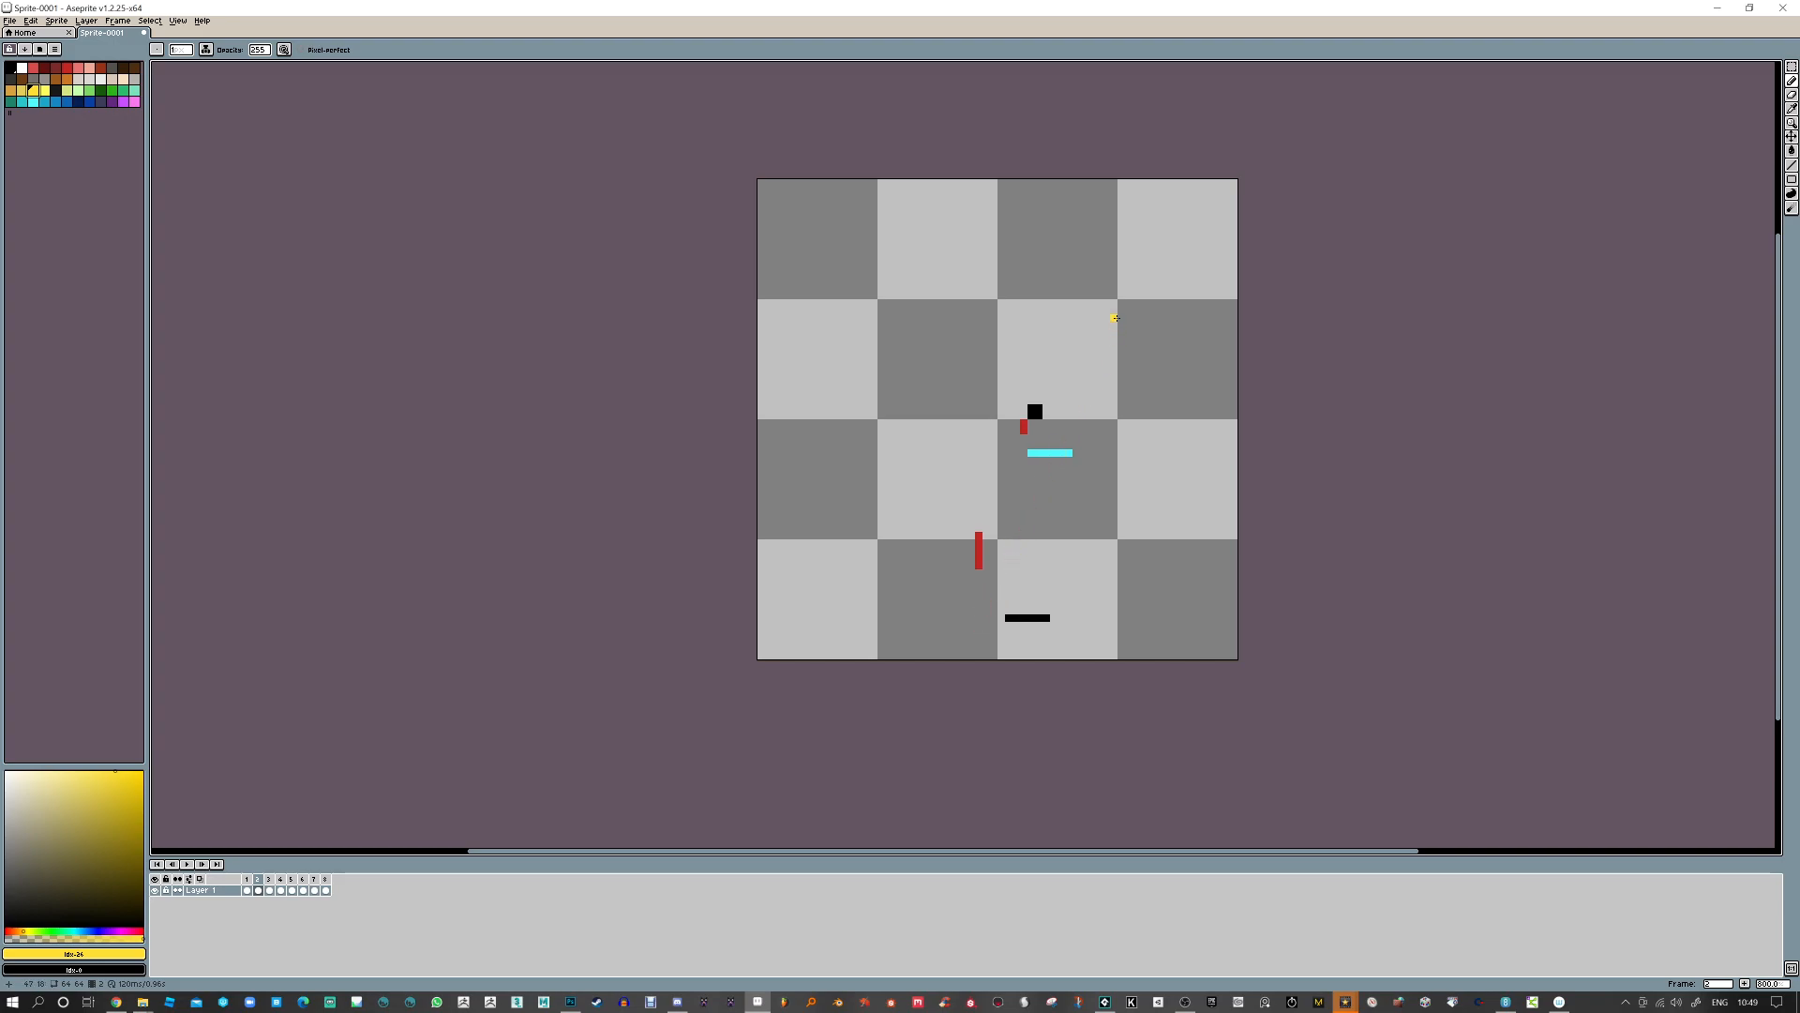
key("Right")
key("Right")
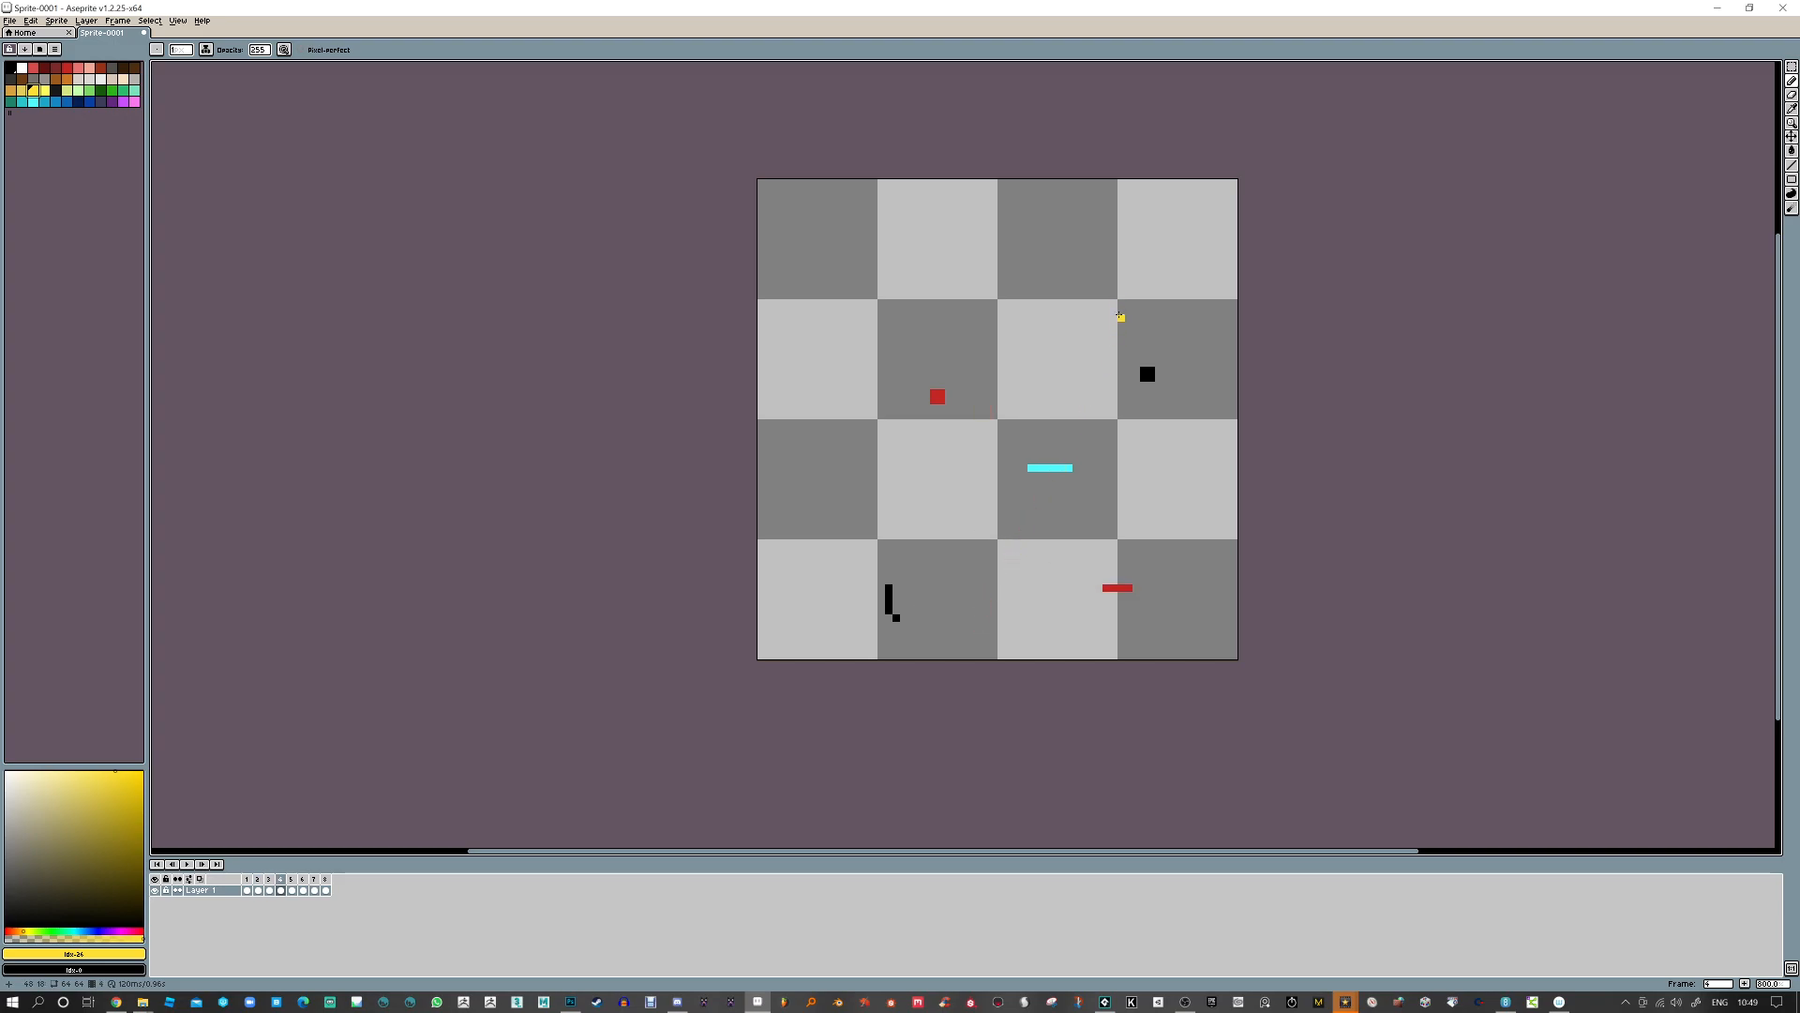
left_click_drag(1120, 310, 1122, 344)
Draw the yellow bar in frames 5 and 6, one pixel further left and lower than in frame 4
key("Right")
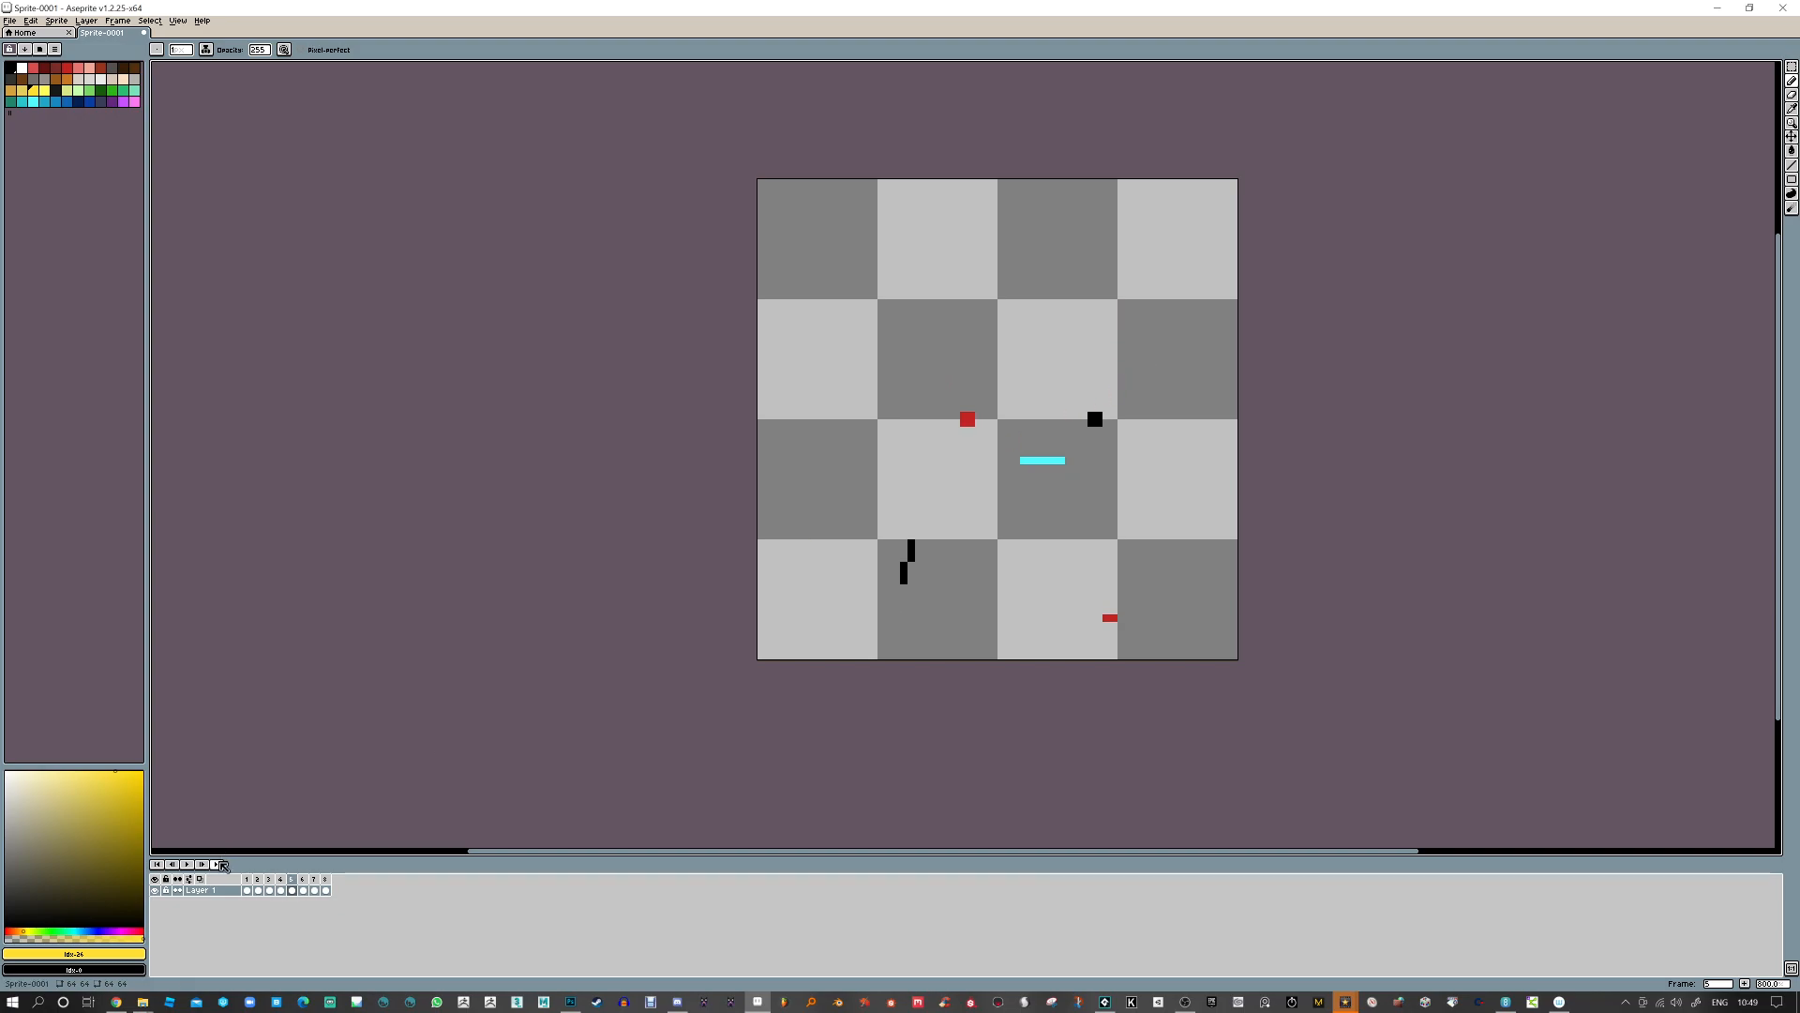
left_click(188, 879)
key("Left")
key("Right")
left_click(190, 878)
key("Left")
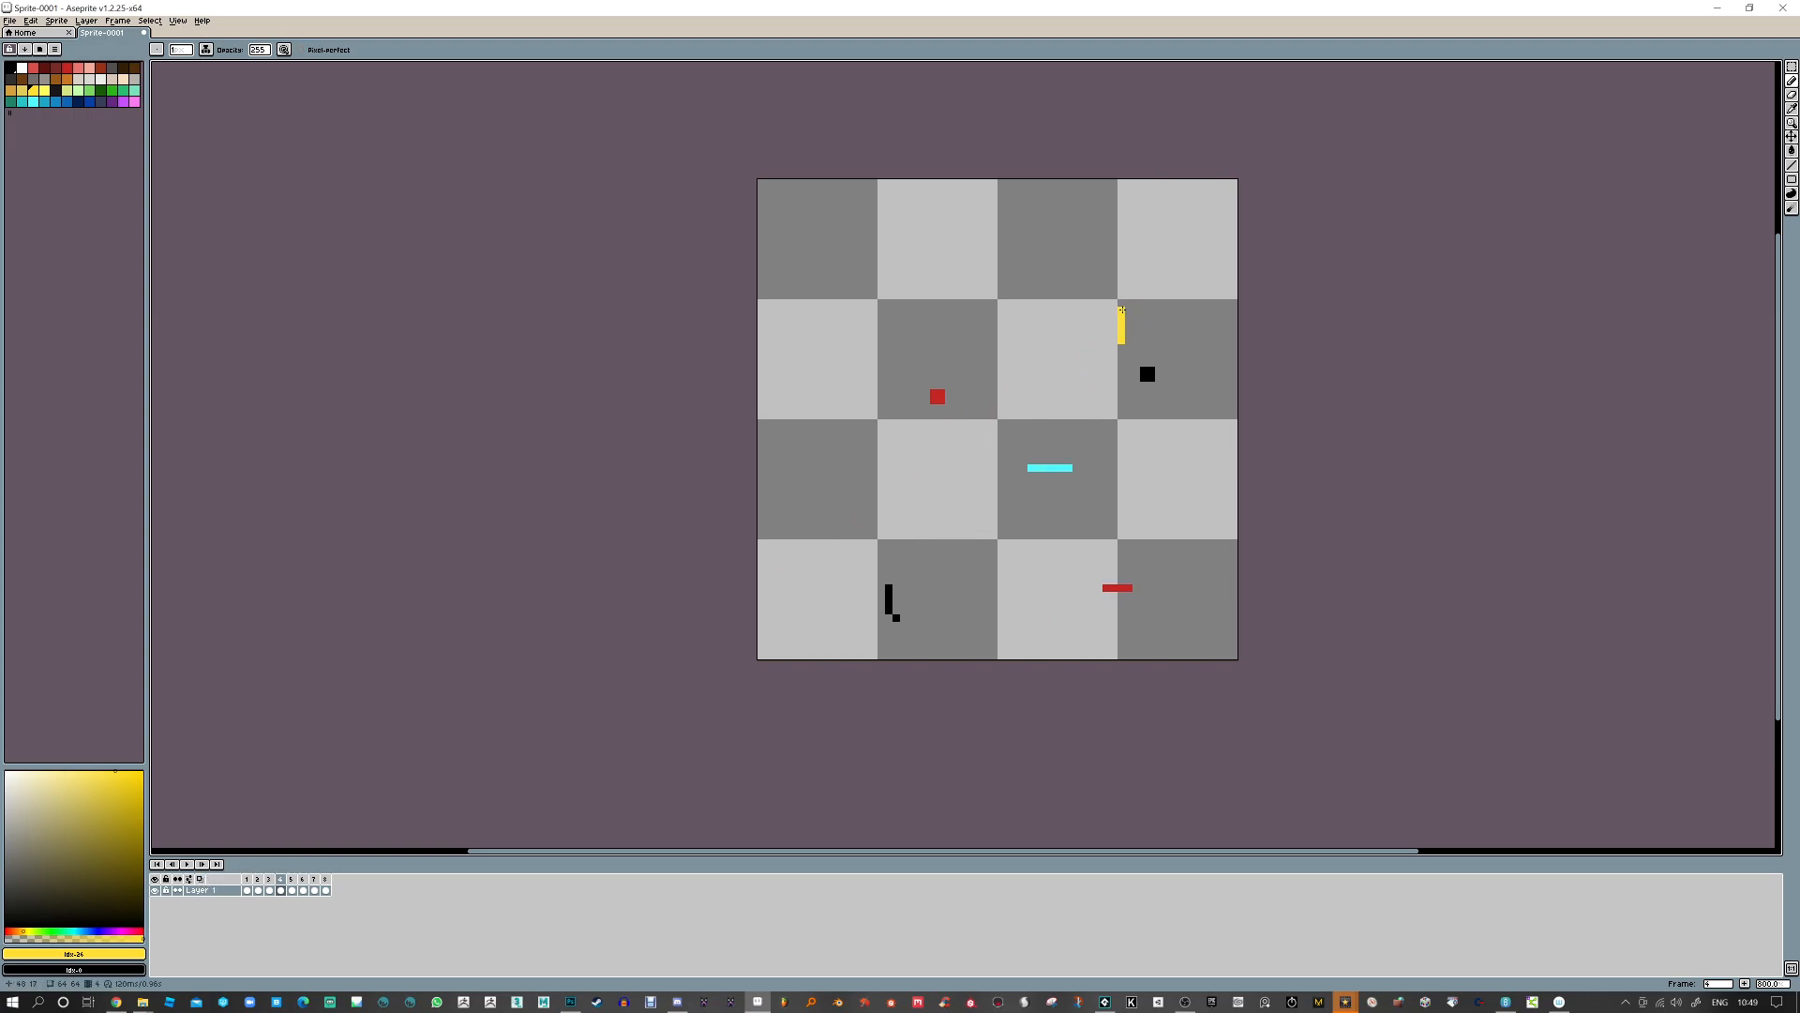
key("Right")
left_click(1114, 318)
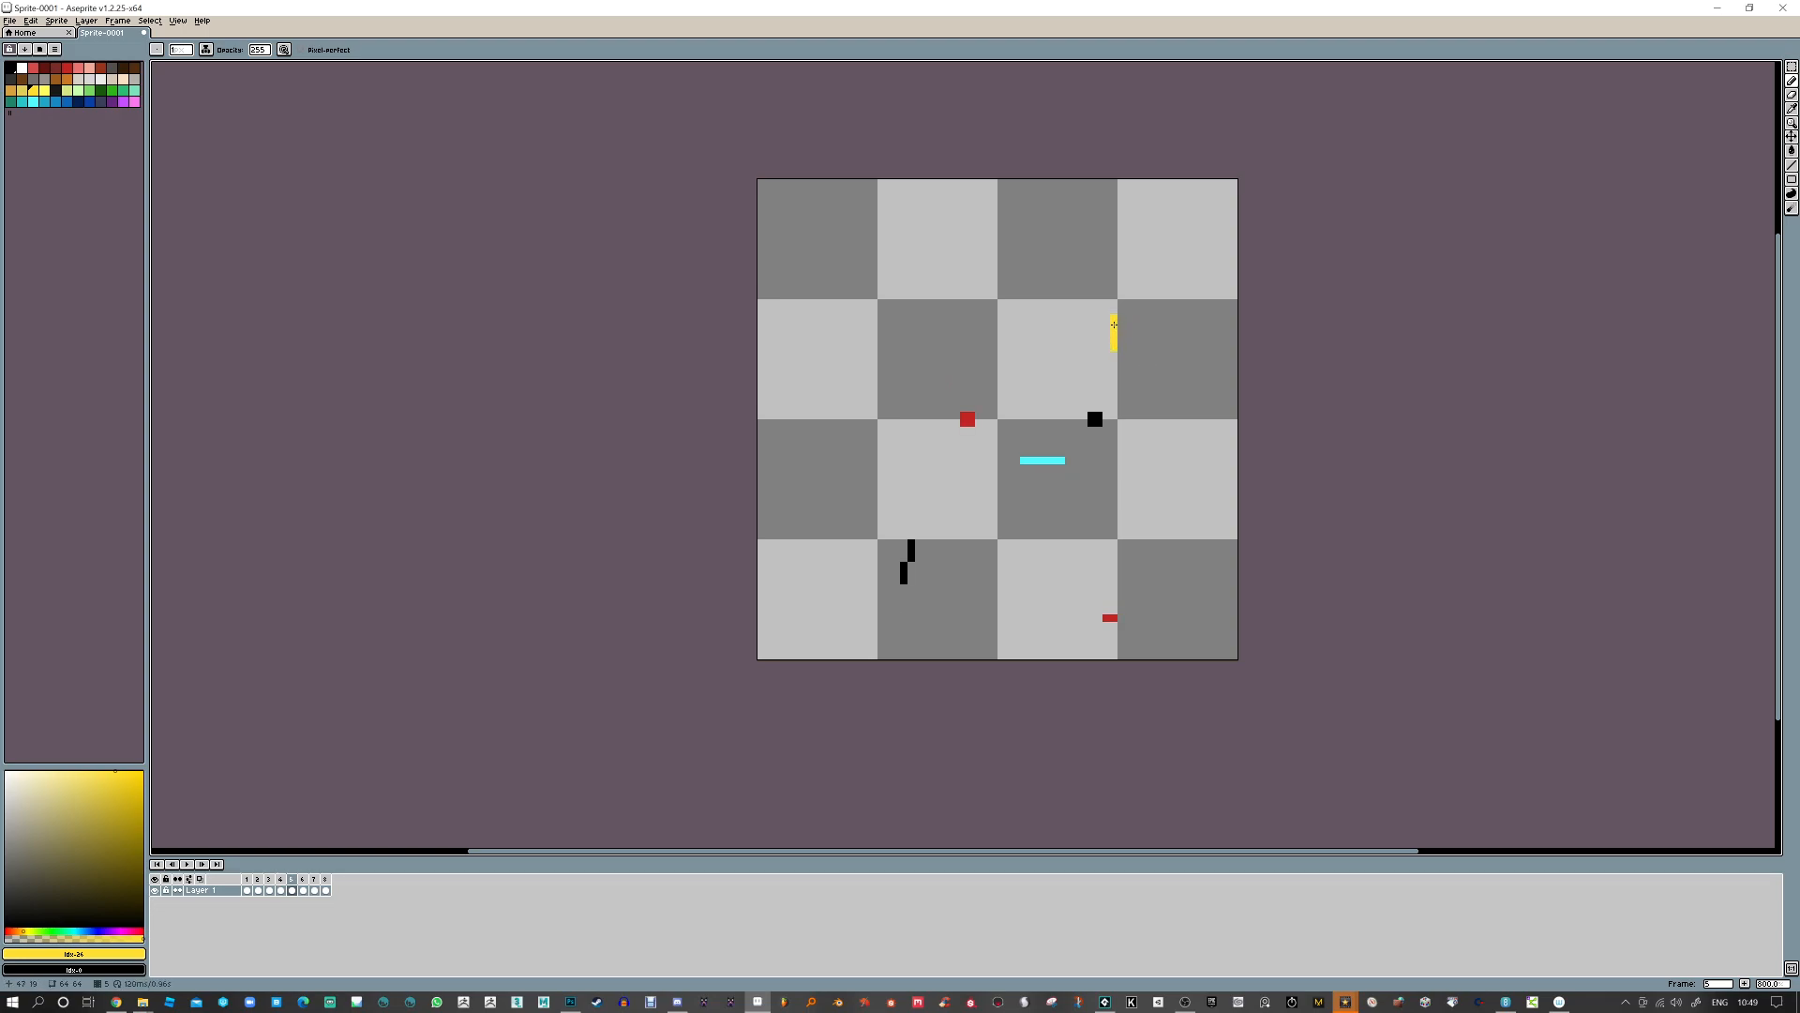
key("Right")
left_click_drag(1114, 324, 1114, 321)
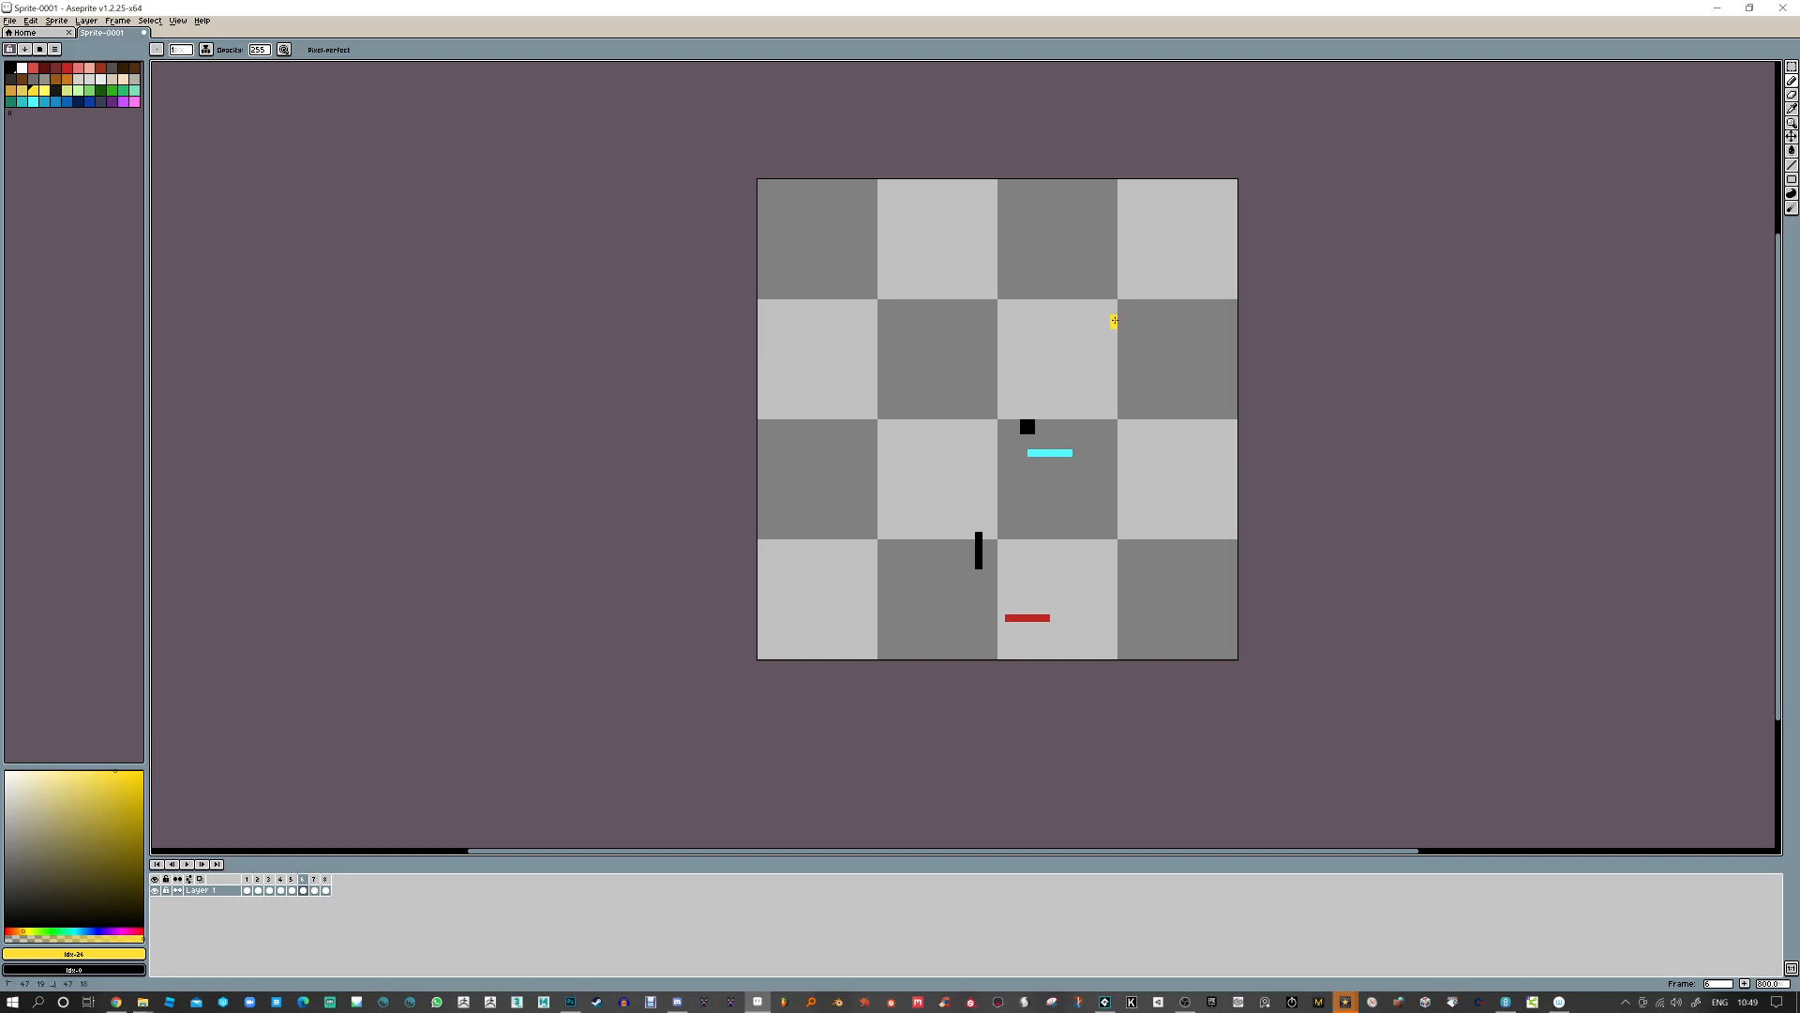
Draw the yellow vertical bar in frames 7, 8 and 1 and check it through to frame 4
key("Right")
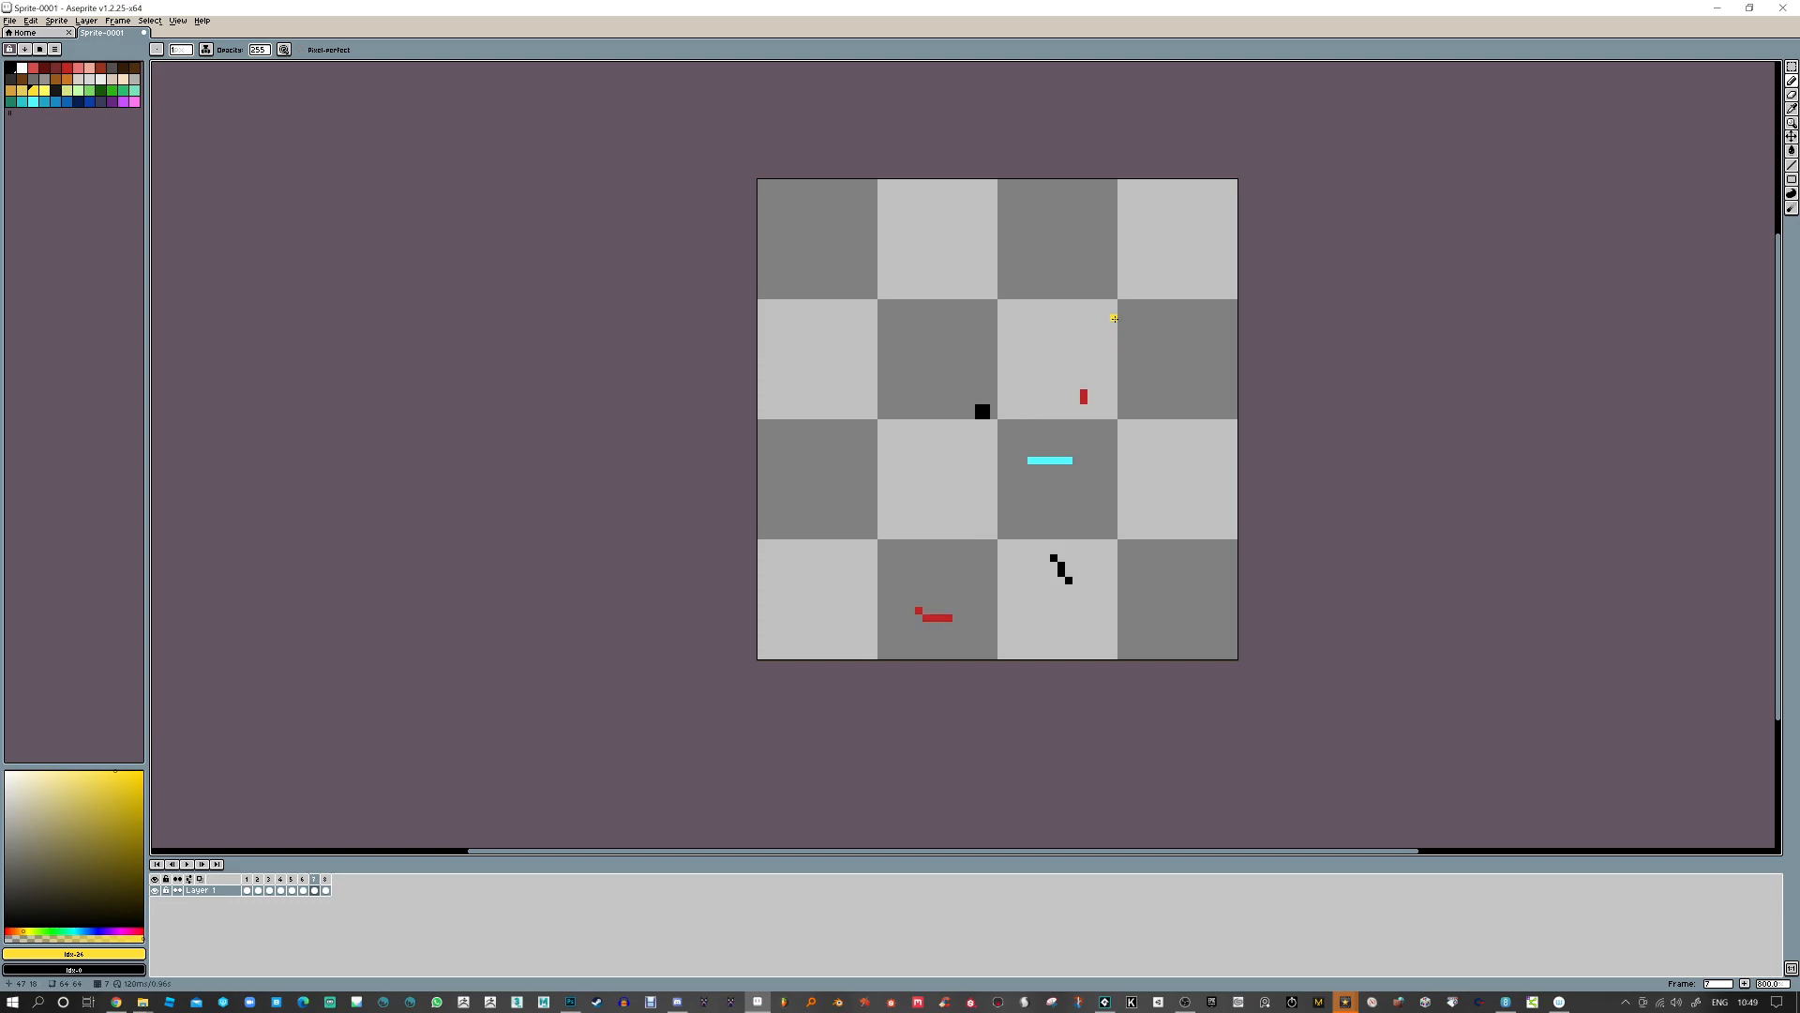
left_click_drag(1114, 319, 1113, 335)
key("Right")
left_click(1118, 317)
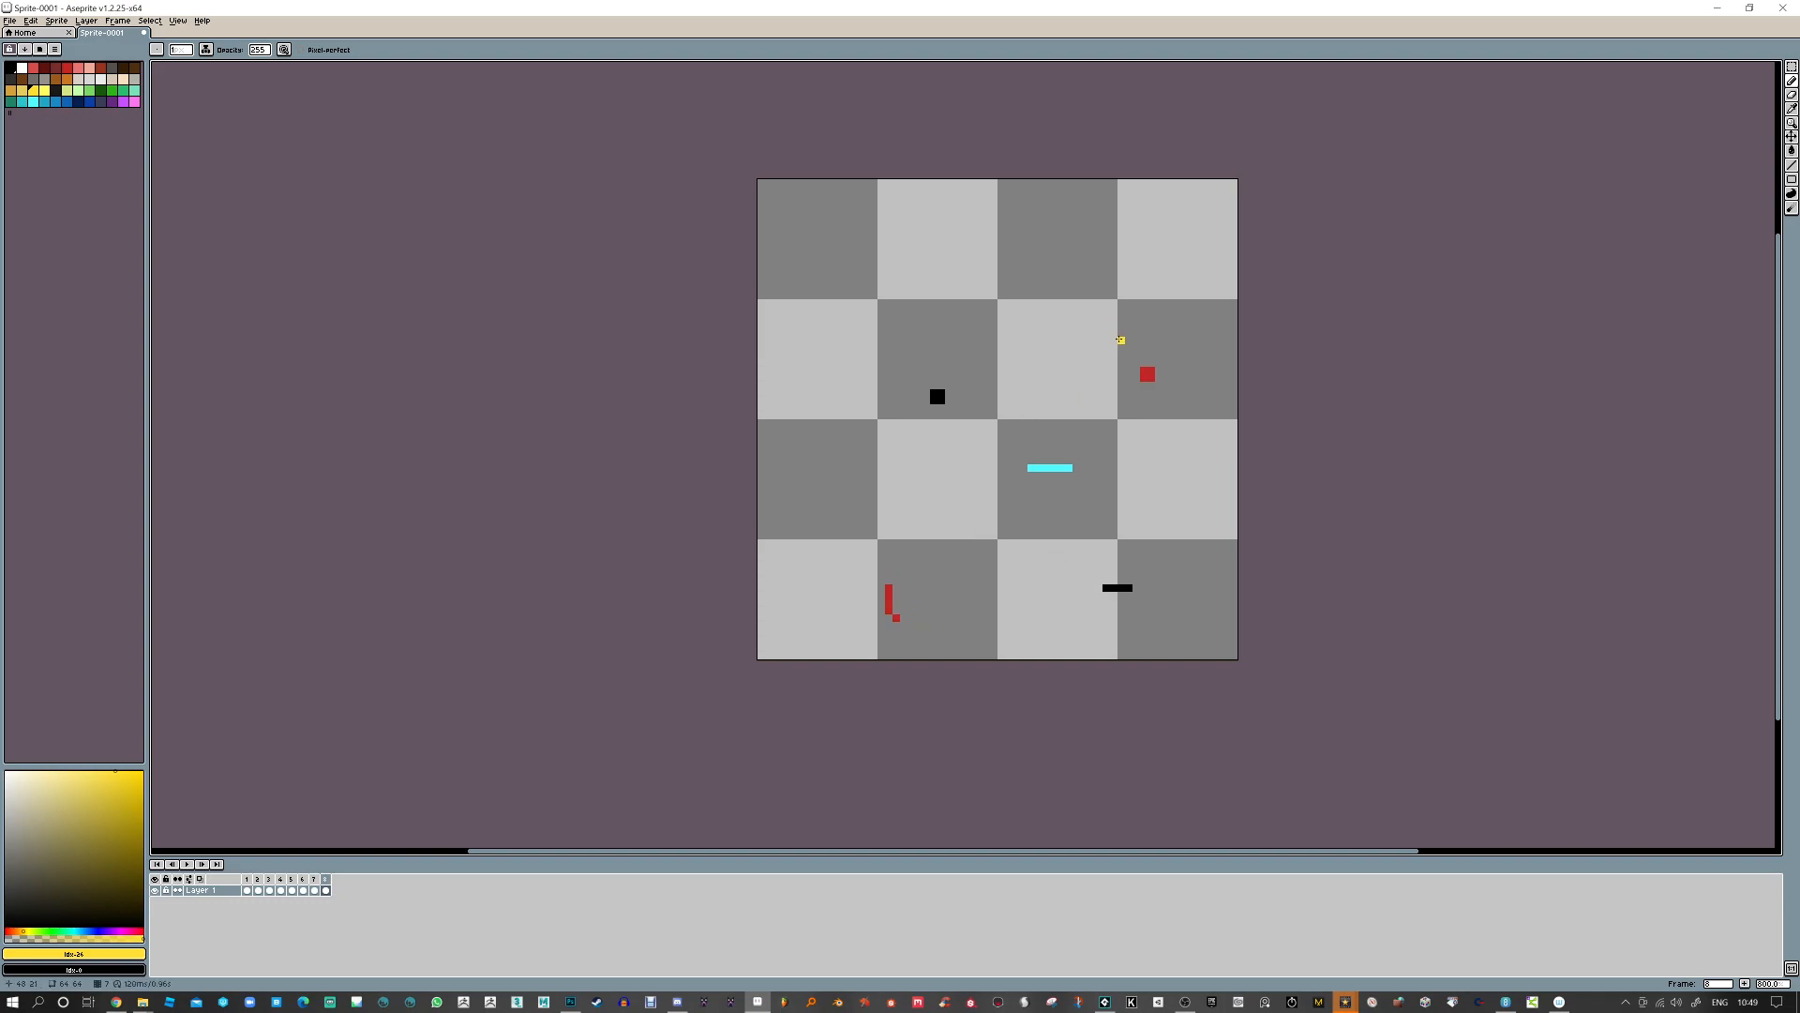
left_click(1121, 316)
key("Right")
left_click_drag(1120, 317, 1114, 348)
key("Right")
key("Right")
key("Right")
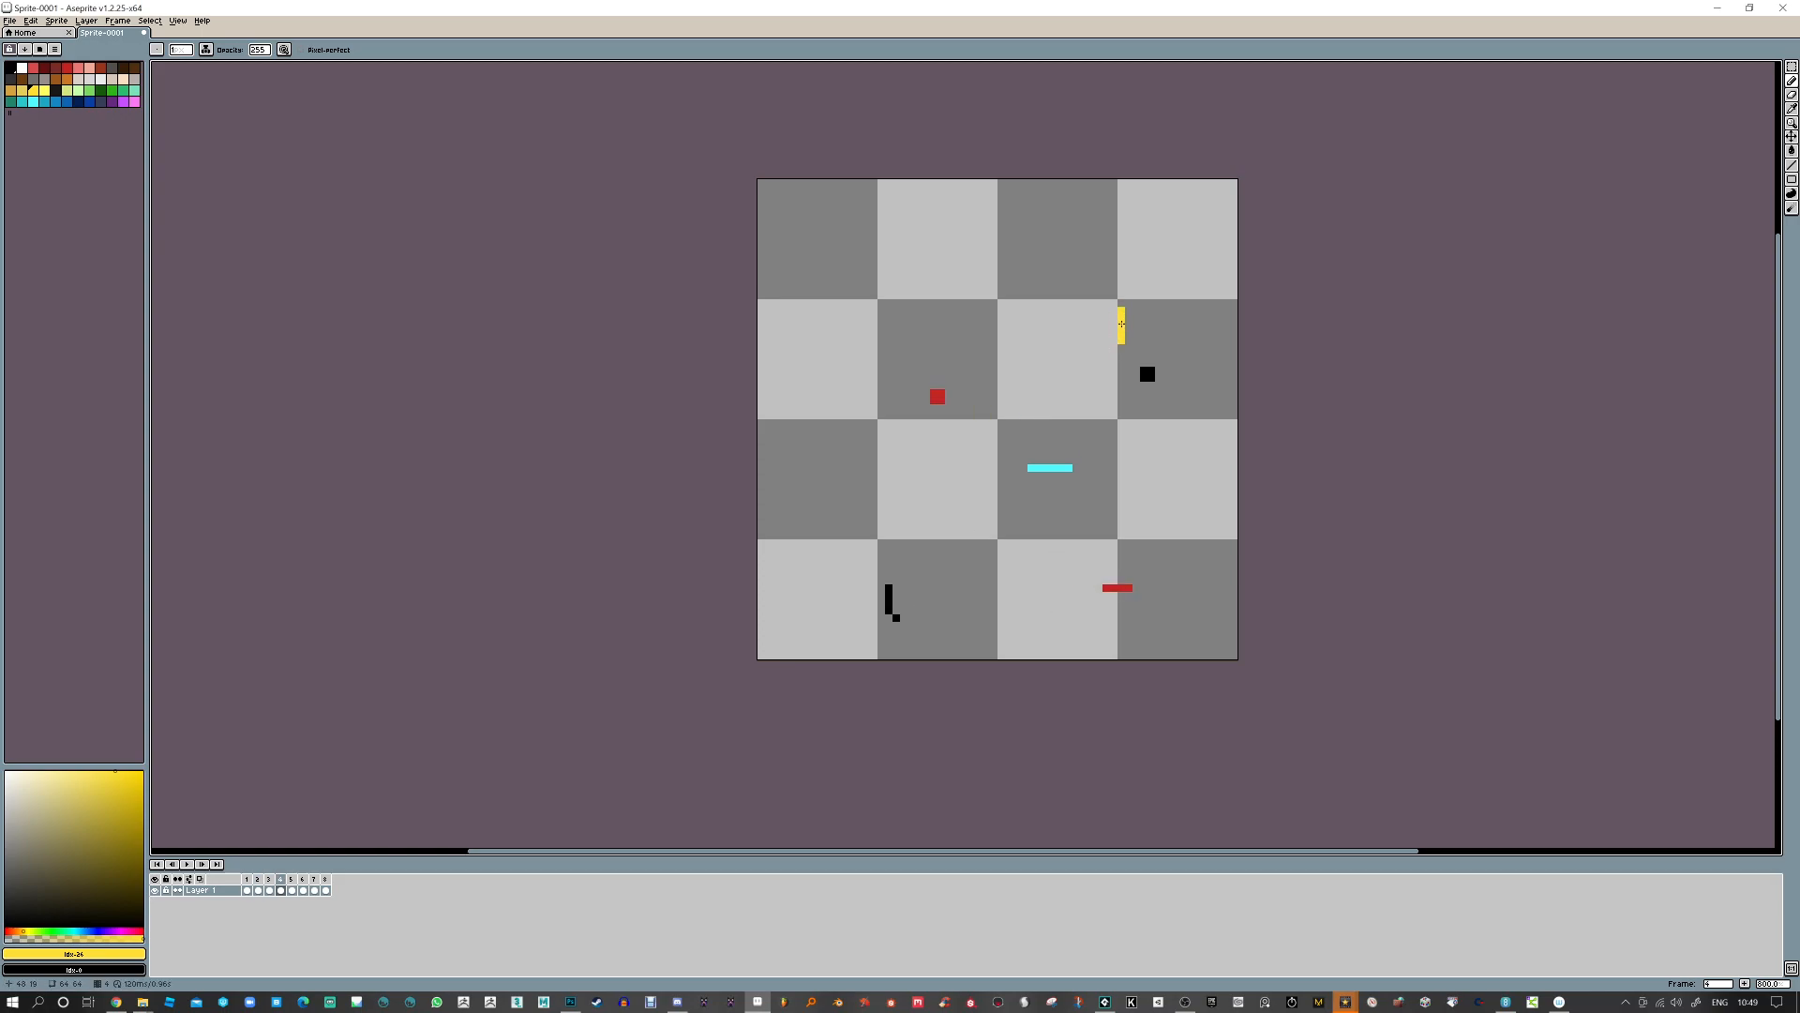
Play the loop and move the yellow bar in frame 4 one pixel left and down, erasing the old pixels
left_click(187, 864)
left_click_drag(1113, 318, 1122, 341)
key("e")
key("b")
key("Right")
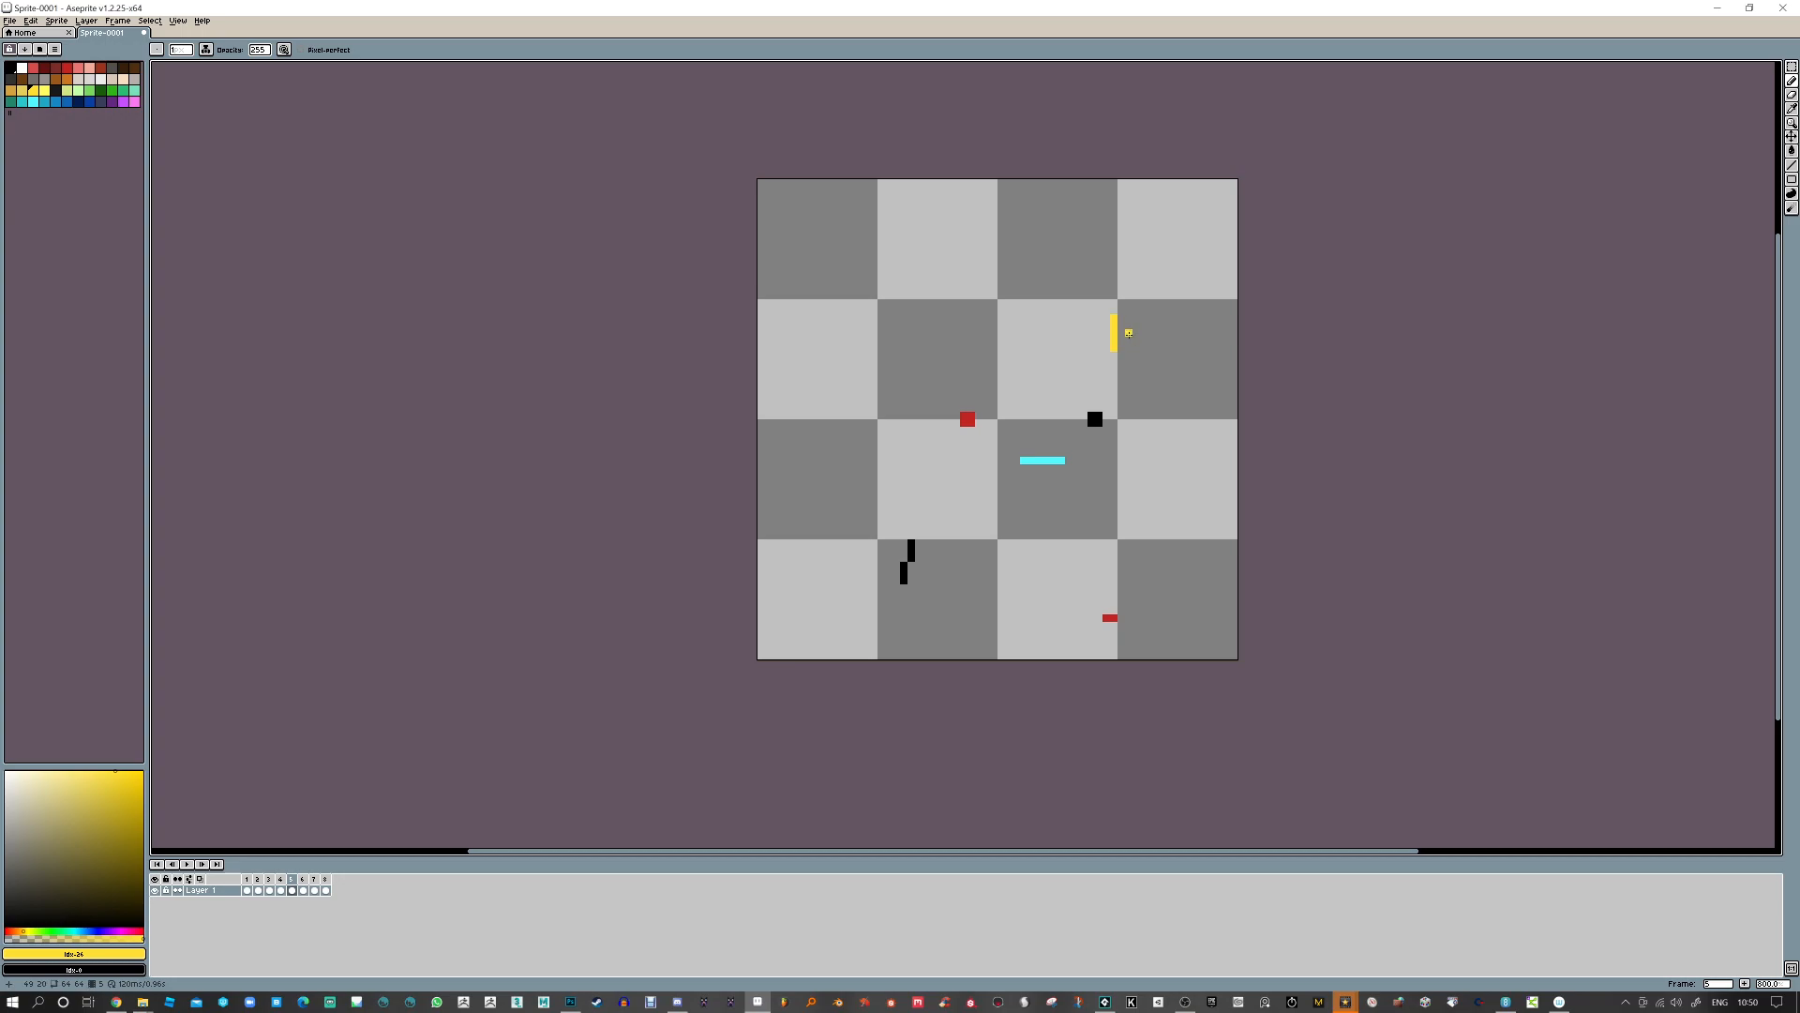
Shift the yellow bar one pixel right in frame 5 and adjust it in the following frames, erasing the old pixels
key("e")
left_click_drag(1114, 317, 1122, 351)
key("Right")
key("b")
key("e")
key("Right")
key("Right")
key("b")
key("Right")
key("Return")
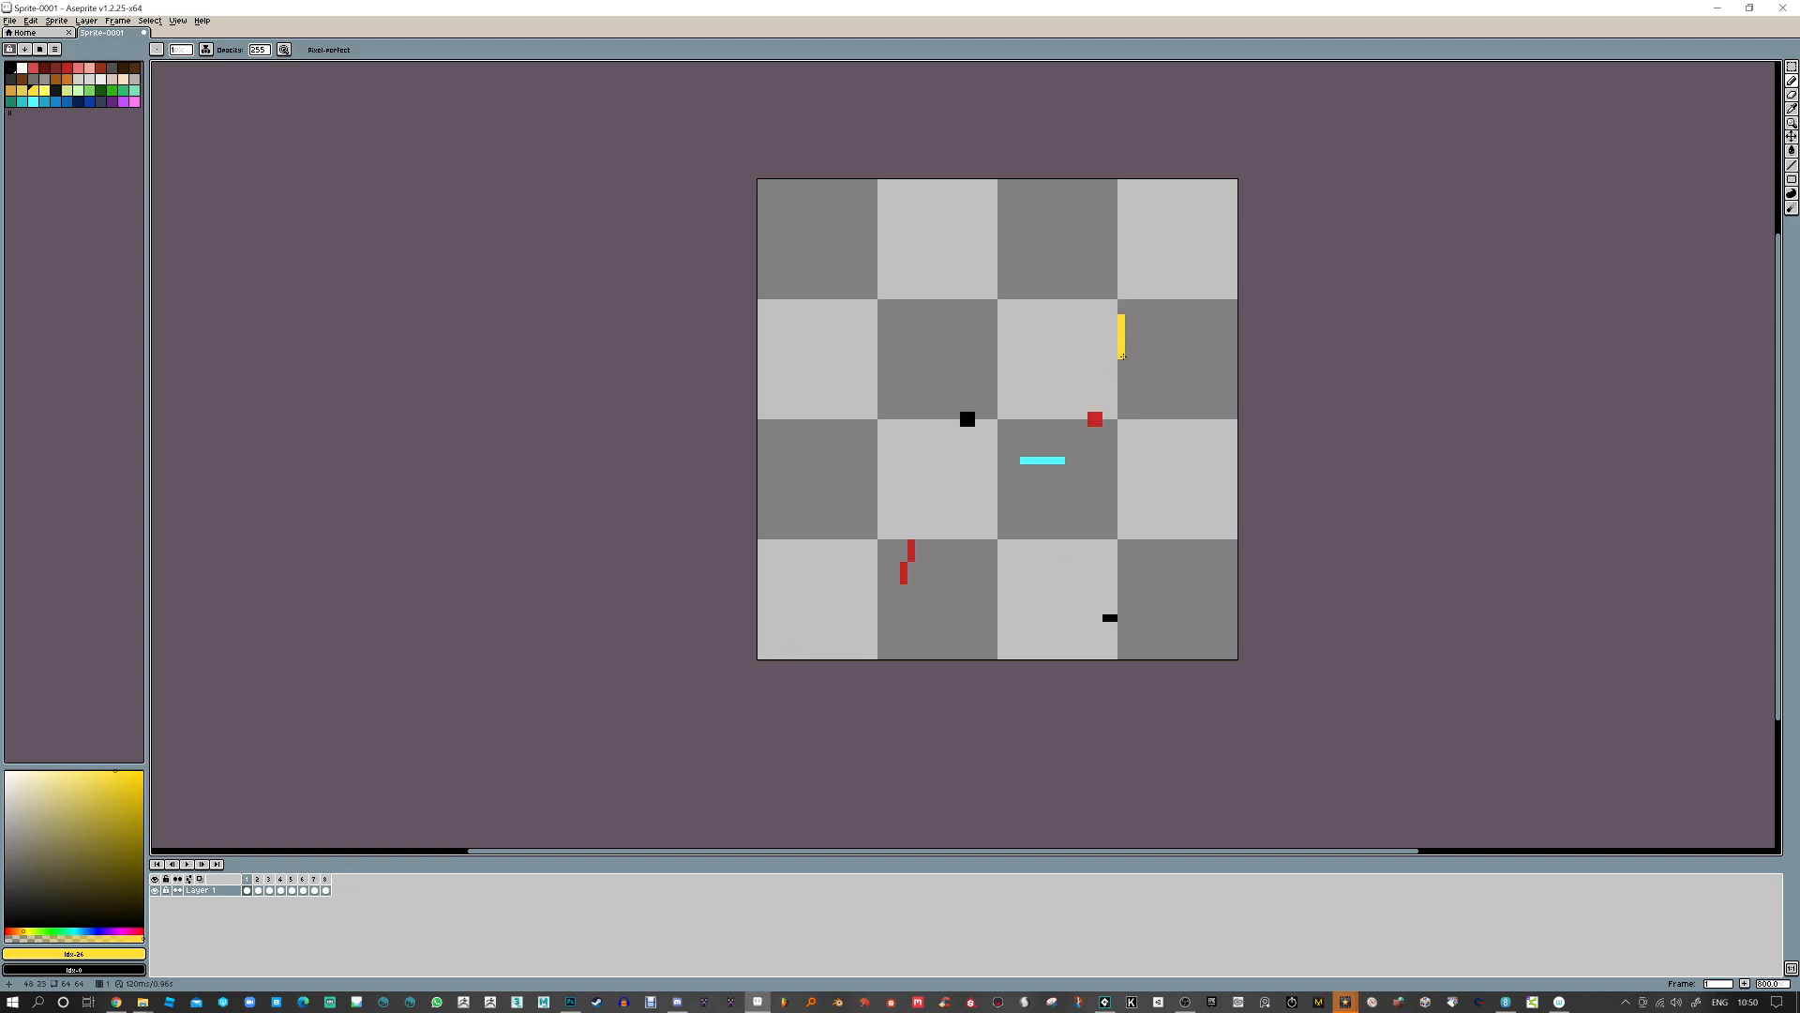
Erase the top pixel of the yellow bar in frame 1 so that the bar sits one pixel lower
key("e")
left_click(1122, 318)
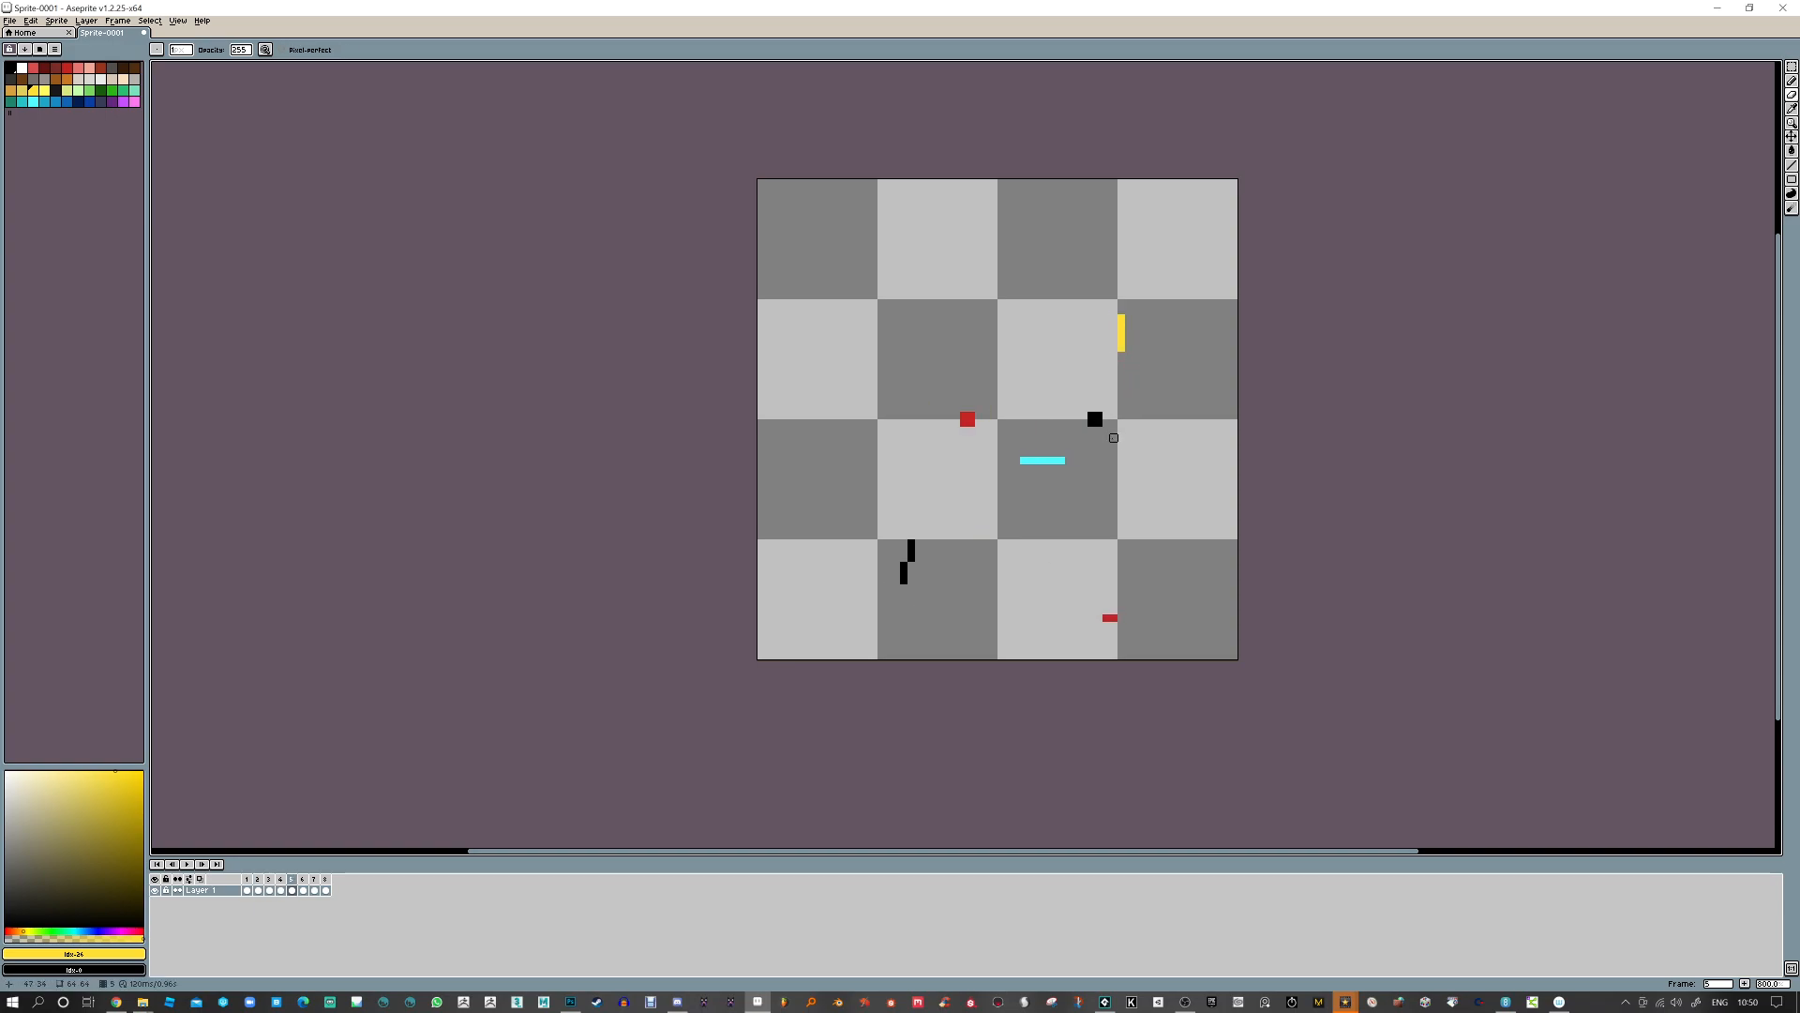
key("b")
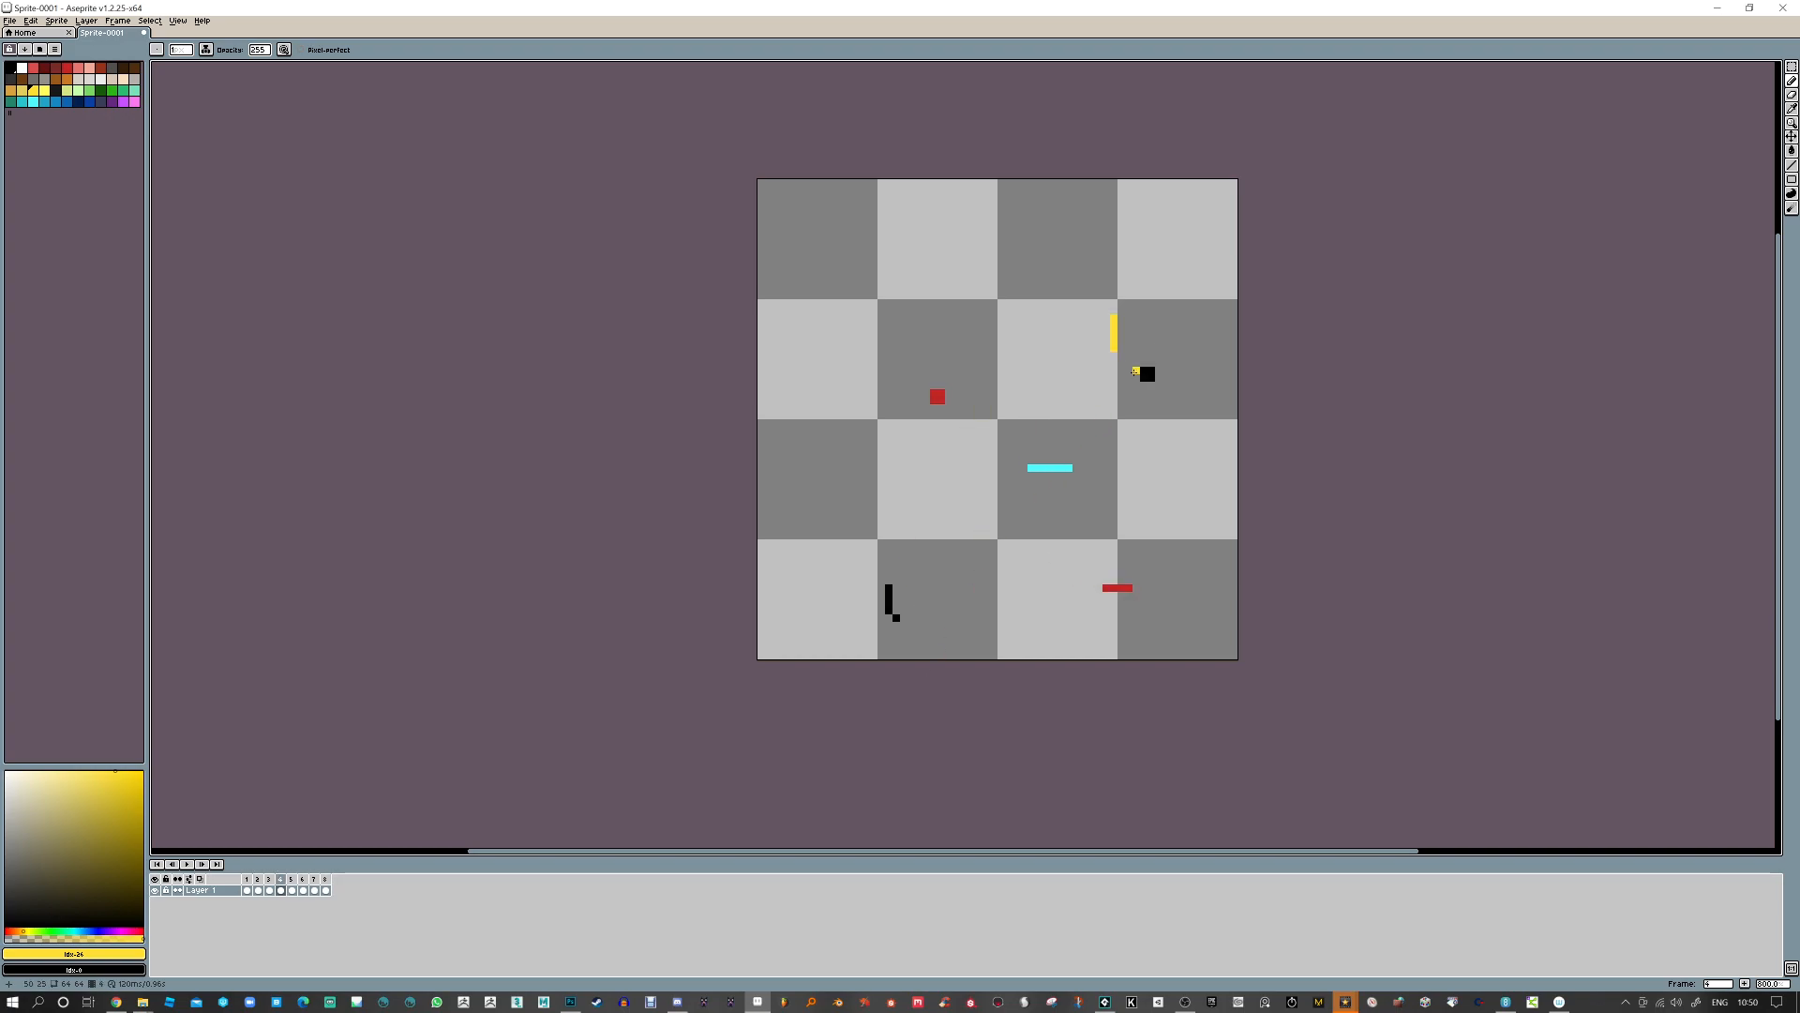
Rework the yellow bar in frame 4 and move it one pixel left in frame 8, erasing the old pixels
left_click_drag(1114, 320, 1112, 350)
key("e")
key("b")
key("Return")
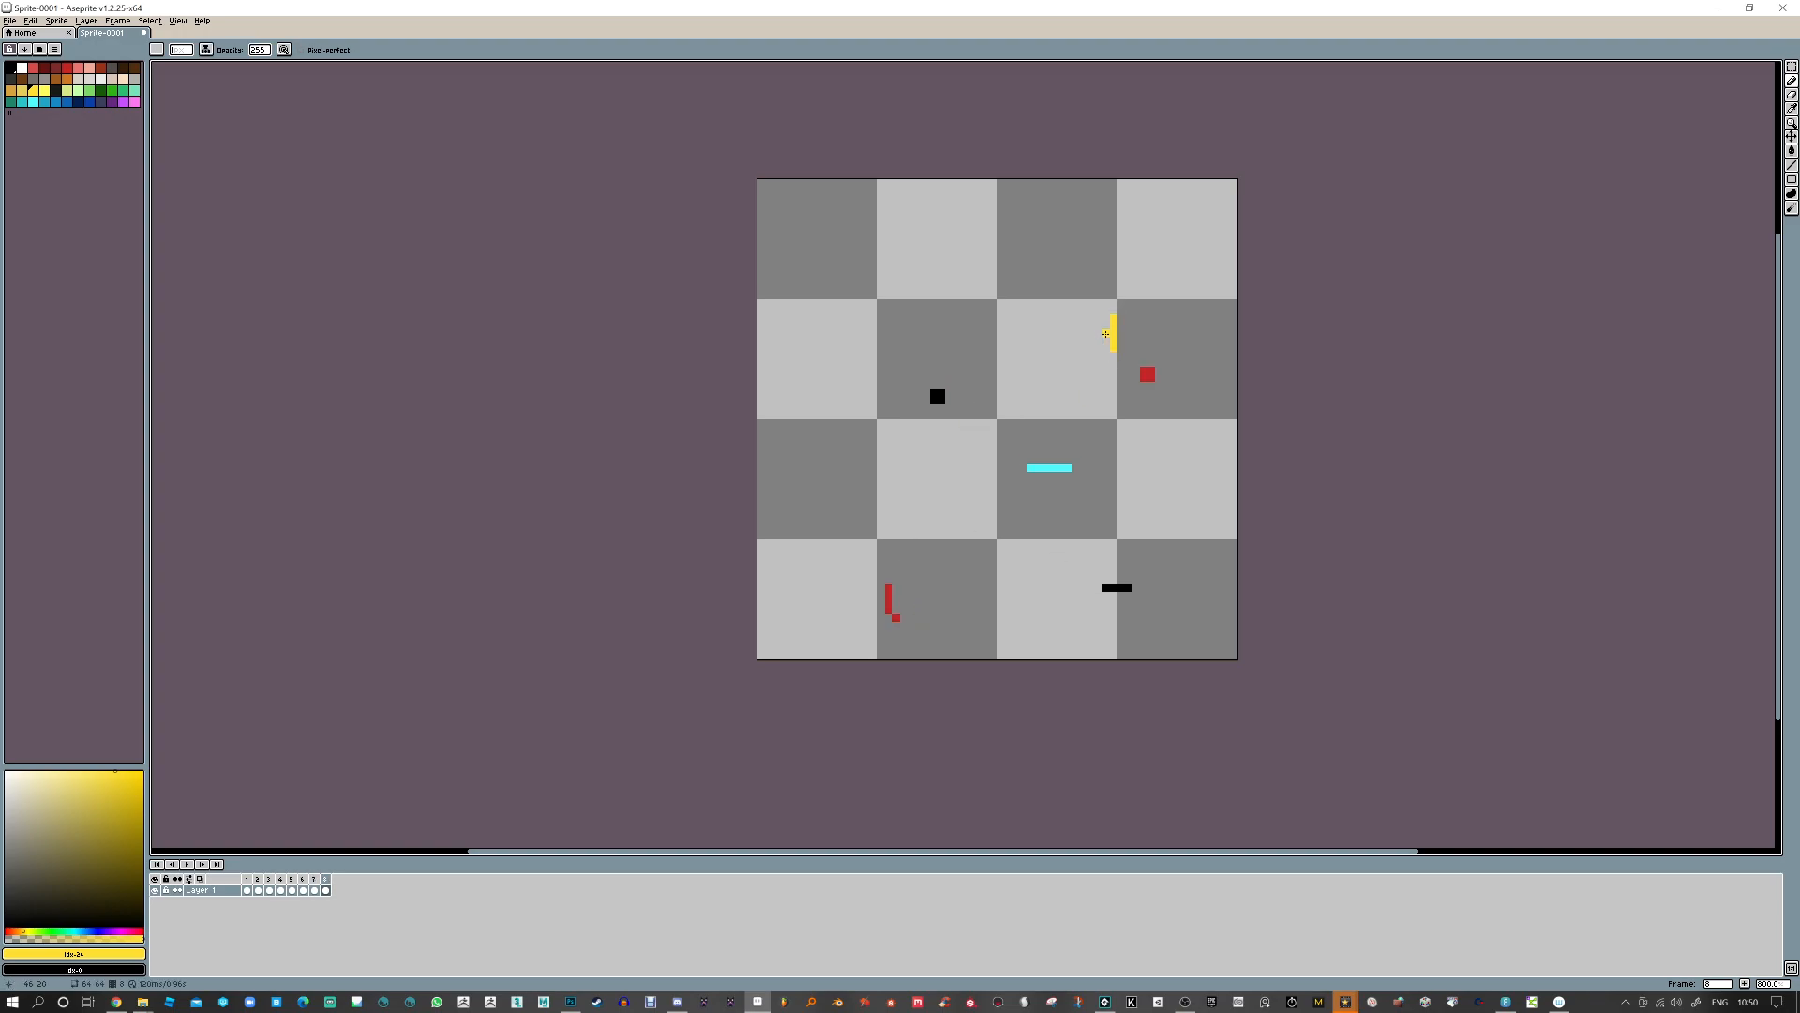
key("e")
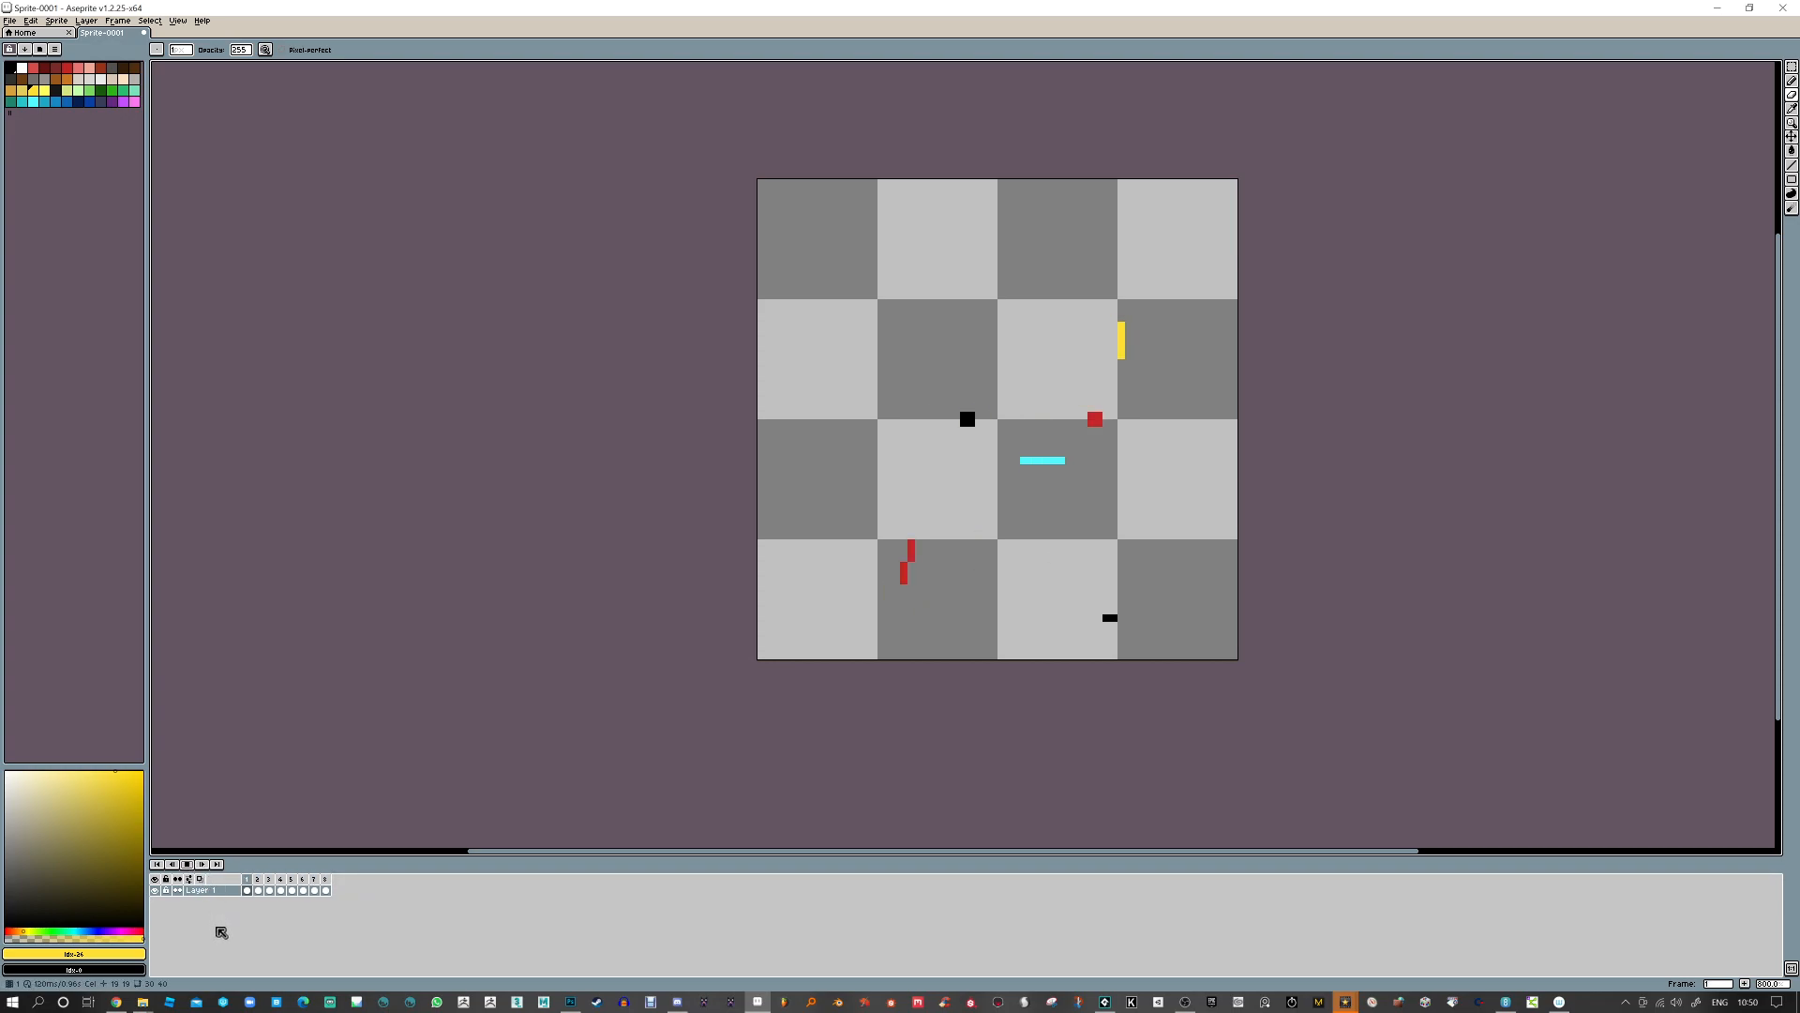
Play the loop to check the yellow bar's motion and add a new layer above Layer 1
left_click(188, 864)
key("Left")
key("Left")
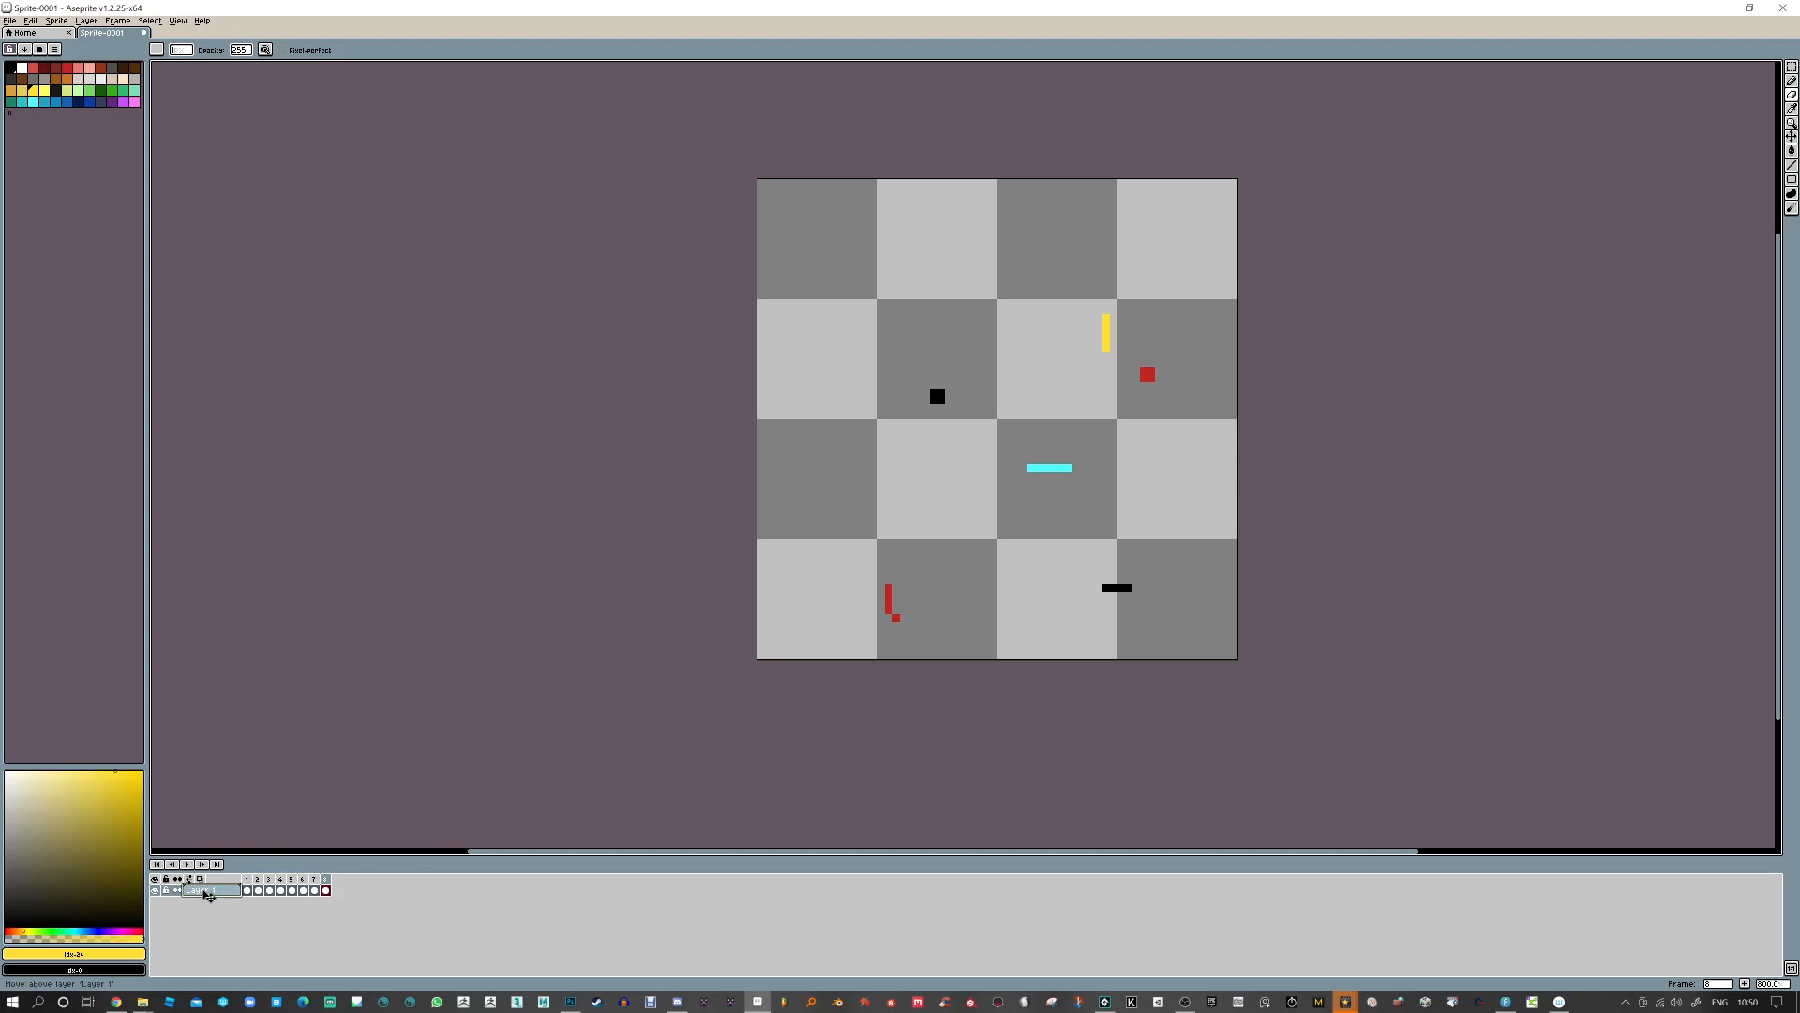
right_click(207, 892)
left_click(225, 895)
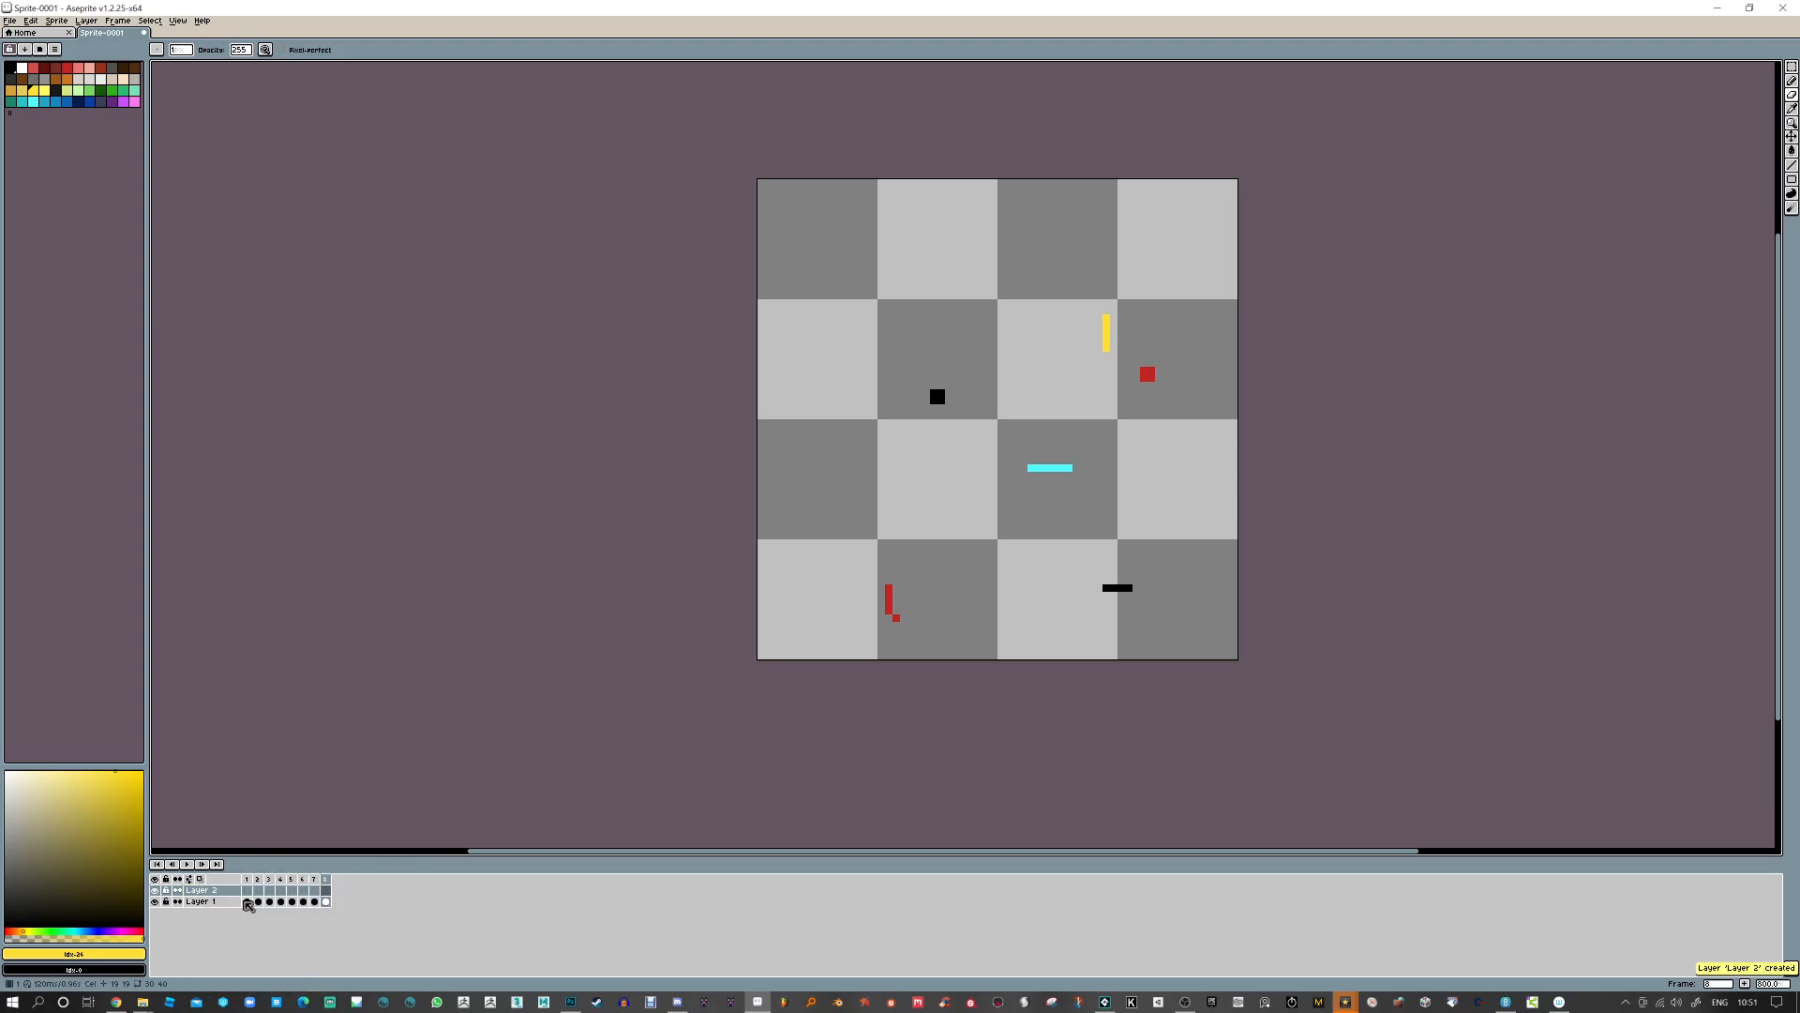
Draw blue one-pixel arm lines on Layer 2 in frames 4 to 6, bending from the shoulder area to the black block
key("Right")
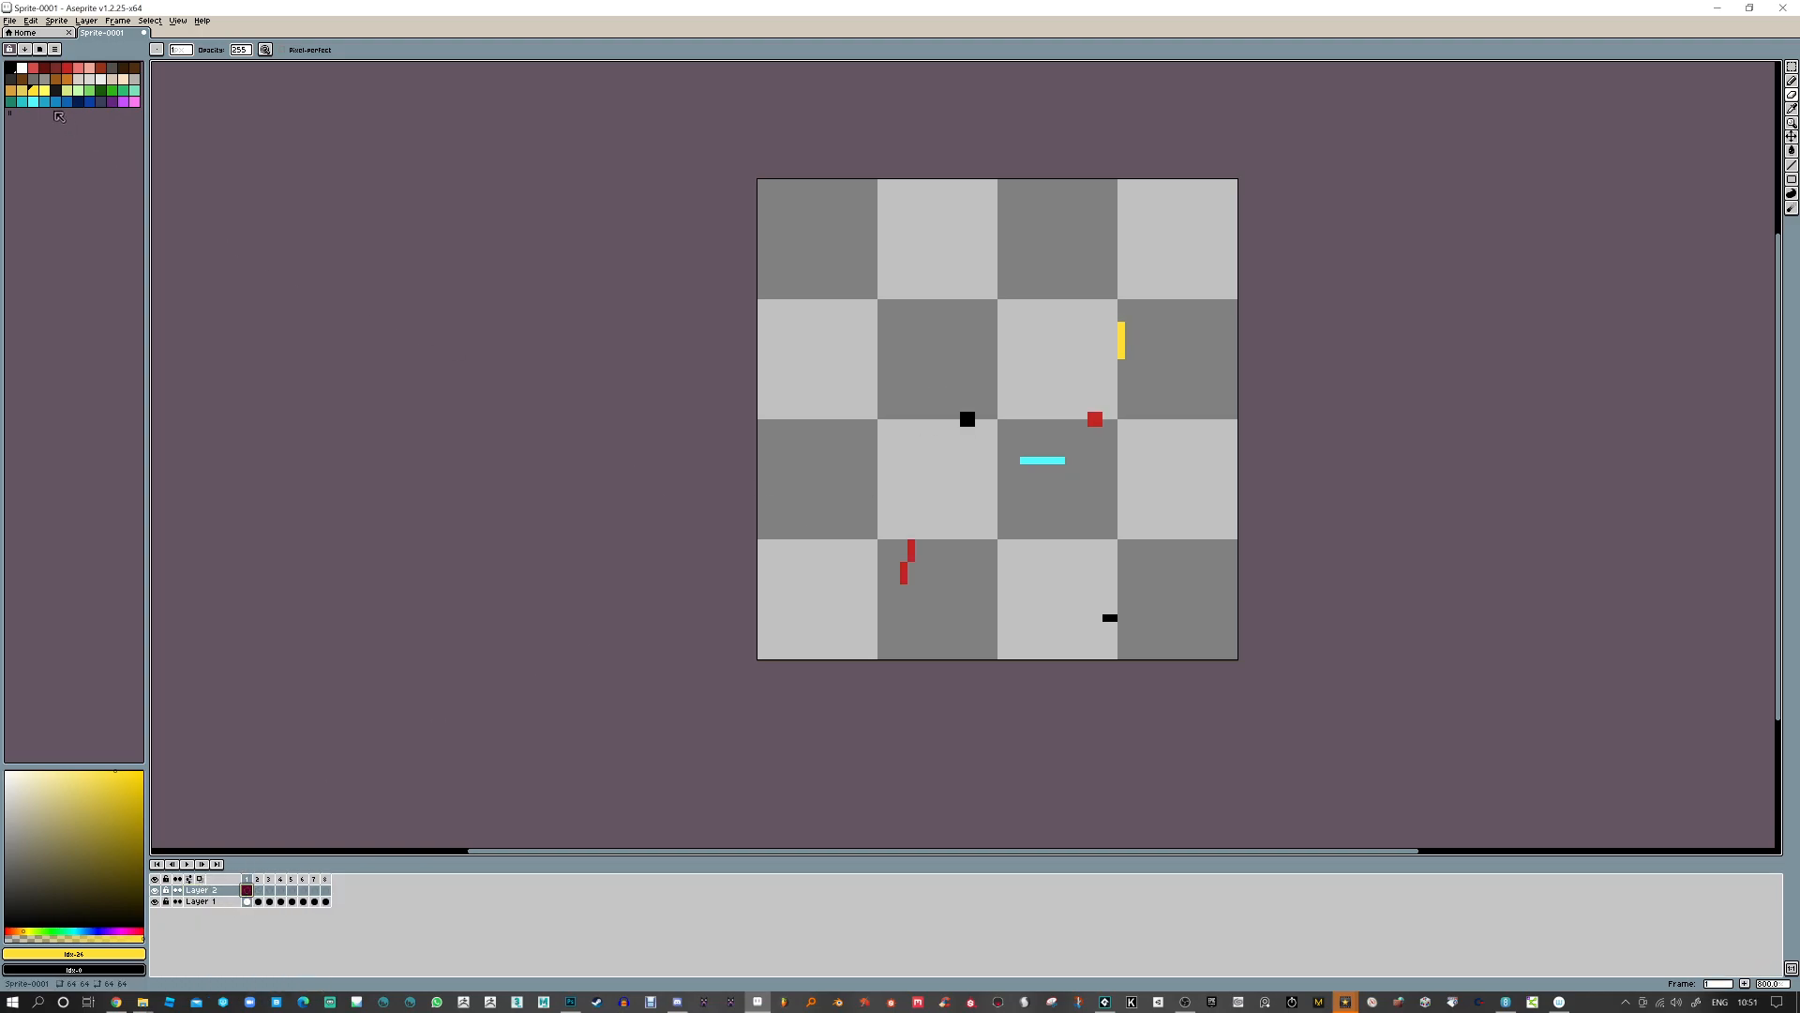
left_click(49, 103)
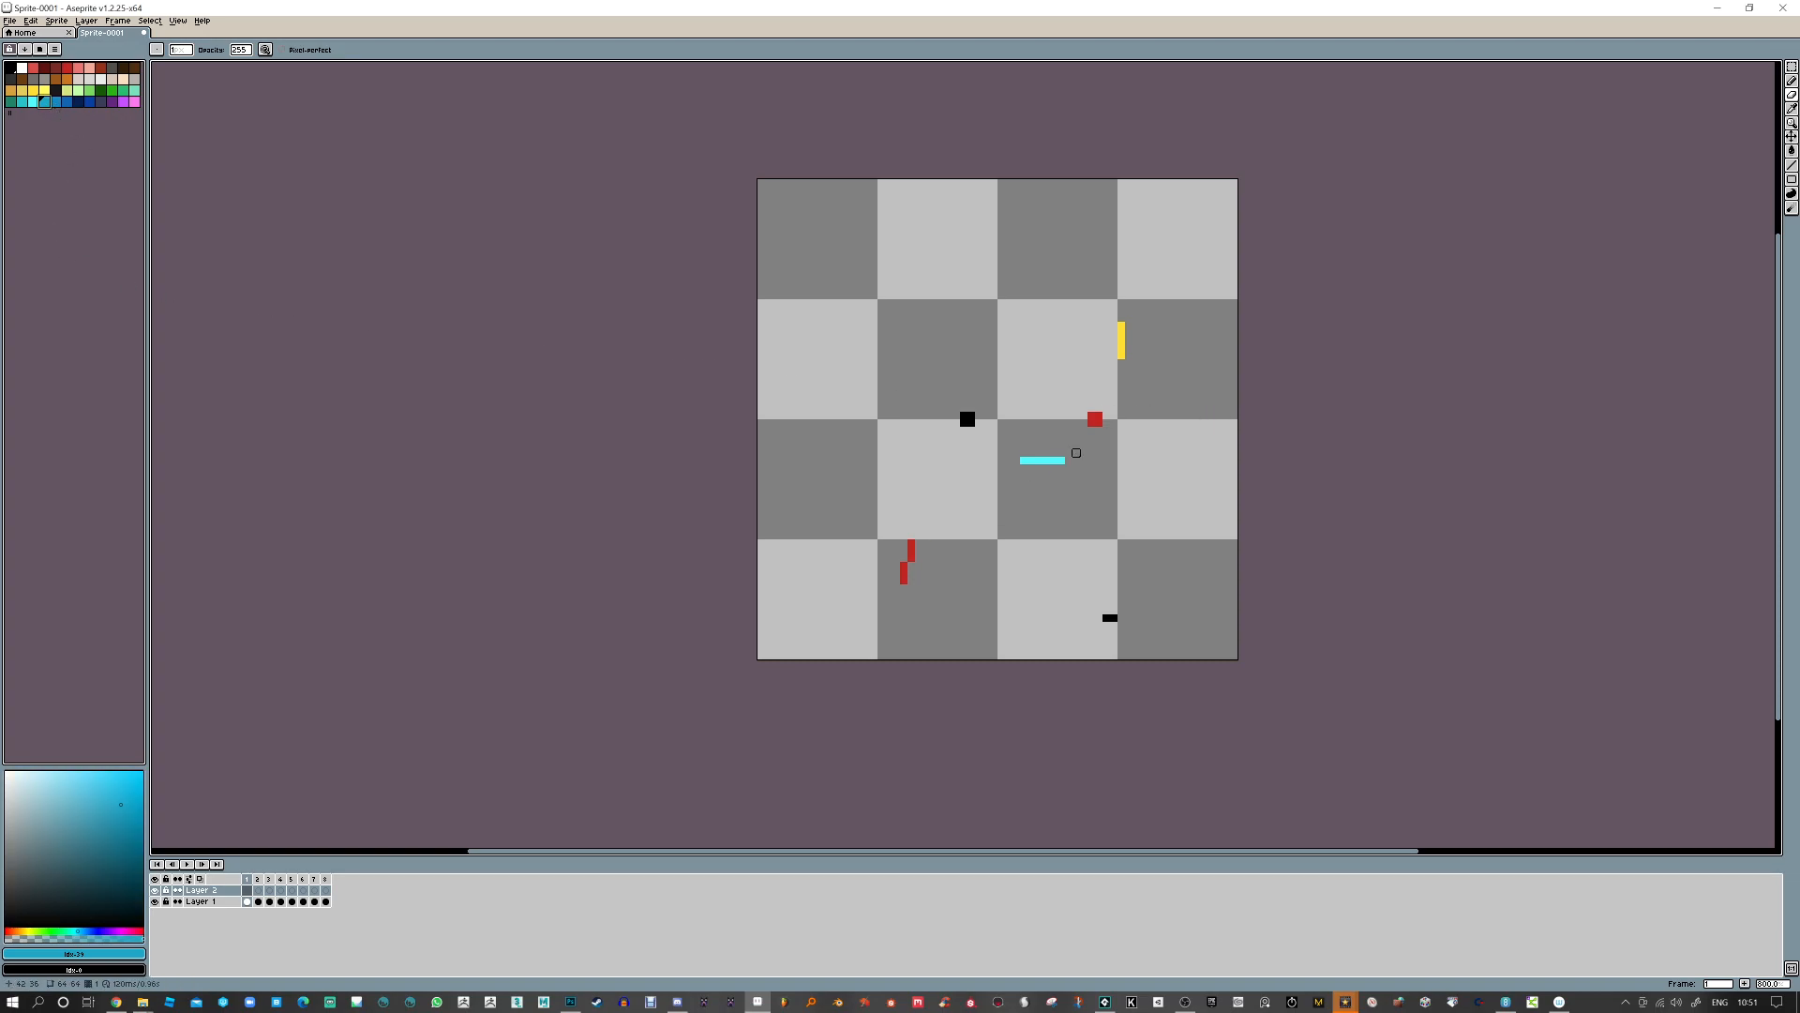
key("Left")
key("Left")
key("Left")
key("Left")
key("Left")
key("Left")
key("Right")
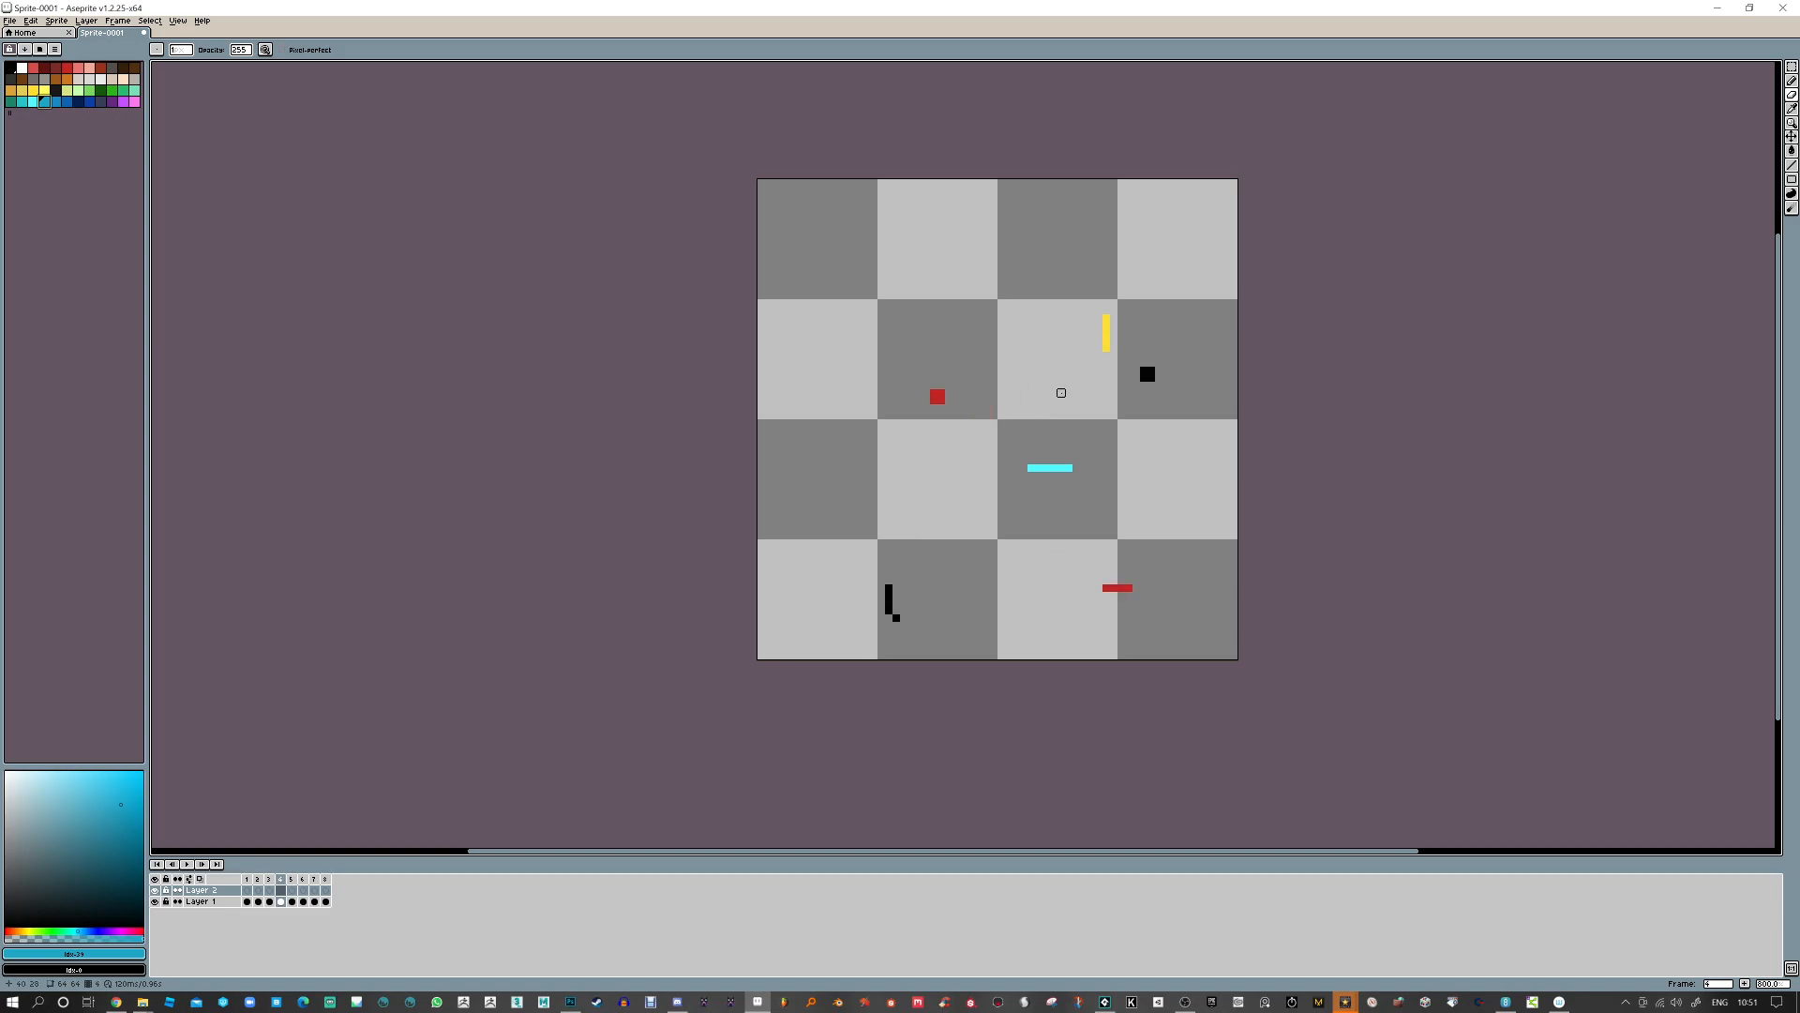
left_click(1792, 165)
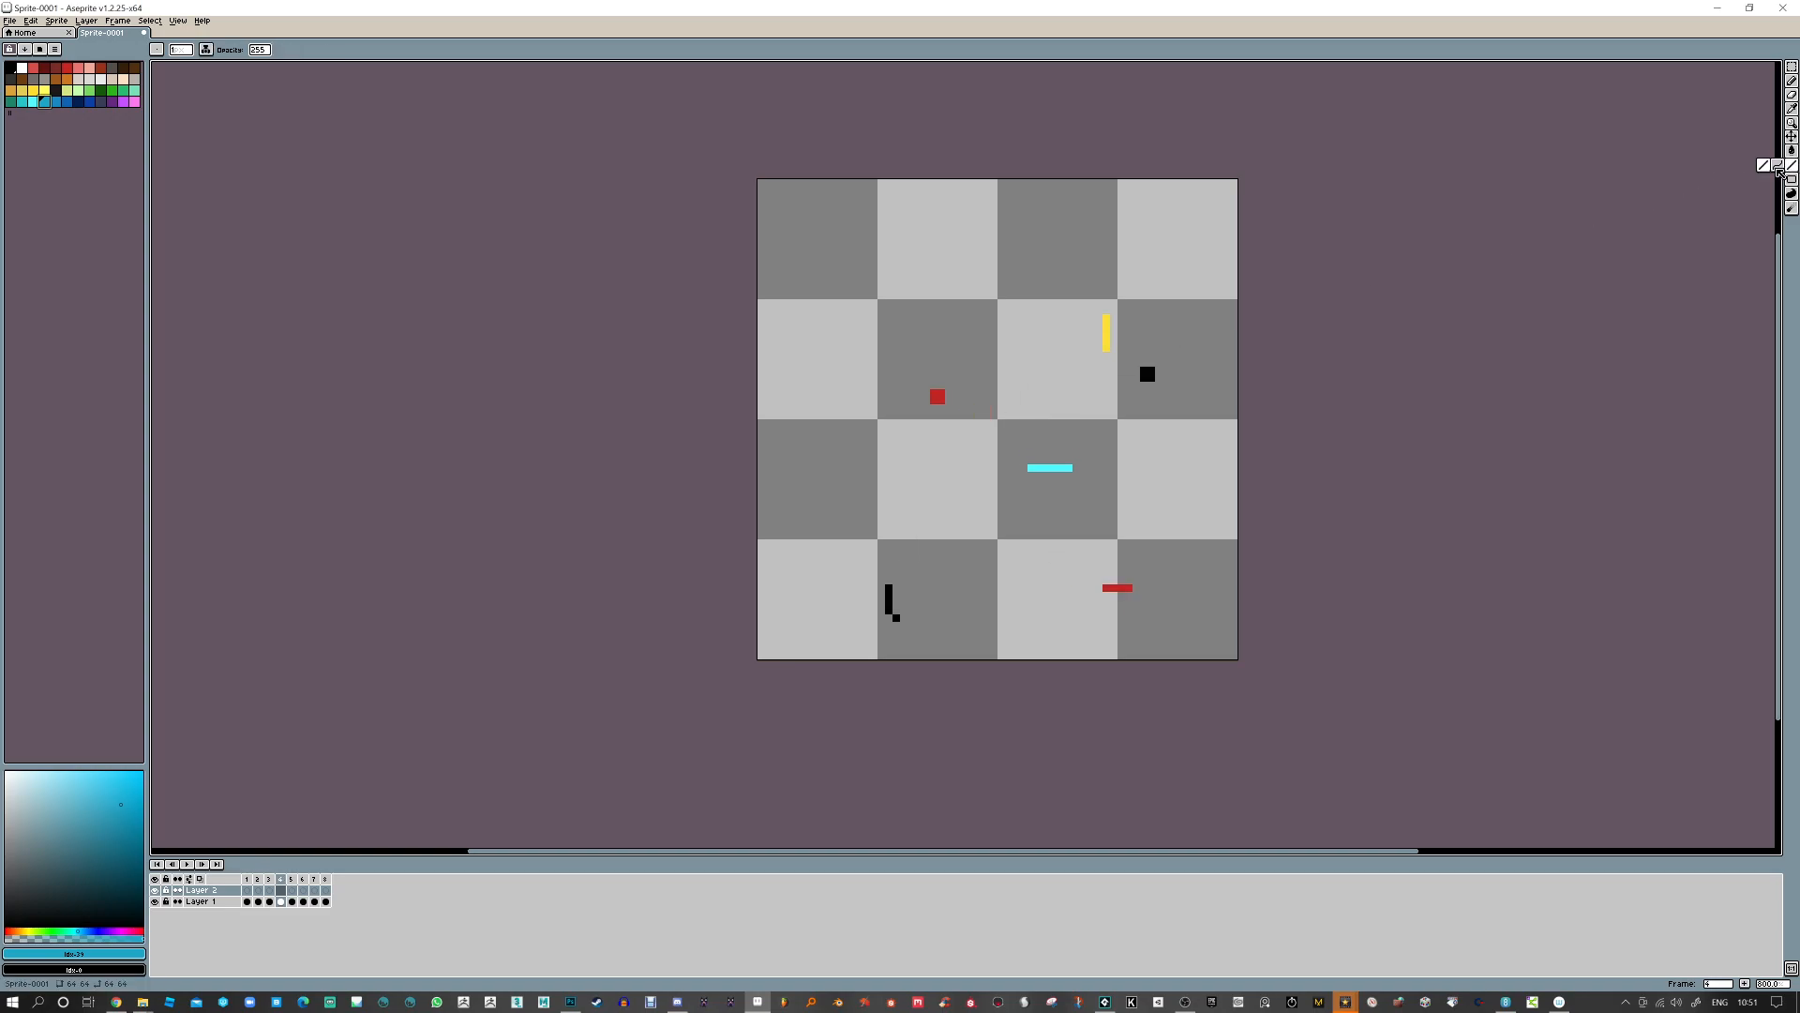
mouse_move(1136, 382)
left_mouse_down()
mouse_move(1099, 407)
mouse_move(1053, 377)
mouse_move(1039, 388)
mouse_move(1083, 410)
mouse_move(1064, 369)
mouse_move(1028, 418)
left_mouse_up()
key("Right")
key("Right")
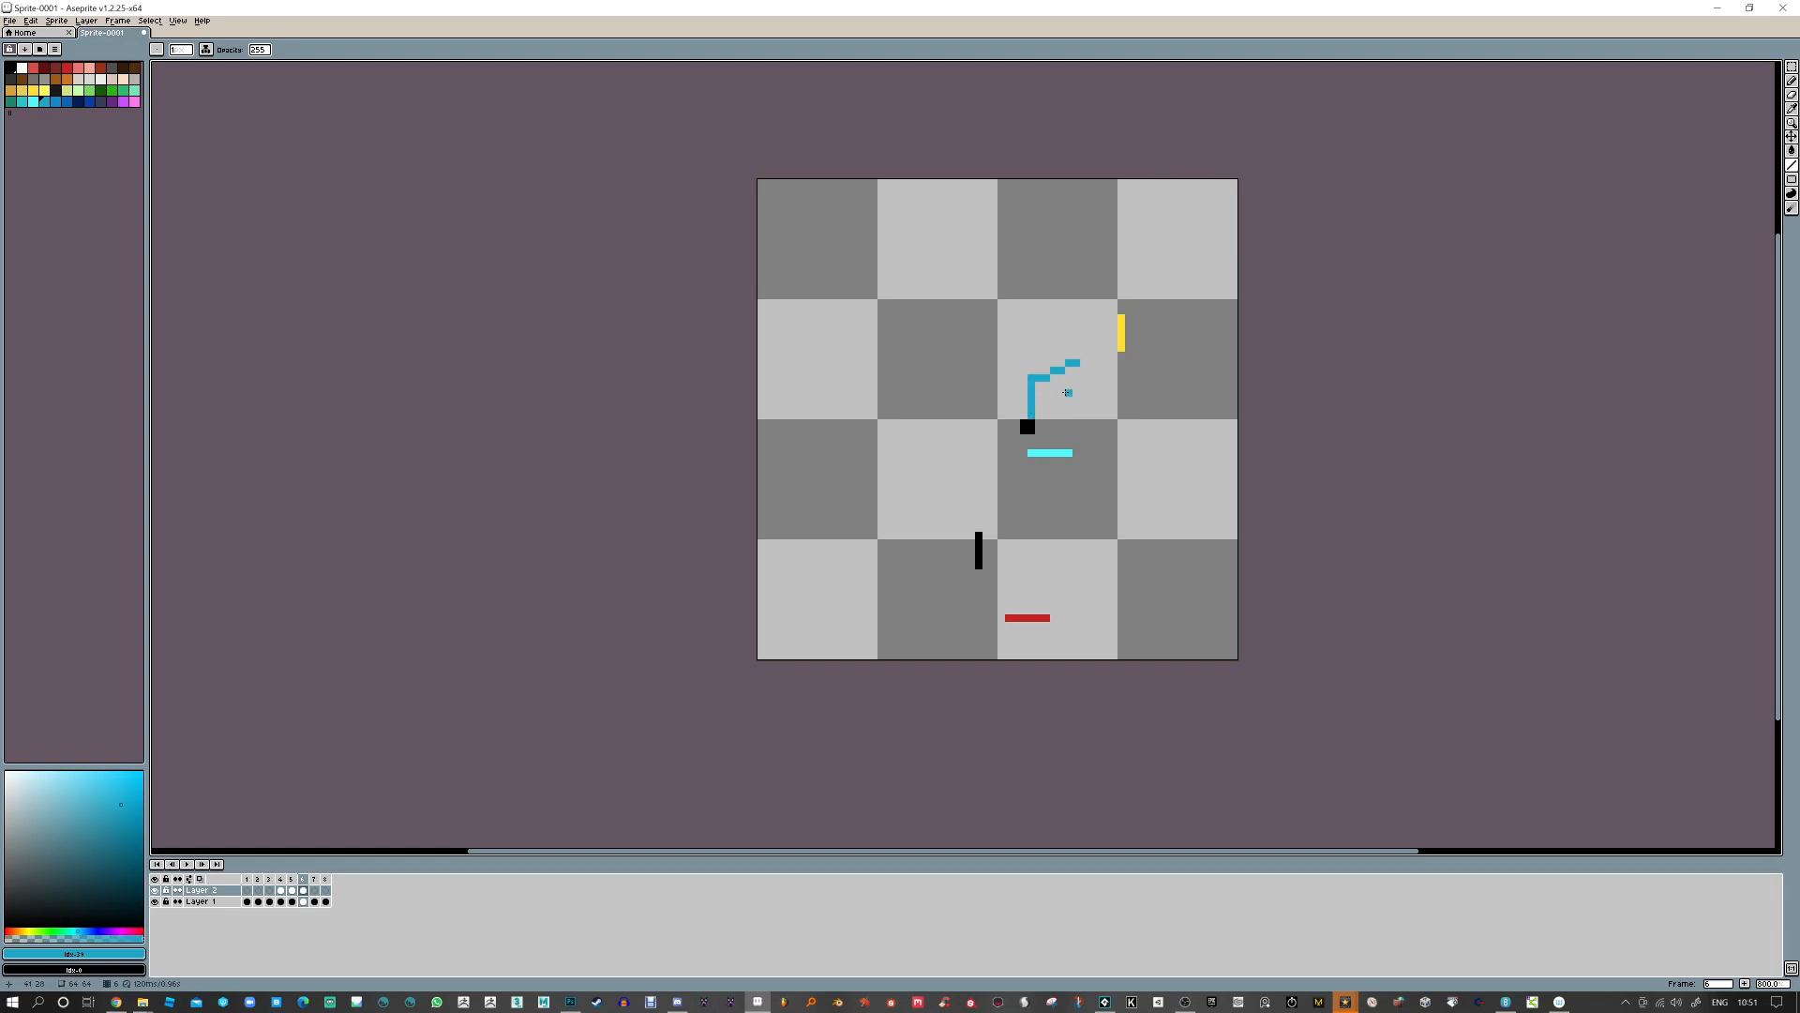
Draw the blue arm line from the shoulder area to the black block in frames 7, 8 and 1
key("Right")
mouse_move(1069, 362)
left_mouse_down()
mouse_move(993, 400)
mouse_move(1056, 359)
mouse_move(947, 392)
left_mouse_up()
key("Right")
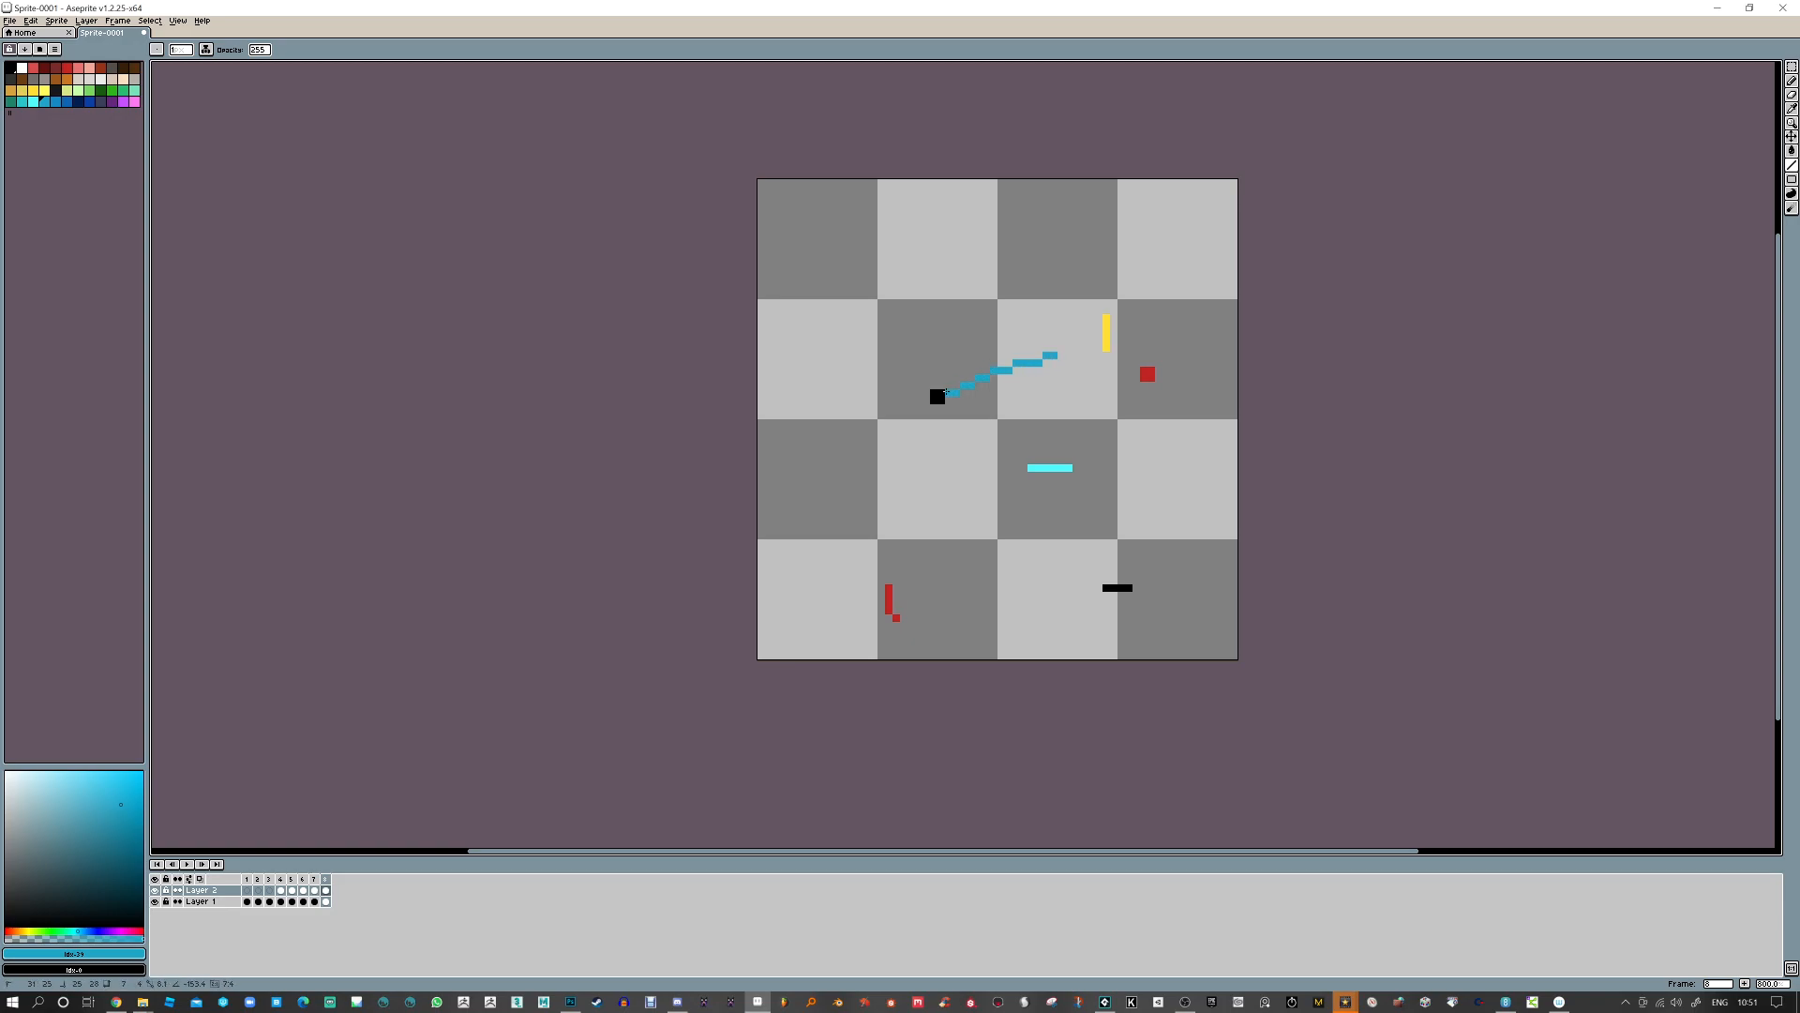
key("Right")
left_click_drag(1057, 356, 985, 392)
Draw the bent blue arm to the black block in frames 2 and 3 and play the loop
key("Right")
left_click(1053, 363)
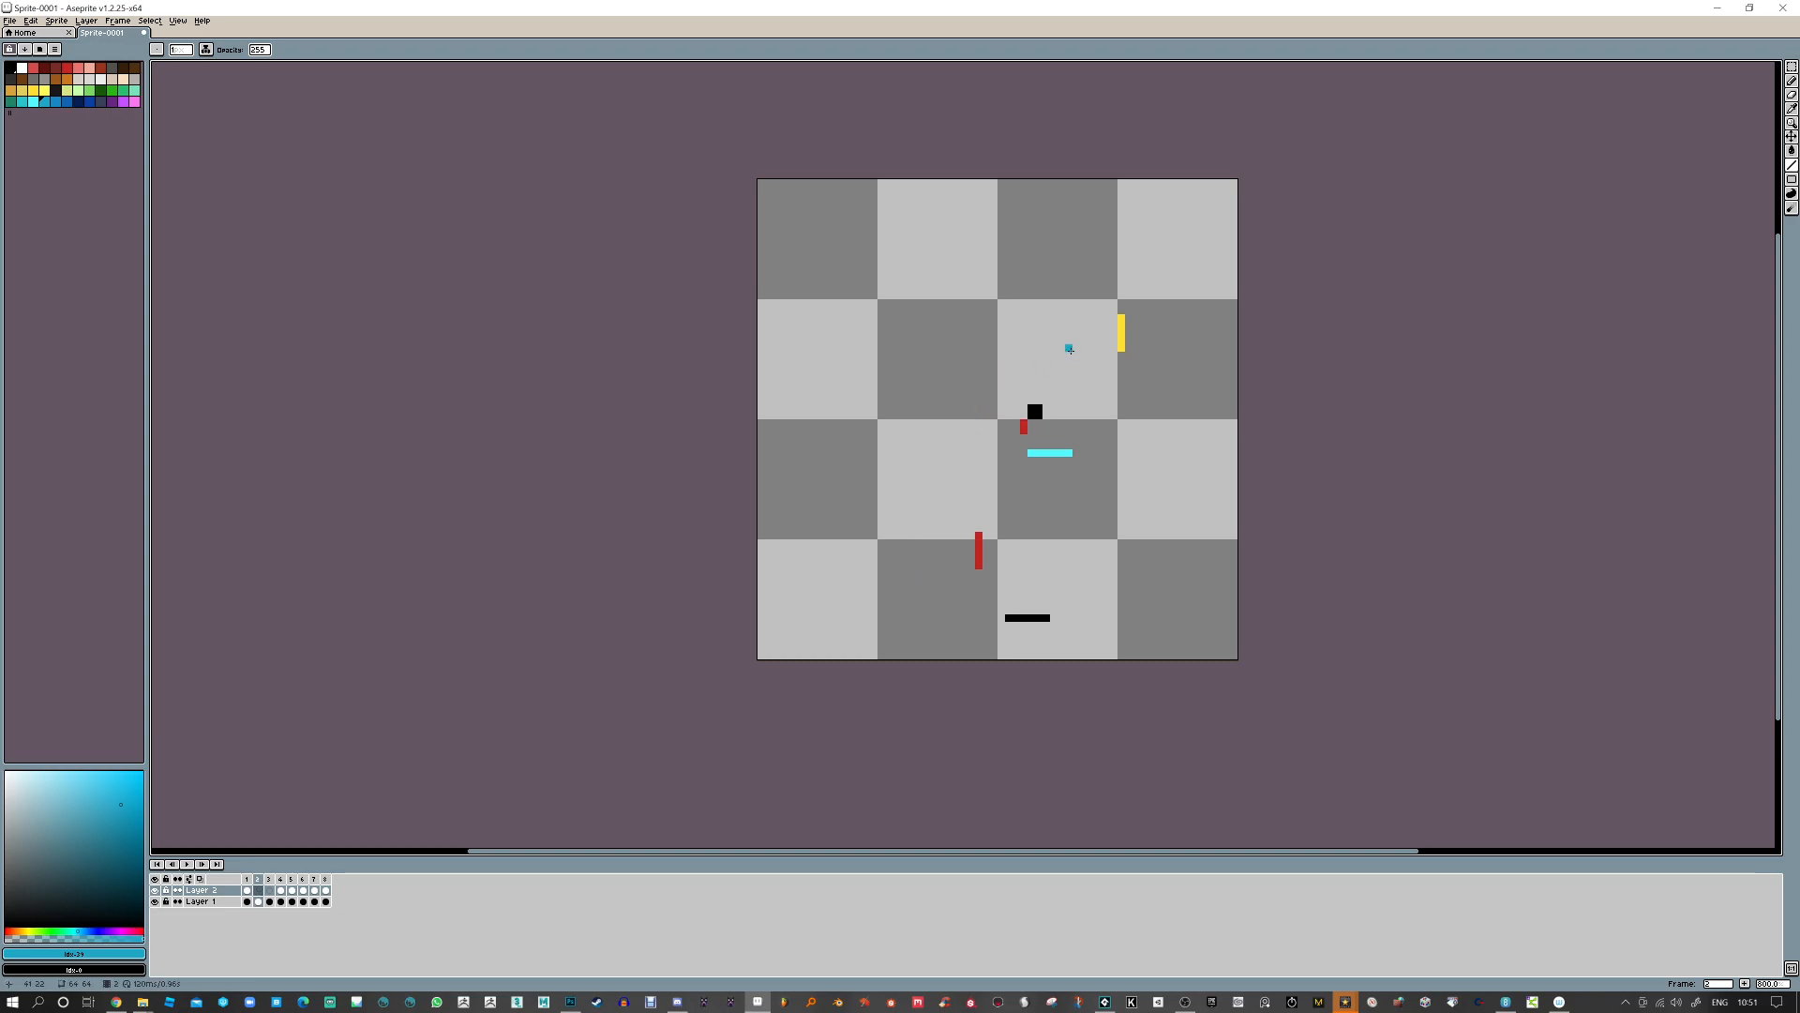
mouse_move(1071, 348)
left_mouse_down()
mouse_move(1039, 366)
mouse_move(1043, 394)
mouse_move(1034, 379)
left_mouse_up()
key("Right")
left_click(1065, 349)
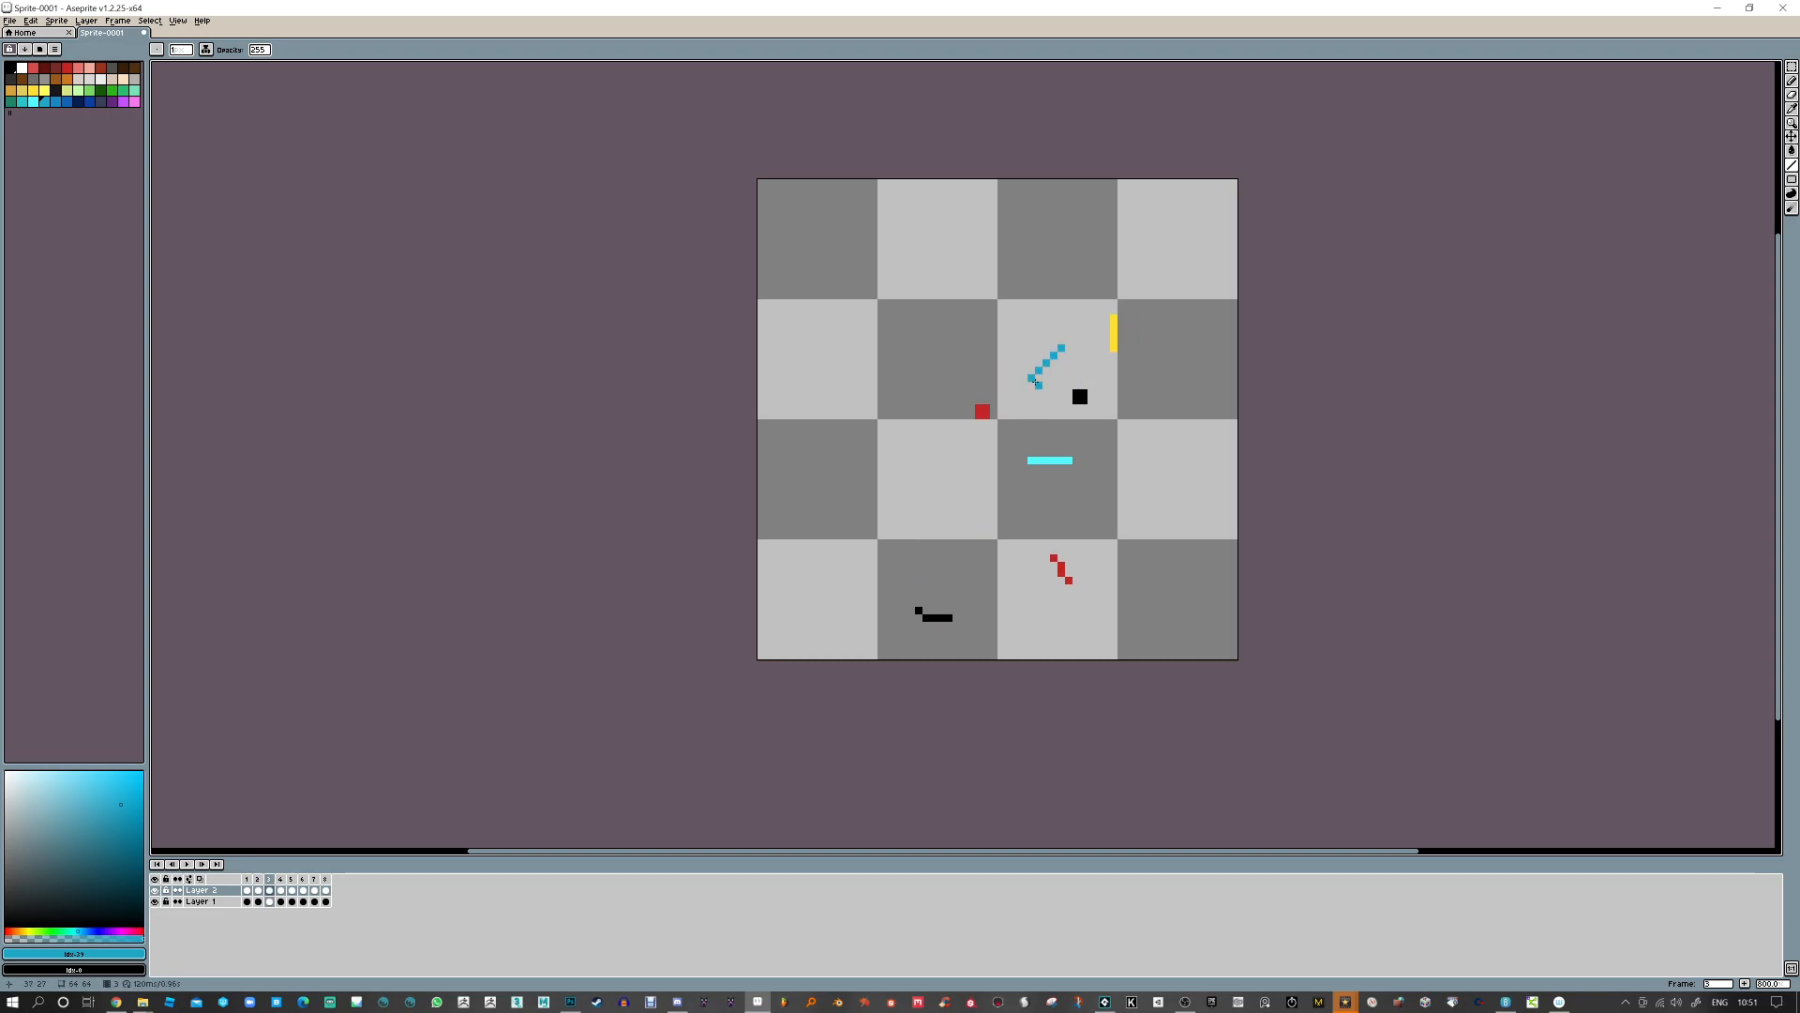
key("Right")
key("Return")
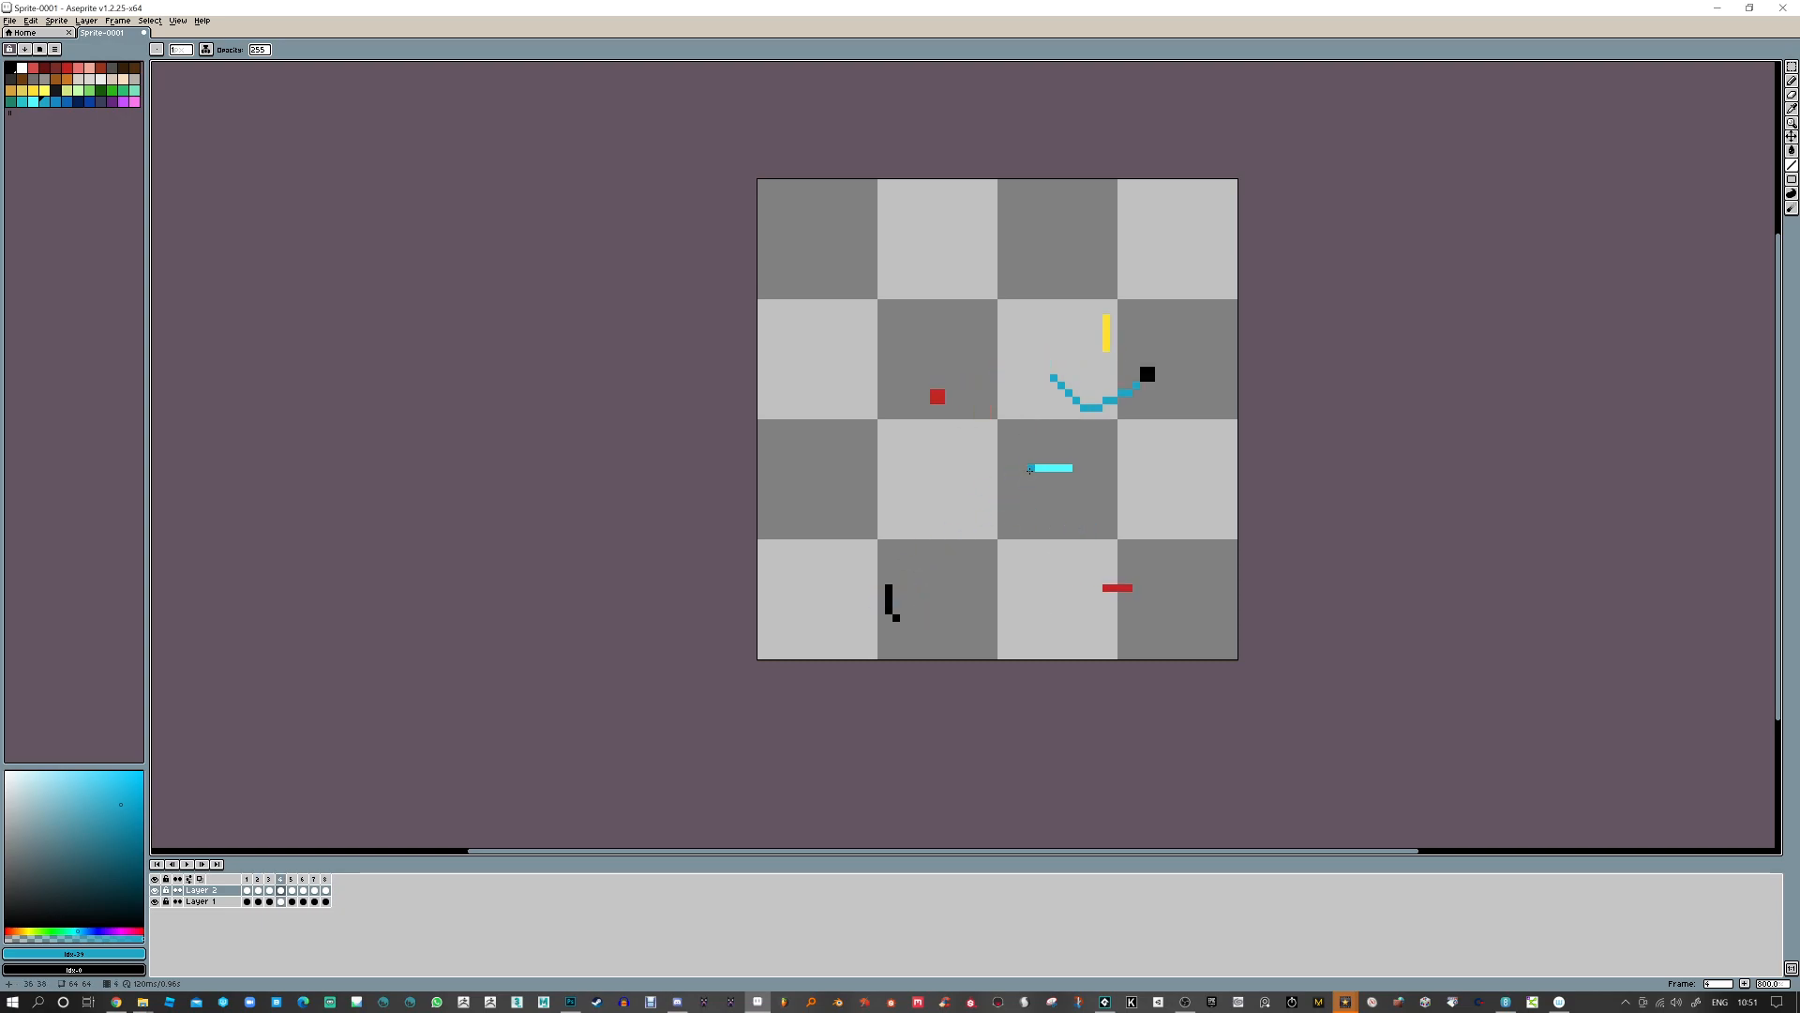
Draw a bent blue leg from the cyan bar down to the black foot in frames 4, 5 and 6
mouse_move(1031, 475)
left_mouse_down()
mouse_move(1022, 526)
mouse_move(903, 572)
left_mouse_up()
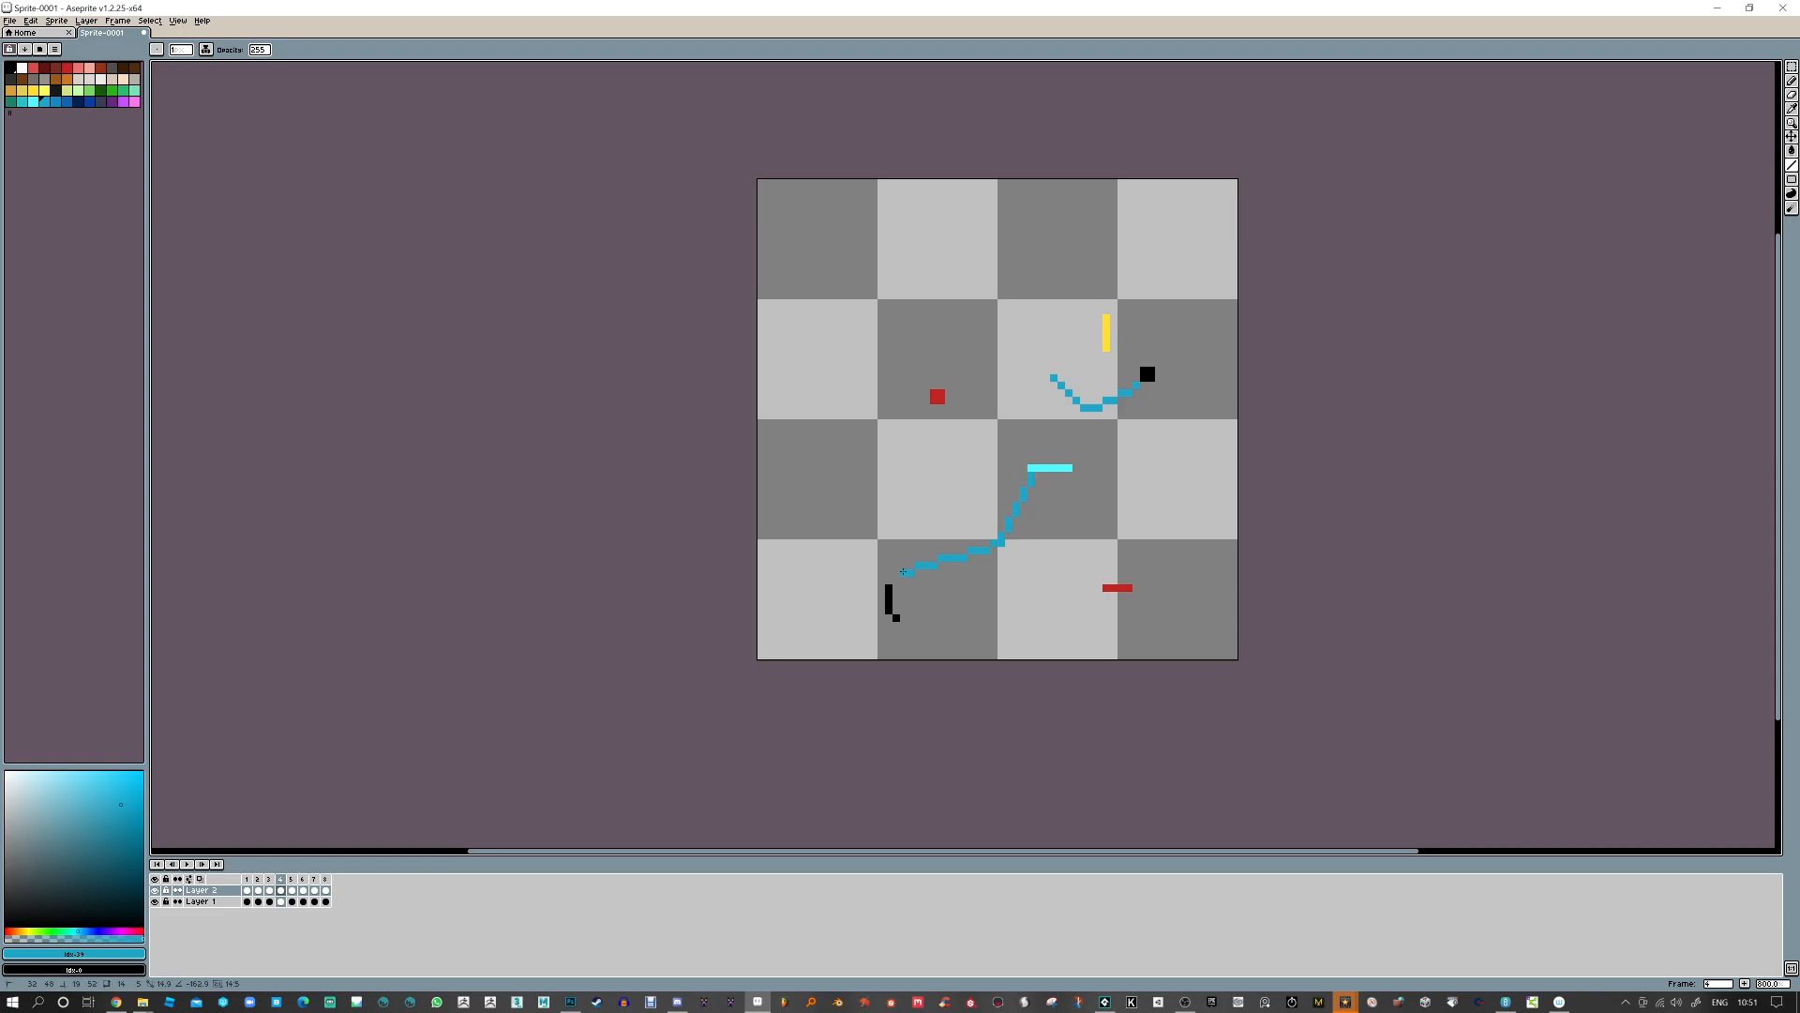
key("period")
mouse_move(1025, 474)
left_mouse_down()
mouse_move(1026, 517)
mouse_move(919, 537)
left_mouse_up()
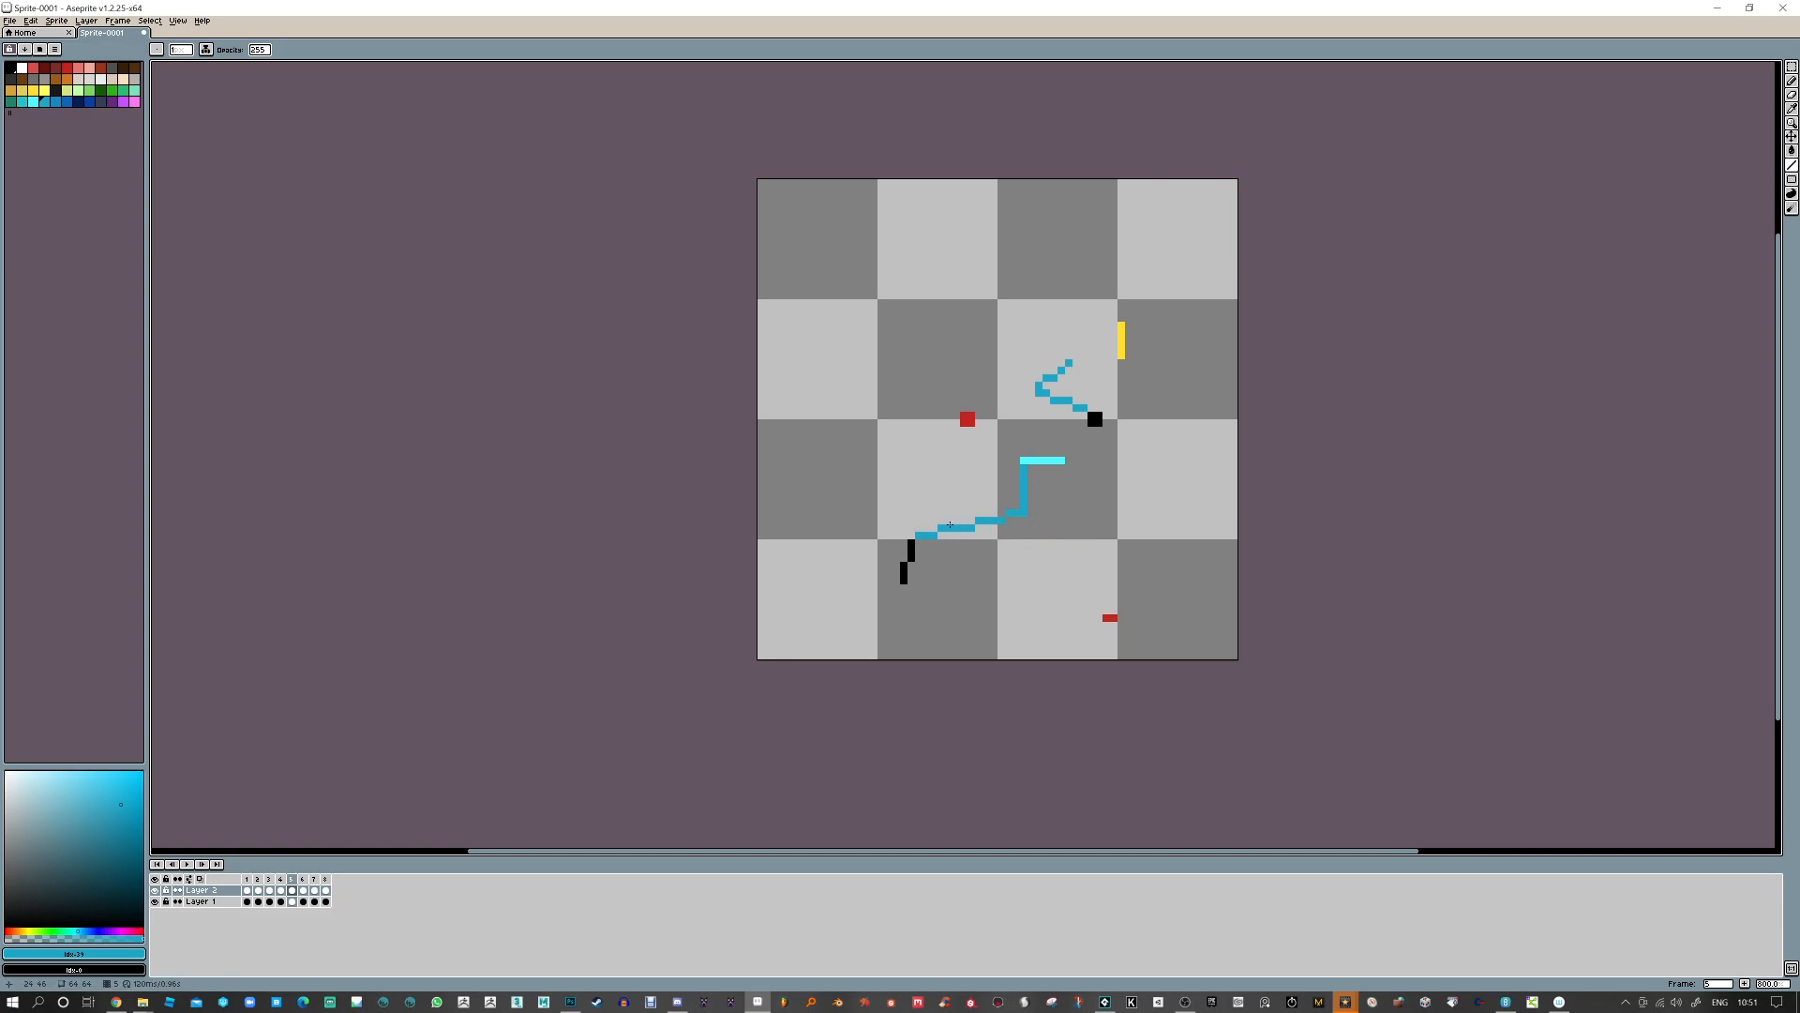
key("period")
mouse_move(1034, 462)
left_mouse_down()
mouse_move(1062, 514)
mouse_move(985, 539)
left_mouse_up()
Draw the blue leg with a forward-bent knee from the cyan bar to the black foot in frames 7 and 8
key("period")
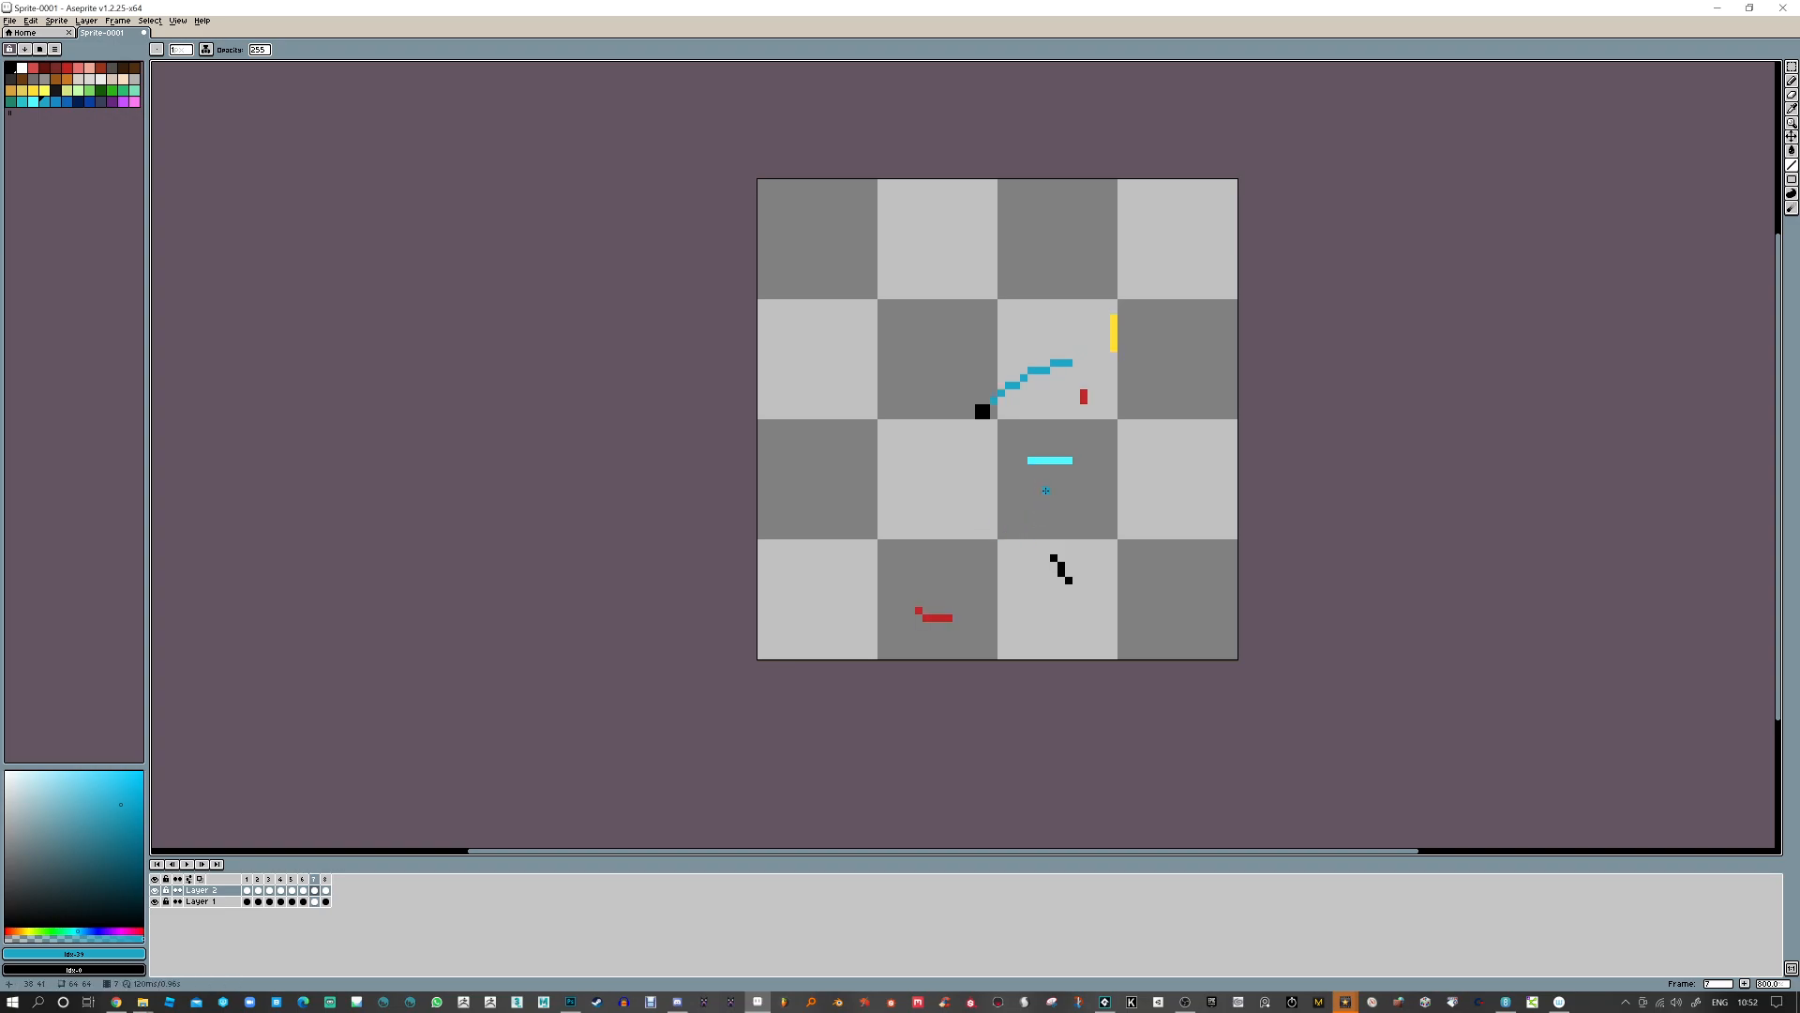
mouse_move(1040, 468)
left_mouse_down()
mouse_move(1081, 512)
mouse_move(1098, 503)
mouse_move(1060, 542)
left_mouse_up()
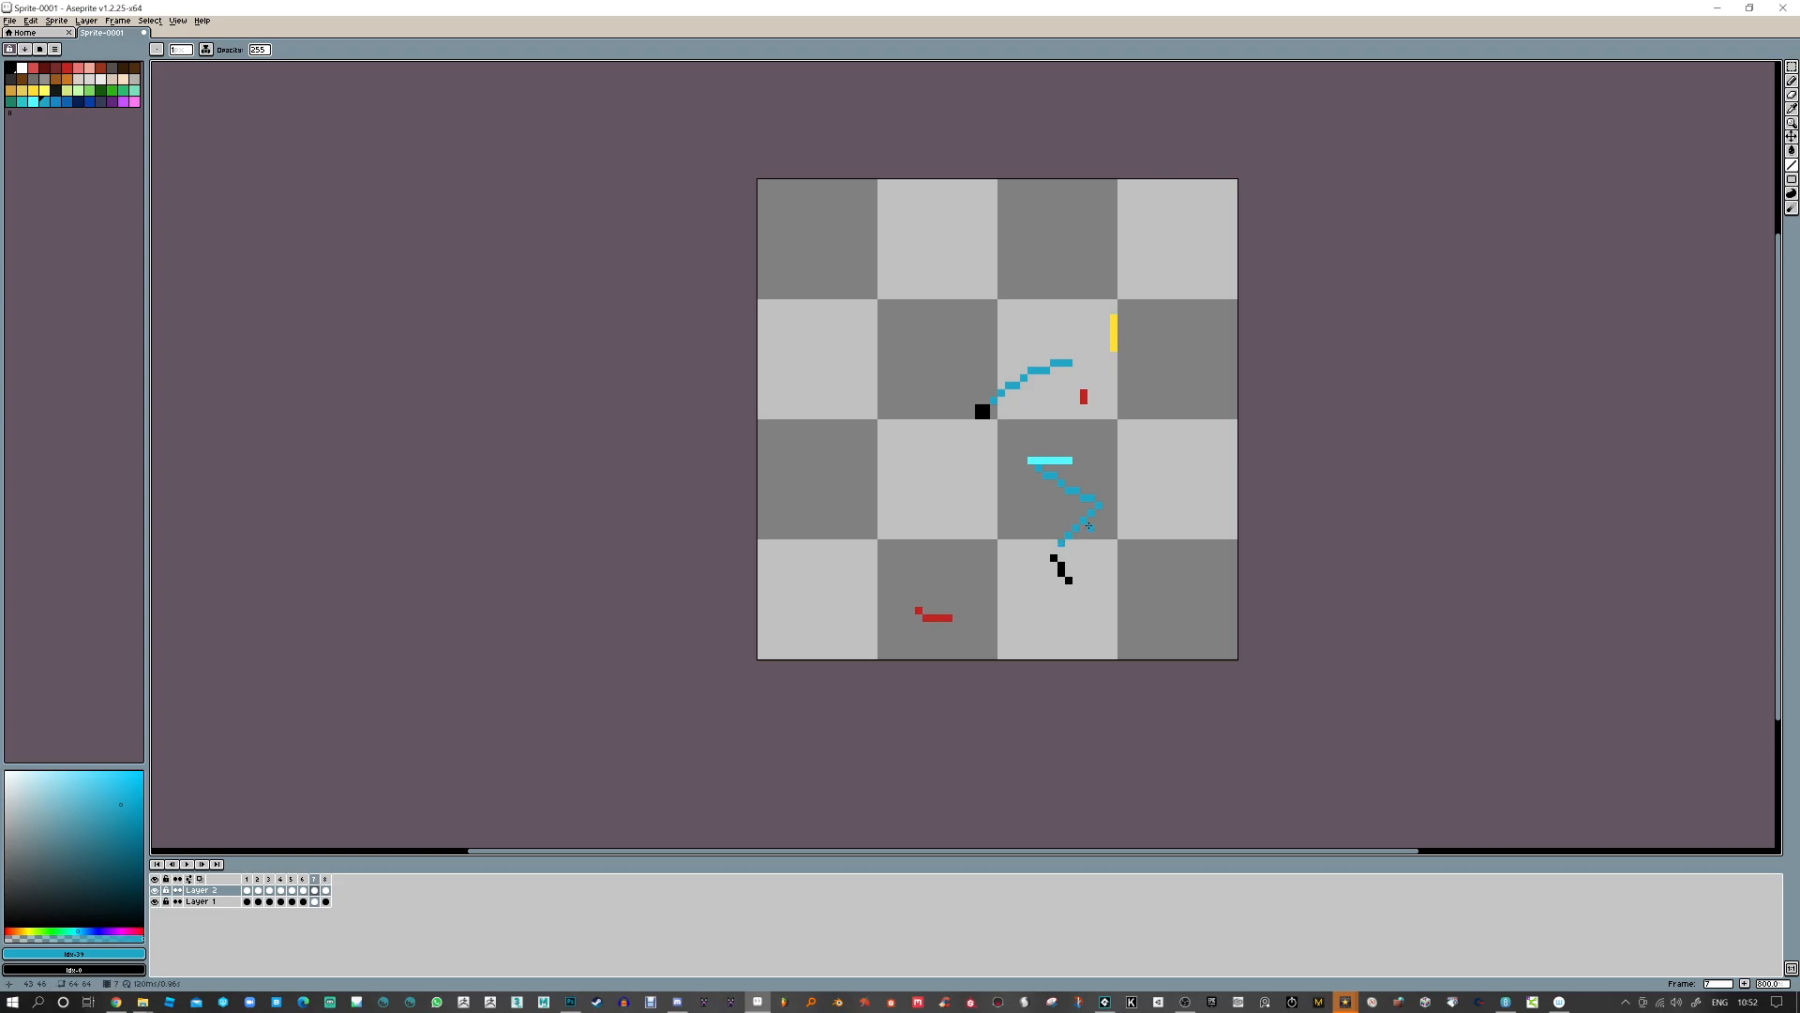
key("period")
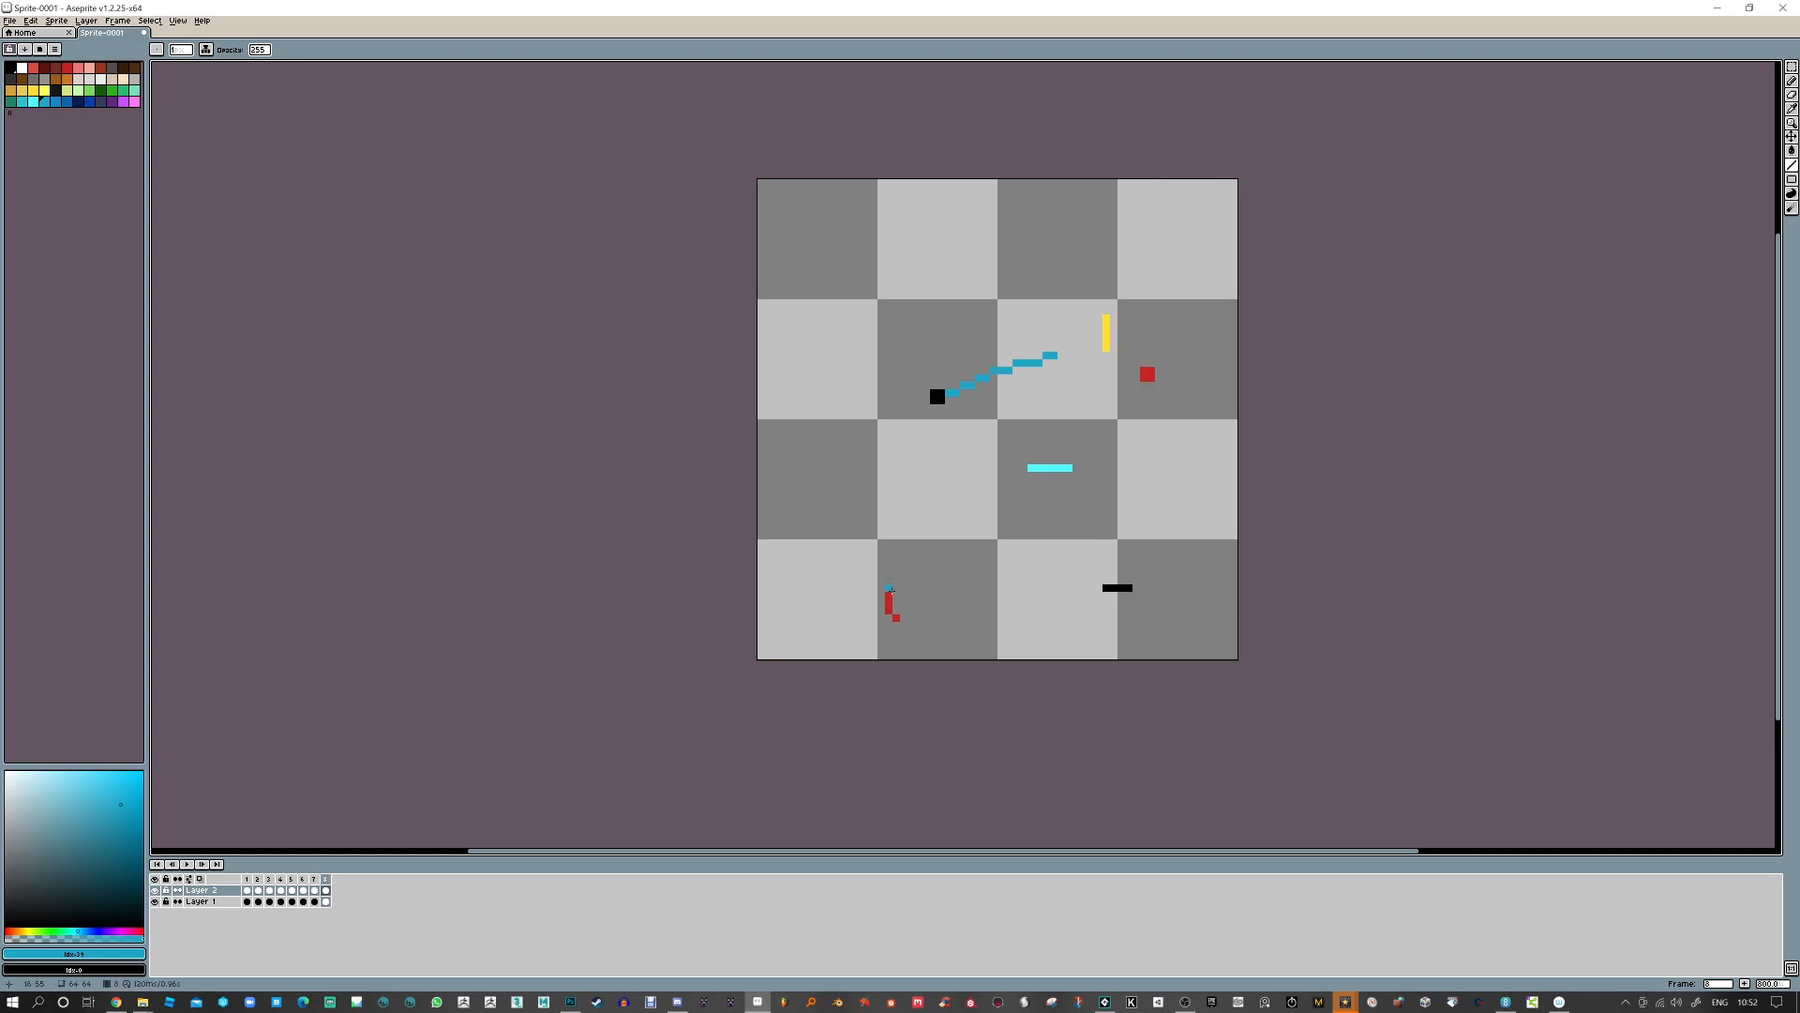
left_click(850, 587)
mouse_move(1049, 477)
left_mouse_down()
mouse_move(1132, 517)
mouse_move(1107, 579)
left_mouse_up()
Draw the blue leg from the cyan bar to the black foot in frame 1, with a short stroke beside the foot
key("Right")
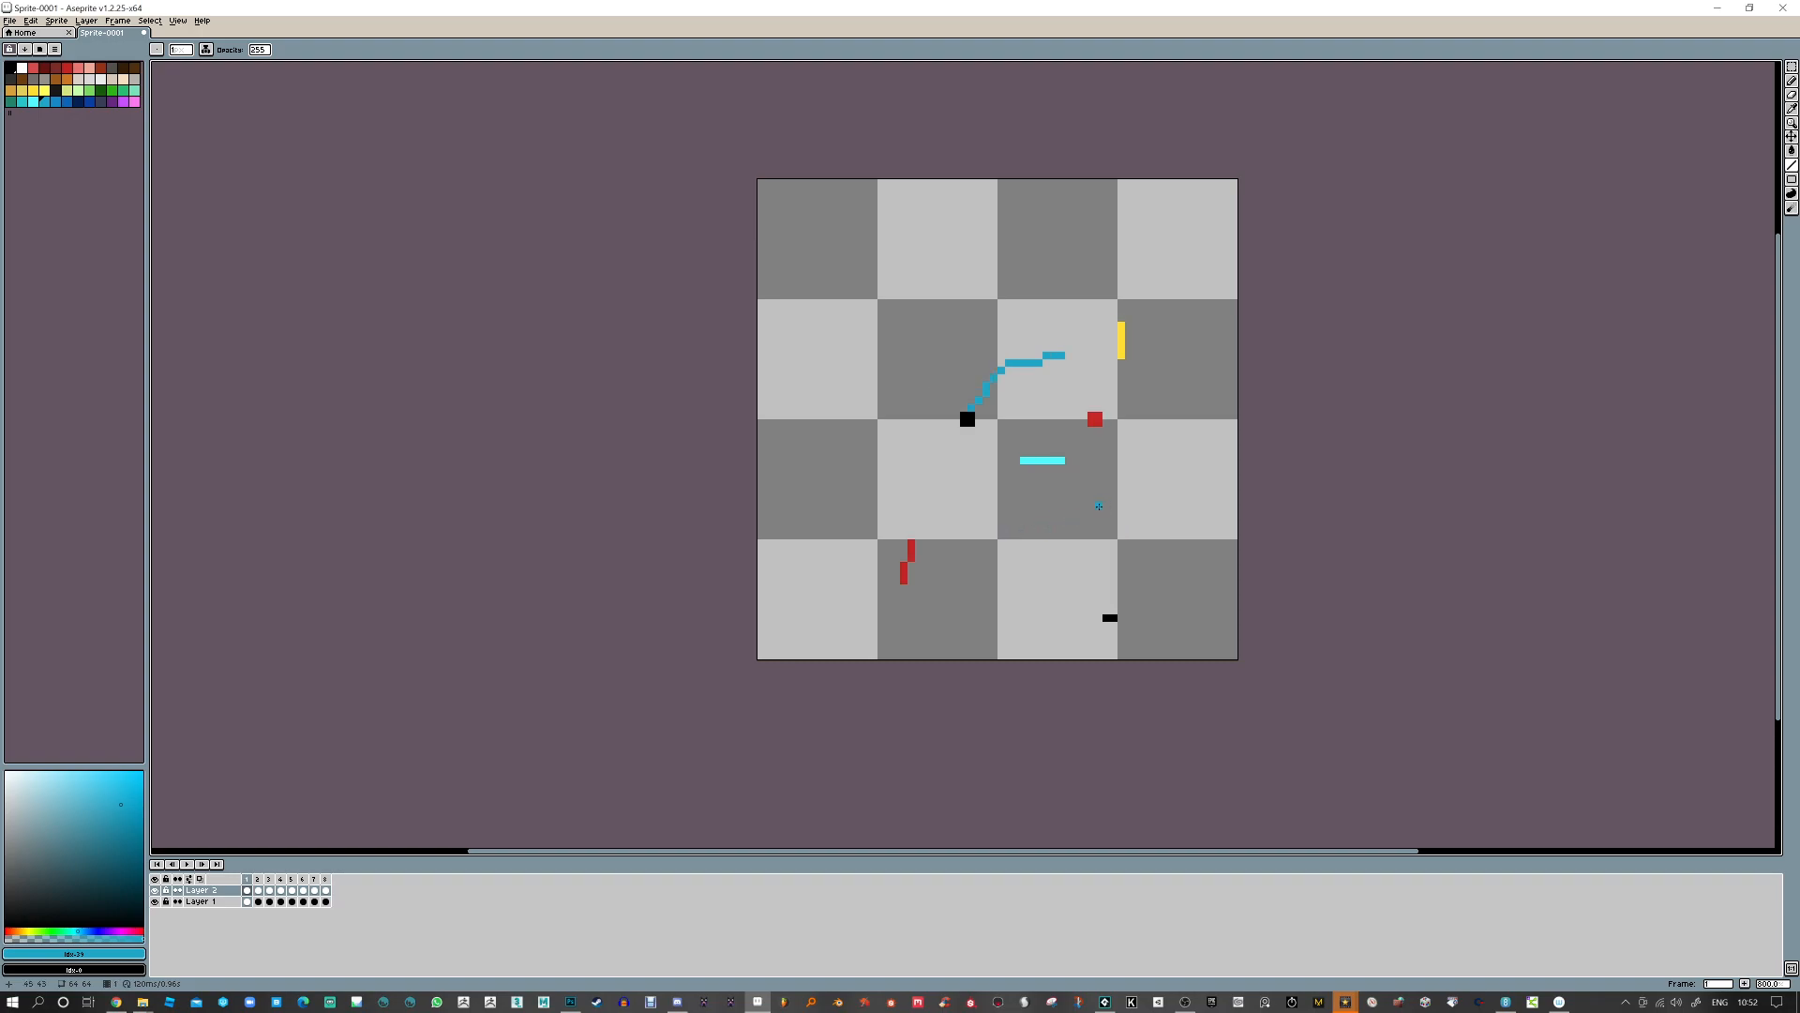
mouse_move(1044, 467)
left_mouse_down()
mouse_move(1120, 536)
mouse_move(1107, 613)
left_mouse_up()
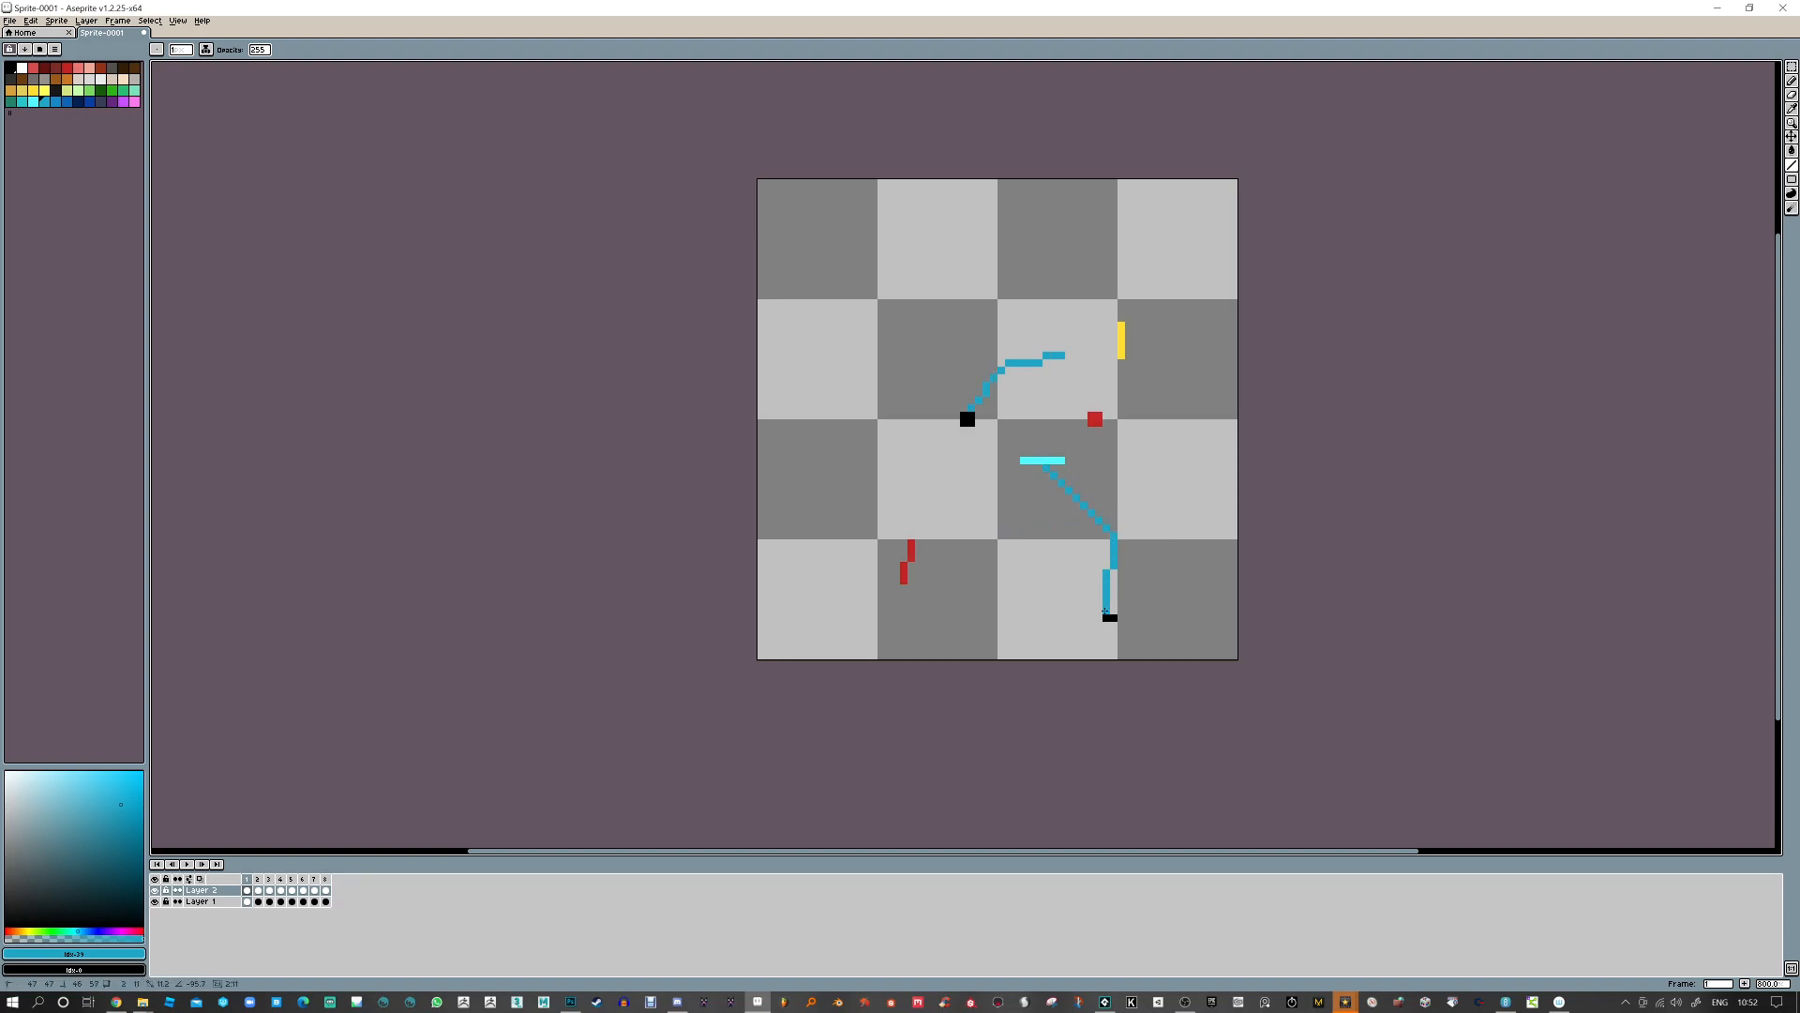
key("Right")
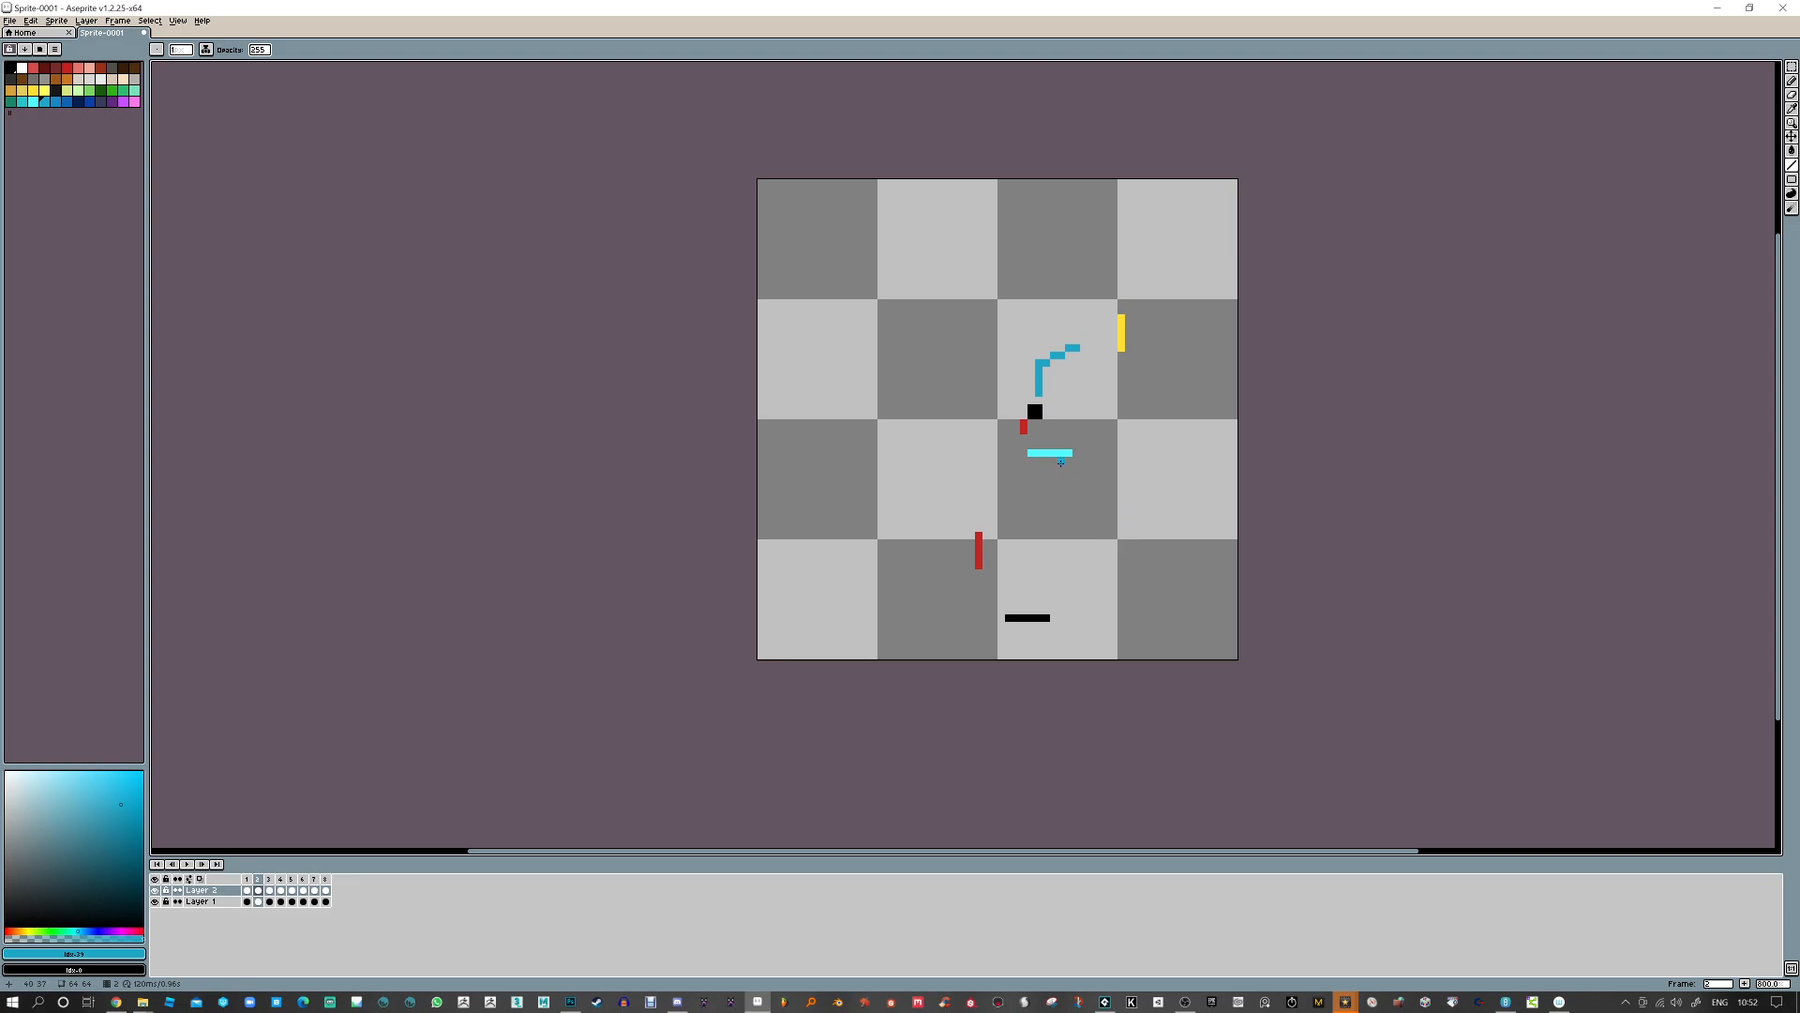
key("Left")
left_click_drag(1119, 609, 1129, 603)
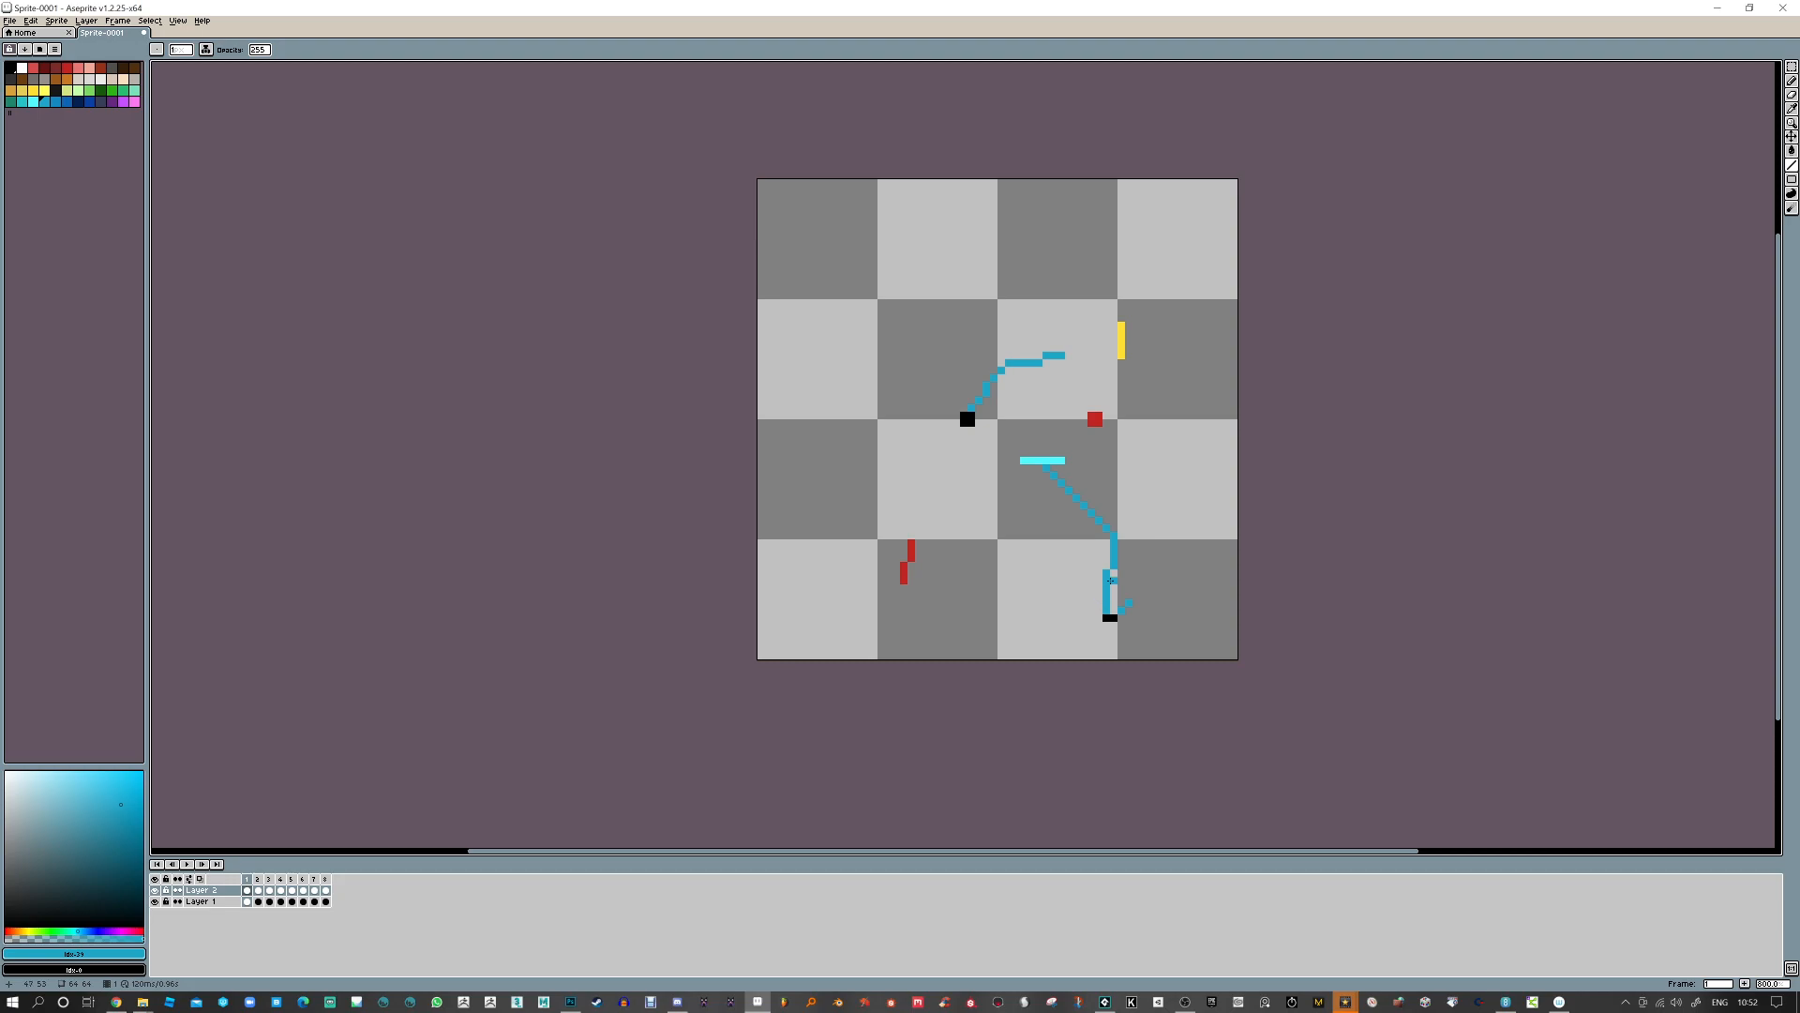
Draw the bent blue leg to the black foot in frames 2 and 3 and play the loop
key("Right")
mouse_move(1059, 468)
left_mouse_down()
mouse_move(1068, 535)
mouse_move(1014, 609)
left_mouse_up()
key("Right")
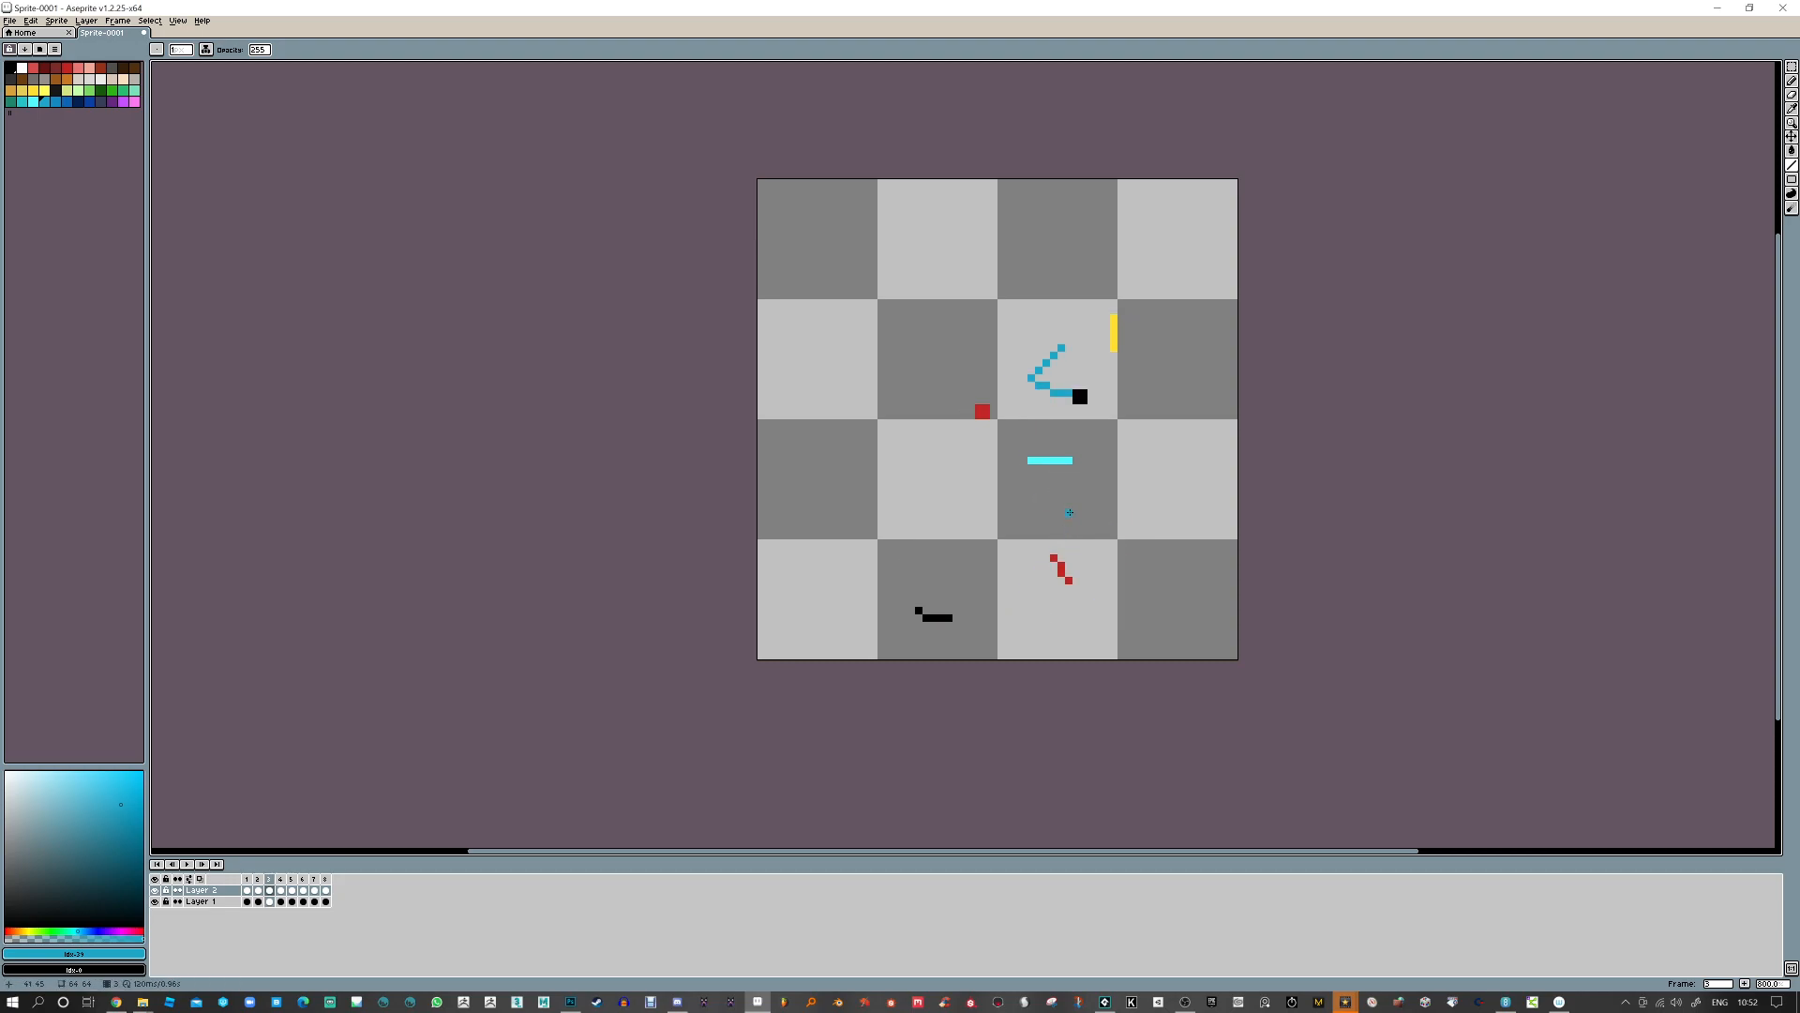
mouse_move(1038, 474)
left_mouse_down()
mouse_move(1026, 528)
mouse_move(934, 596)
left_mouse_up()
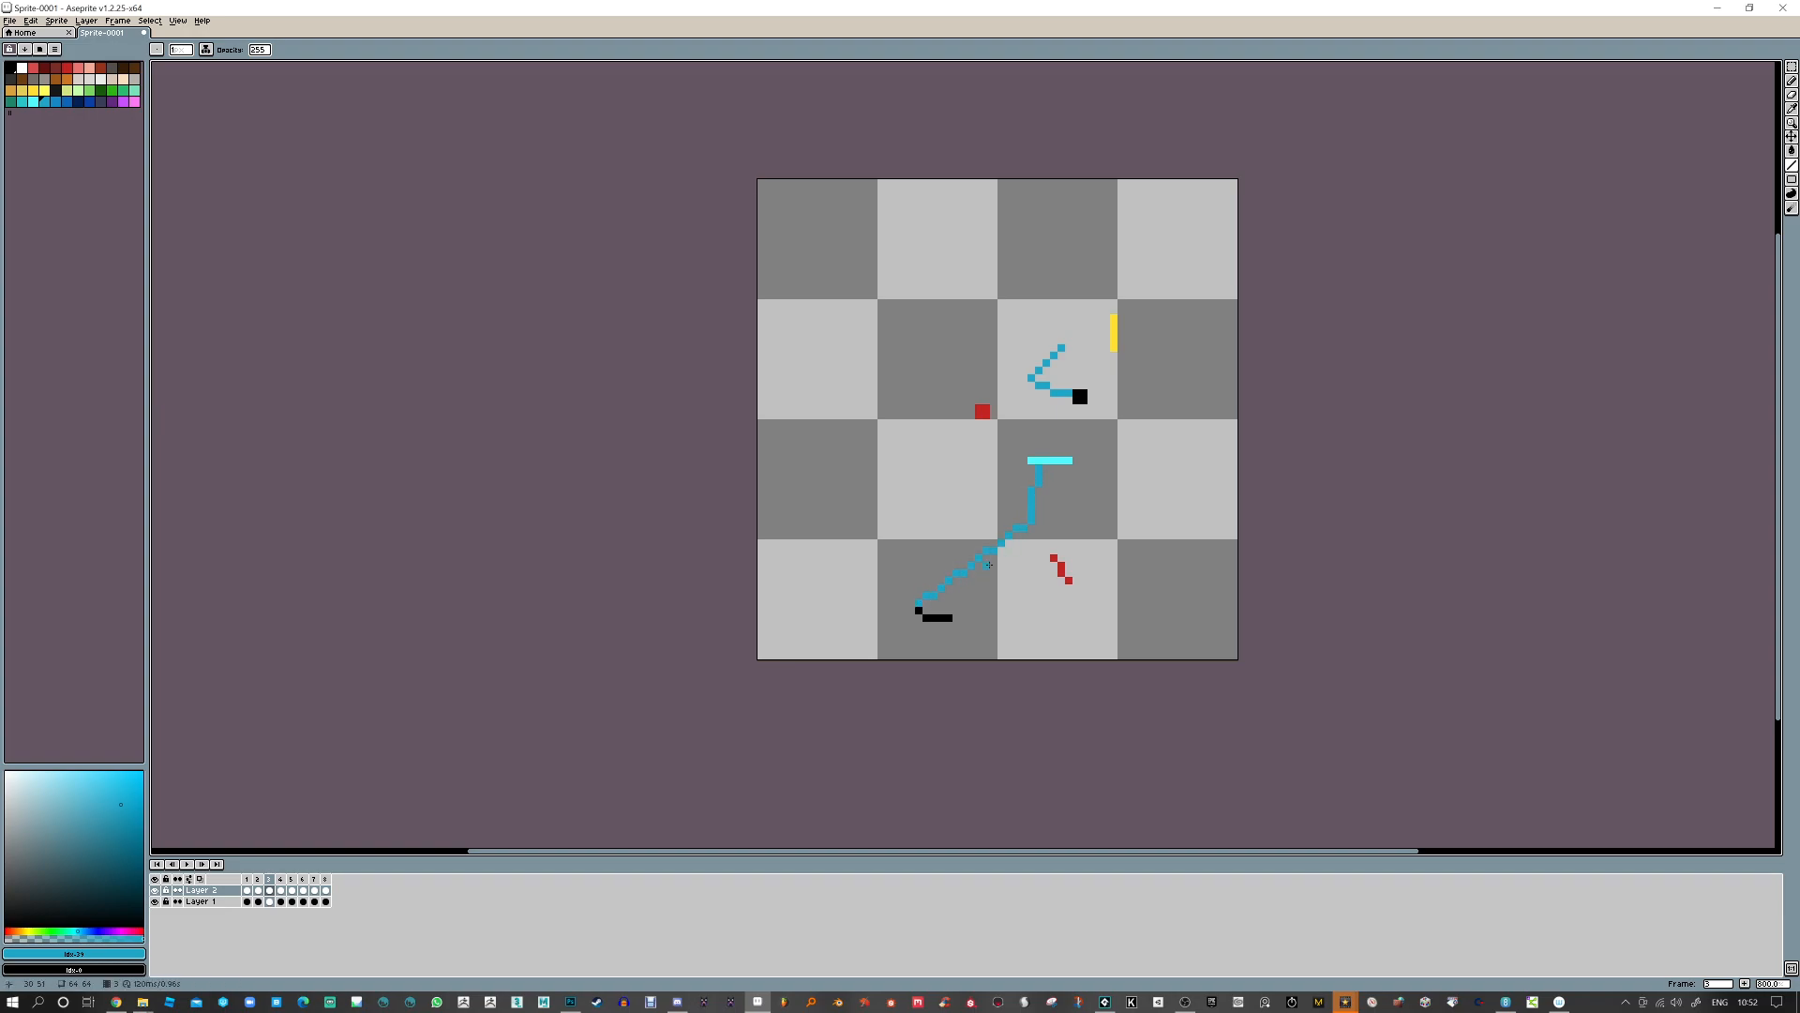
key("Right")
key("Return")
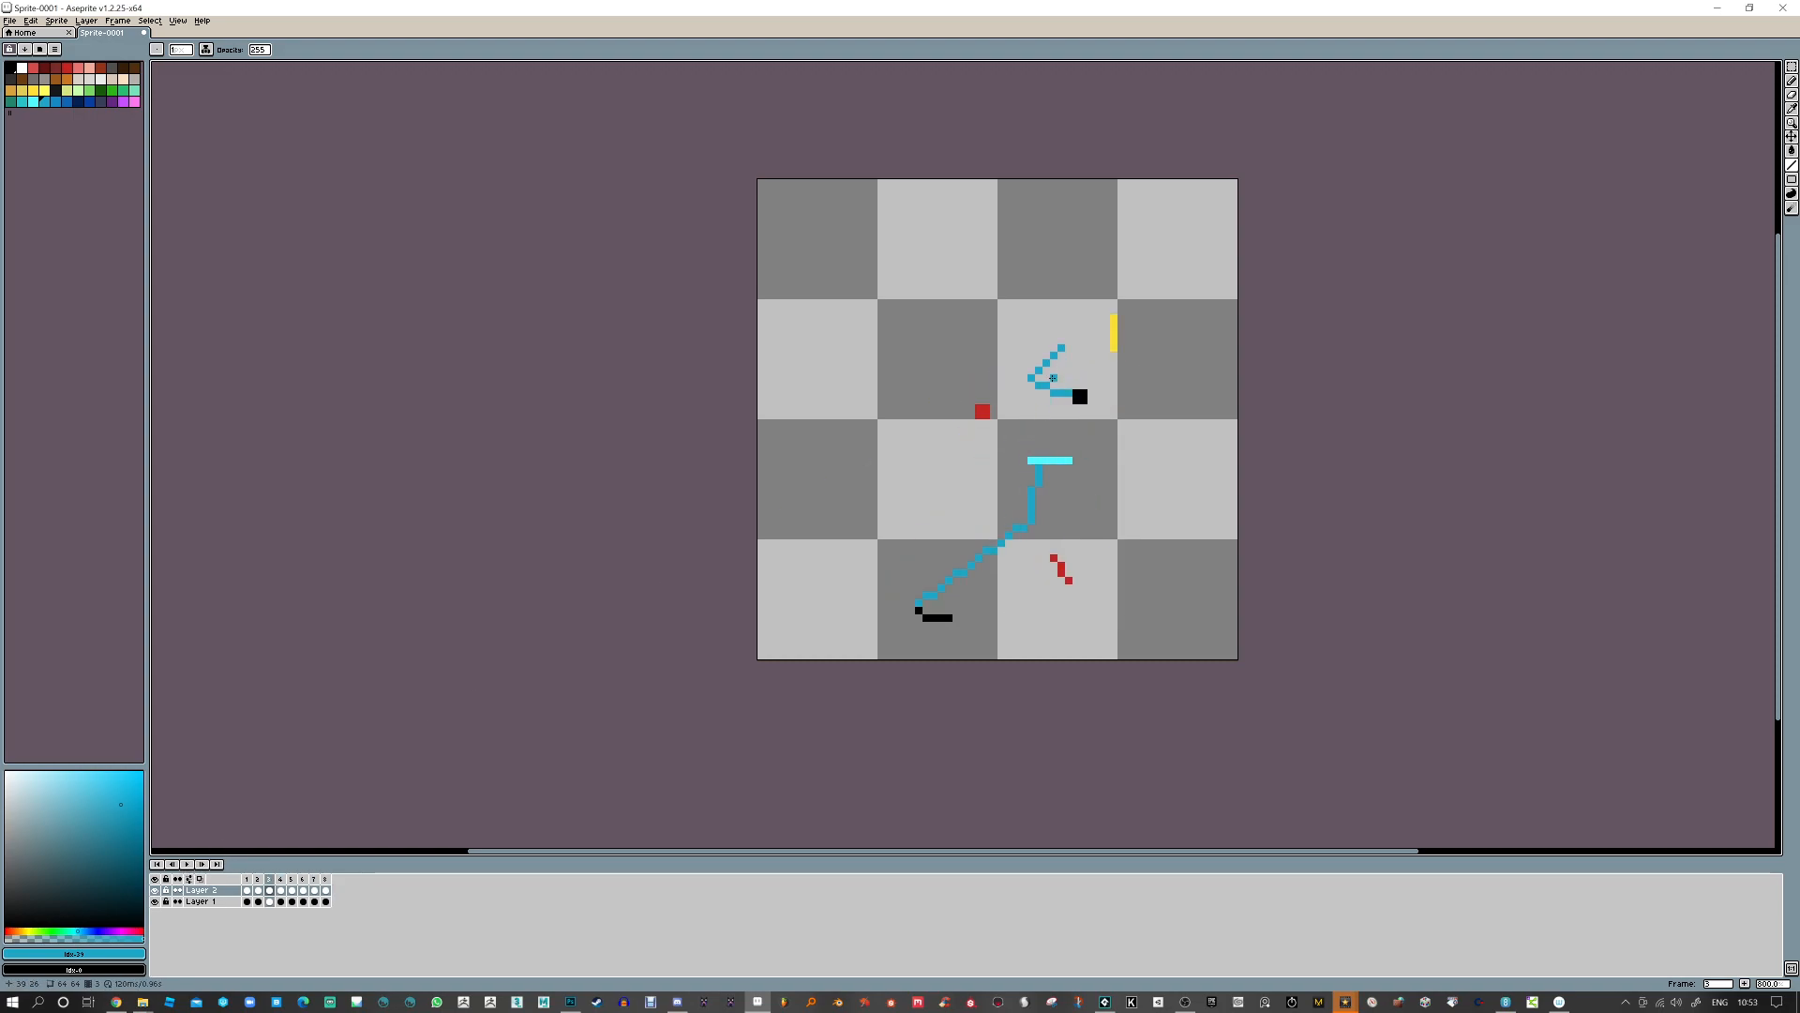
Redraw the blue arm in frame 3 with a steeper upper arm and lower elbow, erasing the old pixels
mouse_move(1042, 356)
left_mouse_down()
mouse_move(1040, 405)
mouse_move(1068, 400)
left_mouse_up()
key("e")
left_click_drag(1069, 394, 1046, 355)
left_click(1061, 348)
left_click(1039, 385)
left_click(1038, 415)
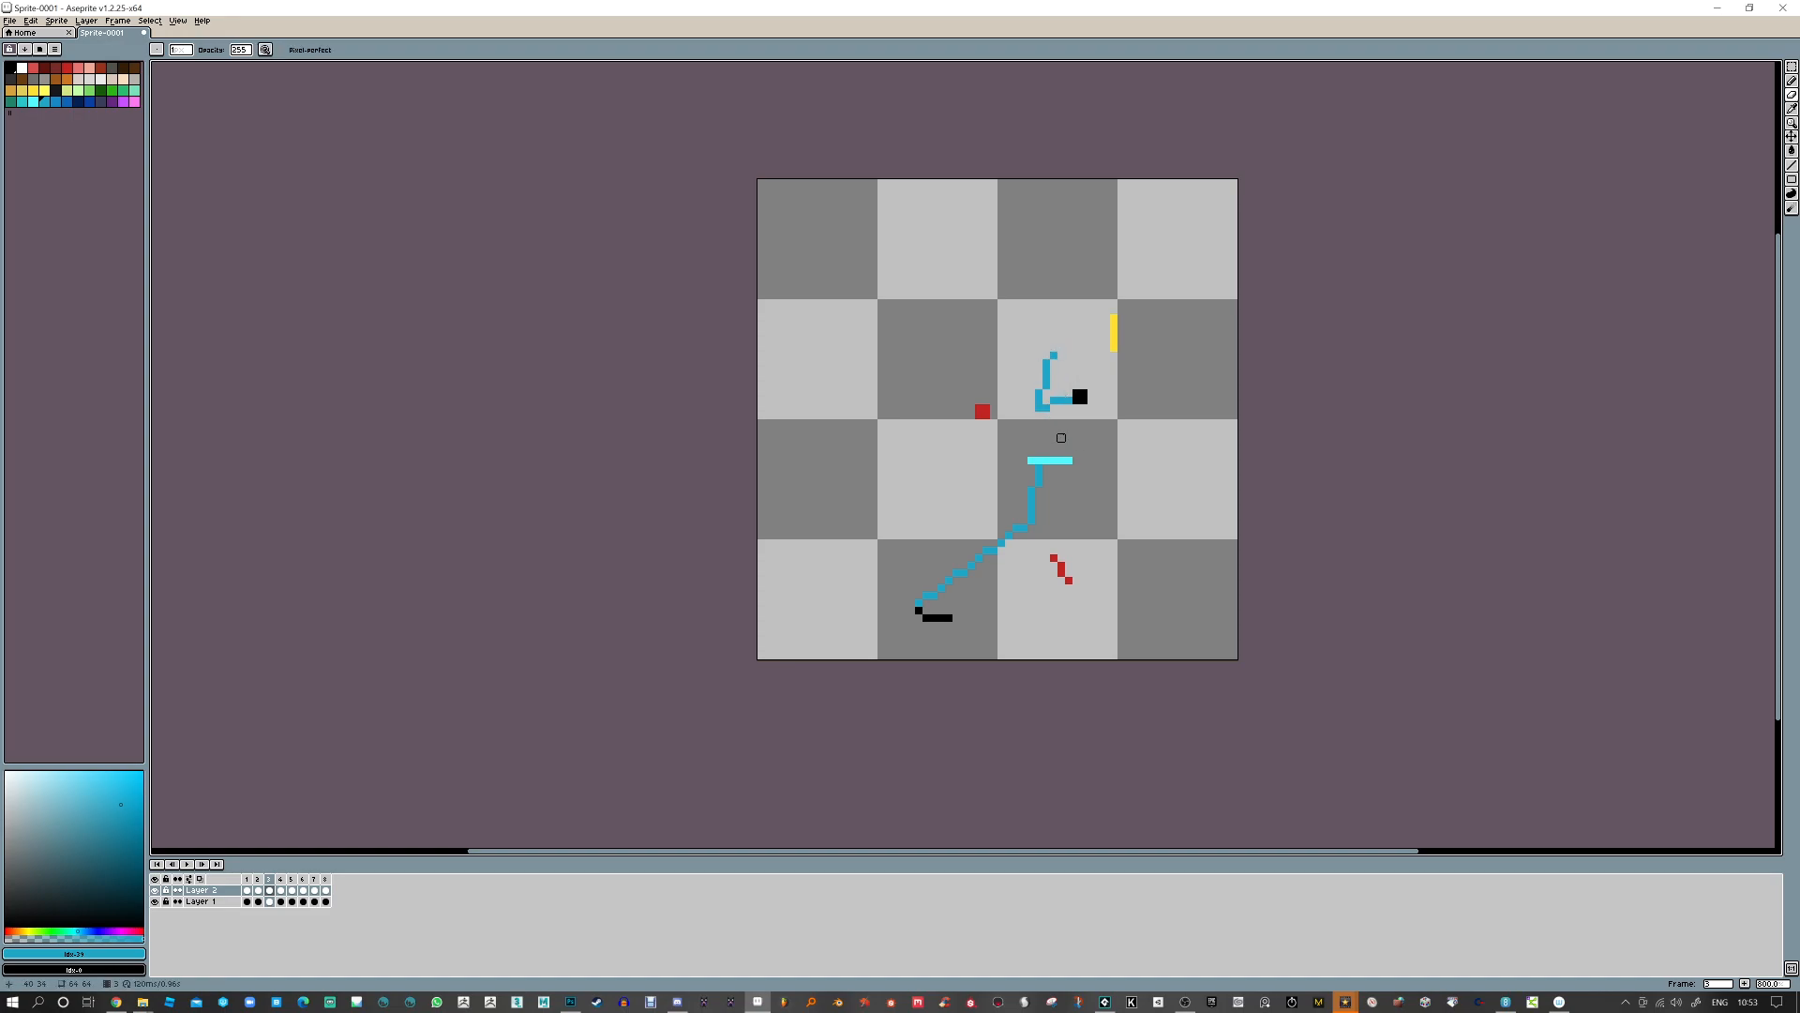
Compare frames 3 and 4, then extend the blue arm's shoulder end upward in frame 4 and clean up extra pixels
key("Right")
key("Left")
key("Right")
key("Left")
key("Right")
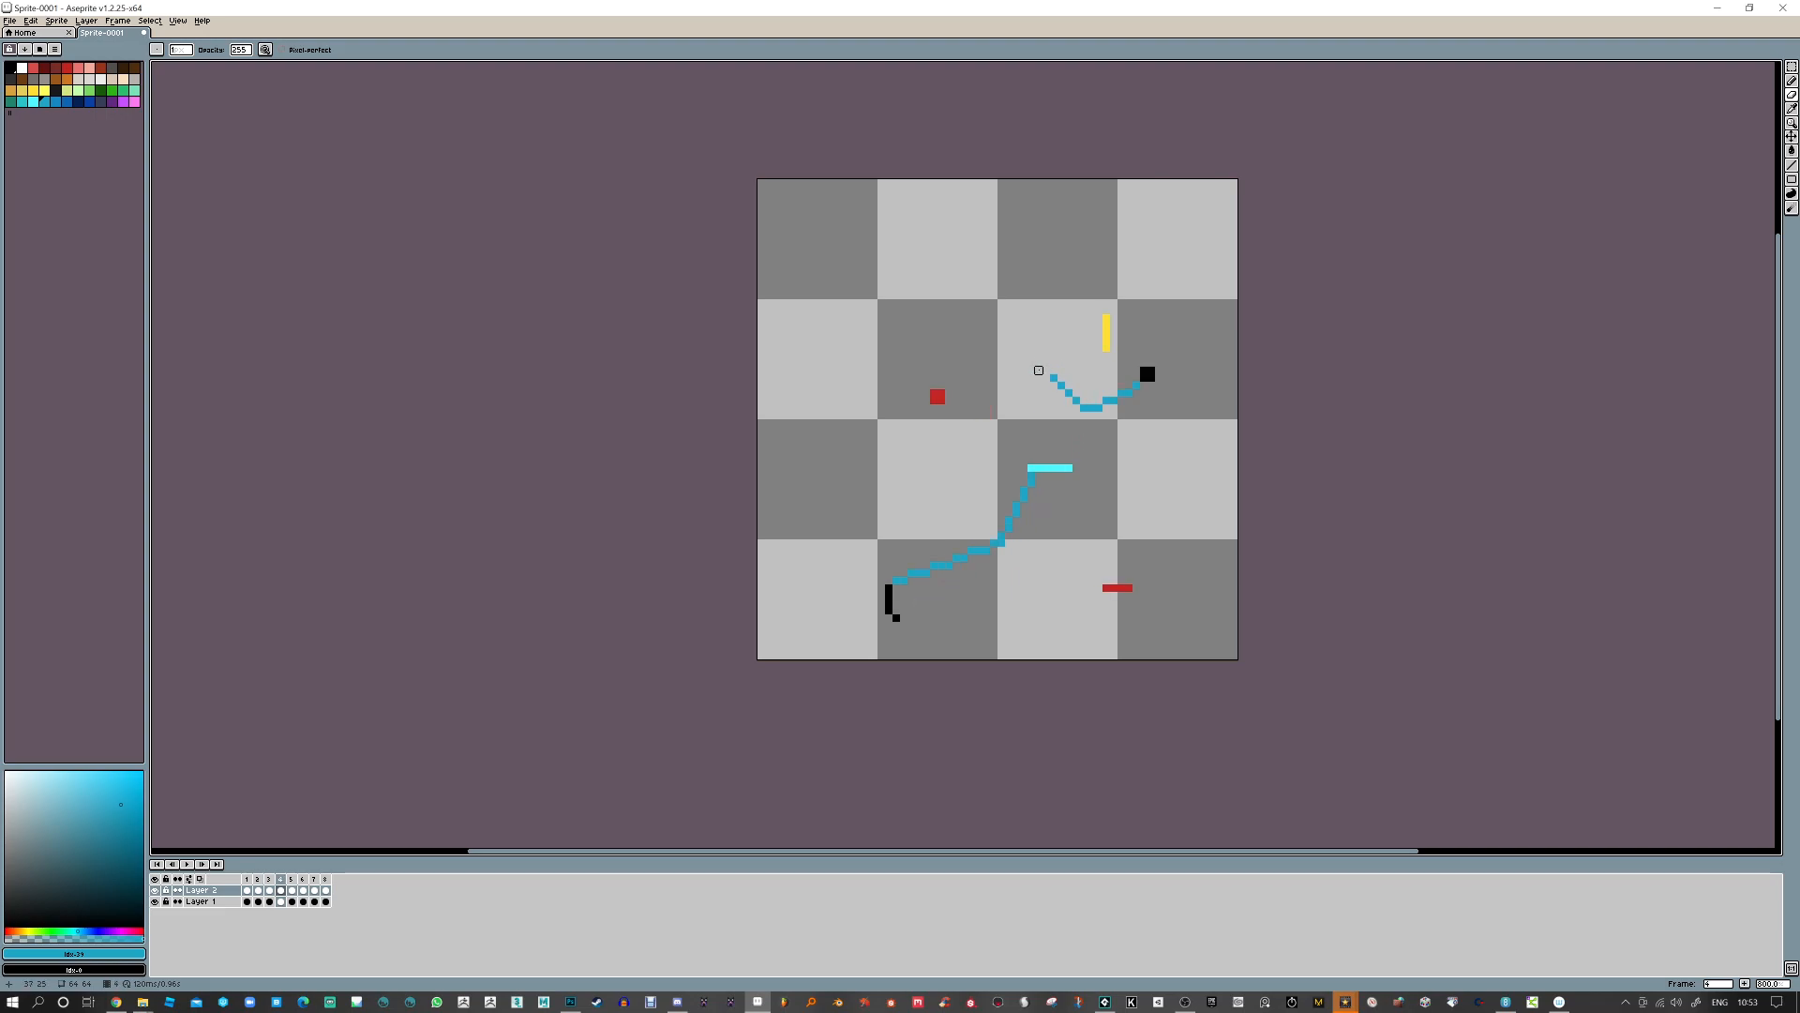
key("b")
left_click_drag(1053, 361, 1061, 383)
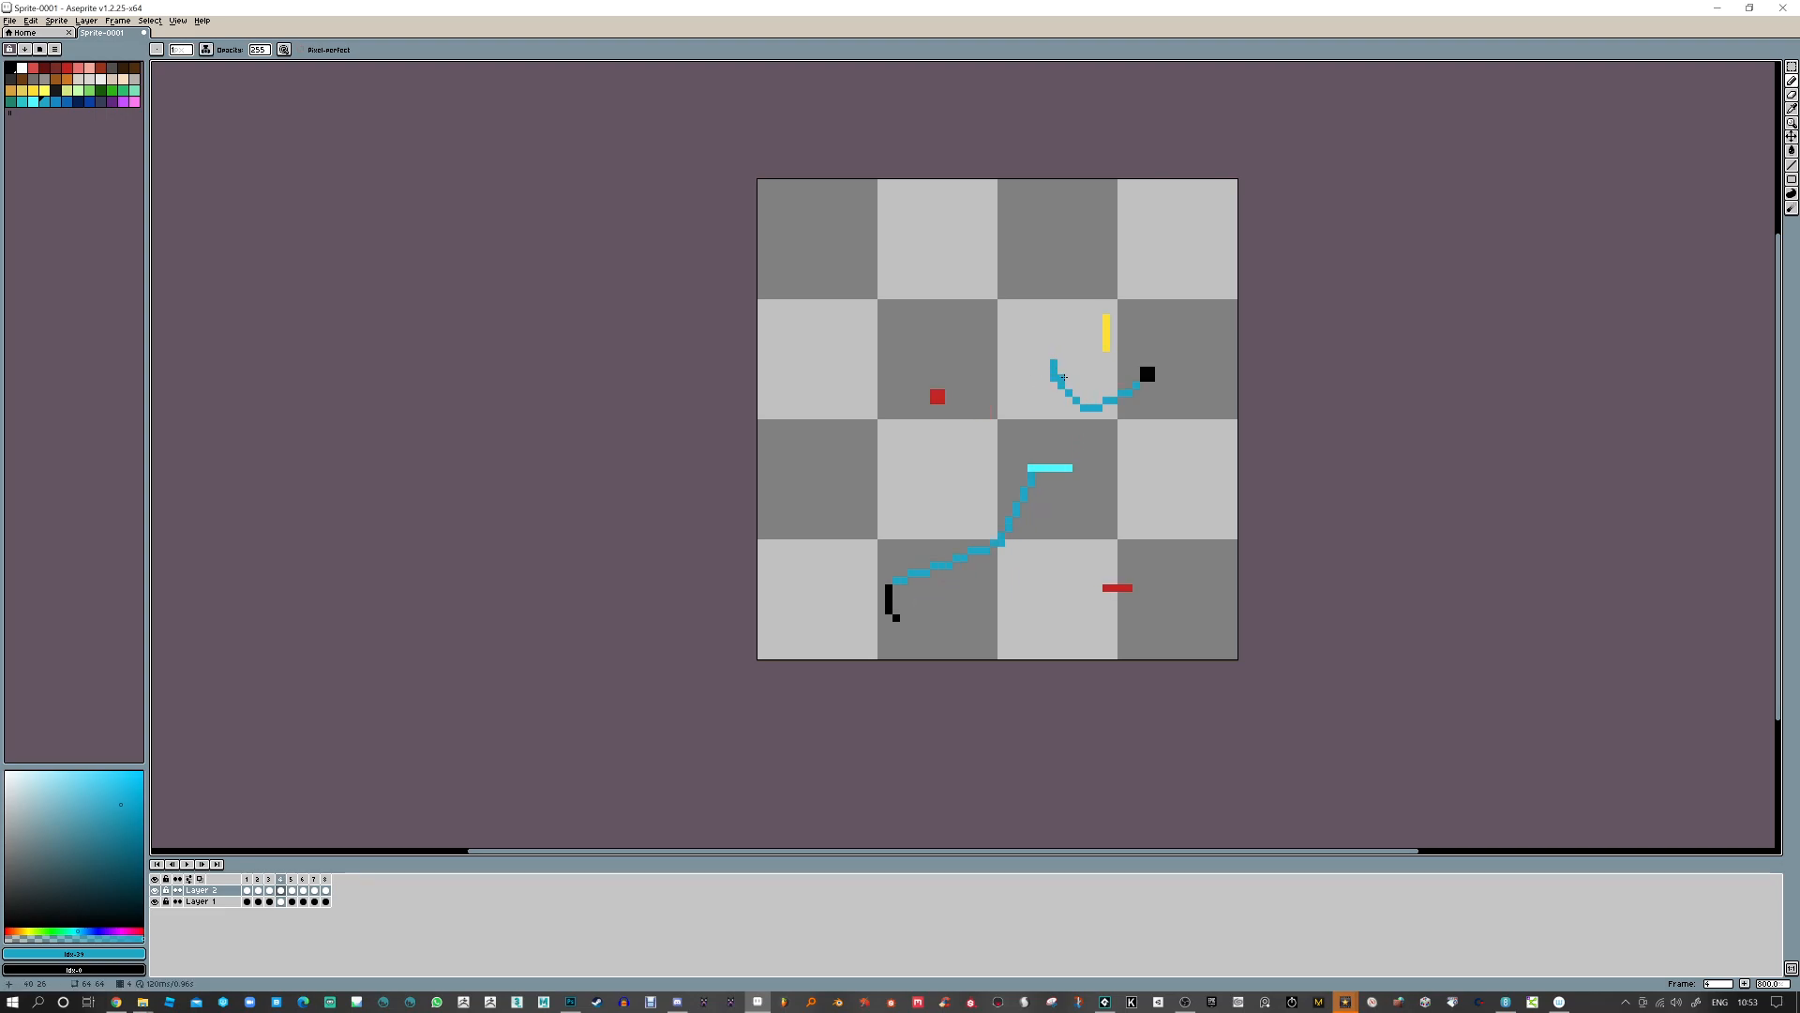
key("e")
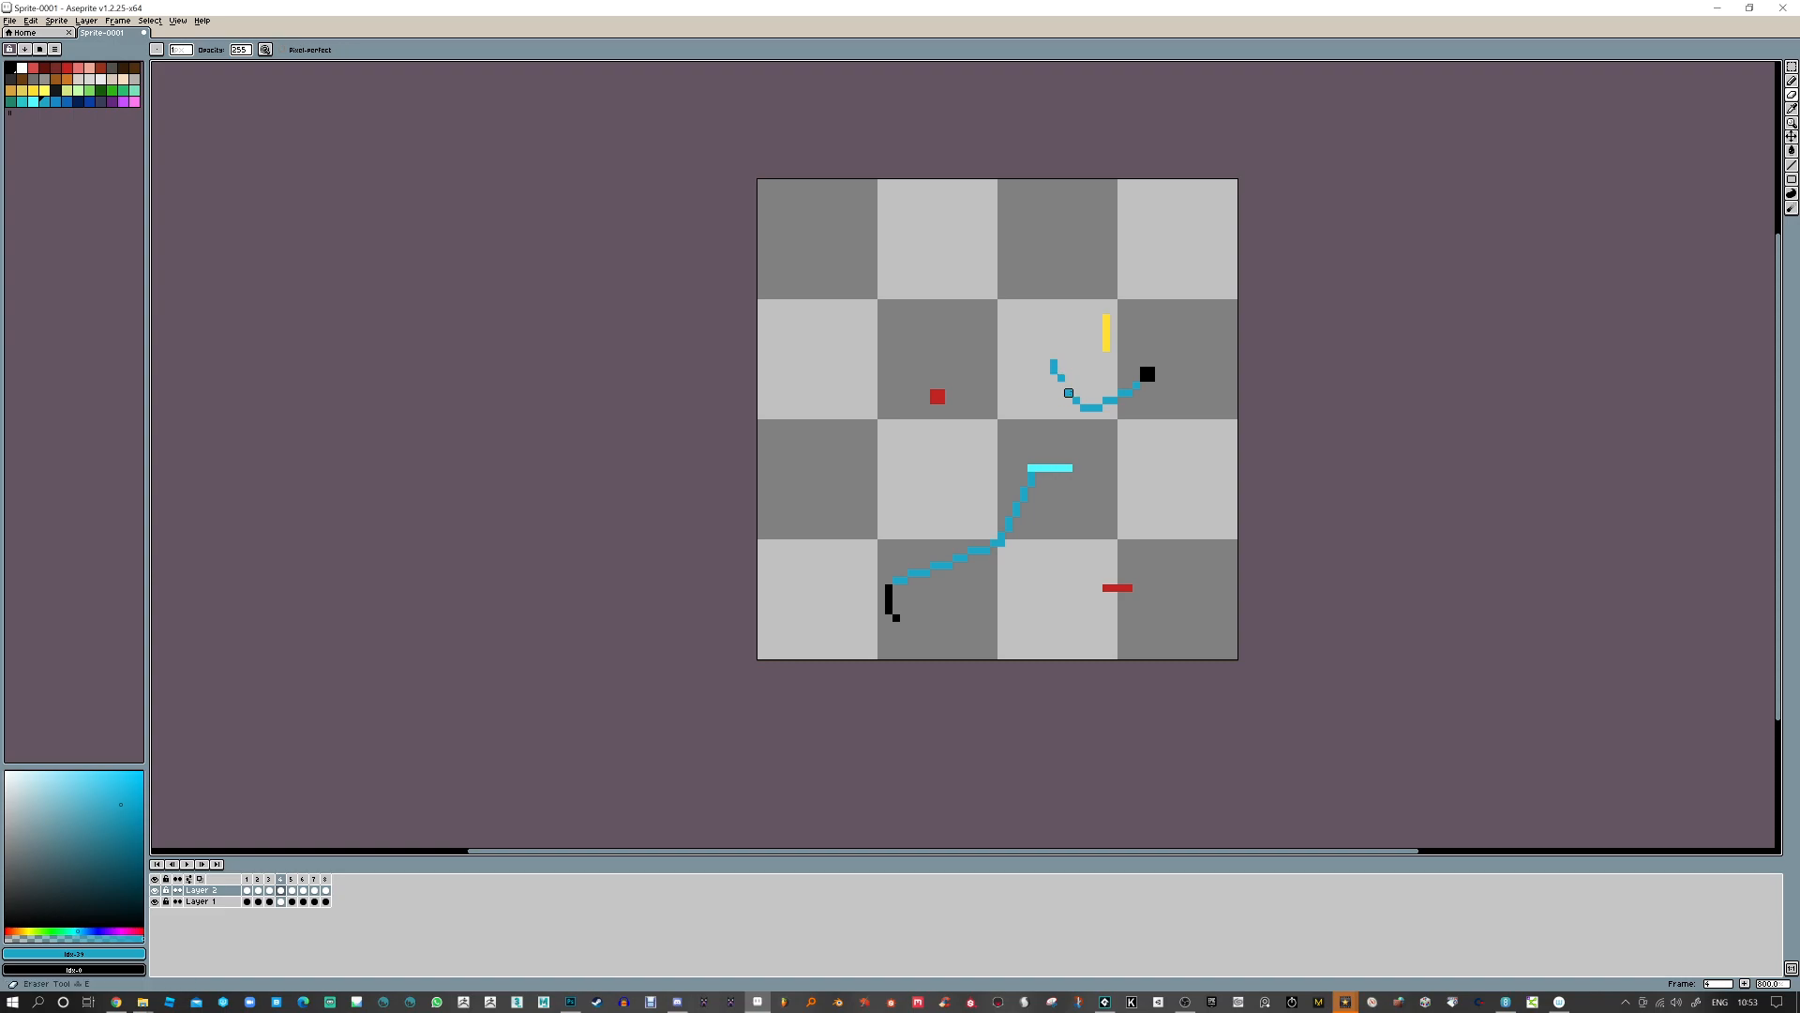
key("b")
Lower the shoulder end of the blue arm in frame 2 by one pixel, erasing the old top pixels
key("Left")
key("Left")
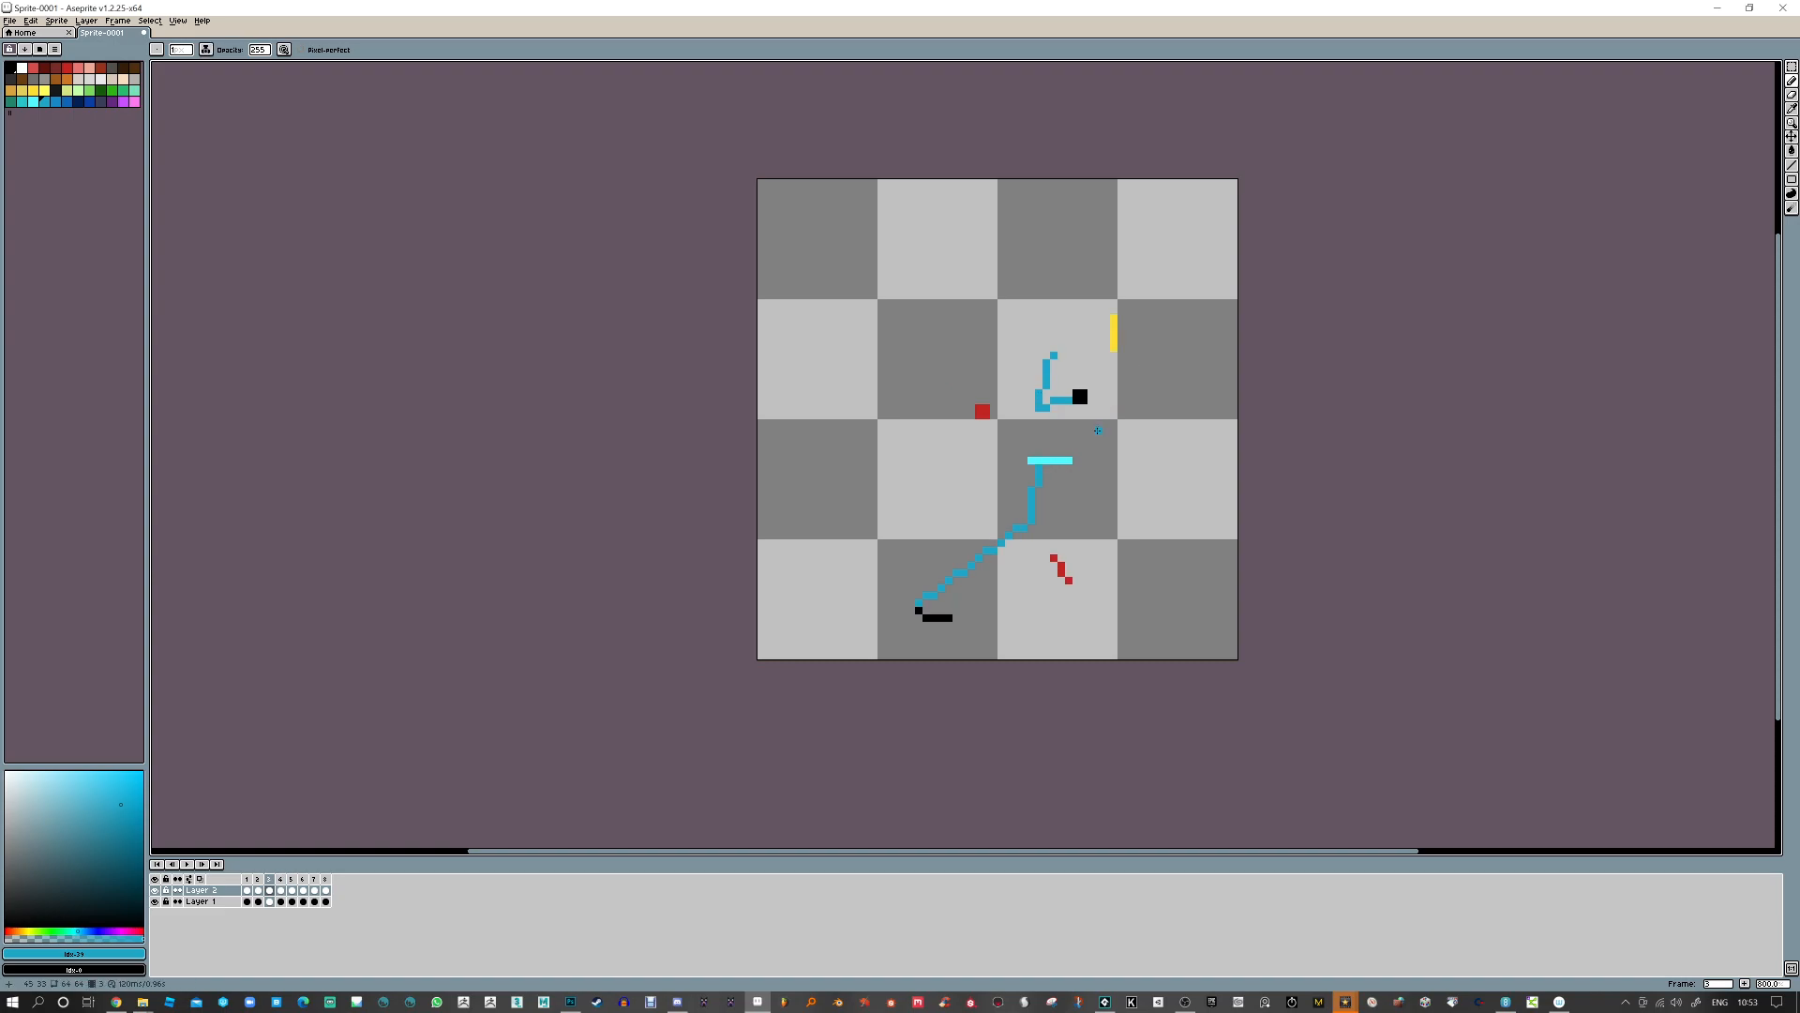
key("Left")
key("Right")
key("e")
left_click(1069, 348)
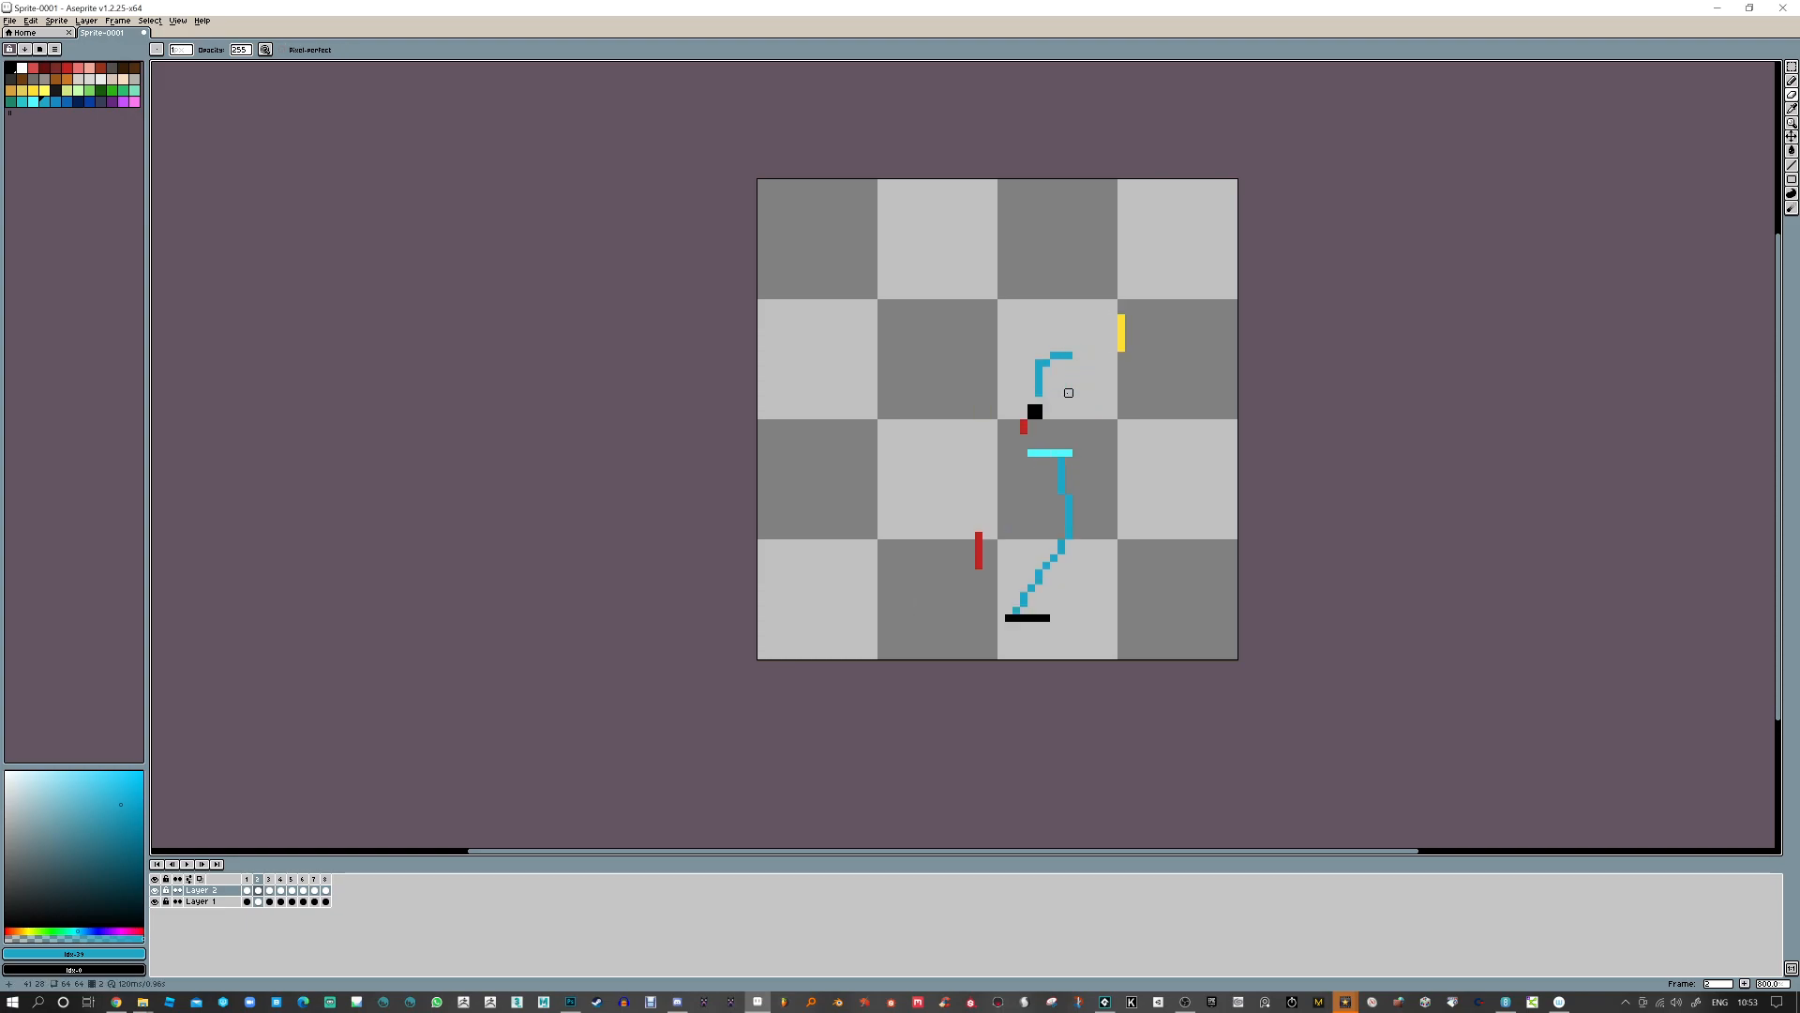
Step through all the frames and play the loop to examine the motion of the blue arm and leg
key("Left")
key("Left")
key("Right")
key("Right")
key("Right")
key("Right")
key("Right")
key("Right")
key("Right")
key("Right")
key("Right")
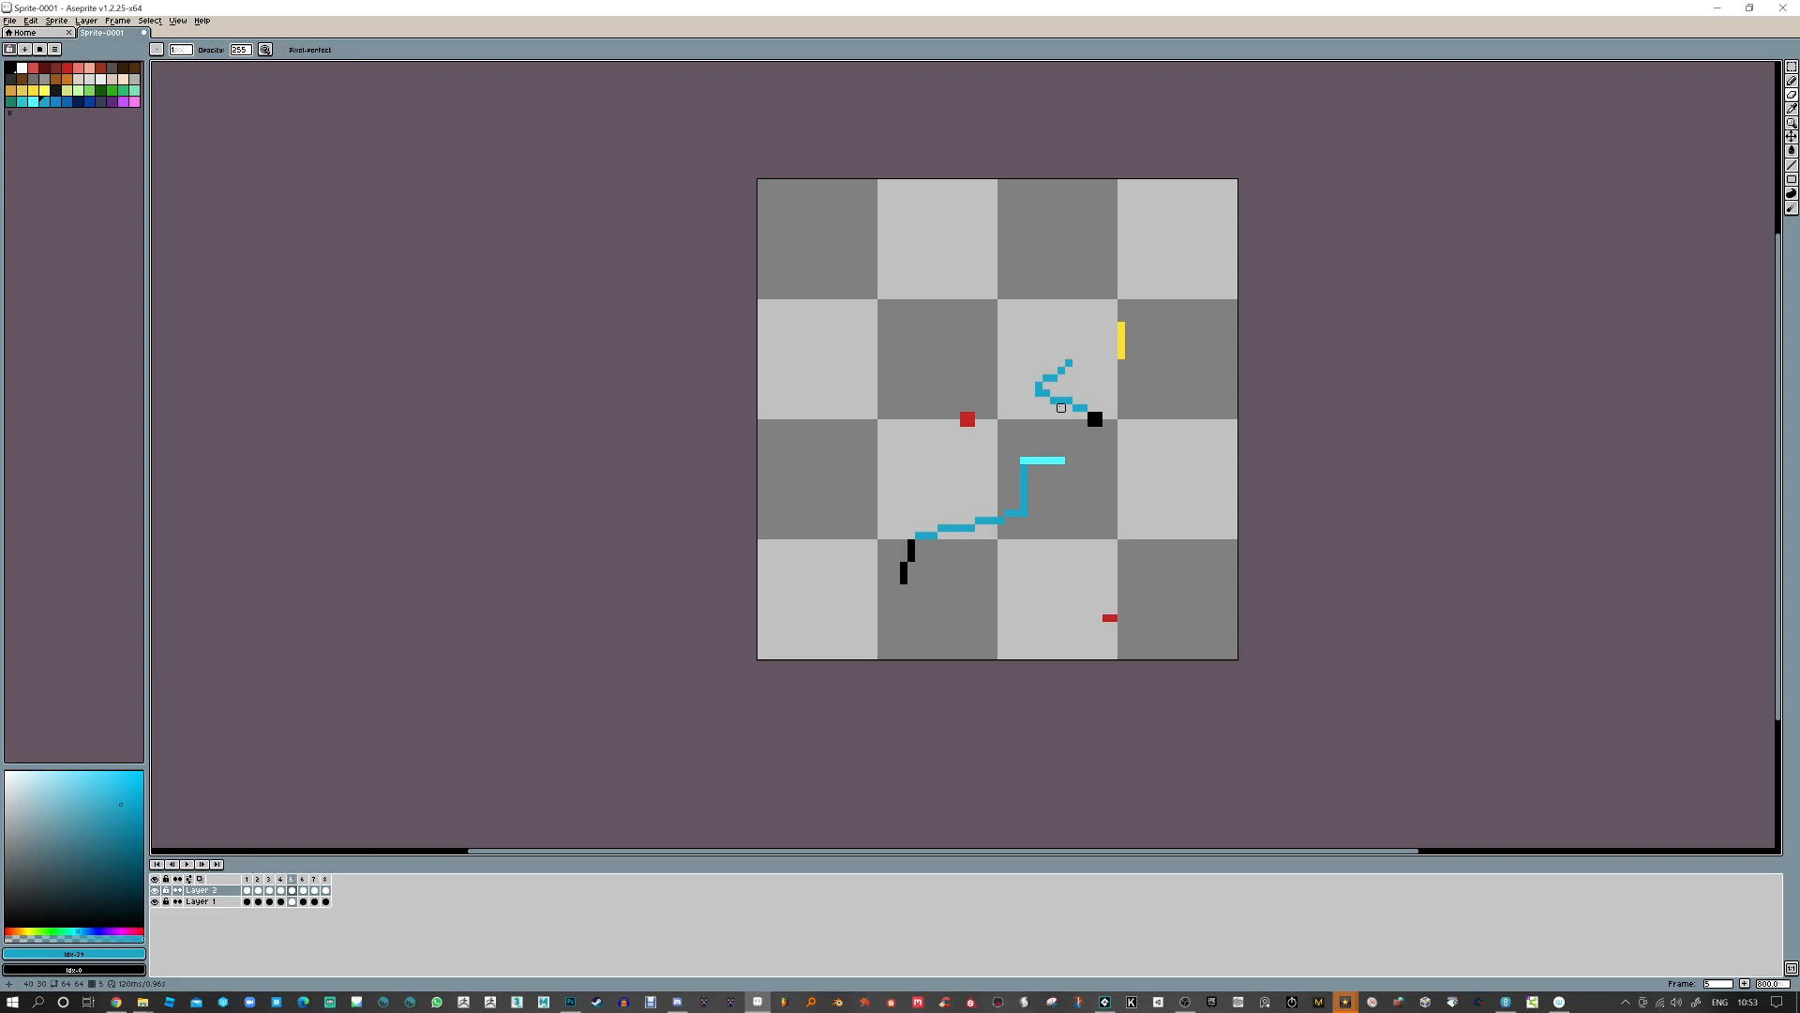
key("Right")
key("Right")
key("Right")
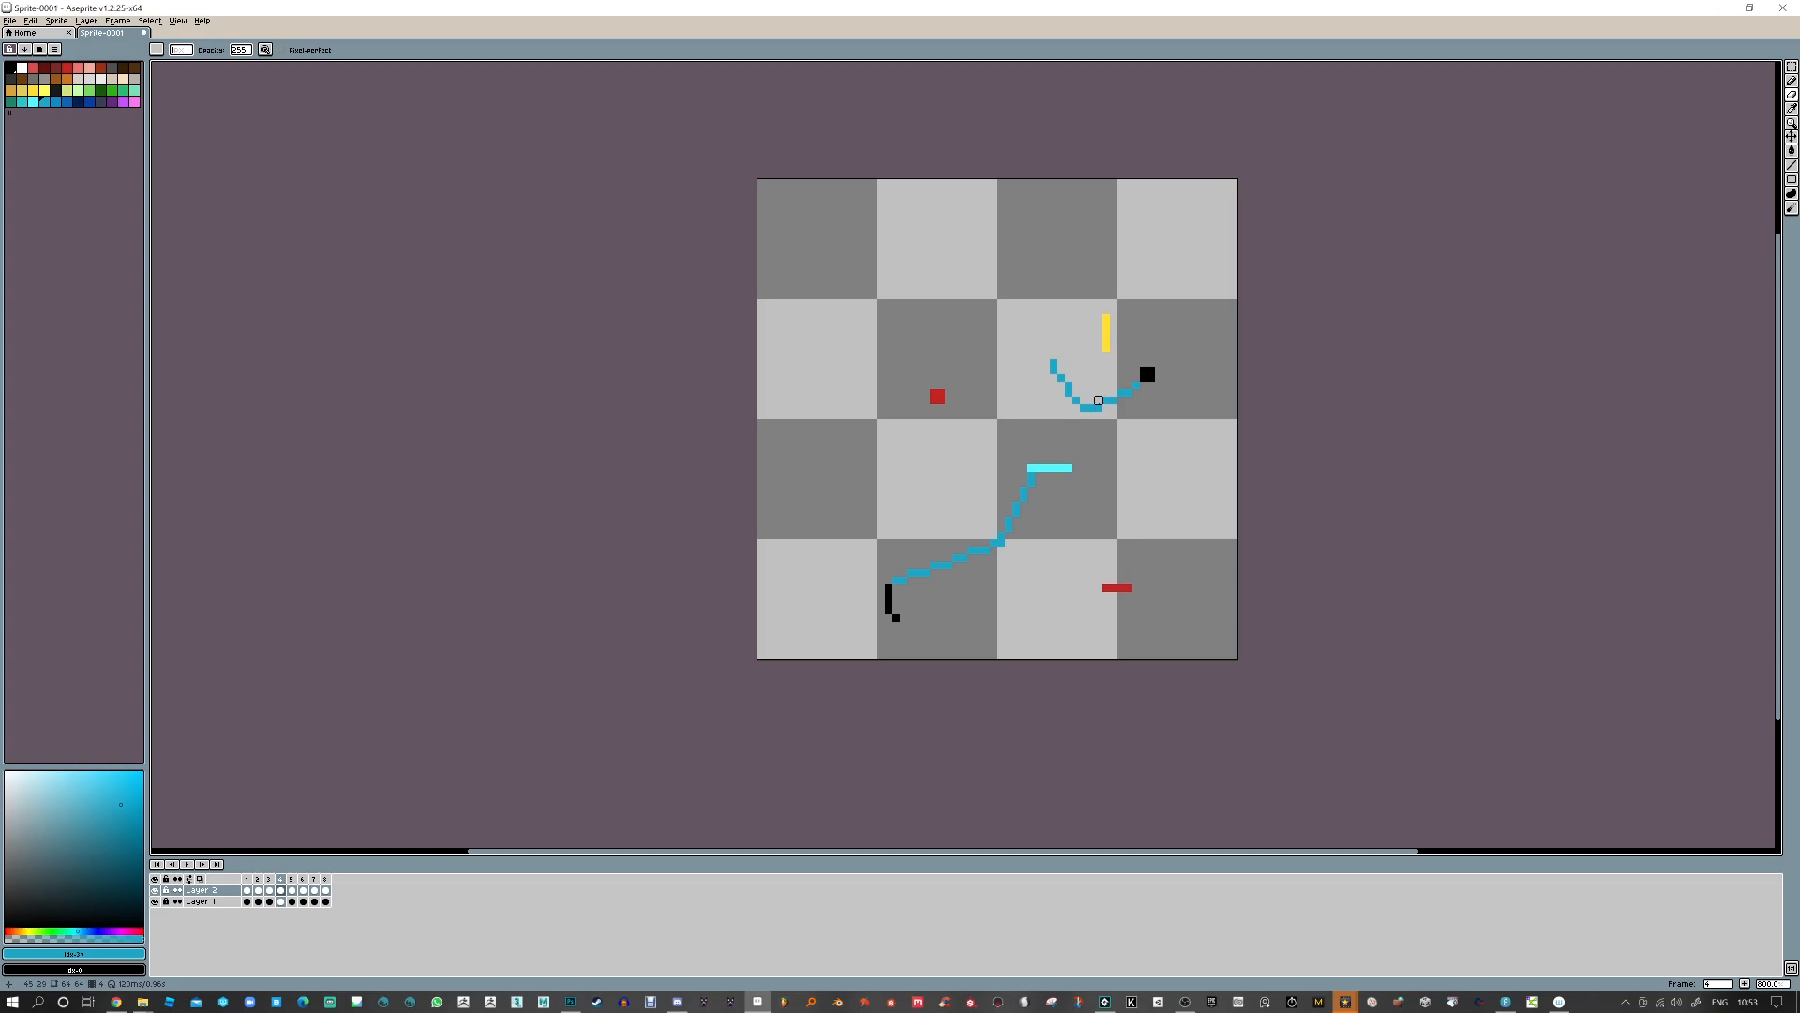
key("Return")
key("Return")
Redraw the blue arm in frame 4 as a shallower curve to the black block, erase the old pixels and play the loop
key("b")
mouse_move(1061, 370)
left_mouse_down()
mouse_move(1115, 406)
mouse_move(1047, 369)
mouse_move(1091, 407)
mouse_move(1068, 401)
mouse_move(1114, 399)
mouse_move(1079, 385)
left_mouse_up()
key("e")
key("l")
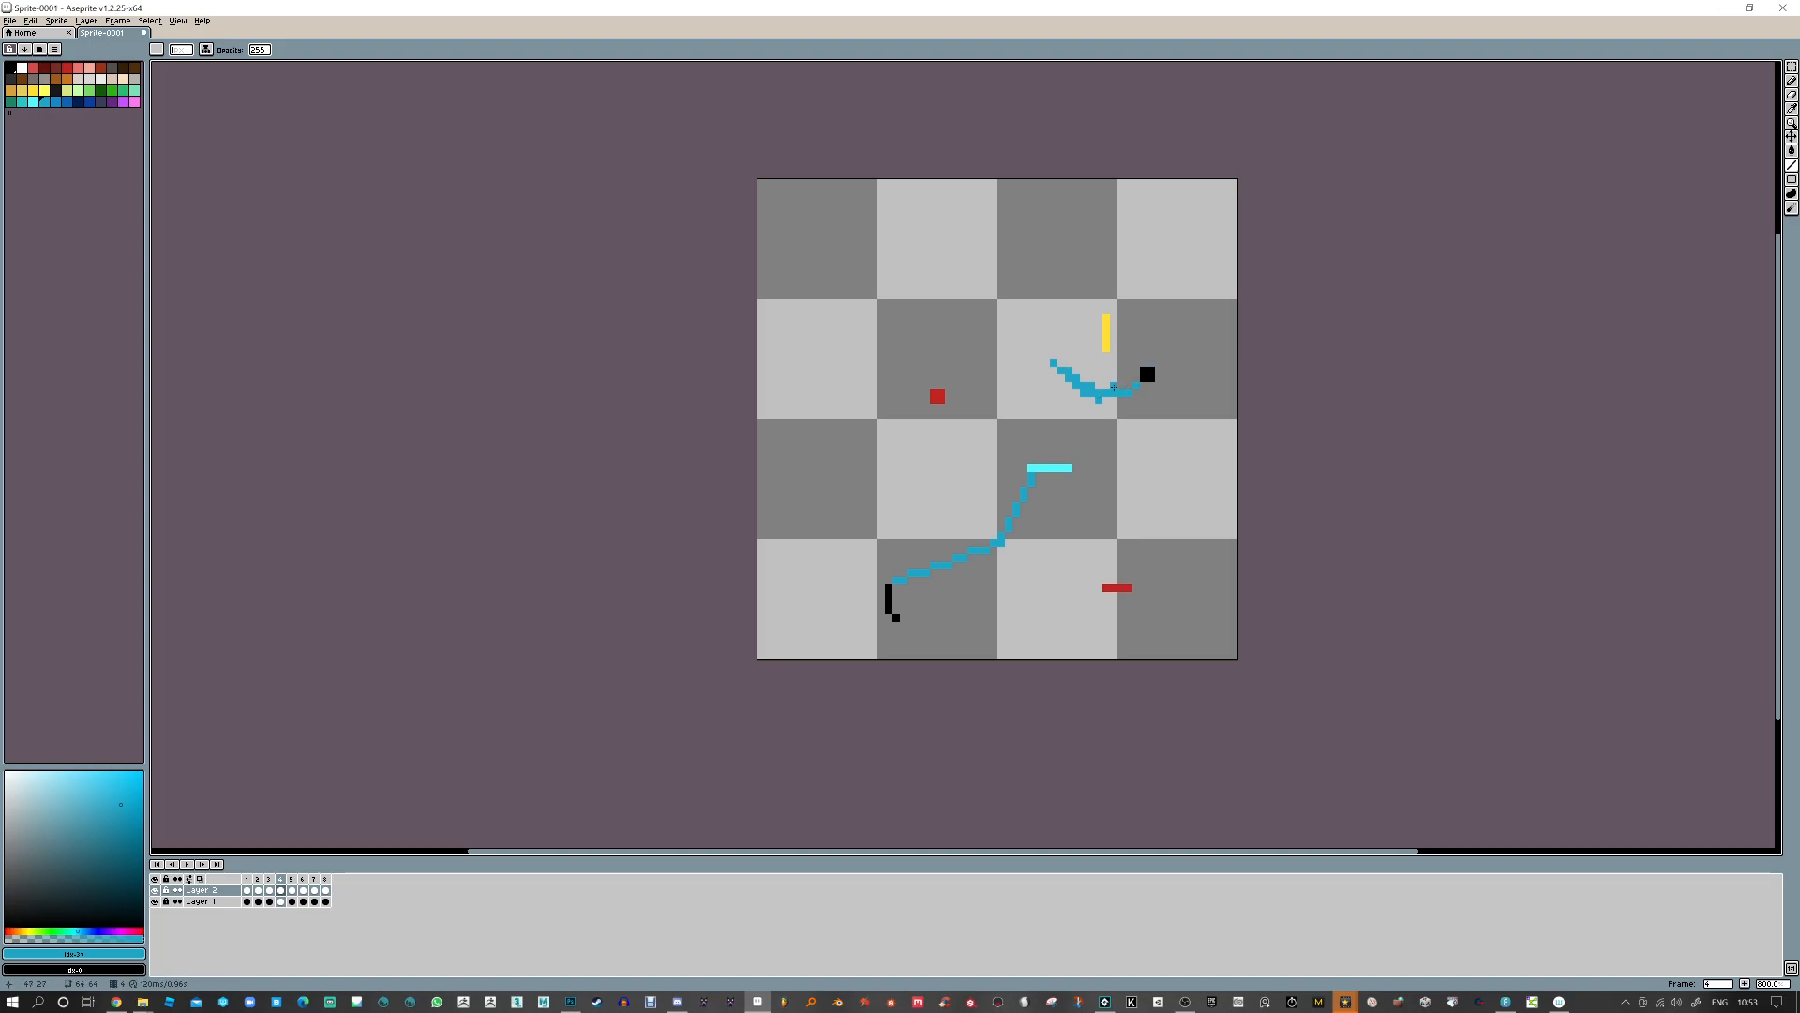
key("b")
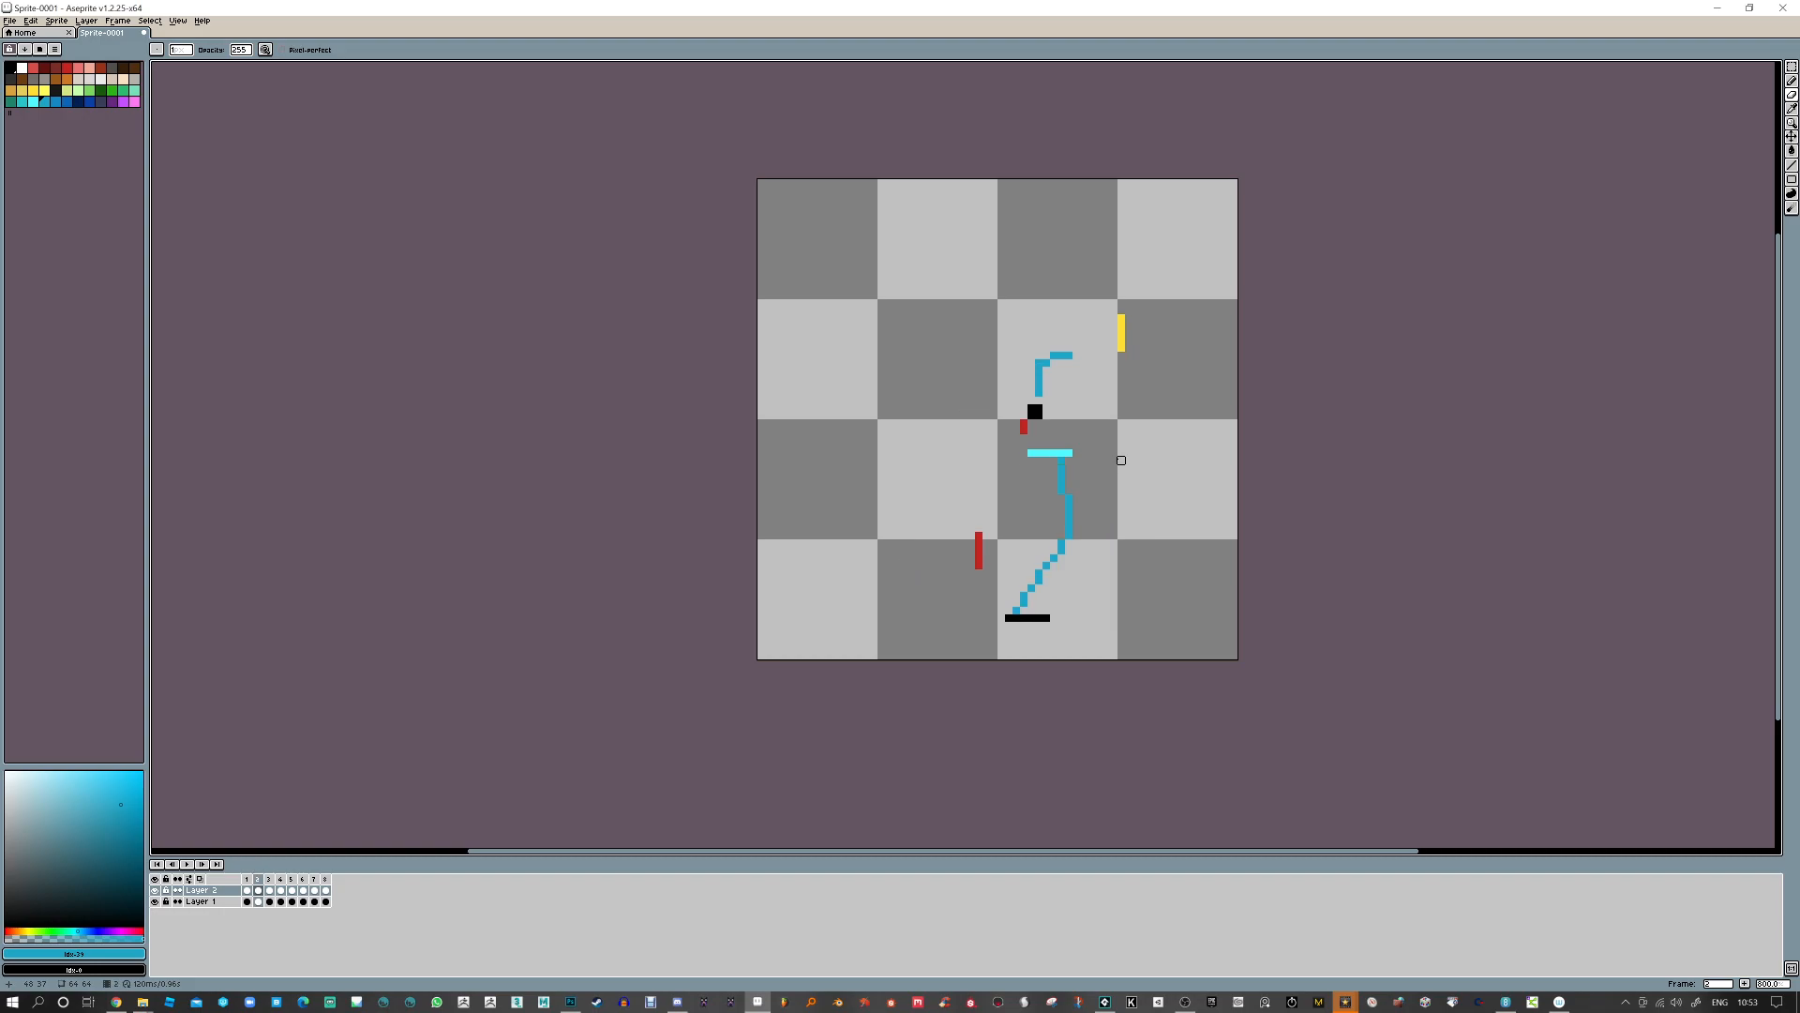
key("Return")
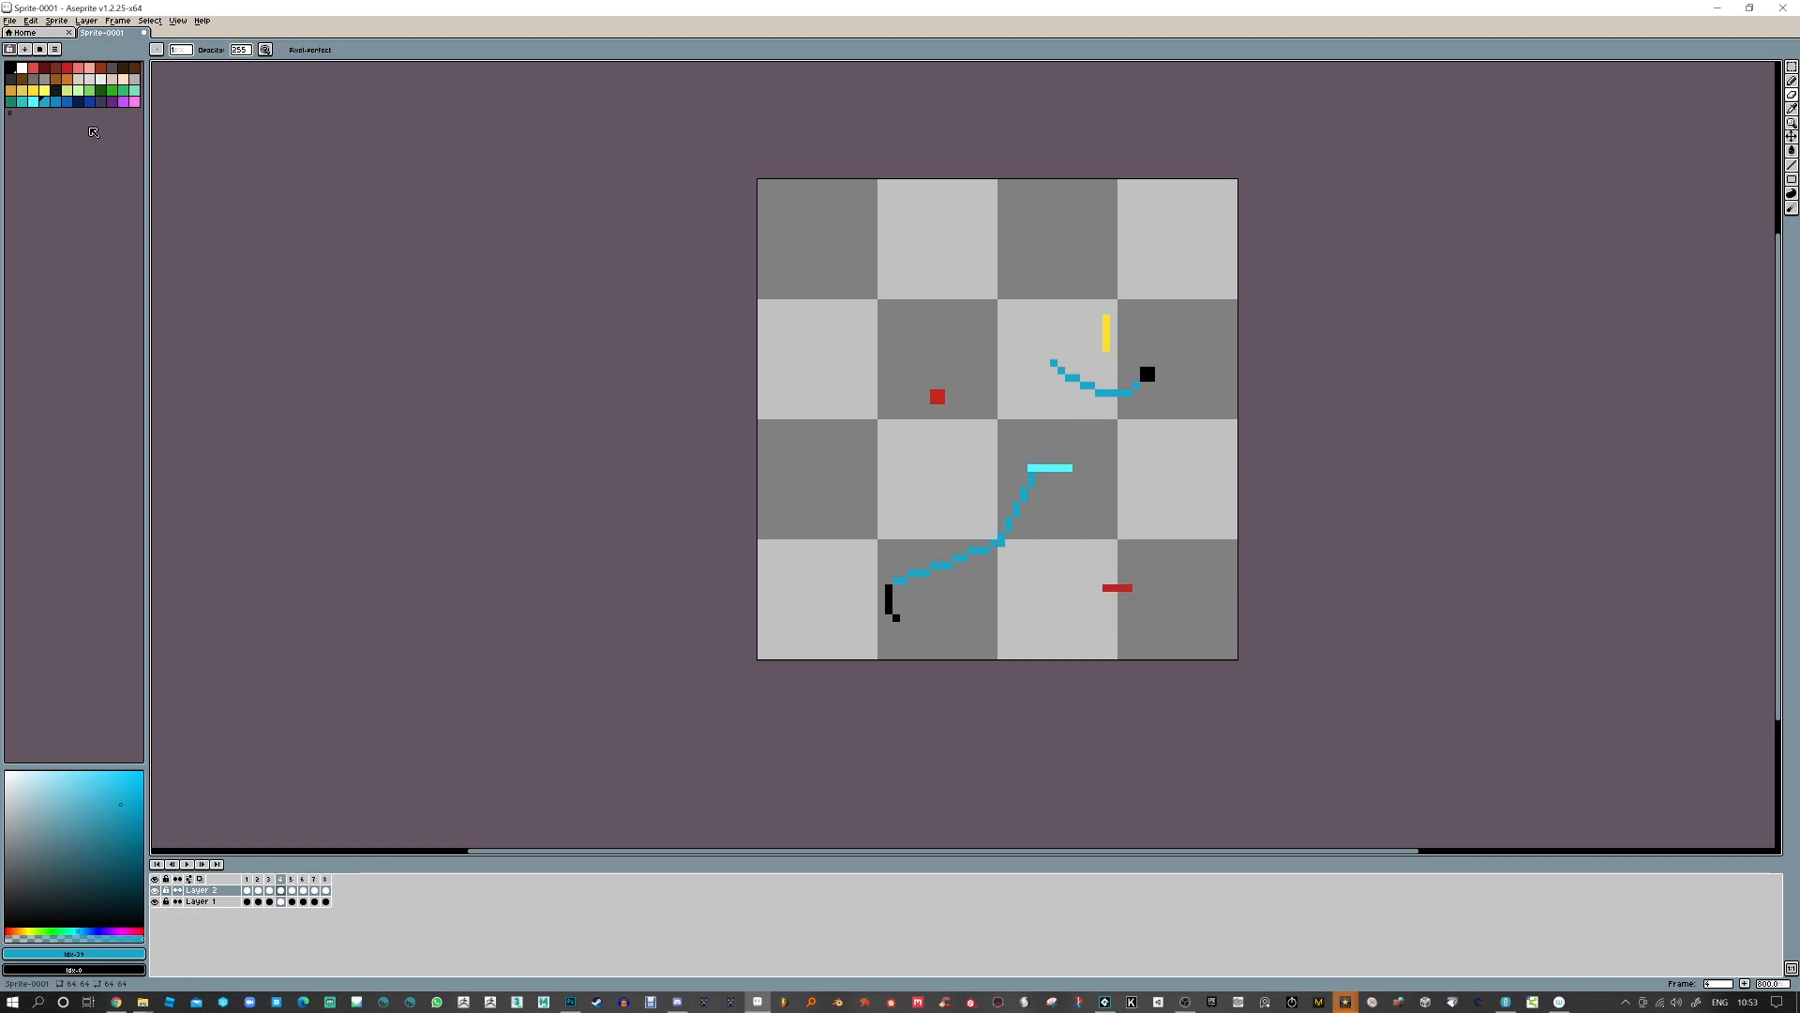
Pick a darker blue and draw the far arm from the shoulder area to the red block in frame 4
left_click(67, 101)
key("b")
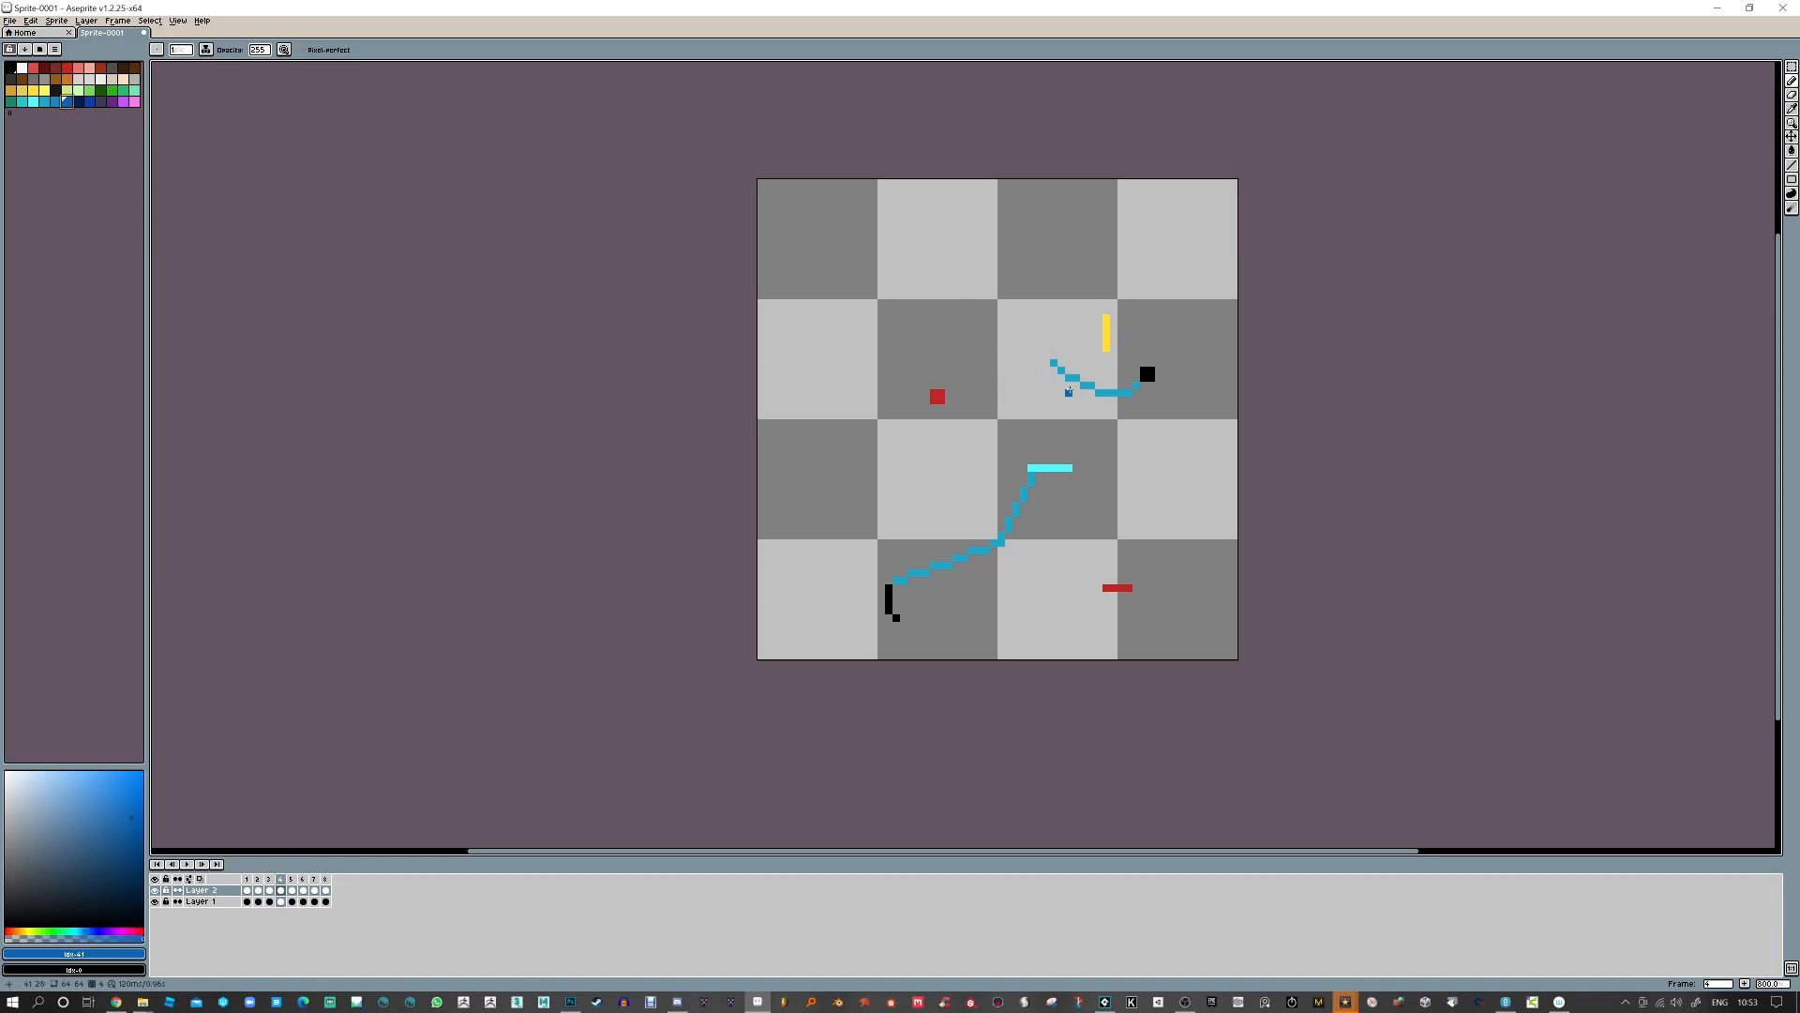
key("Right")
key("Right")
key("Right")
key("Right")
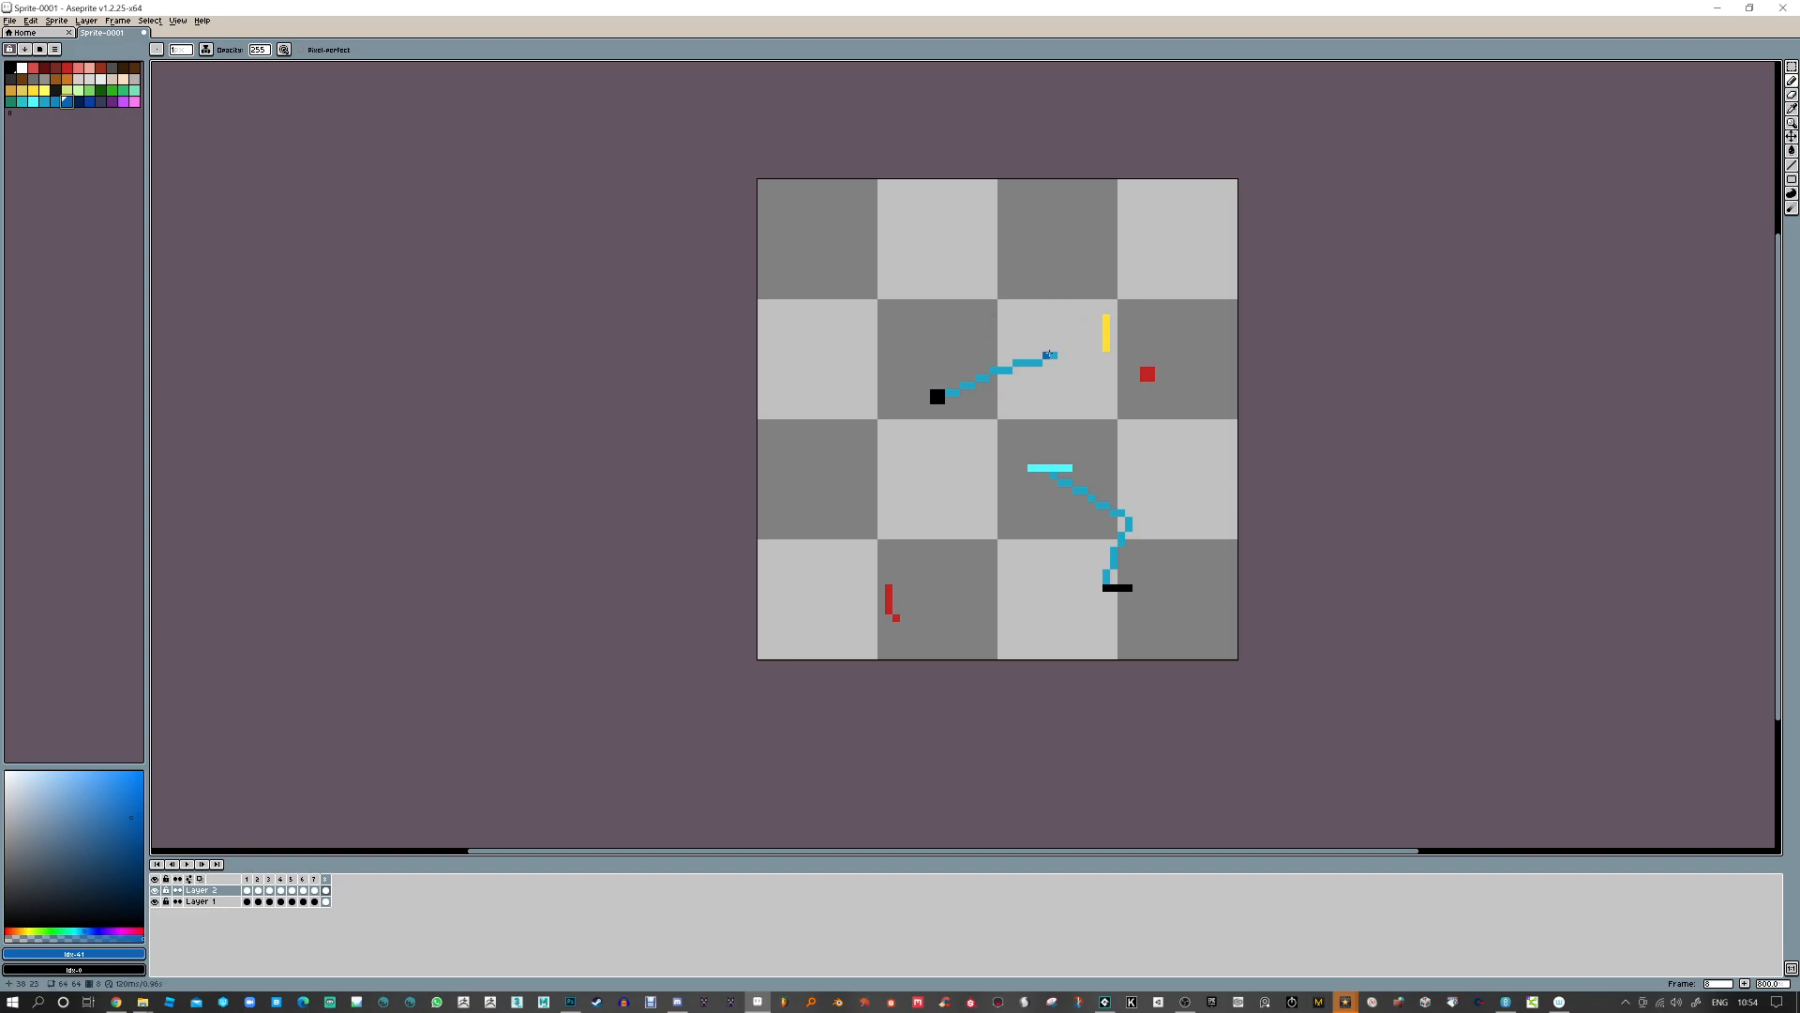
key("Return")
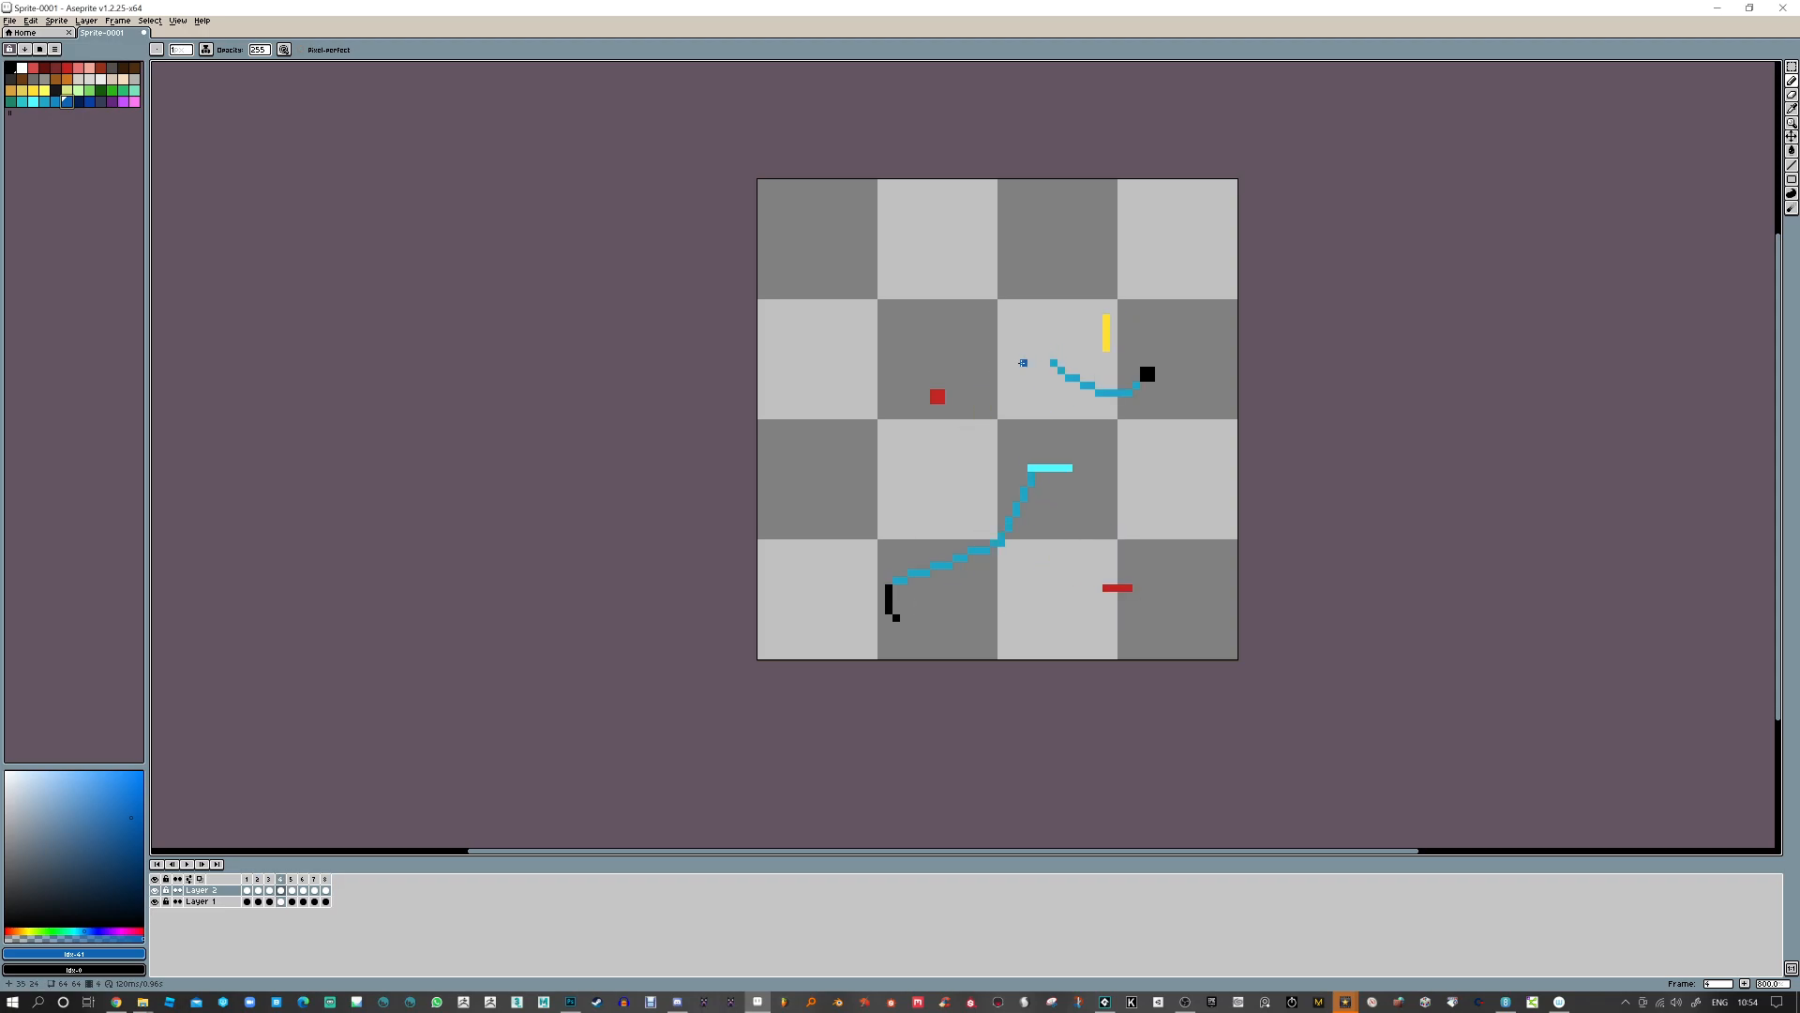
left_click_drag(1024, 363, 949, 386)
key("ctrl+z")
key("l")
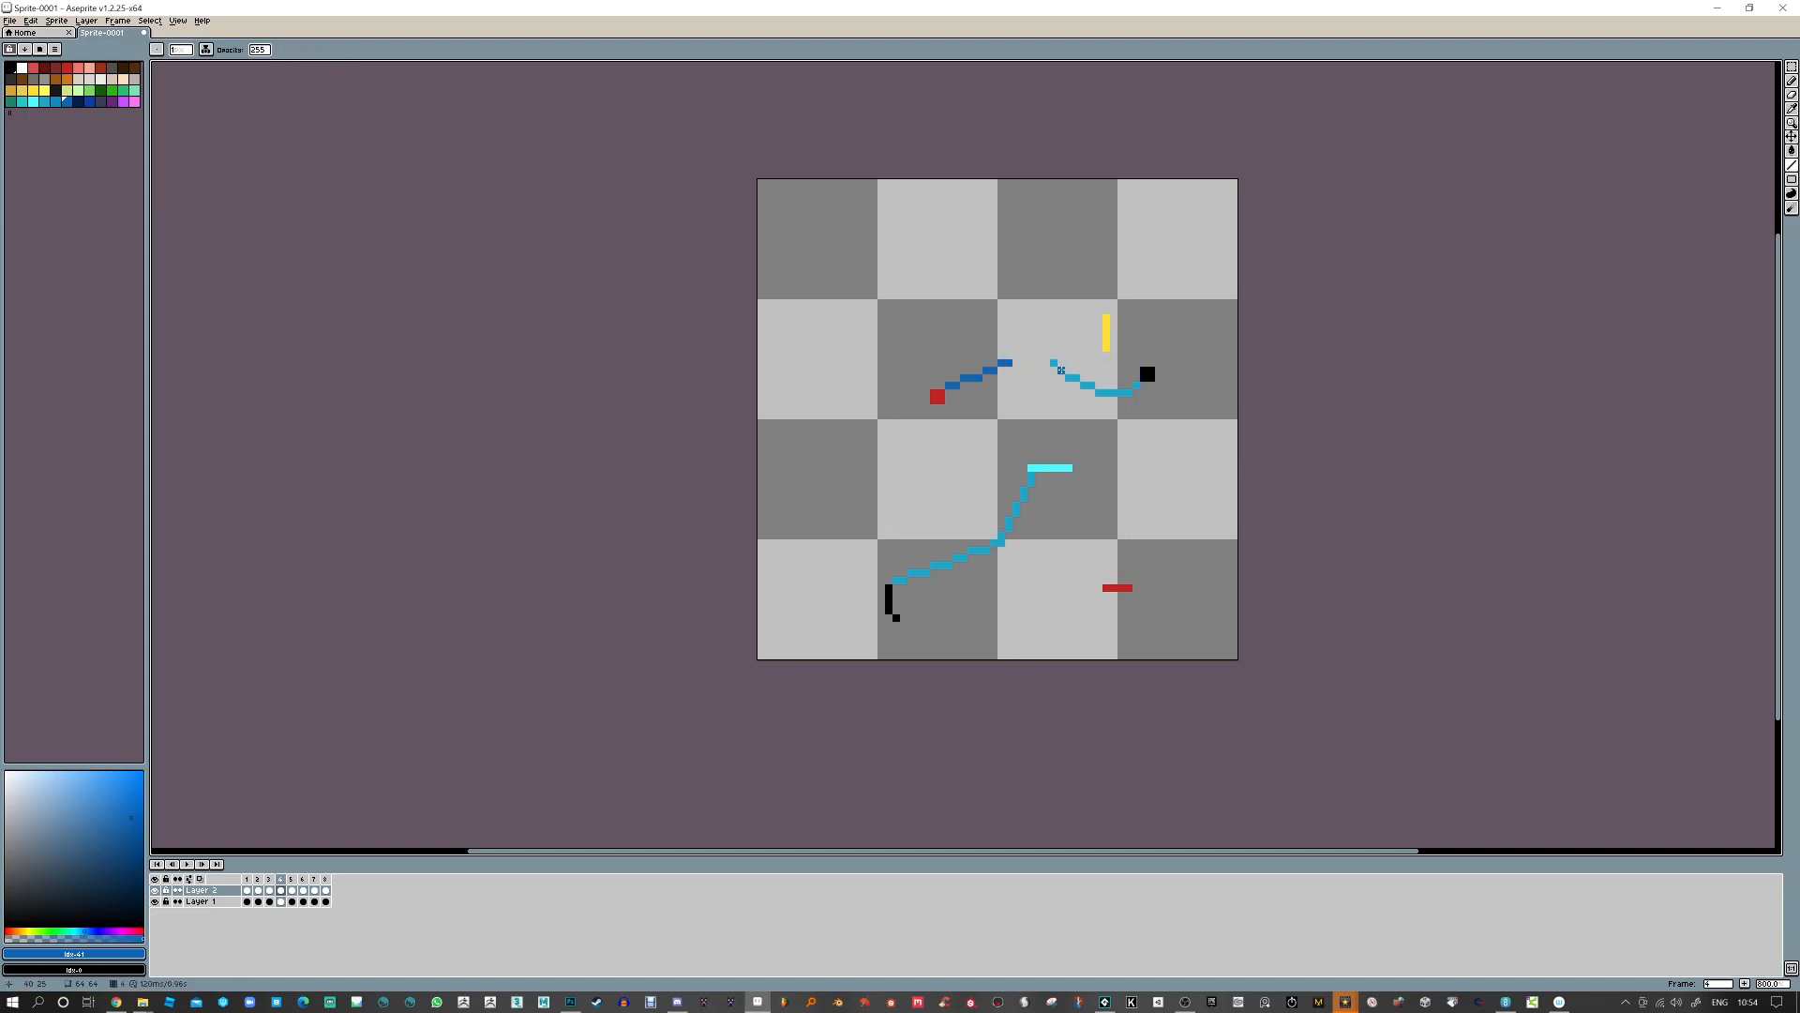
Draw a short dark blue forearm stub beside the red block in frame 1 and erase its extra pixels
key("Right")
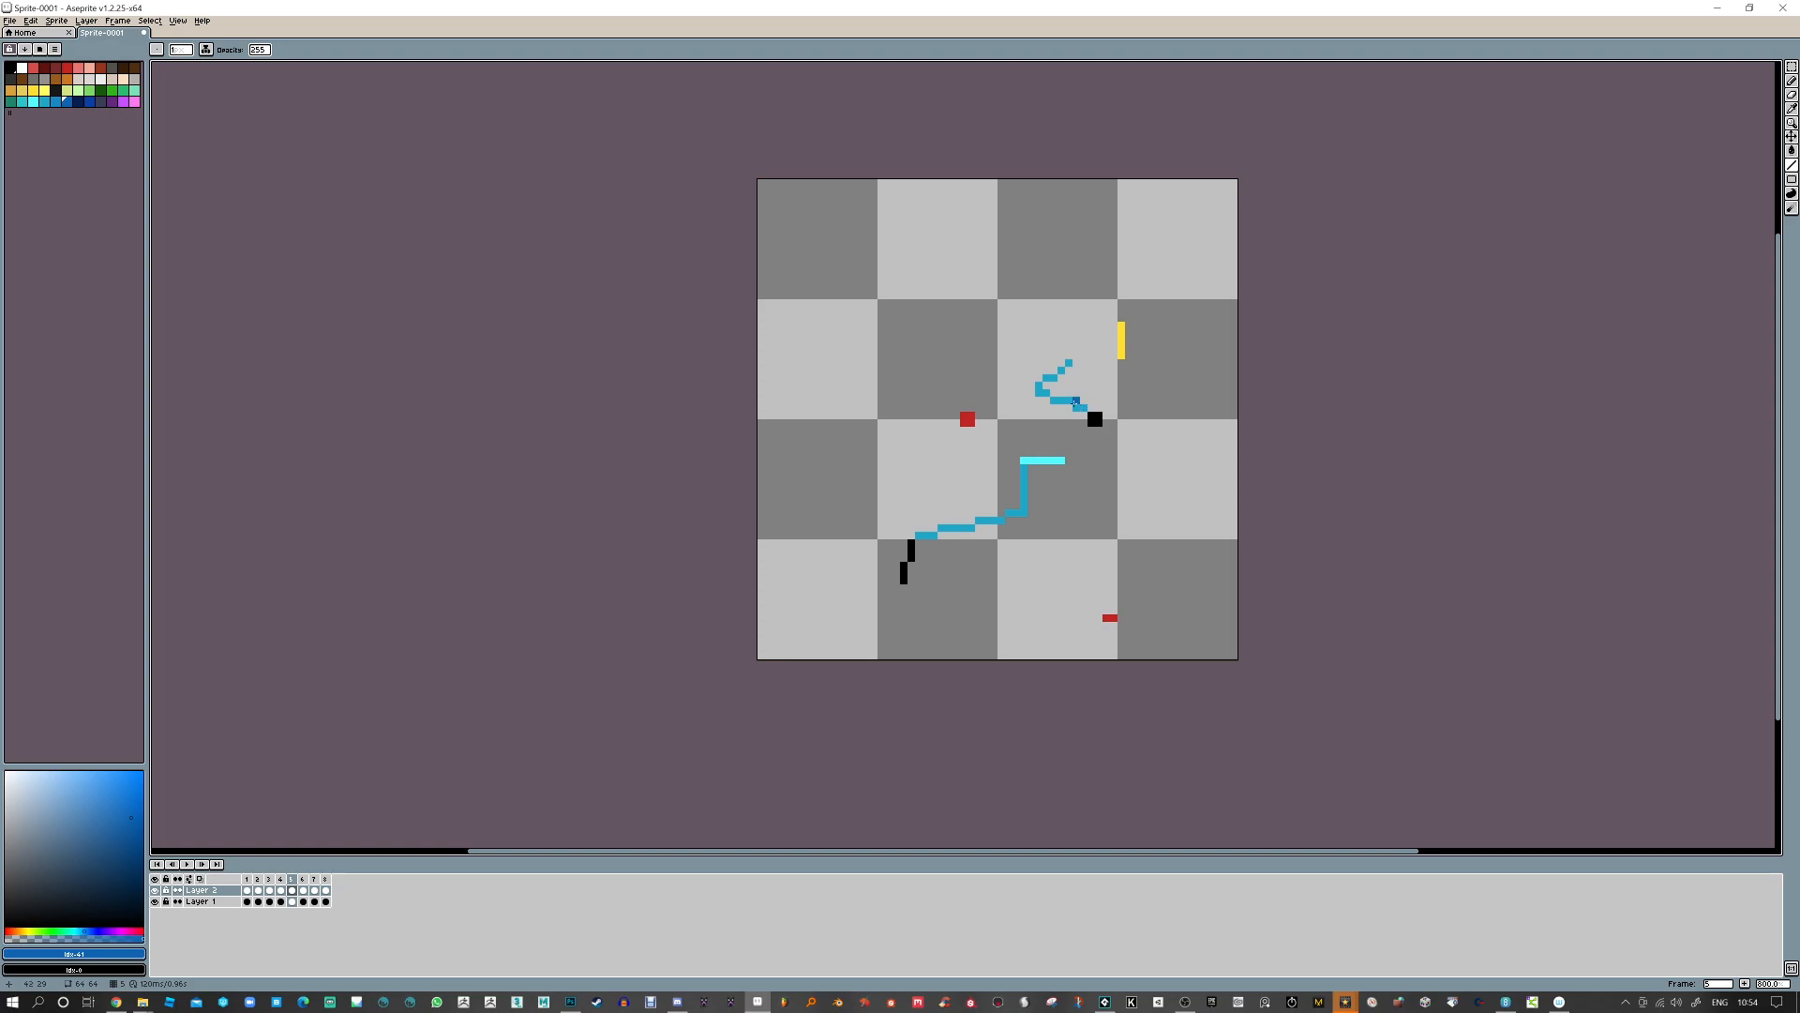
key("Return")
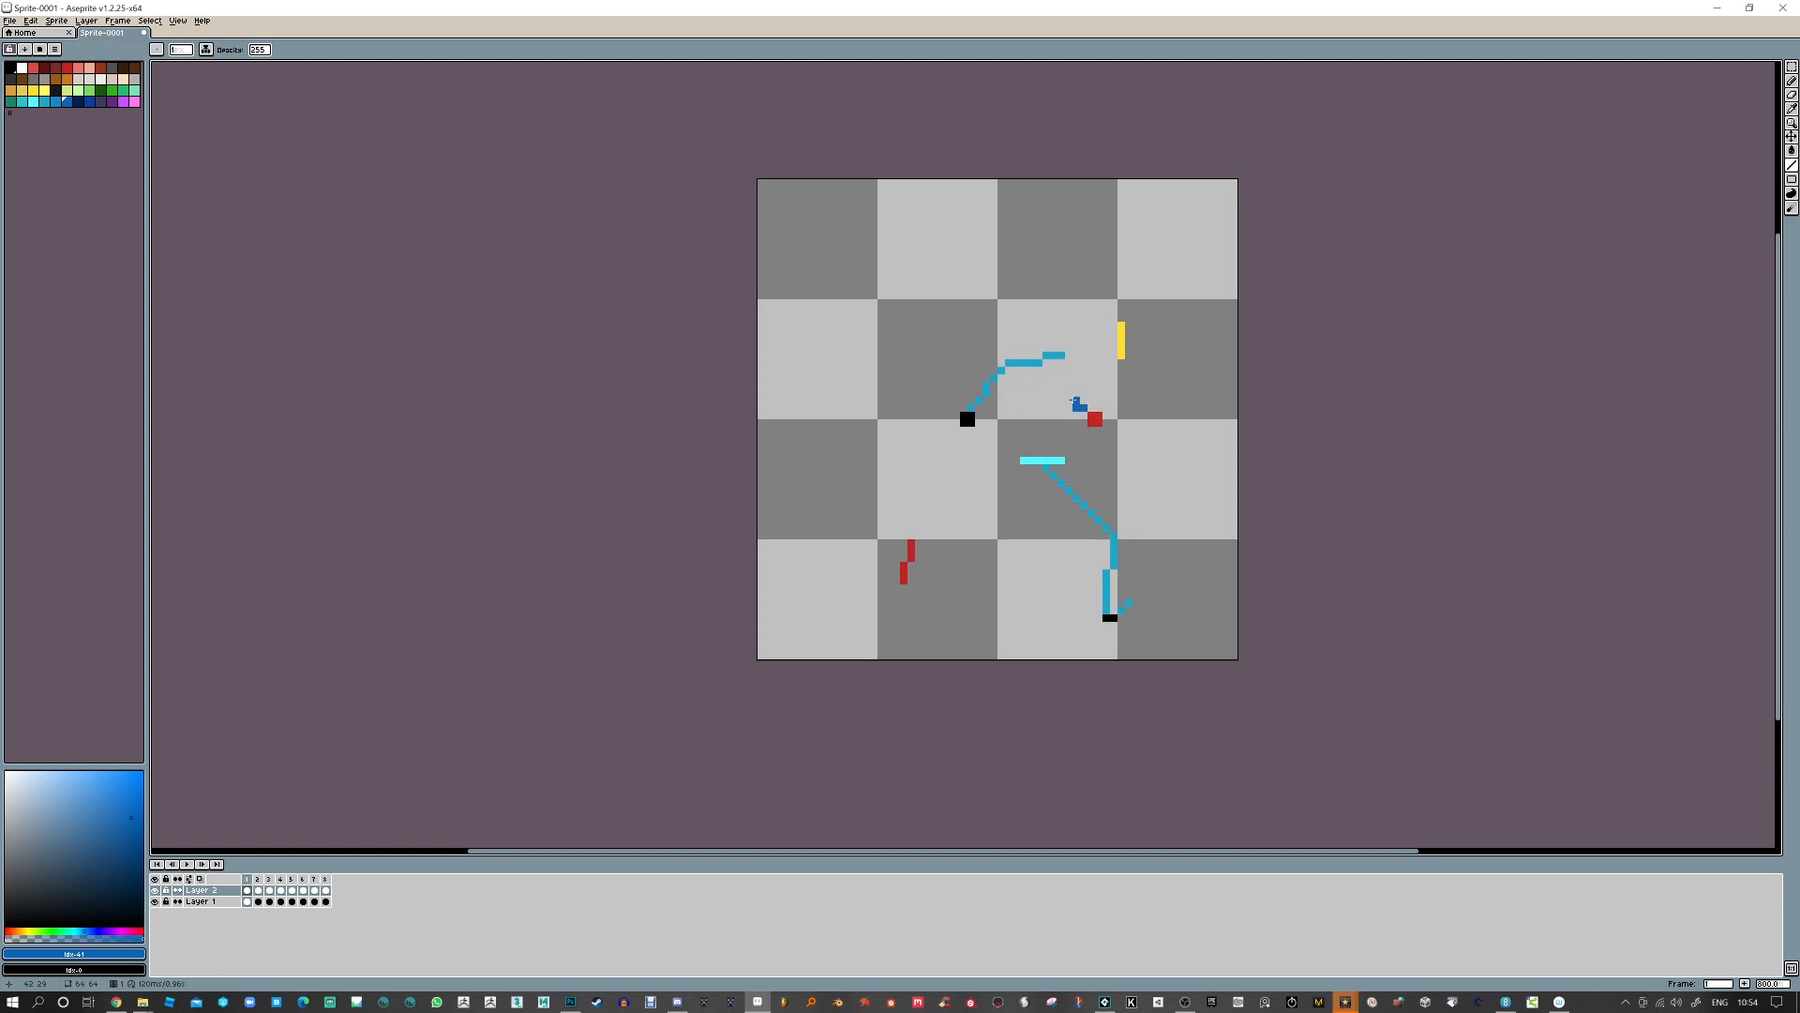
key("e")
left_click(1070, 401)
key("b")
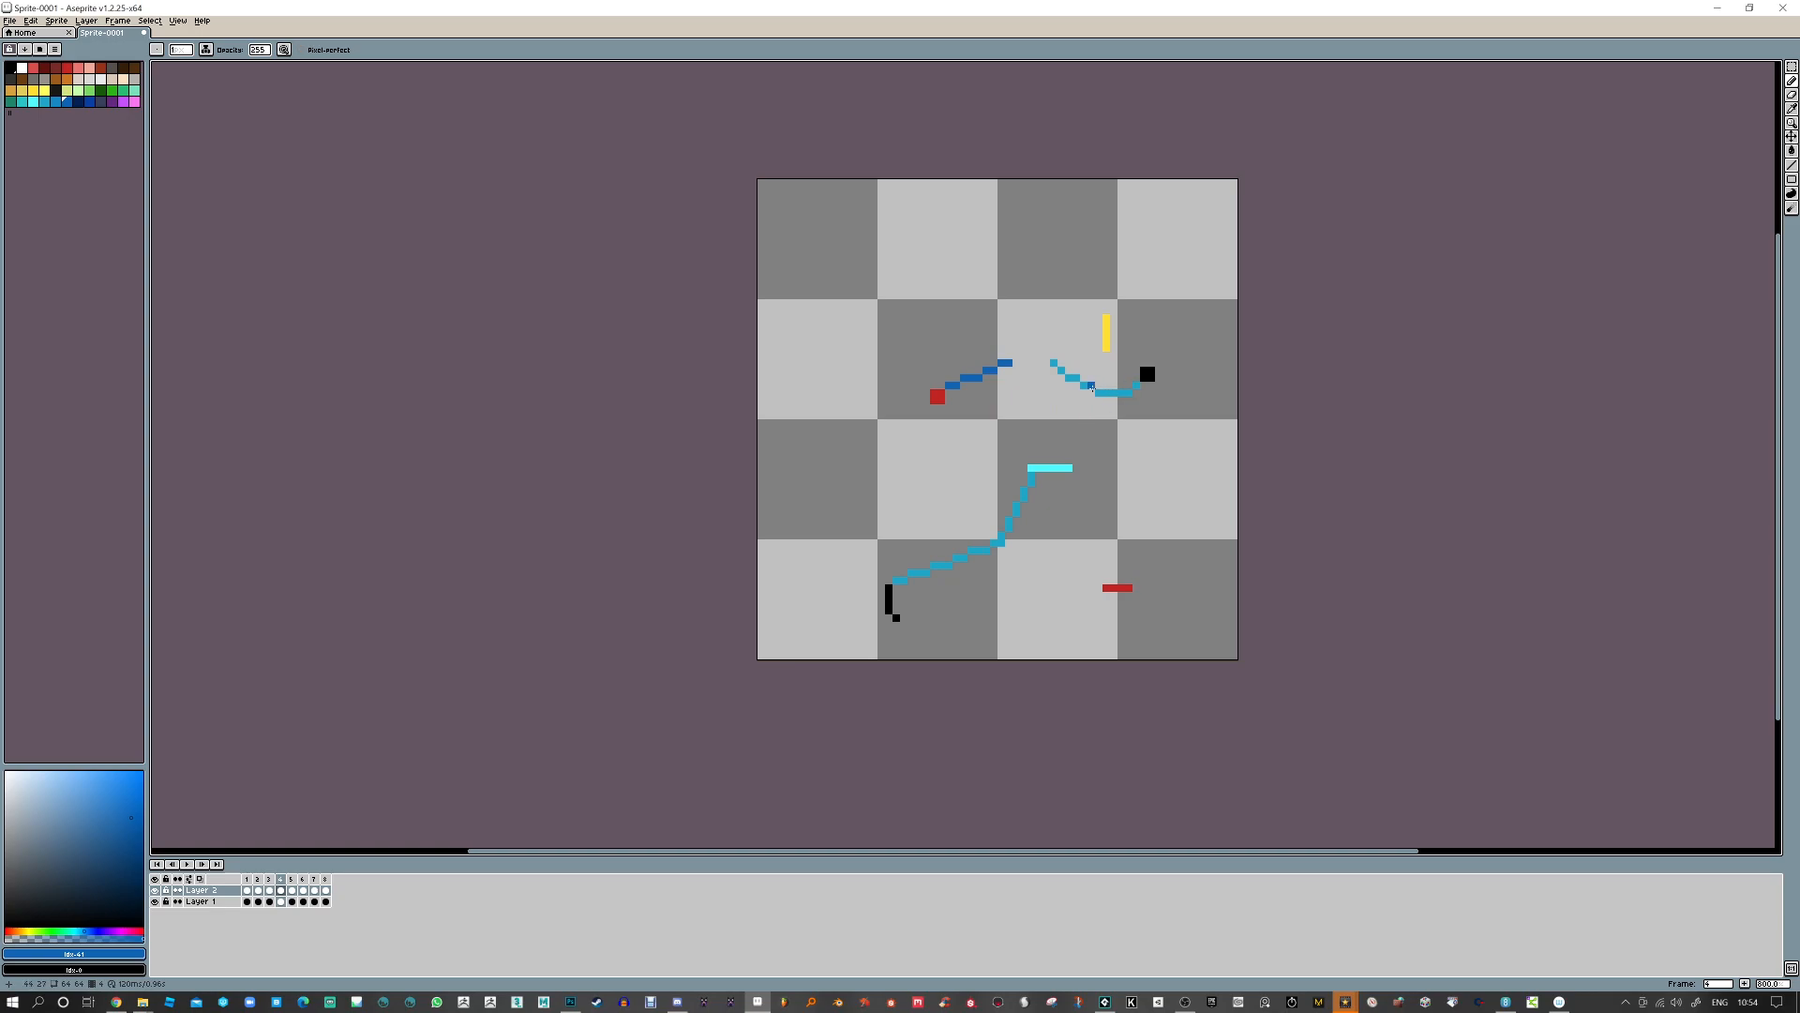
Draw a short dark blue forearm curving up to the red block in frame 8 and compare the neighbouring frames
left_click_drag(1092, 386, 1117, 392)
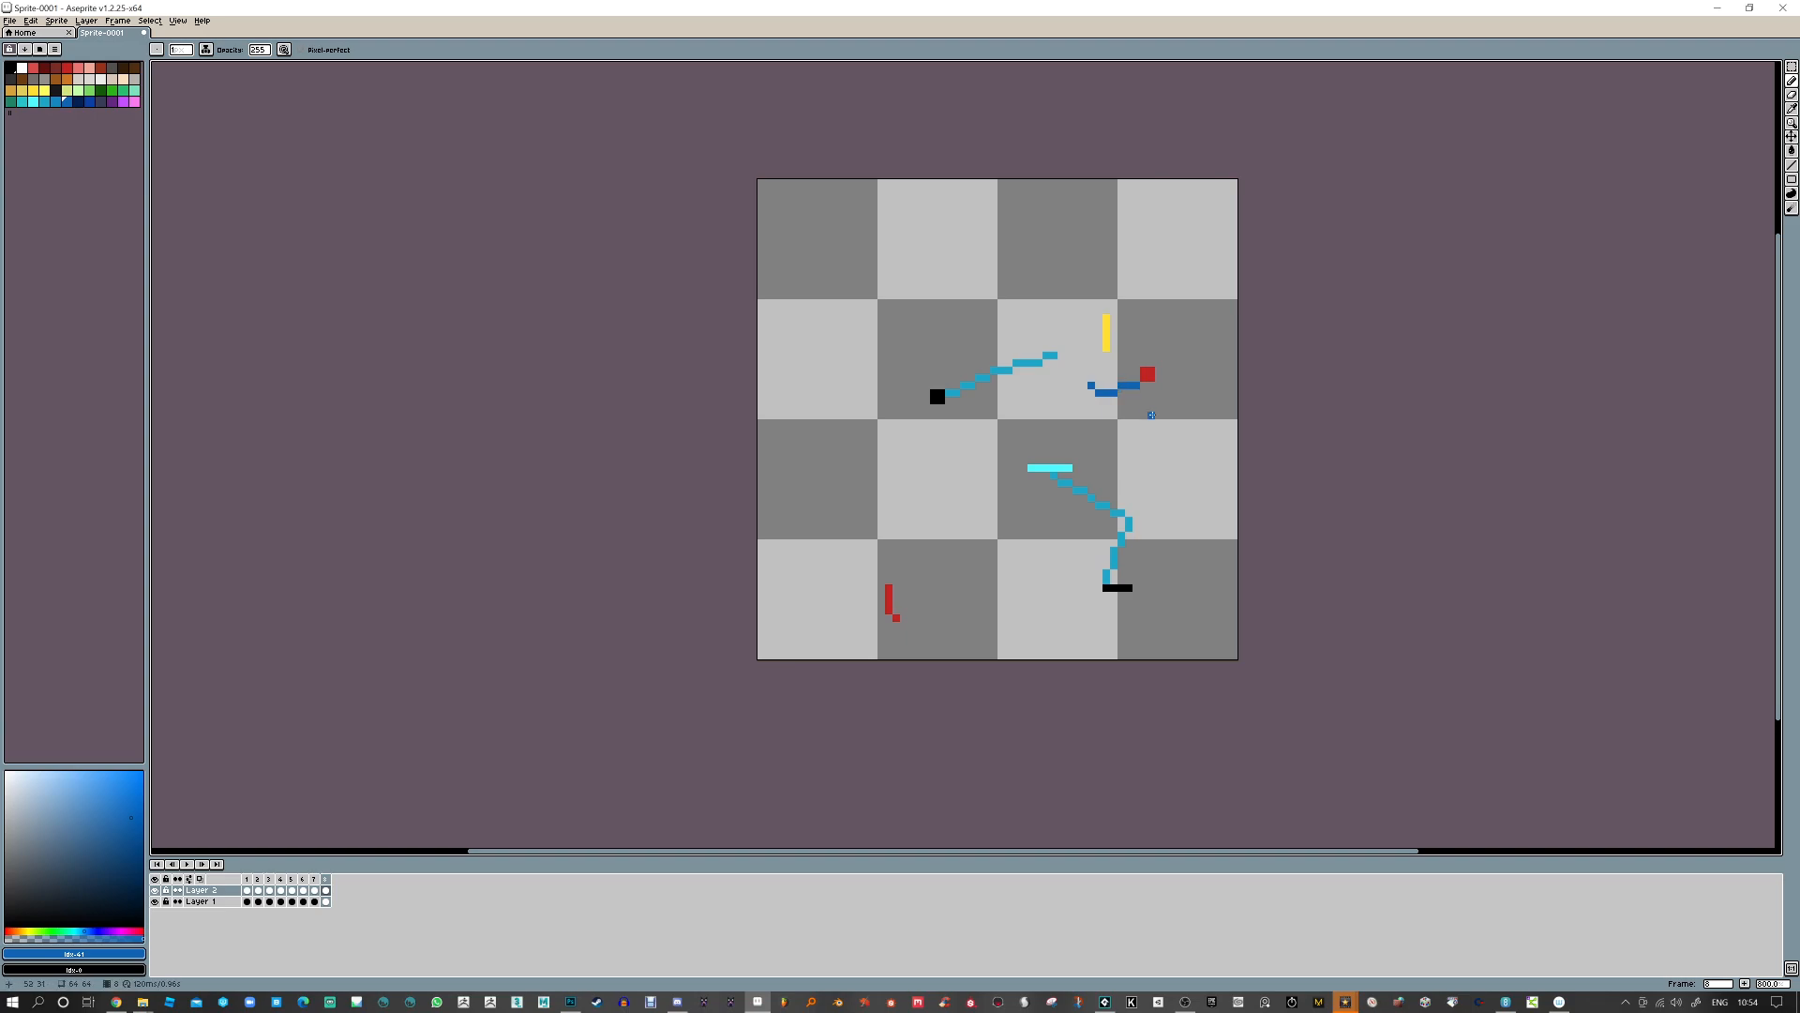
key("Right")
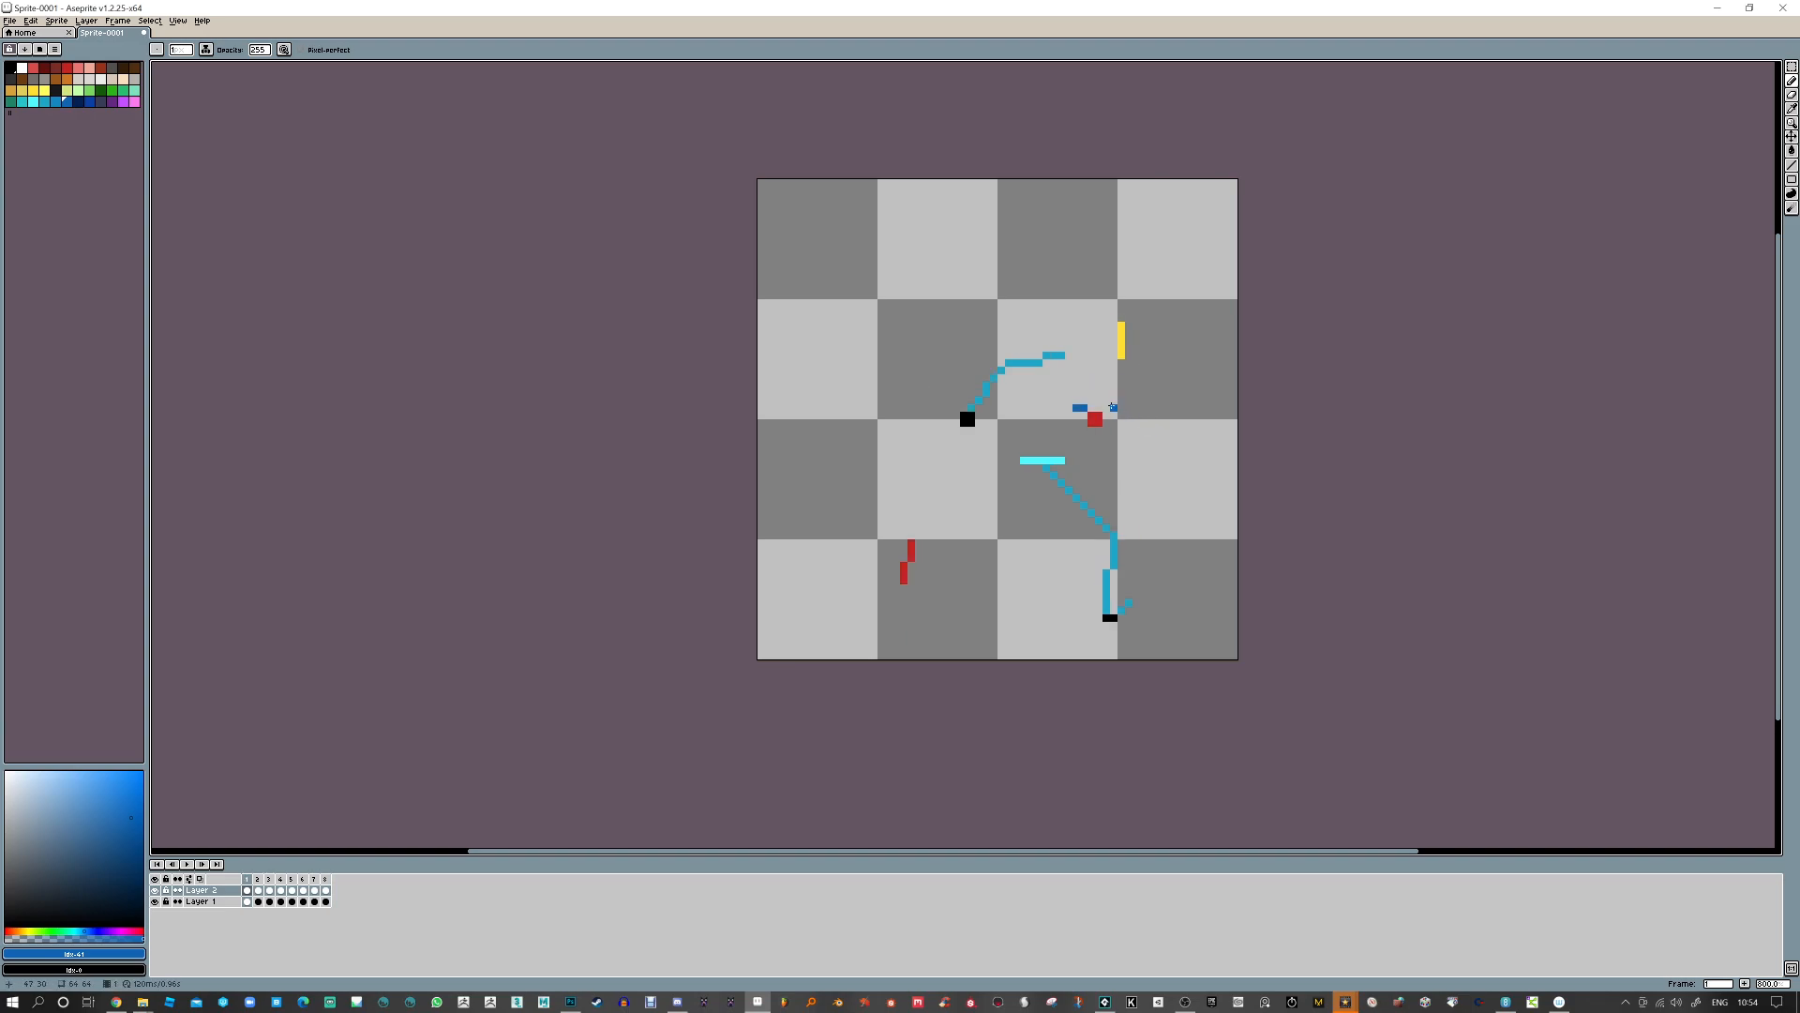
key("Right")
key("Right")
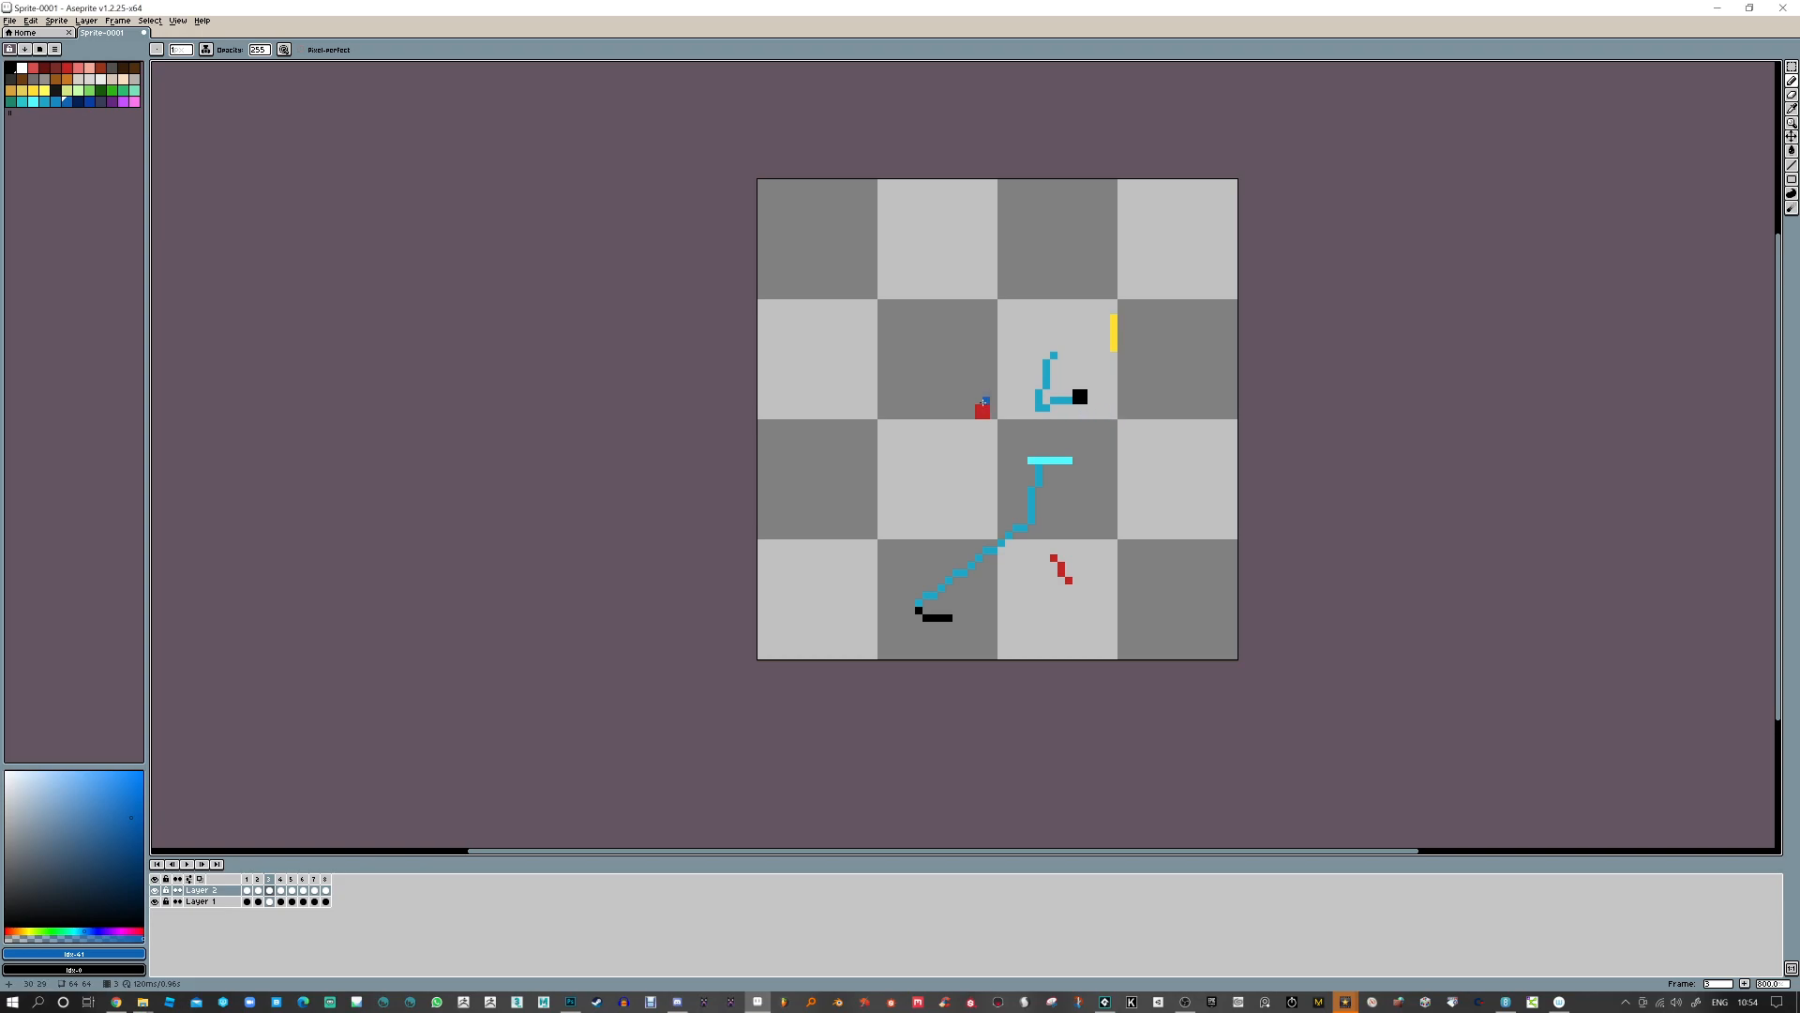
Cycle through the frames, then draw a short dark blue forearm rising from the red block in frame 3
key("Right")
key("Right")
key("Right")
key("Right")
key("Right")
key("Right")
key("Right")
key("Right")
left_click_drag(994, 400, 1011, 393)
Compare the neighbouring frames, play the loop and draw a short dark blue forearm to the red block in frame 5
key("Right")
key("Left")
key("Right")
key("Right")
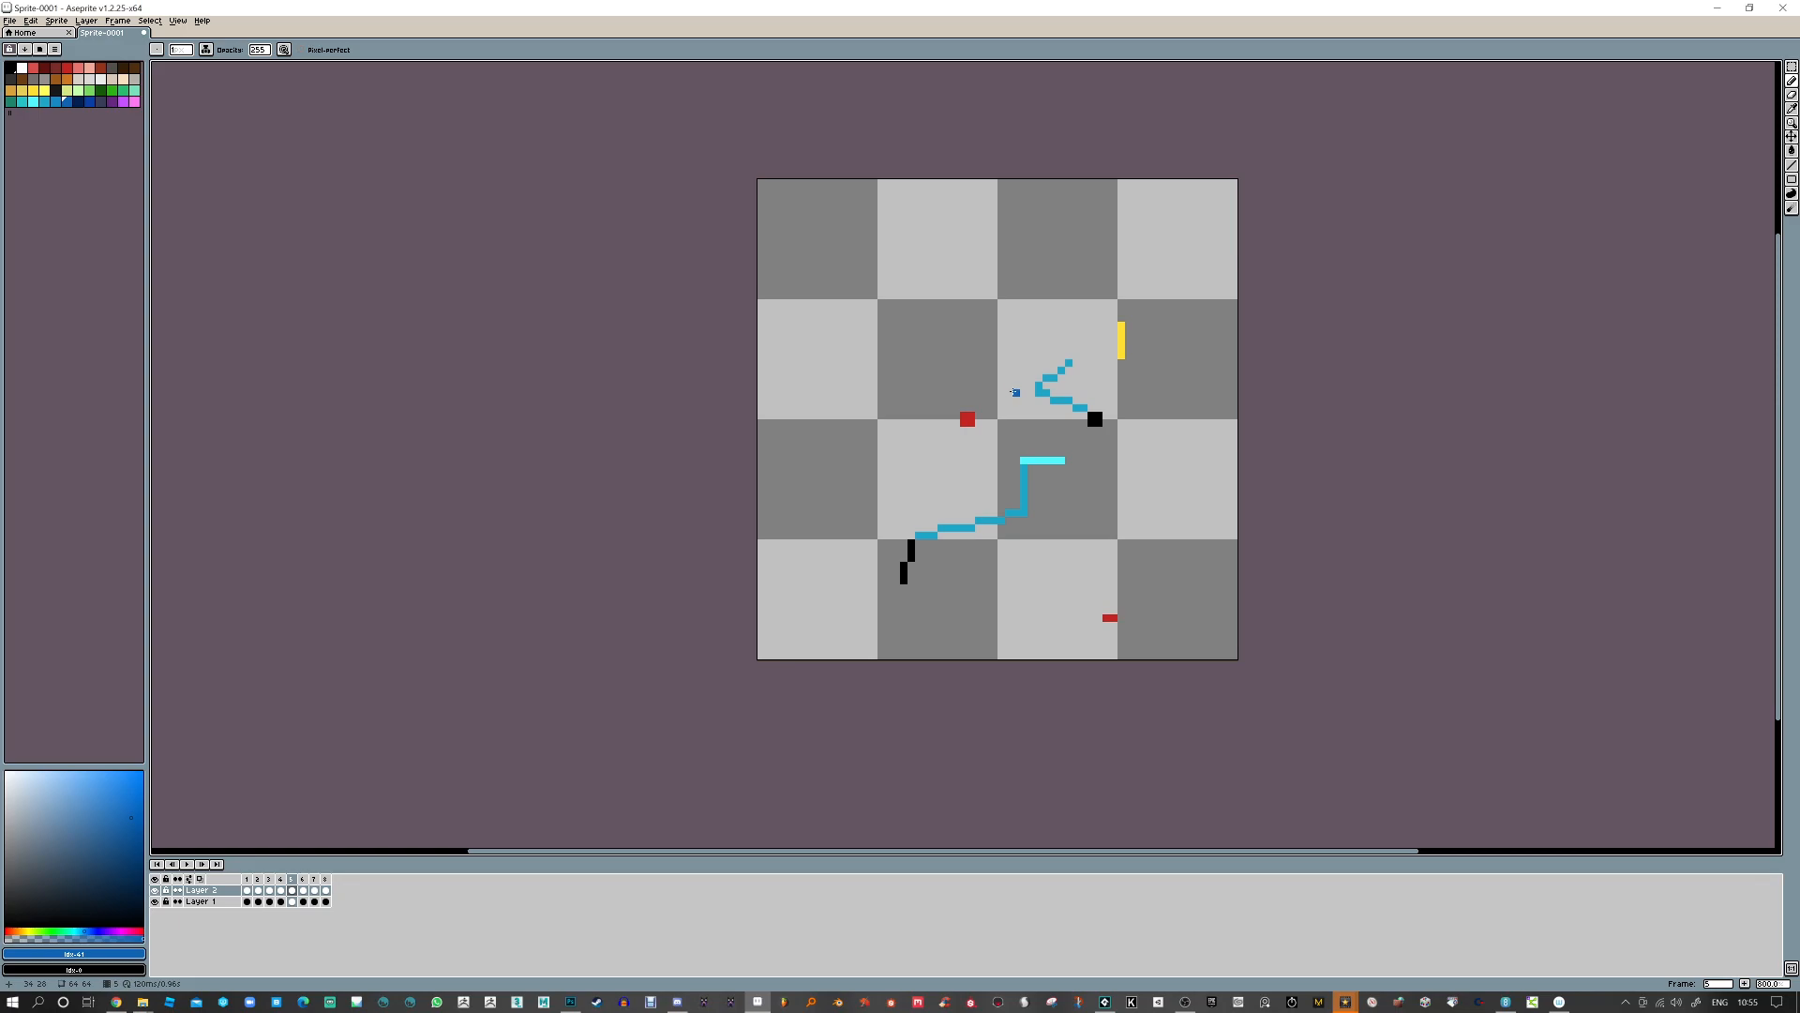
key("Return")
left_click_drag(993, 388, 979, 408)
key("e")
key("b")
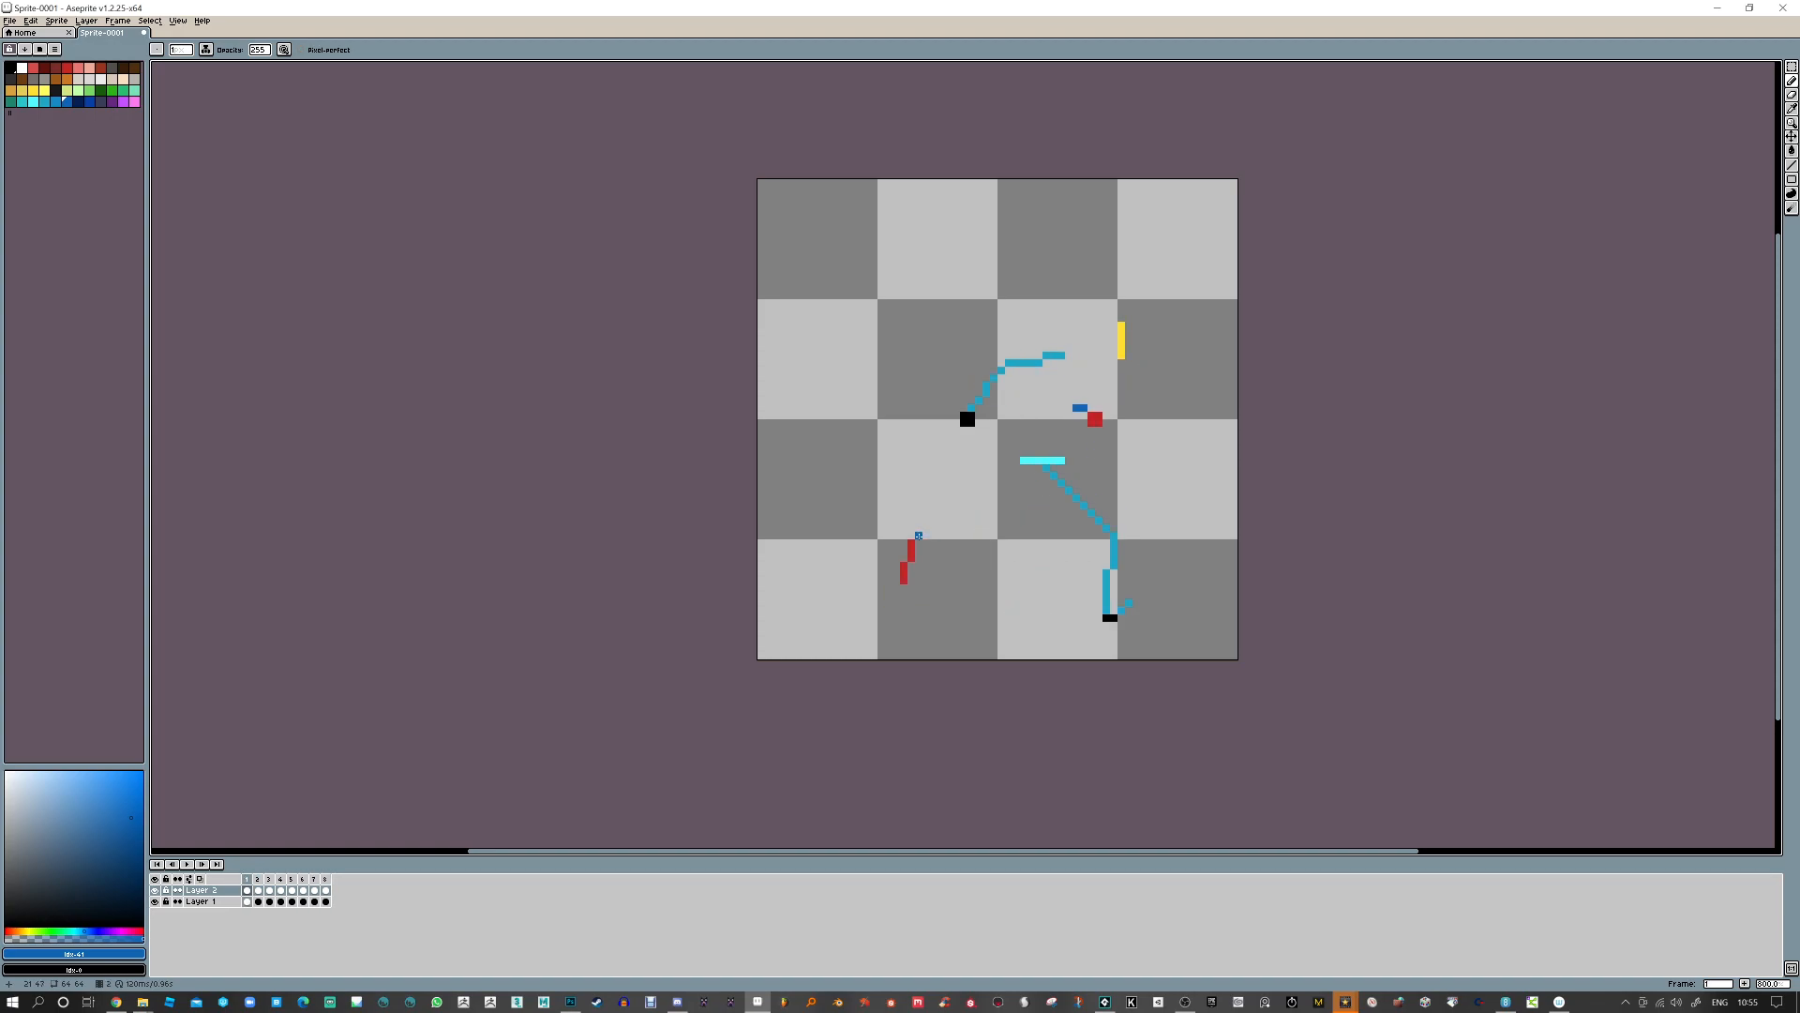
Draw the far leg in frame 1 as a bent dark blue line from the red foot marker up toward the hip
mouse_move(919, 536)
left_mouse_down()
mouse_move(1002, 517)
mouse_move(1024, 489)
left_mouse_up()
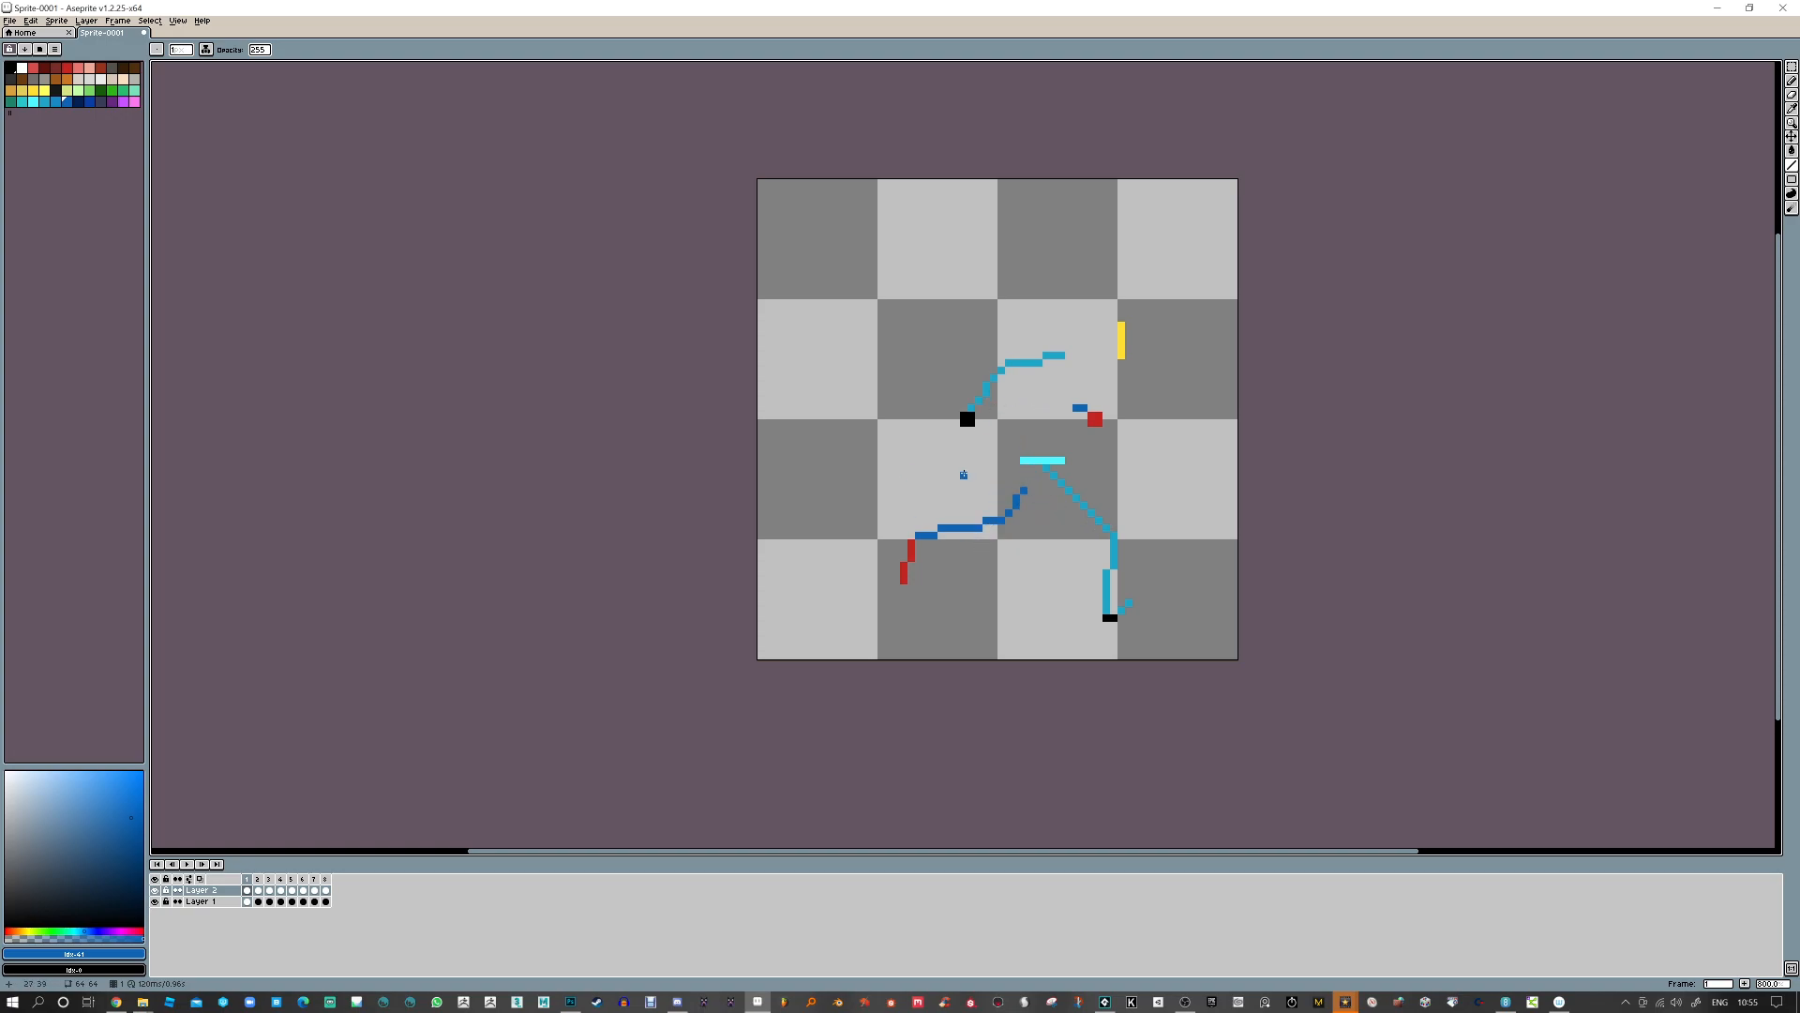
key("Left")
key("Right")
key("Right")
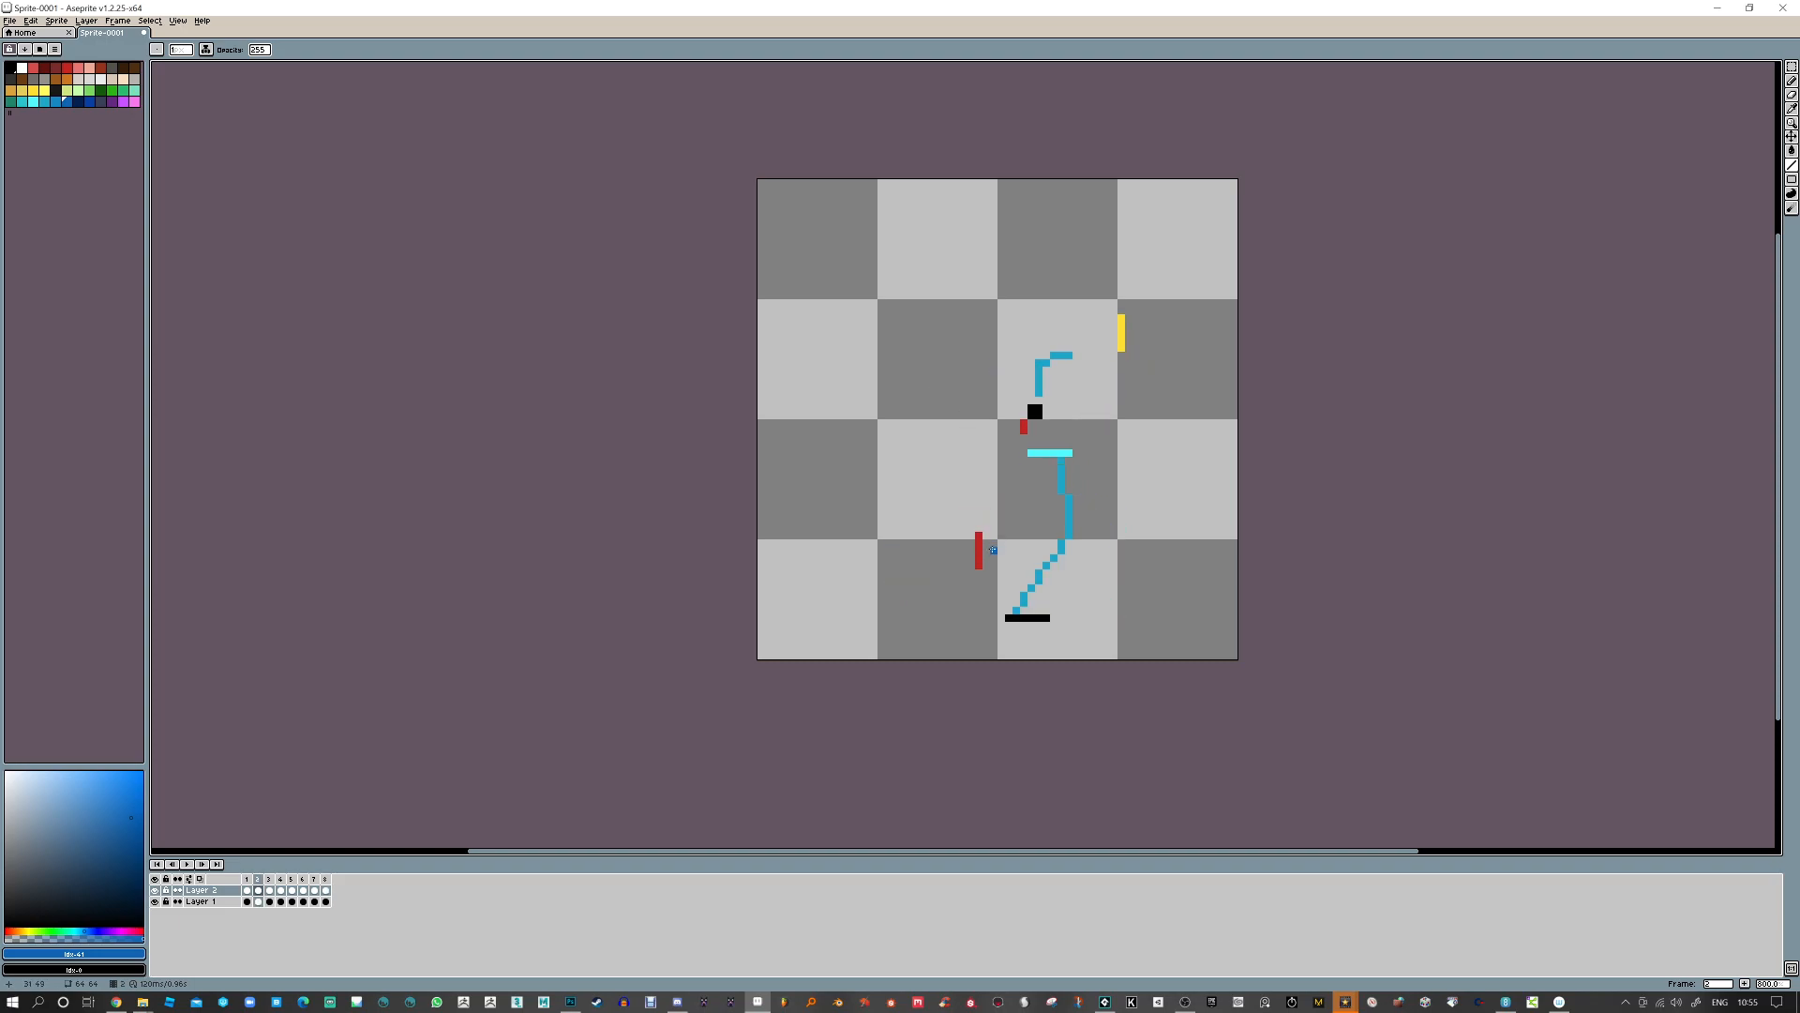
Cycle through the frames, then draw the far leg's dark blue shin from the red foot marker to the knee in frame 2
key("Right")
key("Right")
key("Right")
key("Right")
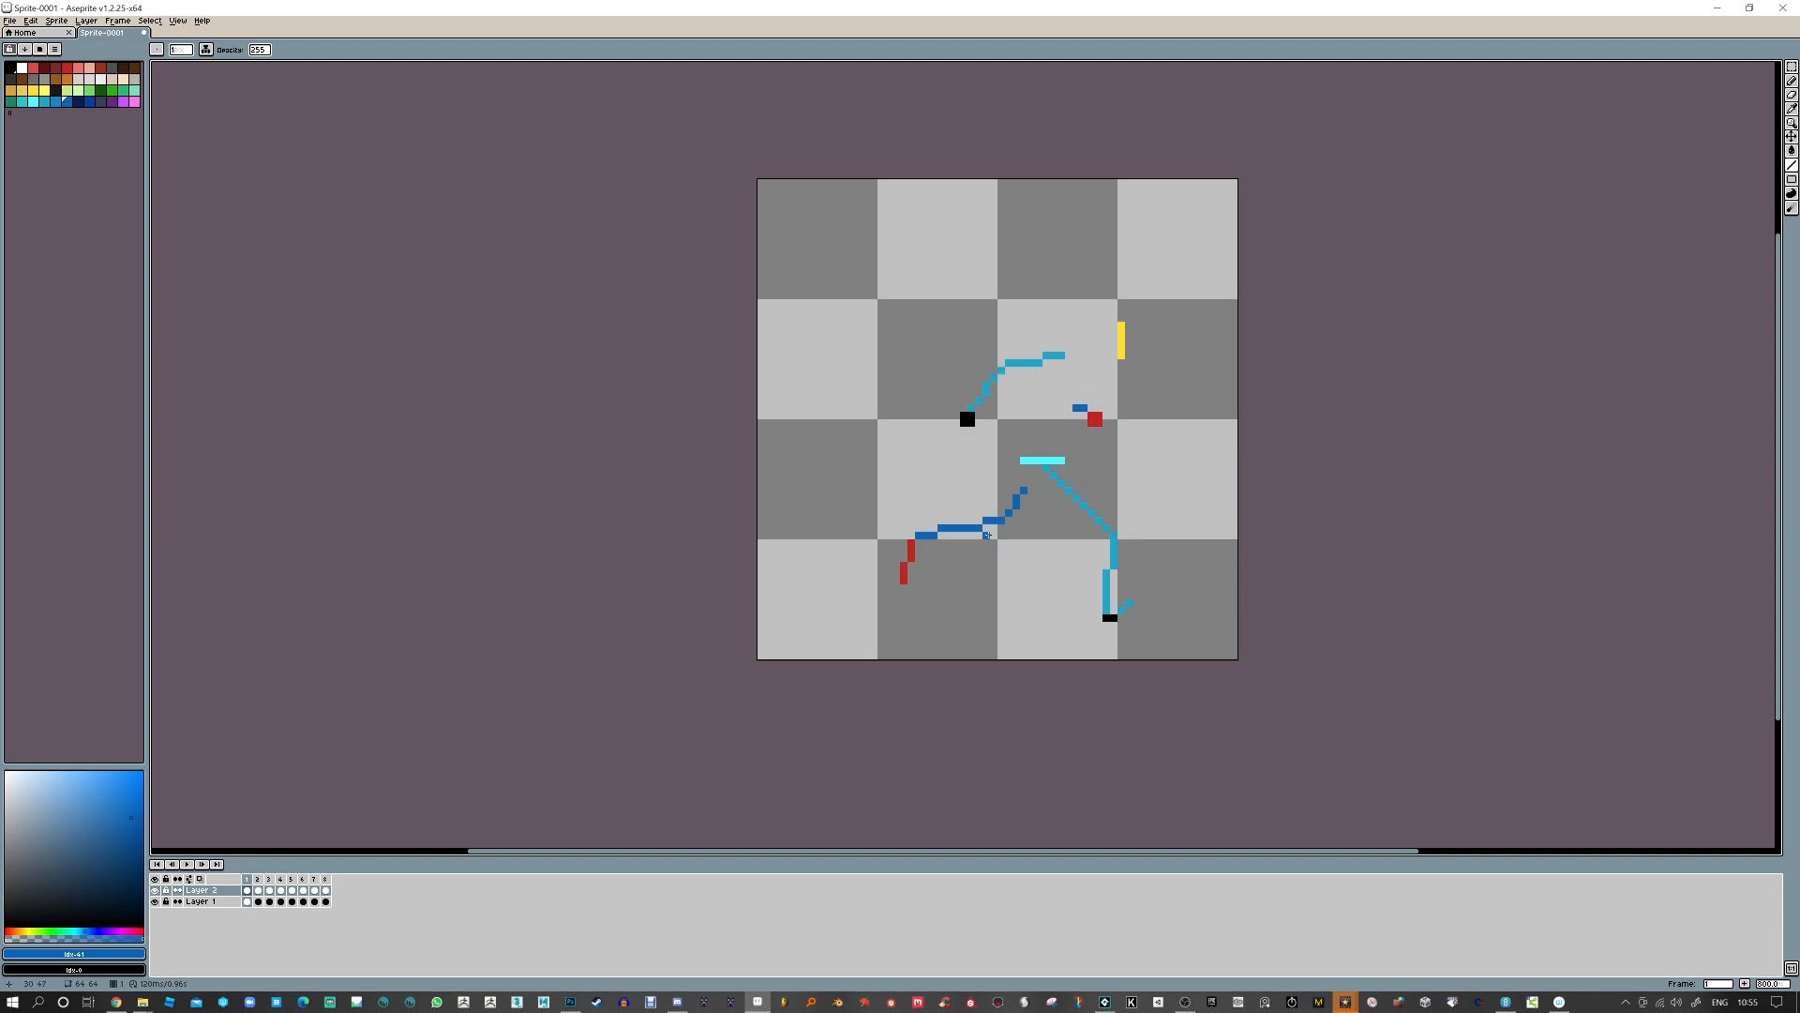
key("Right")
key("Right")
key("Right")
key("Right")
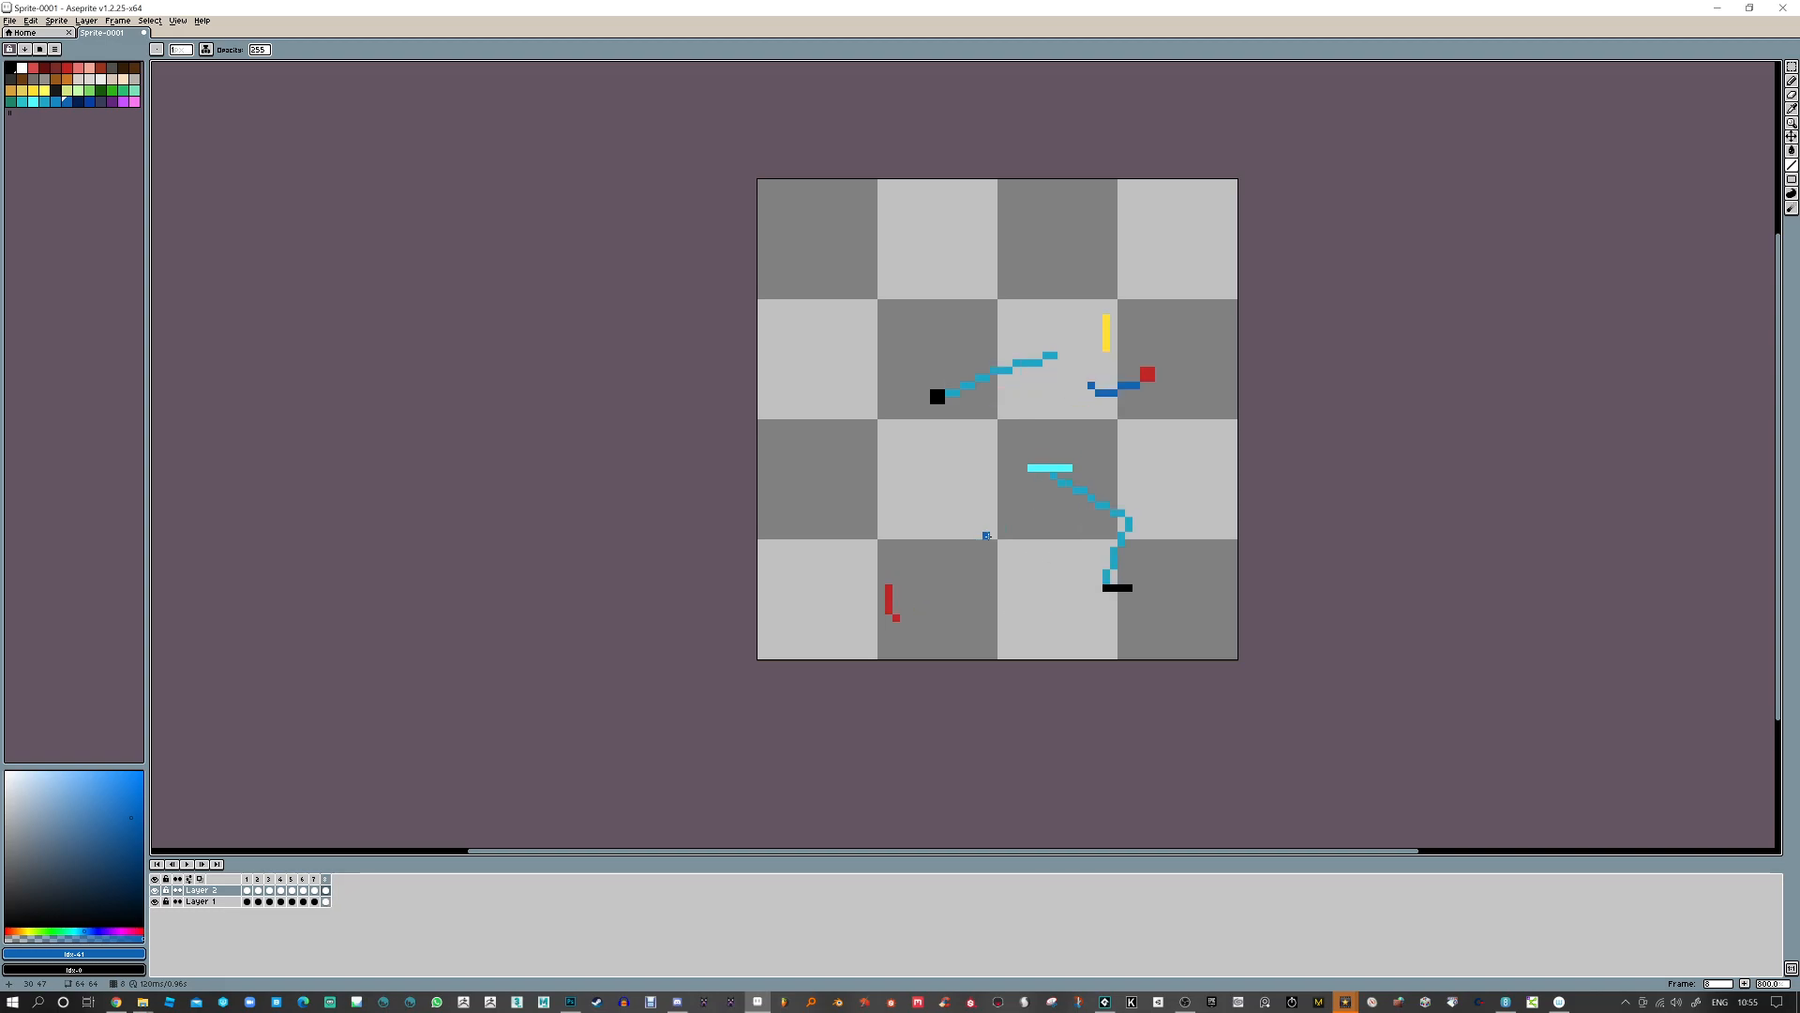
left_click_drag(1039, 522, 1038, 521)
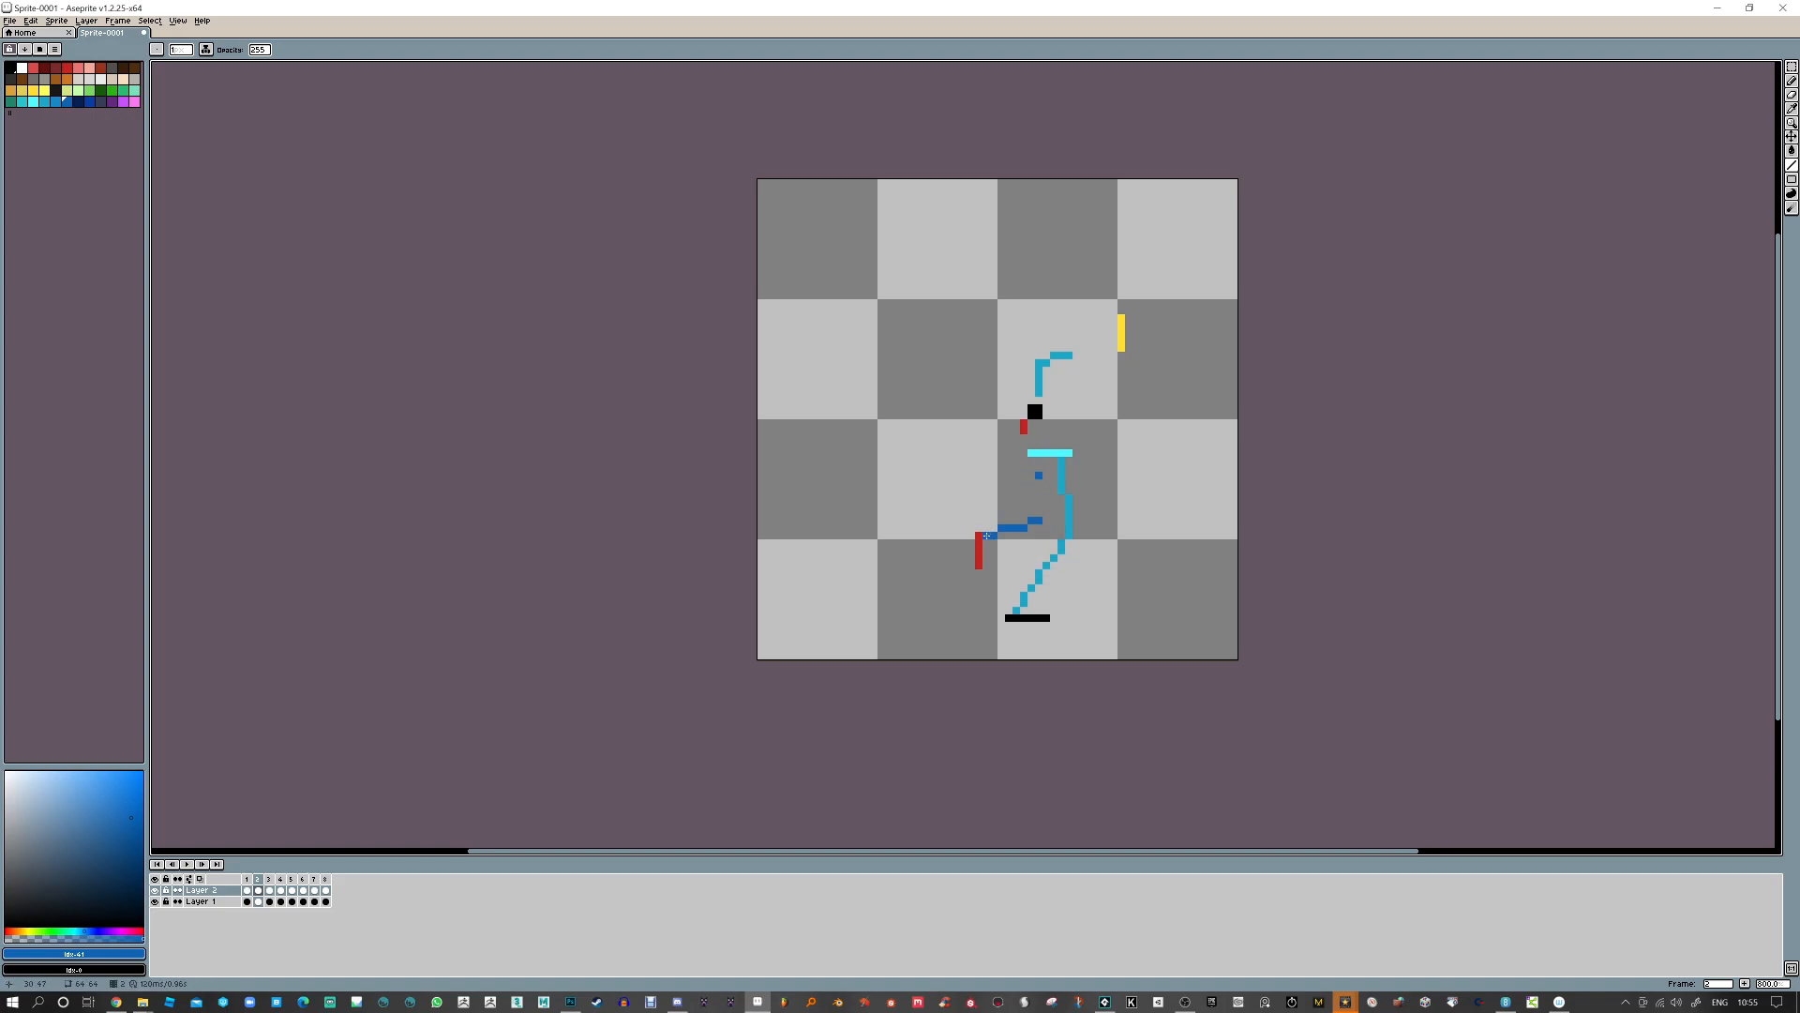
Draw the far leg in frame 3 as a forward-bent dark blue line between the red foot marker and the hip bar
key("Right")
key("Right")
key("Right")
key("Right")
key("Right")
key("Right")
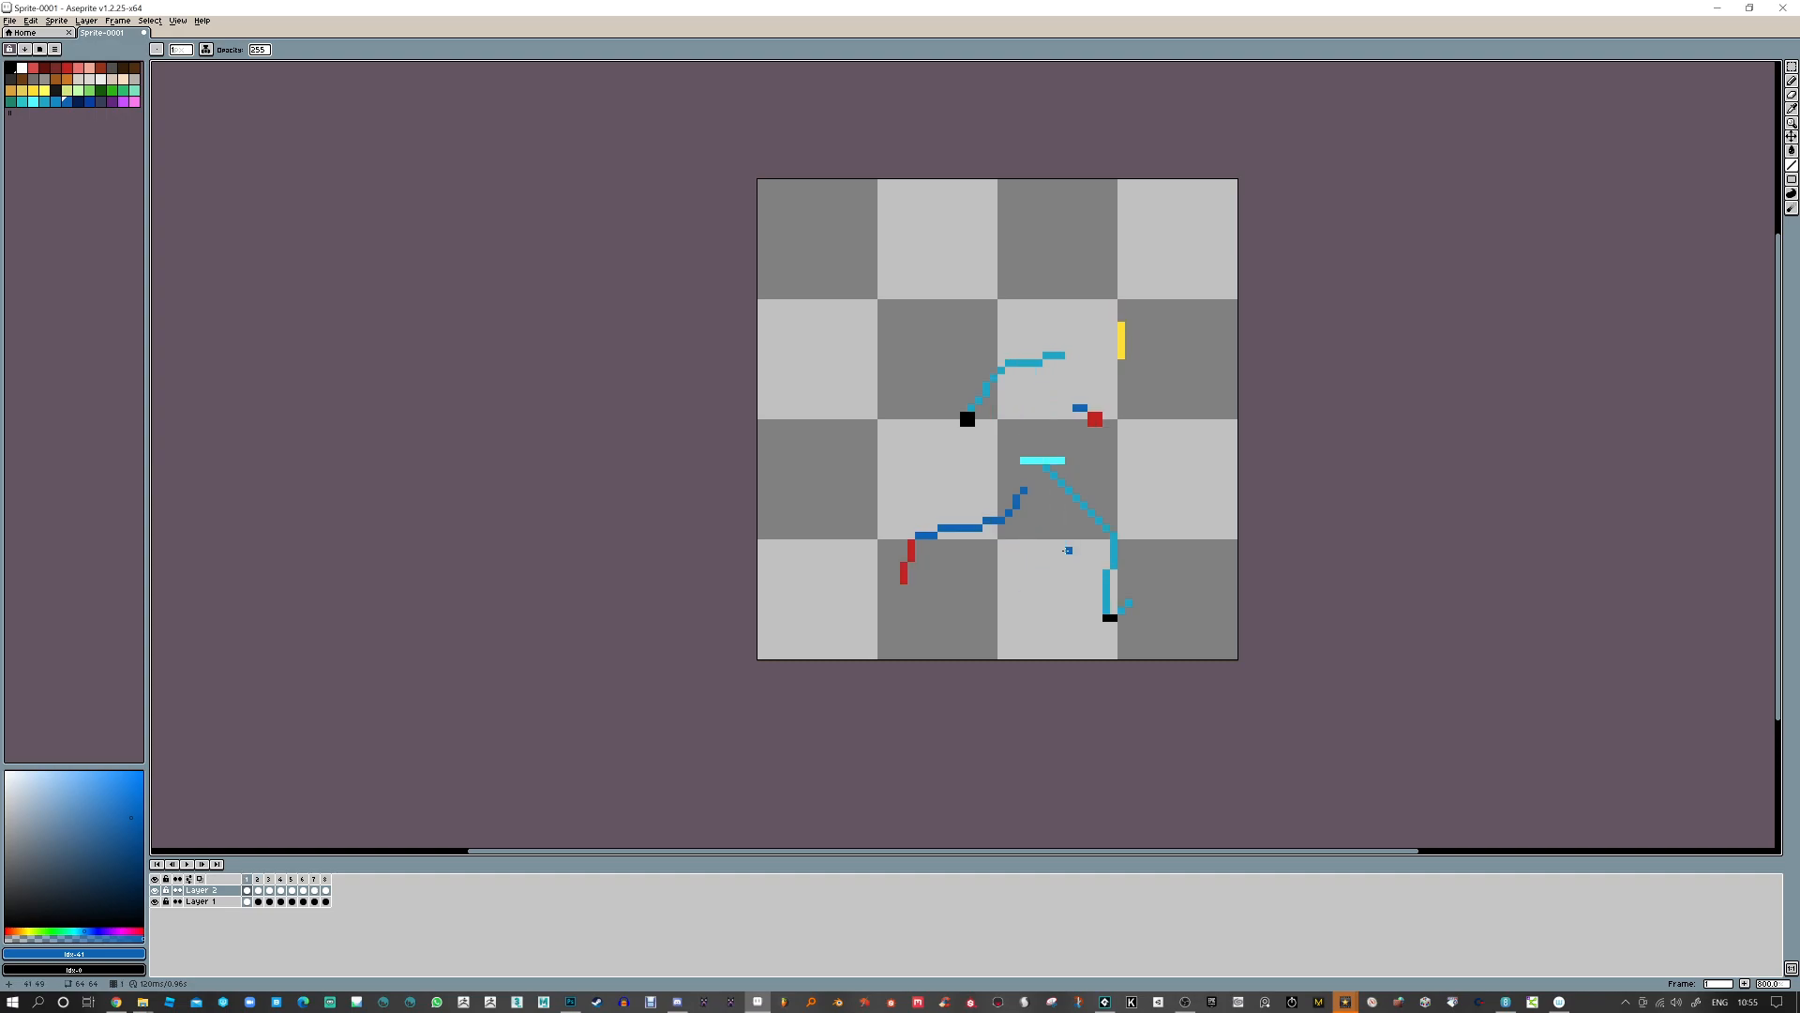
key("Right")
key("Right")
key("Right")
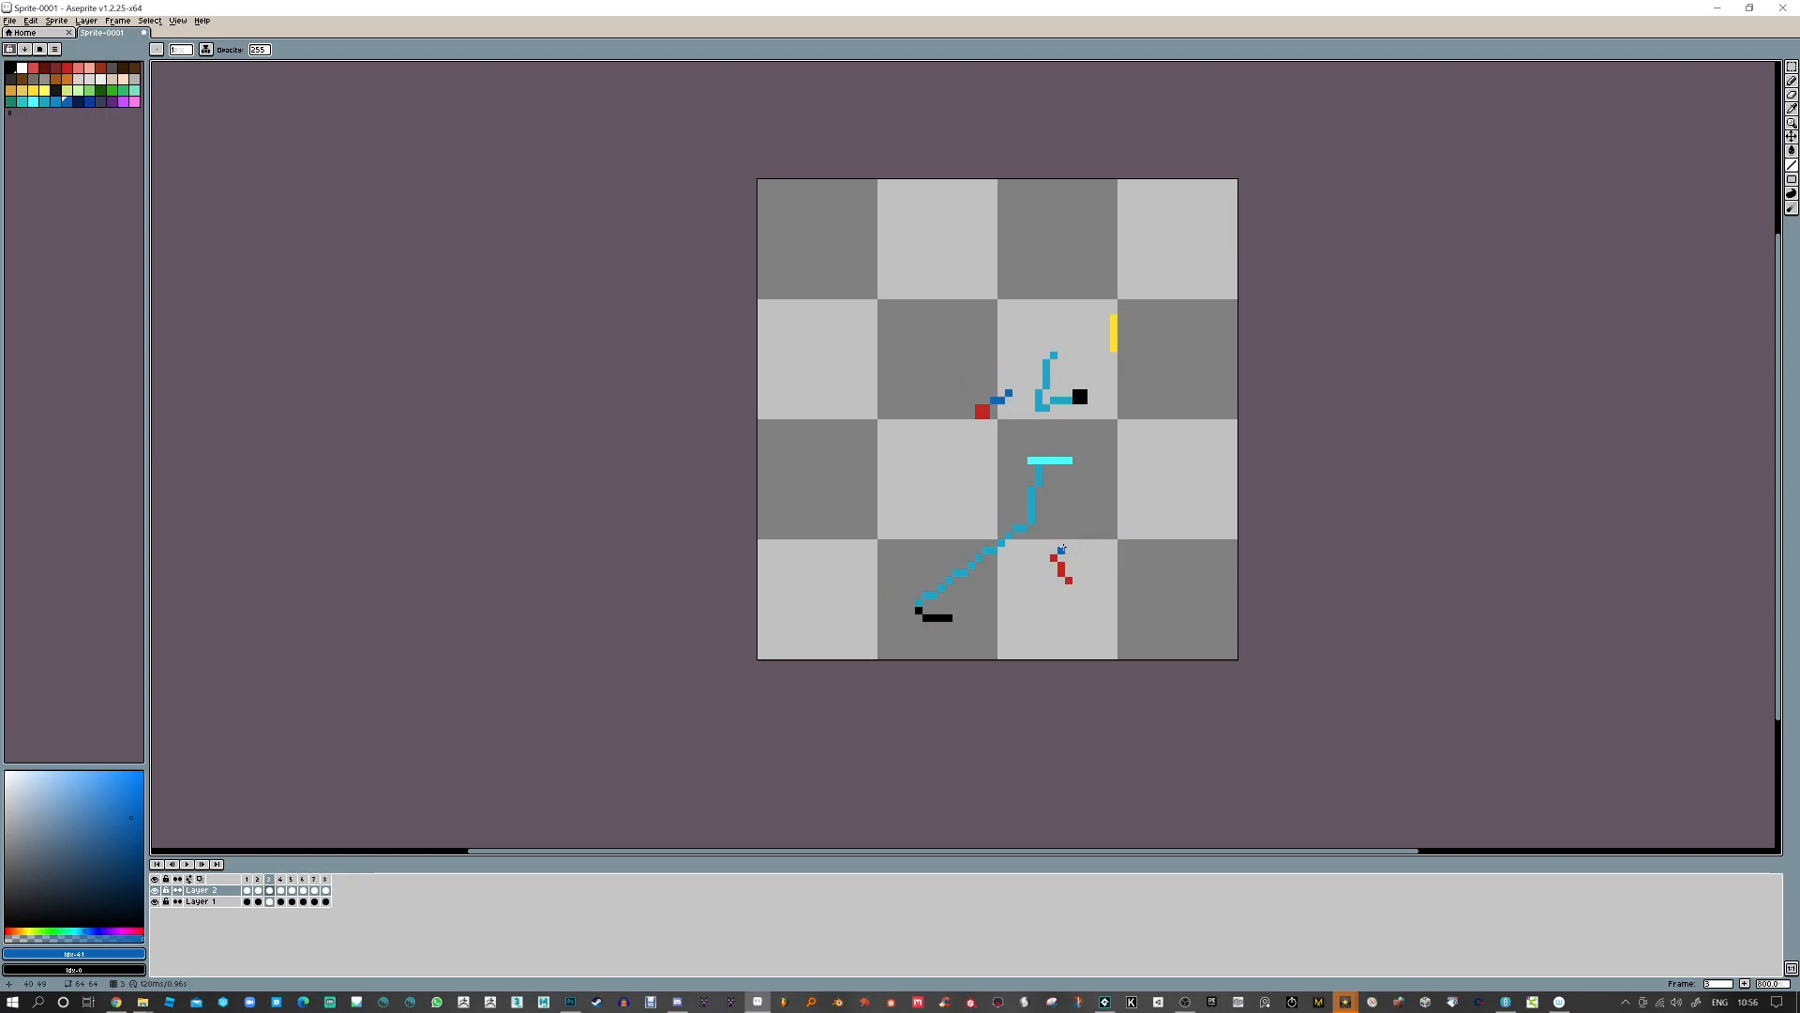
mouse_move(1061, 542)
left_mouse_down()
mouse_move(1091, 506)
mouse_move(1062, 467)
left_mouse_up()
Compare frames 4 and 8, then draw the dark blue far leg in frame 4 from the hip through a bent knee to the red foot
key("Right")
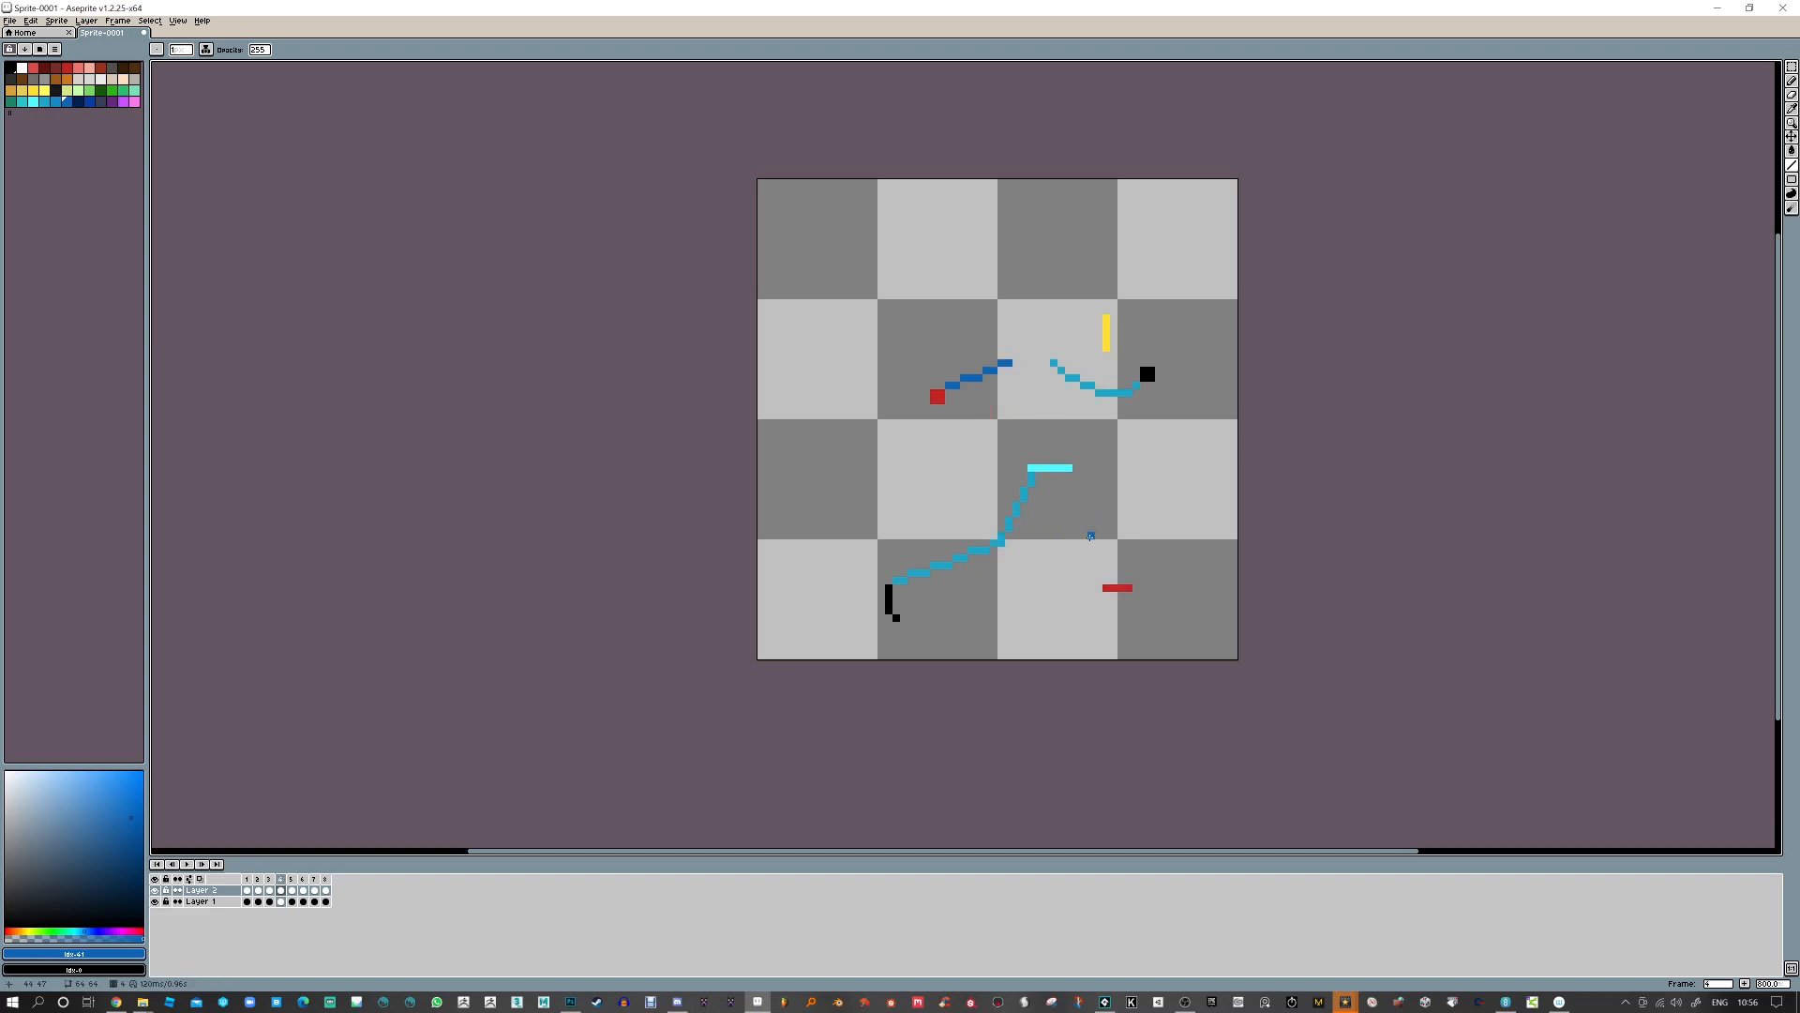
key("Left")
key("Left")
key("Left")
key("Left")
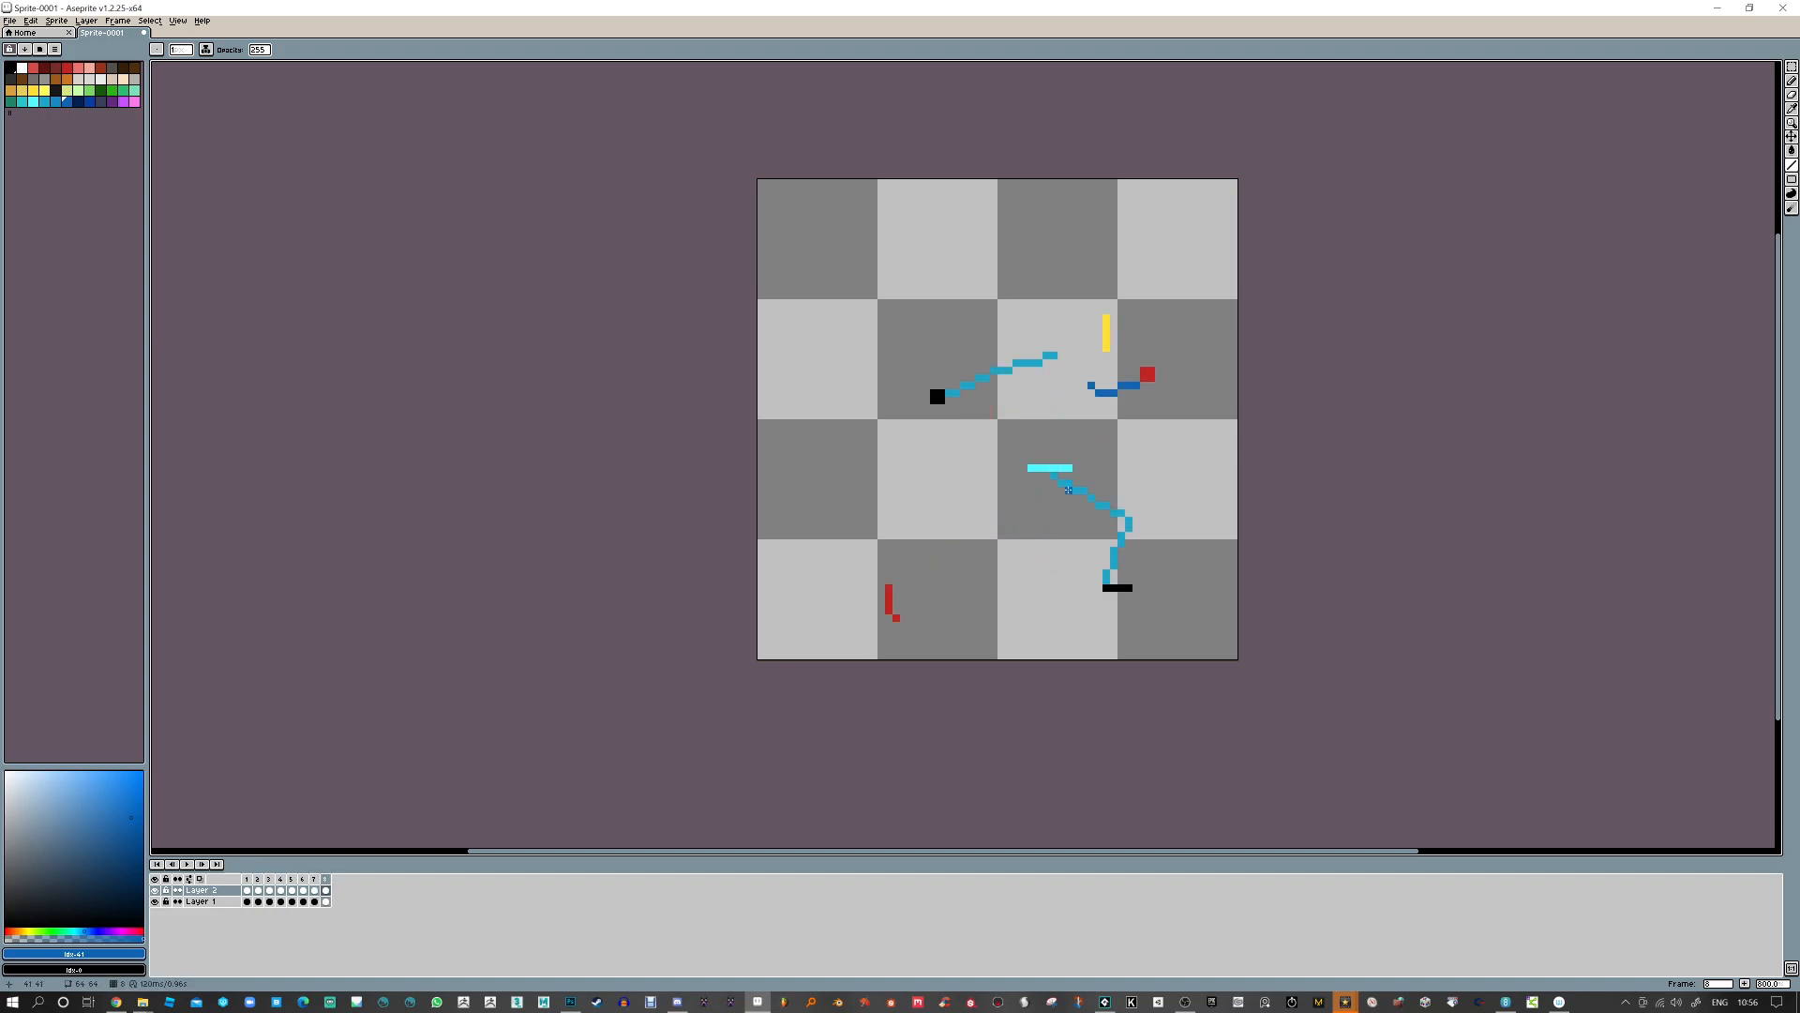
key("Left")
key("Left")
key("Left")
key("Left")
mouse_move(1053, 477)
left_mouse_down()
mouse_move(1131, 515)
mouse_move(1104, 576)
left_mouse_up()
Play the loop, then draw the dark blue far leg in frame 5 from the hip bar to the red foot marker
key("Return")
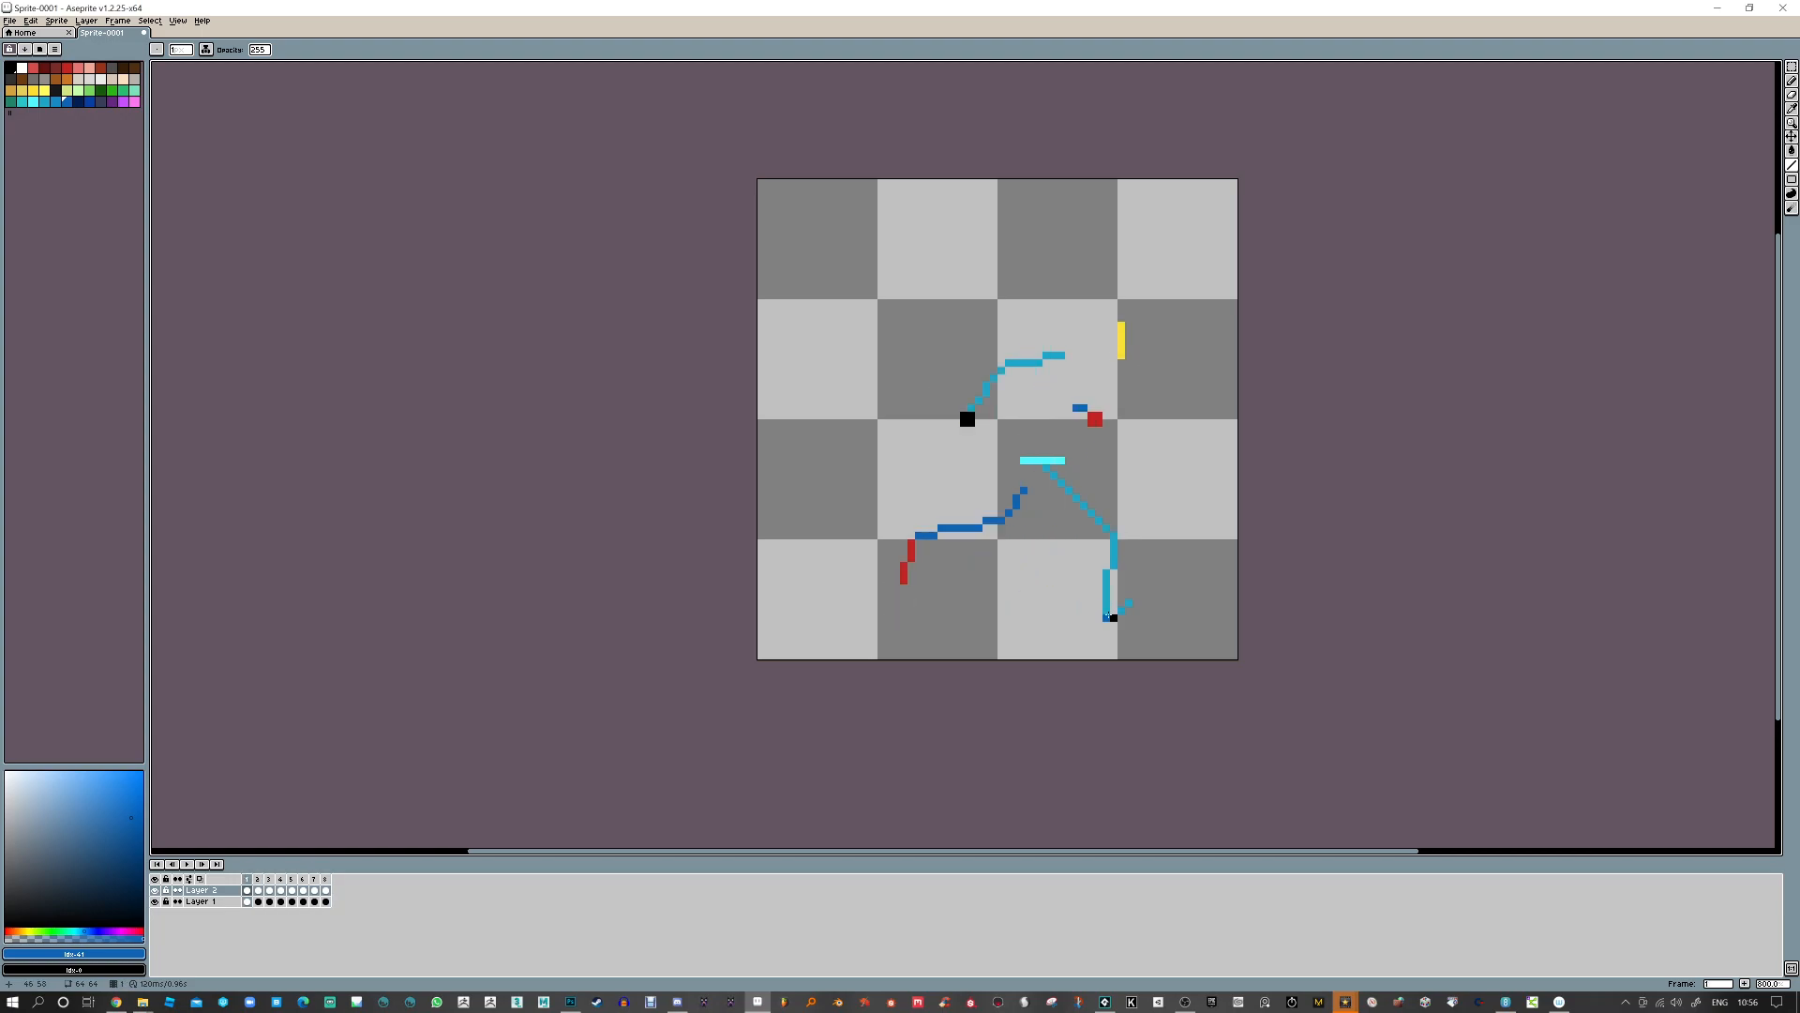
mouse_move(1054, 476)
left_mouse_down()
mouse_move(1113, 551)
mouse_move(1112, 612)
left_mouse_up()
key("Right")
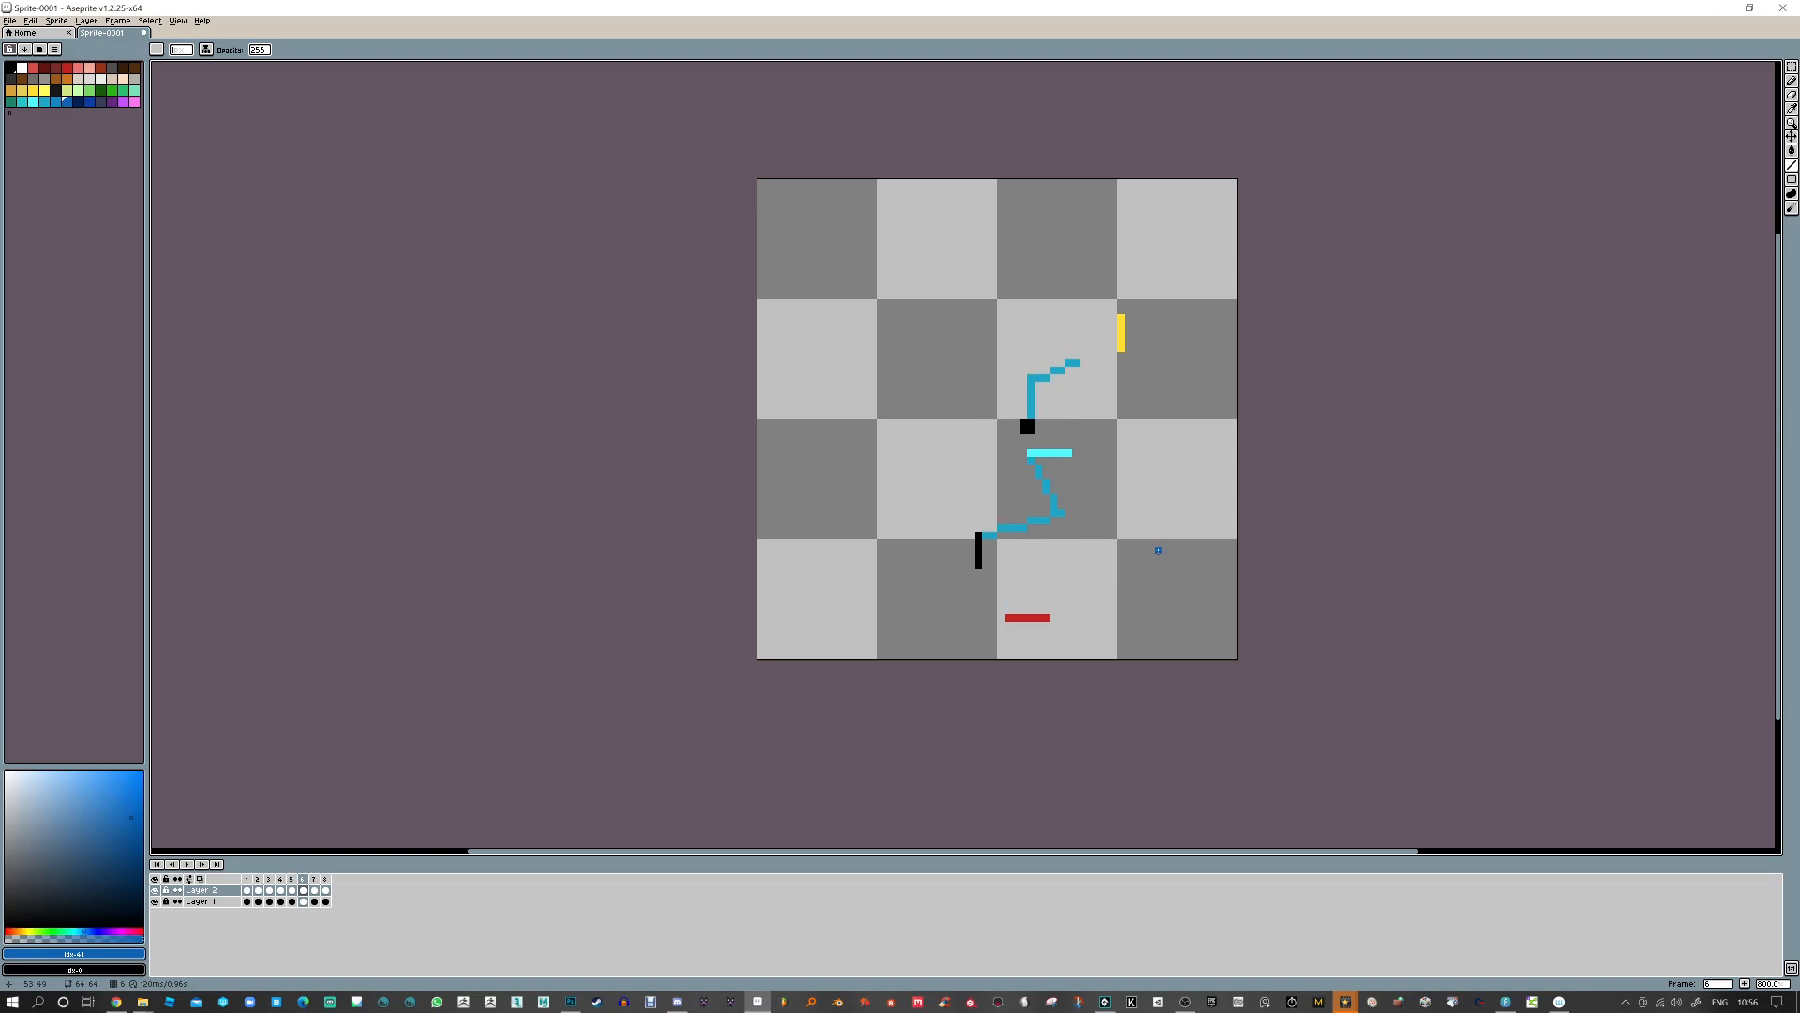
Compare frames 2 and 6, then draw the far leg's dark blue shin rising from the red foot marker in frame 6
key("Left")
key("Left")
key("Left")
key("Left")
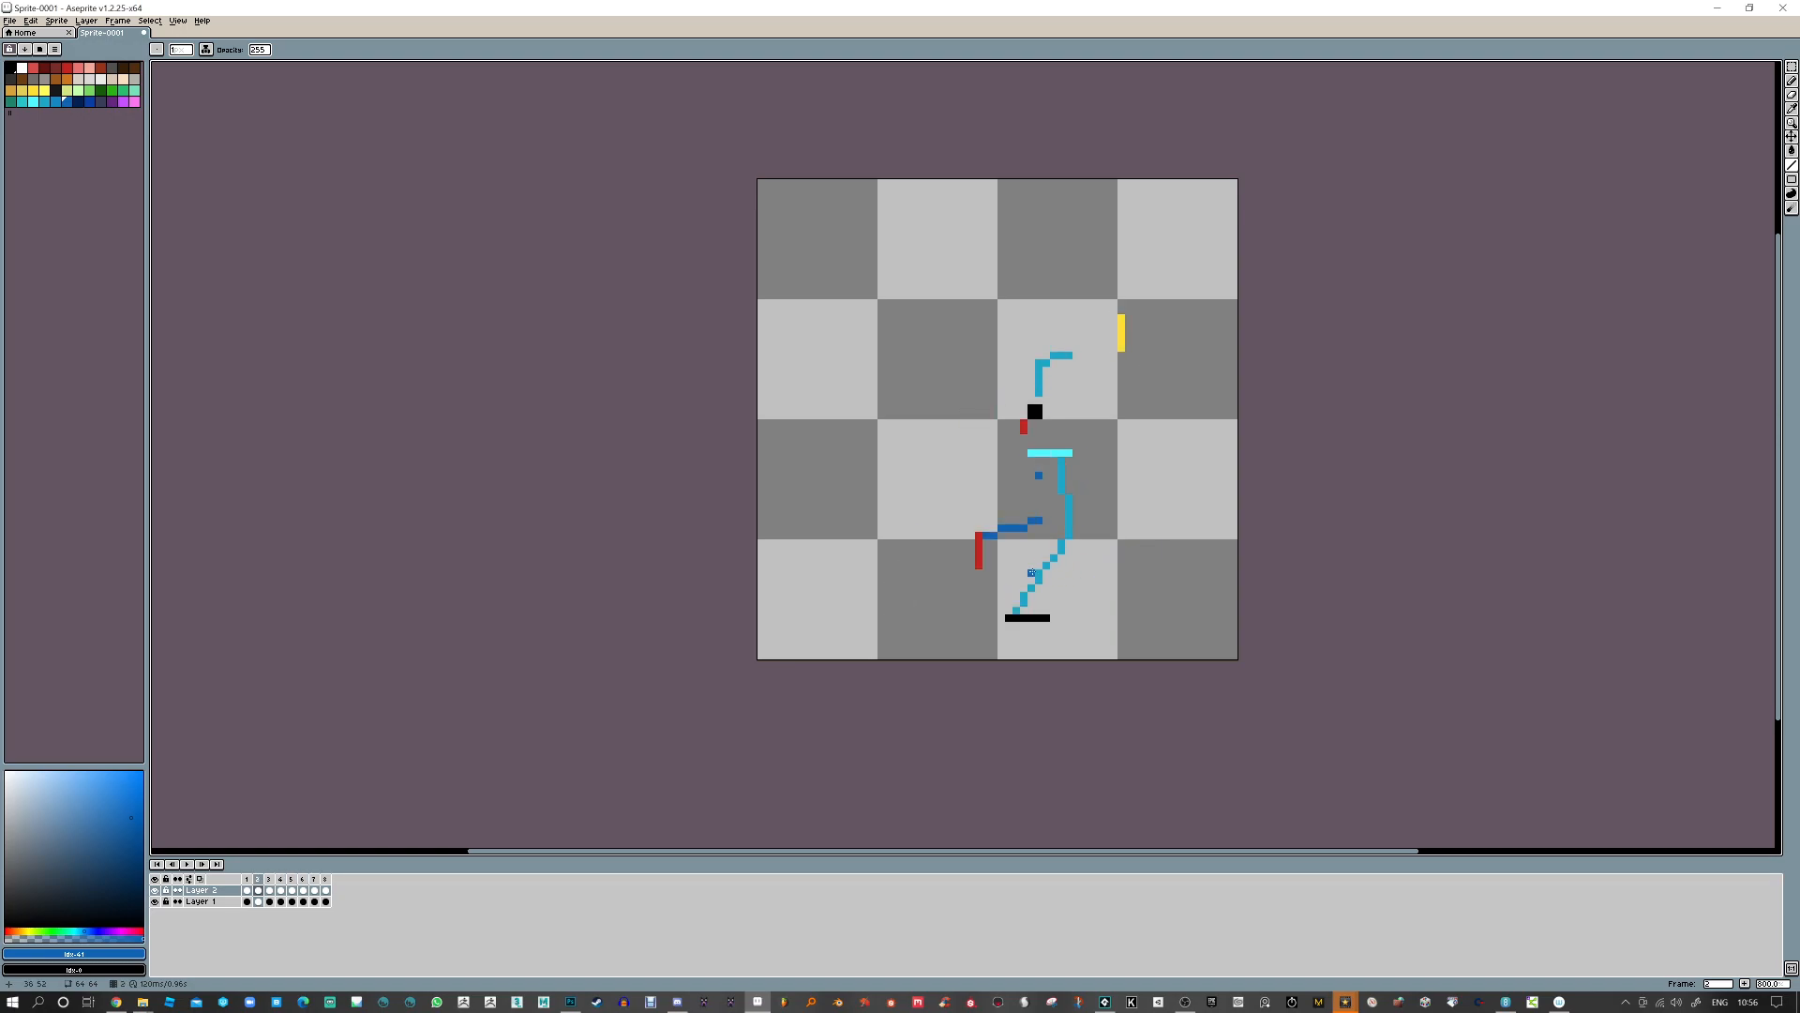
key("Right")
key("Right")
key("Right")
key("Right")
left_click_drag(1016, 609, 1048, 548)
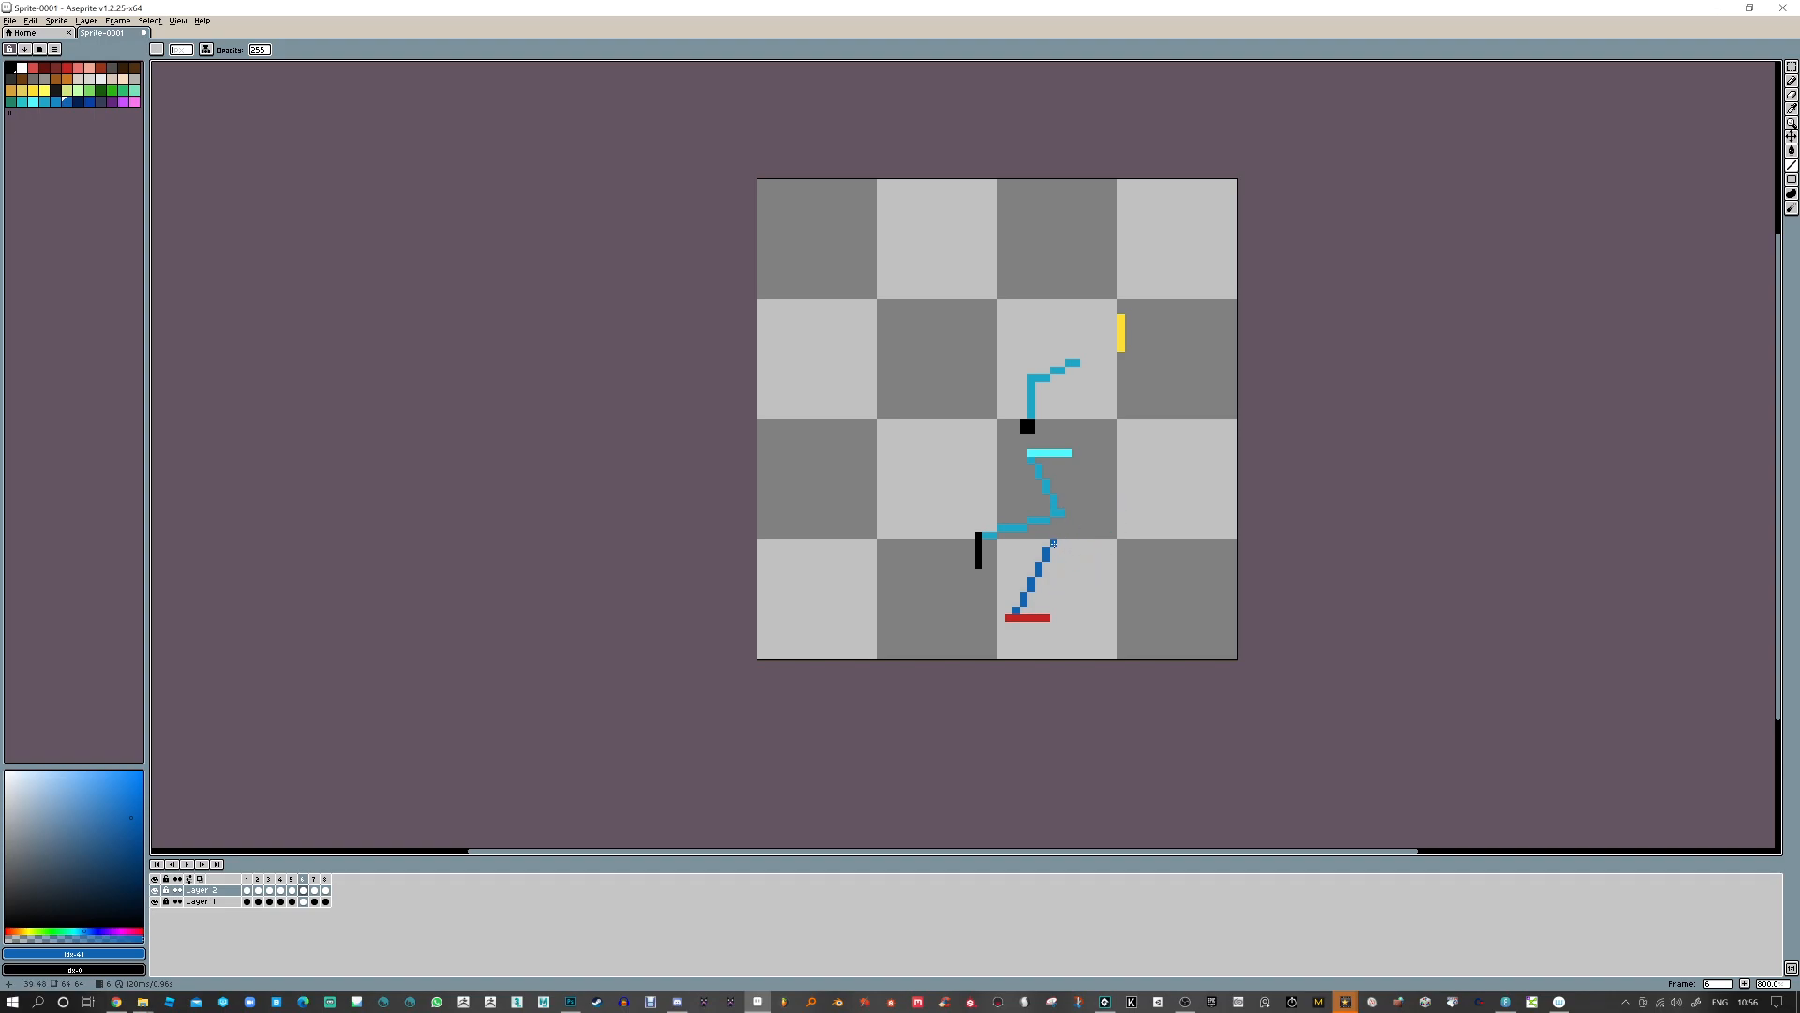
Check the motion against frame 3, then draw the dark blue far leg in frame 7 from the red foot toward the hip
key("Right")
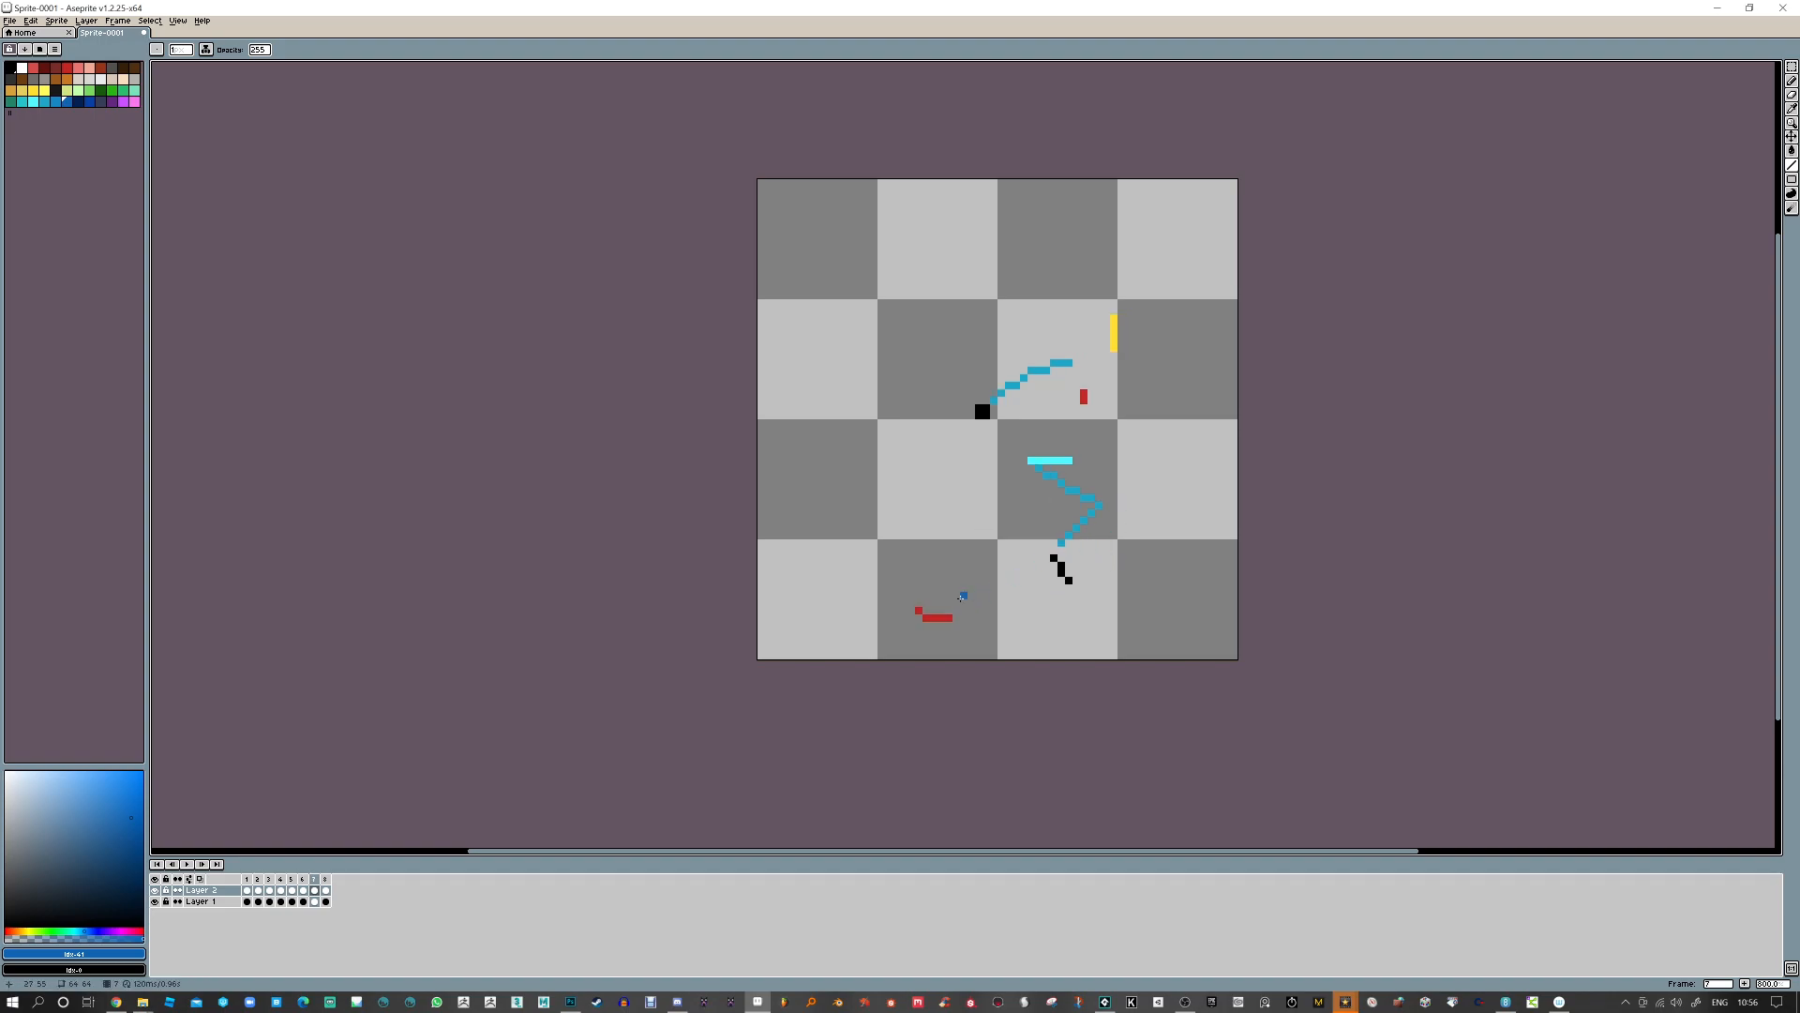
key("Return")
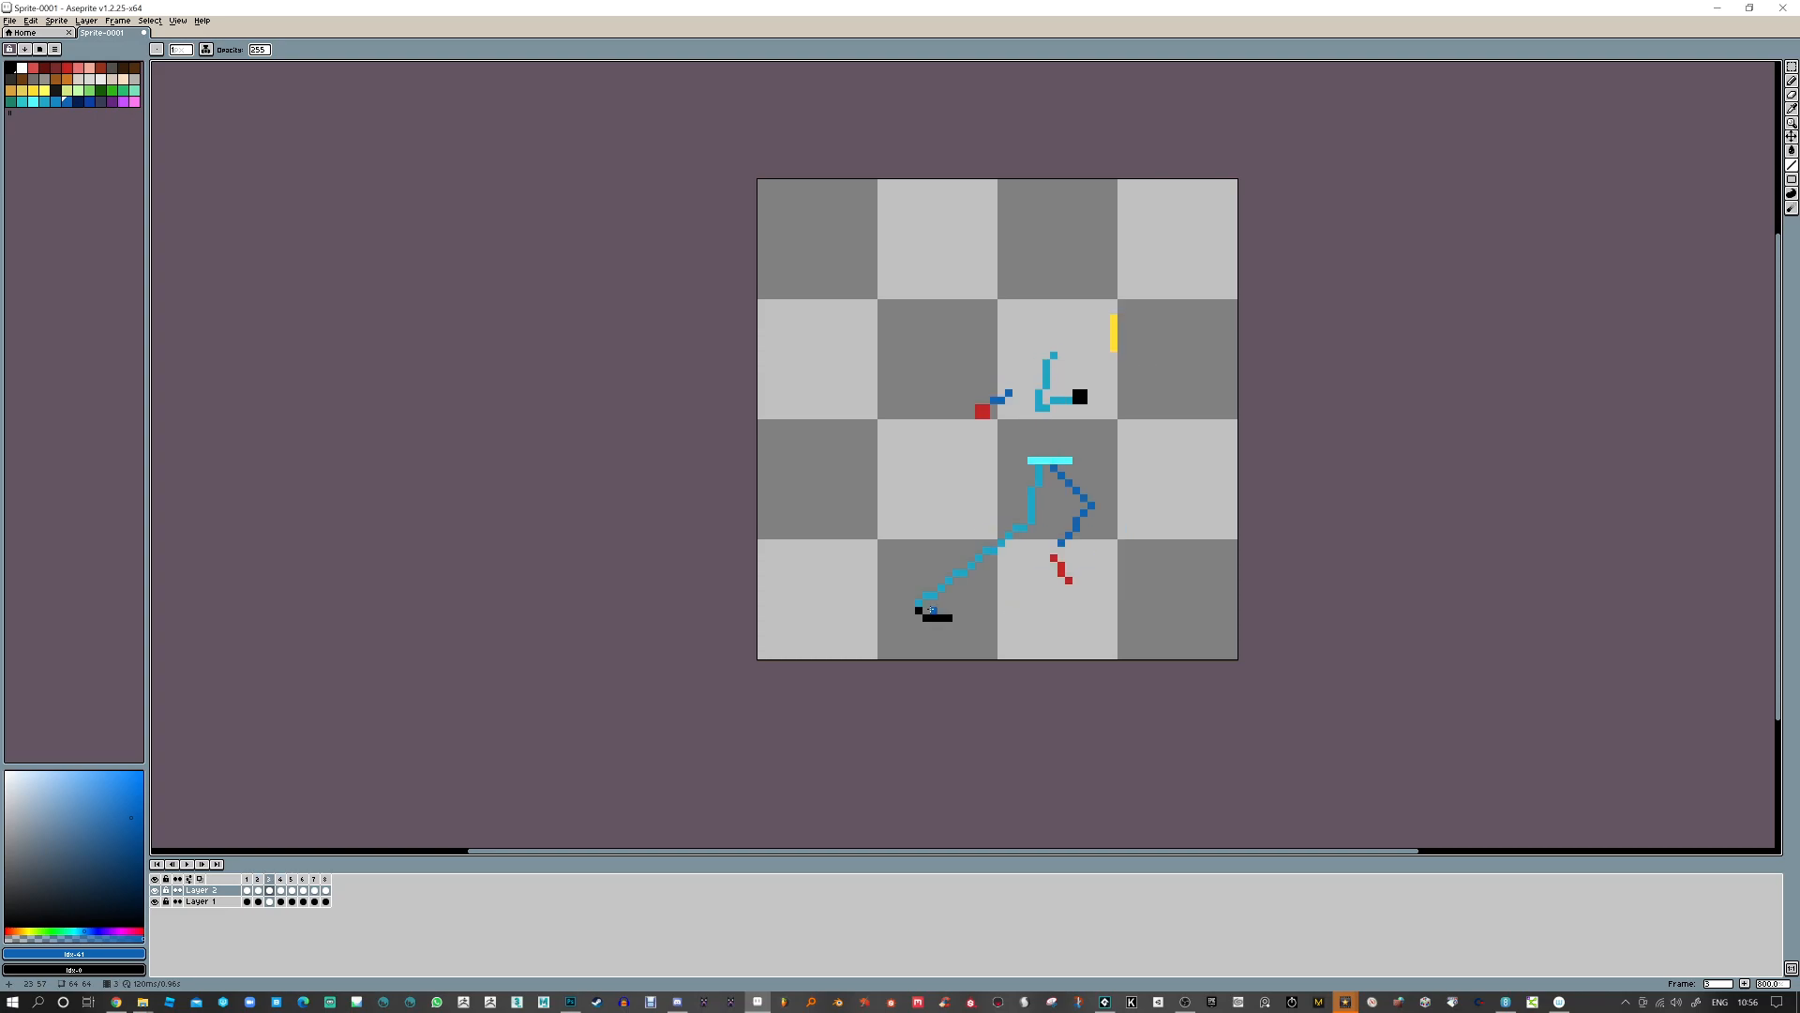
key("Right")
key("Right")
key("Right")
key("Right")
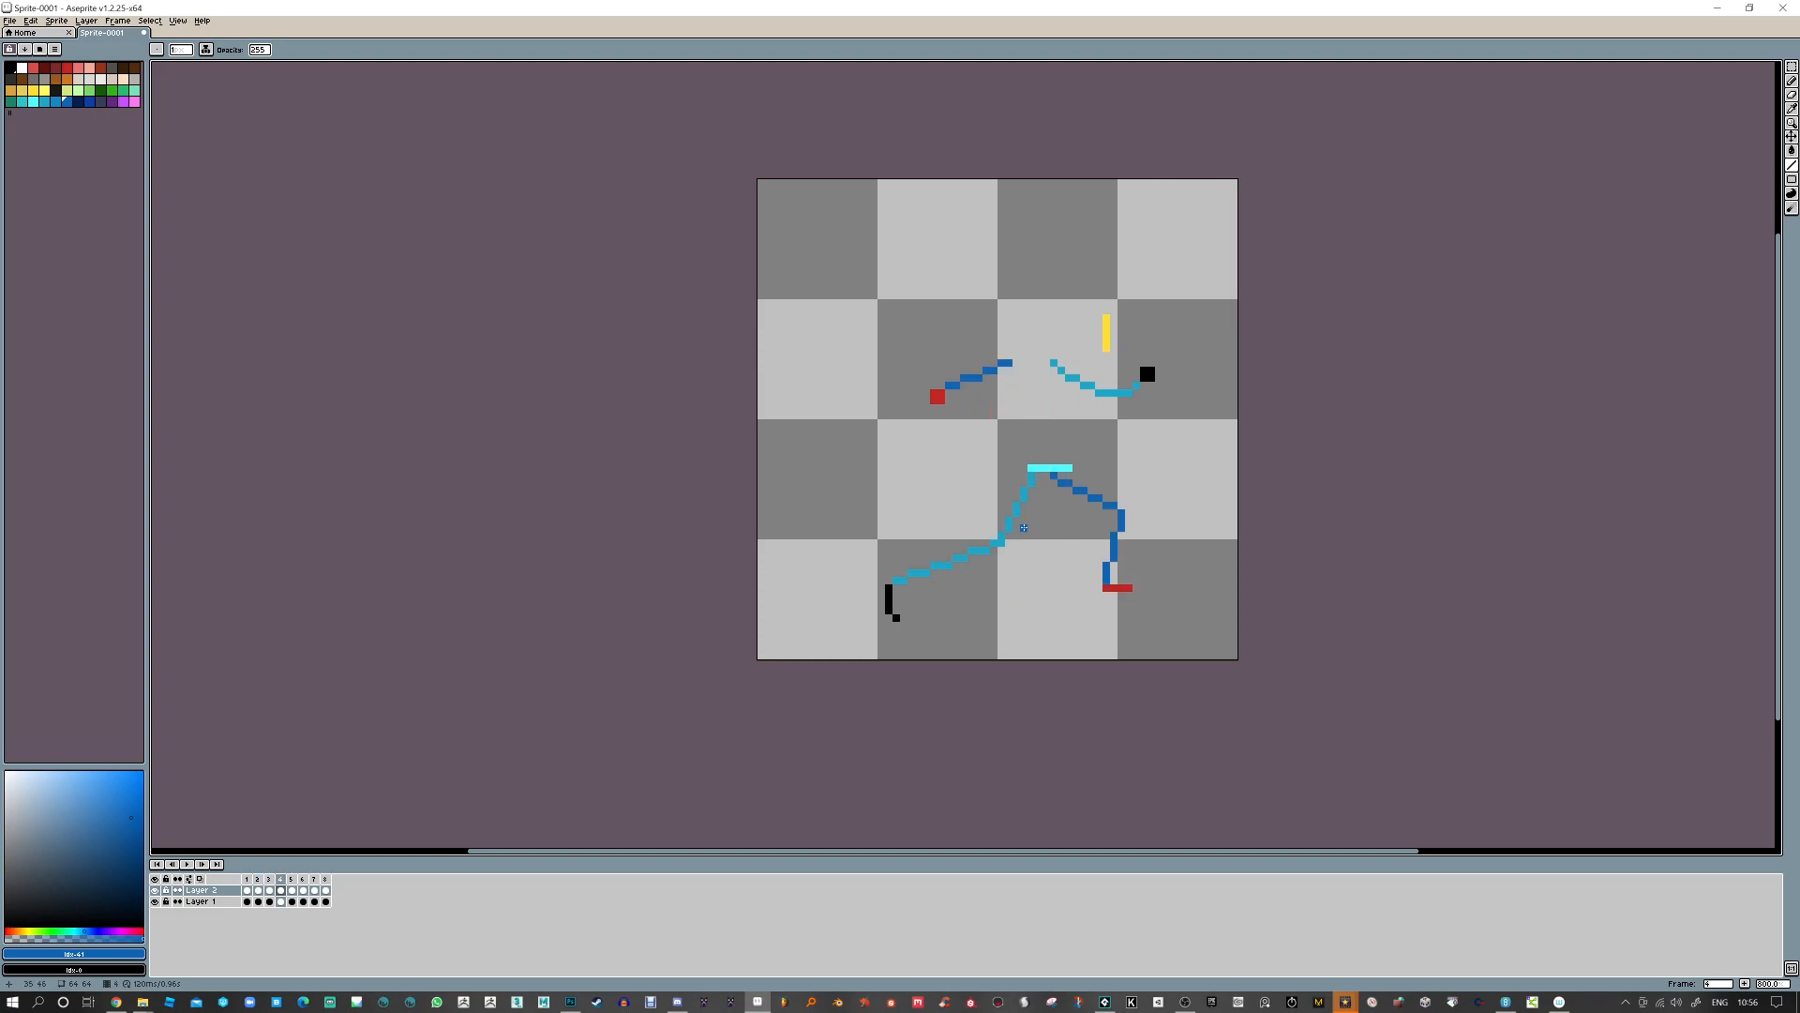
mouse_move(1024, 528)
left_mouse_down()
mouse_move(918, 601)
mouse_move(1039, 497)
left_mouse_up()
Draw the dark blue far leg in frame 8 following frame 4's rear leg pose, and play the loop
key("Right")
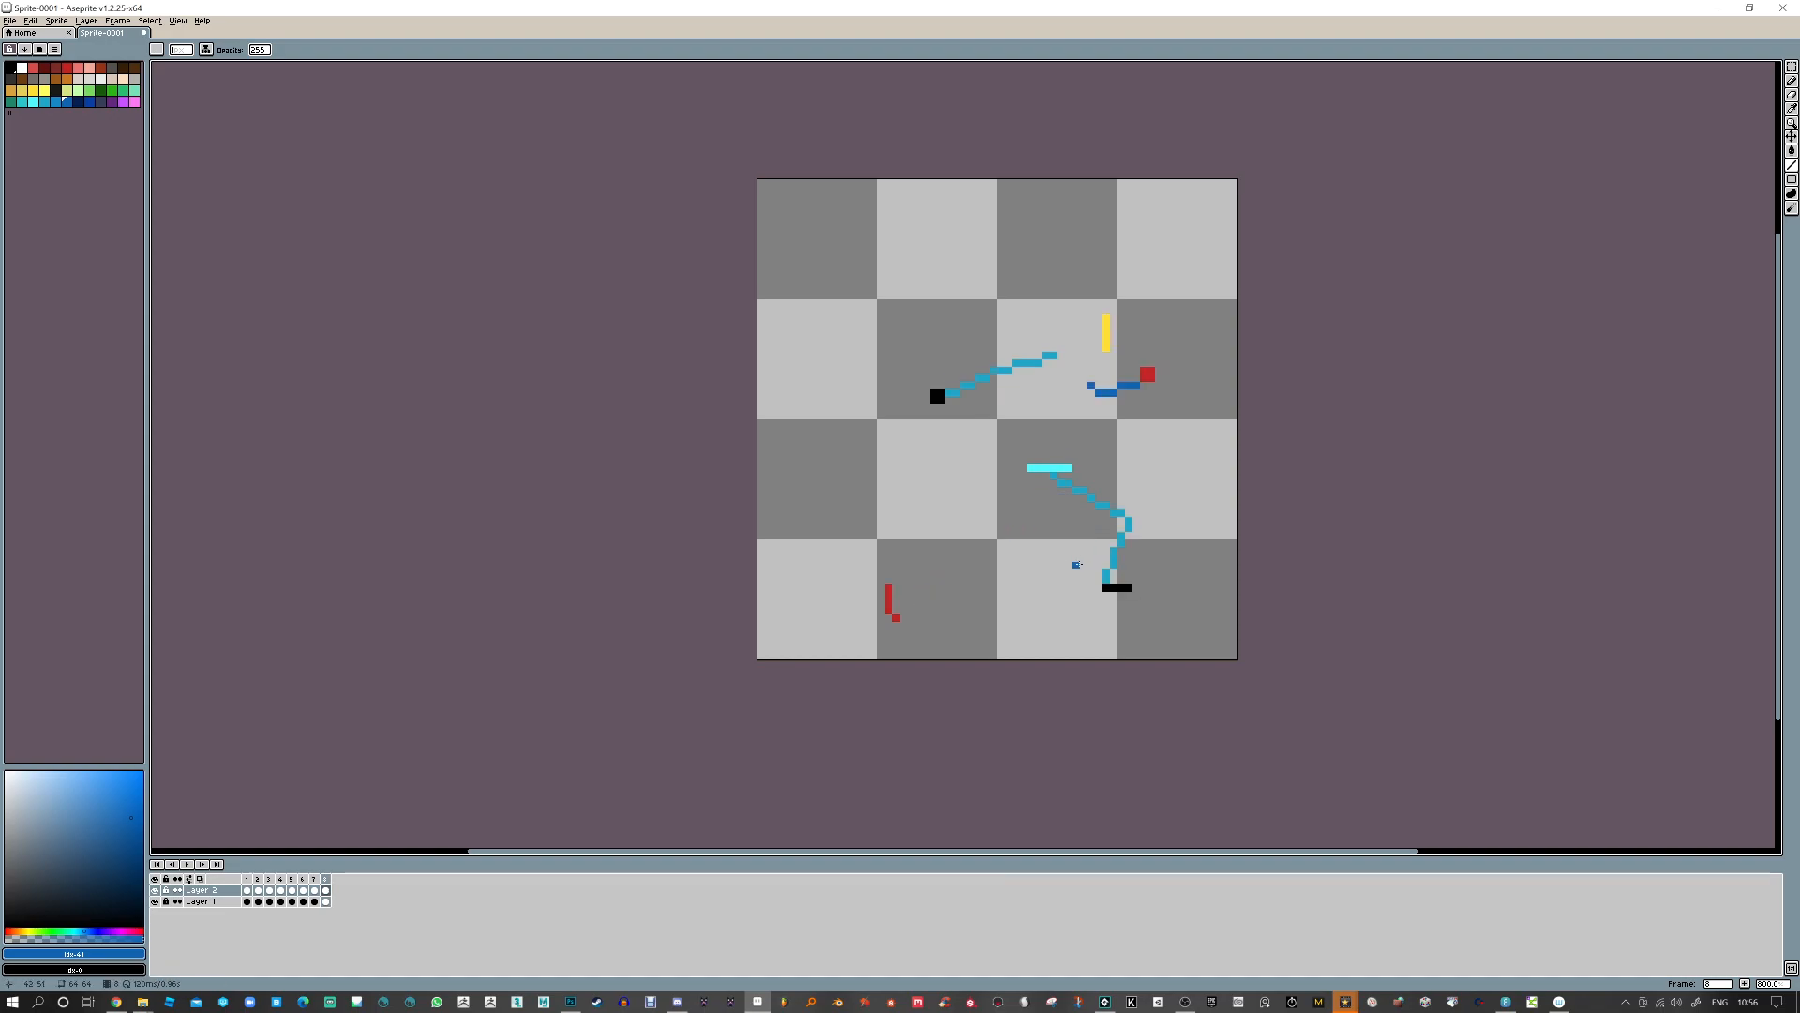
key("Return")
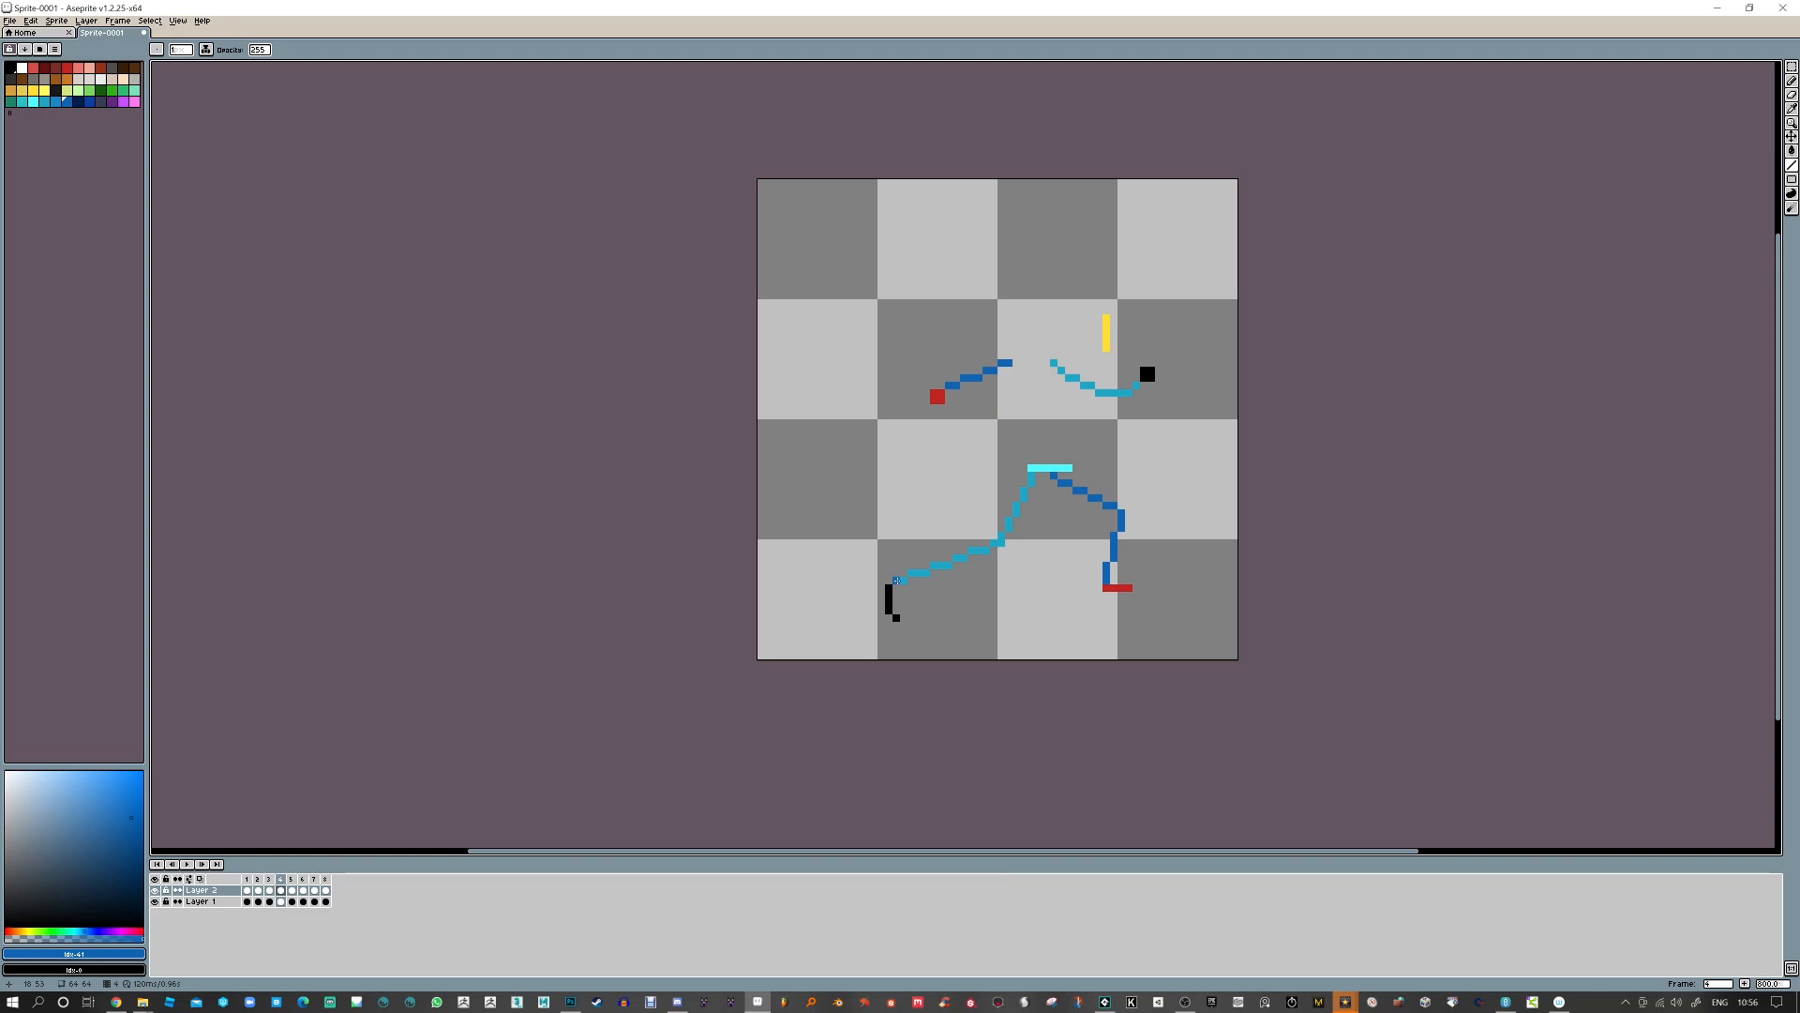
left_click_drag(995, 543, 1039, 506)
key("Return")
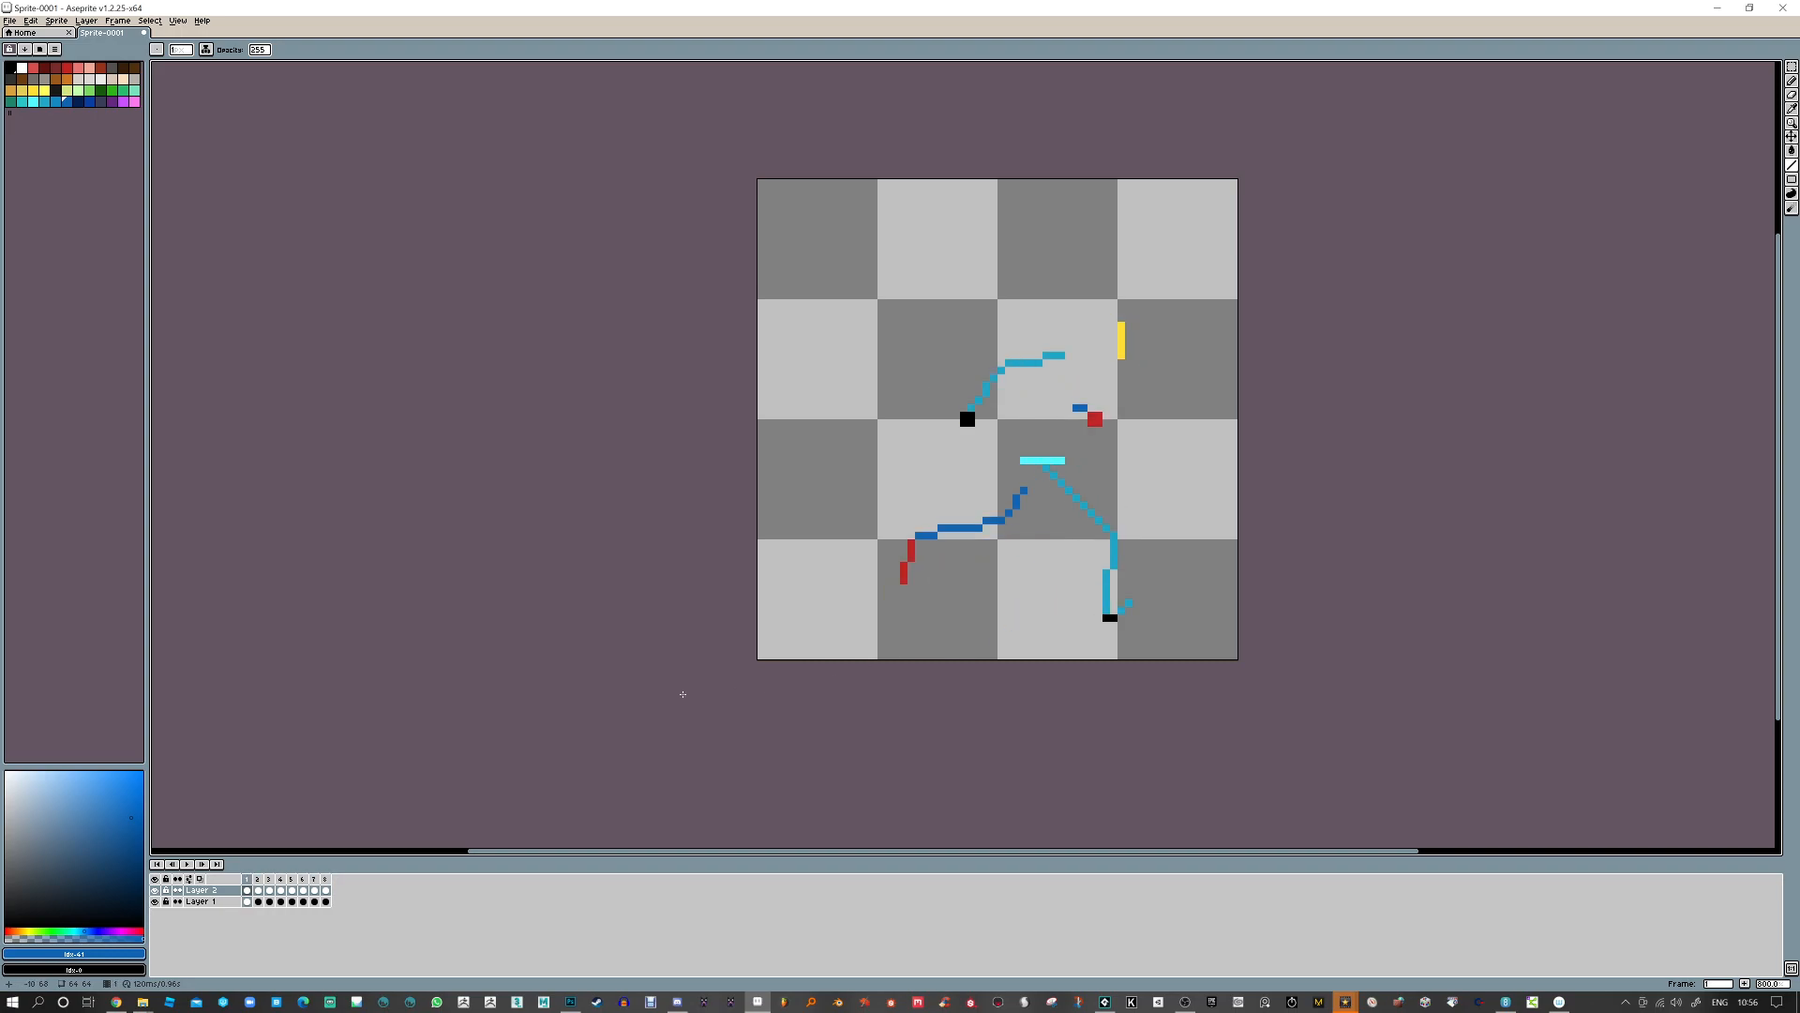
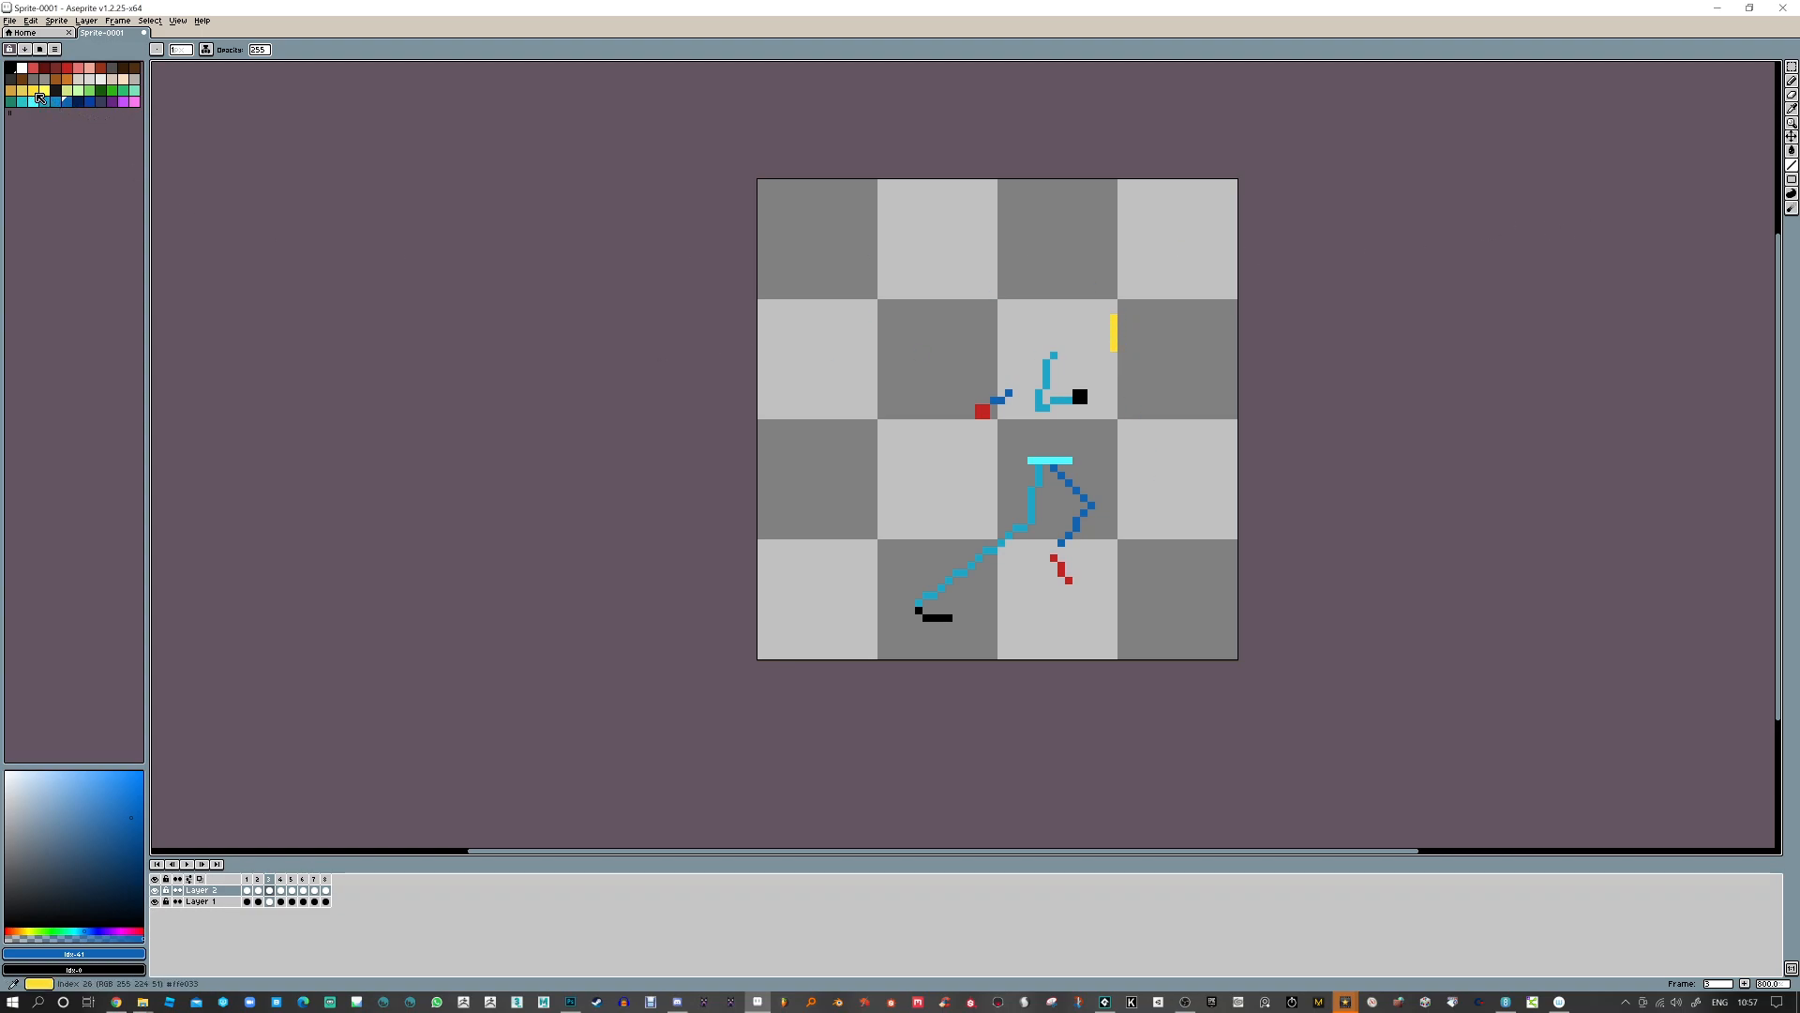
Pick yellow and shift the yellow marker in frame 3 one pixel to the right on Layer 1
left_click(33, 91)
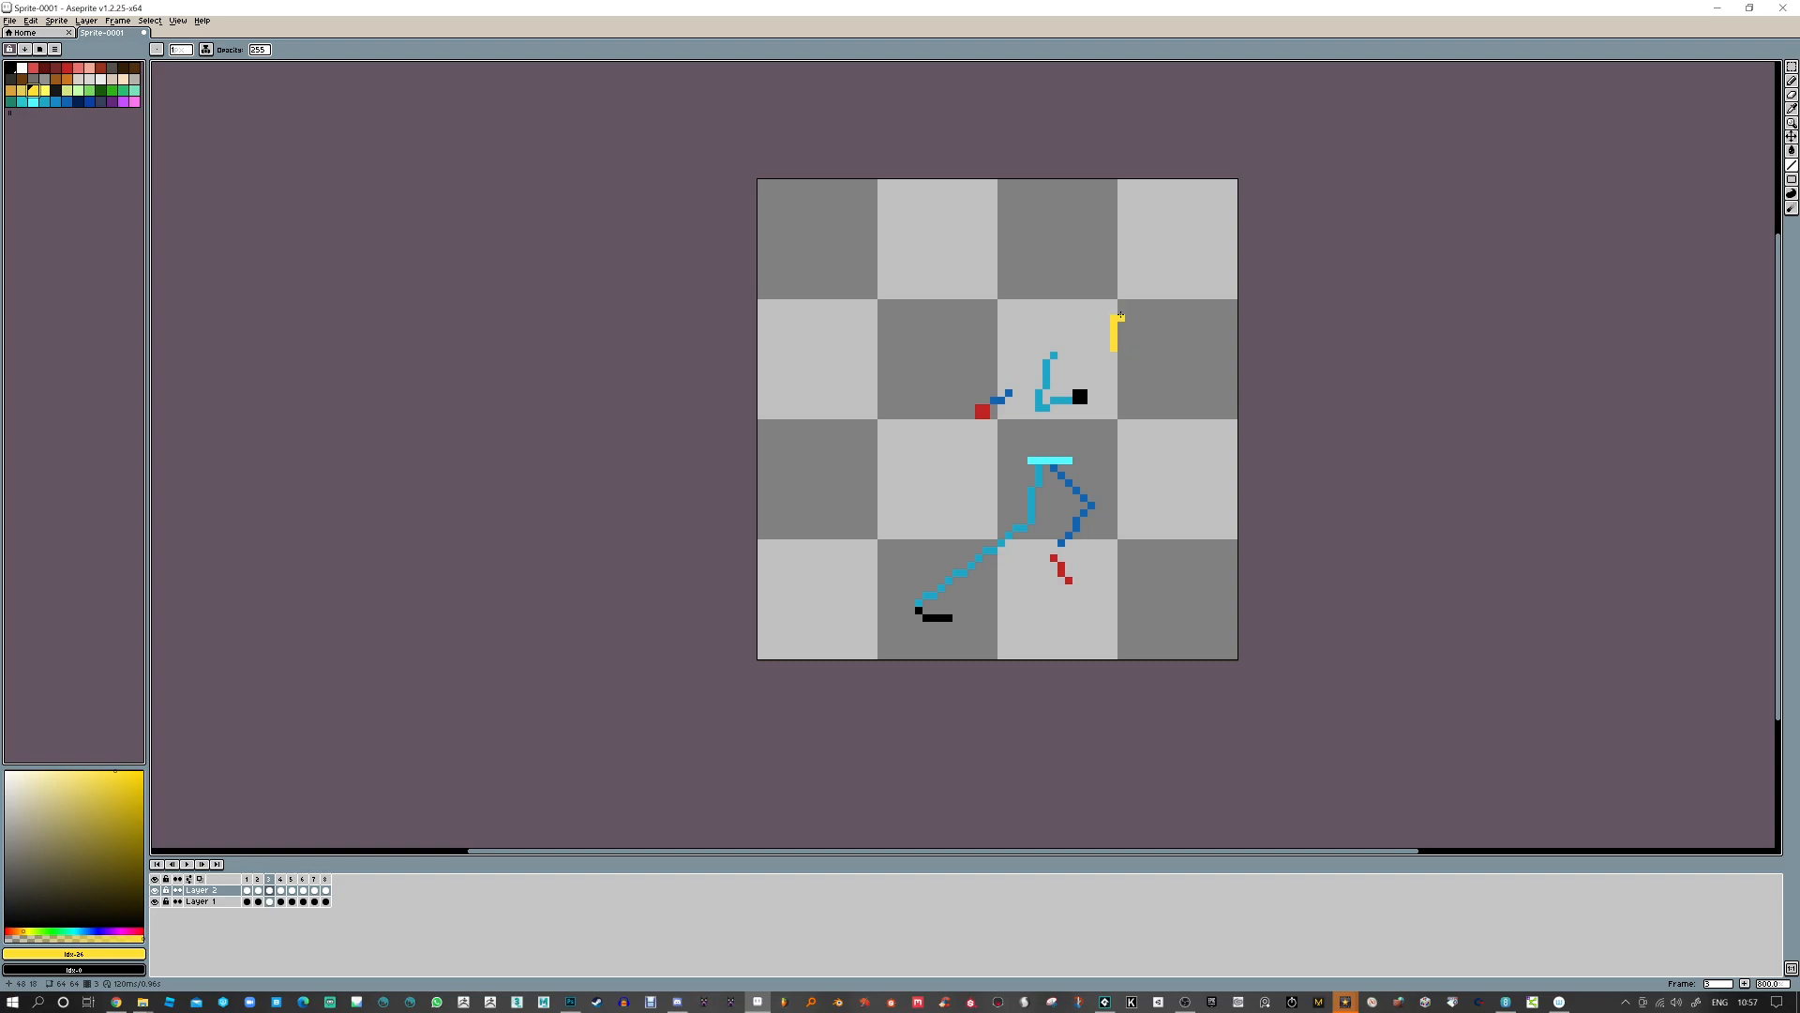
left_click_drag(1120, 316, 1123, 348)
key("e")
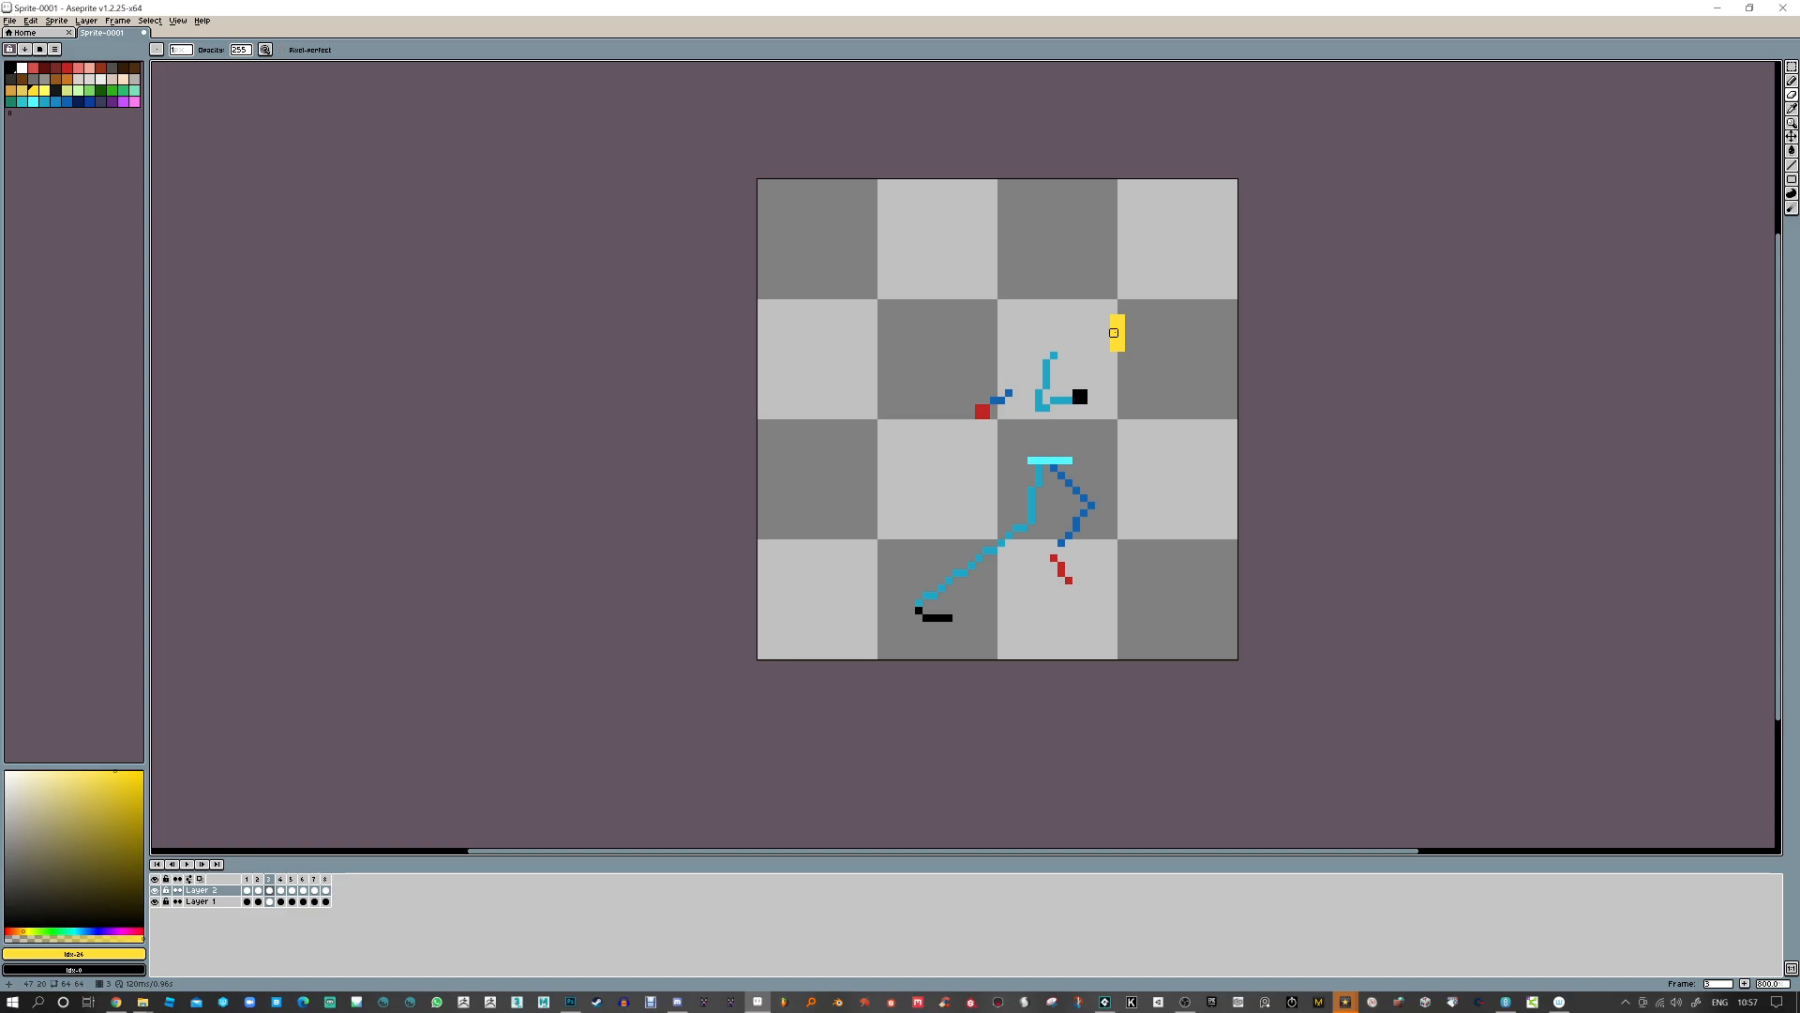
key("ctrl+z")
left_click(269, 901)
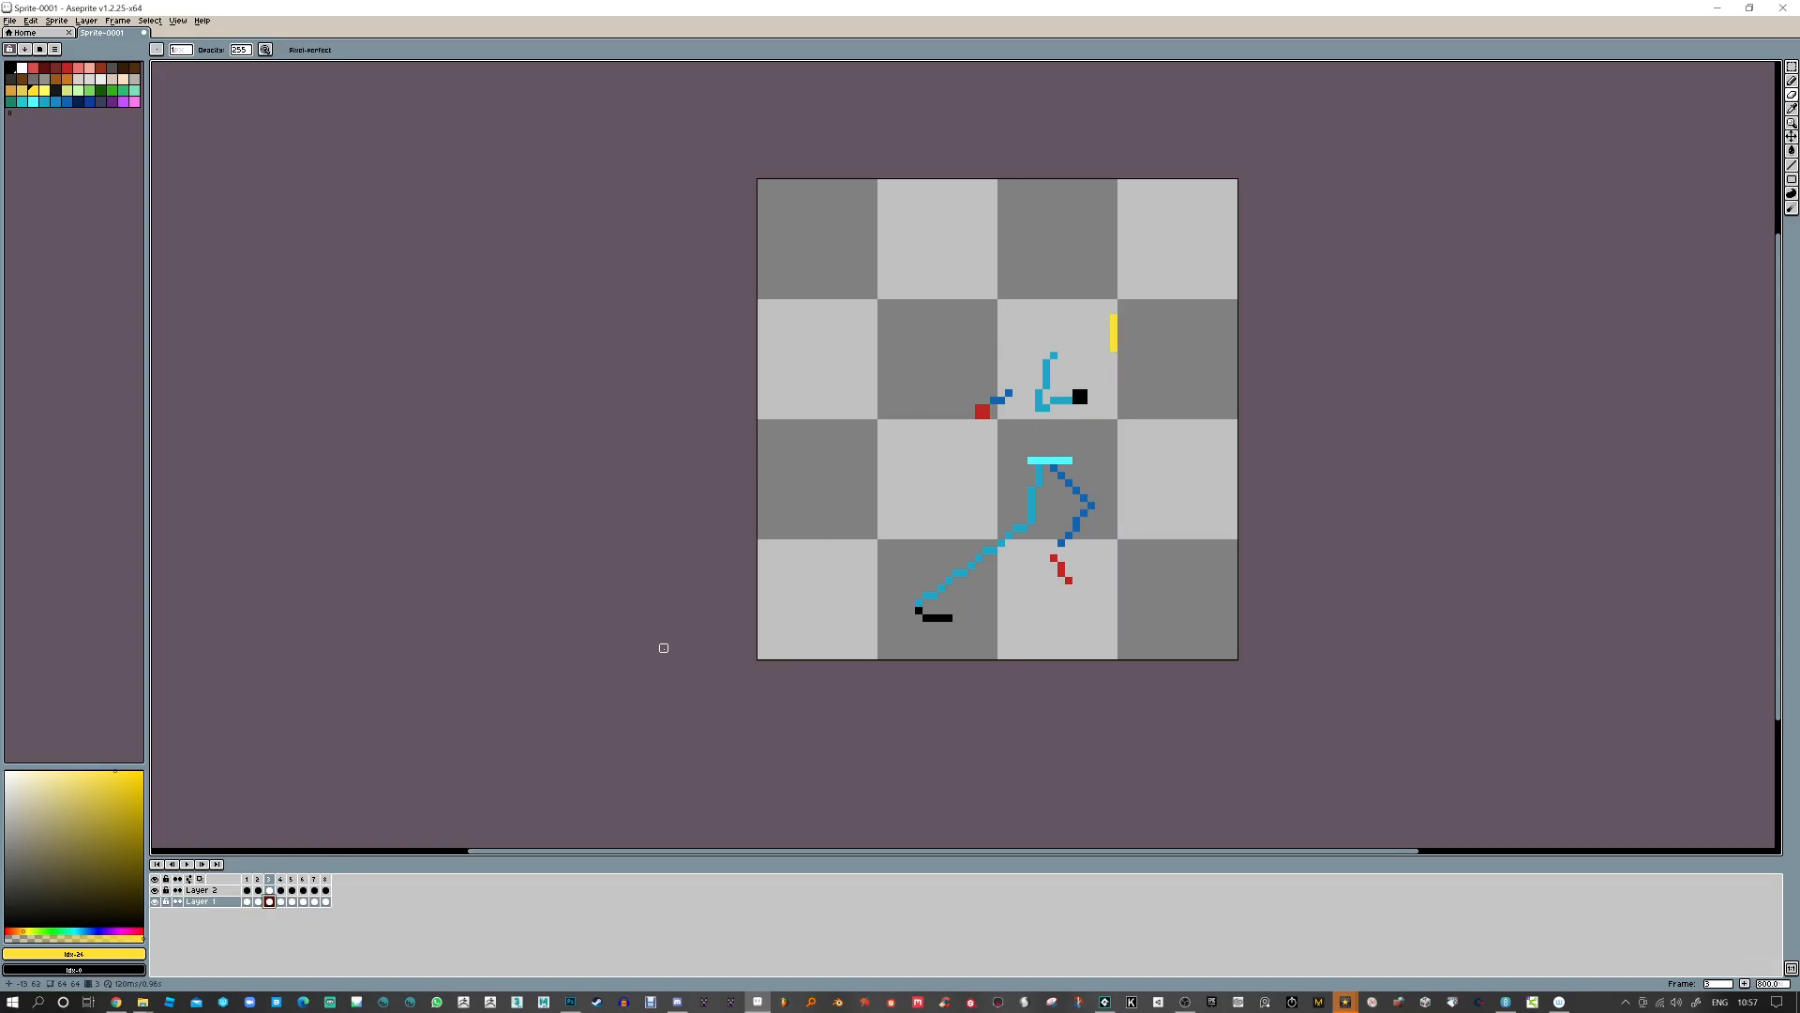
key("b")
left_click_drag(1121, 318, 1114, 355)
key("e")
Compare the neighbouring frames, then shift the yellow marker in frame 4 one pixel to the right
key("Left")
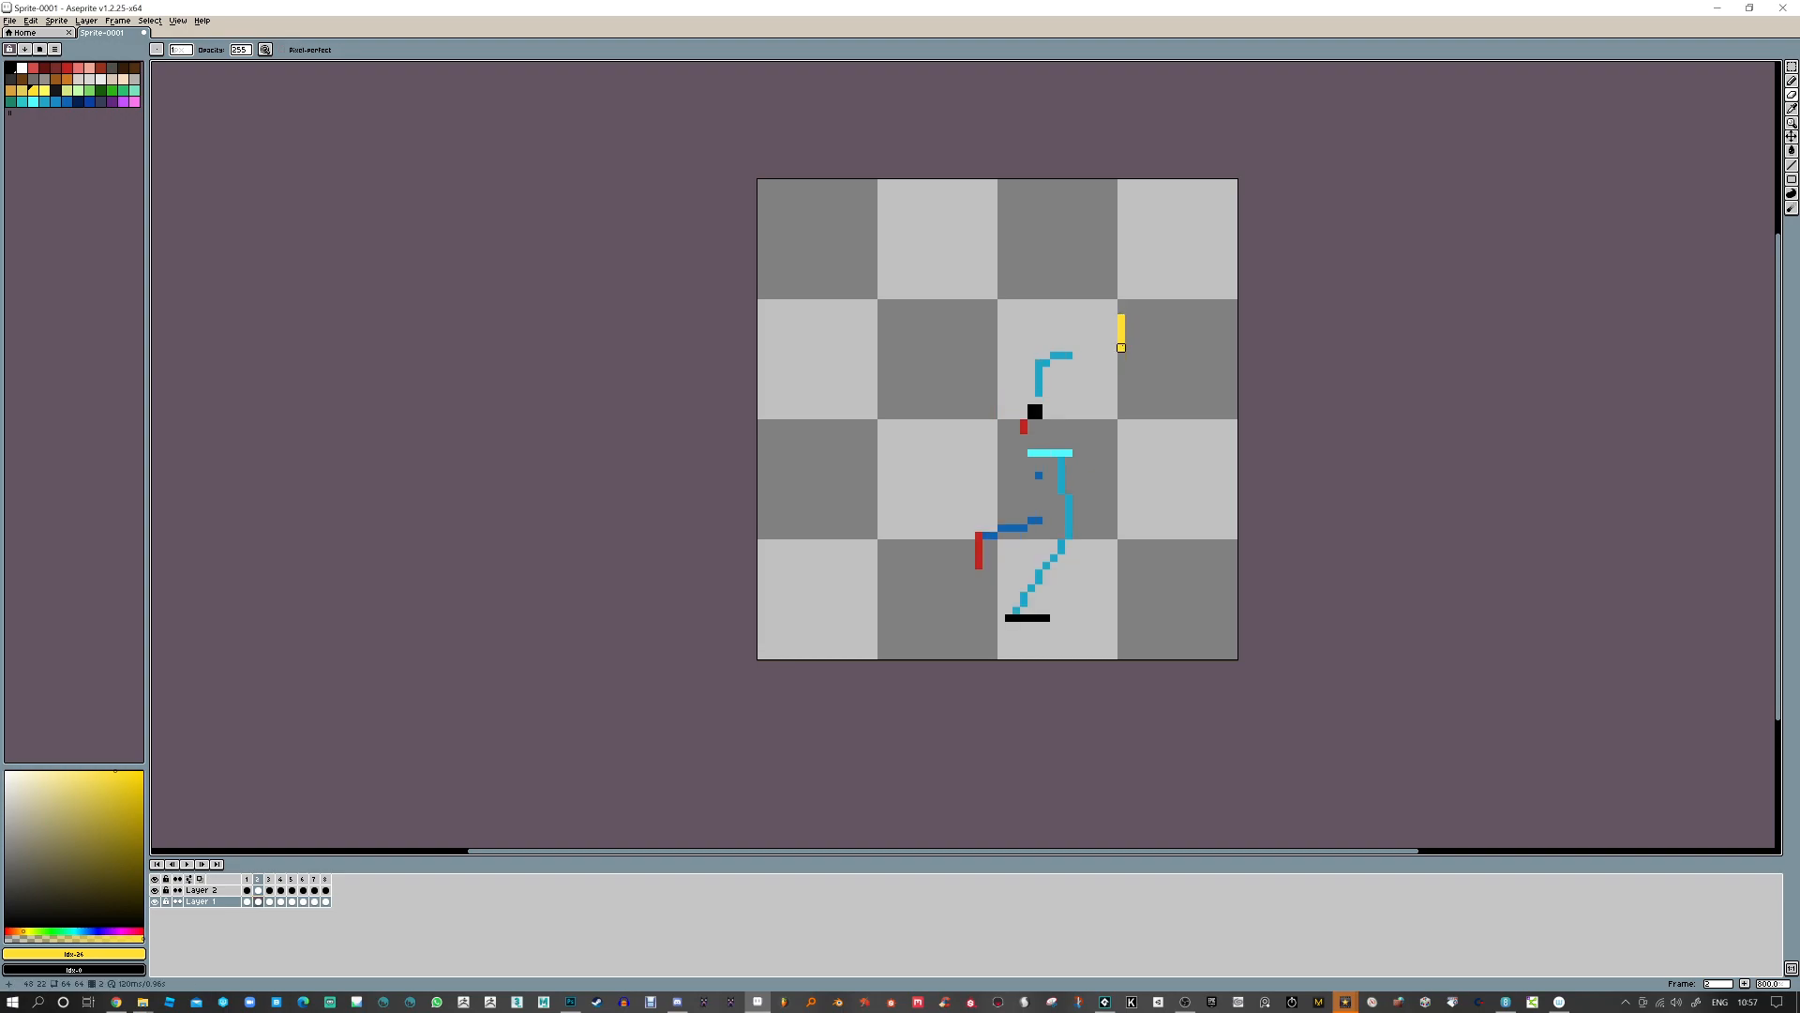
key("Left")
key("Right")
key("Right")
key("Right")
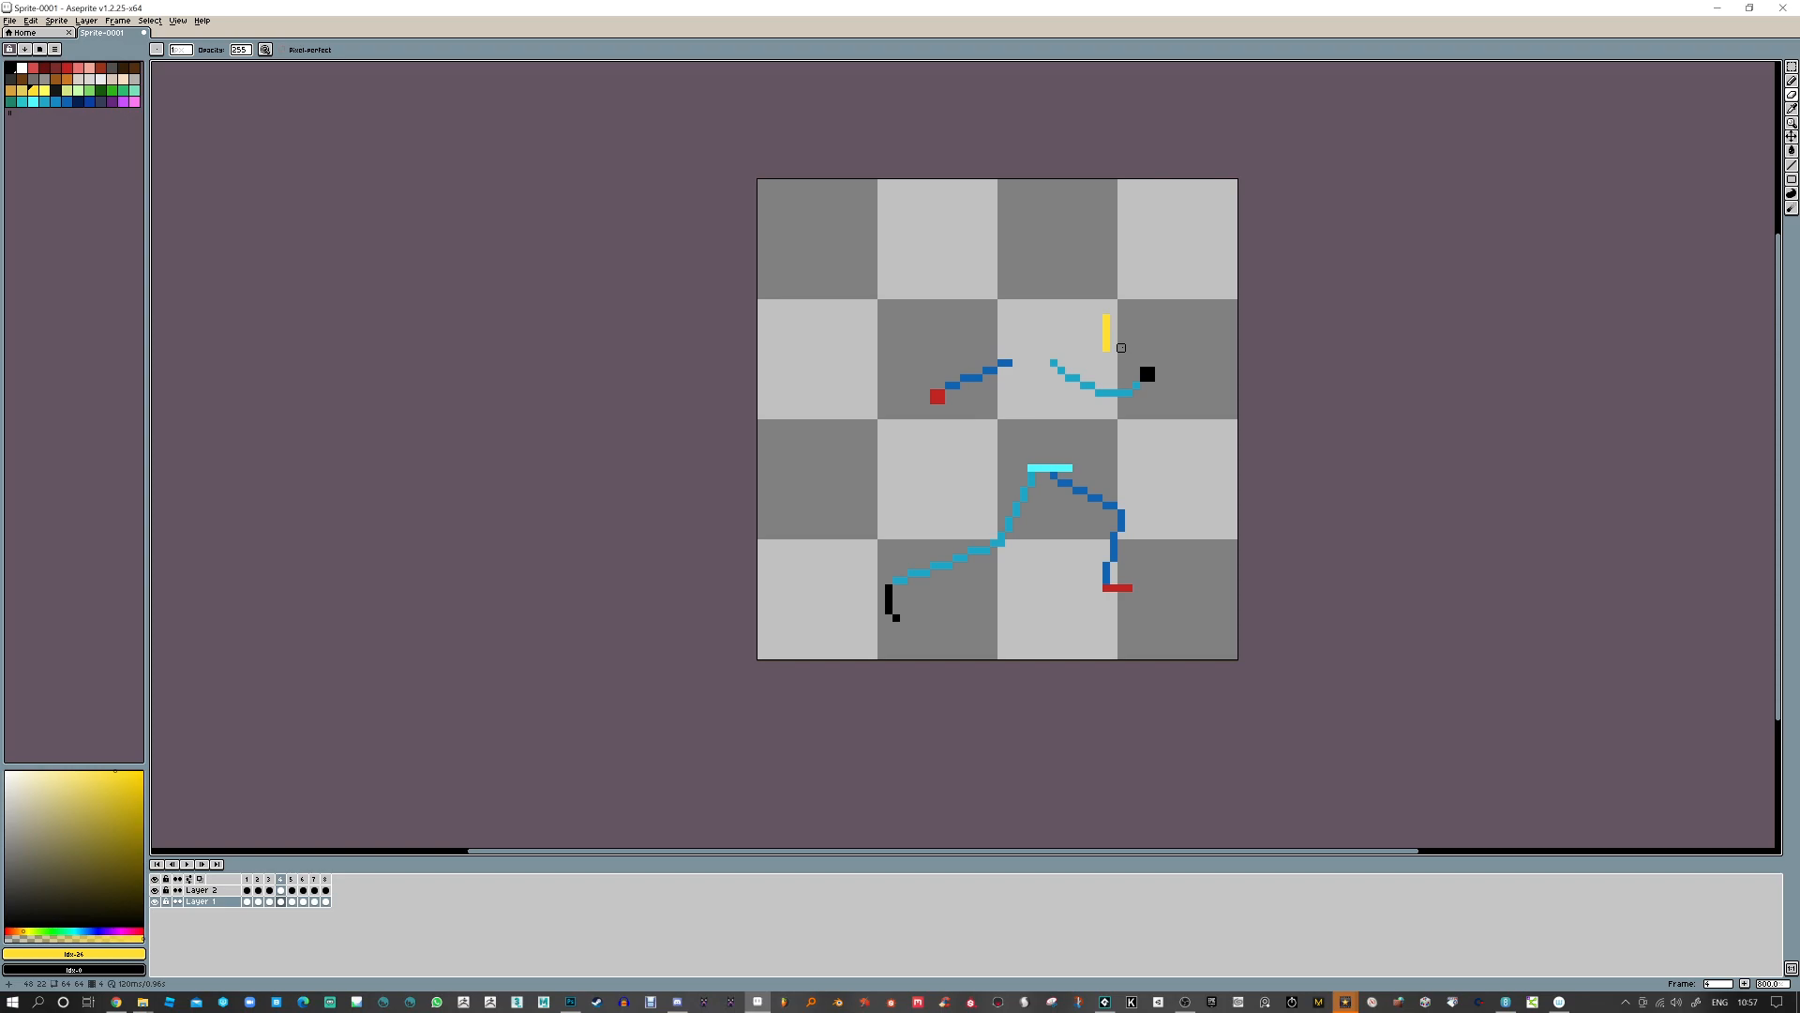
key("b")
left_click_drag(1114, 318, 1107, 349)
key("e")
Check frames 5 to 7, then shift the yellow marker in frame 8 one pixel to the right
key("Right")
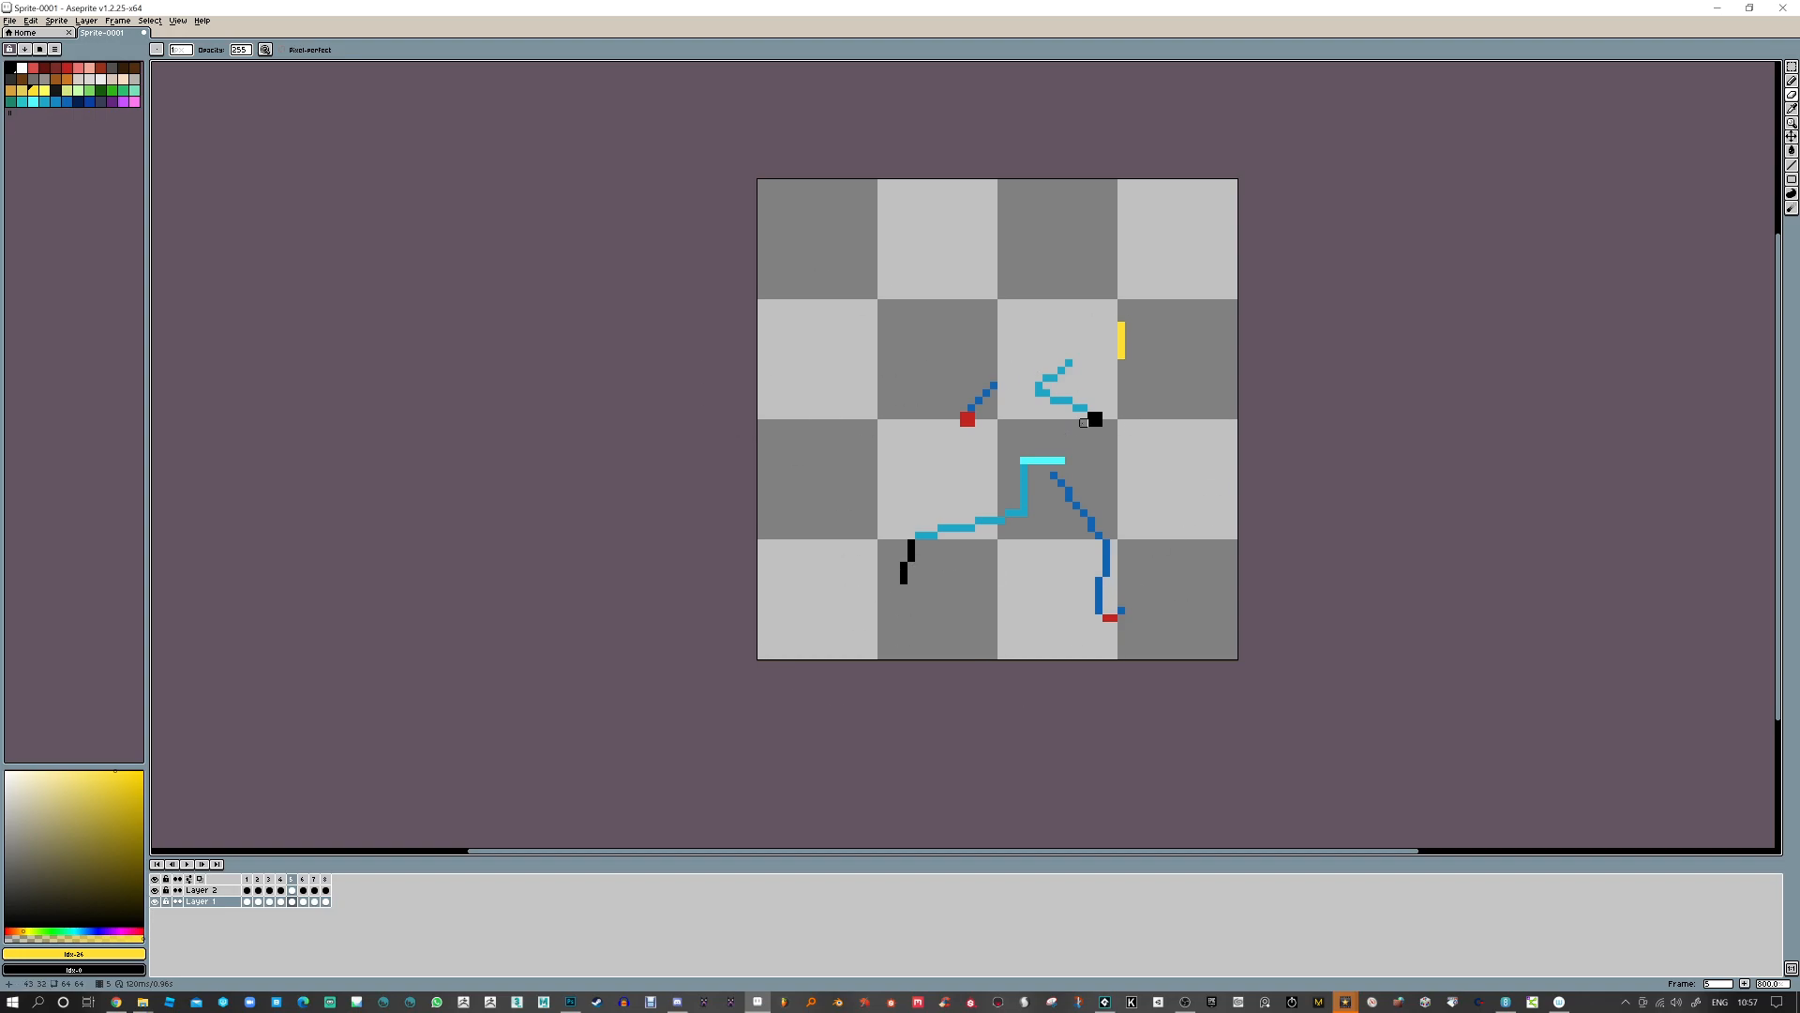
key("Right")
key("Right")
key("Right")
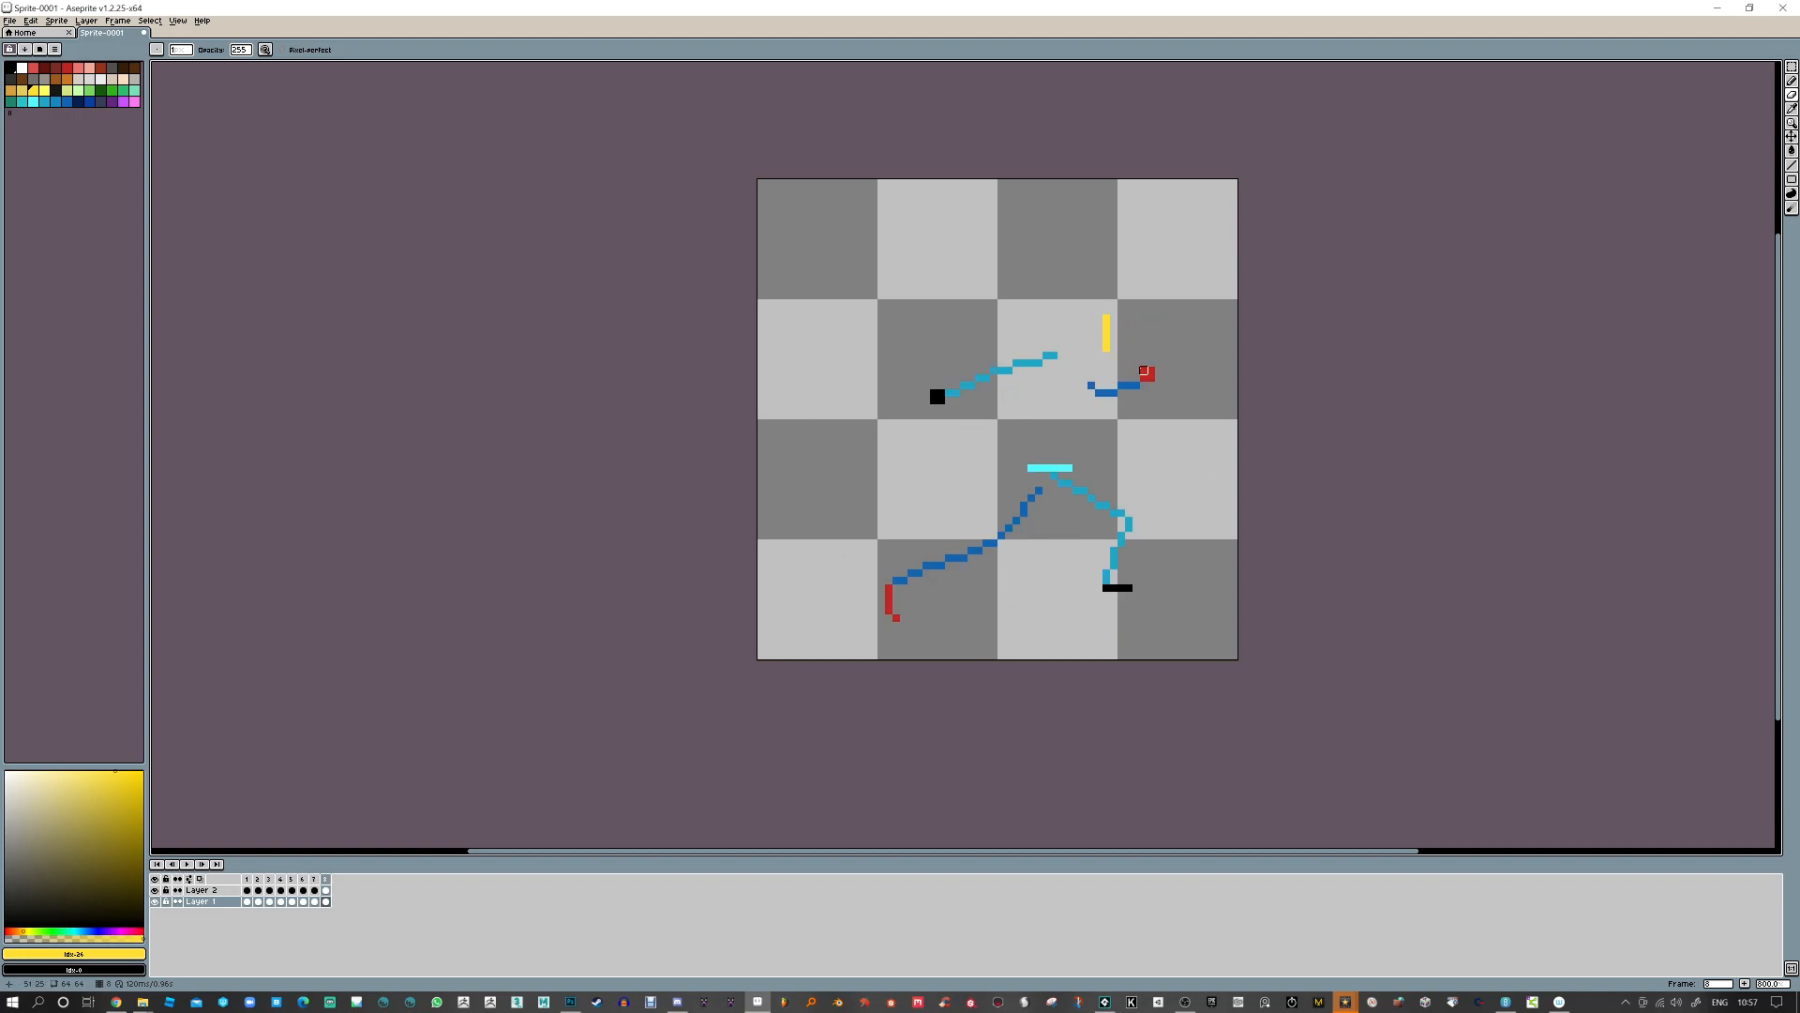
key("Left")
key("Right")
key("b")
left_click_drag(1114, 318, 1107, 348)
key("e")
Compare frame 8 with frame 1, lower frame 8's yellow marker by one pixel, and play the loop
key("Left")
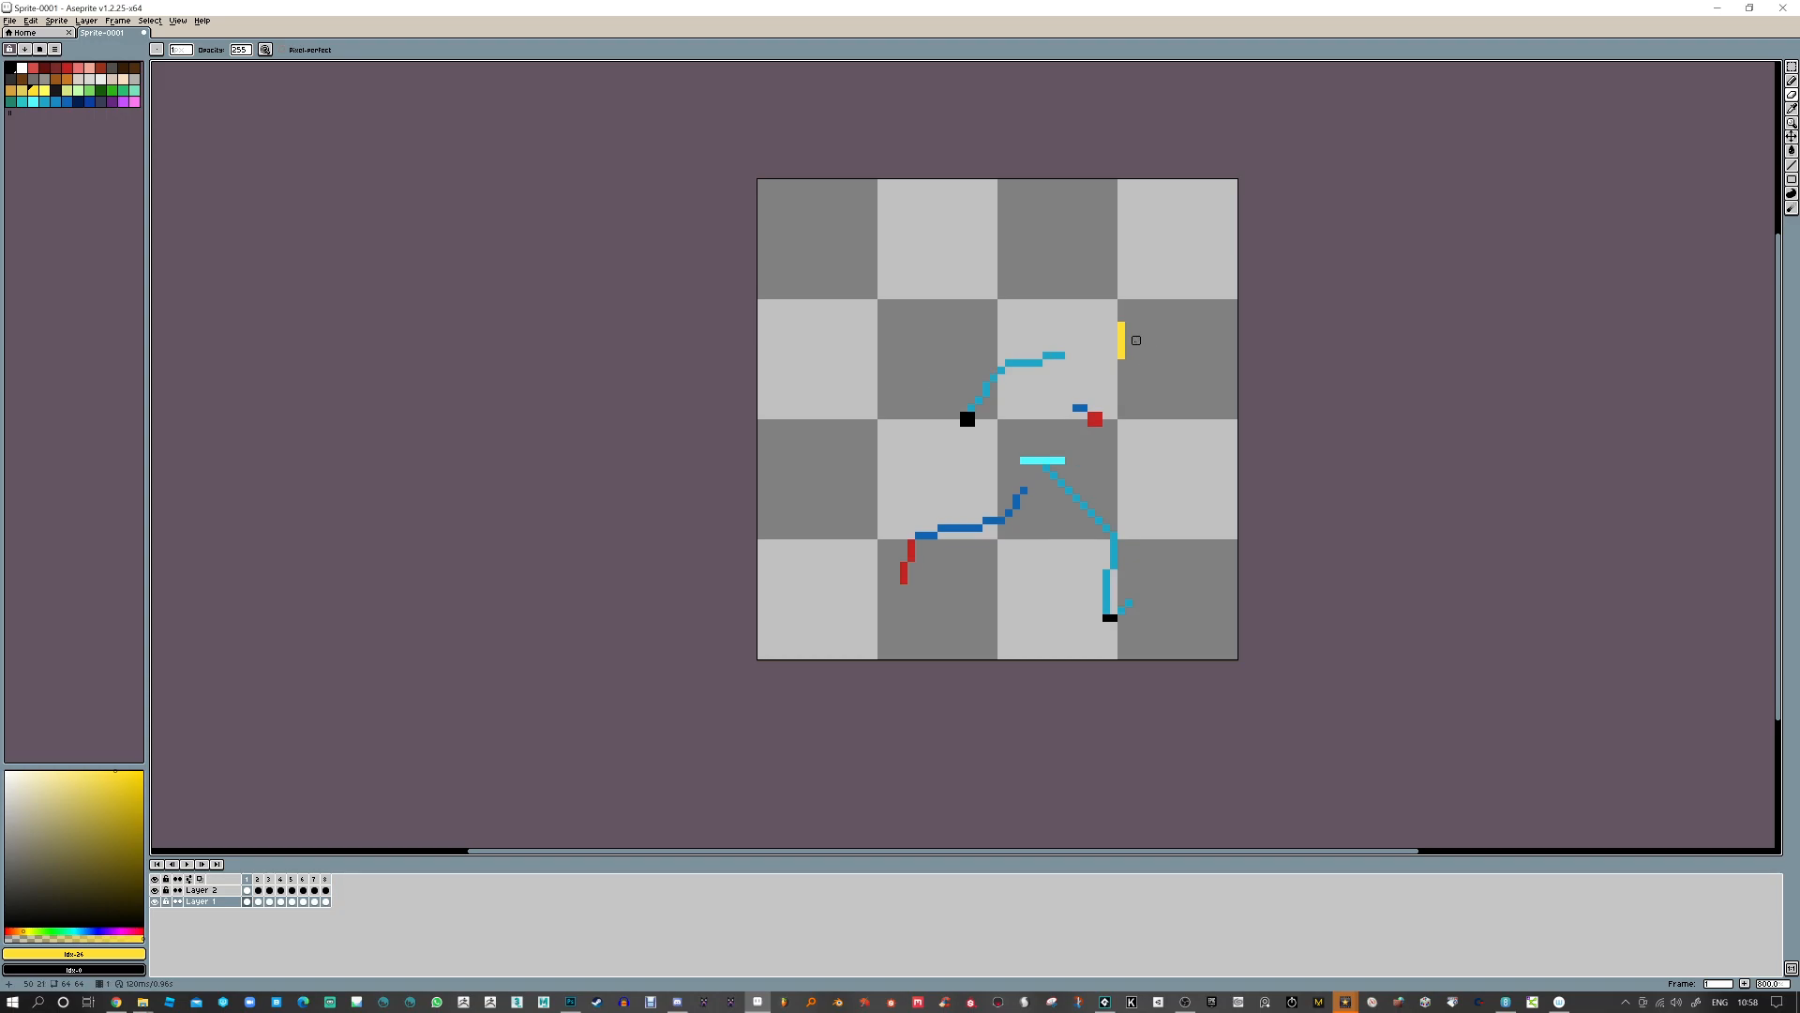
key("Right")
key("b")
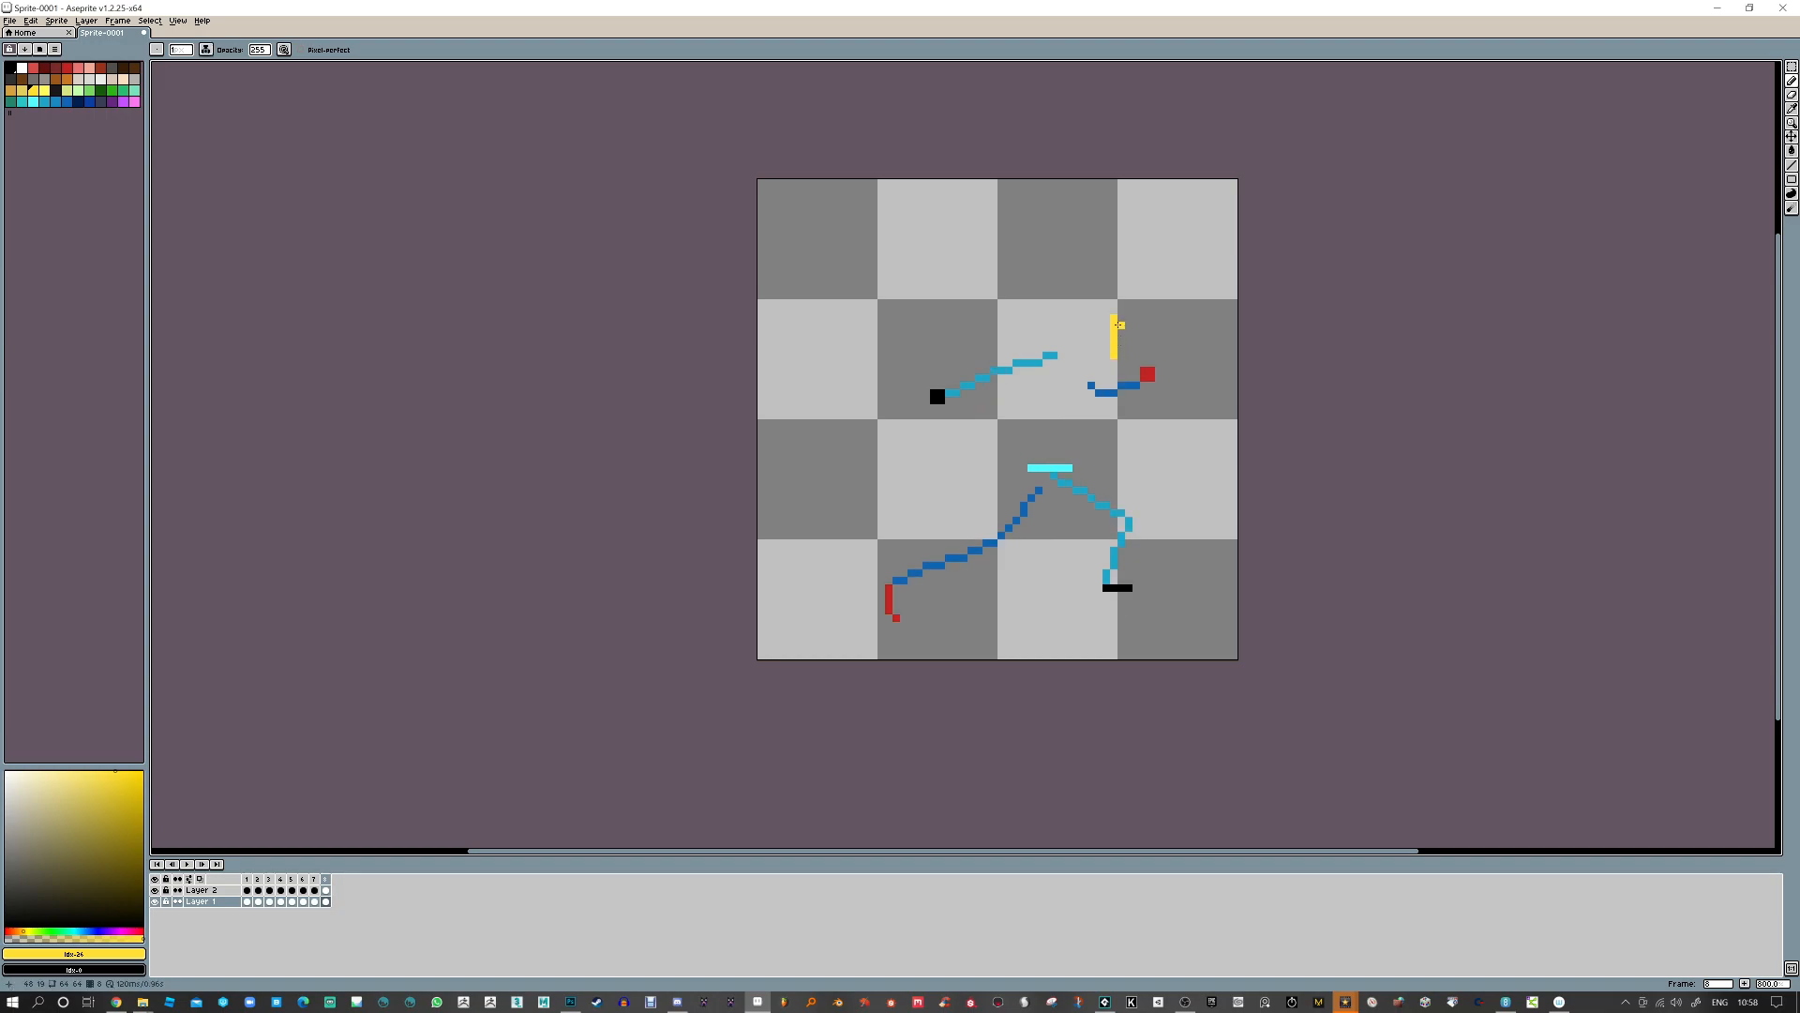
key("e")
key("Right")
key("Right")
key("Right")
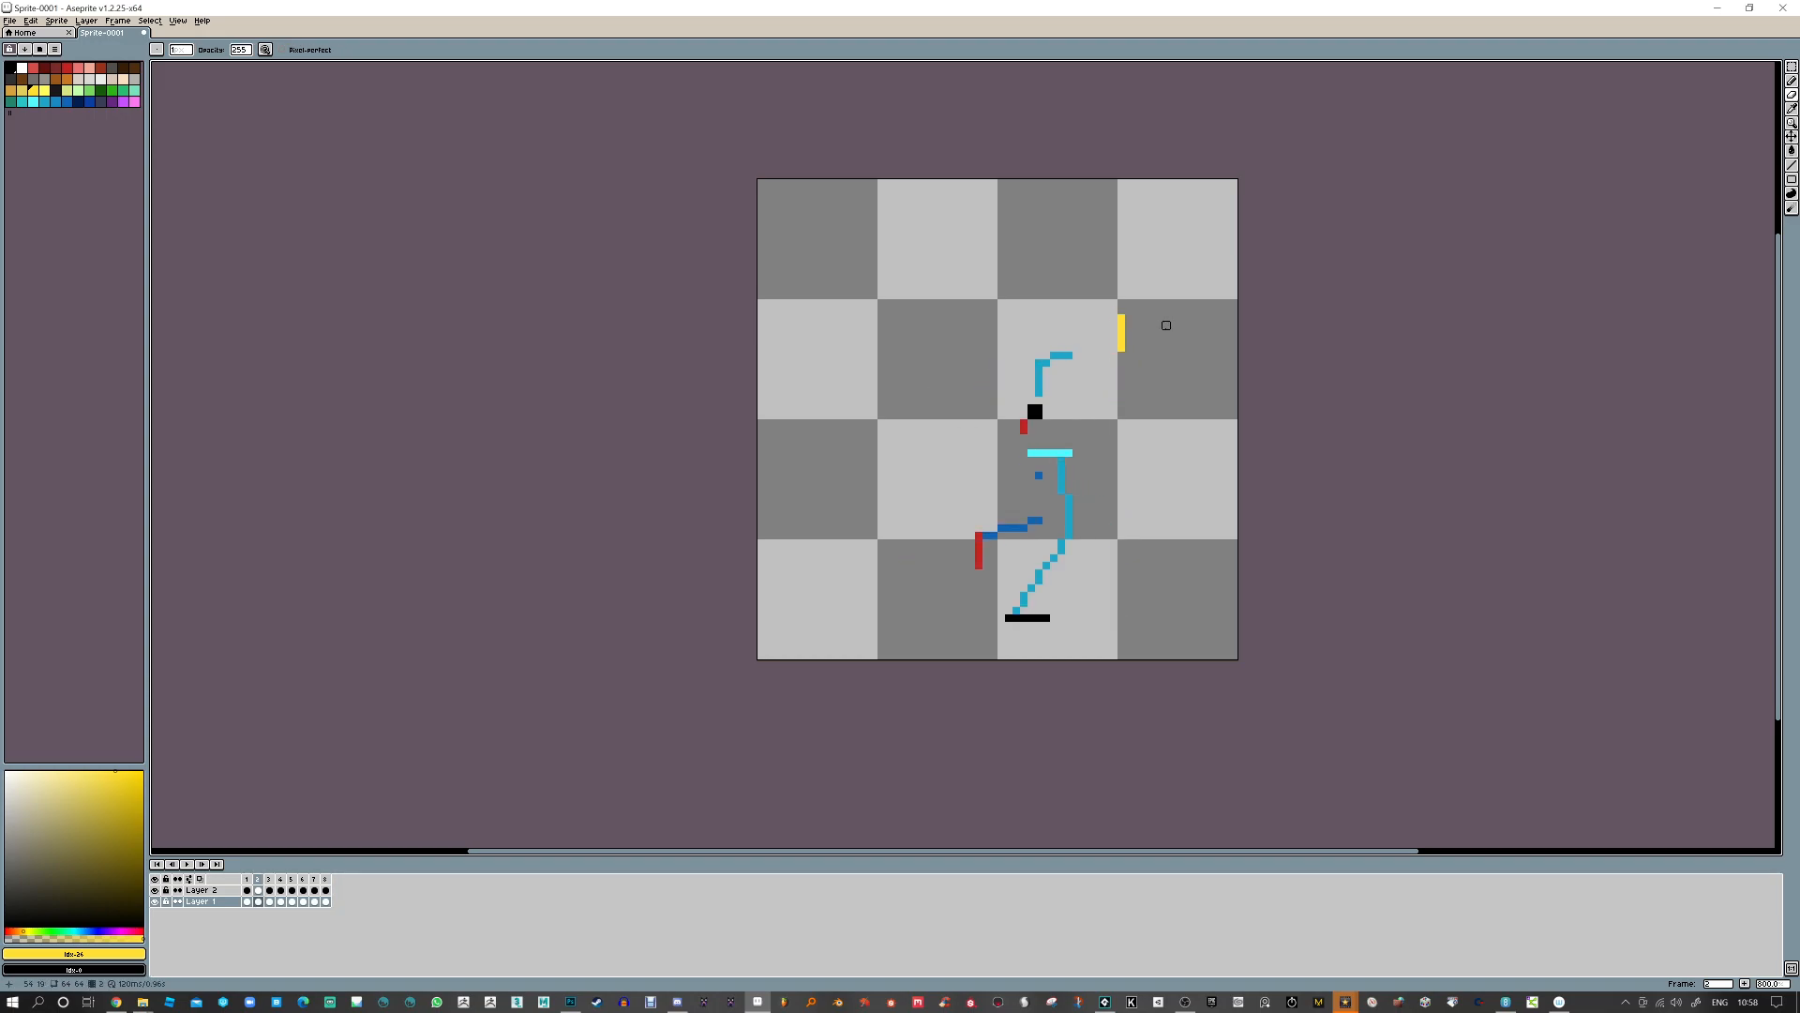
key("Return")
key("Return")
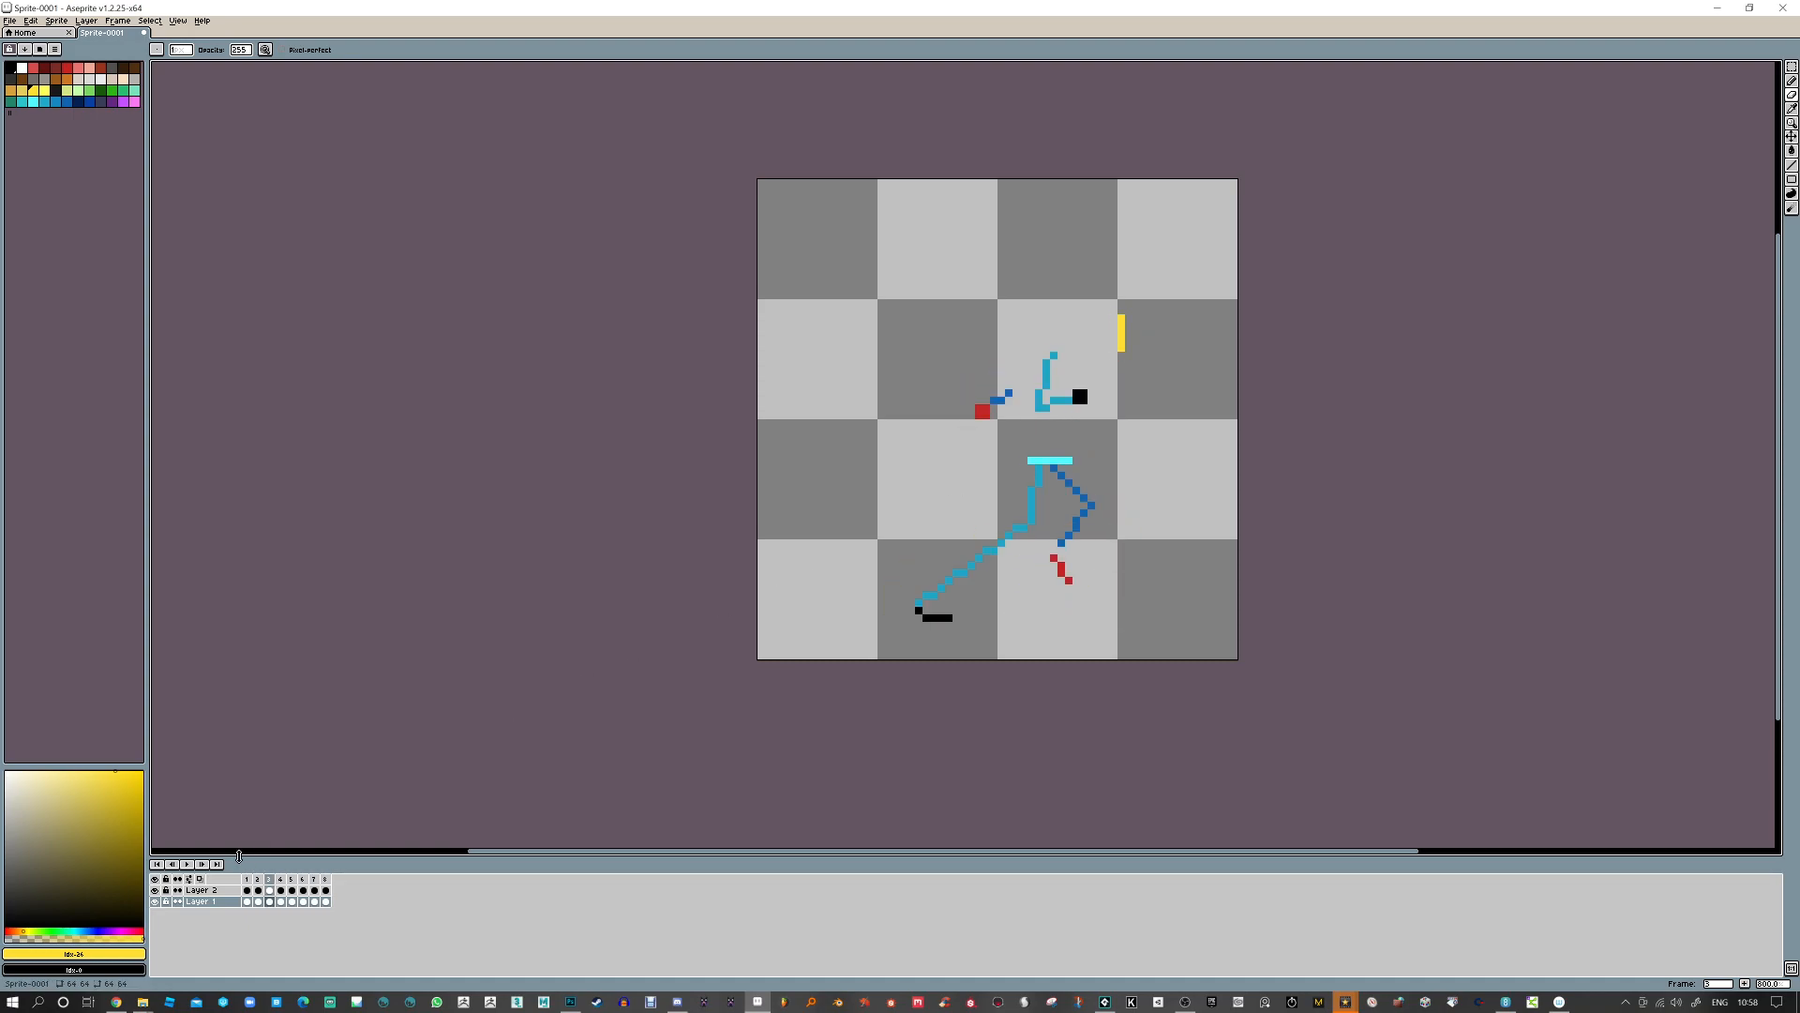
left_click(192, 865)
Move frame 3's yellow marker back one pixel to the left and lower frame 4's yellow marker by one pixel
key("b")
left_click_drag(1113, 318, 1121, 352)
key("e")
key("Right")
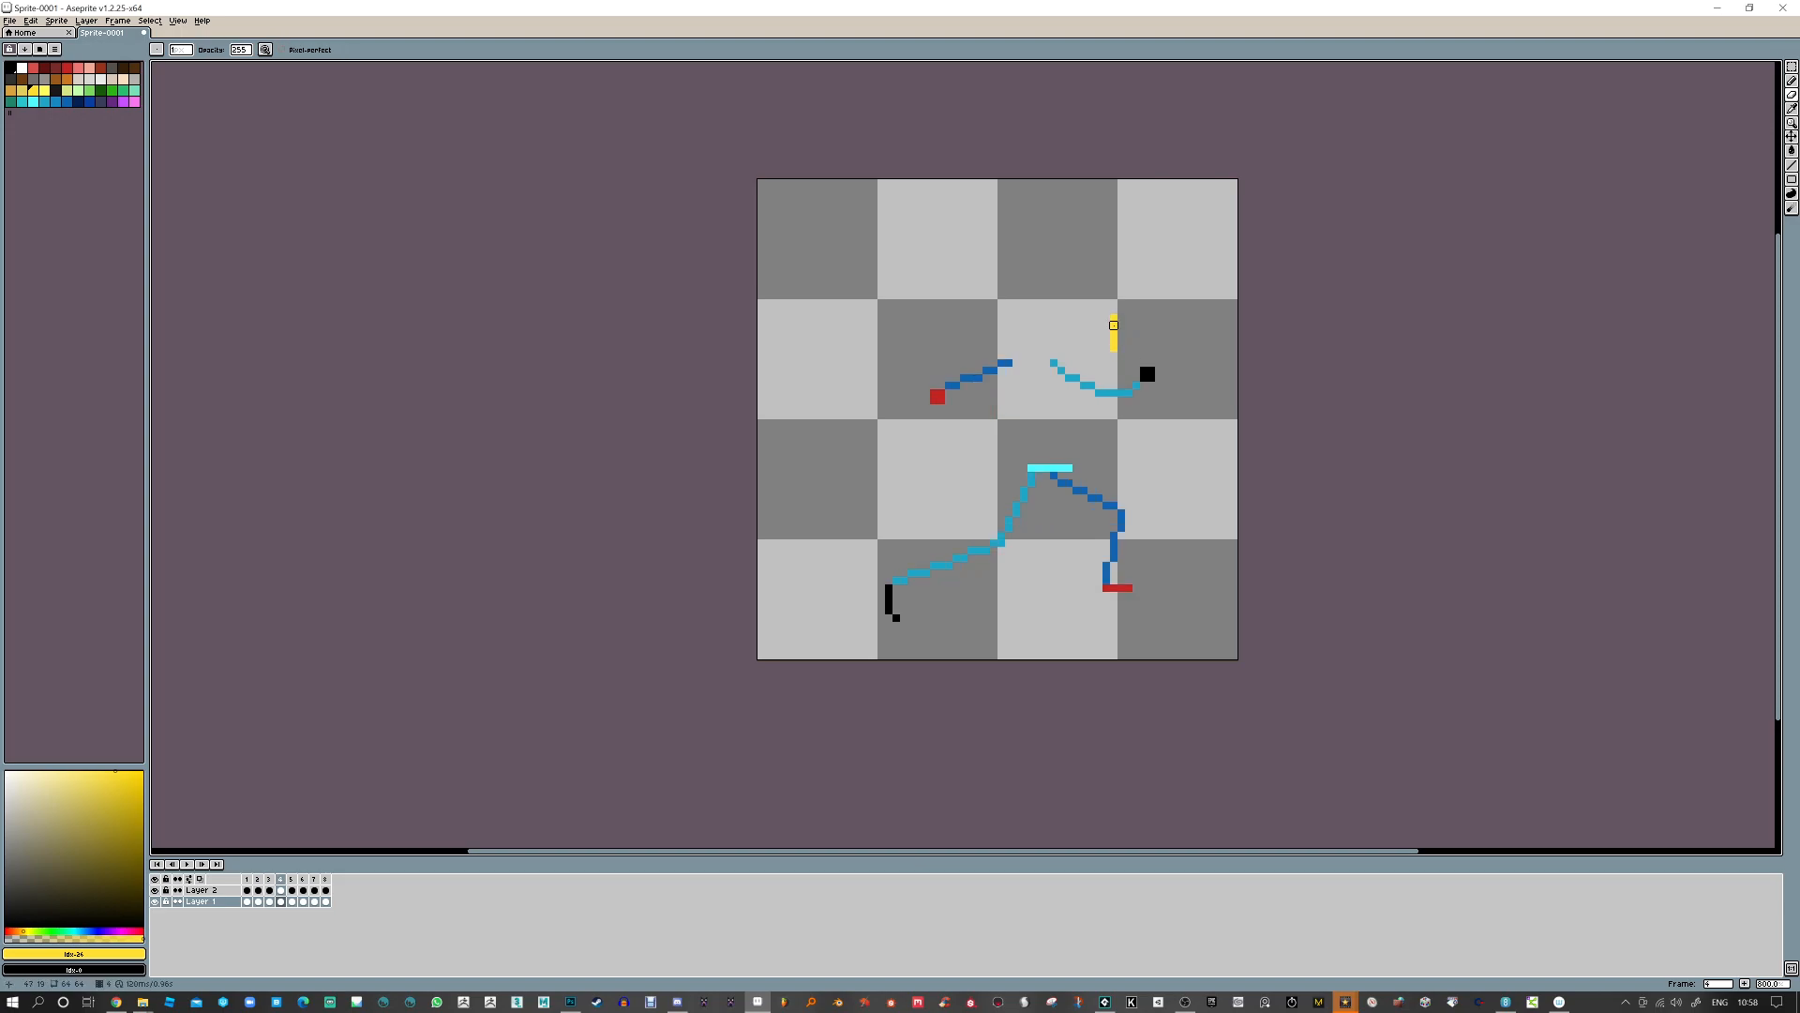
key("b")
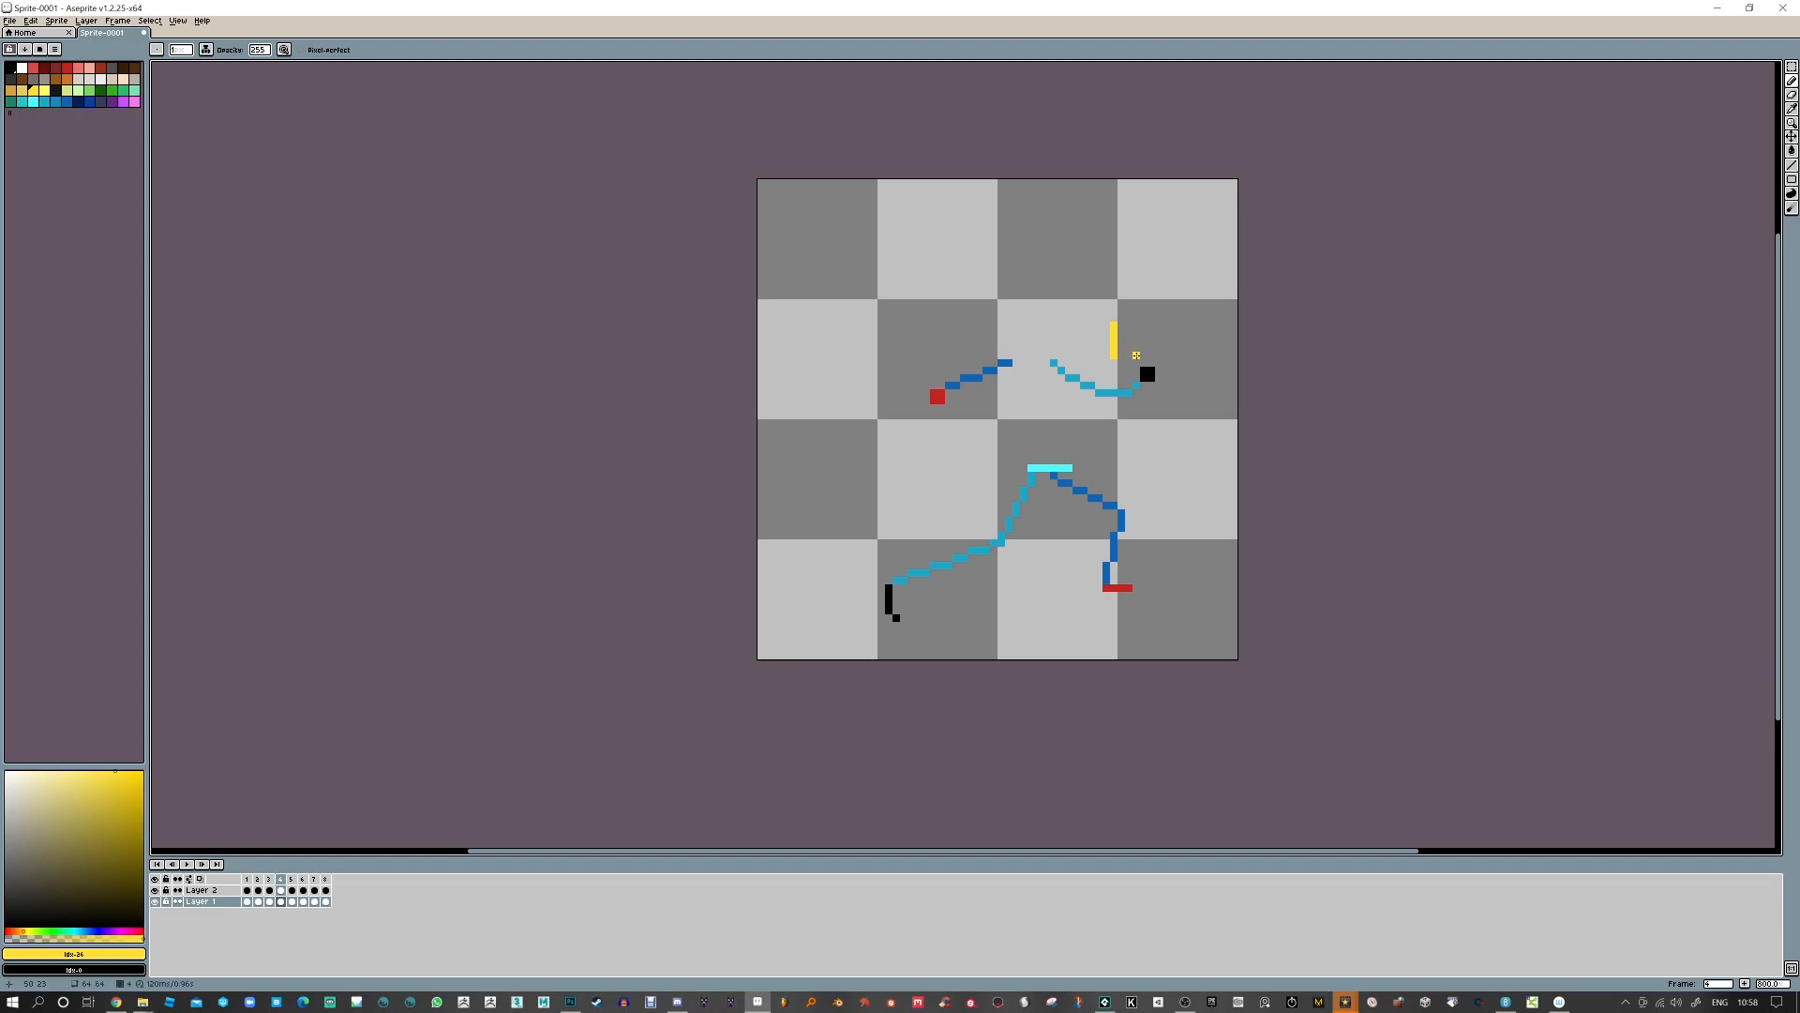
Step through all eight frames and play the loop to check the yellow marker's motion
key("Right")
key("Right")
key("Right")
key("Right")
key("Right")
key("Right")
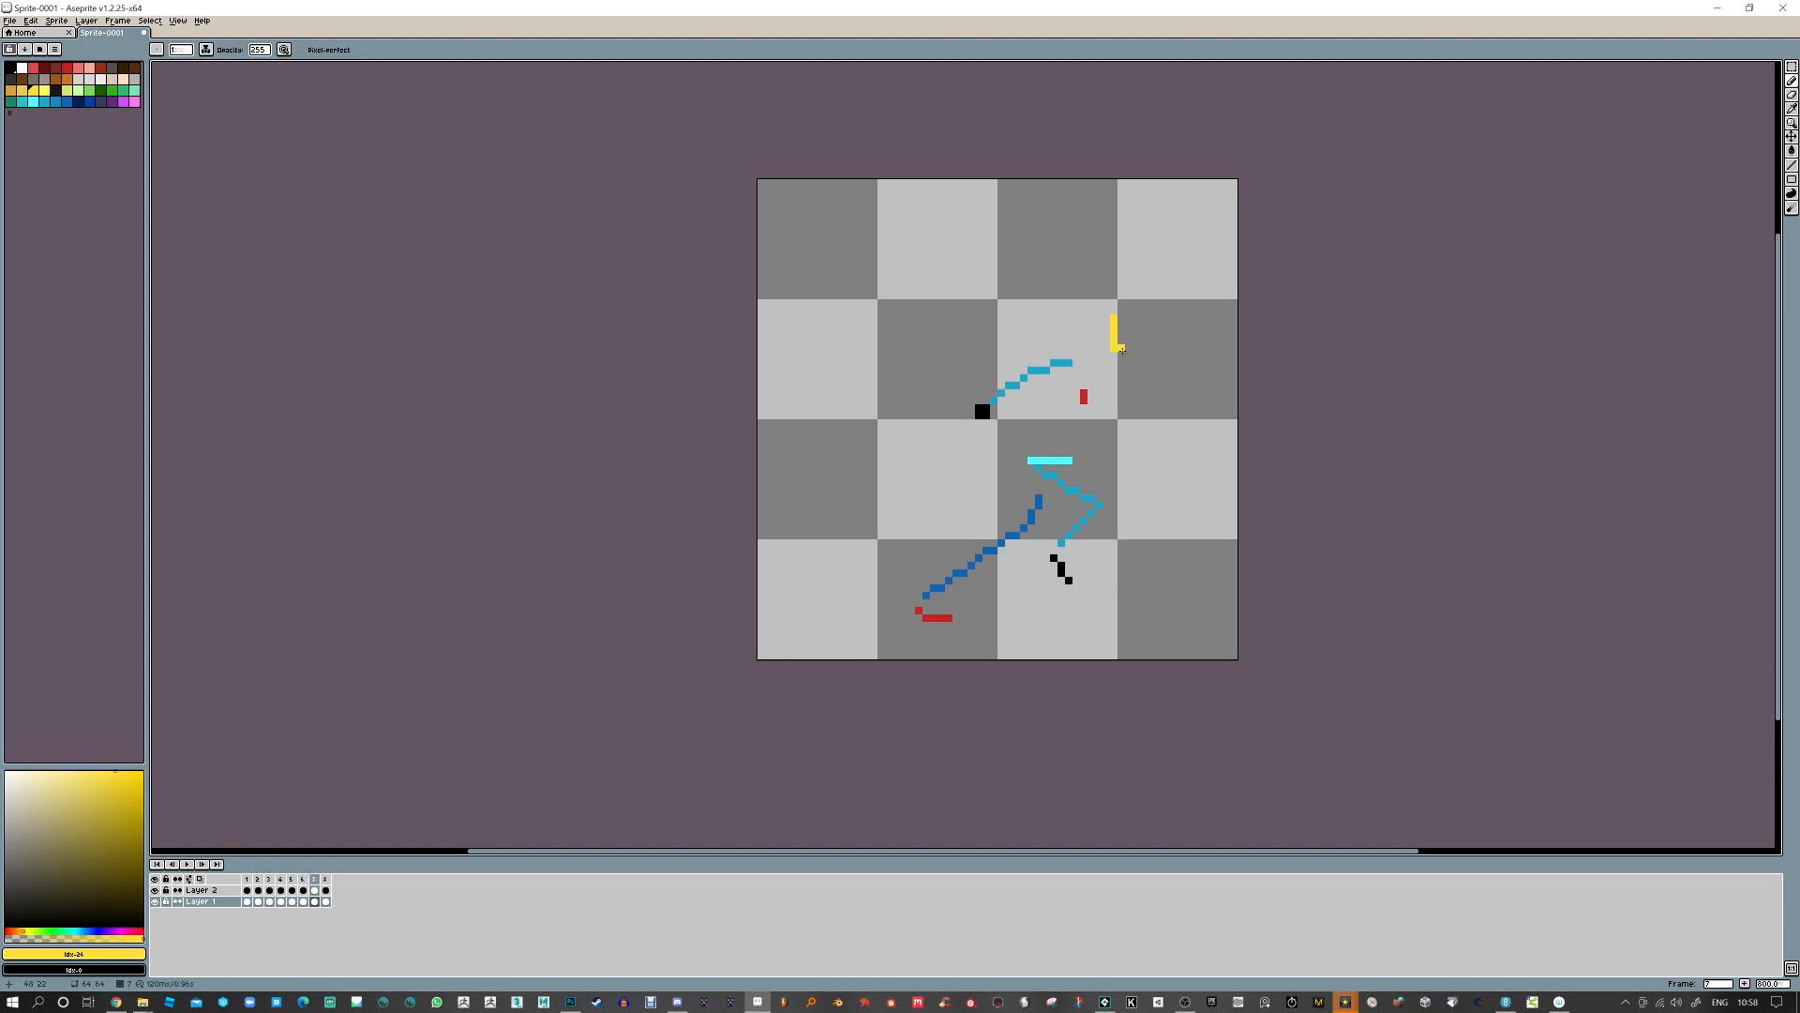
key("Right")
key("Right")
key("Right")
key("Right")
key("Right")
key("Right")
key("Right")
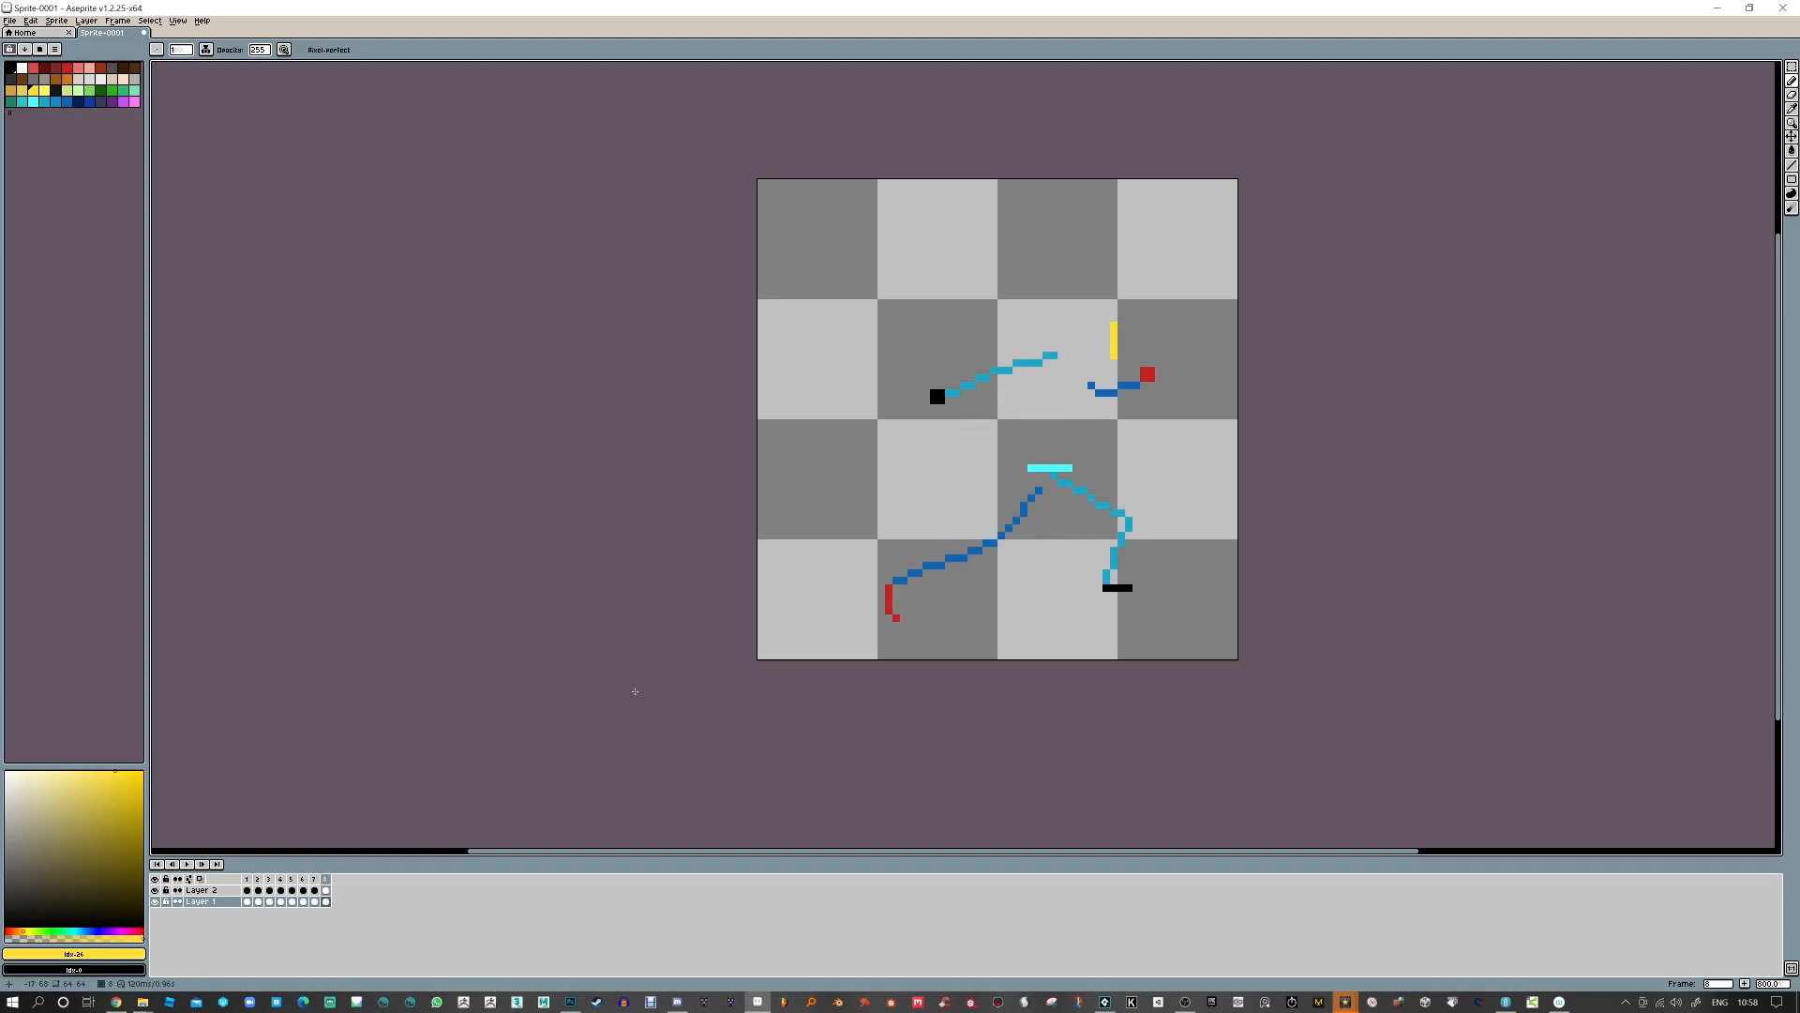
left_click(187, 863)
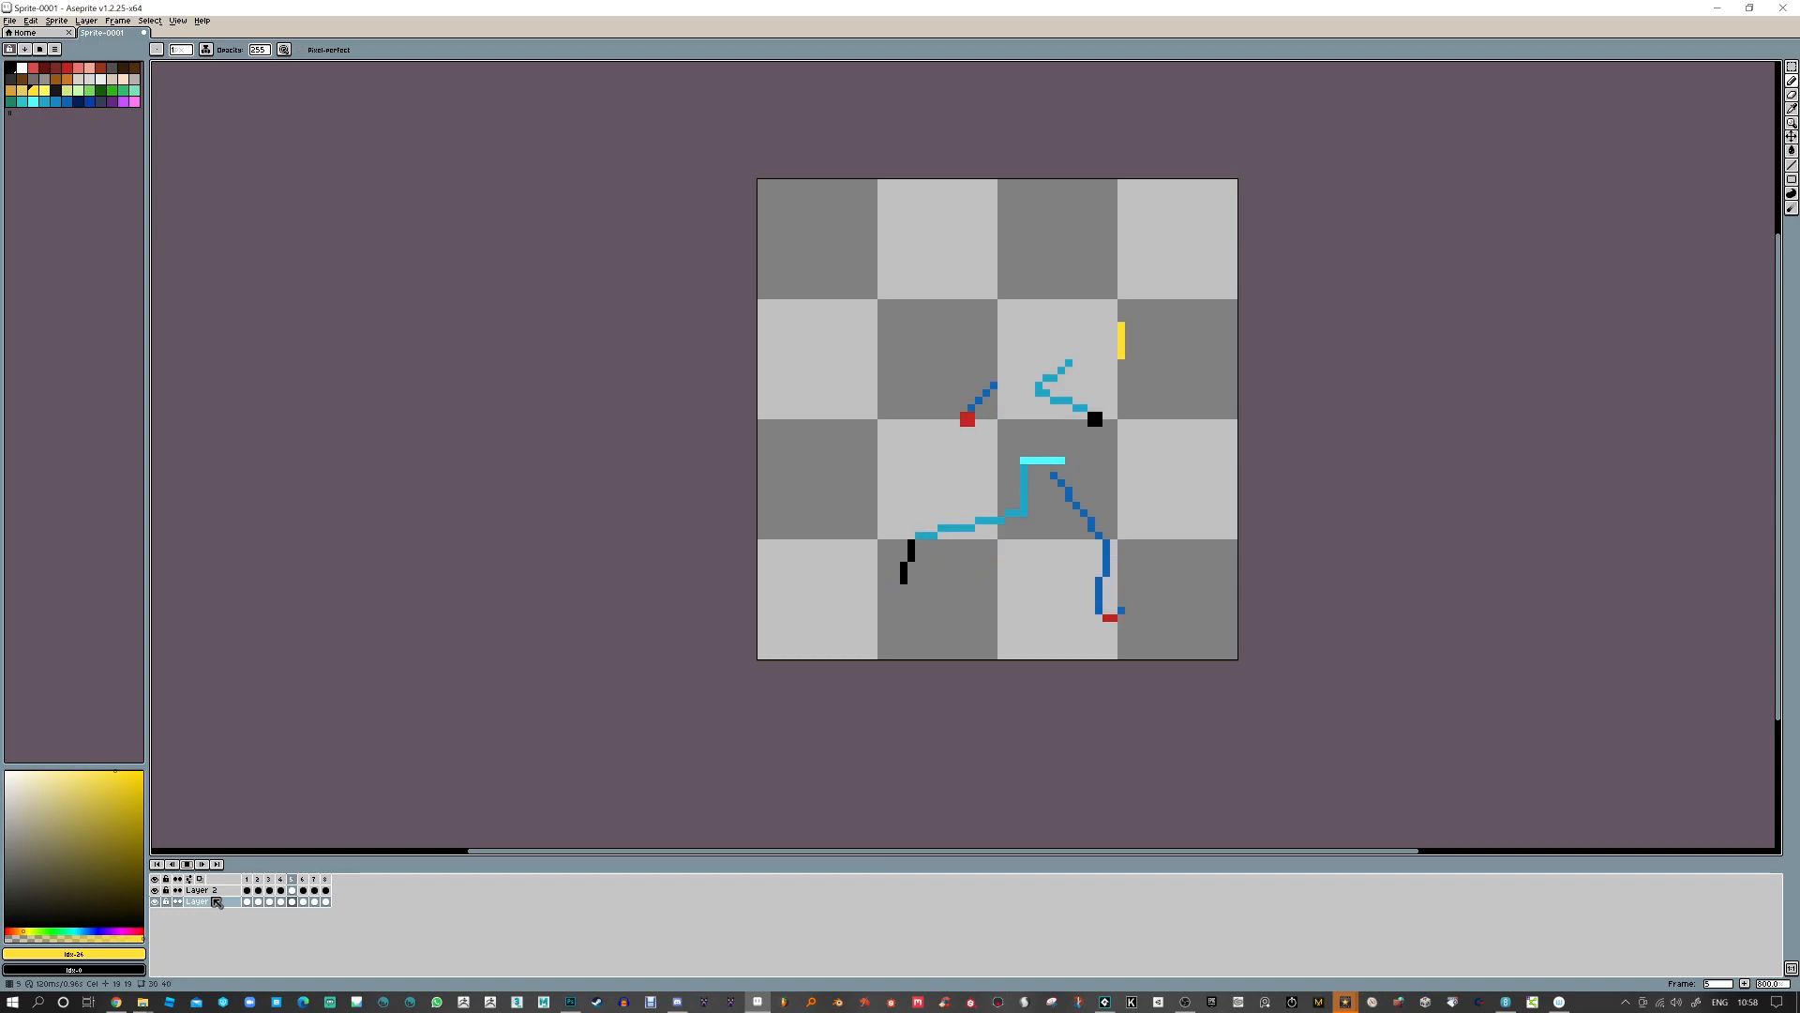
left_click(187, 864)
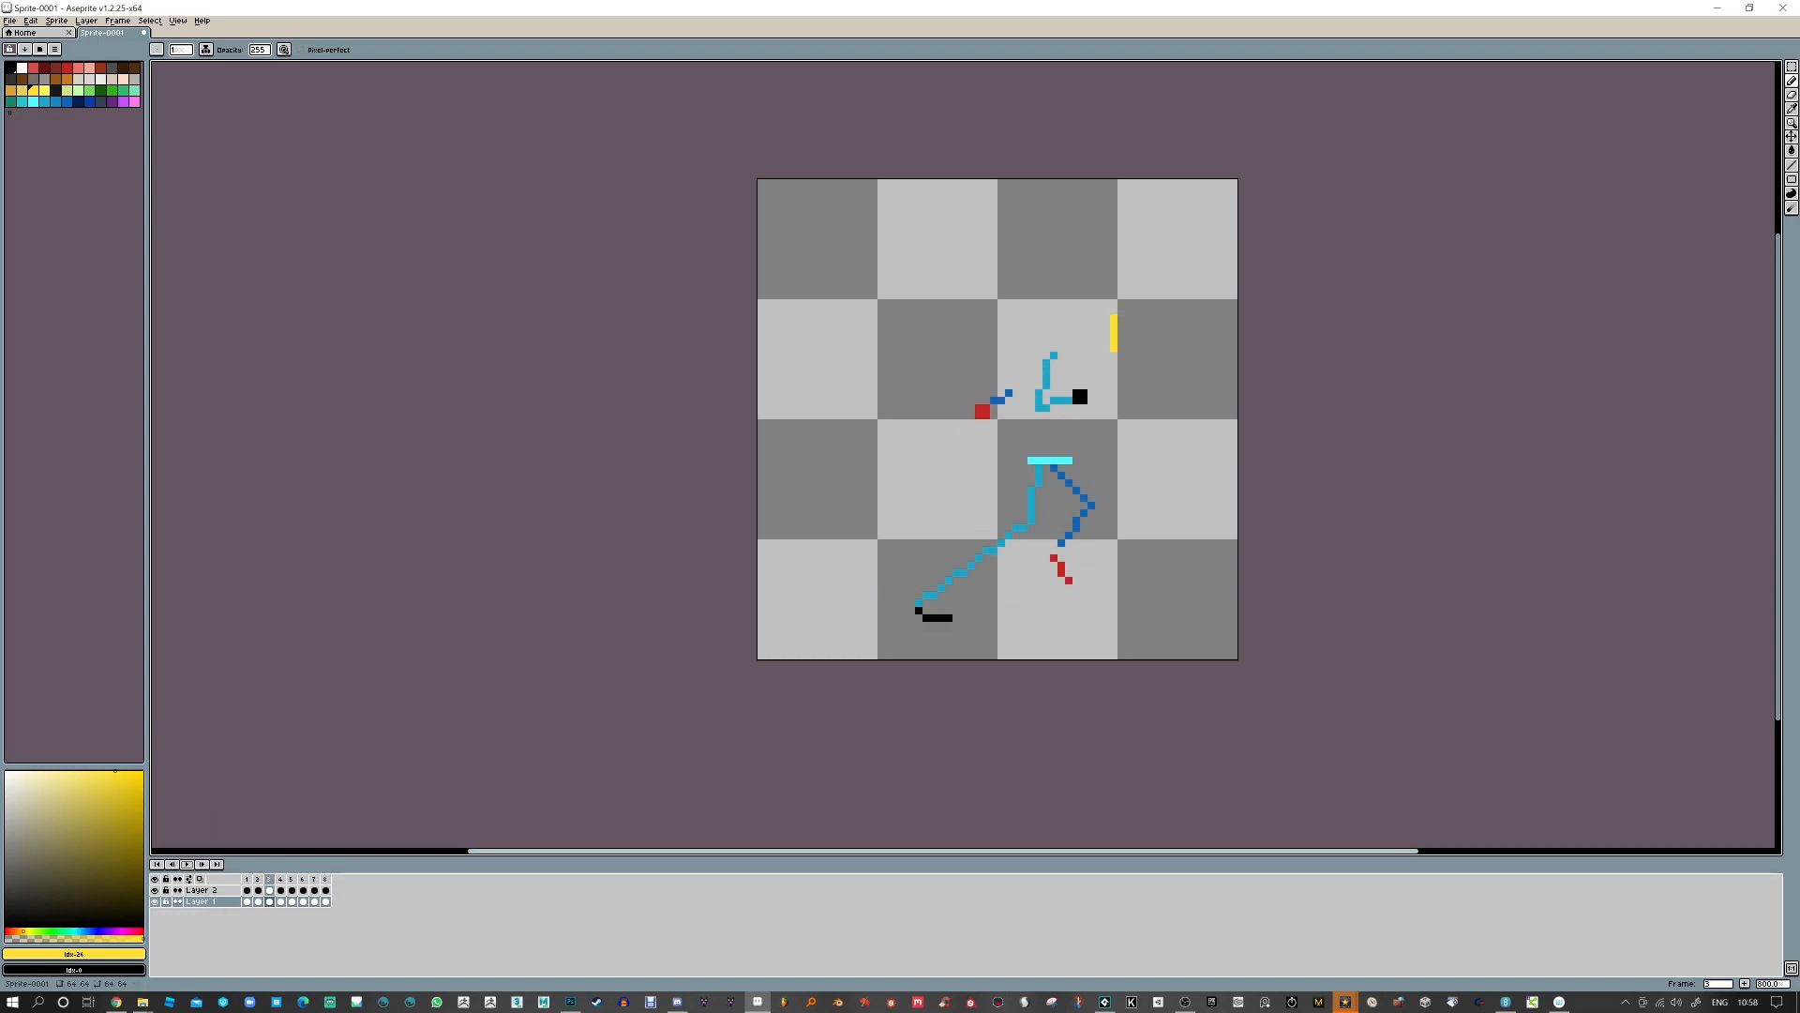
Pick pink, play the loop, and draw a wavy pink line about 10 pixels wide behind the yellow marker in frame 4
left_click(134, 101)
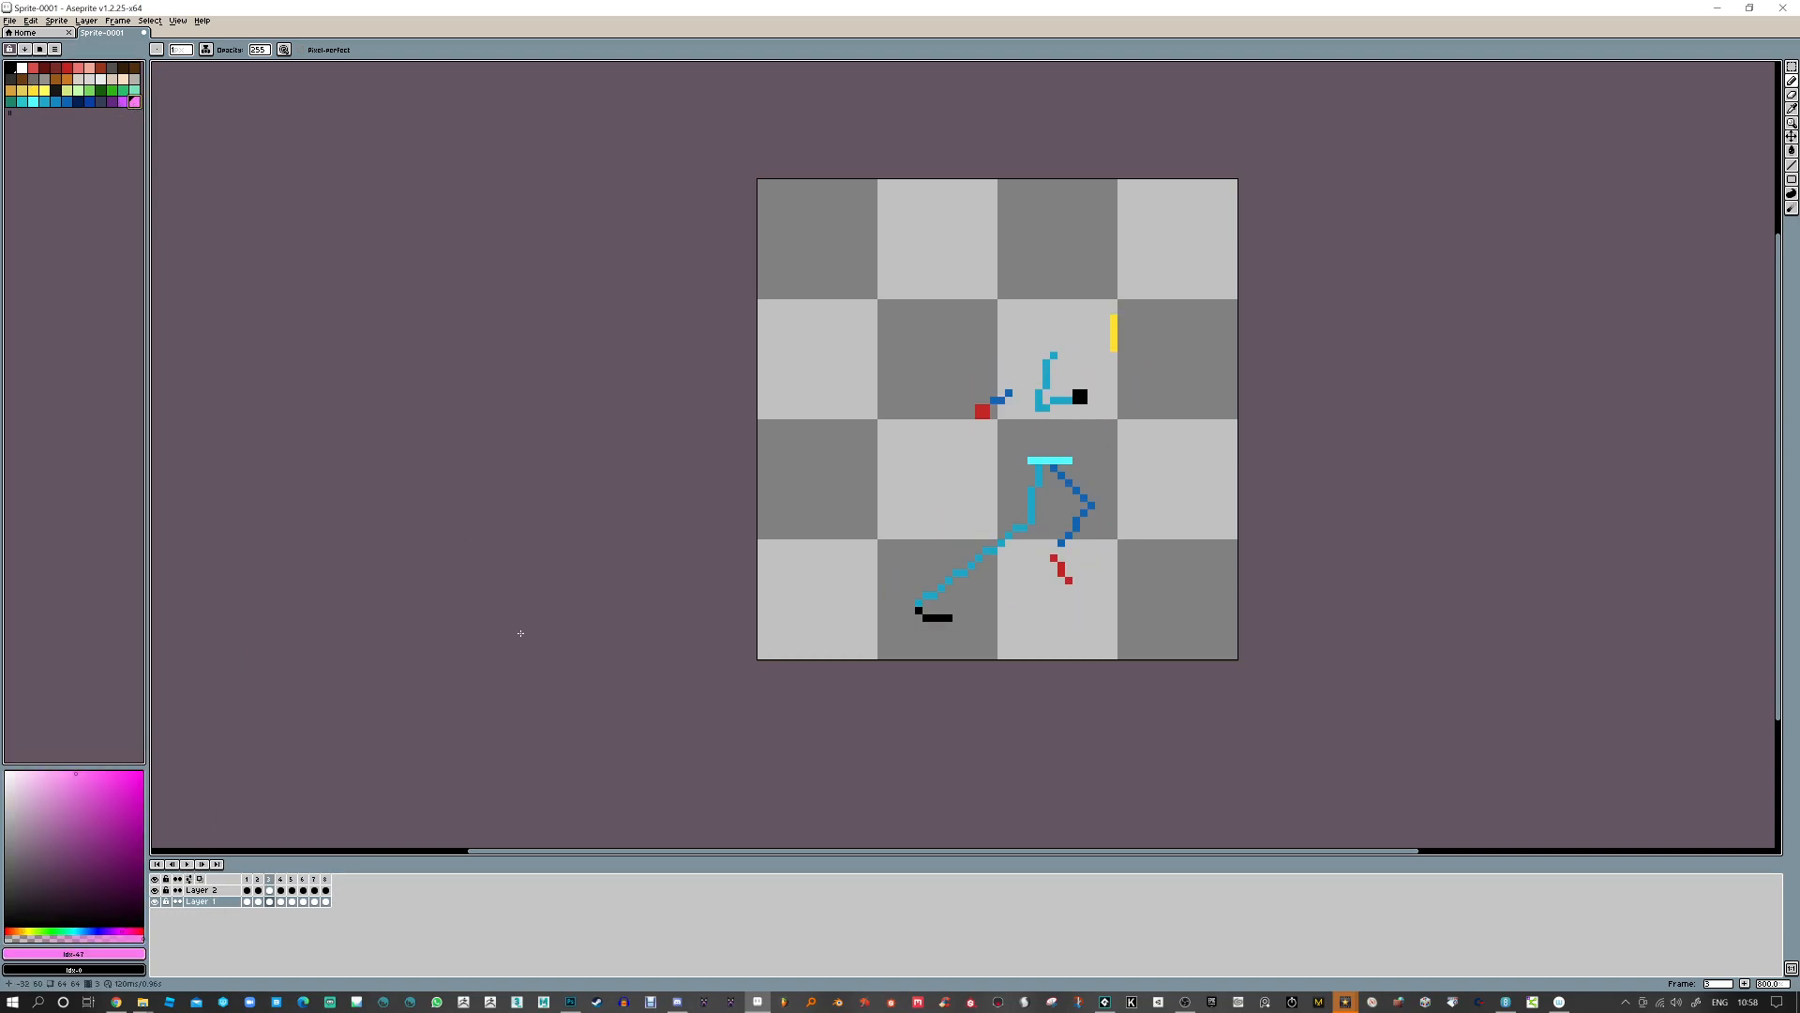
key("Return")
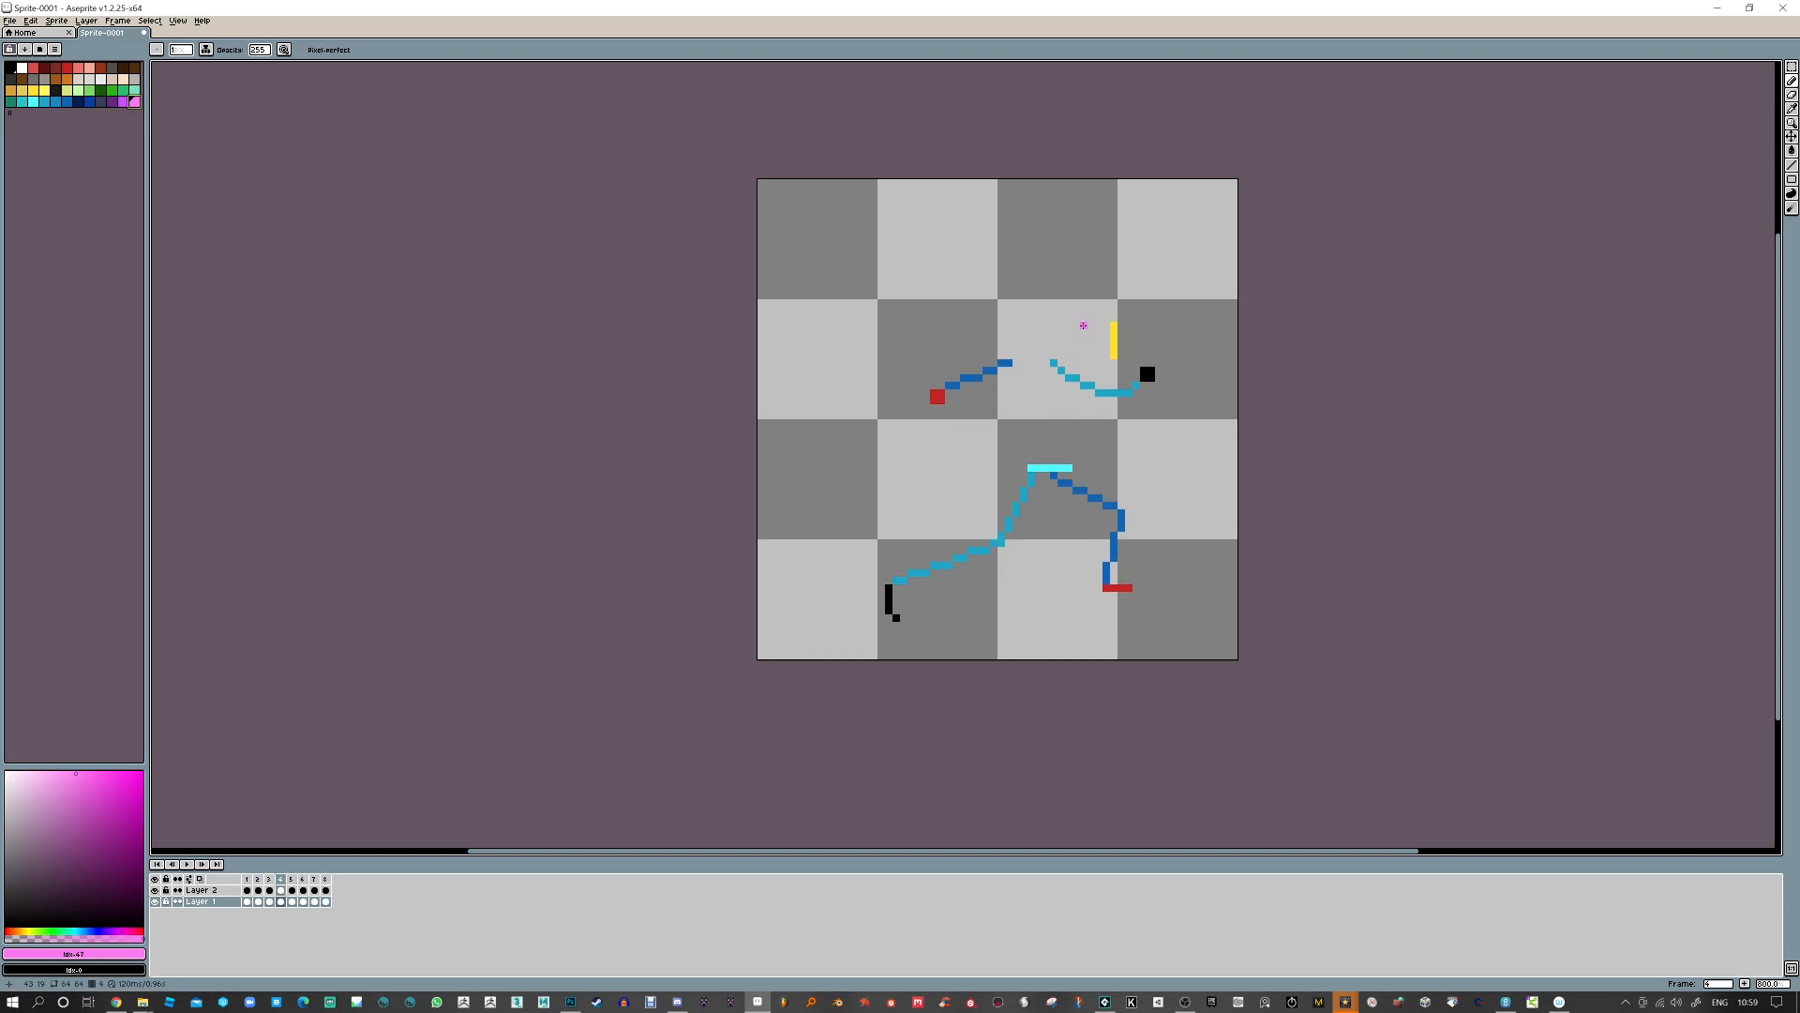
left_click_drag(1083, 324, 1077, 327)
left_click_drag(1069, 319, 1016, 326)
Using frame 4 as reference, draw a gently arched pink line in frame 5 and one curving down to the rear in frame 6
key("Right")
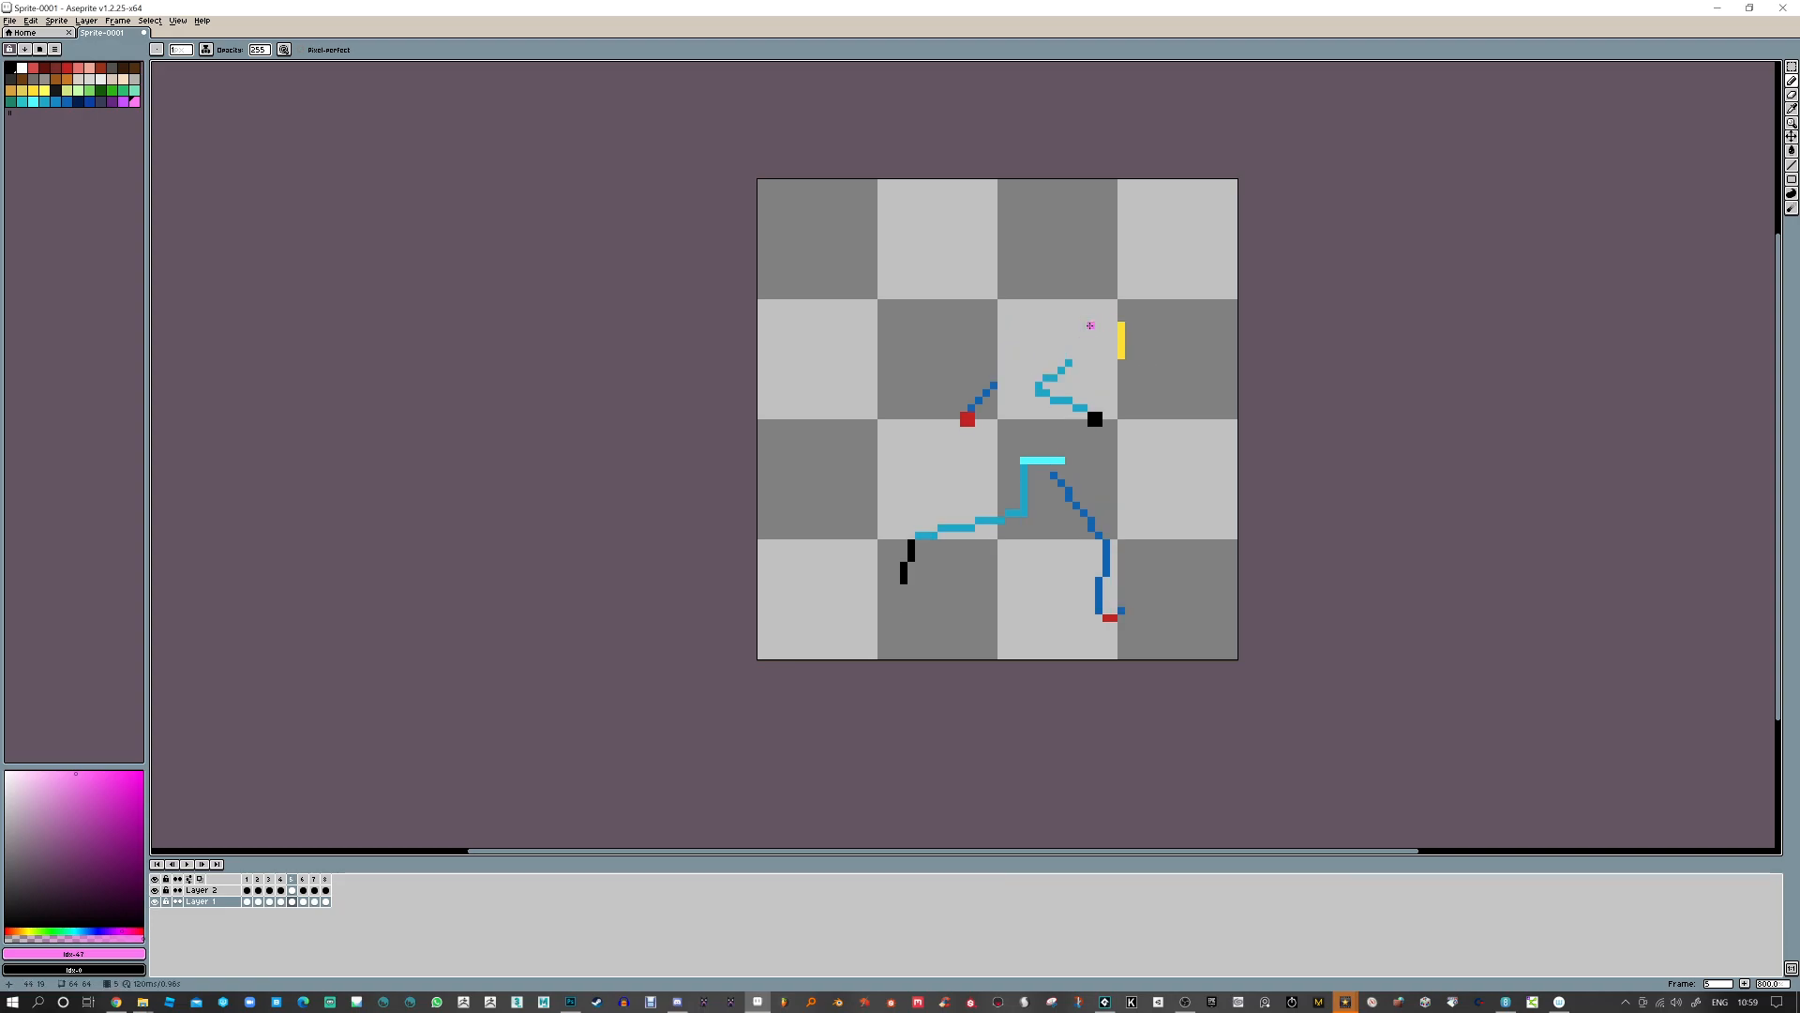
key("Left")
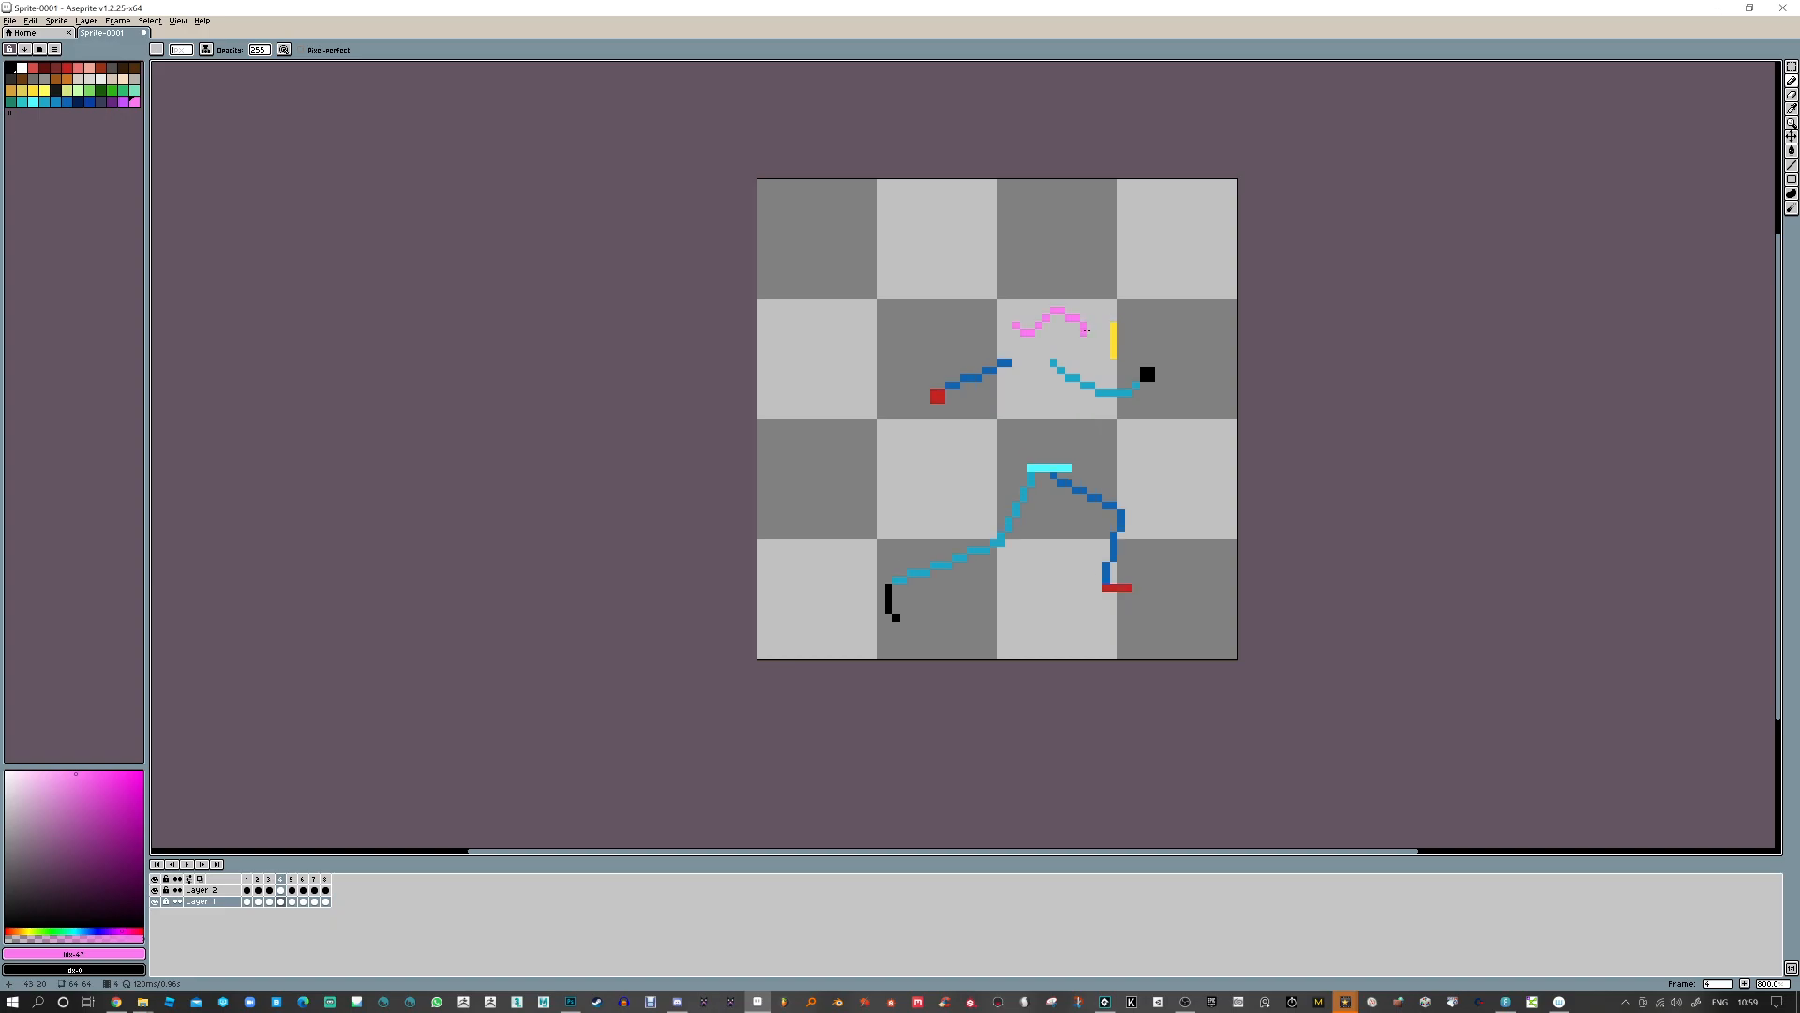
key("Right")
left_click_drag(1084, 320, 1033, 317)
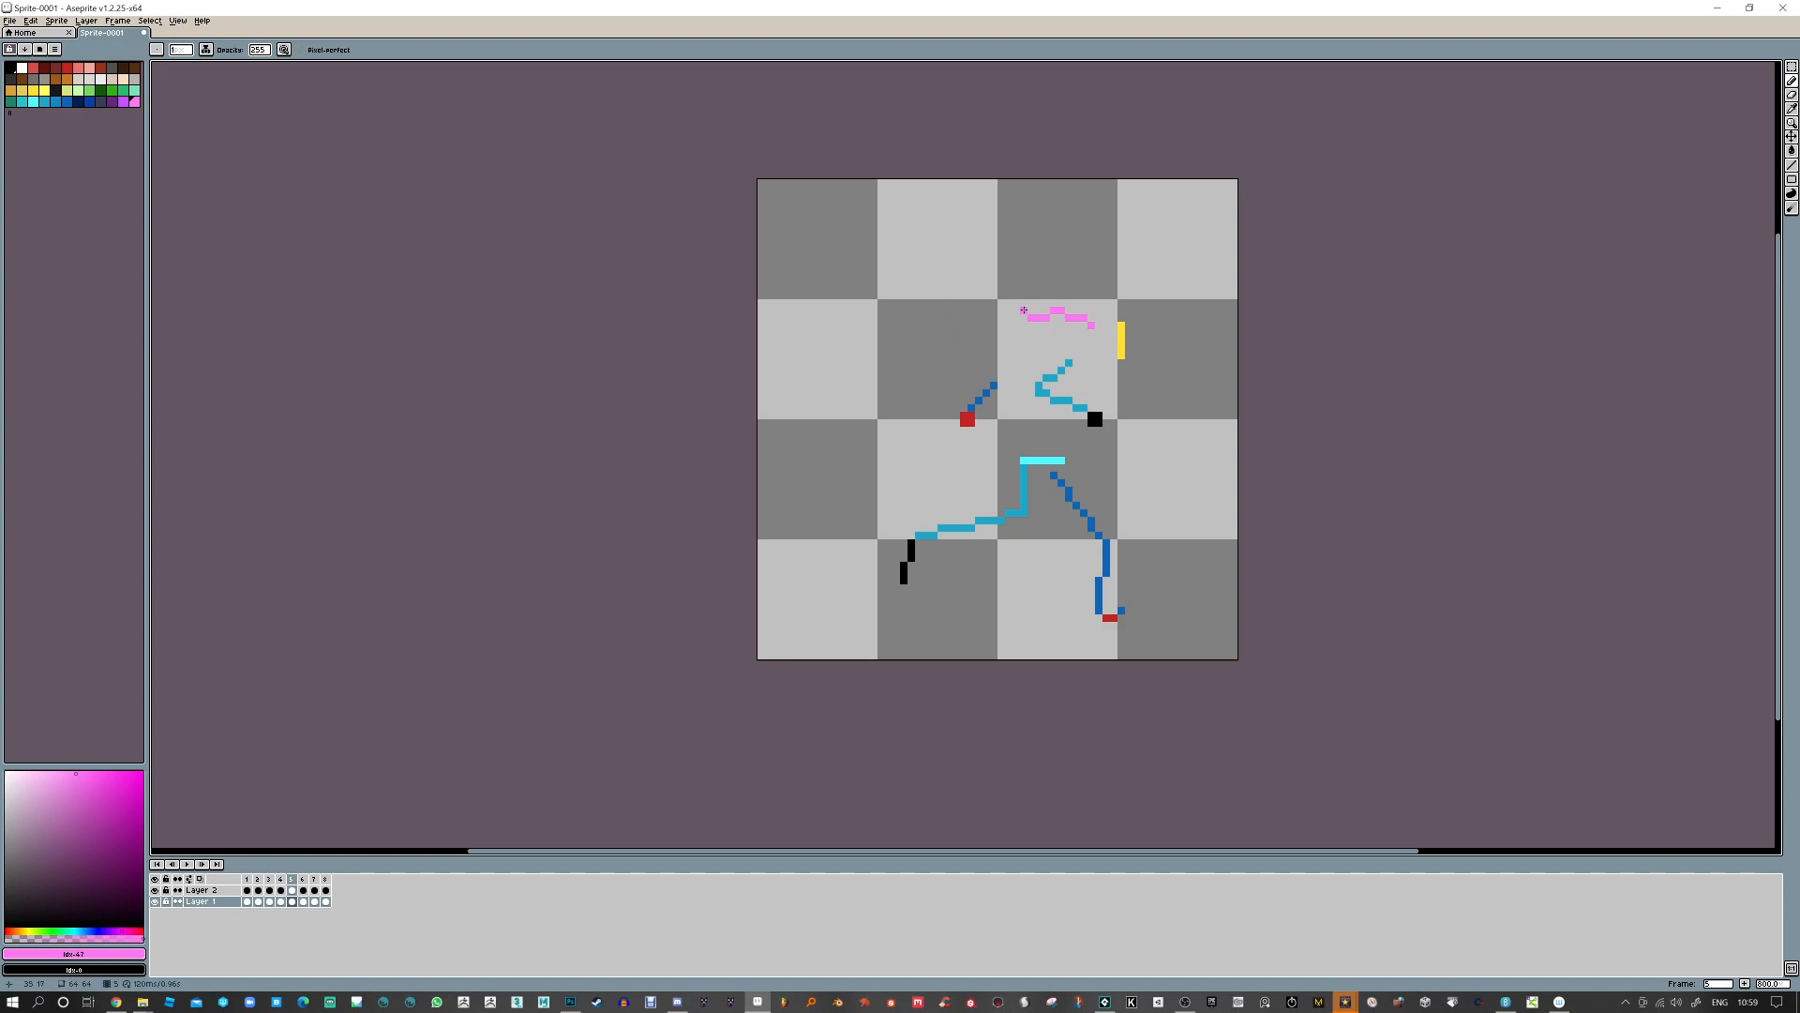
key("Right")
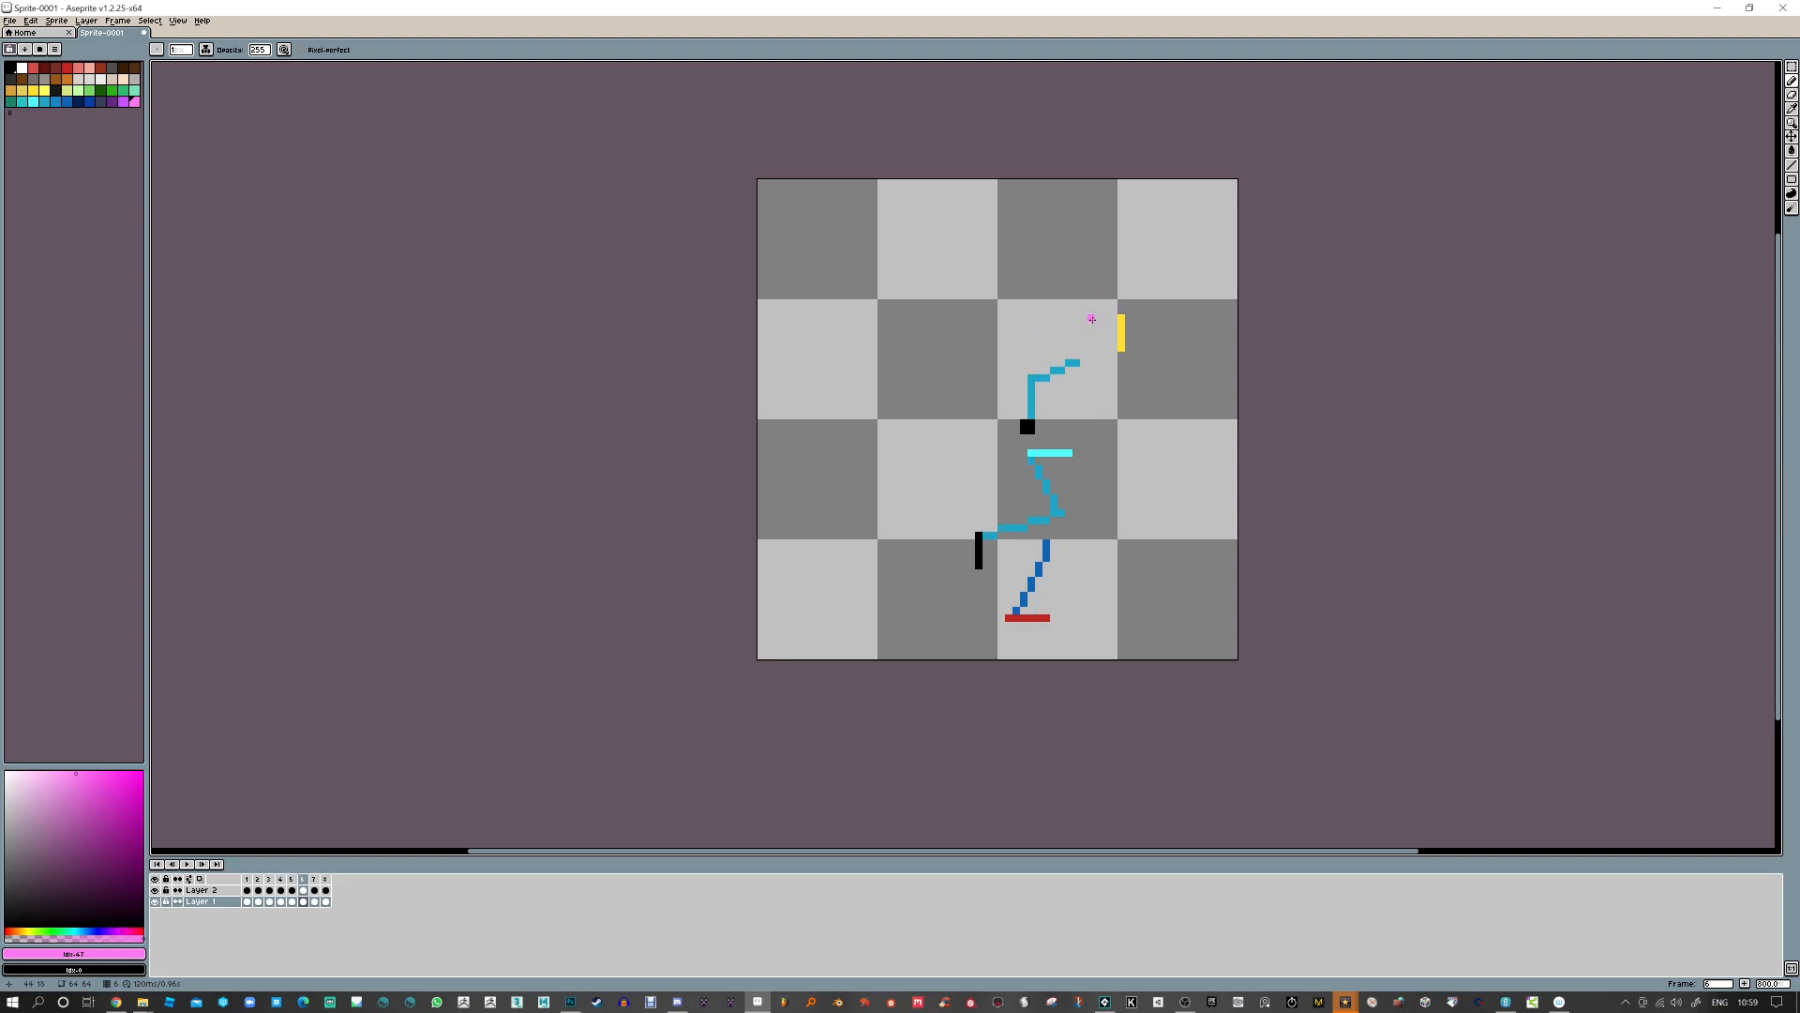
left_click_drag(1081, 319, 1039, 333)
Compare with frame 6, then draw a short pink line hooking downward behind the yellow marker in frame 7
key("Right")
left_click(1082, 319)
key("Left")
key("Right")
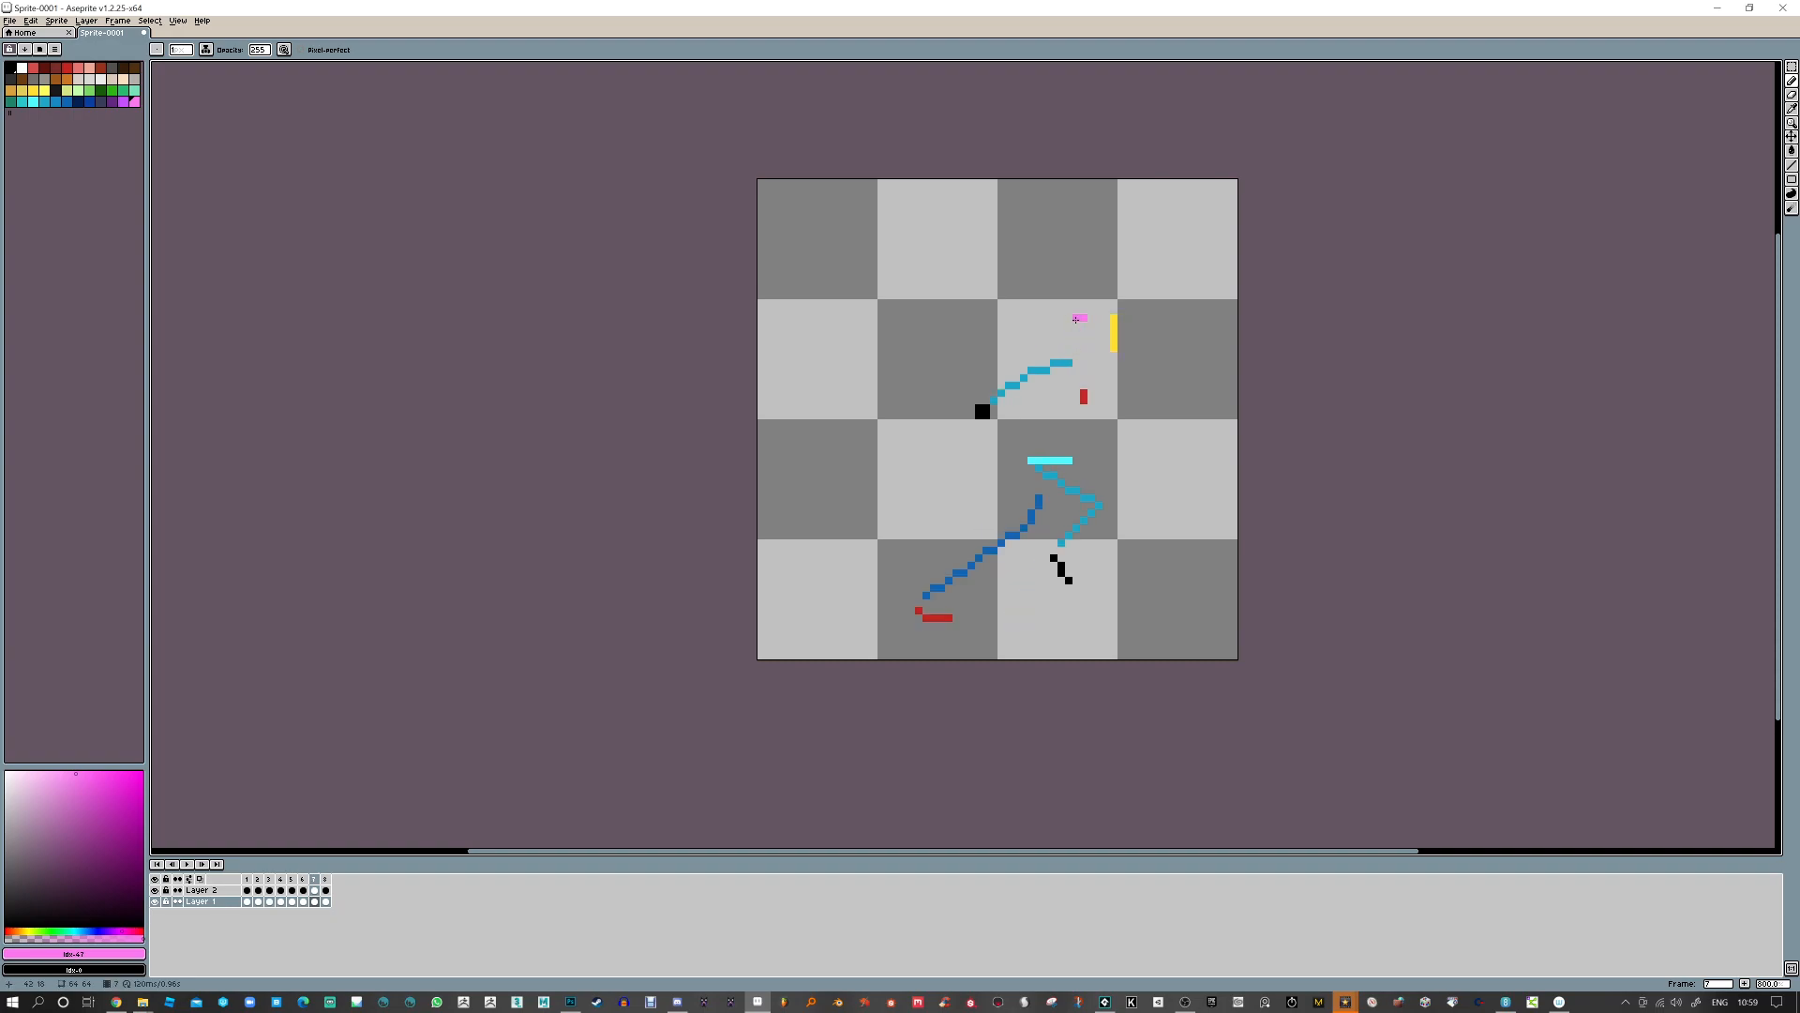
left_click_drag(1074, 320, 1060, 347)
Compare with frame 7, then draw a nearly flat pink line in frame 8 and one rising toward the rear in frame 1
key("Right")
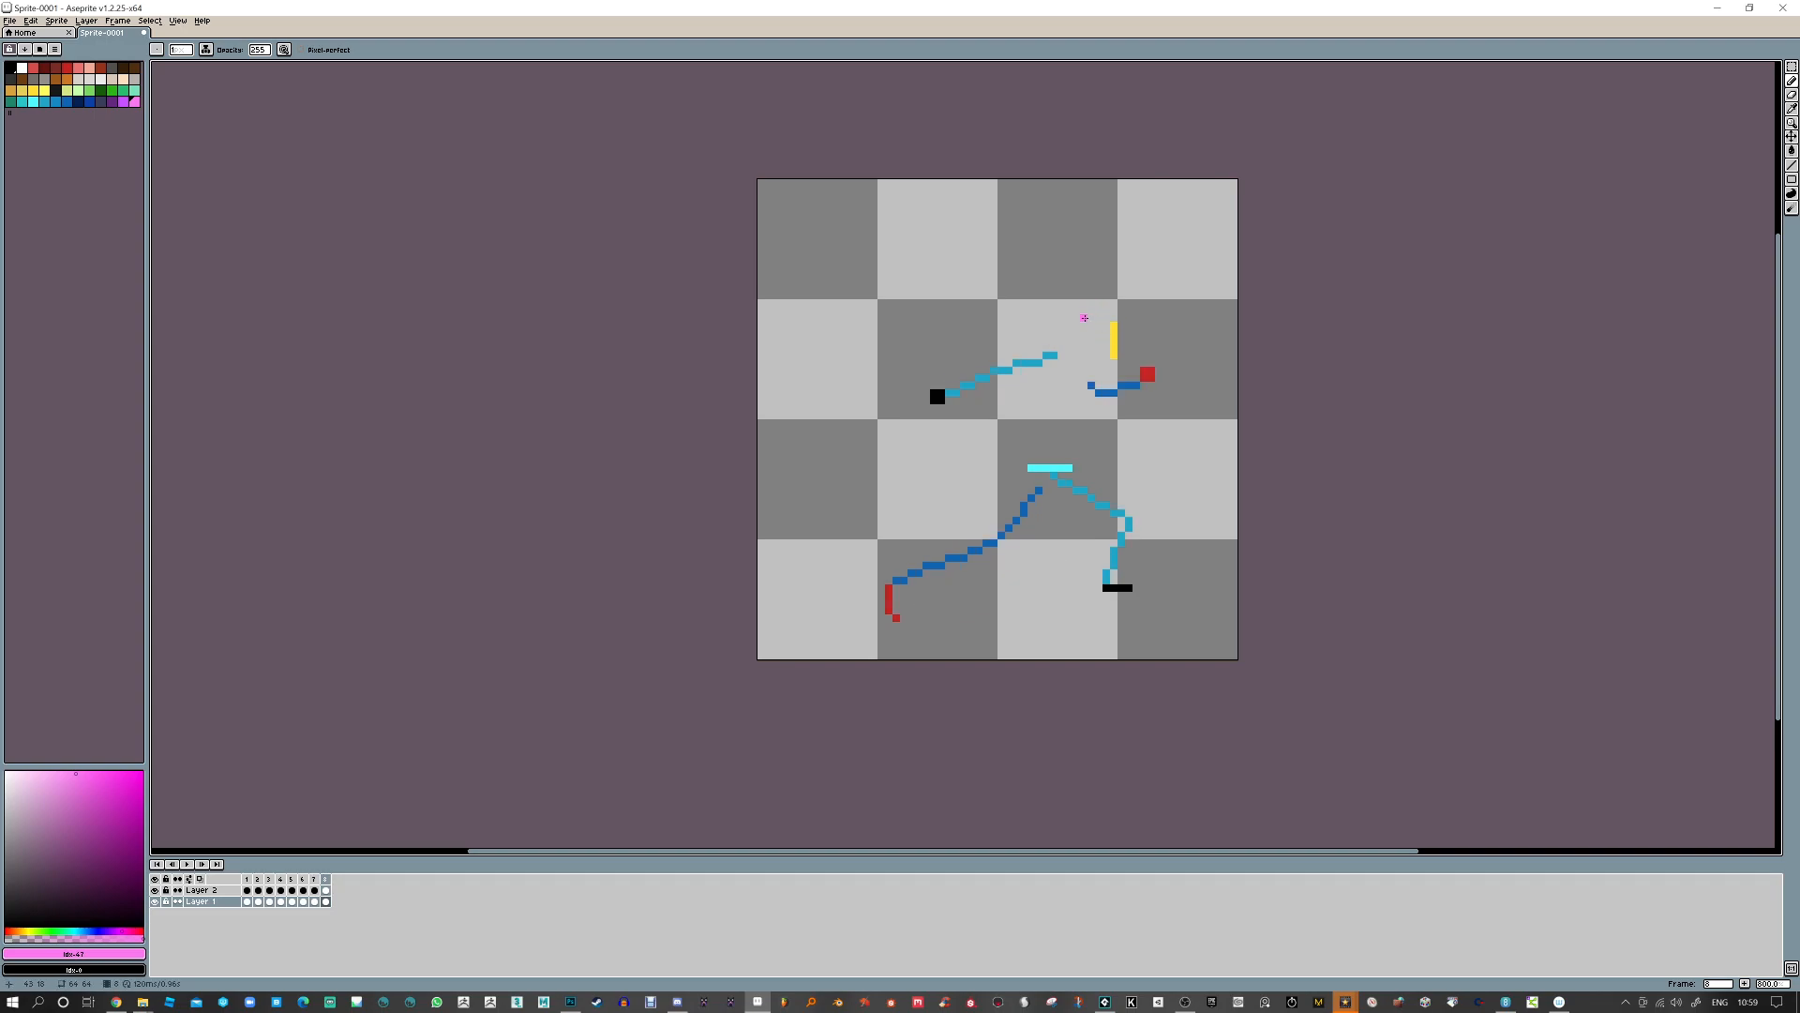
key("Left")
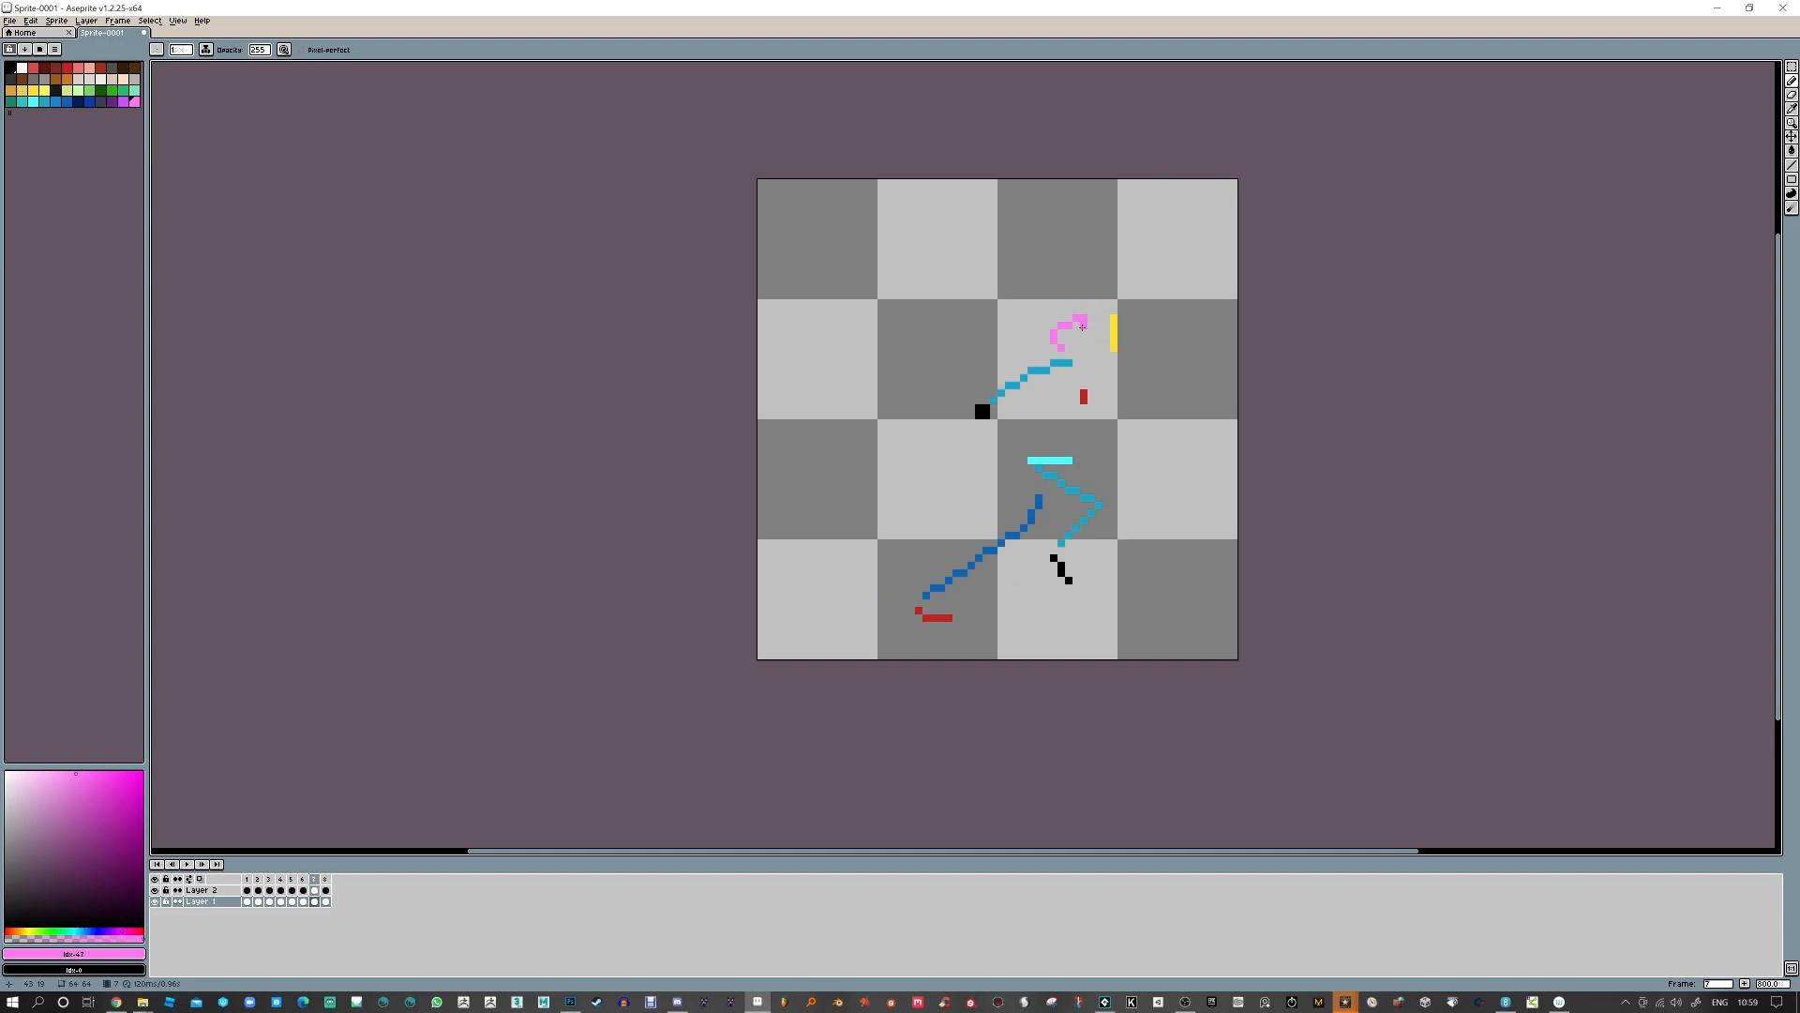
key("Right")
left_click_drag(1059, 332, 1039, 332)
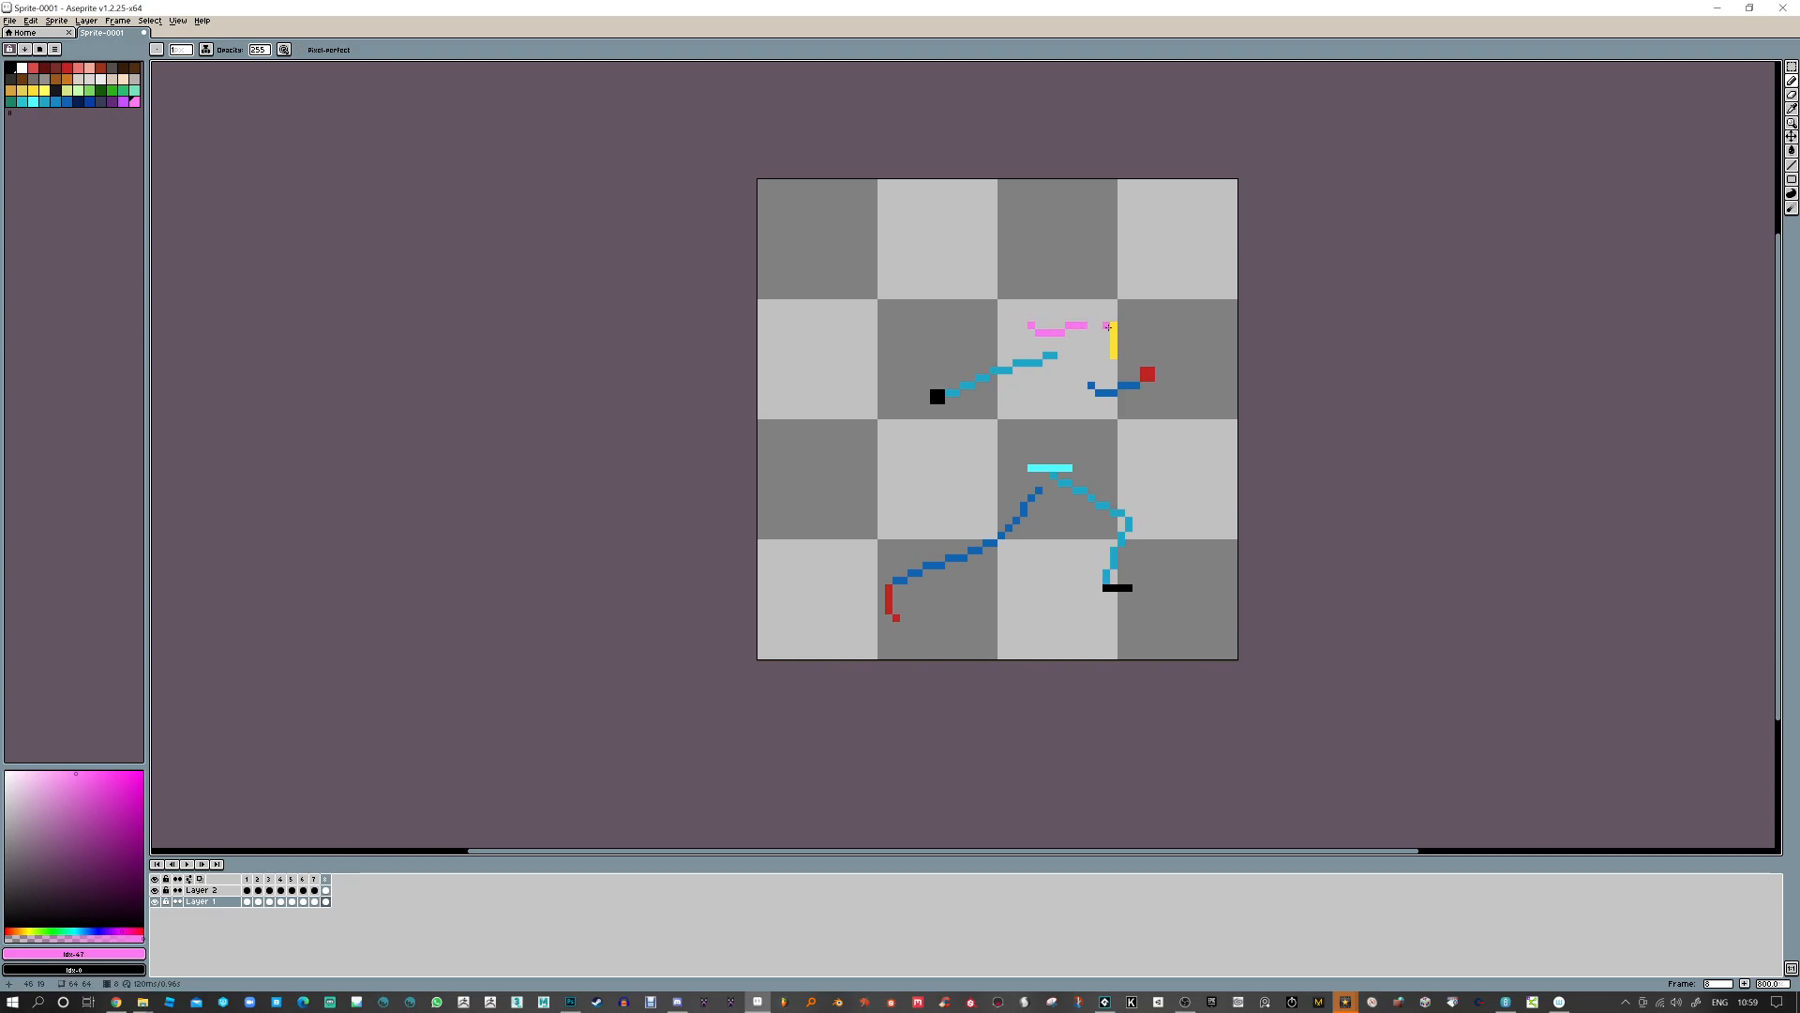
key("Right")
left_click_drag(1085, 323, 1041, 317)
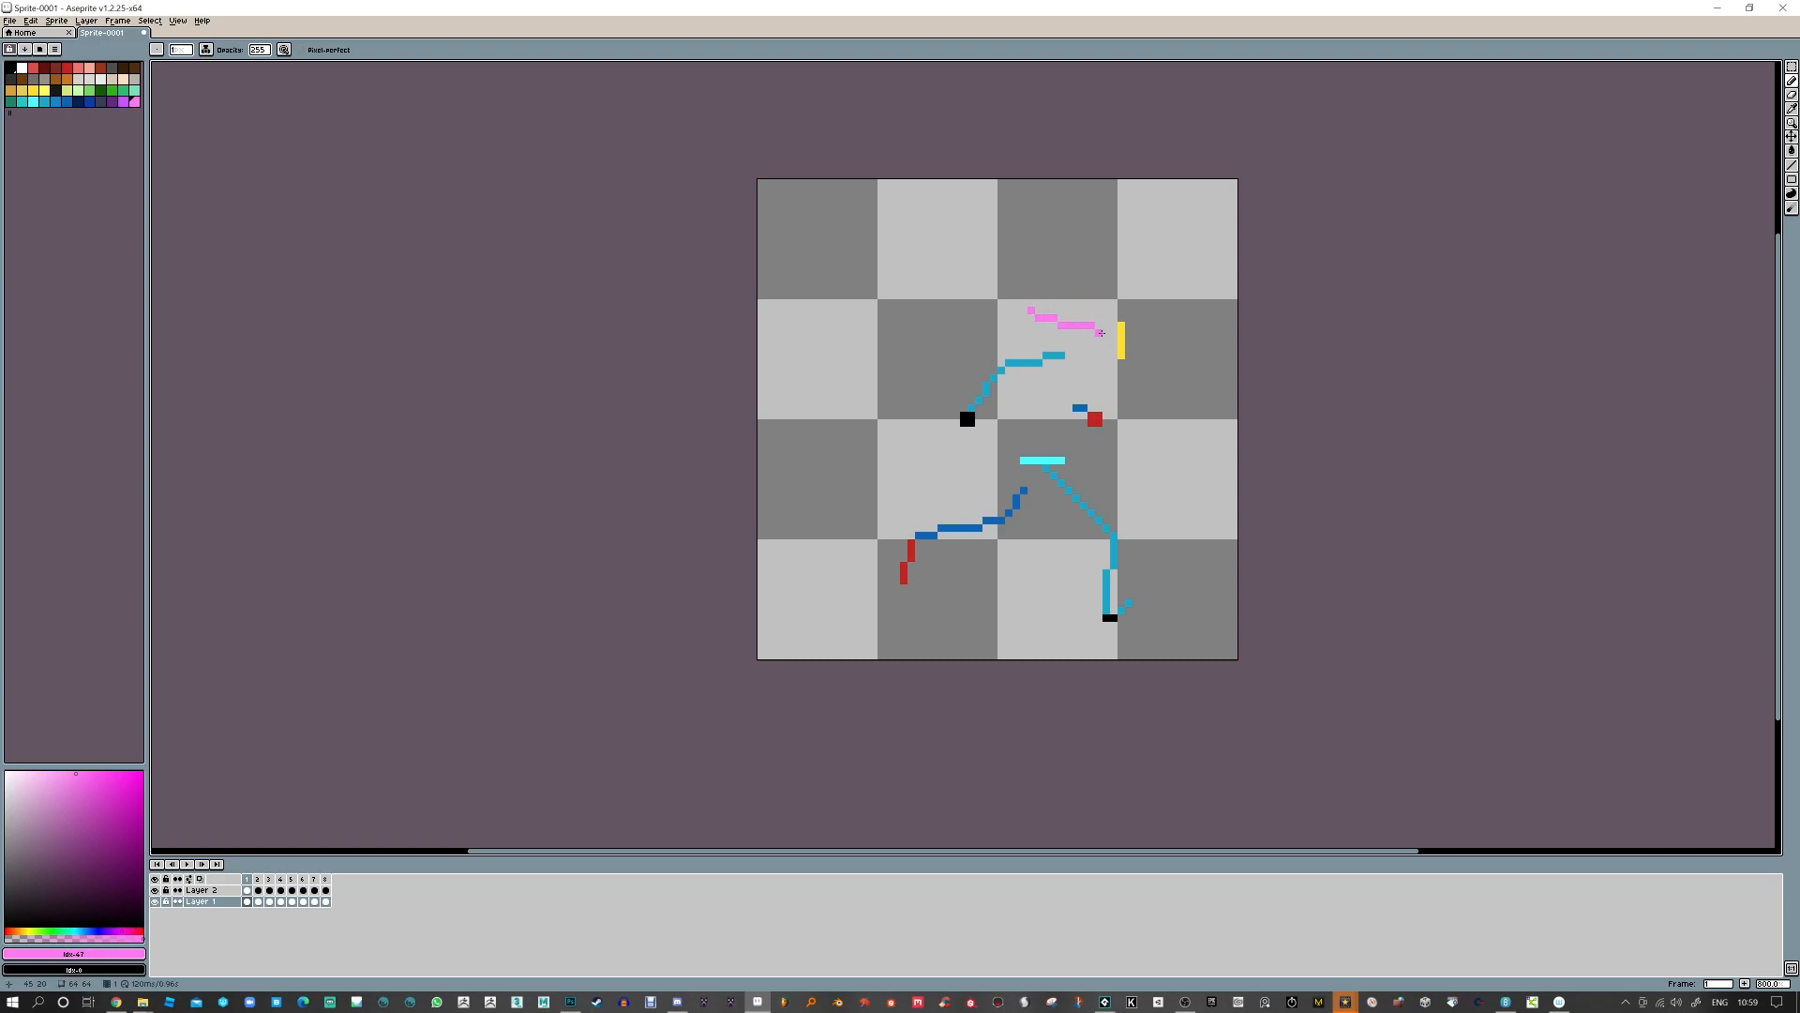
Compare with frame 1, then draw pink lines curving down toward the rear behind the yellow marker in frames 2 and 3
key("Right")
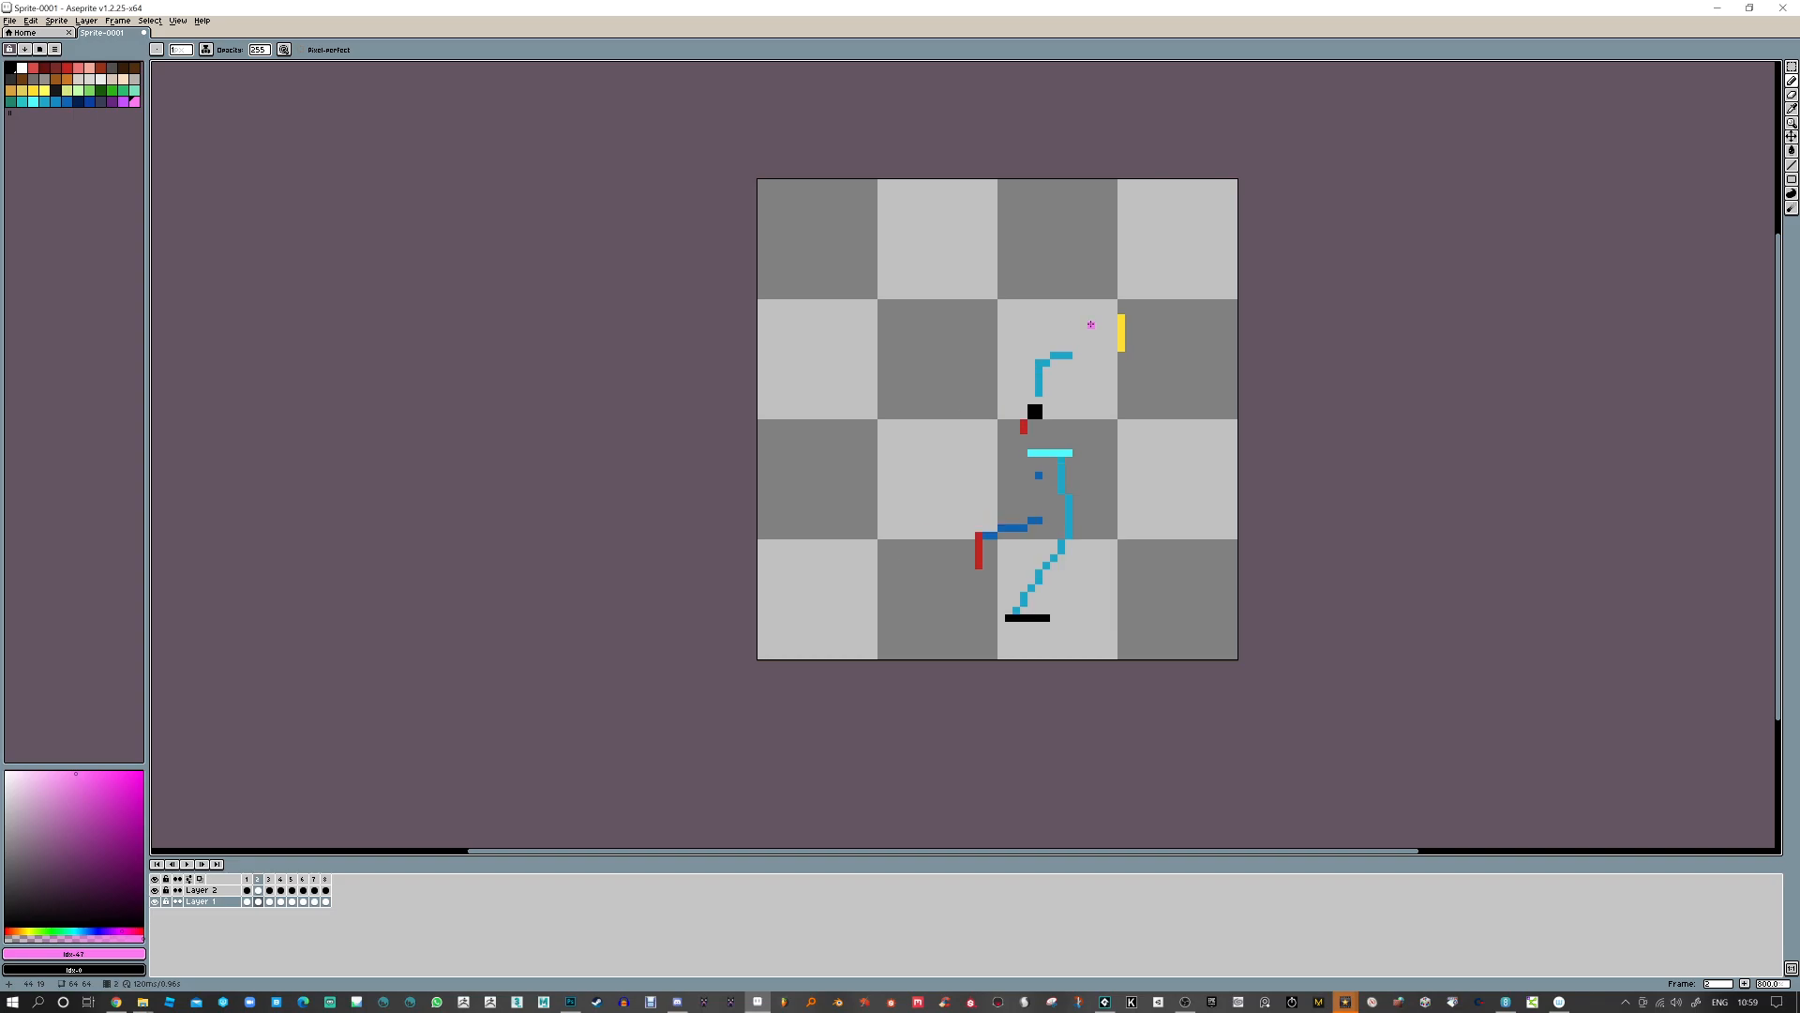
key("Left")
key("Right")
left_click_drag(1091, 318, 1046, 331)
key("Right")
left_click_drag(1089, 318, 1049, 327)
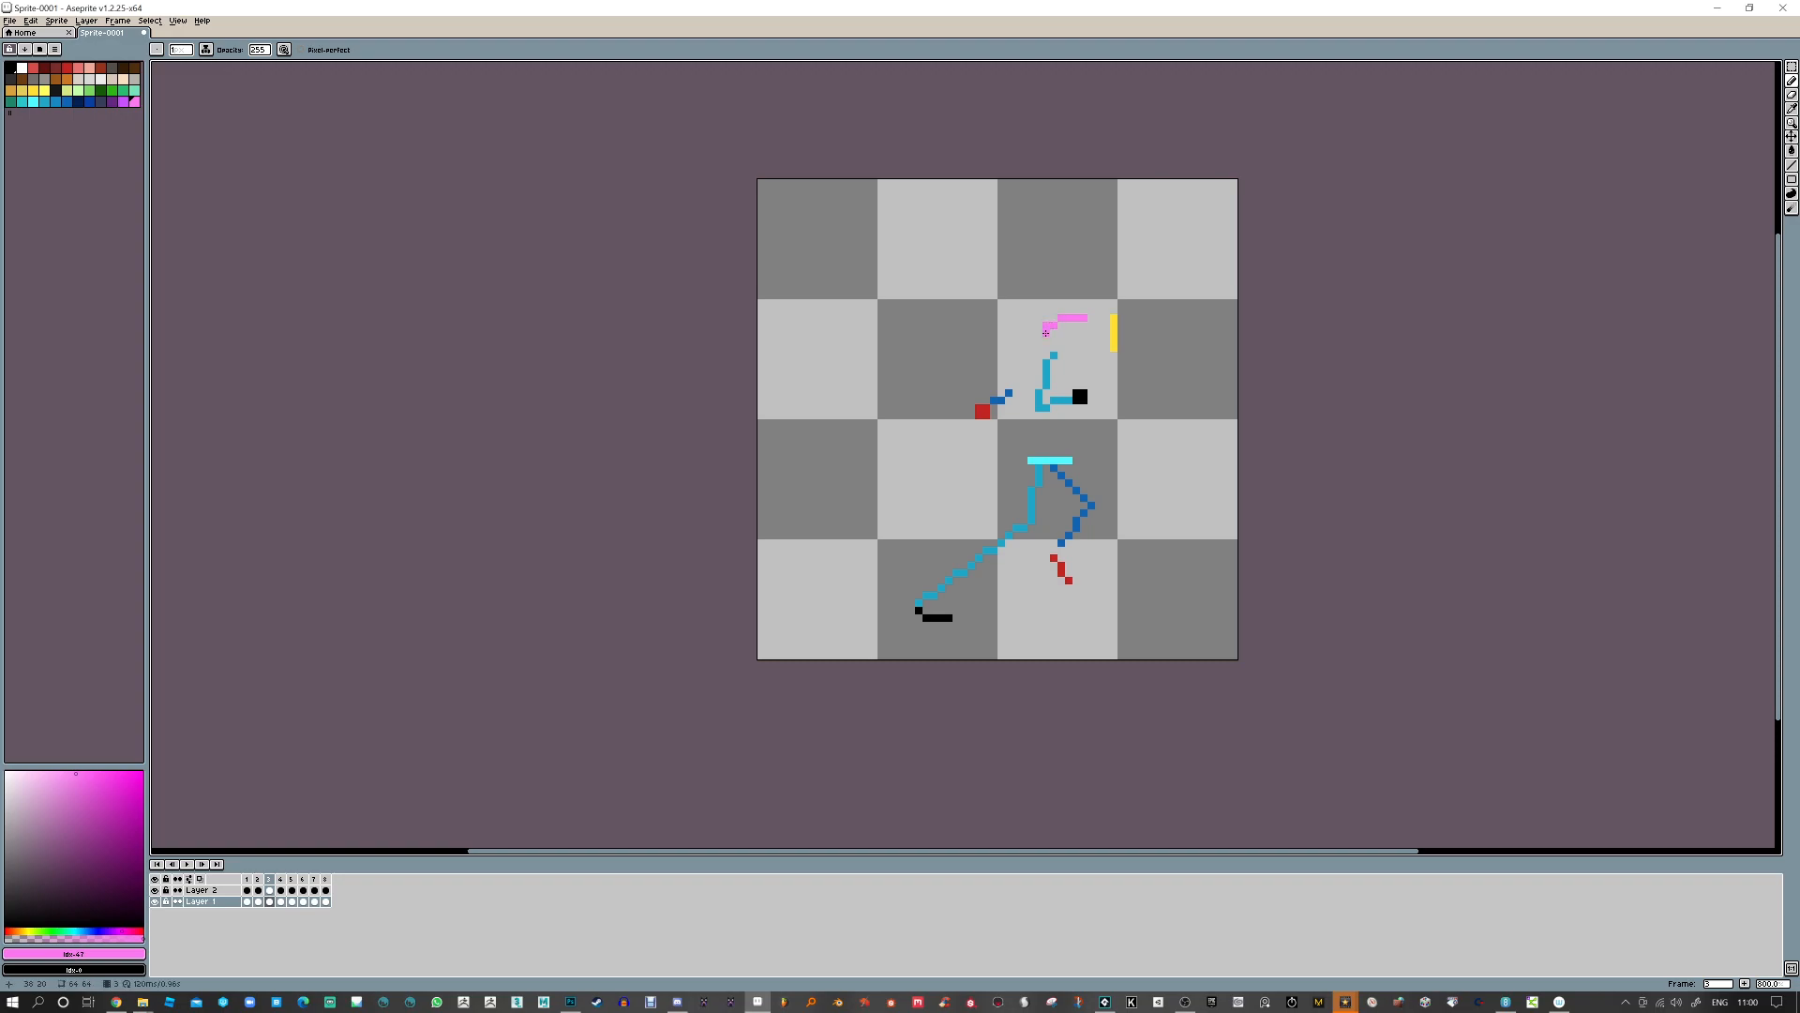
key("e")
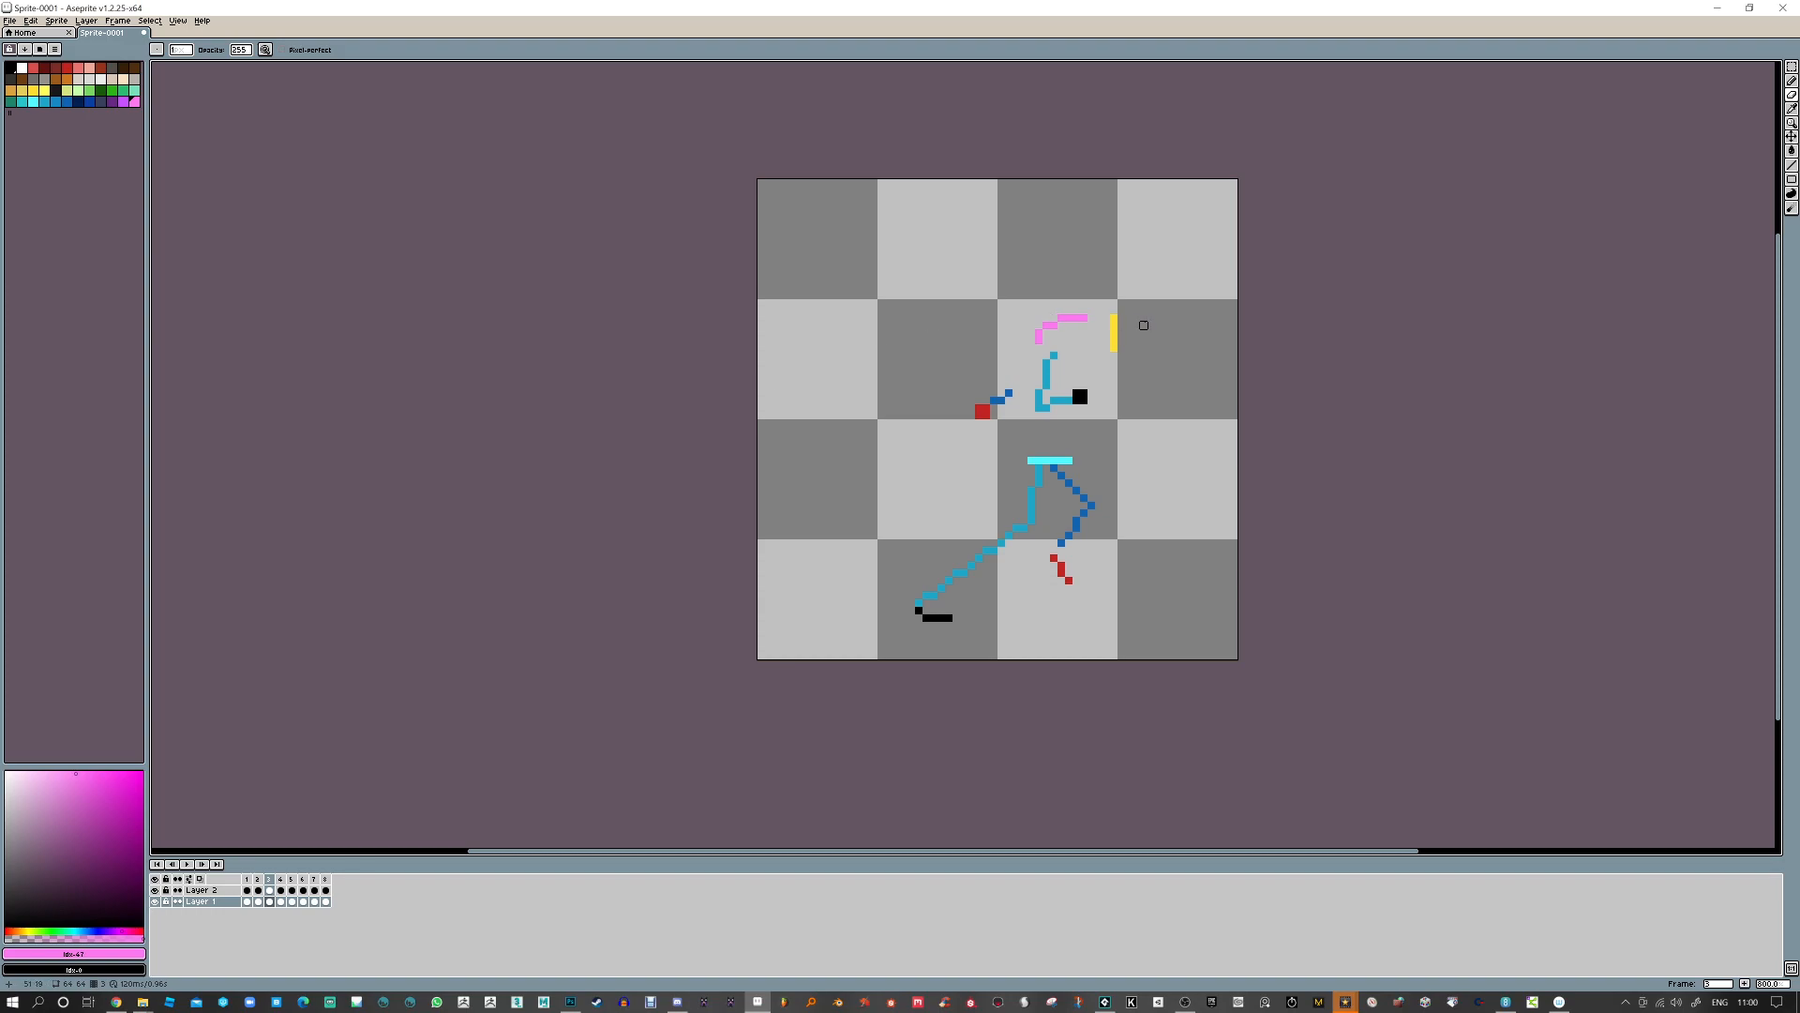
key("b")
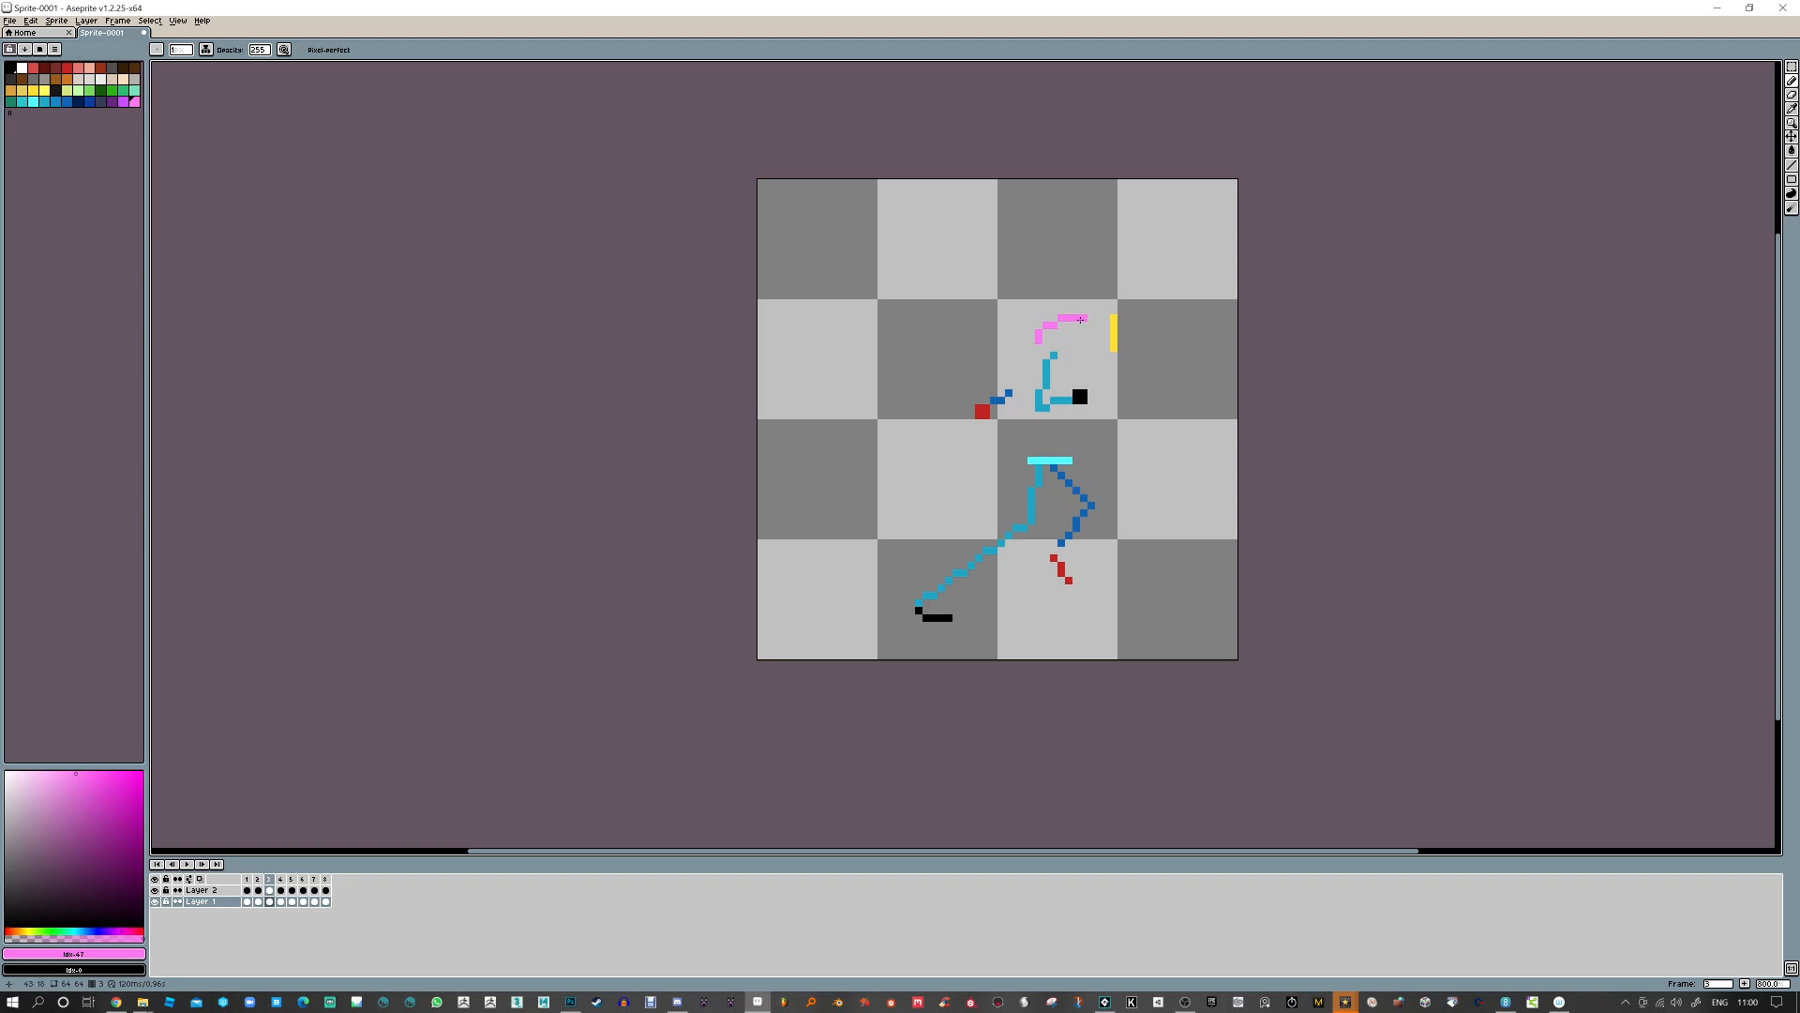
Preview the walk cycle, set a constant frame duration of 80 milliseconds for all eight frames, and replay it
key("Right")
key("Return")
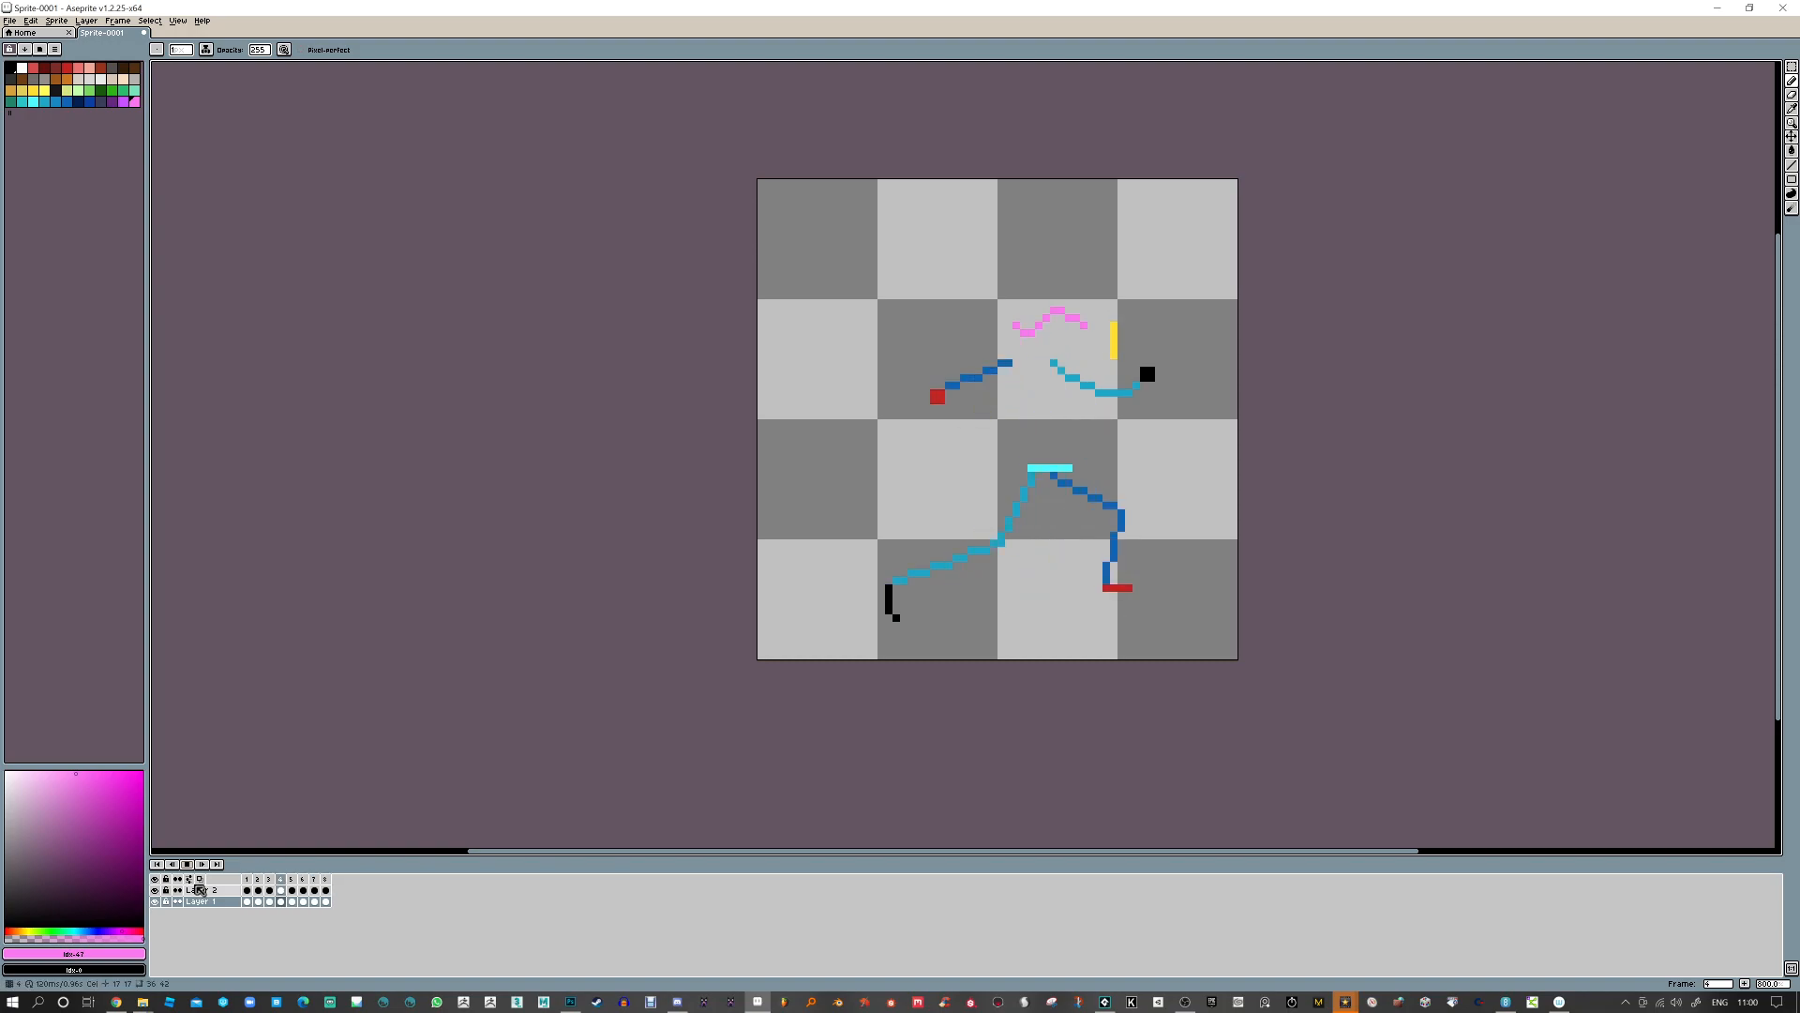
left_click(187, 863)
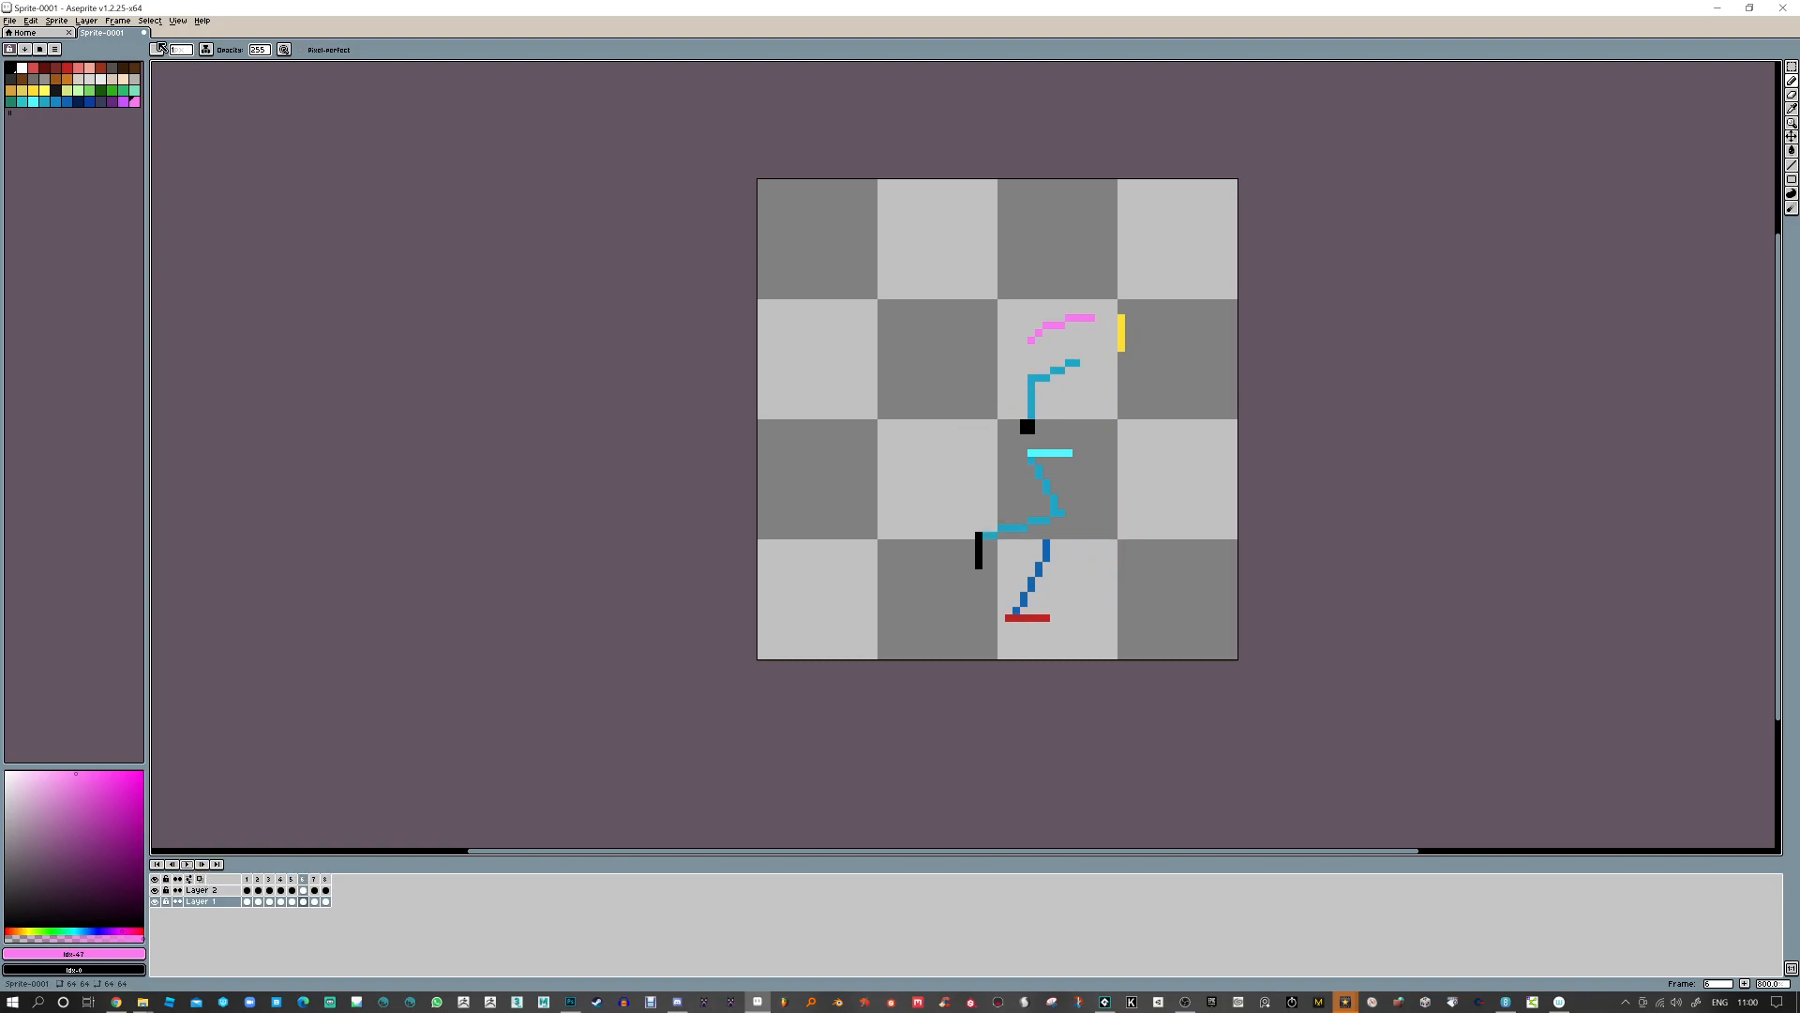
left_click(117, 20)
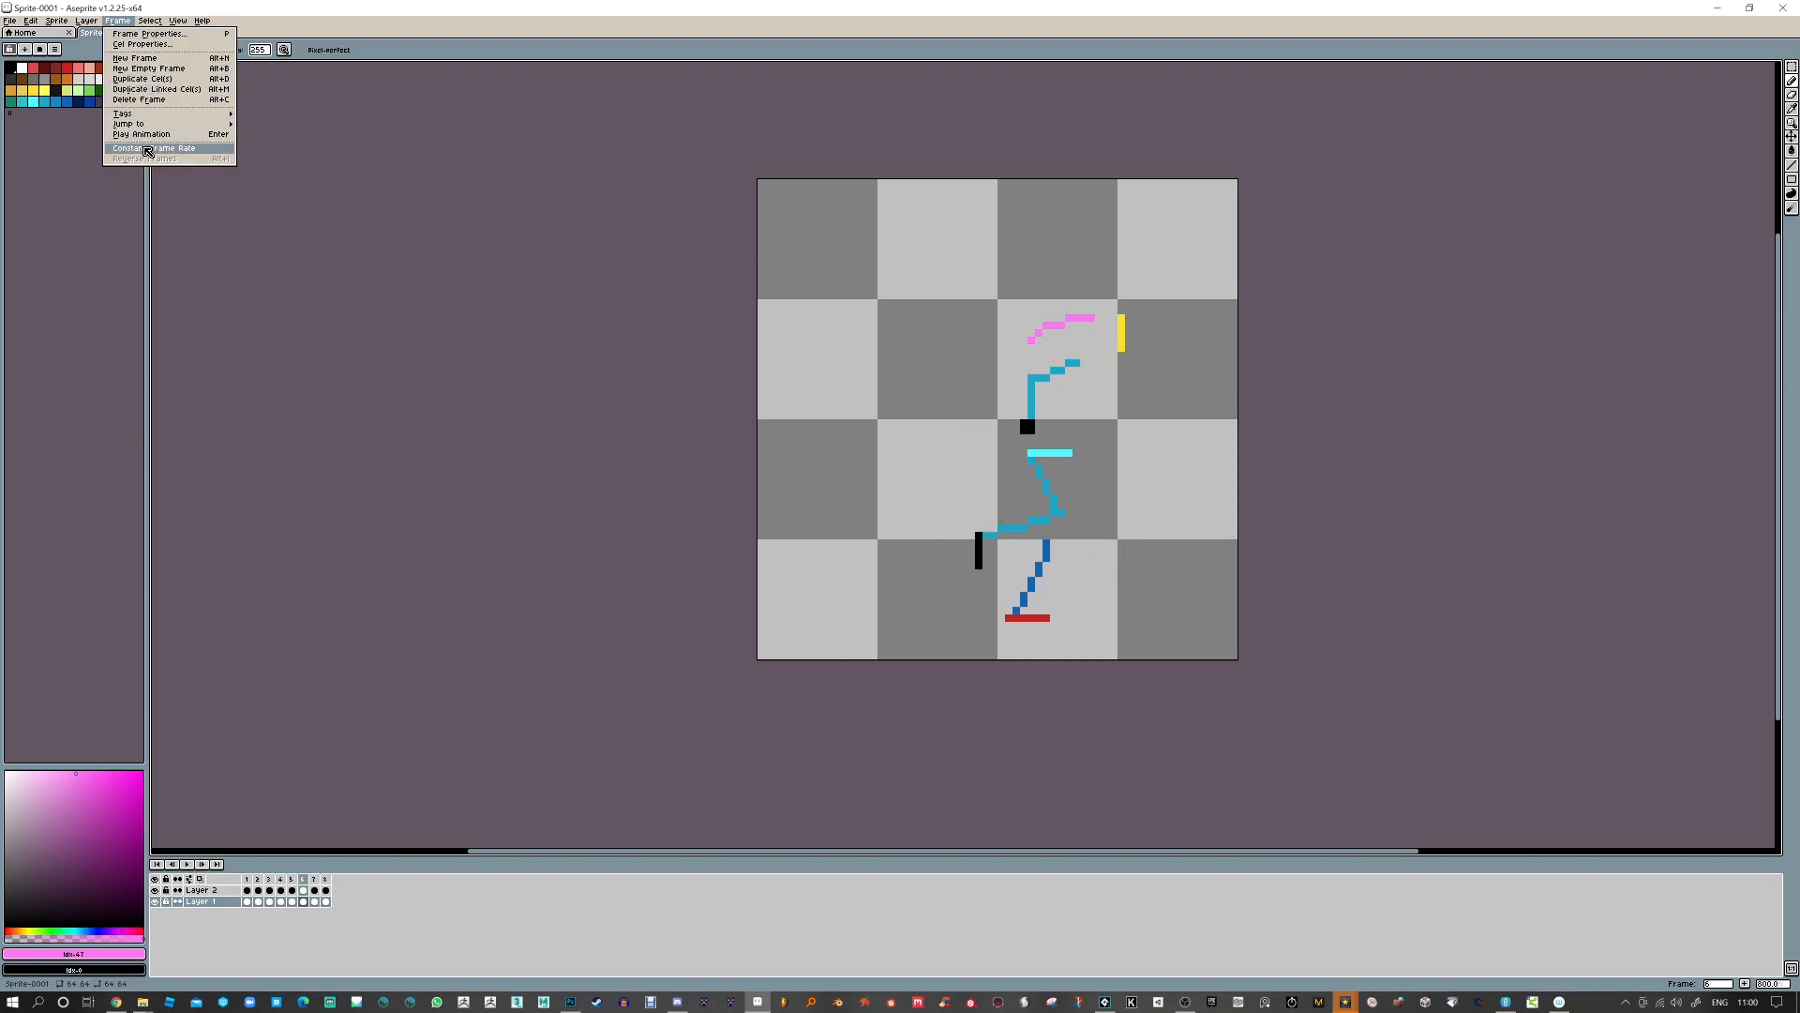
left_click(147, 149)
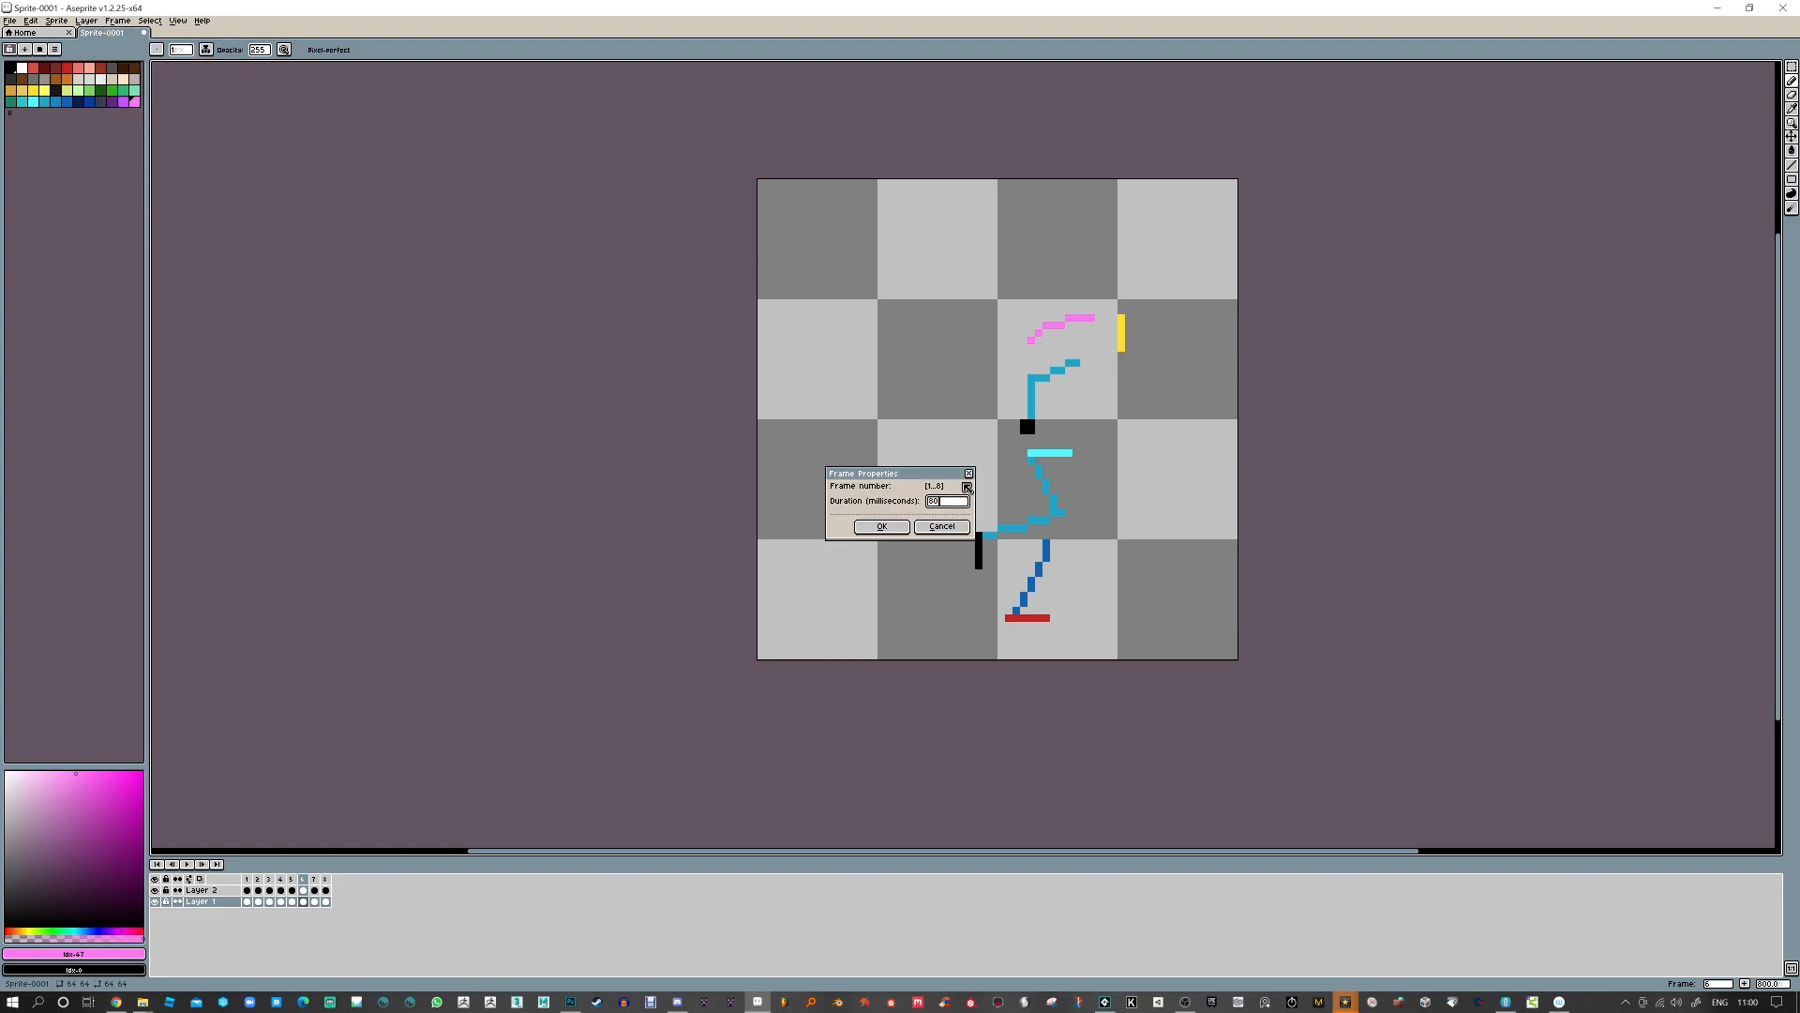
left_click(881, 526)
left_click(189, 864)
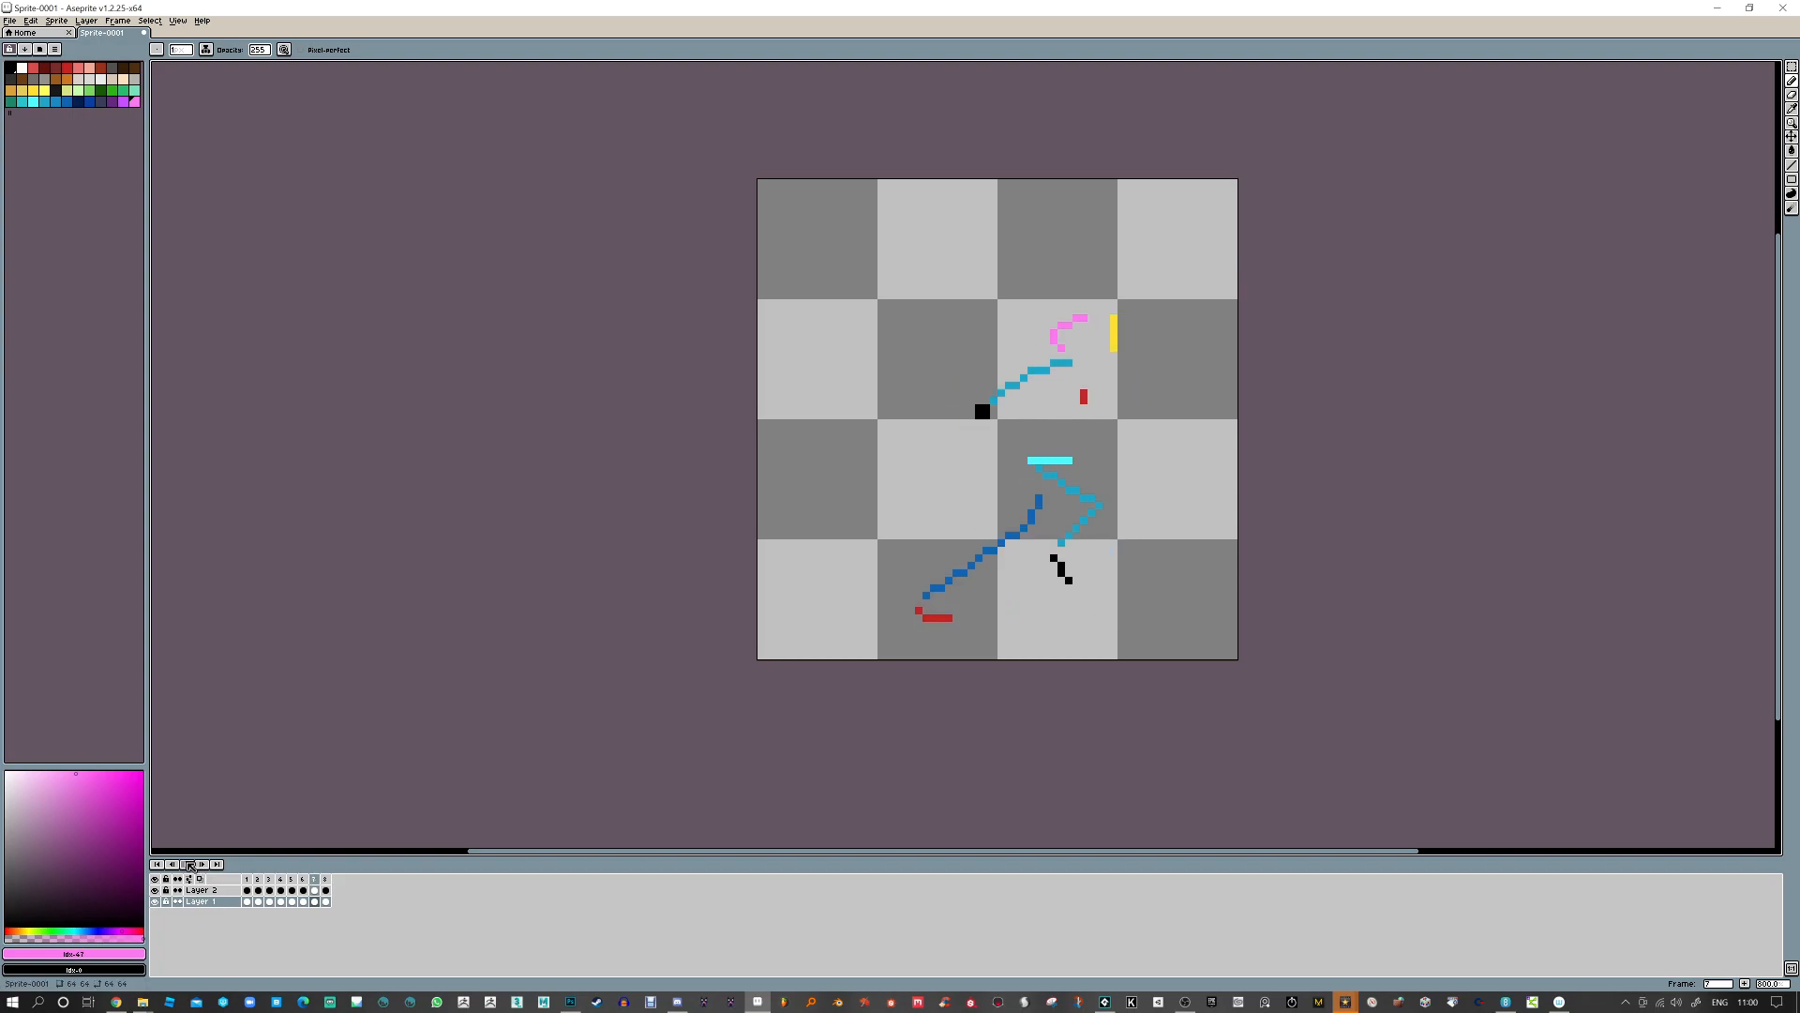
Open the preferences and look through their pages for the settings that control the canvas's checkered background
left_click(31, 20)
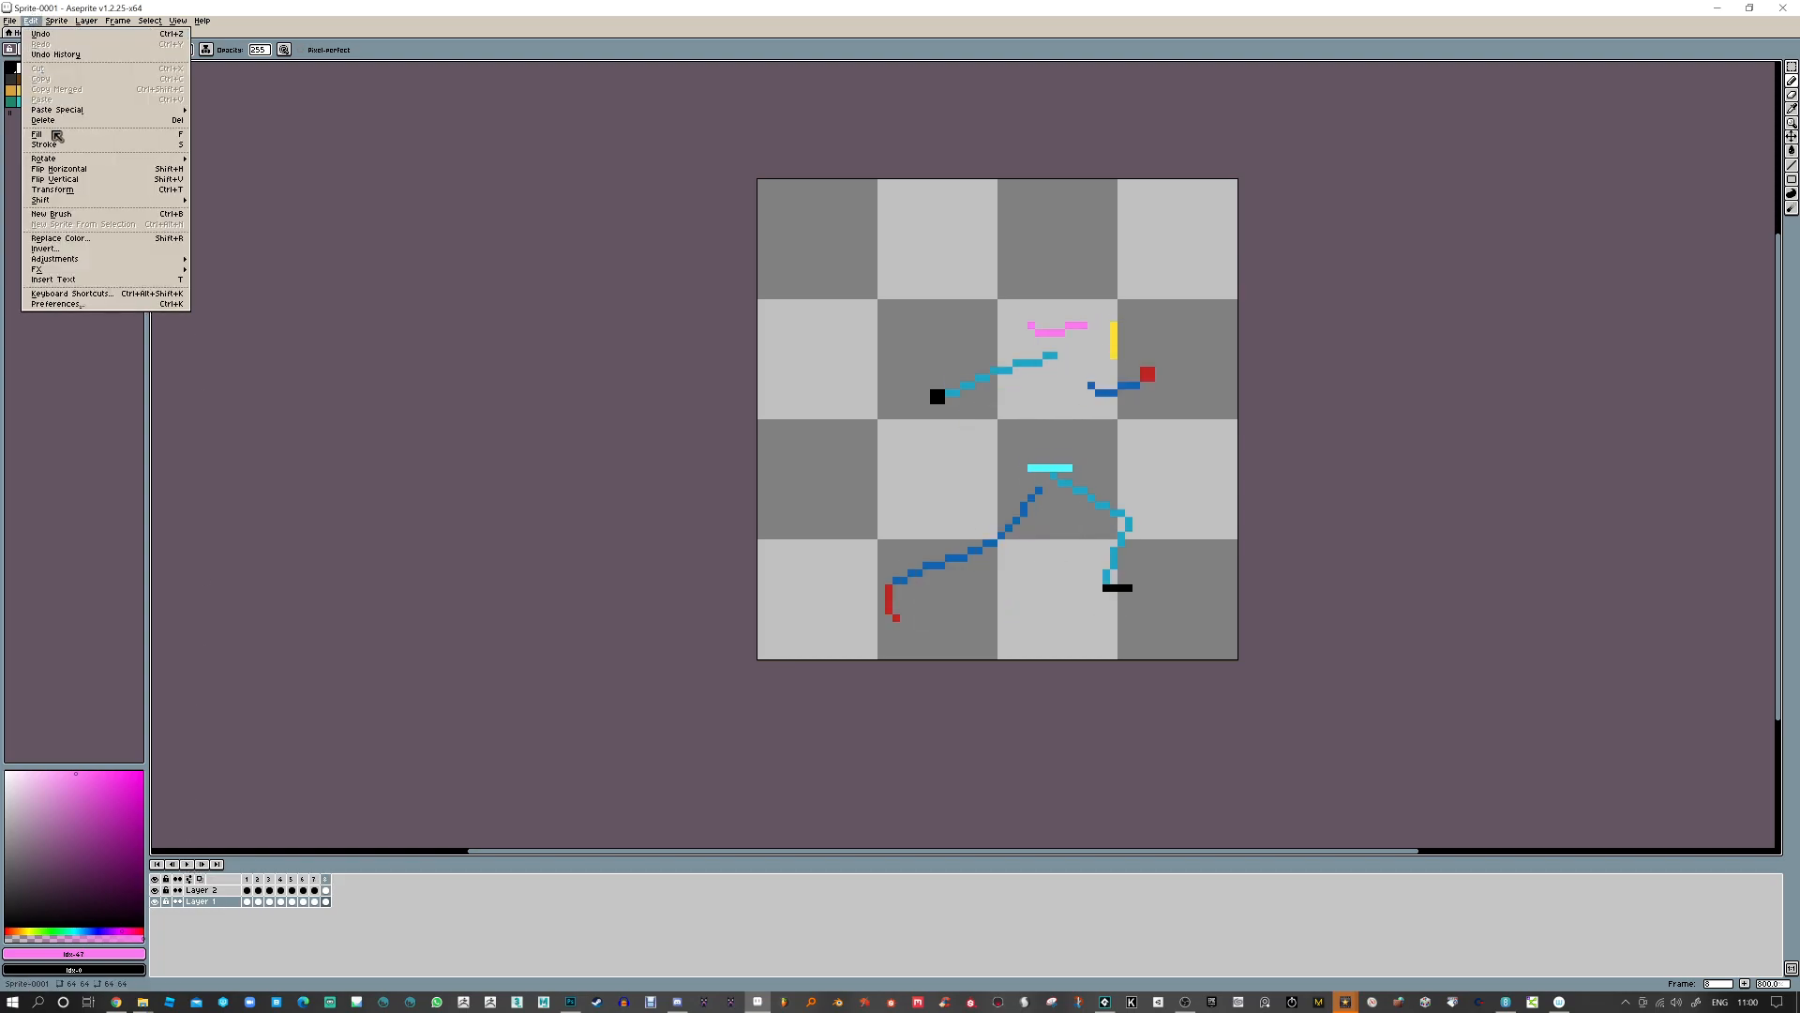
left_click(75, 319)
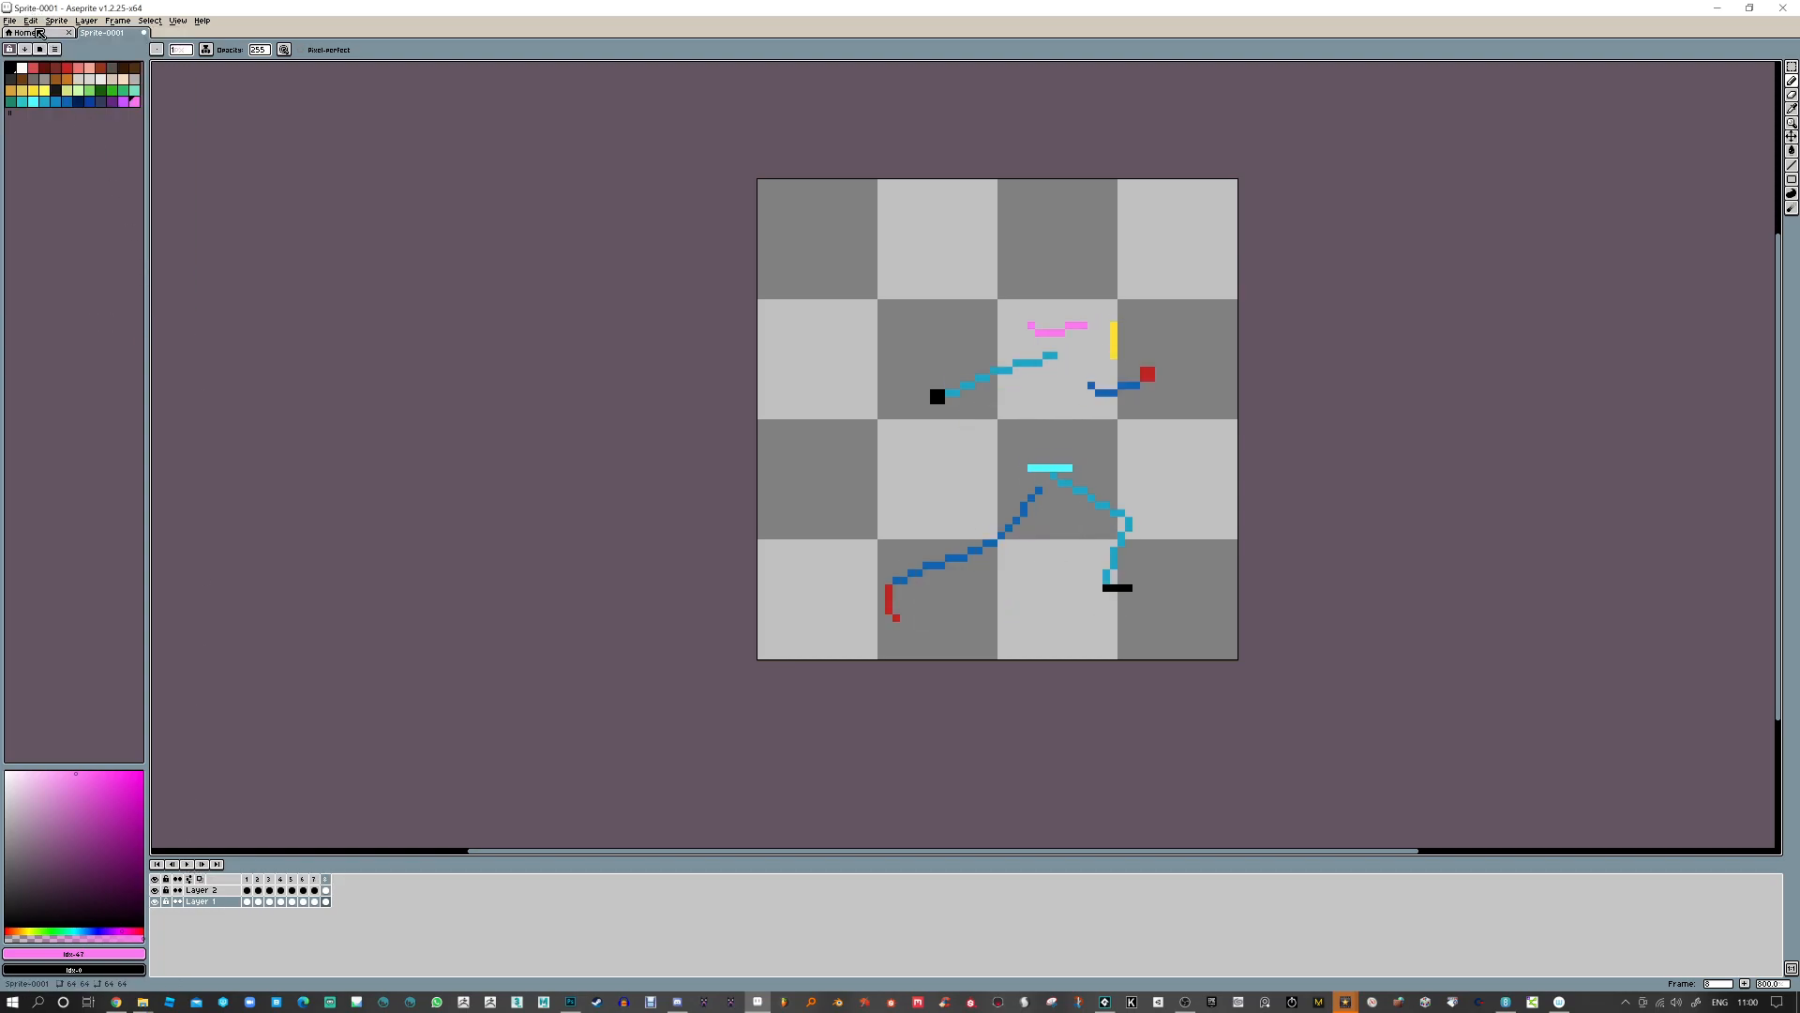
left_click(31, 20)
left_click(52, 308)
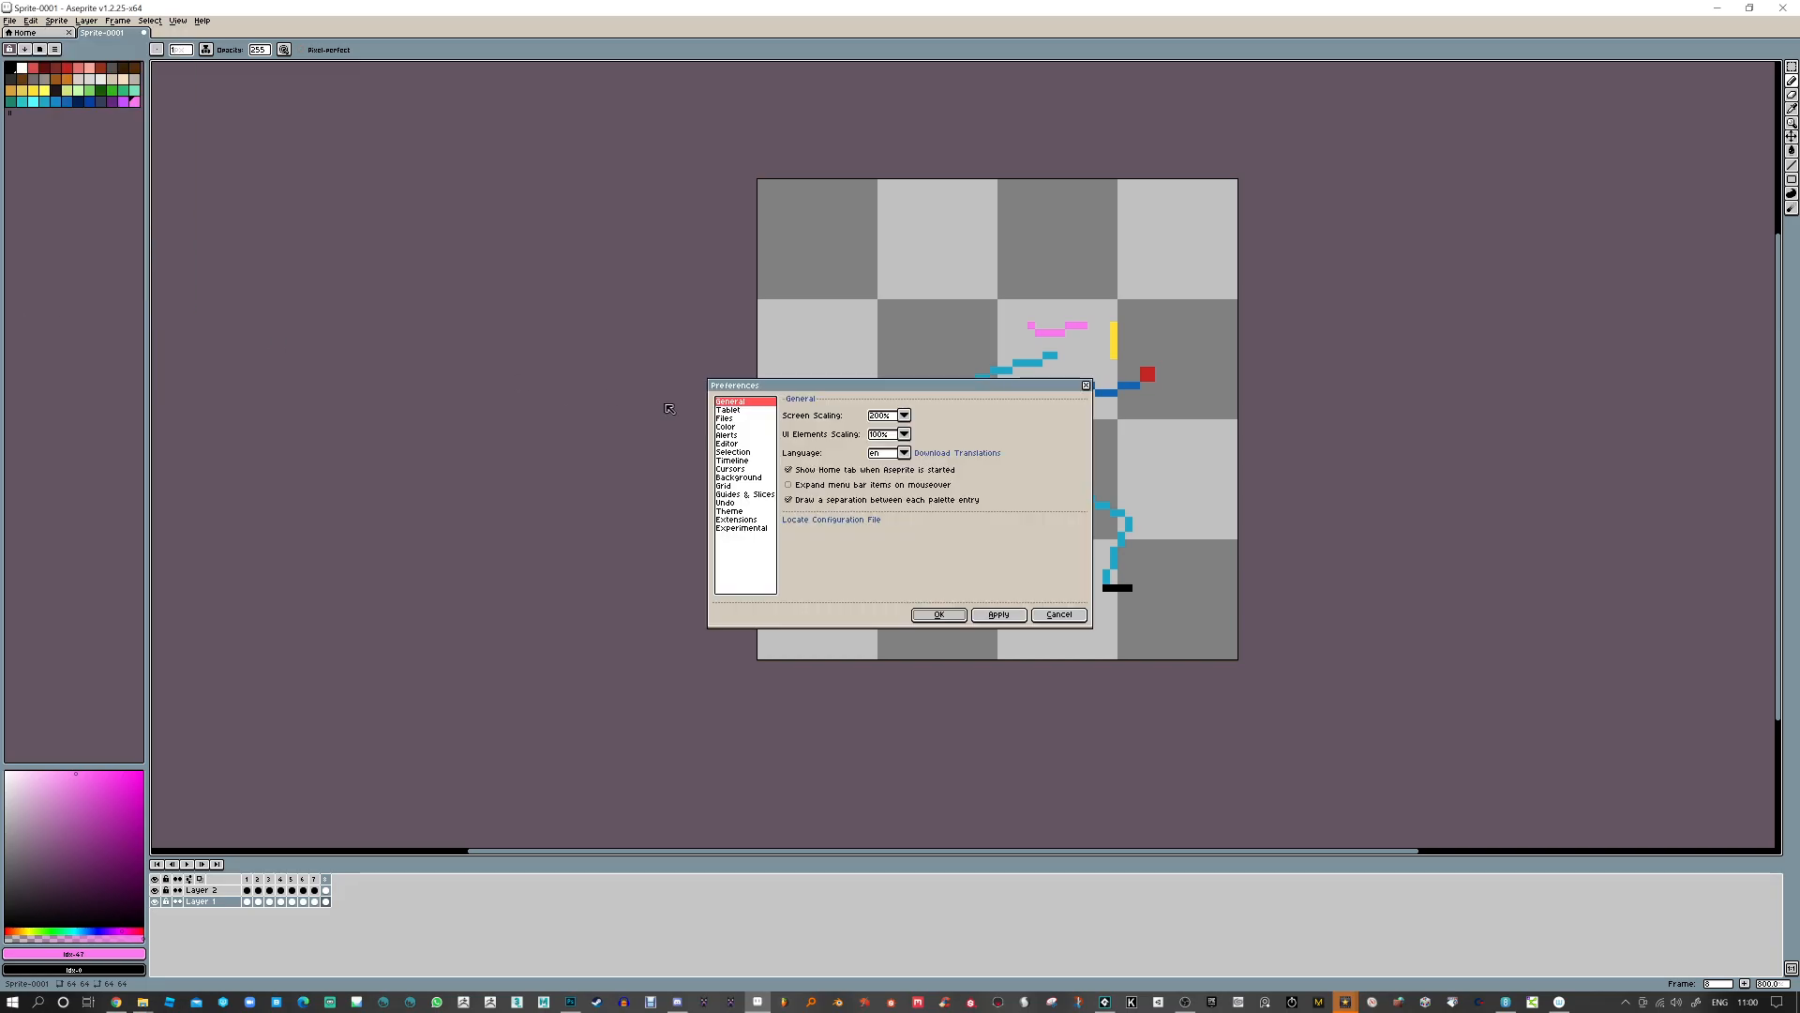
left_click(735, 487)
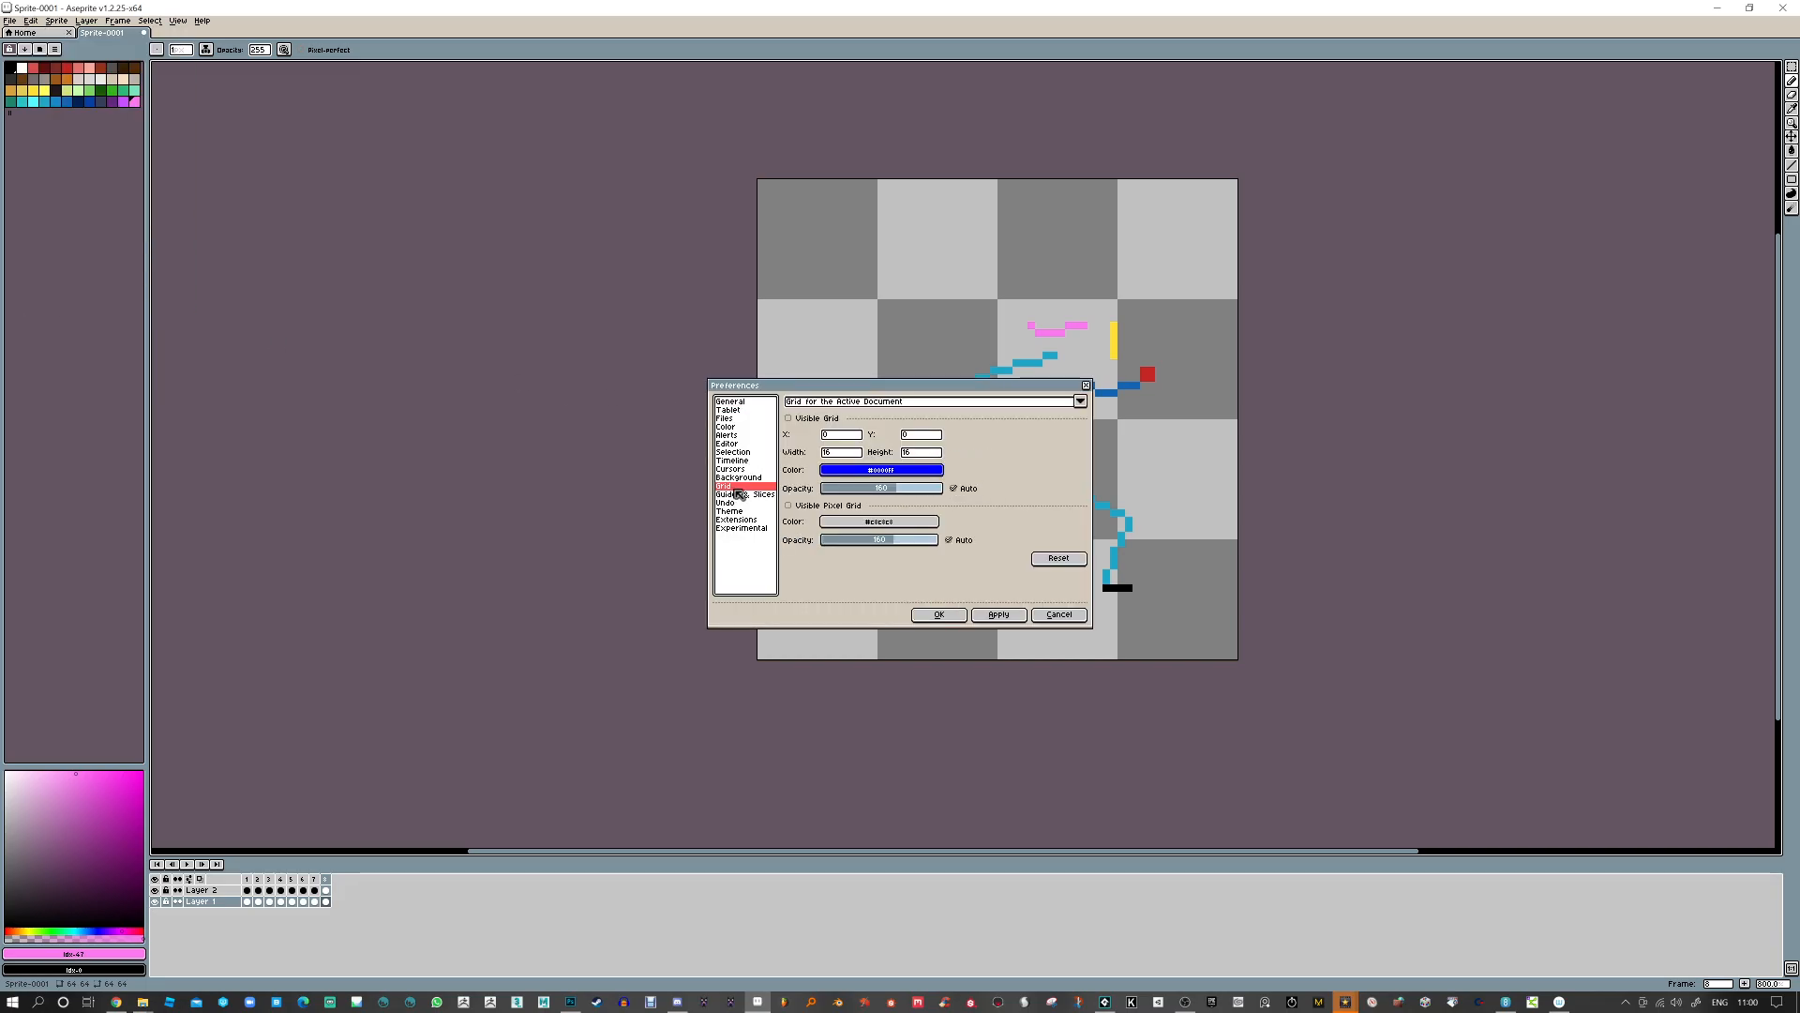
left_click(755, 496)
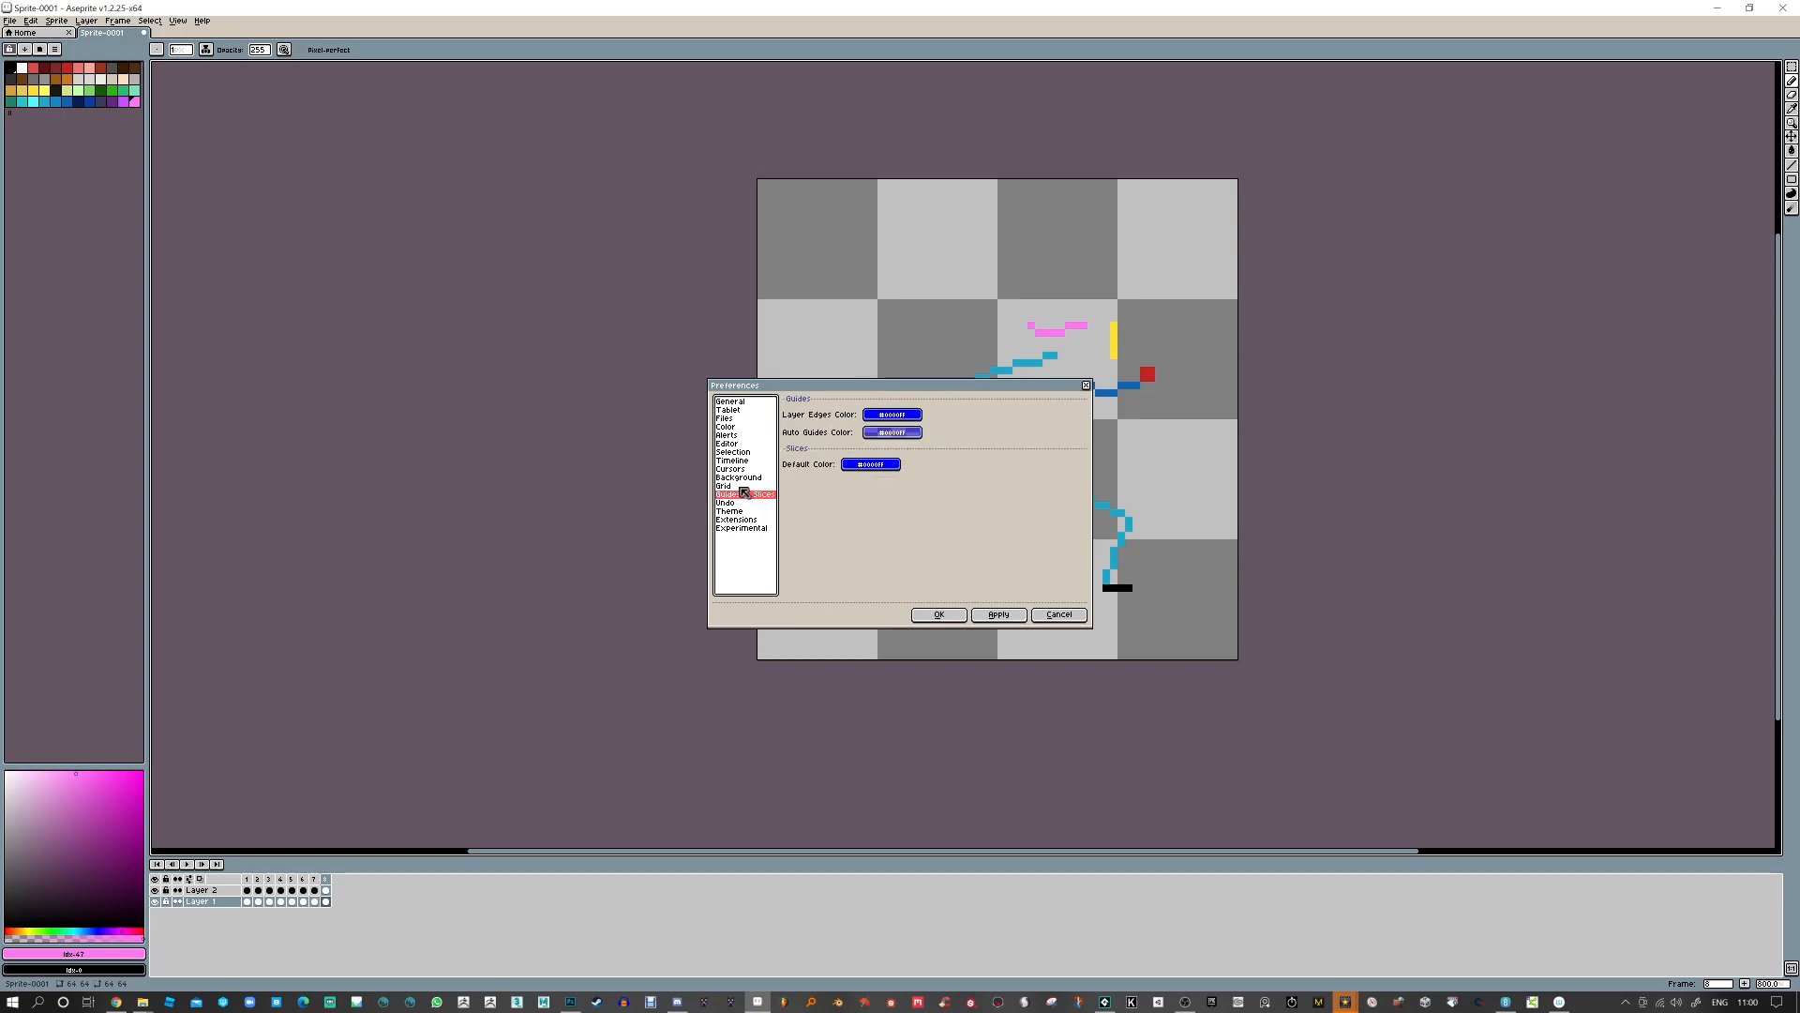
left_click(739, 486)
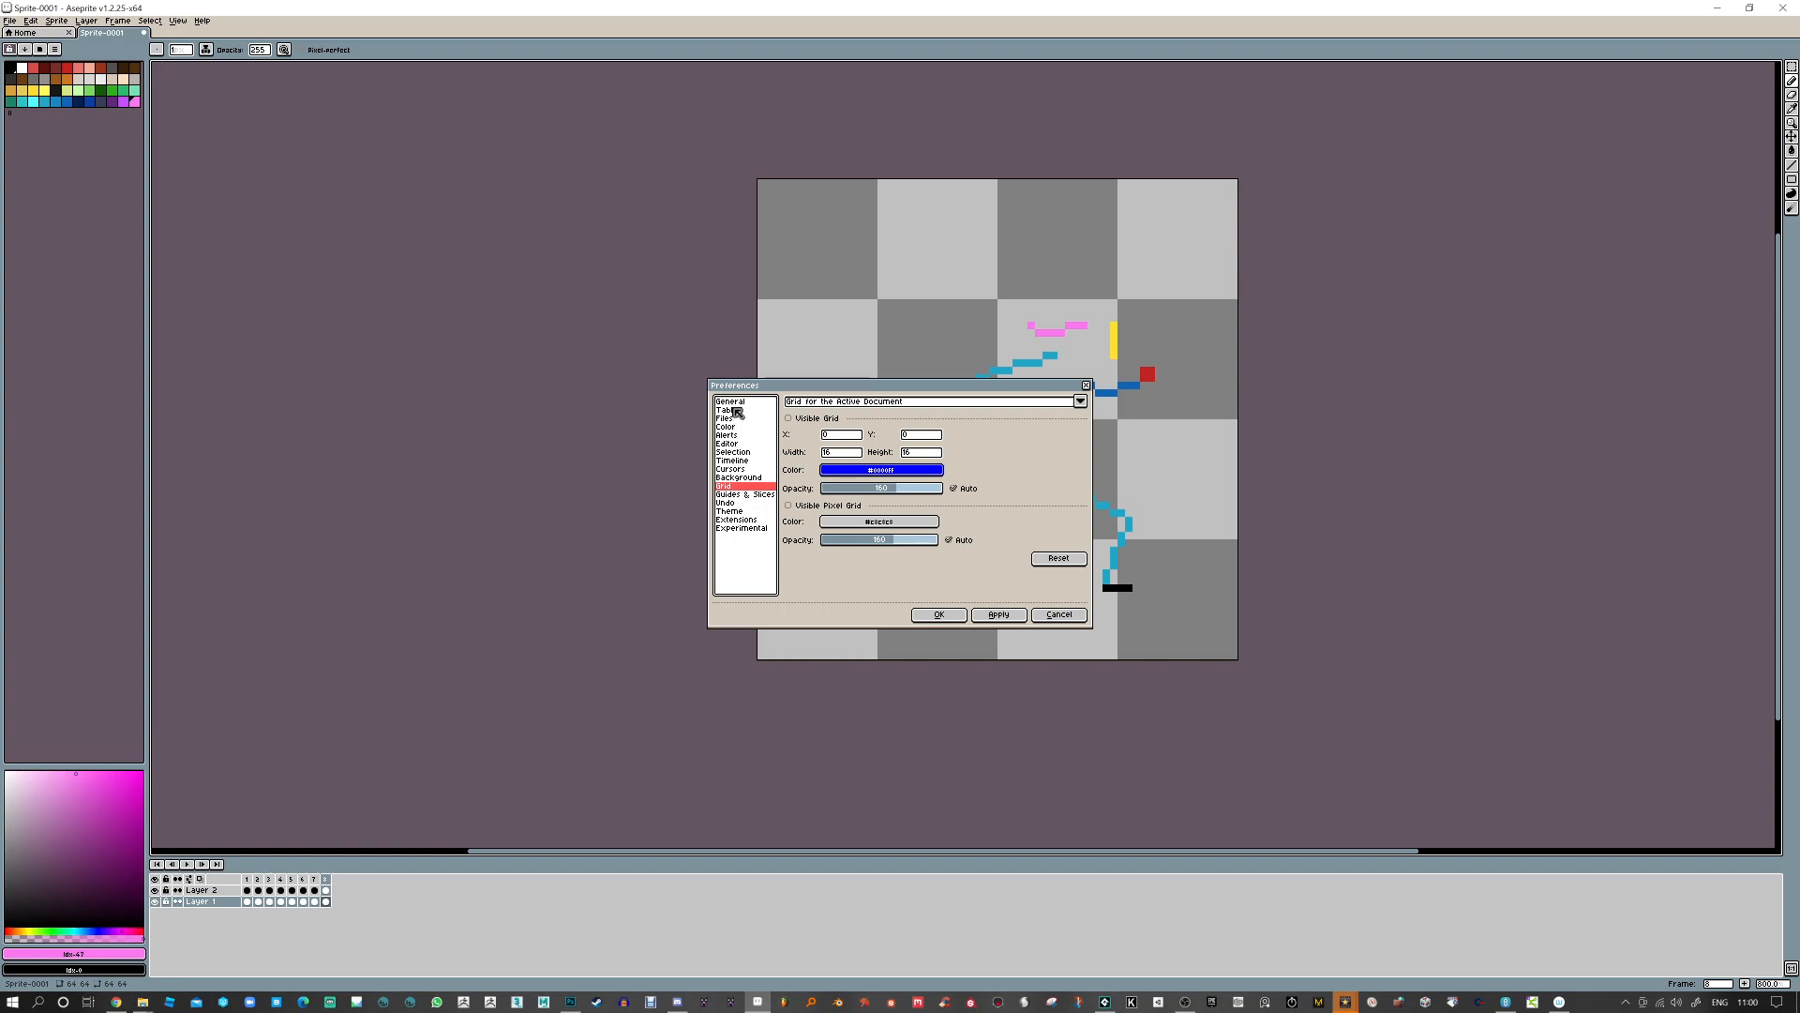
left_click(735, 419)
left_click(732, 427)
left_click(731, 435)
left_click(732, 445)
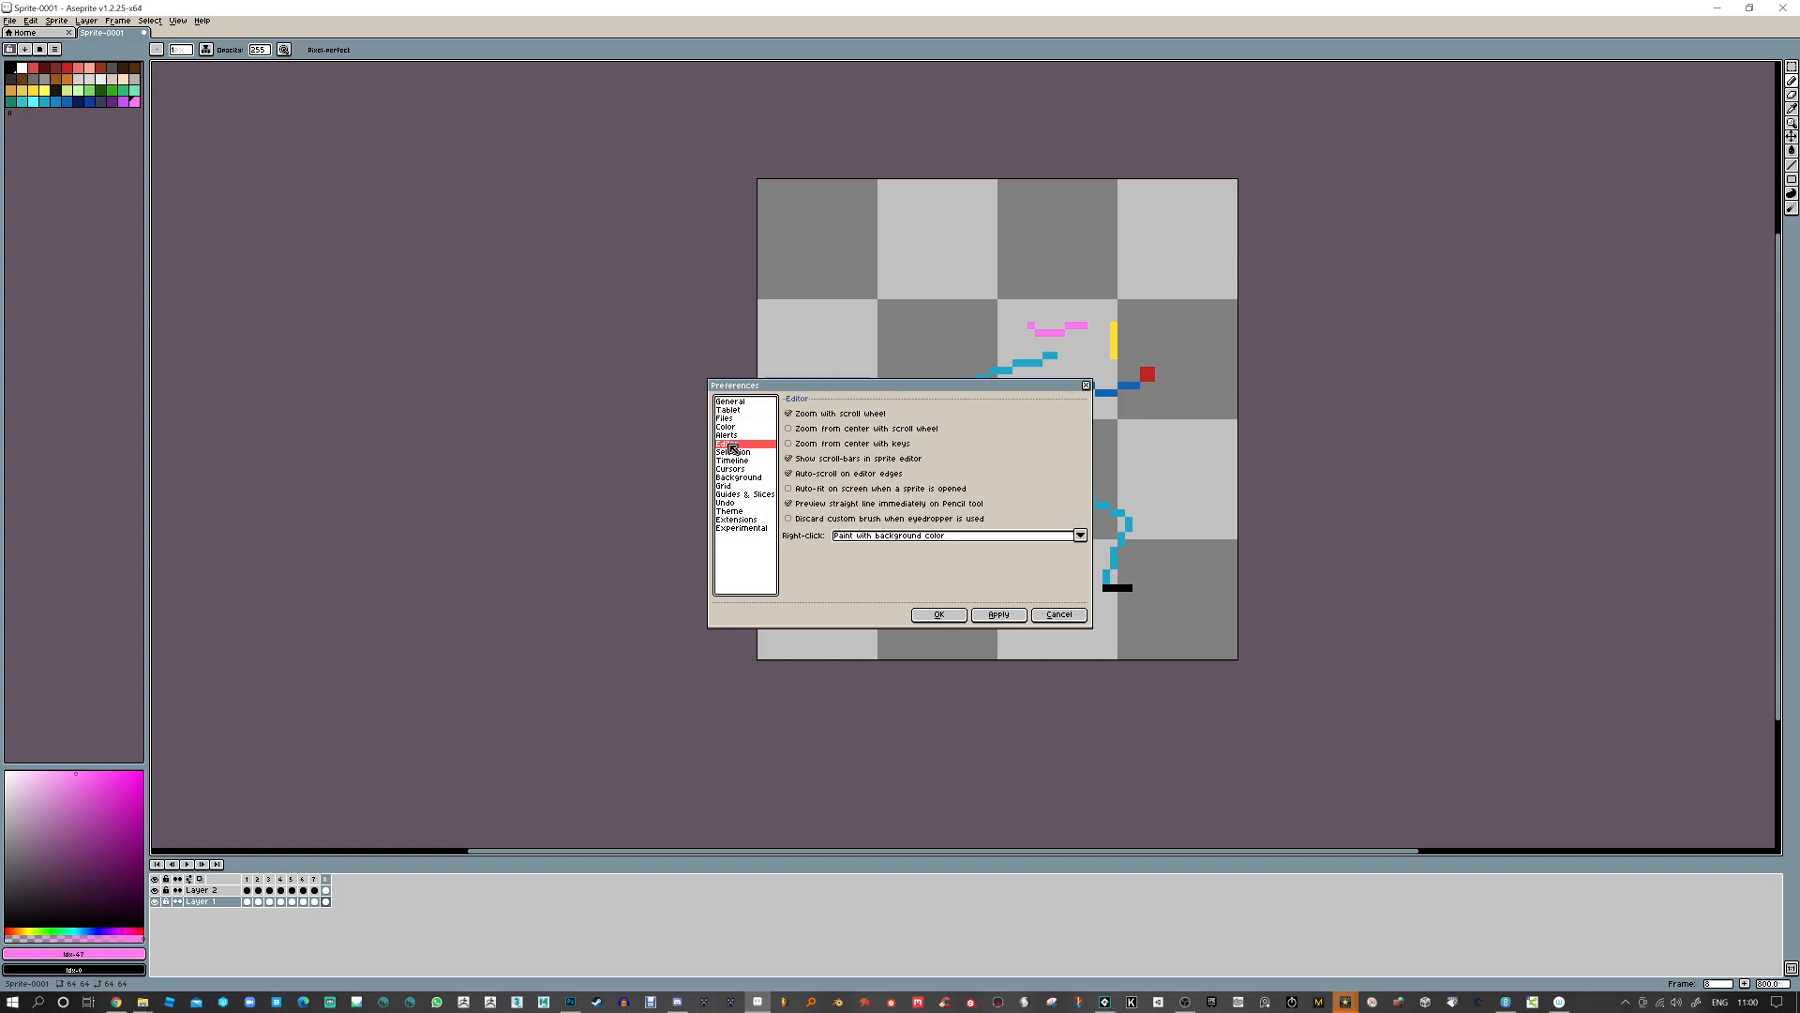
left_click(736, 520)
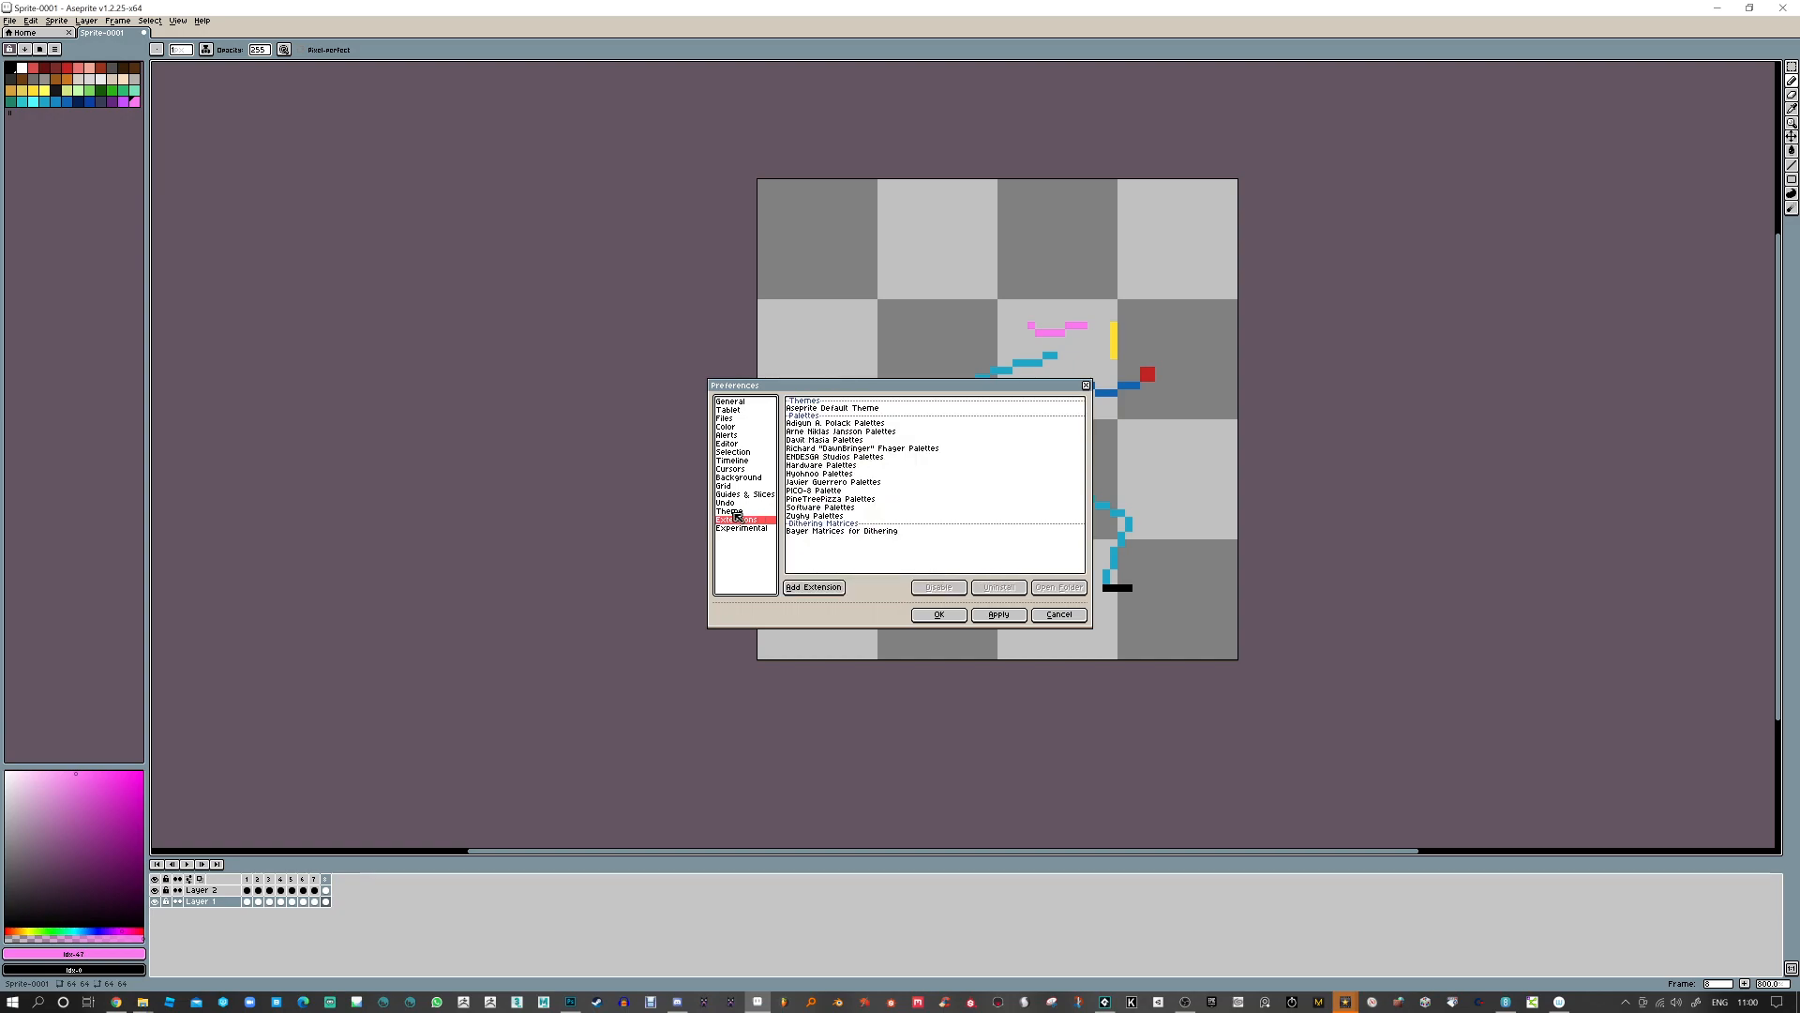
left_click(736, 511)
left_click(729, 429)
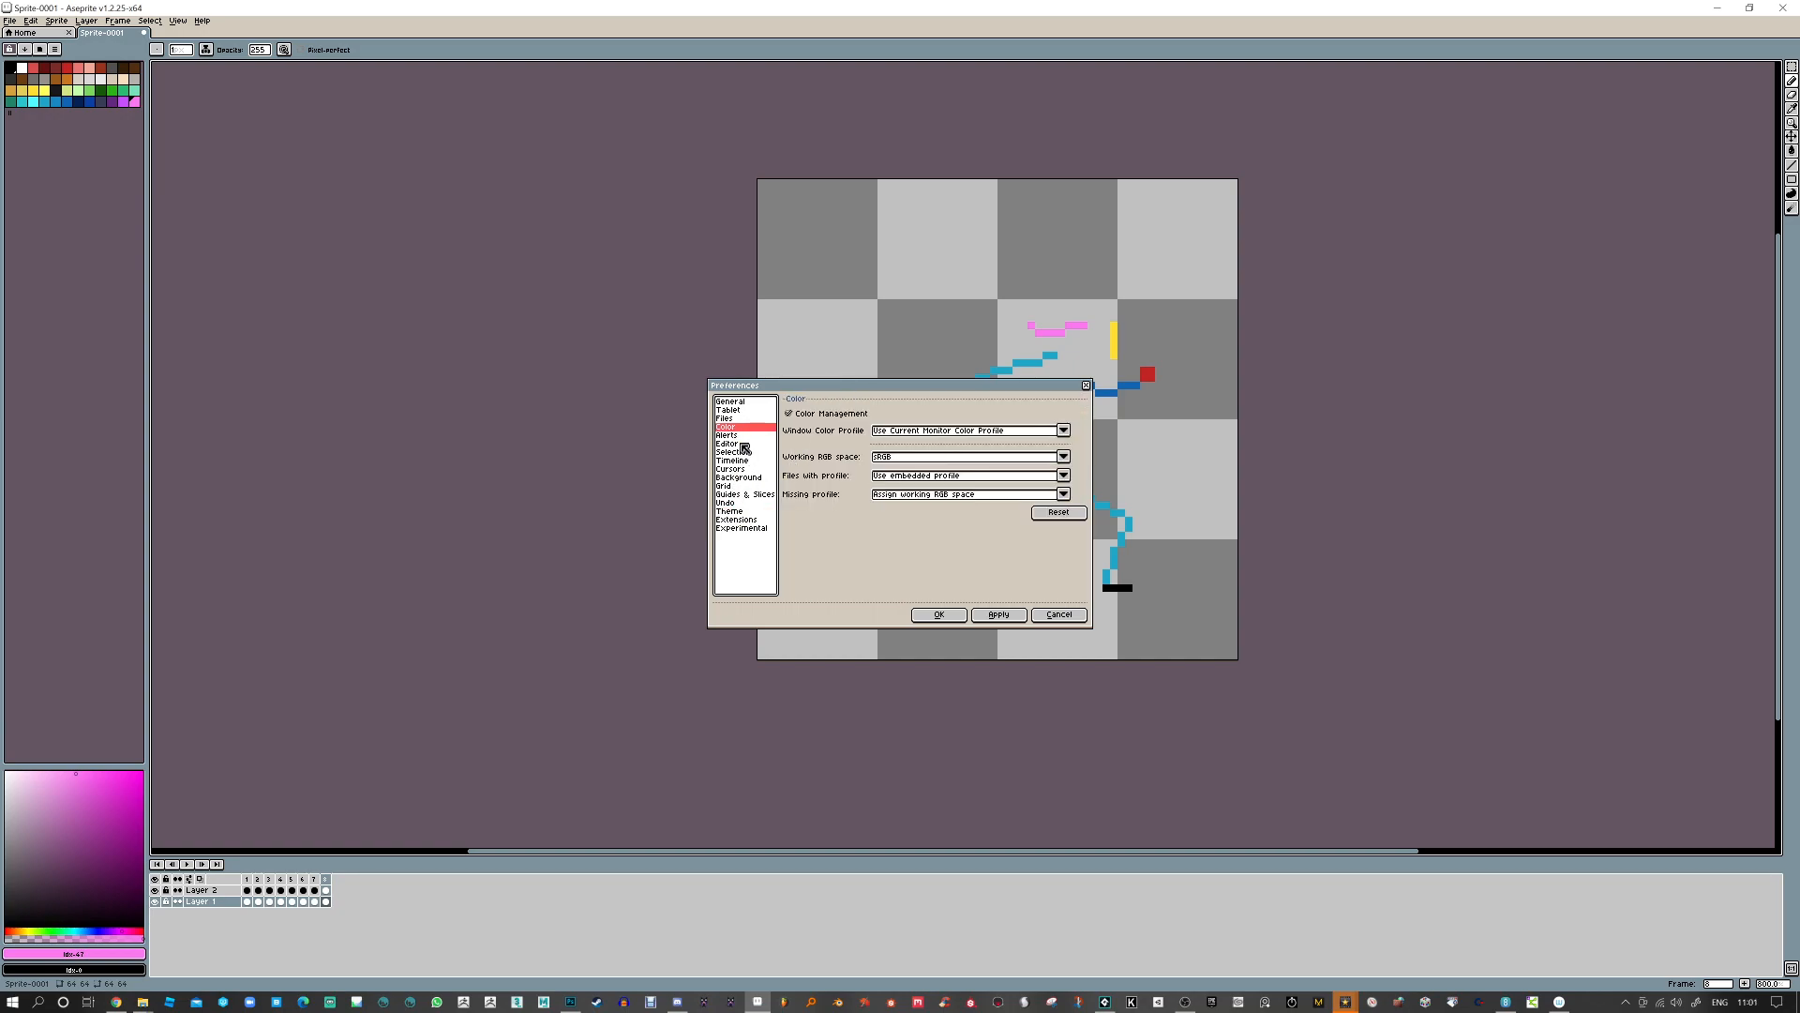
left_click(741, 436)
left_click(740, 444)
left_click(739, 452)
left_click(739, 460)
left_click(736, 471)
In the document's background preferences, change the first checker colour to dark grey with an HSV value of 24 and apply it
left_click(739, 479)
left_click(844, 452)
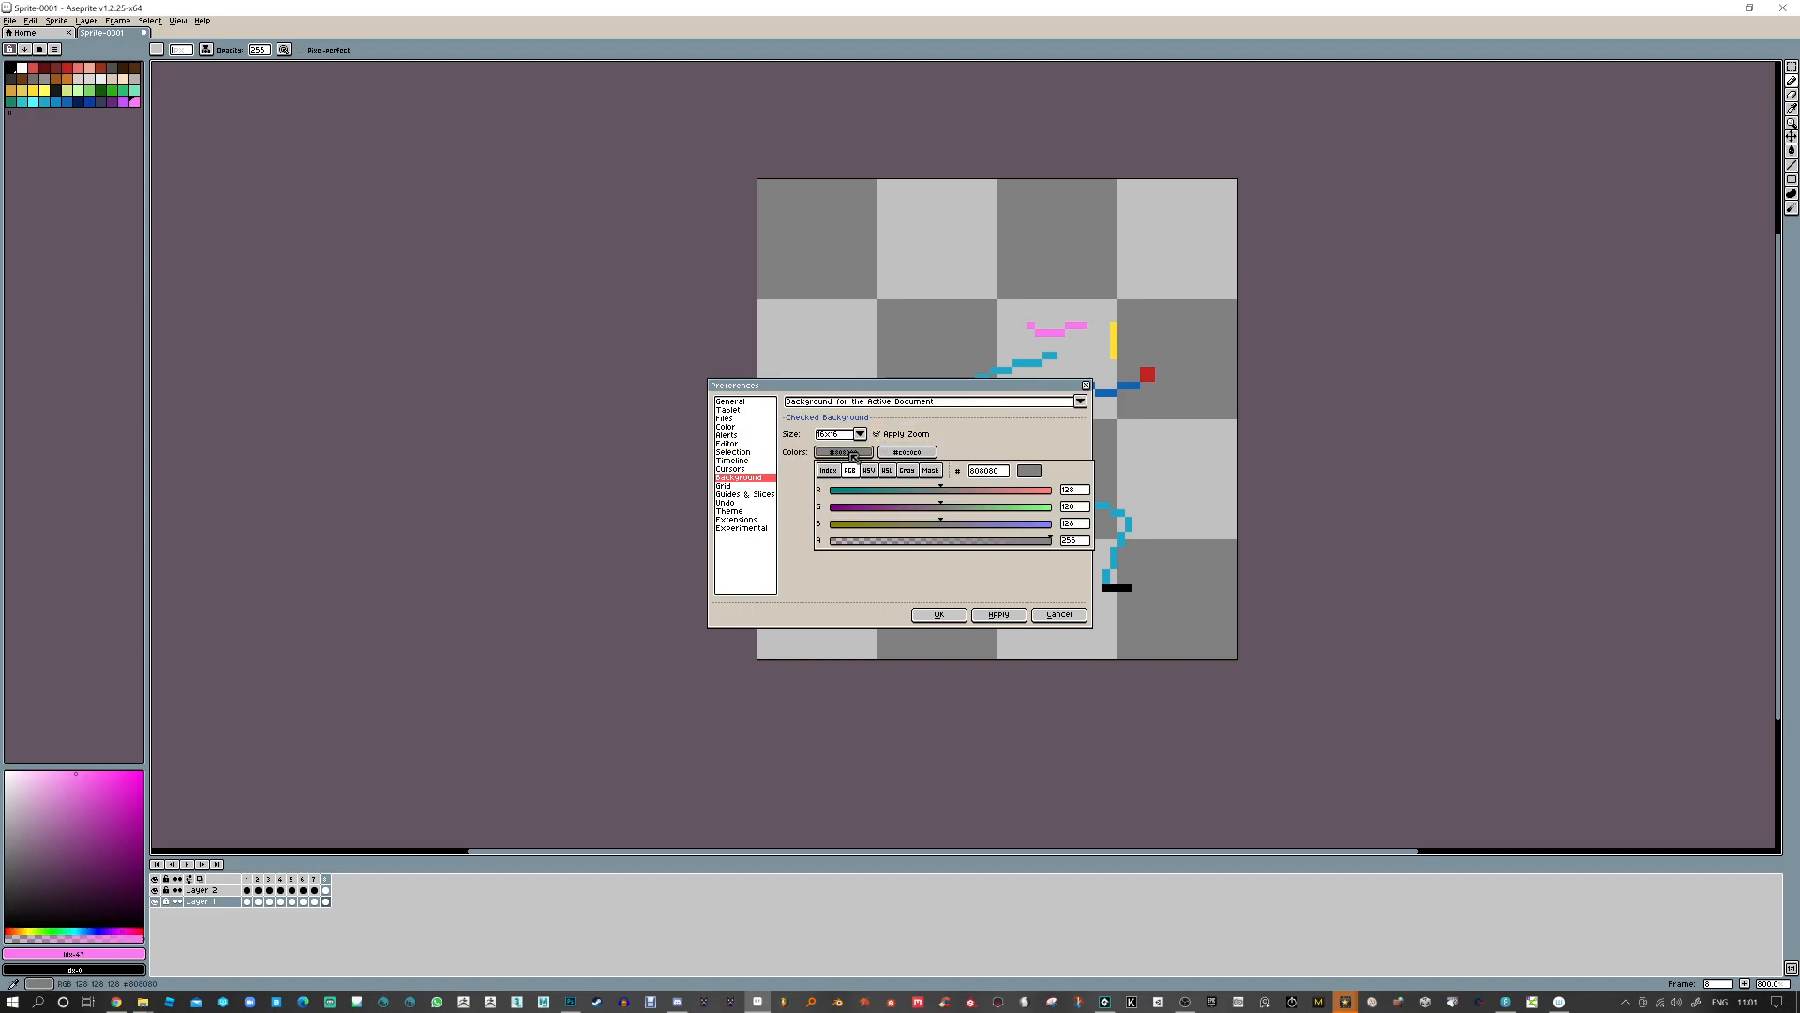
left_click(869, 470)
left_click(914, 526)
left_click_drag(914, 526, 886, 526)
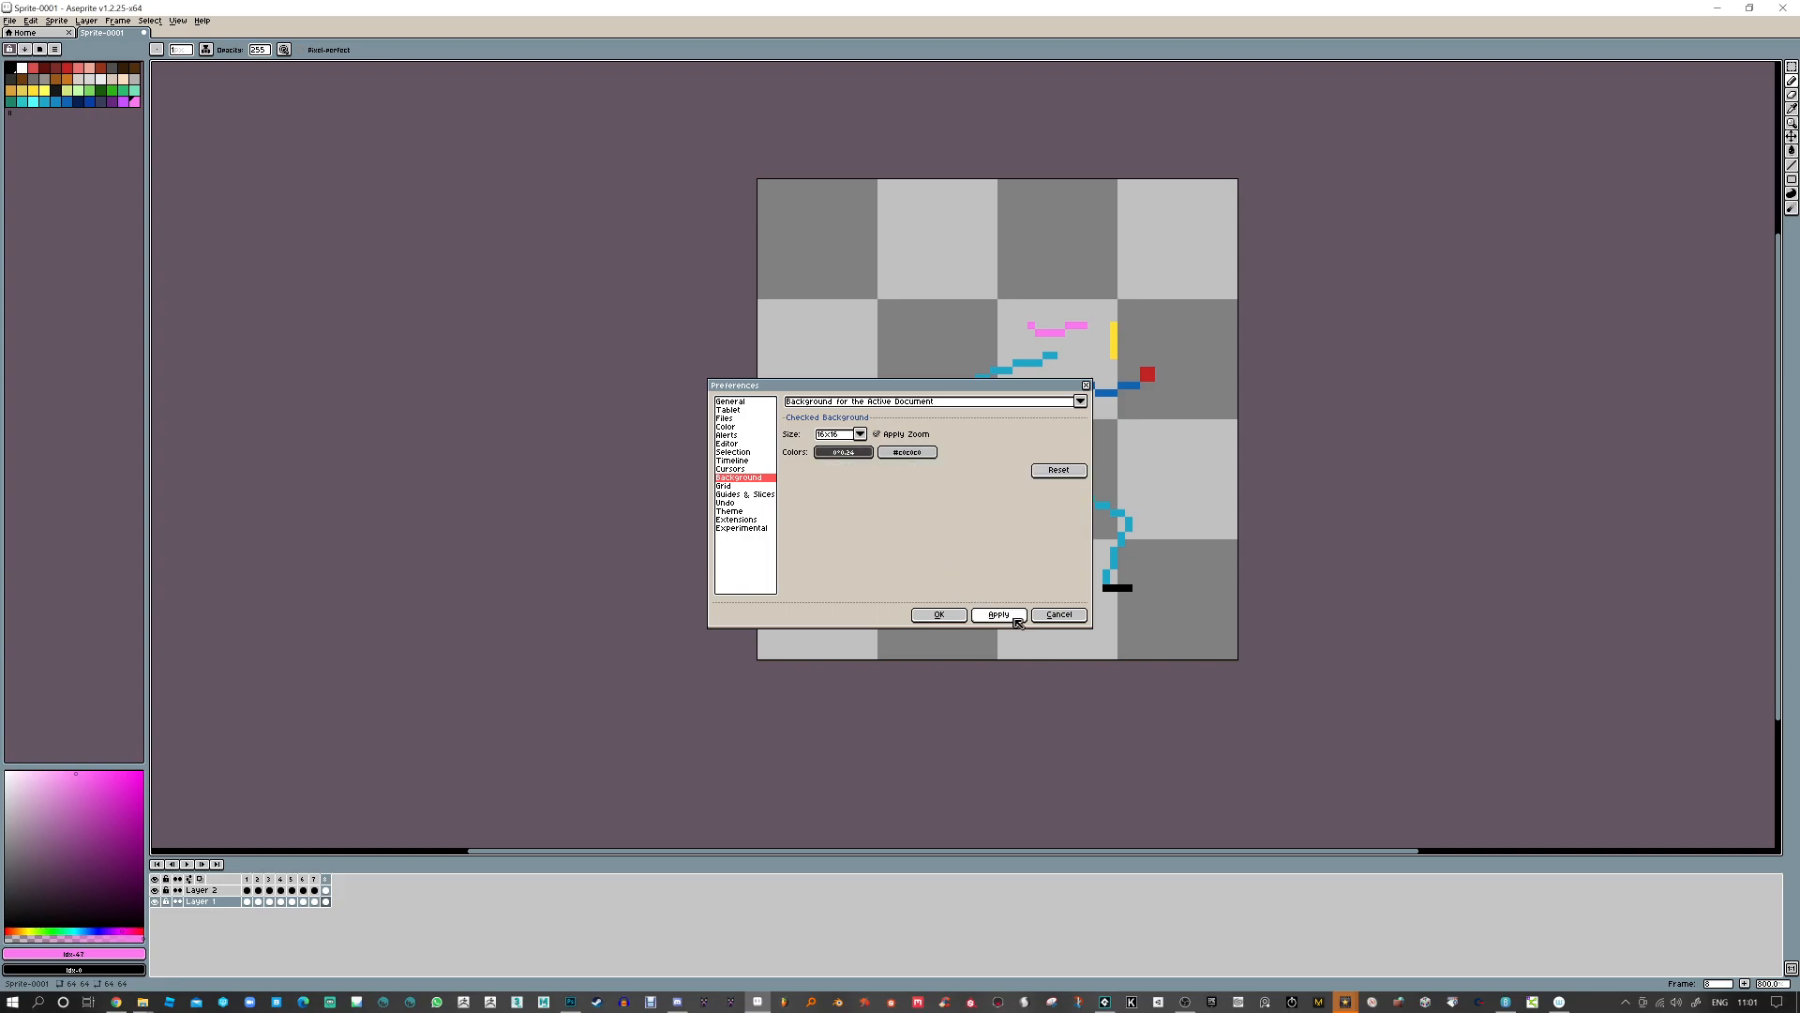
left_click(999, 614)
Change the second checker colour to a near-black grey using HSV, confirm the preferences, and replay the animation
left_click(907, 452)
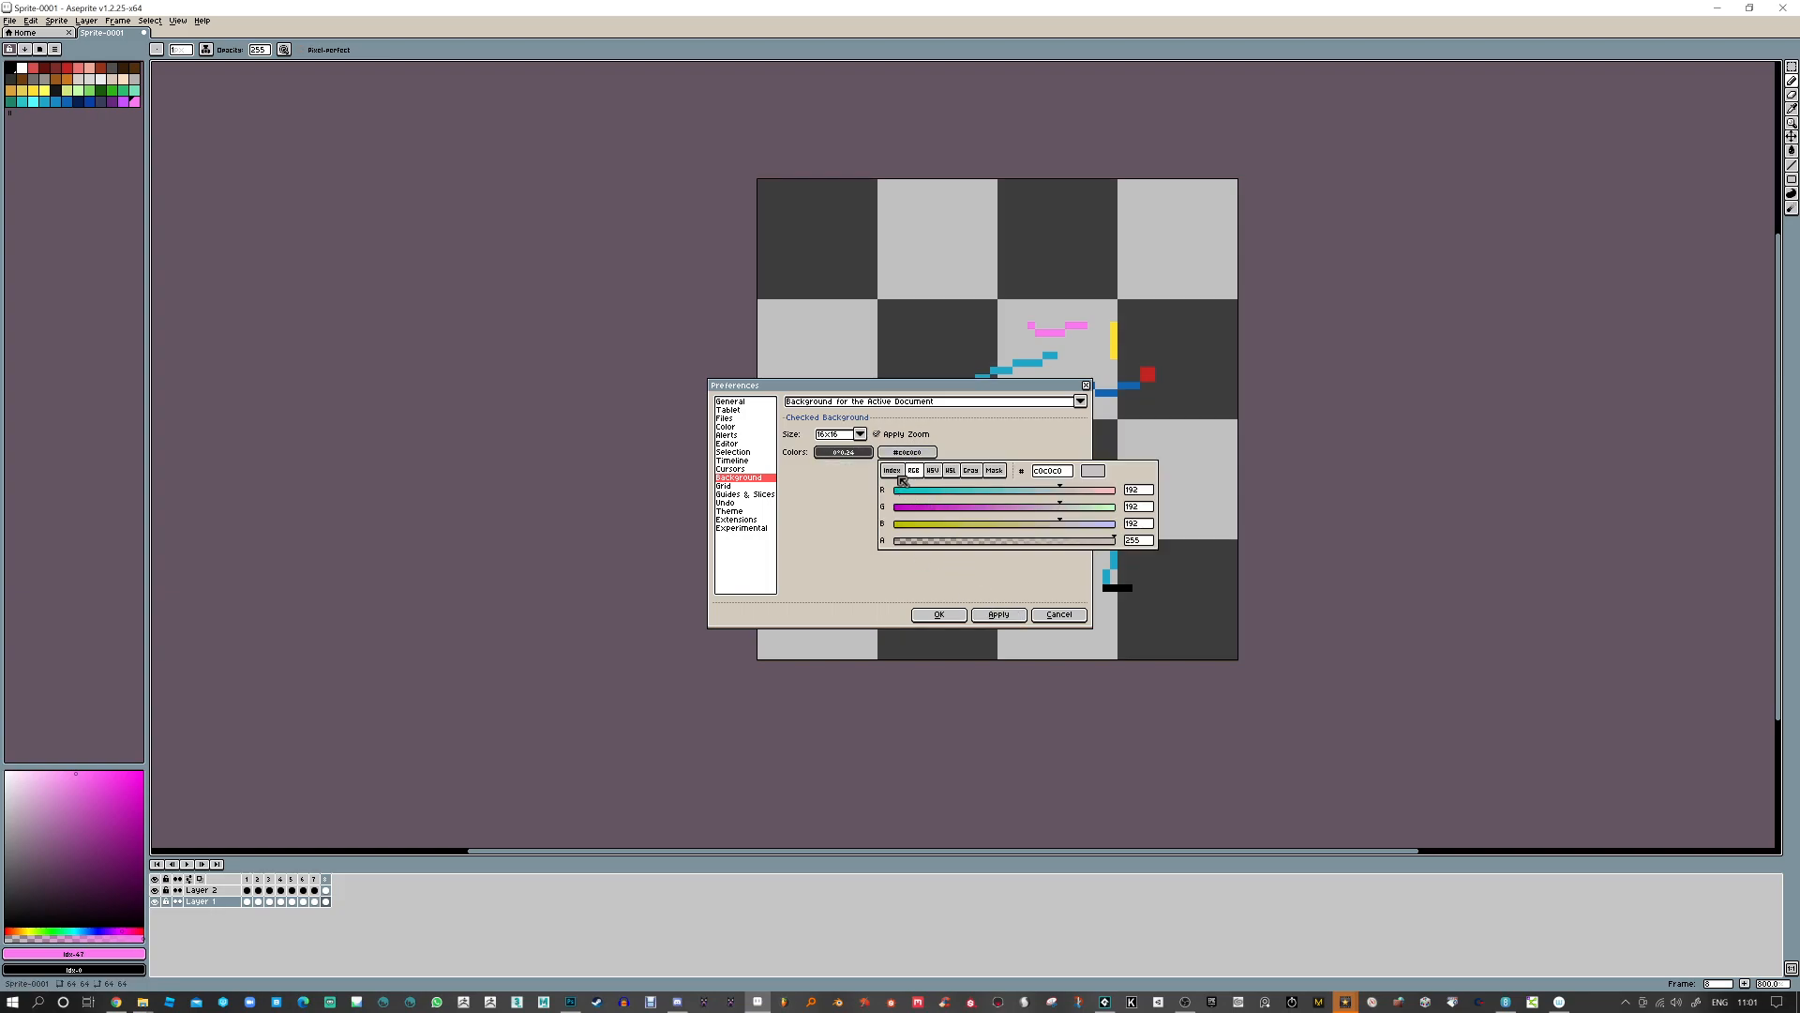
left_click(932, 470)
left_click(912, 523)
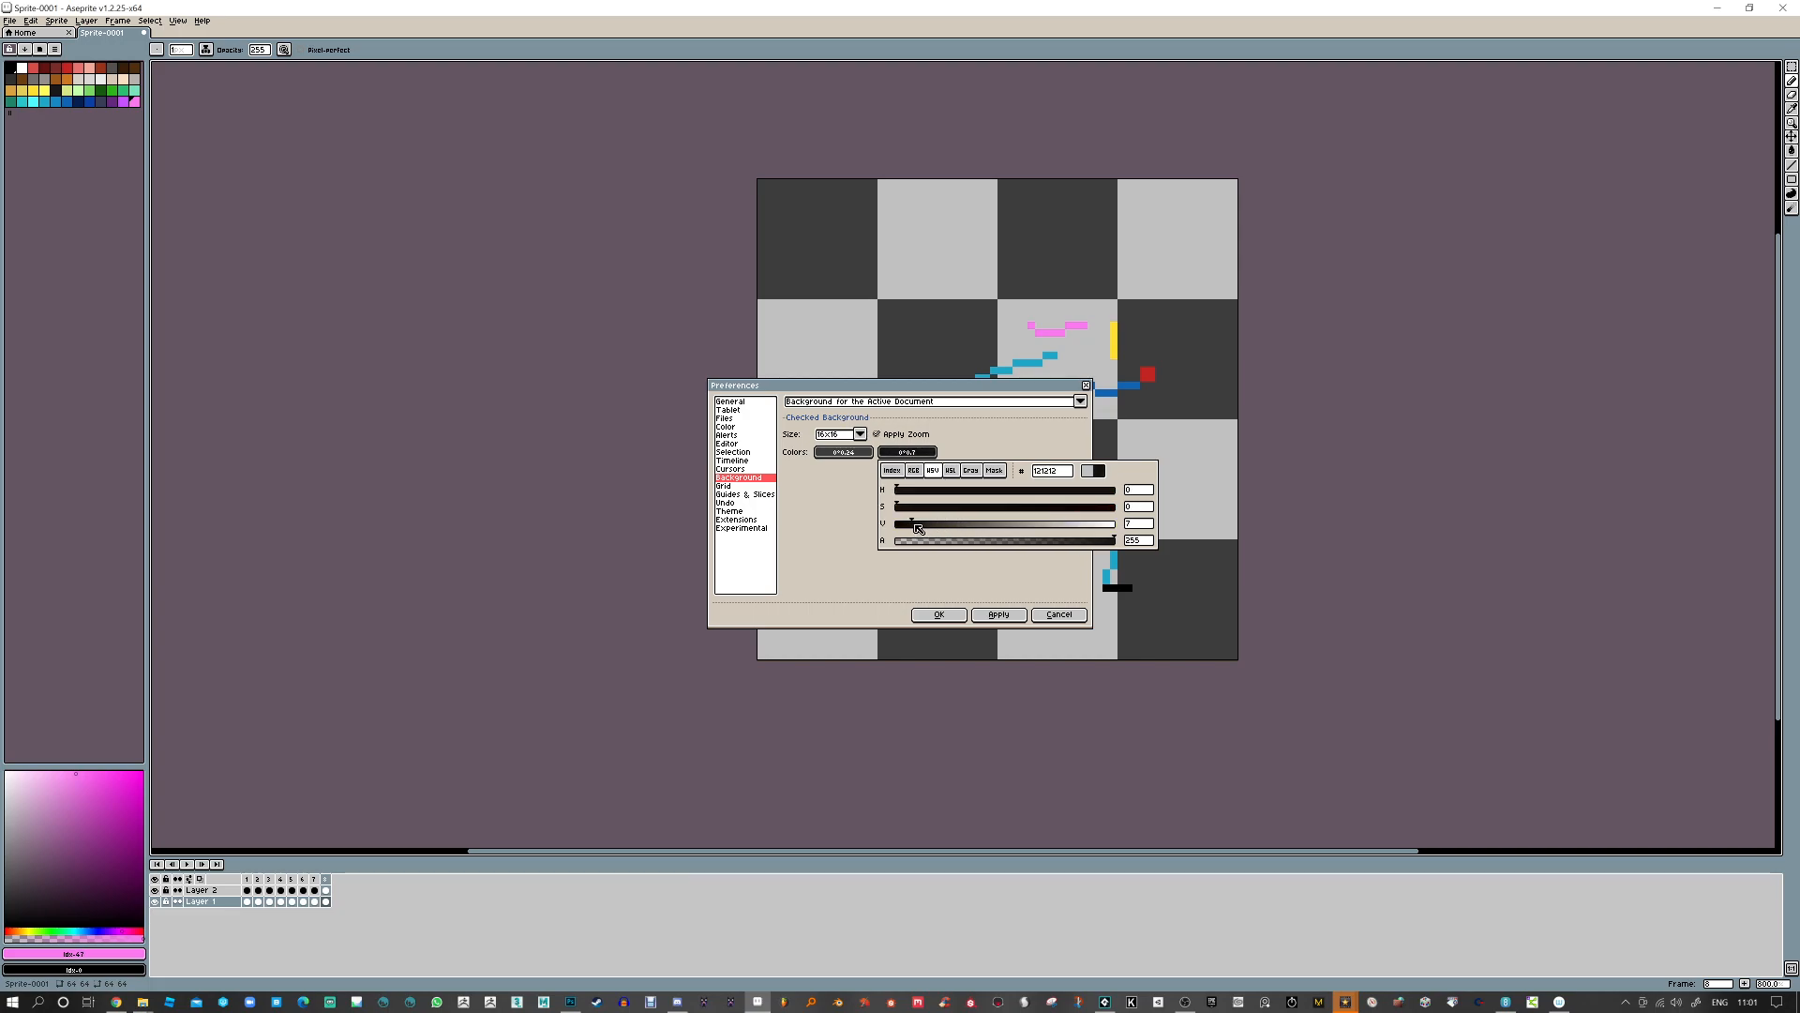
left_click_drag(917, 527, 922, 526)
left_click(996, 614)
left_click(942, 614)
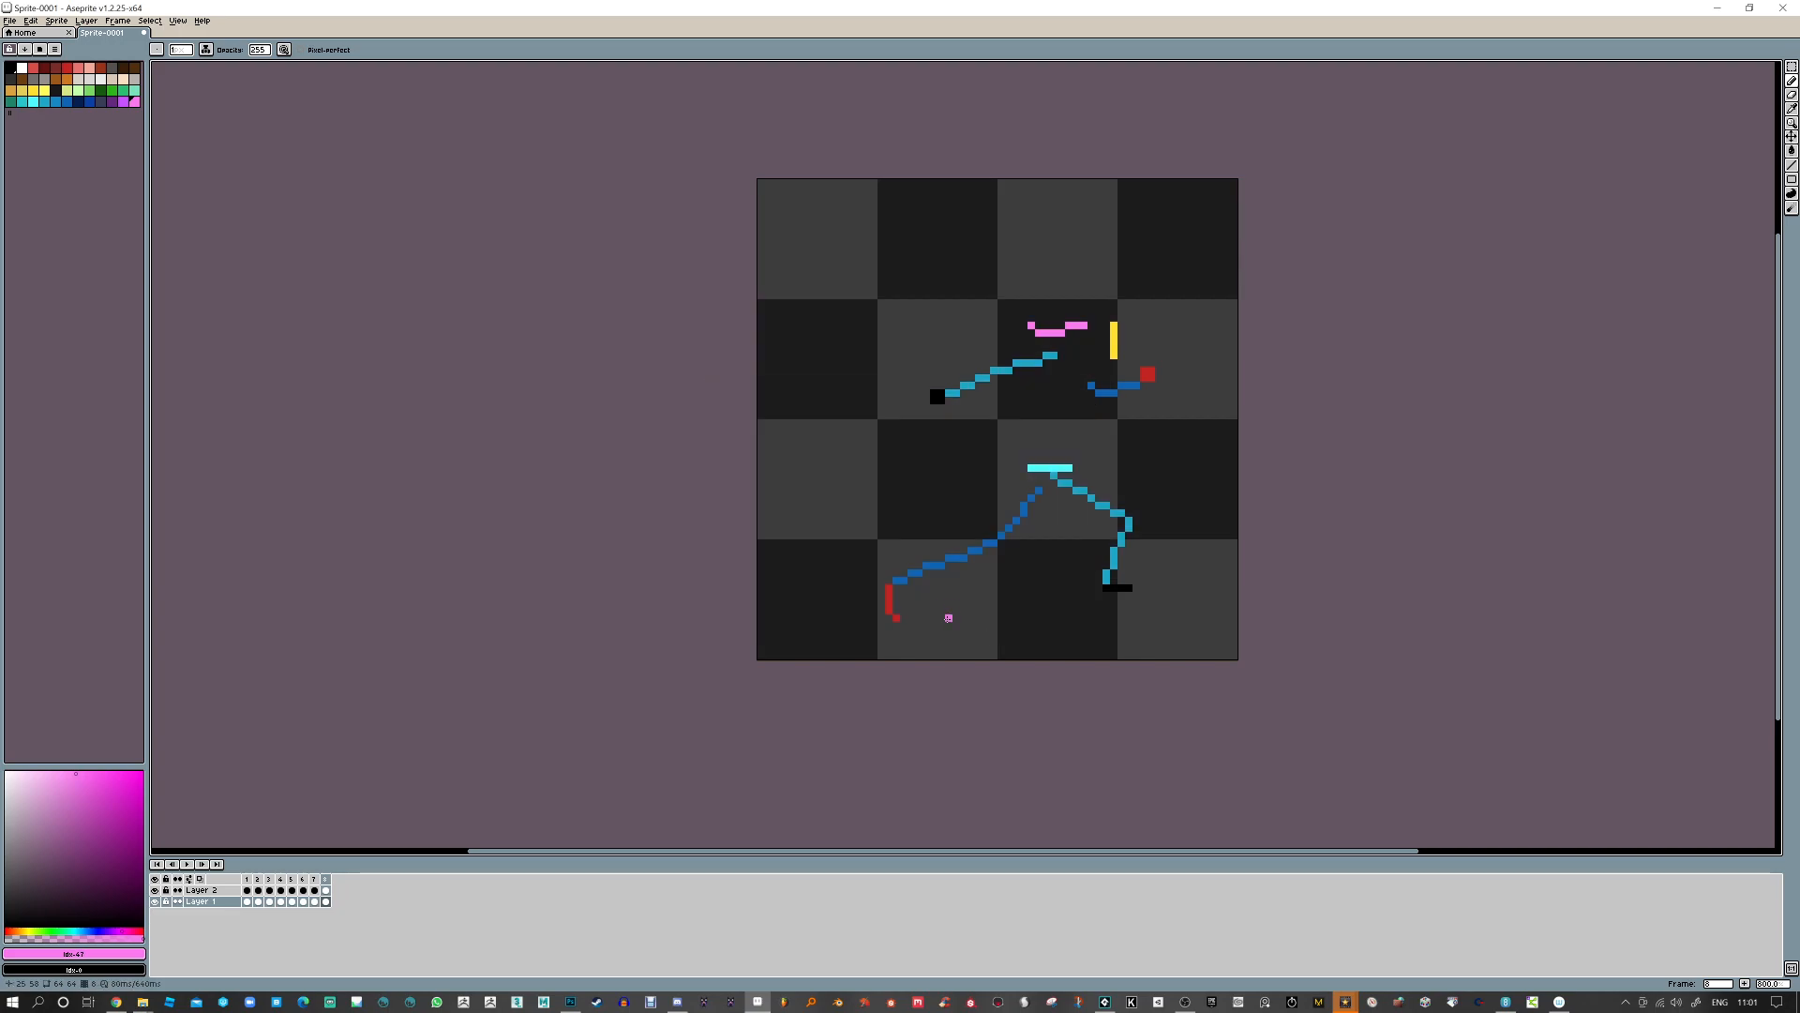
left_click(189, 865)
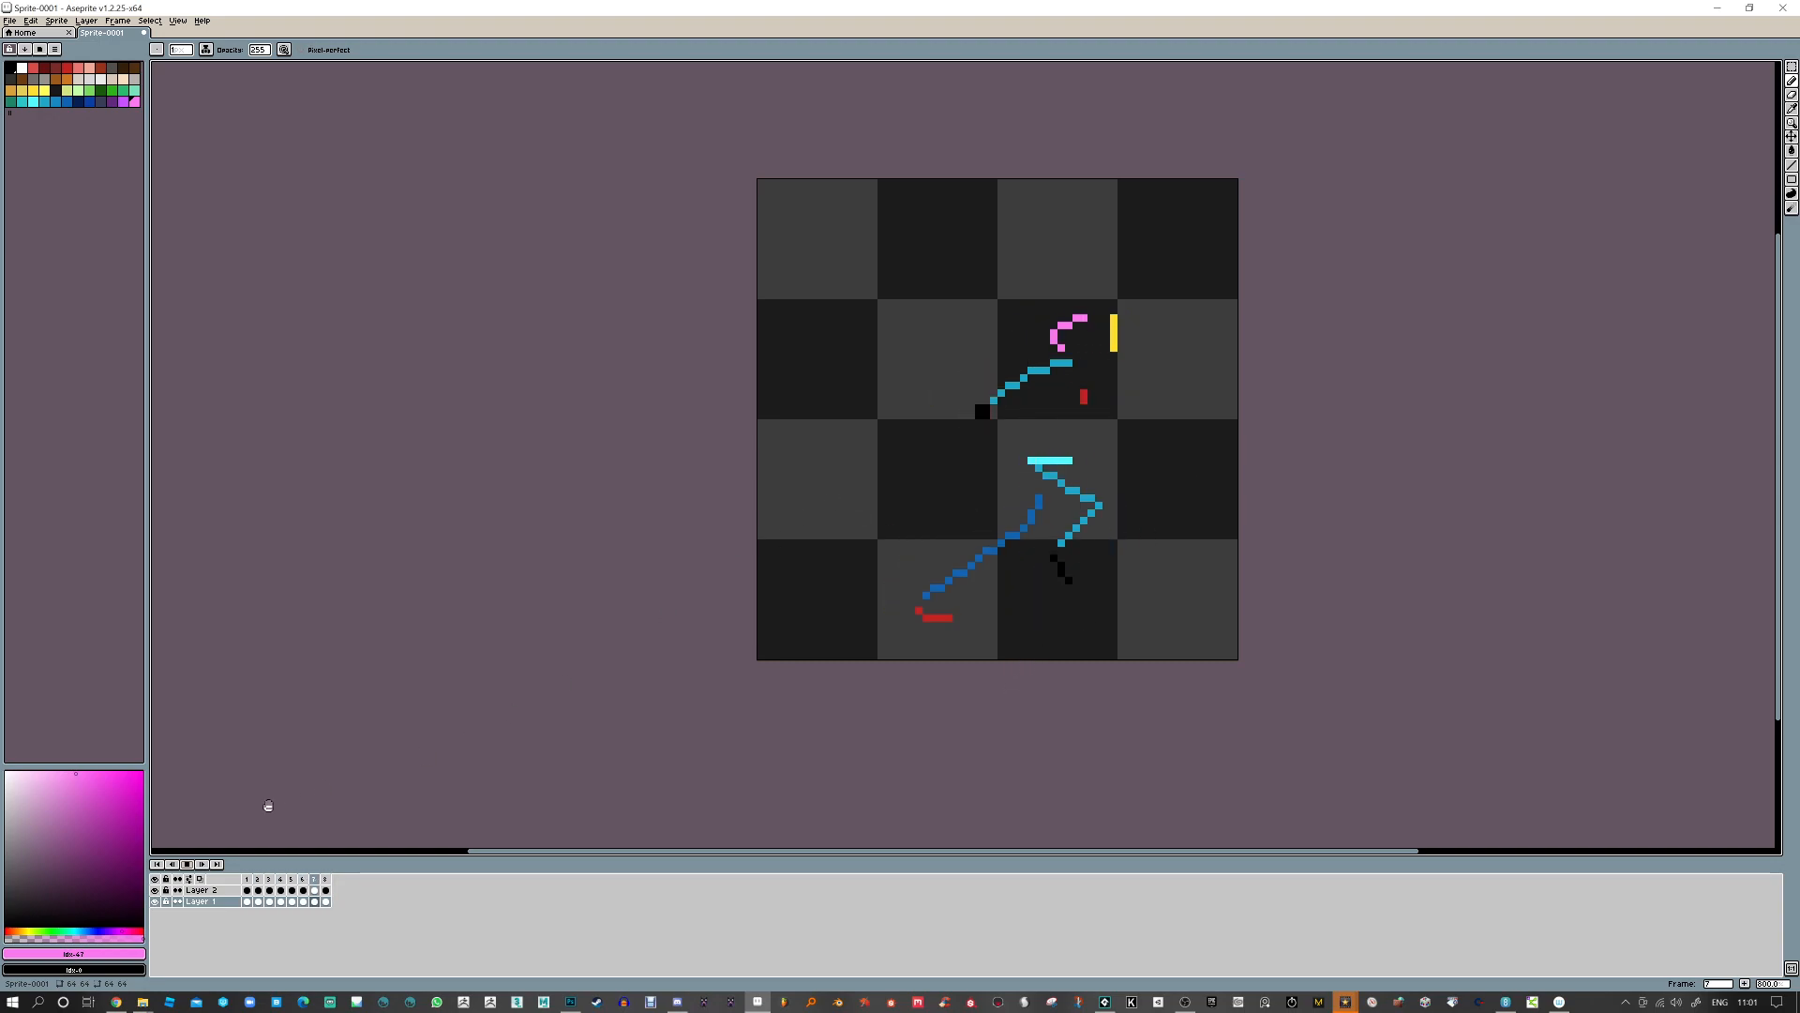
Add a new layer above Layer 2, paint a light-green thigh over frame 3's light-blue upper leg, and compare it with frame 4
left_click(204, 893)
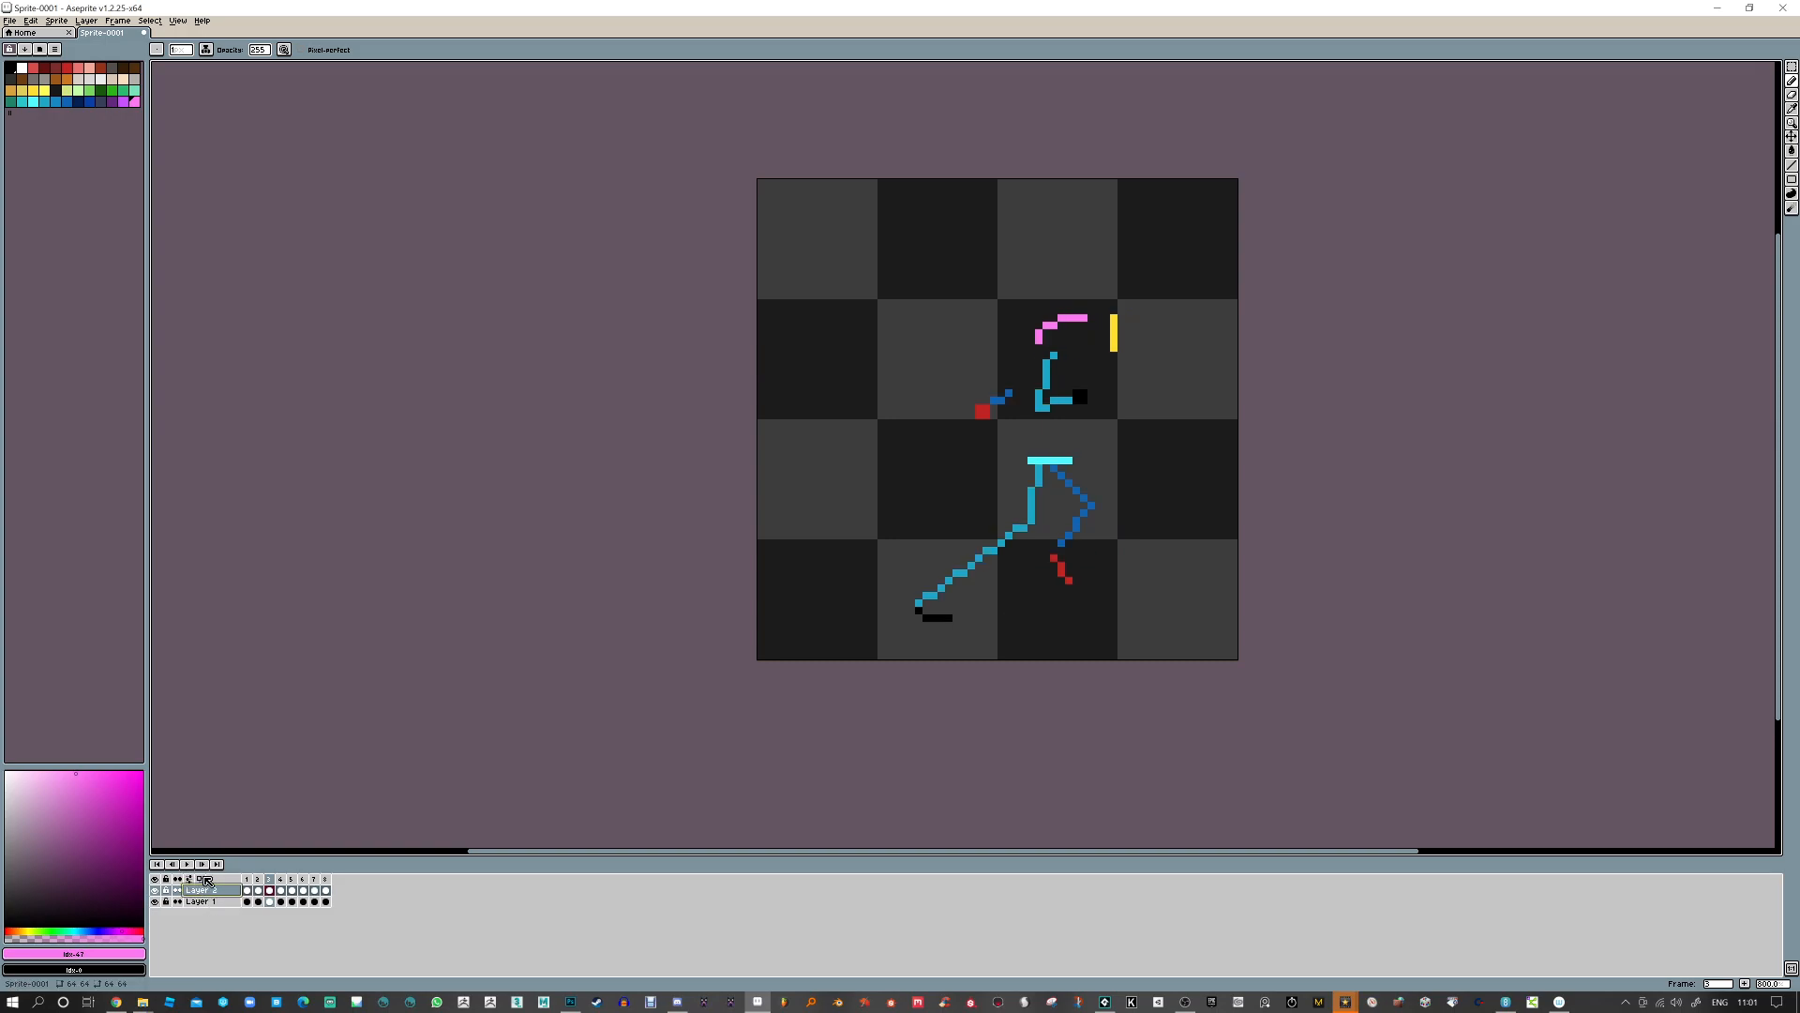
right_click(218, 878)
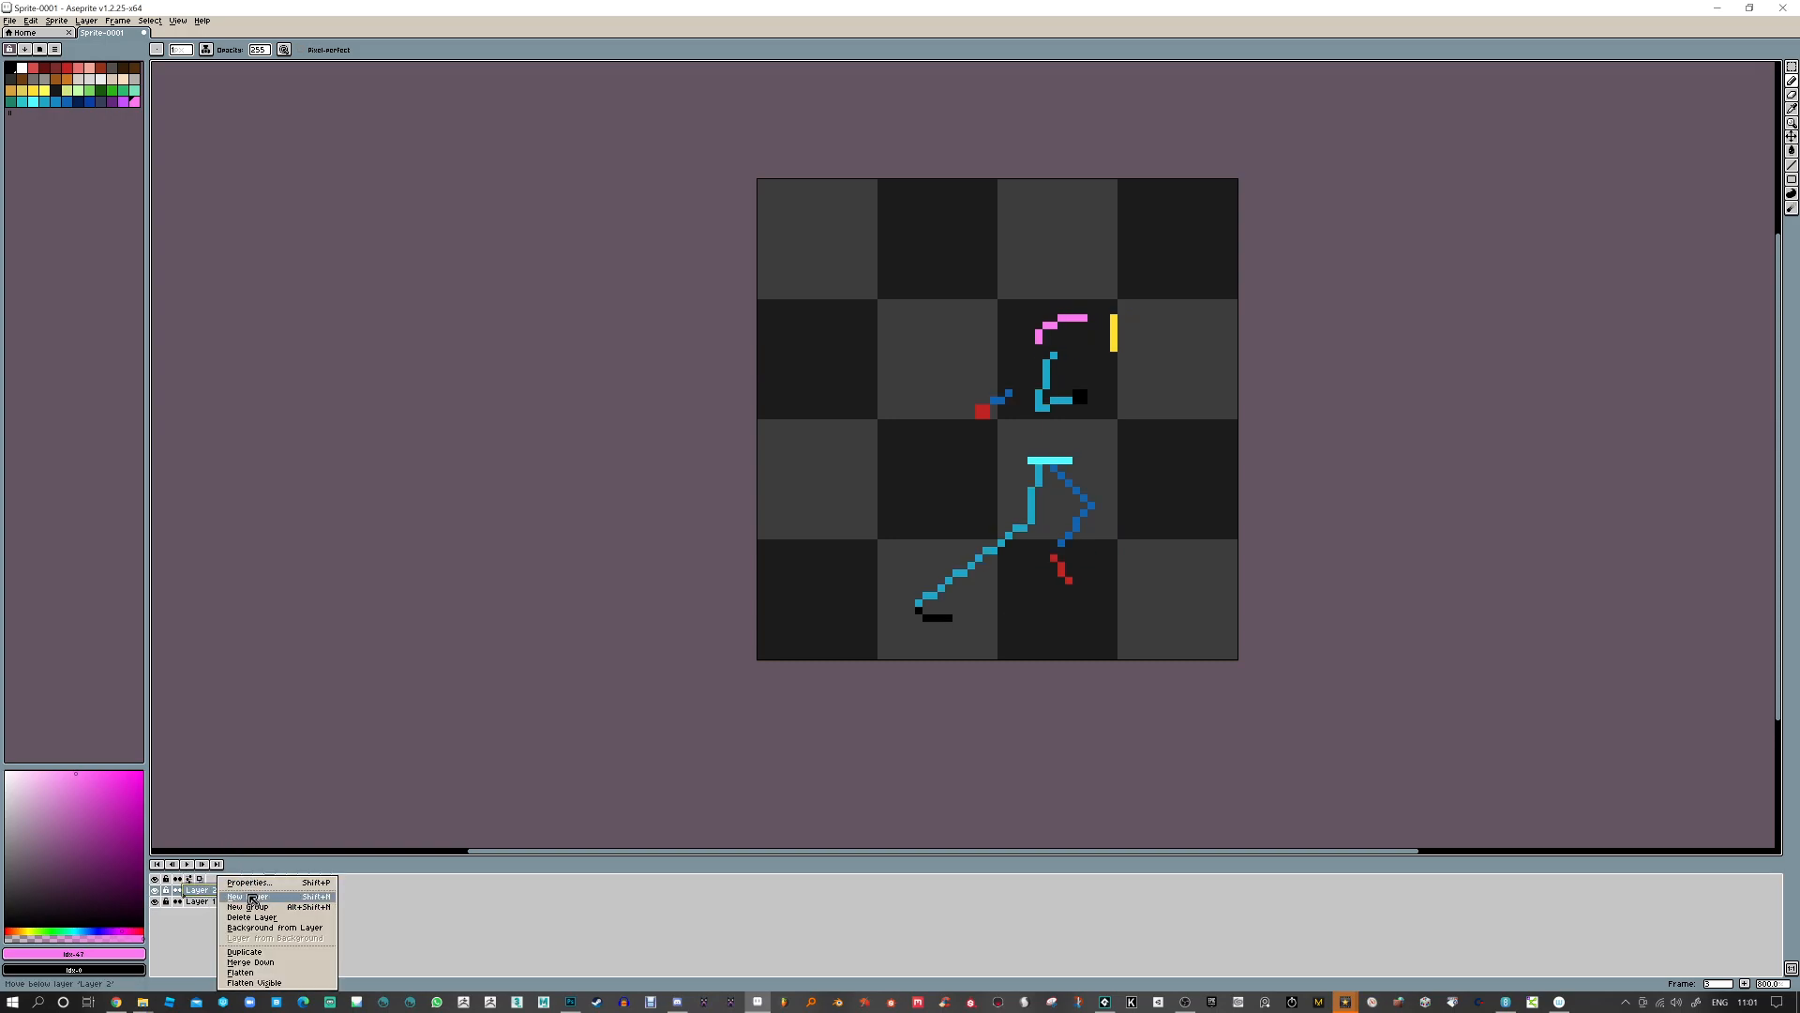
left_click(251, 898)
left_click(94, 92)
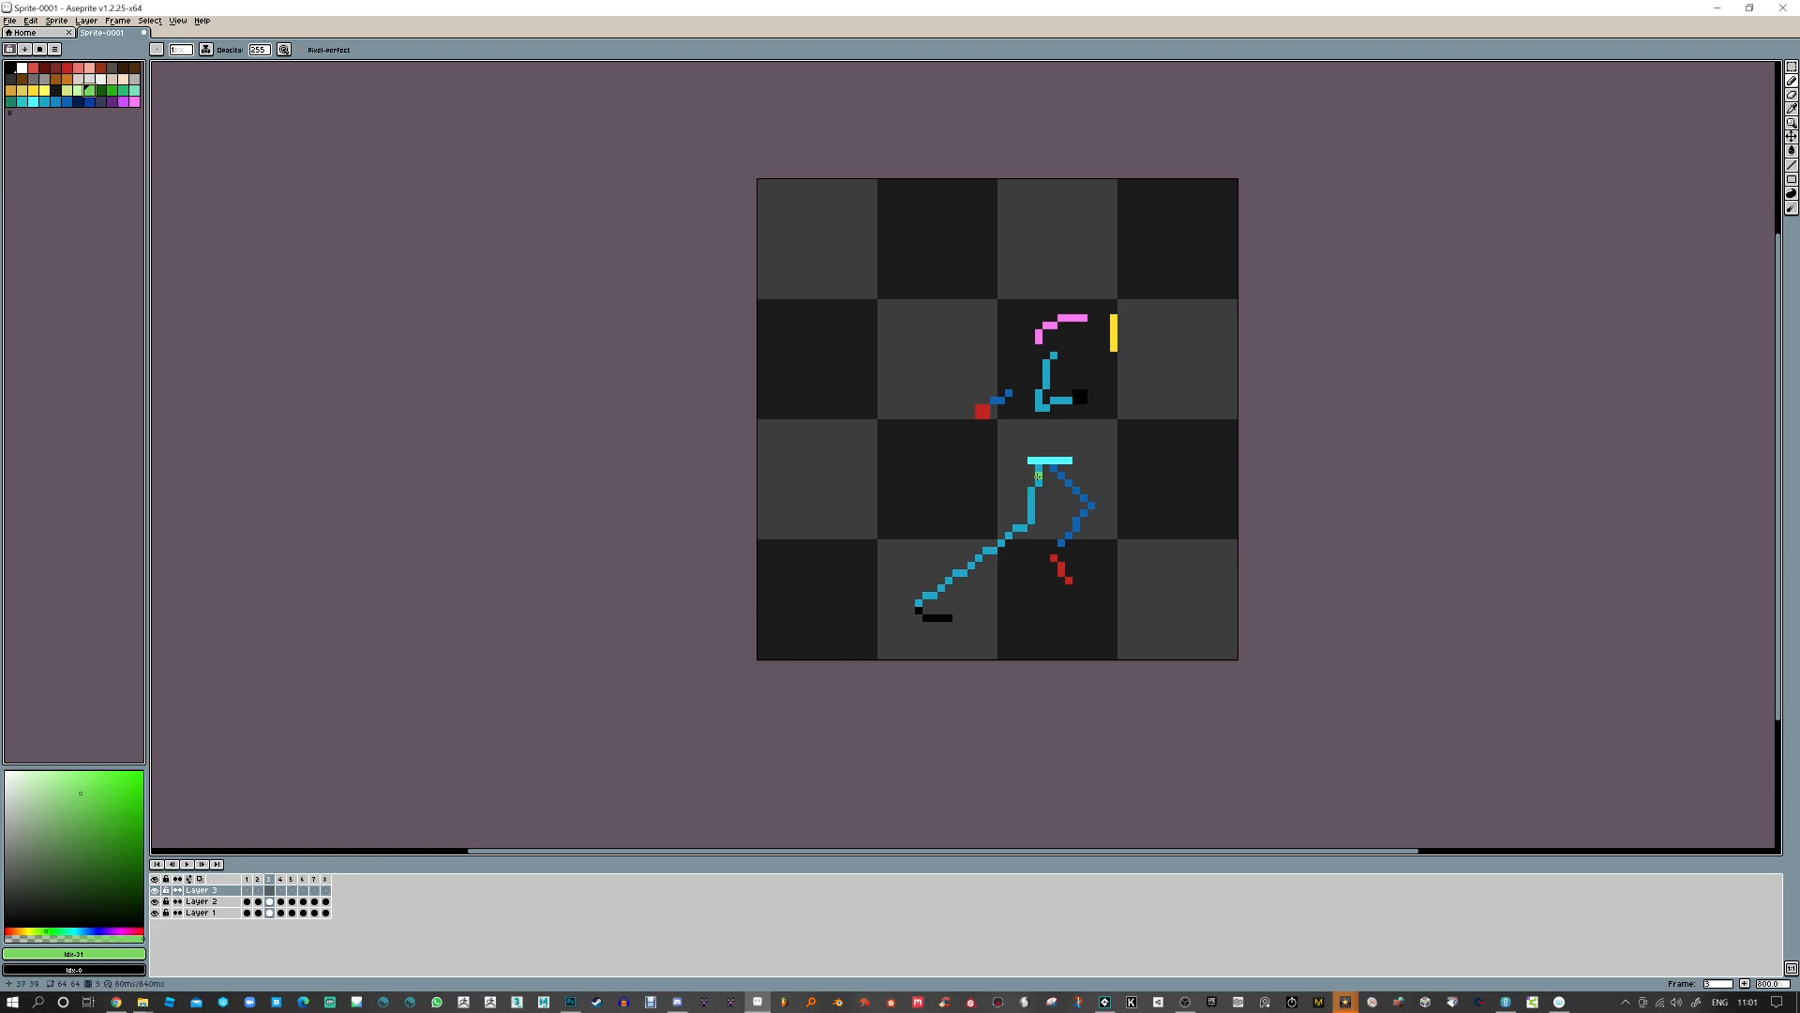
mouse_move(1031, 460)
left_mouse_down()
mouse_move(1030, 517)
mouse_move(1050, 468)
left_mouse_up()
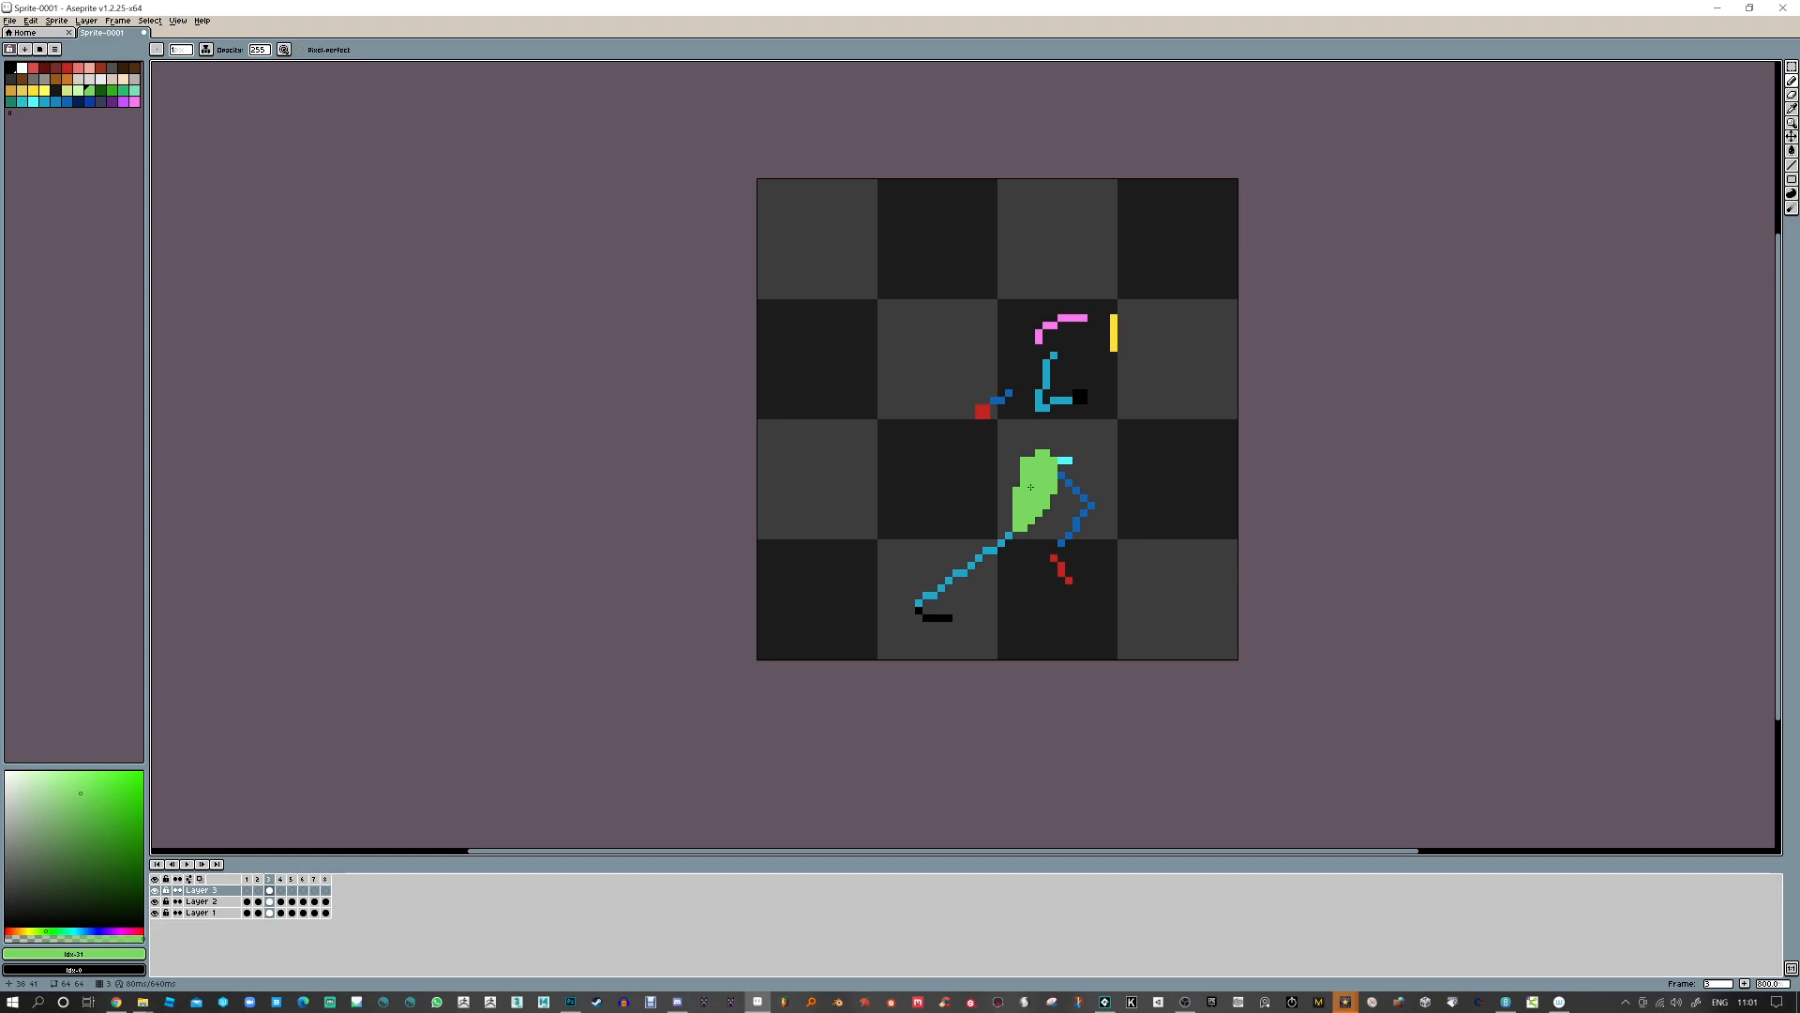
key("Right")
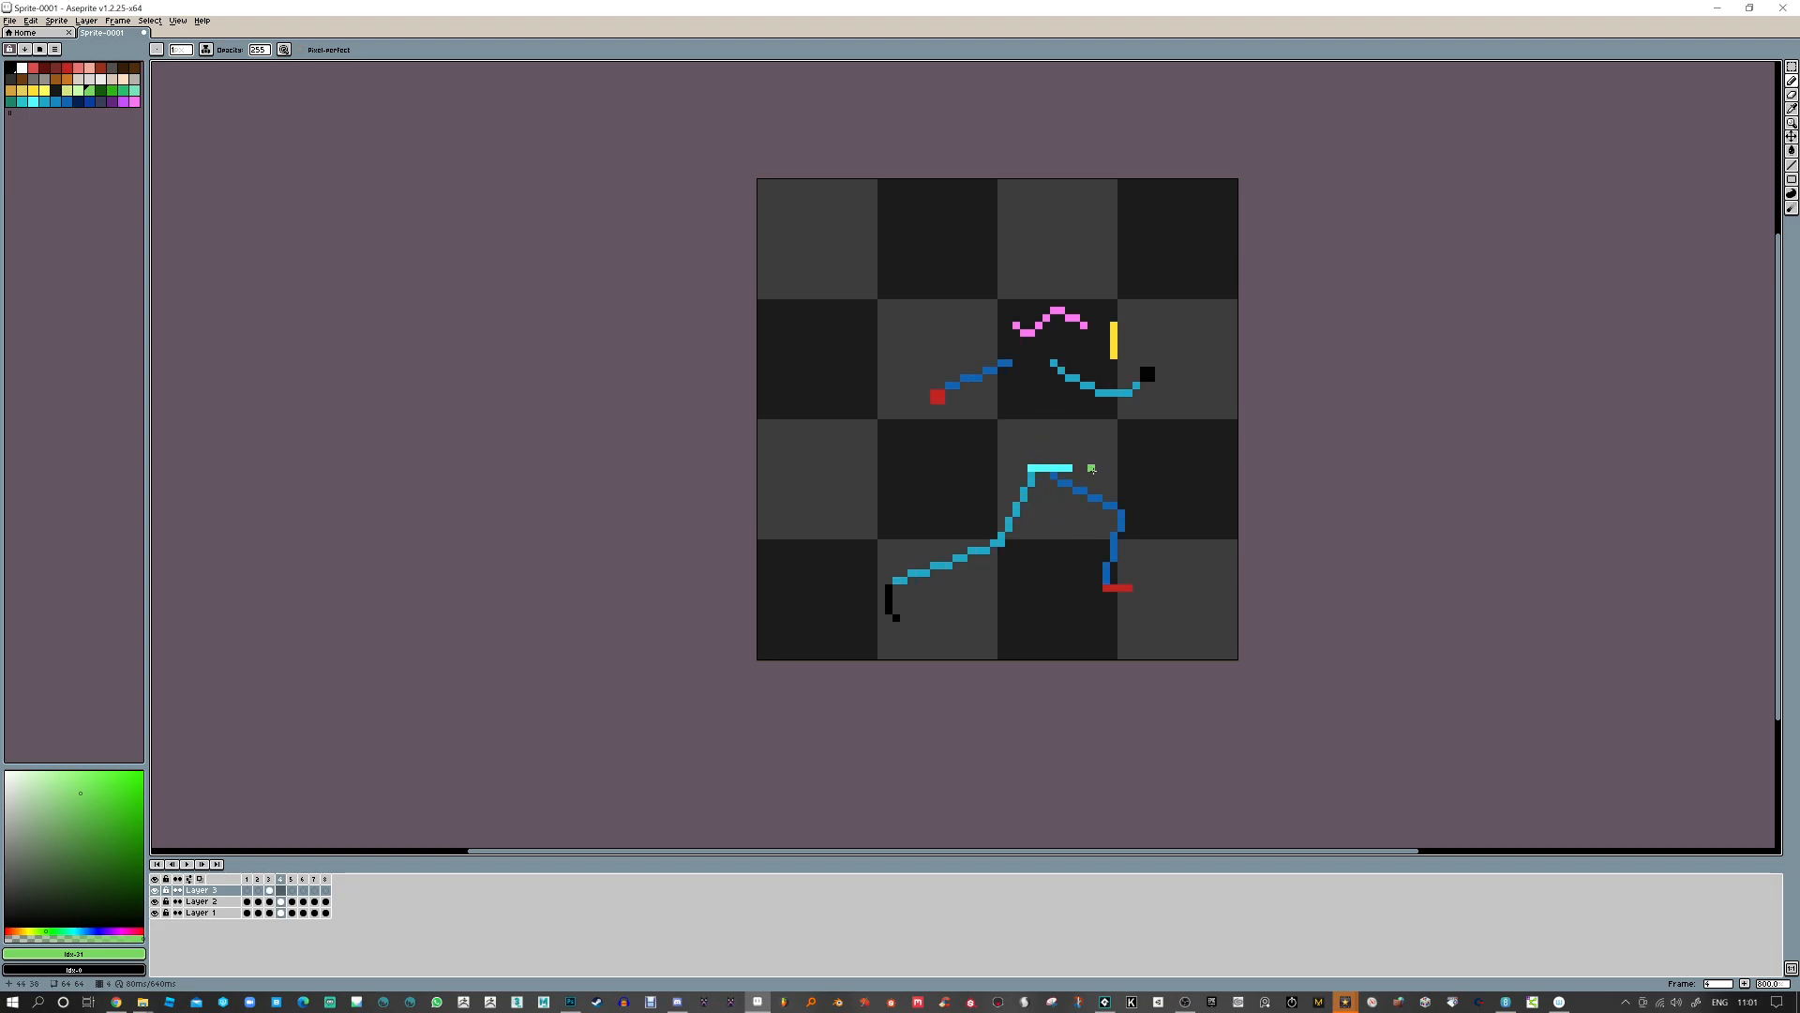
key("Left")
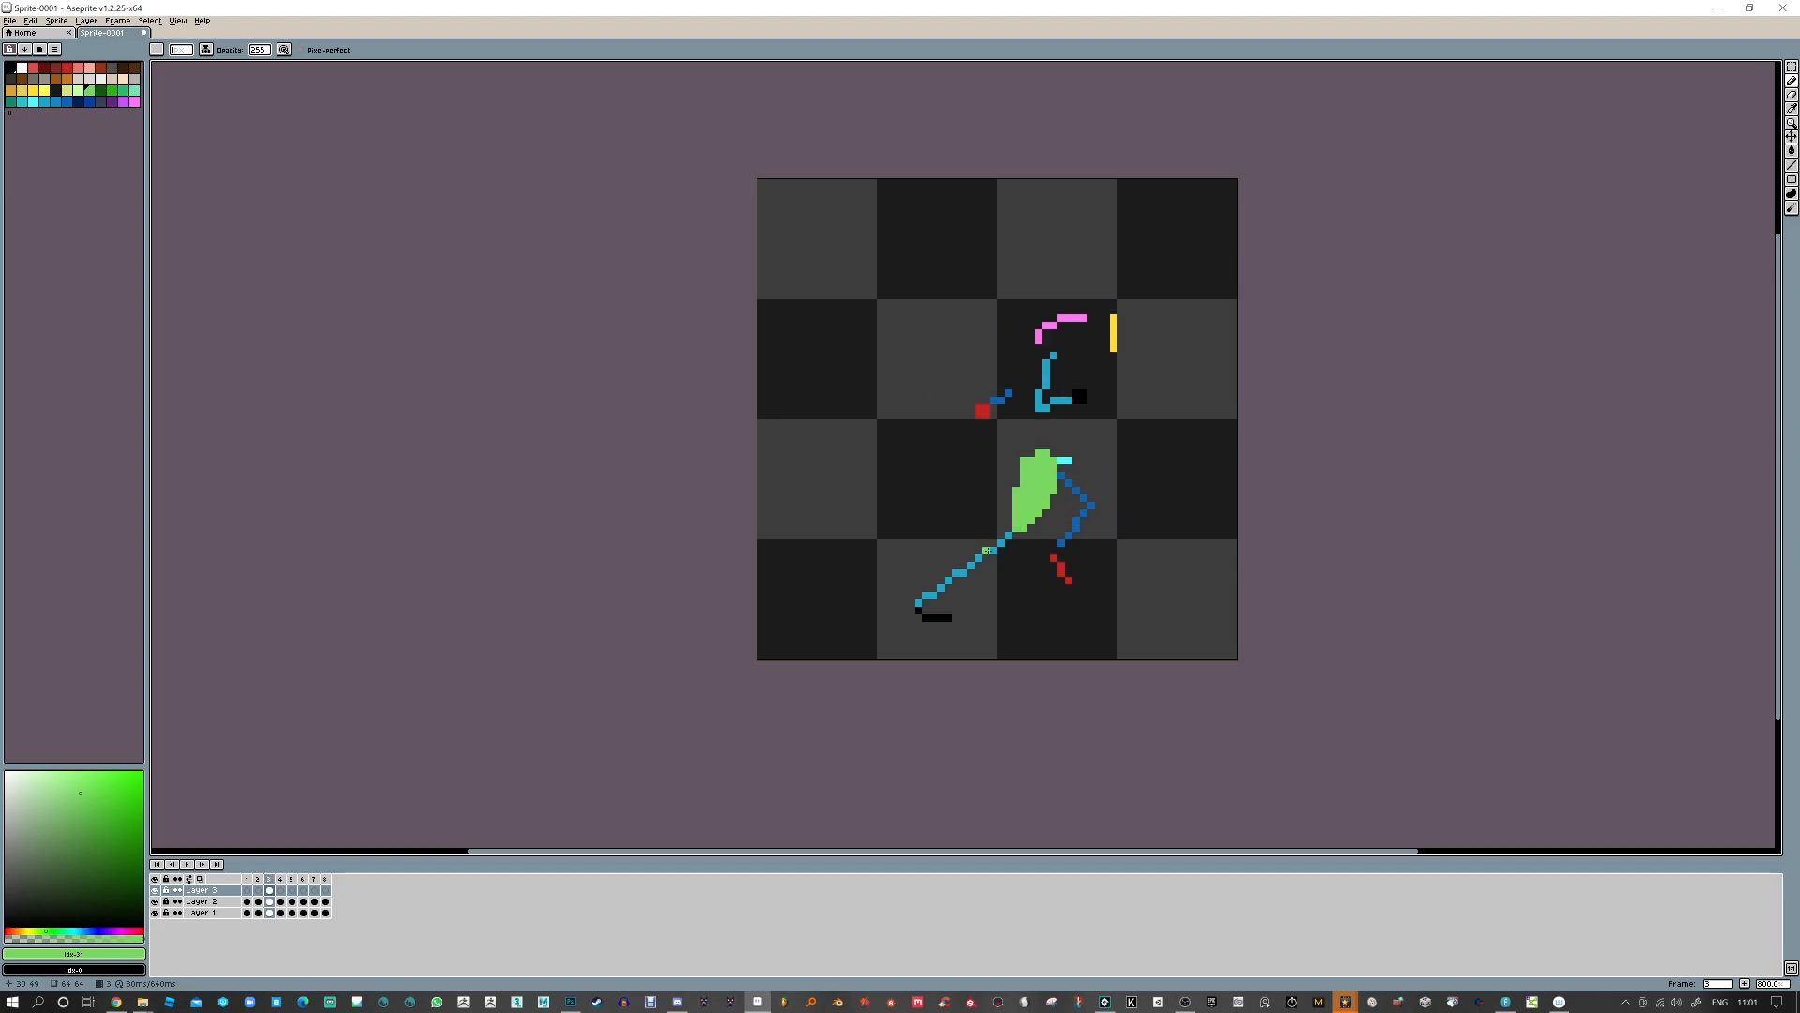
Paint the light-green thigh over the light-blue upper leg in frames 4 through 8 and frame 1
key("Right")
mouse_move(1031, 474)
left_mouse_down()
mouse_move(996, 521)
mouse_move(1004, 496)
mouse_move(1010, 519)
mouse_move(1046, 485)
mouse_move(1001, 503)
mouse_move(1008, 476)
mouse_move(1025, 498)
mouse_move(1030, 466)
mouse_move(1036, 496)
mouse_move(1036, 466)
mouse_move(1005, 523)
mouse_move(1030, 504)
mouse_move(1032, 458)
mouse_move(1034, 493)
mouse_move(1054, 495)
mouse_move(1038, 463)
mouse_move(1097, 511)
mouse_move(1097, 461)
mouse_move(1050, 472)
mouse_move(1114, 492)
mouse_move(1108, 510)
mouse_move(1074, 470)
mouse_move(1063, 490)
mouse_move(1088, 521)
left_mouse_up()
key("Right")
key("Right")
key("Right")
key("Right")
key("Right")
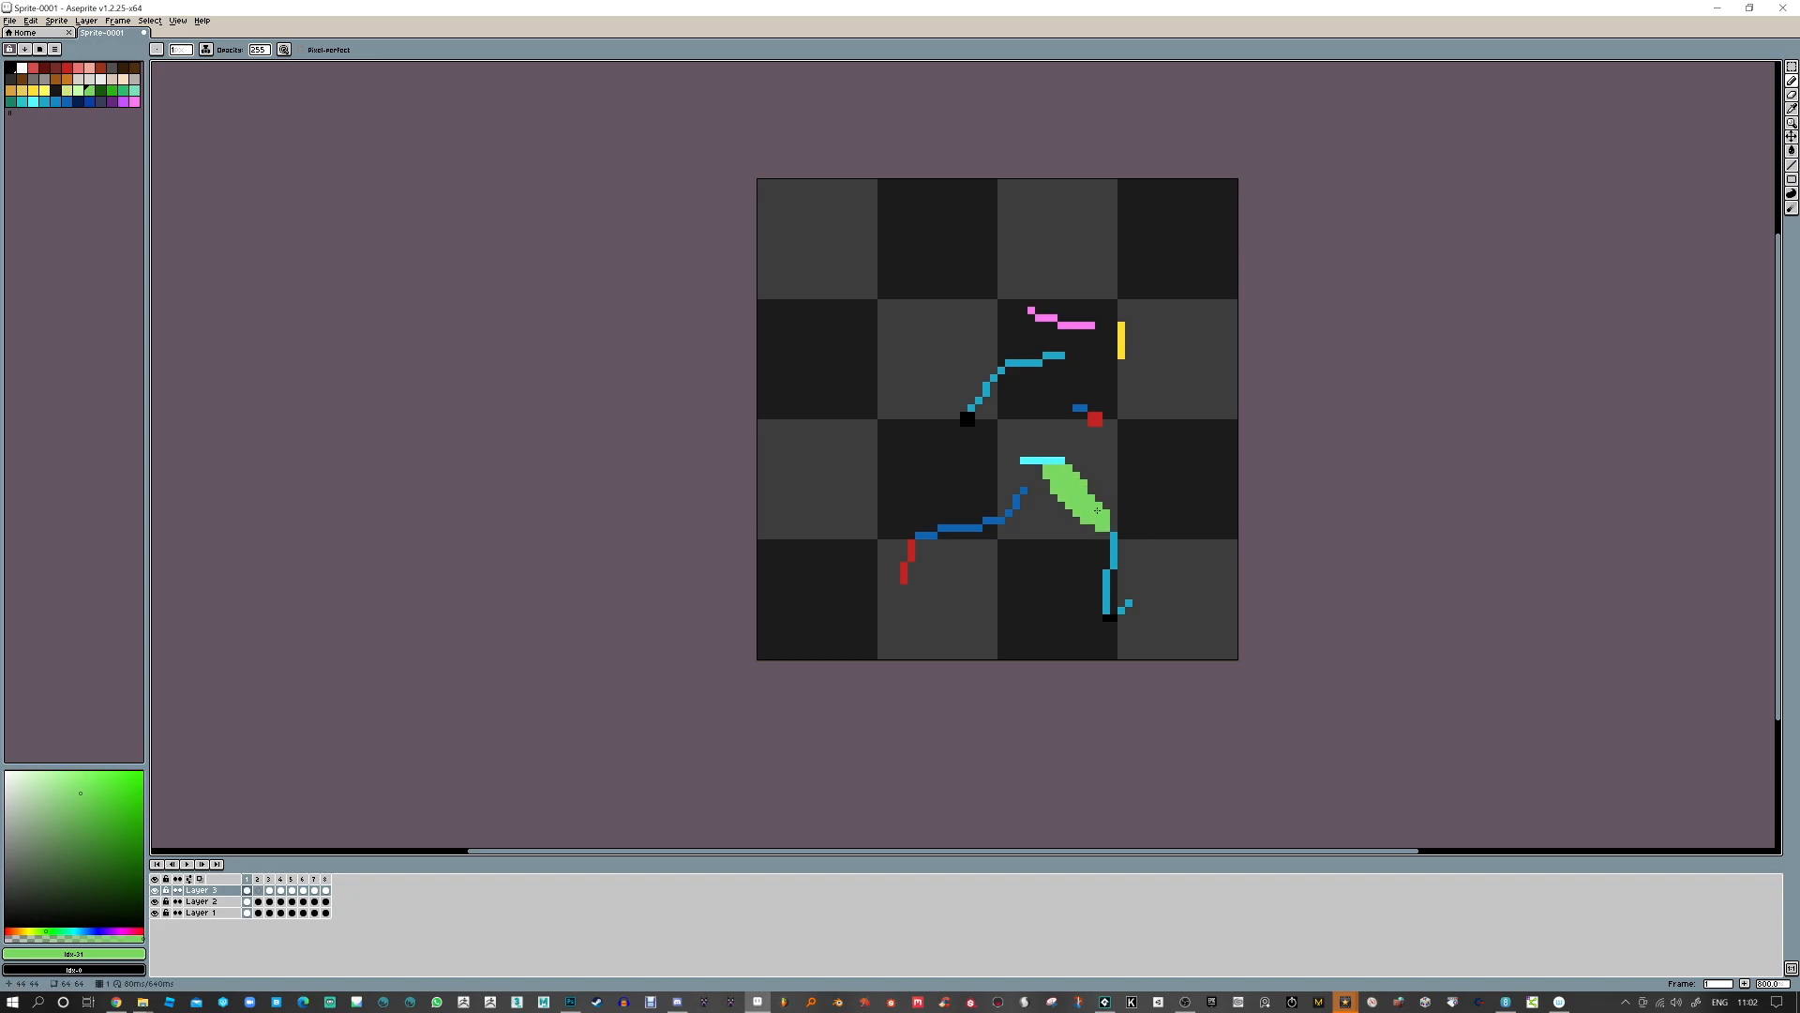
Paint the light-green thigh over frame 2's light-blue upper leg, then review the thigh through the remaining frames back to frame 1
key("Right")
left_click(1053, 459)
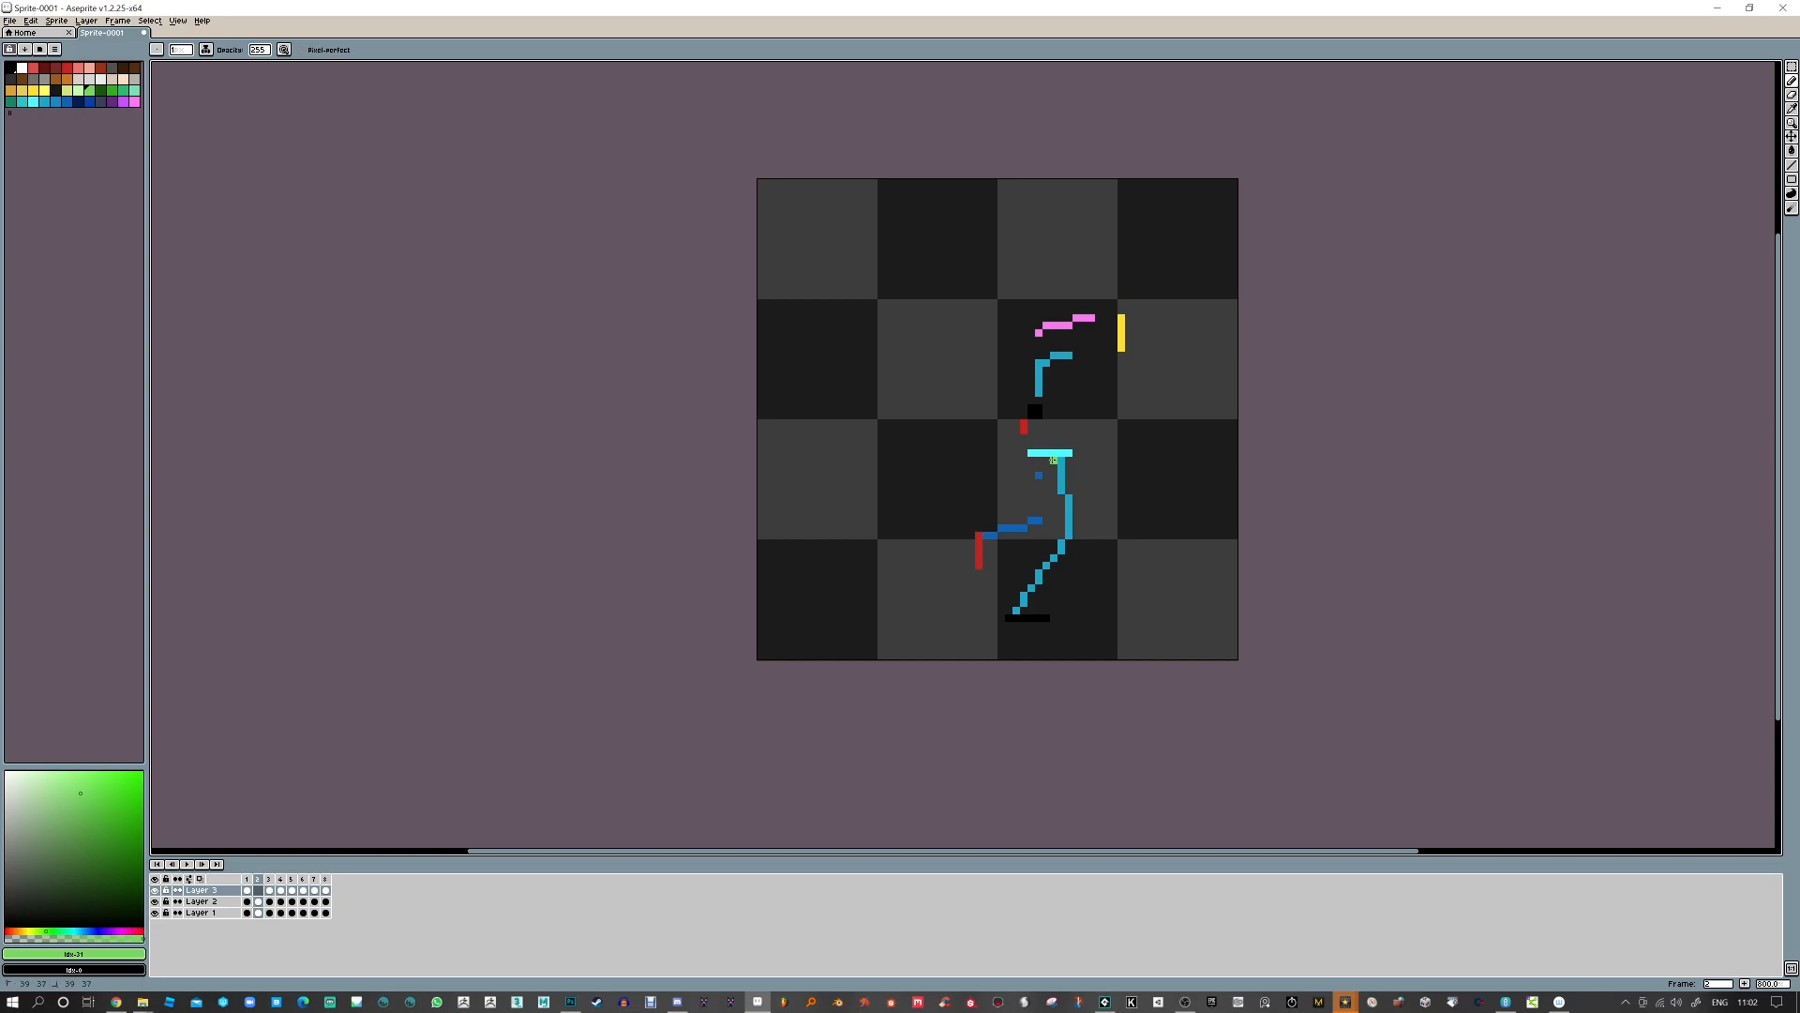
mouse_move(1049, 474)
left_mouse_down()
mouse_move(1075, 518)
mouse_move(1061, 468)
left_mouse_up()
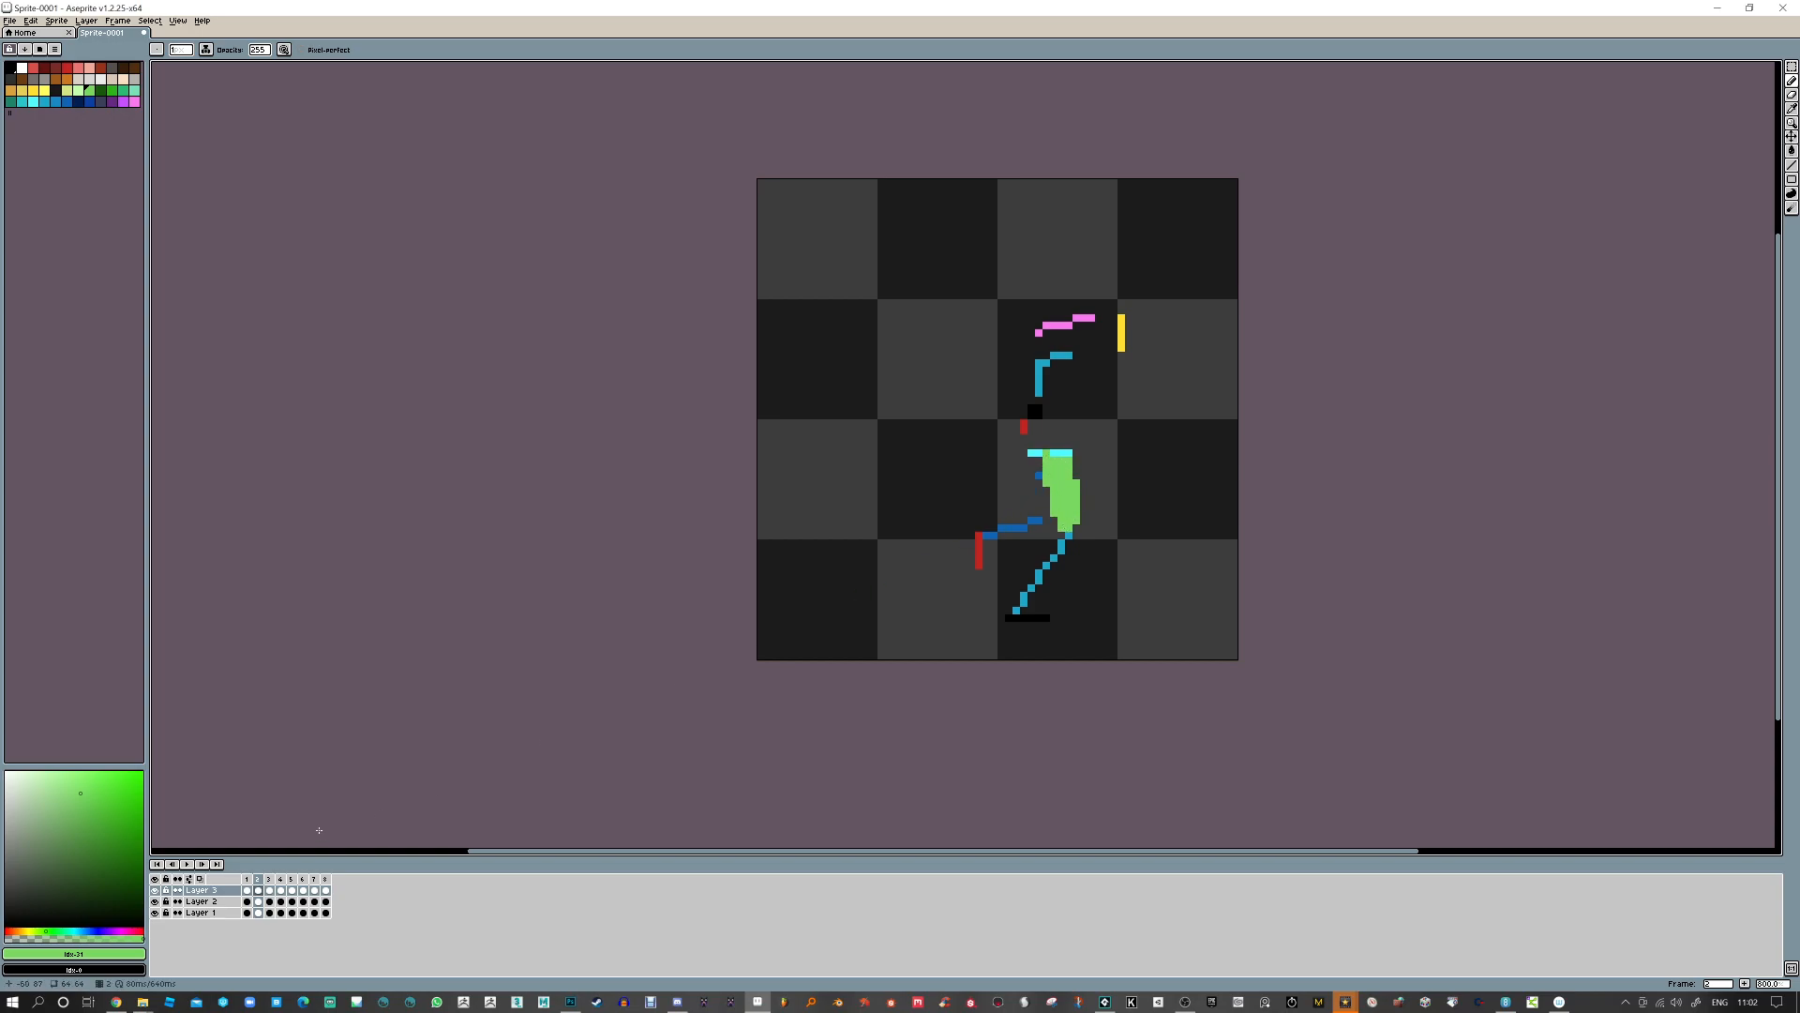
key("Right")
key("Right")
key("Right")
key("Right")
key("Right")
key("Right")
key("Right")
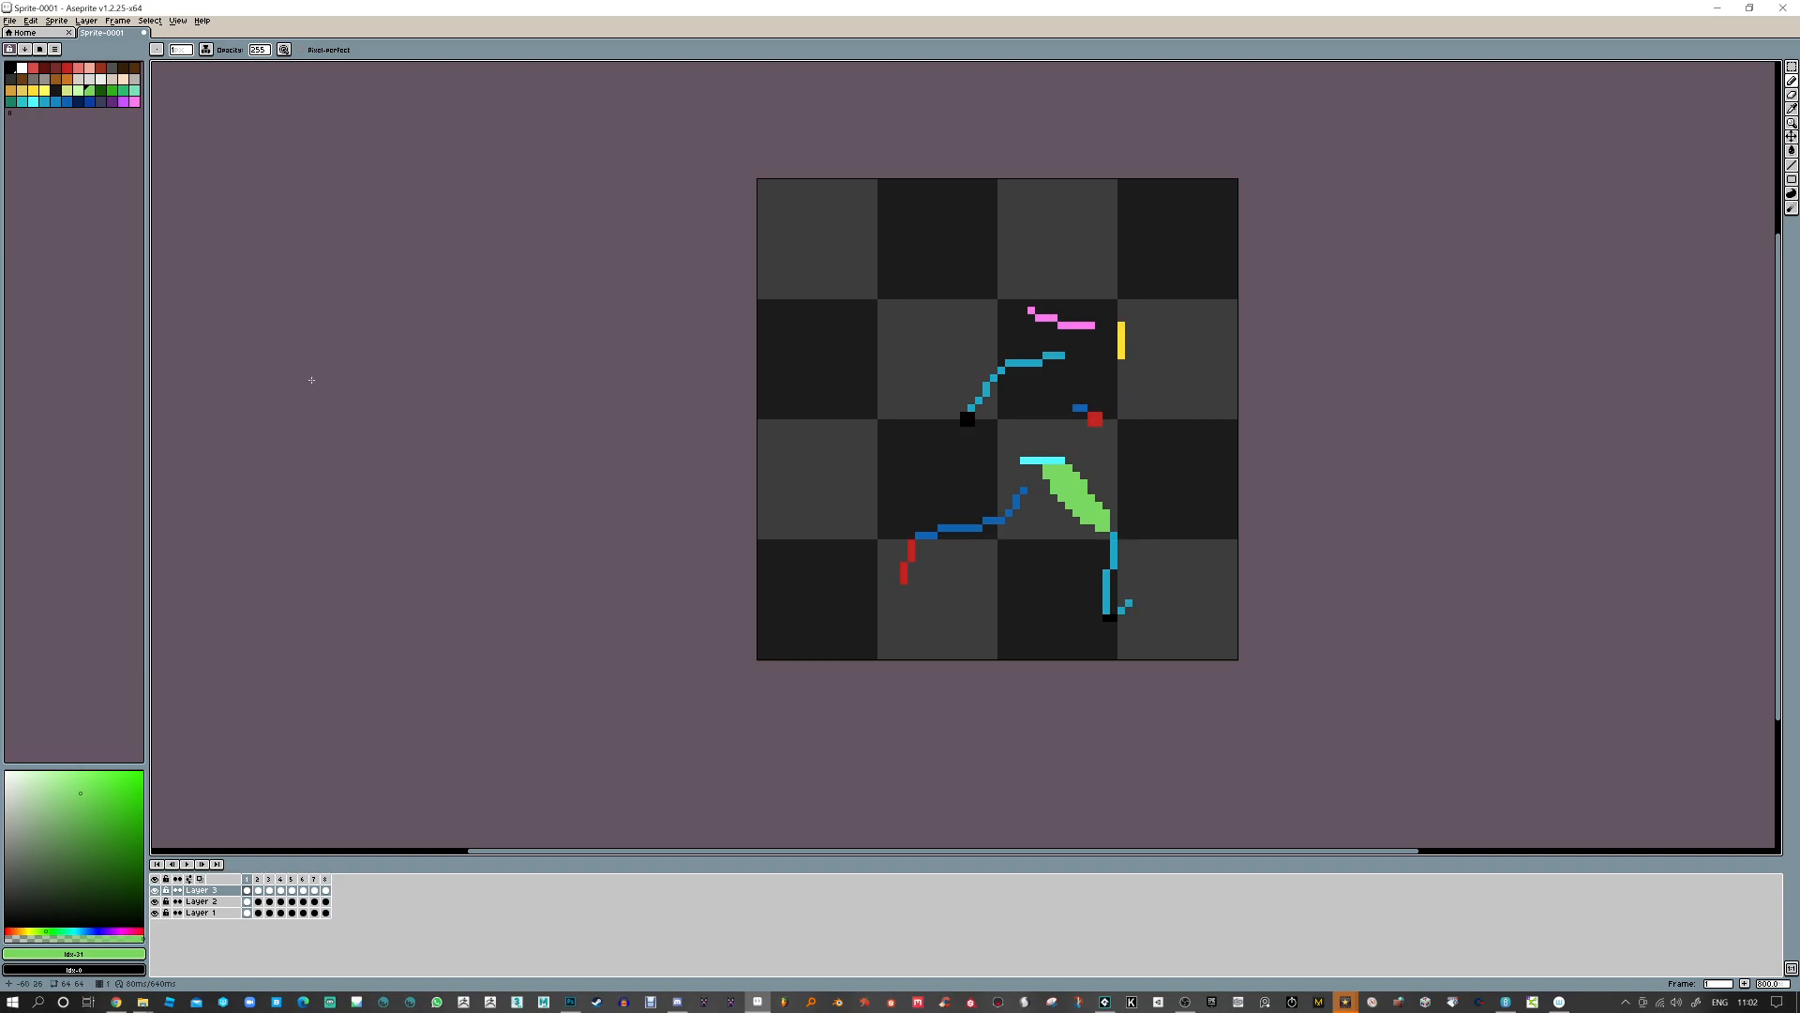
With a darker green, paint the other thigh over the dark-blue upper leg in frames 1 and 2
left_click(111, 91)
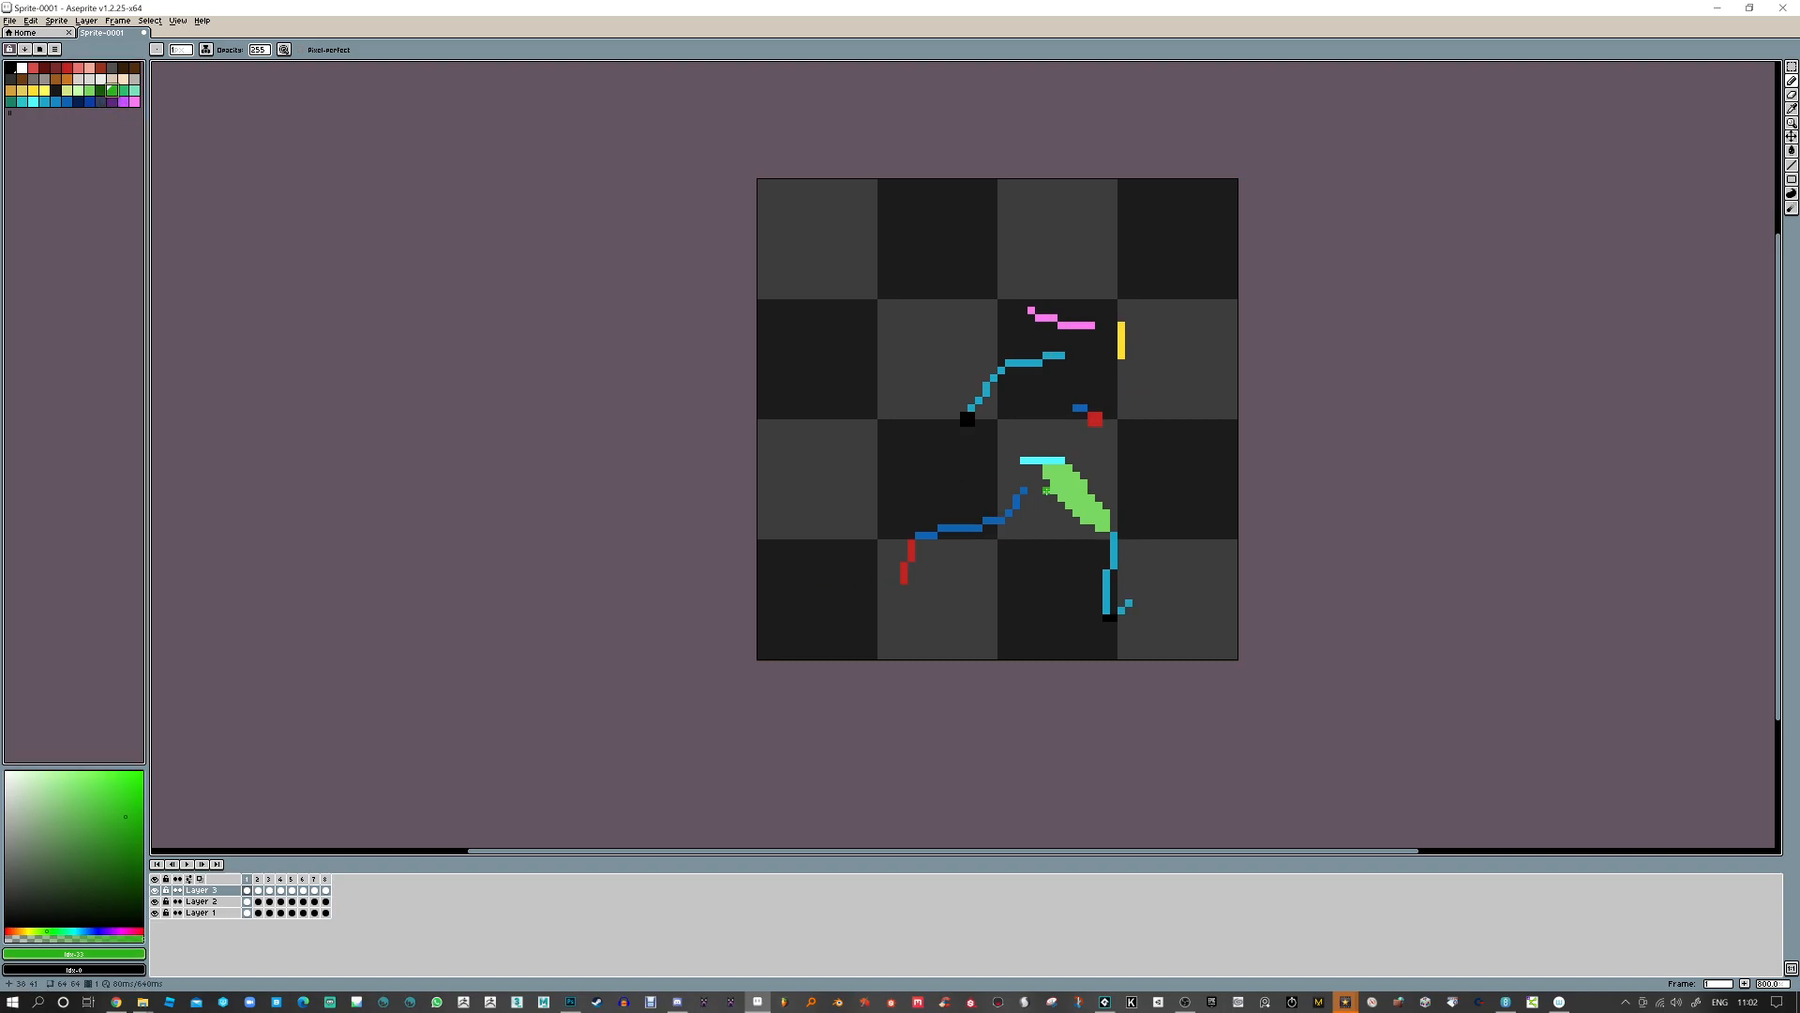
mouse_move(1025, 474)
left_mouse_down()
mouse_move(1004, 520)
mouse_move(1033, 494)
left_mouse_up()
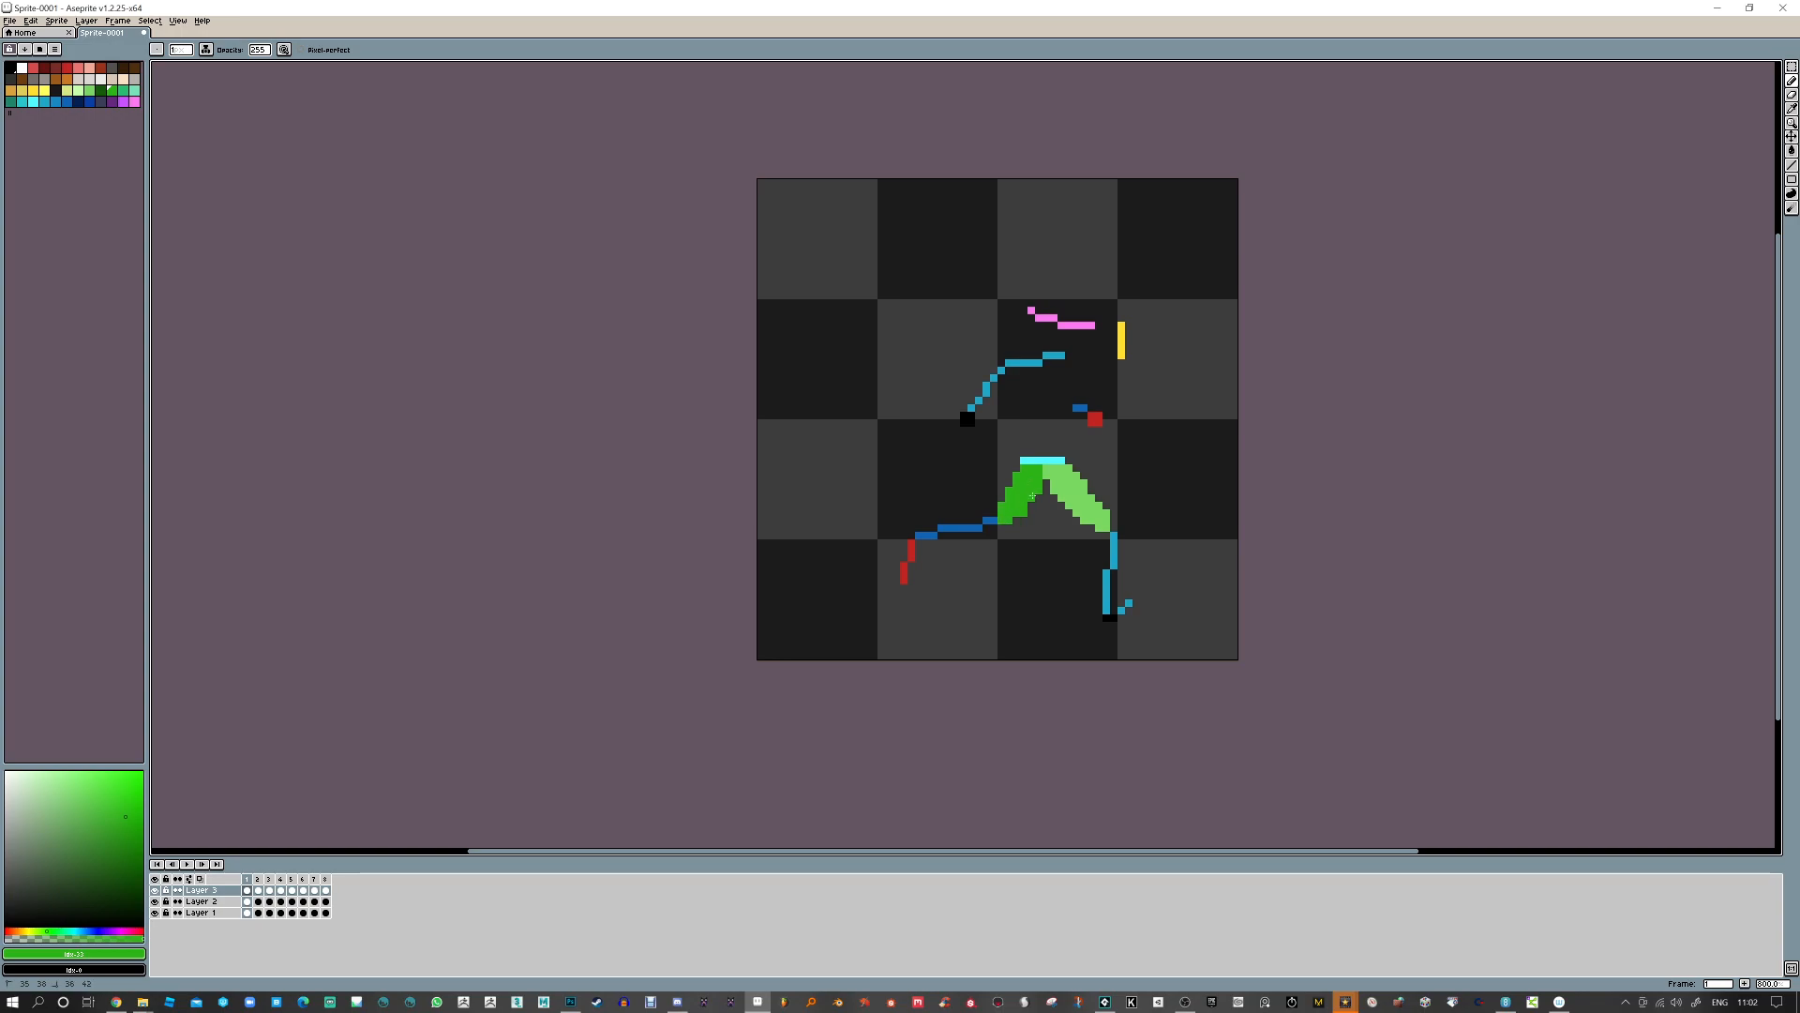
key("Right")
left_click(1031, 469)
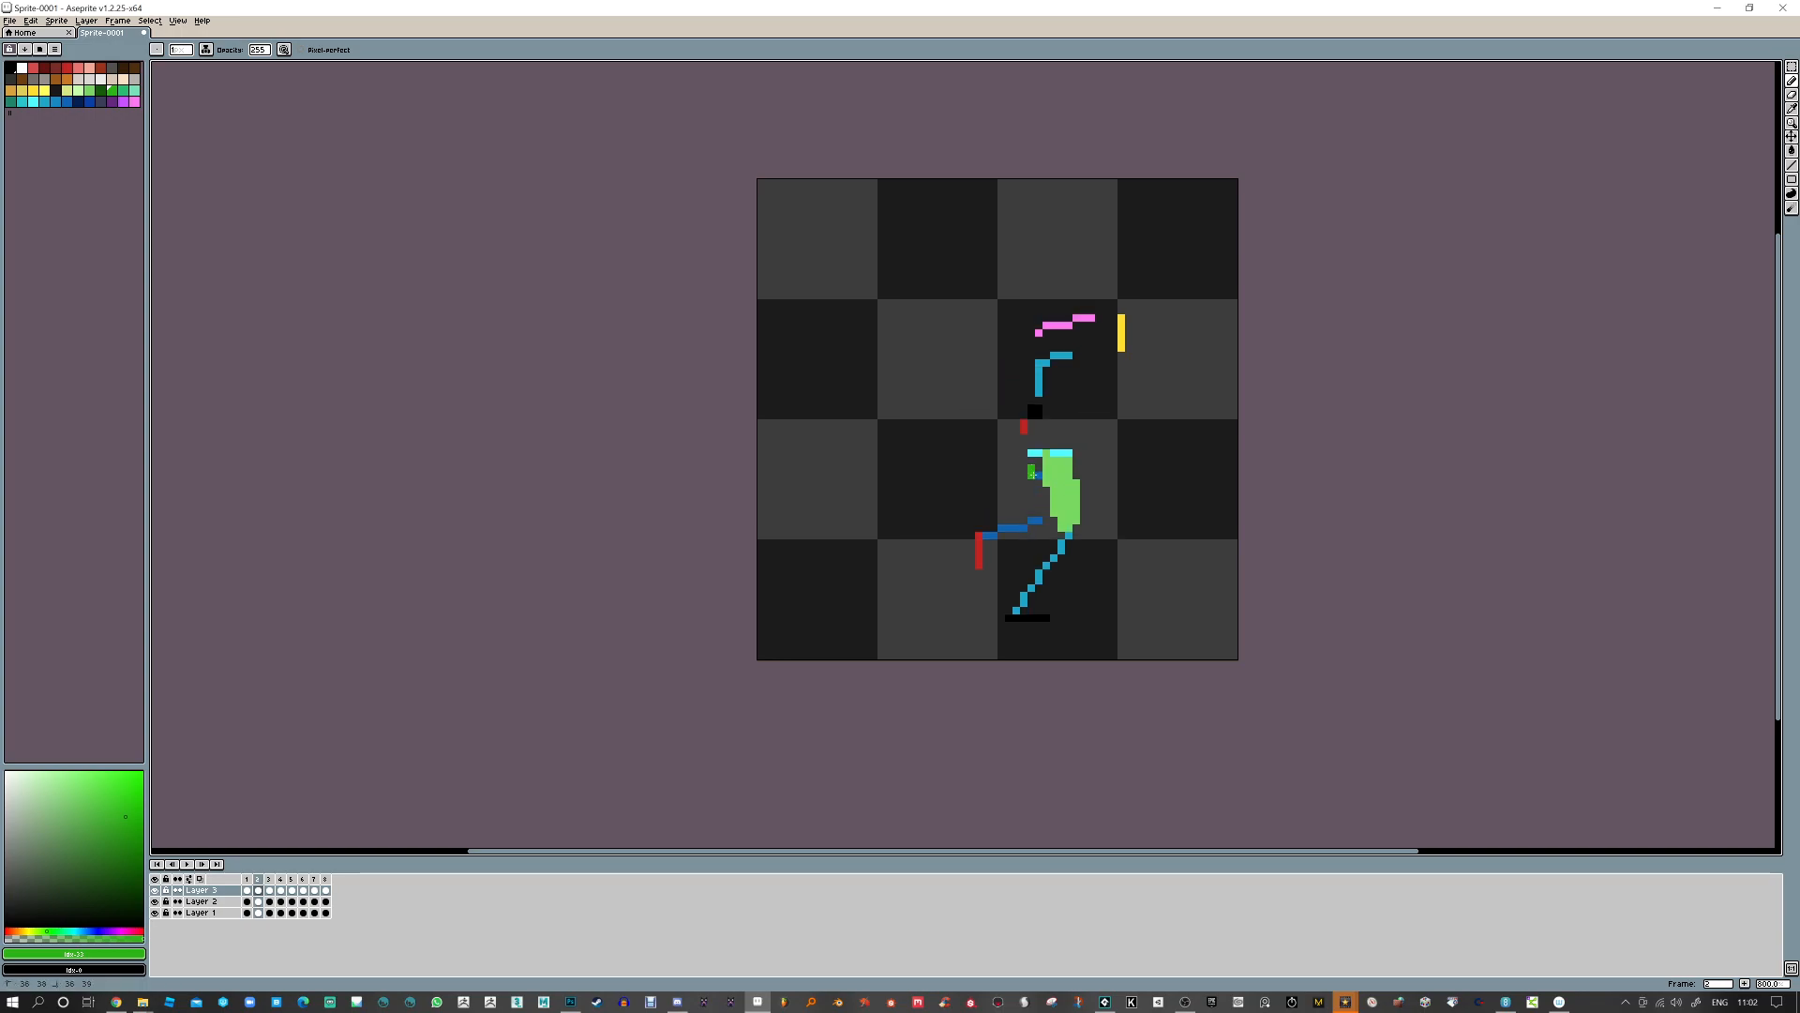
mouse_move(1036, 466)
left_mouse_down()
mouse_move(1037, 571)
mouse_move(1076, 506)
mouse_move(1038, 550)
mouse_move(1042, 504)
mouse_move(1085, 497)
mouse_move(1059, 511)
mouse_move(1073, 480)
mouse_move(1089, 504)
mouse_move(1091, 482)
mouse_move(1098, 520)
mouse_move(1059, 478)
mouse_move(1121, 511)
left_mouse_up()
Continue painting the darker-green thigh over the dark-blue upper leg in frames 3, 4 and 5
key("Right")
key("Right")
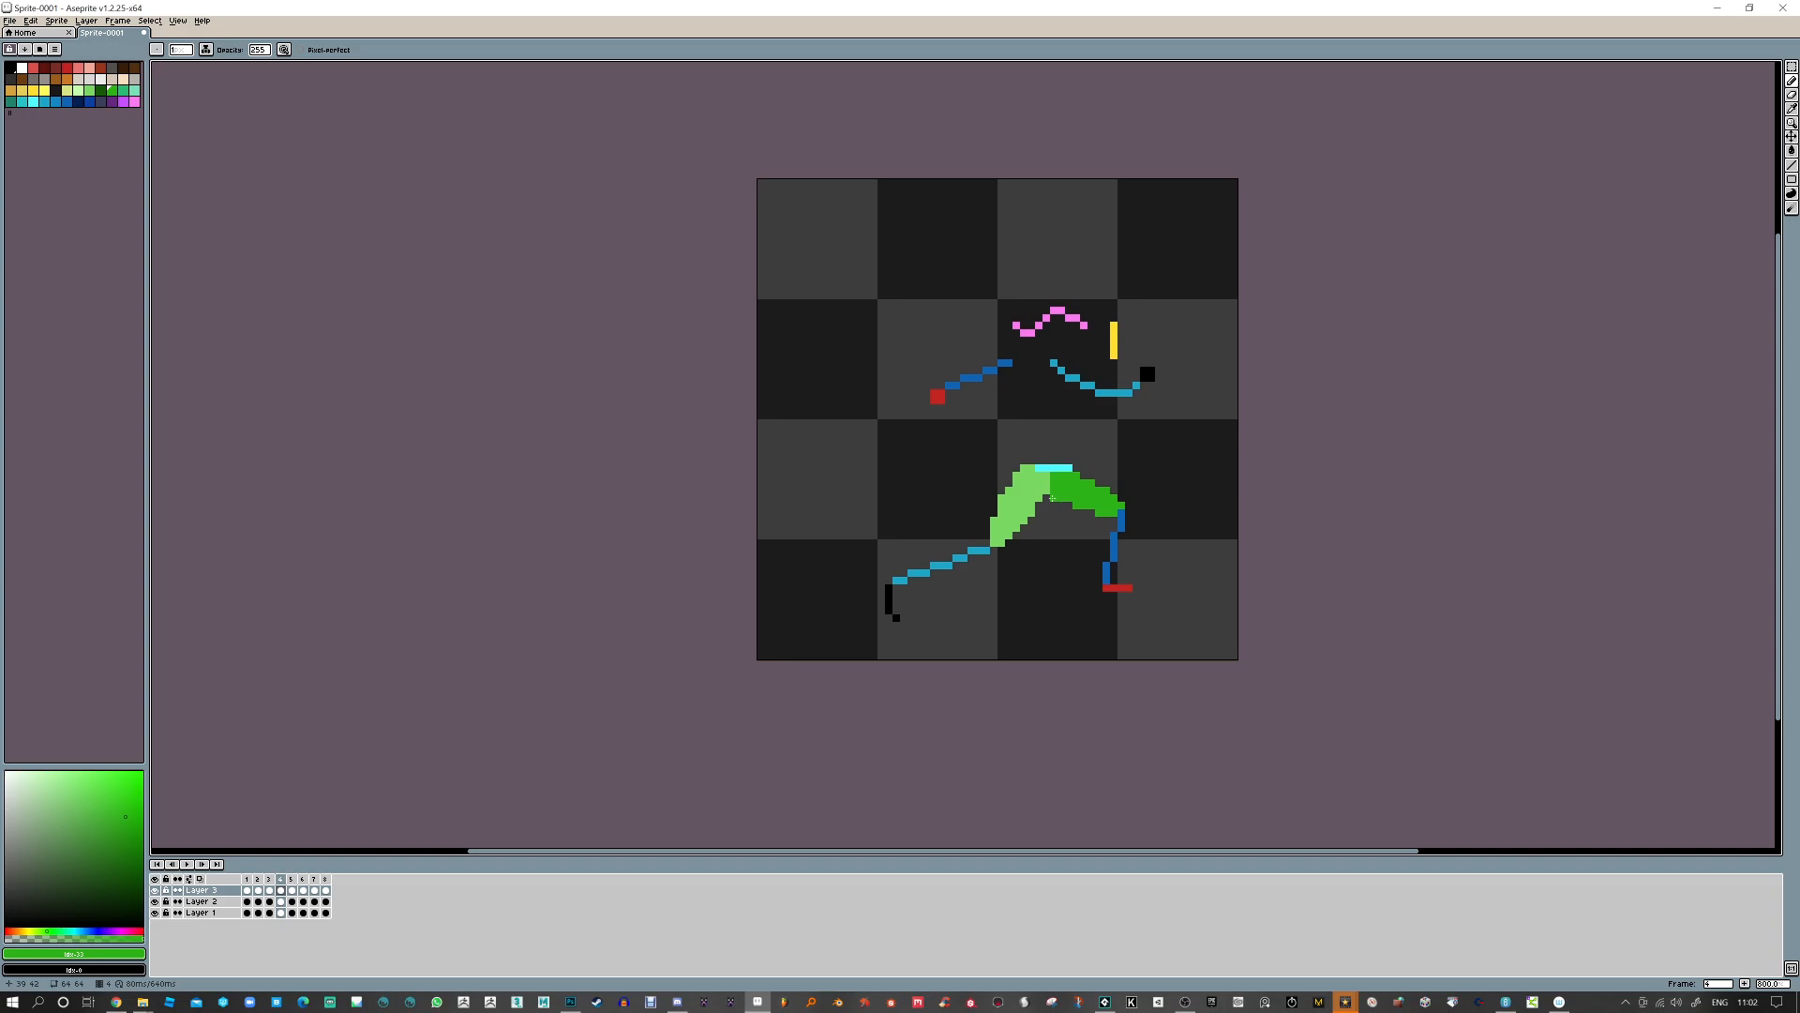
key("Right")
mouse_move(1050, 466)
left_mouse_down()
mouse_move(1097, 525)
mouse_move(1064, 469)
mouse_move(1047, 475)
left_mouse_up()
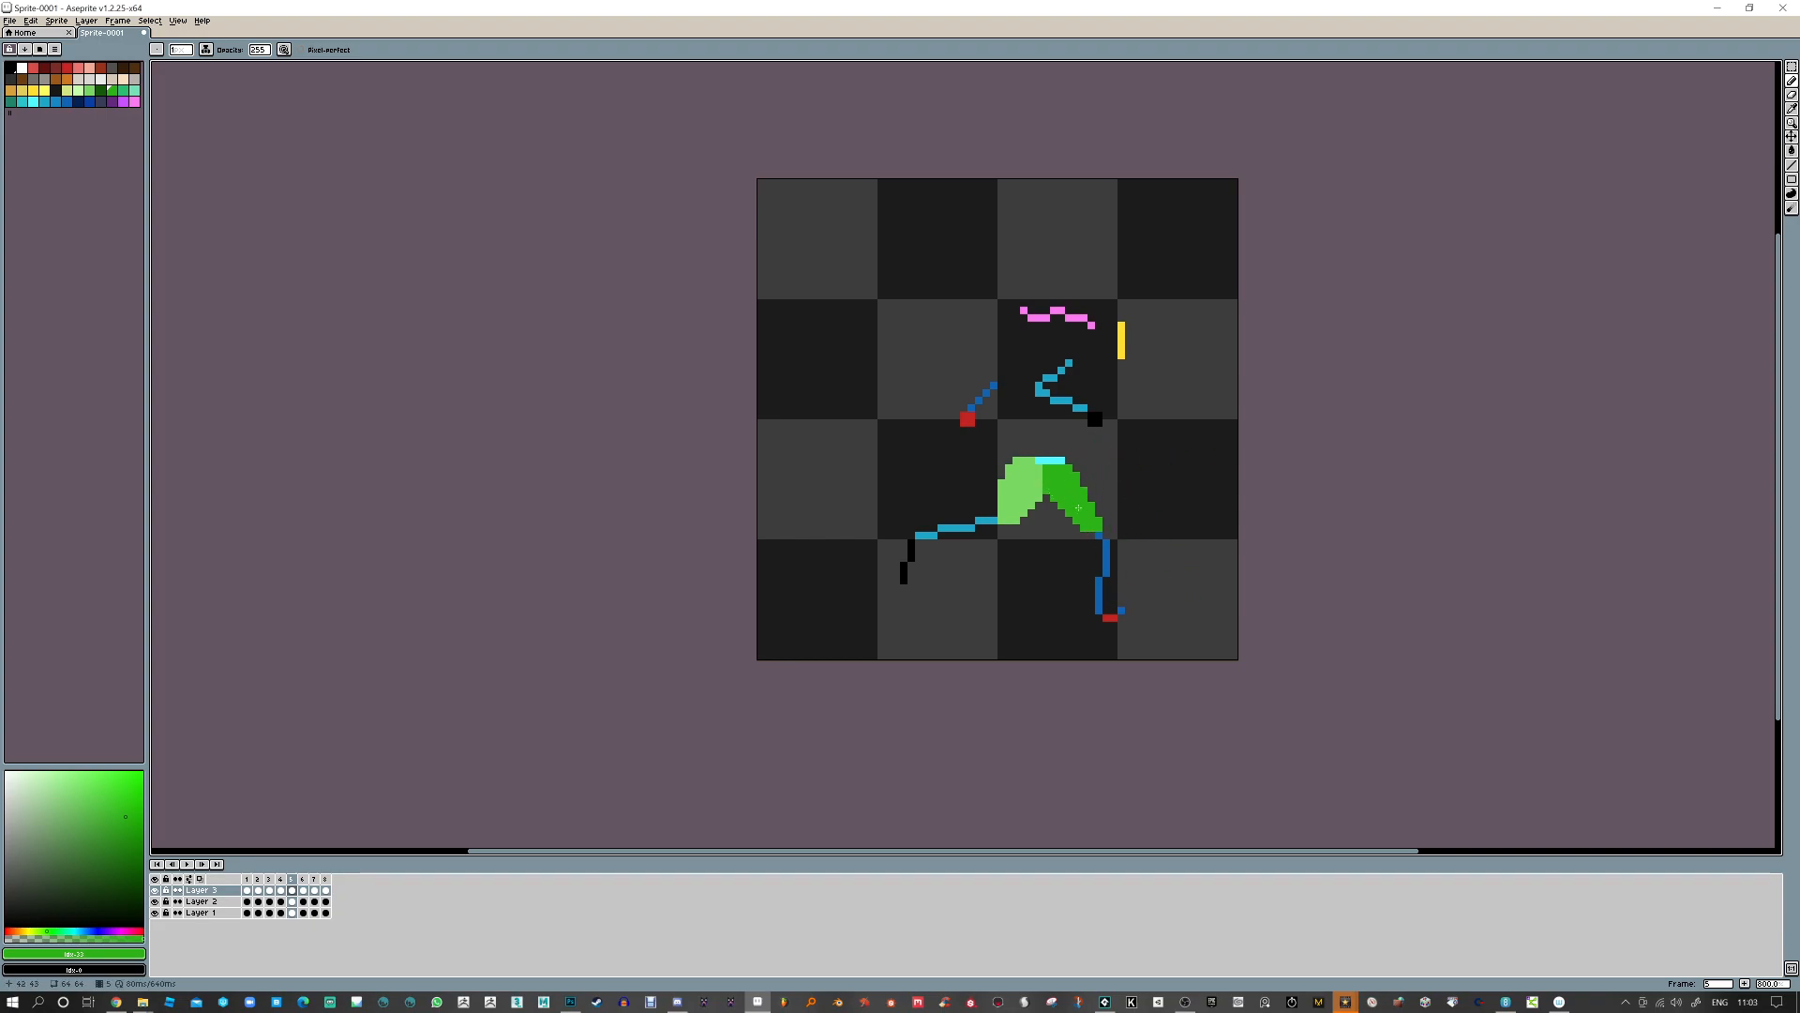
Finish painting the darker-green thigh over the dark-blue upper leg in frames 6, 7 and 8, then play the cycle
key("period")
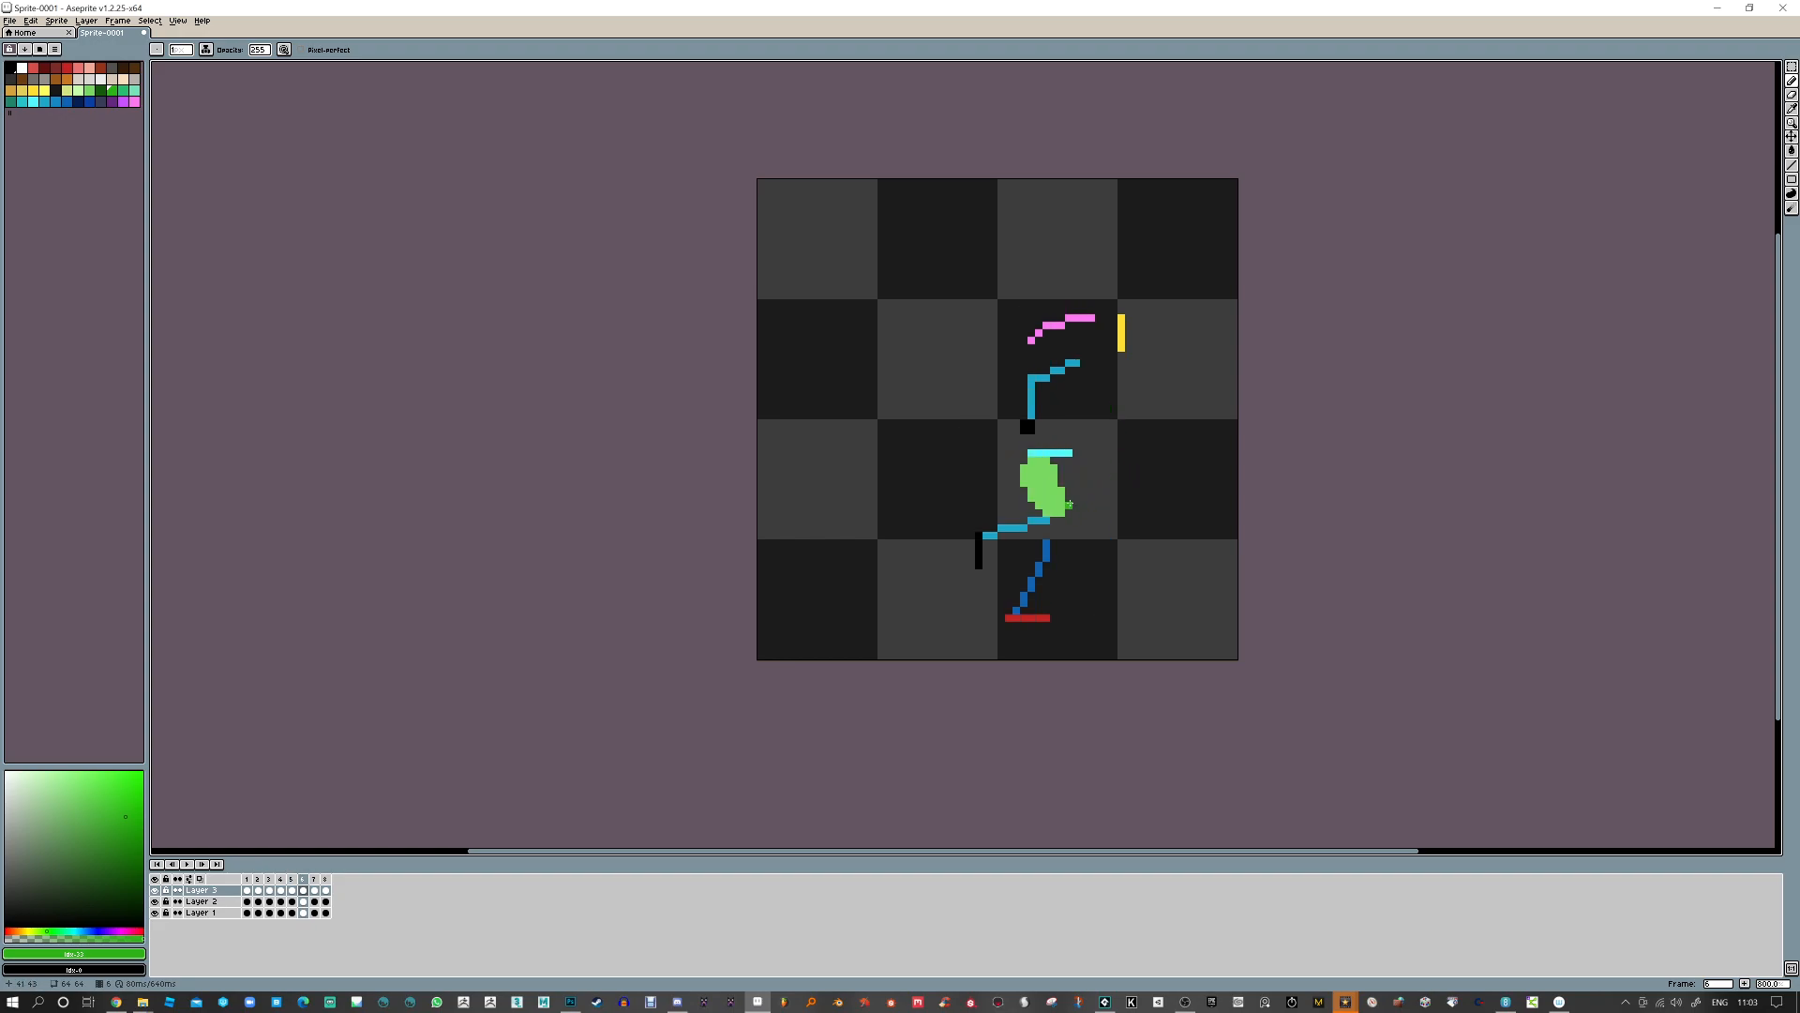
left_click_drag(1052, 533, 1069, 463)
key("period")
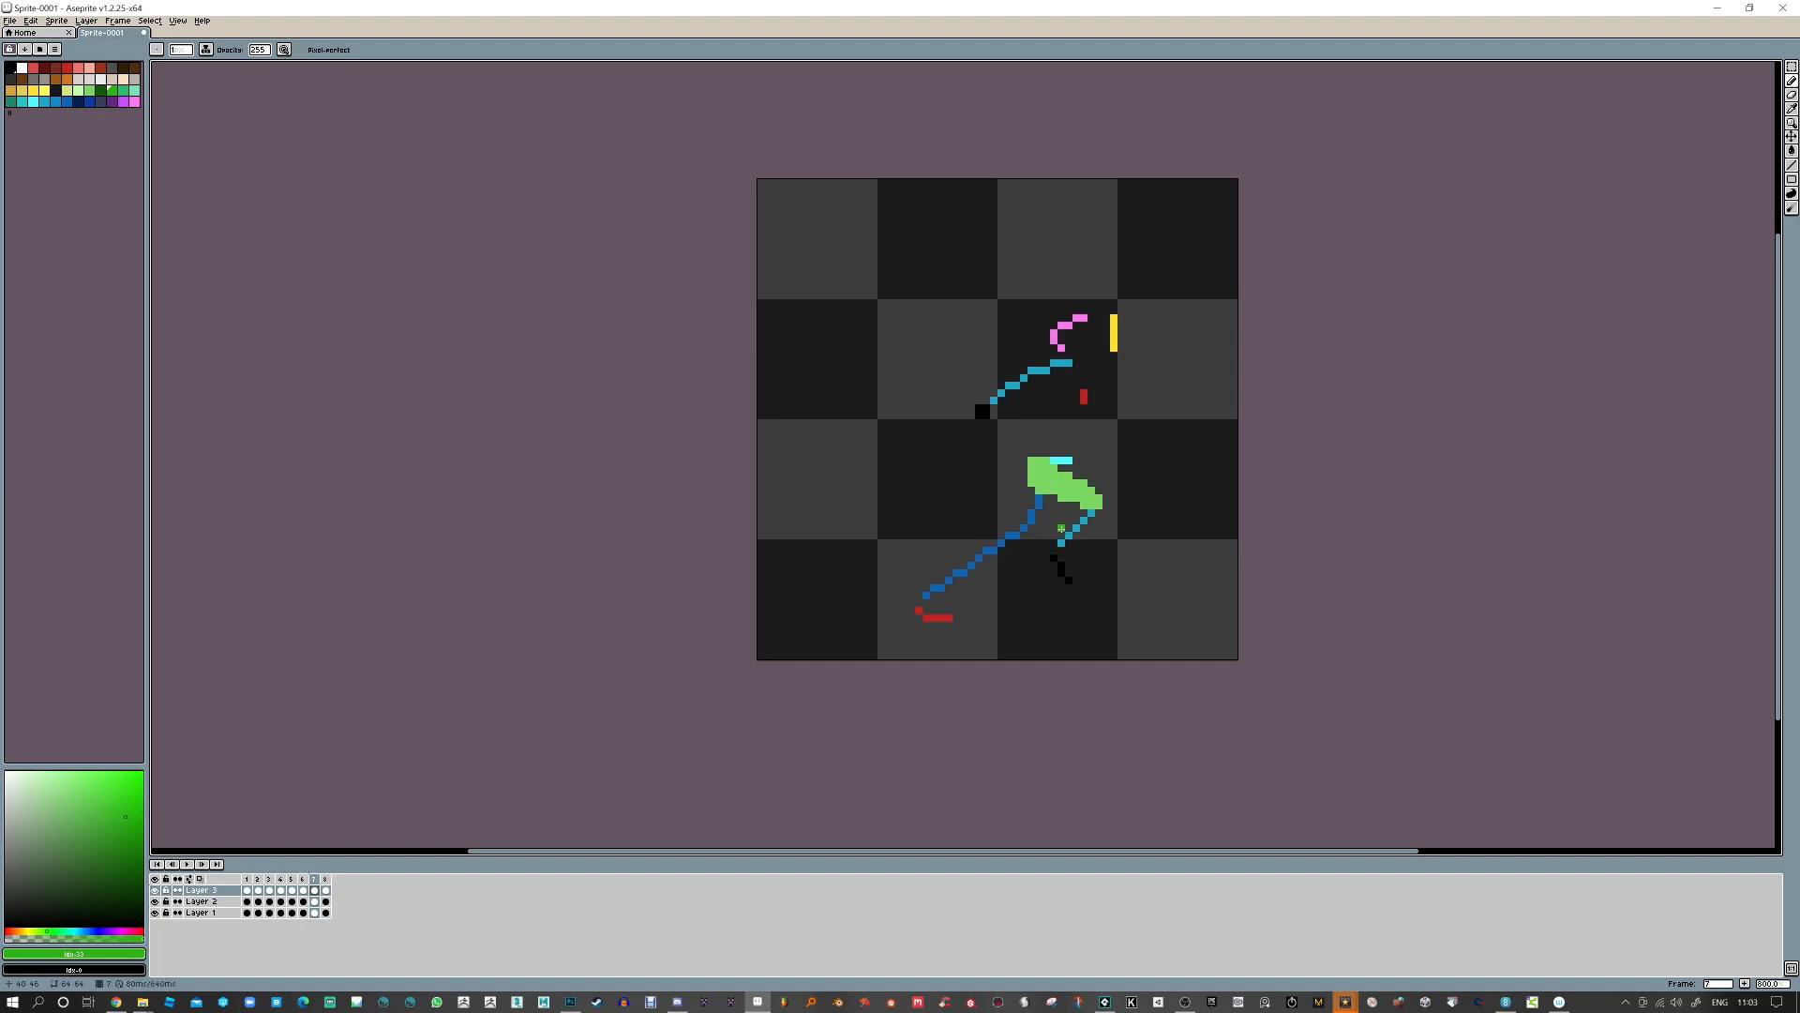
mouse_move(1034, 525)
left_mouse_down()
mouse_move(1002, 540)
mouse_move(1031, 507)
left_mouse_up()
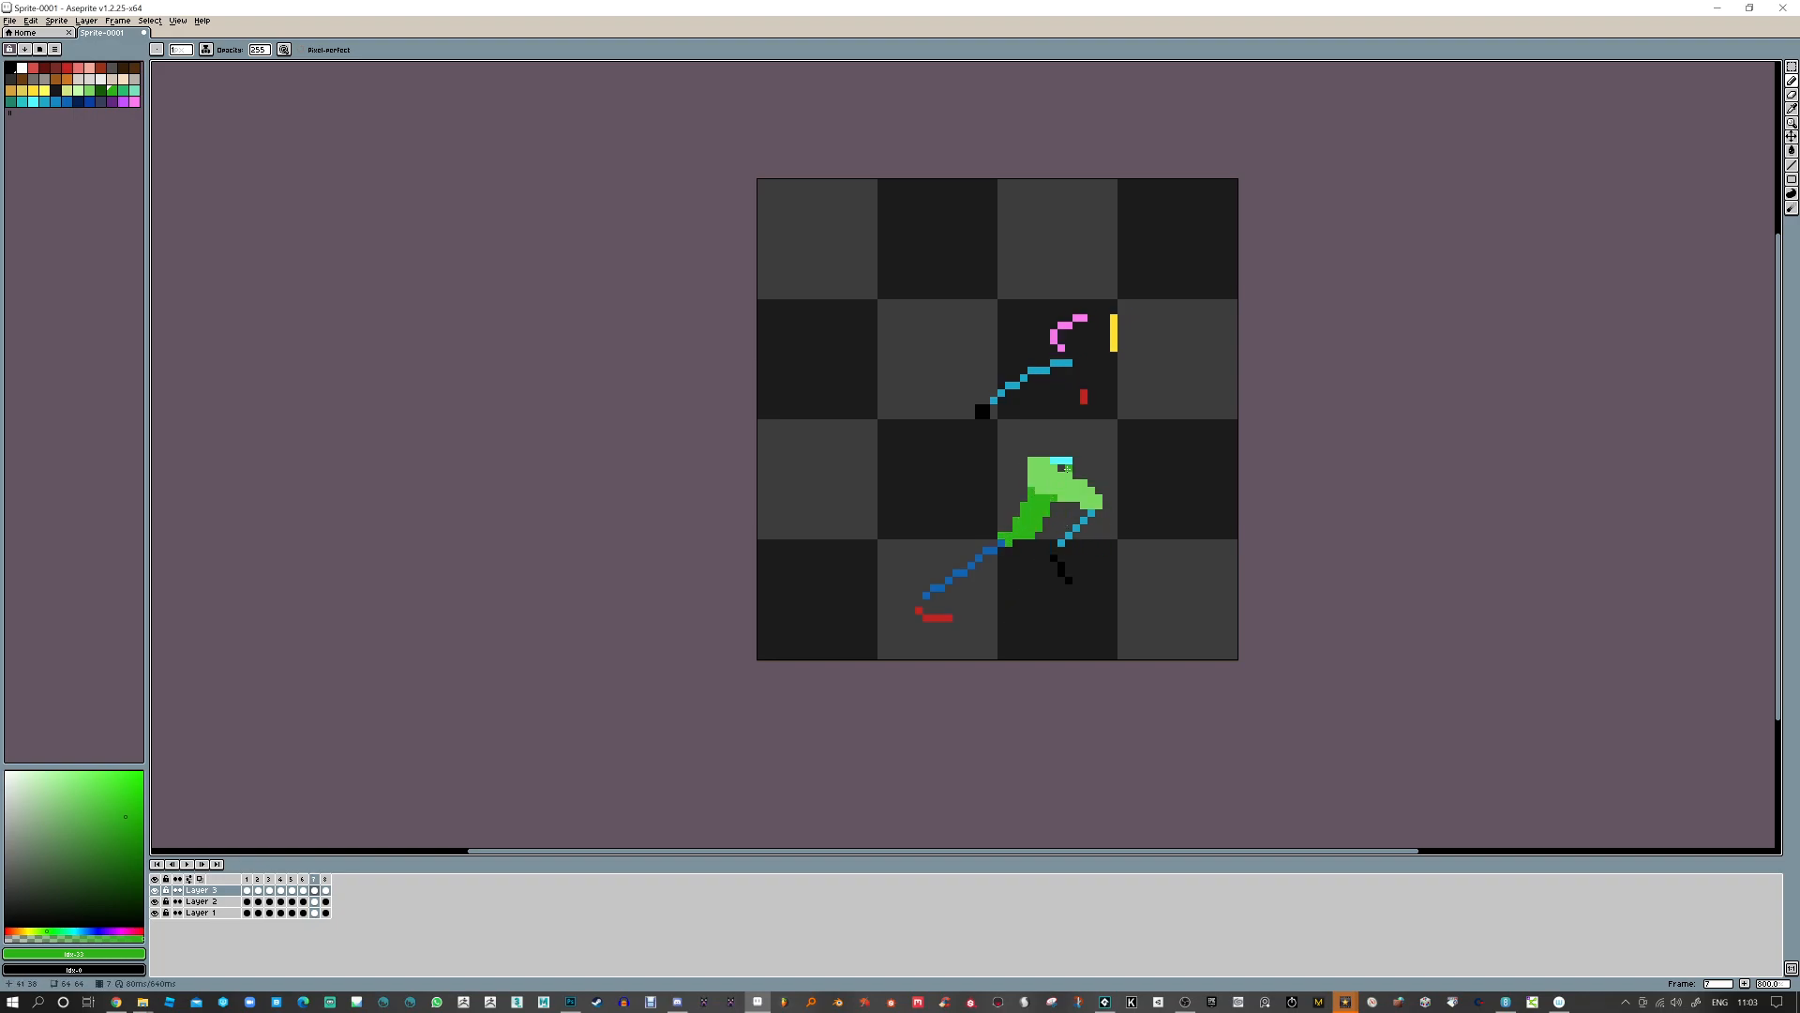
key("period")
mouse_move(1038, 482)
left_mouse_down()
mouse_move(994, 543)
mouse_move(1035, 503)
left_mouse_up()
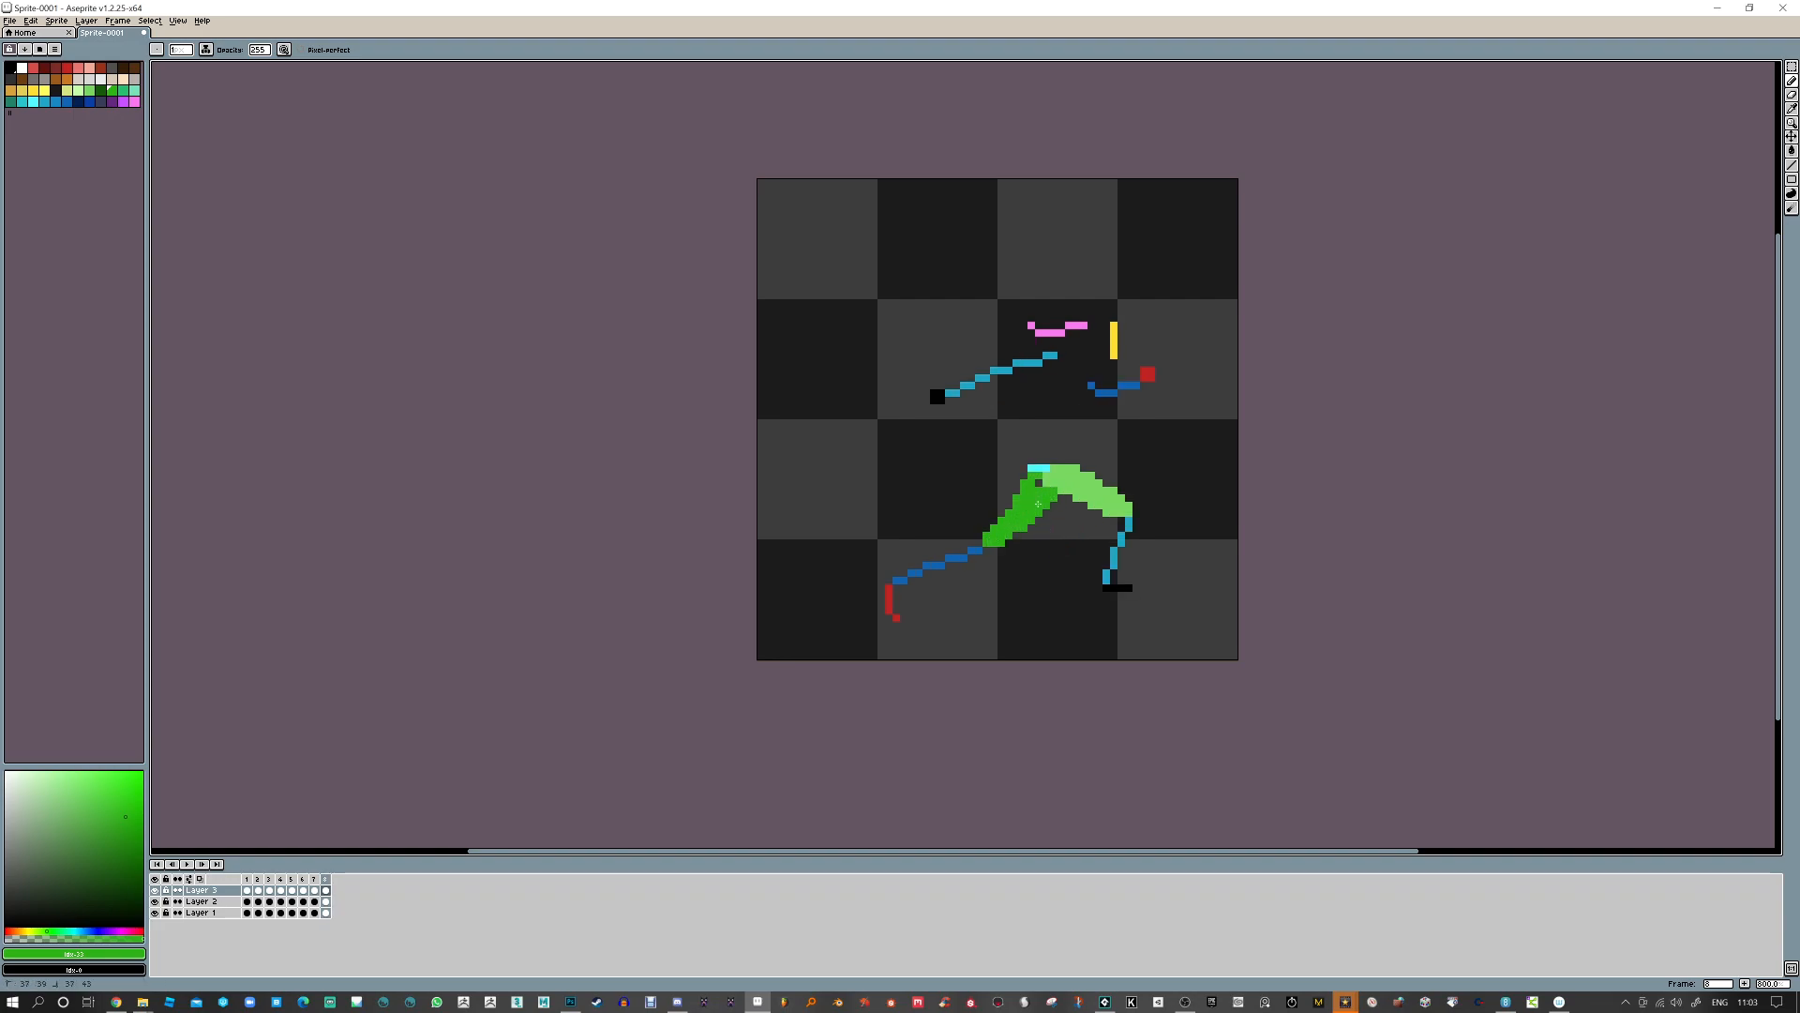
key("Return")
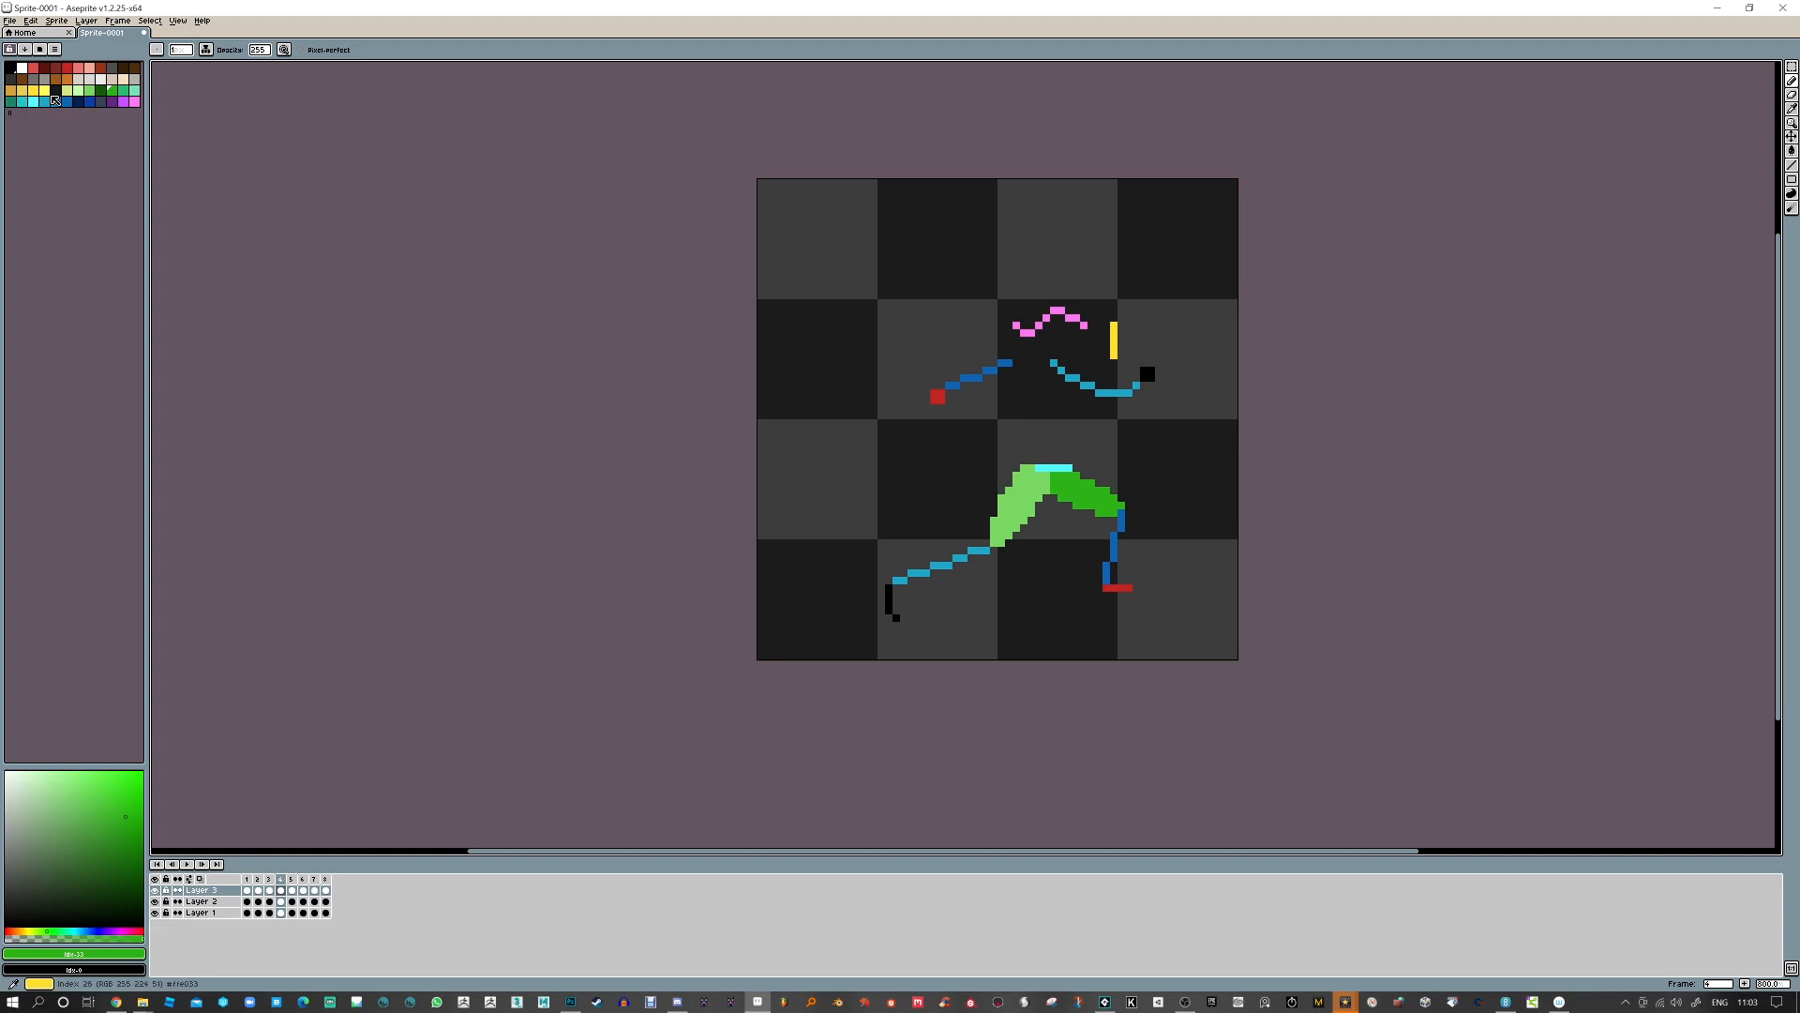
With teal green, paint the upper arm over the light-blue upper arm line in frames 4 through 7
left_click(122, 90)
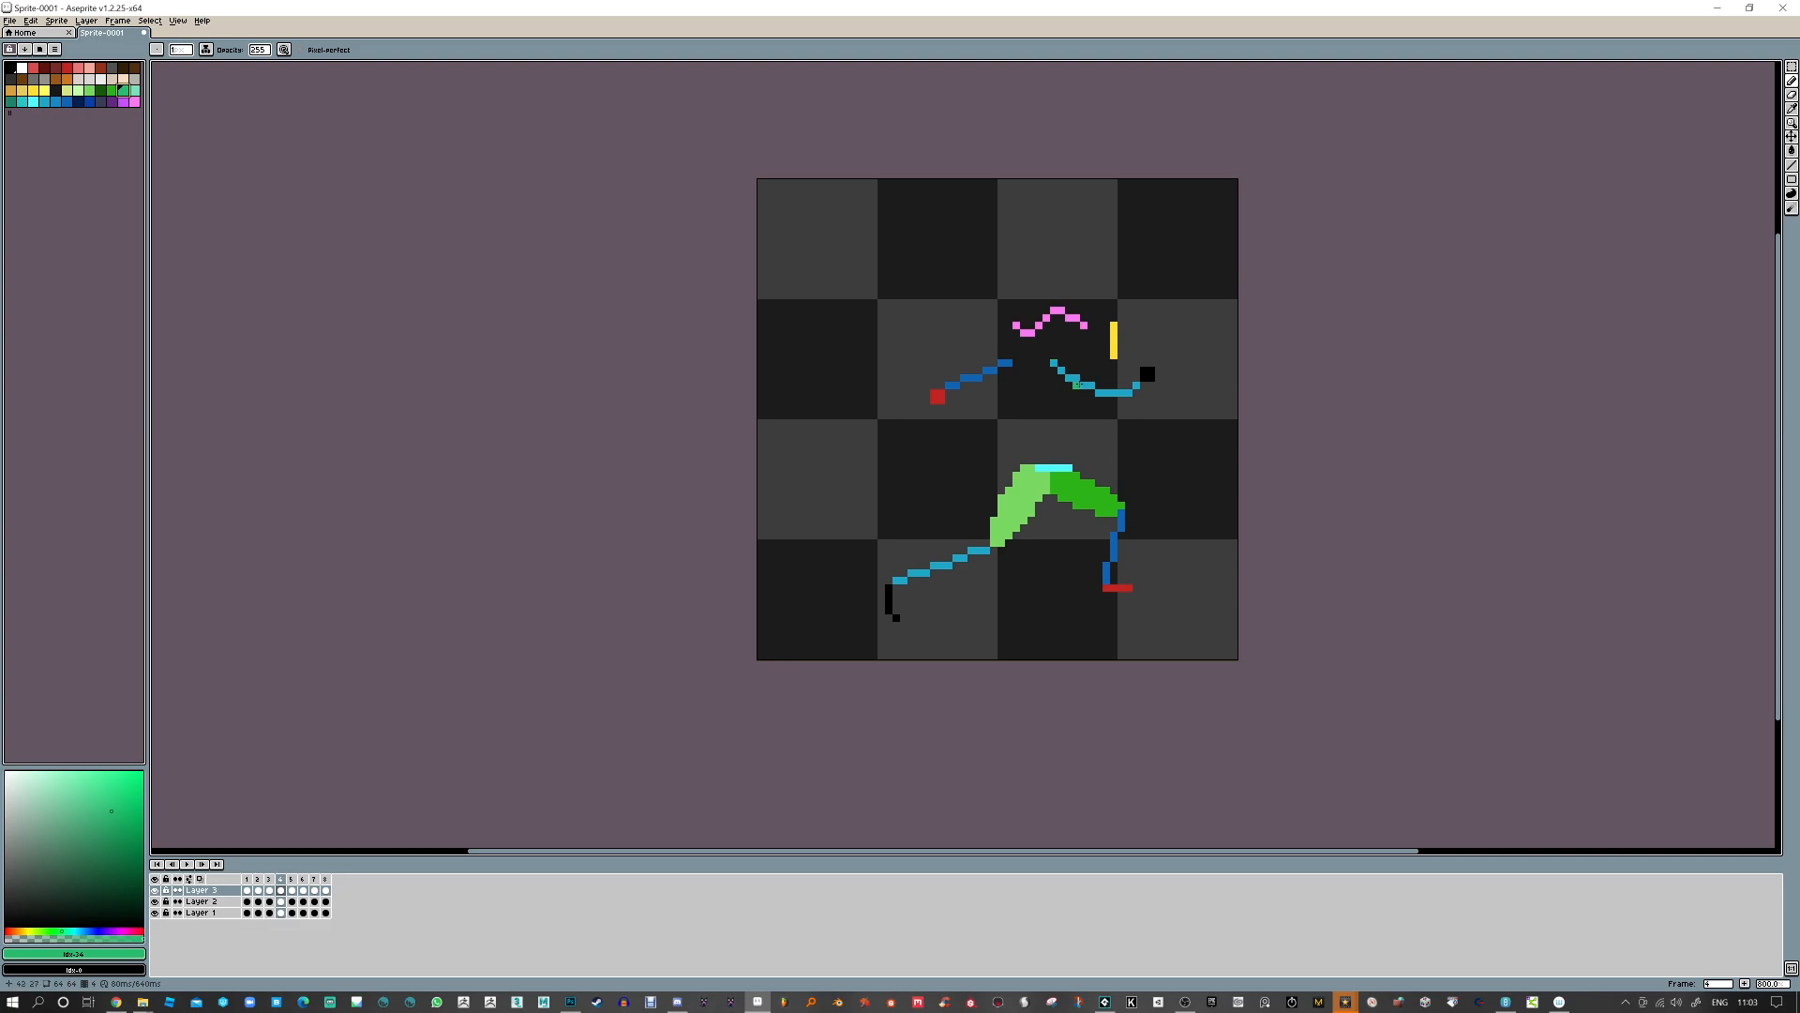
mouse_move(1059, 364)
left_mouse_down()
mouse_move(1084, 383)
mouse_move(1073, 372)
left_mouse_up()
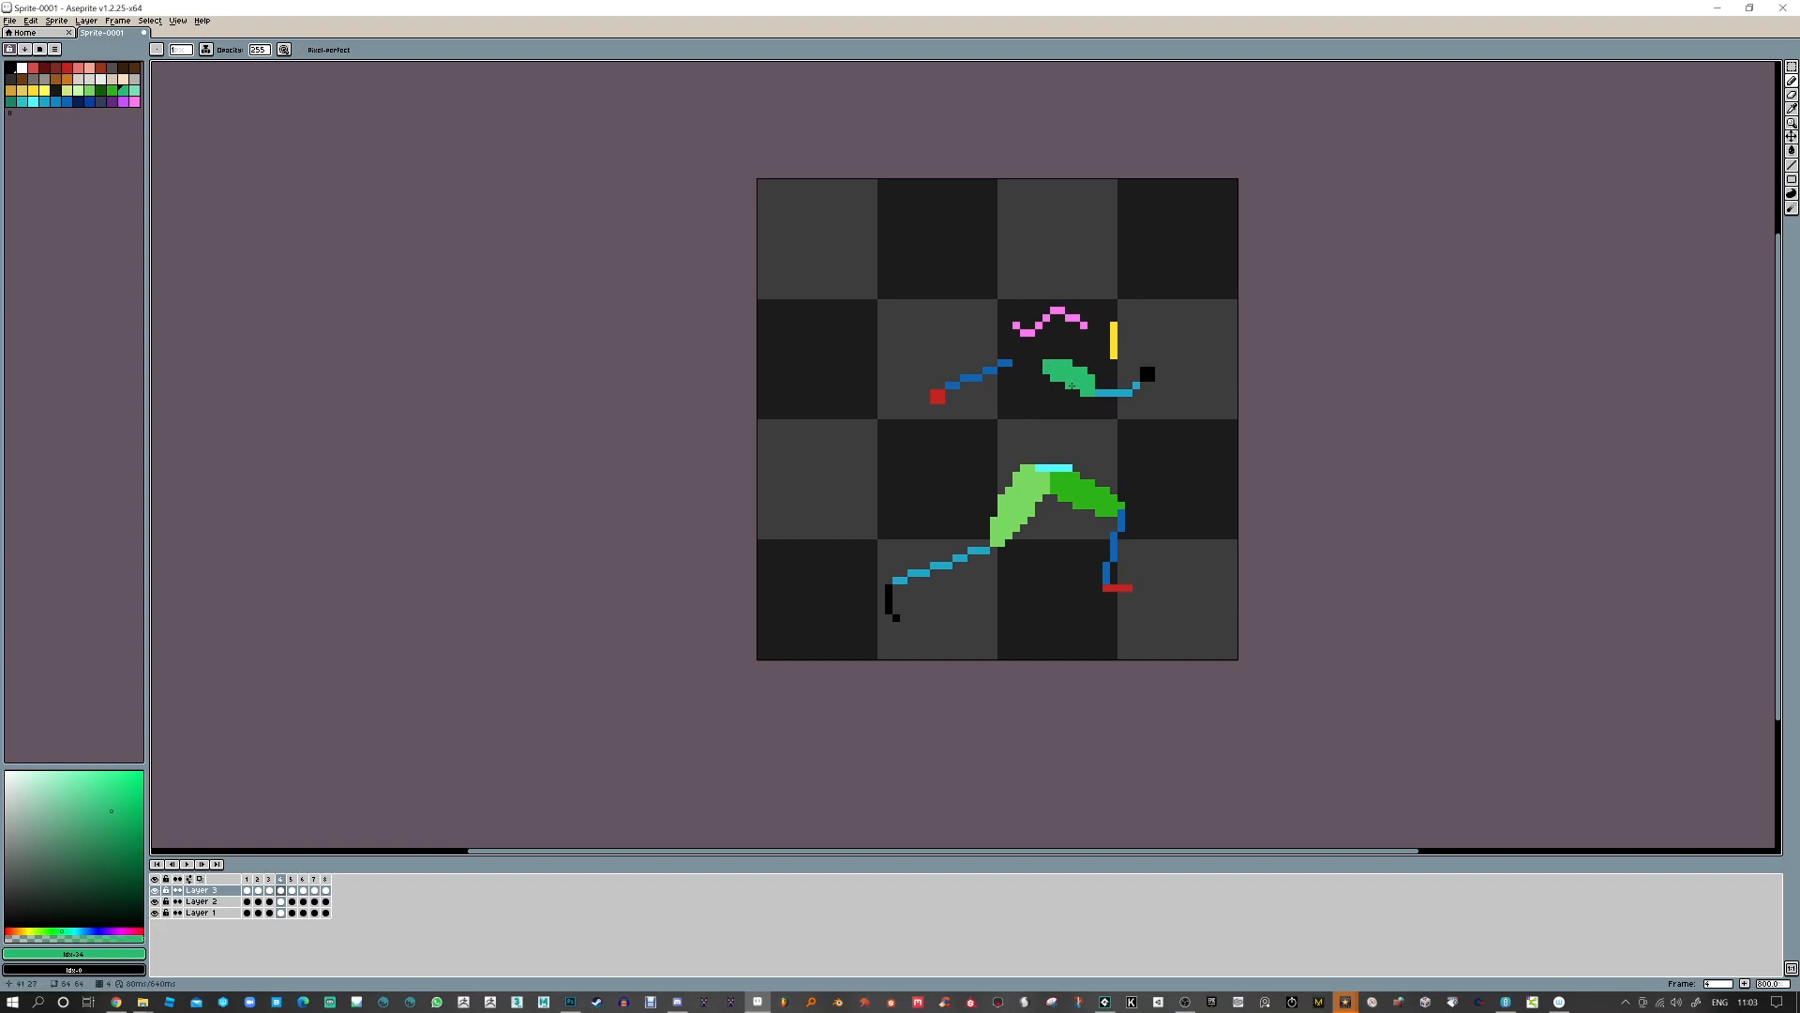
key("Right")
left_click_drag(1065, 360, 1056, 364)
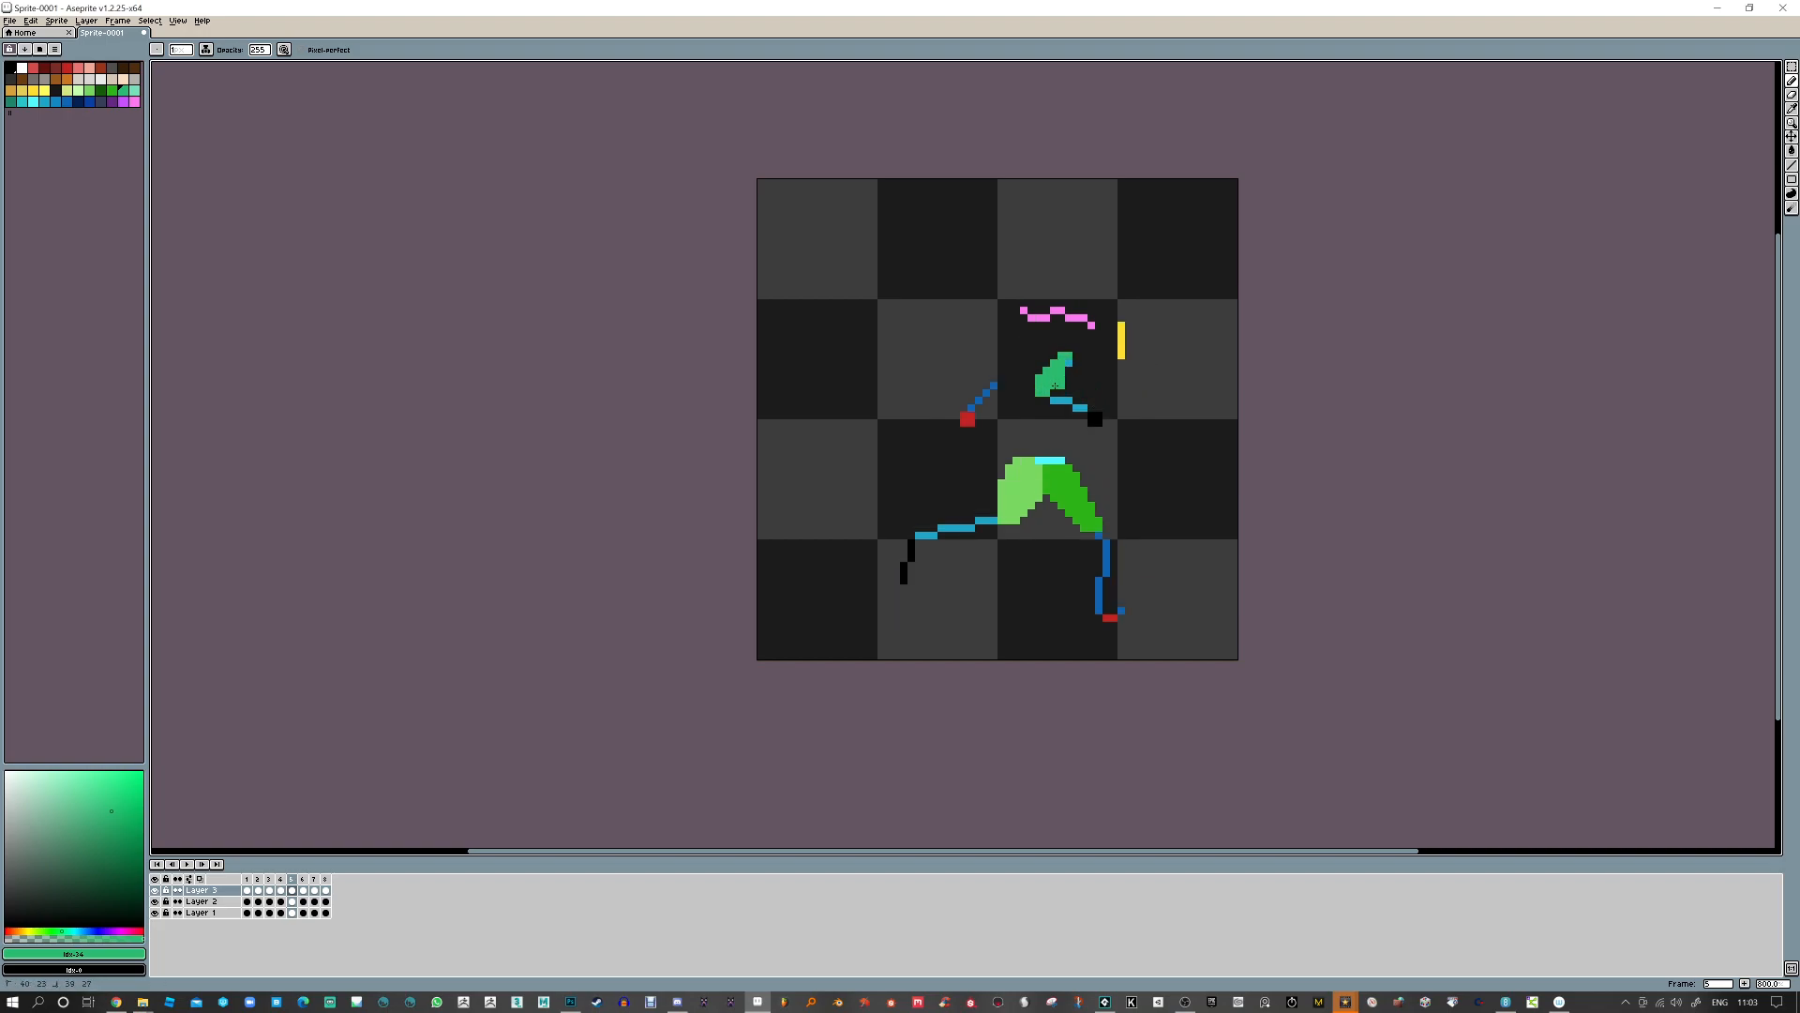
key("Right")
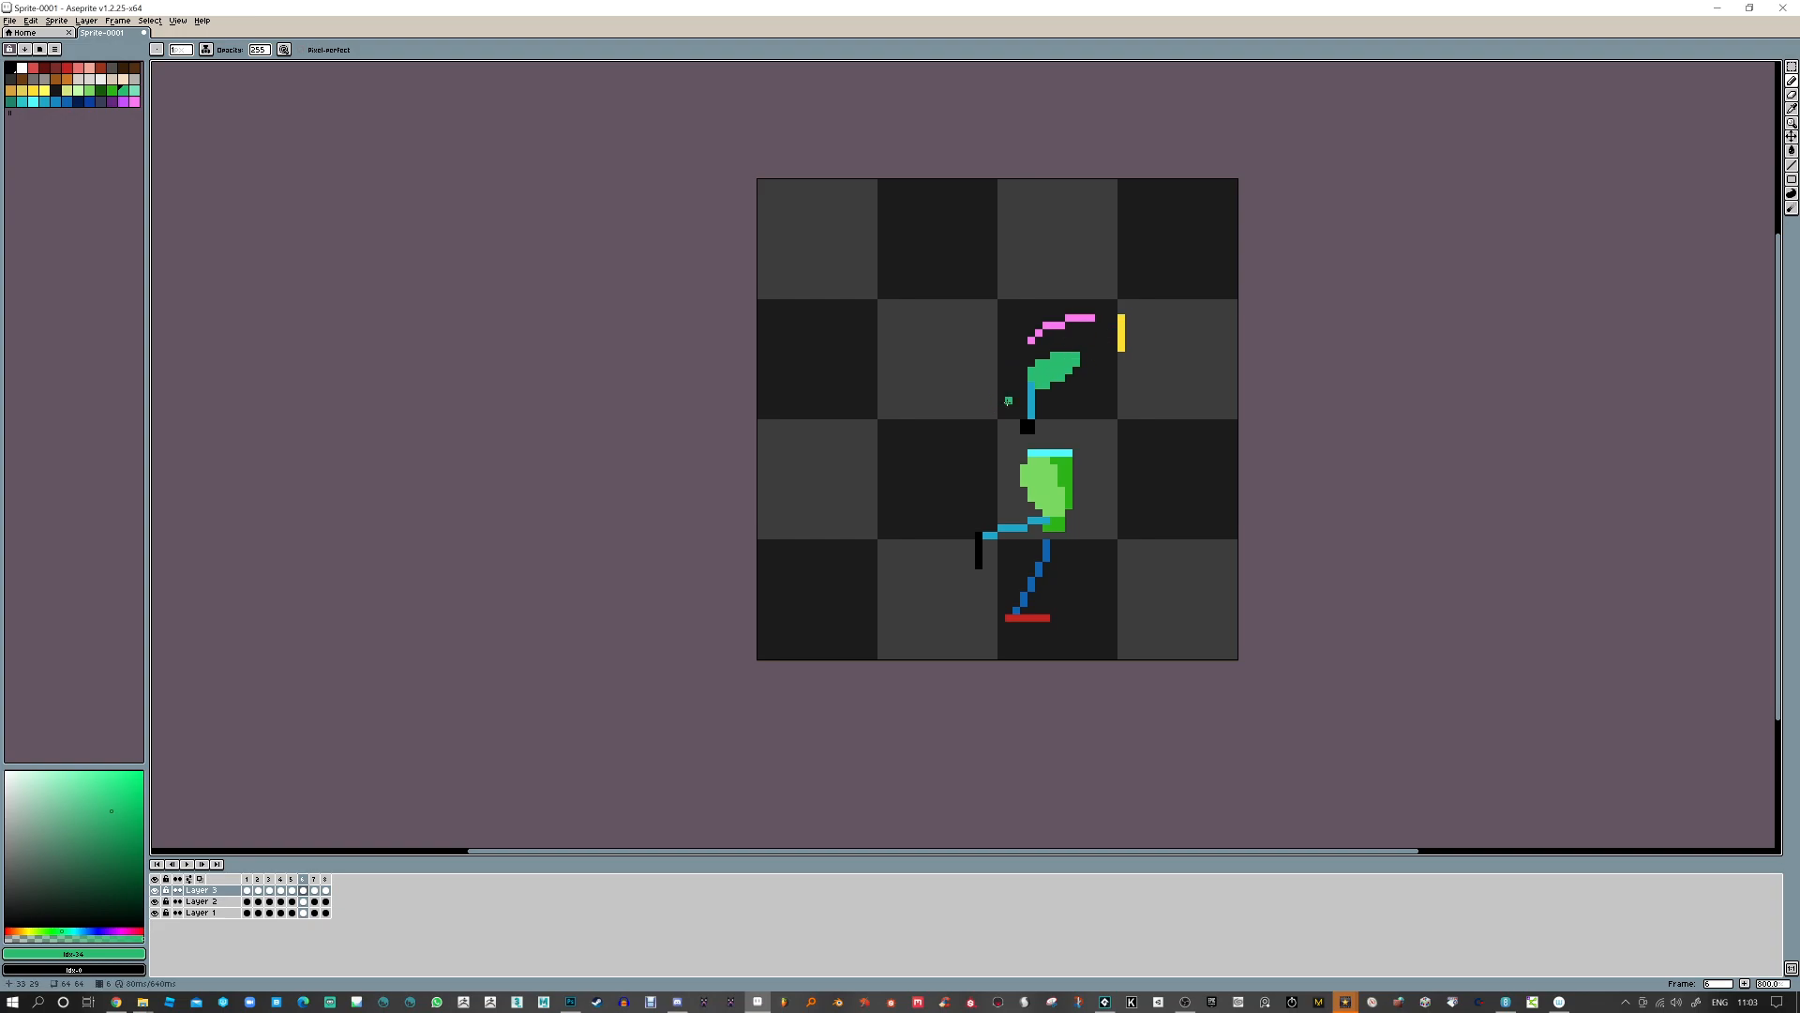
key("Right")
left_click_drag(1067, 358, 1031, 377)
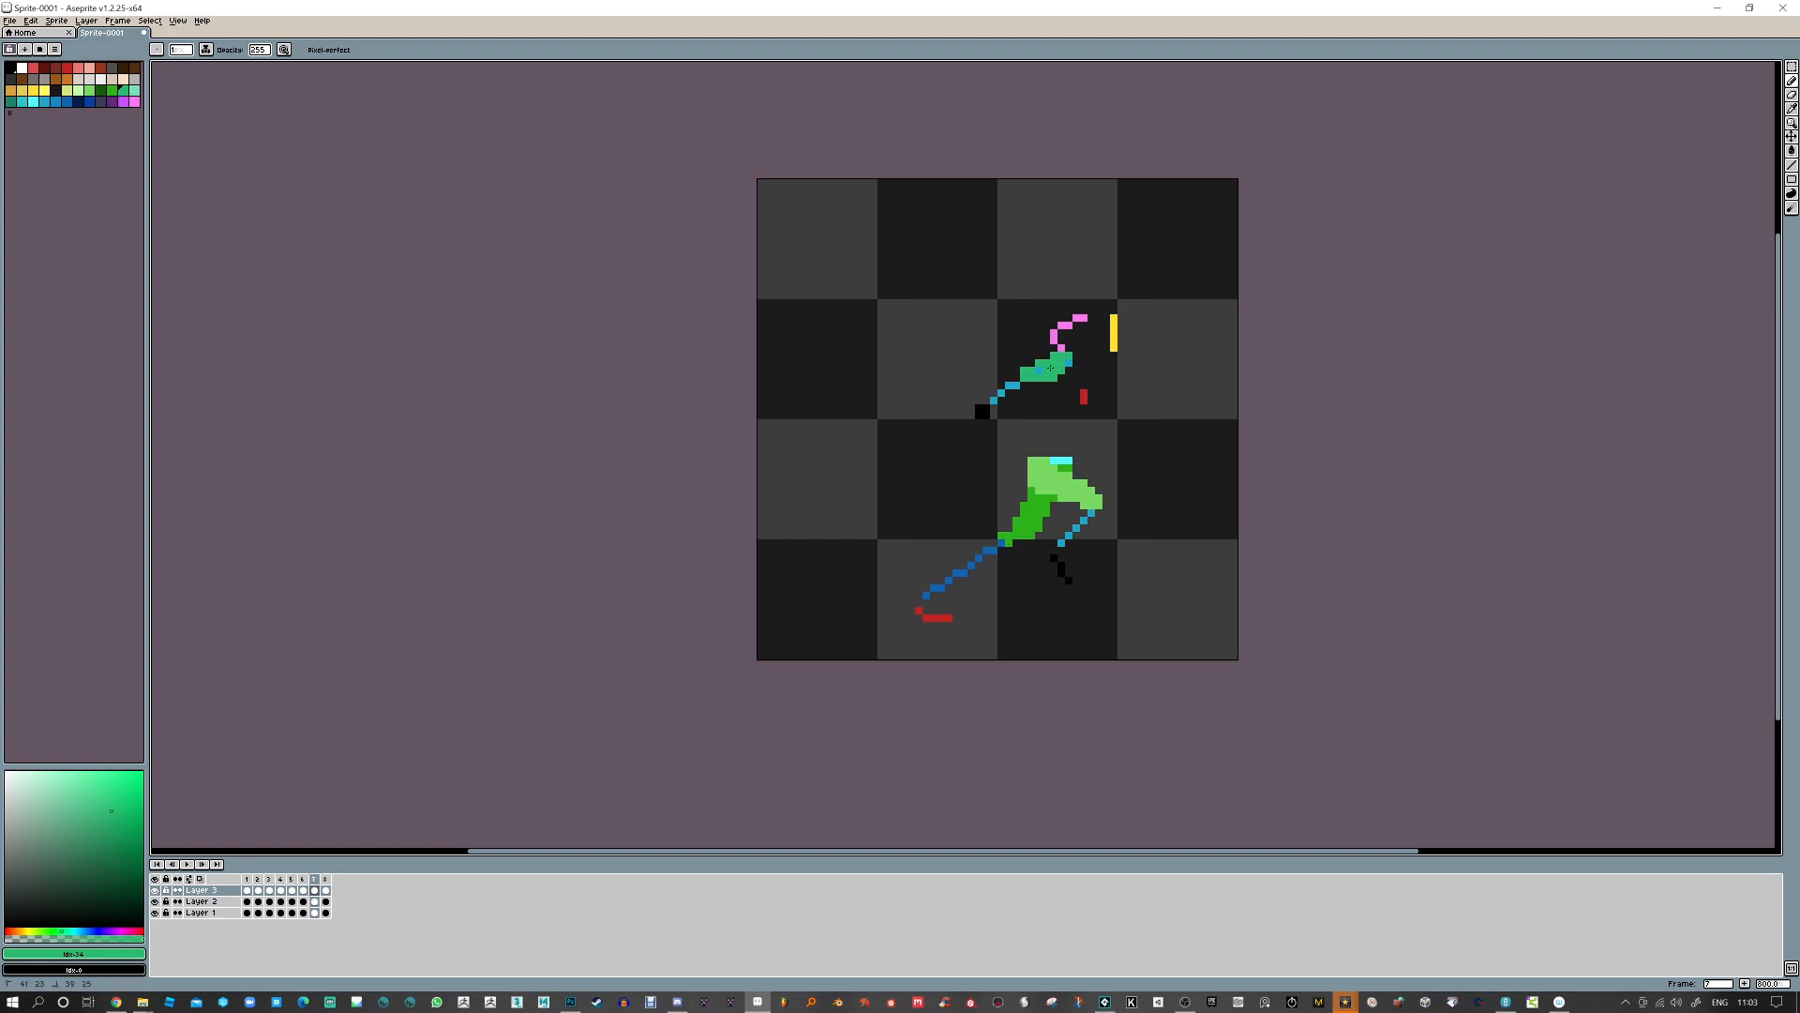
Continue the teal-green upper arm over the light-blue line in frames 8, 1, 2 and 3
key("Right")
mouse_move(1047, 362)
left_mouse_down()
mouse_move(1017, 366)
mouse_move(1030, 375)
left_mouse_up()
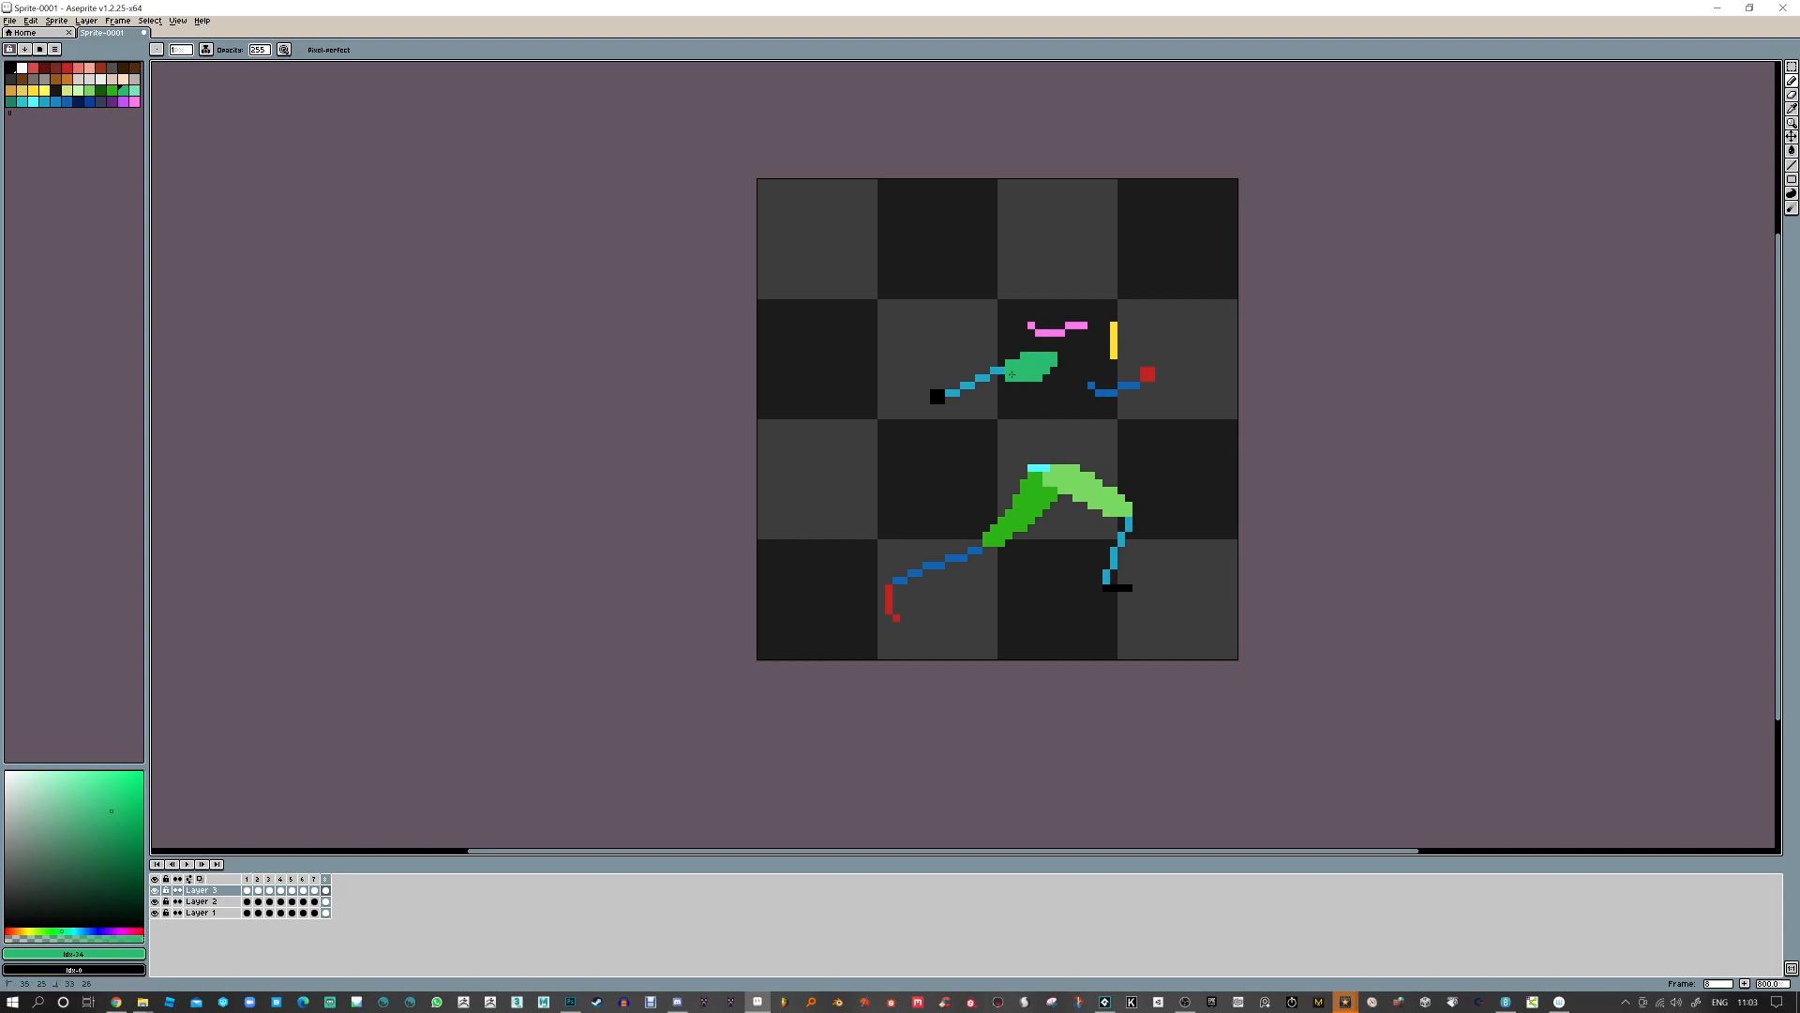
key("Right")
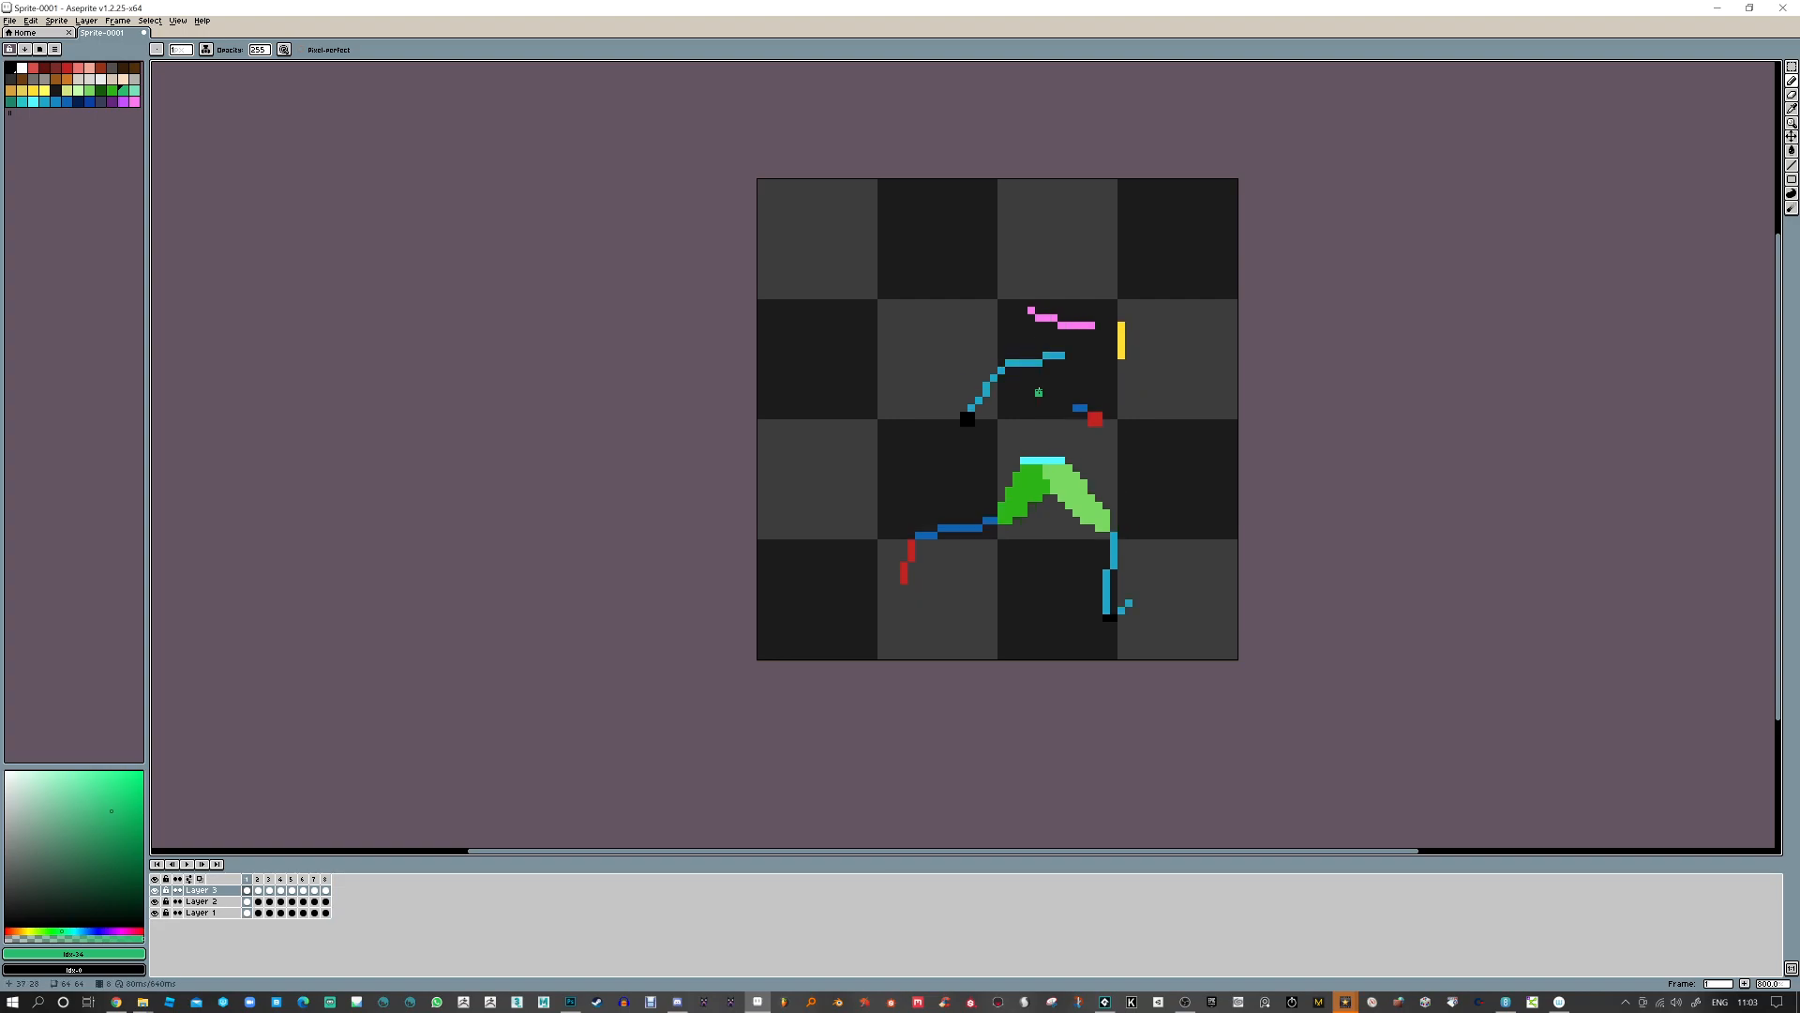
left_click_drag(1025, 358, 1026, 371)
key("Right")
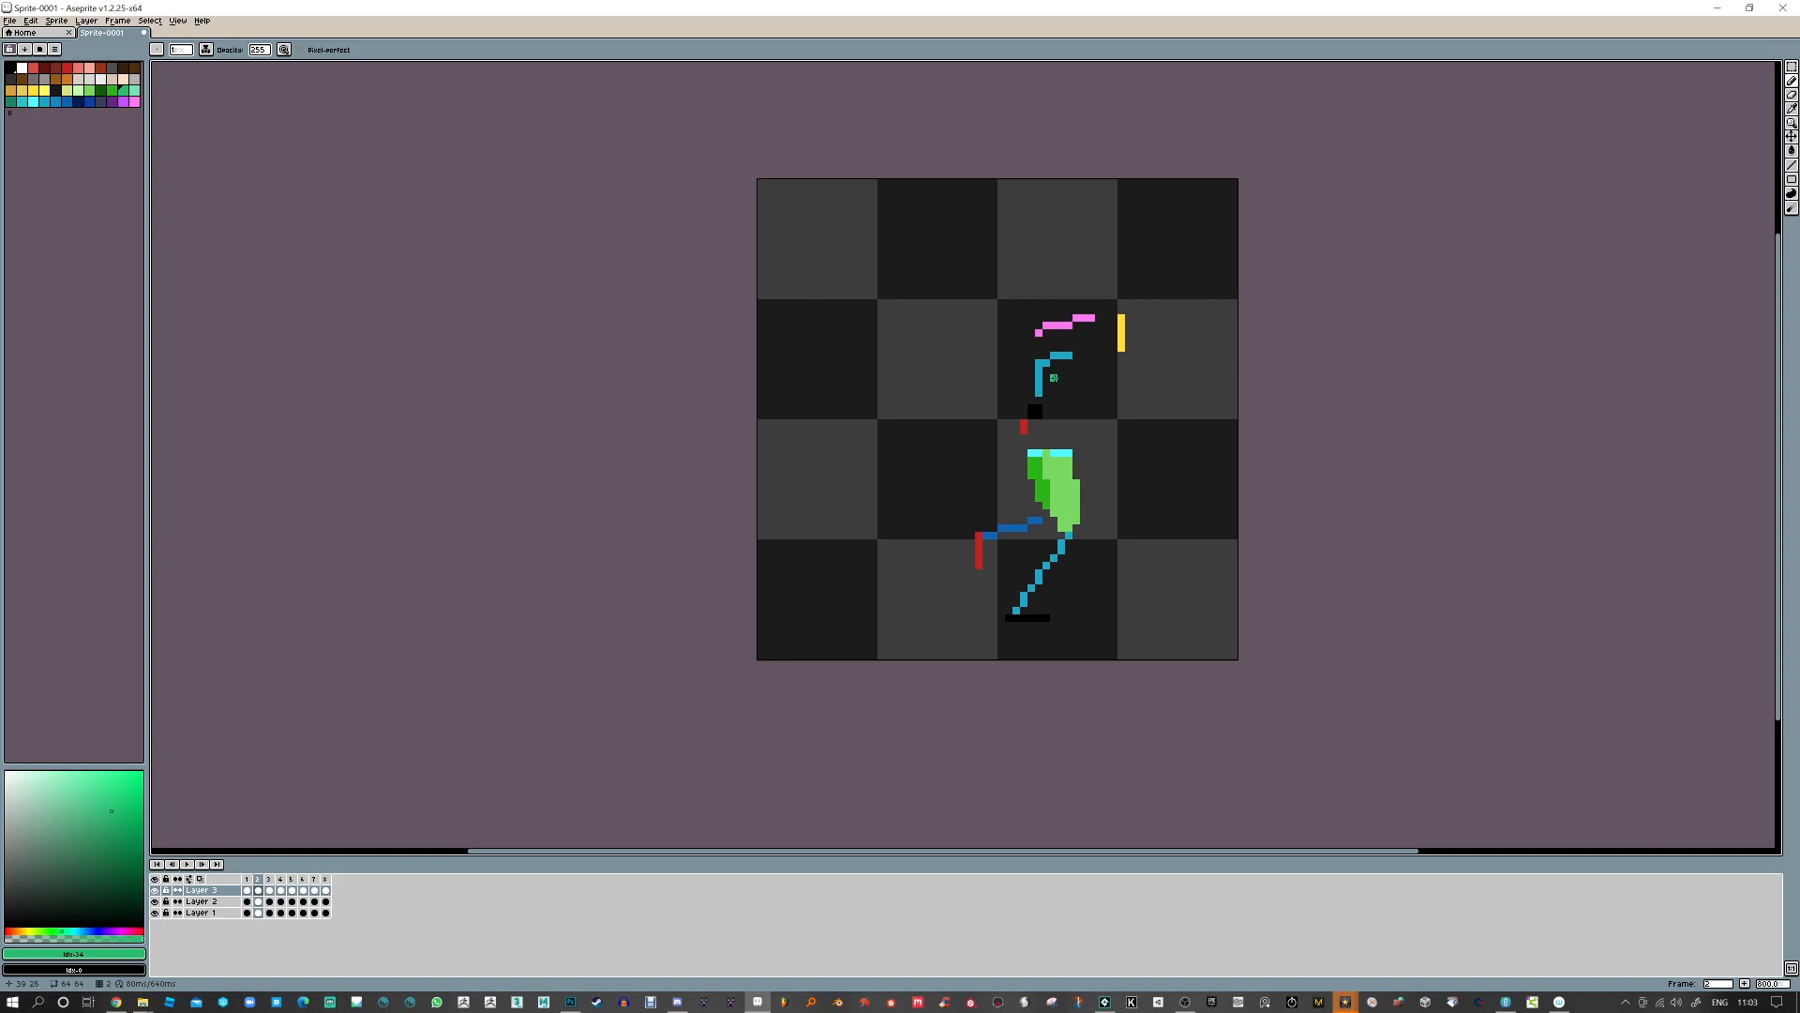
left_click_drag(1057, 357, 1059, 349)
key("Right")
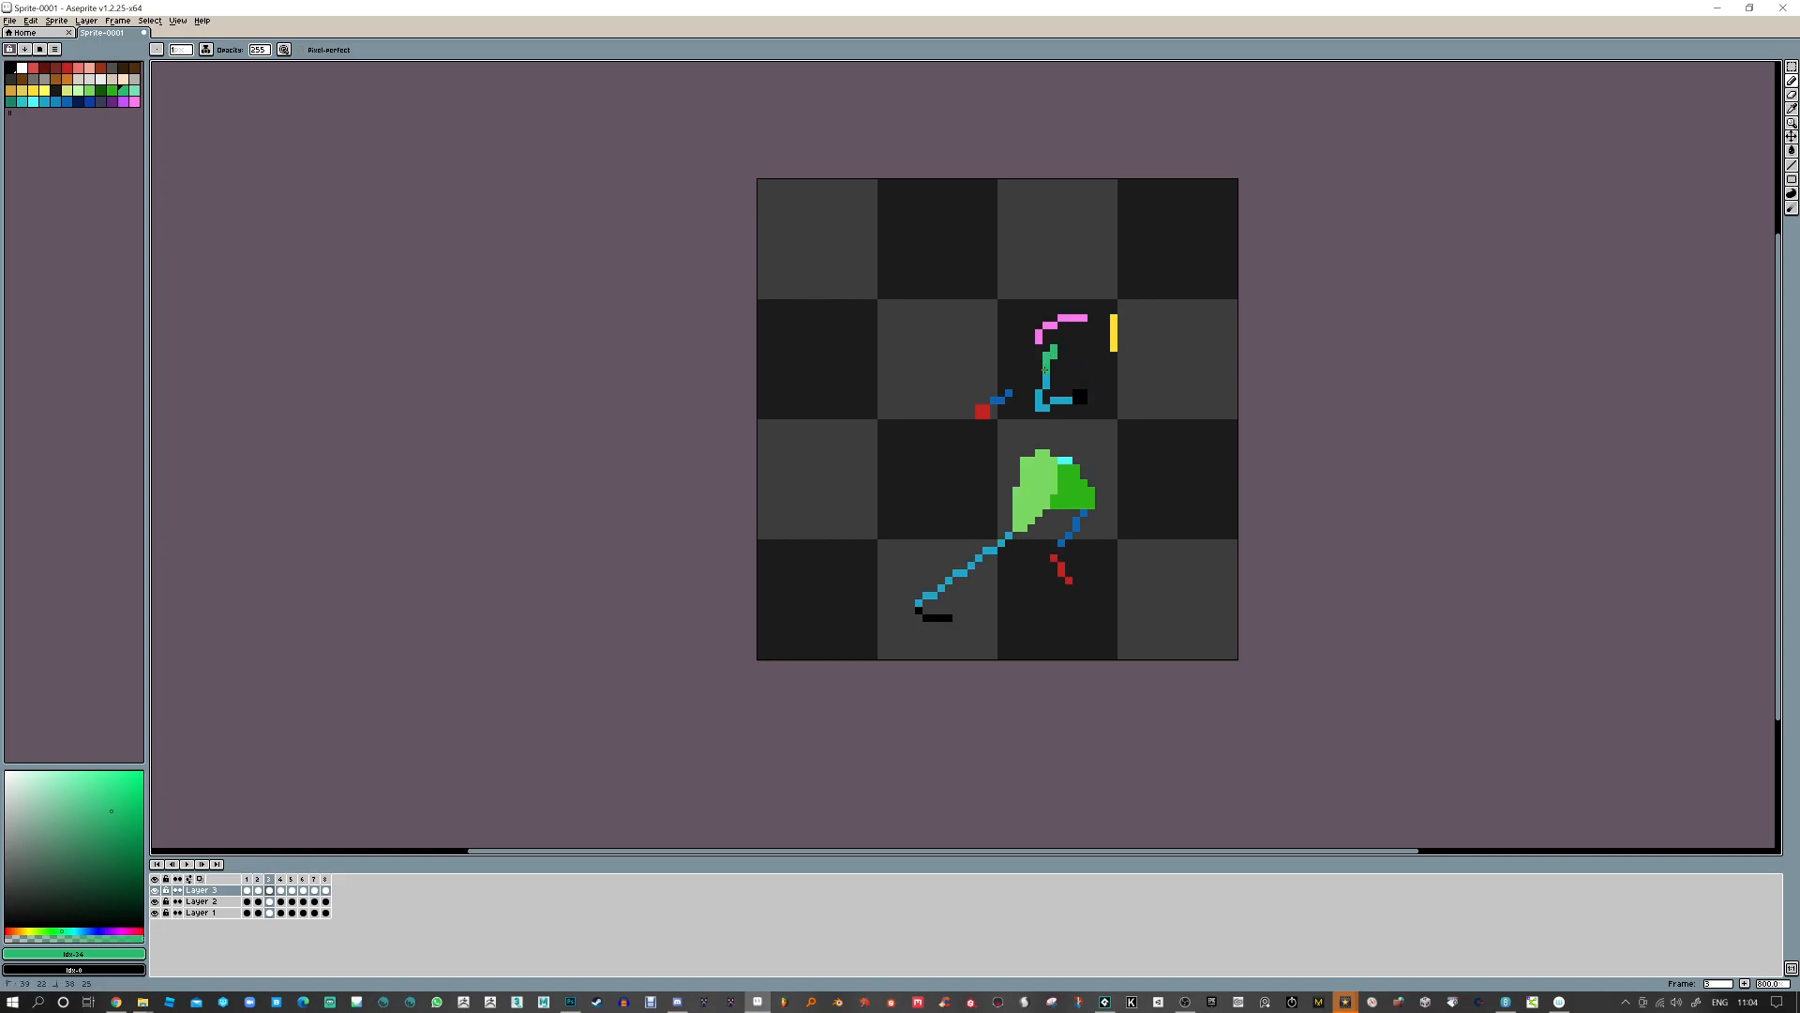
left_click_drag(1065, 351, 1068, 362)
left_click_drag(1045, 370, 1039, 377)
Step repeatedly through all eight frames to review the teal-green upper arm's motion, ending on frame 4
key("Right")
key("Right")
key("Right")
key("Right")
key("Right")
key("Right")
key("Right")
key("Right")
key("Right")
key("Right")
key("Right")
key("Right")
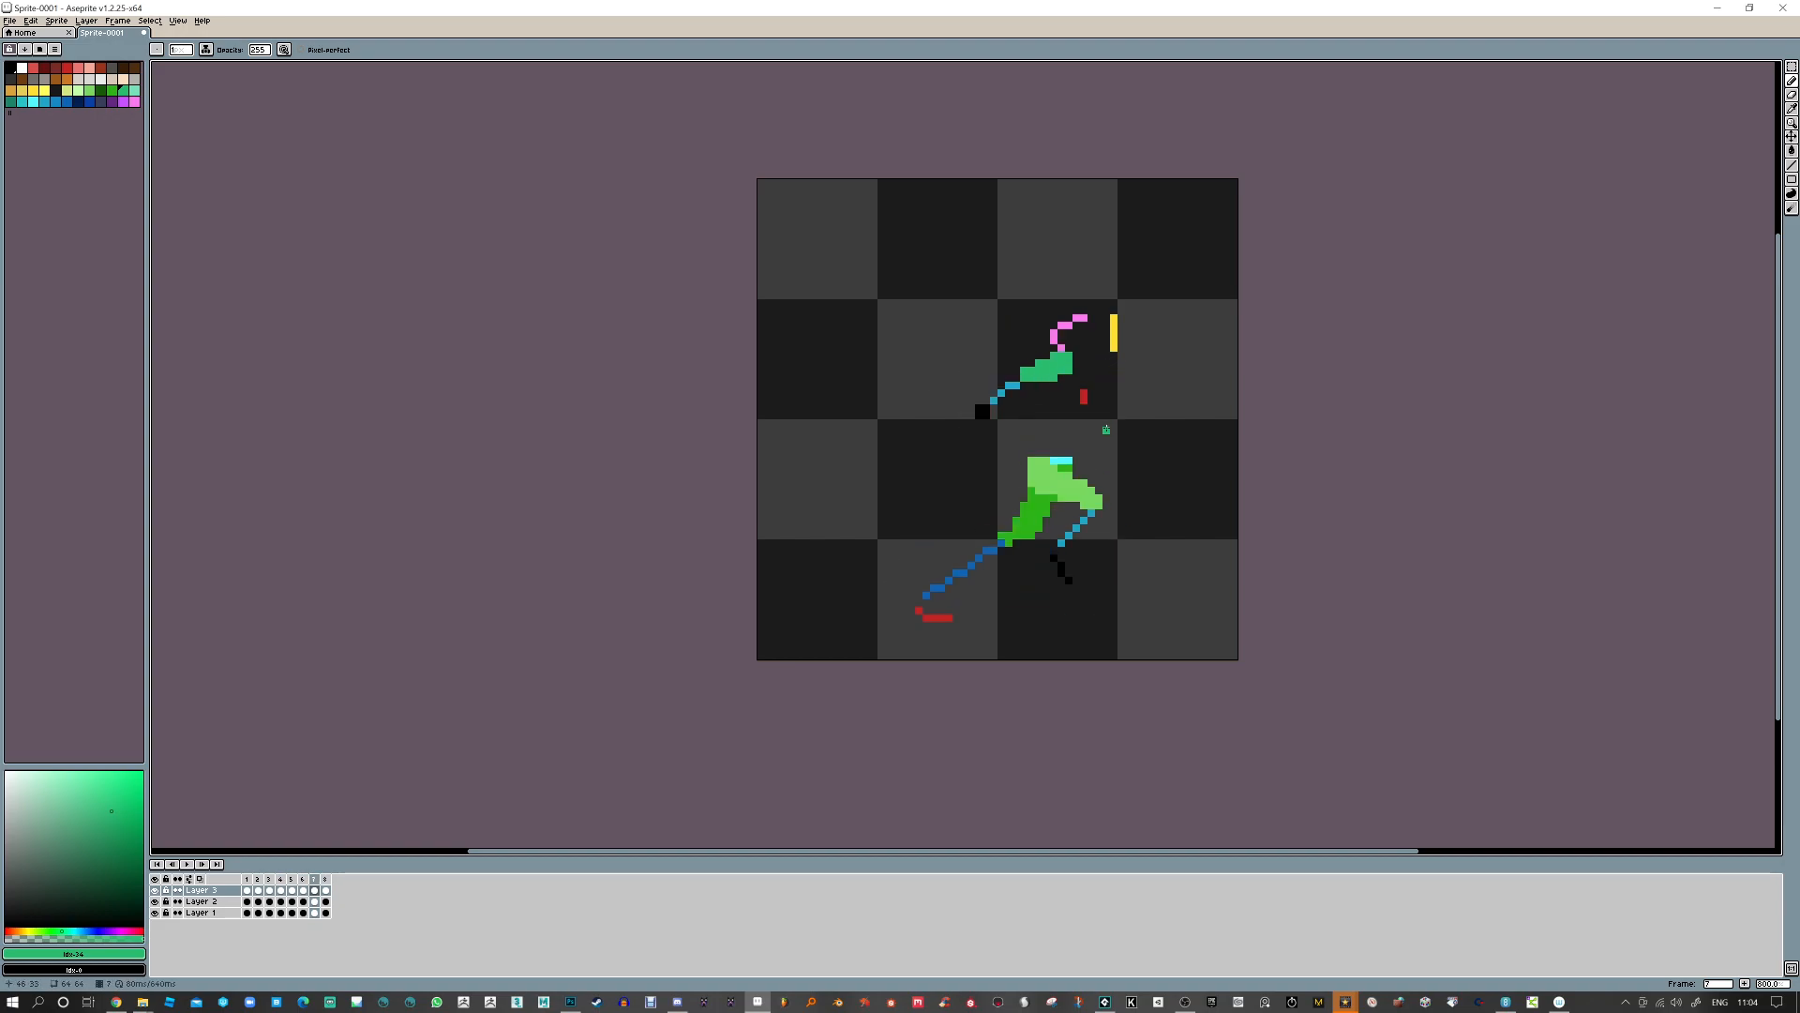
key("Right")
key("Right")
key("Right")
key("Right")
key("Right")
key("Right")
key("Right")
key("Right")
key("Right")
key("Right")
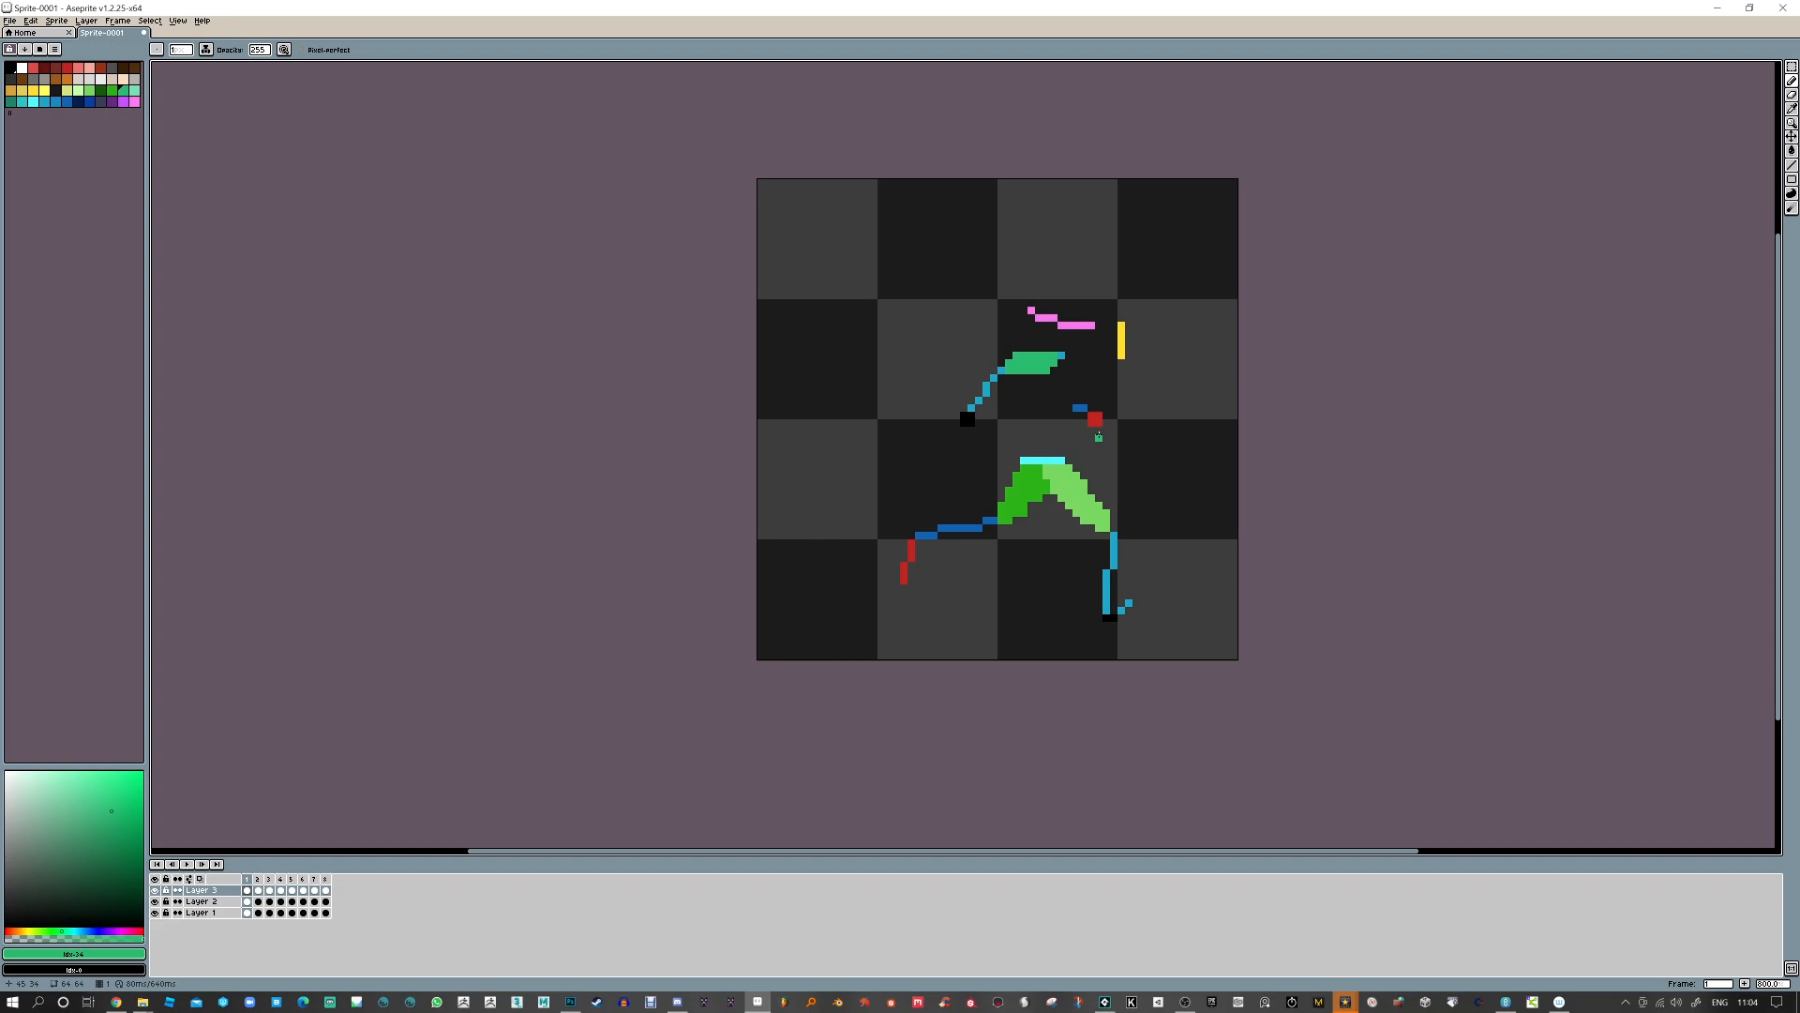
key("Right")
key("Right")
key("Right")
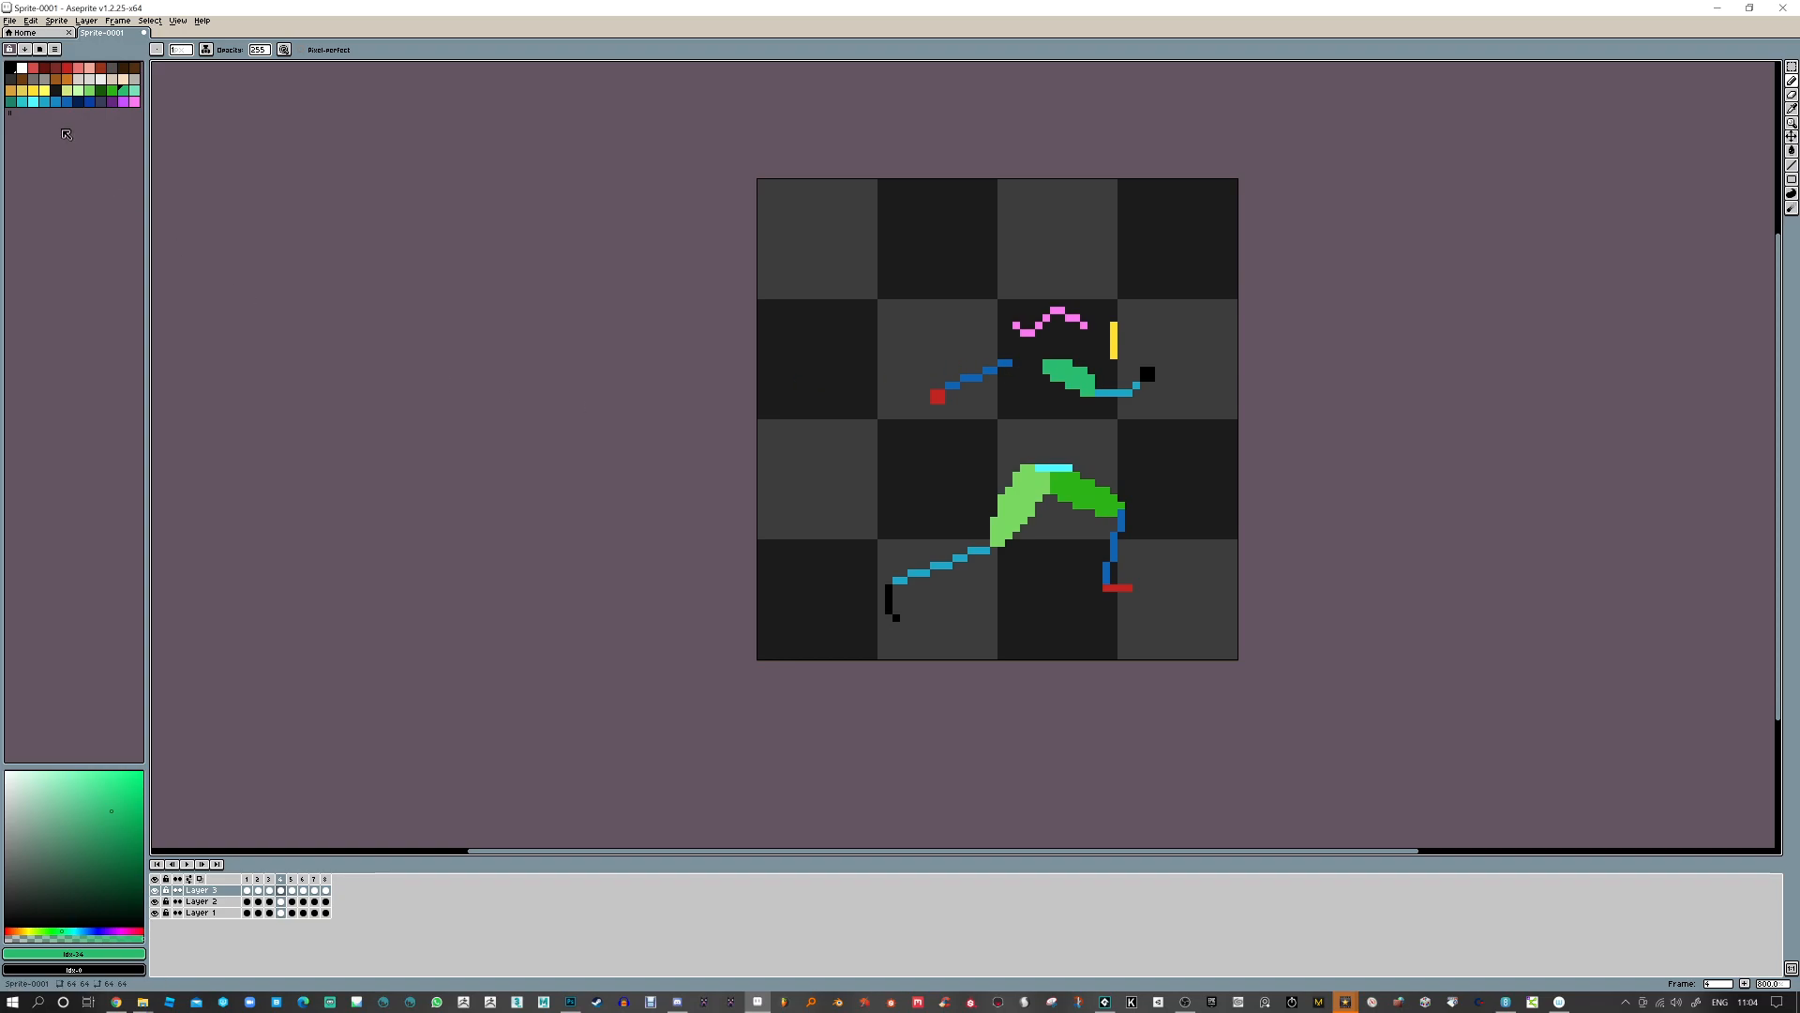
With orange, paint the forearm over the light-blue forearm line in frames 4 through 7
left_click(67, 78)
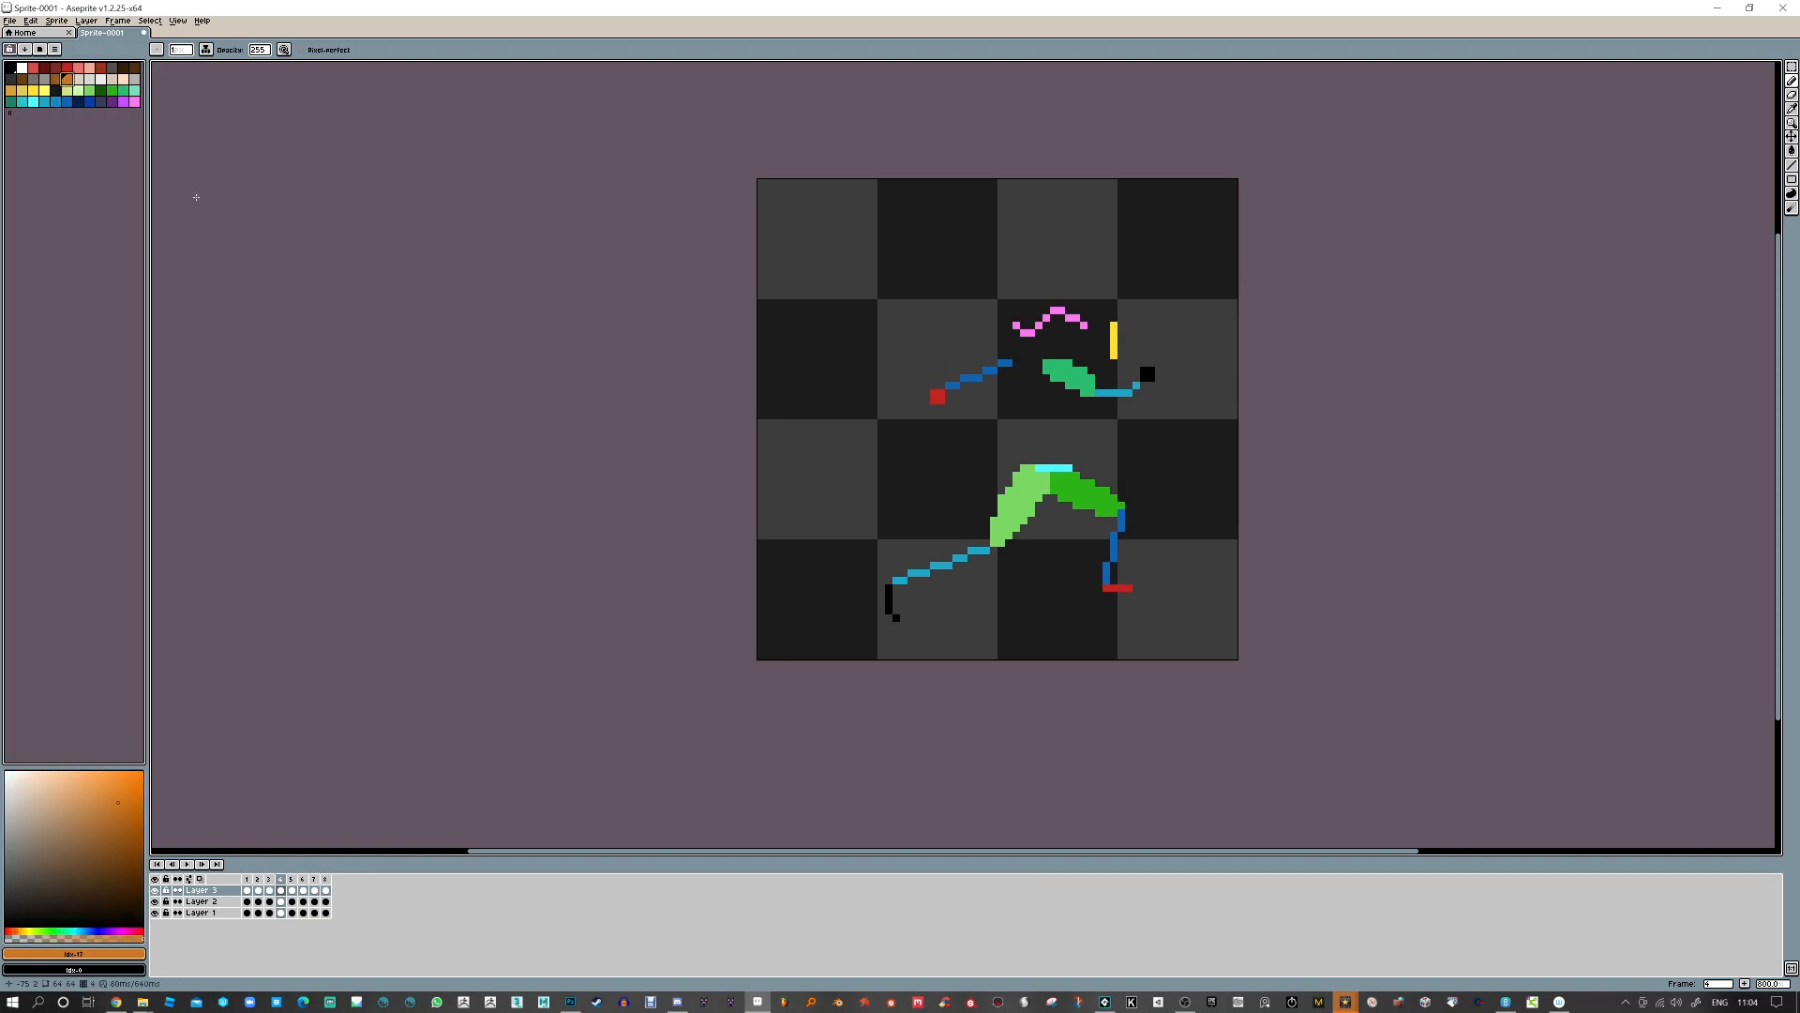
left_click_drag(1106, 384, 1136, 383)
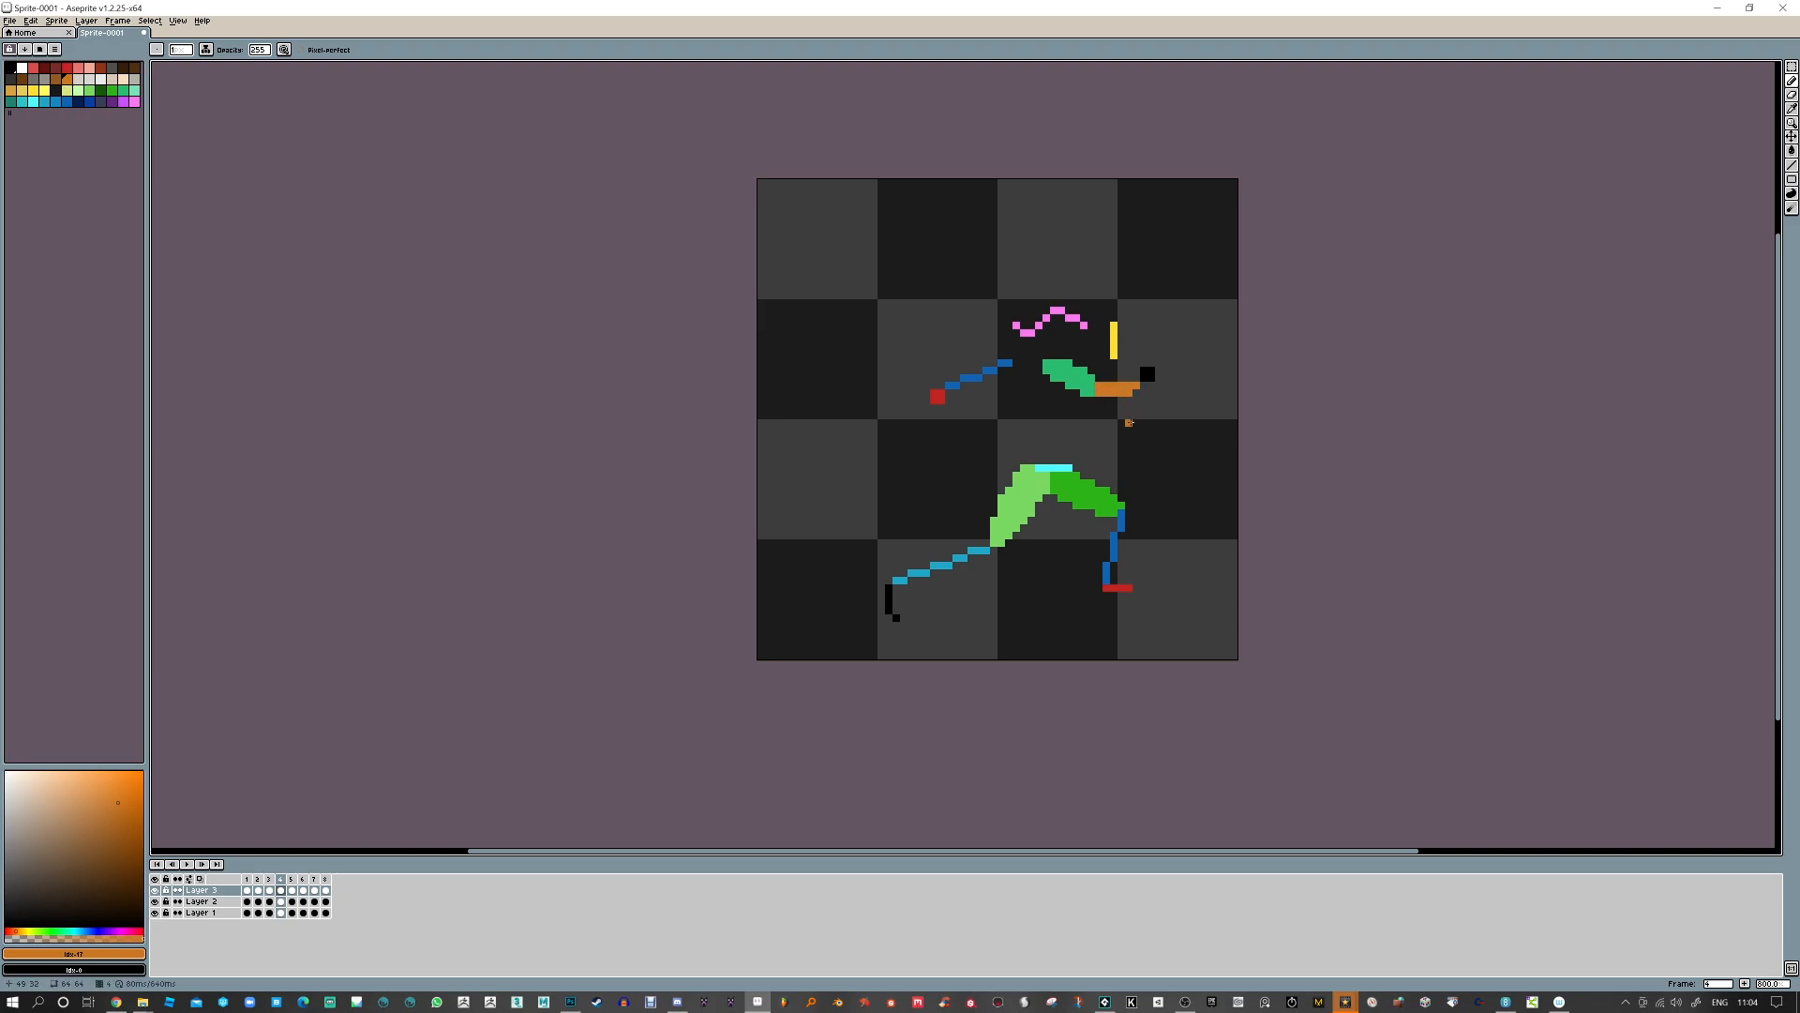
key("Right")
left_click_drag(1067, 400, 1065, 398)
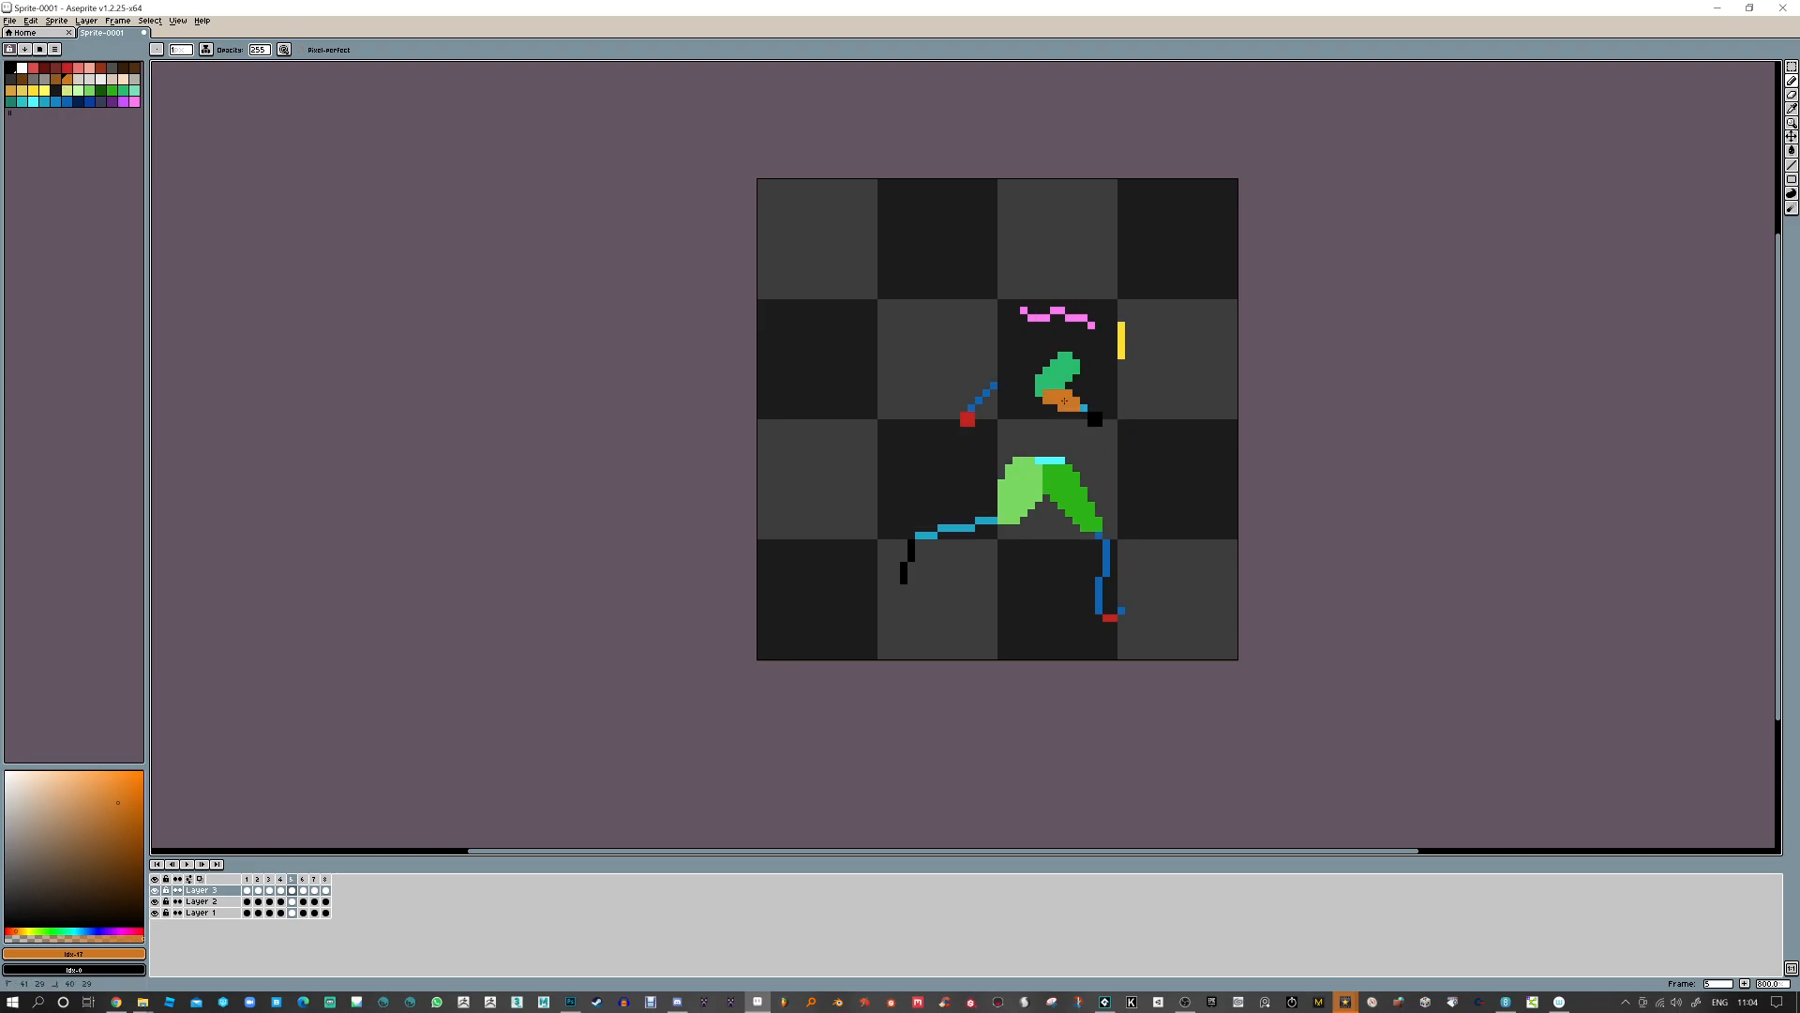
key("Right")
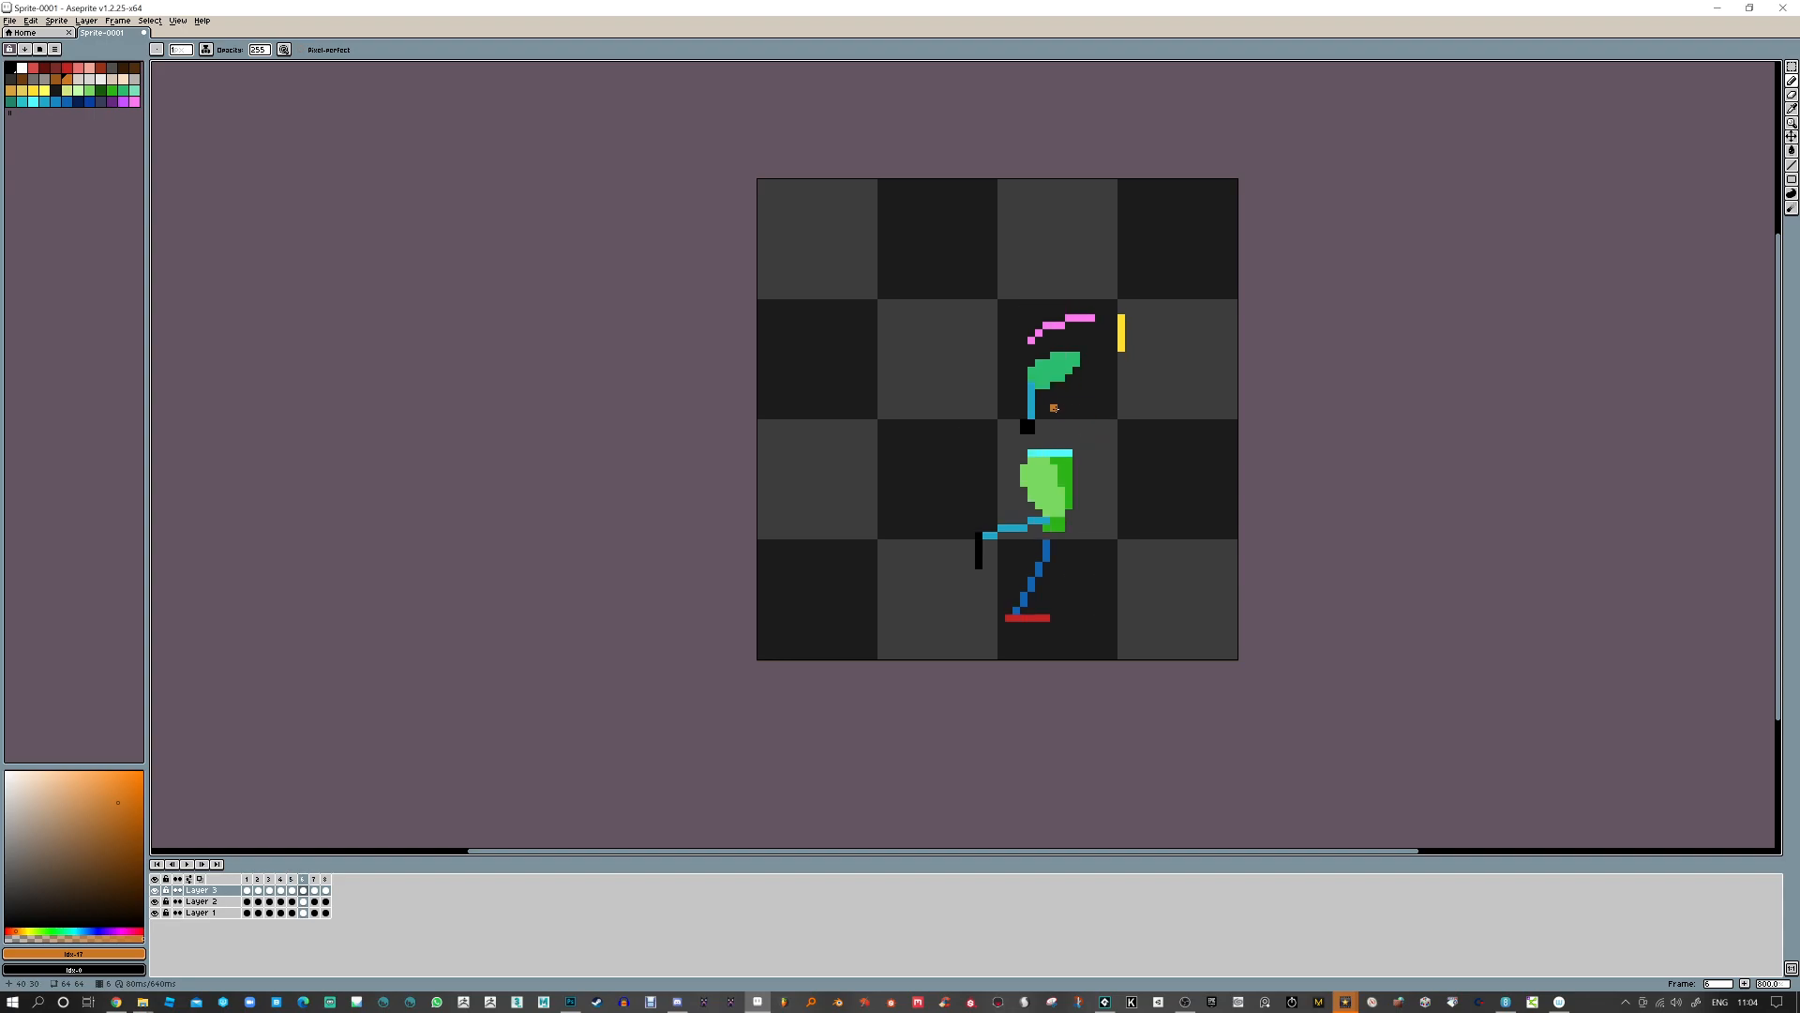
key("Right")
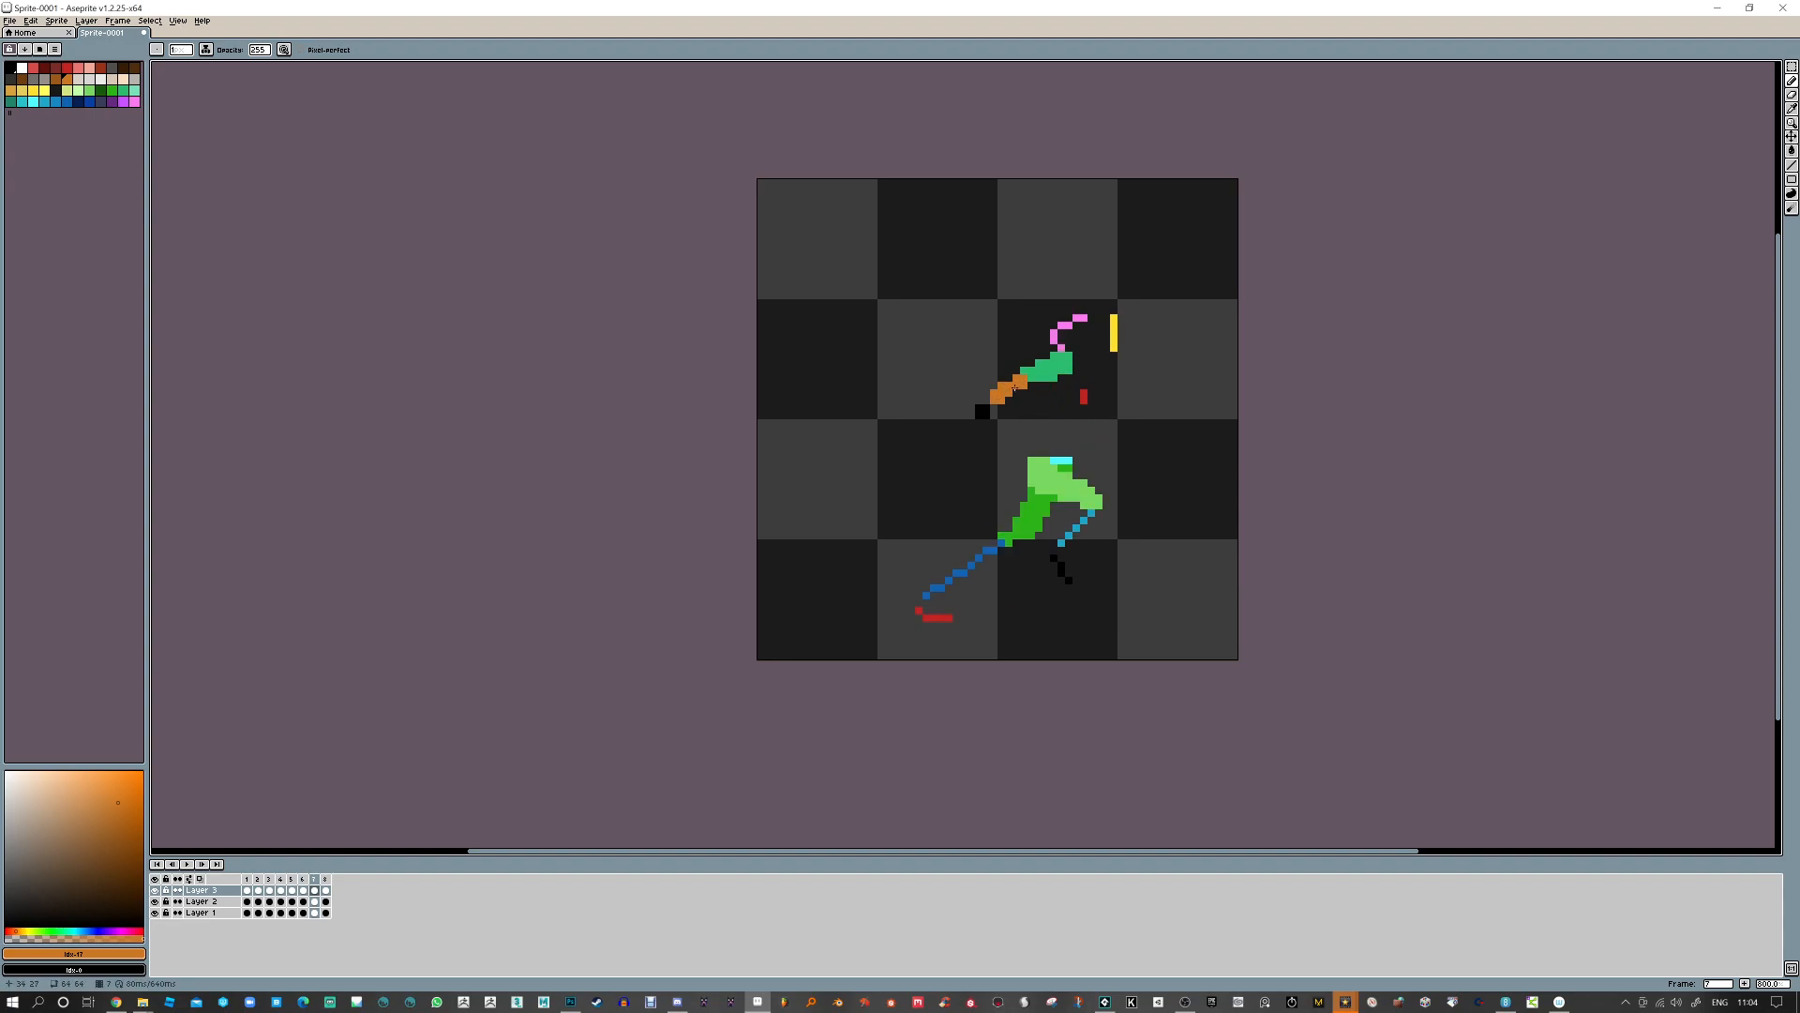
Paint the orange forearm over the light-blue line in frames 8, 1, 2 and 3, then review the cycle
key("Right")
mouse_move(999, 372)
left_mouse_down()
mouse_move(949, 392)
mouse_move(1012, 396)
mouse_move(1005, 376)
mouse_move(979, 401)
mouse_move(1038, 378)
mouse_move(1036, 397)
mouse_move(1117, 366)
mouse_move(1133, 392)
mouse_move(1062, 399)
left_mouse_up()
key("Right")
key("Right")
key("Right")
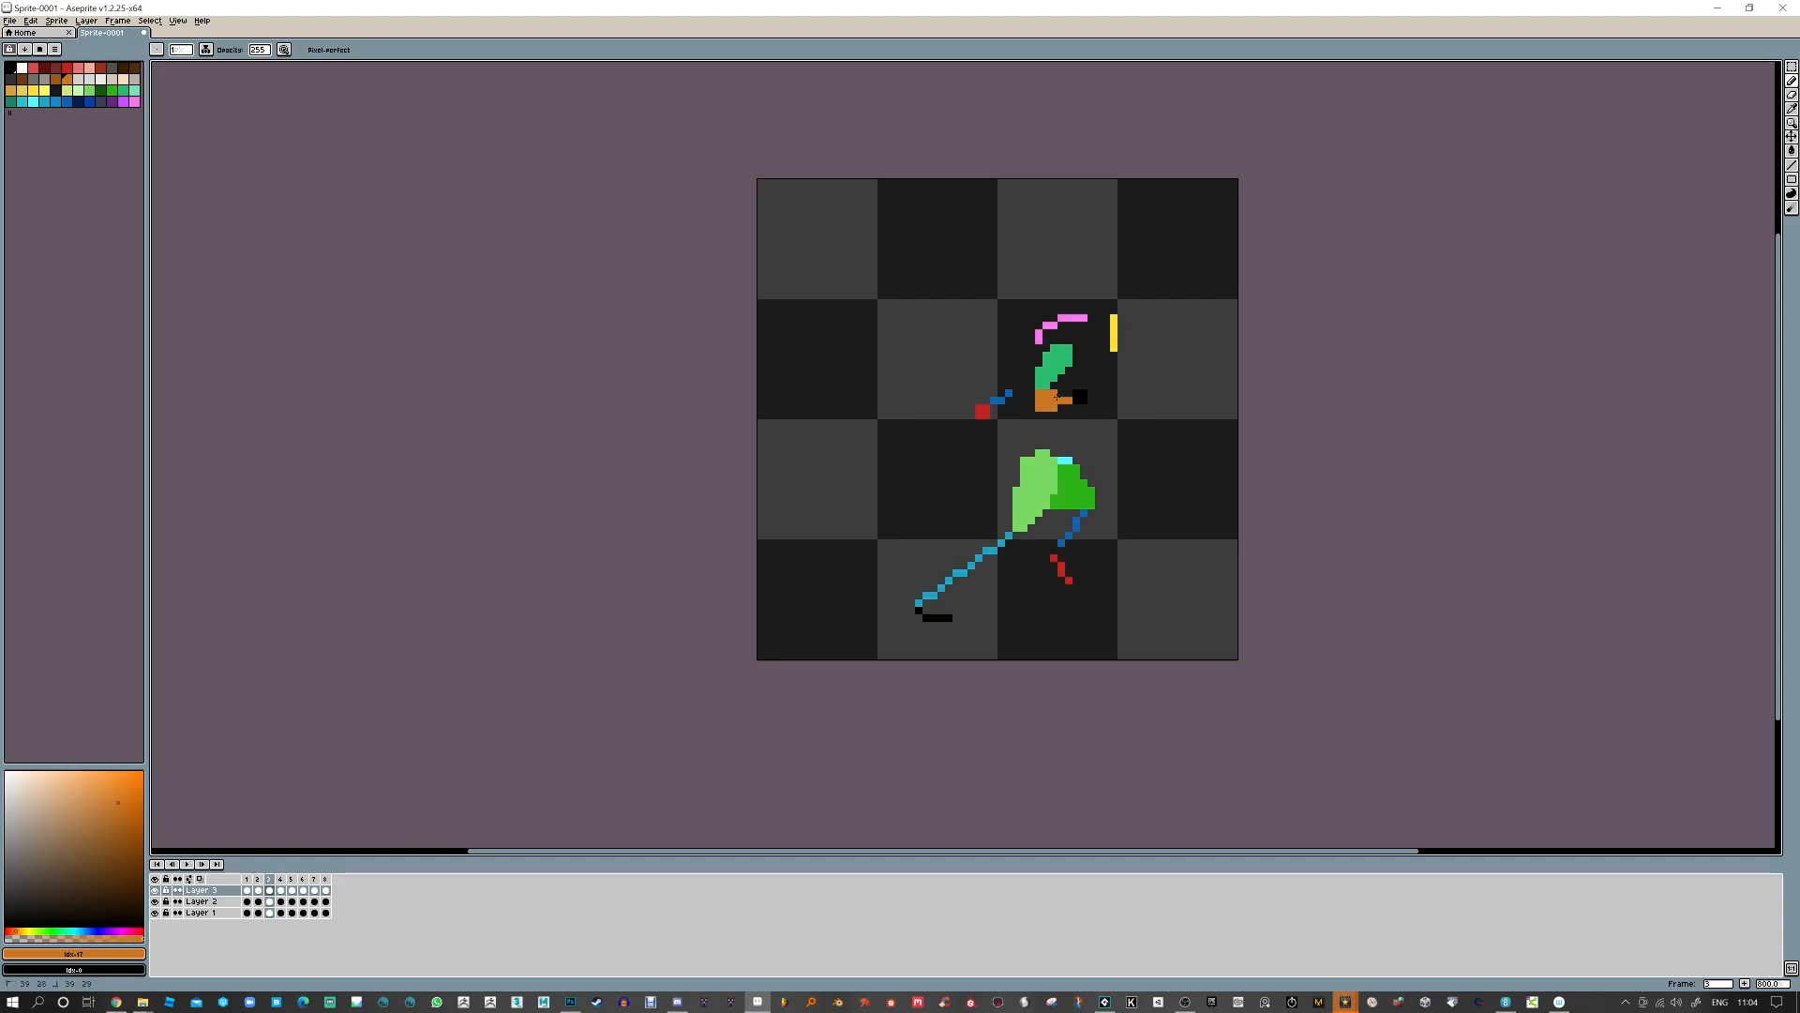
key("Right")
key("Right")
key("Right")
key("Right")
key("Right")
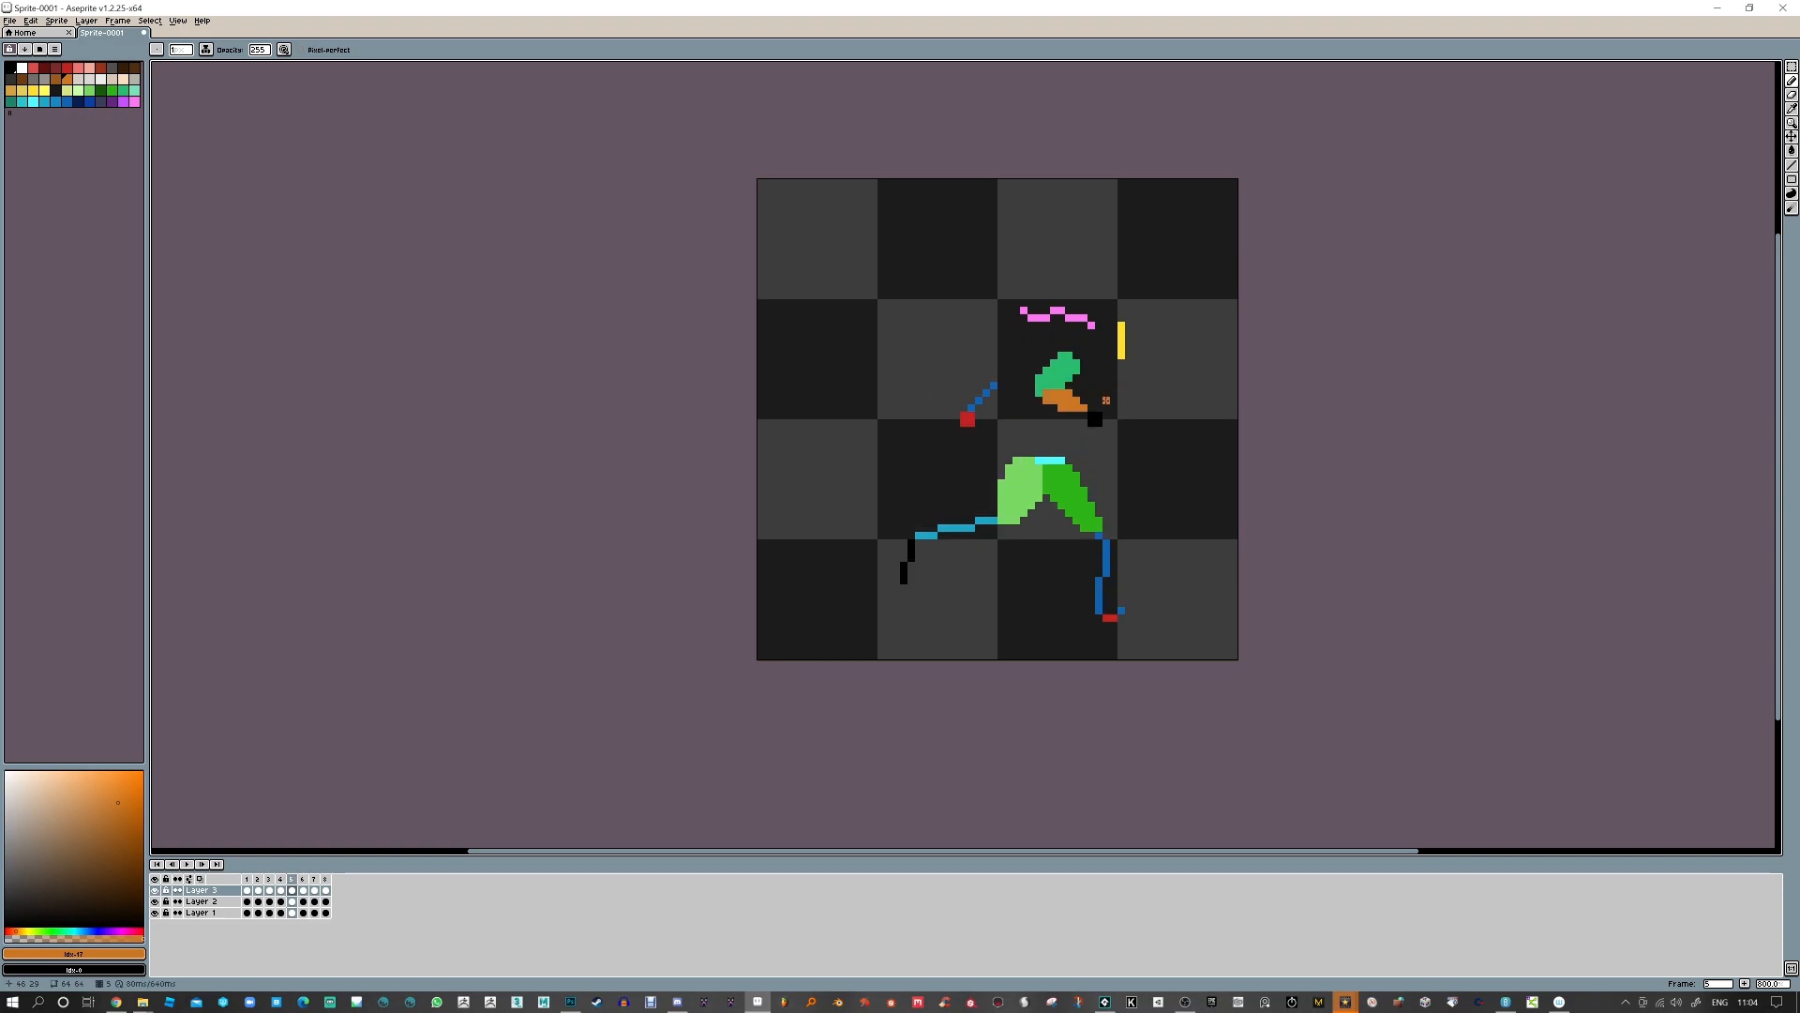
key("Return")
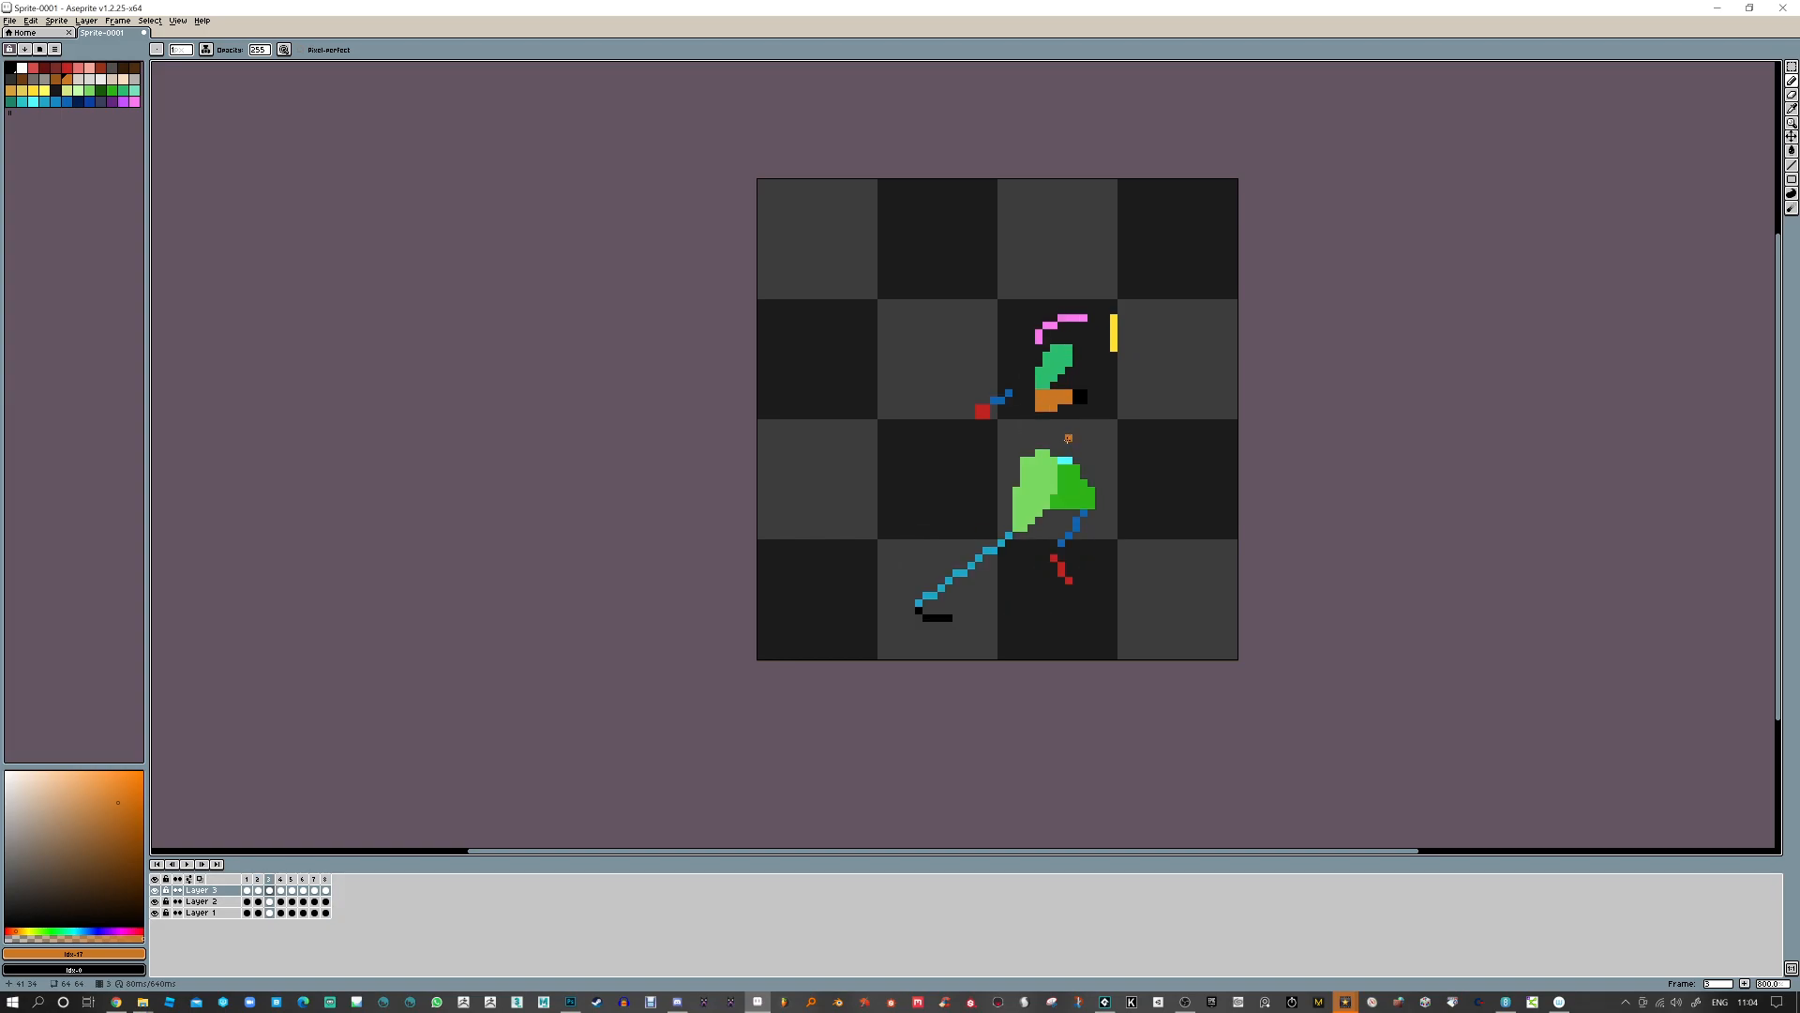
With a darker orange-brown, paint the other forearm over the dark-blue arm line in frames 4 and 5
left_click(57, 81)
left_click_drag(958, 378, 985, 374)
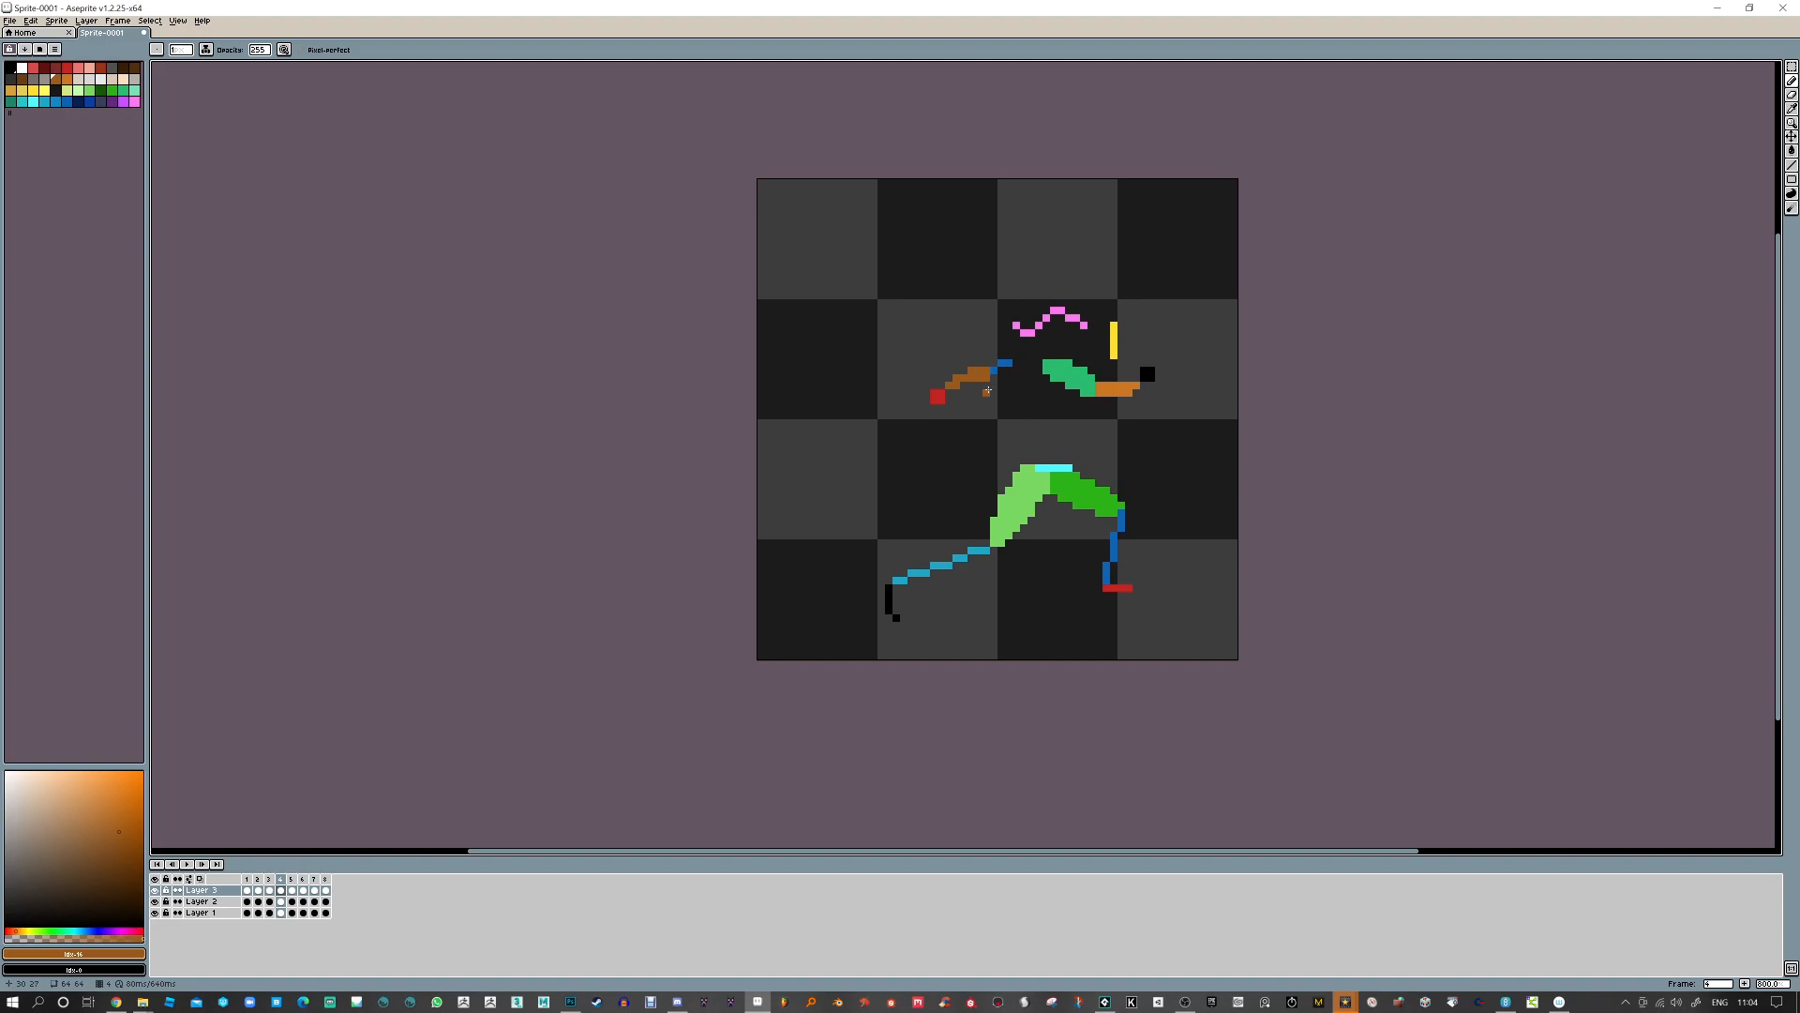
key("Right")
left_click_drag(993, 376, 985, 394)
Paint the orange-brown forearm over the visible dark-blue arm line in frames 8, 1 and 3, then play the cycle
key("Right")
key("Right")
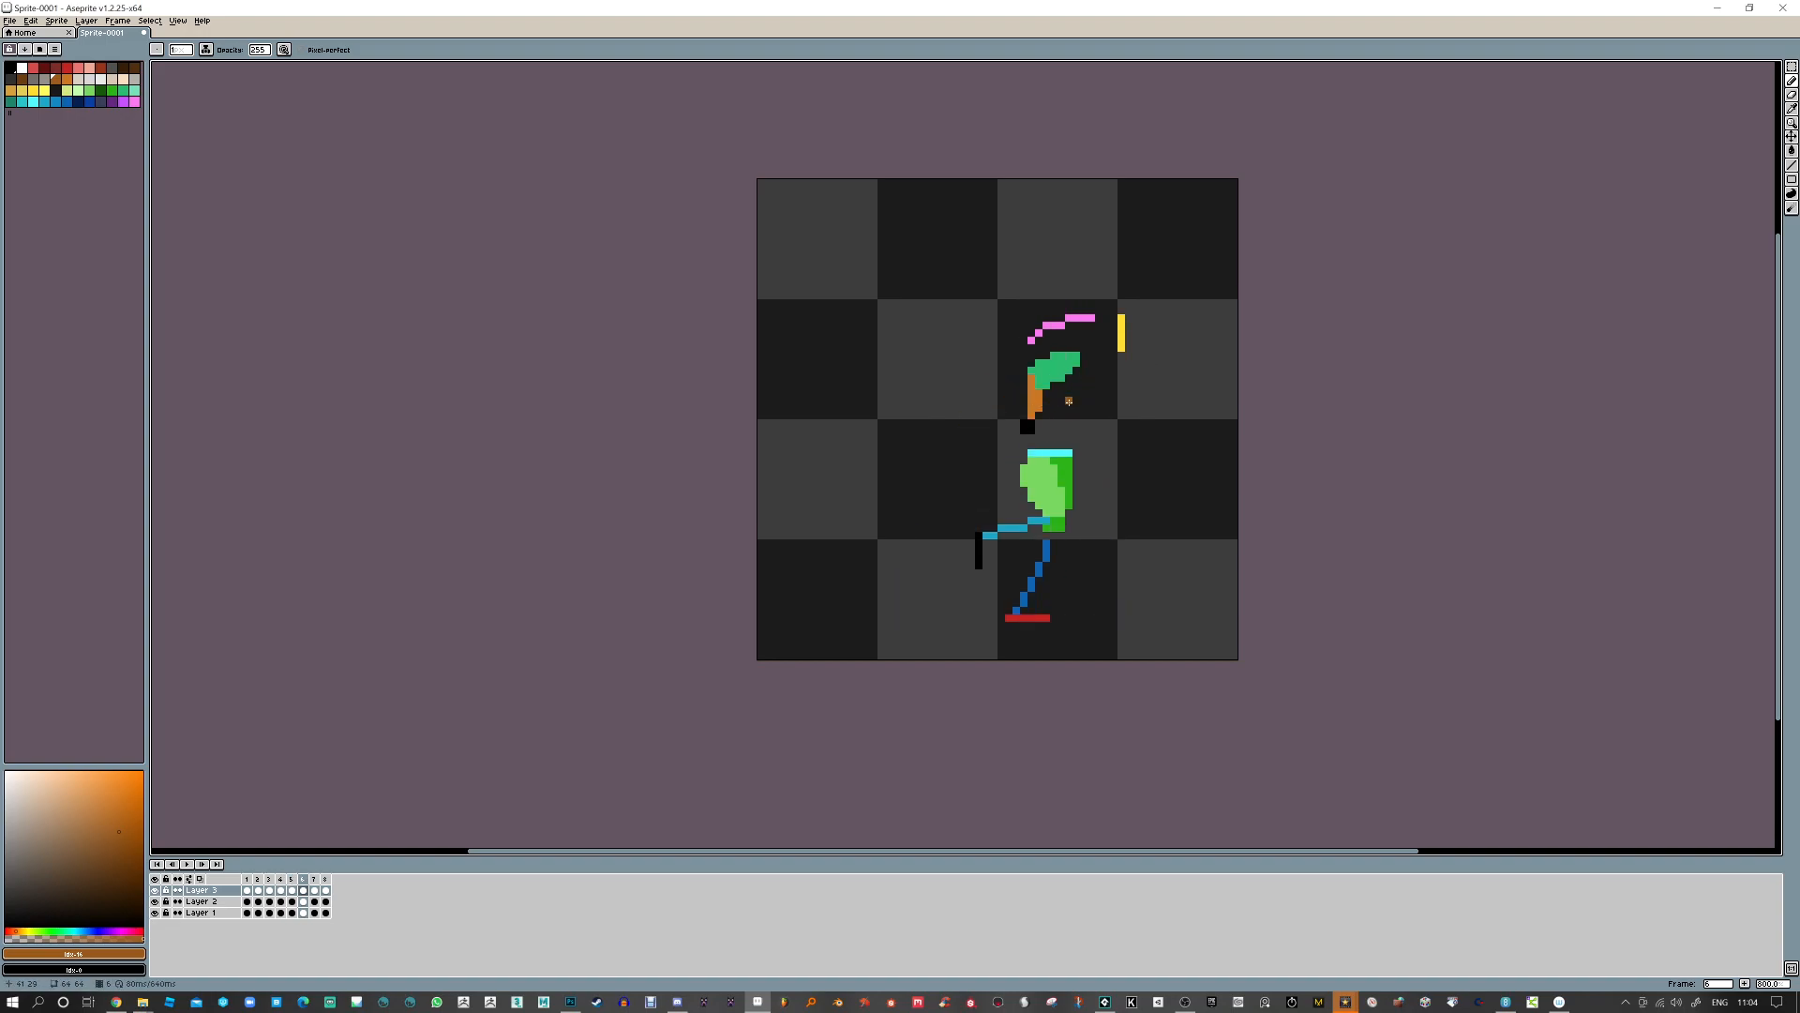
key("Right")
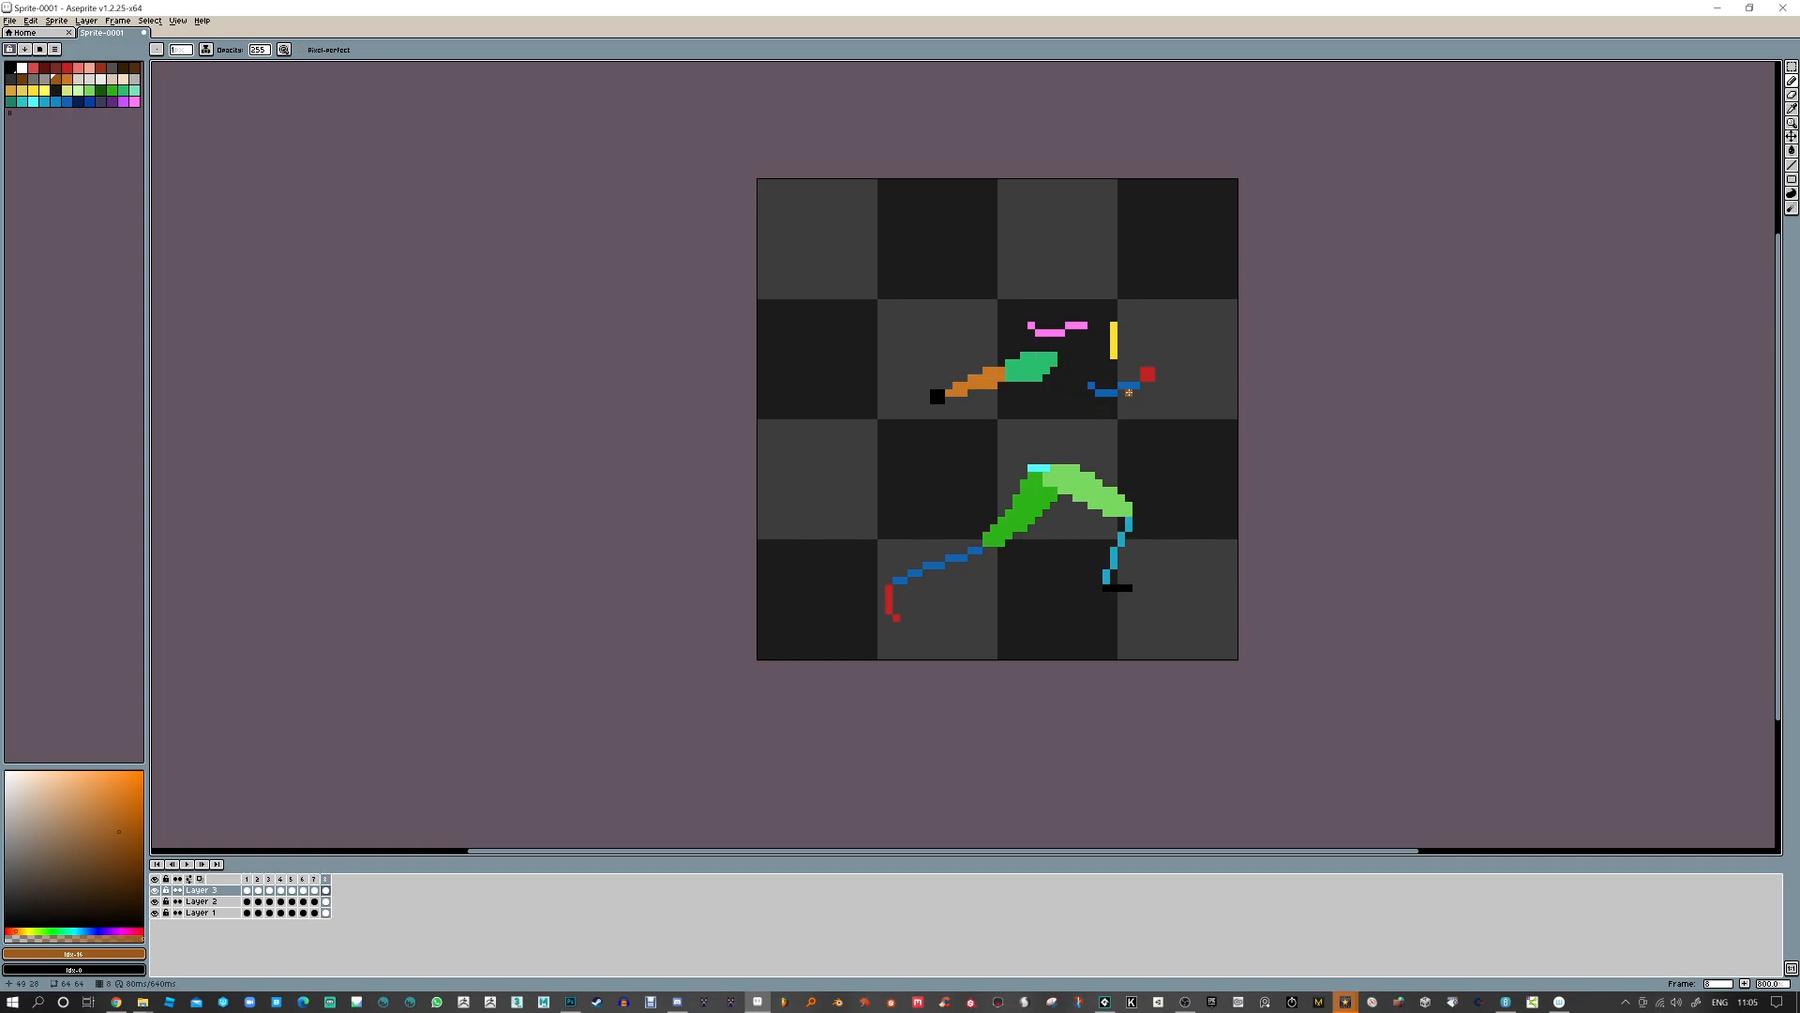
left_click_drag(1093, 385, 1113, 388)
key("ctrl+z")
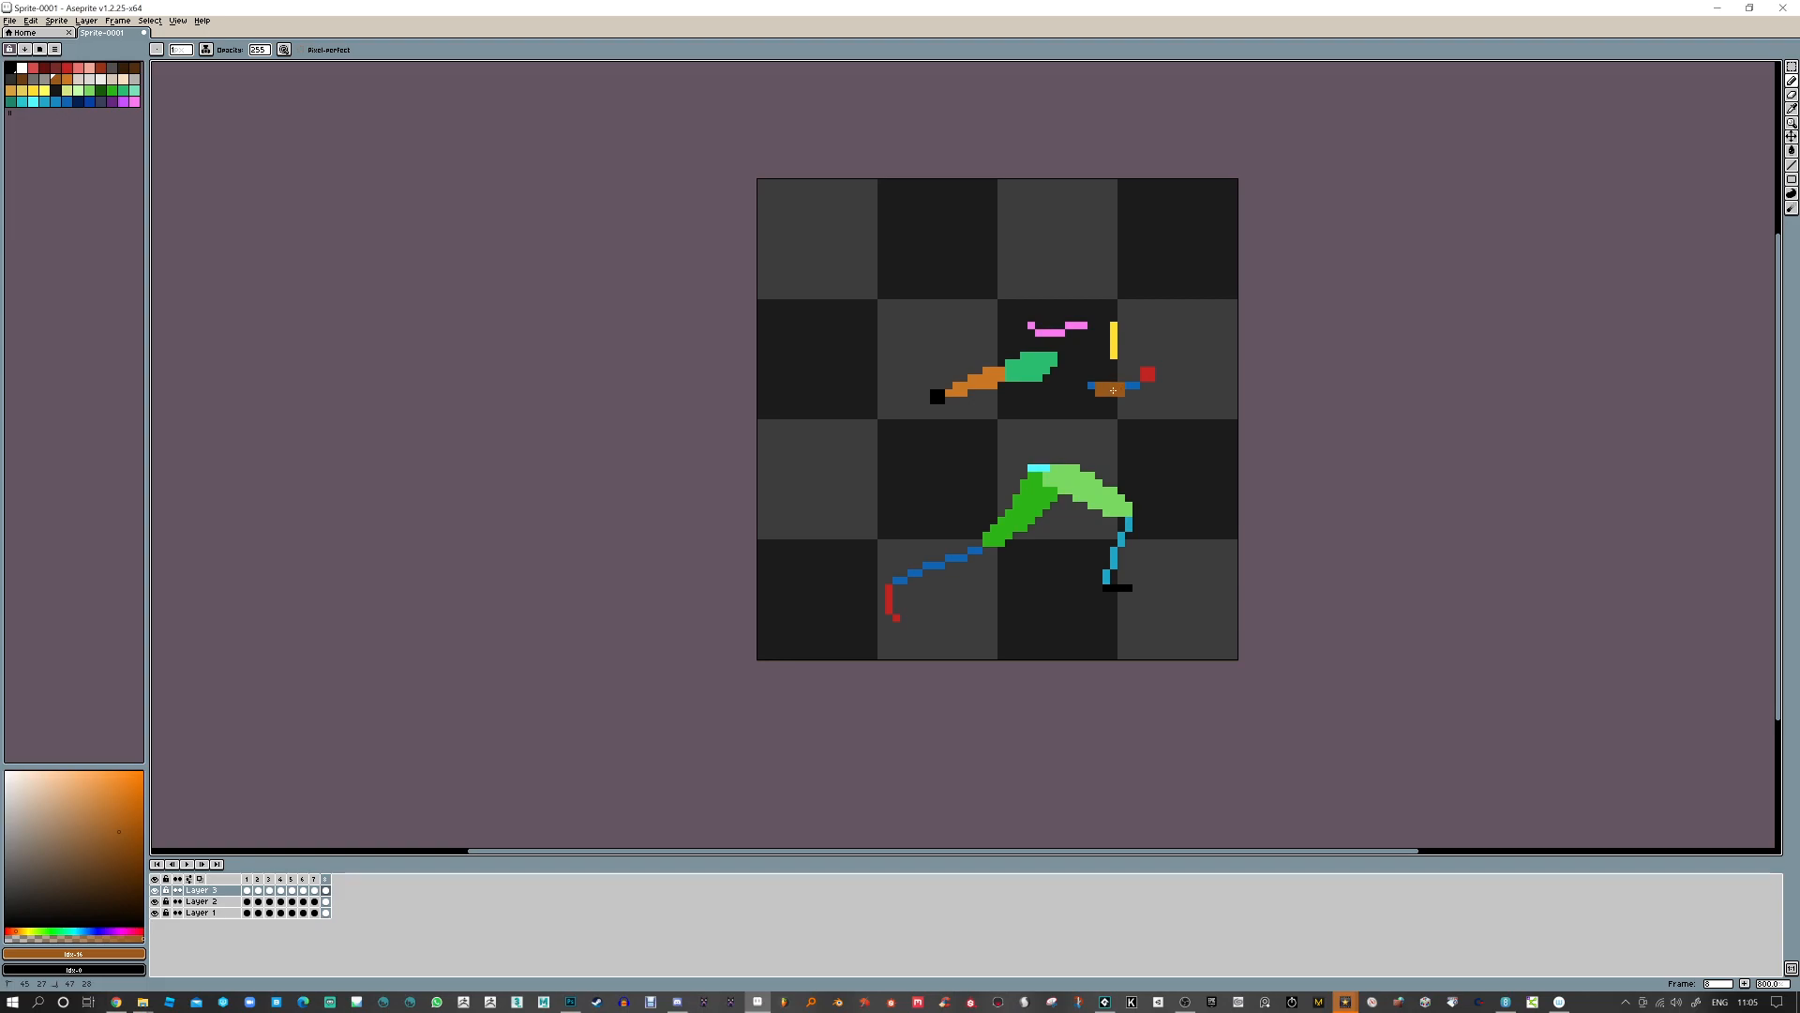
key("Return")
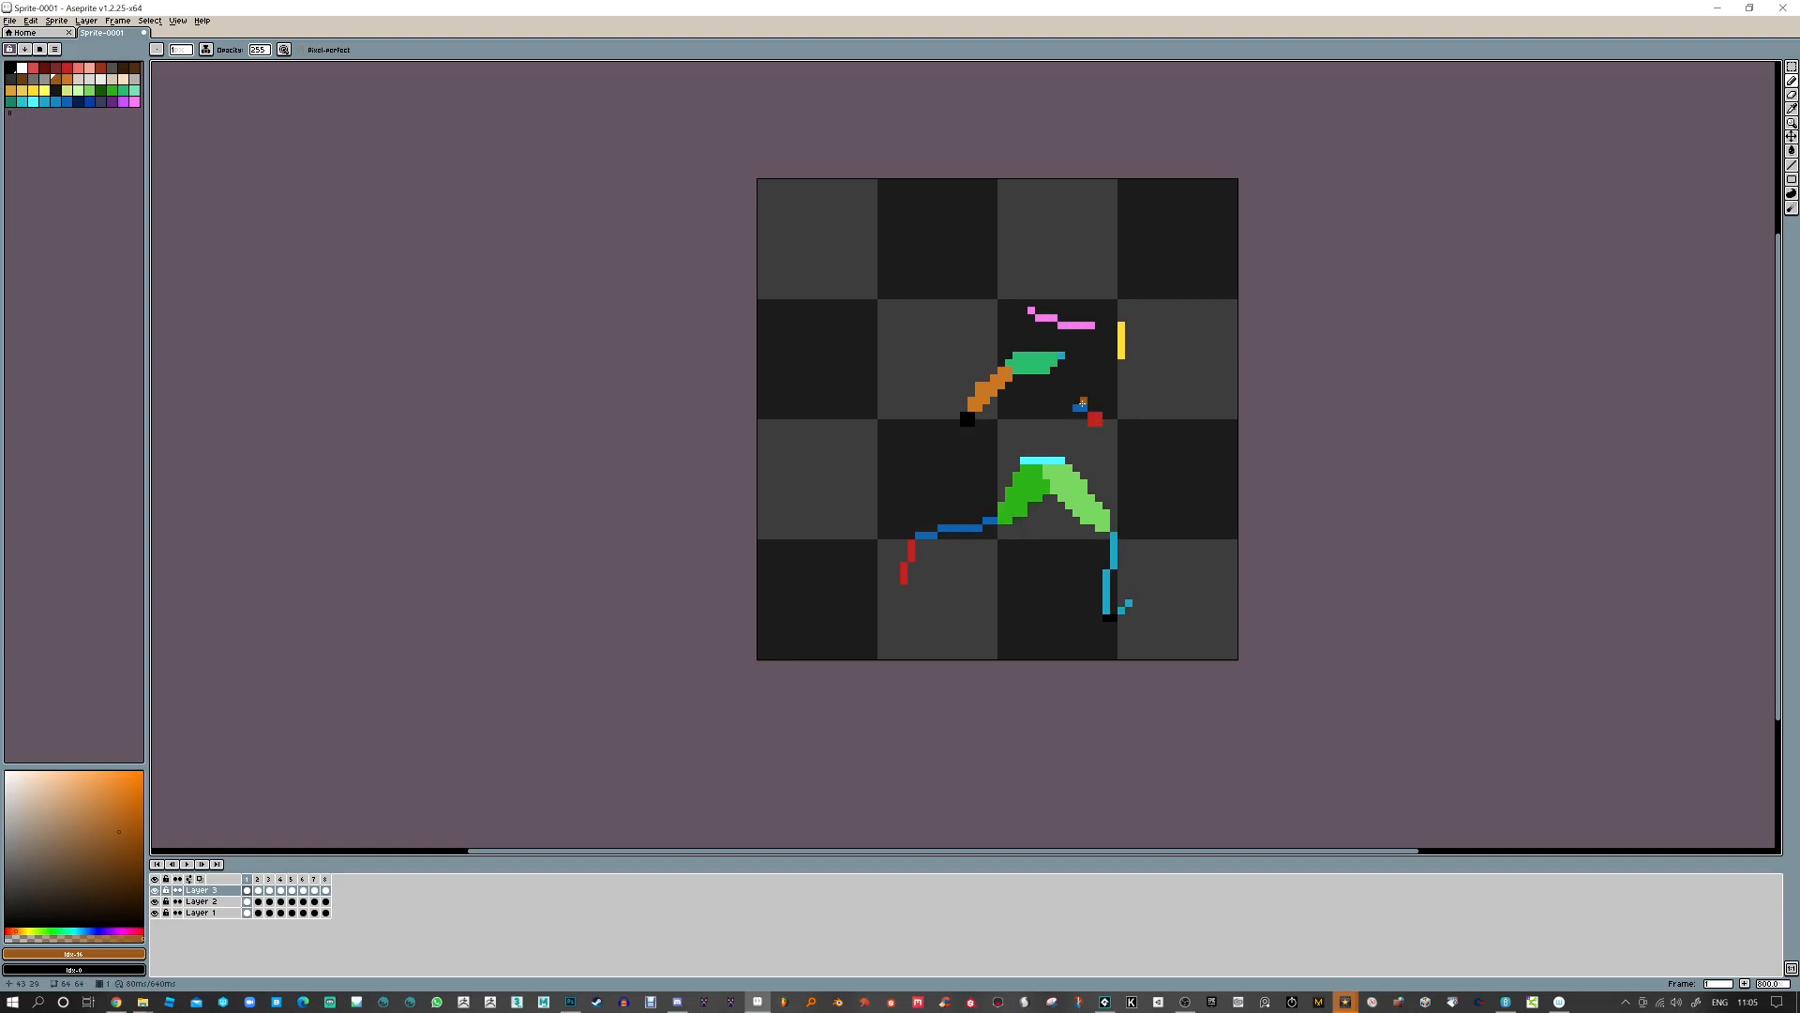
key("Right")
key("Right")
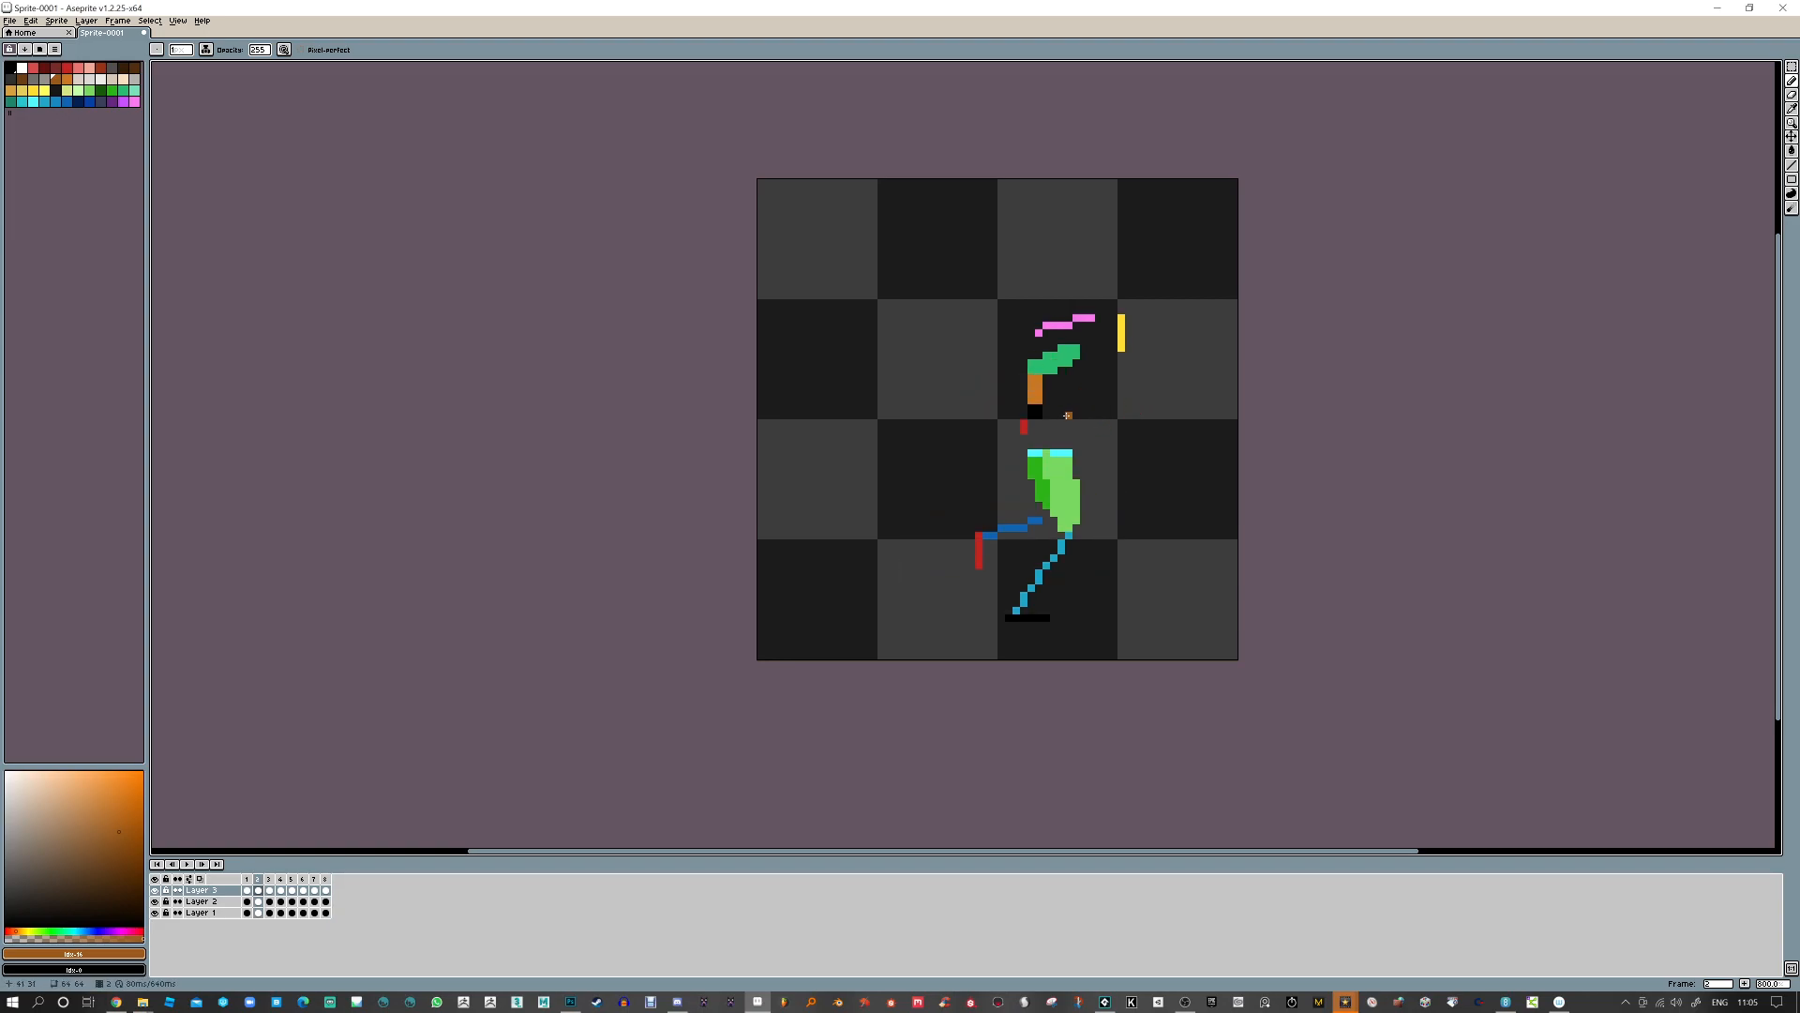
left_click_drag(1004, 401, 1009, 384)
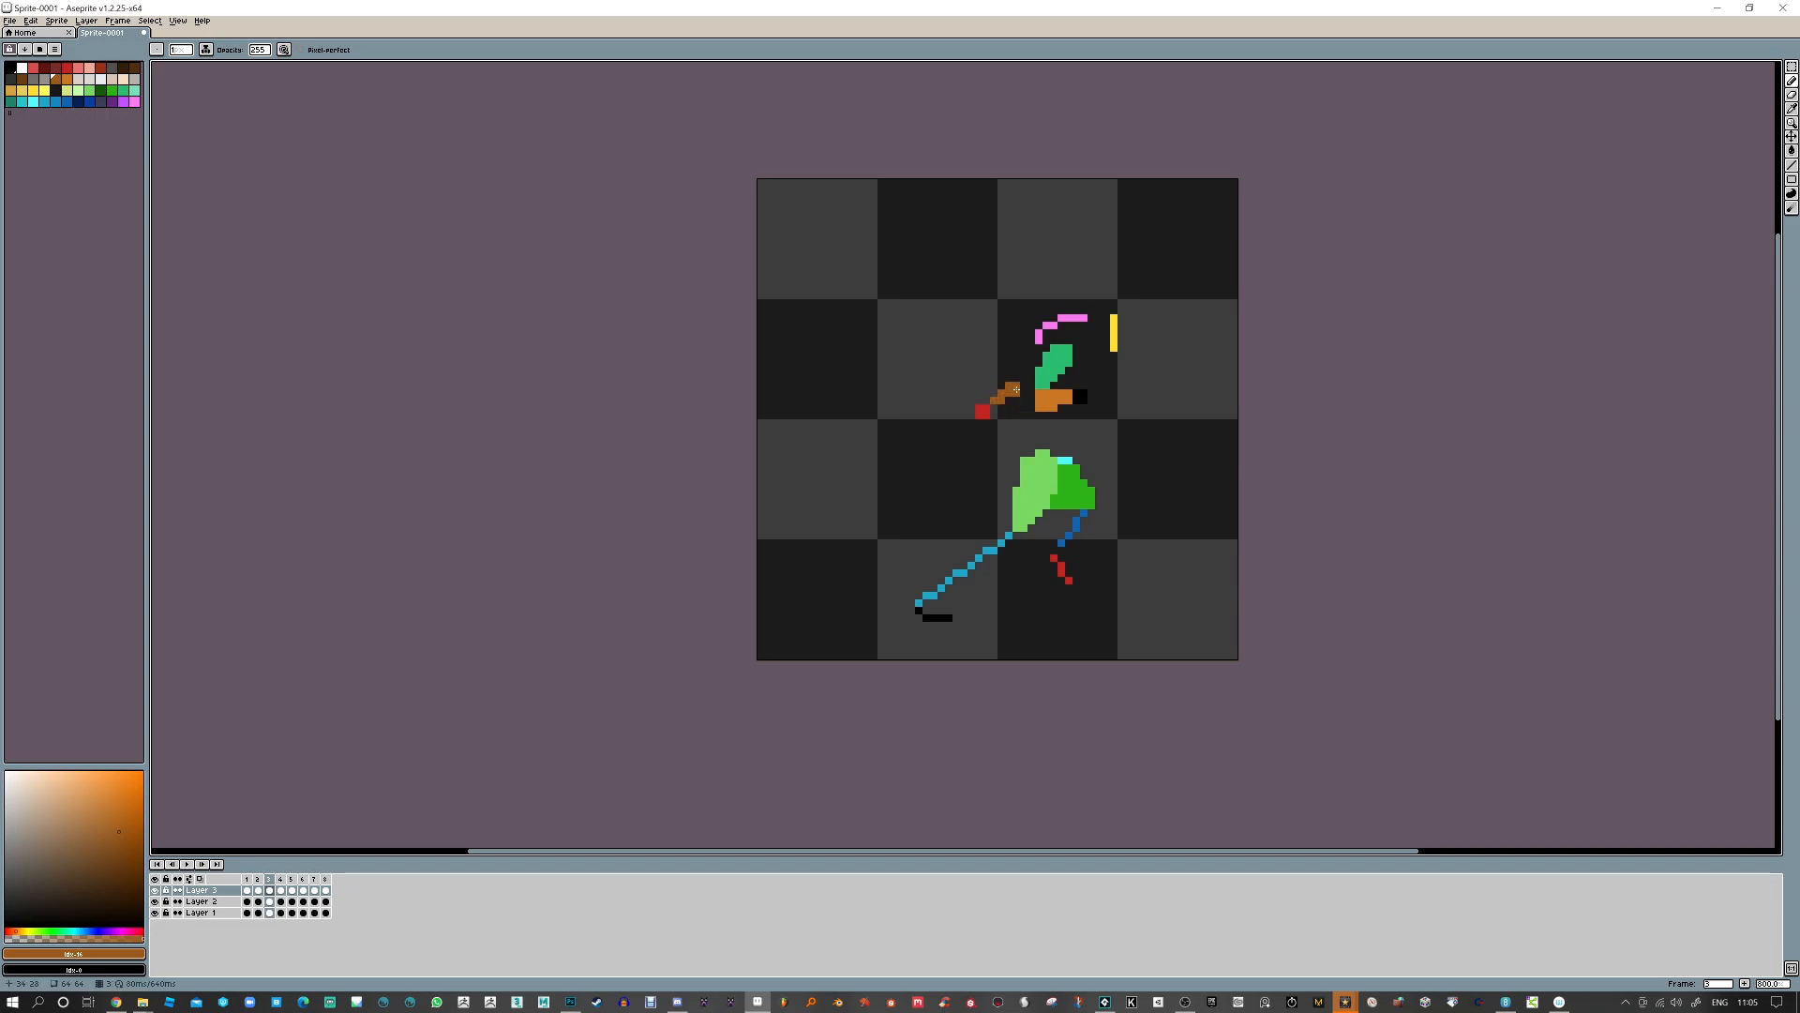
key("Right")
key("Return")
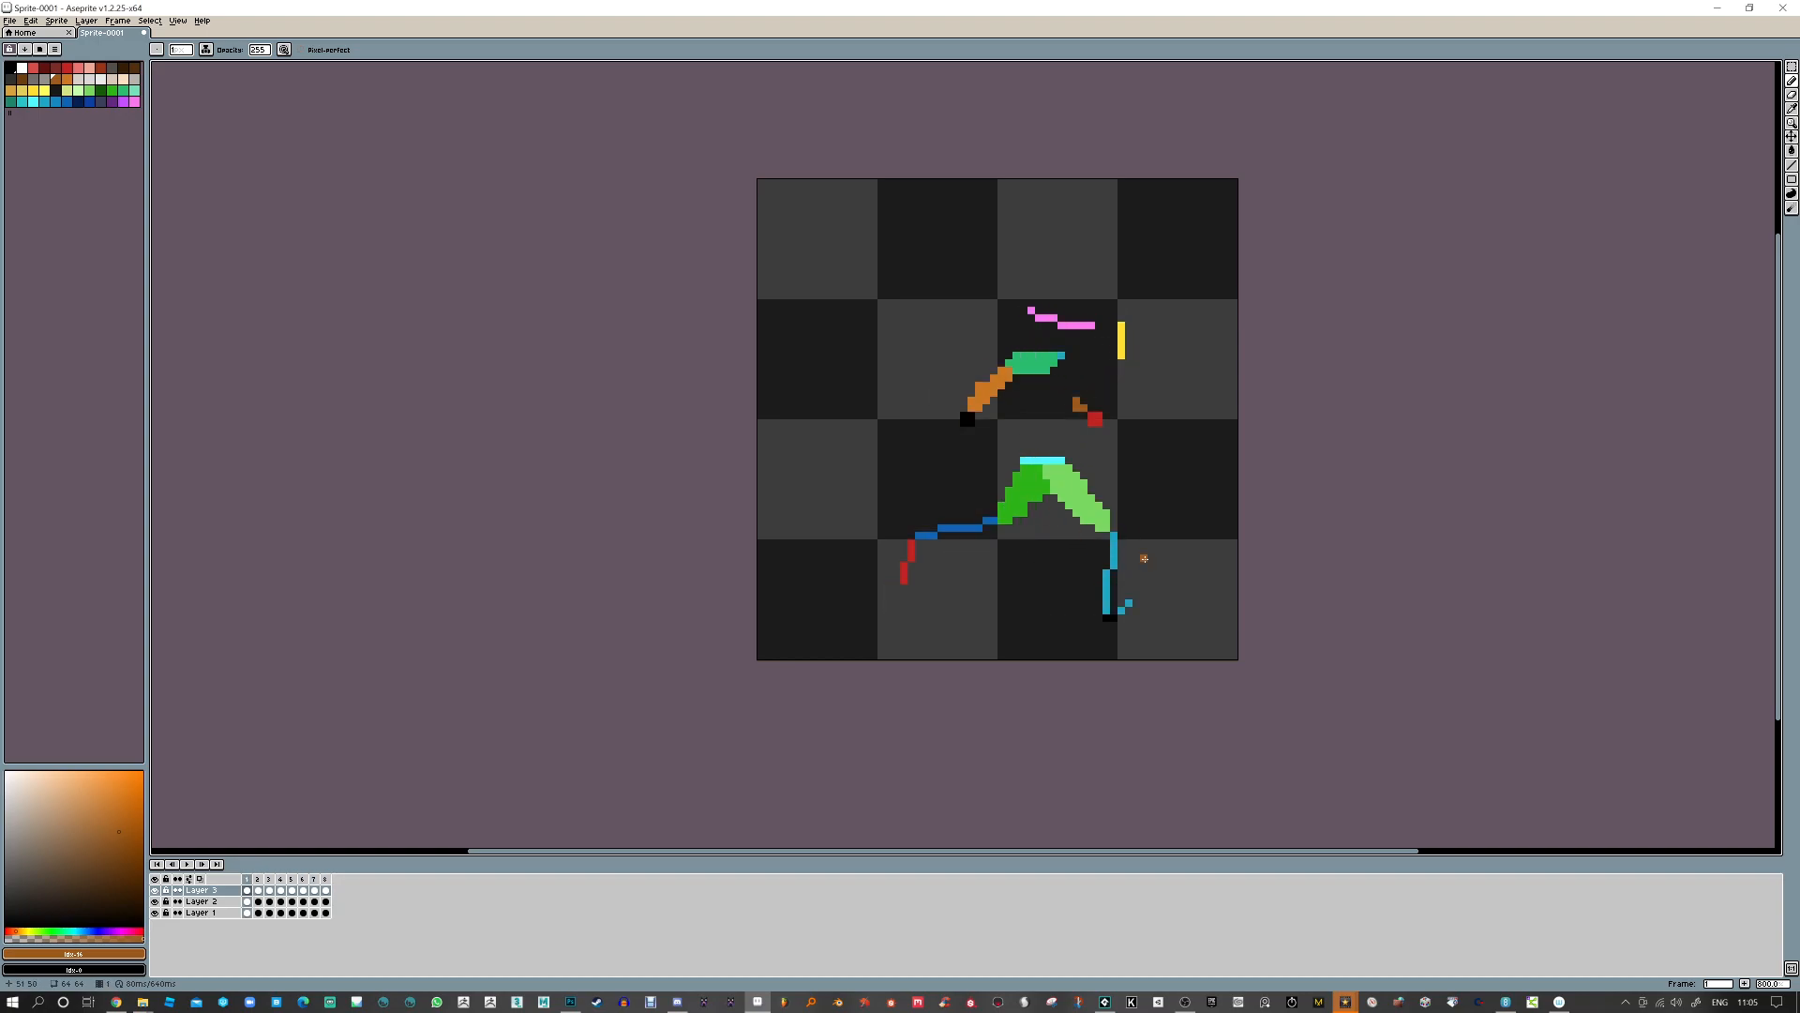
With bright purple, paint the lower leg over the light-blue shin line in frames 1 through 4
left_click(79, 69)
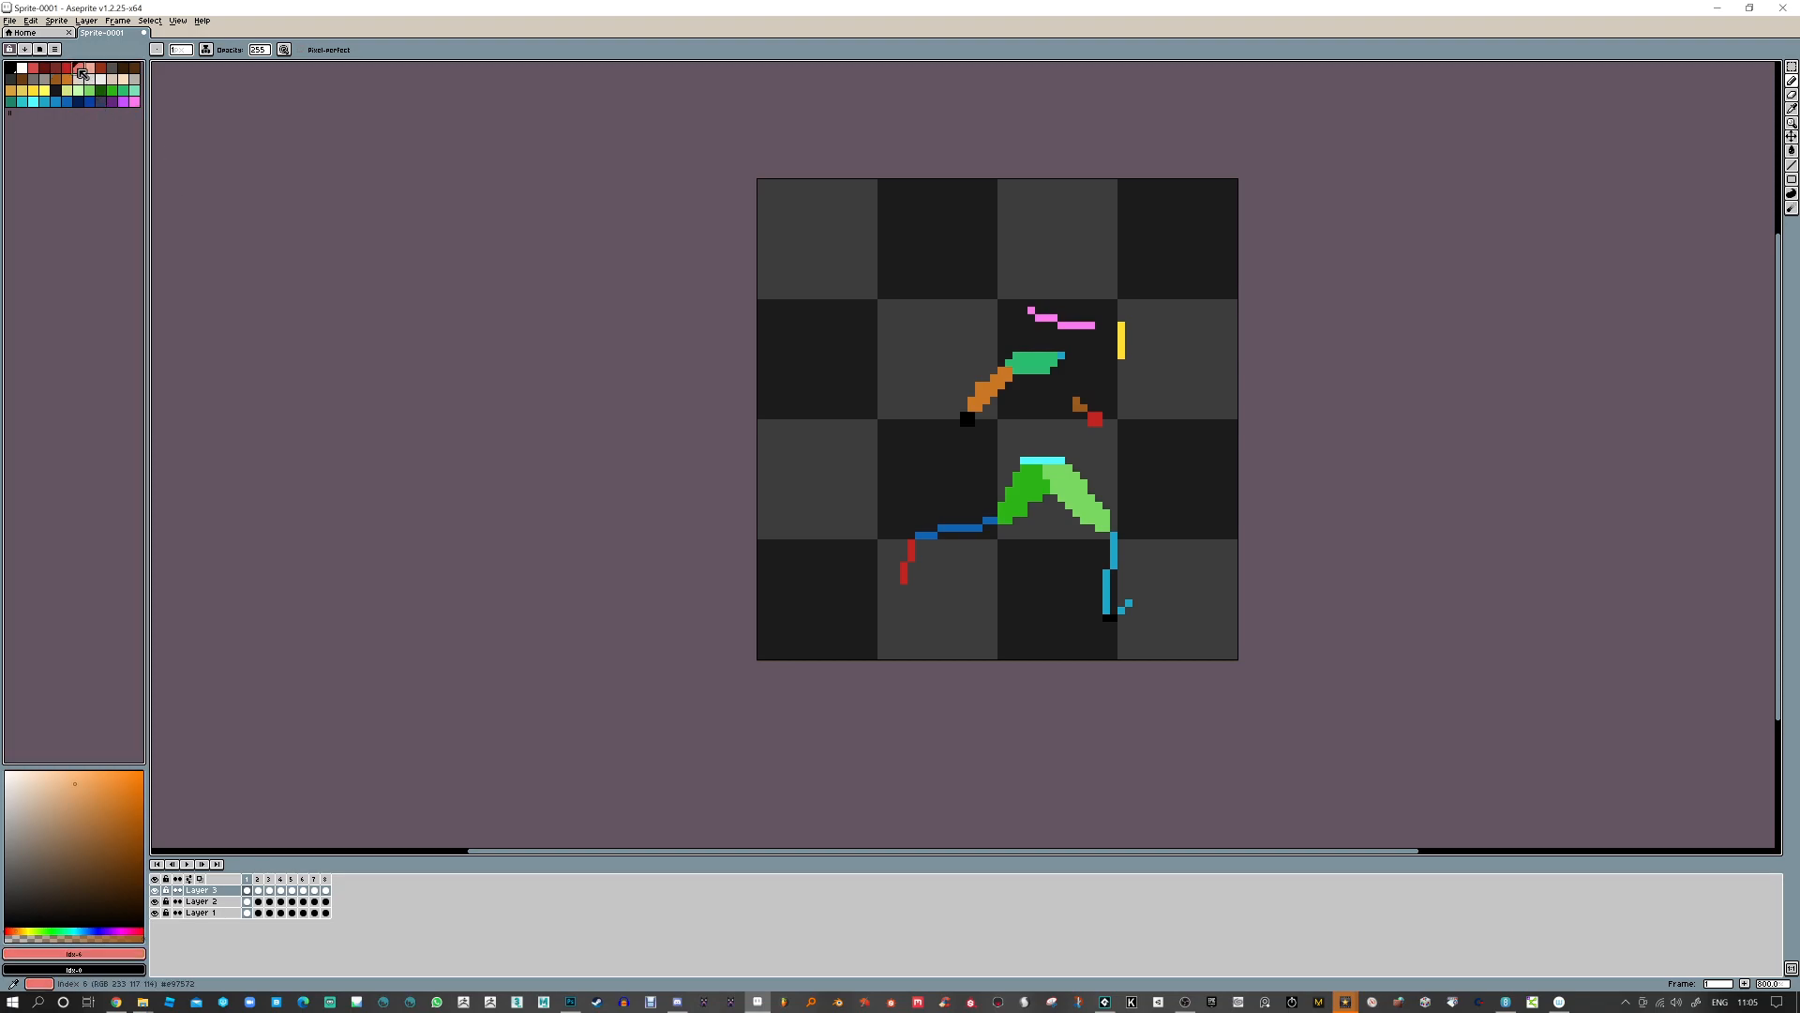
left_click(125, 103)
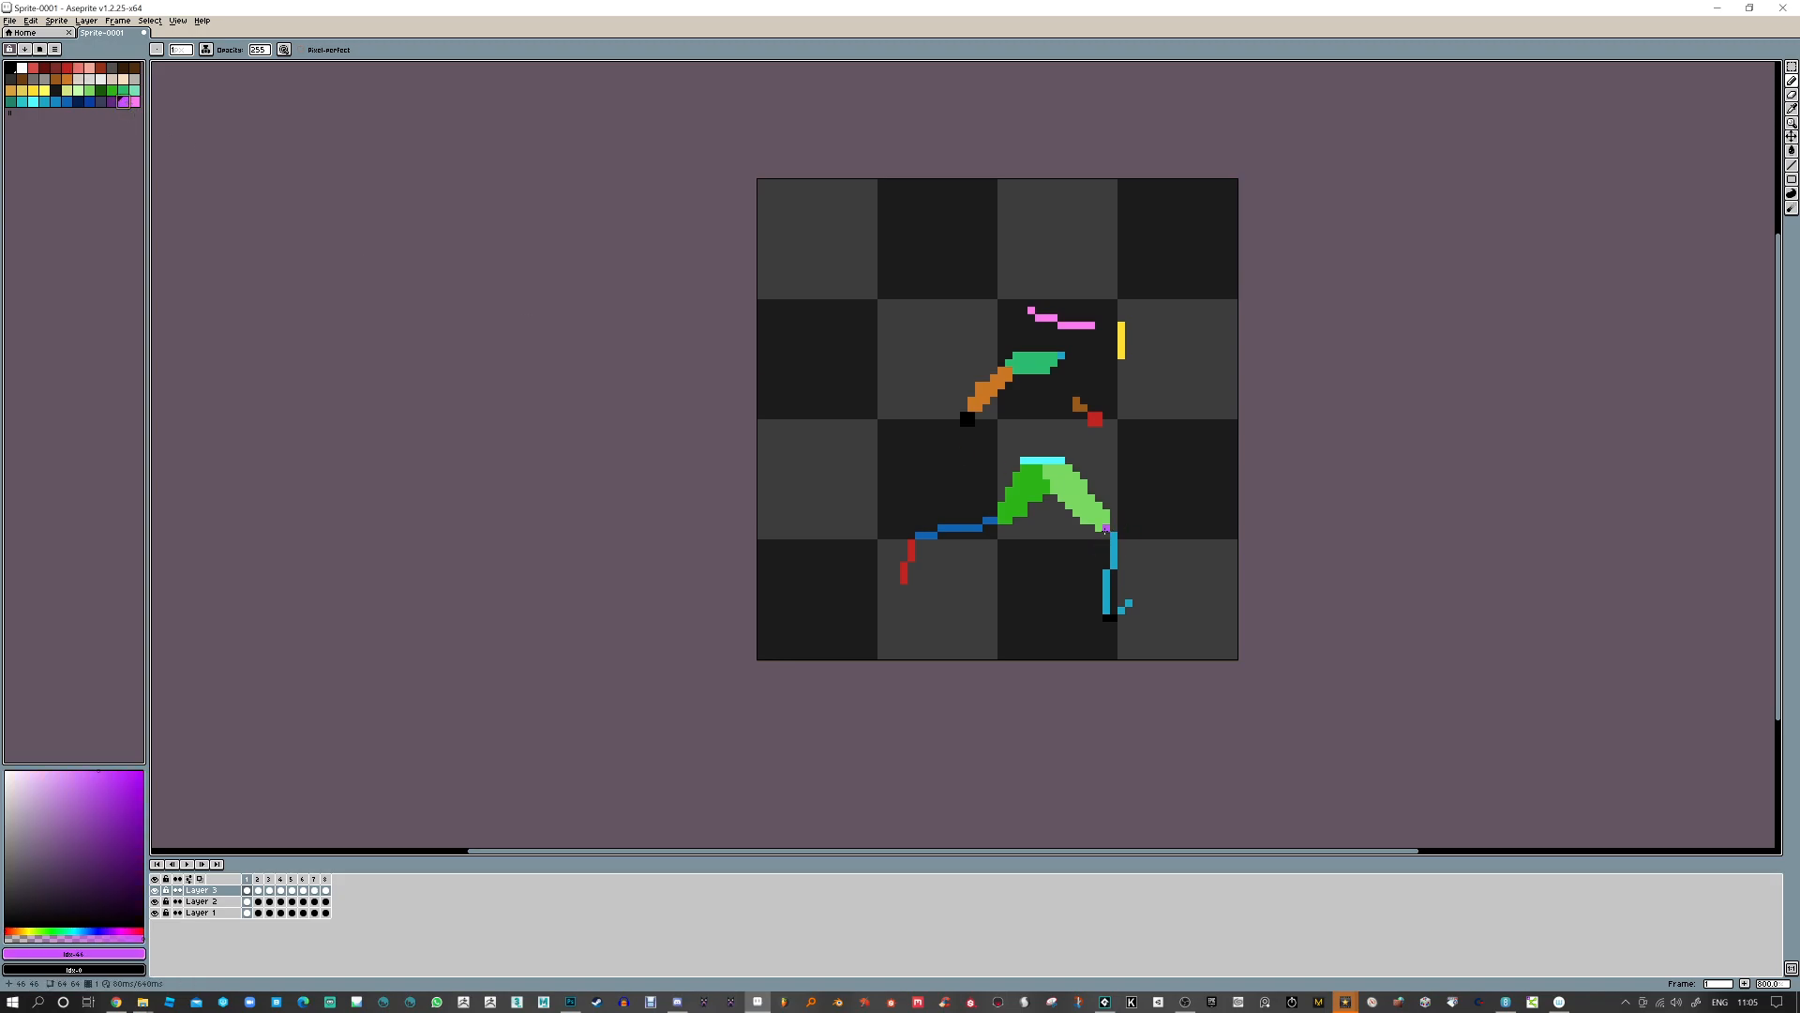
mouse_move(1105, 535)
left_mouse_down()
mouse_move(1103, 561)
mouse_move(1112, 549)
mouse_move(1058, 545)
mouse_move(1015, 611)
mouse_move(1037, 557)
mouse_move(1039, 576)
mouse_move(1069, 549)
left_mouse_up()
key("Right")
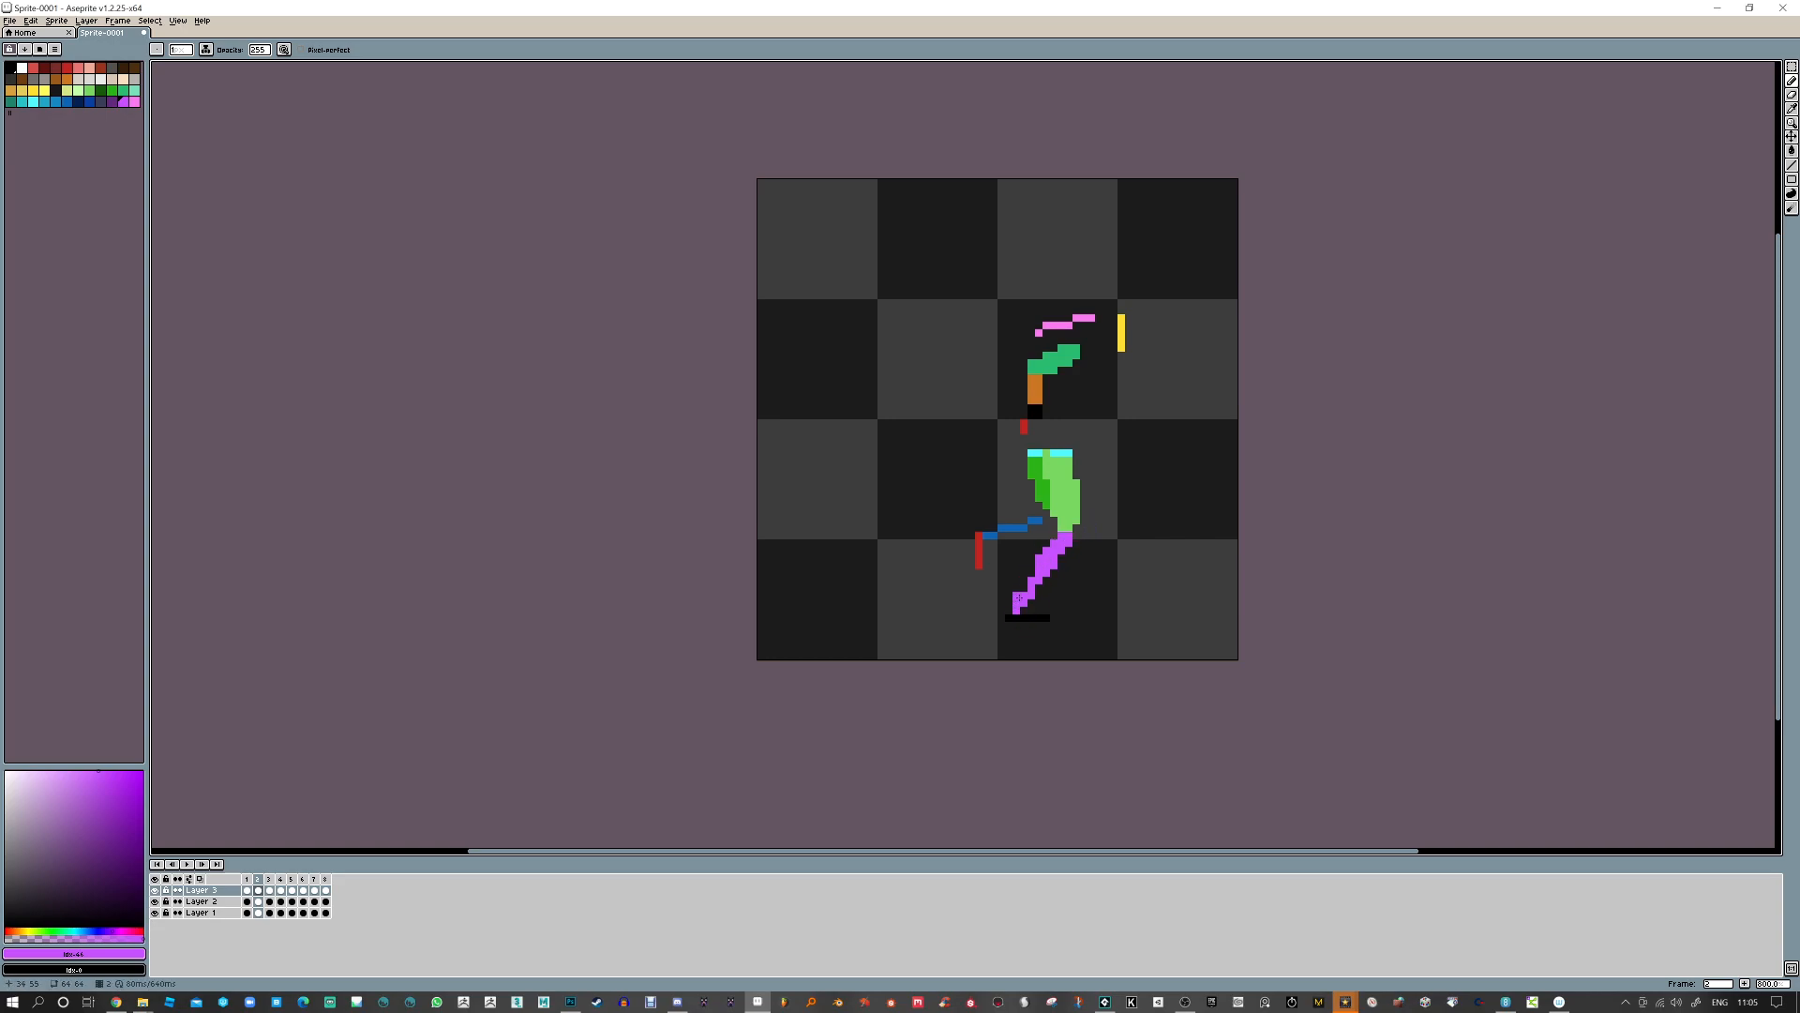
key("period")
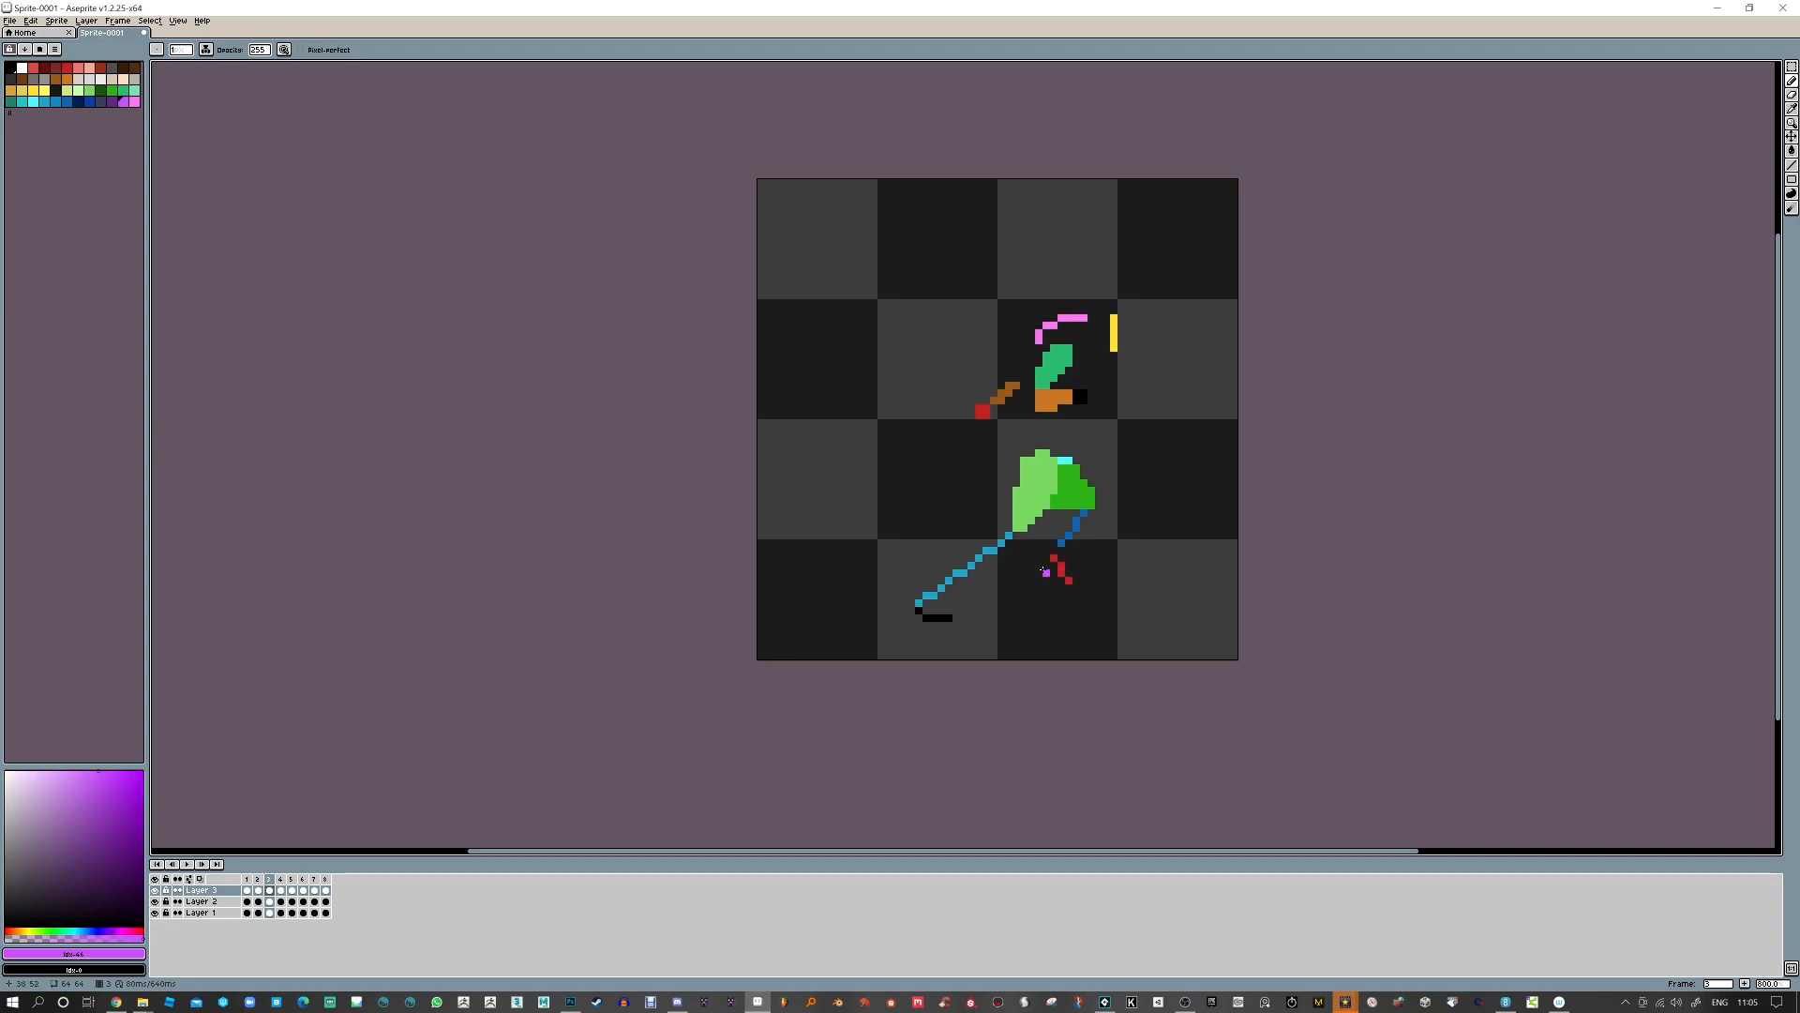
left_click_drag(1009, 539, 947, 574)
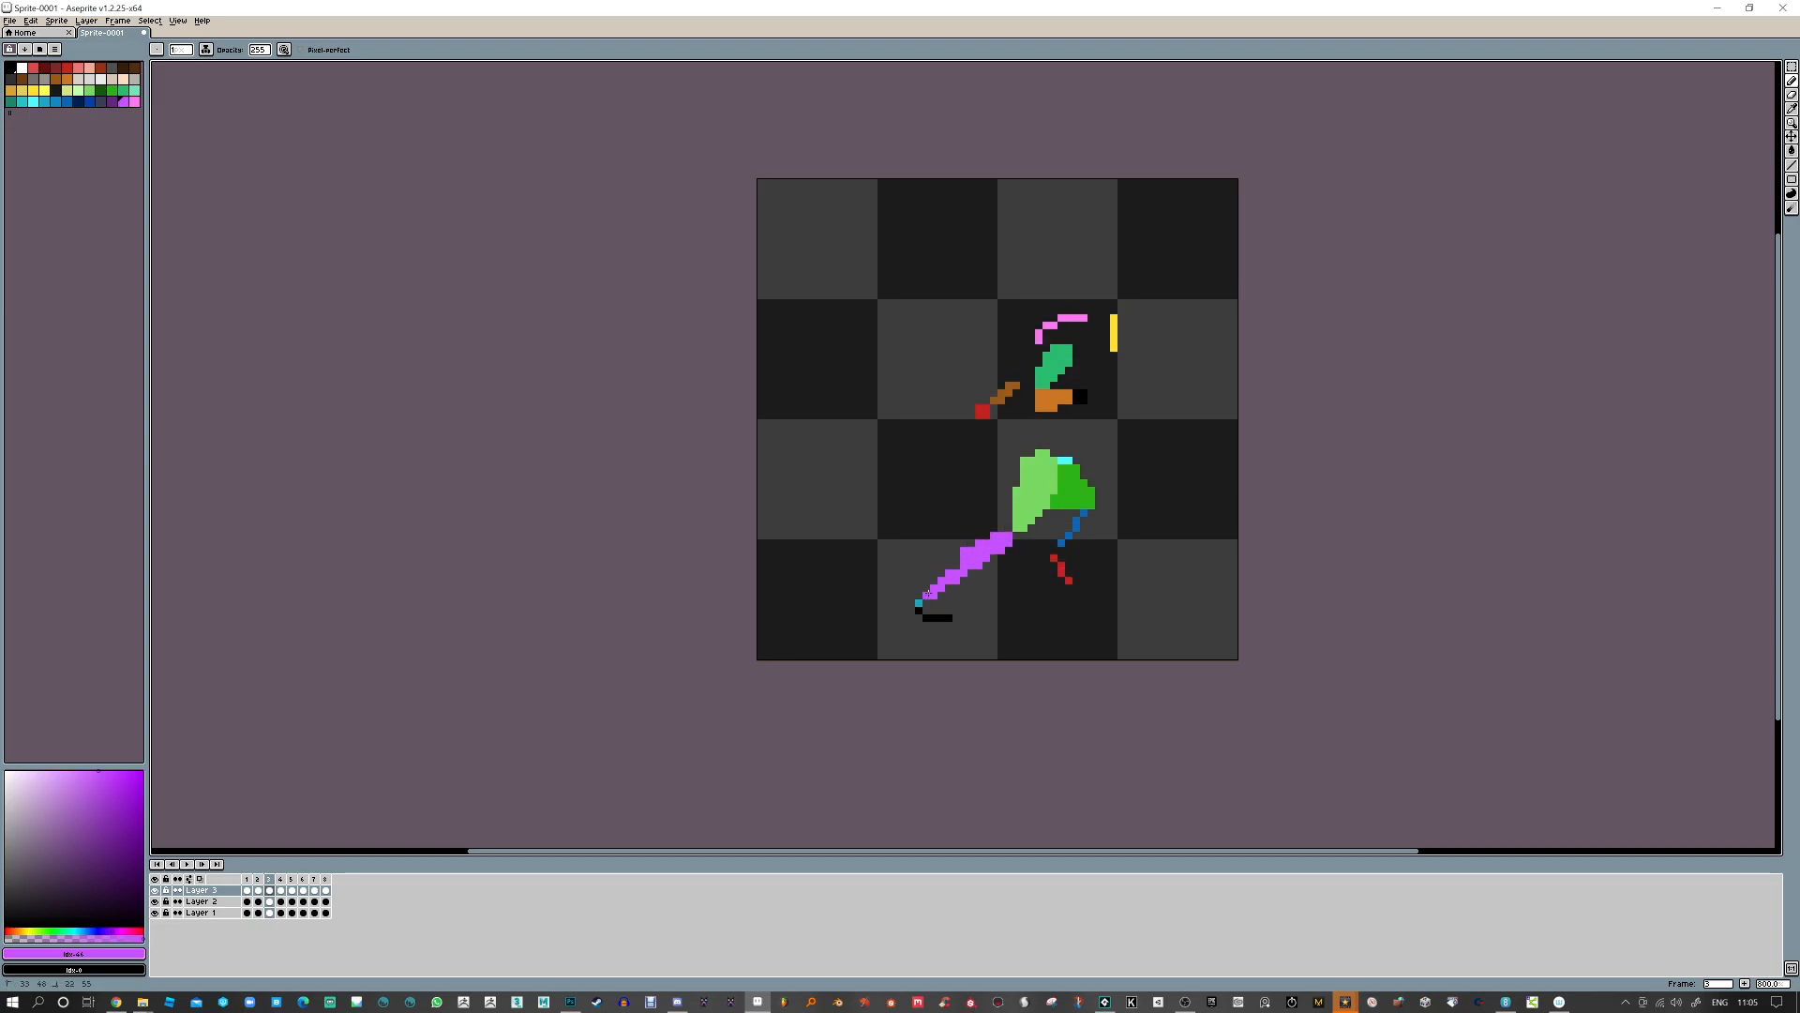
key("period")
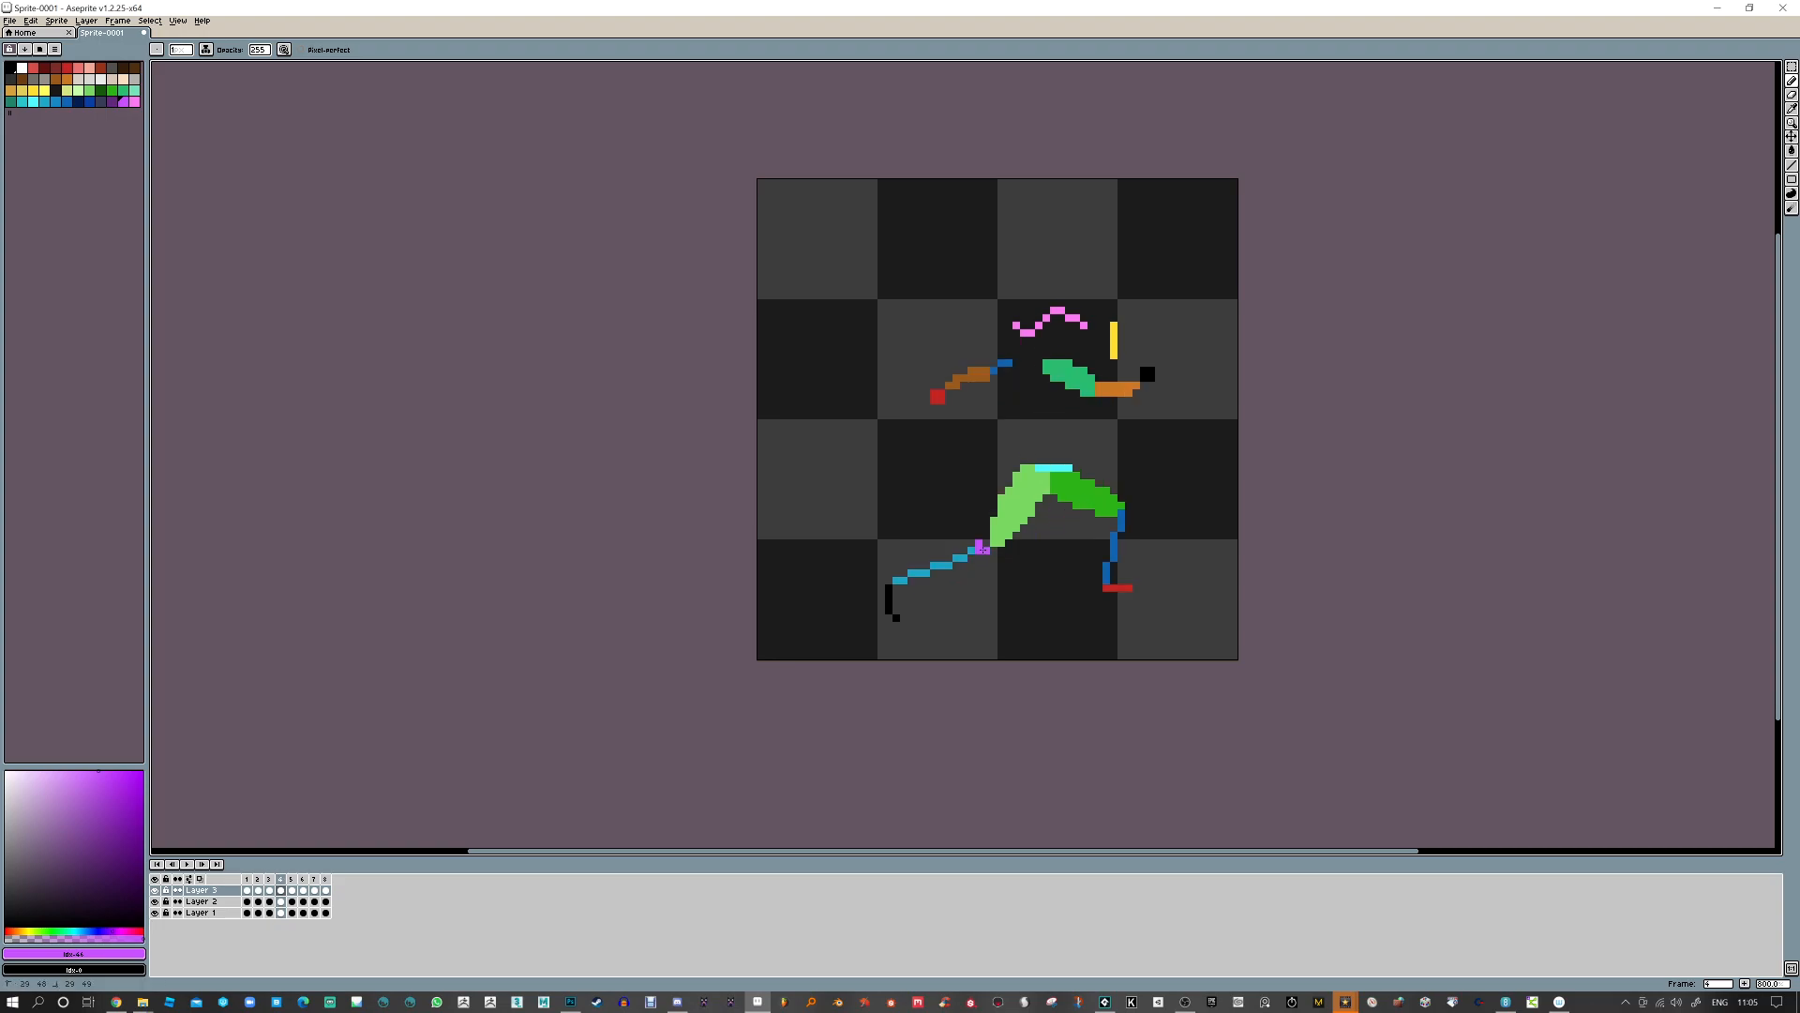
left_click_drag(980, 550, 907, 576)
Paint the purple lower leg over the light-blue shin line in frames 5 through 8, then play the cycle
key("period")
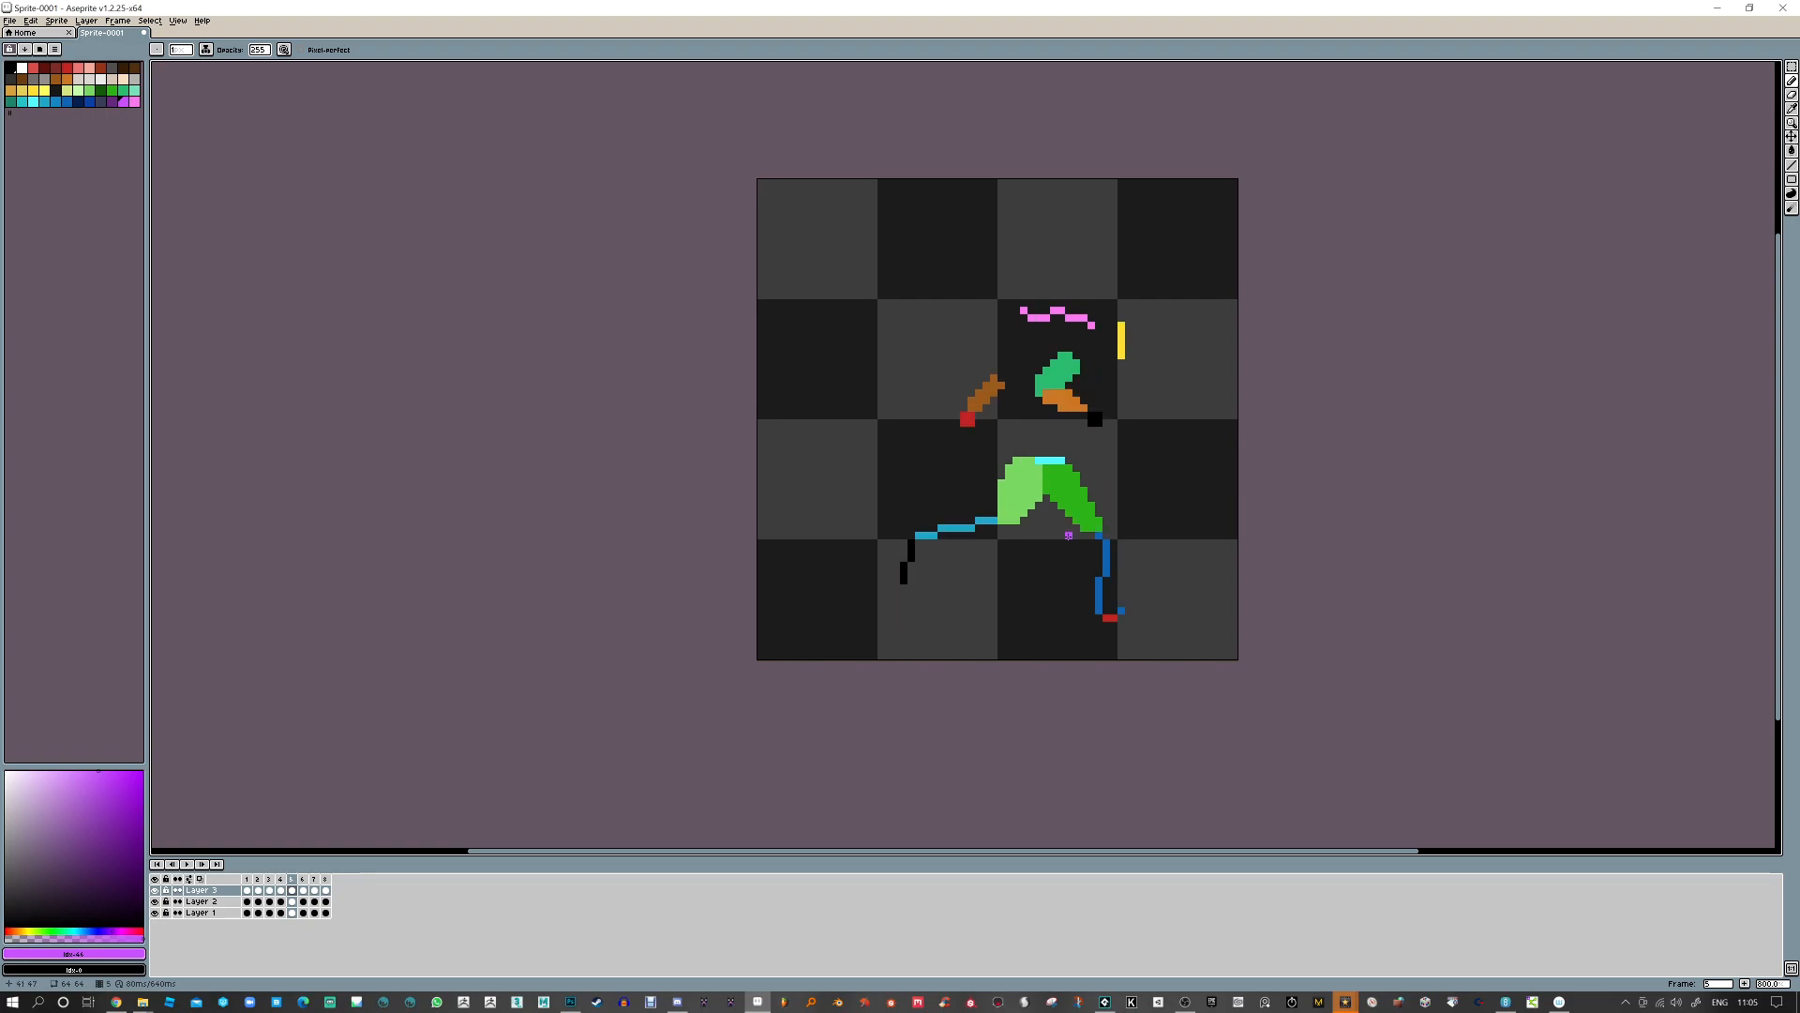
left_click_drag(993, 514, 928, 531)
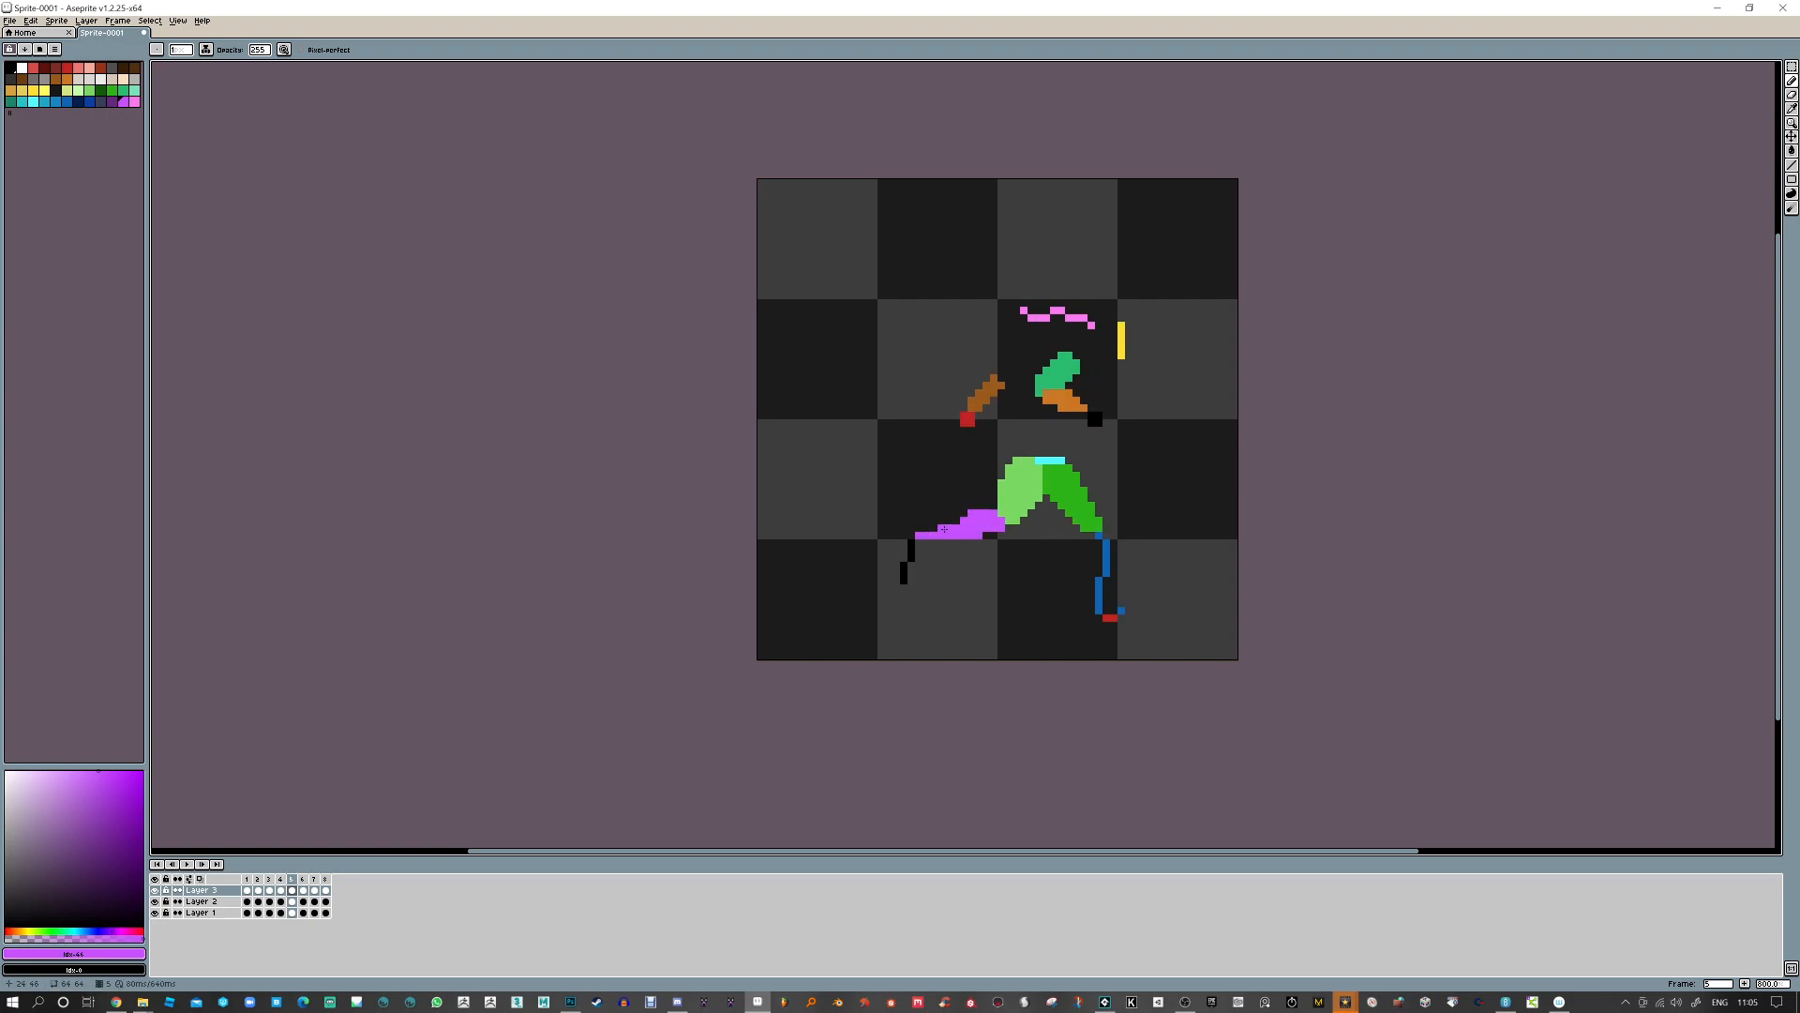
key("Right")
mouse_move(1038, 521)
left_mouse_down()
mouse_move(987, 535)
mouse_move(1086, 507)
left_mouse_up()
key("Right")
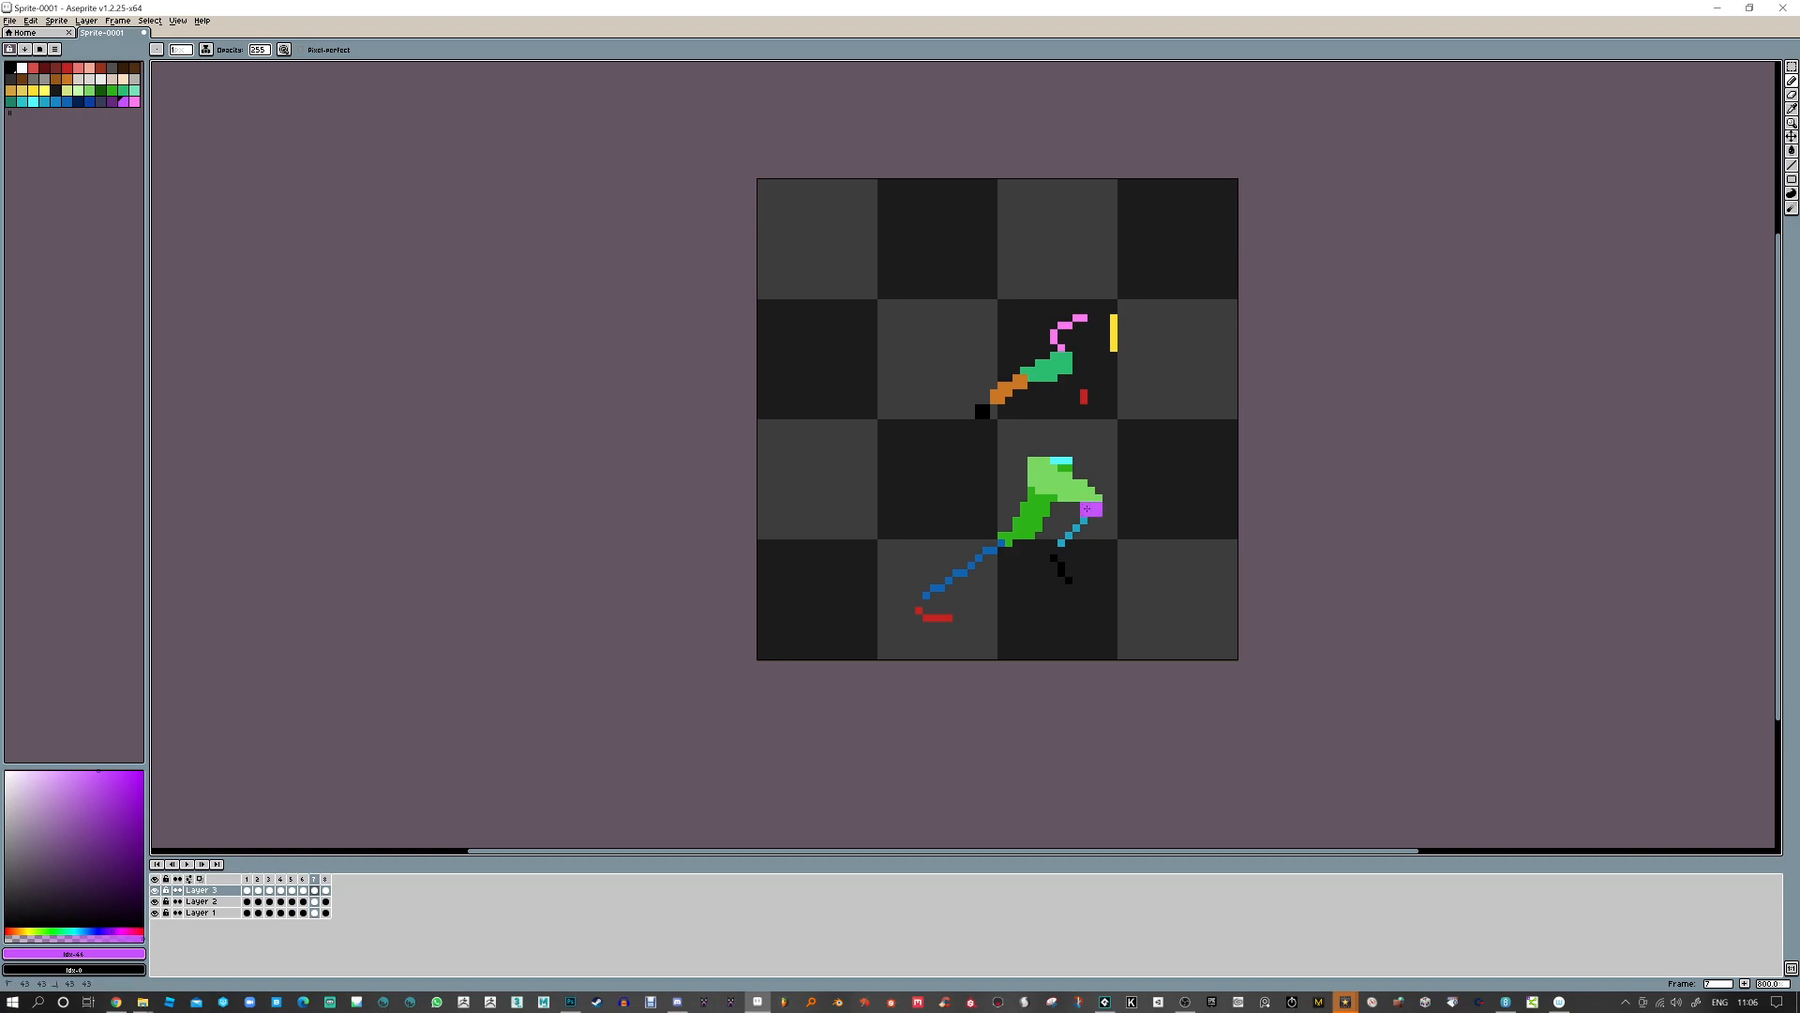
key("Right")
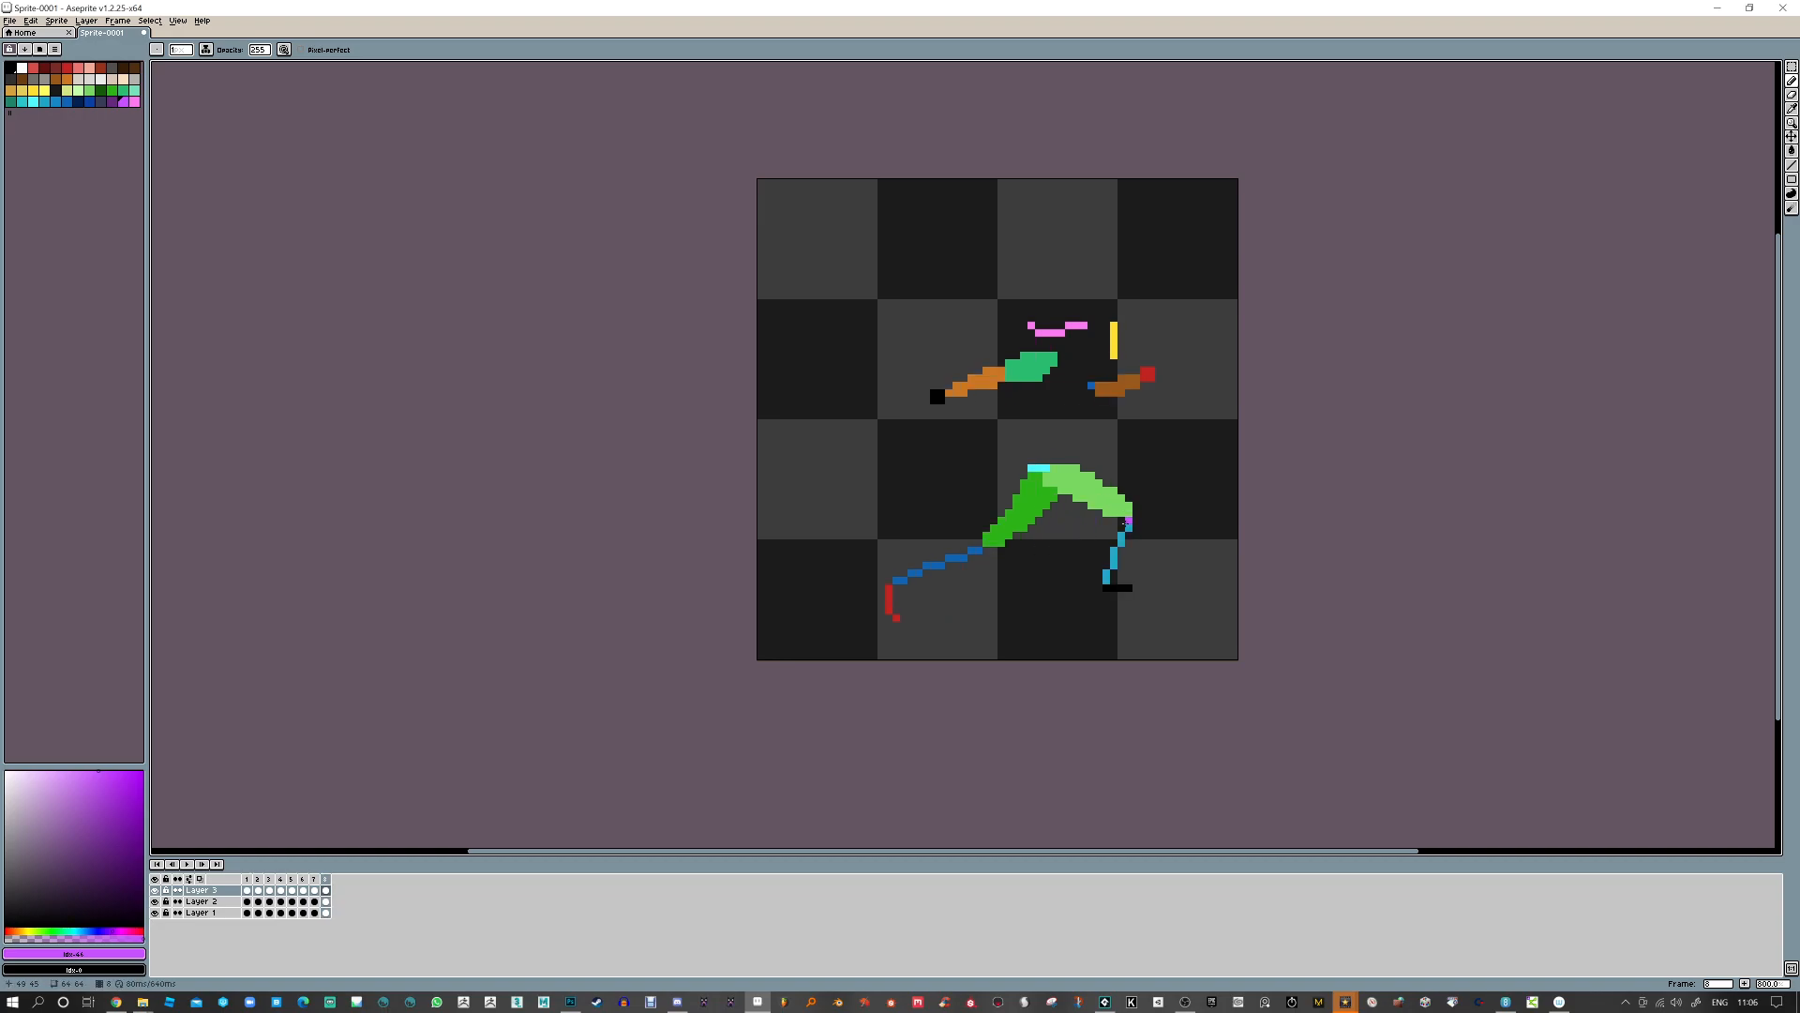
left_click_drag(1134, 522, 1122, 534)
key("Return")
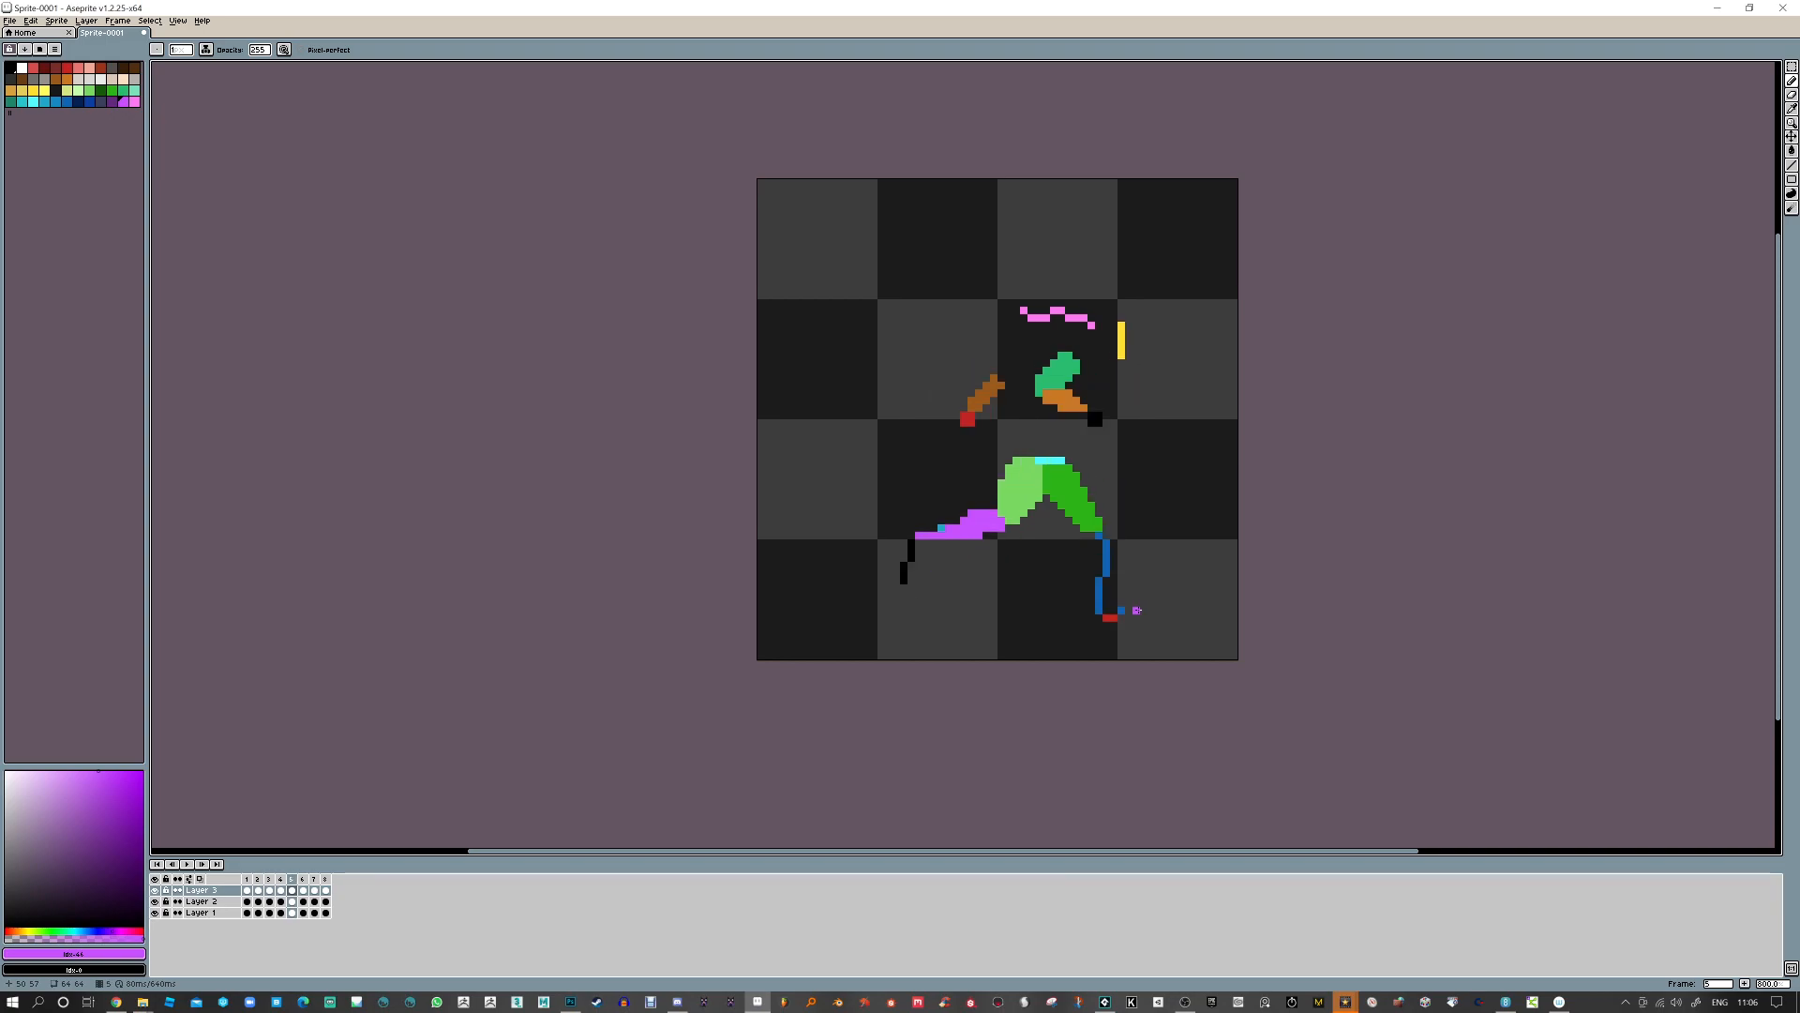
key("Right")
key("Right")
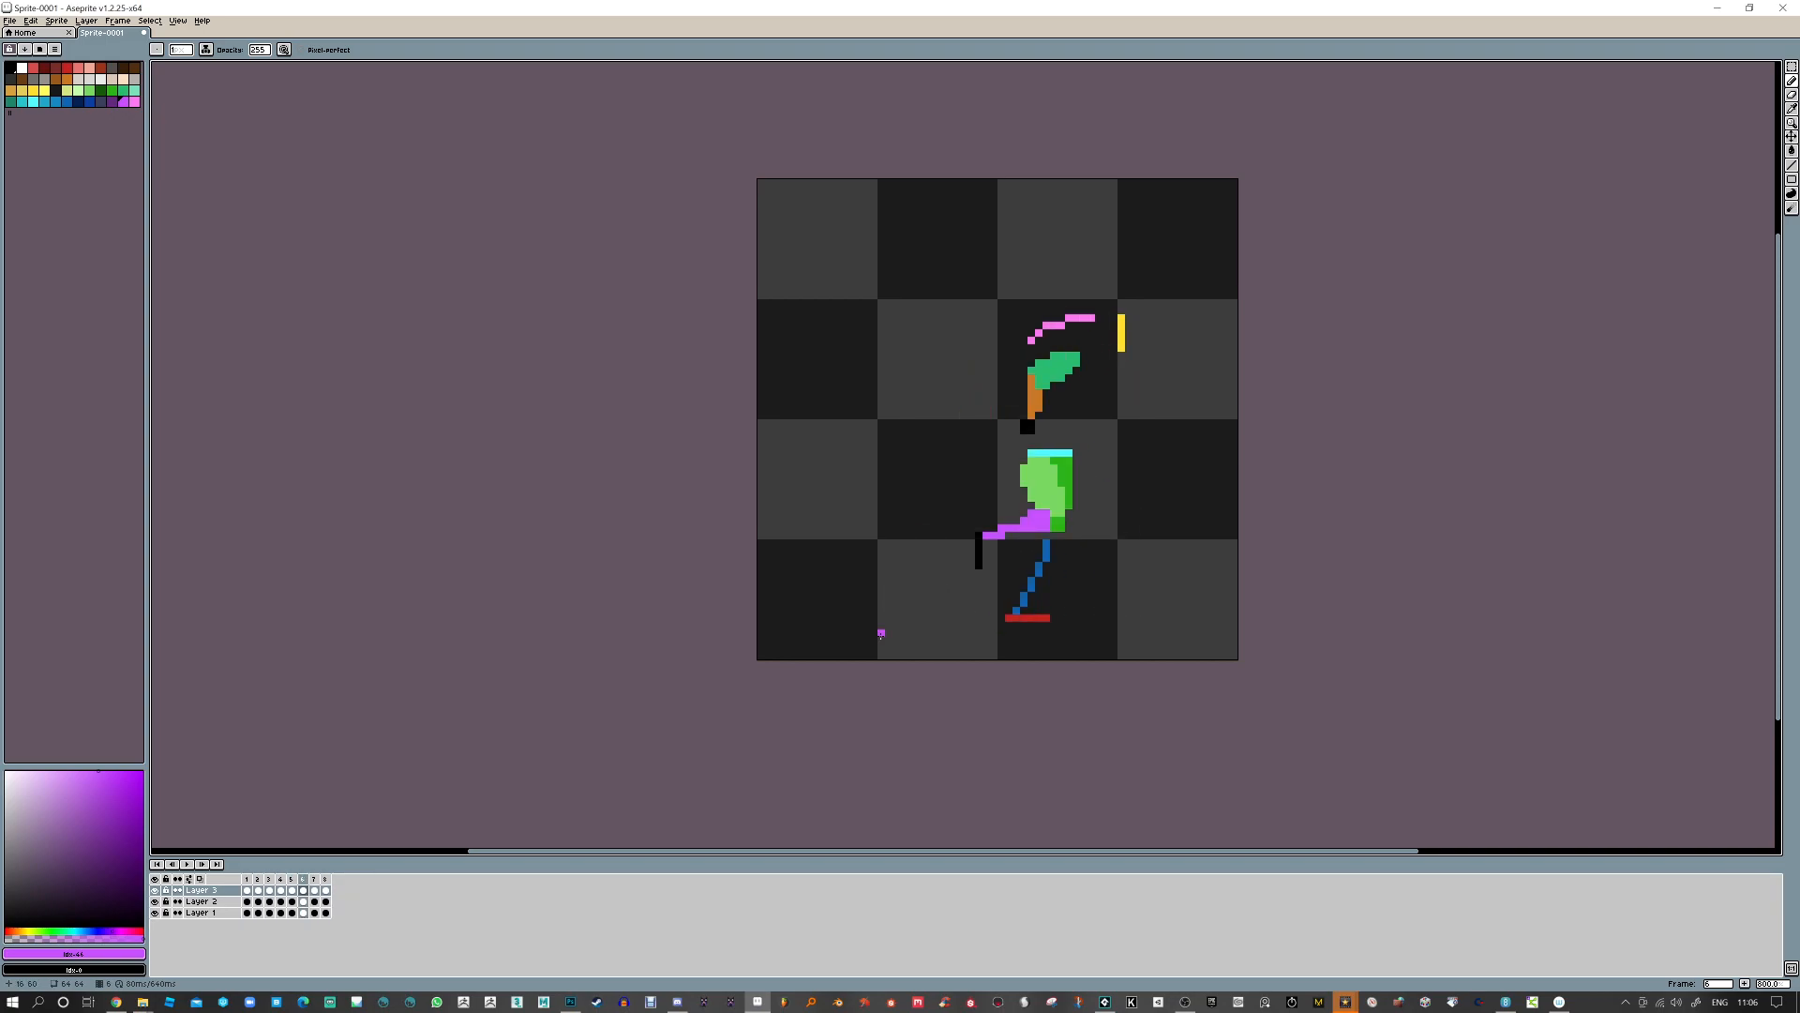
left_click(188, 865)
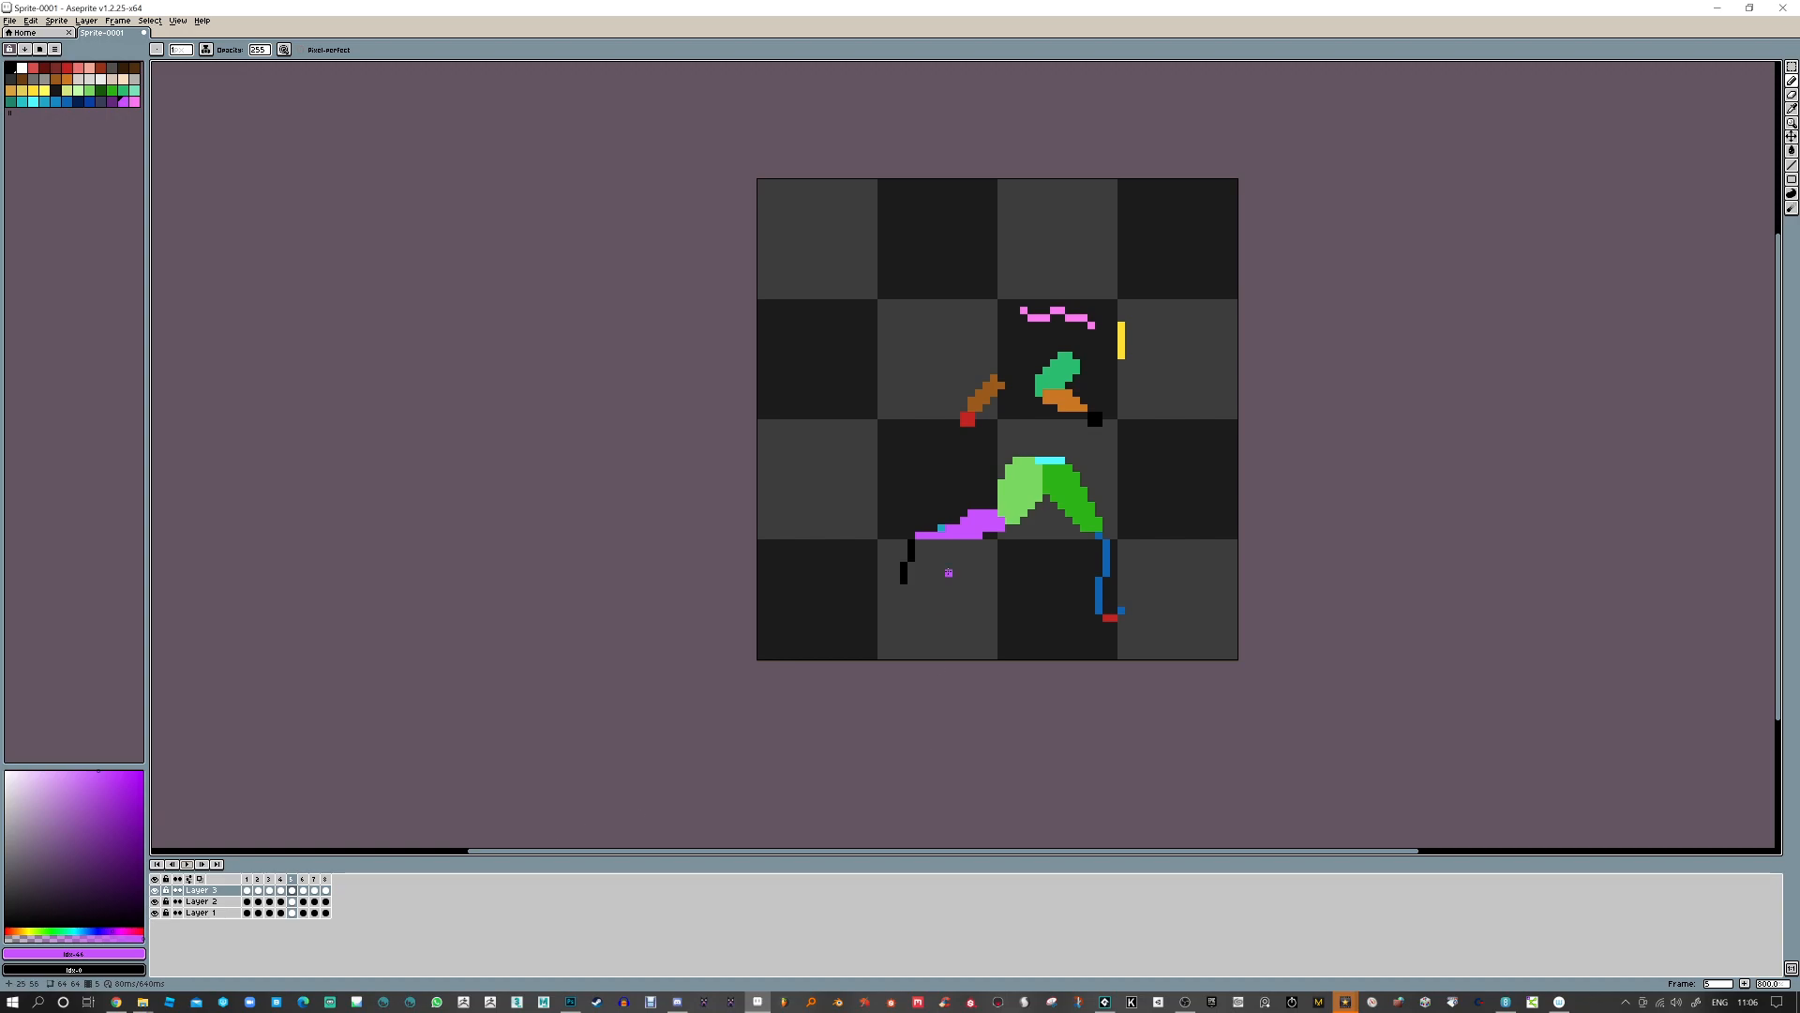
Decline VideoPad's offer to add the newly connected media to its project, then switch to OBS
left_click(1348, 1002)
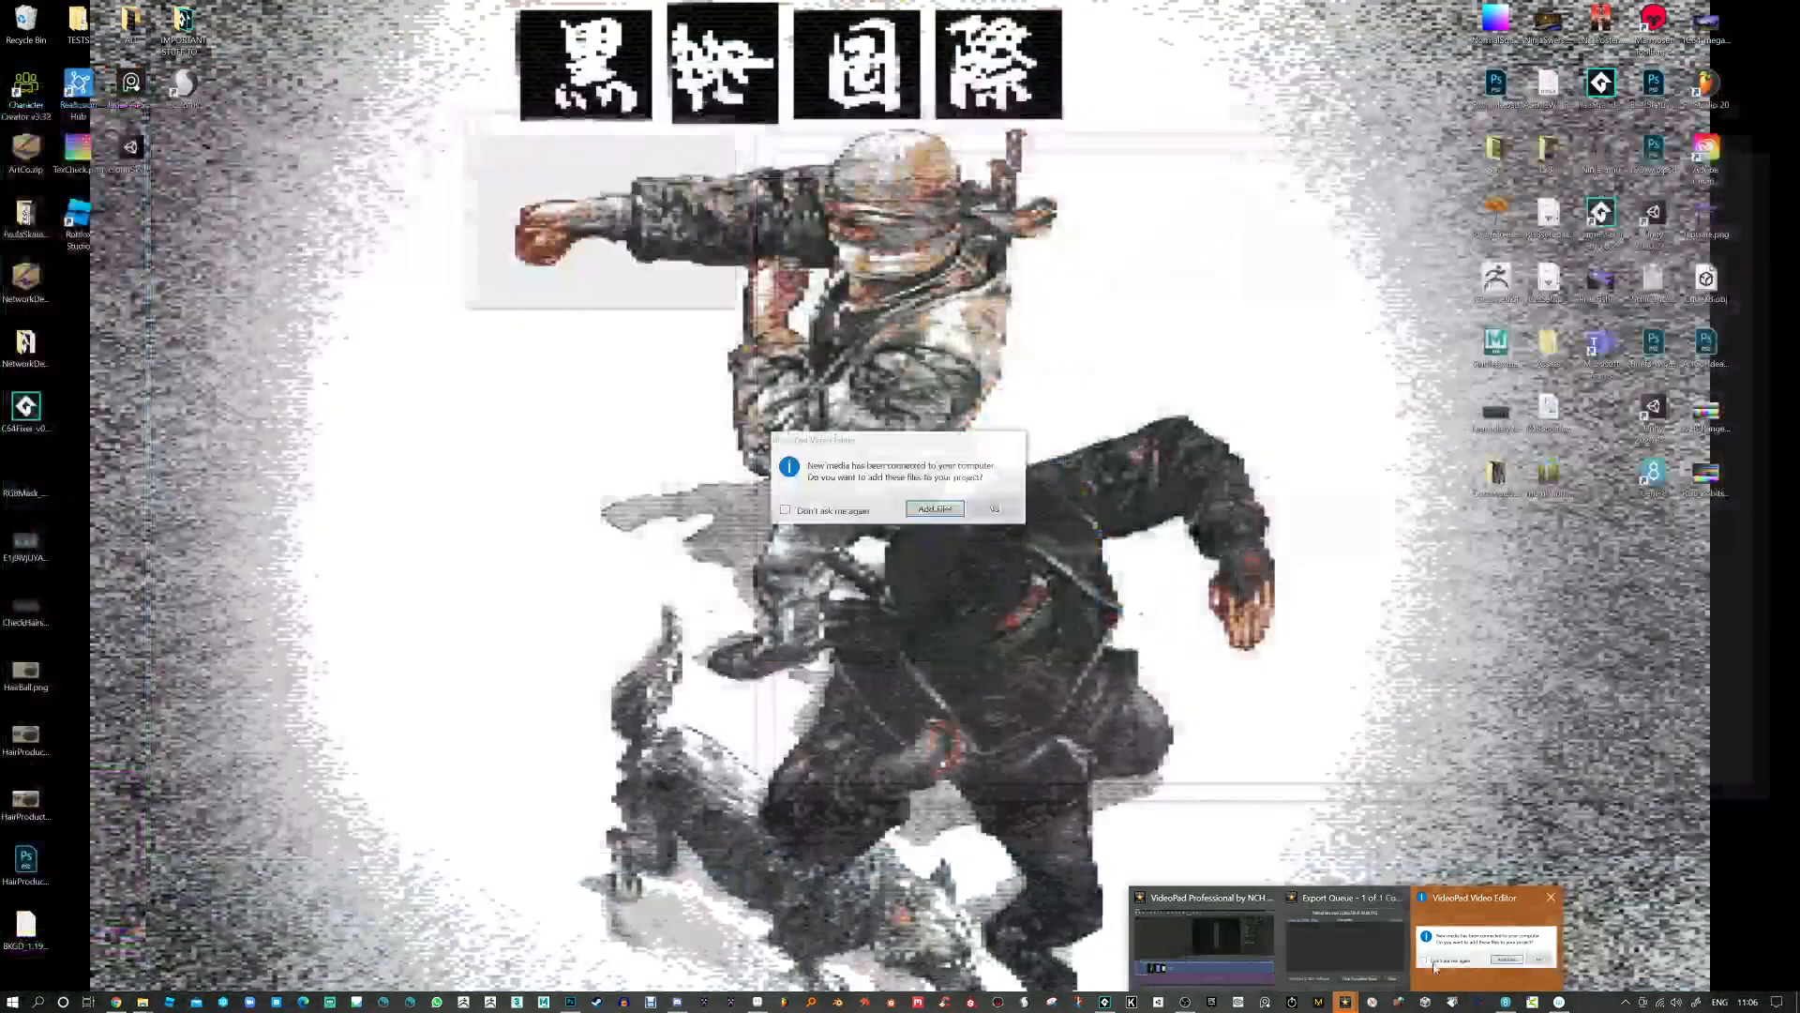
left_click(1486, 938)
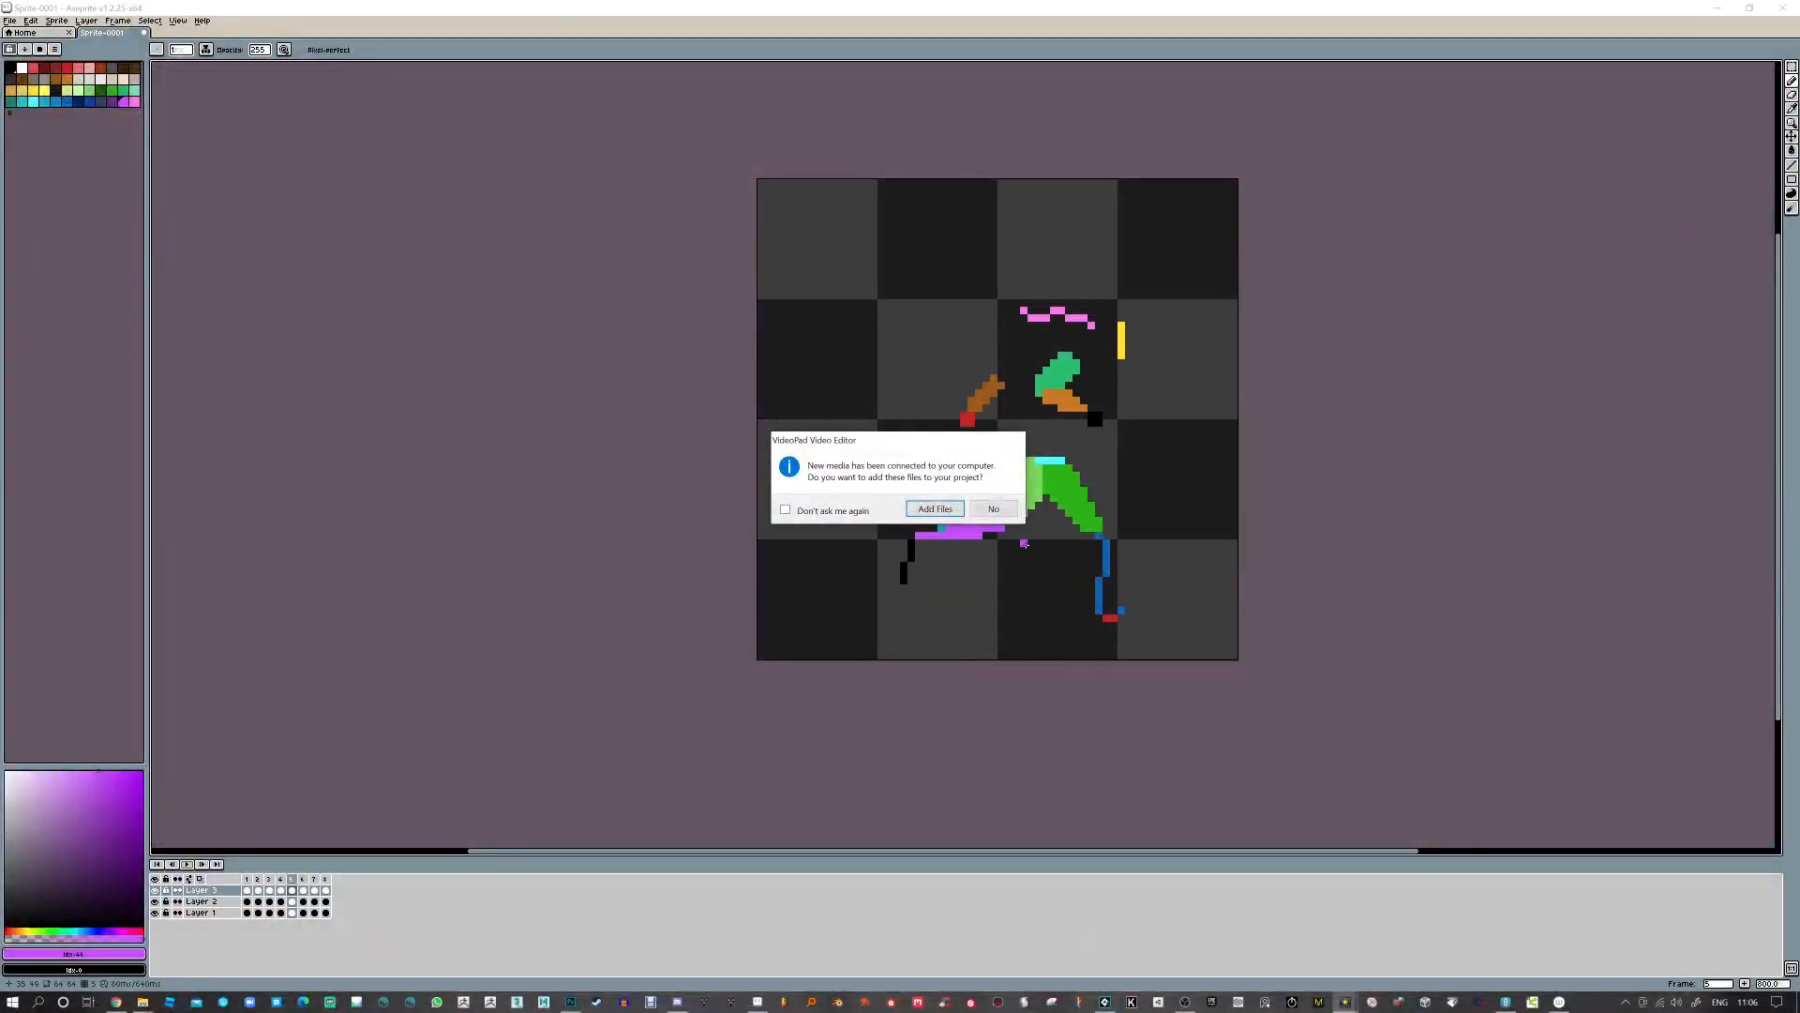
left_click(996, 509)
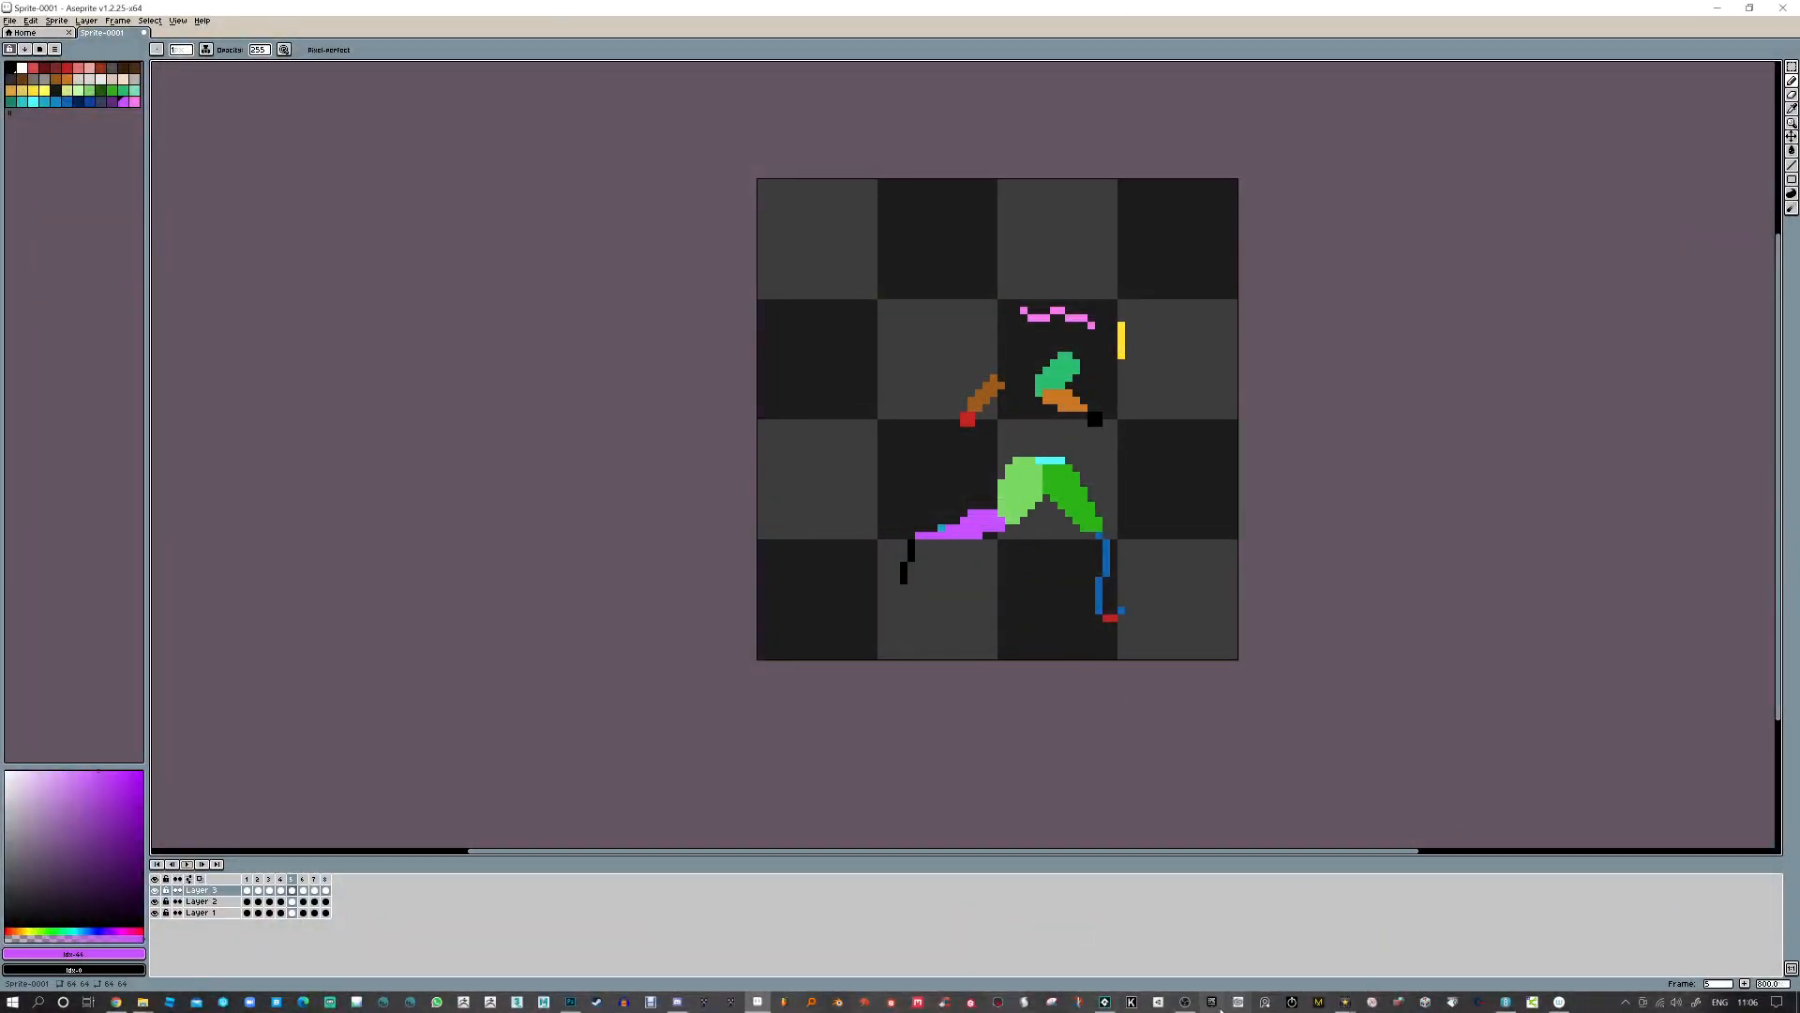
left_click(1185, 1002)
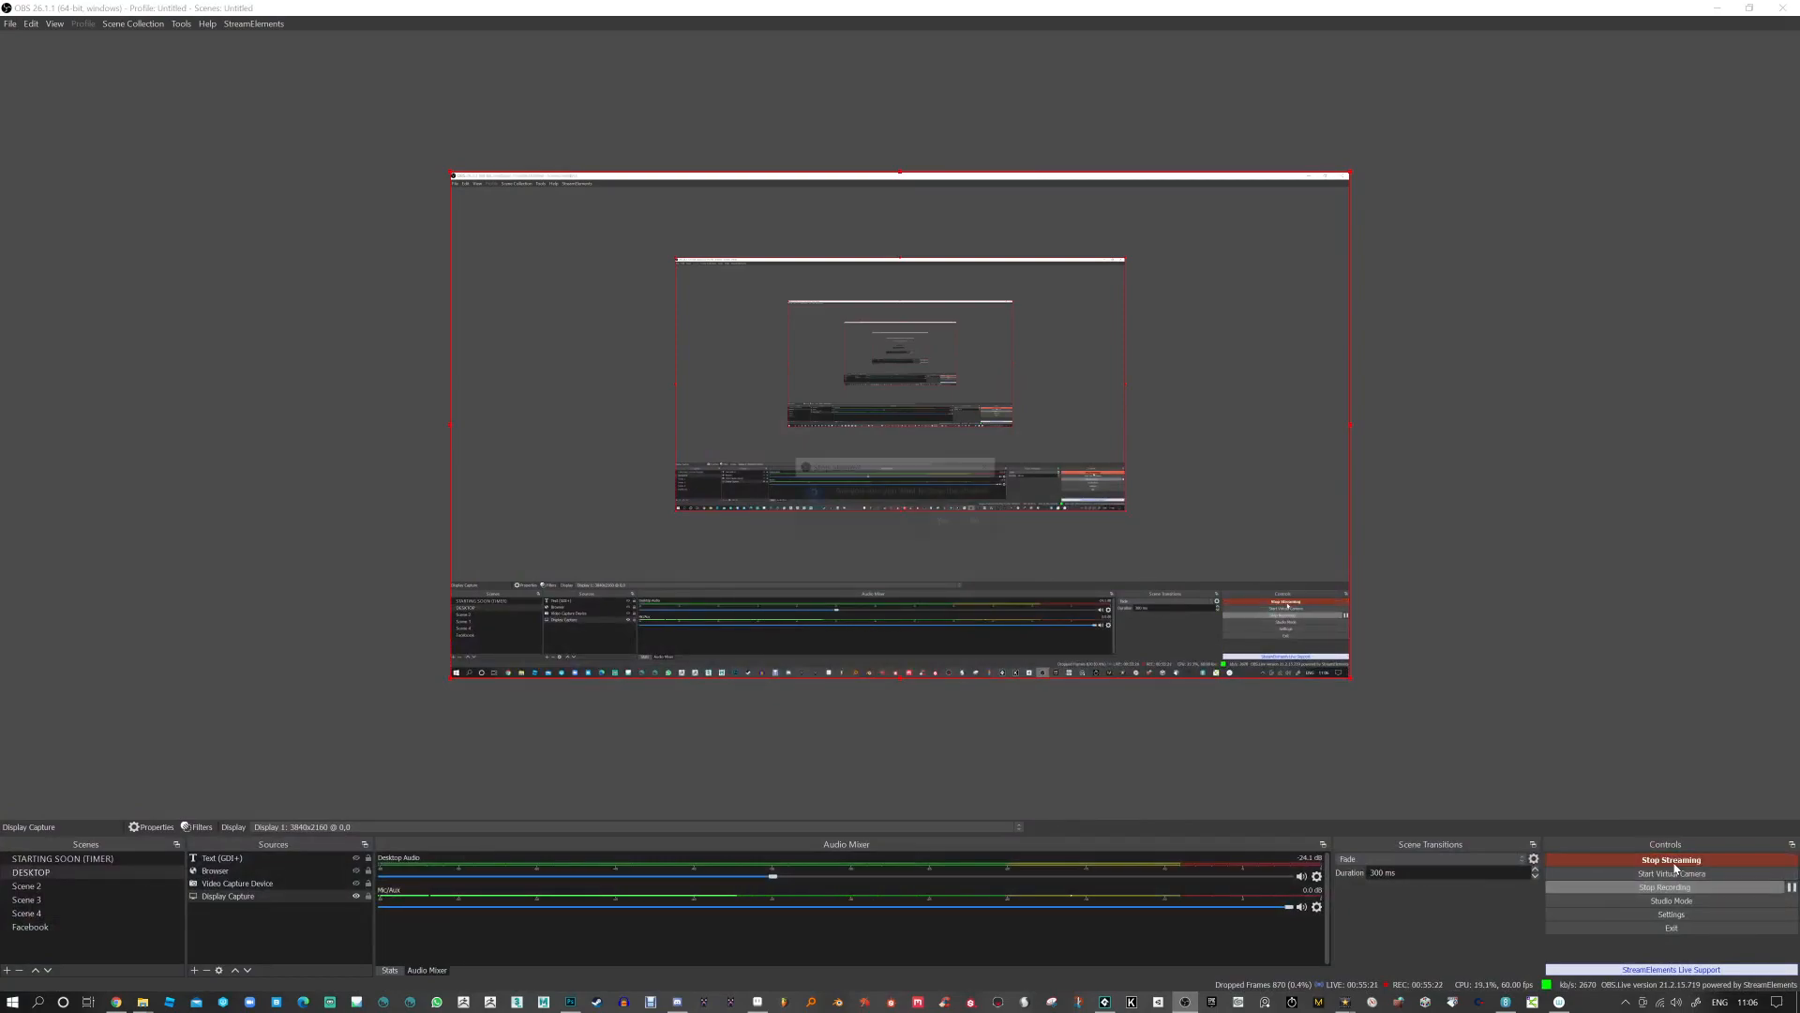